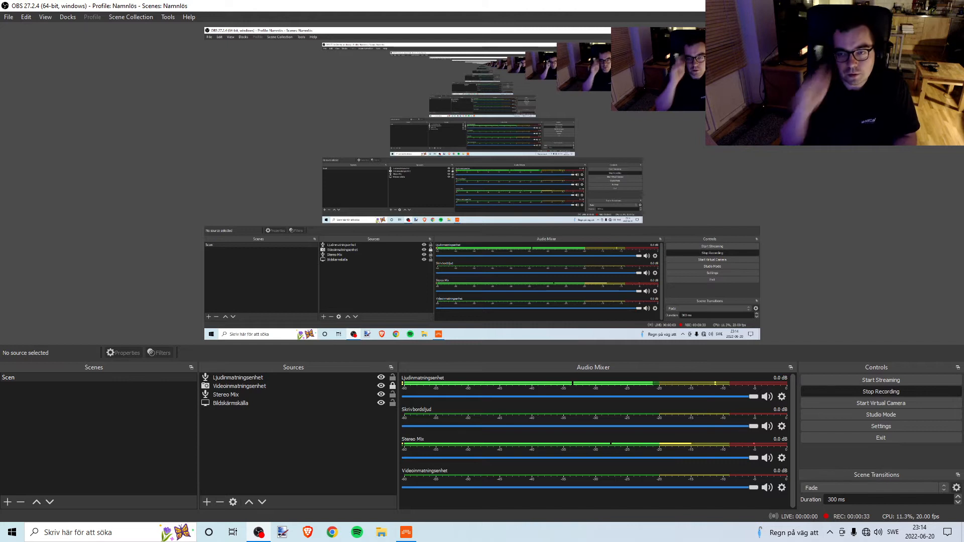
Switch to Bitwig Studio and check the DSP Performance Graph while the June 17th project plays.
key(alt+Tab)
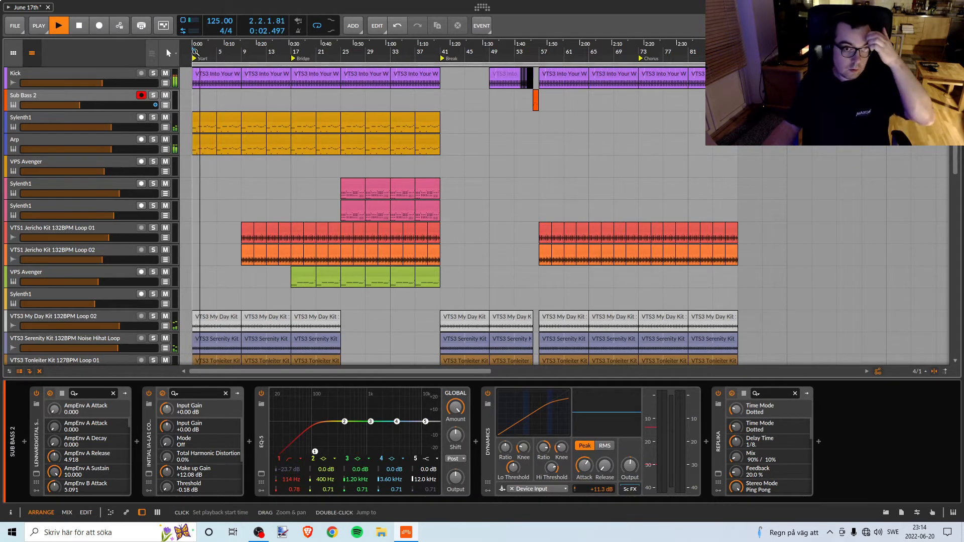
click(185, 24)
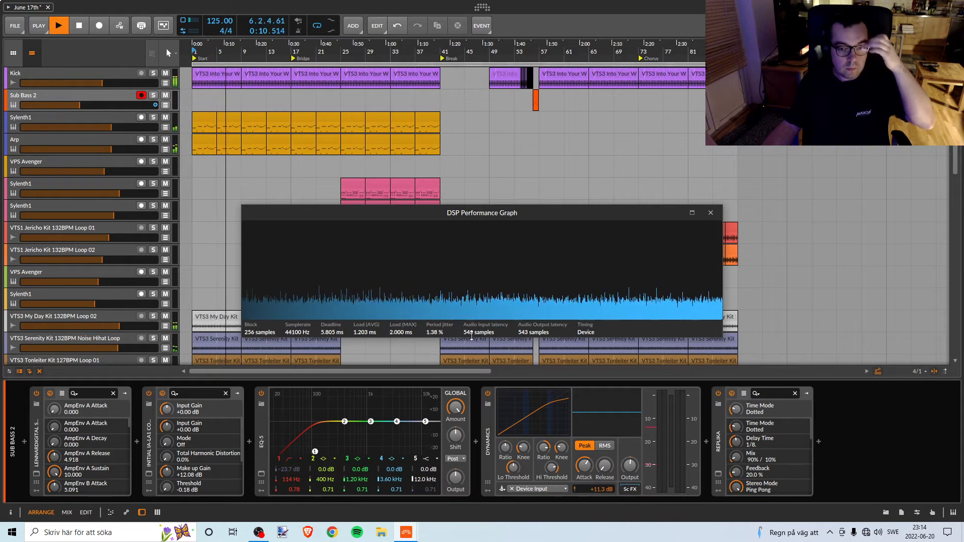
click(710, 213)
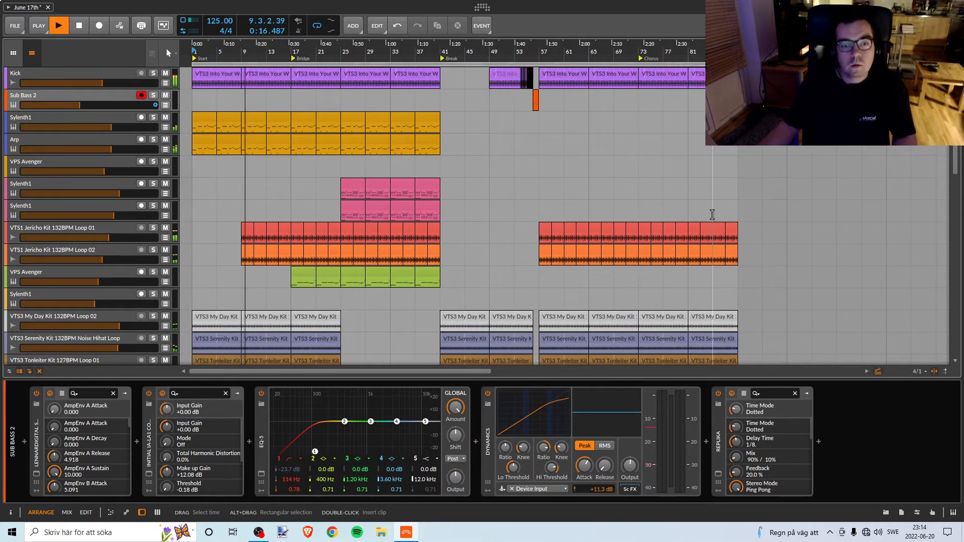
Look through the arrangement's tracks and clips from Kick down to ANA 2 during playback.
scroll(712, 213, down, 1)
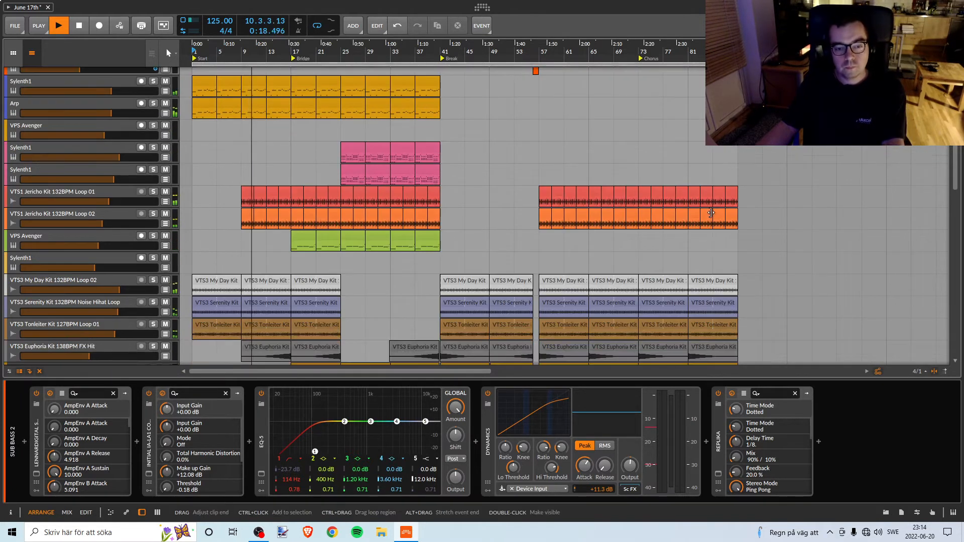
scroll(712, 213, down, 1)
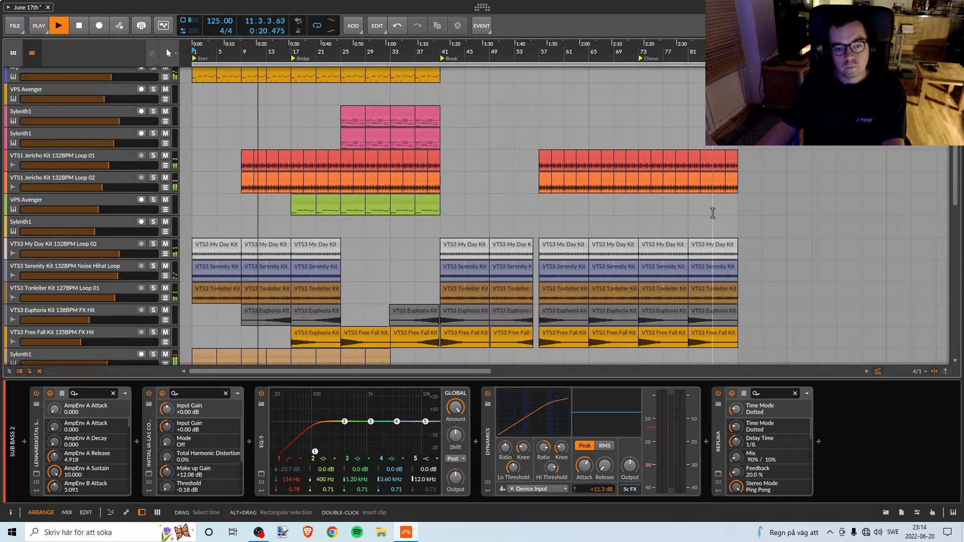
scroll(713, 213, down, 1)
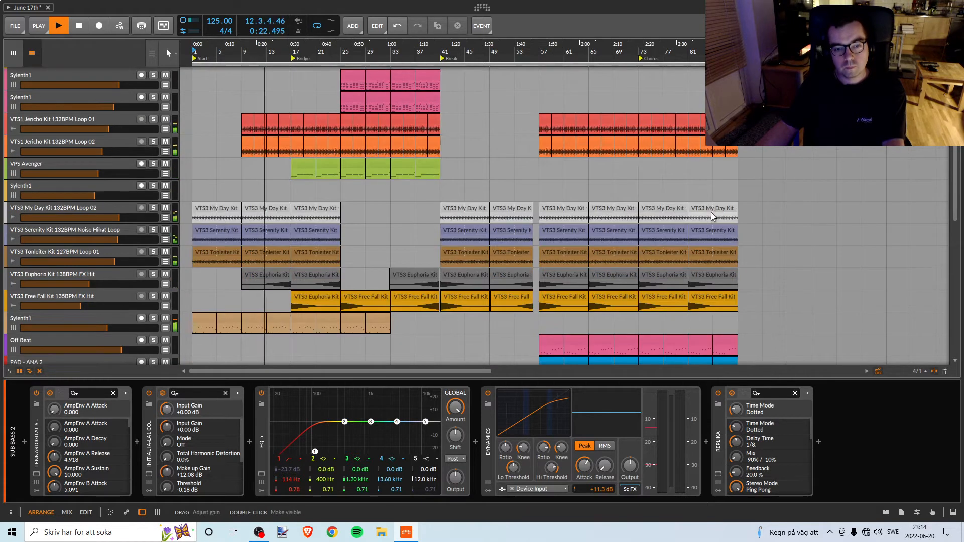
scroll(712, 215, down, 3)
scroll(712, 214, down, 6)
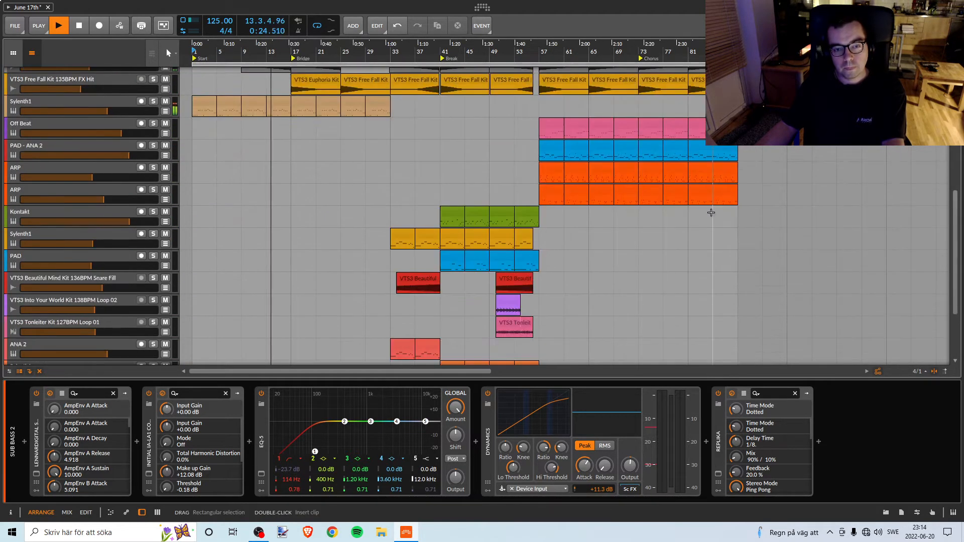
scroll(713, 213, up, 10)
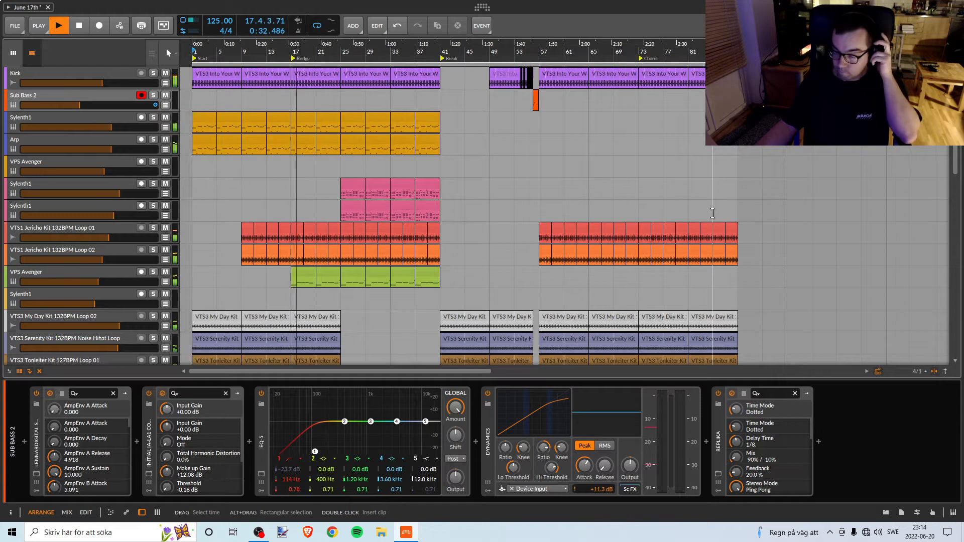
Show the mixer and examine the channels and their device chains across to the last tracks.
key(alt+2)
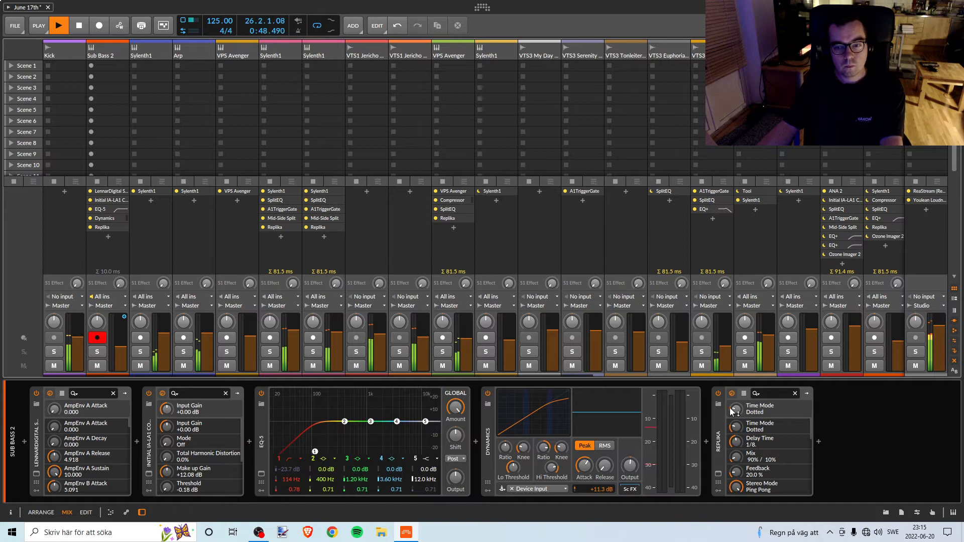
drag(556, 375, 881, 384)
click(795, 384)
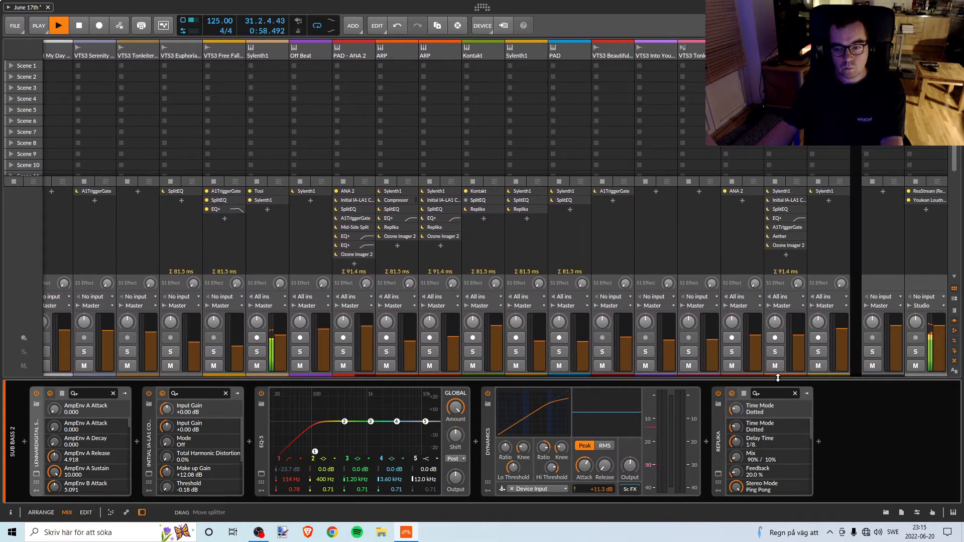
drag(780, 374, 796, 397)
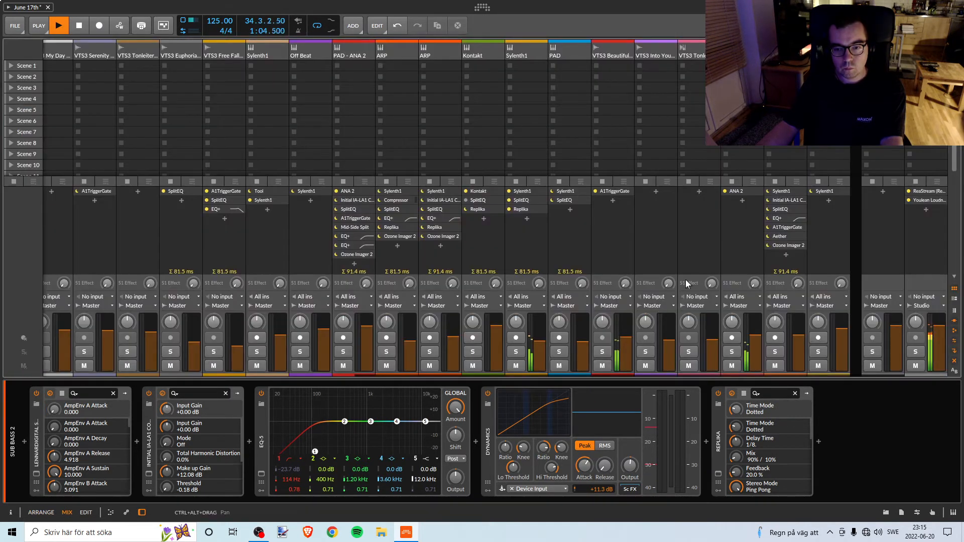
Return to the arrangement and examine the clips leading into the Break marker at bar 41.
key(alt+1)
scroll(443, 227, down, 3)
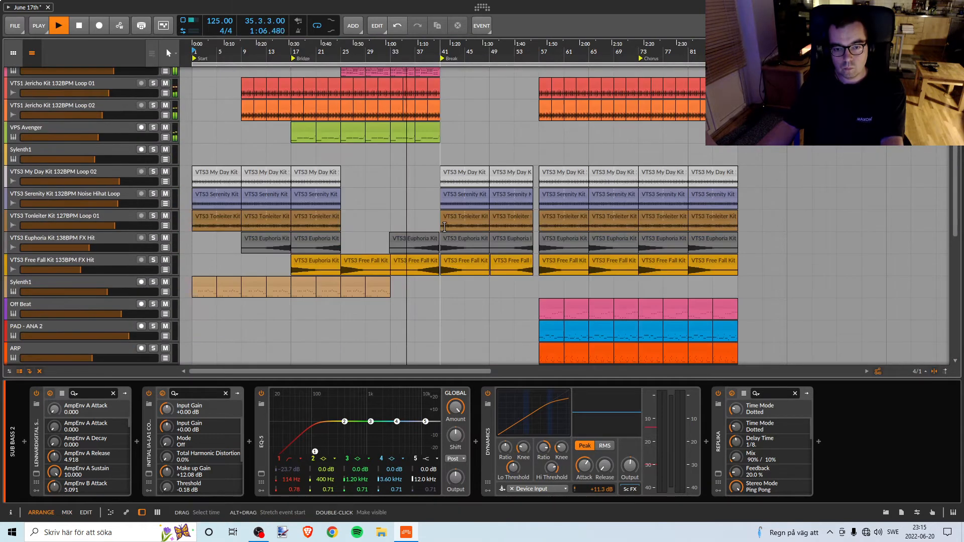
scroll(445, 227, down, 5)
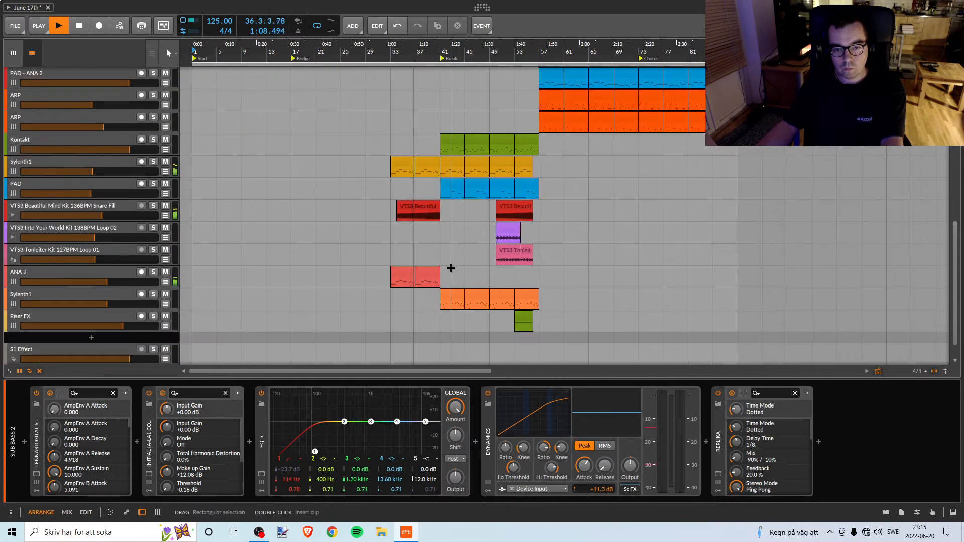
drag(440, 49, 444, 91)
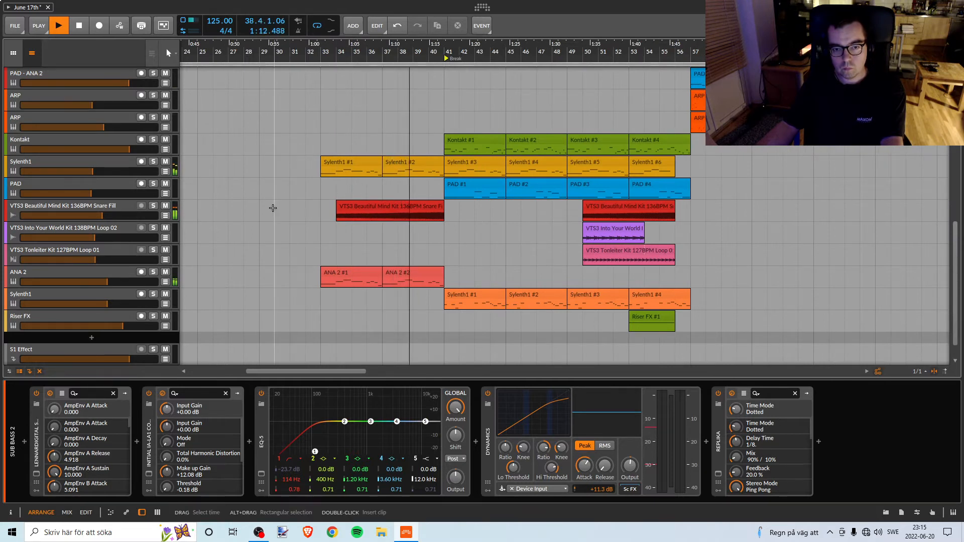
scroll(383, 209, up, 5)
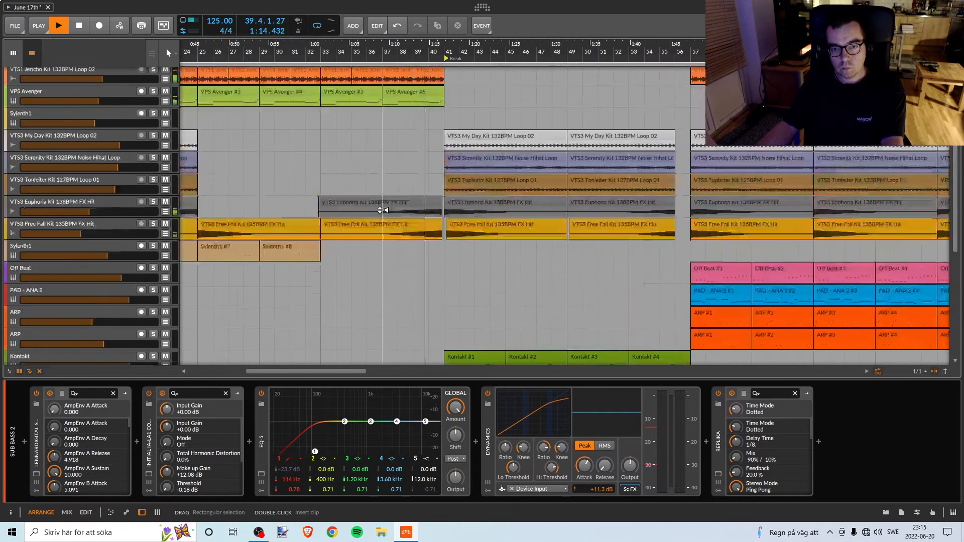
scroll(420, 208, down, 3)
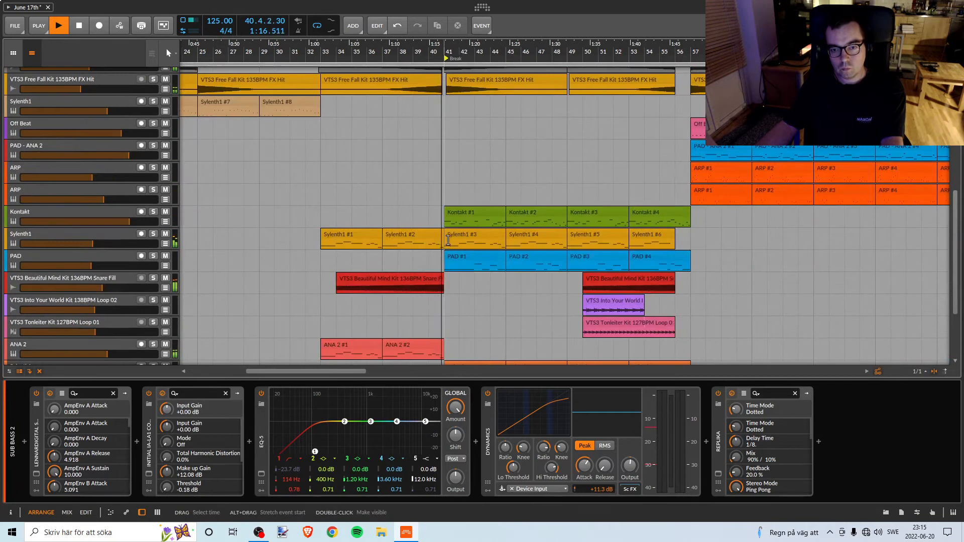
scroll(541, 211, down, 3)
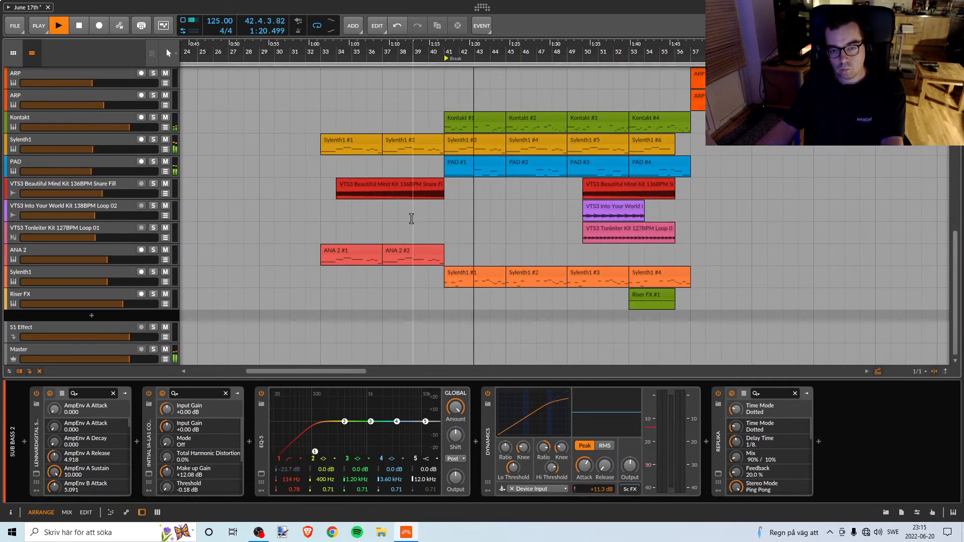
scroll(302, 193, up, 2)
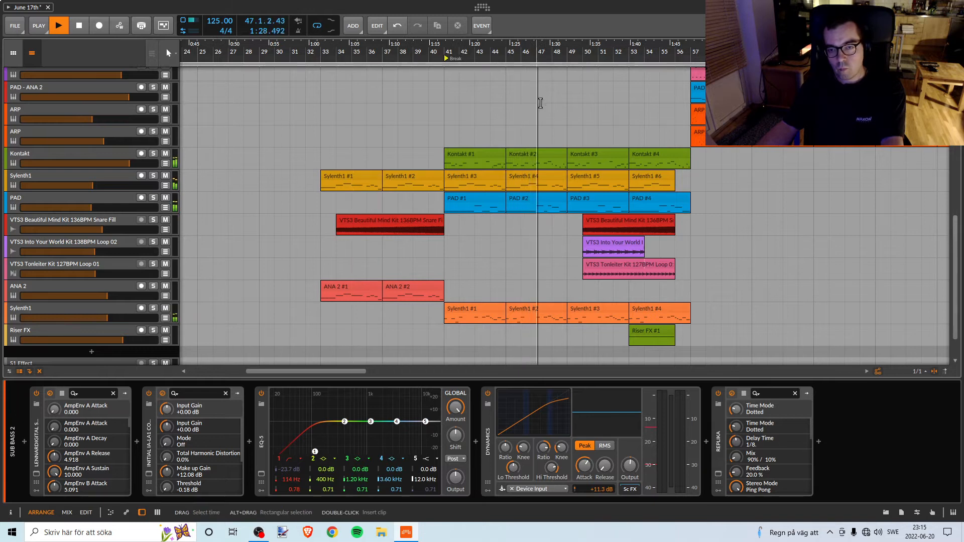
Examine the clips in the second half of the break, up to the kick's return at bar 57.
scroll(346, 173, right, 3)
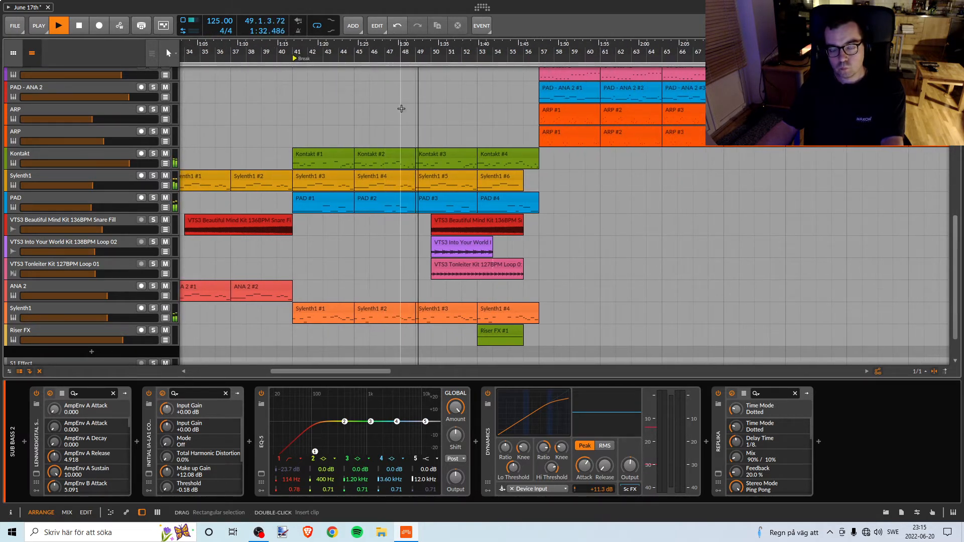
scroll(585, 254, down, 1)
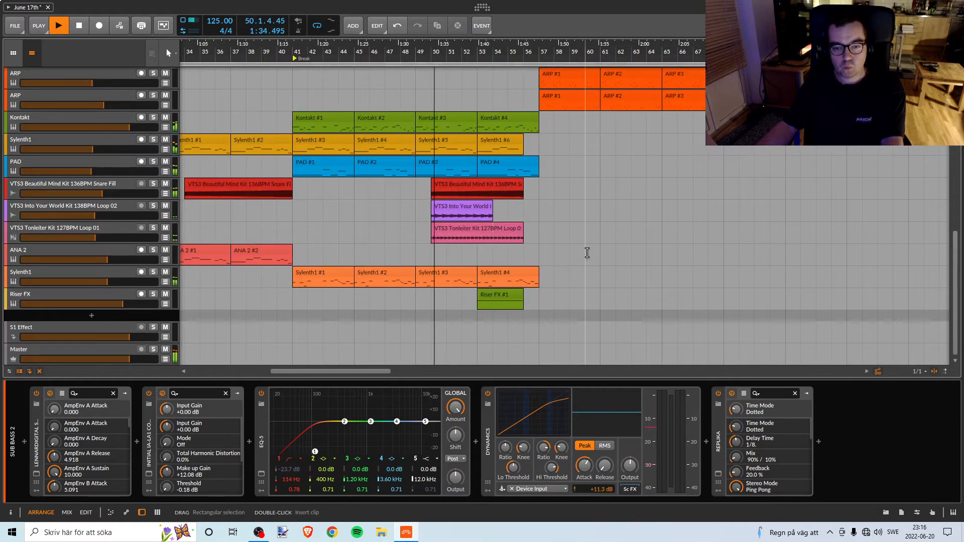
scroll(585, 252, up, 3)
scroll(585, 252, down, 1)
scroll(586, 252, down, 1)
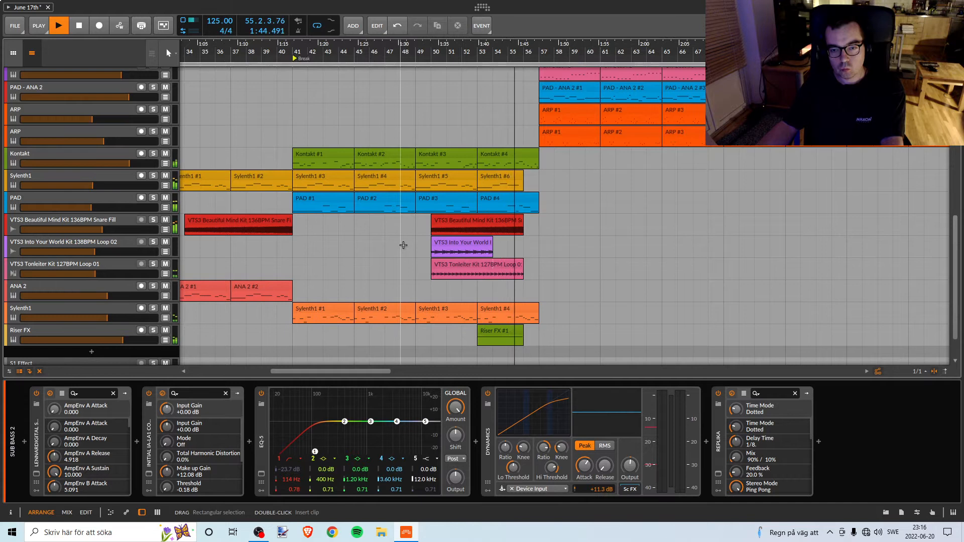
scroll(404, 244, up, 4)
scroll(407, 243, up, 6)
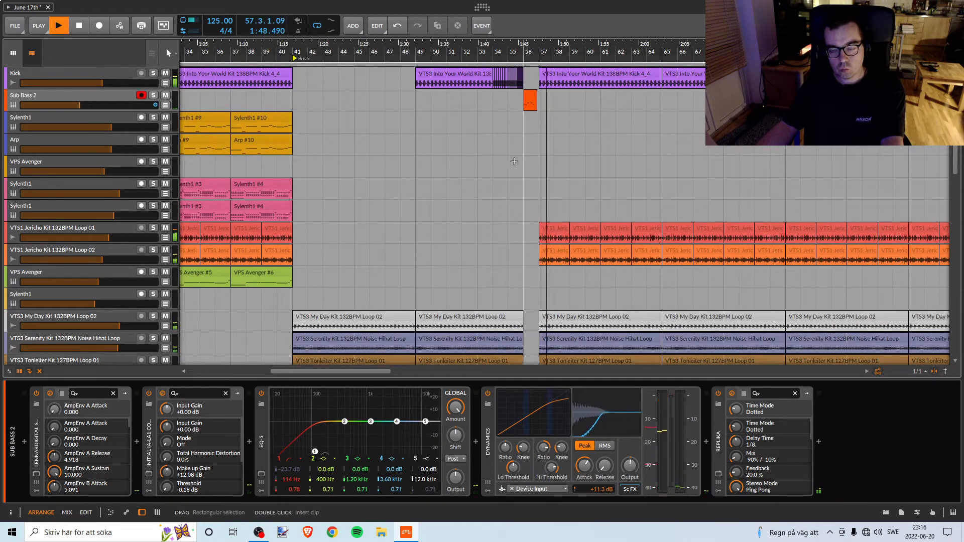
Examine the drum, FX, Off Beat, pad and ARP clips from bar 57 through the Chorus marker during playback.
drag(518, 51, 233, 52)
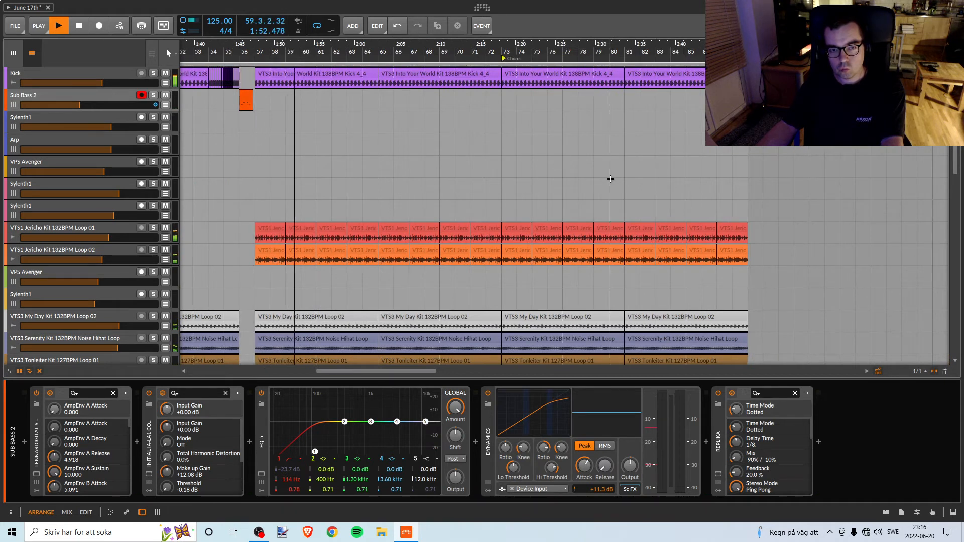
scroll(611, 181, down, 4)
scroll(553, 173, down, 3)
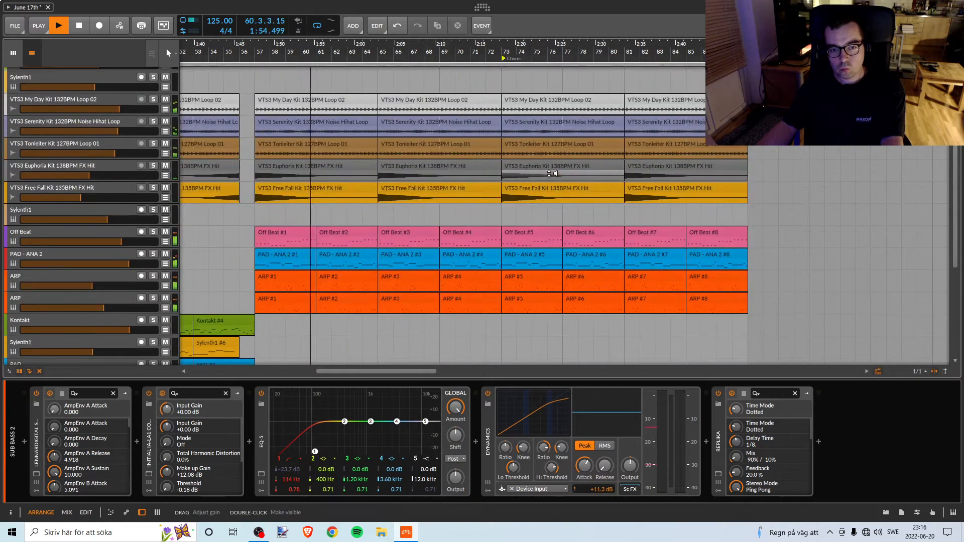
scroll(548, 174, up, 2)
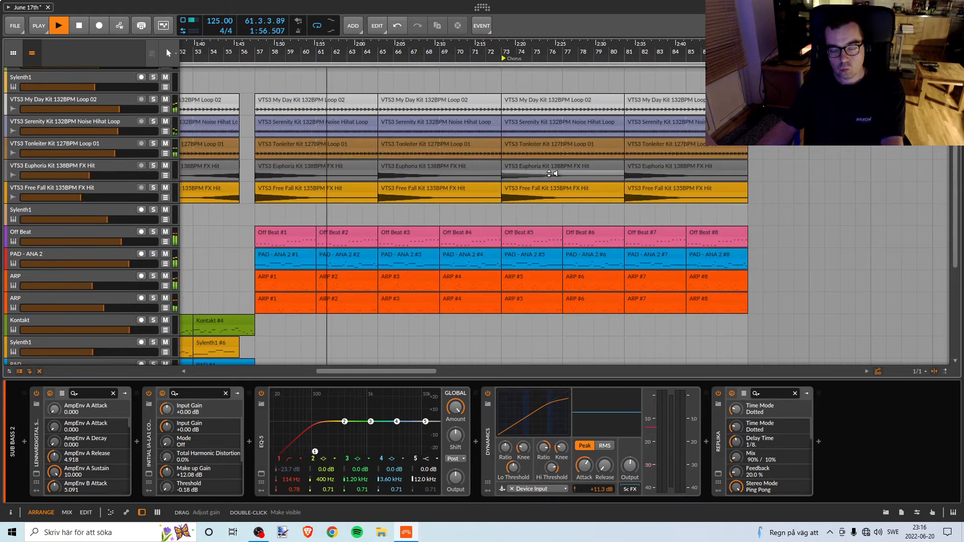
scroll(550, 173, down, 6)
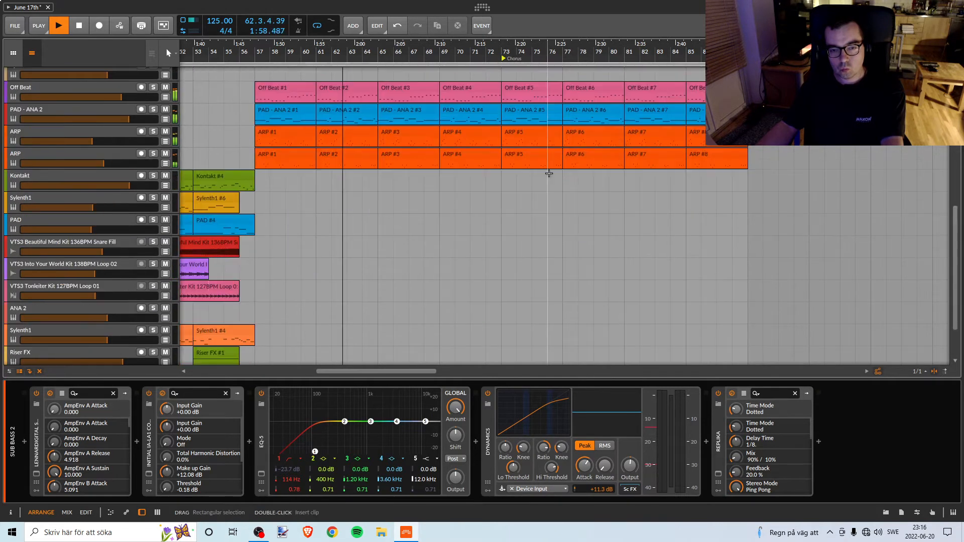
scroll(549, 174, up, 7)
scroll(549, 177, down, 1)
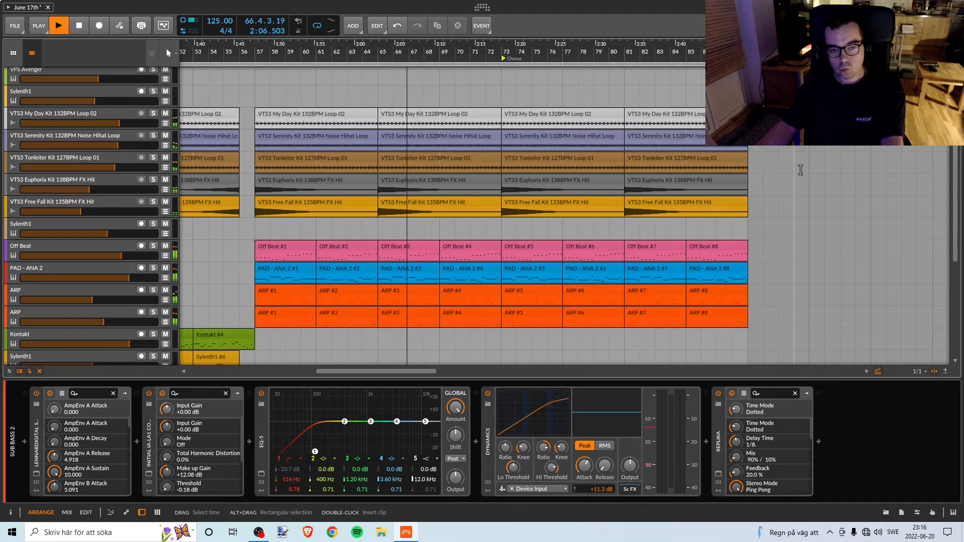
scroll(800, 169, up, 5)
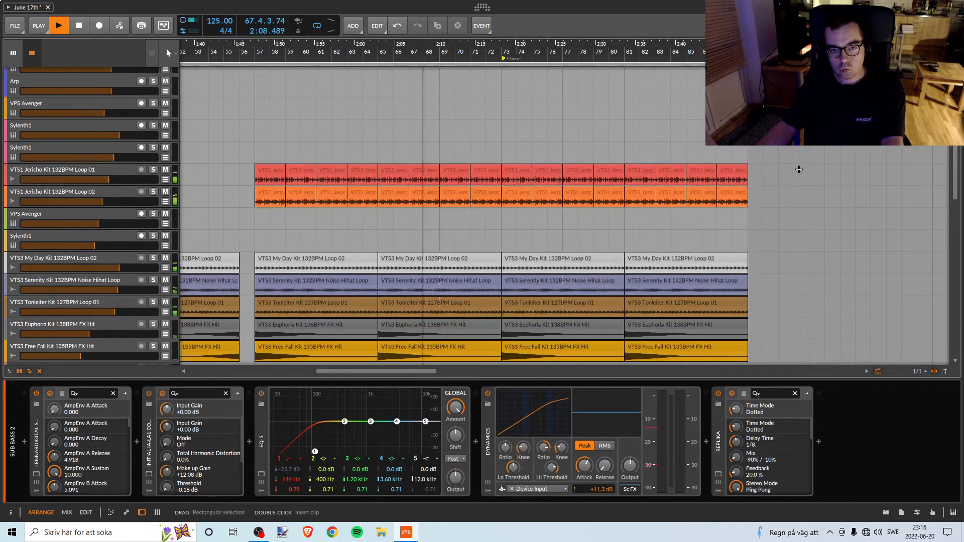
scroll(800, 170, down, 2)
scroll(801, 169, down, 4)
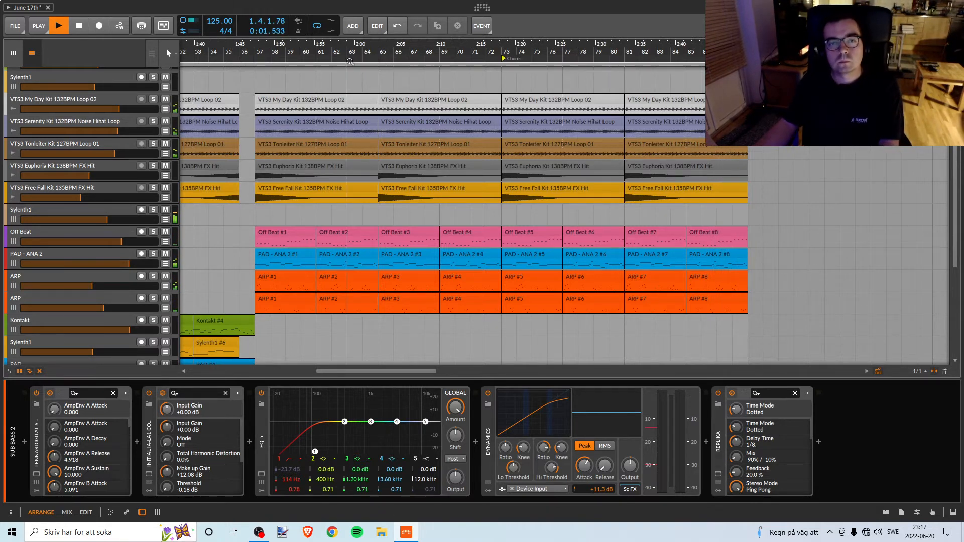
Look over the whole arrangement from the Start marker through the chorus, and stop playback.
drag(347, 45, 439, 105)
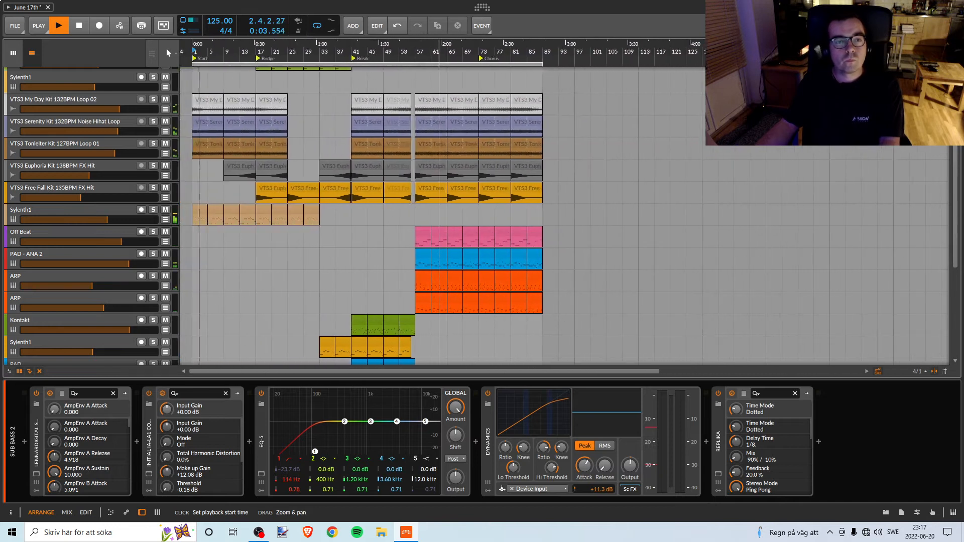
scroll(466, 177, down, 5)
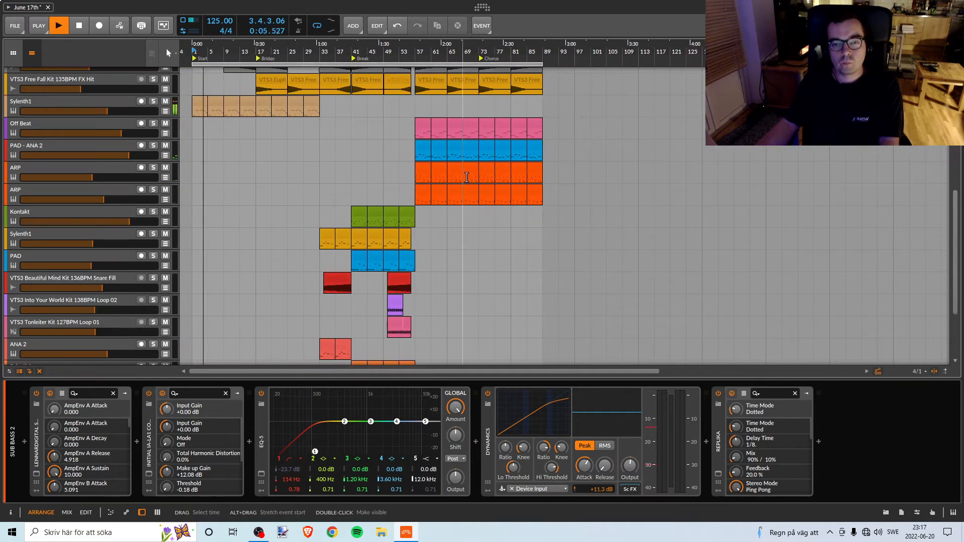
scroll(470, 173, down, 3)
scroll(482, 172, up, 10)
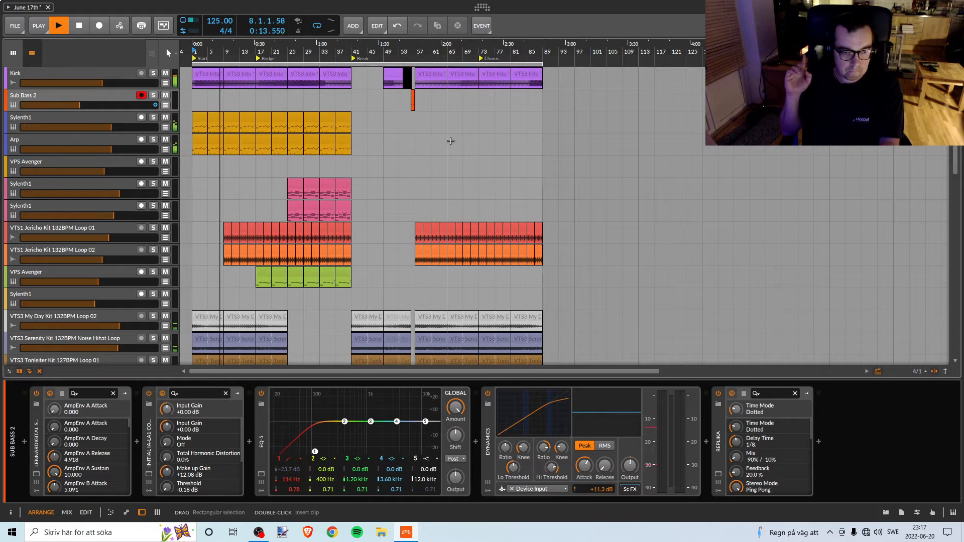
key(space)
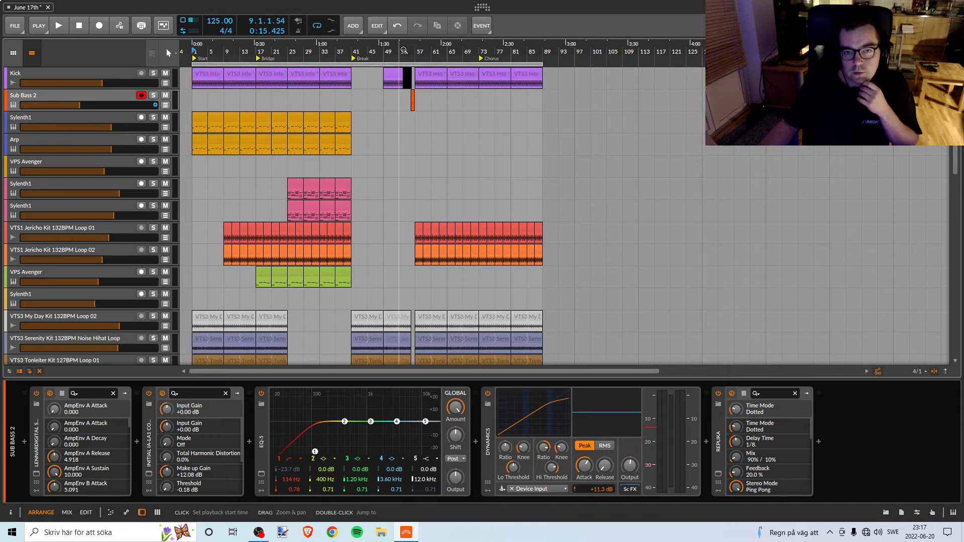
Find the short Sub Bass clip in the gap before bar 57, select it and examine the break around it.
drag(415, 60, 450, 53)
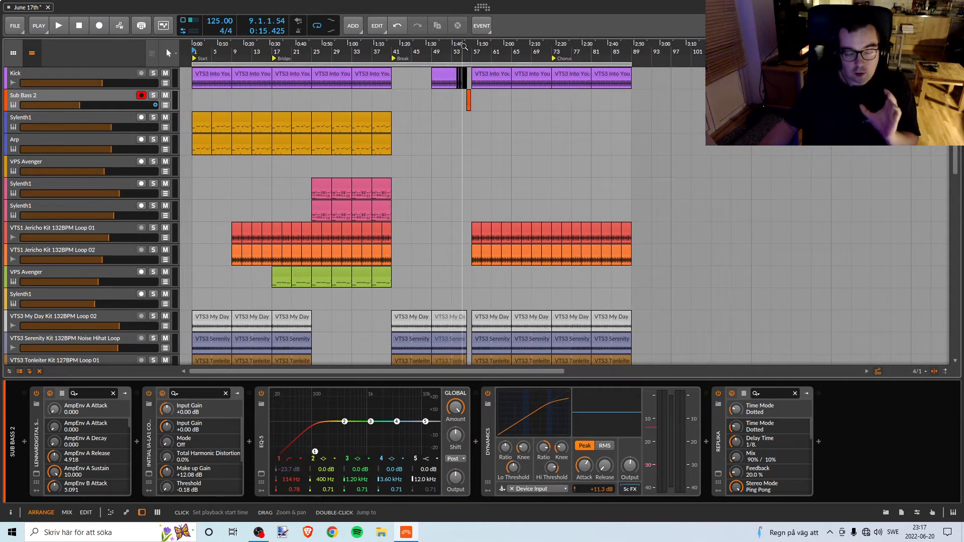
drag(464, 46, 435, 110)
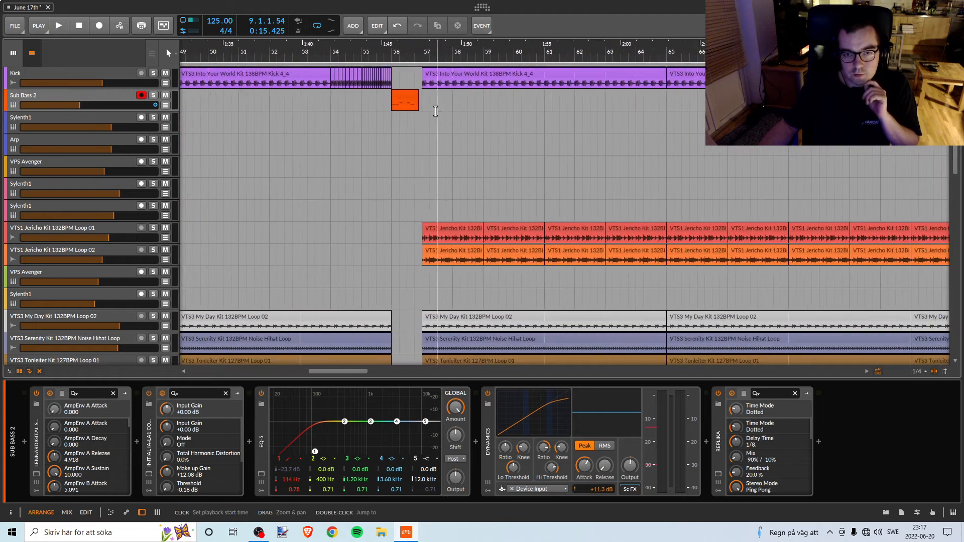
click(396, 95)
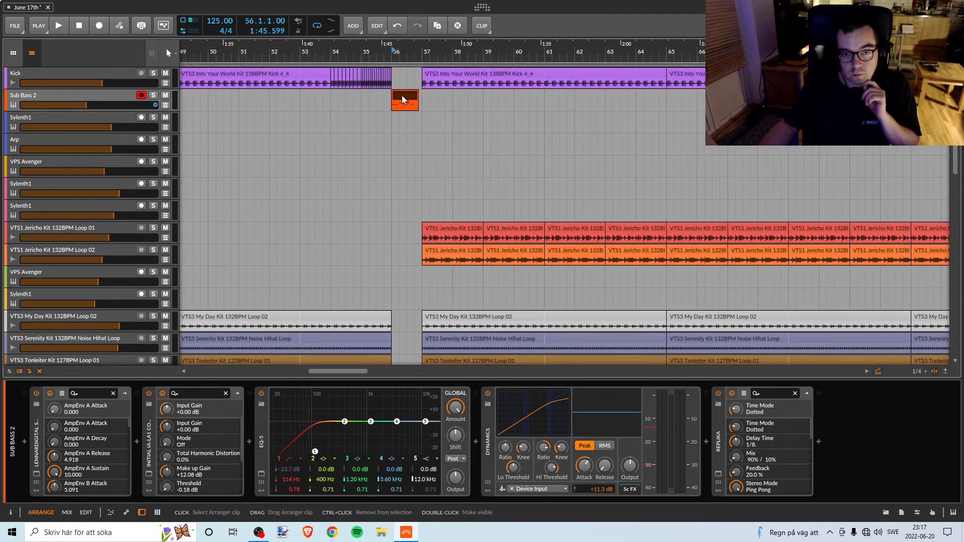
click(397, 51)
drag(398, 52, 330, 57)
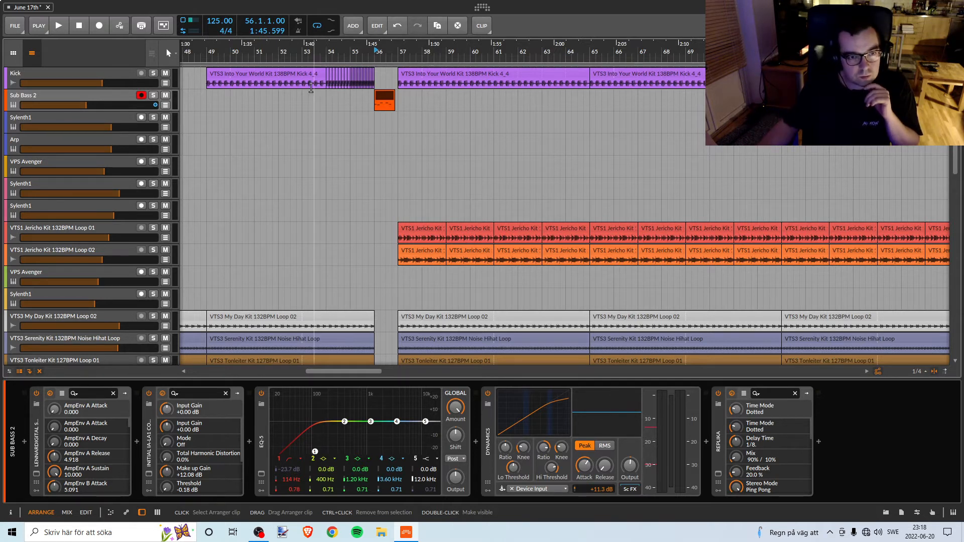
Play the build-up from bar 49 through the Sub Bass fill at bar 56, examining the break's clips, and stop playback.
click(207, 57)
key(space)
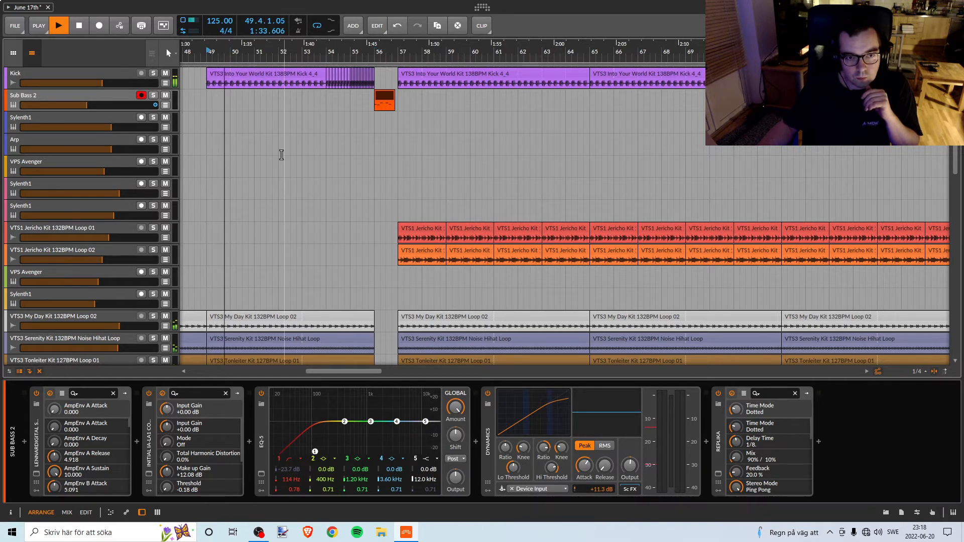
scroll(276, 160, down, 10)
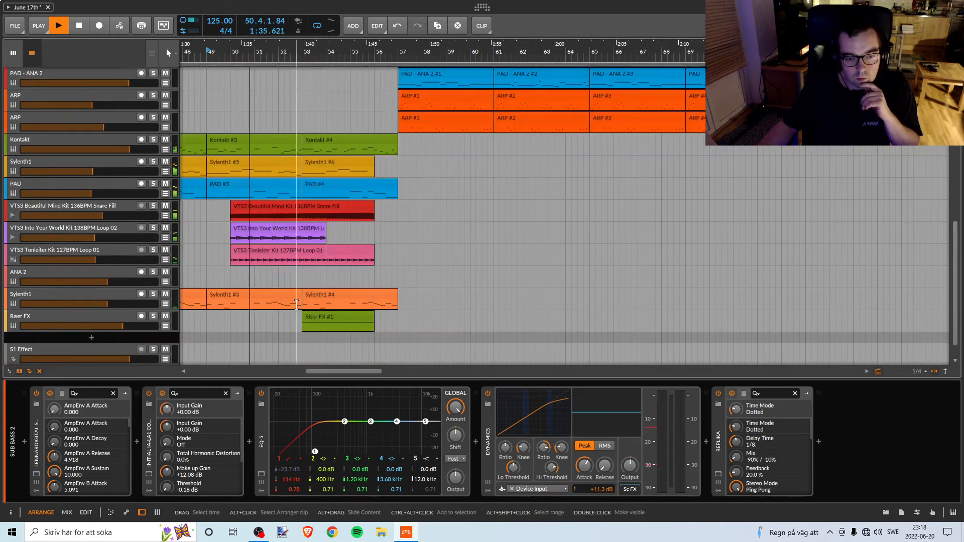
scroll(304, 261, down, 1)
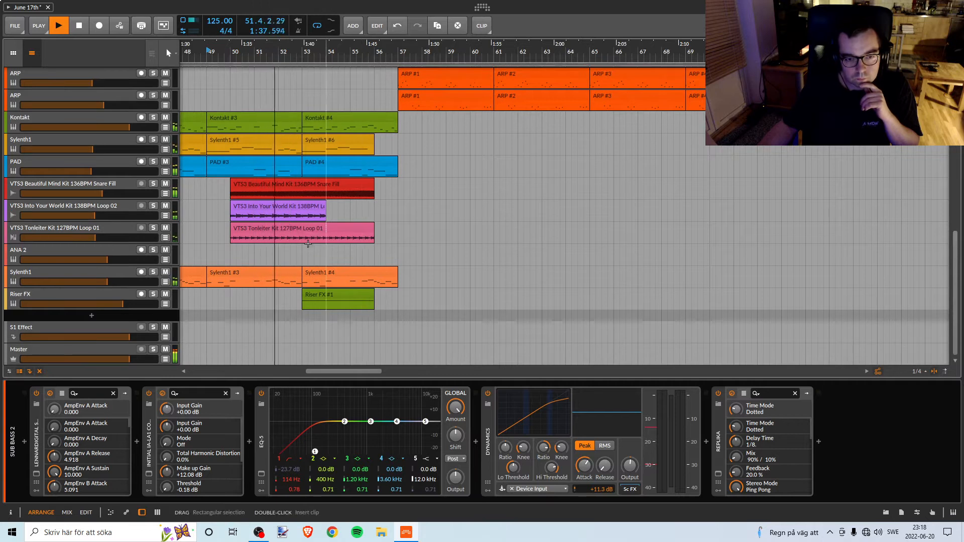
scroll(402, 271, up, 2)
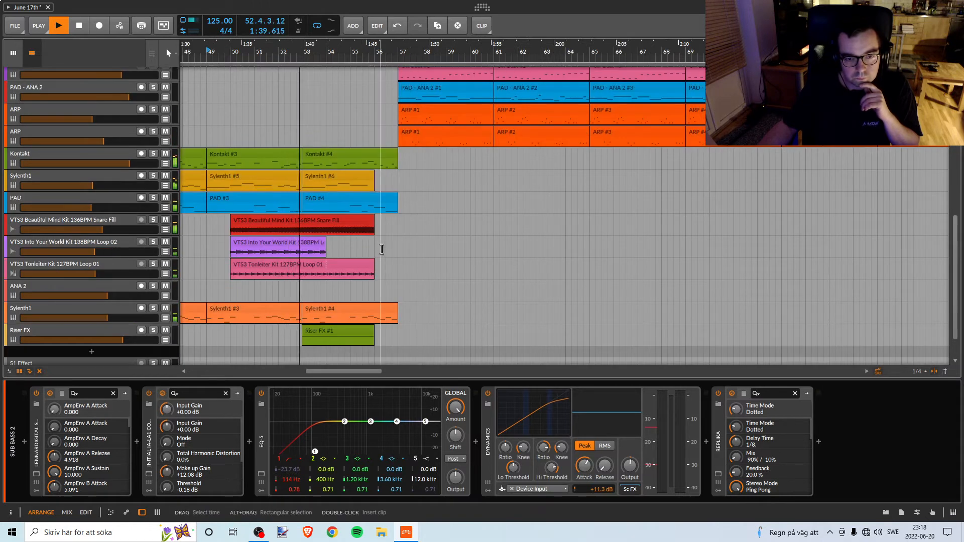
scroll(370, 275, down, 2)
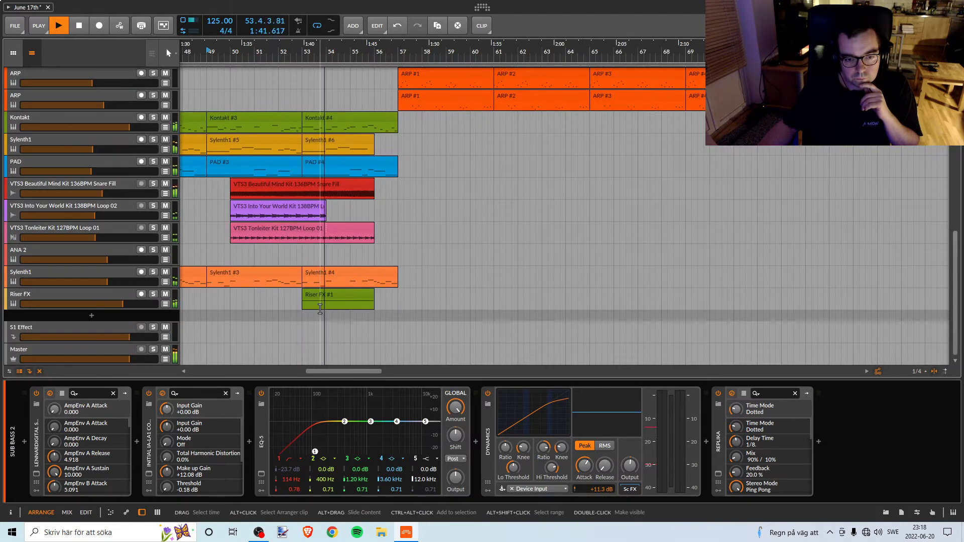
scroll(442, 298, up, 15)
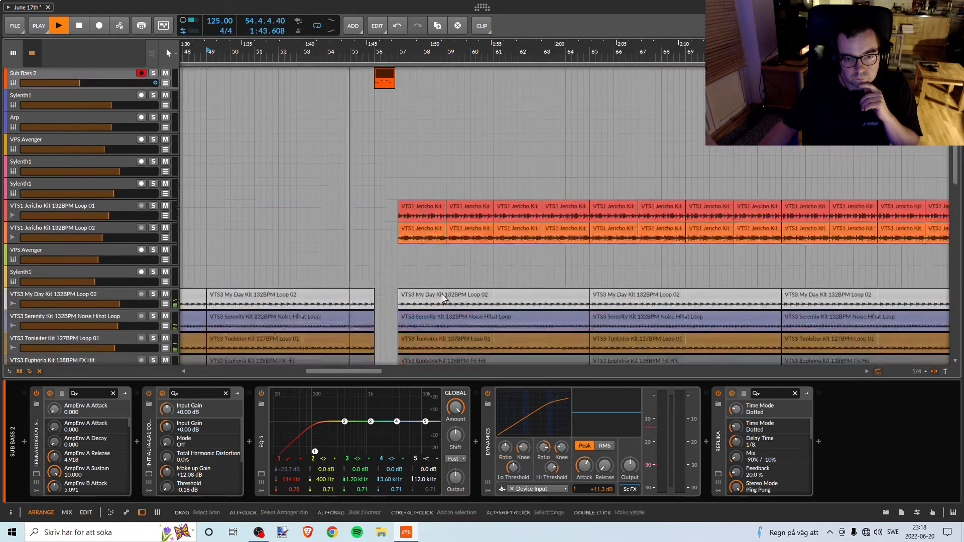
scroll(442, 298, up, 1)
drag(388, 52, 417, 106)
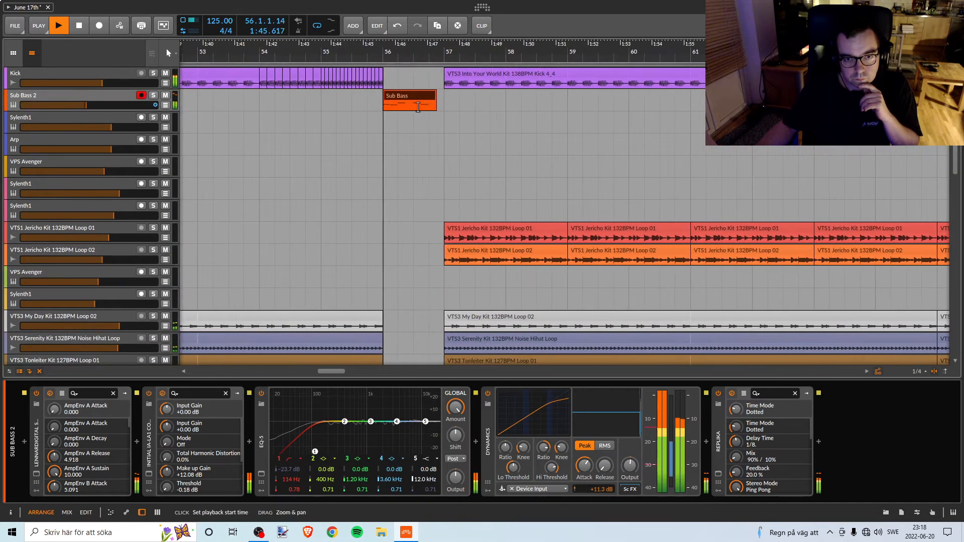
key(space)
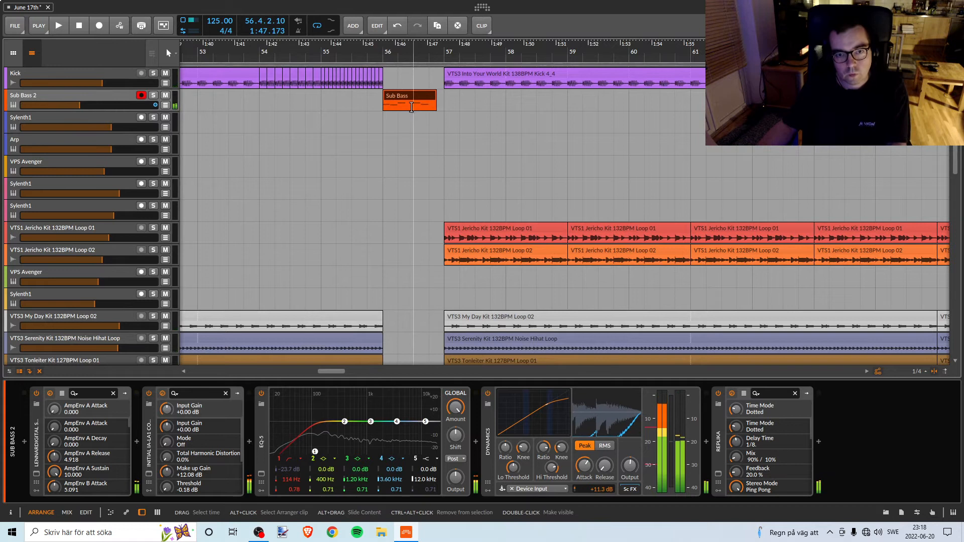
Replay the Sub Bass fill from bar 56, and play the section starting at bar 57 for comparison.
click(384, 53)
key(space)
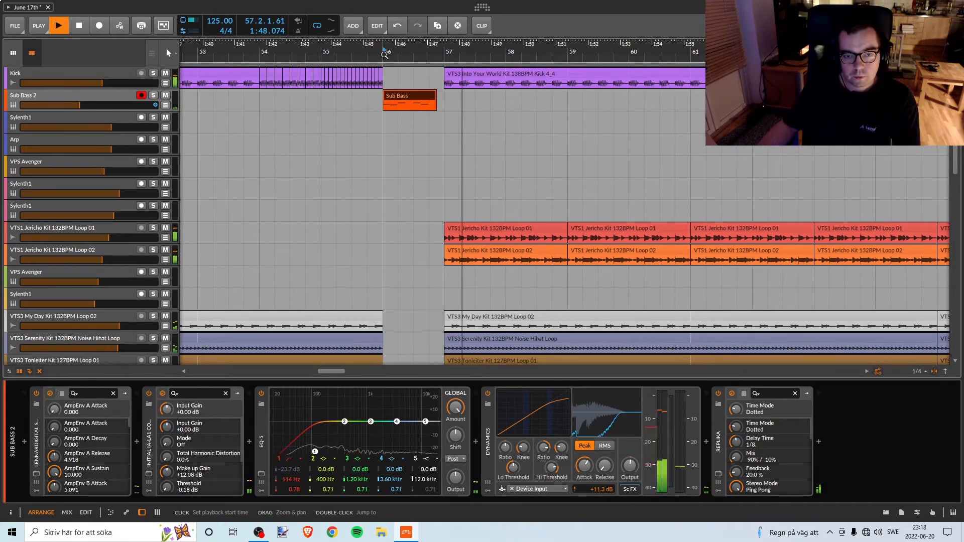
key(space)
key(space)
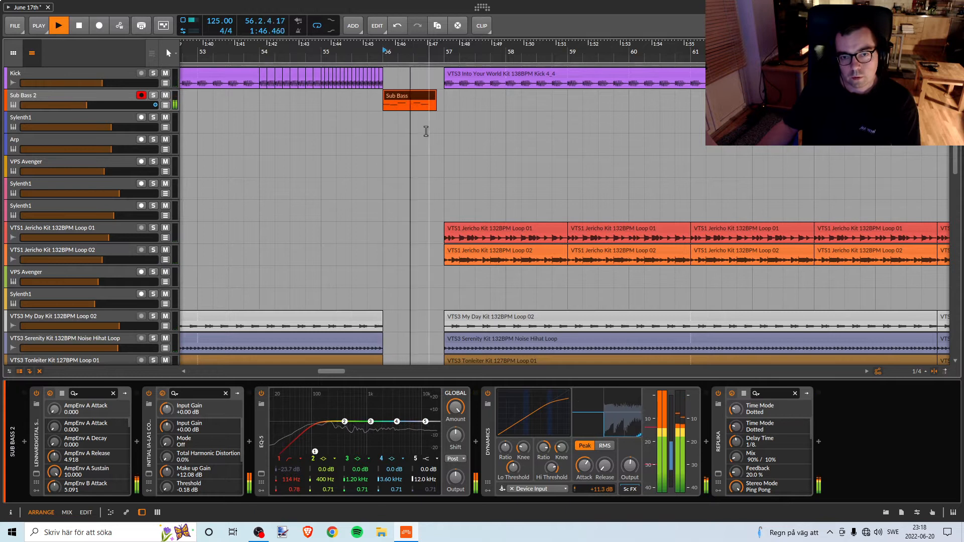
key(space)
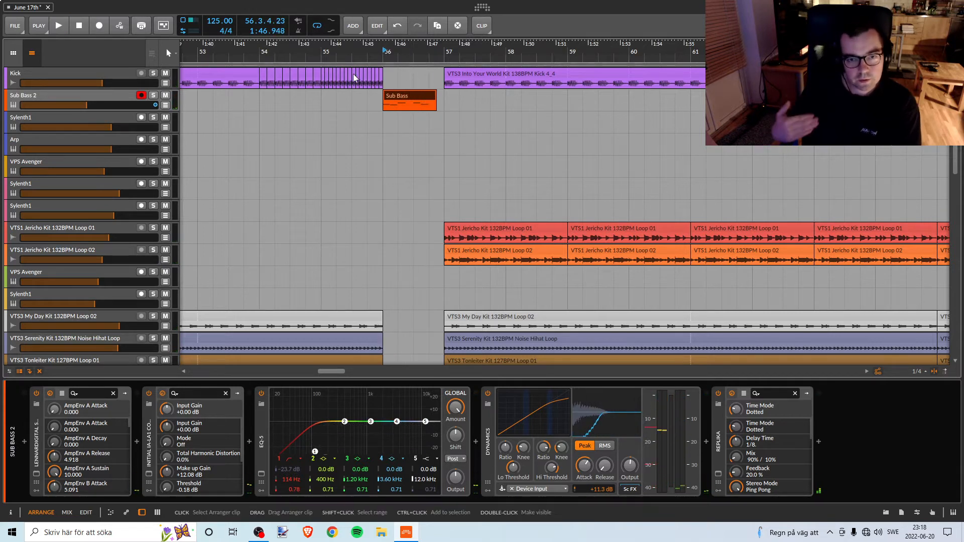
click(445, 54)
key(space)
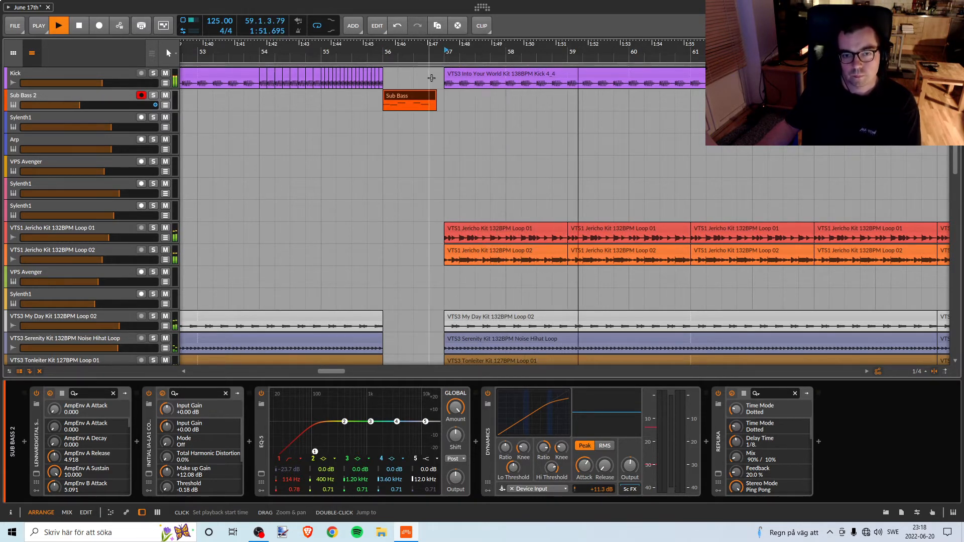
Try deleting the Sub Bass clip at bar 56 and listen to the build-up from bar 49 without it.
click(399, 94)
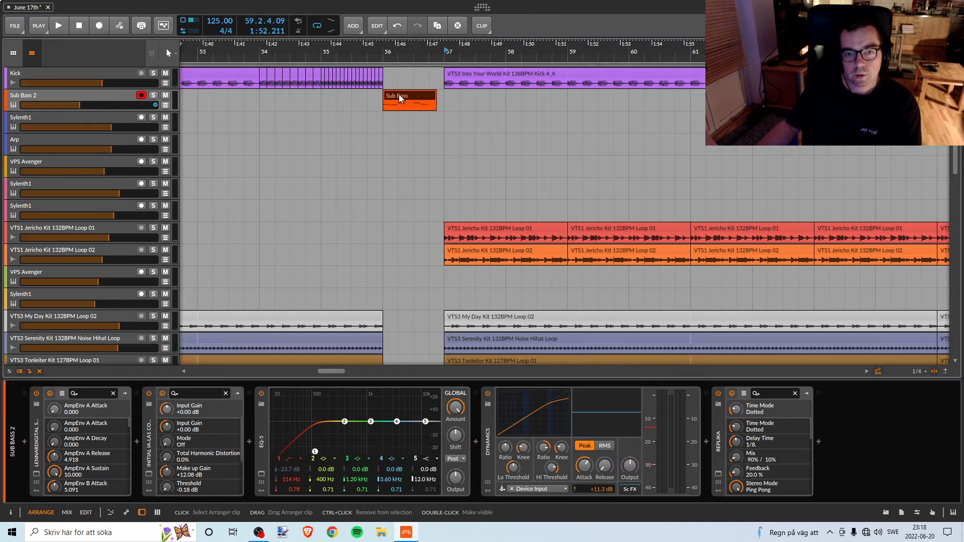
key(Delete)
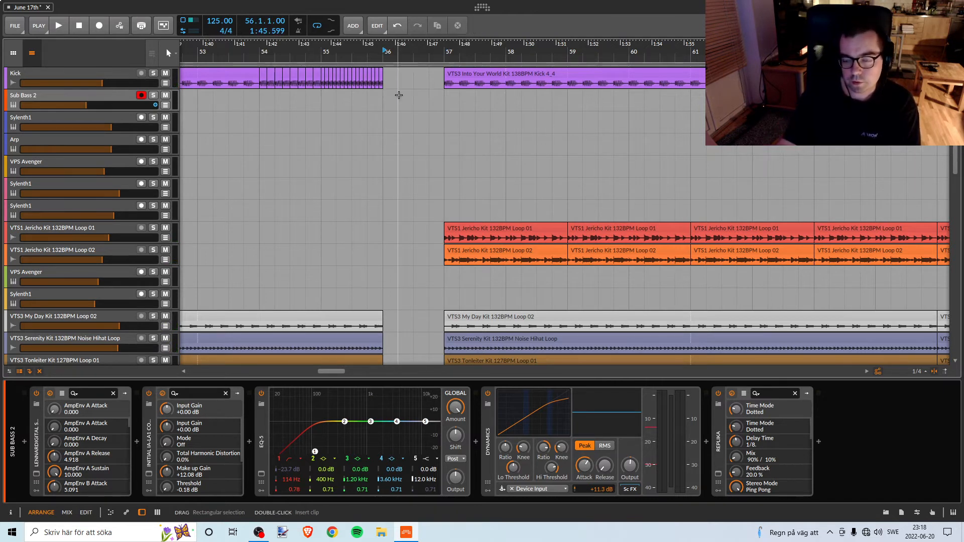
drag(323, 48, 387, 81)
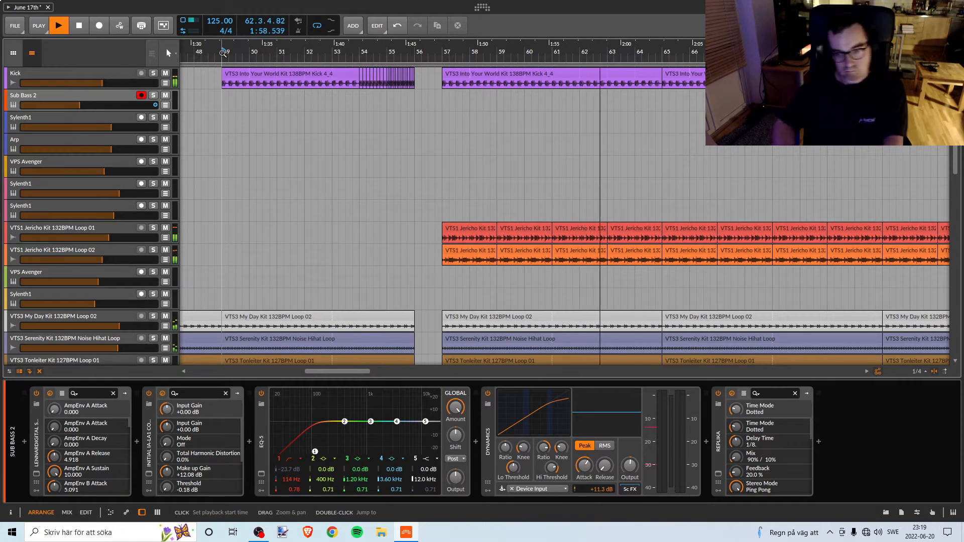
key(space)
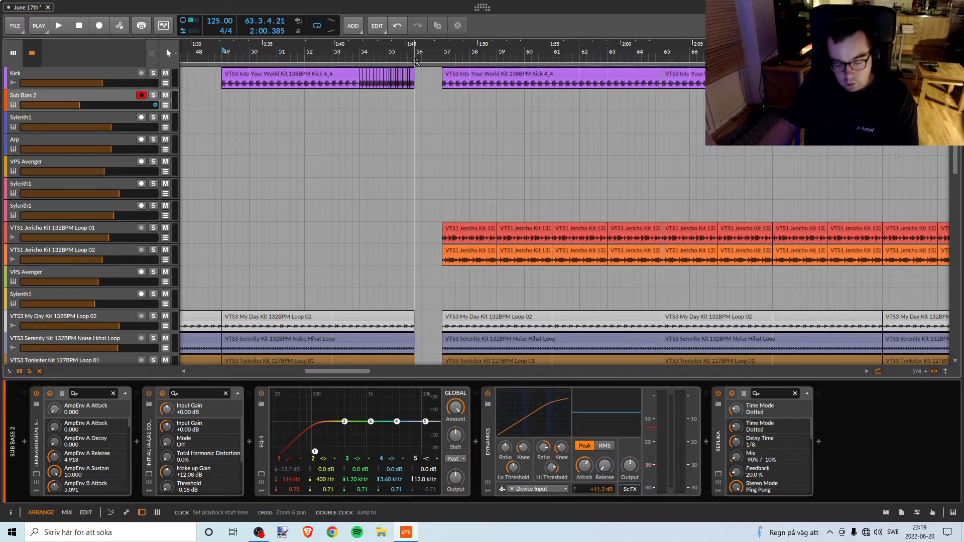
Undo the deletion of the Sub Bass clip at bar 56 and mute the Sub Bass 2 track.
key(ctrl+z)
key(ctrl+shift+z)
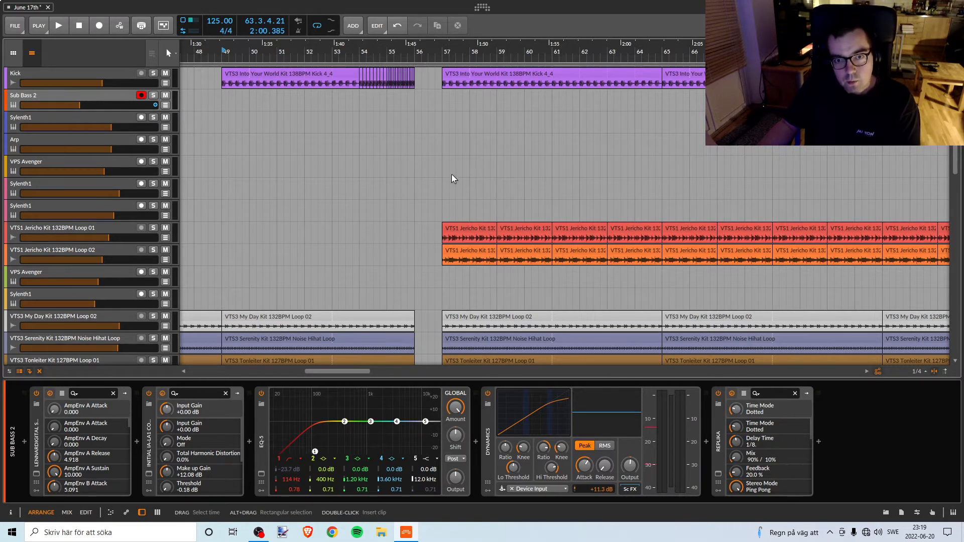
key(ctrl+z)
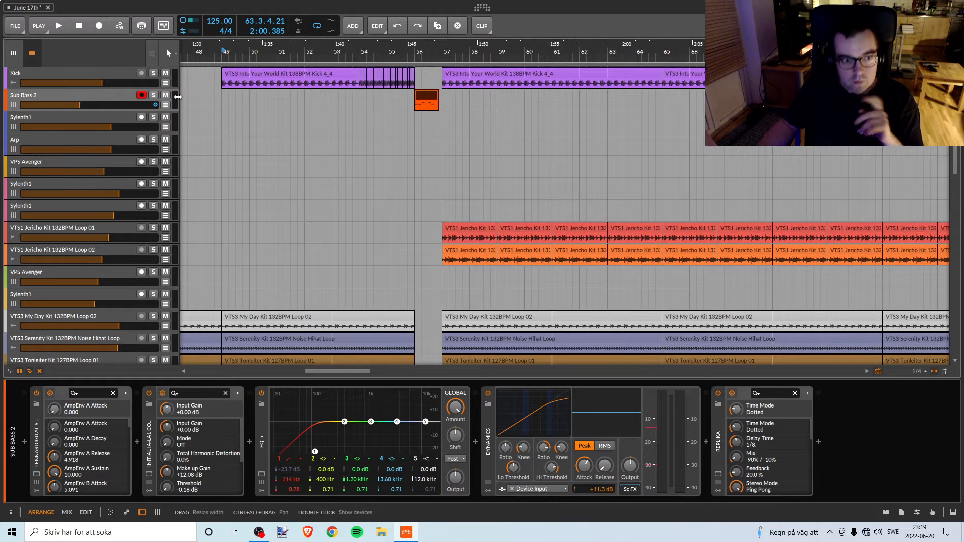
key(m)
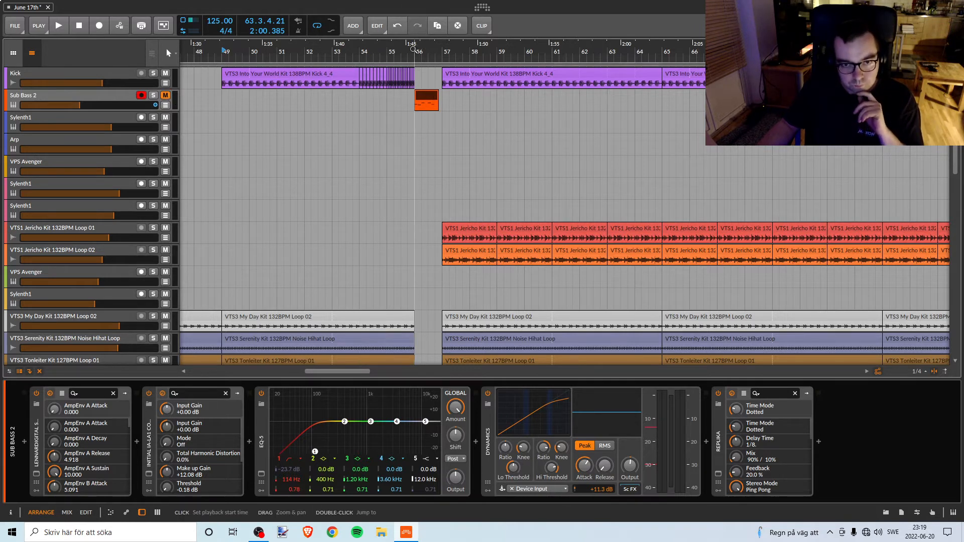
drag(414, 46, 427, 94)
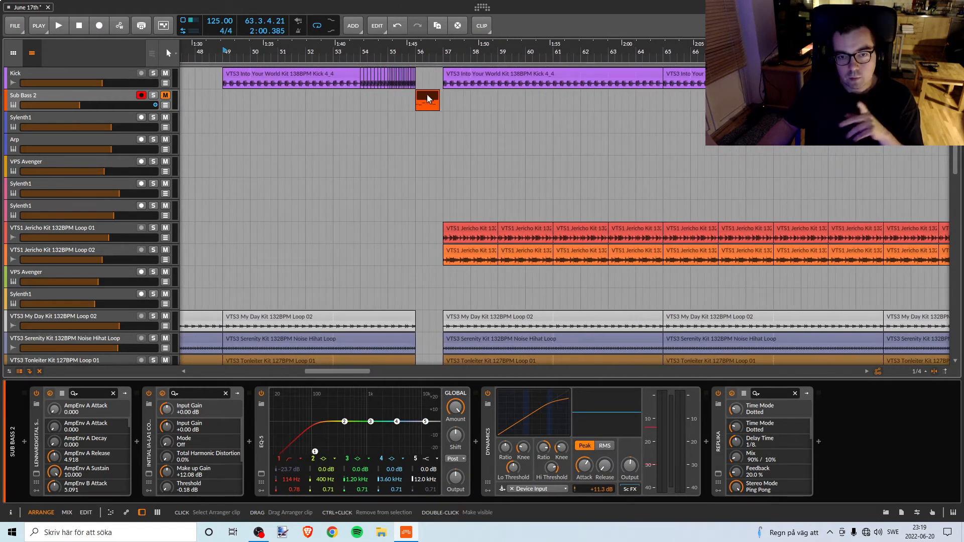
click(83, 96)
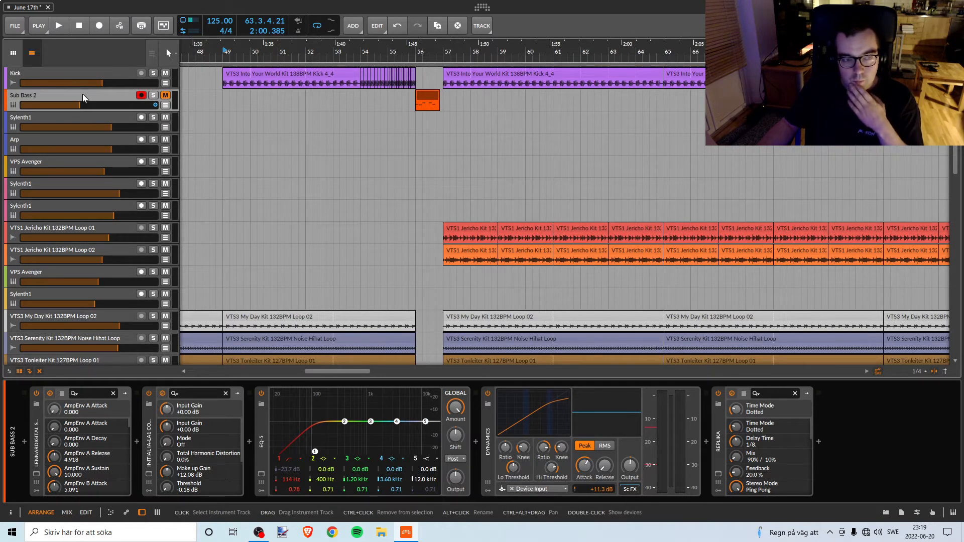
click(430, 93)
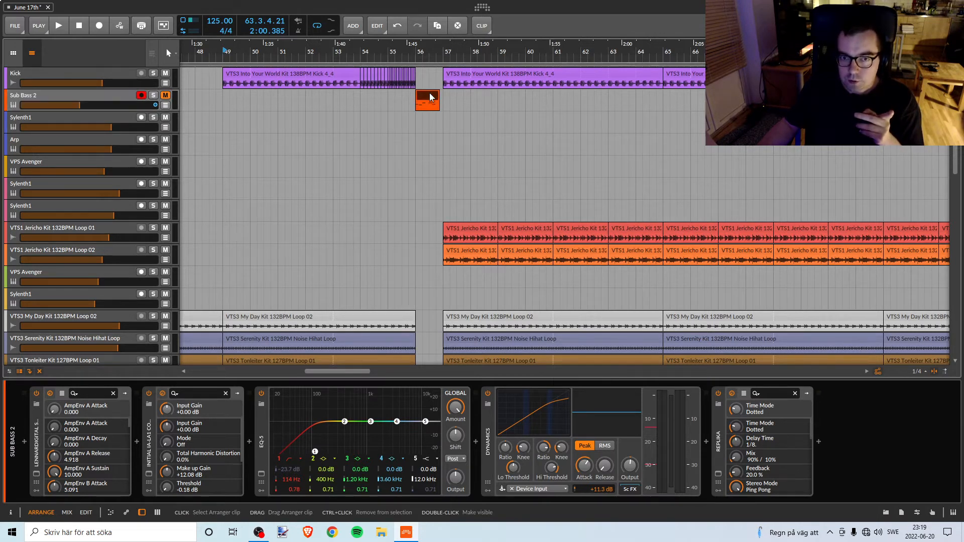
click(101, 97)
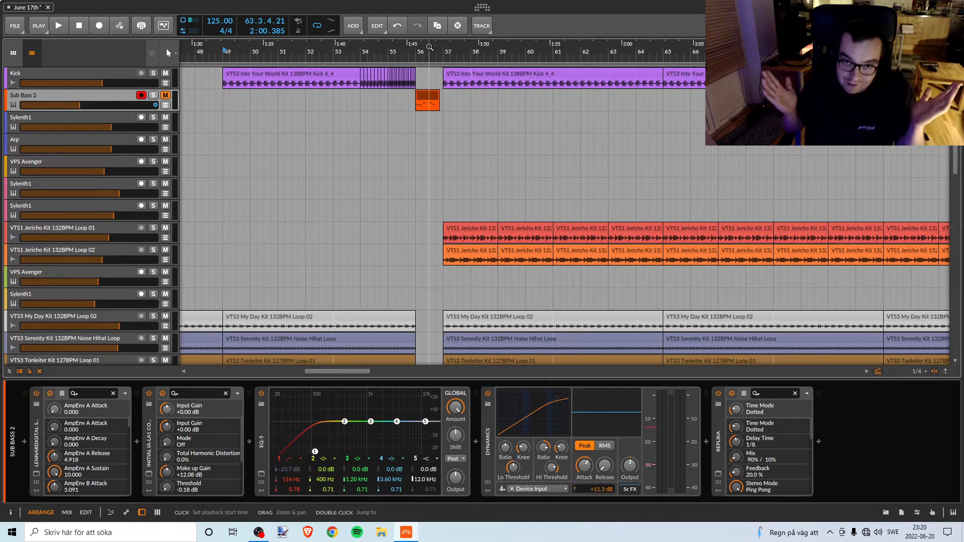
Examine the clips on all tracks from the Break marker at bar 41 into the section starting at bar 57.
drag(430, 46, 431, 142)
scroll(368, 249, down, 3)
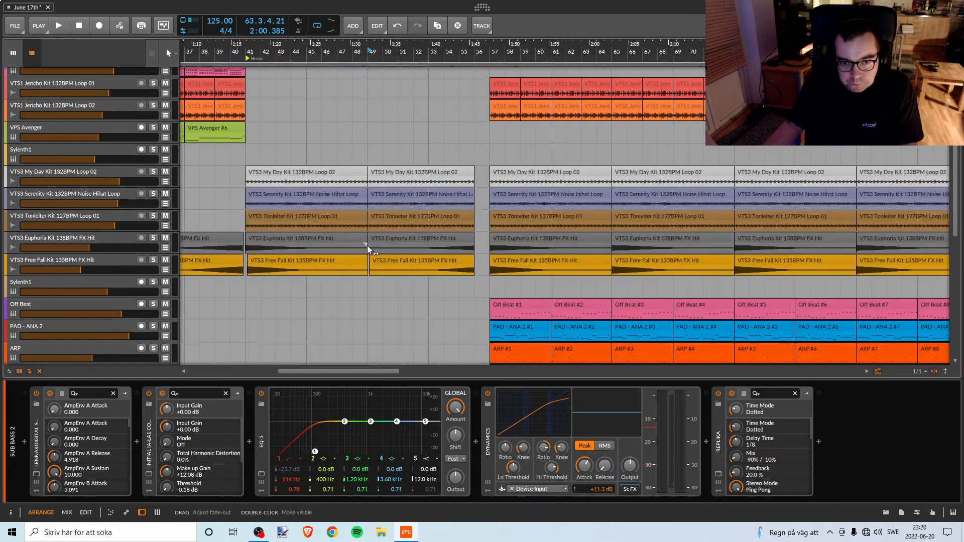
scroll(368, 248, up, 3)
scroll(366, 228, down, 1)
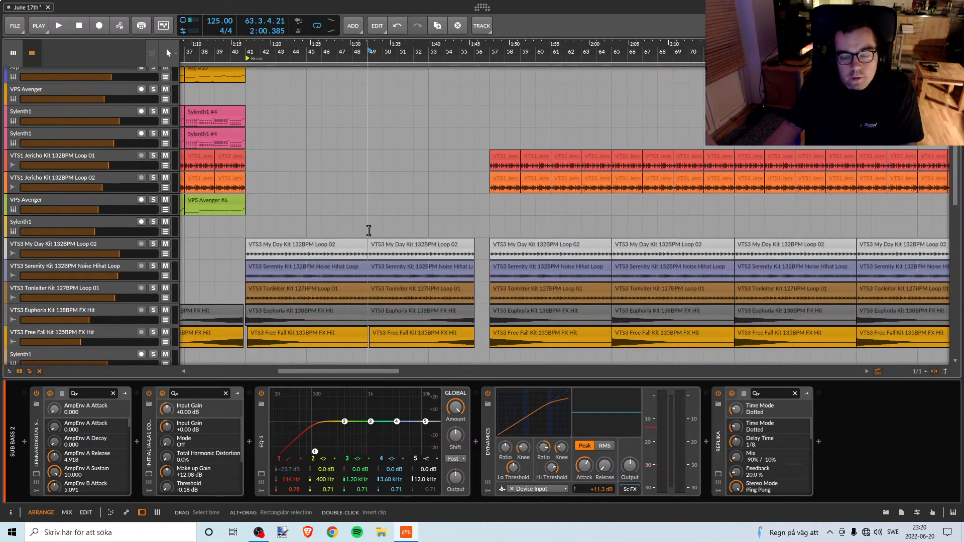
scroll(369, 230, down, 3)
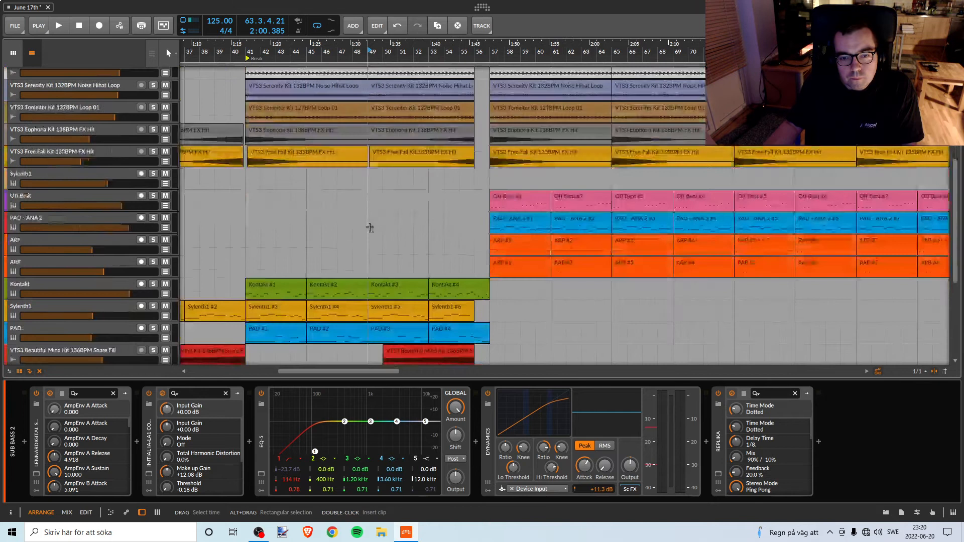
scroll(370, 228, up, 3)
scroll(370, 226, down, 6)
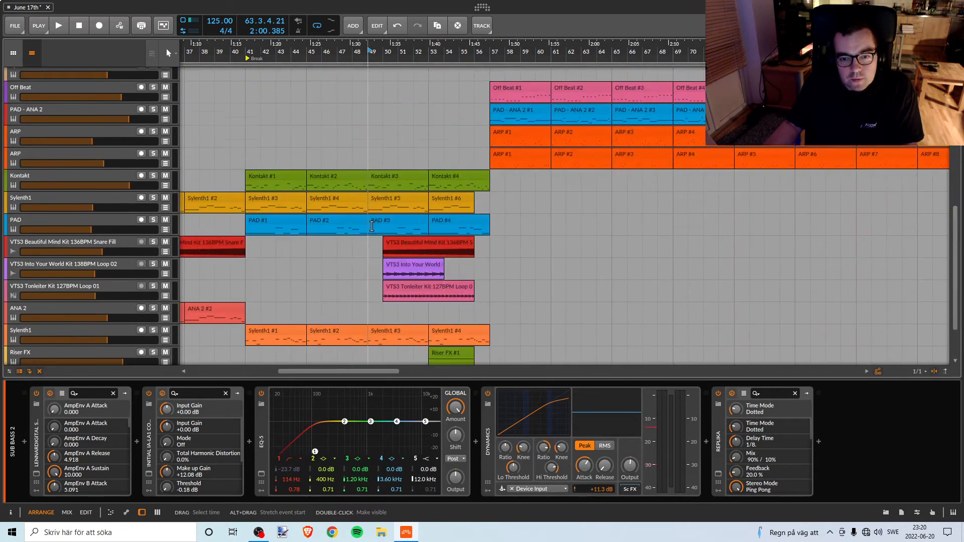
scroll(372, 226, up, 6)
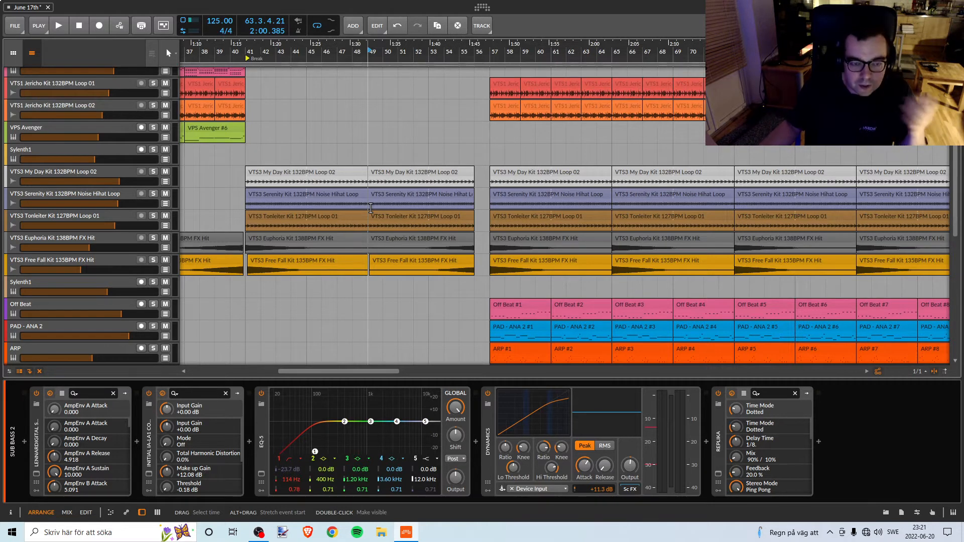
scroll(419, 197, down, 10)
scroll(419, 197, up, 3)
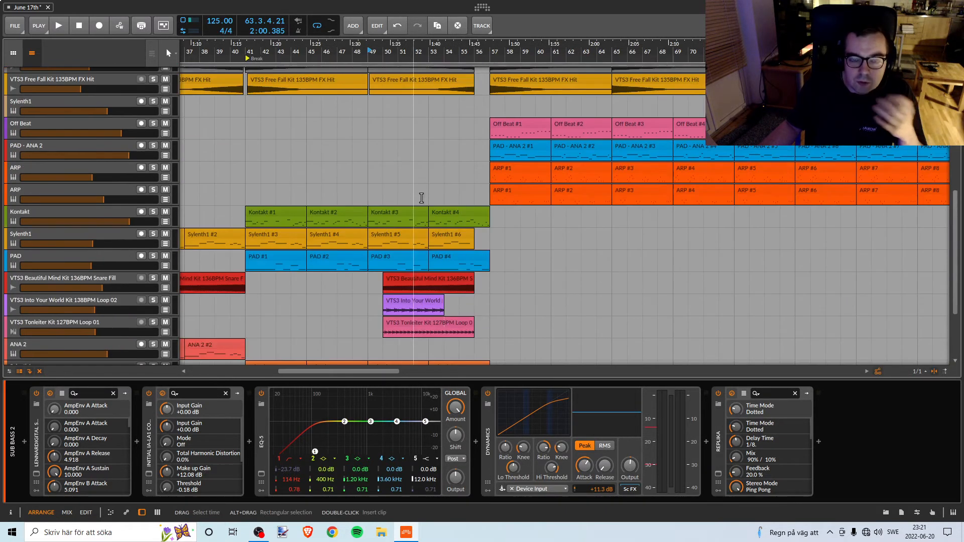
scroll(421, 197, down, 10)
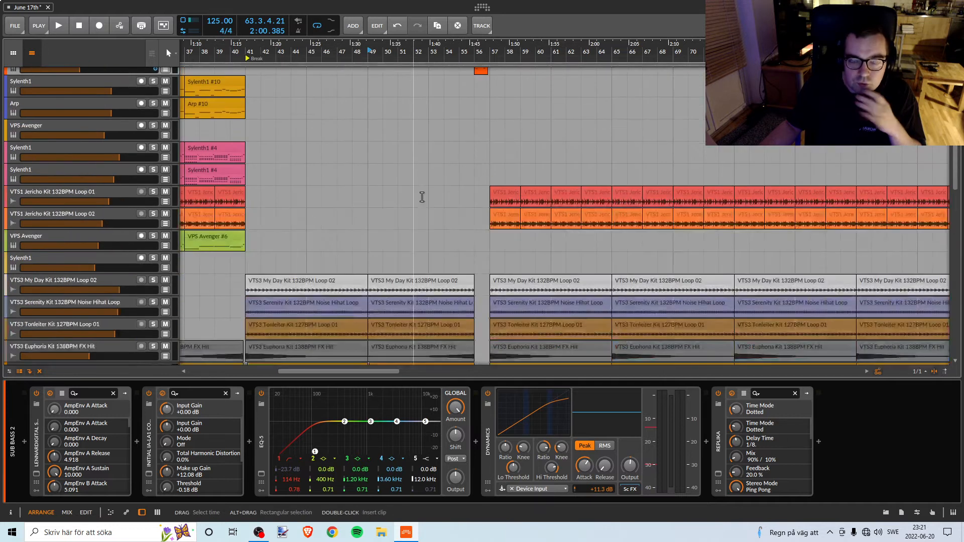
scroll(421, 195, down, 7)
scroll(424, 192, down, 5)
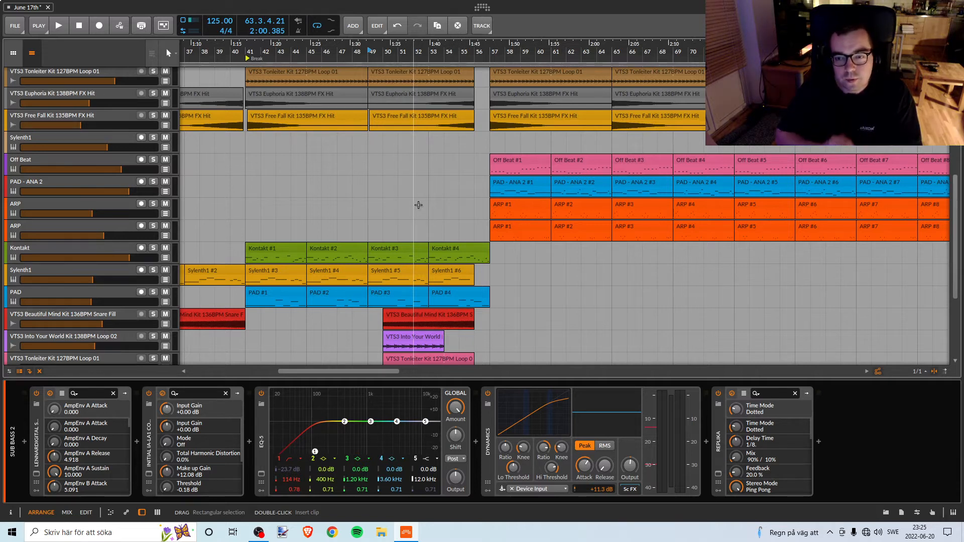
Compare the clips before and after bar 57, and play the transition from bar 39 into the break at bar 41.
scroll(387, 166, down, 5)
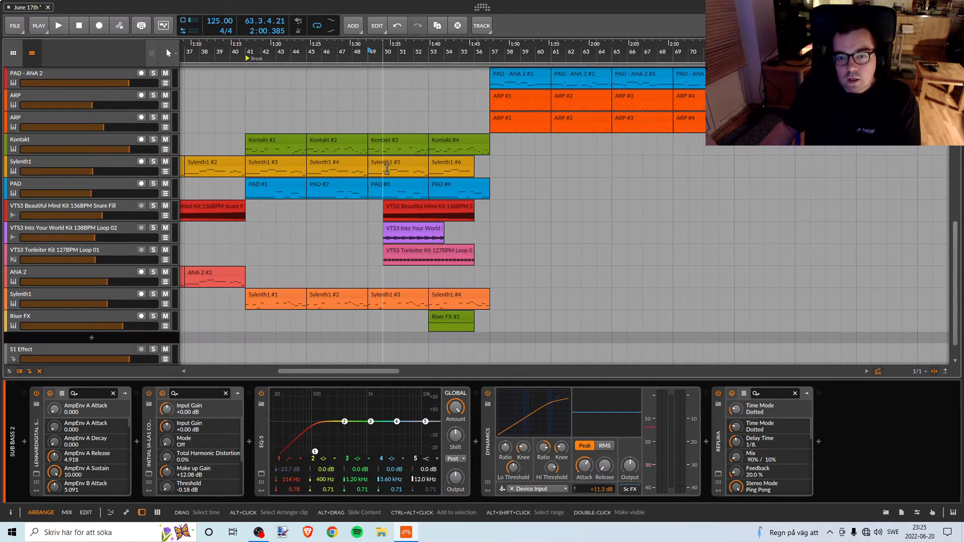
scroll(386, 173, up, 5)
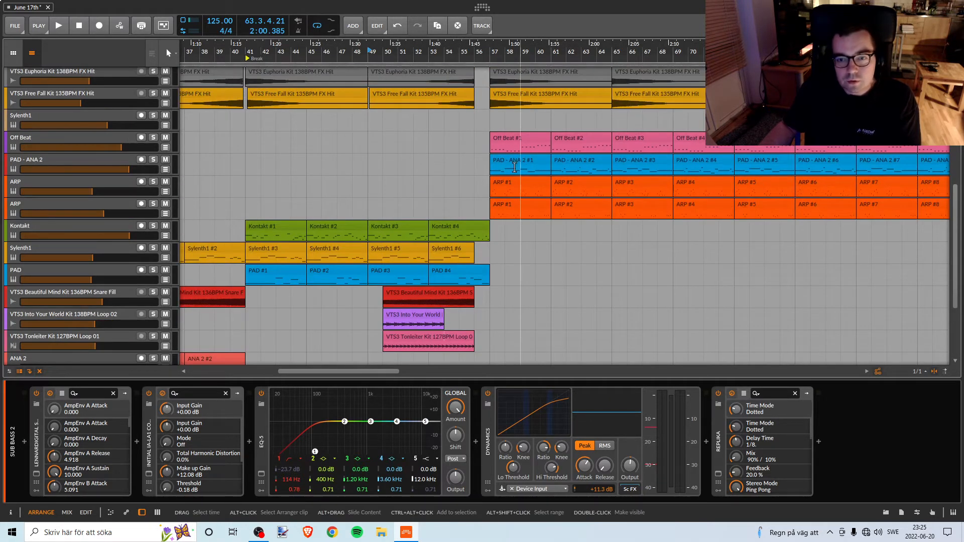
click(511, 161)
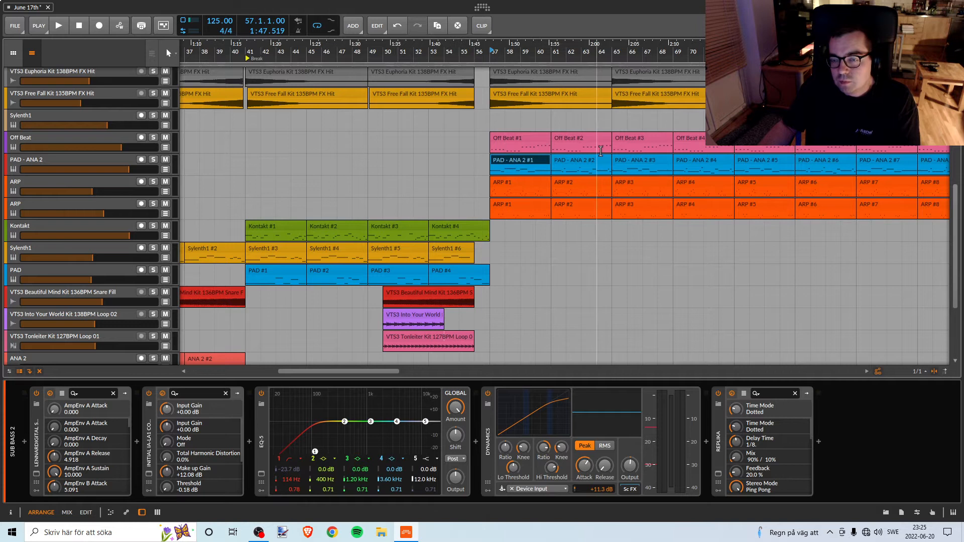
scroll(431, 246, down, 3)
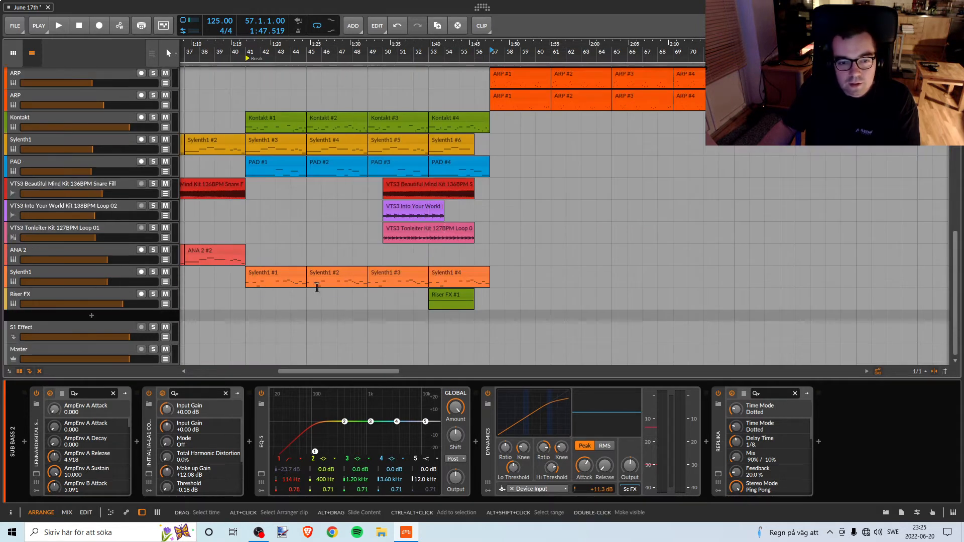
scroll(317, 282, up, 1)
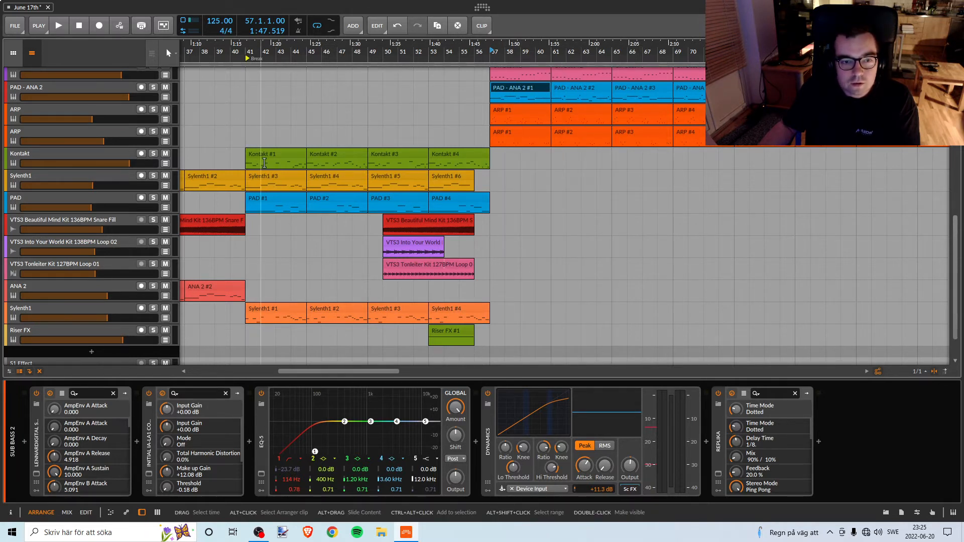
click(247, 50)
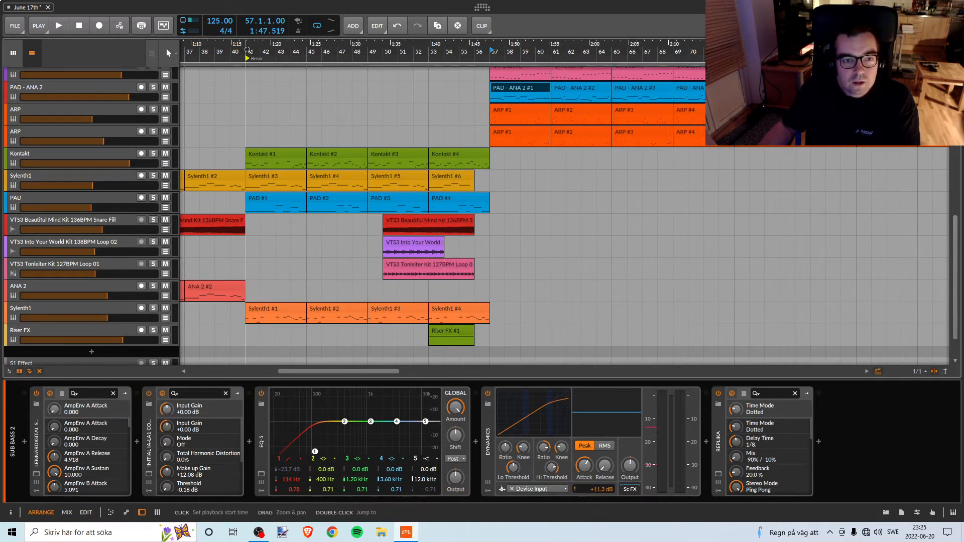
click(220, 52)
key(space)
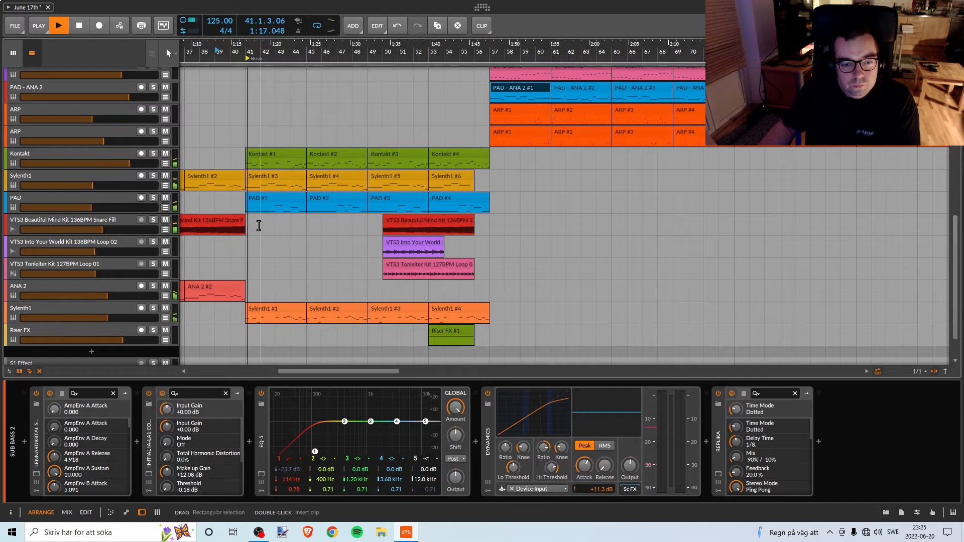
drag(251, 51, 339, 47)
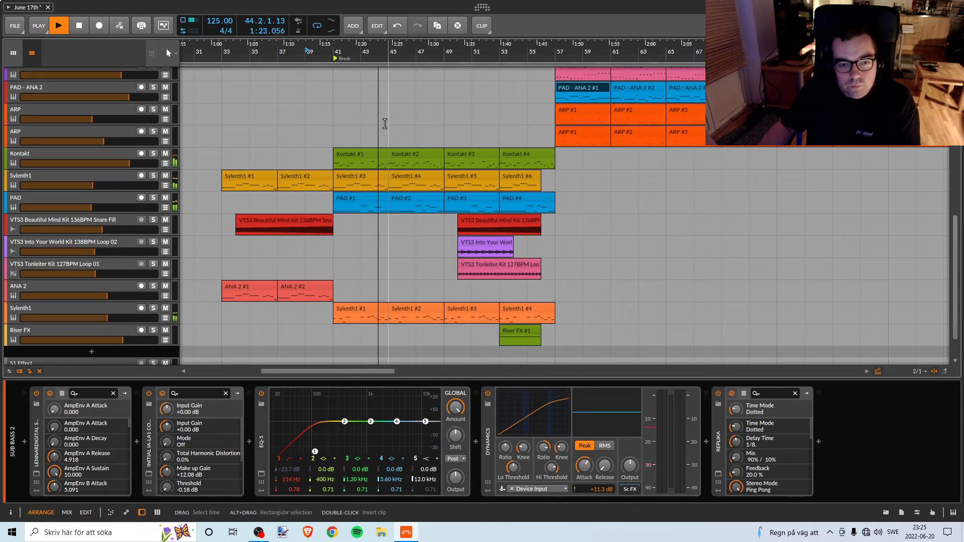
key(space)
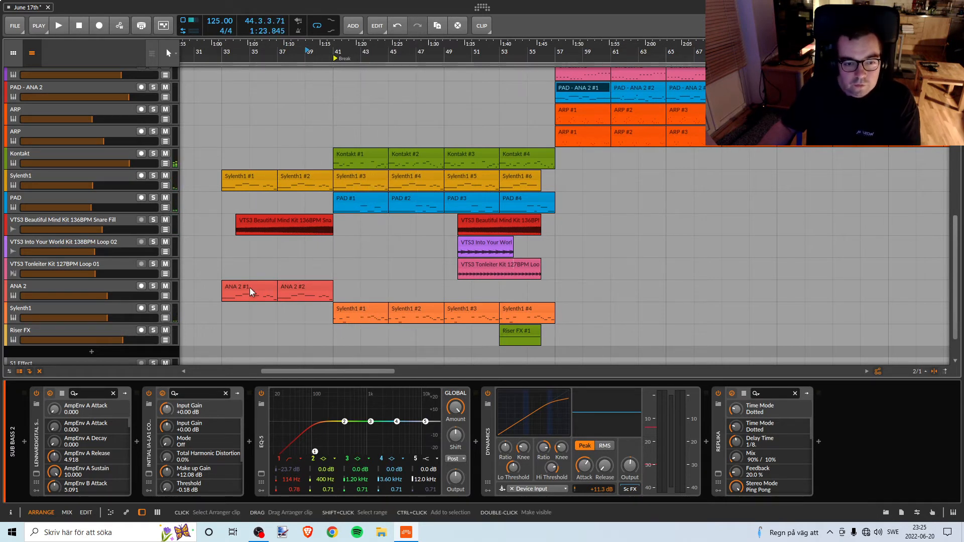
Solo the ANA 2 track, listen to its melody from bar 33, and turn its solo off.
click(256, 287)
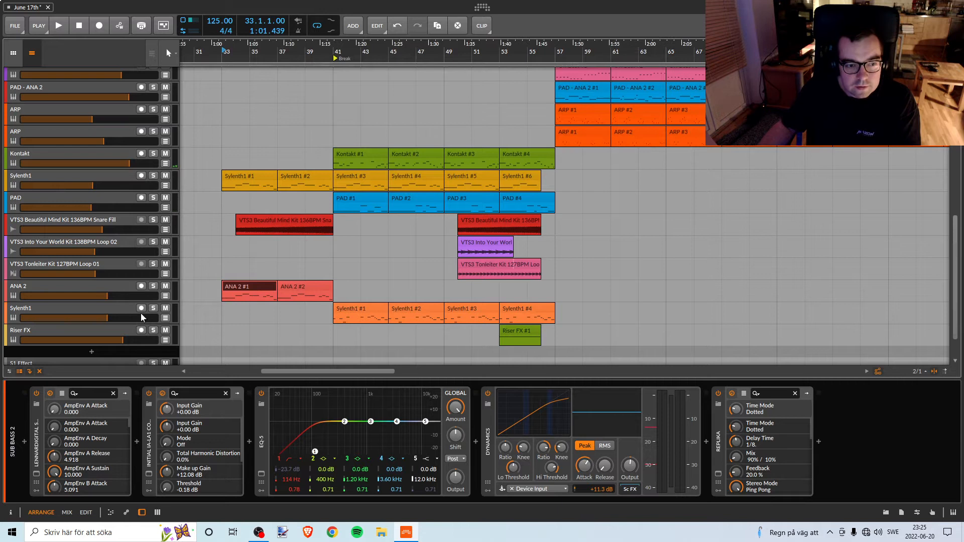
click(154, 309)
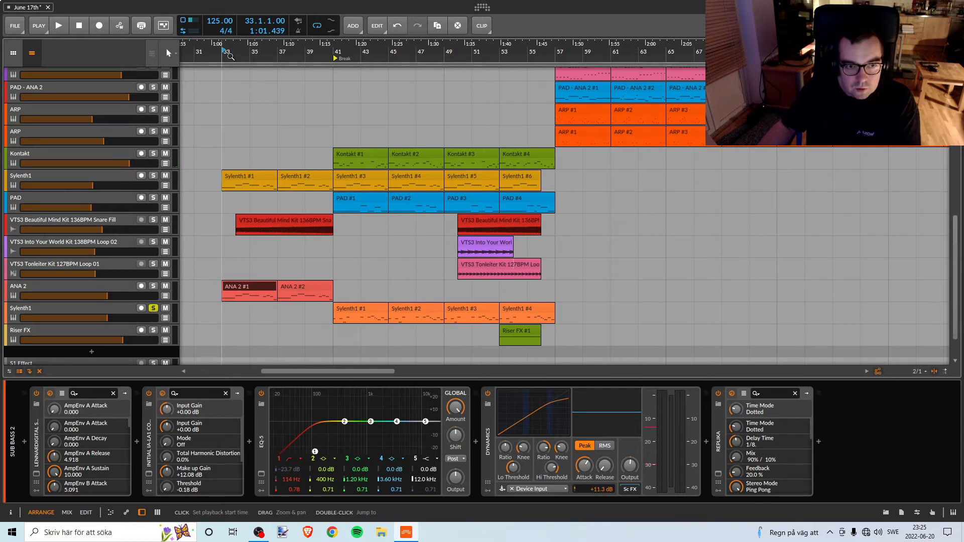
key(space)
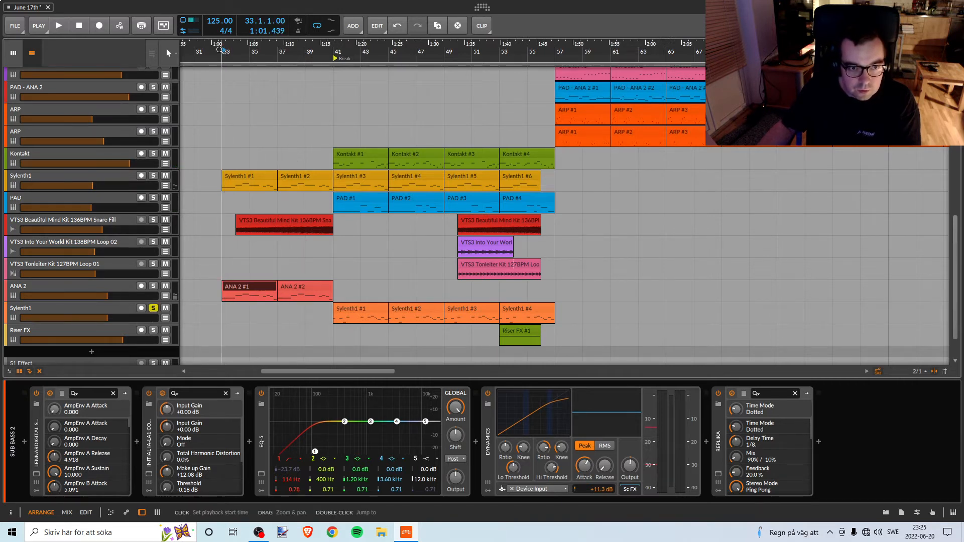
click(155, 284)
click(153, 309)
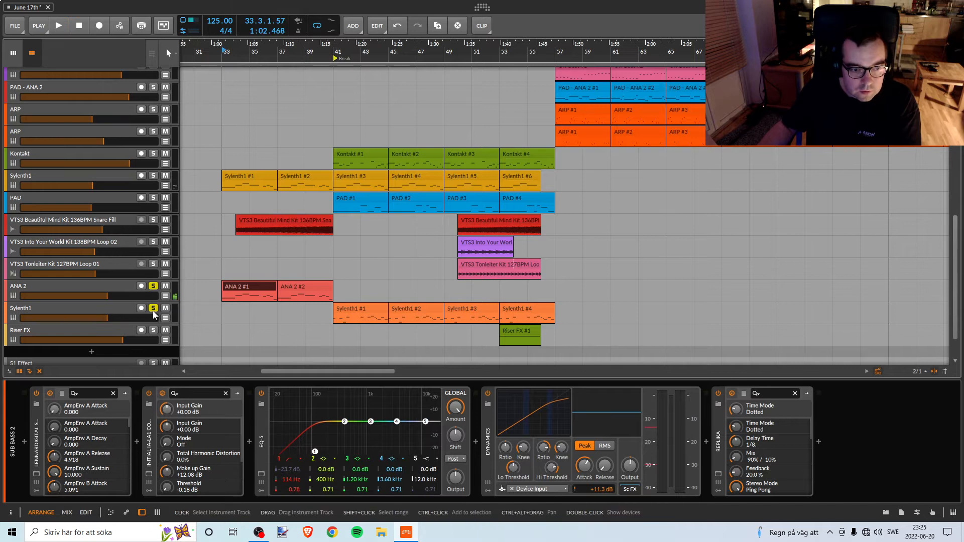
click(219, 52)
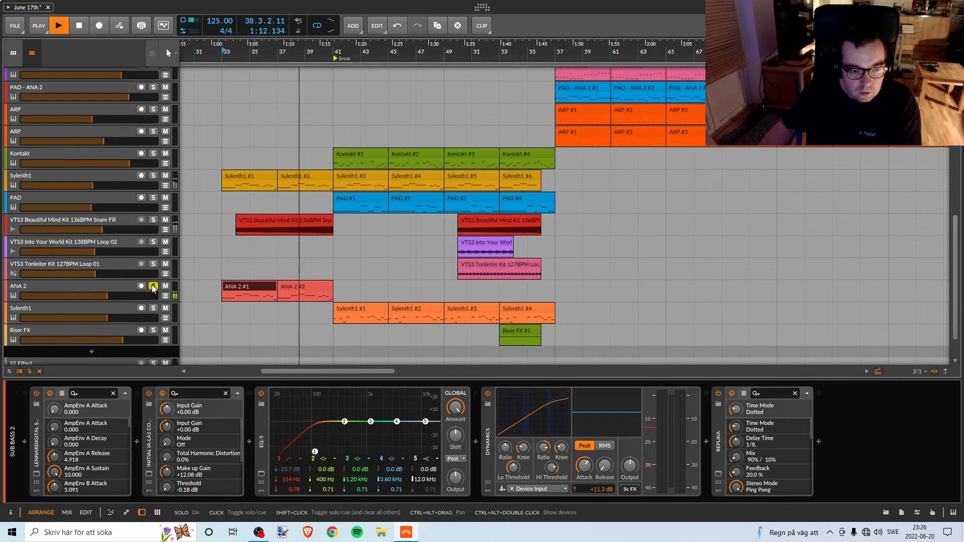
key(space)
click(153, 286)
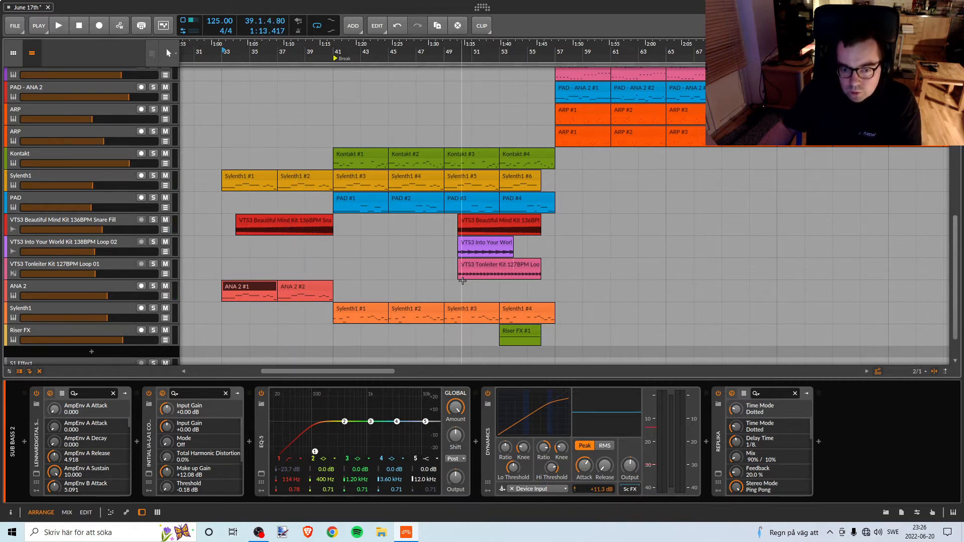
Play the full mix from bar 33, and listen to the start of the break at bar 41 for comparison.
click(221, 50)
key(space)
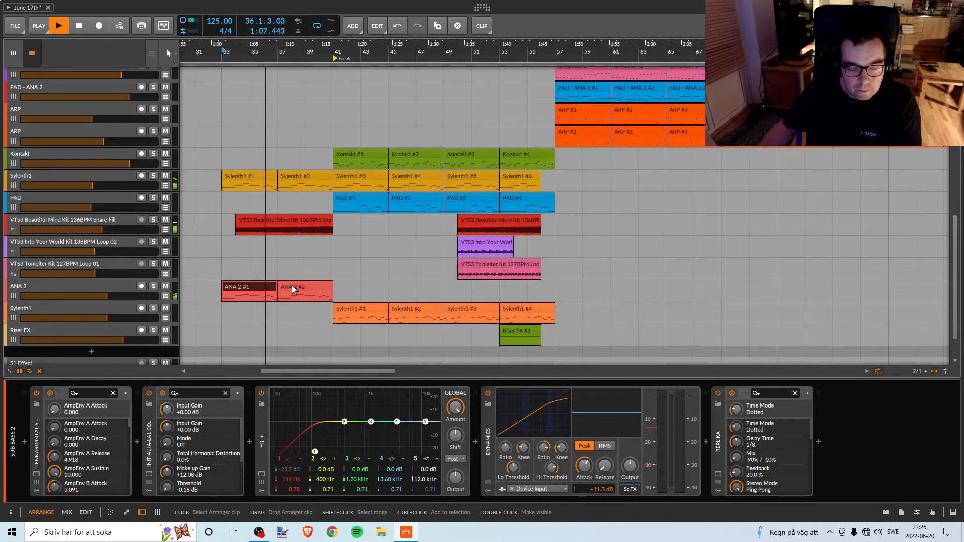
key(space)
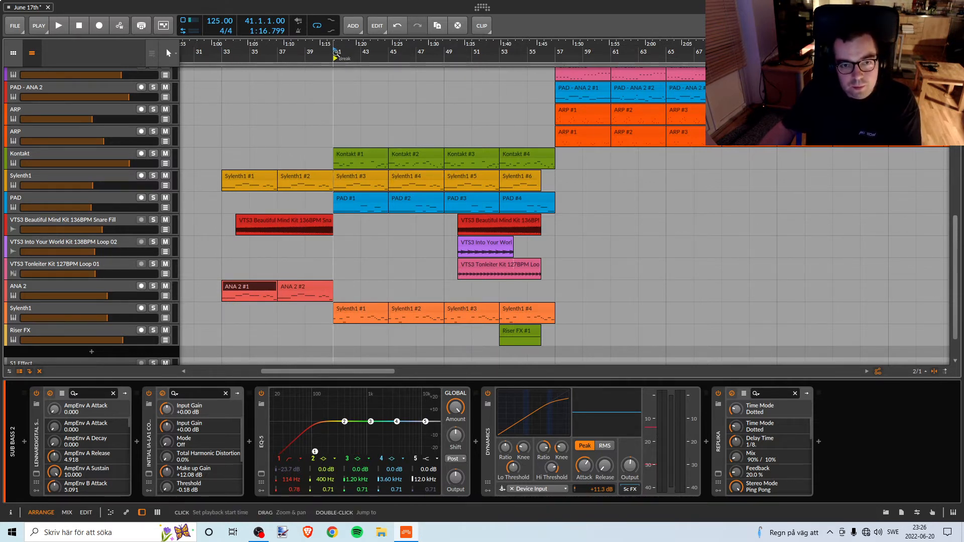
key(space)
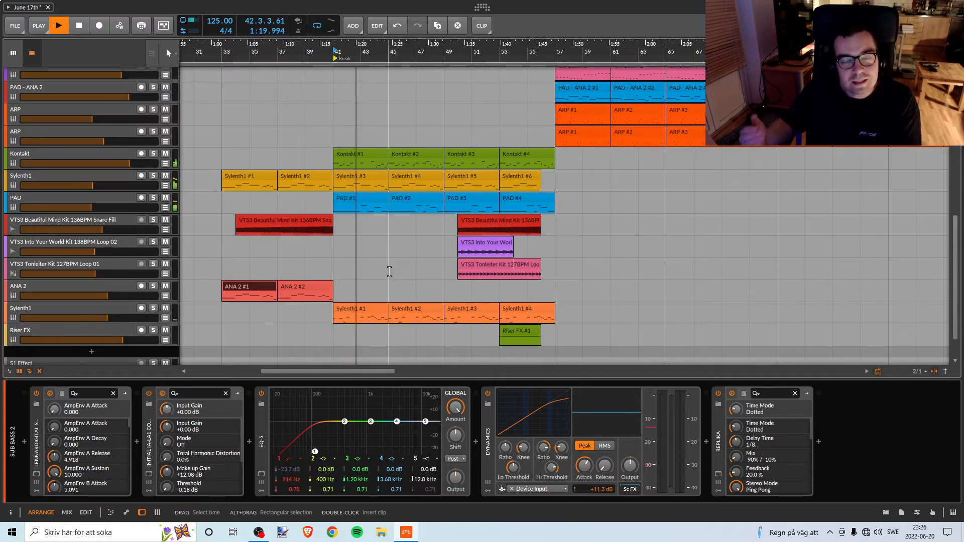
key(space)
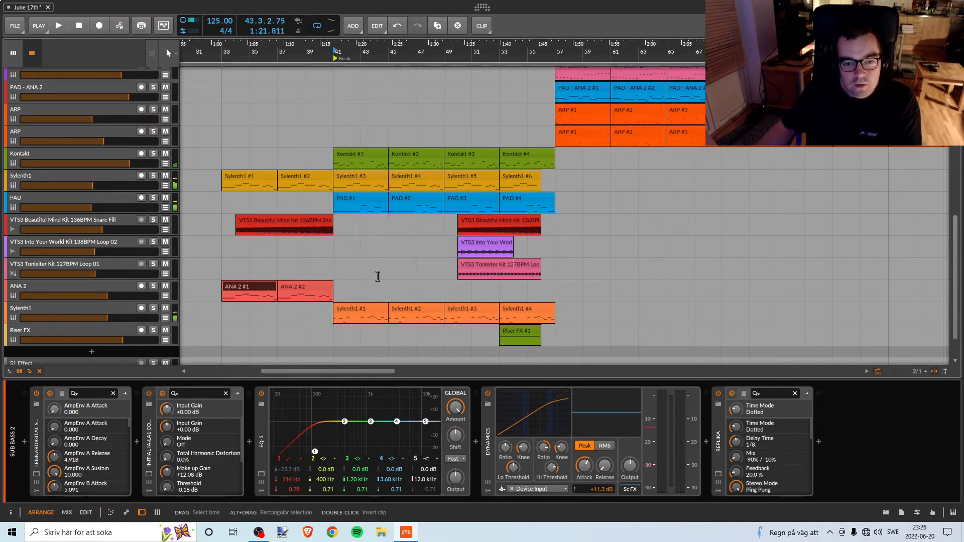
Try copying the two ANA 2 clips from bar 33 to bar 41 and listen to the transition into the break.
click(265, 287)
ctrl+click(290, 285)
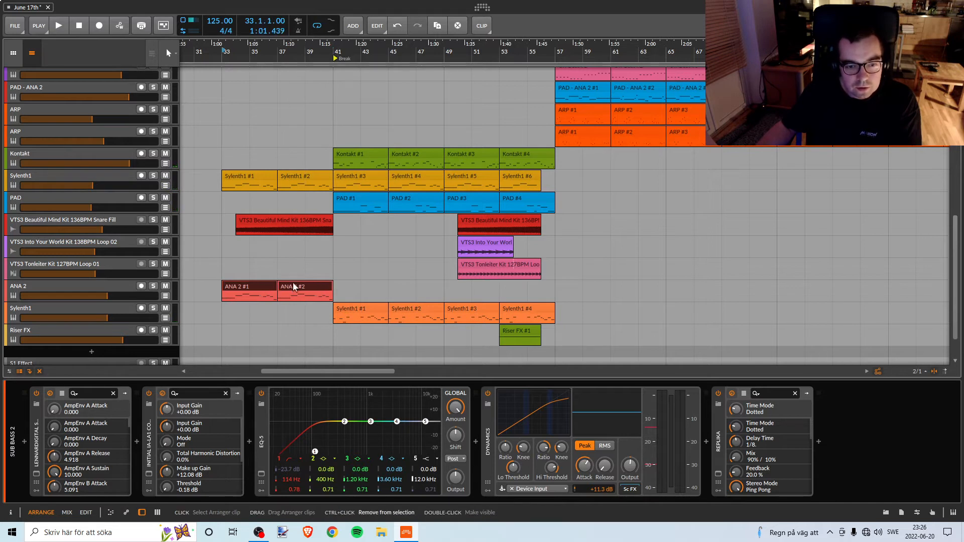
drag(256, 285, 365, 287)
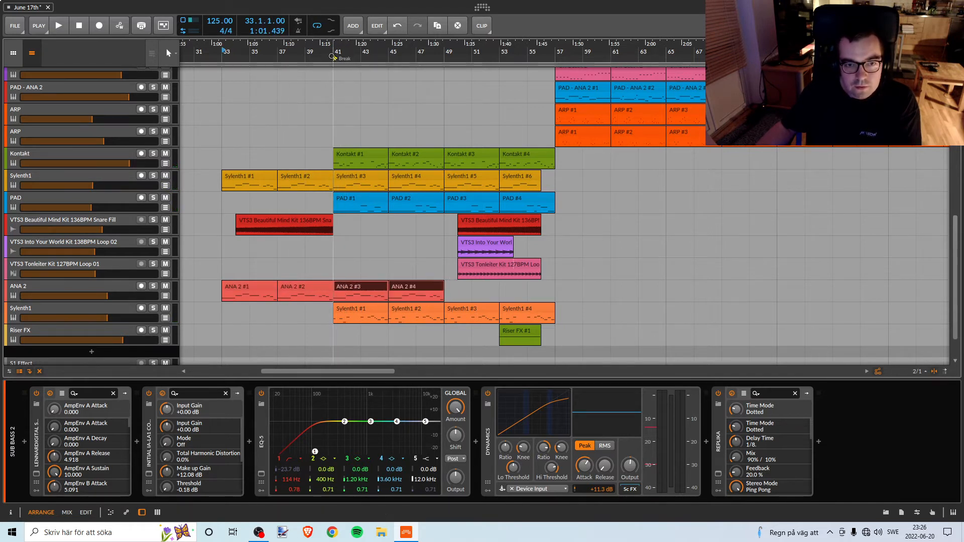
click(315, 51)
key(space)
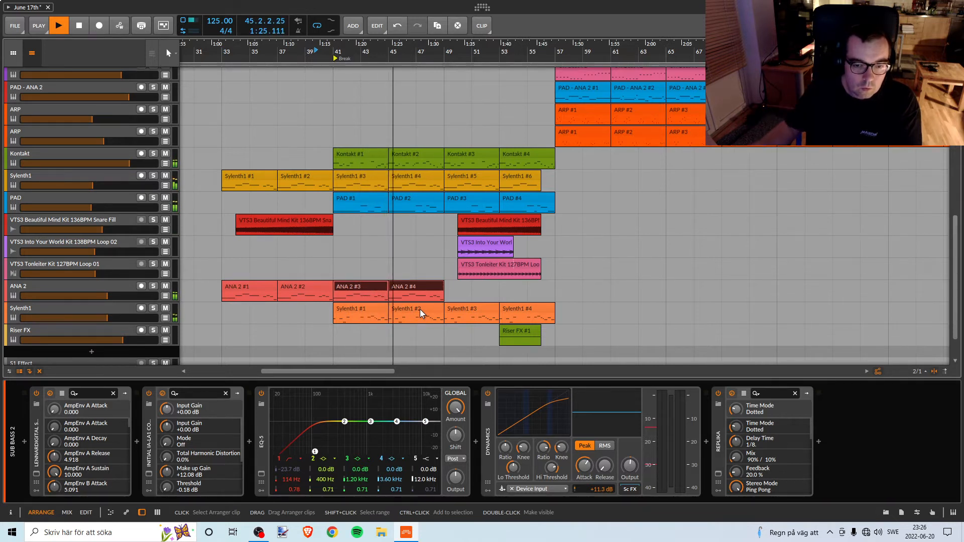
key(space)
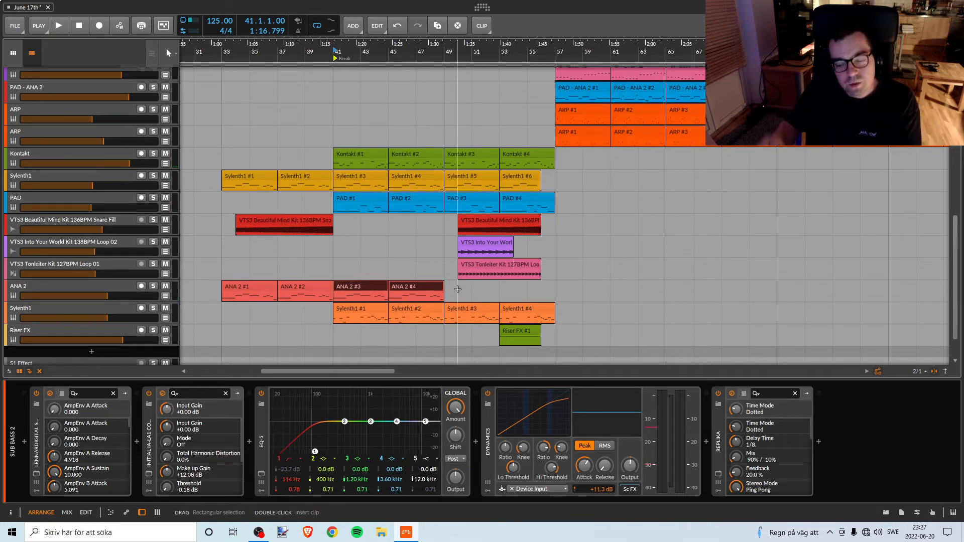
Delete the two copied ANA 2 clips at bar 41 and play the start of the break without them.
key(Delete)
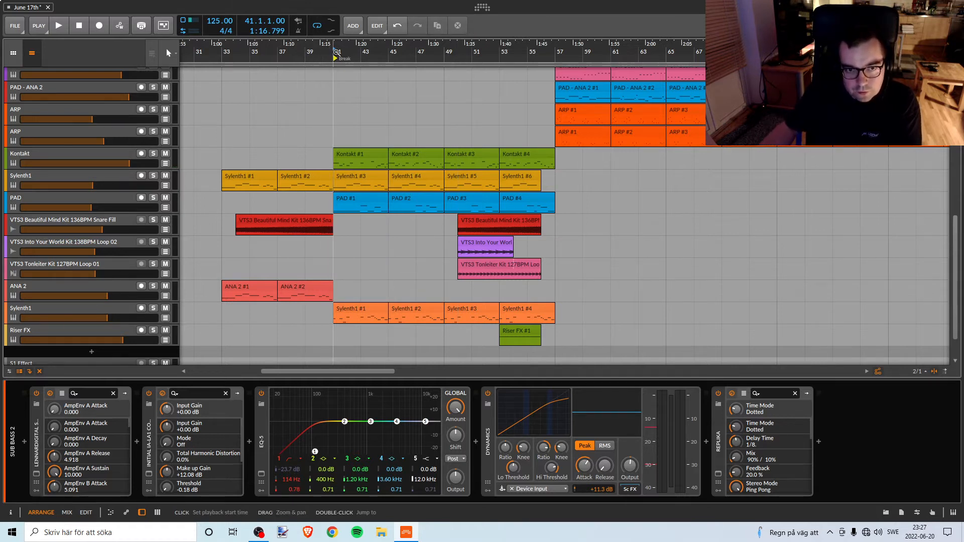
key(space)
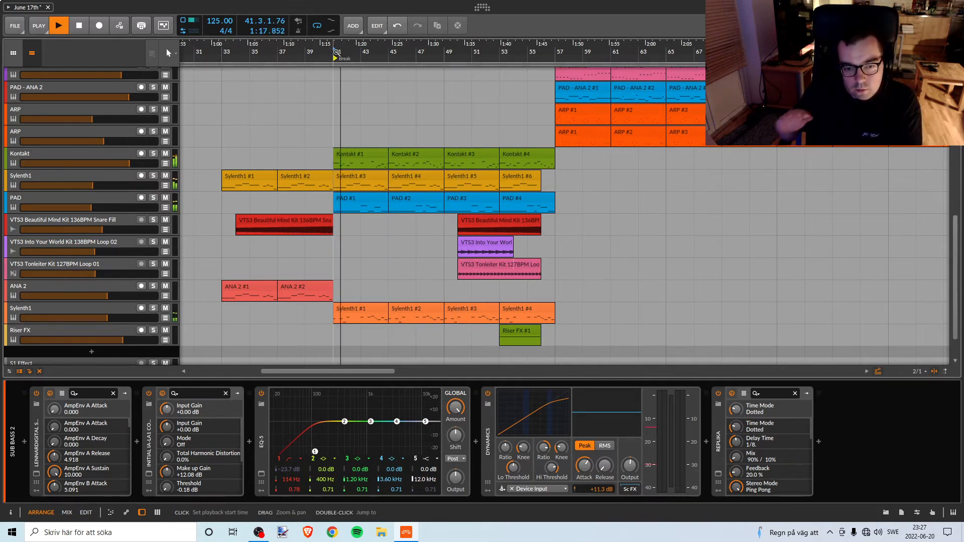
key(space)
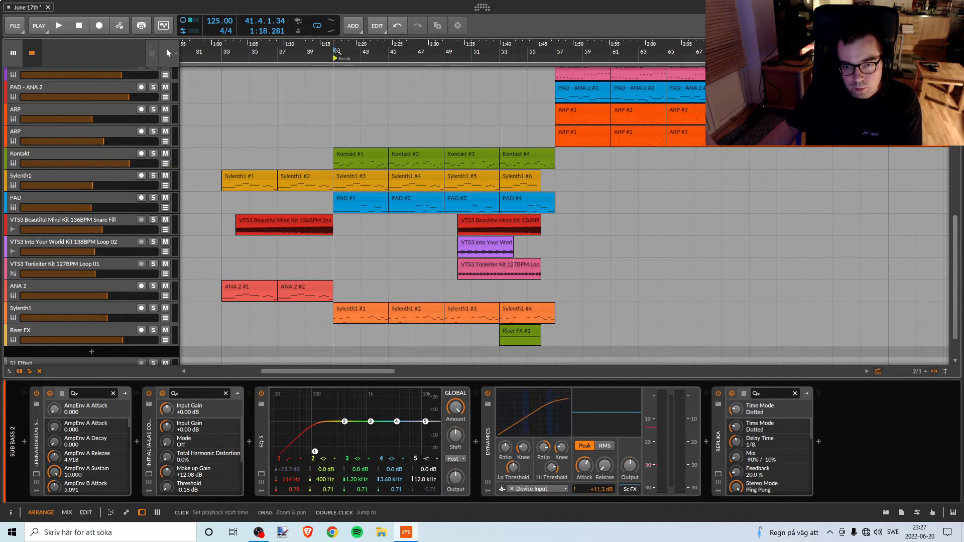
Examine the drum, FX and melodic tracks for a clip that could fill out the break.
scroll(337, 51, right, 2)
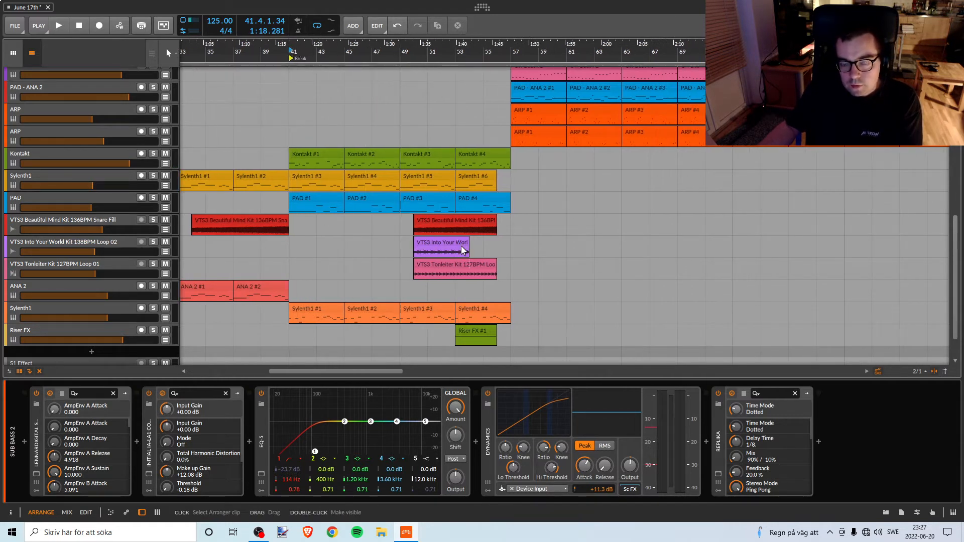
scroll(462, 250, down, 2)
scroll(457, 247, up, 10)
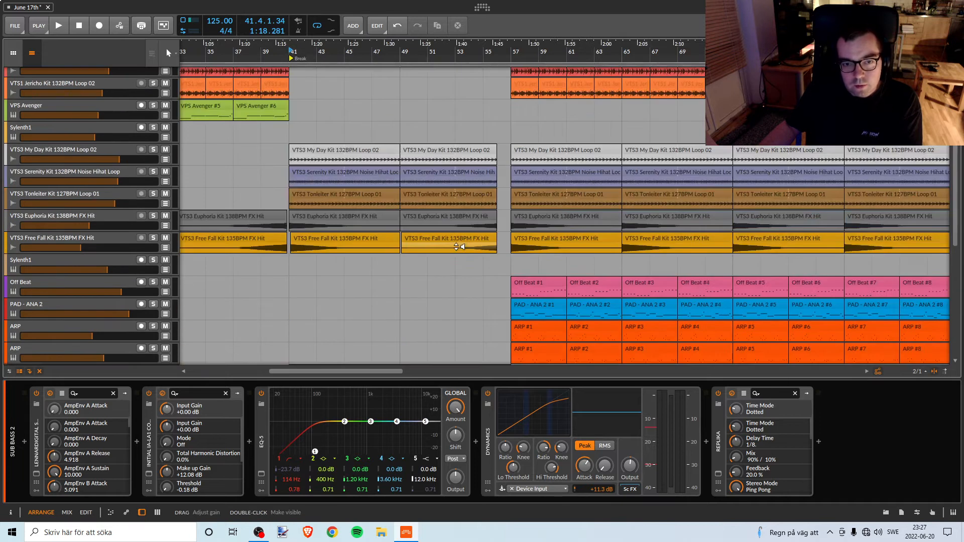
scroll(457, 244, up, 3)
scroll(457, 248, down, 11)
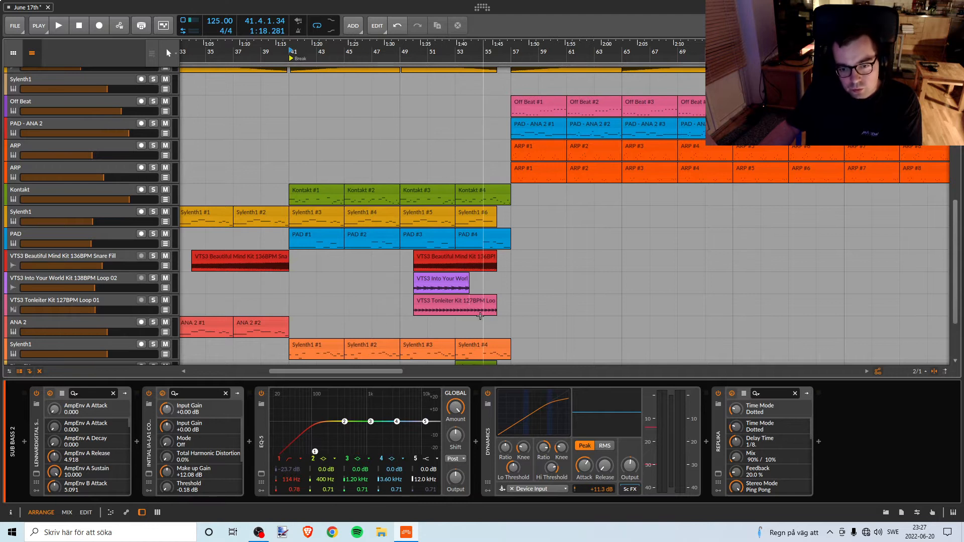
scroll(397, 340, down, 2)
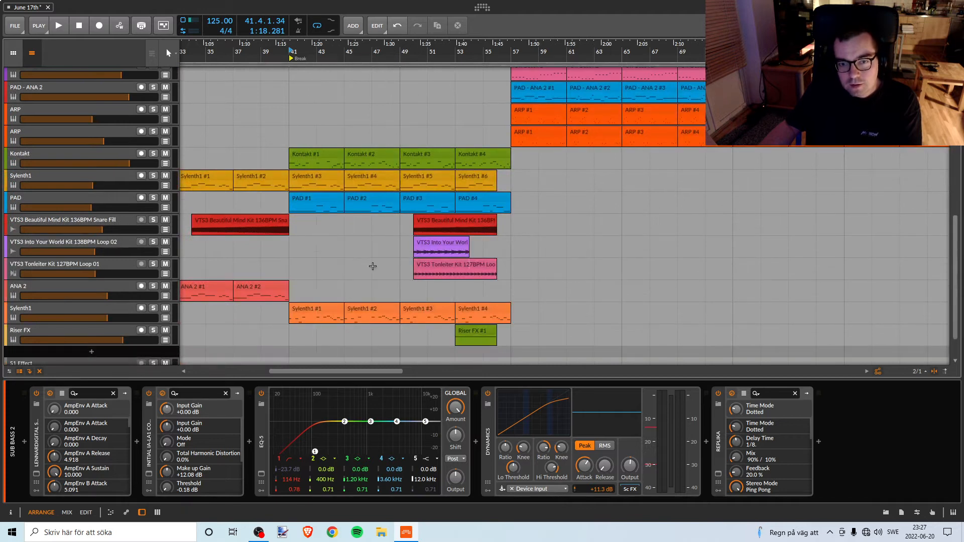
scroll(381, 269, up, 3)
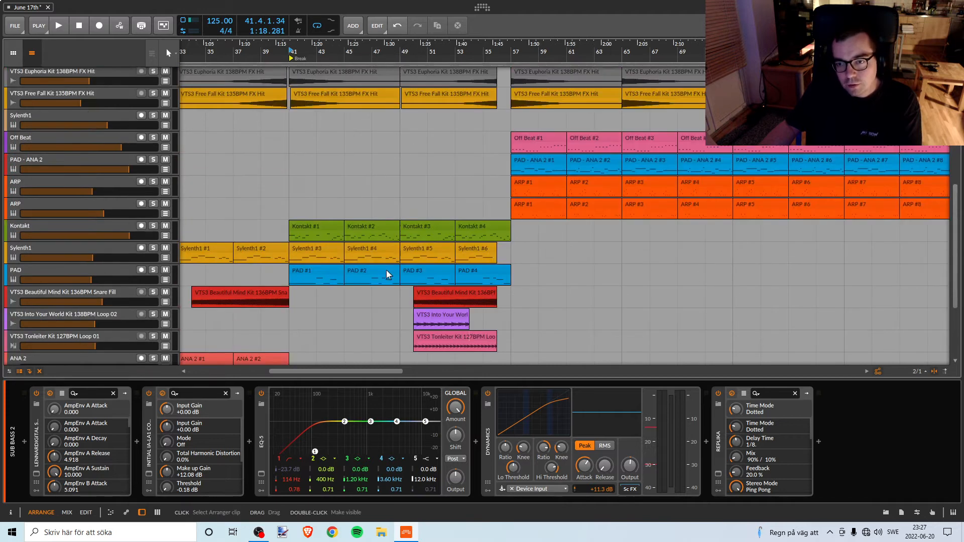
Copy the Off Beat clip from bar 57 to bars 41 and 45, and play the break from bar 41.
click(523, 136)
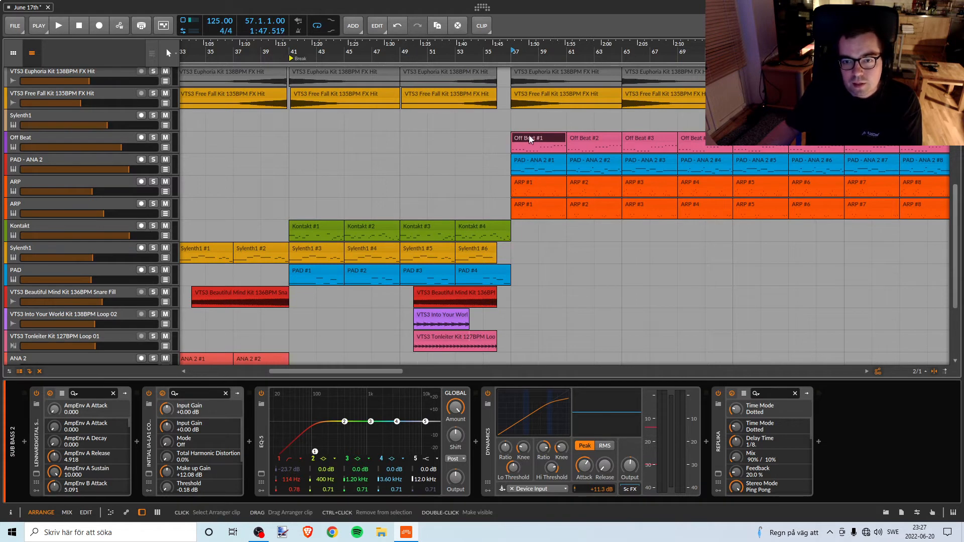
drag(528, 137, 307, 138)
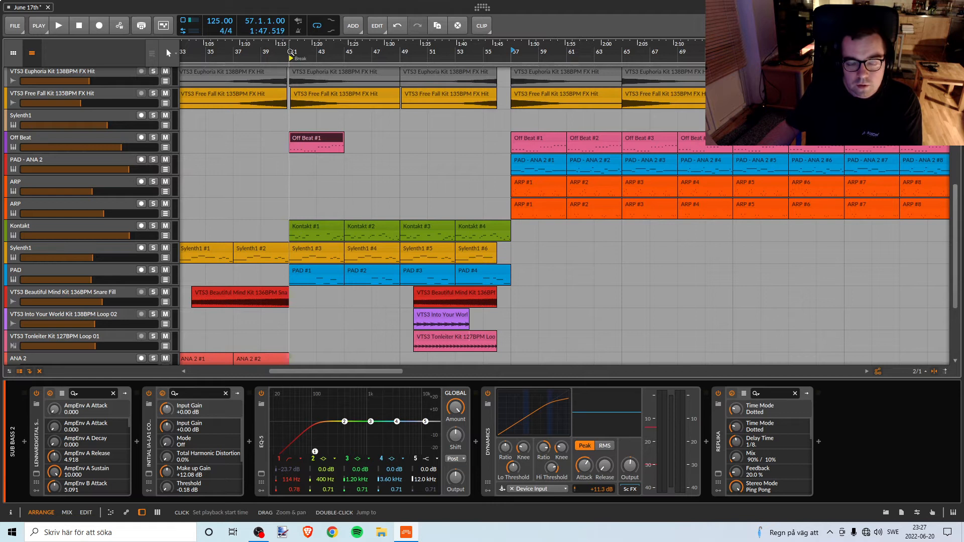
click(290, 51)
key(space)
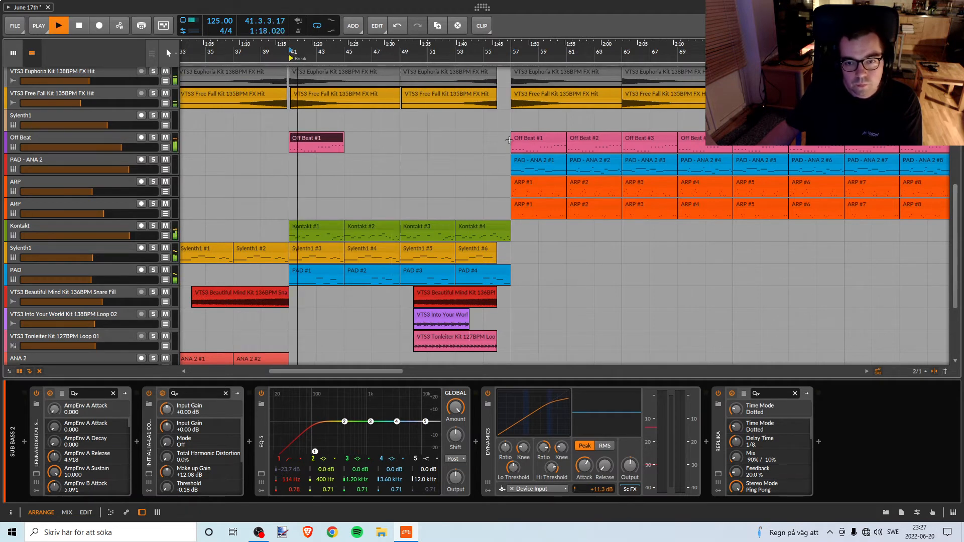
click(539, 137)
drag(538, 138, 372, 140)
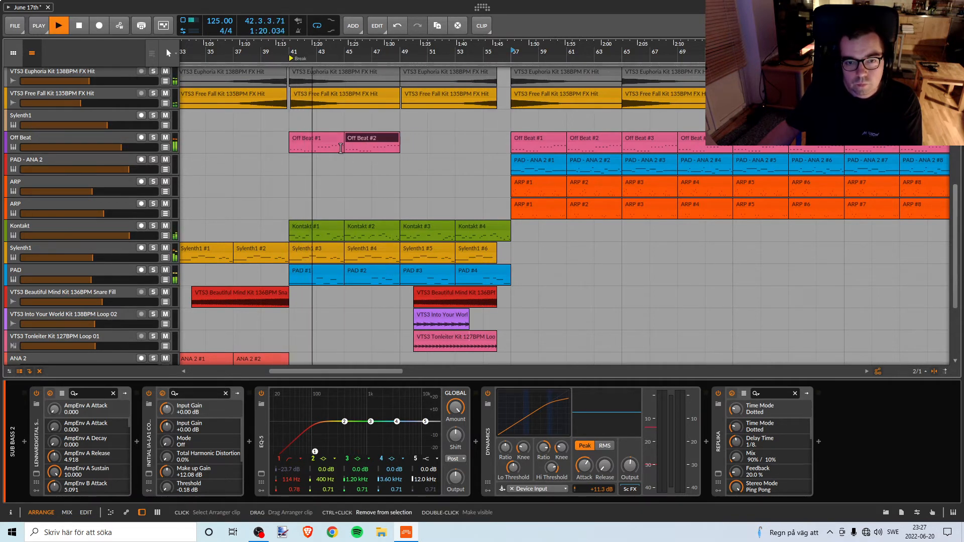
Copy the two Off Beat clips at bars 41 and 45 to bars 49 and 53.
click(317, 138)
ctrl+click(360, 137)
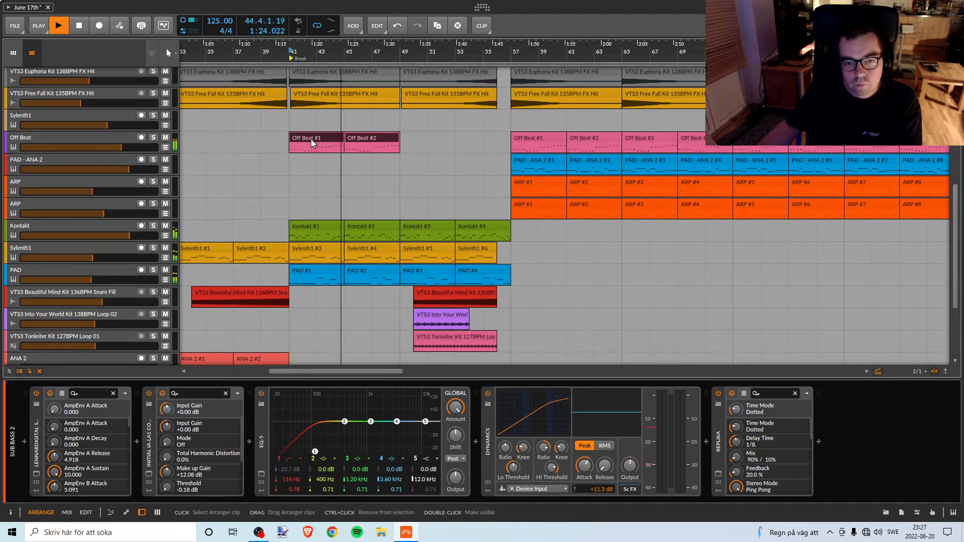
drag(317, 142, 418, 141)
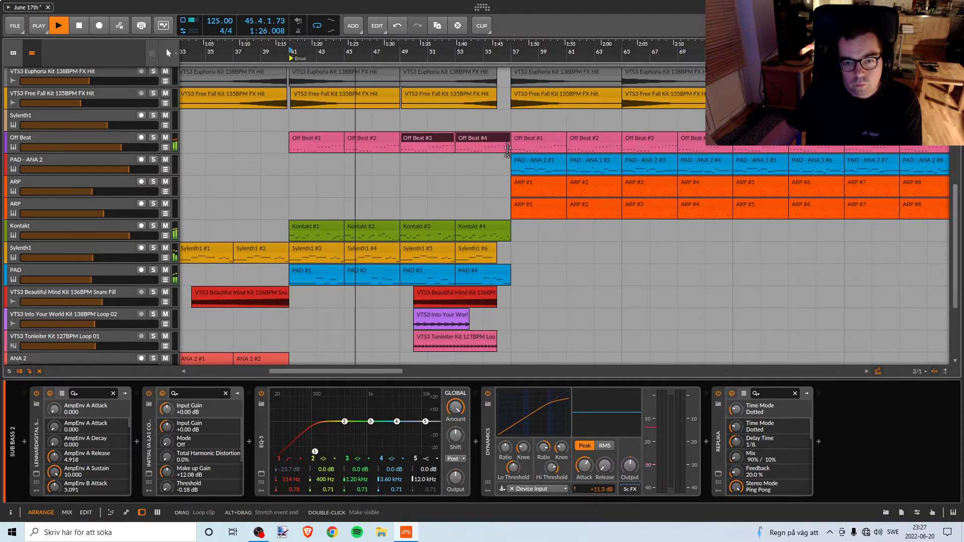
drag(376, 59, 360, 56)
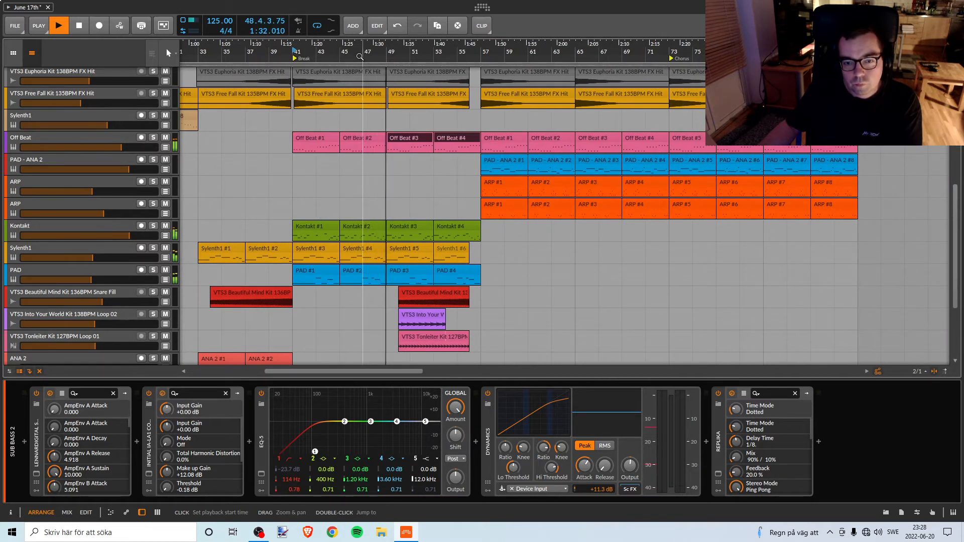
Listen to the break with Off Beat clips up to bar 57, examine the drum and FX tracks, and replay from bar 49.
scroll(453, 195, up, 2)
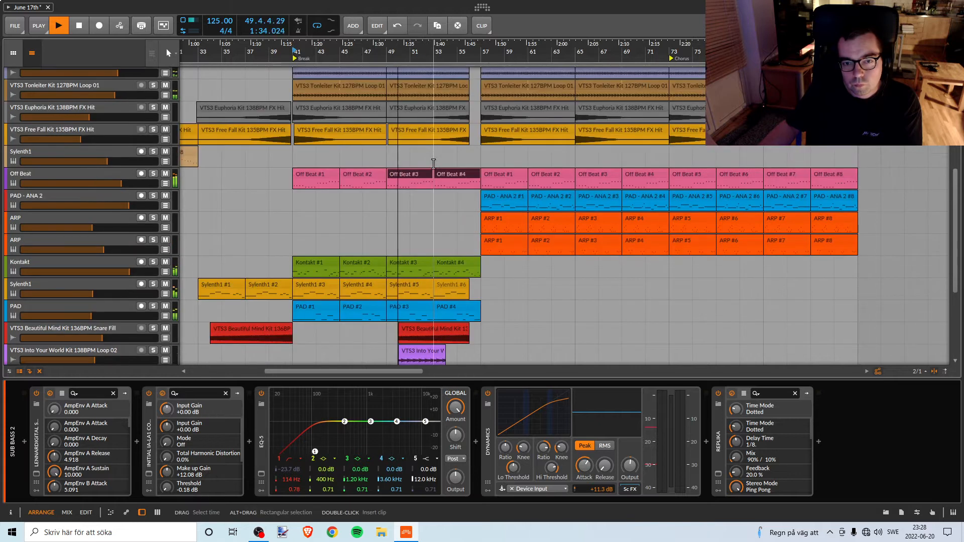
scroll(453, 195, up, 2)
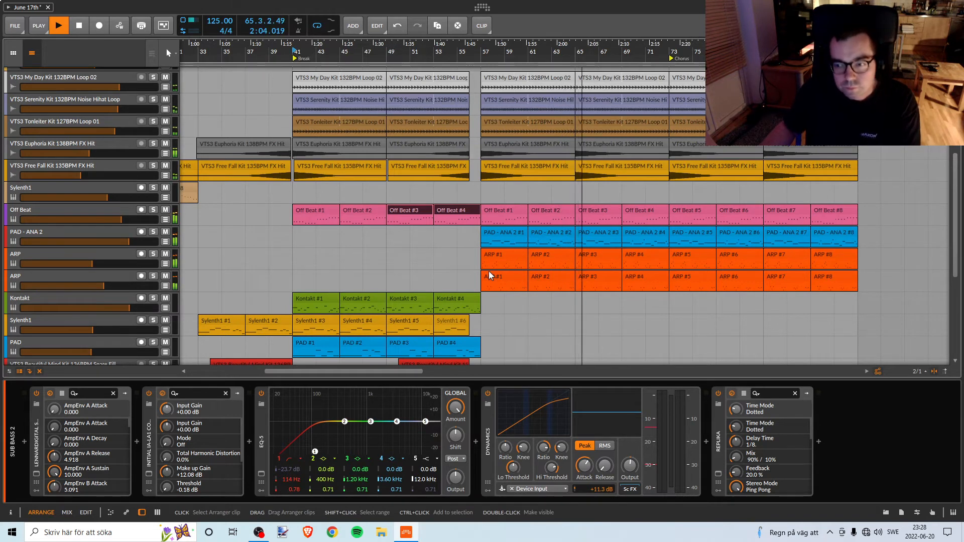
scroll(490, 275, up, 3)
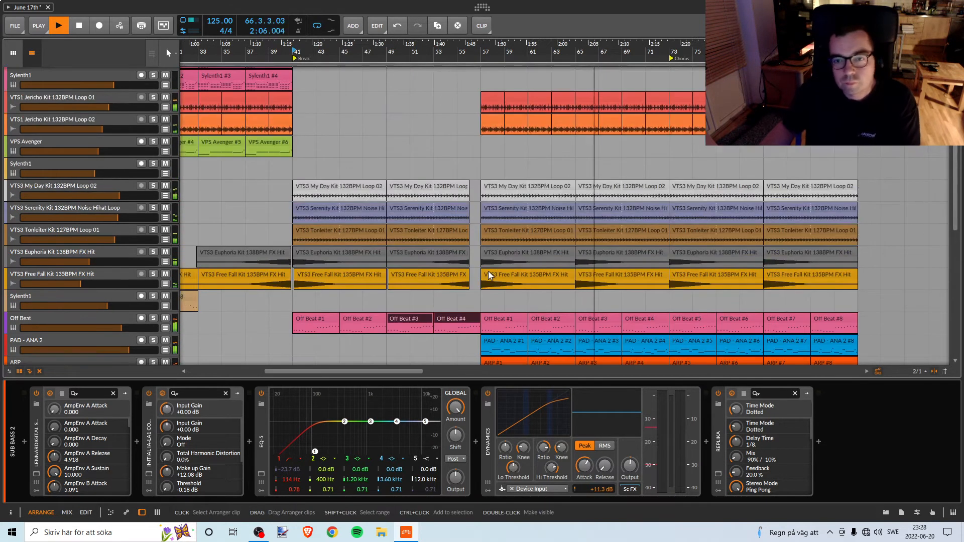
scroll(488, 274, down, 1)
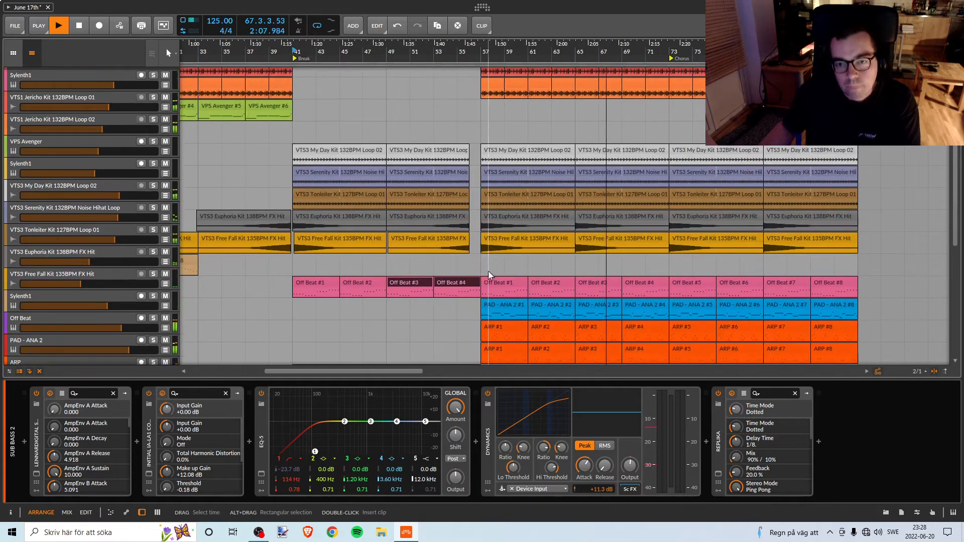
scroll(488, 273, up, 1)
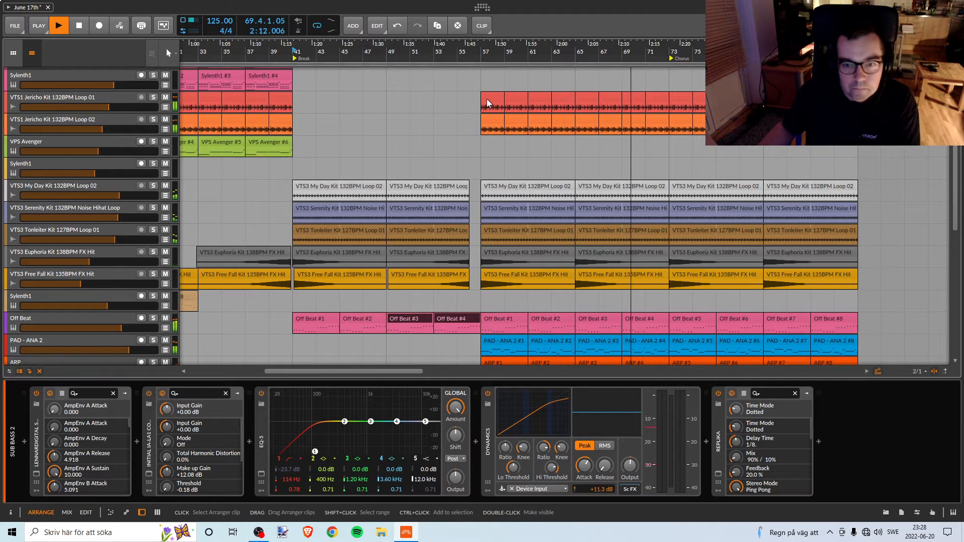
scroll(462, 234, down, 2)
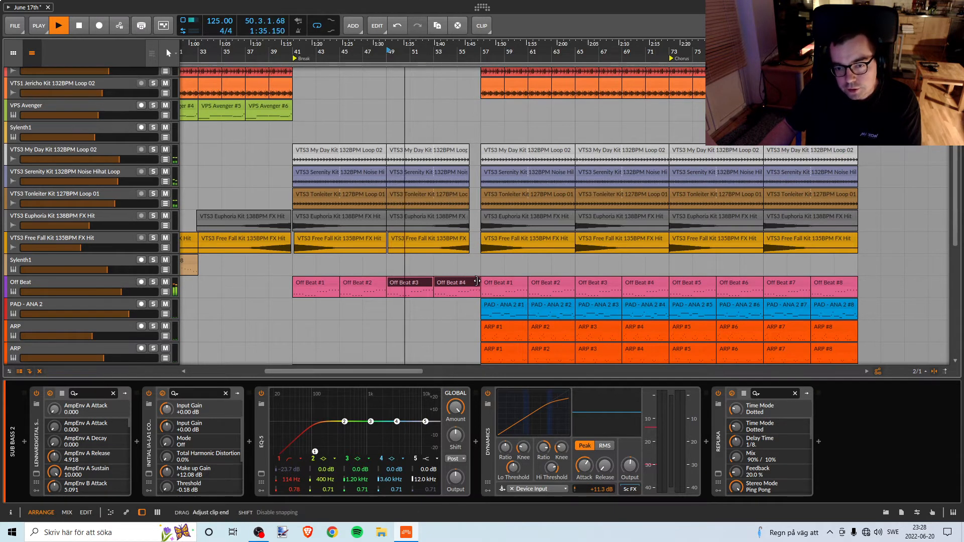
Try shortening the Off Beat clip at bar 53 to end at bar 56, and listen to the transition into bar 57.
drag(479, 282, 465, 280)
key(ctrl+z)
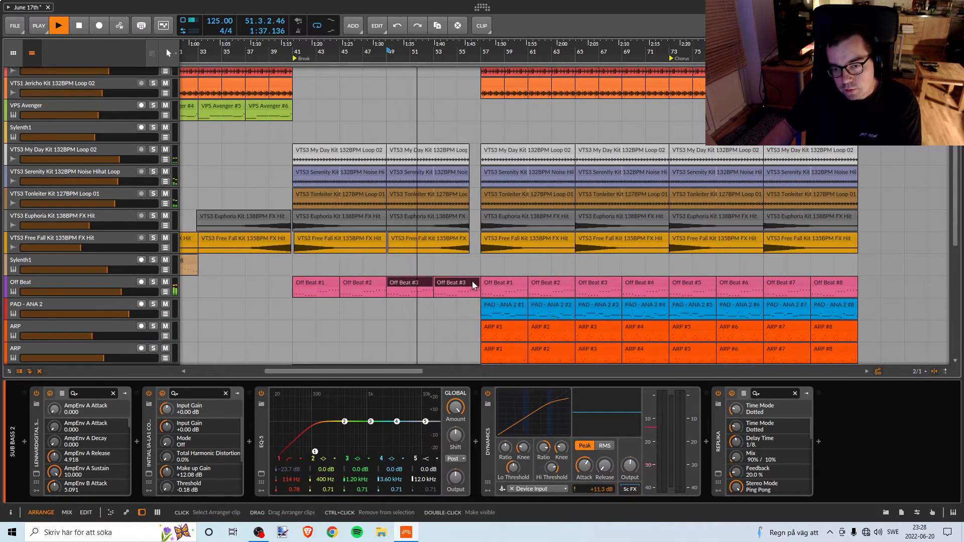
drag(458, 53, 467, 111)
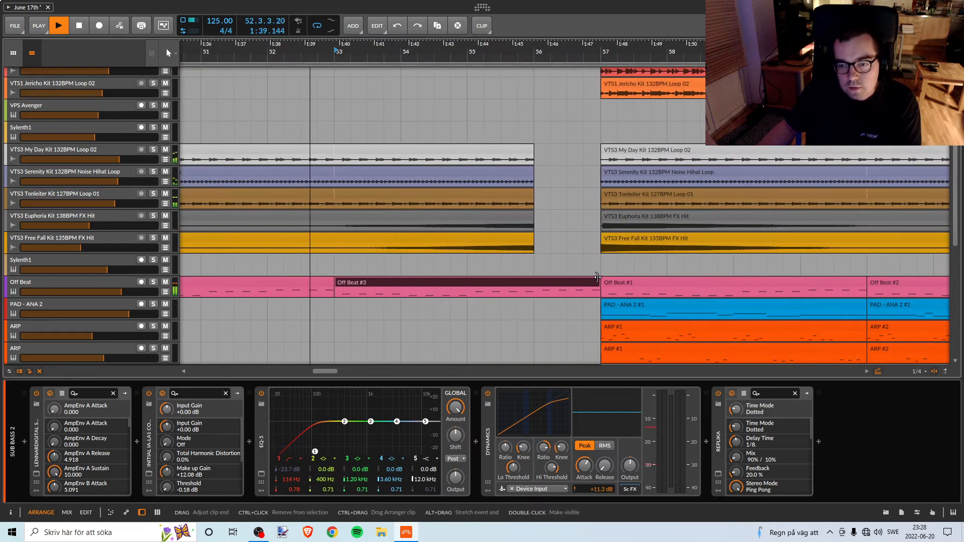
drag(596, 281, 525, 281)
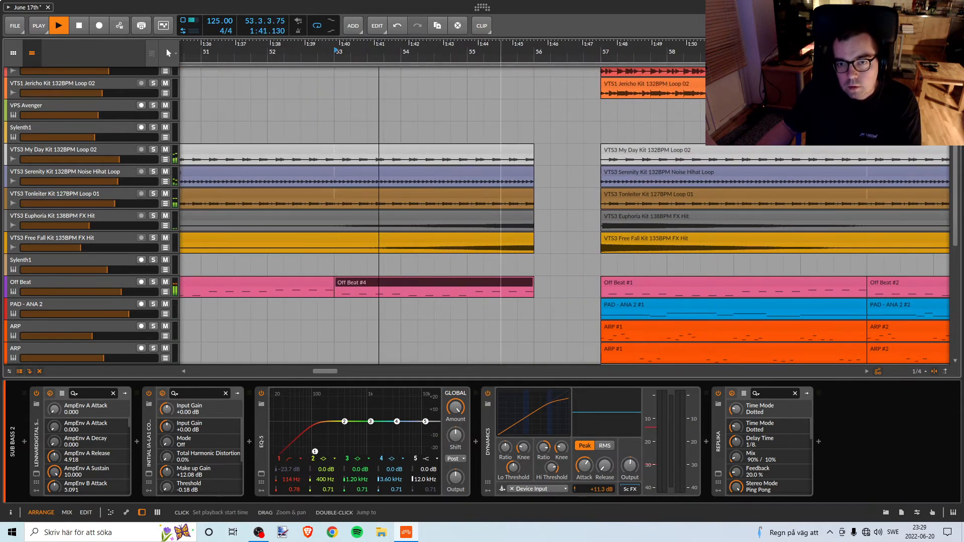
drag(535, 53, 435, 20)
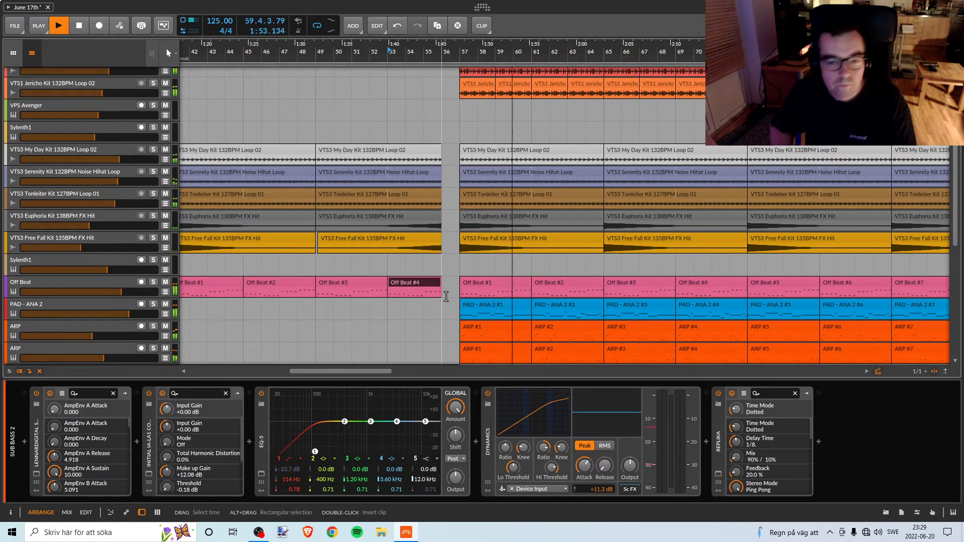
Play from bar 49 past bar 57 with the Off Beat clip at full length, and compare the tracks around the transition.
key(space)
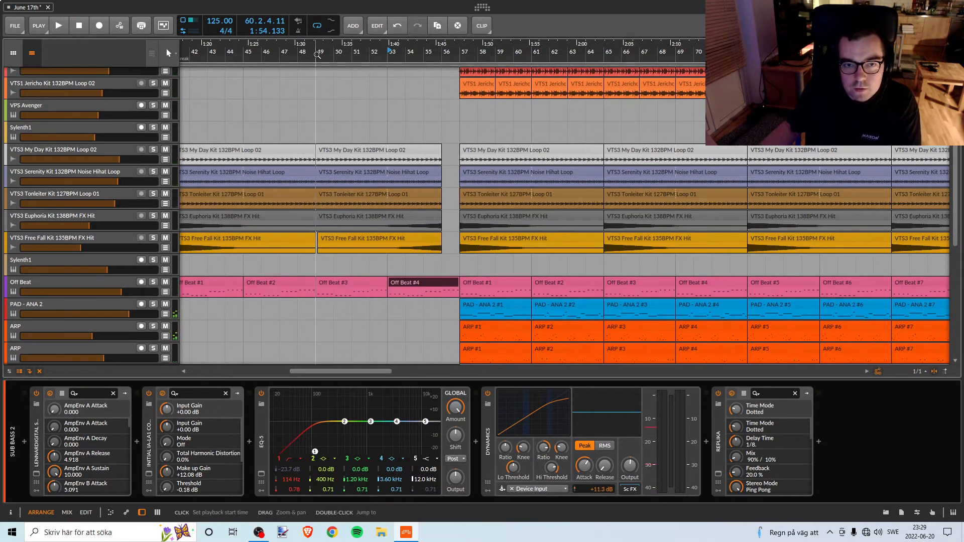
key(space)
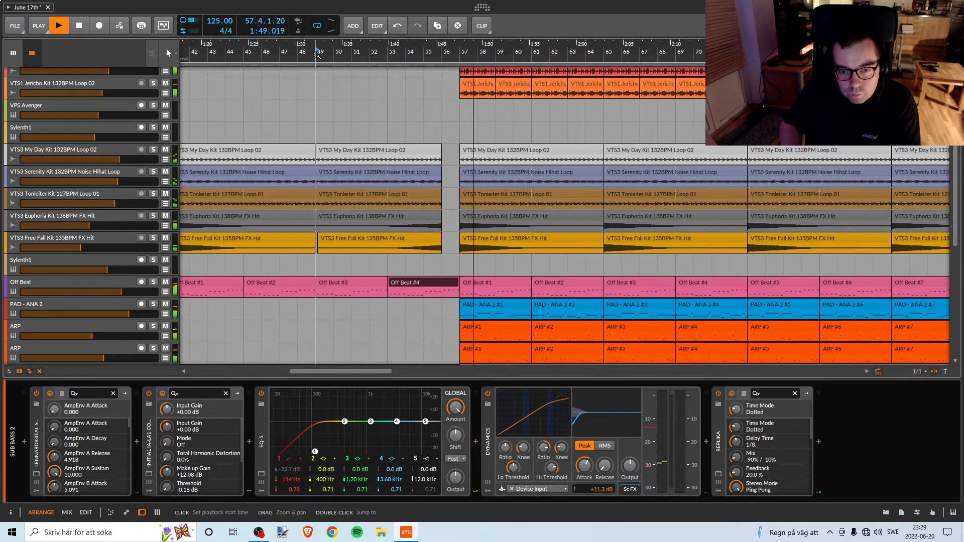
drag(293, 52, 380, 57)
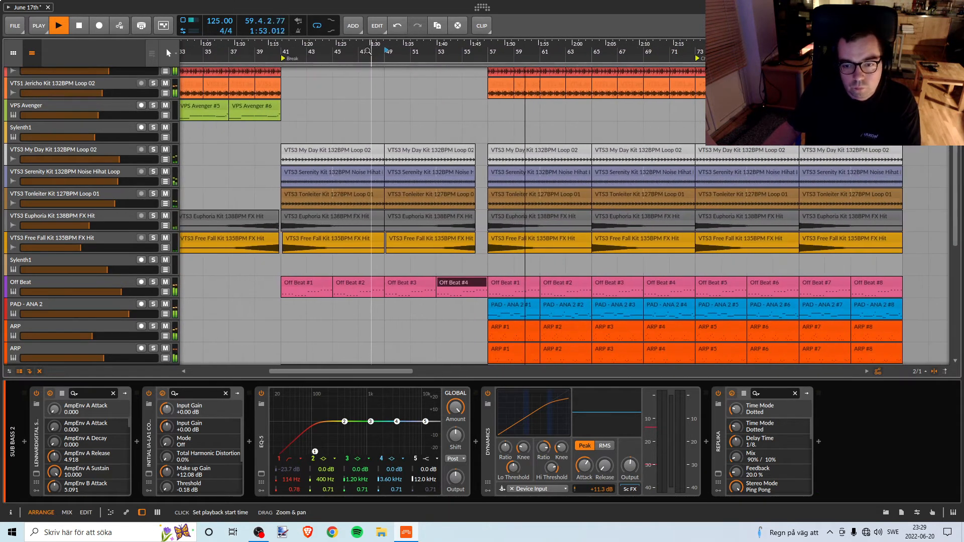
scroll(490, 285, down, 3)
scroll(490, 285, down, 2)
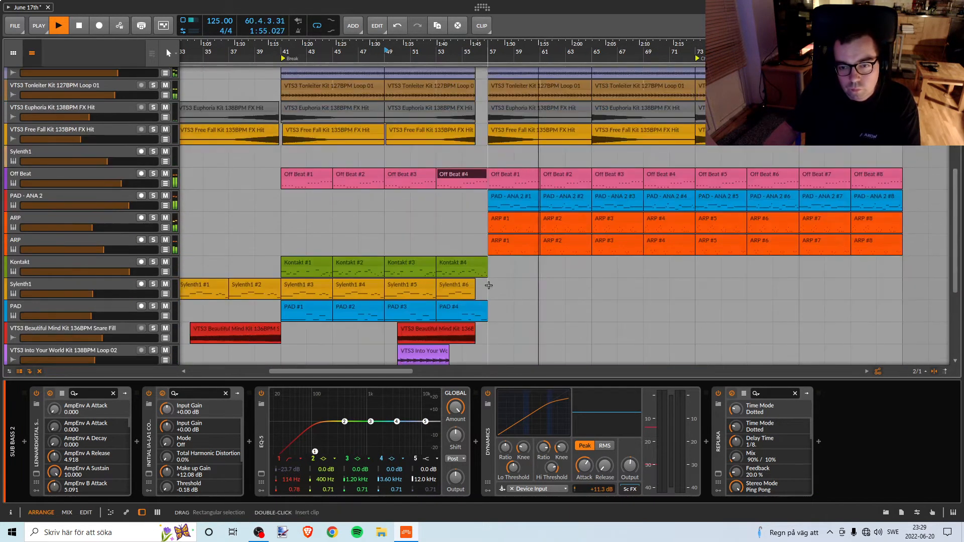
scroll(489, 285, up, 4)
scroll(489, 285, down, 3)
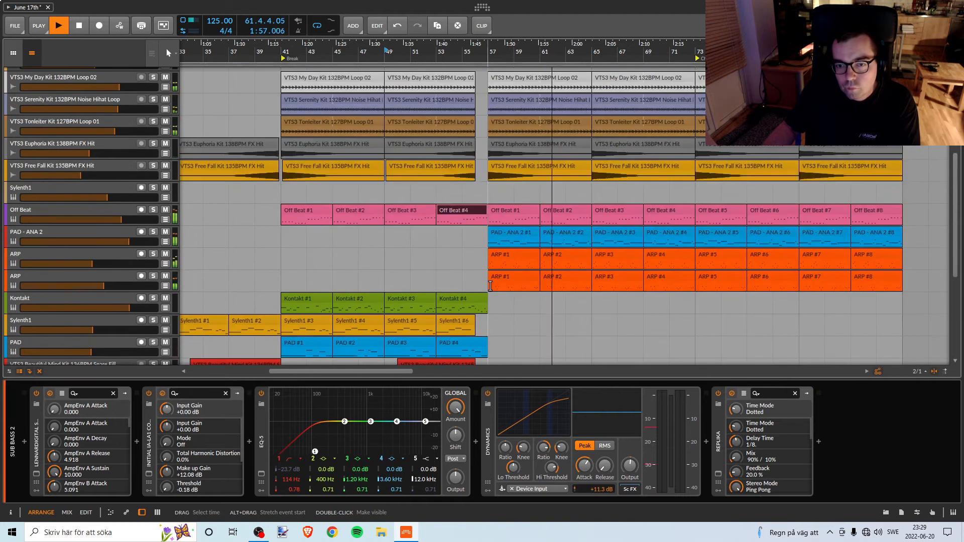
key(space)
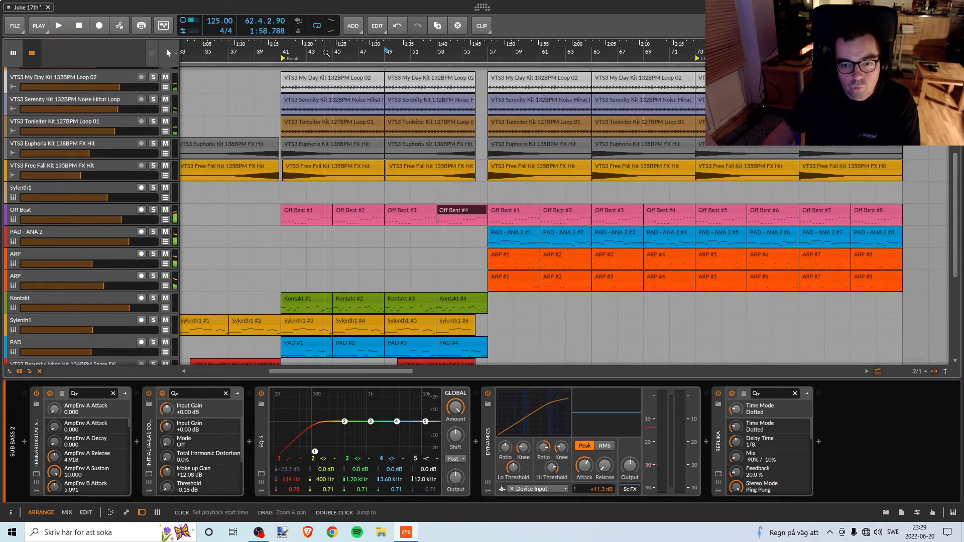
Save the project.
drag(326, 52, 327, 57)
click(15, 25)
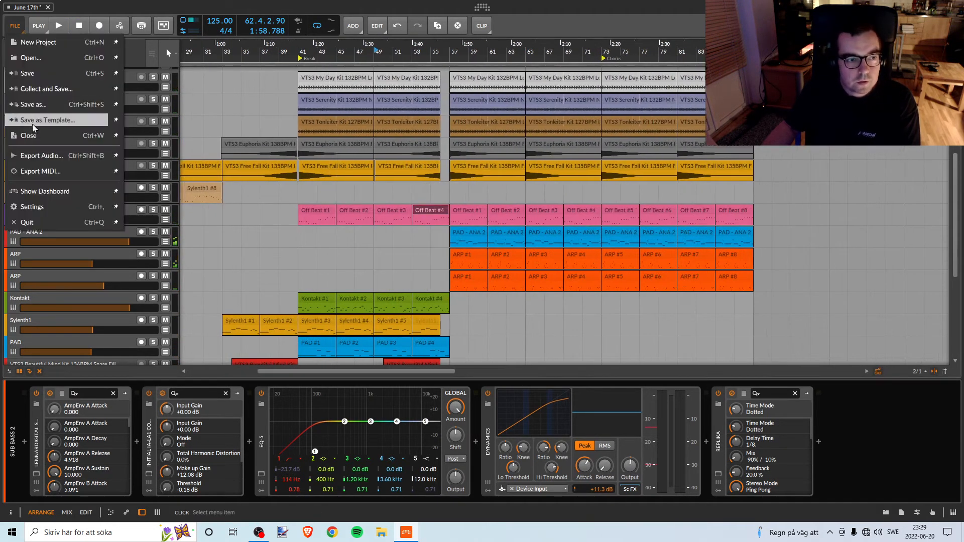
click(40, 74)
Find the Sylenth1 track above Off Beat, solo it and play its clips #7 and #8 from bar 25.
scroll(331, 217, down, 5)
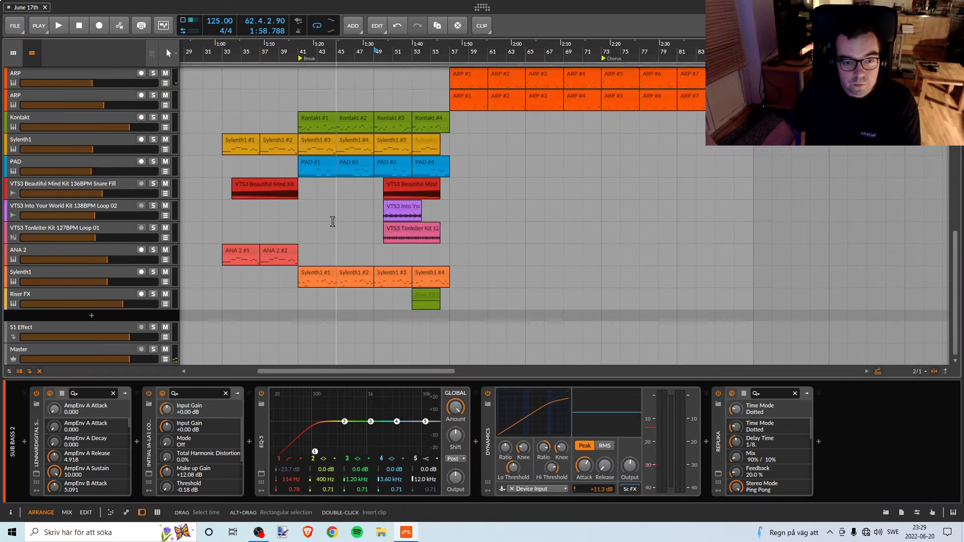
scroll(332, 221, up, 3)
scroll(333, 221, up, 2)
scroll(352, 176, left, 6)
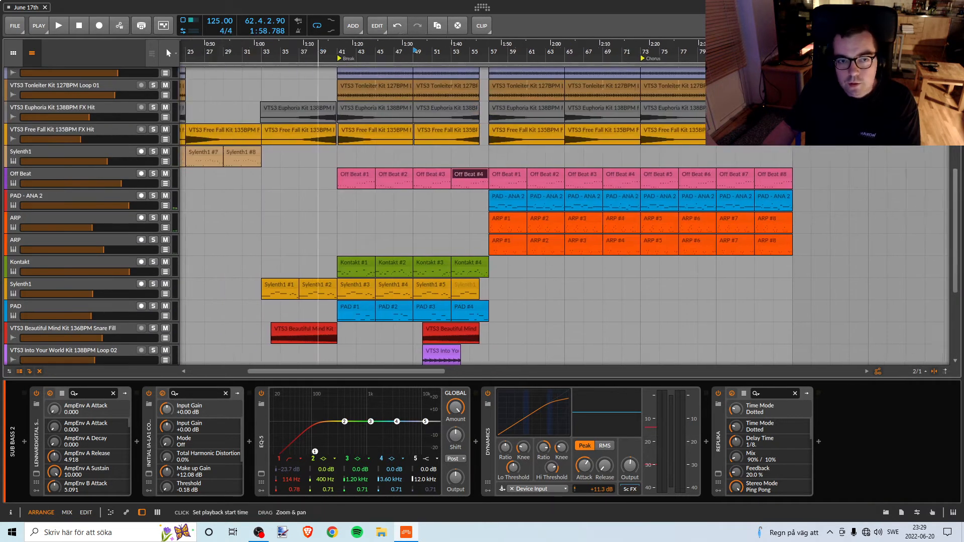
scroll(426, 212, up, 6)
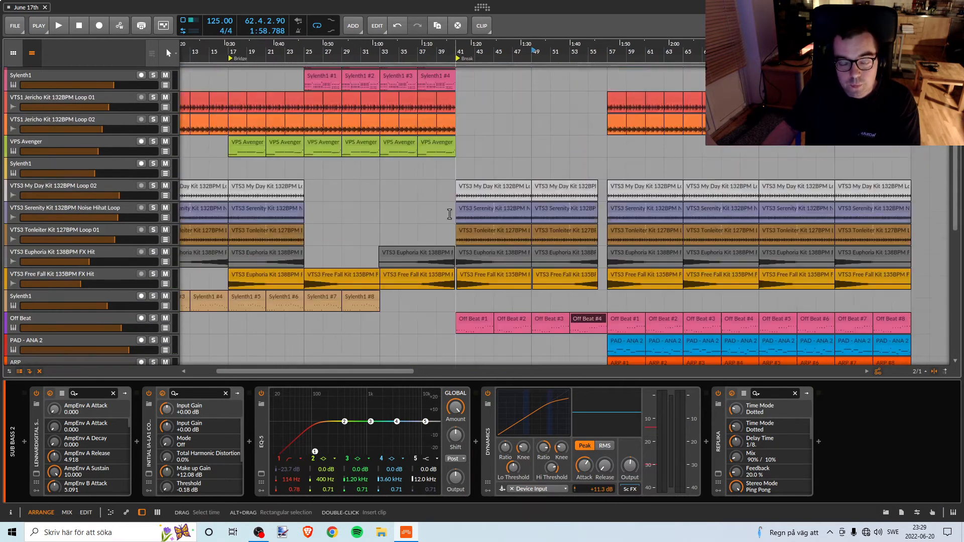
click(331, 297)
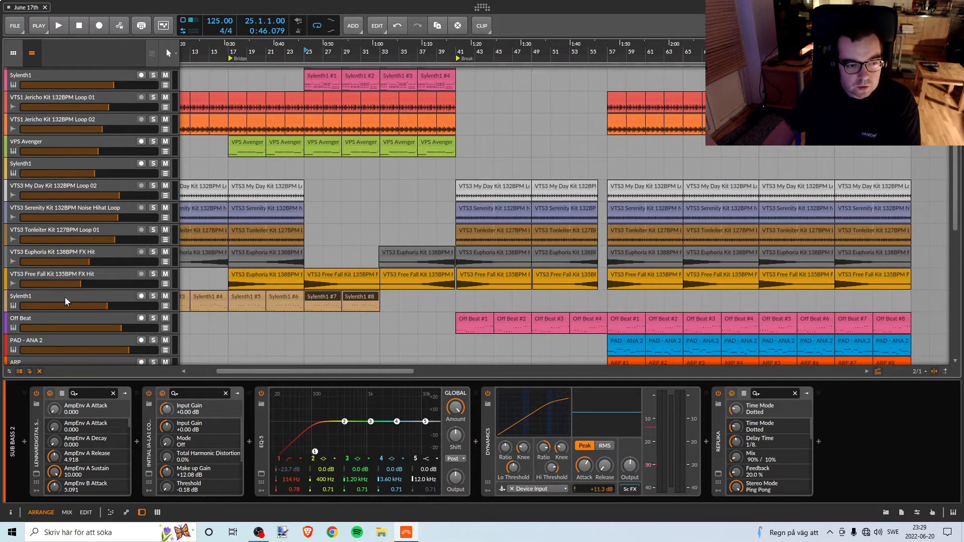
click(154, 295)
key(space)
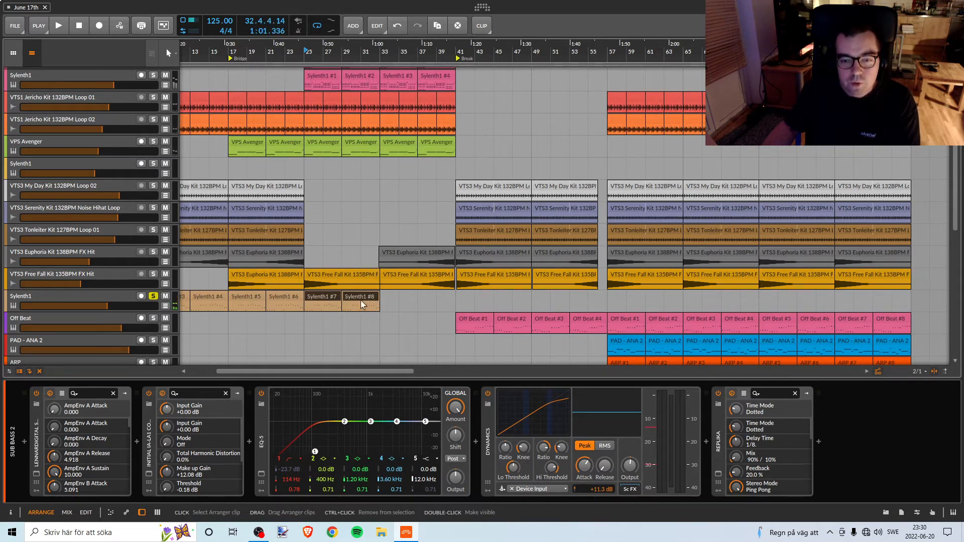
Delete the Off Beat clips at bars 41 and 45, and copy Sylenth1 clips #7 and #8 to bar 41 on their own track.
click(465, 317)
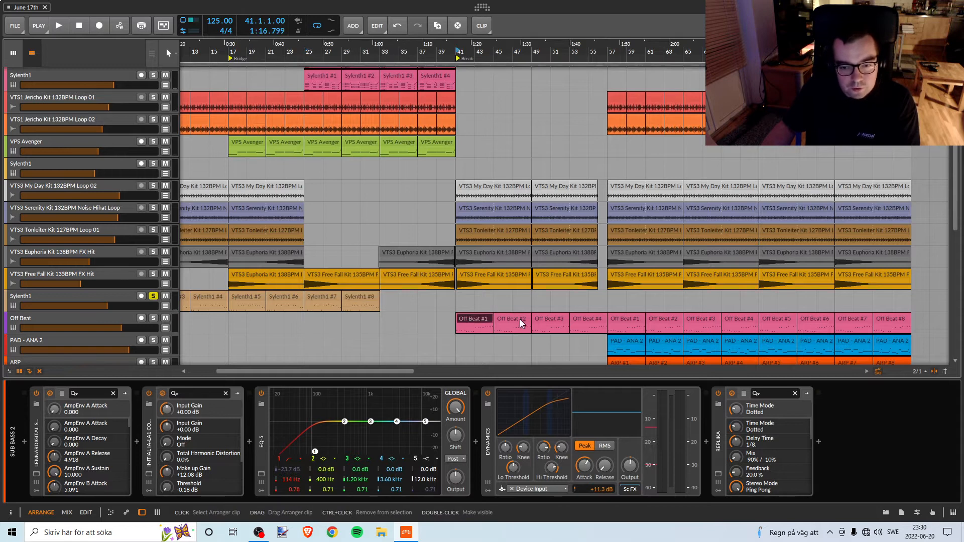
ctrl+click(510, 318)
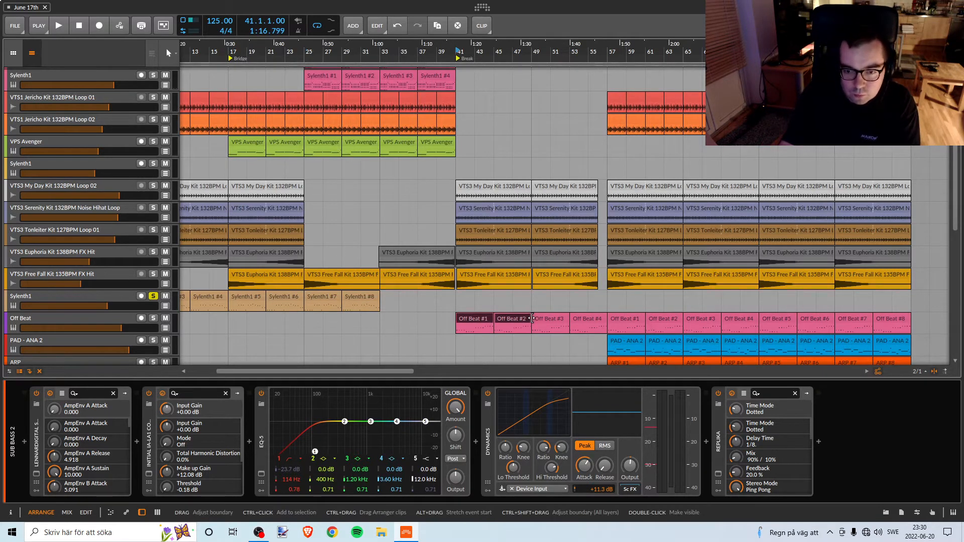
key(Delete)
click(329, 300)
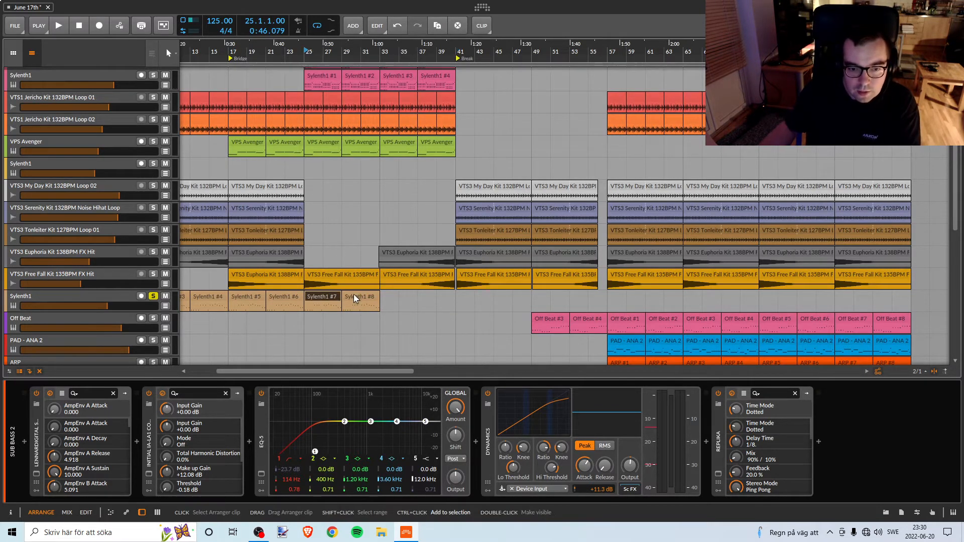
ctrl+click(353, 294)
drag(354, 294, 478, 296)
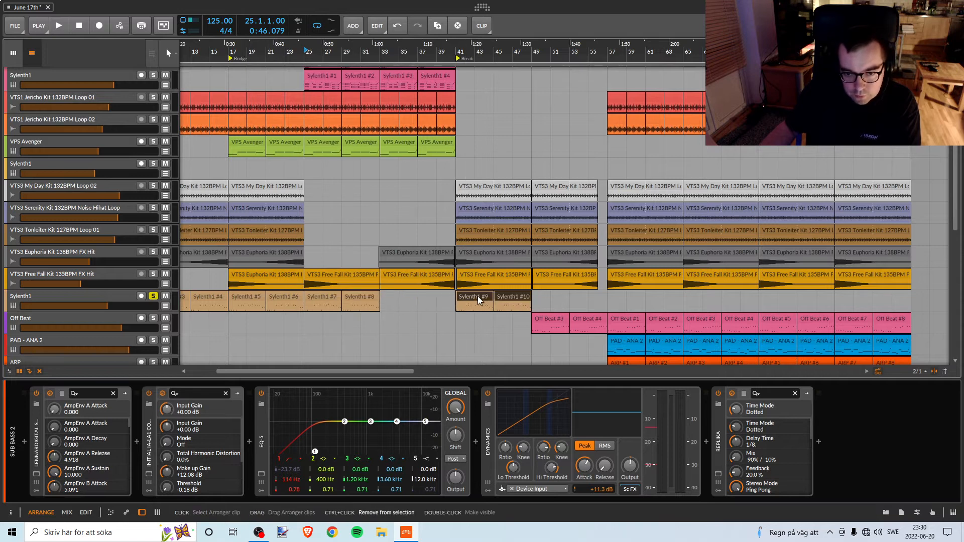
Turn off the Sylenth1 track's solo and play the arrangement from bar 39 through the break and past bar 57.
click(440, 57)
key(space)
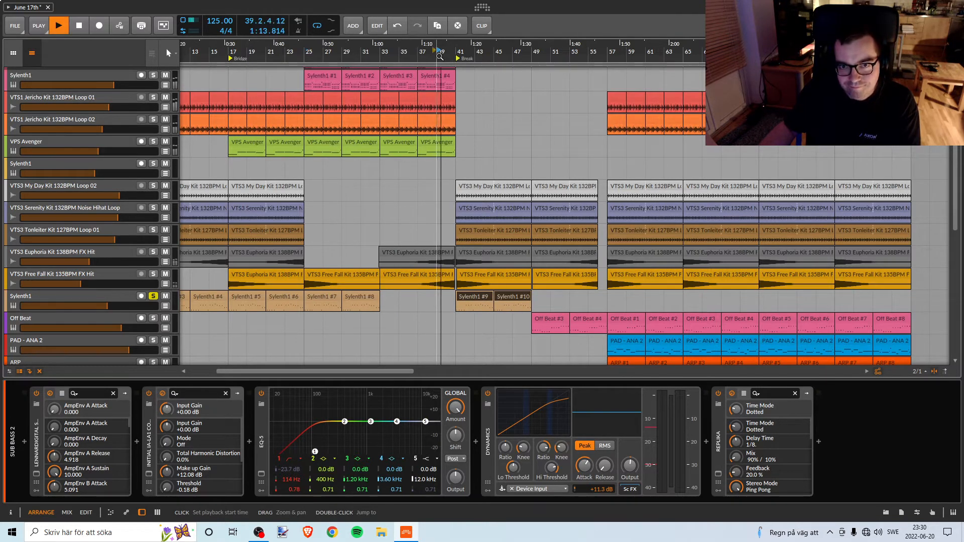
key(space)
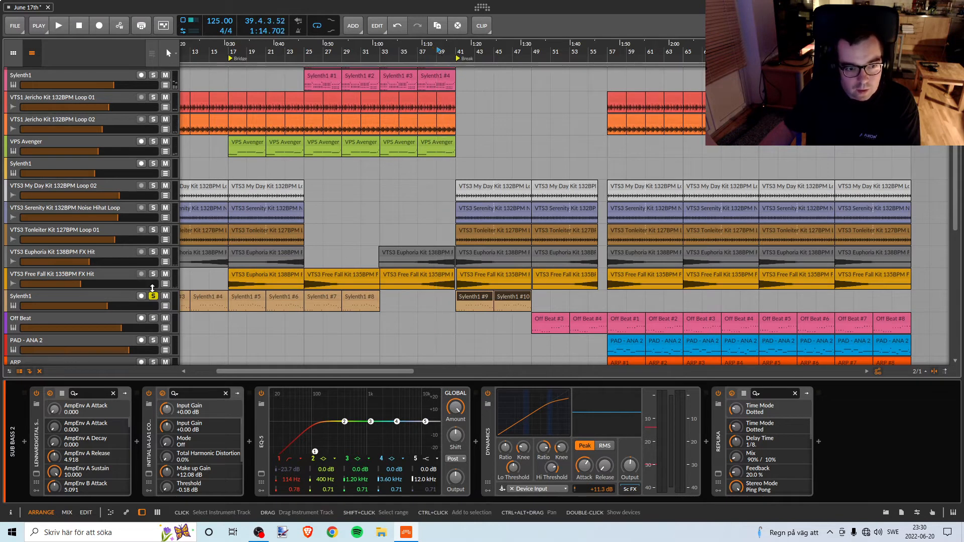
key(space)
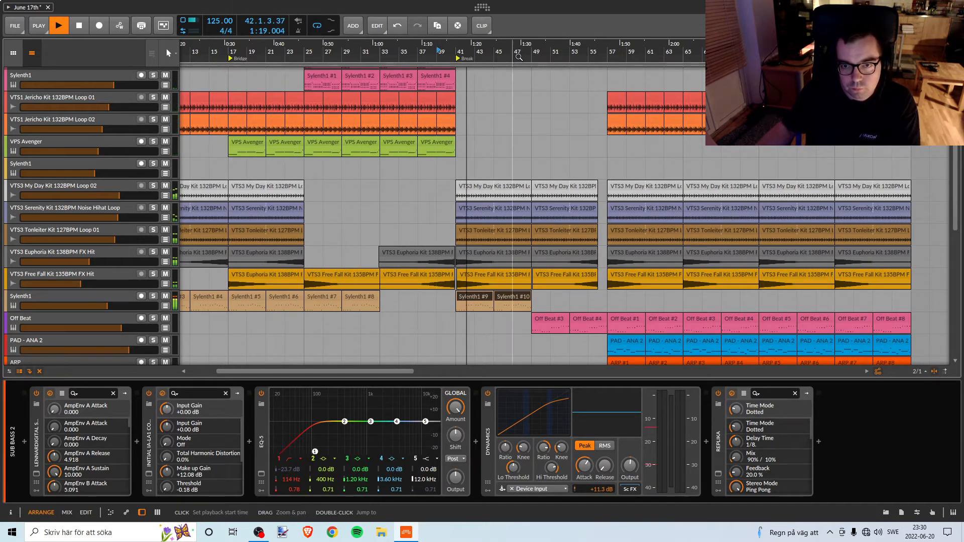
drag(512, 45, 424, 58)
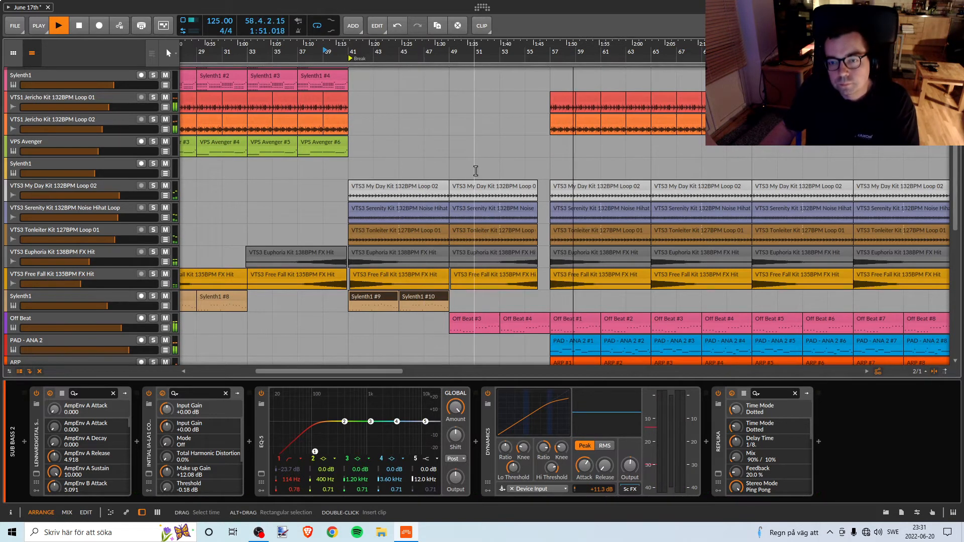
key(space)
Save the project with the revised break.
click(14, 27)
click(40, 76)
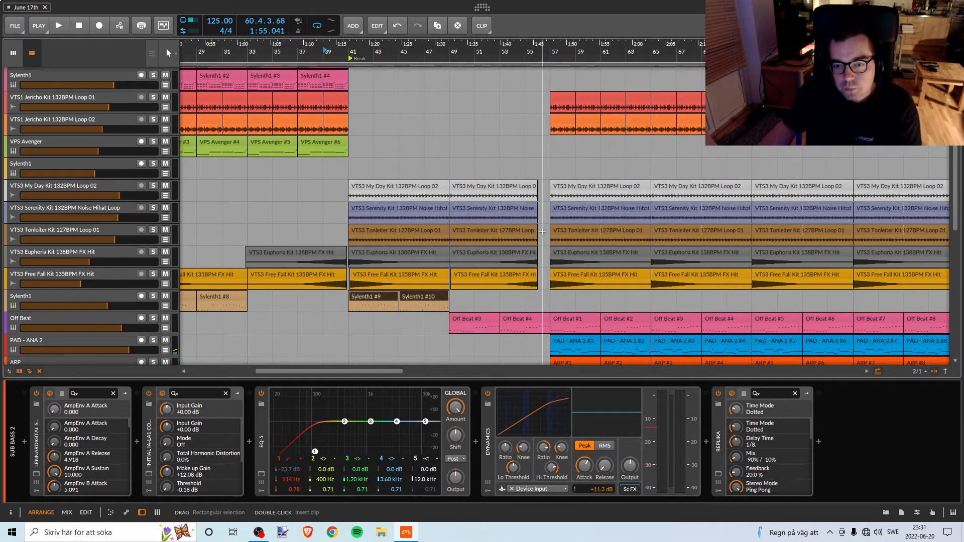
scroll(541, 234, up, 2)
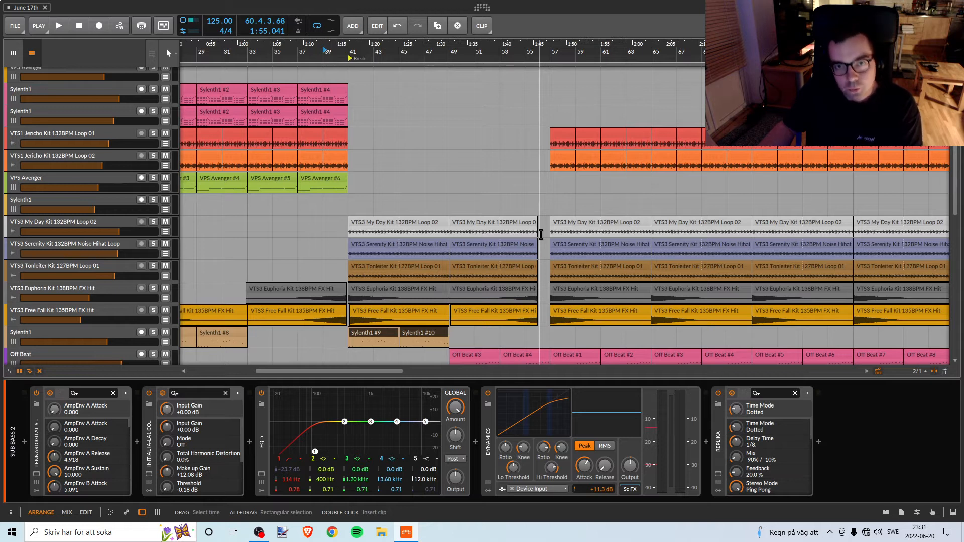
Copy Sylenth1 clips #9 and #10 to bar 49 on the same track and play the break from bar 41 to bar 57.
scroll(540, 231, up, 5)
scroll(537, 211, down, 4)
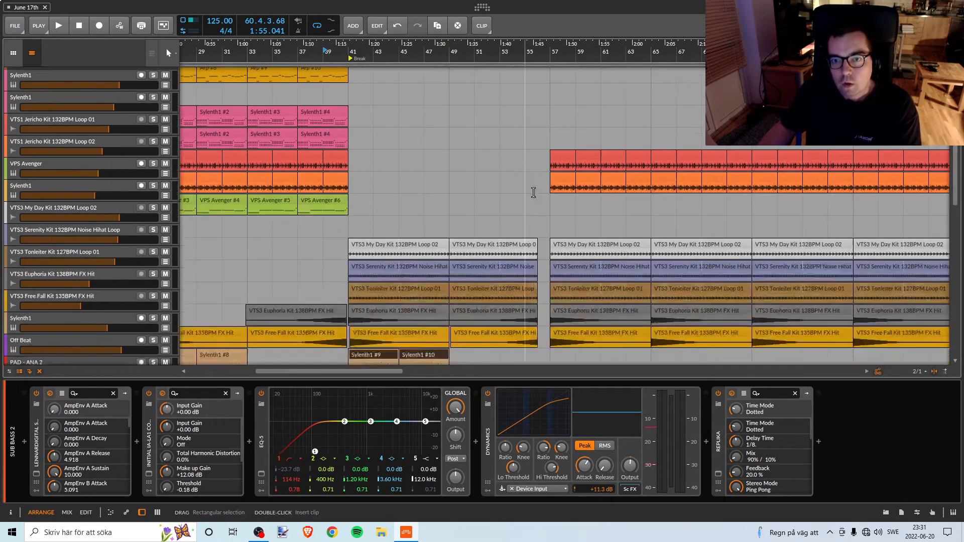
scroll(534, 192, down, 2)
scroll(520, 185, up, 4)
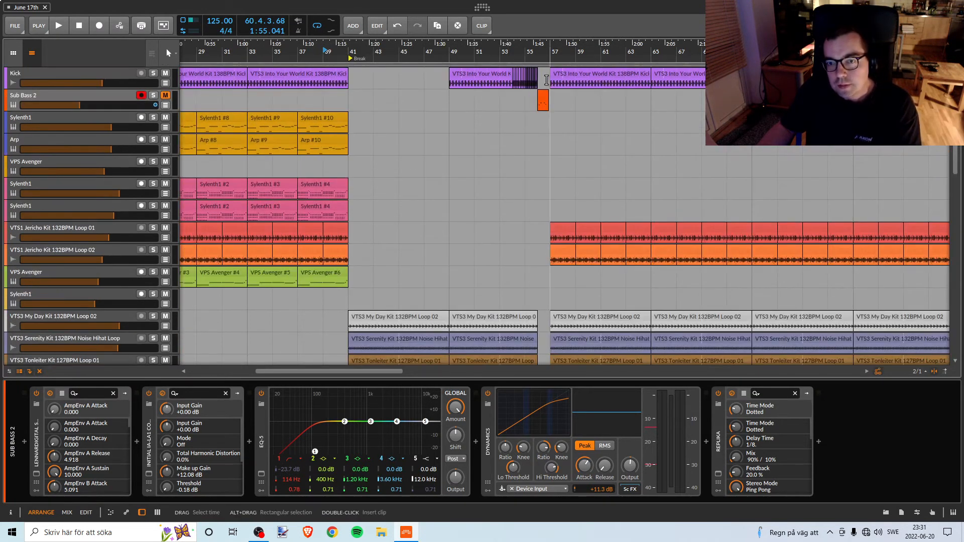
scroll(517, 186, down, 4)
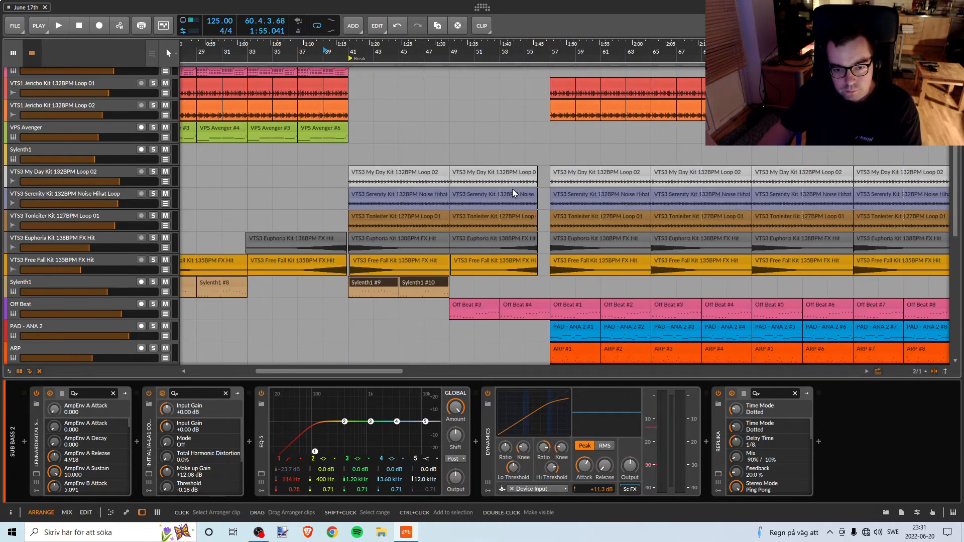
scroll(511, 190, up, 1)
scroll(511, 189, down, 1)
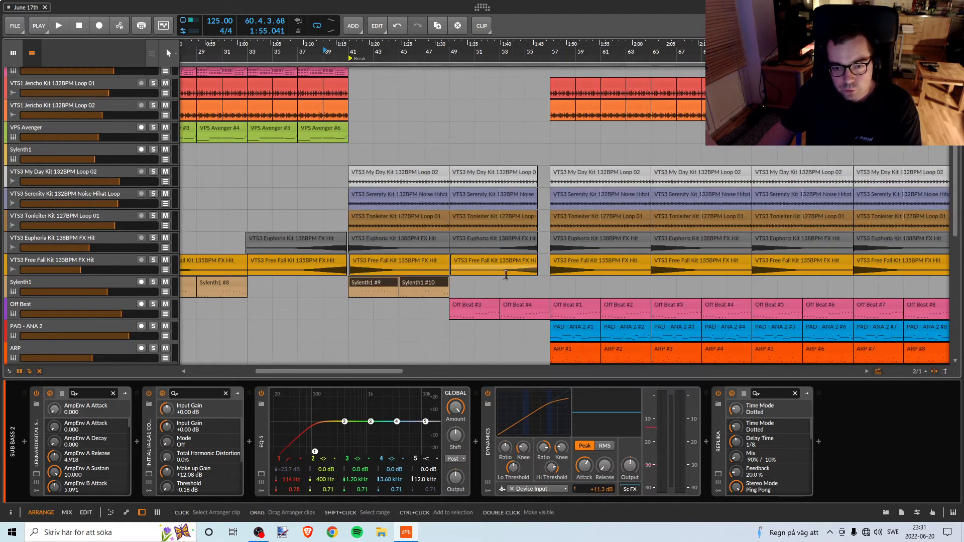
drag(357, 284, 463, 283)
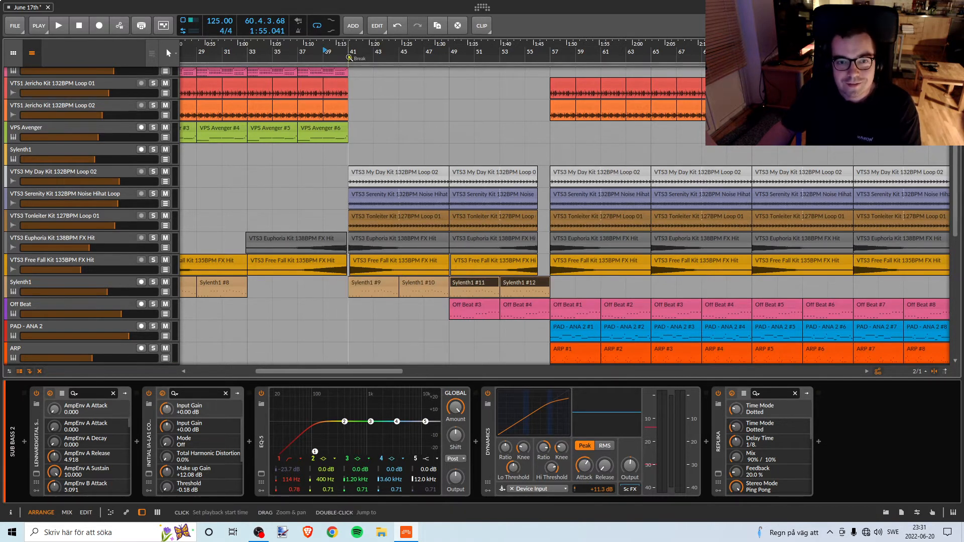
key(space)
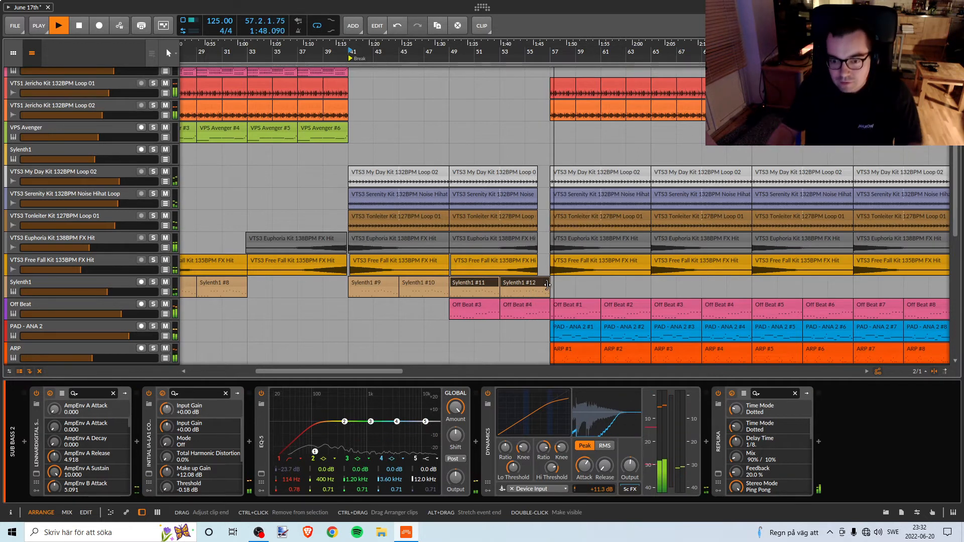
key(space)
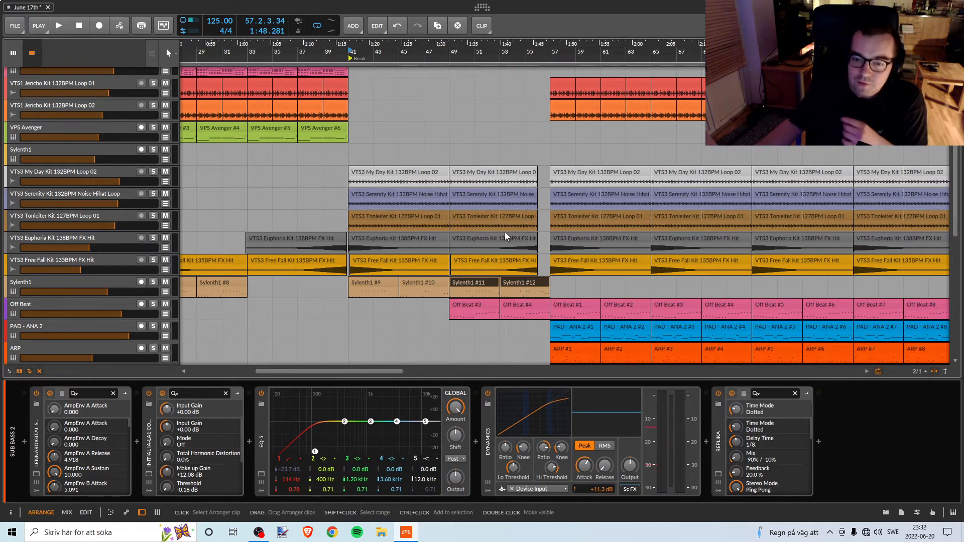
Shorten the Sylenth1 #12 clip so it ends at bar 56, in line with the loop clips above.
click(523, 306)
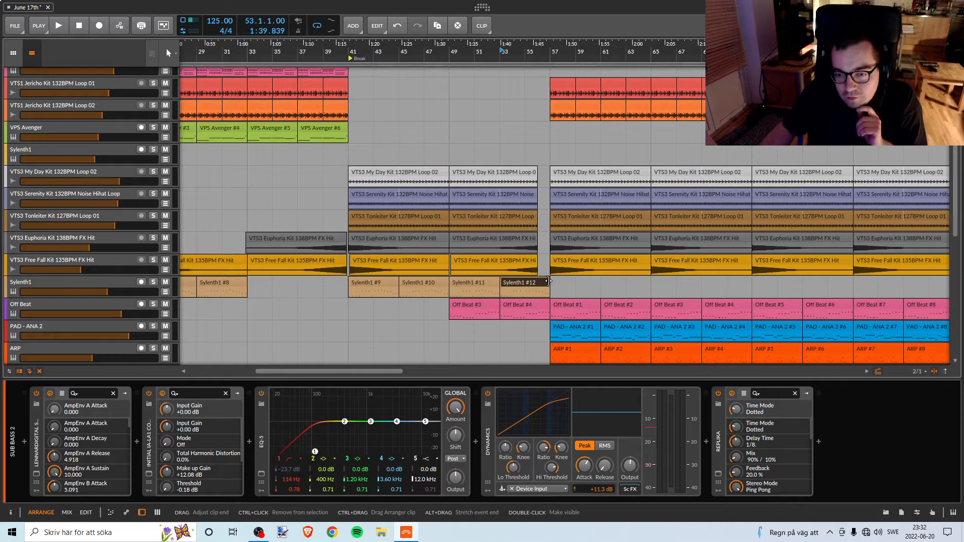
drag(547, 281, 539, 281)
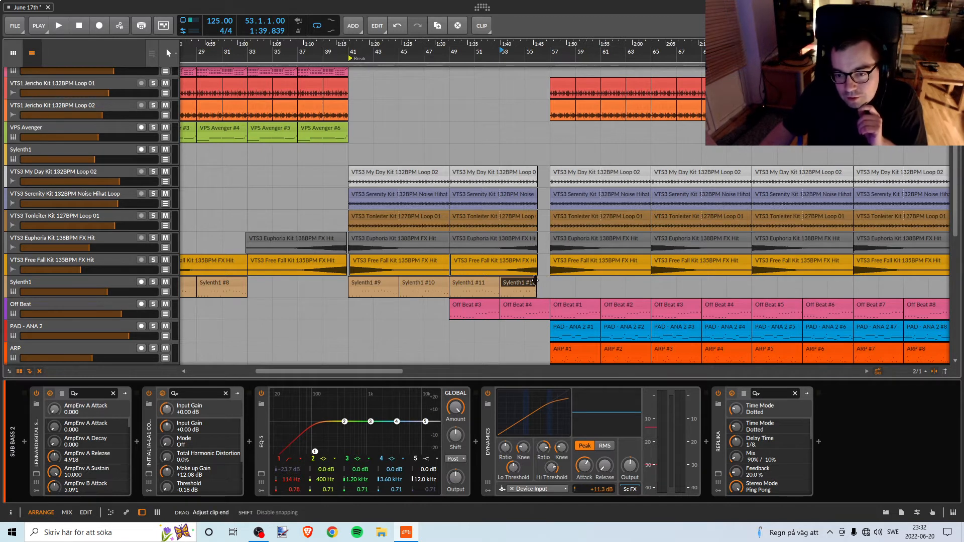
scroll(535, 281, up, 6)
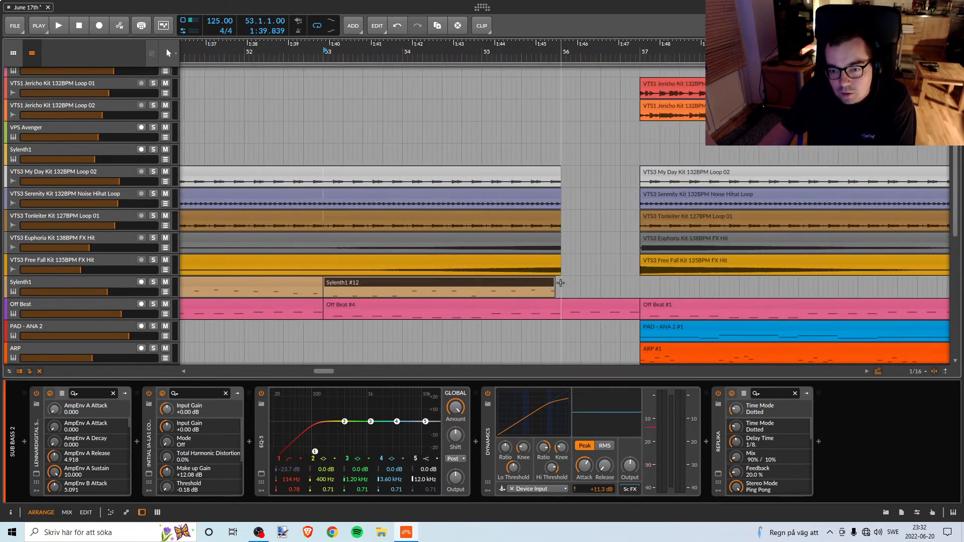
drag(554, 283, 560, 282)
Play the arrangement from bar 41 through the shortened Sylenth1 clip and past bar 59.
drag(493, 52, 341, 49)
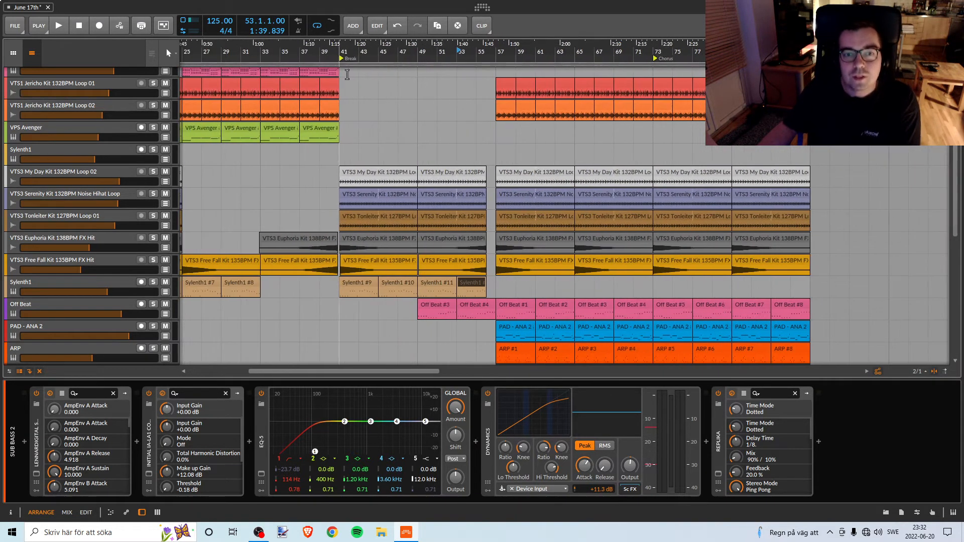
click(341, 49)
key(space)
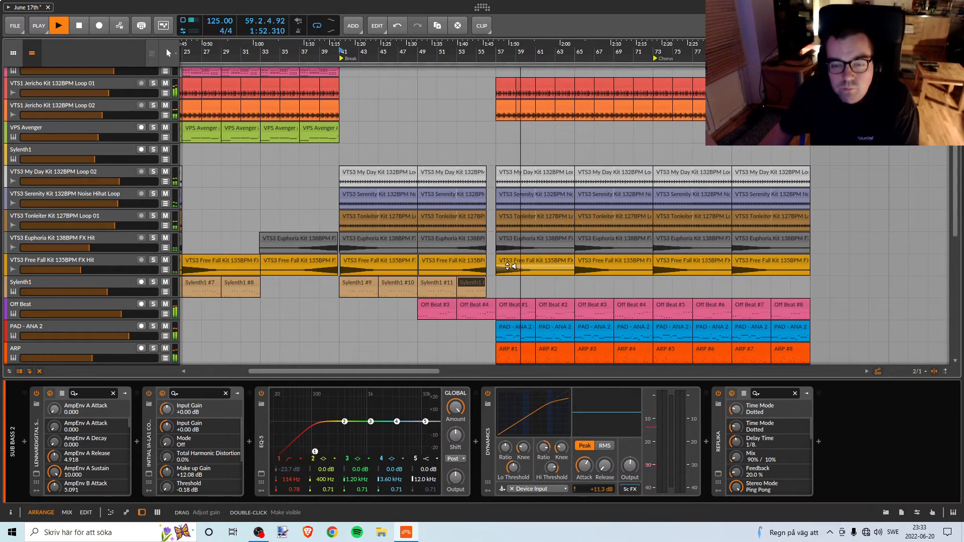
key(space)
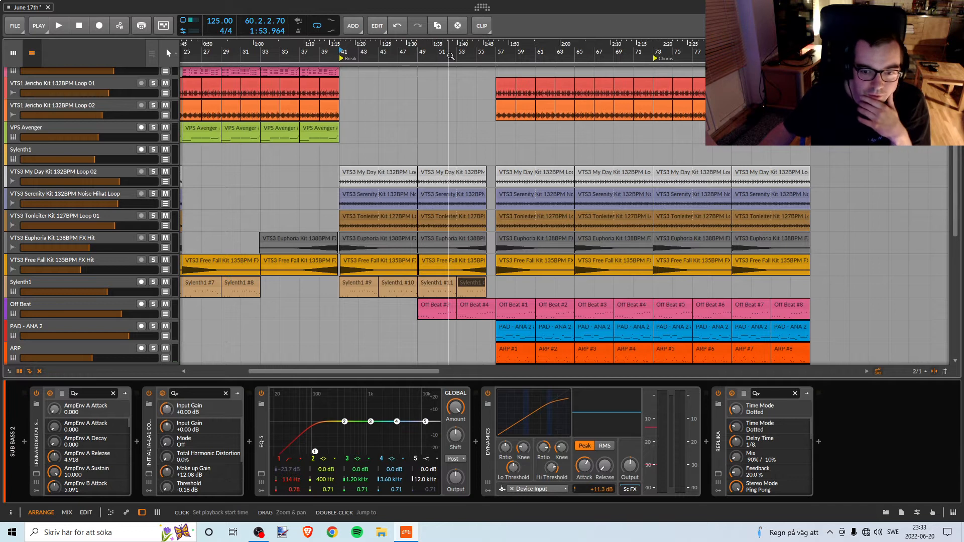
Select the Off Beat track and bring up its Sylenth1 instrument for inspection.
drag(450, 56, 438, 56)
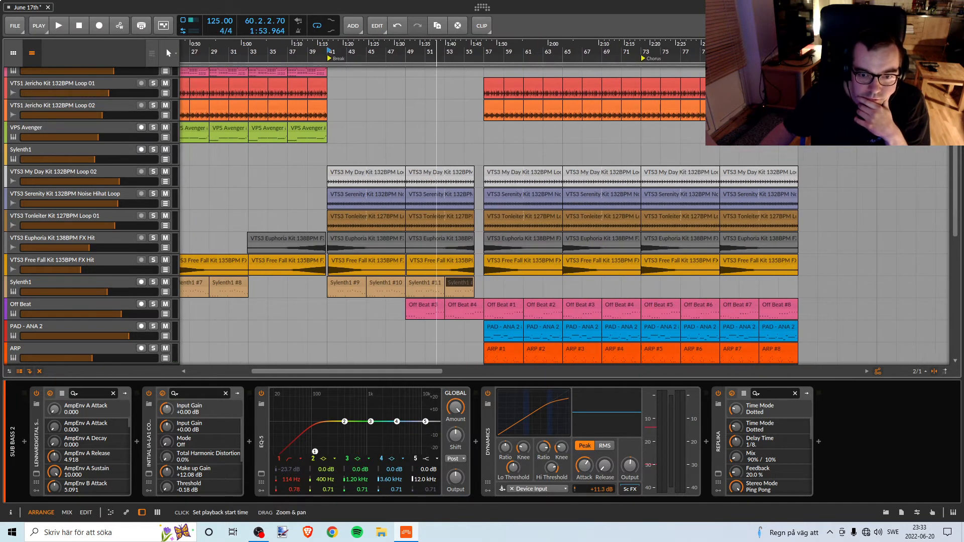
click(117, 306)
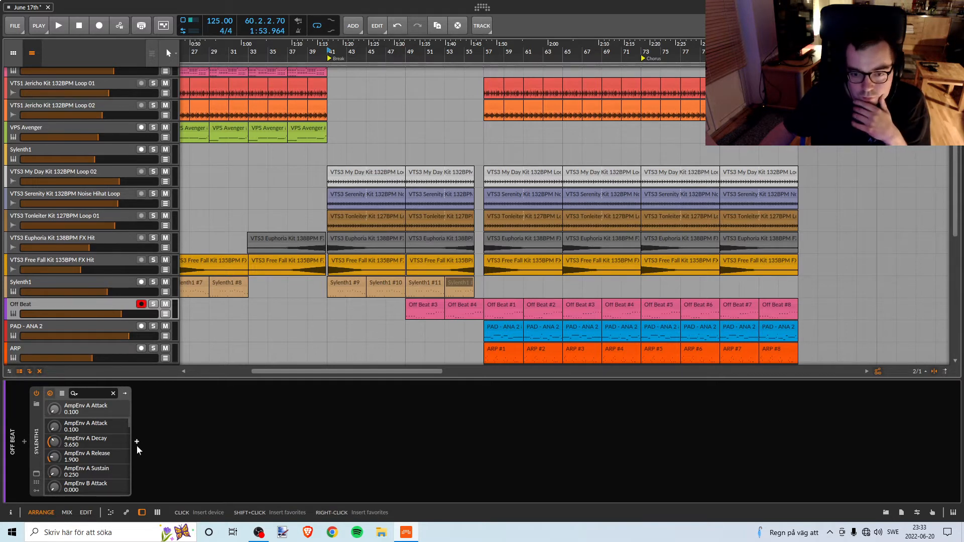
click(36, 473)
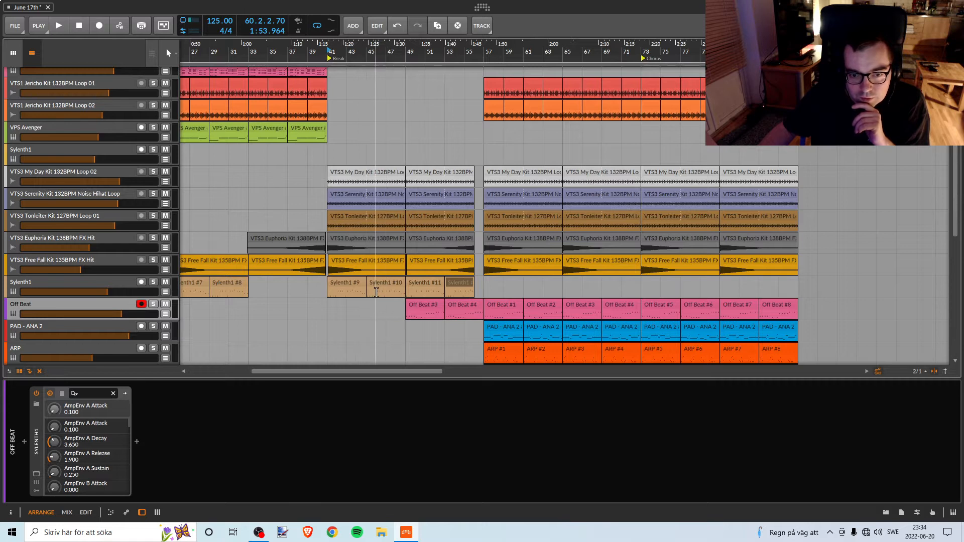
Play the second half of the break from bar 45 to bar 56.
key(space)
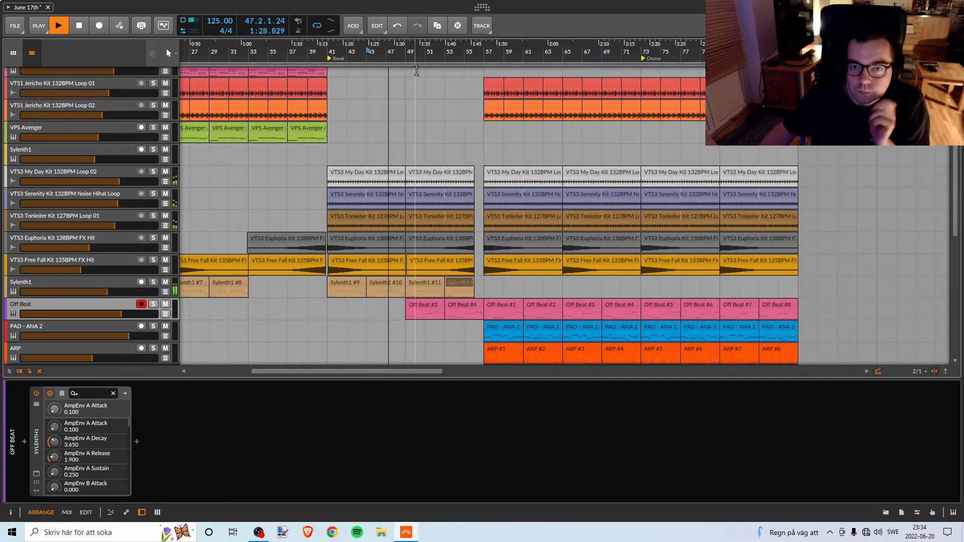
drag(414, 51, 383, 62)
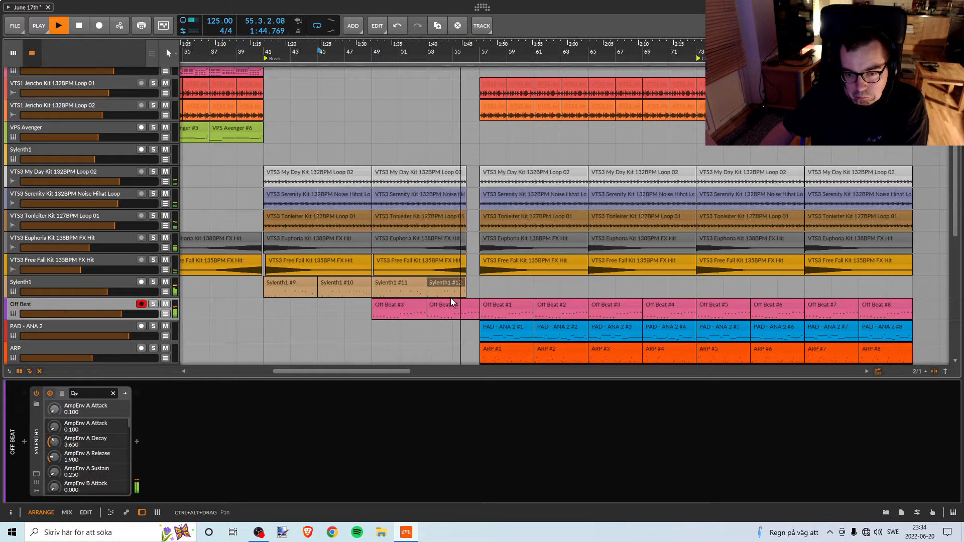
key(space)
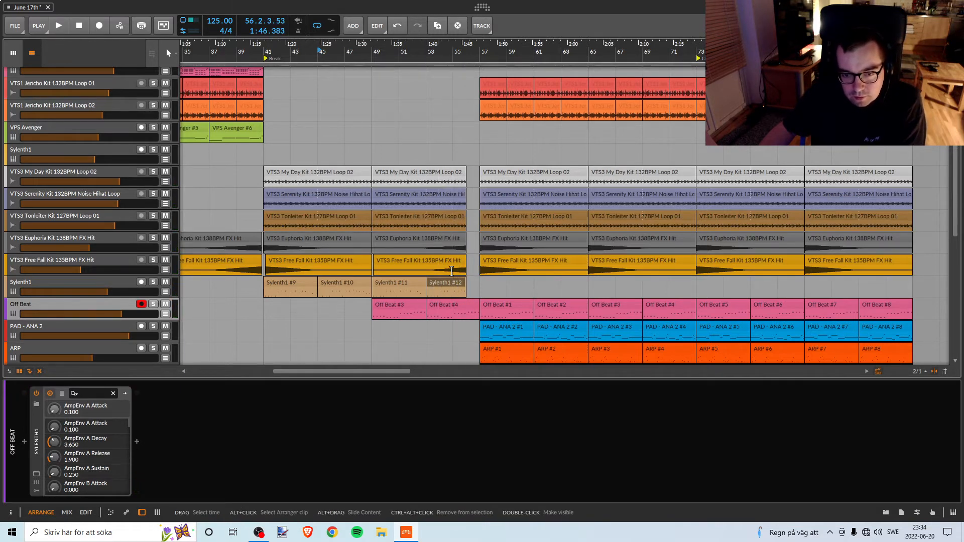
Set the arranger loop region to span bars 49 to 57.
drag(382, 57, 350, 20)
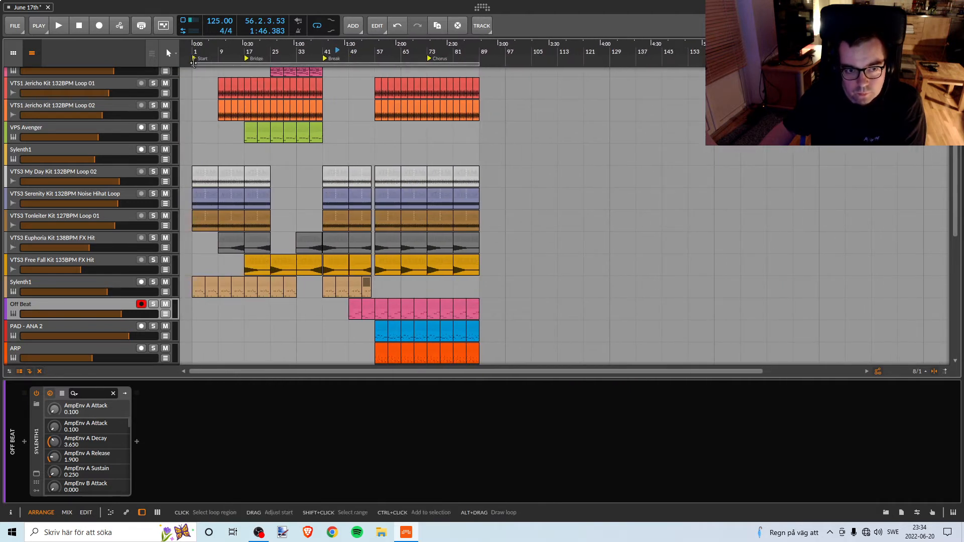
drag(194, 64, 360, 108)
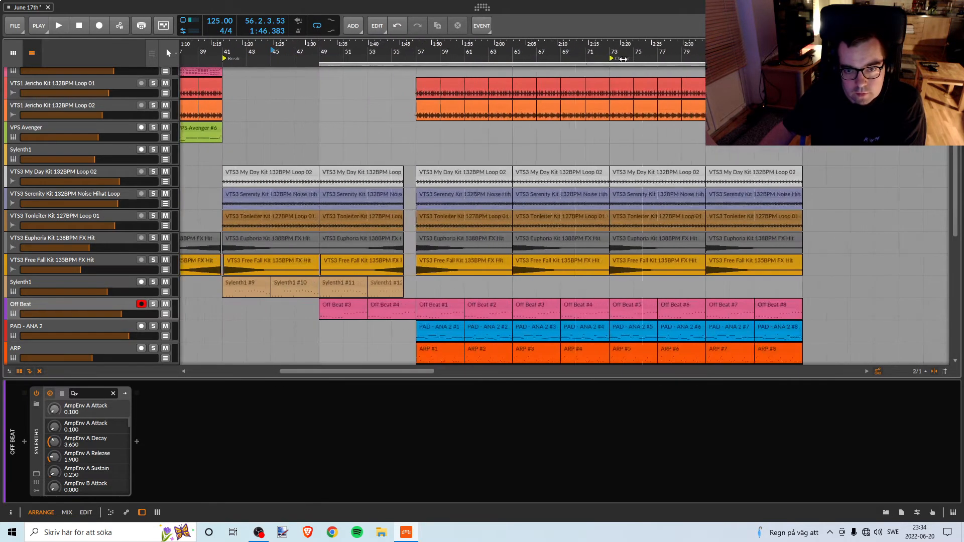
drag(802, 64, 417, 86)
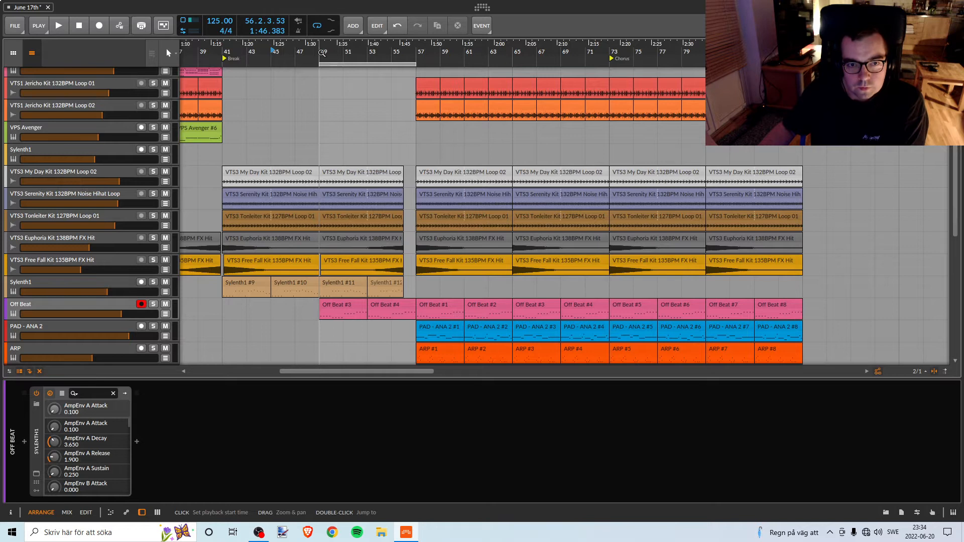
Solo the Sylenth1 track above Off Beat together with Off Beat, and play both from bar 49.
click(321, 52)
key(space)
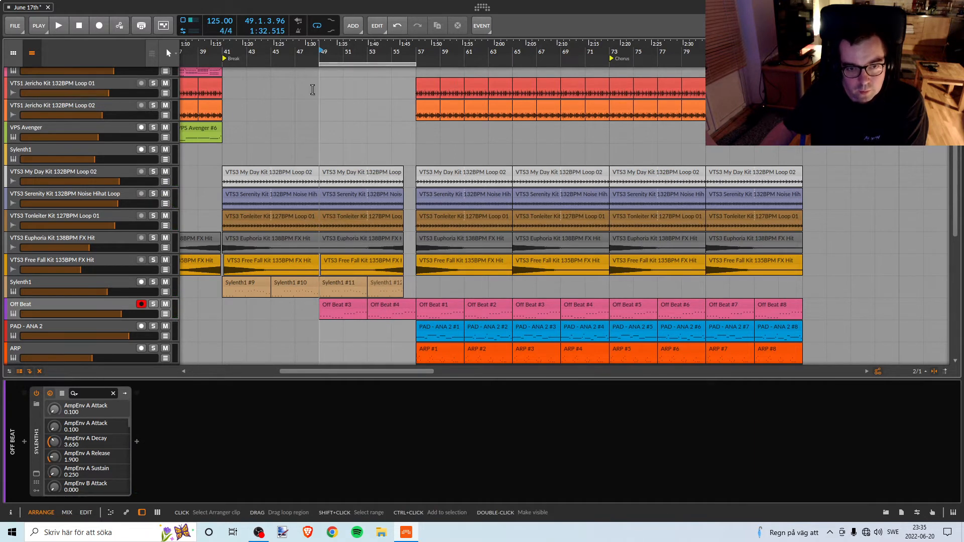
click(153, 282)
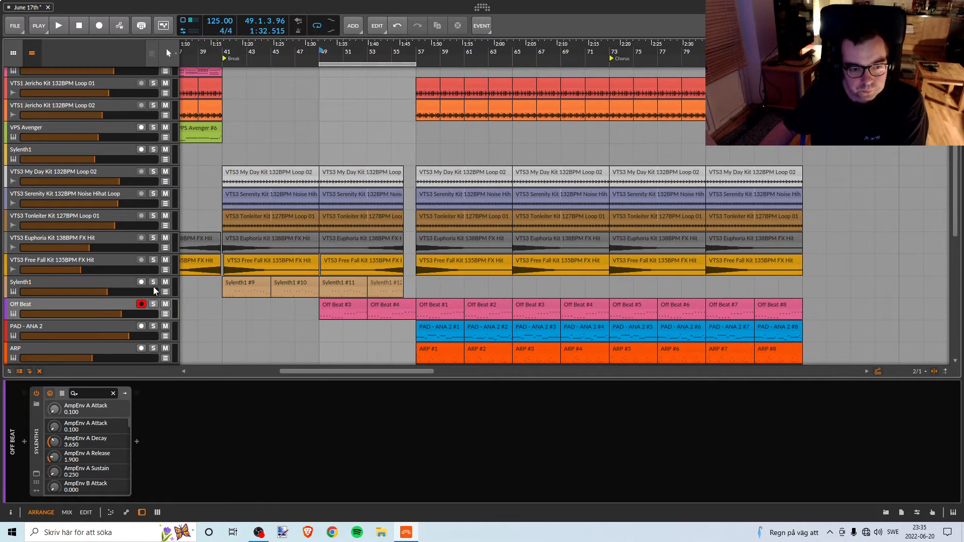
key(space)
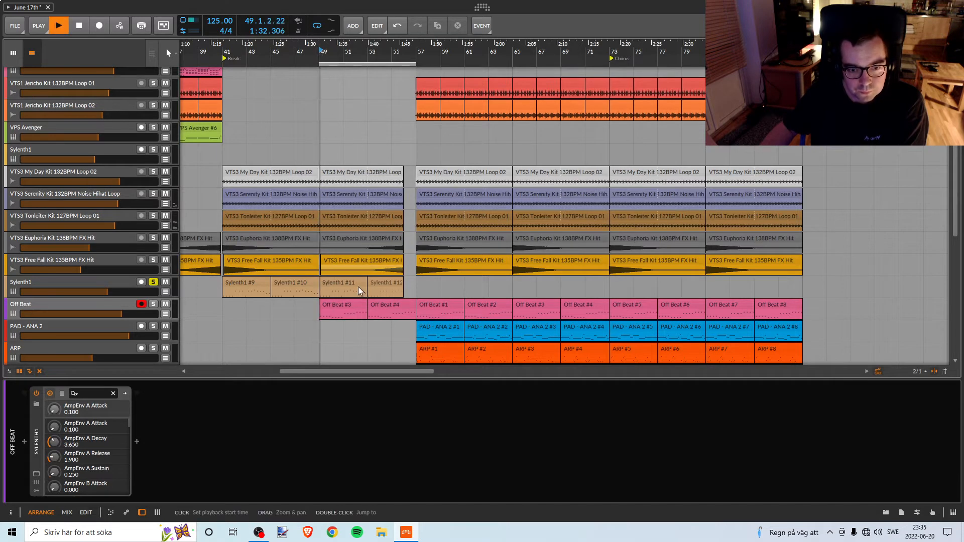
click(153, 305)
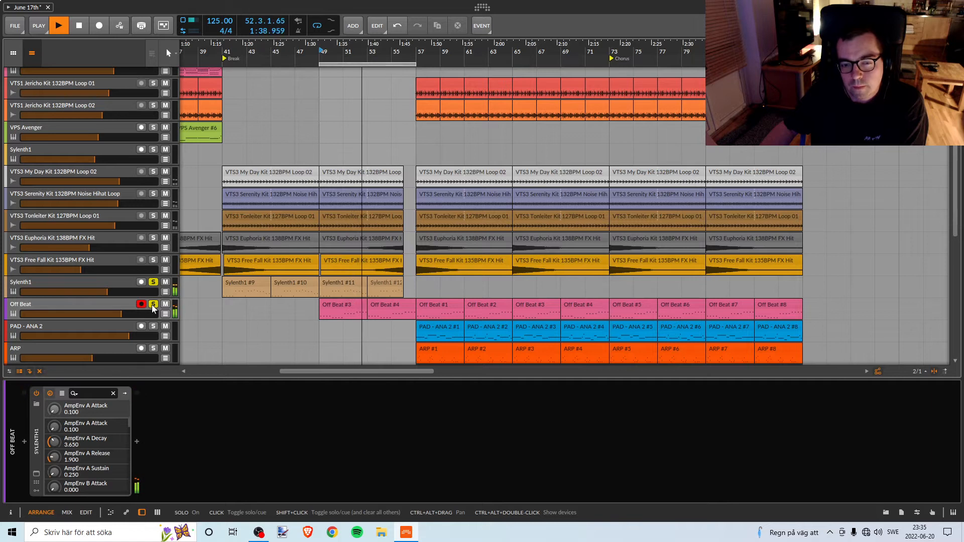
mouse_move(368, 53)
mouse_down()
mouse_move(382, 98)
mouse_move(382, 54)
mouse_up()
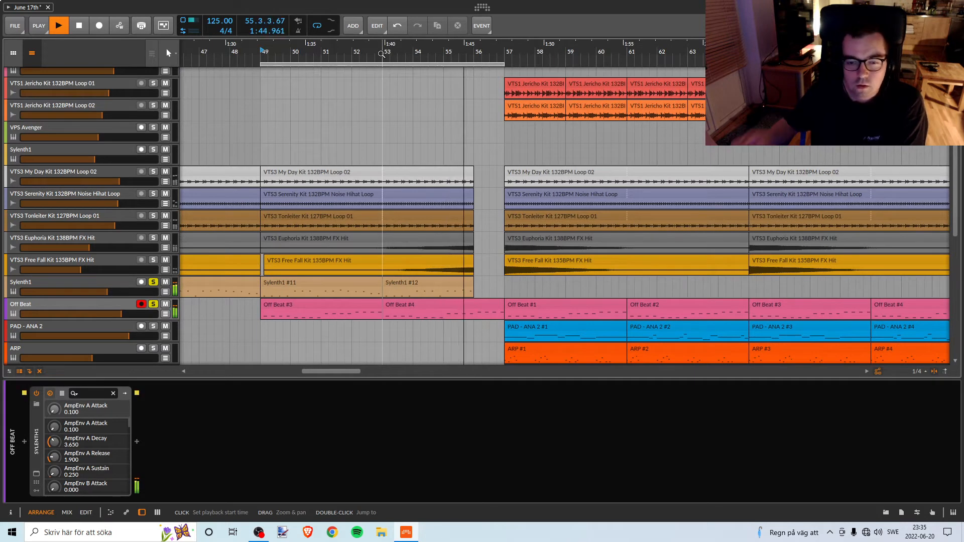
key(space)
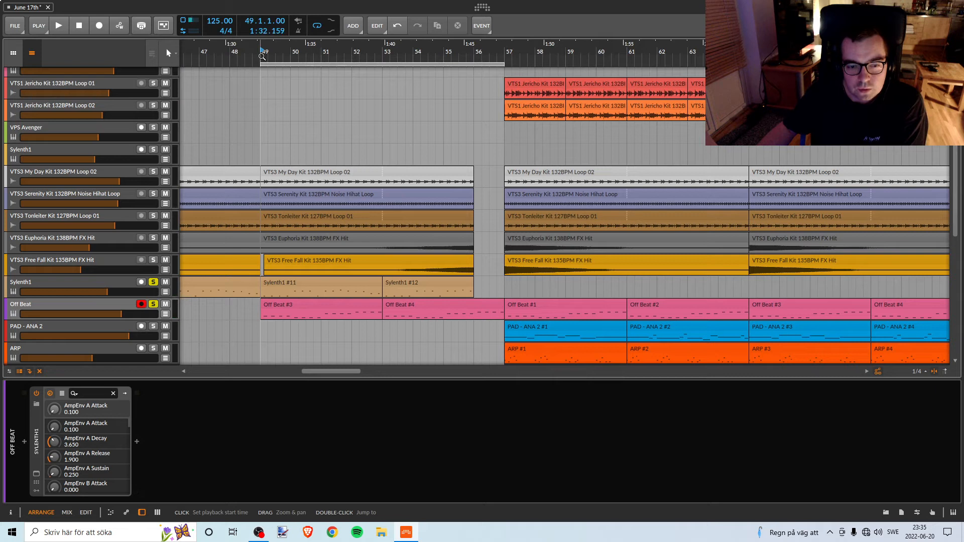
Replay the soloed Sylenth1 and Off Beat clips from bar 49 to compare how they fit together.
key(space)
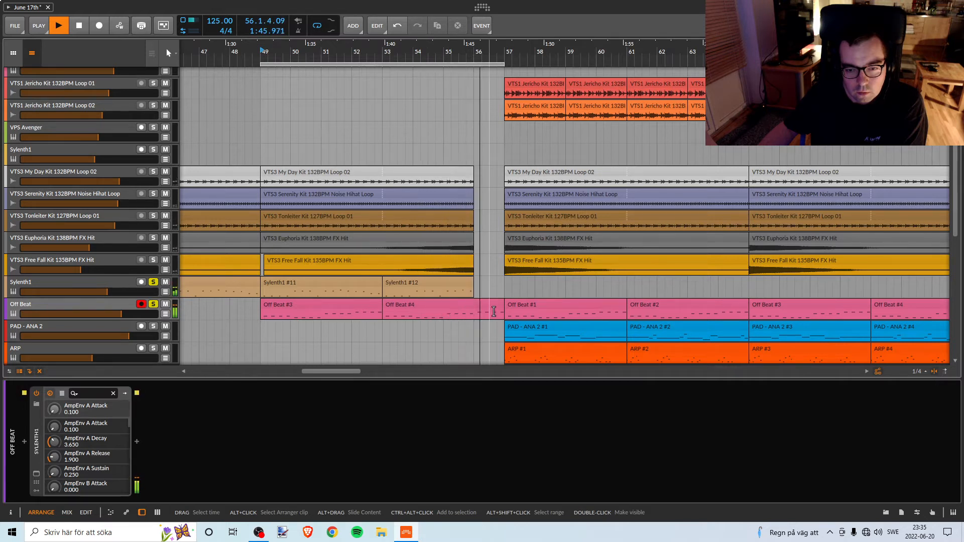
key(space)
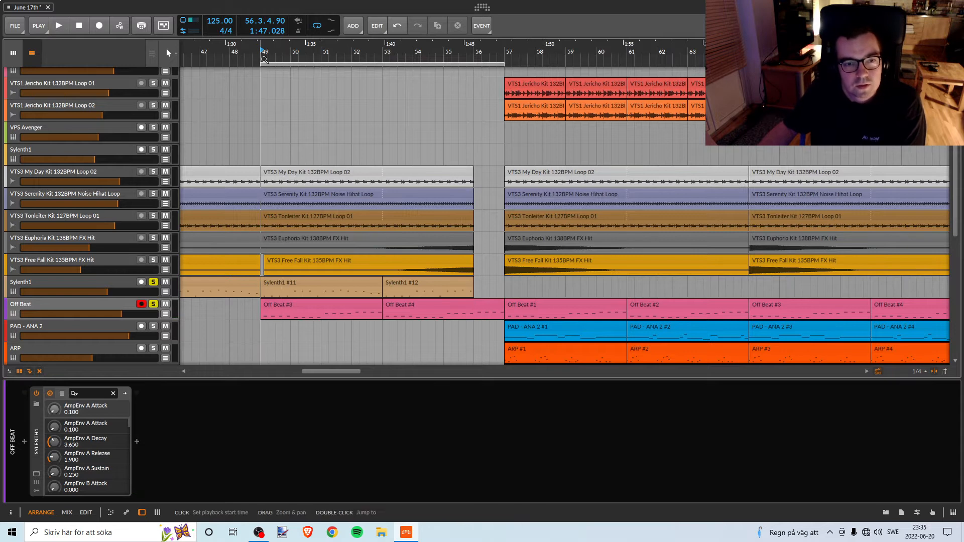
key(space)
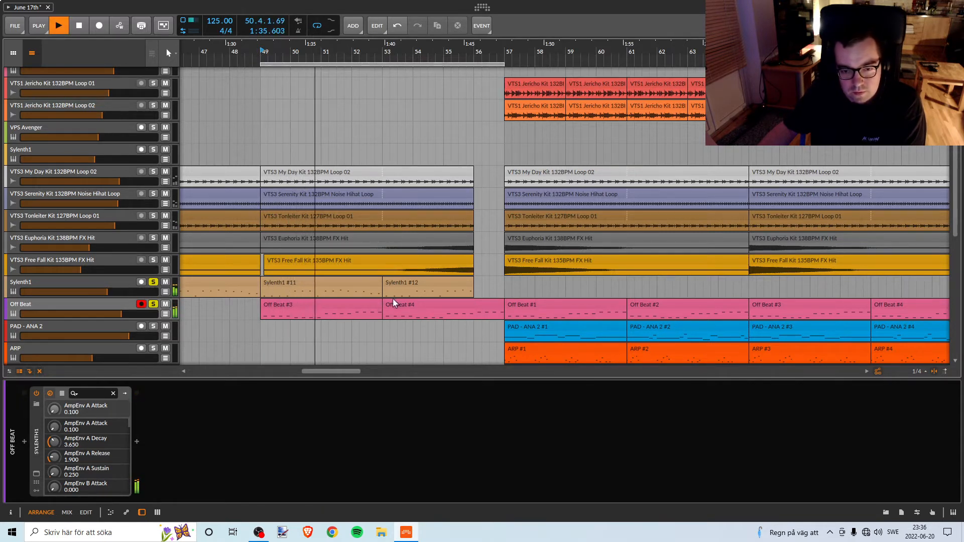
key(space)
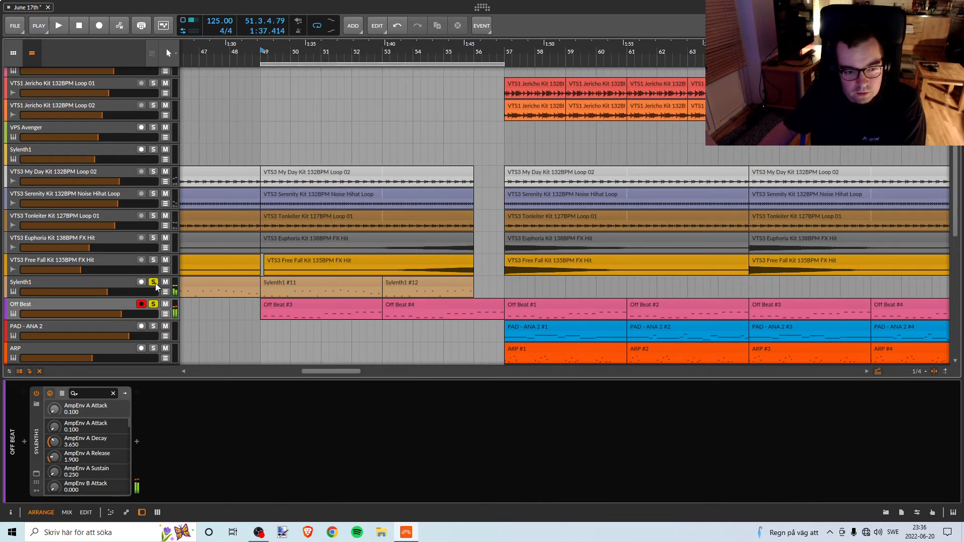
Turn off the Sylenth1 track's solo, audition Off Beat alone from bar 49, and open its Sylenth1 instrument window.
click(154, 281)
double_click(94, 305)
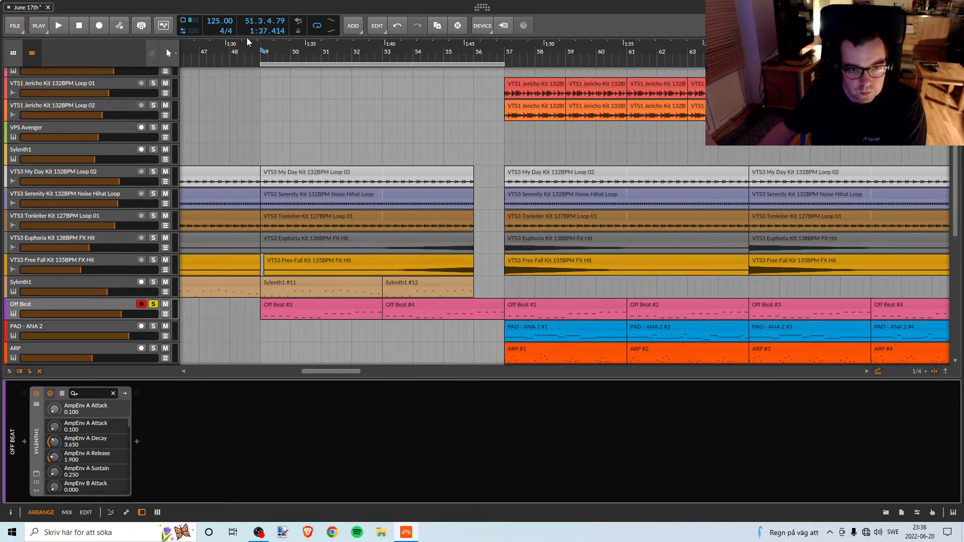
key(space)
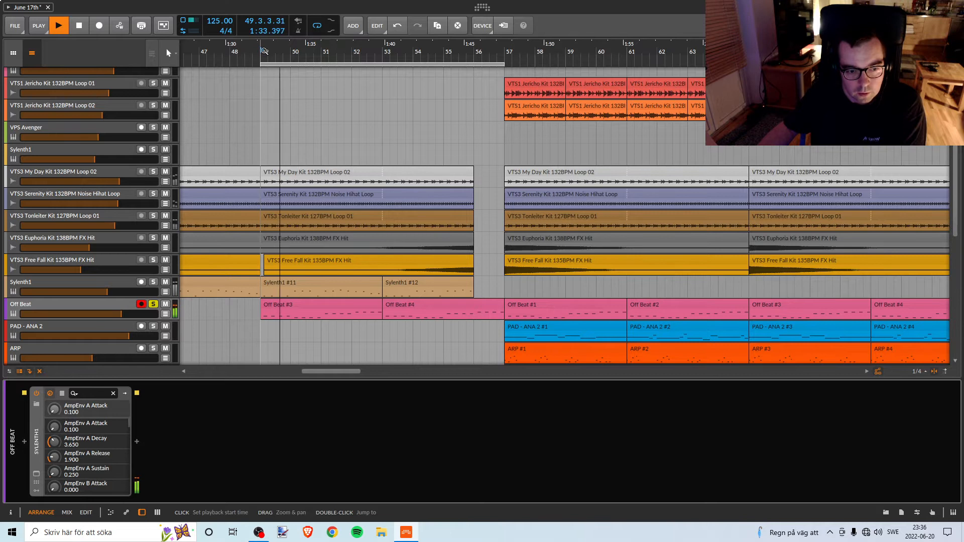
key(space)
click(36, 474)
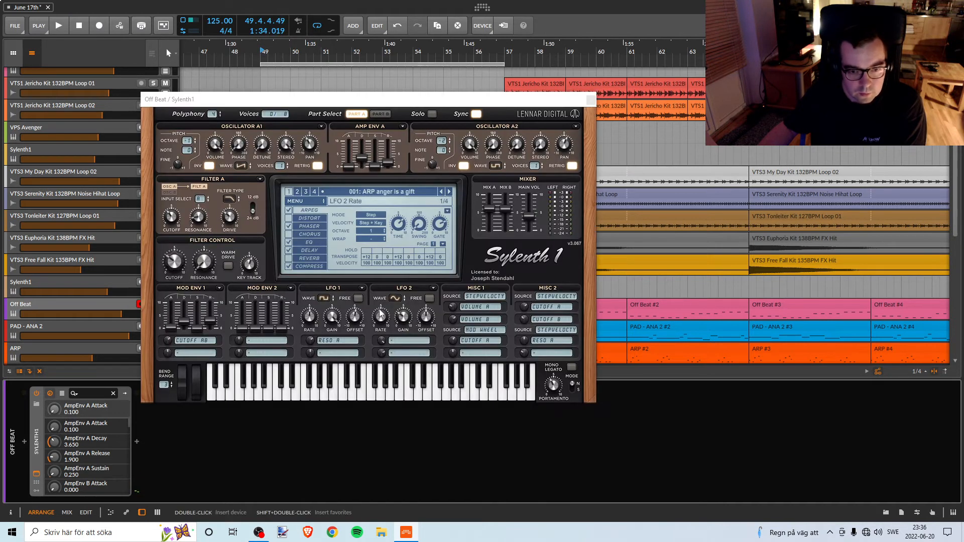
Move the Sylenth1 window clear of the arrangement and look over the EQ effect settings of the Off Beat sound.
drag(369, 99, 609, 158)
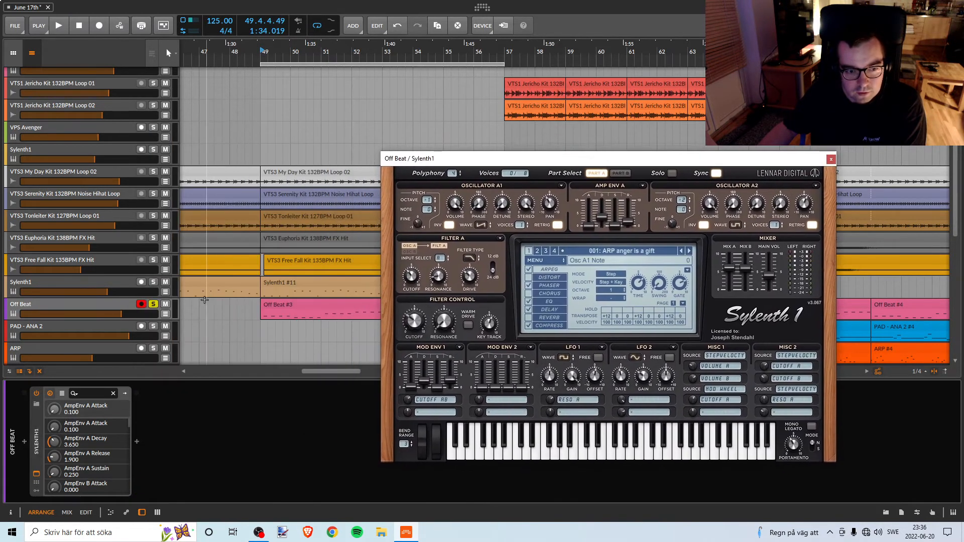
click(549, 301)
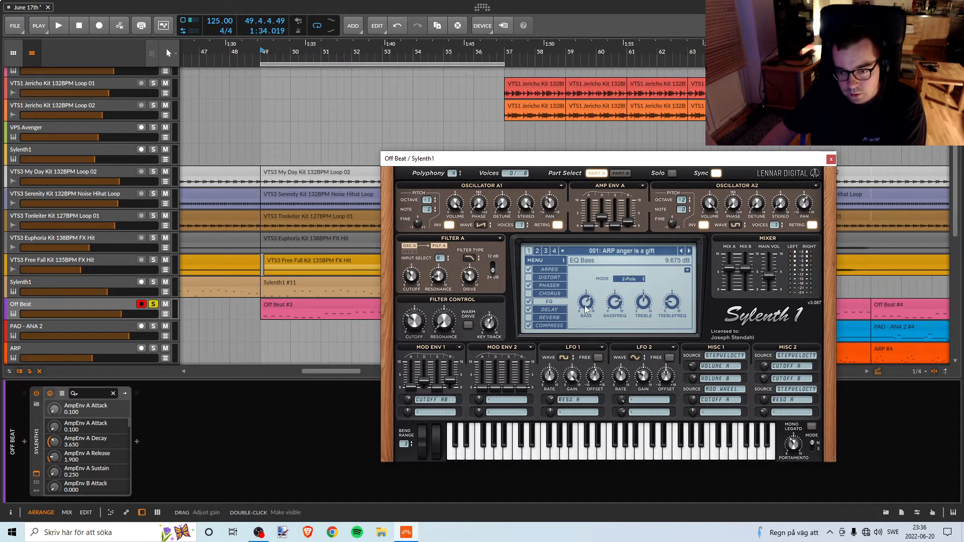
drag(544, 160, 591, 392)
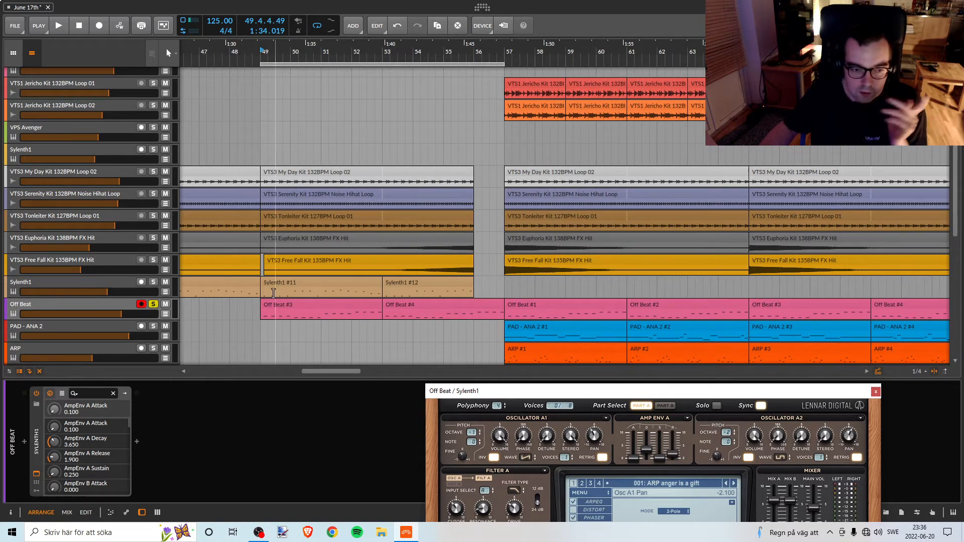
Turn off the Off Beat track's solo and duplicate the whole track directly below the original.
click(153, 305)
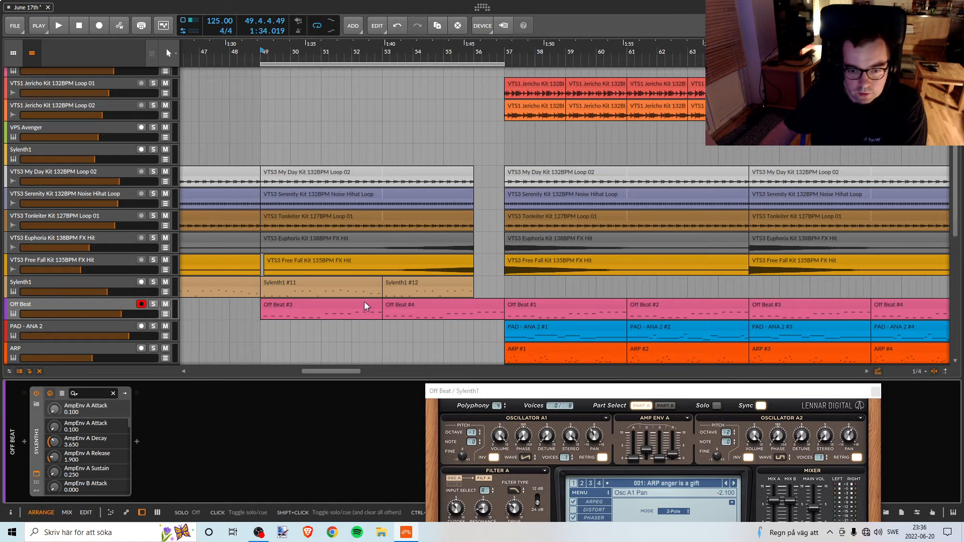
click(89, 304)
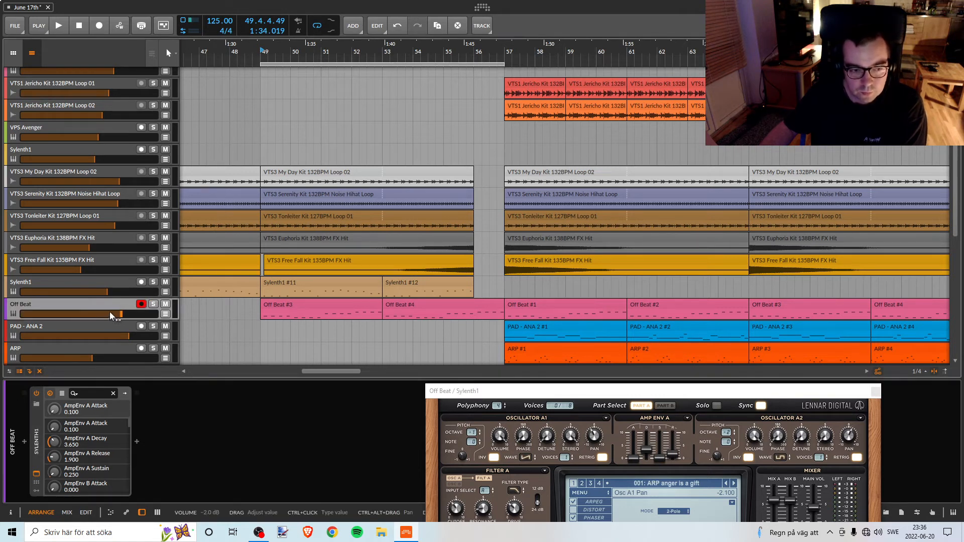
drag(103, 303, 104, 323)
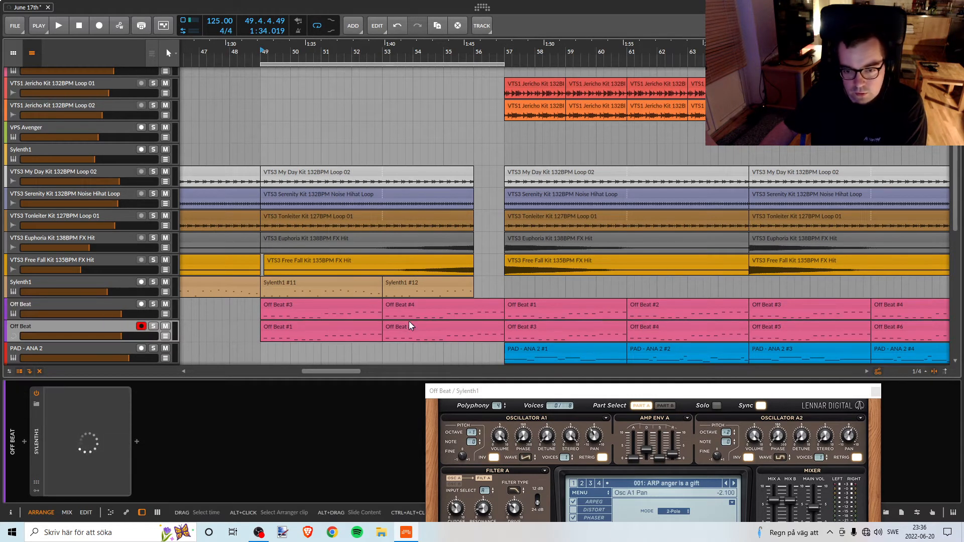
Delete the original Off Beat track's two clips between bars 49 and 57.
drag(460, 53, 429, 66)
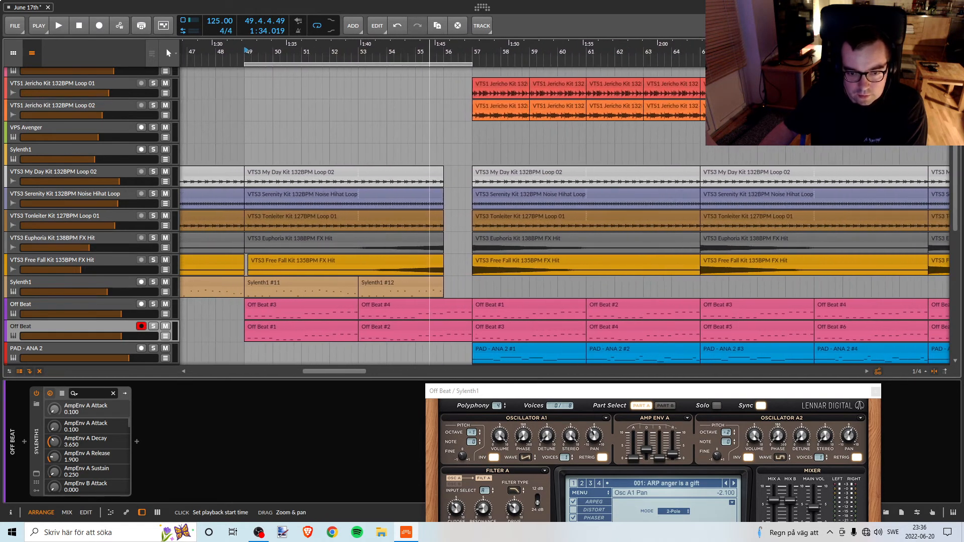
click(321, 307)
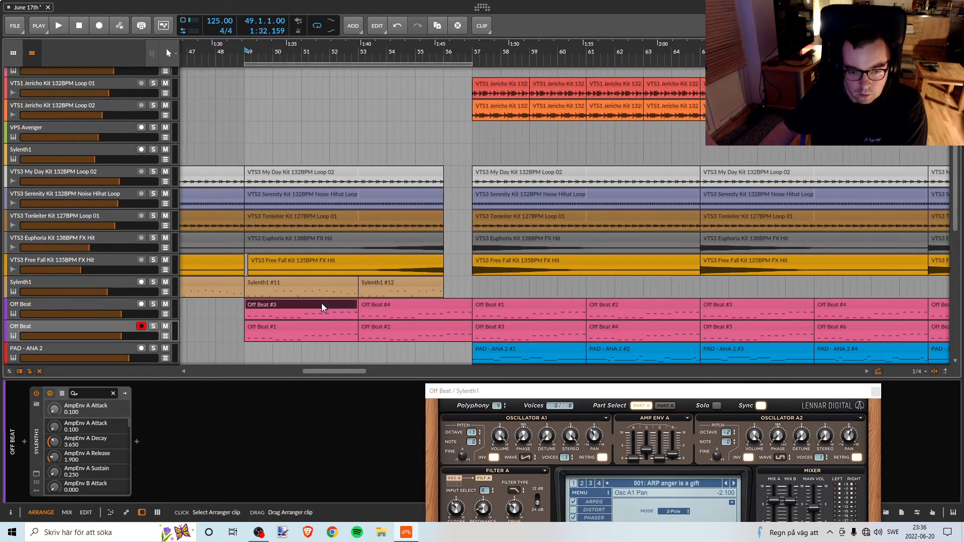
shift+click(388, 303)
key(Delete)
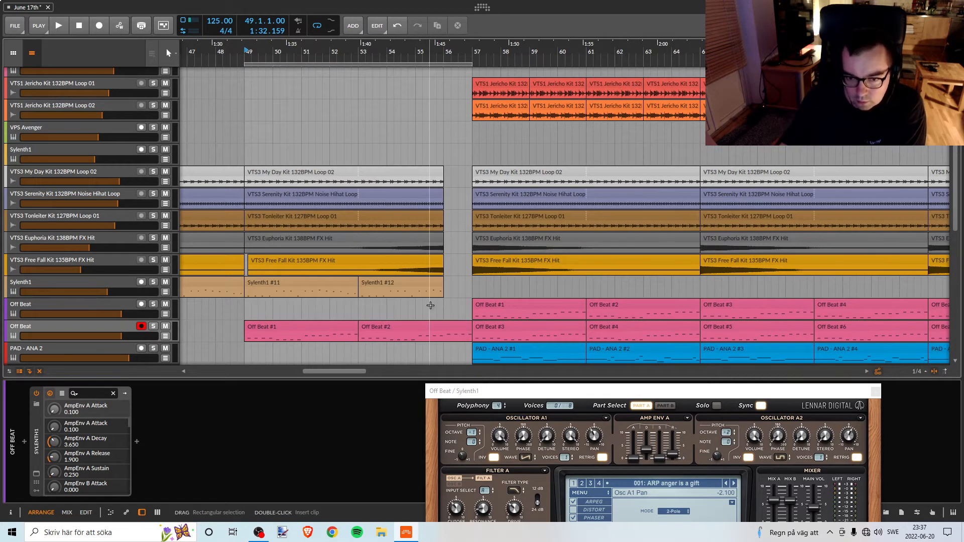
Delete all of the duplicated Off Beat track's clips from bar 57 onward.
click(548, 331)
scroll(665, 306, down, 5)
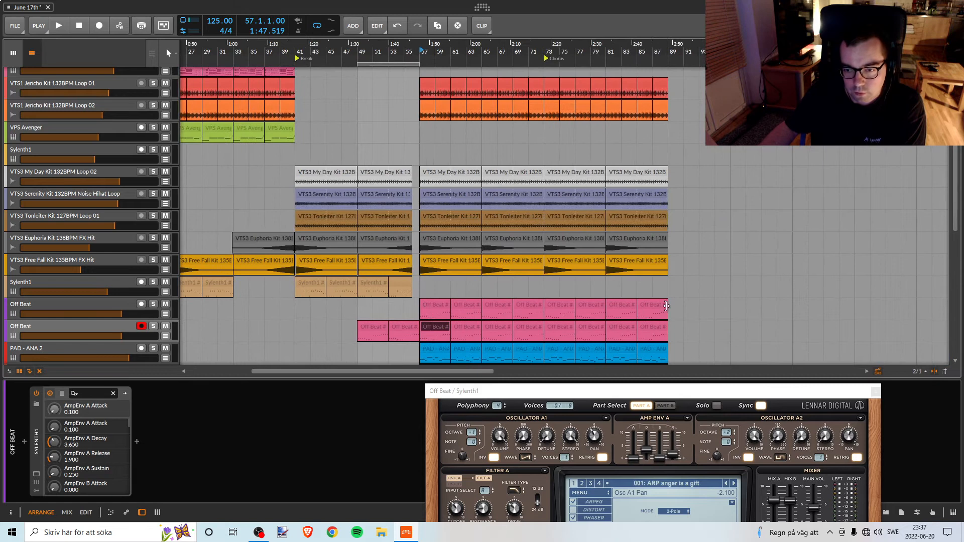
shift+click(656, 329)
key(Delete)
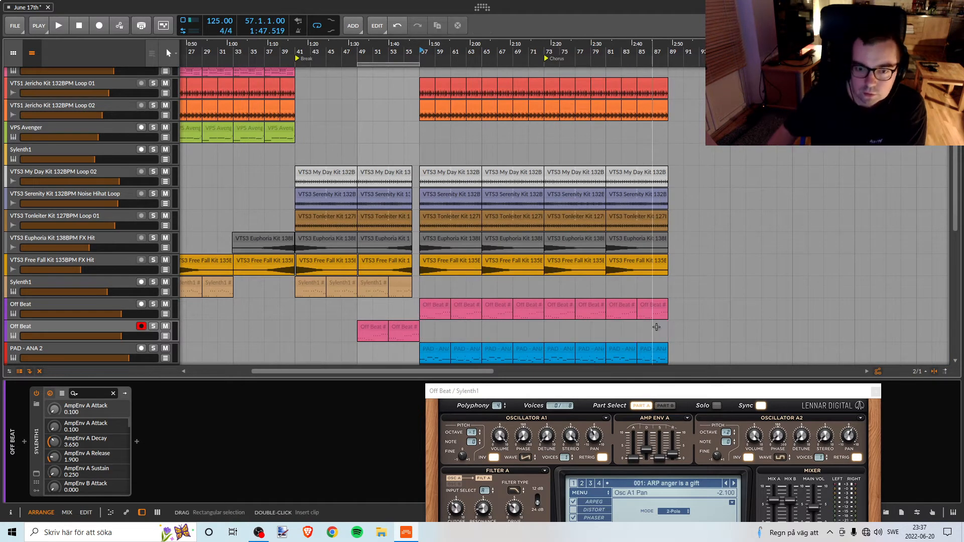
Solo the duplicated Off Beat track, play it from bar 49, and switch off the Phaser in Sylenth1.
drag(358, 50, 360, 108)
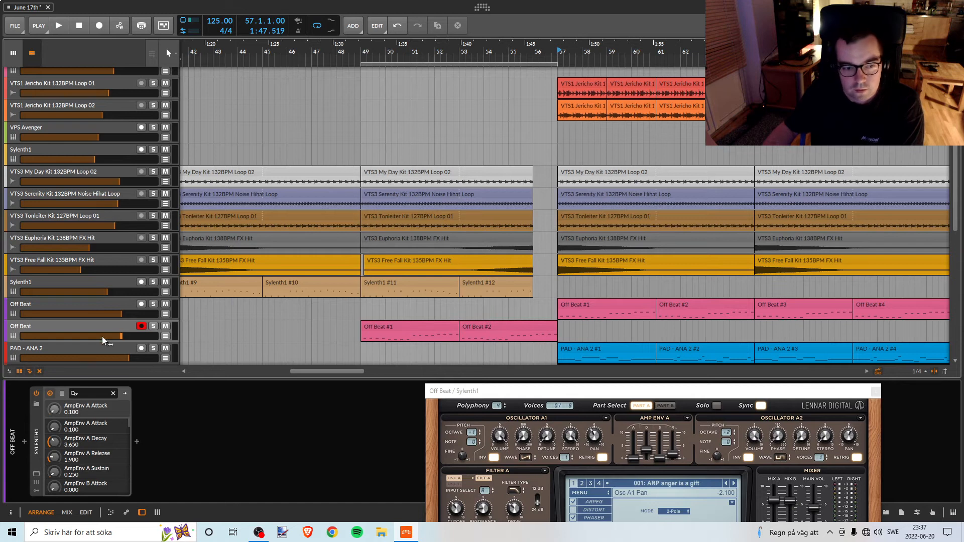
click(87, 321)
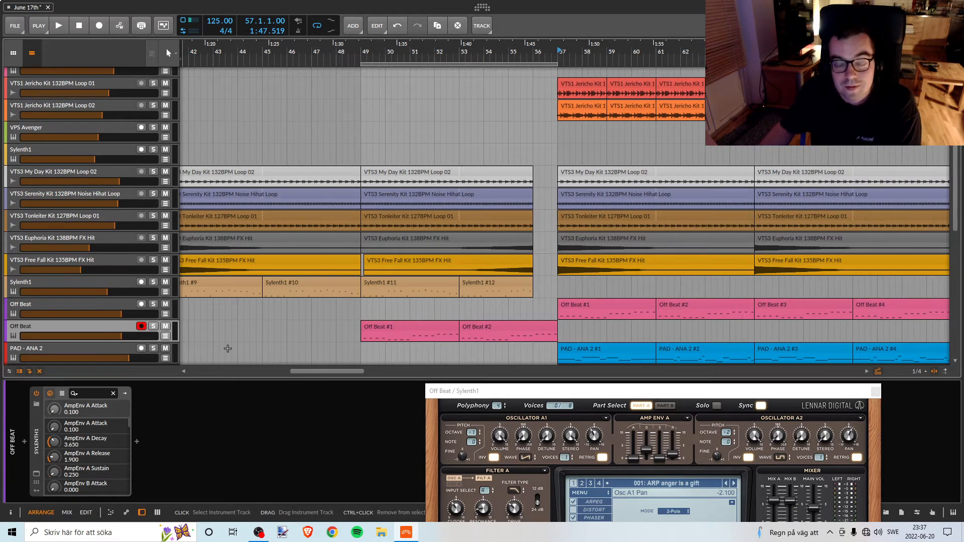
mouse_move(515, 393)
mouse_down()
mouse_move(520, 376)
mouse_move(551, 383)
mouse_move(514, 388)
mouse_up()
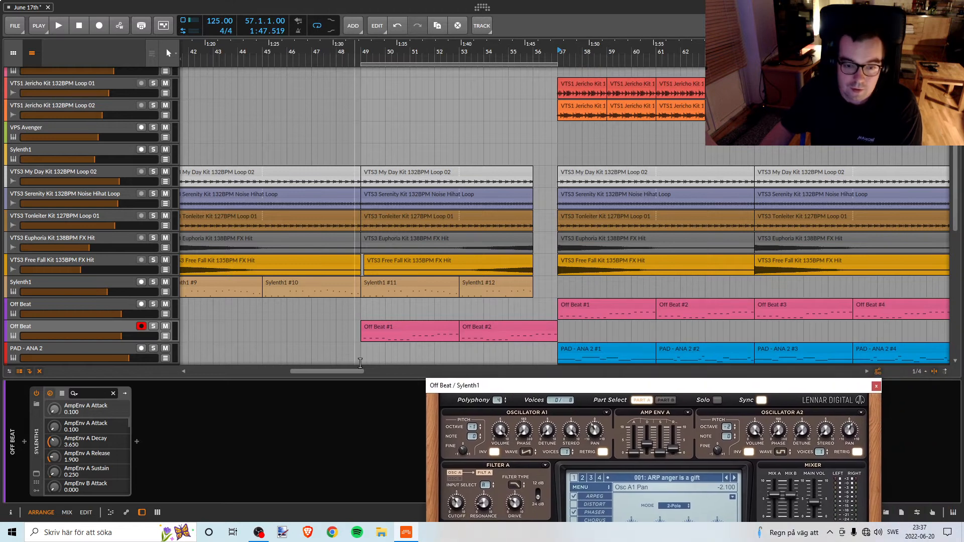
click(90, 335)
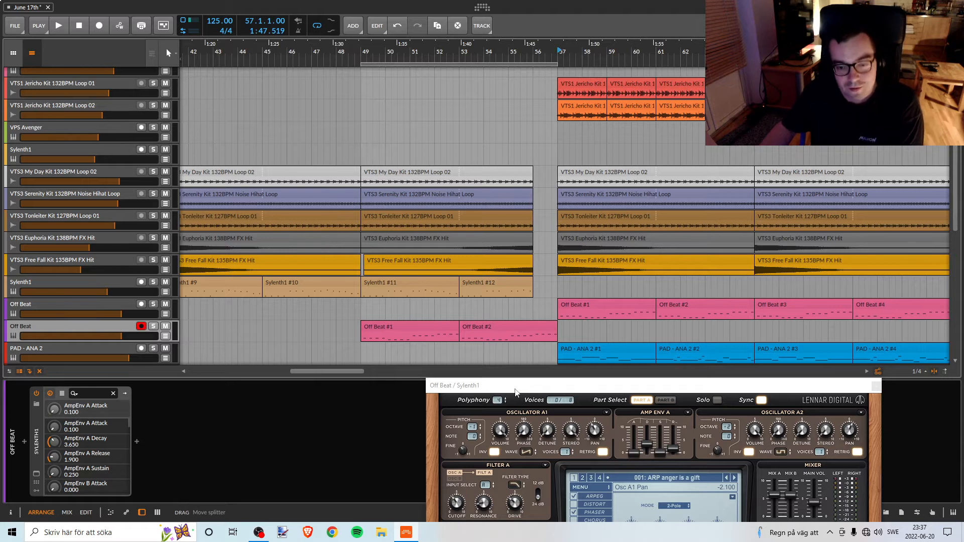
drag(536, 385, 556, 186)
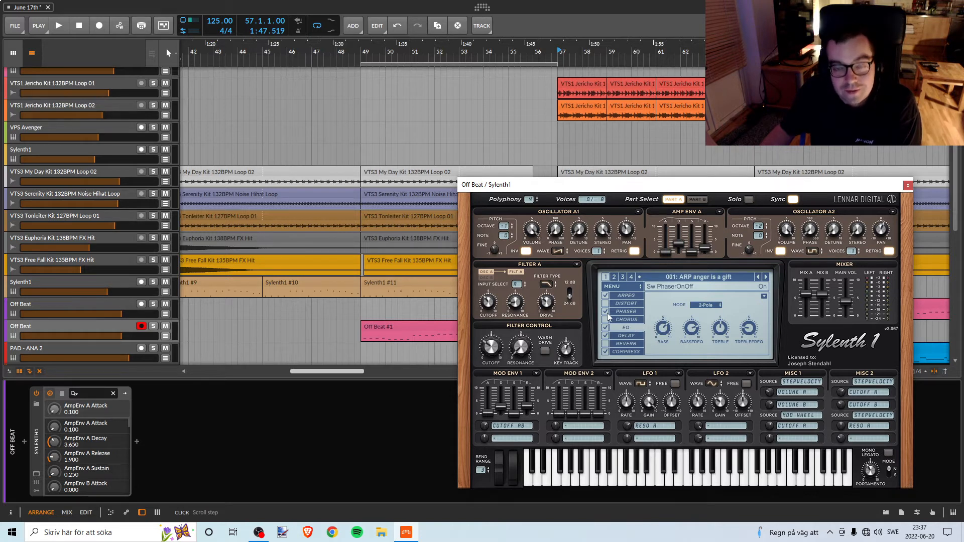
click(363, 53)
key(space)
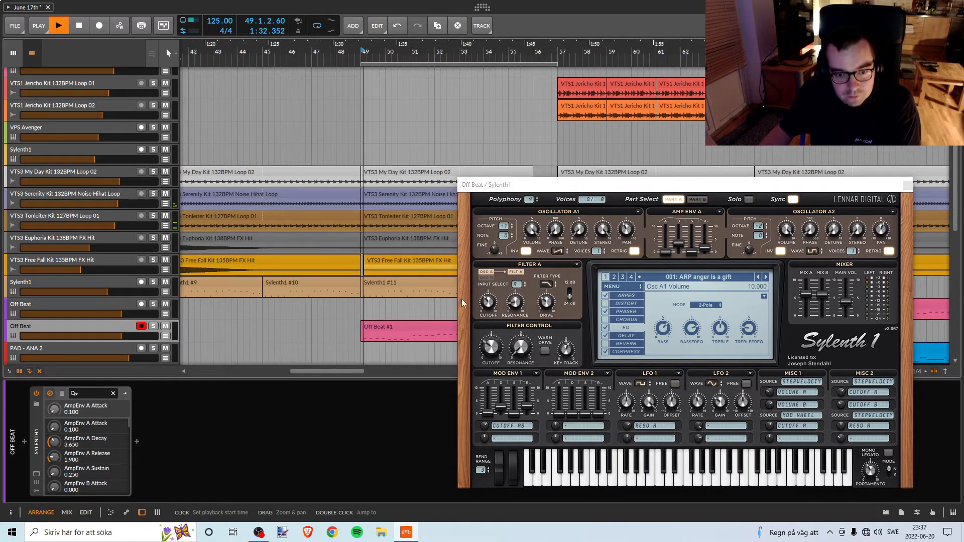
click(153, 326)
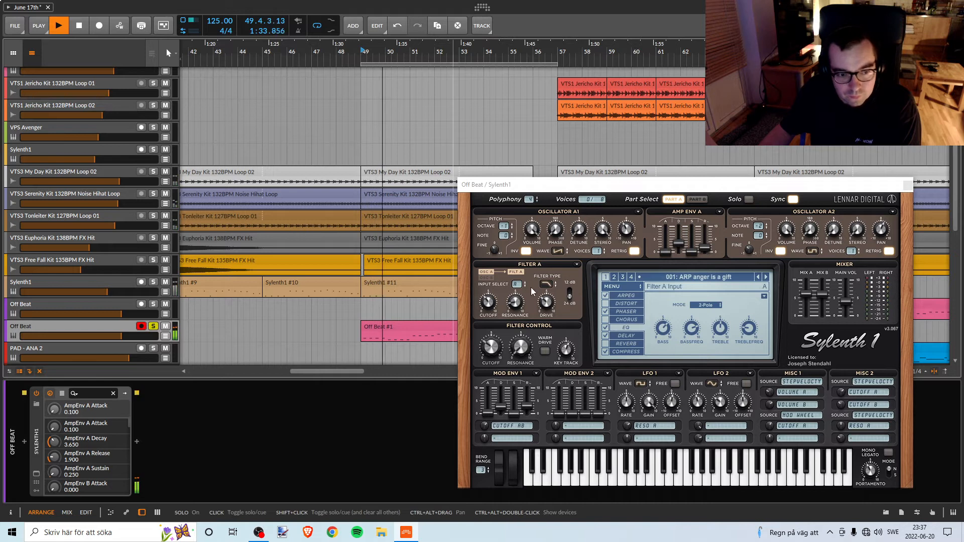
click(606, 311)
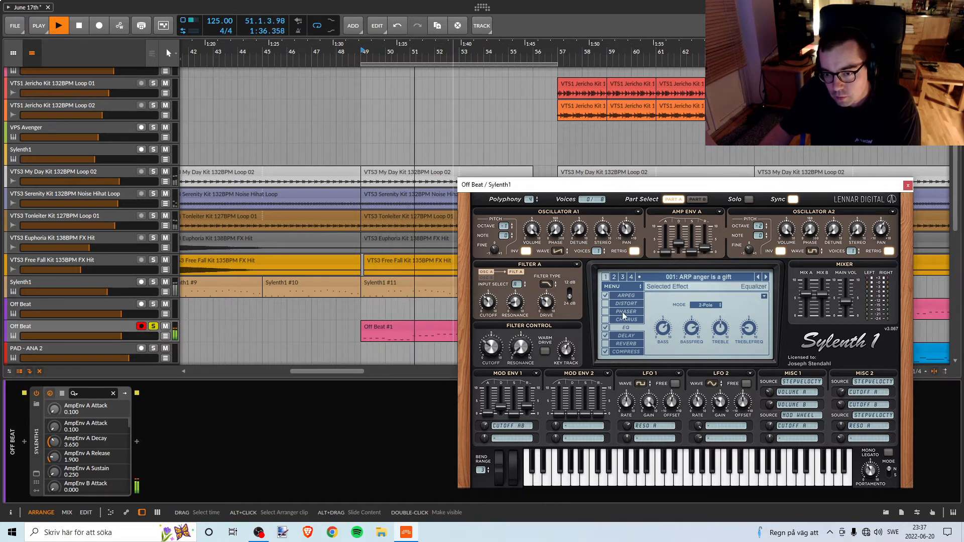
click(622, 312)
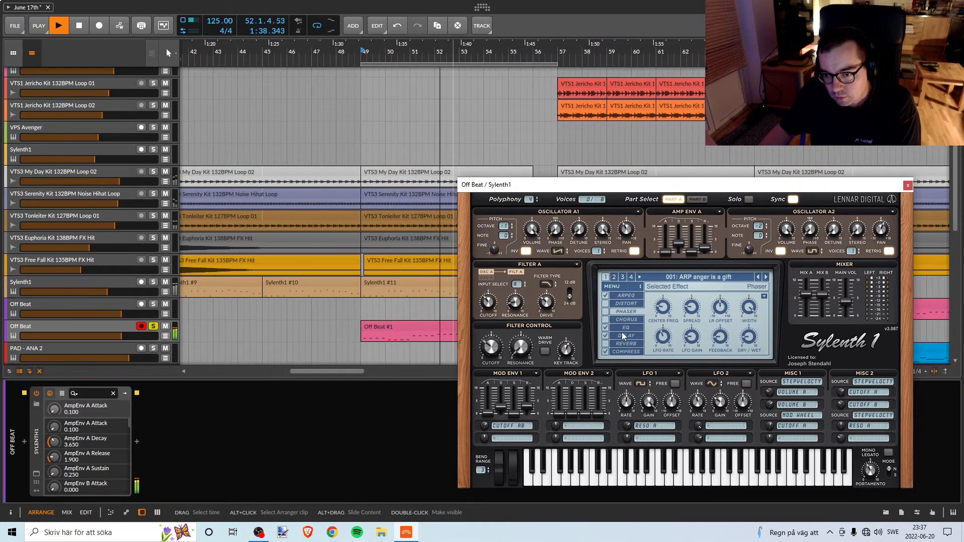
key(space)
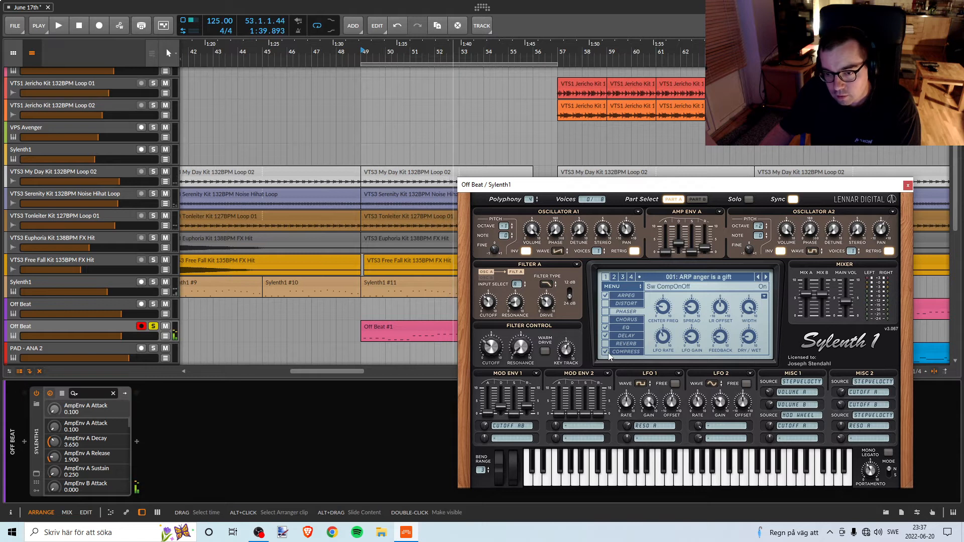
Check the Compress settings, switch off the Delay effect in Sylenth1, and audition the soloed part from bar 49.
click(617, 351)
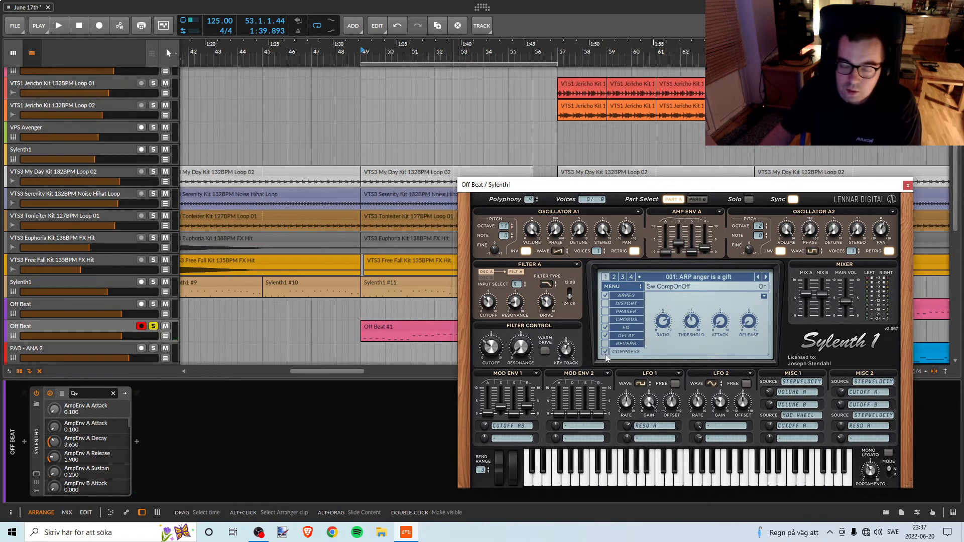
click(612, 338)
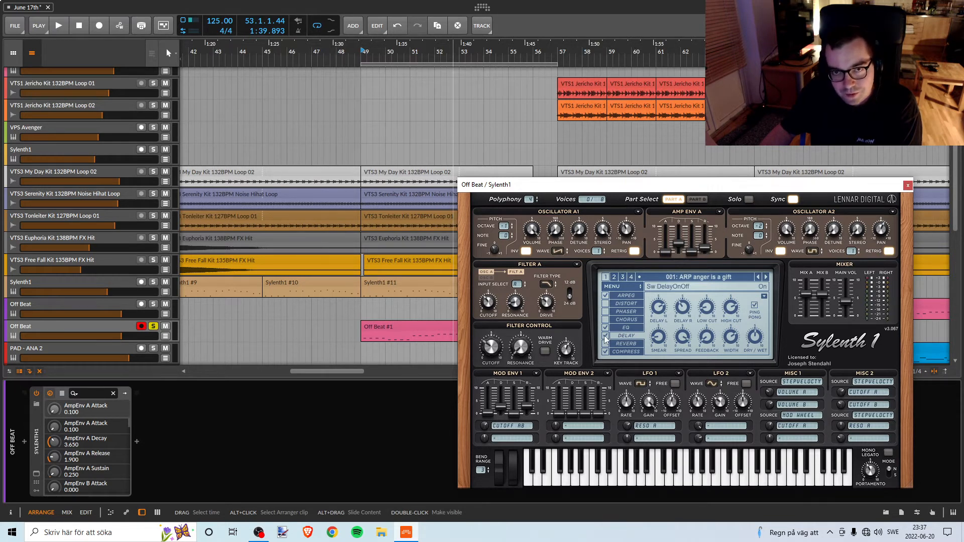
key(space)
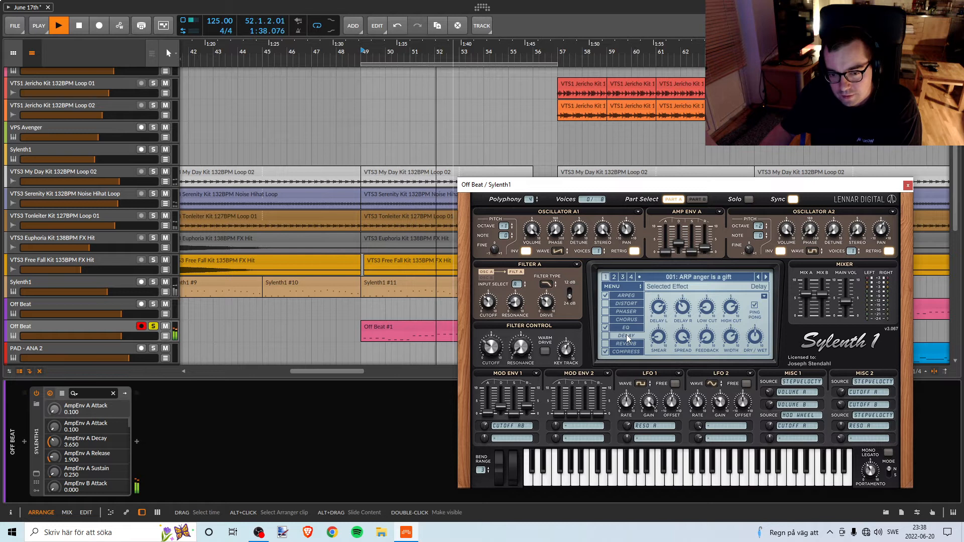
key(space)
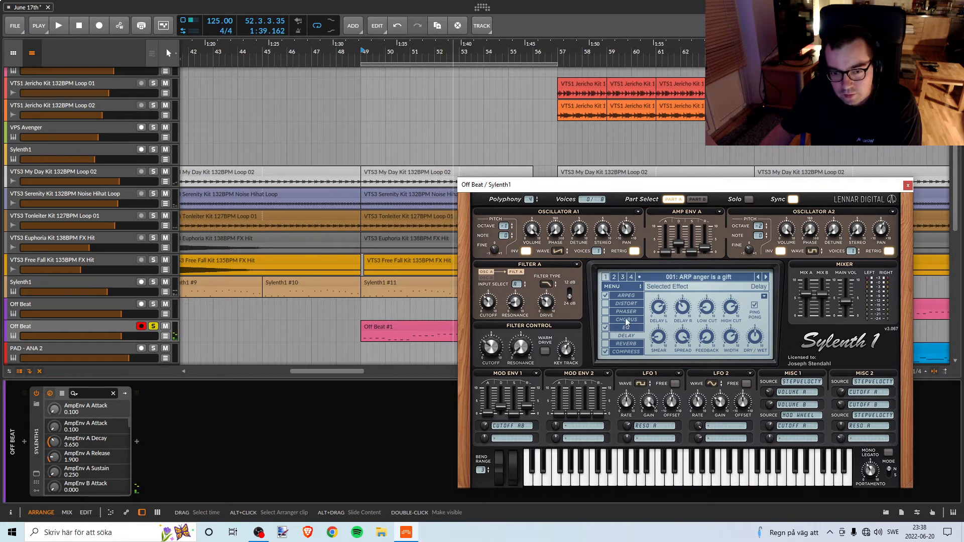
Try different LFO 2 gain and LFO 1 rate settings while playing the soloed Off Beat part from bar 49.
drag(597, 185, 643, 173)
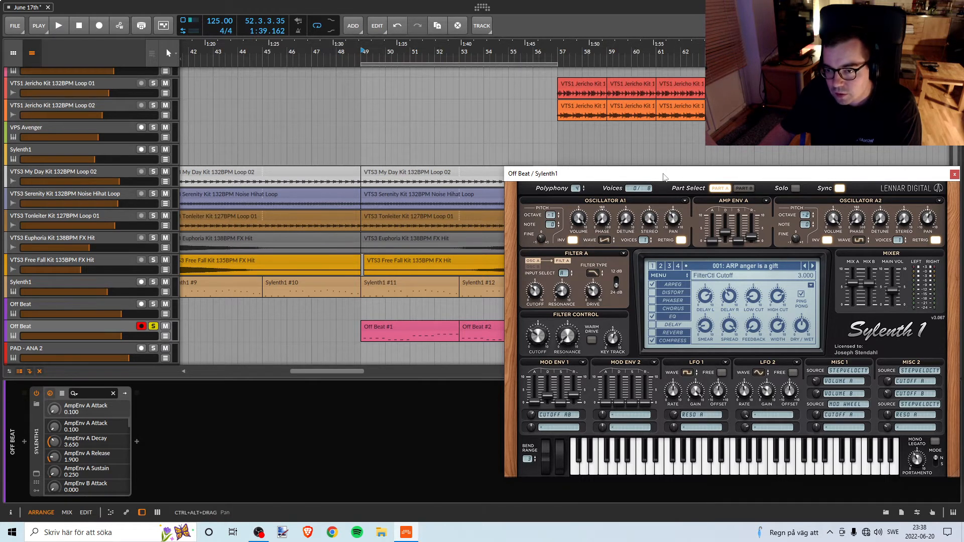
drag(665, 174, 538, 189)
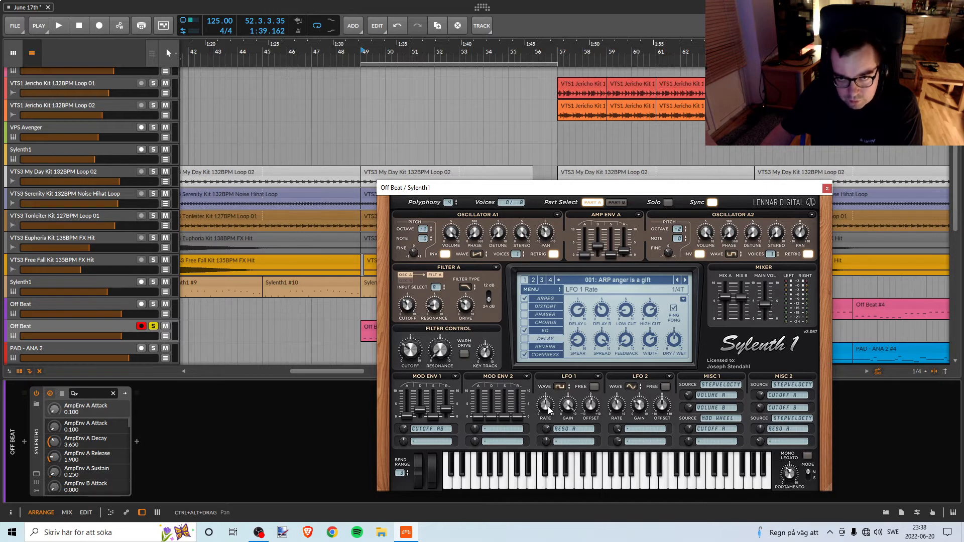
key(space)
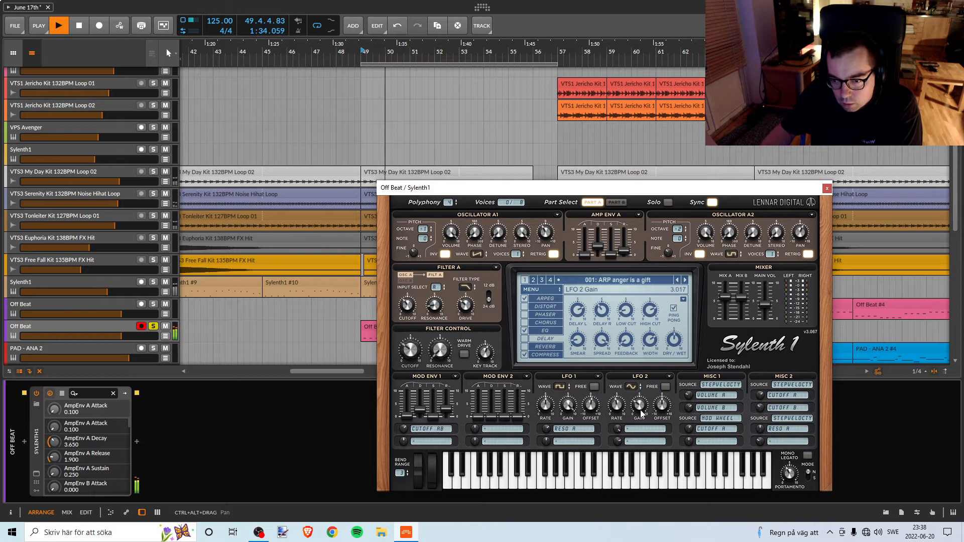
mouse_move(642, 413)
mouse_down()
mouse_move(640, 421)
mouse_move(642, 402)
mouse_up()
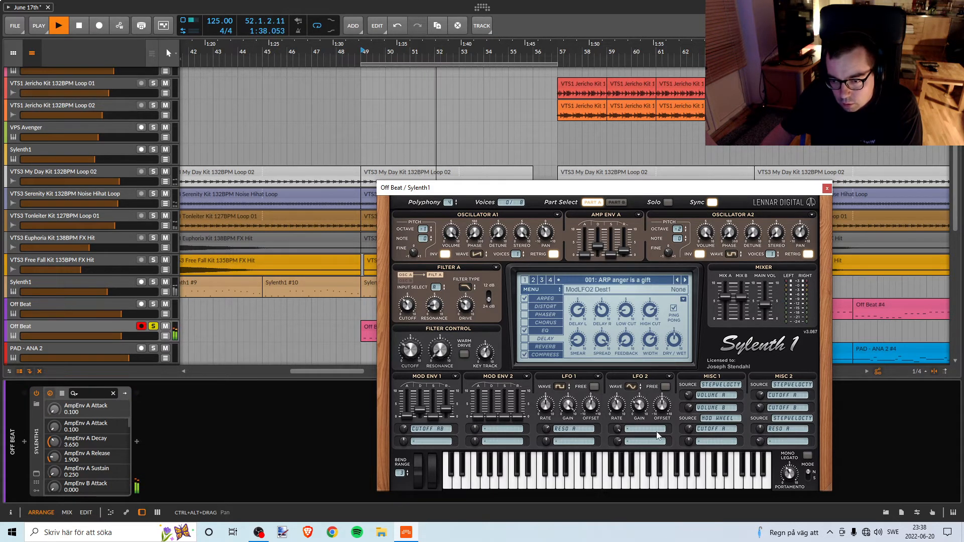
key(space)
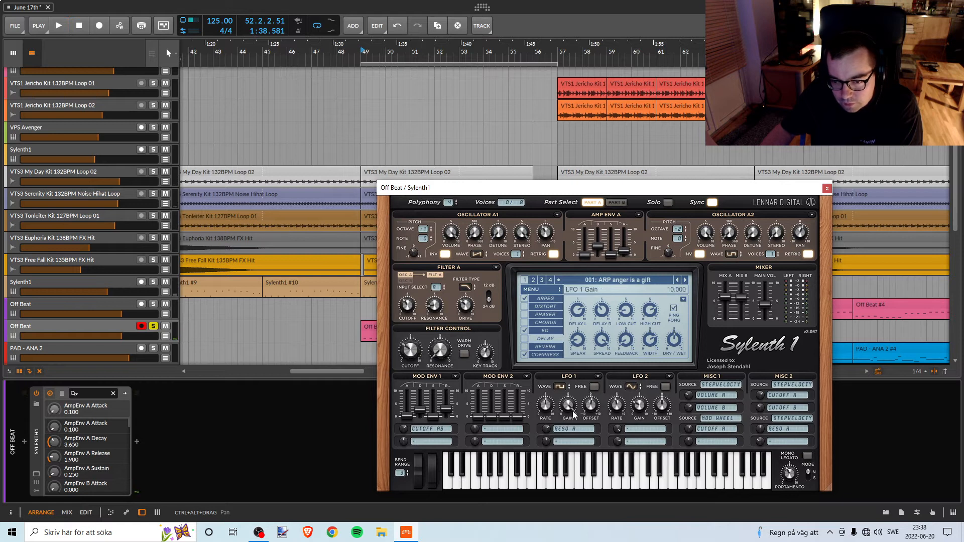
key(space)
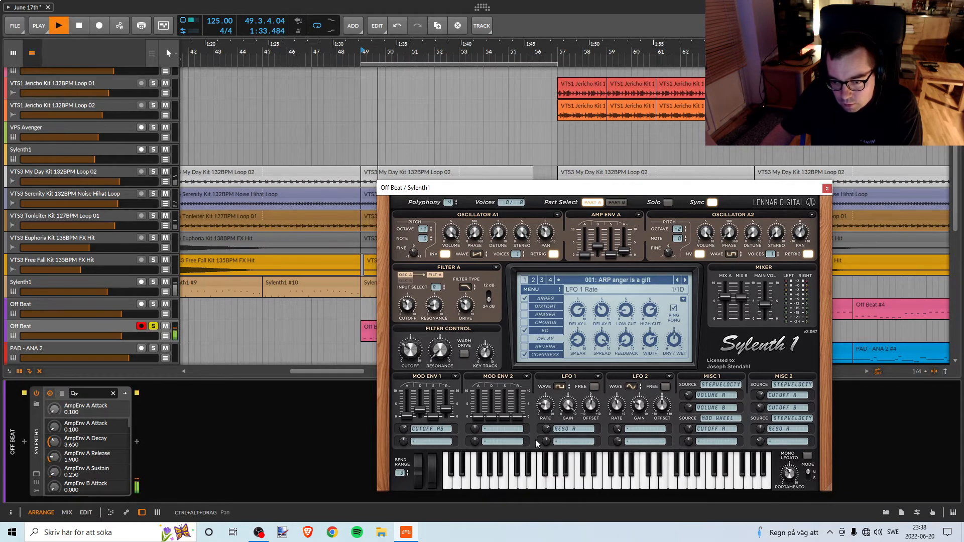
drag(525, 484, 553, 418)
key(space)
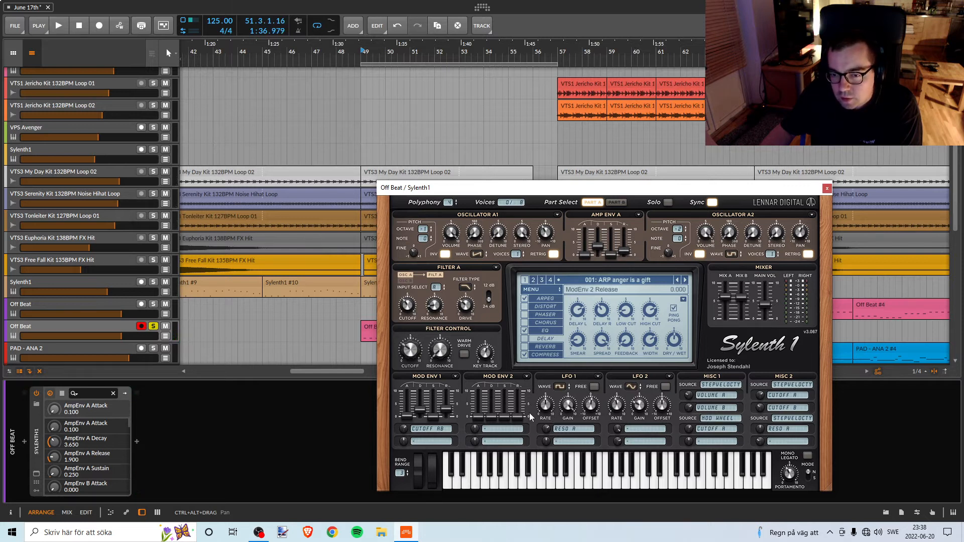
Audition the soloed part with the arpeggiator off, restore it, and check Part B before returning to Part A.
click(526, 299)
key(space)
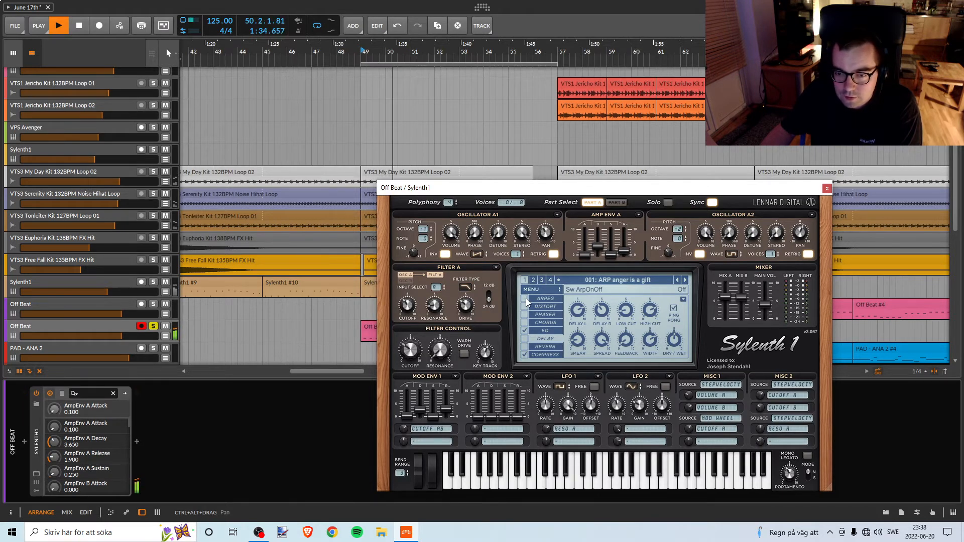
key(space)
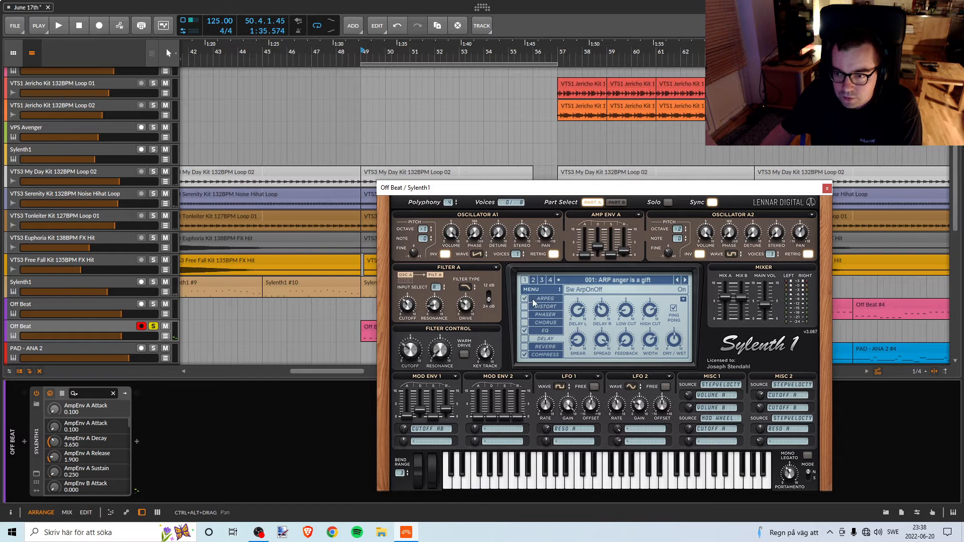
click(526, 298)
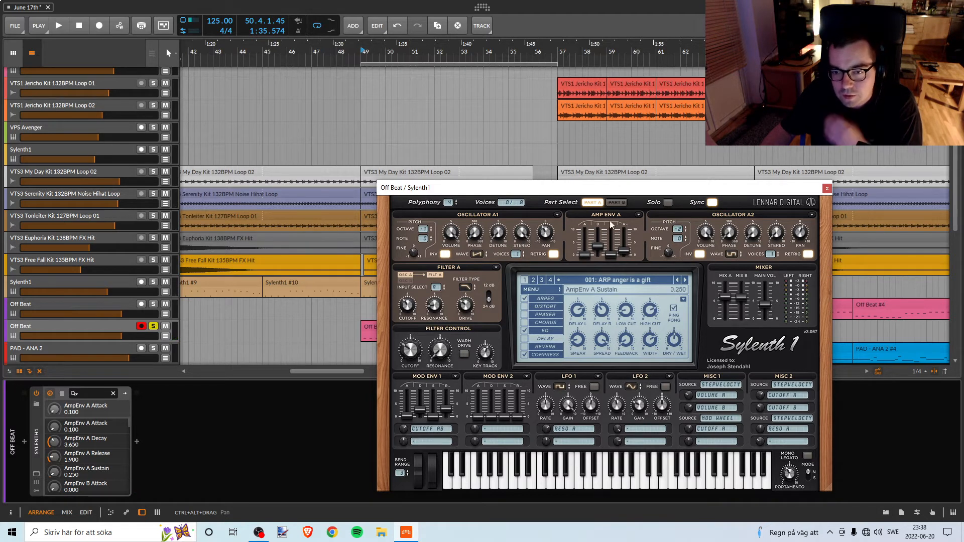
click(613, 204)
click(594, 204)
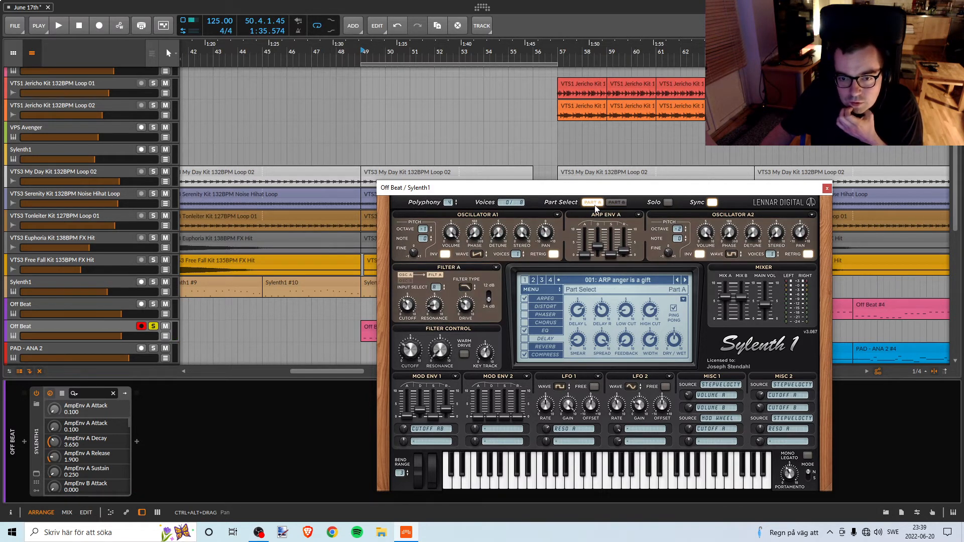
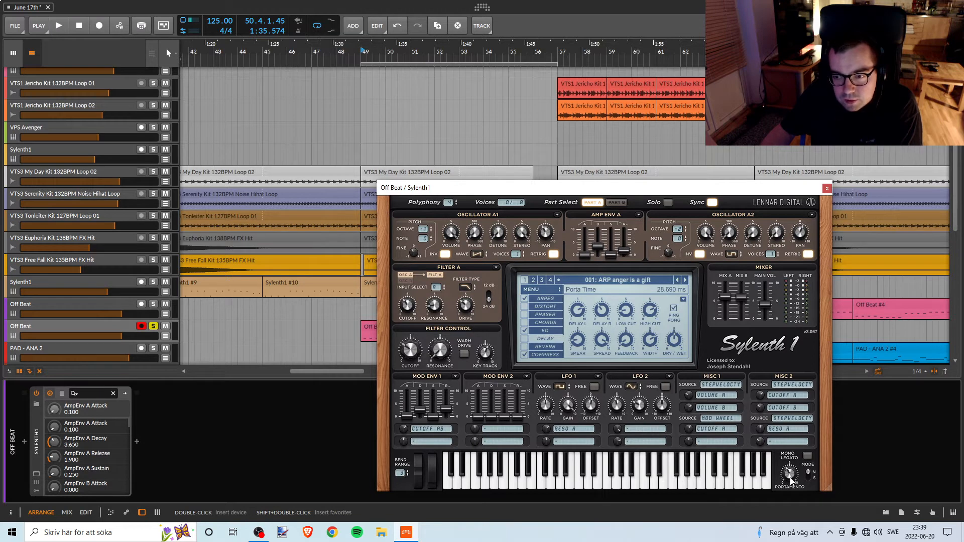
Play the soloed Off Beat part repeatedly from bar 49 while examining Sylenth1's portamento, mixer, amp envelope and delay settings.
key(space)
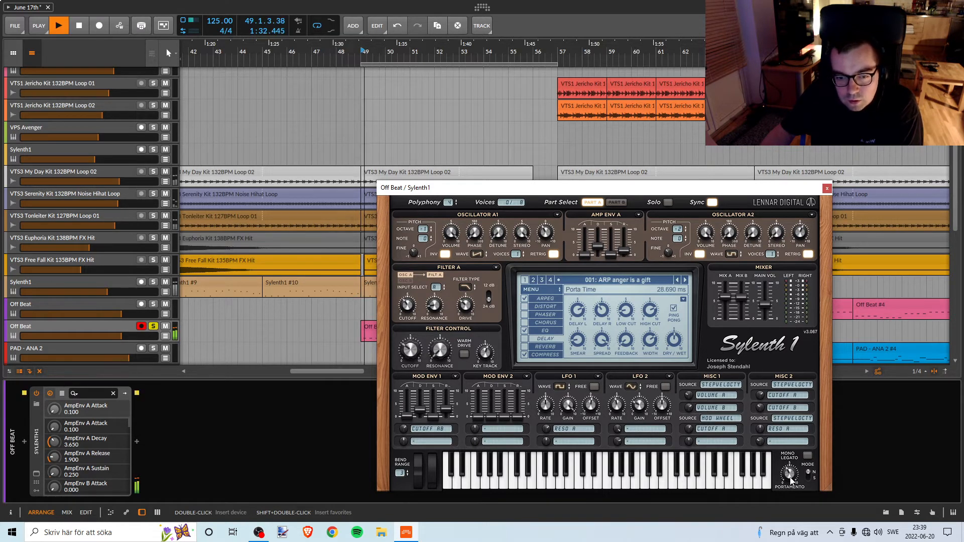
mouse_move(790, 480)
mouse_down()
mouse_move(778, 541)
mouse_move(784, 484)
mouse_up()
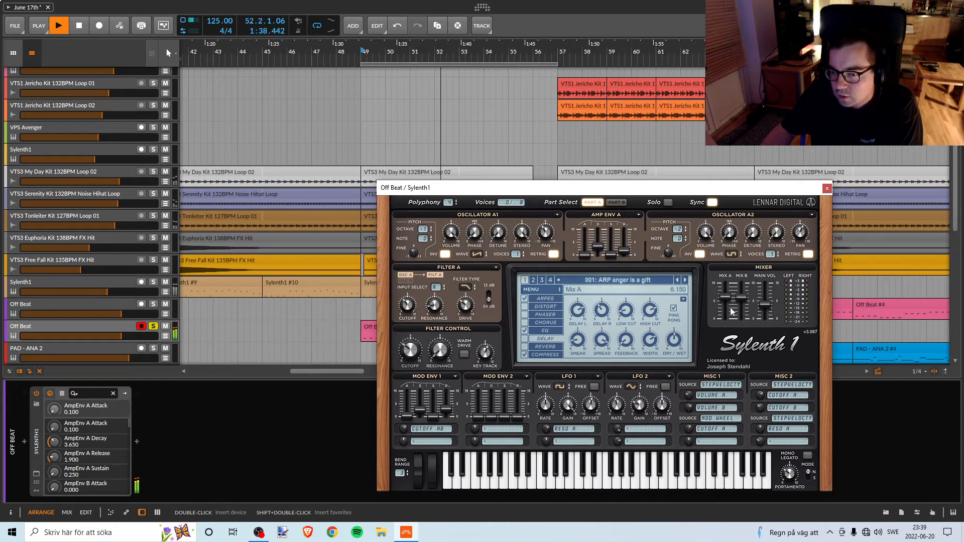
key(space)
key(space)
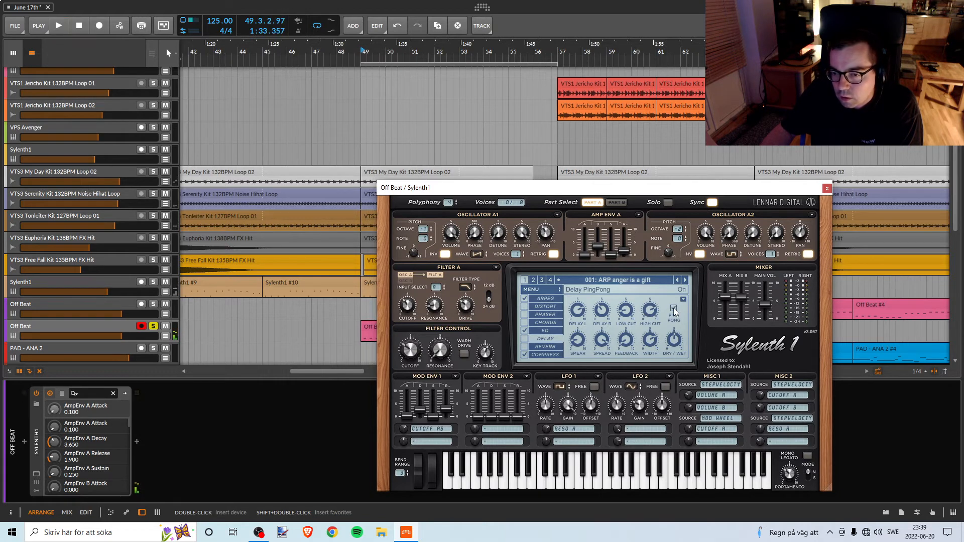
key(space)
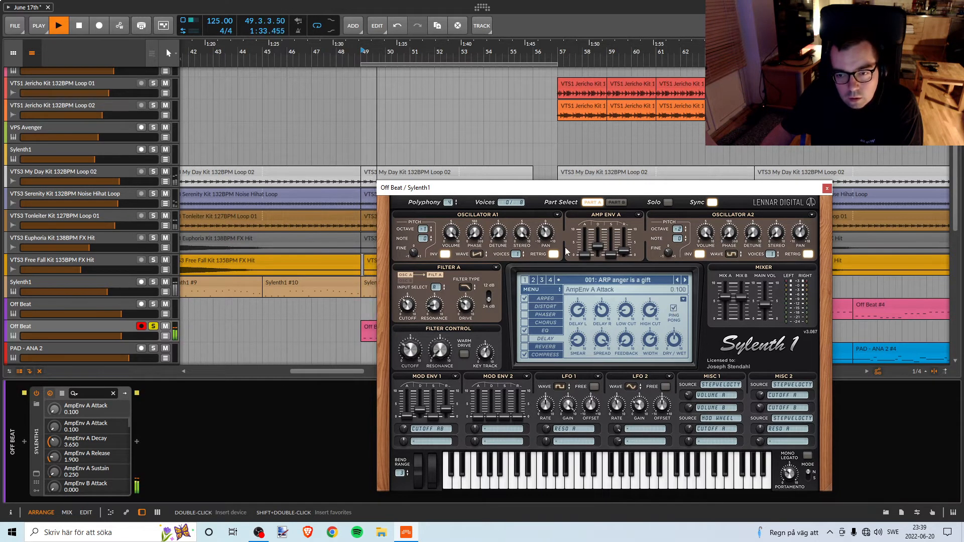
key(space)
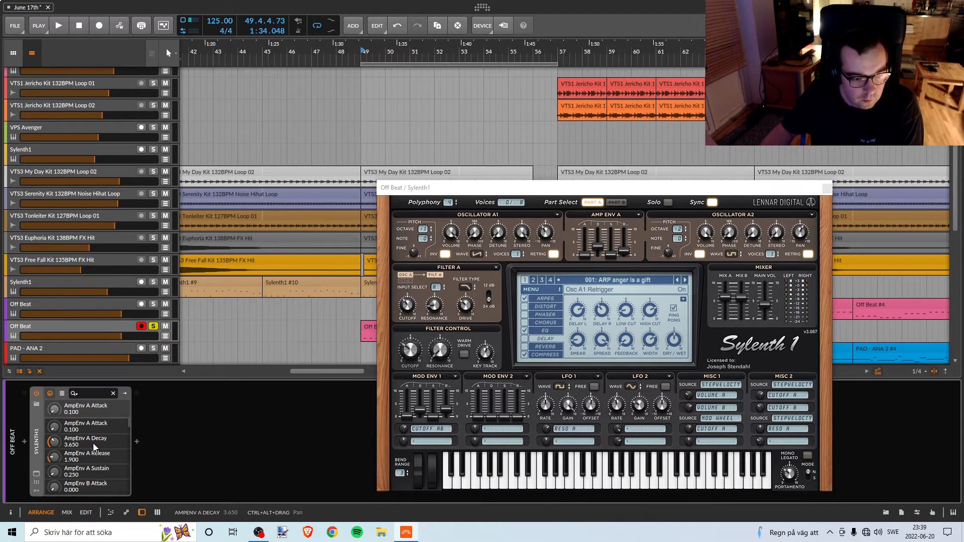
key(space)
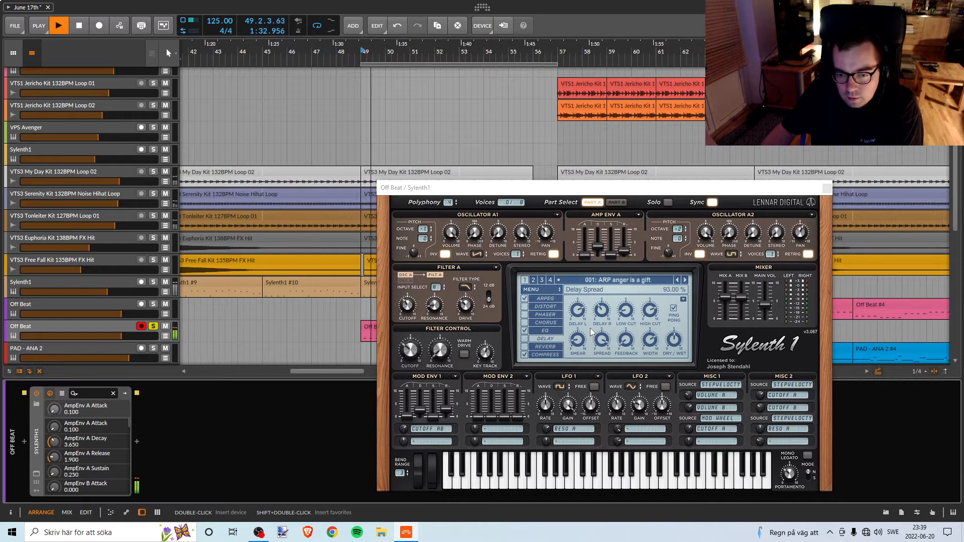
key(space)
key(space)
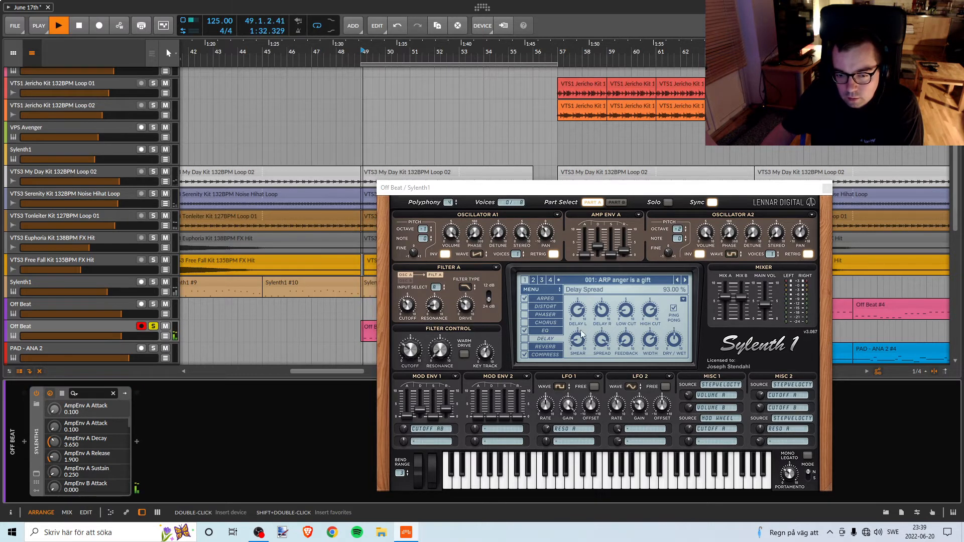
key(space)
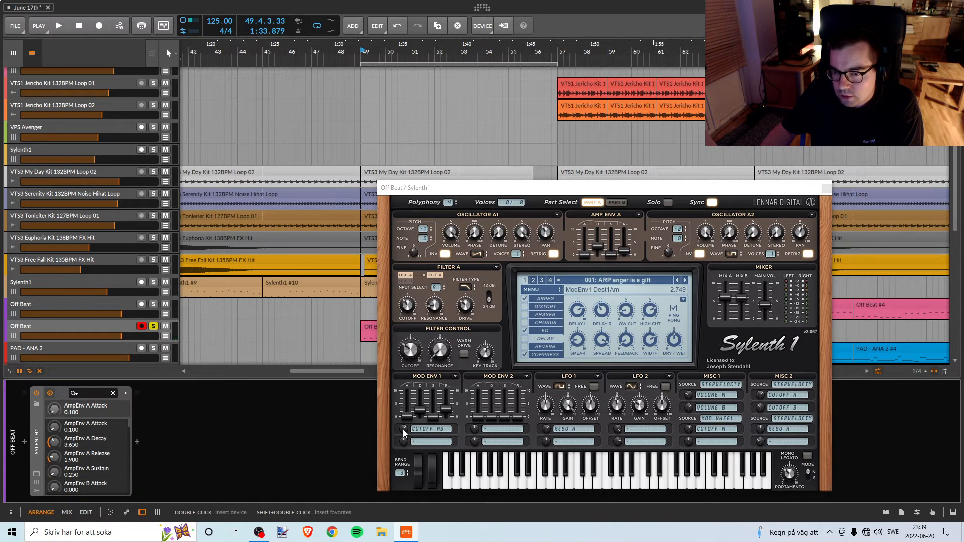
Try the soloed part from bar 49 with the arpeggiator off, turn it back on and show its settings.
click(527, 300)
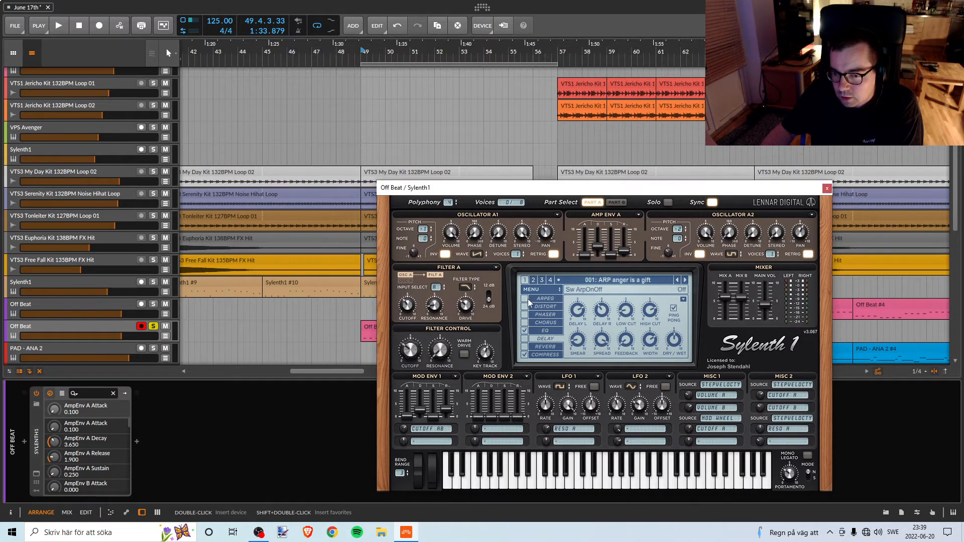
key(space)
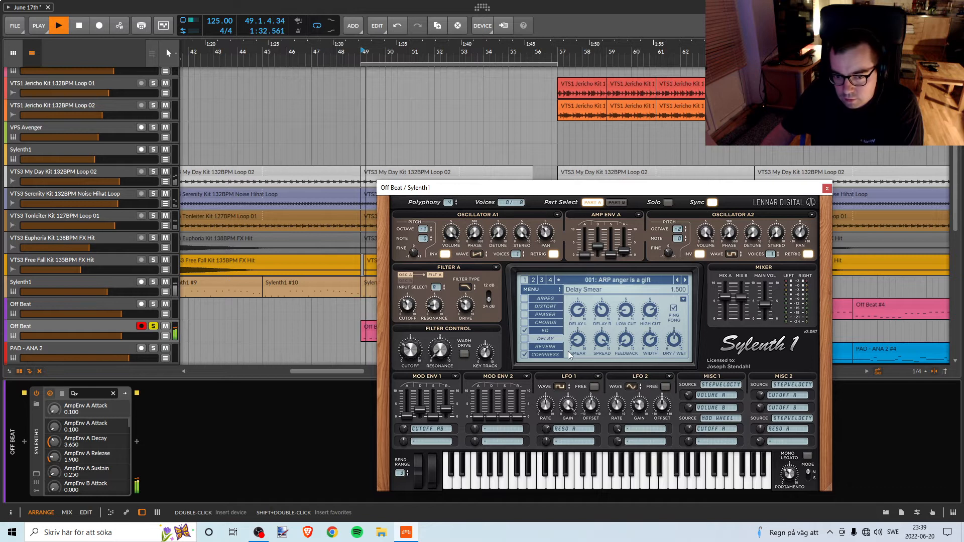
key(space)
click(529, 302)
click(539, 299)
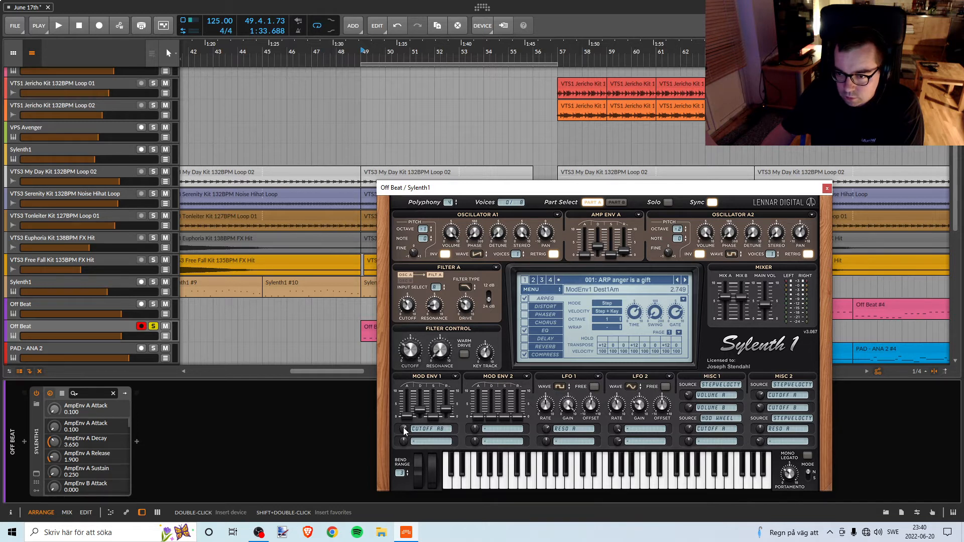
Adjust the amount of Mod Env 1's Cutoff AB modulation while playing the soloed Off Beat part from bar 49.
key(space)
drag(405, 430, 403, 438)
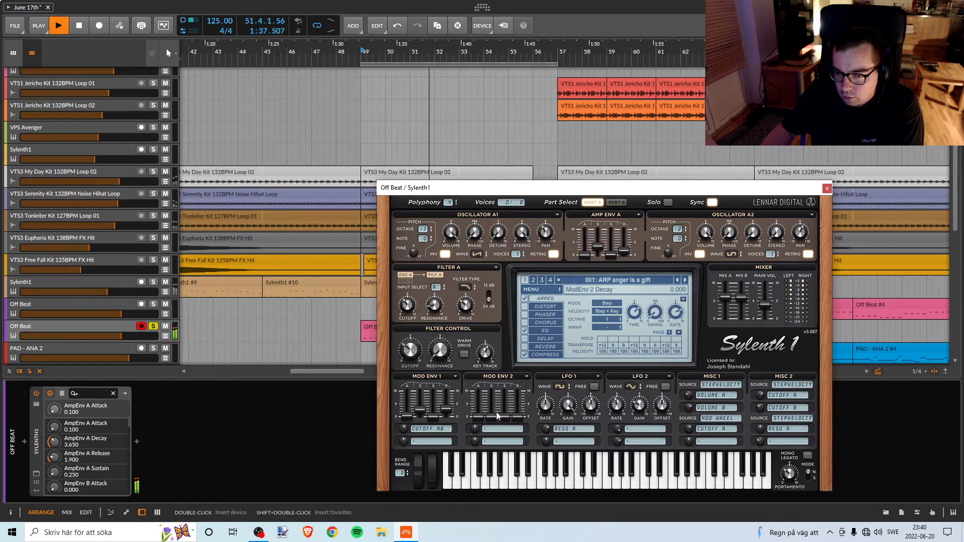
key(space)
mouse_move(453, 191)
mouse_down()
mouse_move(581, 187)
mouse_move(446, 191)
mouse_up()
key(space)
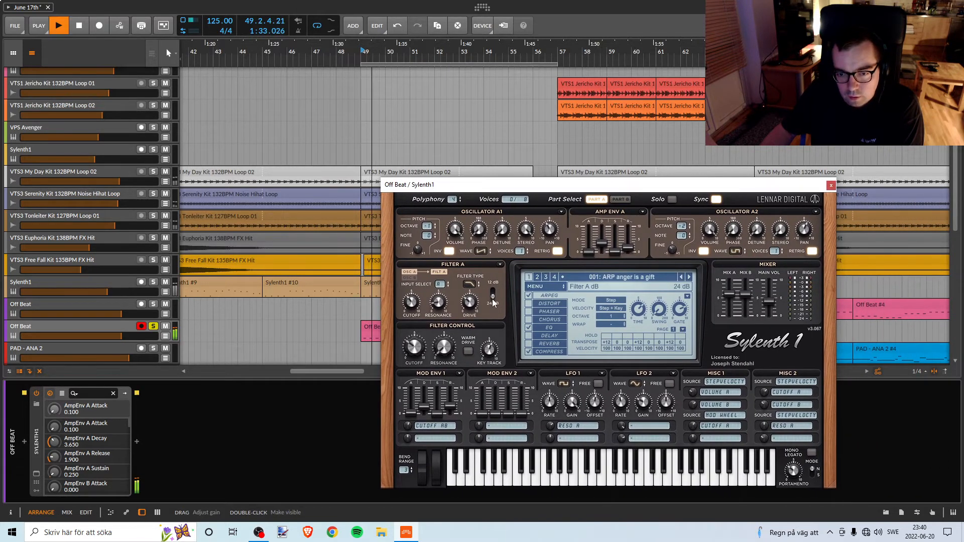
key(space)
key(space)
key(space)
Open the duplicated Off Beat track's own Sylenth1 window and move the two Sylenth1 windows apart for comparison.
double_click(83, 329)
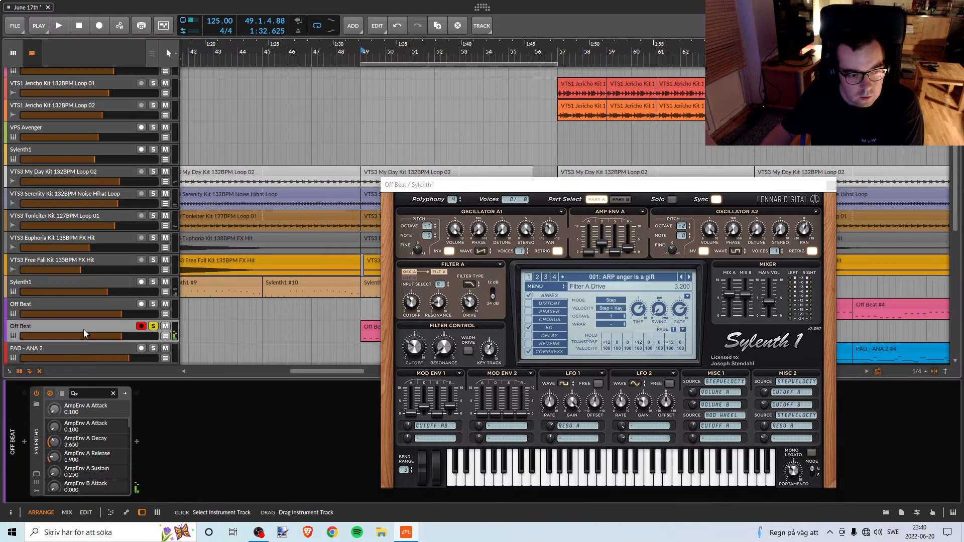
click(36, 473)
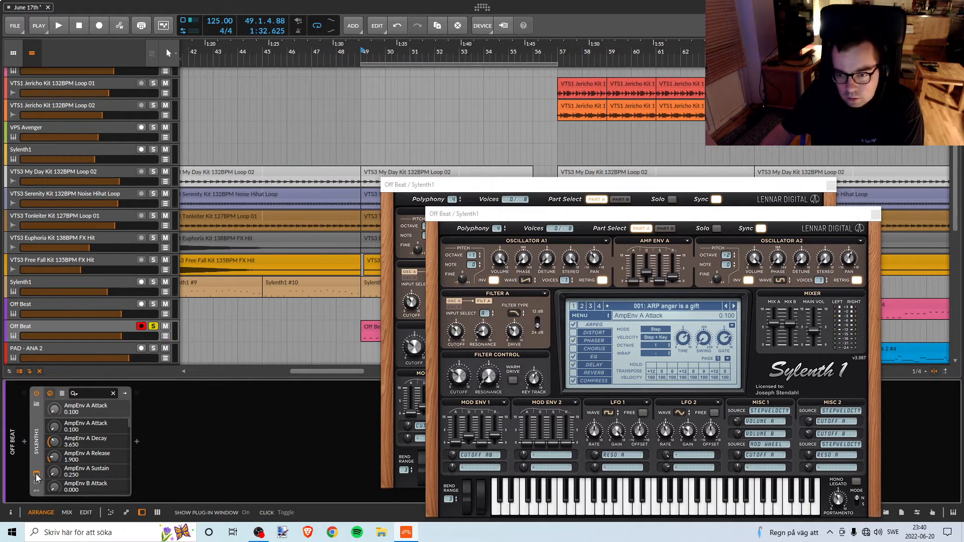
drag(513, 217, 568, 493)
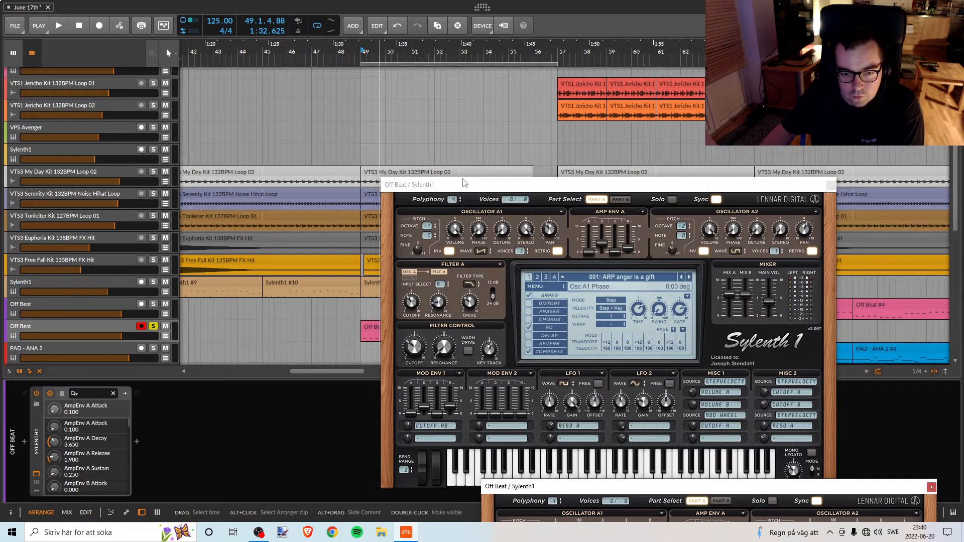
drag(465, 183, 679, 155)
Play from bar 49 with the duplicated Off Beat track unsoloed, review the first Sylenth1 window's EQ settings, and close that window.
key(space)
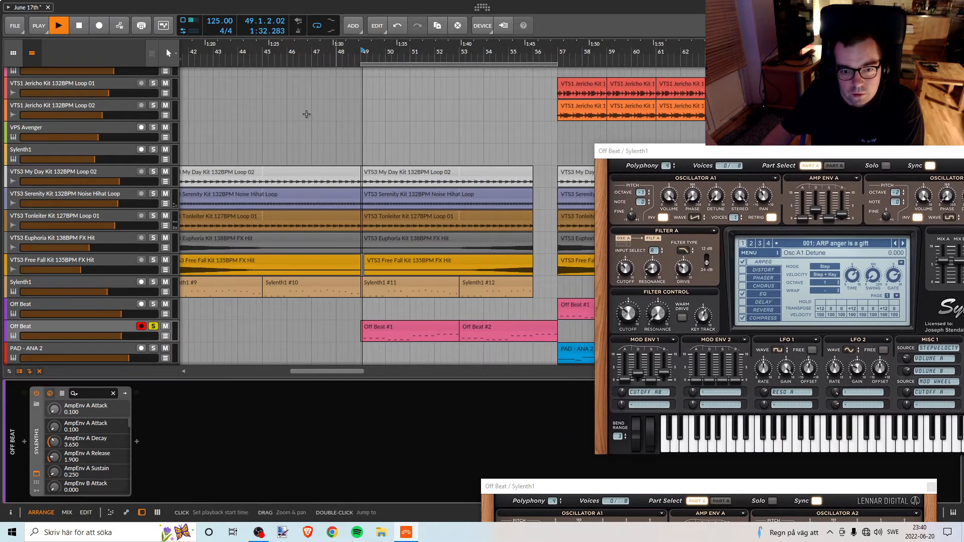
click(154, 326)
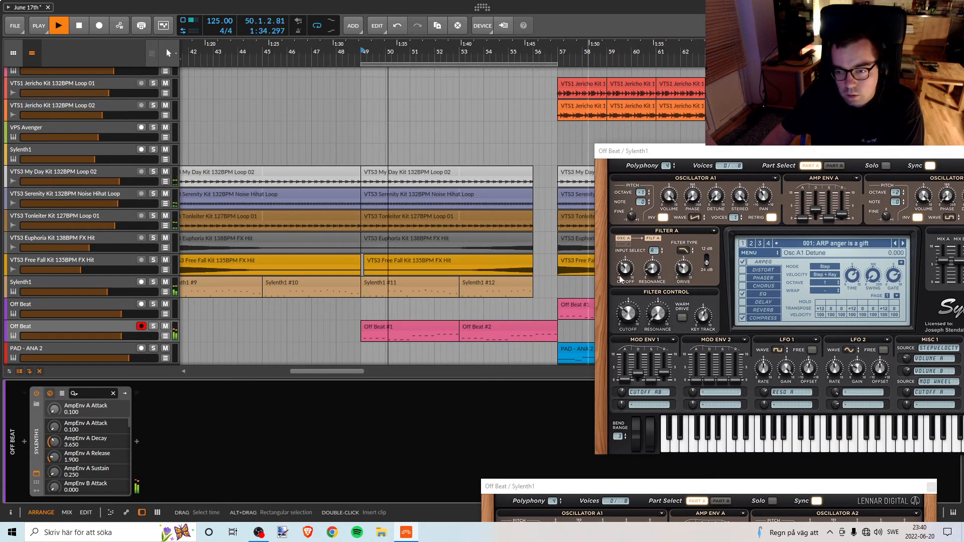
drag(703, 157, 596, 136)
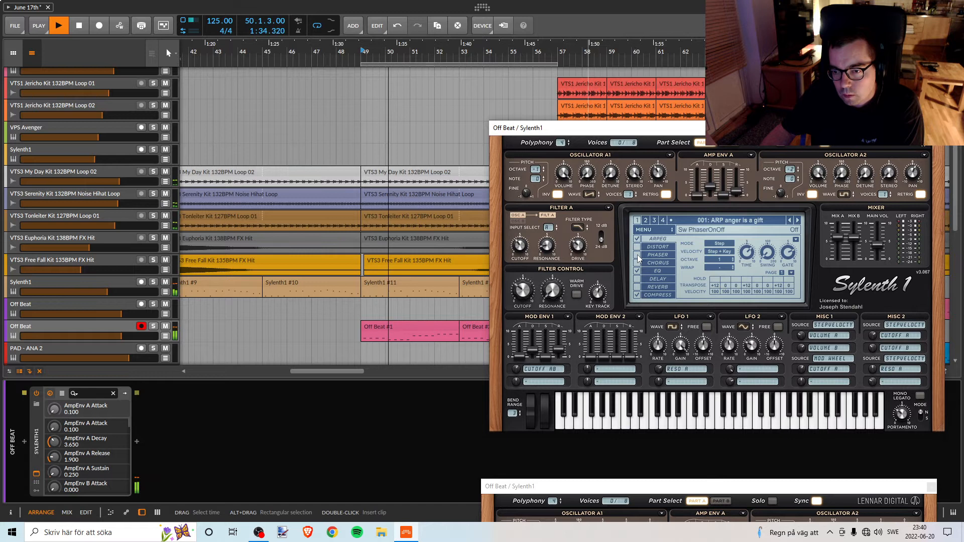
click(655, 273)
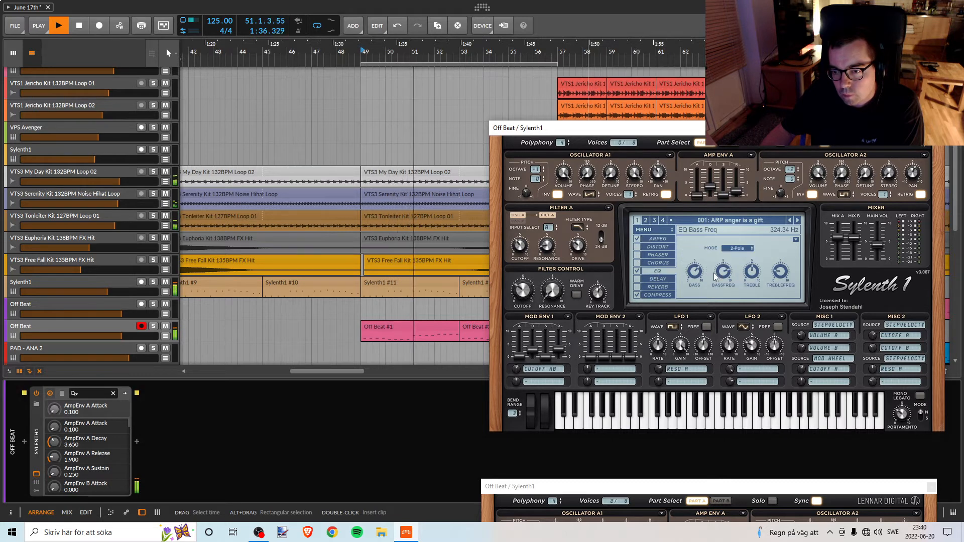
click(940, 128)
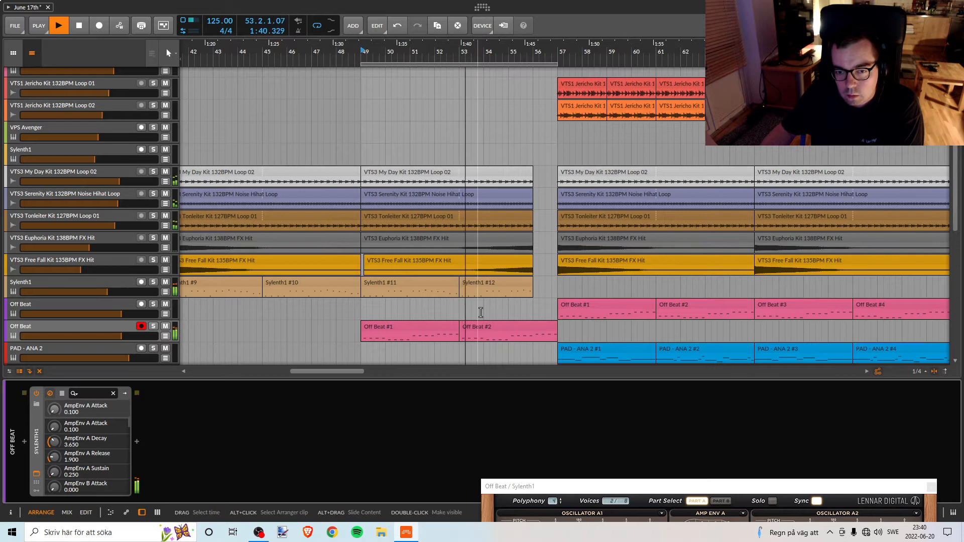
key(space)
Switch off the Phaser and Delay in the duplicated Off Beat track's Sylenth1, auditioning from bar 49 with solo on and off.
drag(571, 487, 524, 181)
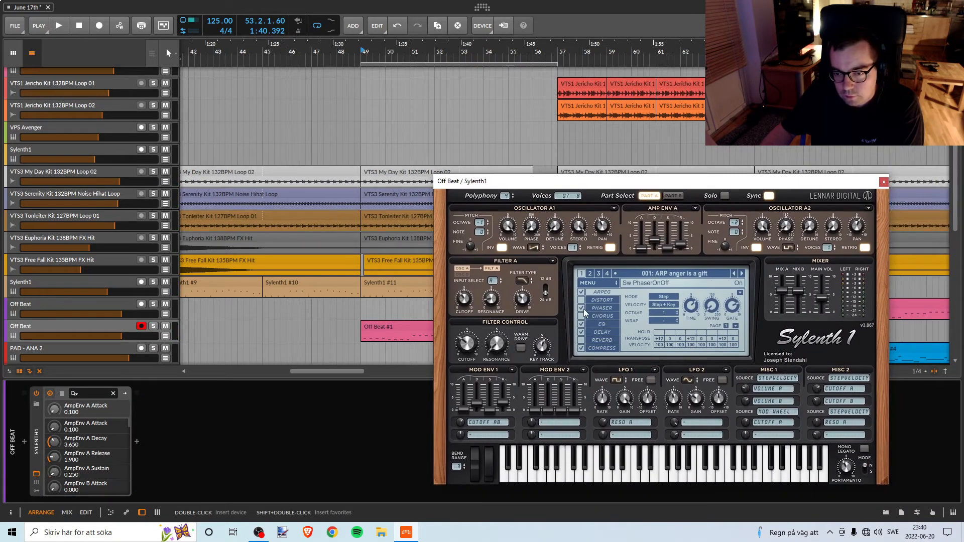
click(364, 56)
key(space)
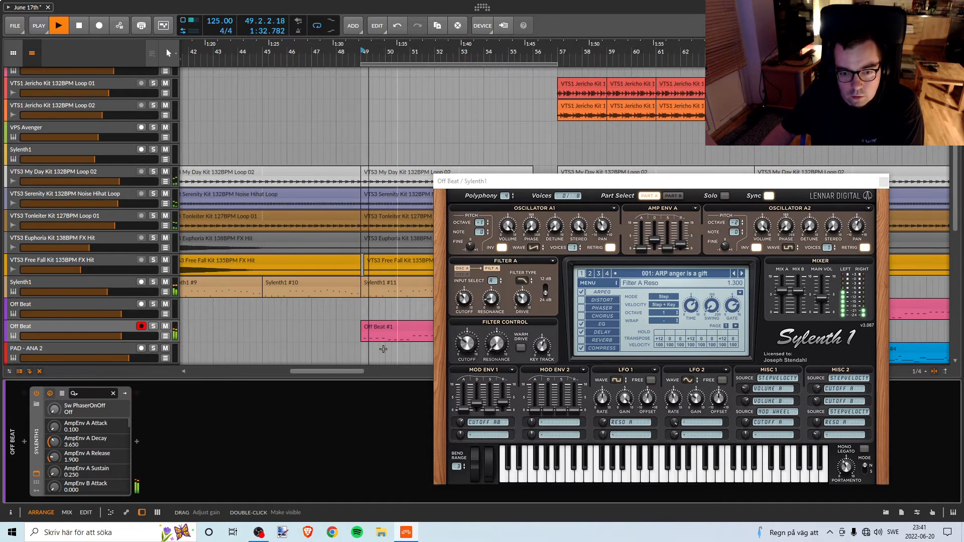
click(153, 327)
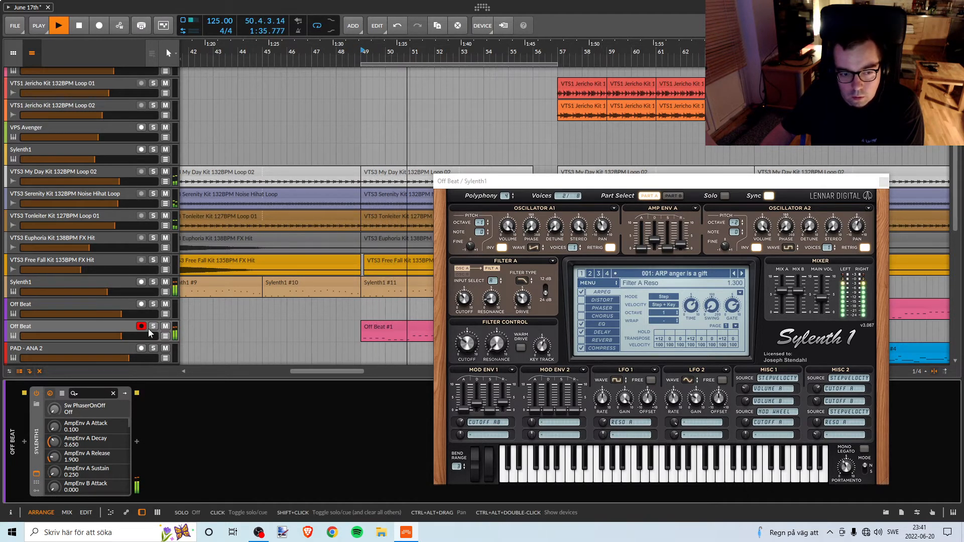
click(583, 333)
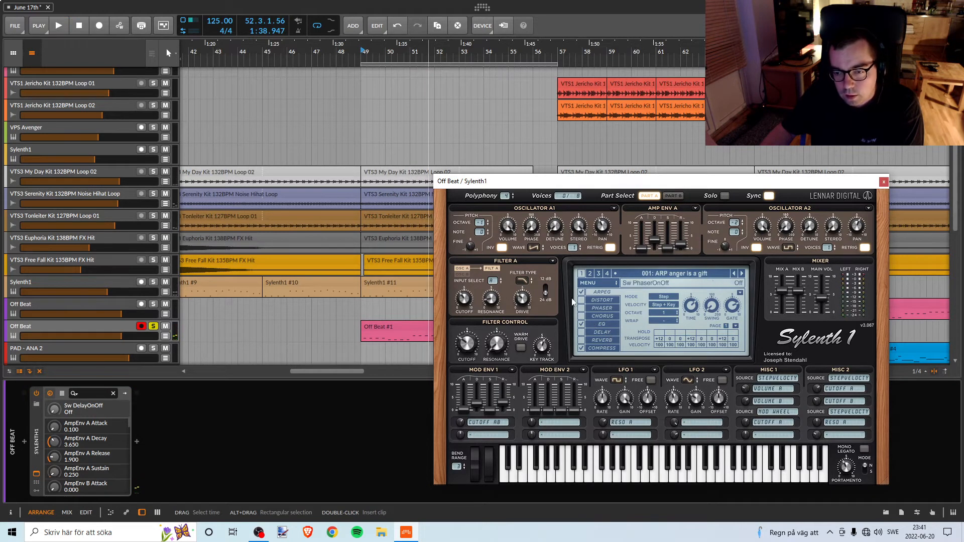
double_click(362, 51)
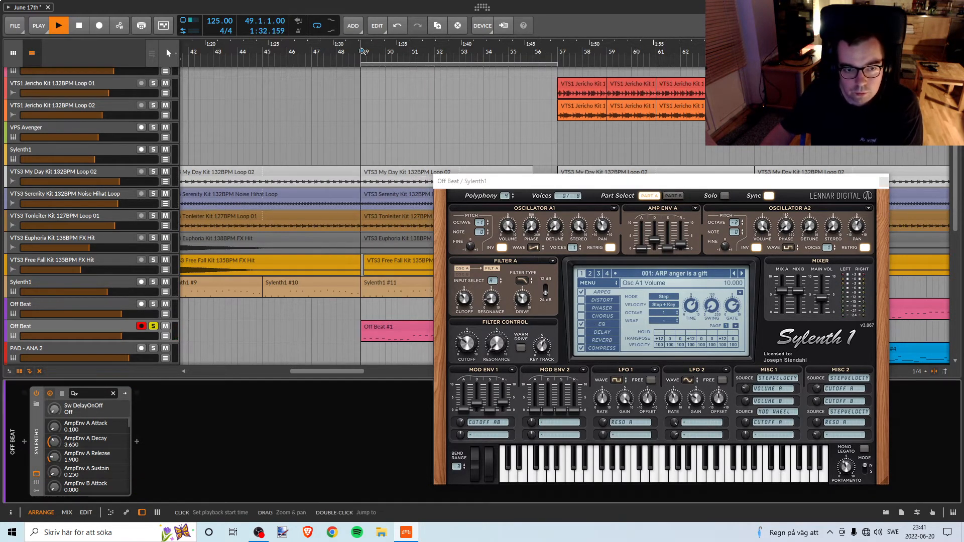
click(153, 327)
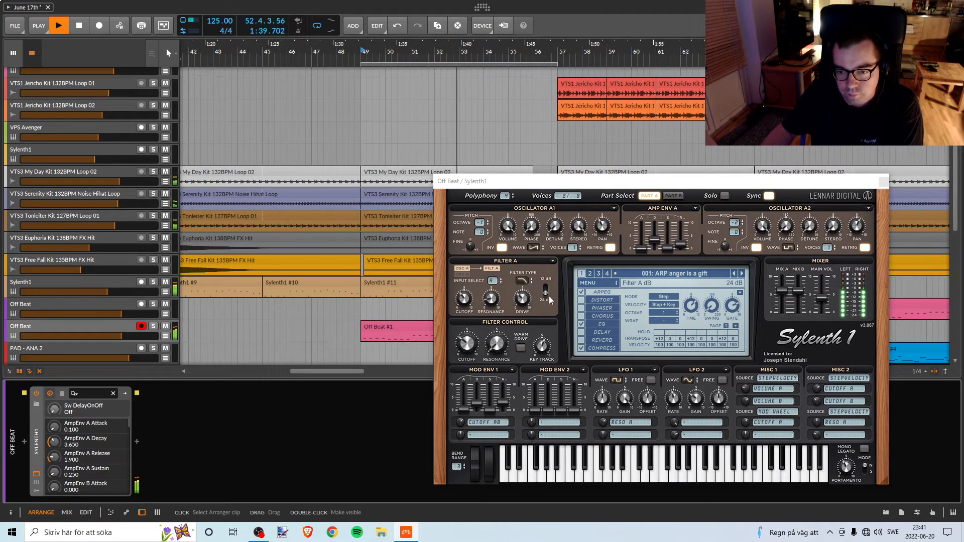
key(space)
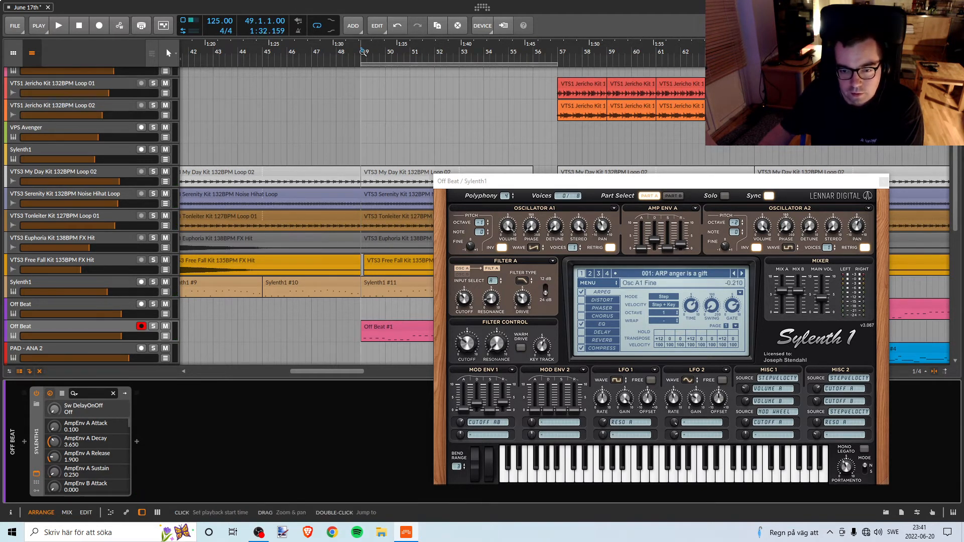
Try the 12 dB slope on Filter A from bar 49 with and without solo, and return it to 24 dB.
click(153, 326)
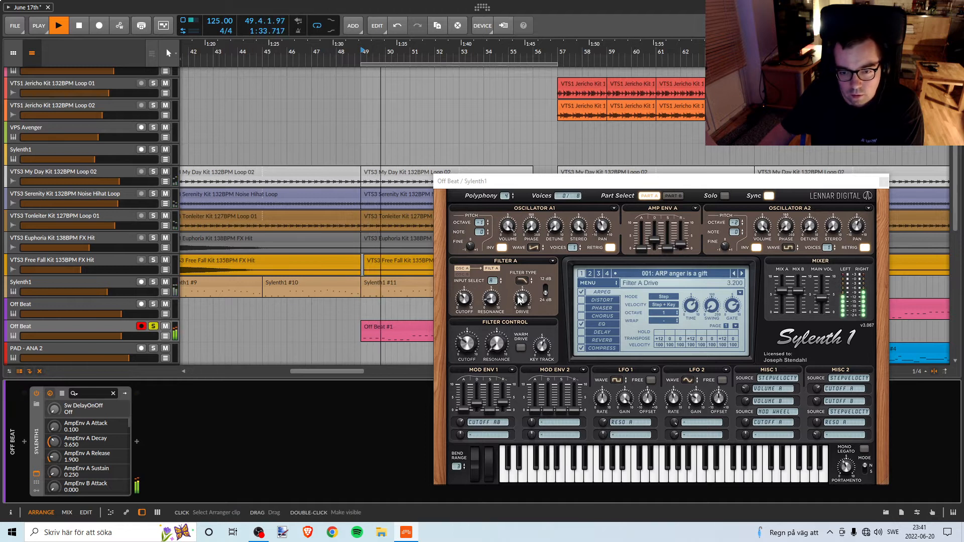
click(548, 295)
click(153, 326)
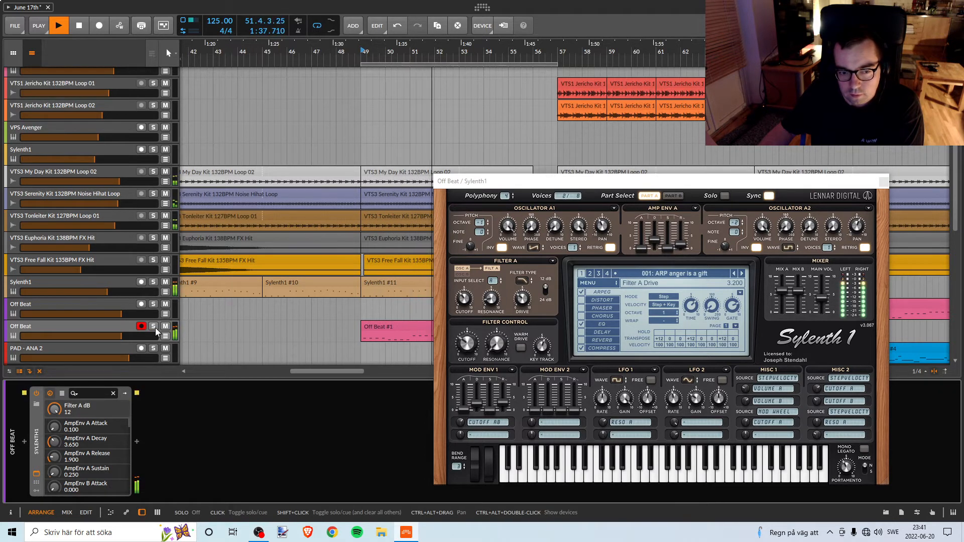
key(space)
click(546, 293)
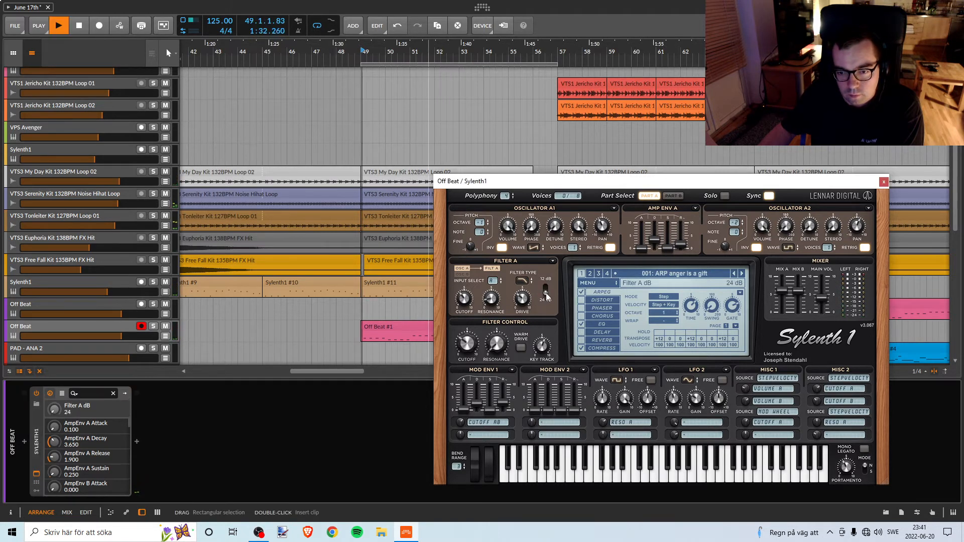
key(space)
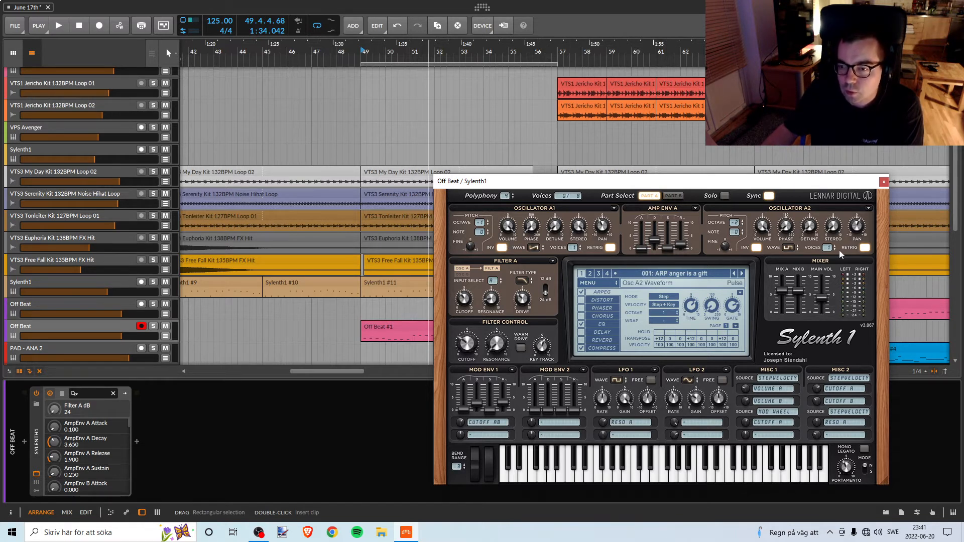
Switch off retrigger for Oscillators A2 and A1 while playing the full mix from bar 49.
click(360, 50)
key(space)
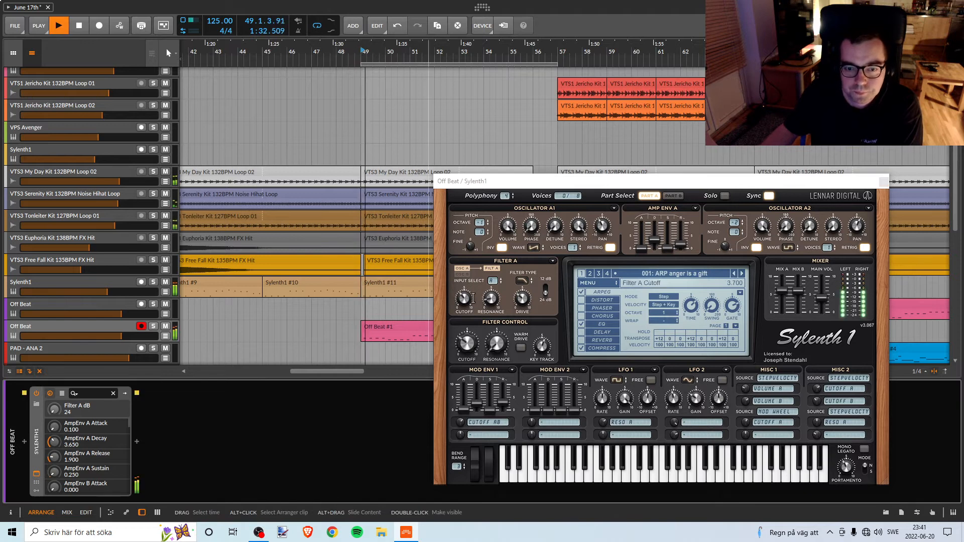
click(864, 248)
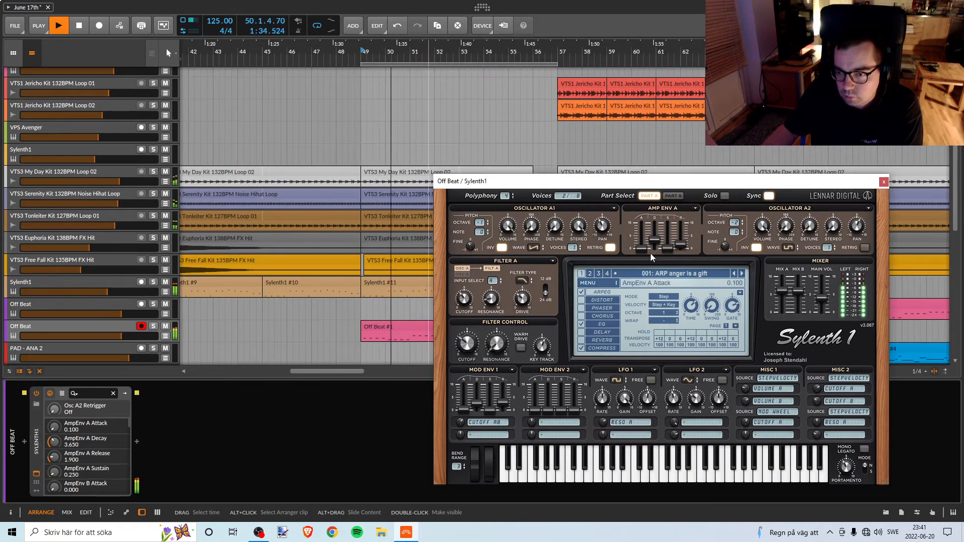
click(609, 248)
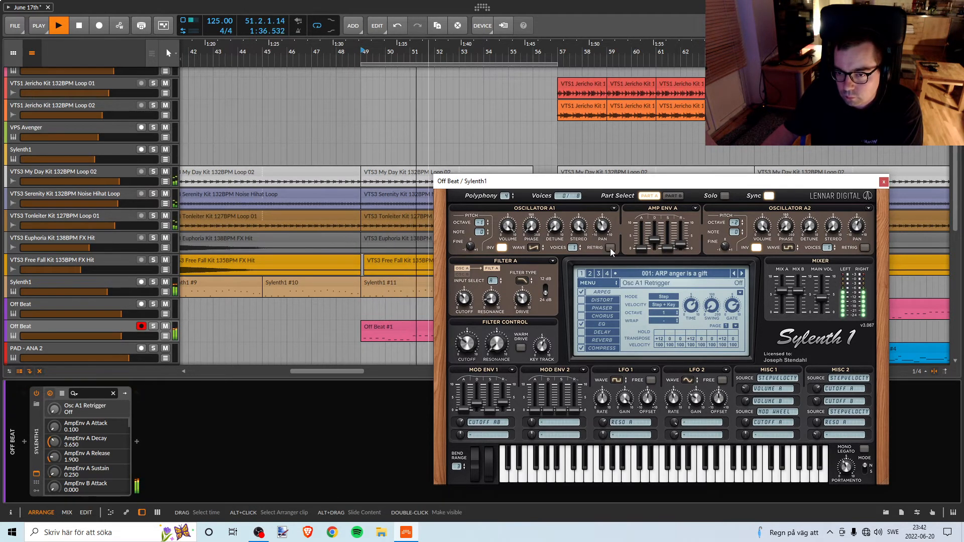
Check the duplicated Off Beat track in solo and out, and switch Oscillator A1's retrigger back on while playing from bar 49.
click(153, 326)
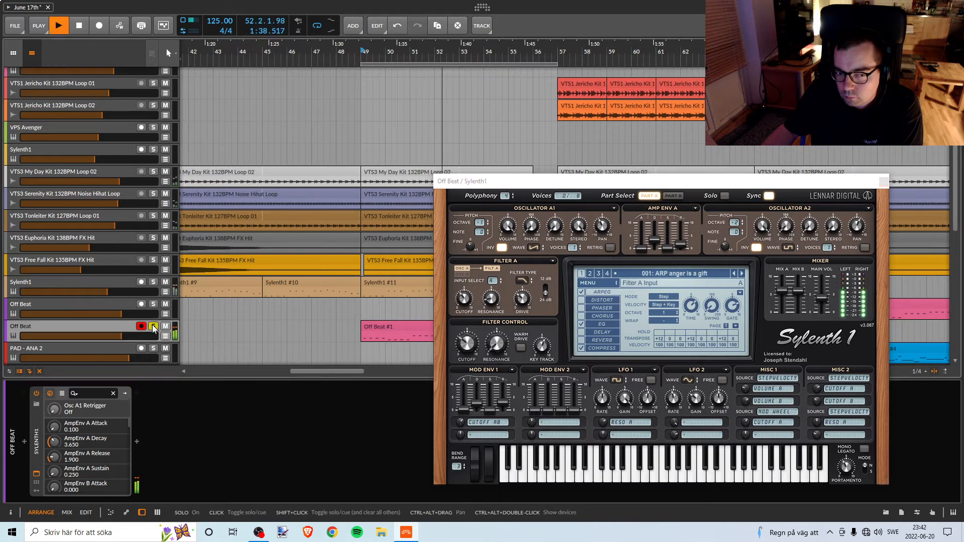
click(153, 326)
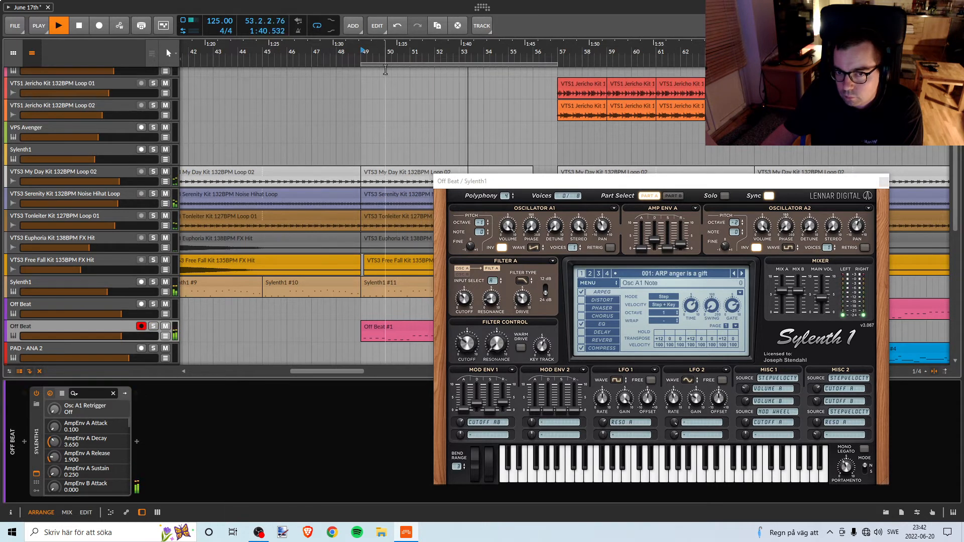
click(610, 248)
key(space)
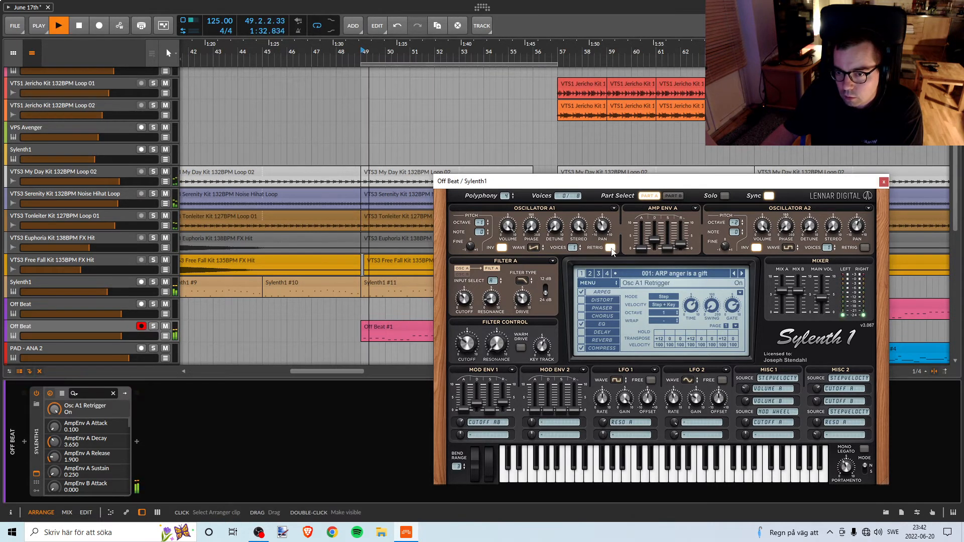
Compare retrigger on and off for Oscillators A2 and A1 during playback, leaving it on for A1 only.
click(864, 248)
click(864, 248)
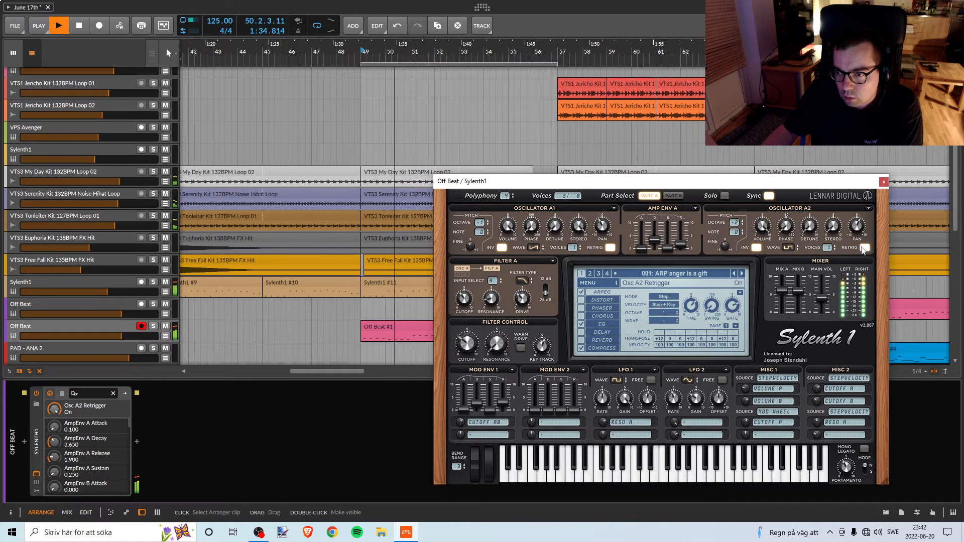
click(610, 248)
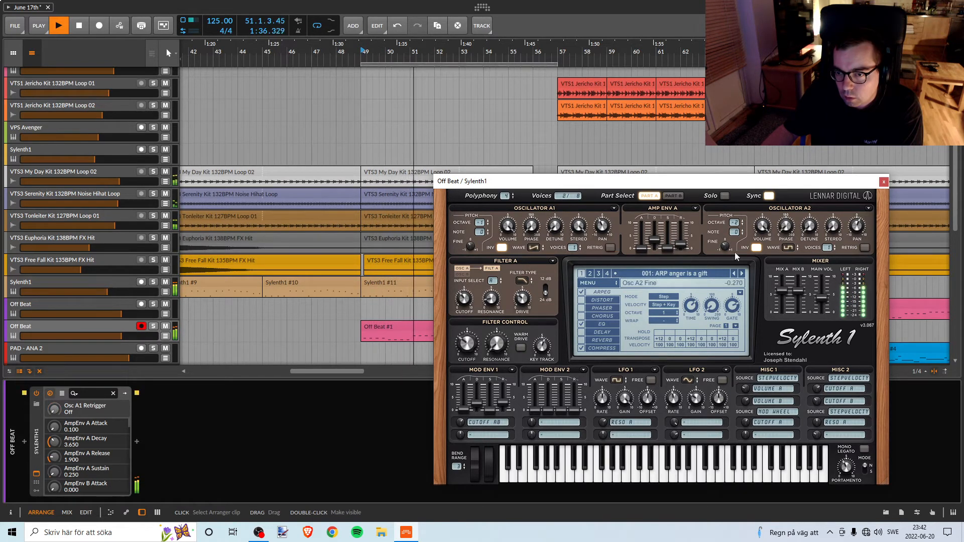
click(864, 249)
click(864, 249)
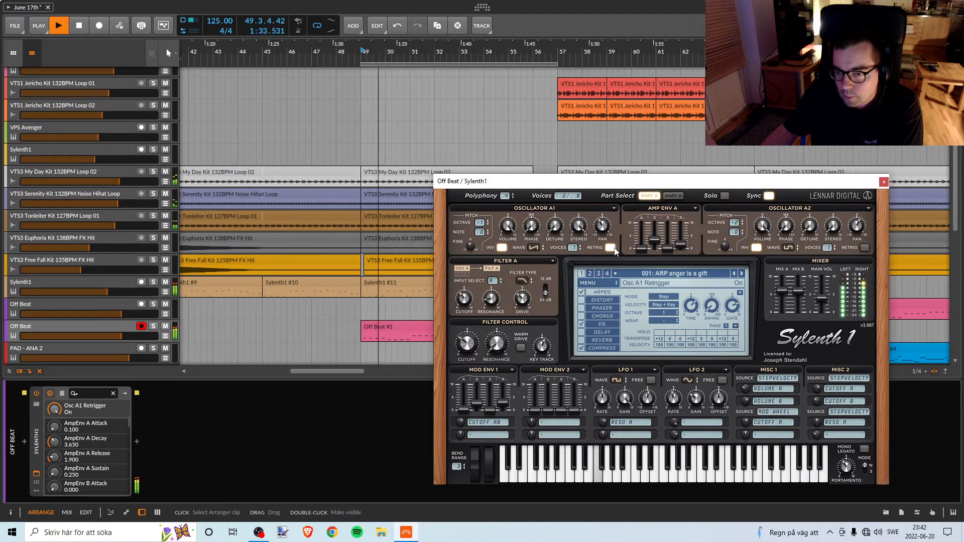
Solo the duplicated Off Beat track and show its Sylenth1 EQ settings, moving the synth window clear of the break's clips.
click(153, 326)
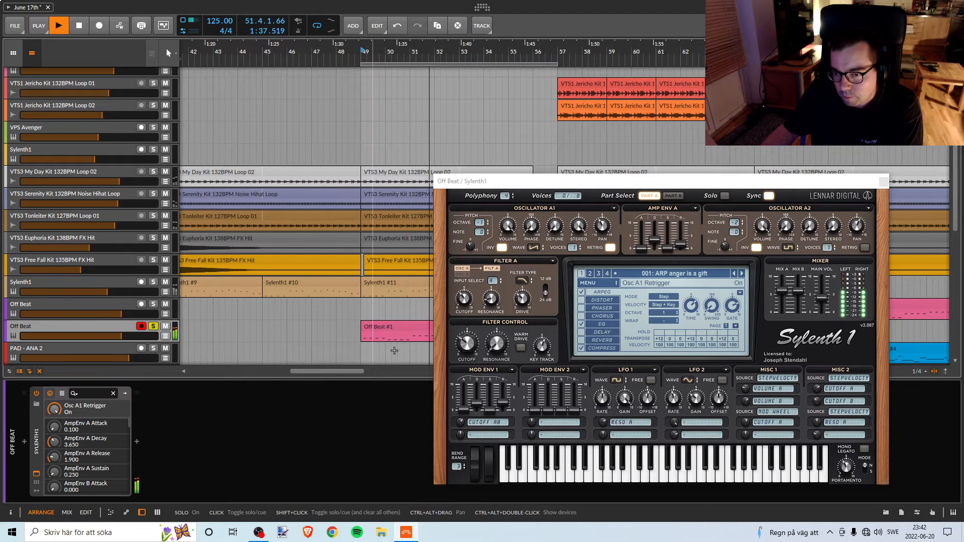
key(space)
click(602, 324)
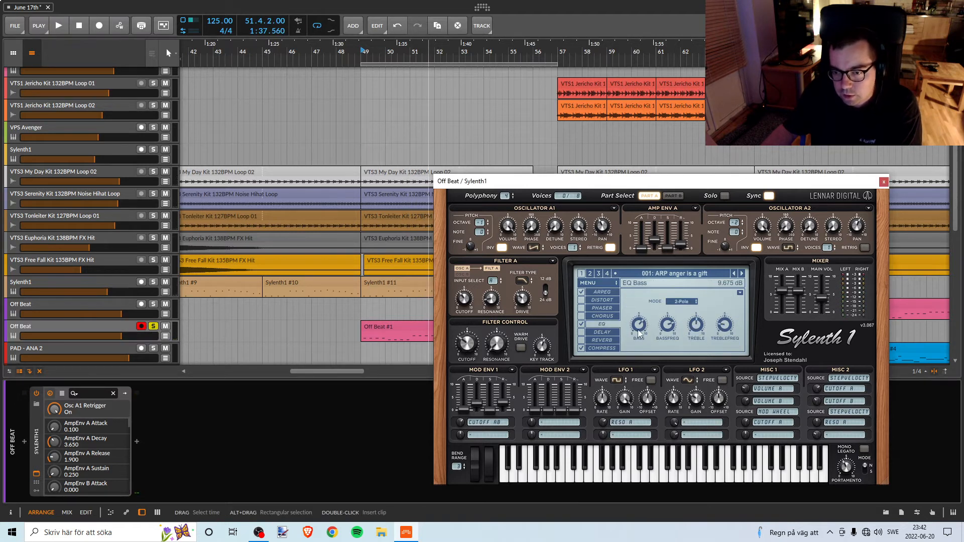
drag(506, 182, 576, 215)
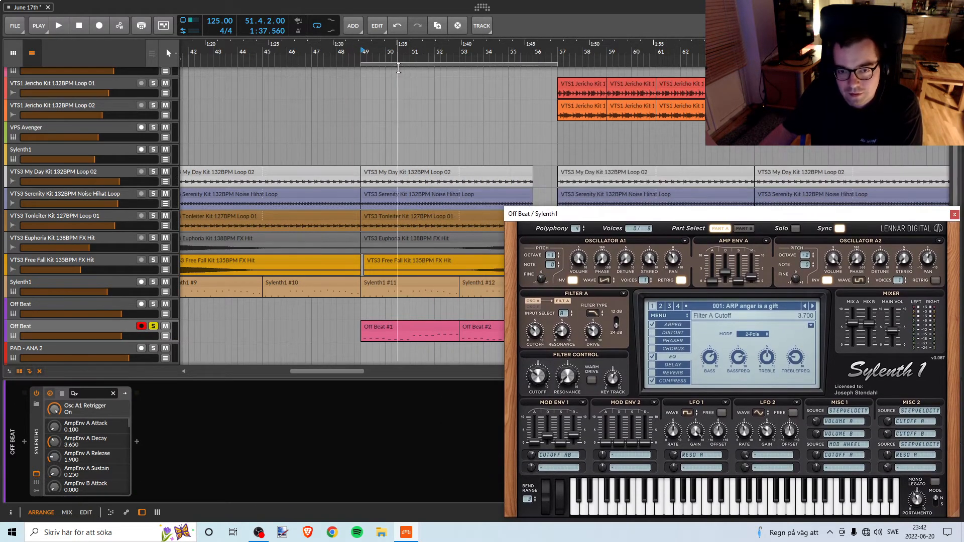
Play the soloed part from bar 49 and lower the Sylenth1 EQ bass to about 7.575 dB.
click(360, 52)
key(space)
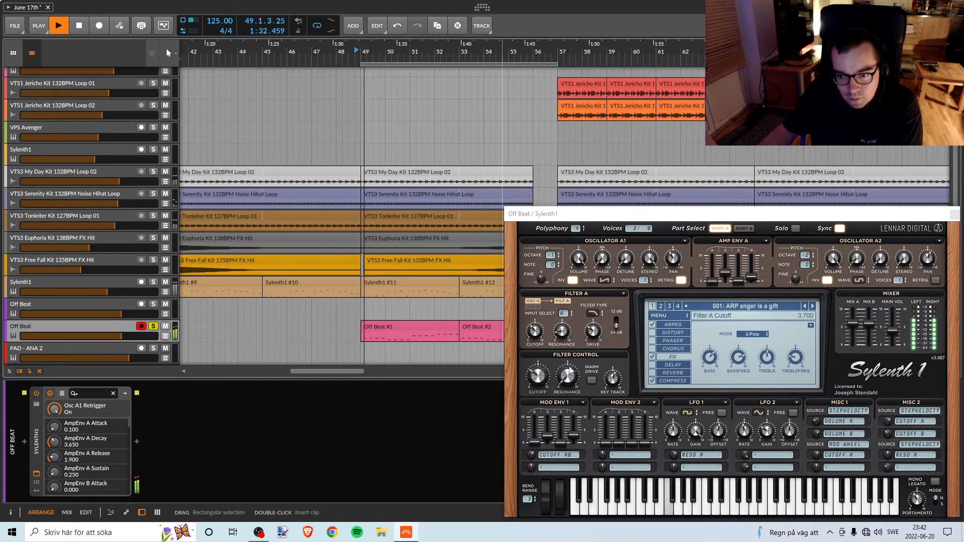
drag(721, 364, 715, 379)
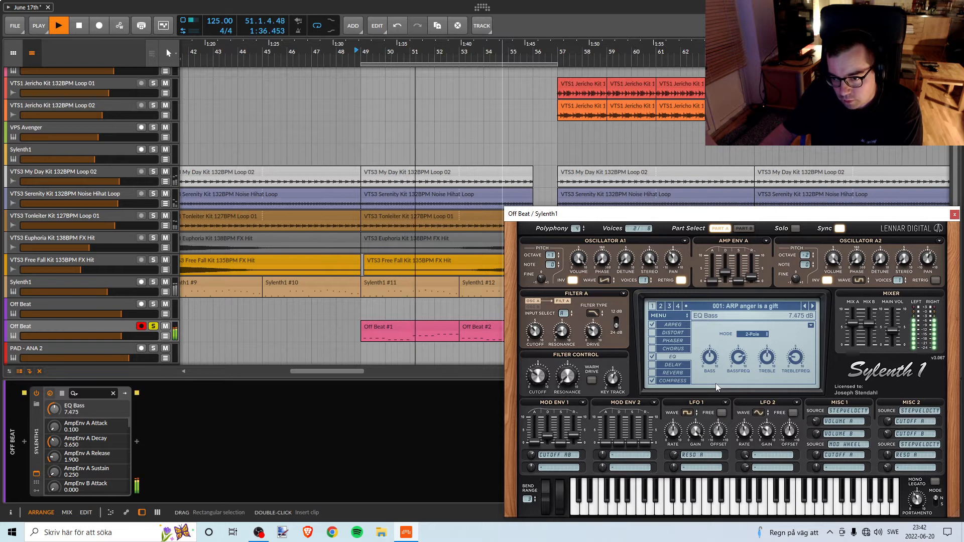
drag(715, 384, 716, 383)
key(space)
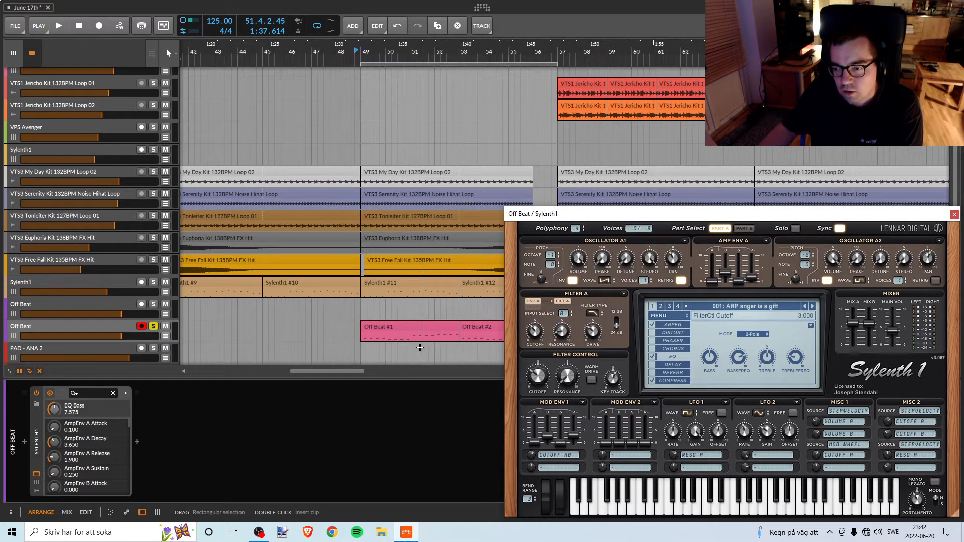
Unsolo the duplicated Off Beat track and audition it in the full mix, restarting from bar 49.
click(153, 327)
key(space)
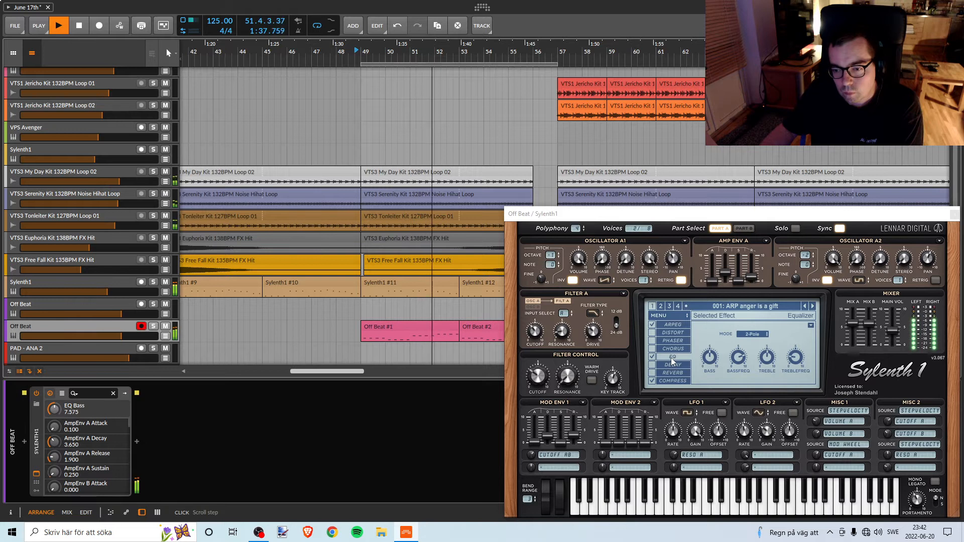
mouse_move(713, 365)
key(space)
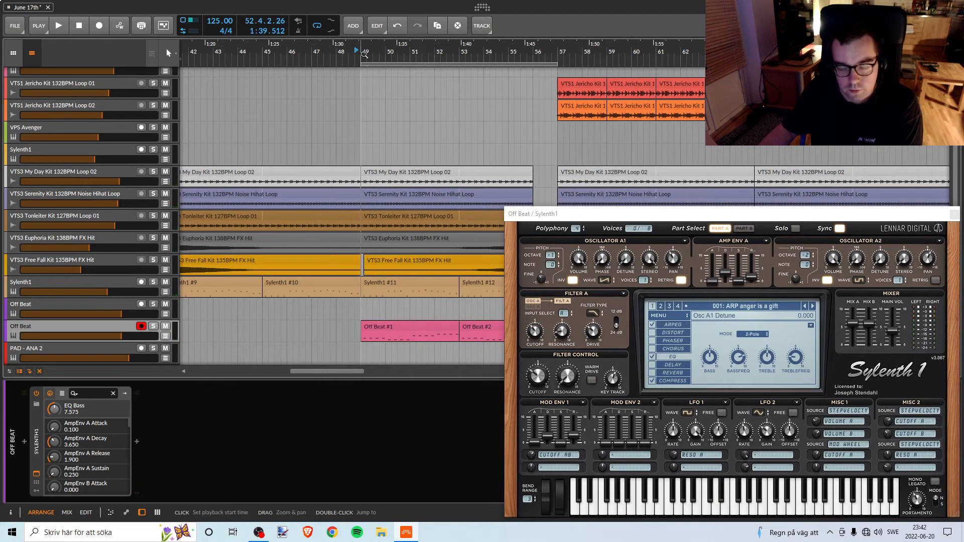
key(space)
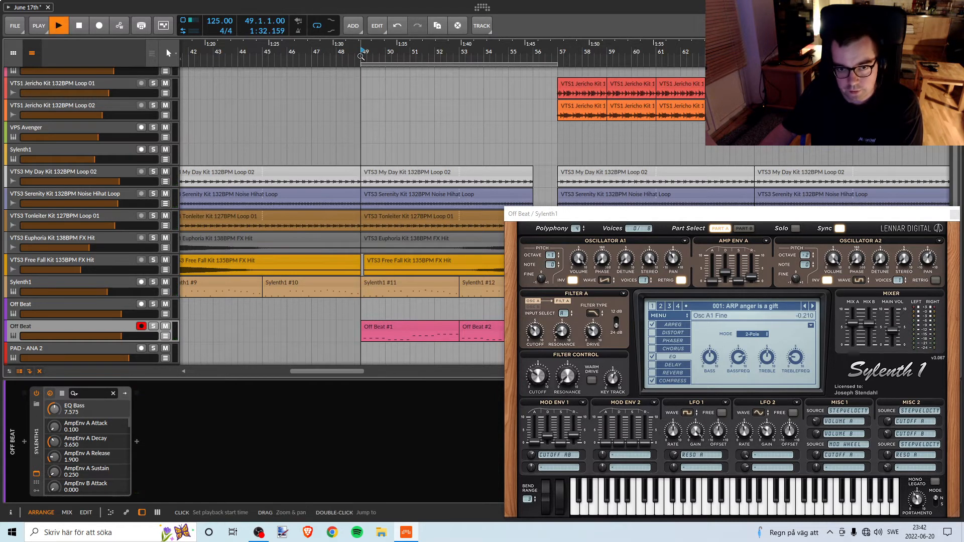
Reduce the Sylenth1 EQ bass to 5.425 dB while playing the full mix from bar 49.
mouse_move(709, 358)
mouse_down()
mouse_move(704, 387)
mouse_move(710, 363)
mouse_up()
key(space)
key(space)
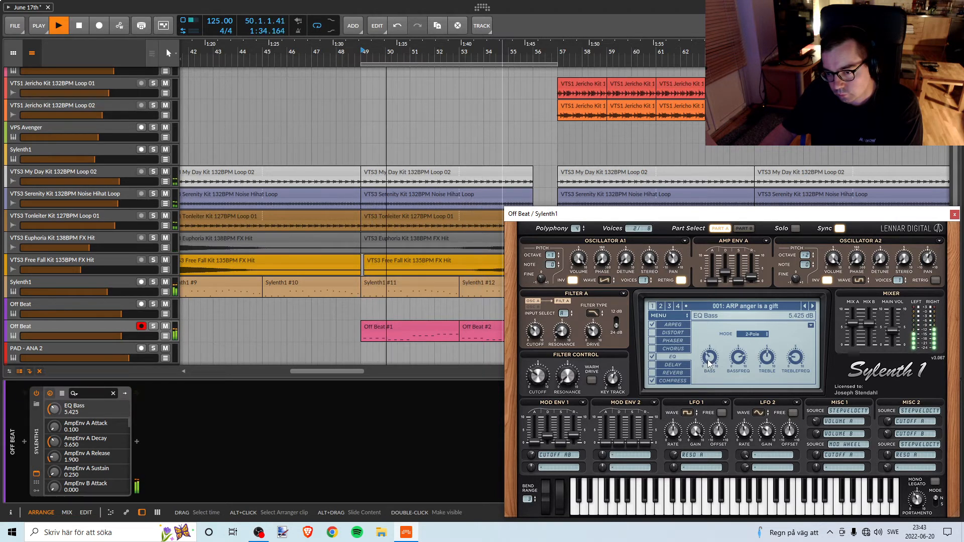
Try the sound with Sylenth1's compressor switched off, playing the full mix from bar 49.
key(space)
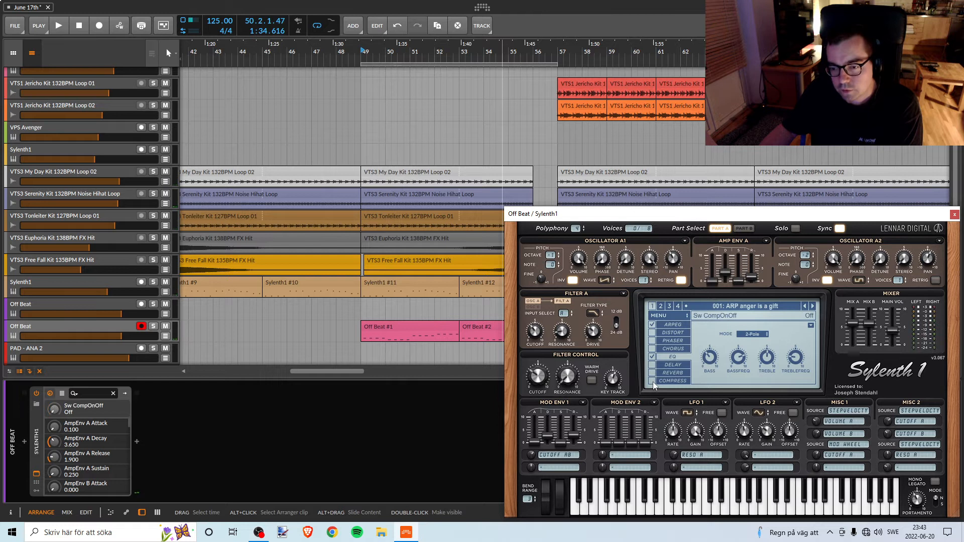
click(363, 55)
key(space)
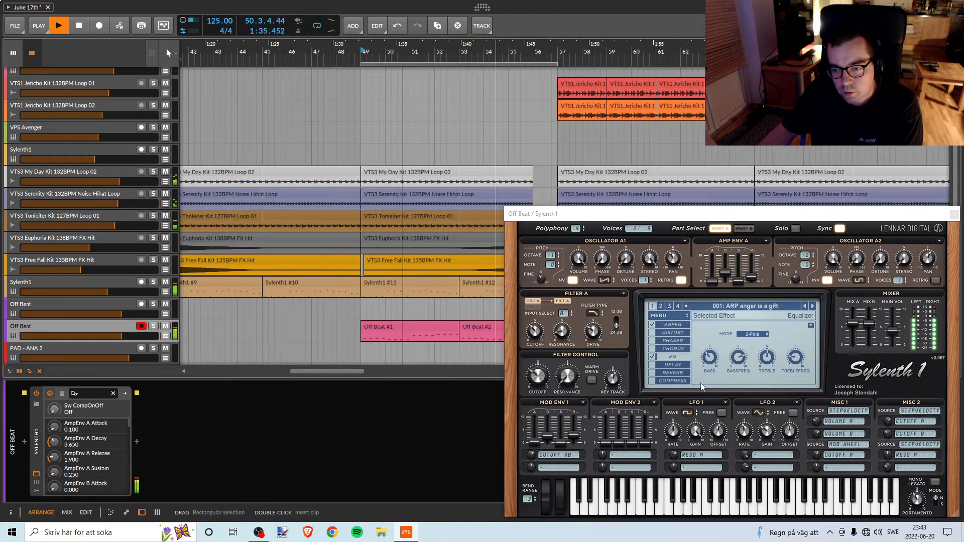
key(space)
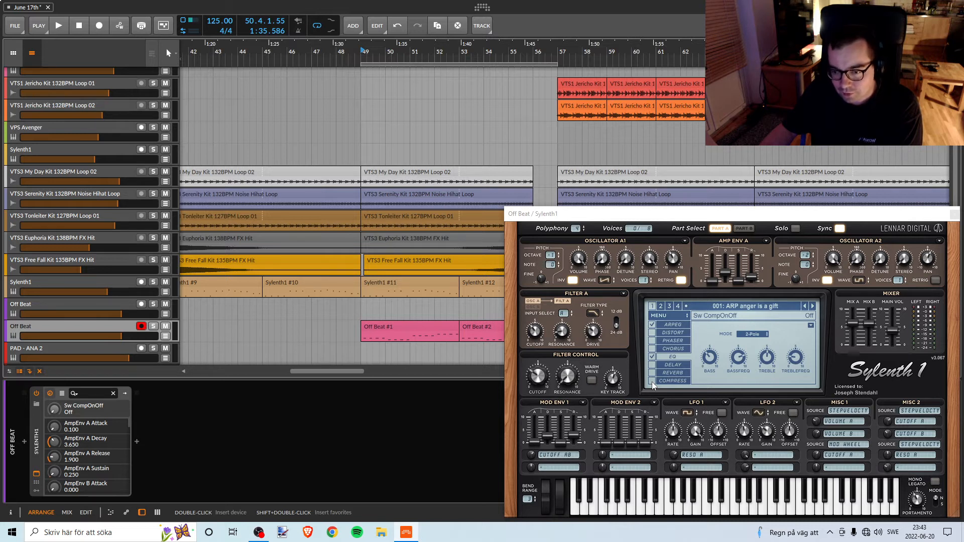
Turn Sylenth1's compressor back on and set its ratio to about 1.2:1 and its threshold to 0 dB, auditioning from bar 49.
click(652, 382)
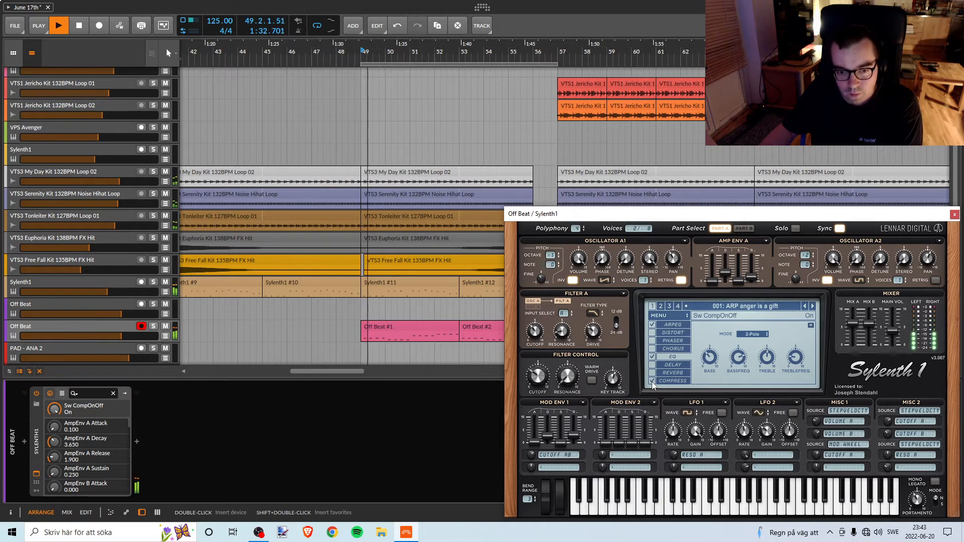
click(665, 381)
key(space)
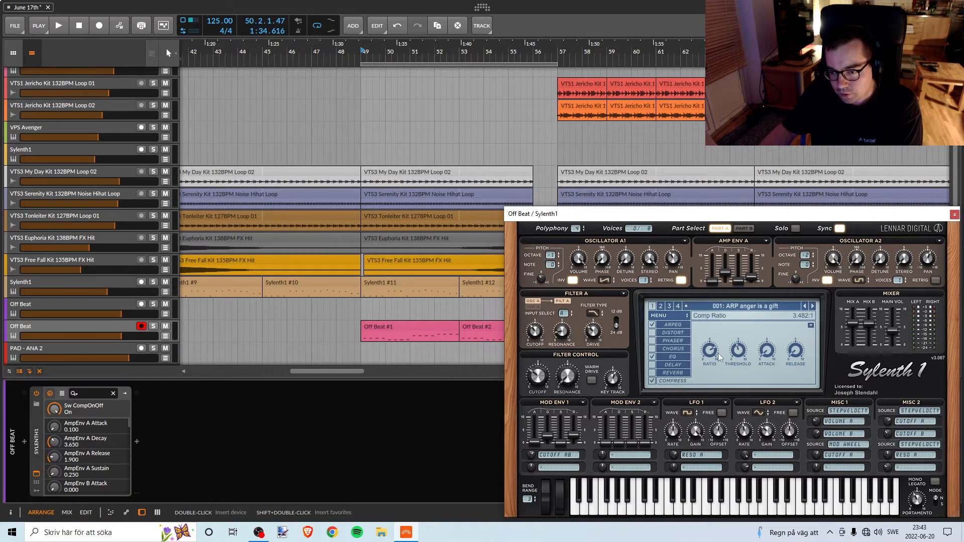
drag(711, 356, 706, 369)
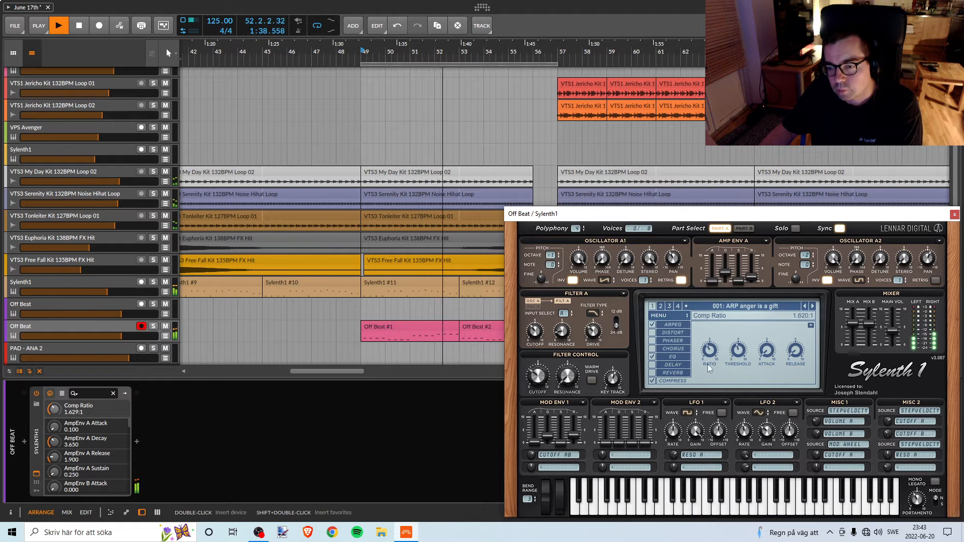
drag(707, 364, 698, 387)
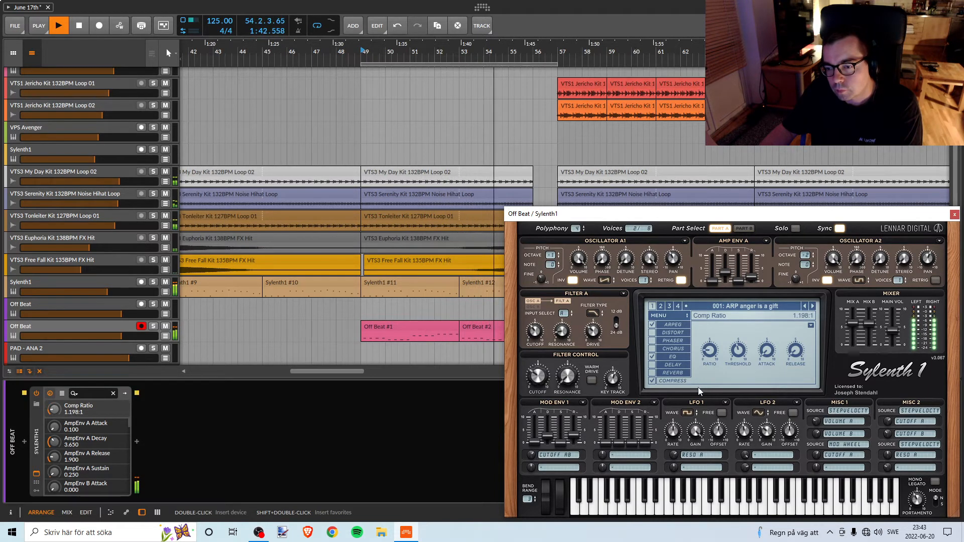
key(space)
mouse_move(742, 354)
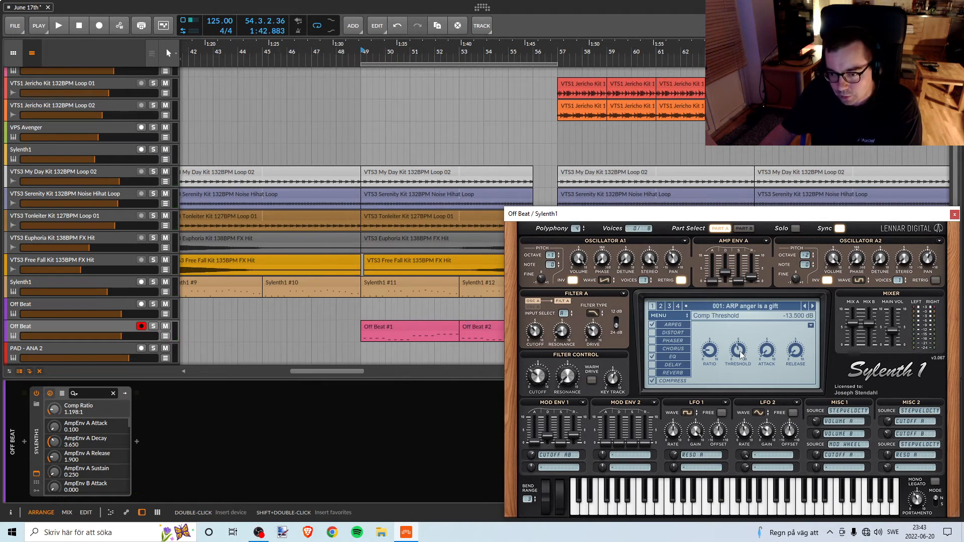
drag(738, 359, 724, 405)
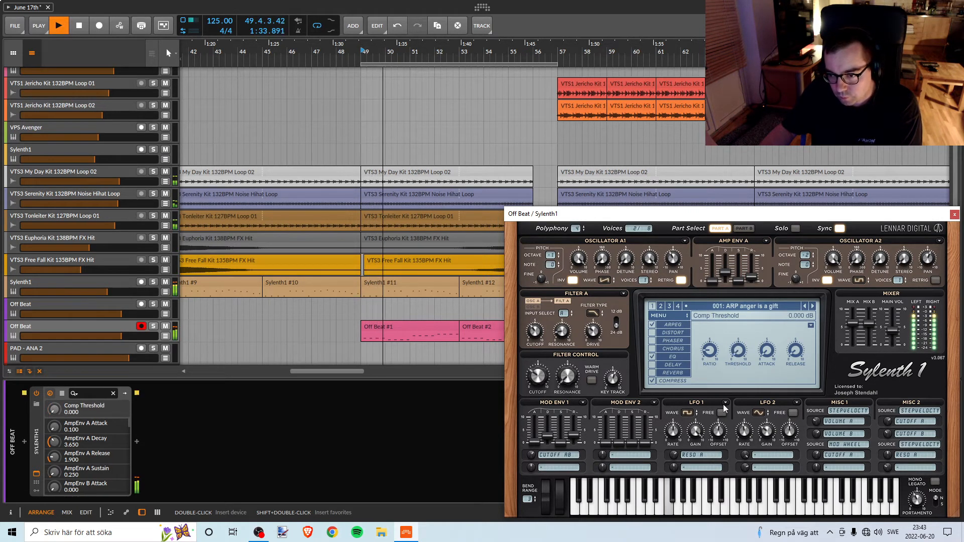
Switch off Sylenth1's compressor and close the synth window.
click(671, 357)
click(954, 215)
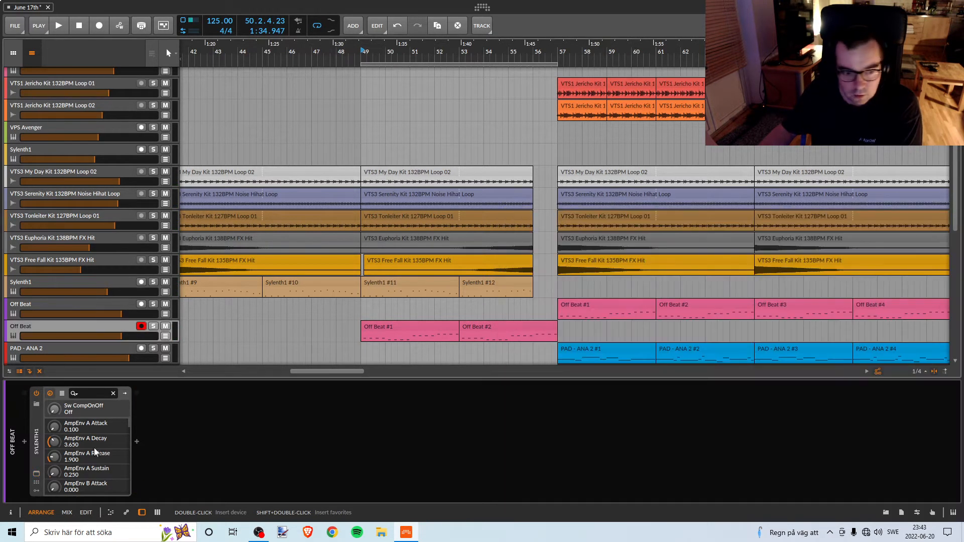
Insert a Compressor device after Sylenth1 on the duplicated Off Beat track.
click(136, 442)
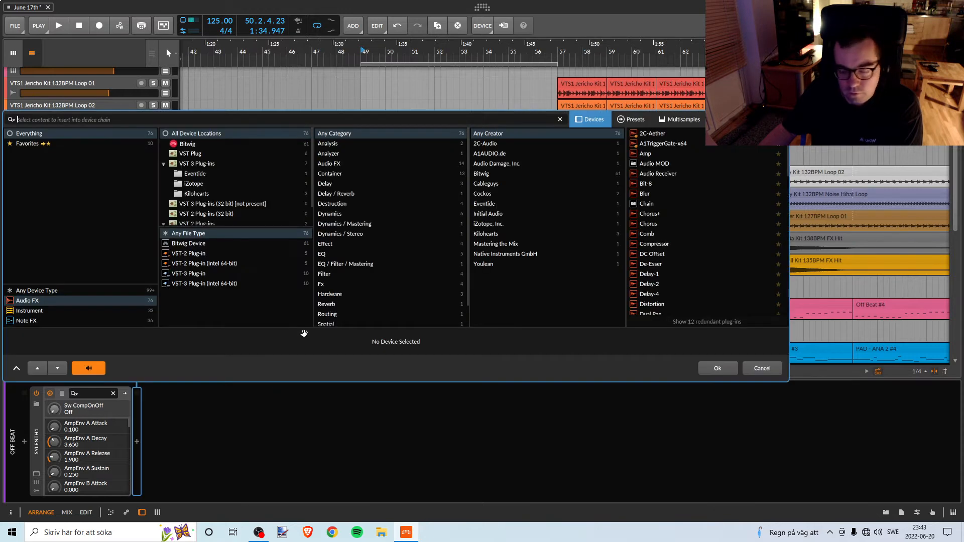
text(c)
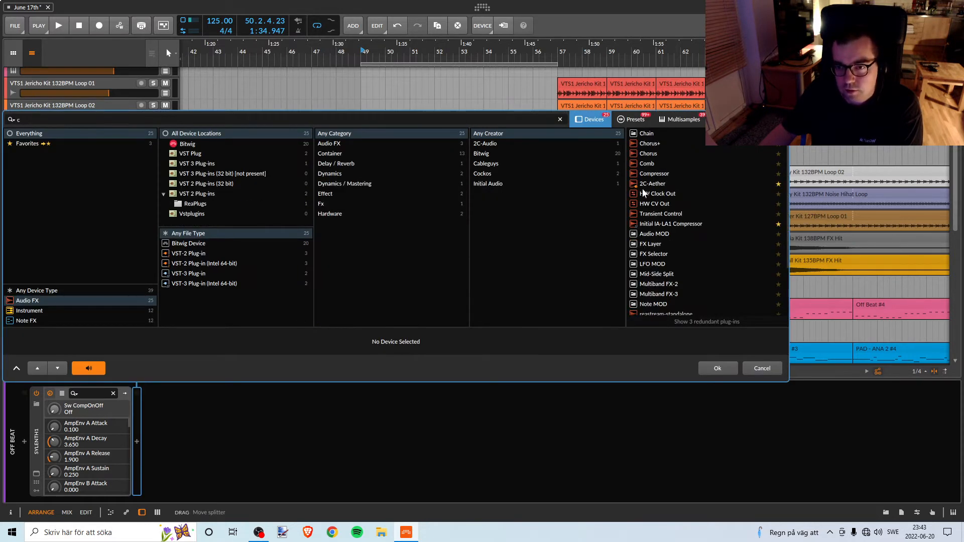
click(656, 173)
click(717, 366)
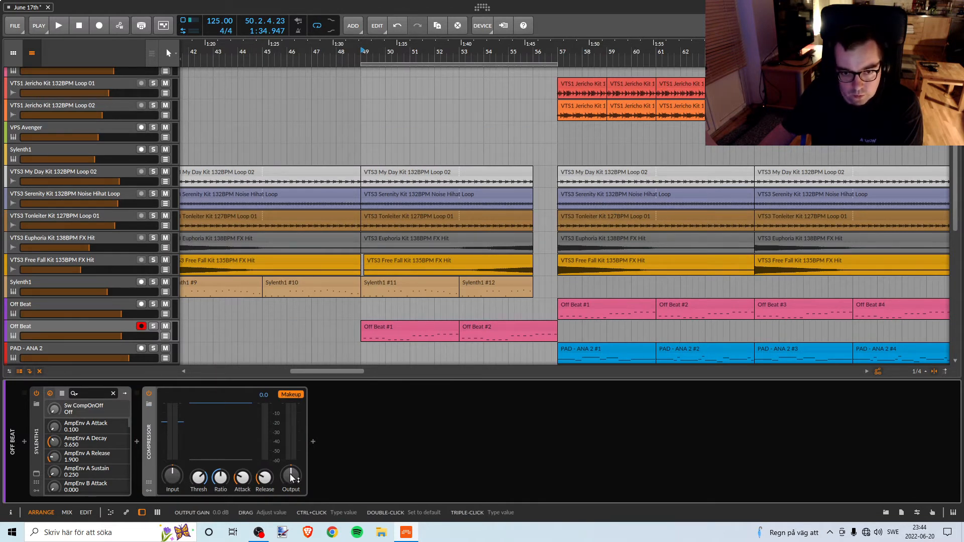
Audition the Compressor device in the full mix from bar 49 while adjusting its input and output gain.
key(space)
click(172, 475)
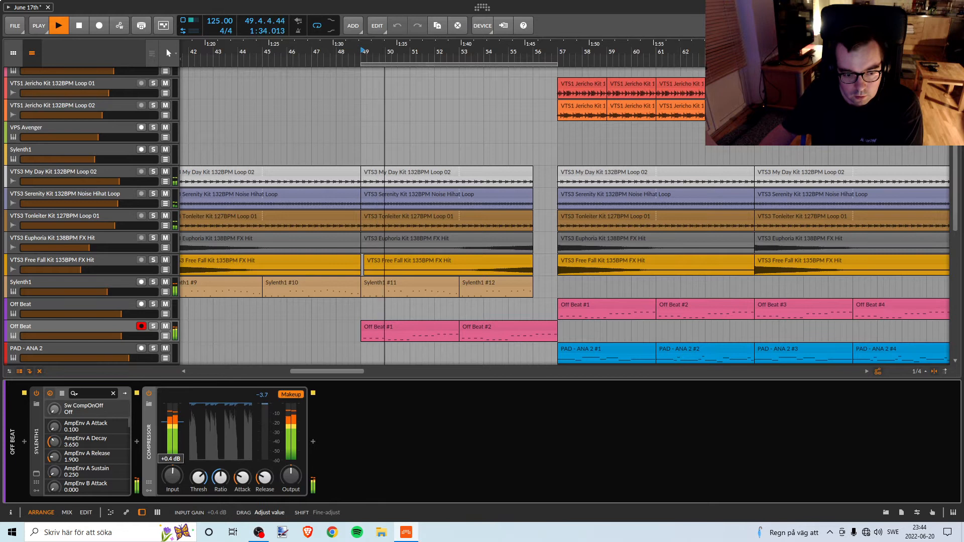
key(space)
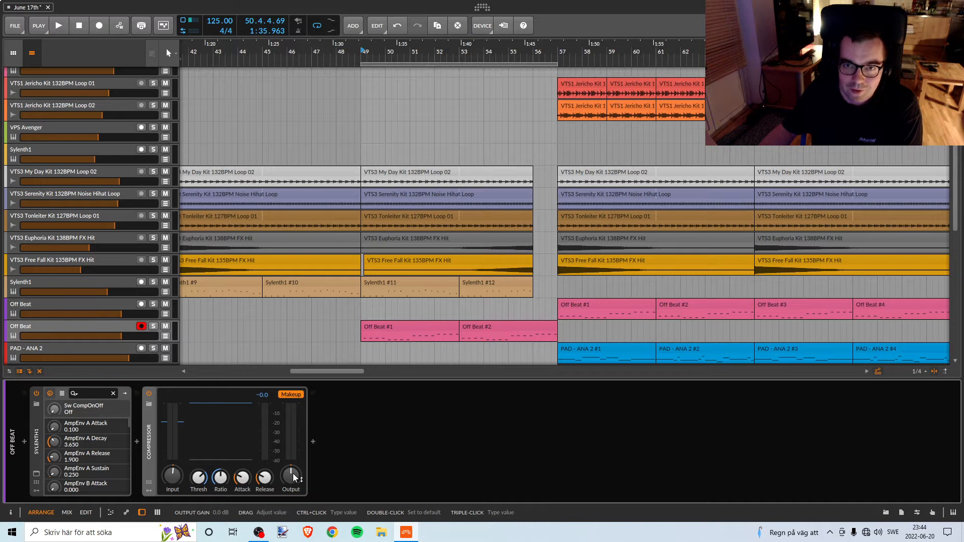
key(space)
drag(293, 473, 293, 473)
key(space)
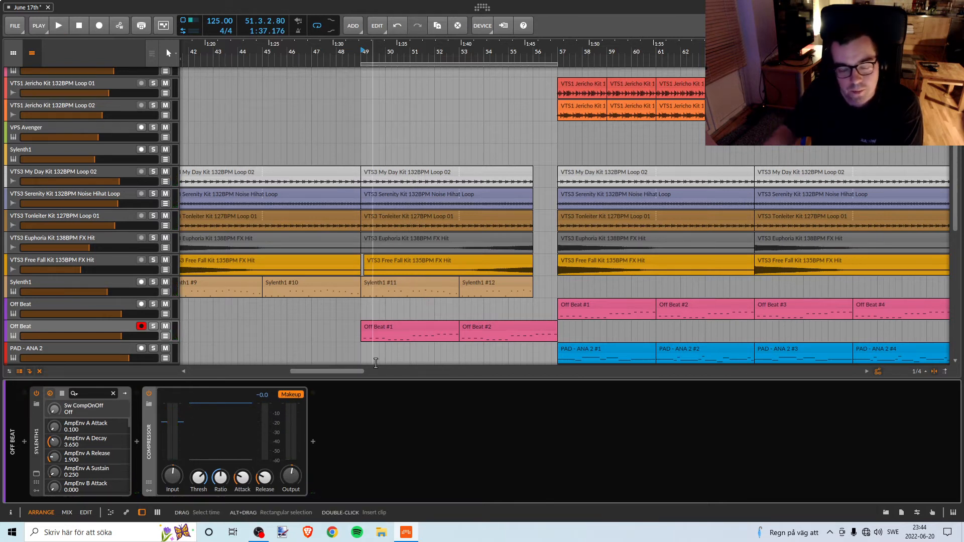
key(space)
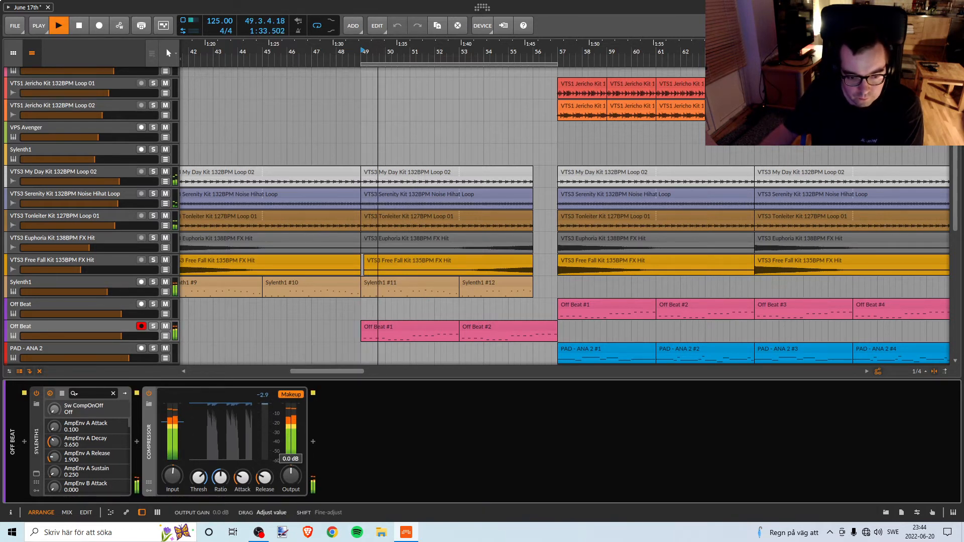
key(space)
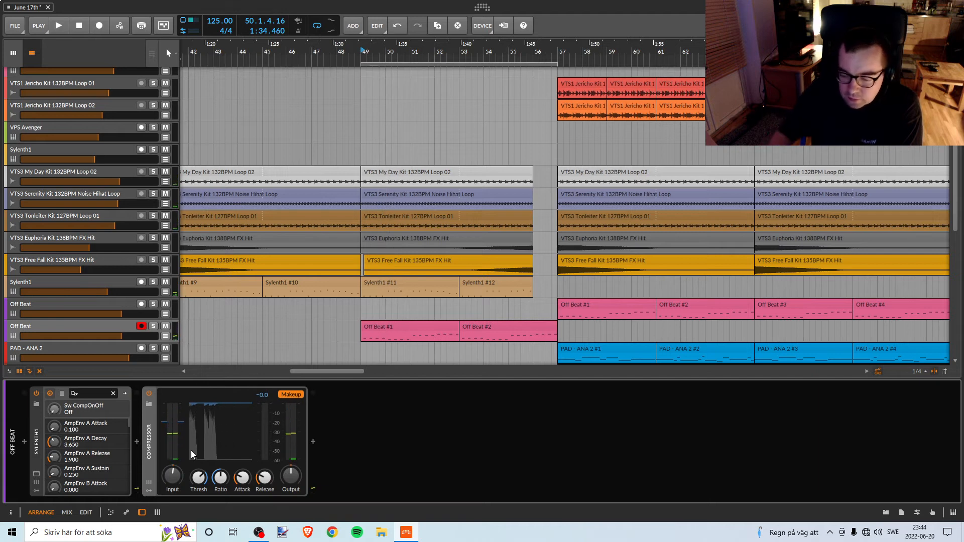
Replace the Compressor device after Sylenth1 on the duplicated Off Beat track with the Initial IA-LA1 Compressor.
key(Delete)
click(135, 441)
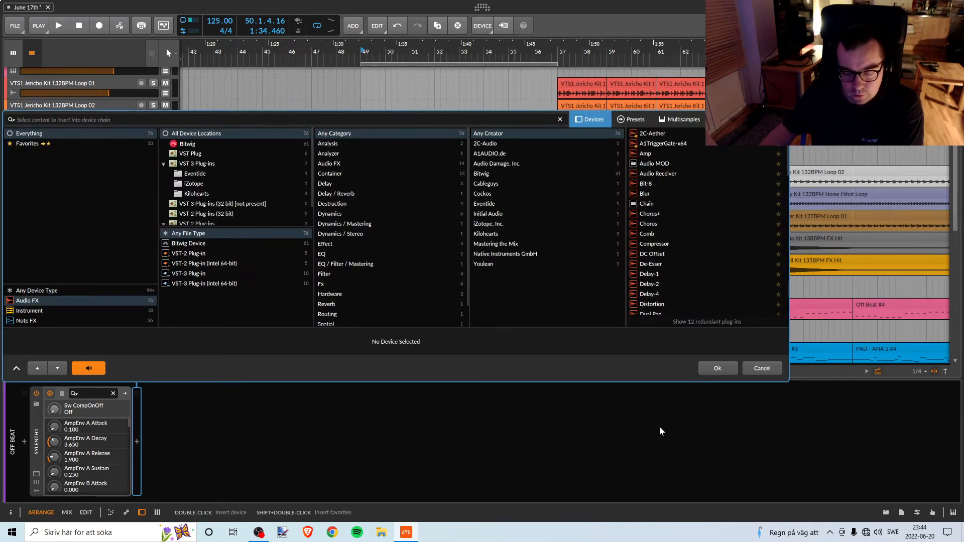
key(super+d)
double_click(783, 121)
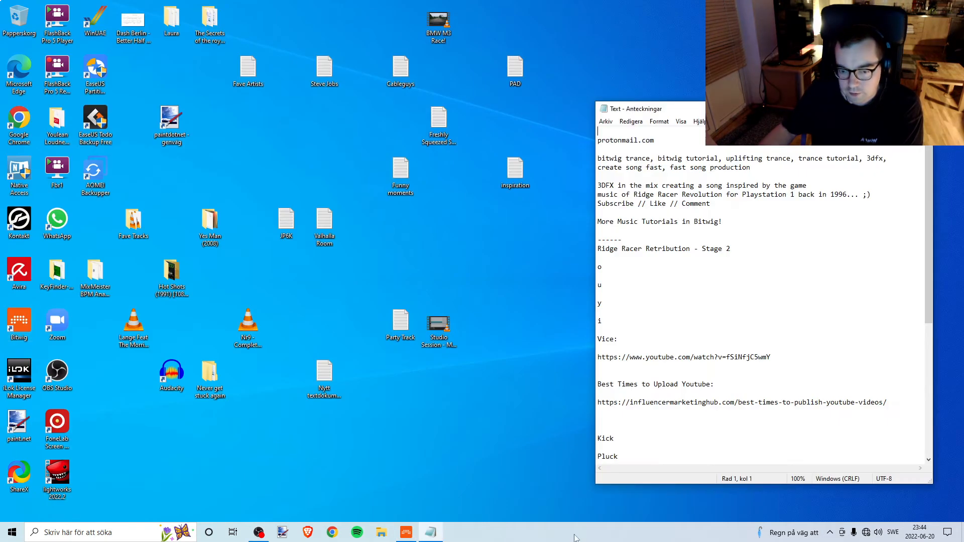
click(406, 532)
click(431, 532)
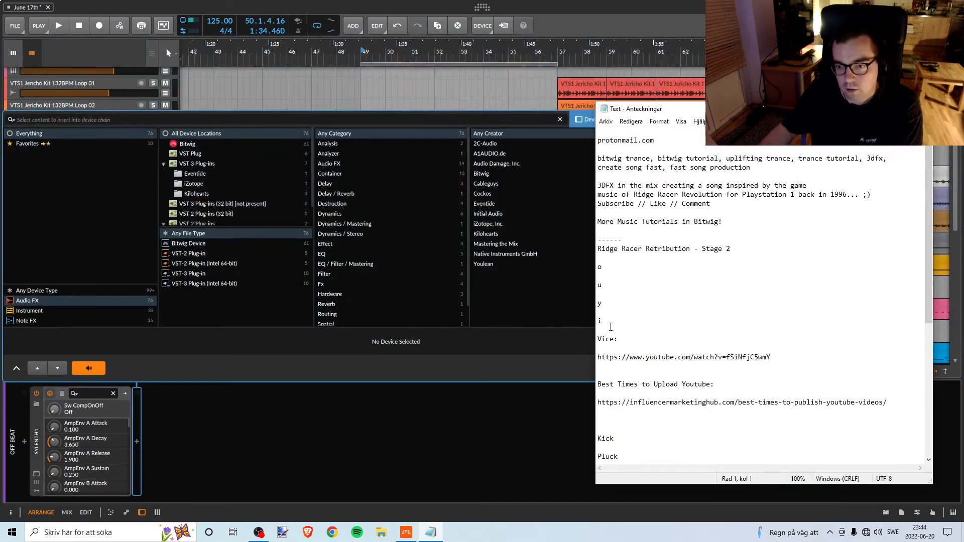
click(267, 130)
text(ia)
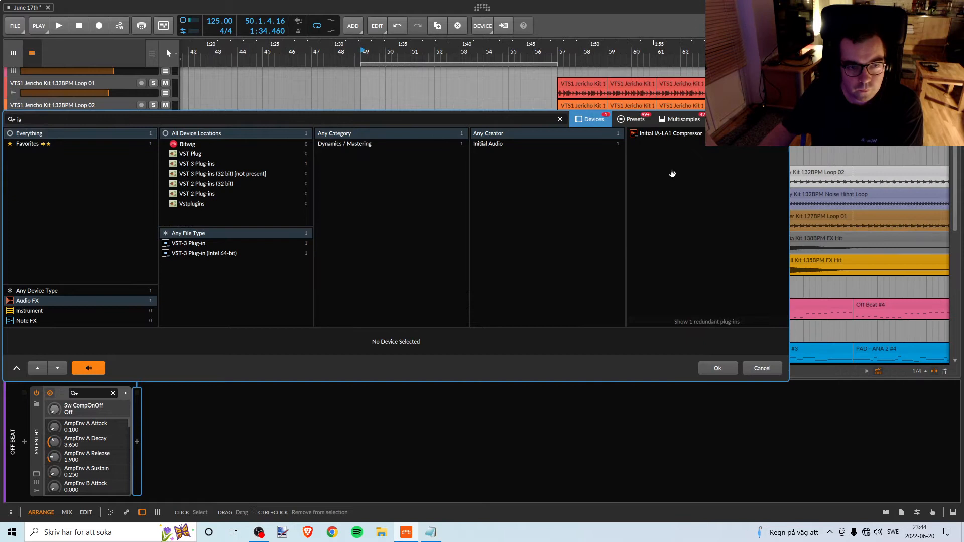
click(668, 131)
click(702, 366)
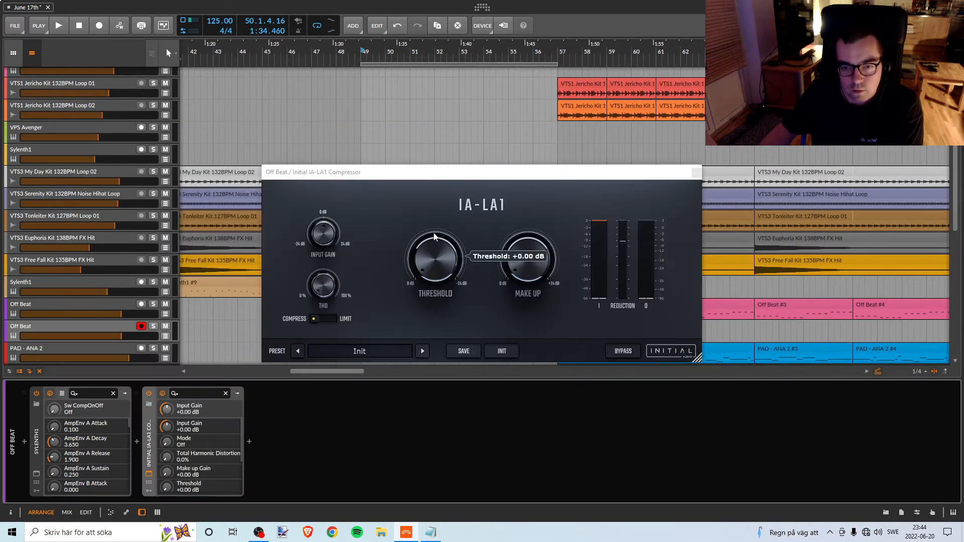
Audition the duplicated Off Beat track through the IA-LA1 in the full mix from bar 49.
drag(427, 172, 598, 328)
drag(598, 370, 540, 370)
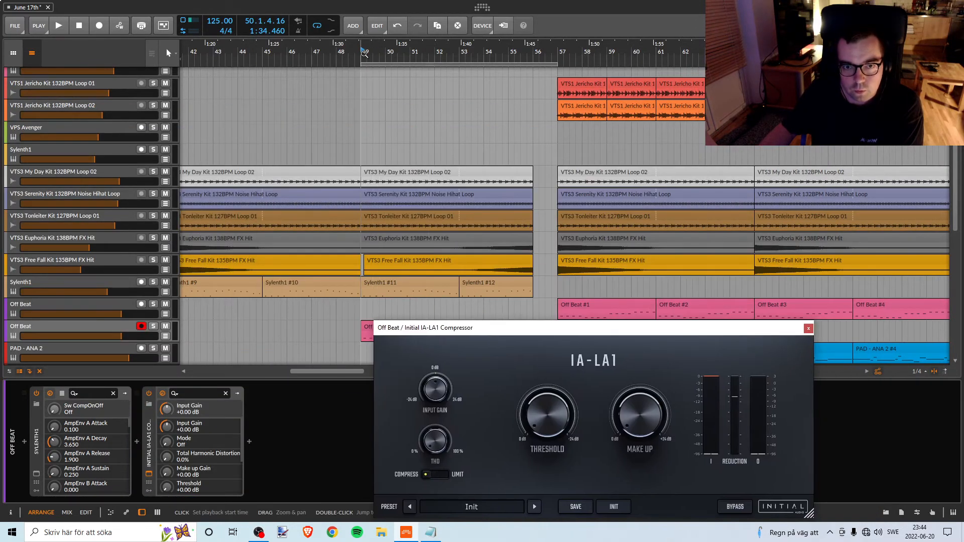
click(362, 54)
key(space)
scroll(495, 197, down, 2)
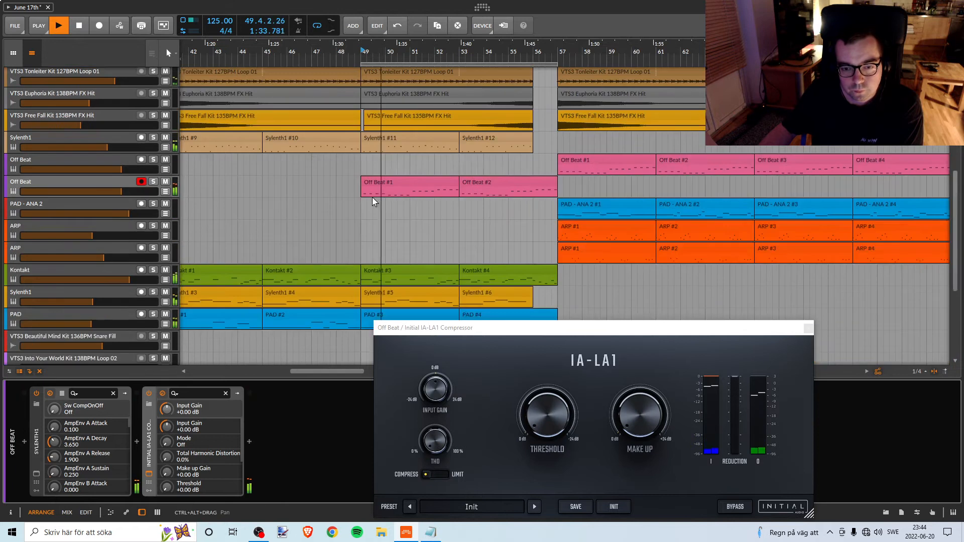
scroll(491, 241, up, 1)
click(629, 417)
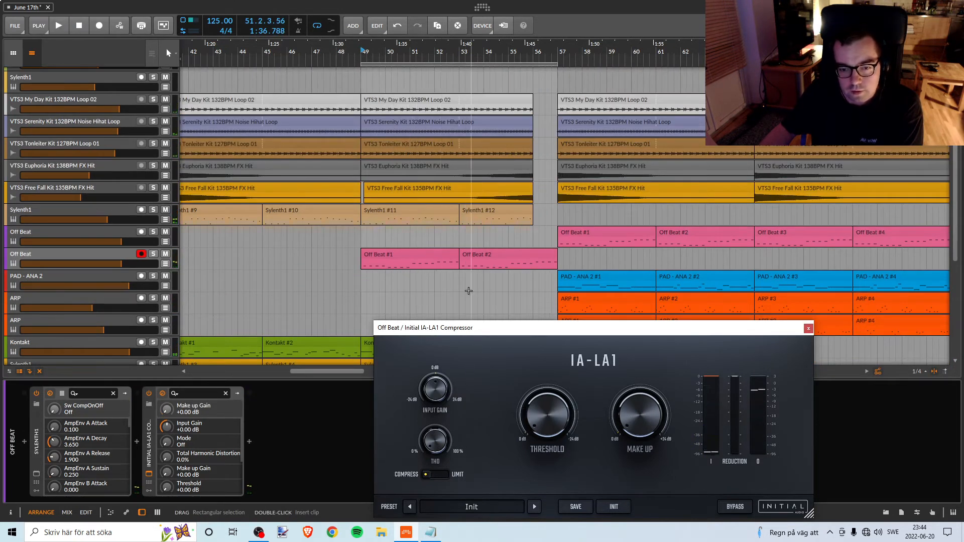
Switch the IA-LA1 from compress to limit mode and move its window clear of the break's clips.
scroll(469, 291, down, 3)
click(439, 475)
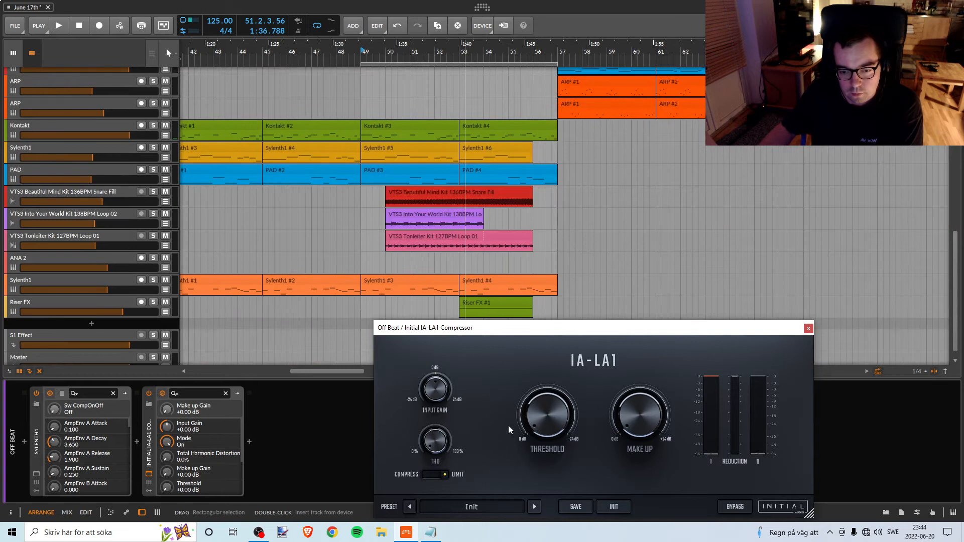
drag(502, 327, 603, 320)
scroll(404, 160, down, 1)
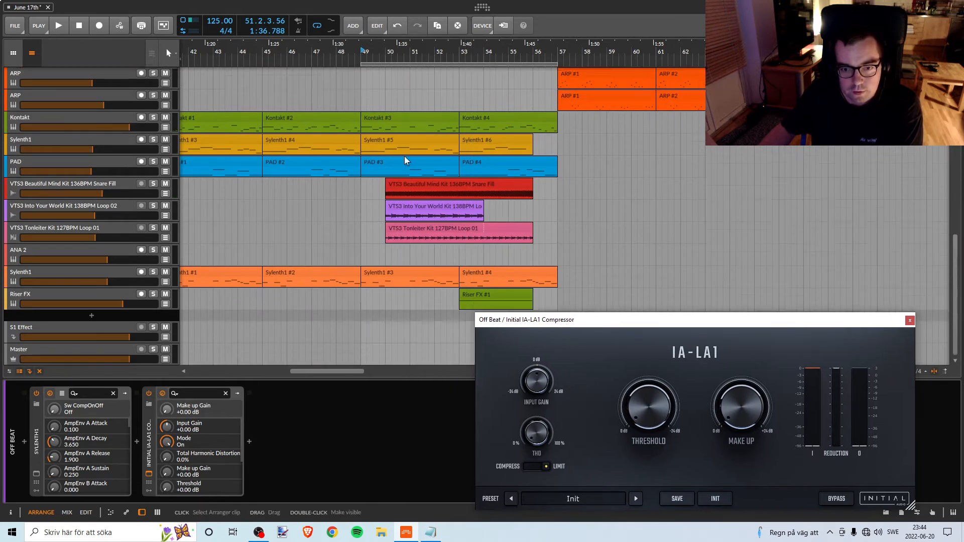
Set the IA-LA1's threshold to -1.05 dB and its make-up gain to +0.53 dB while auditioning from bar 49.
click(375, 433)
key(space)
scroll(461, 211, up, 3)
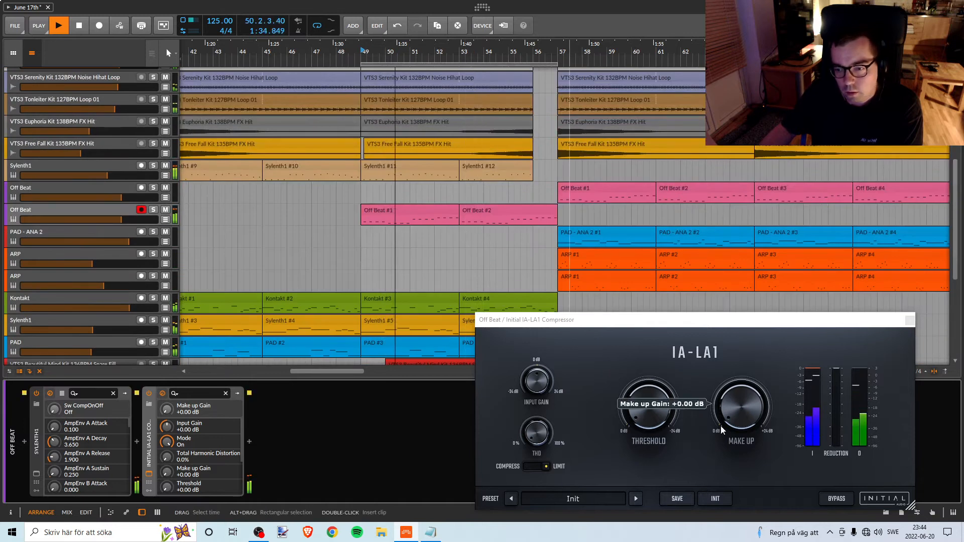
mouse_move(650, 405)
mouse_down()
mouse_move(648, 391)
mouse_move(645, 415)
mouse_up()
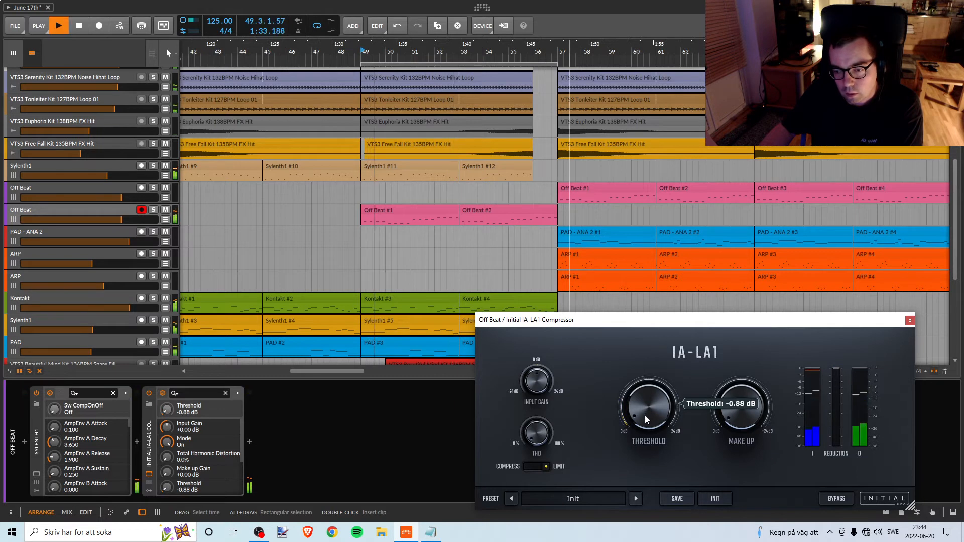
drag(727, 414, 726, 417)
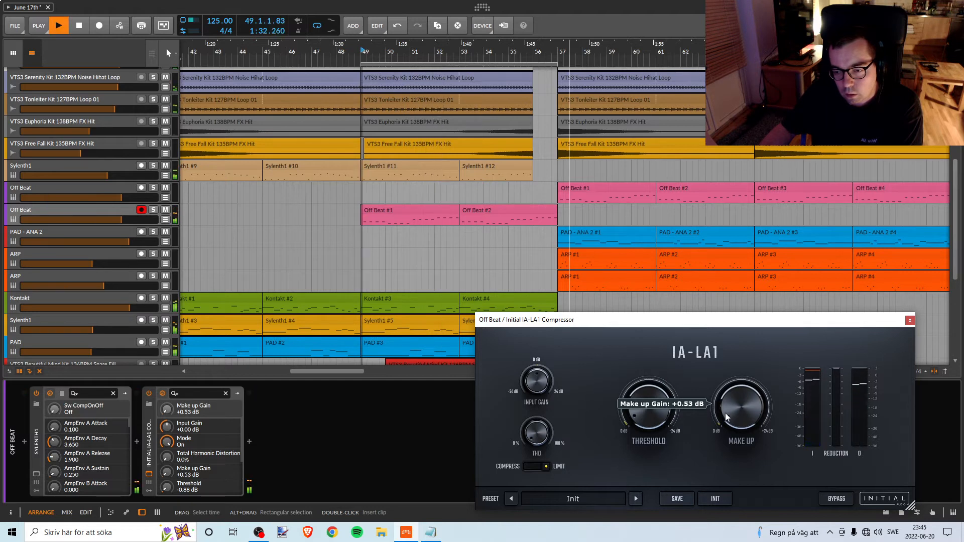
drag(663, 420, 661, 418)
key(space)
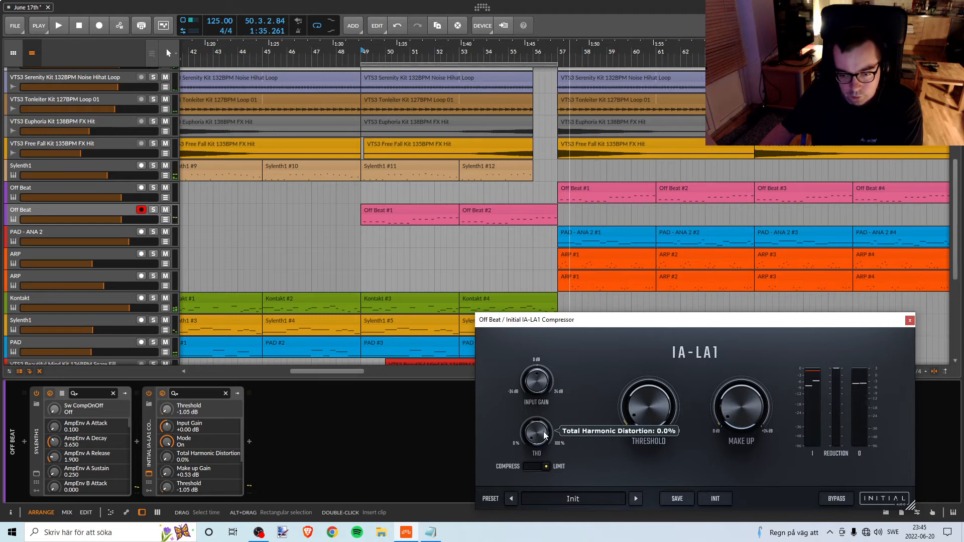
Raise the IA-LA1's total harmonic distortion to 8.0% and return its make-up gain to 0 dB during playback.
key(space)
drag(544, 434, 549, 430)
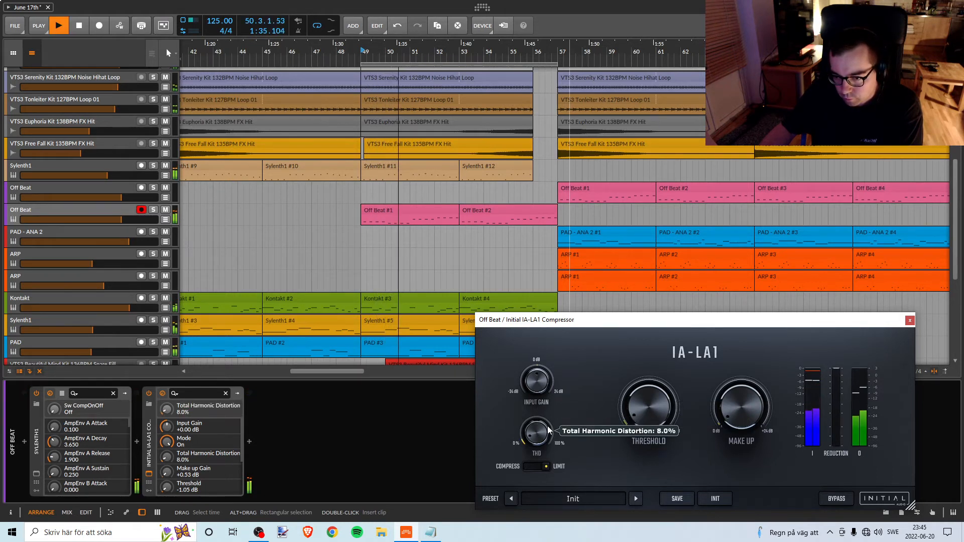
drag(719, 405, 727, 439)
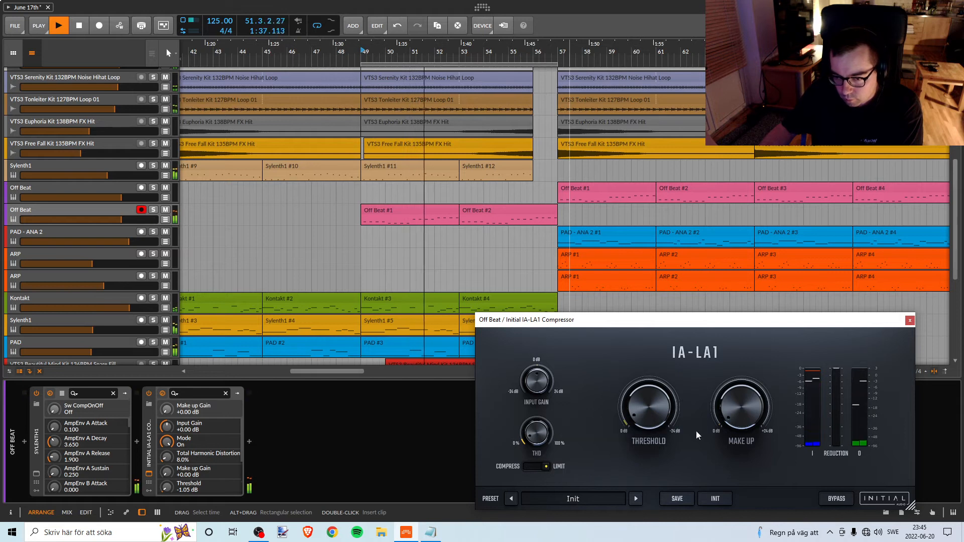
drag(544, 426, 549, 433)
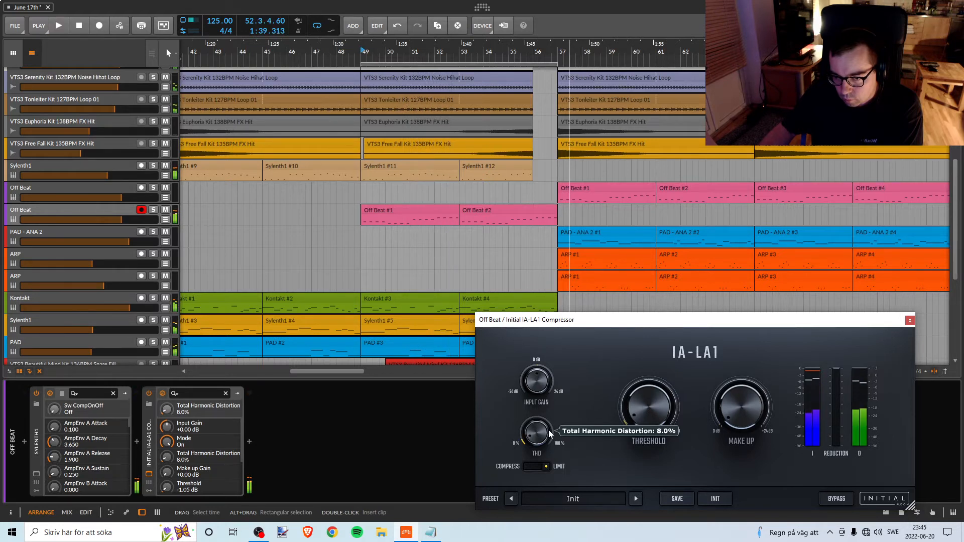
Replay the break from bar 49, comparing harmonic distortion amounts such as 8.8%, and leave the IA-LA1's THD at 6.6%.
key(space)
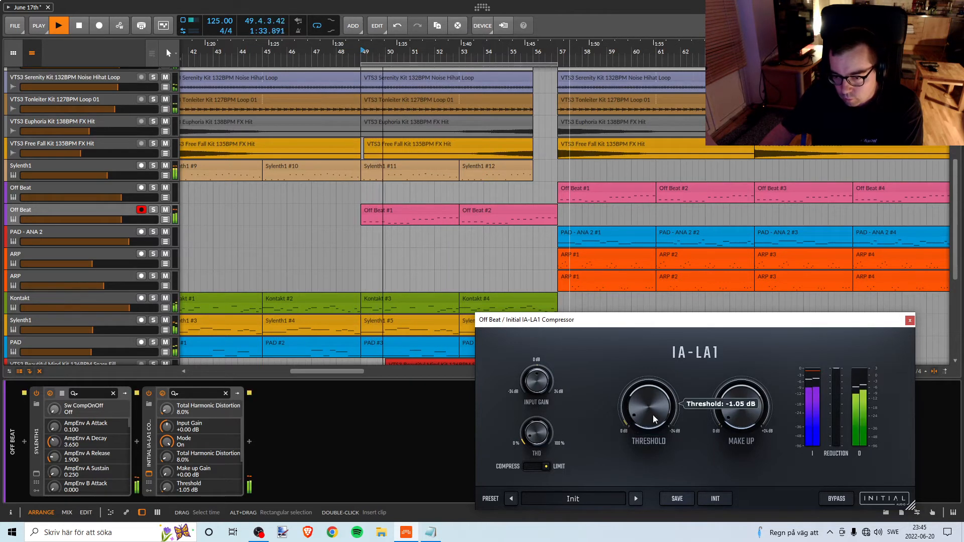
drag(543, 428, 546, 438)
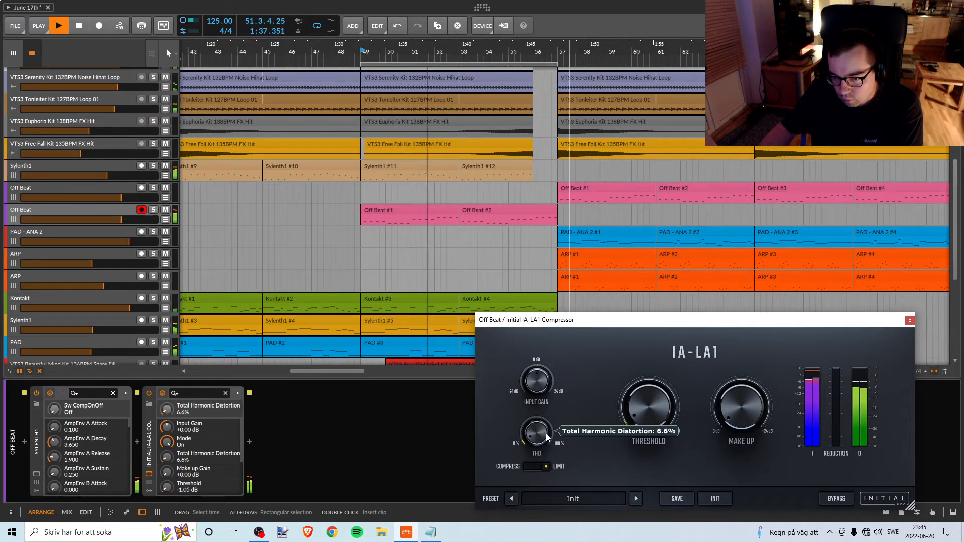
drag(546, 438, 541, 440)
key(space)
key(space)
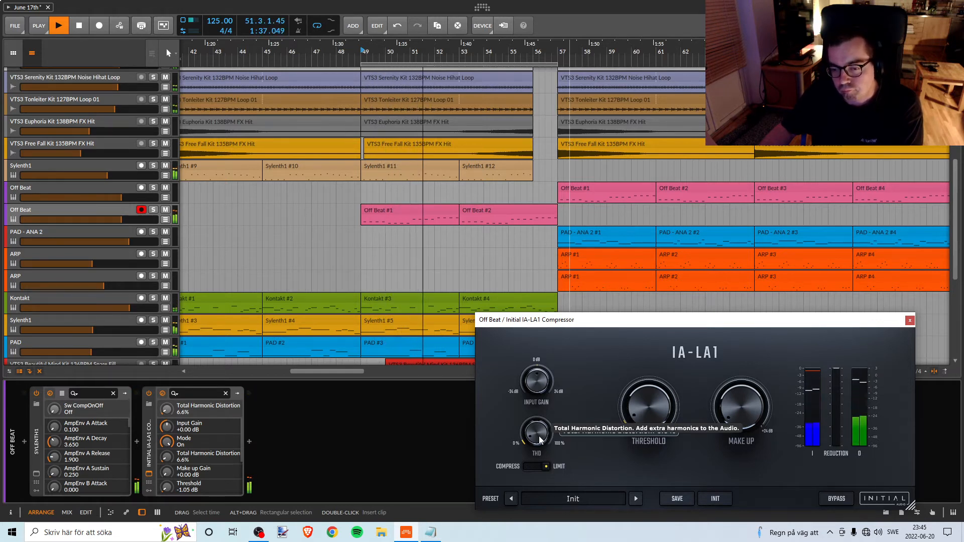
drag(539, 441, 541, 439)
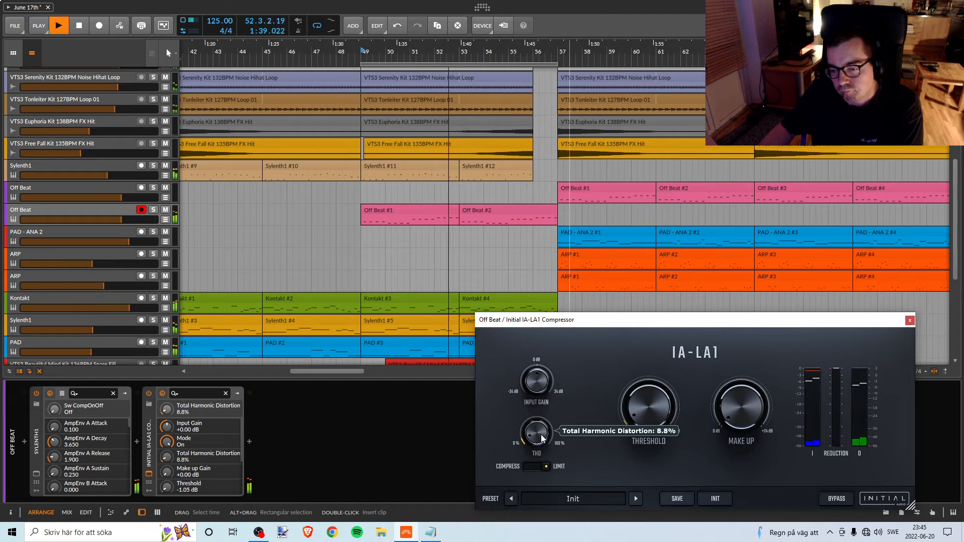
key(space)
key(space)
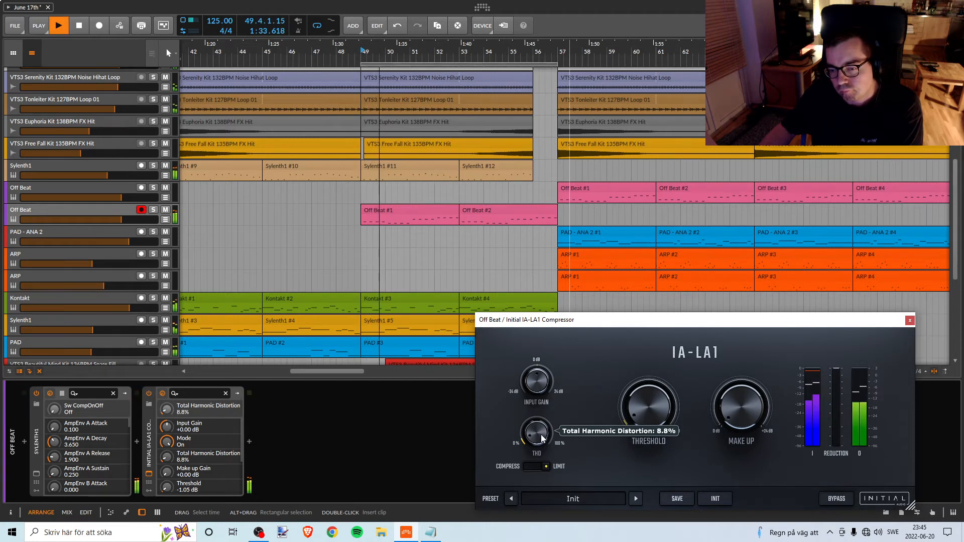
drag(542, 438, 539, 442)
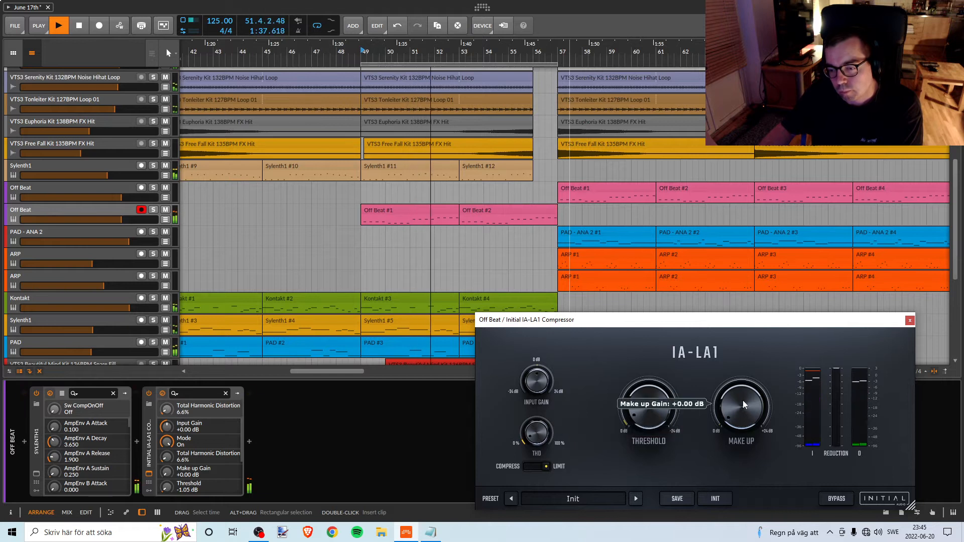
Stop playback, close the IA-LA1 window and deactivate the device.
key(space)
click(910, 321)
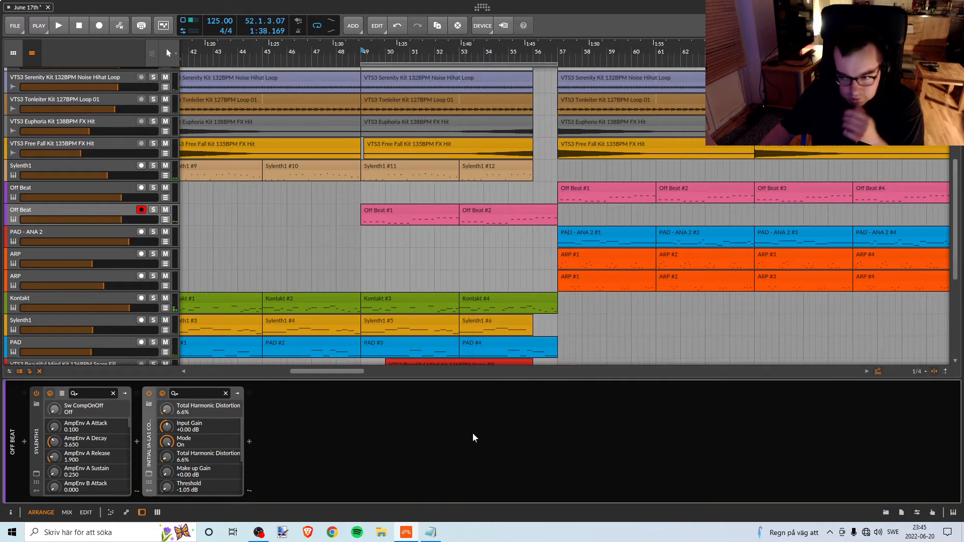
click(145, 394)
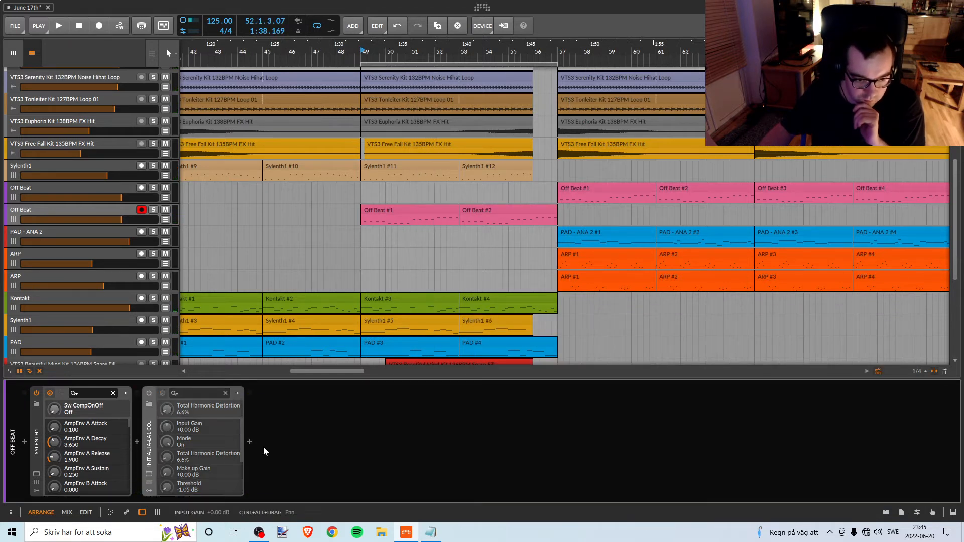
Browse for a device to follow the IA-LA1, include all device types and select Audio MOD.
click(249, 442)
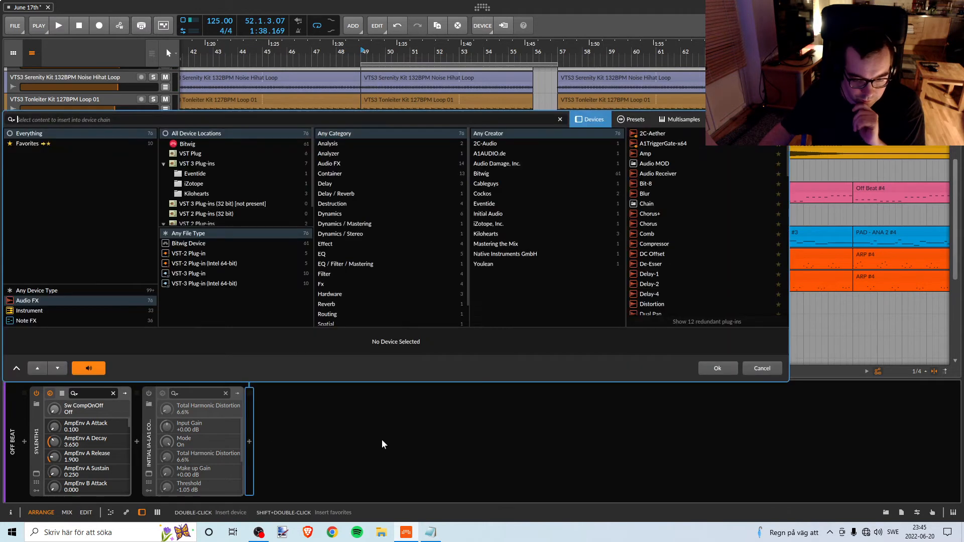
click(429, 531)
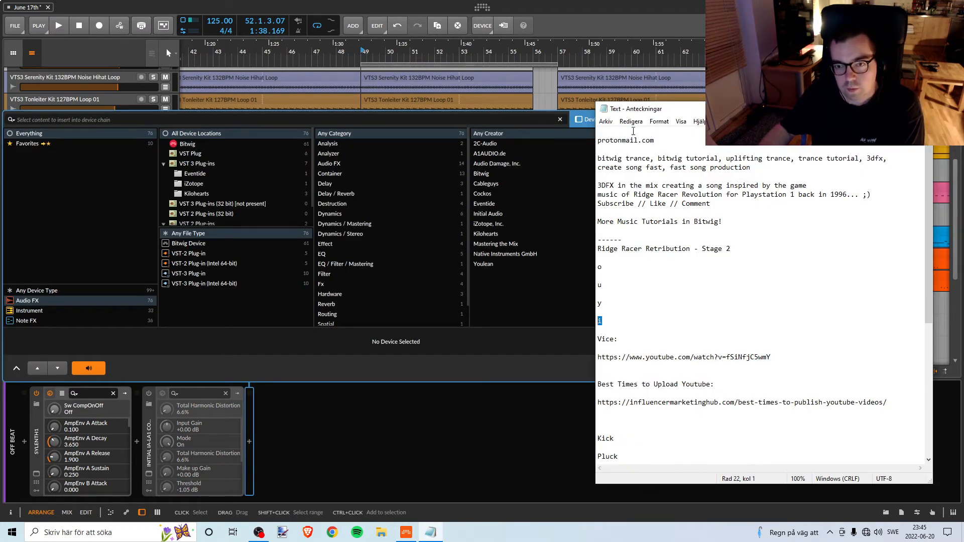
drag(643, 114, 775, 146)
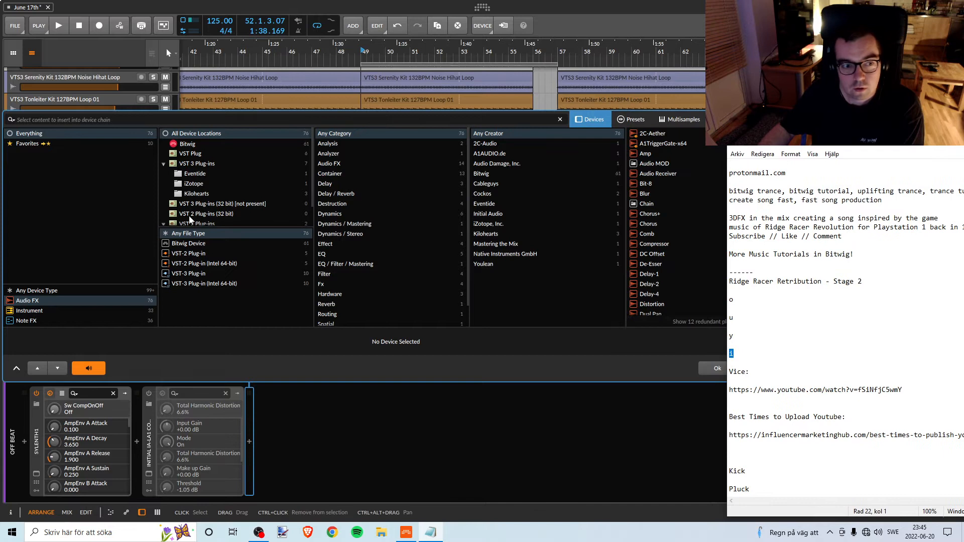
click(47, 291)
click(666, 183)
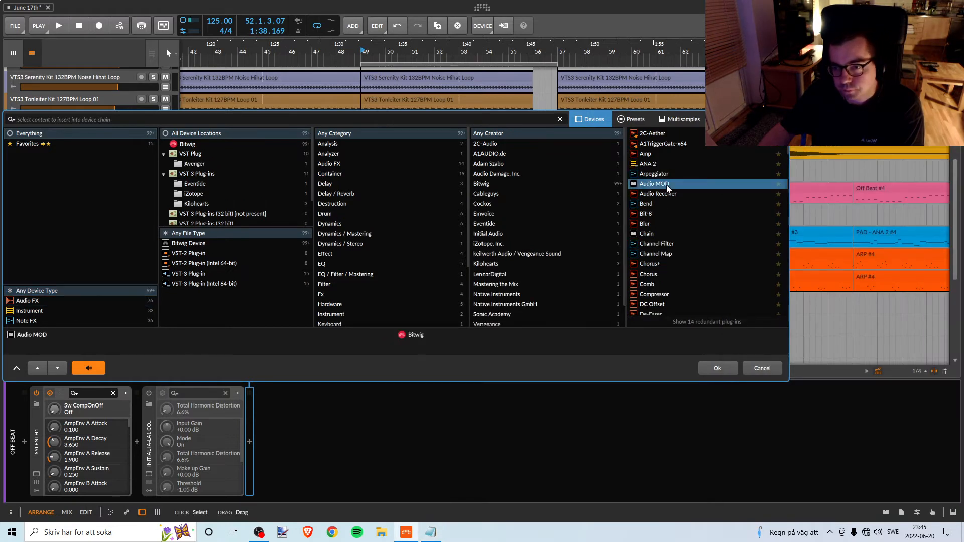
Look through the full device list for an effect to follow the IA-LA1.
scroll(679, 254, down, 5)
scroll(679, 254, down, 10)
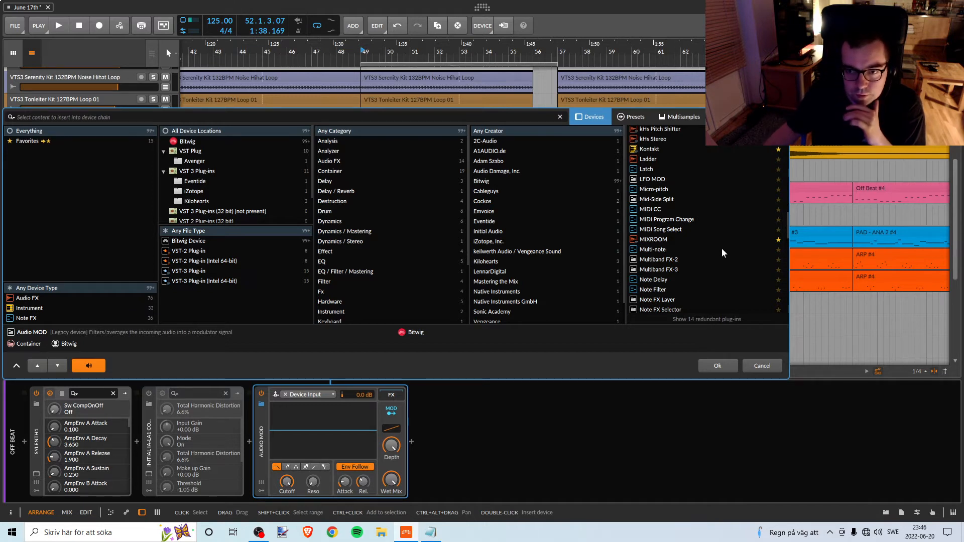
scroll(704, 256, down, 10)
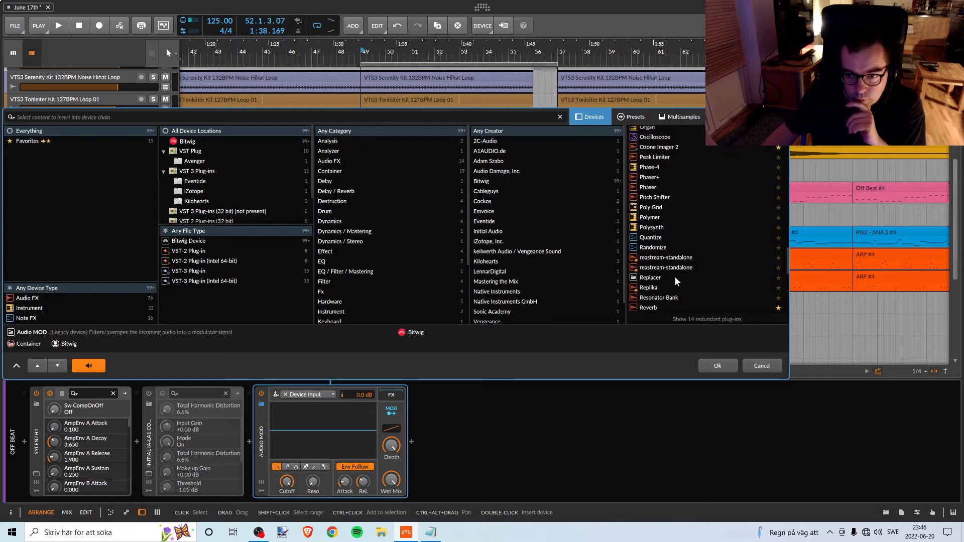
scroll(675, 276, down, 3)
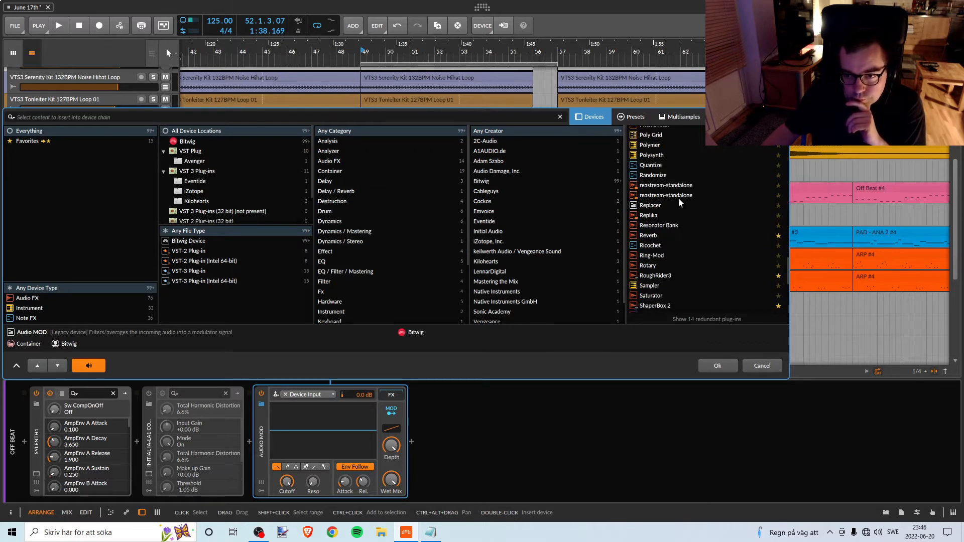
scroll(658, 274, down, 9)
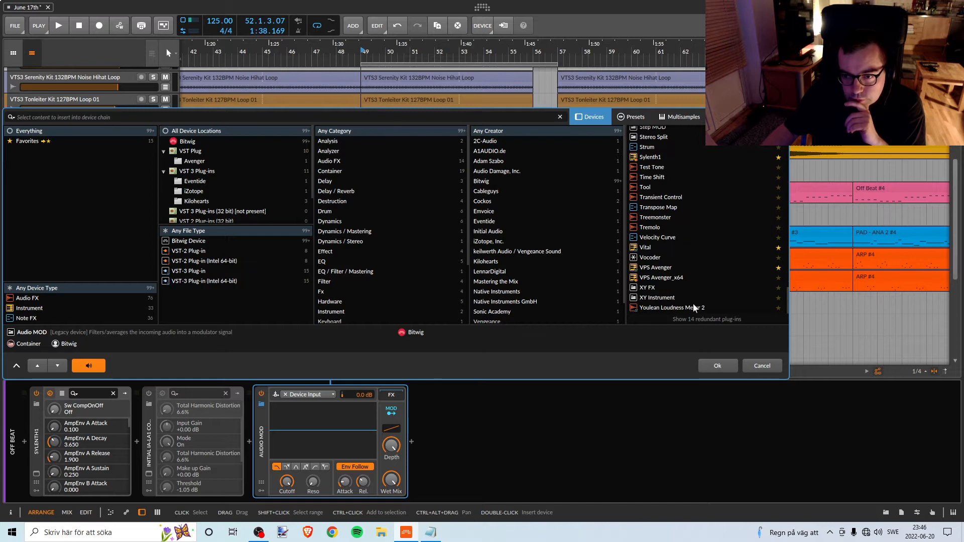
scroll(665, 274, up, 10)
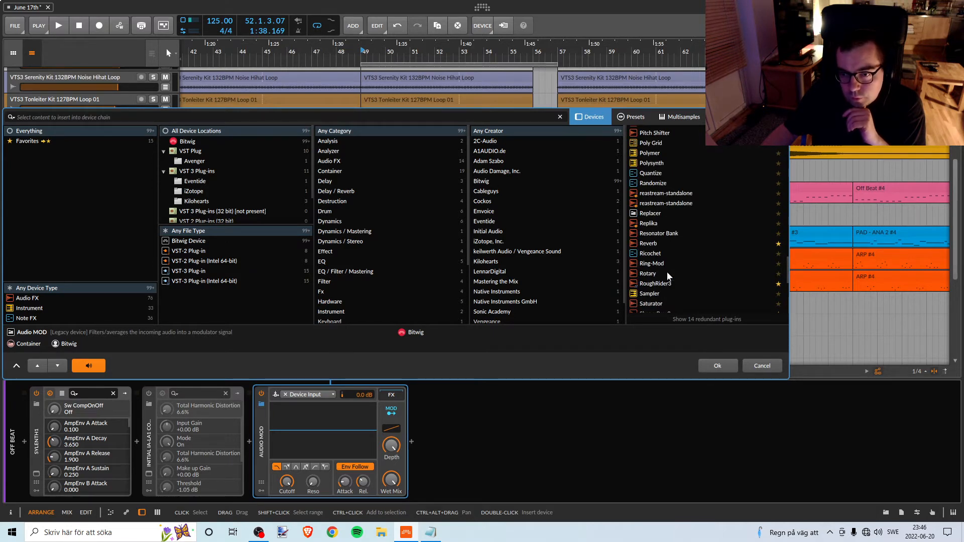
scroll(667, 273, up, 10)
scroll(667, 274, up, 10)
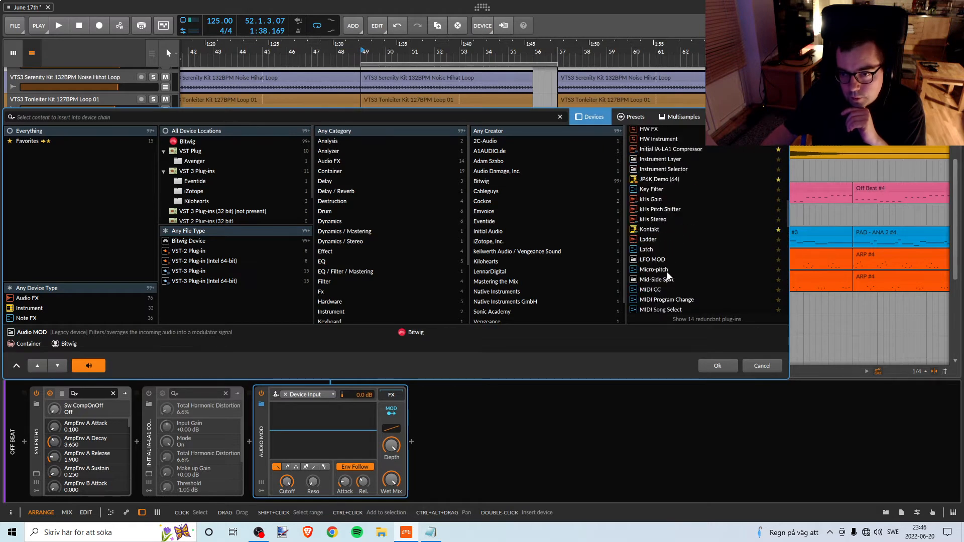
scroll(668, 275, up, 8)
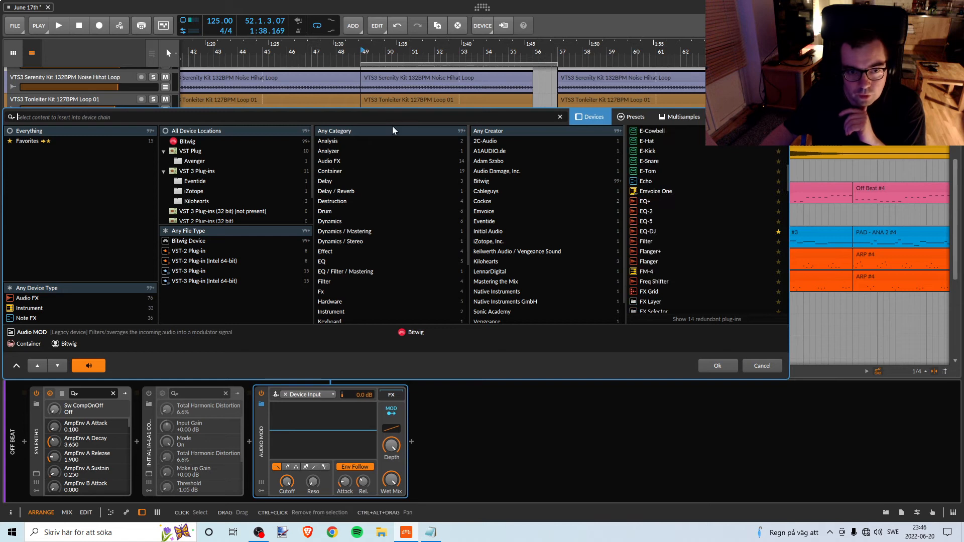
Filter the devices by "r" and insert RoughRider3 after the IA-LA1 on the Off Beat track.
text(r)
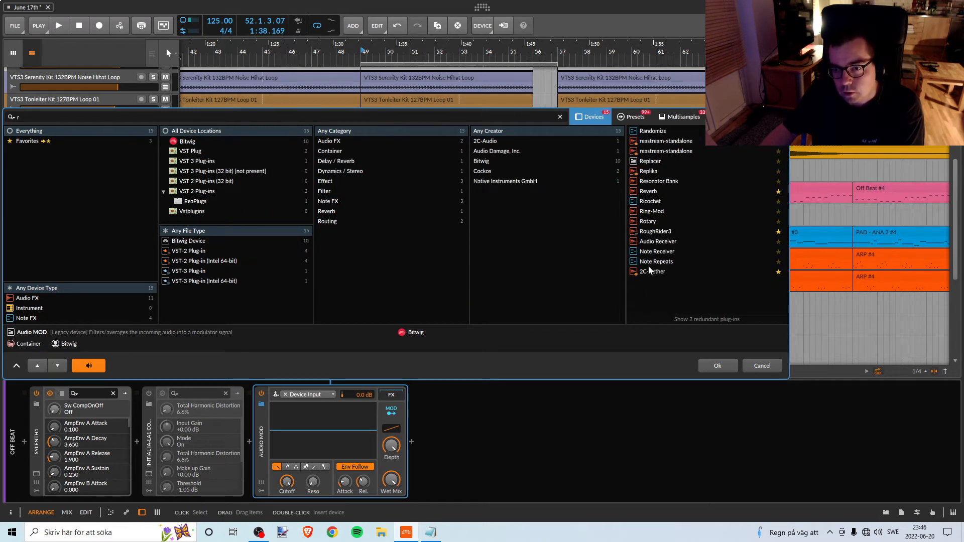
click(656, 231)
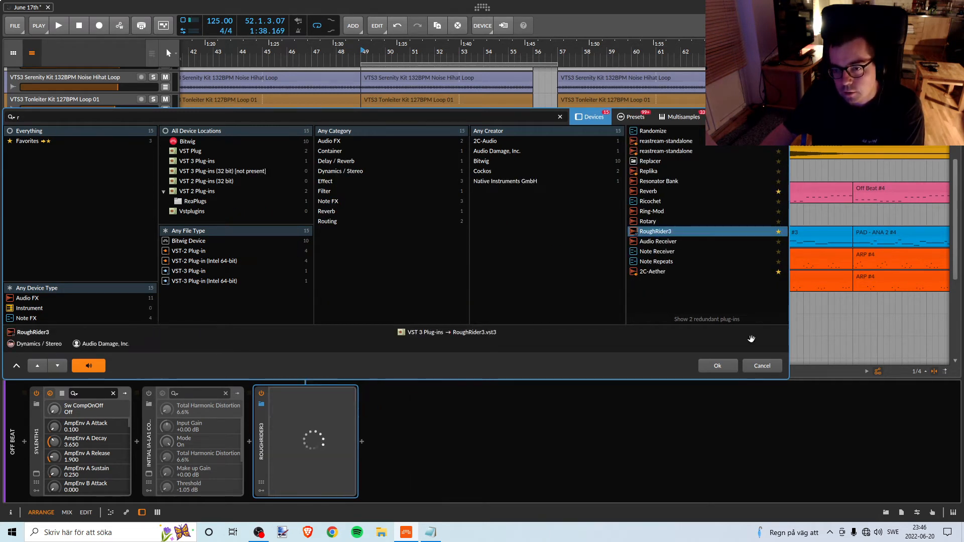
click(717, 366)
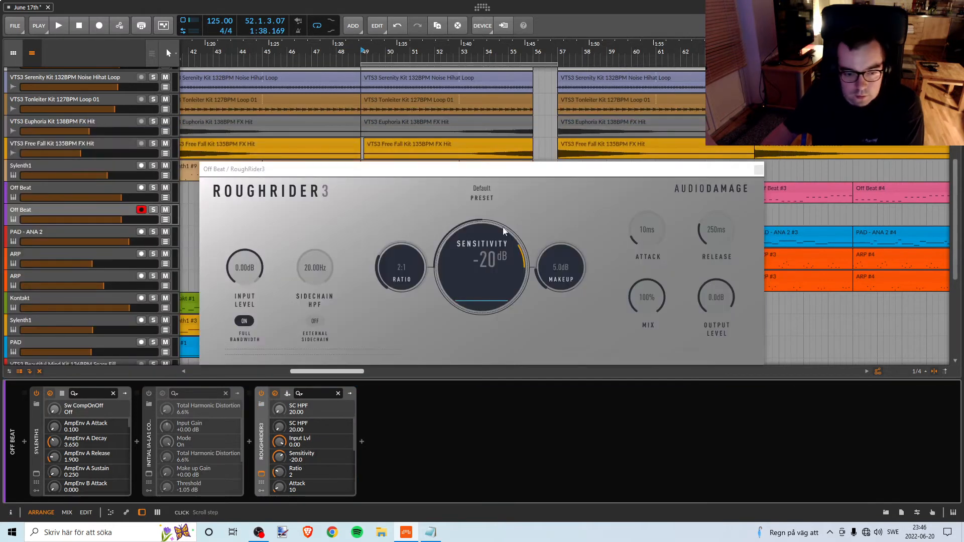
Play the break from bar 49 and raise RoughRider3's sensitivity to -11.8 dB, with its window moved clear.
drag(423, 169, 441, 153)
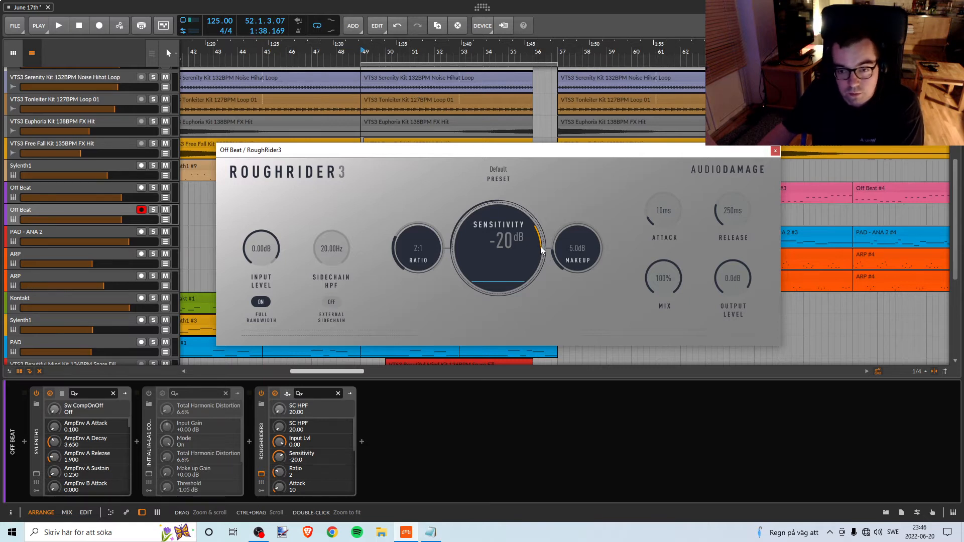
key(space)
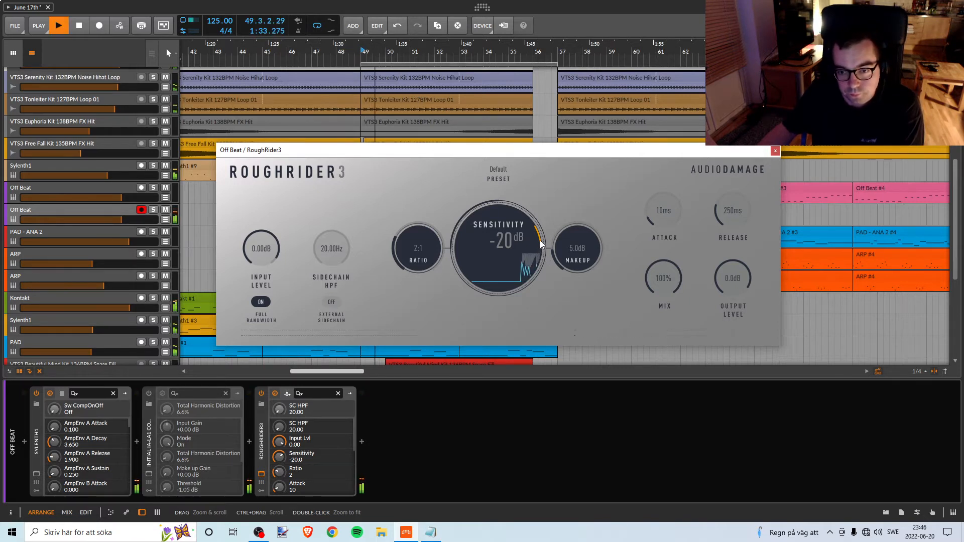
drag(540, 240, 537, 225)
key(space)
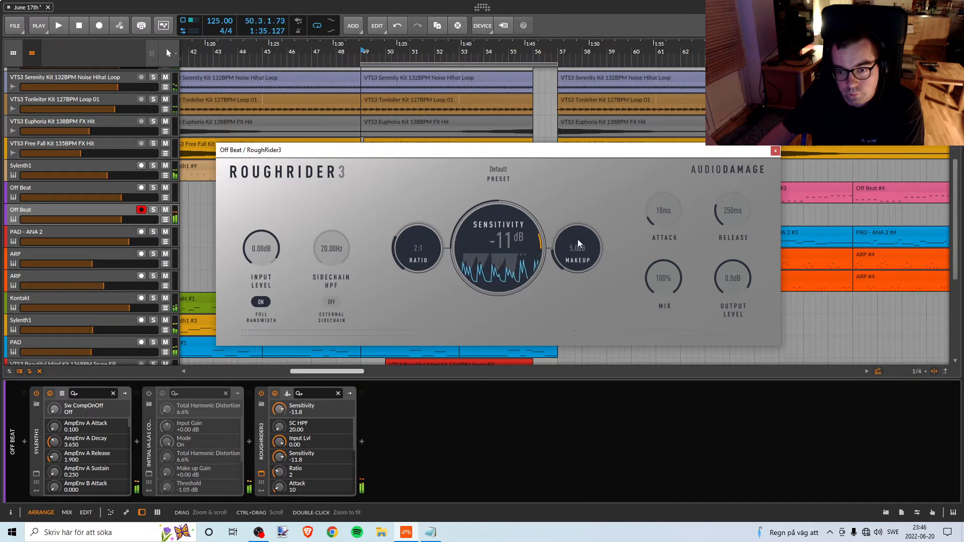
Move RoughRider3 aside and lower the break's Off Beat track volume to -3.5 dB while playing from bar 49.
drag(494, 150, 849, 157)
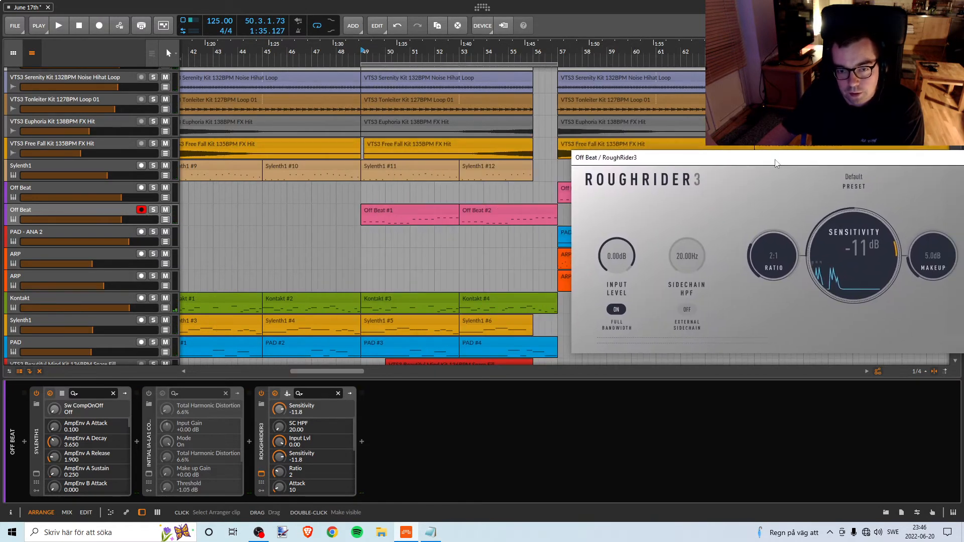
scroll(481, 243, down, 3)
scroll(480, 242, down, 2)
scroll(457, 162, up, 10)
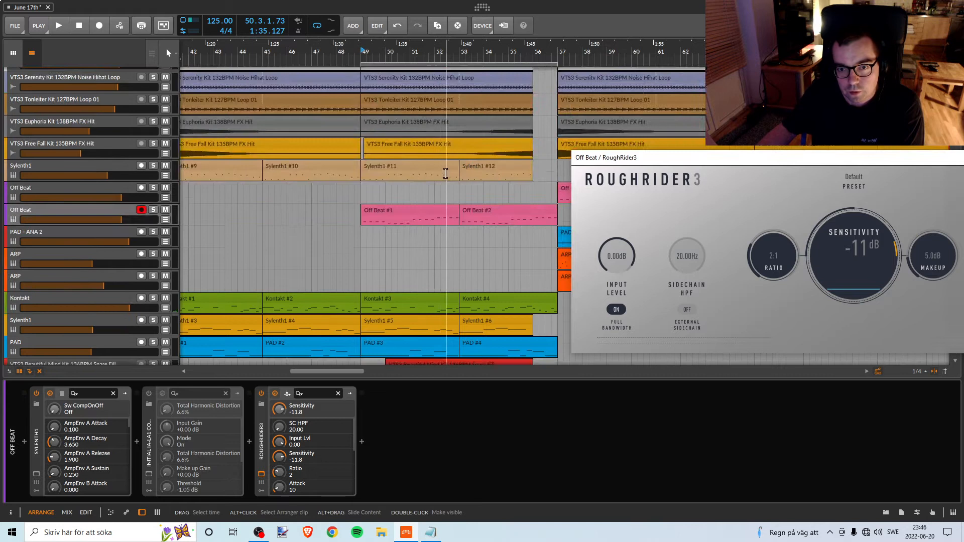
scroll(451, 173, down, 4)
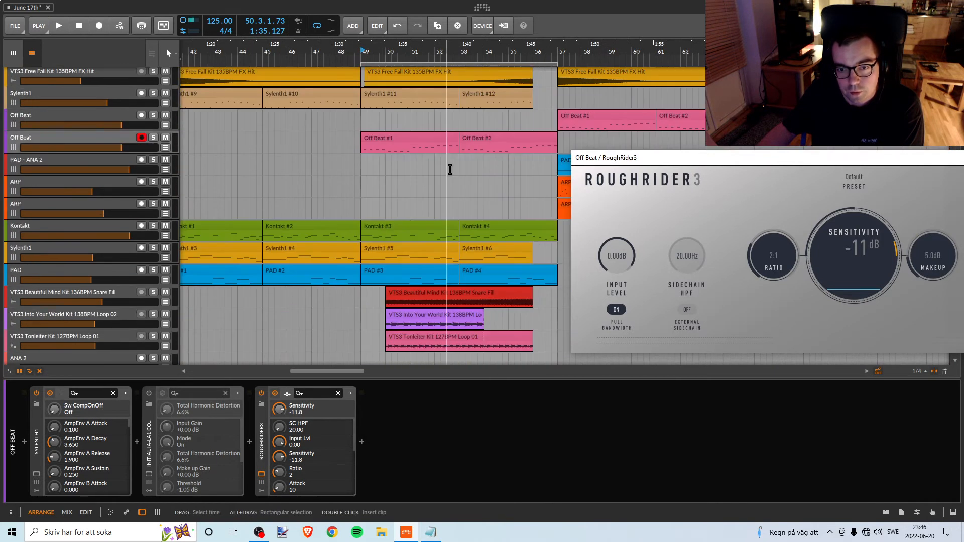
key(space)
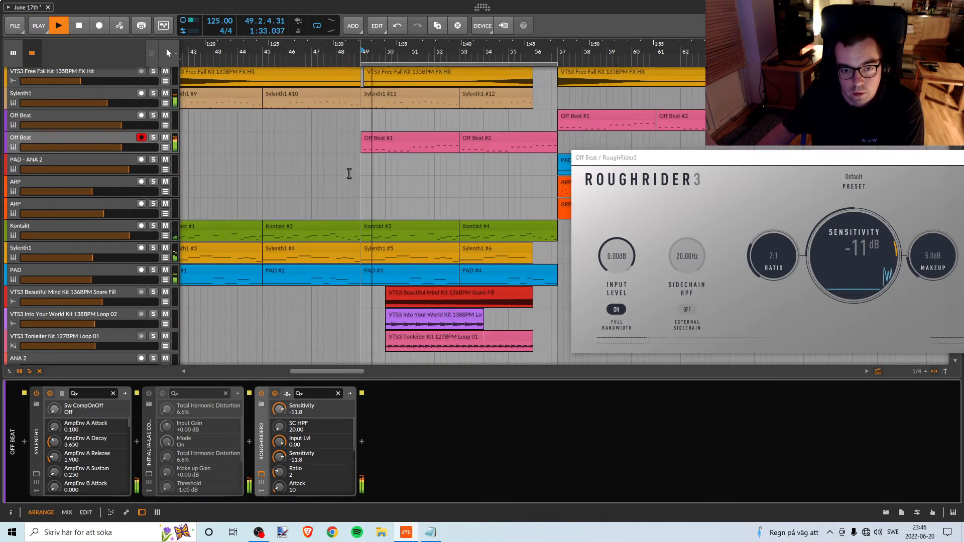
mouse_move(154, 146)
mouse_down()
mouse_move(135, 145)
mouse_move(148, 146)
mouse_up()
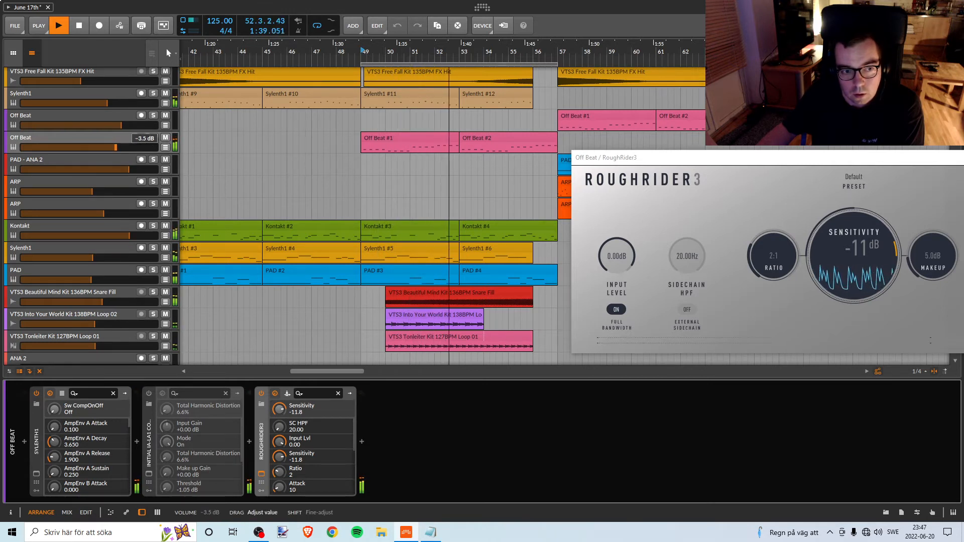
key(space)
Replay the break and set RoughRider3's sensitivity to -11.1 dB and its makeup gain to 1.1 dB.
drag(692, 156, 645, 229)
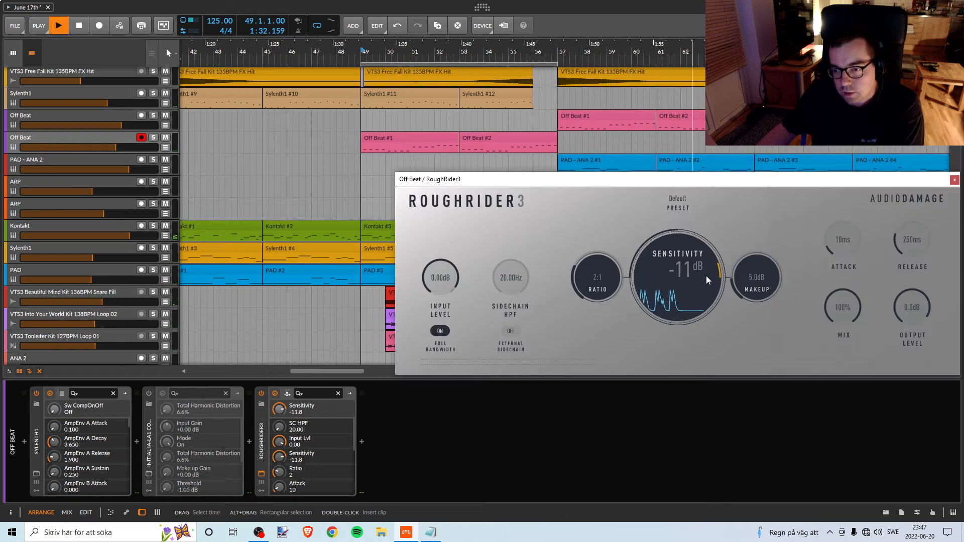
key(space)
mouse_move(706, 276)
mouse_down()
mouse_move(711, 238)
mouse_move(704, 266)
mouse_up()
key(space)
drag(762, 282, 747, 290)
key(space)
drag(746, 290, 747, 294)
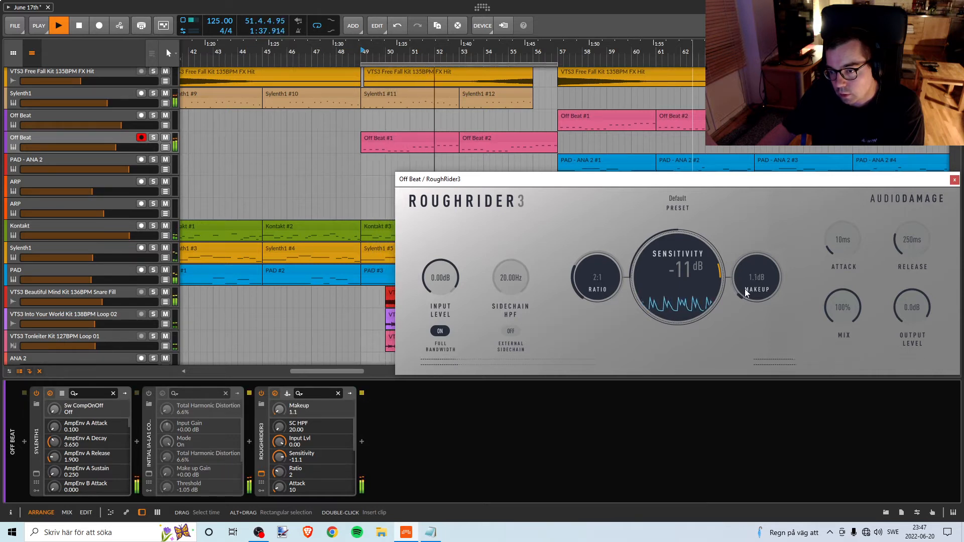
key(space)
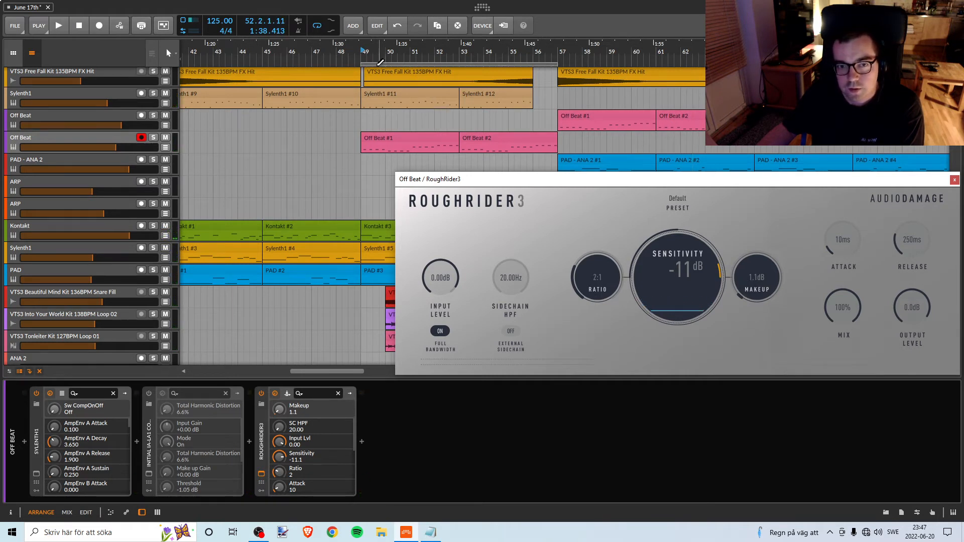
Replay the break from bar 49, try a makeup gain of 1.2 dB and return it to 1.1 dB.
key(space)
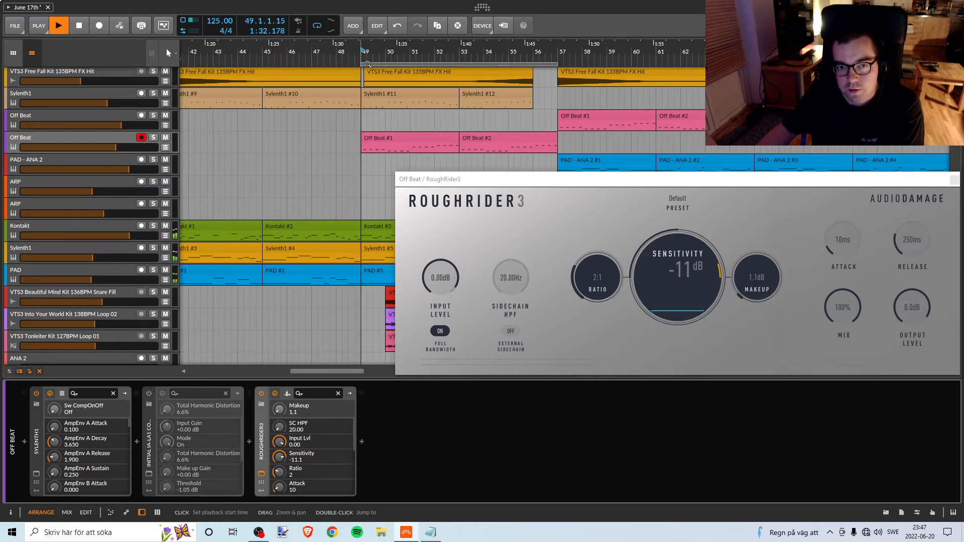
click(766, 279)
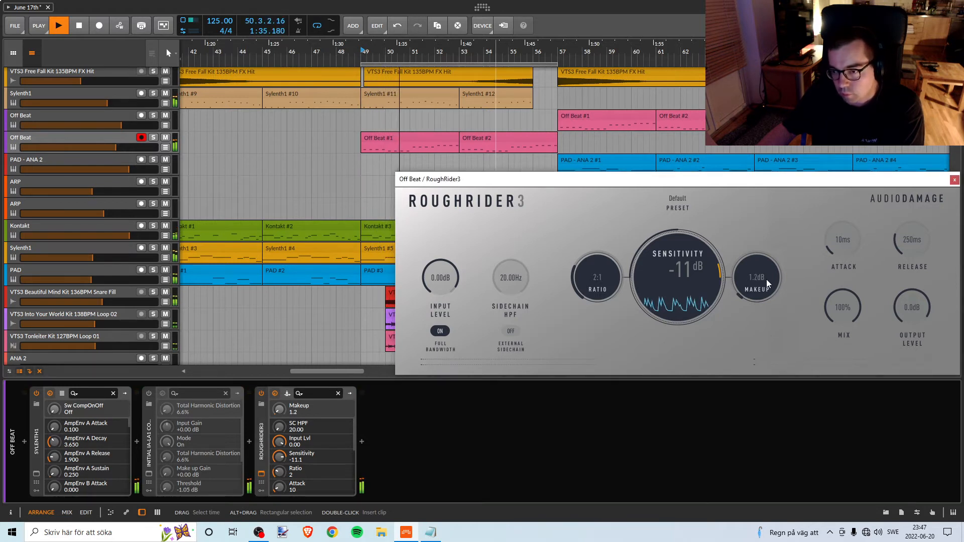
drag(766, 280, 755, 281)
key(space)
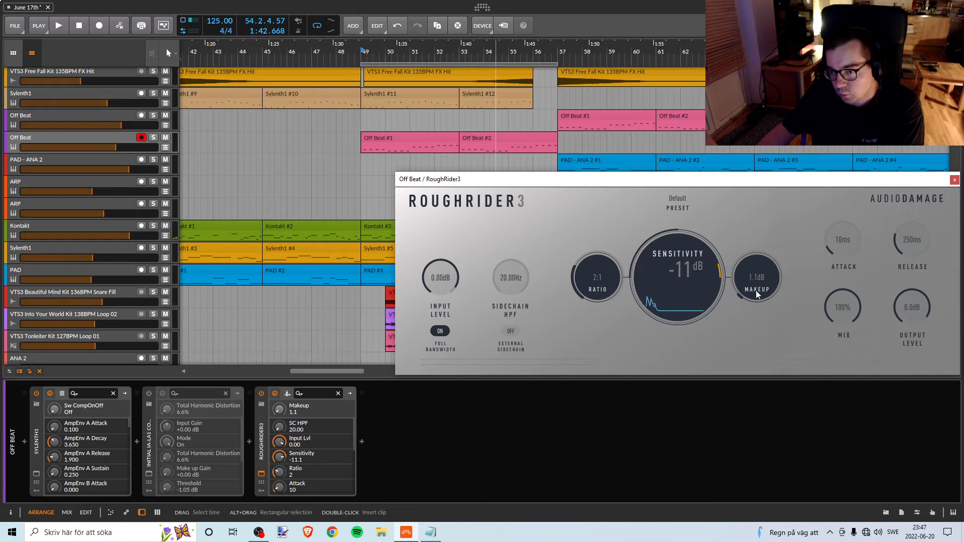
Lower RoughRider3's compression ratio to 1:1 while replaying the break.
key(space)
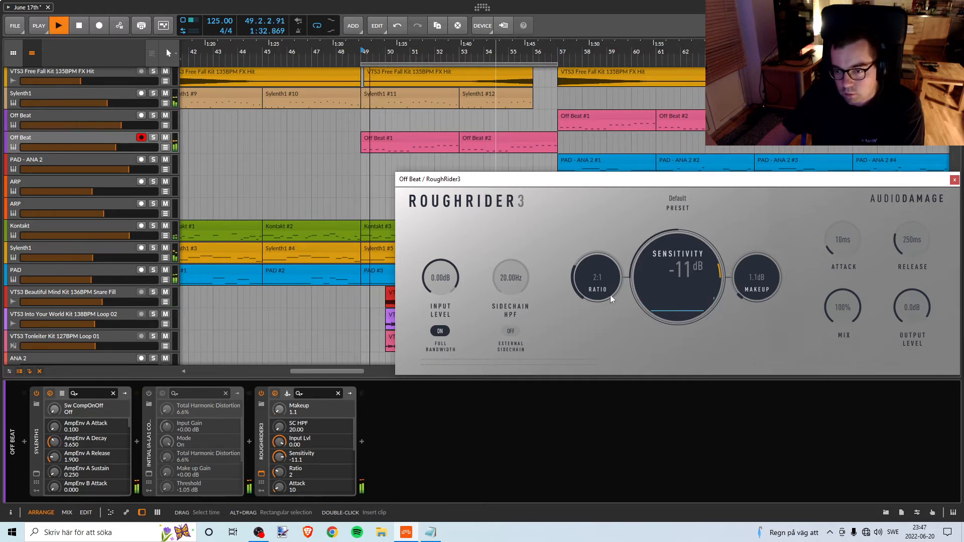
drag(604, 281, 603, 294)
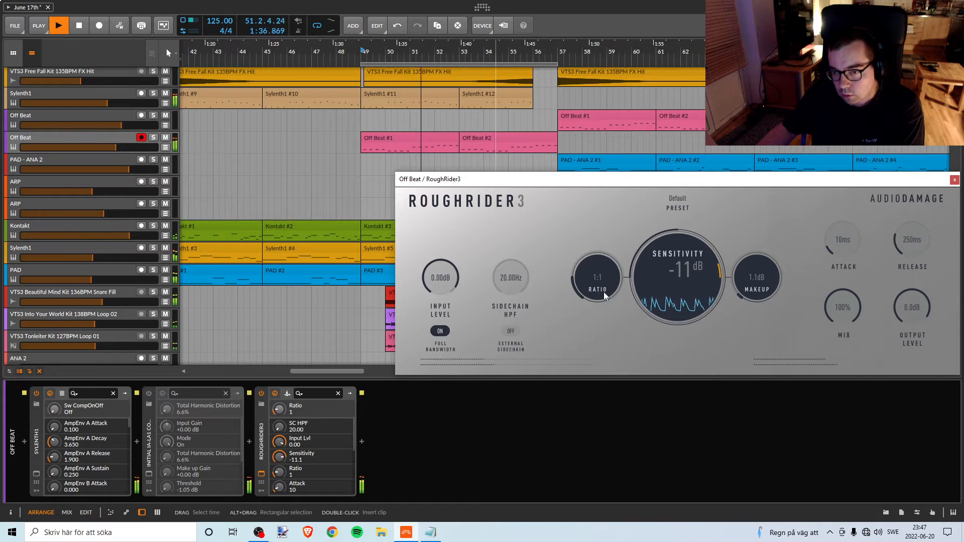
key(space)
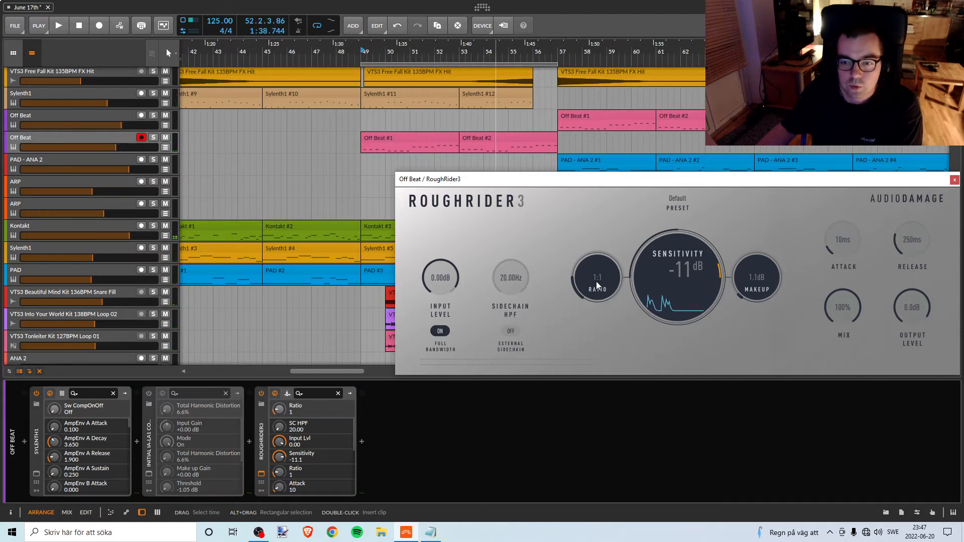
Raise RoughRider3's sidechain high-pass filter to 135 Hz over repeated playback of the break.
key(space)
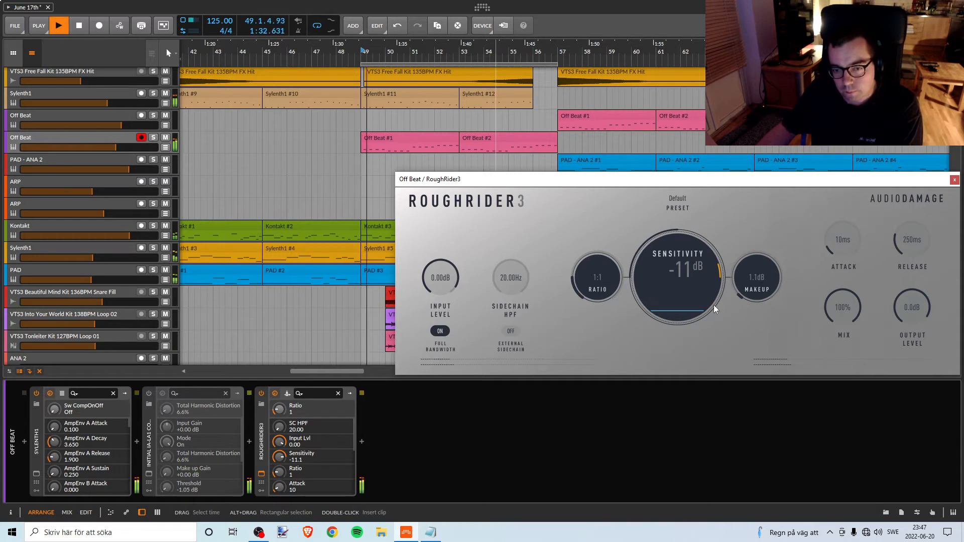
drag(520, 282, 535, 237)
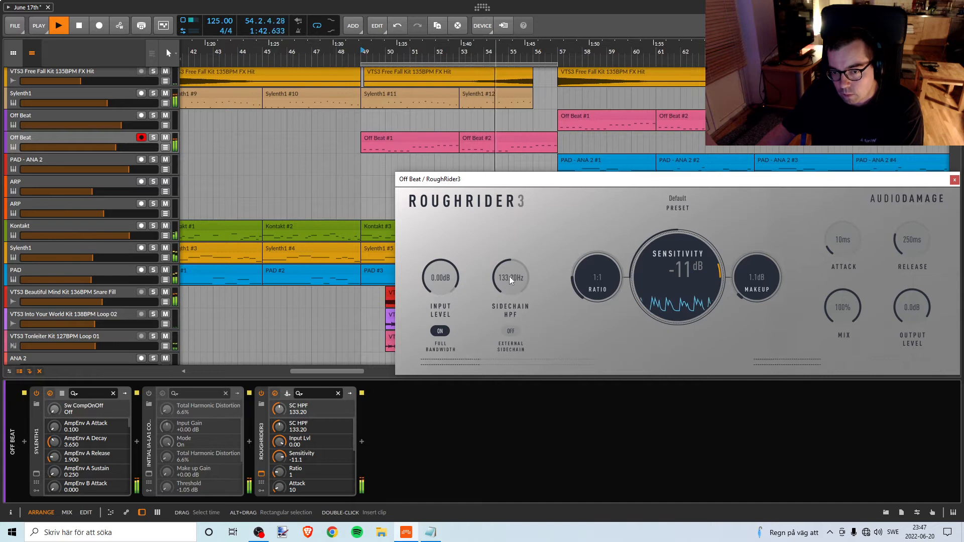
key(space)
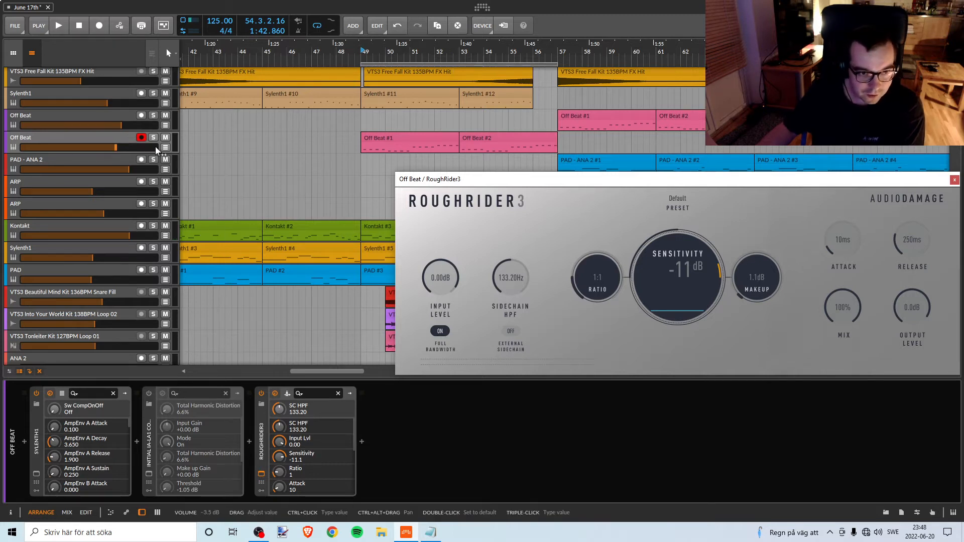
key(space)
scroll(526, 279, up, 1)
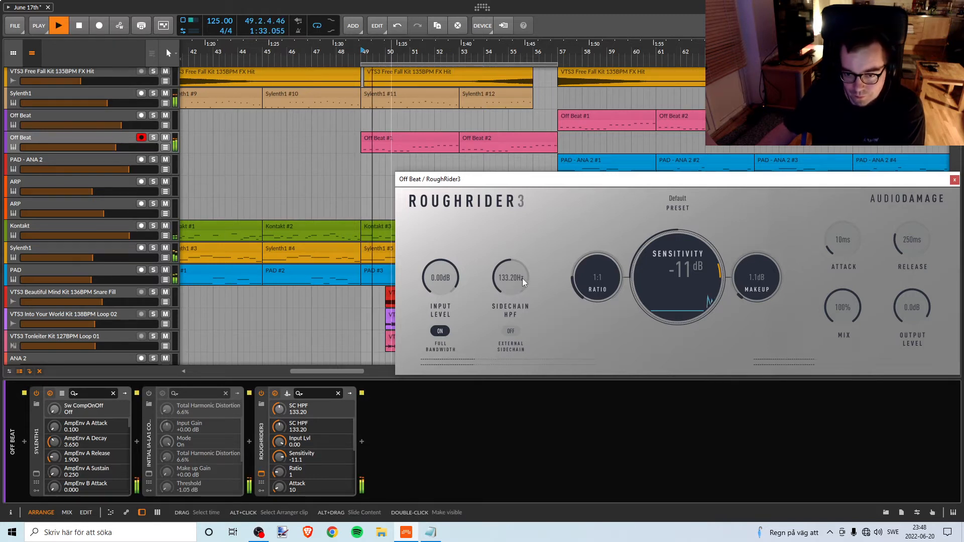
mouse_move(523, 278)
mouse_down()
mouse_move(537, 230)
mouse_move(515, 270)
mouse_up()
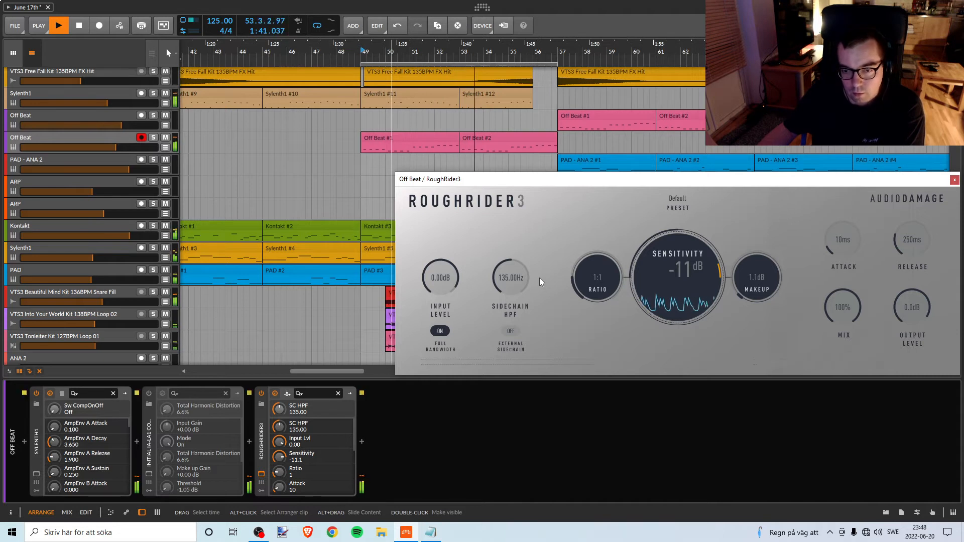
key(space)
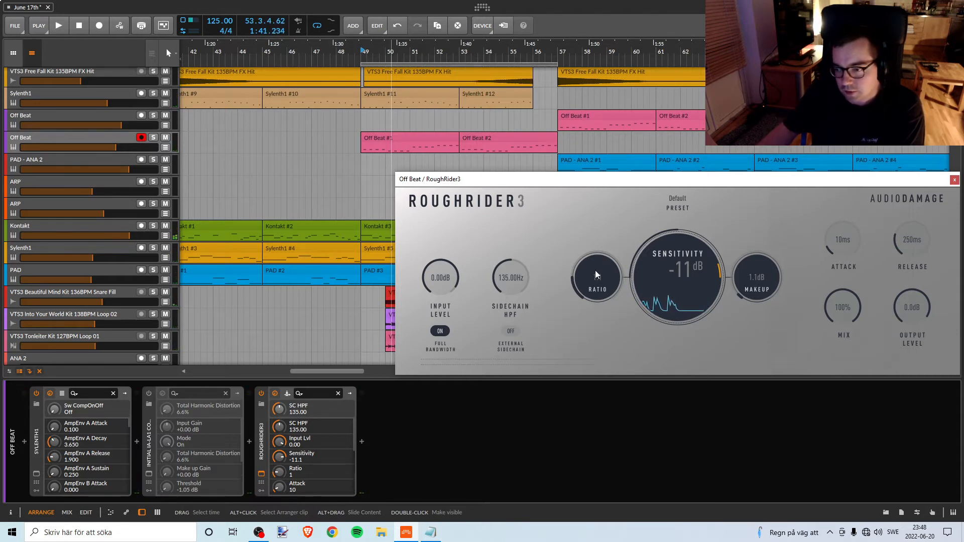
Replay the break from bar 49 and reduce RoughRider3's mix to 40%.
key(space)
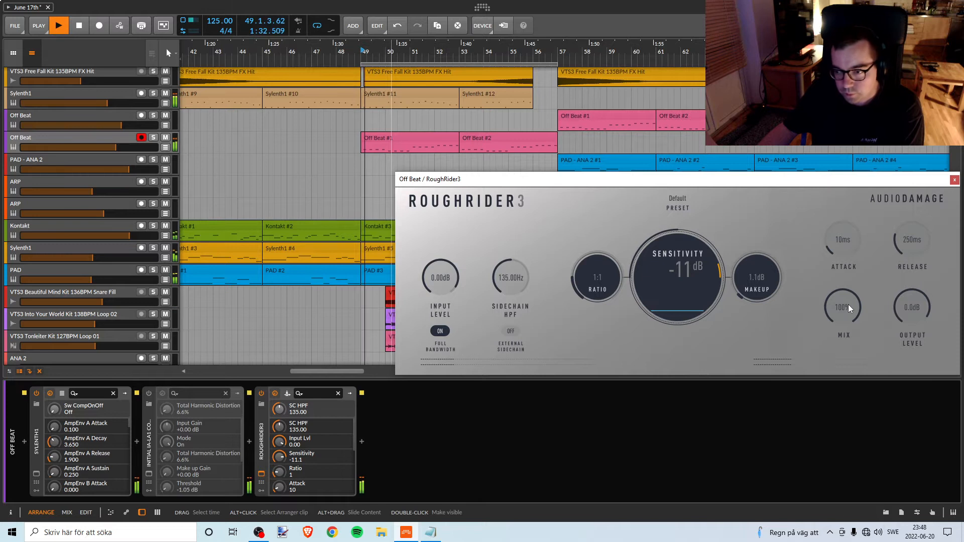
drag(848, 305, 826, 358)
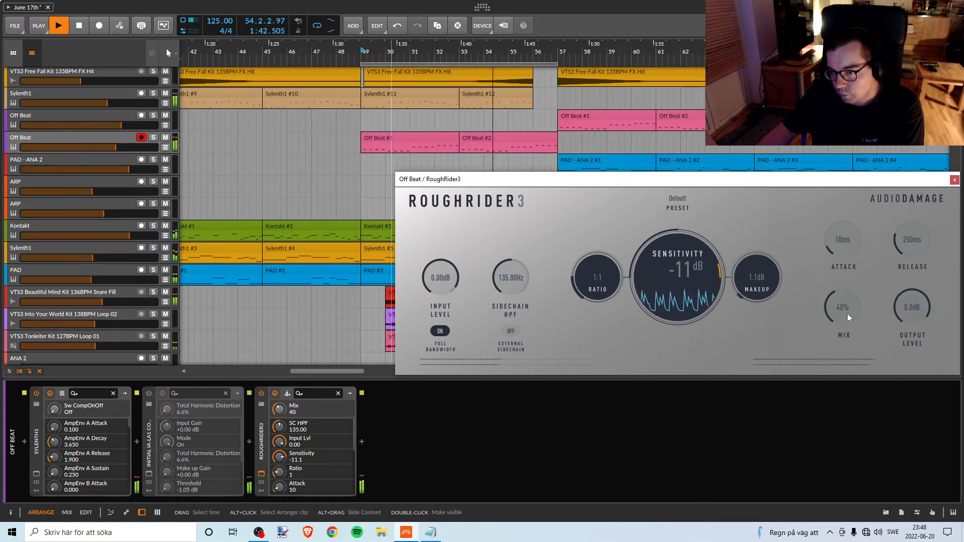
Replay the break from bar 49 and return RoughRider3's mix to 100%.
key(space)
key(space)
drag(848, 312, 848, 279)
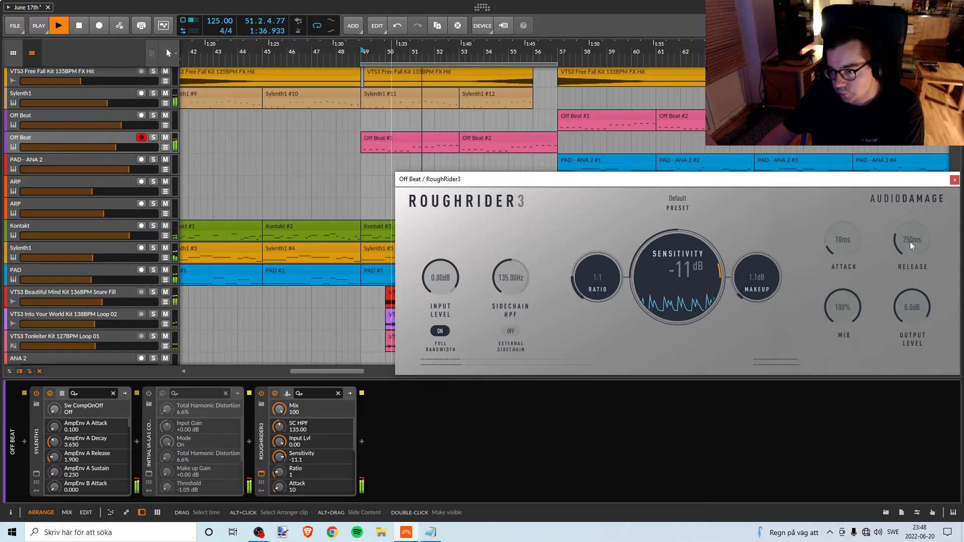
key(space)
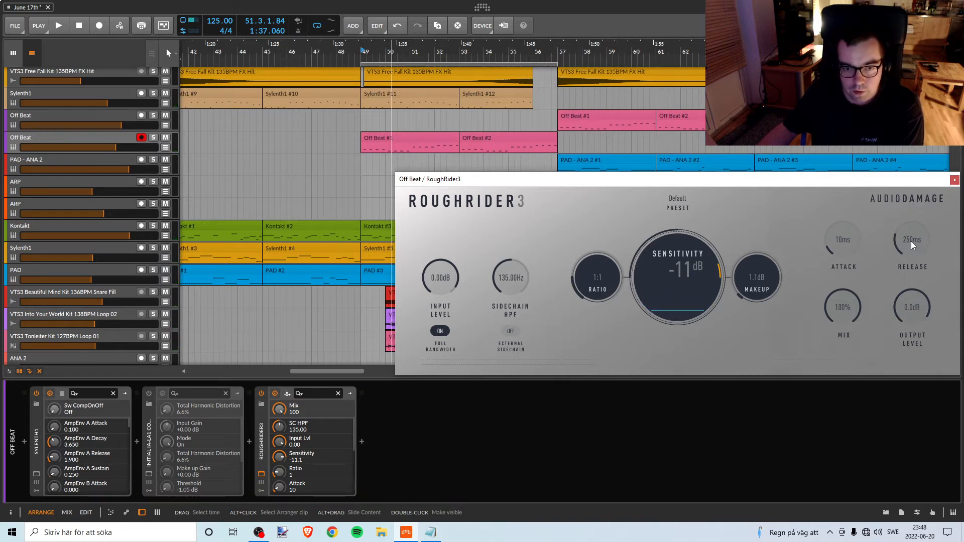
Try longer RoughRider3 release times up to 420 ms while replaying the break, and settle on 198 ms.
key(space)
mouse_move(911, 241)
mouse_down()
mouse_move(904, 251)
mouse_move(913, 239)
mouse_up()
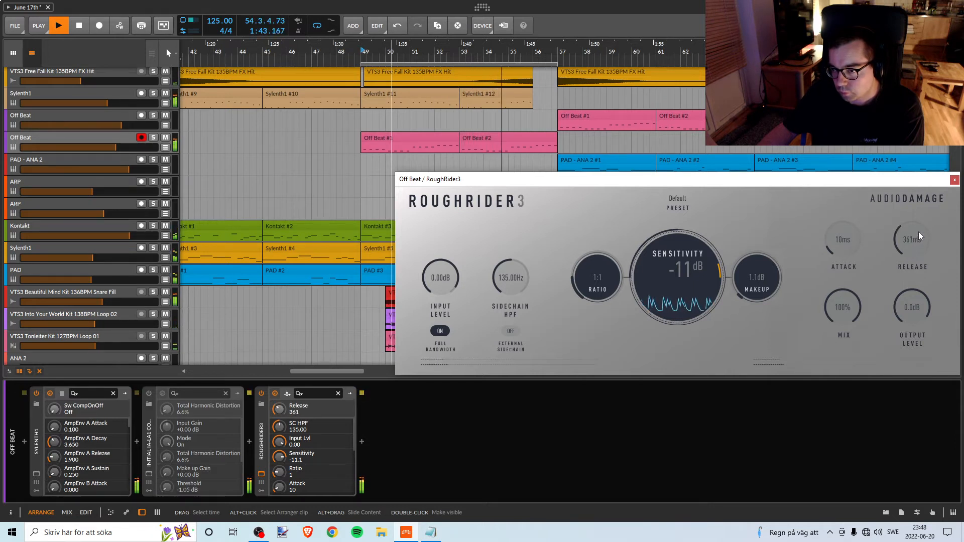
key(space)
drag(917, 236, 920, 233)
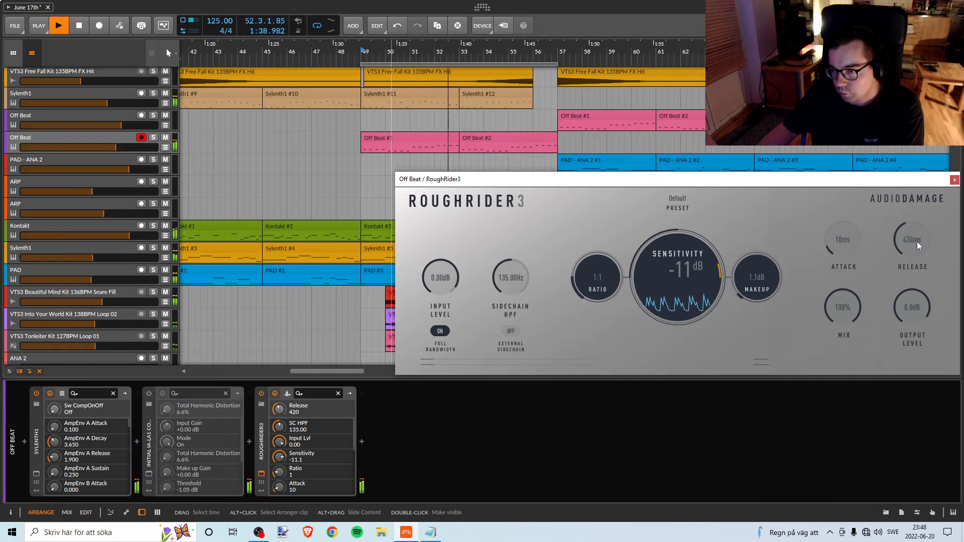
key(space)
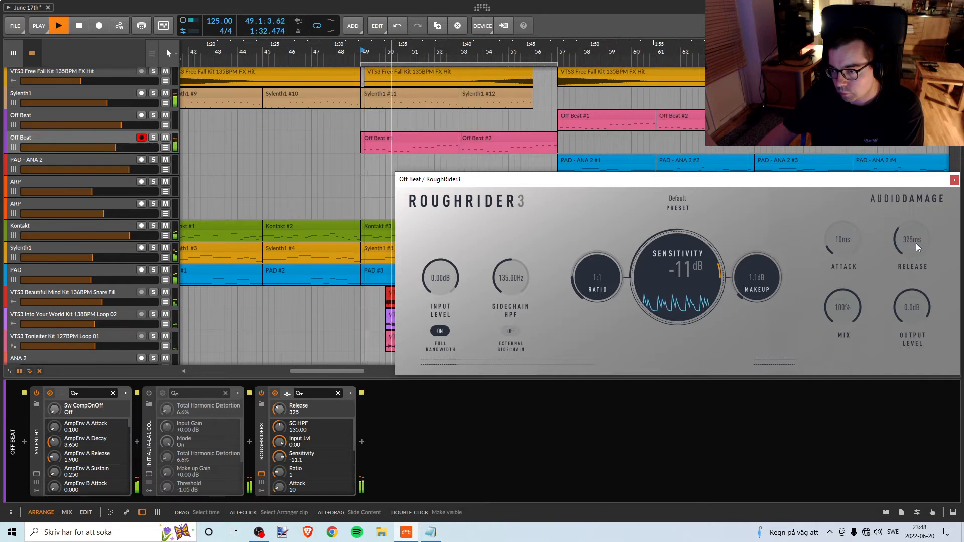
drag(916, 243, 913, 250)
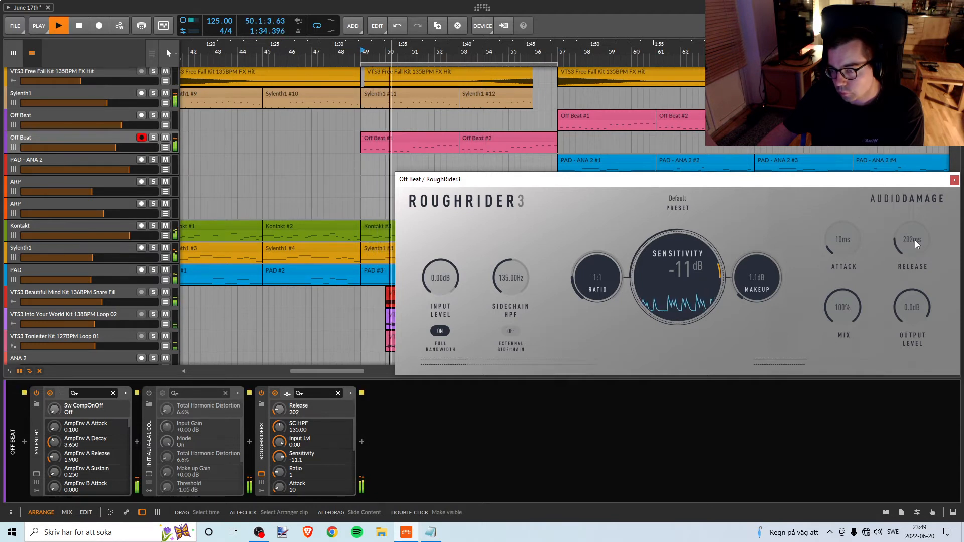
drag(915, 240, 916, 240)
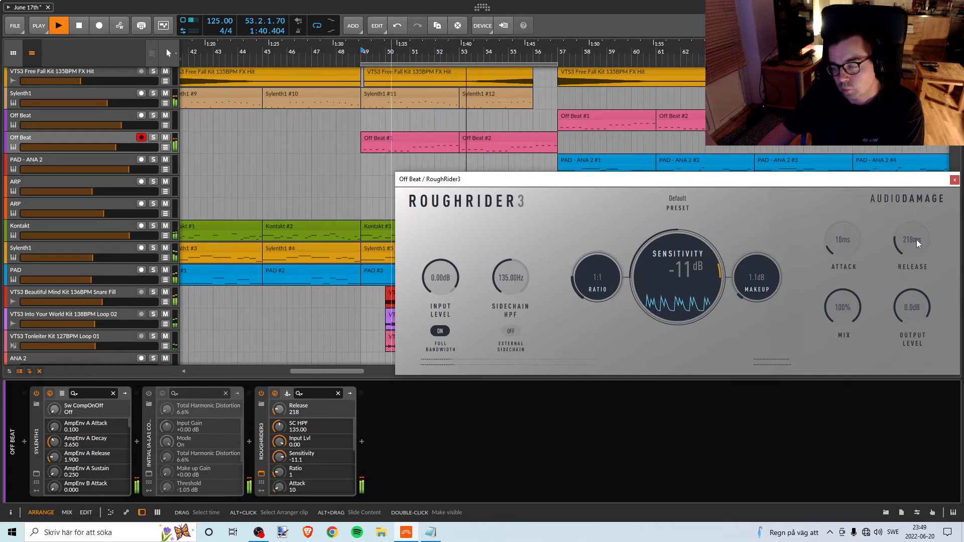
drag(916, 240, 915, 242)
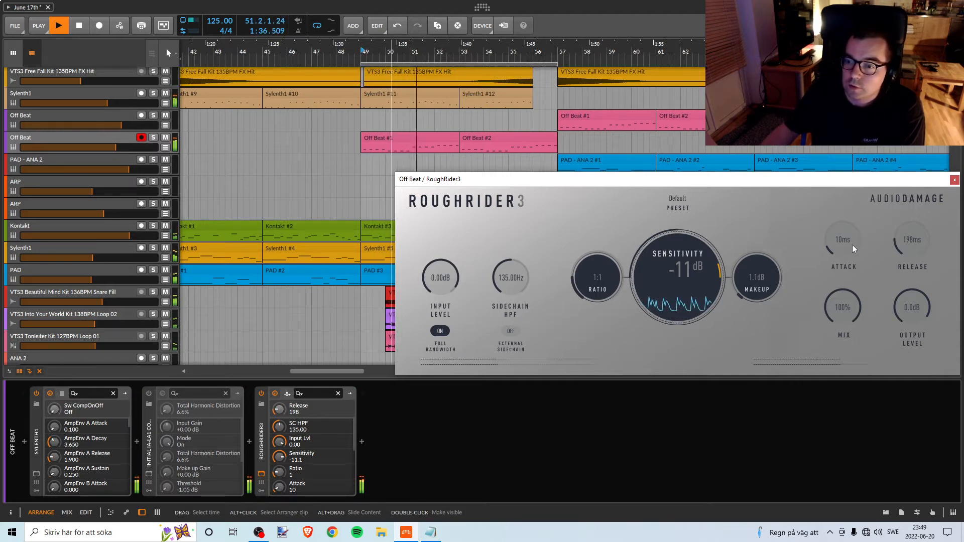
key(space)
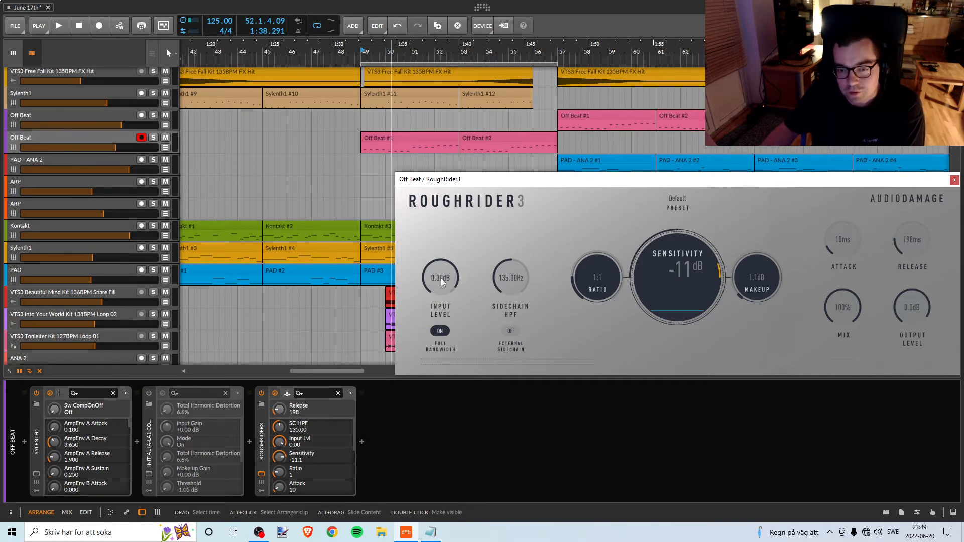
Briefly solo the break's Off Beat track, try a RoughRider3 input level of -1.30 dB and reset it to 0 dB.
key(space)
click(152, 138)
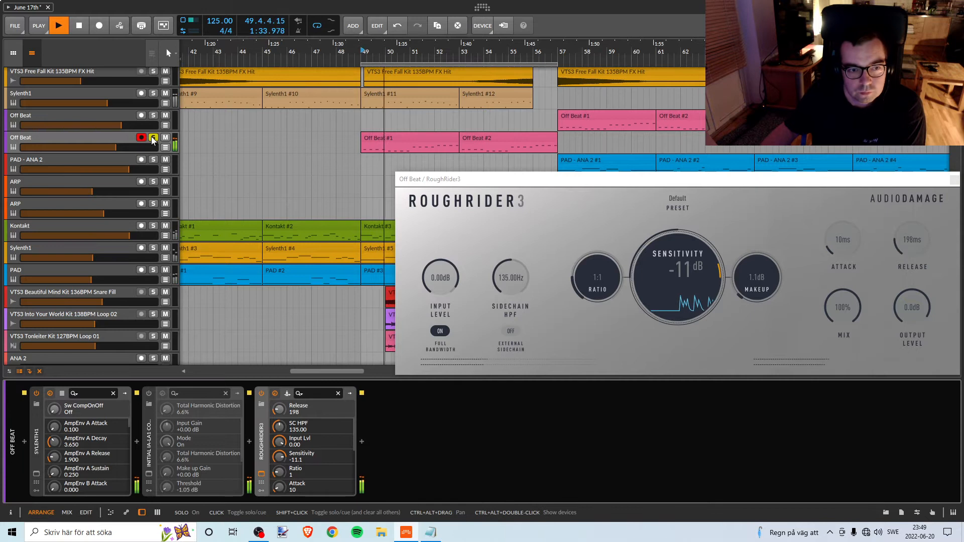
click(152, 137)
drag(446, 277, 446, 281)
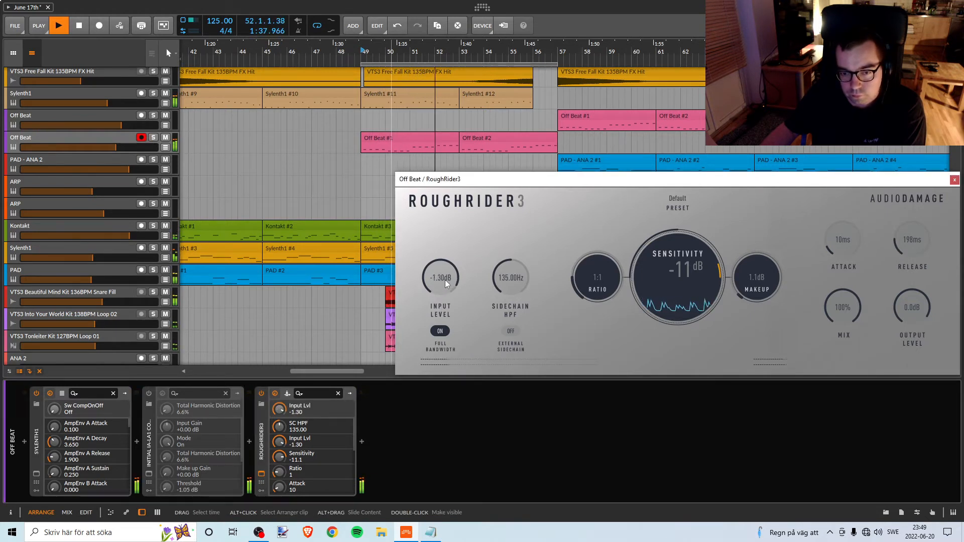
double_click(445, 280)
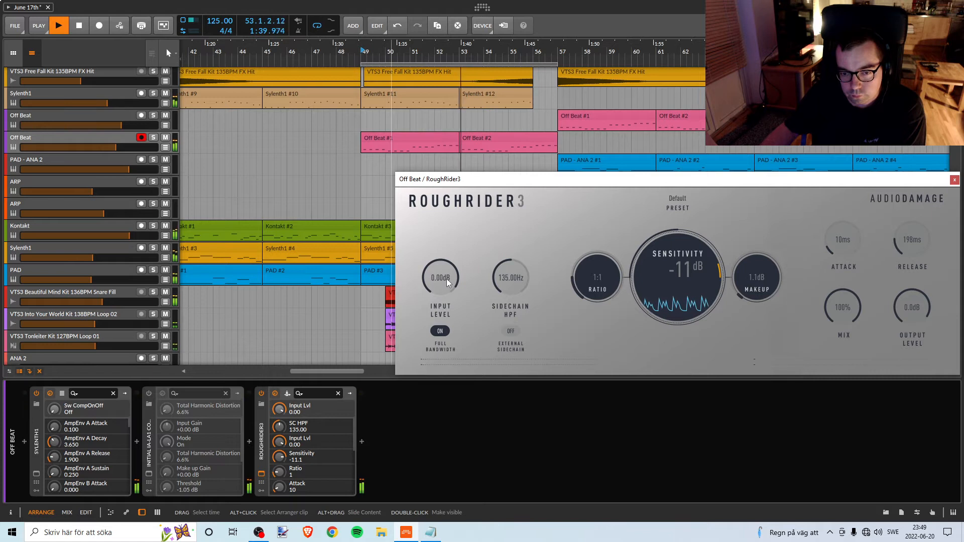
Compare the break with RoughRider3's Full Bandwidth option off and on, leaving it on and the input level at 0 dB.
click(440, 331)
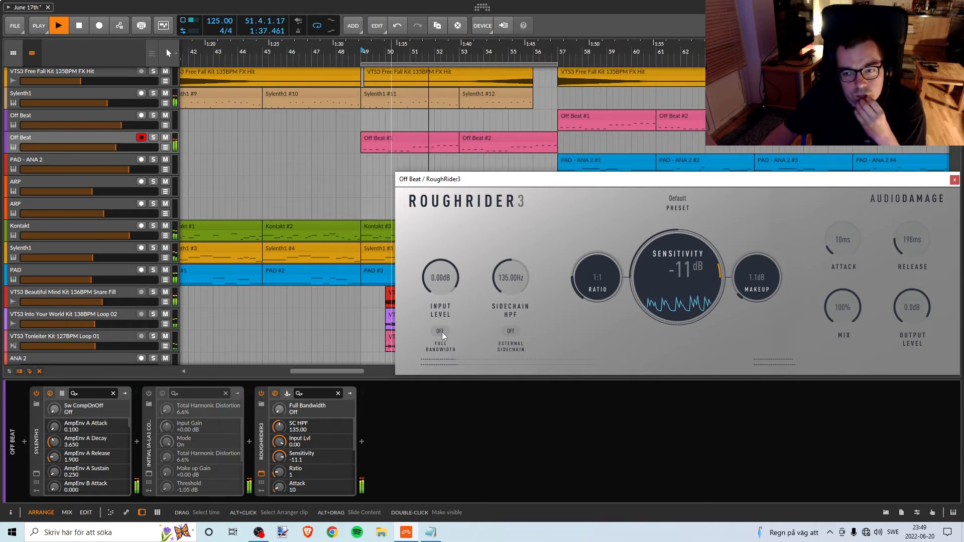
click(440, 331)
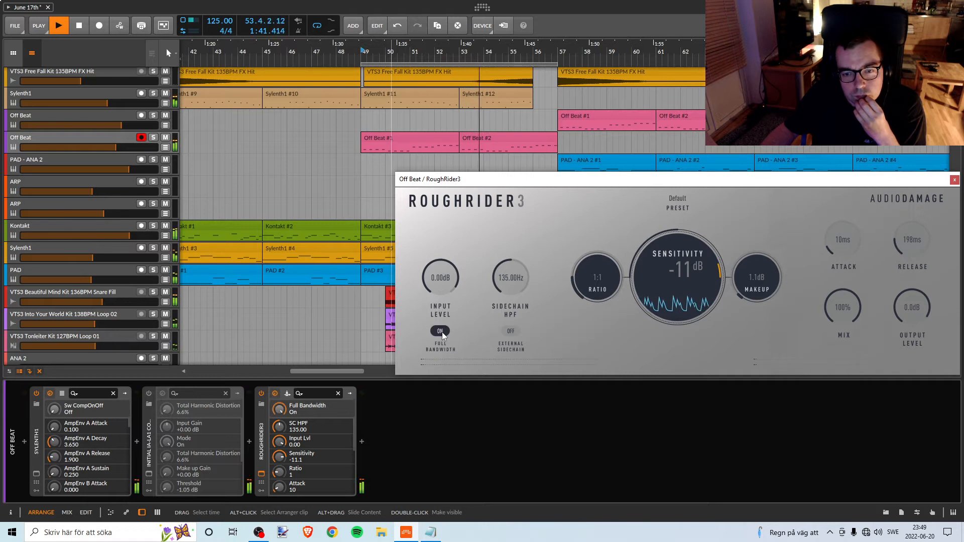
mouse_move(448, 272)
mouse_down()
mouse_move(439, 290)
mouse_move(447, 276)
mouse_up()
key(space)
key(space)
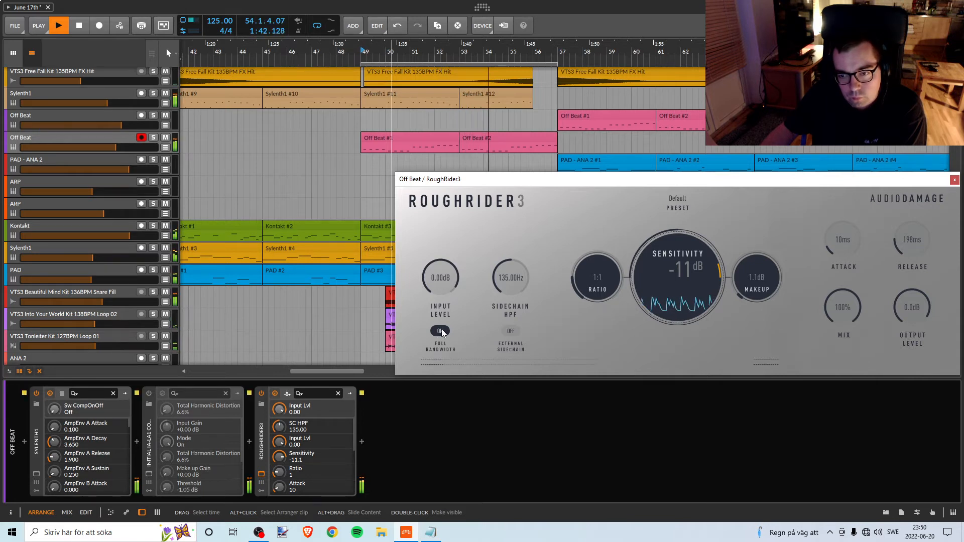
Set RoughRider3's sensitivity to -7.5 dB during playback and briefly try its external sidechain, leaving it off.
key(space)
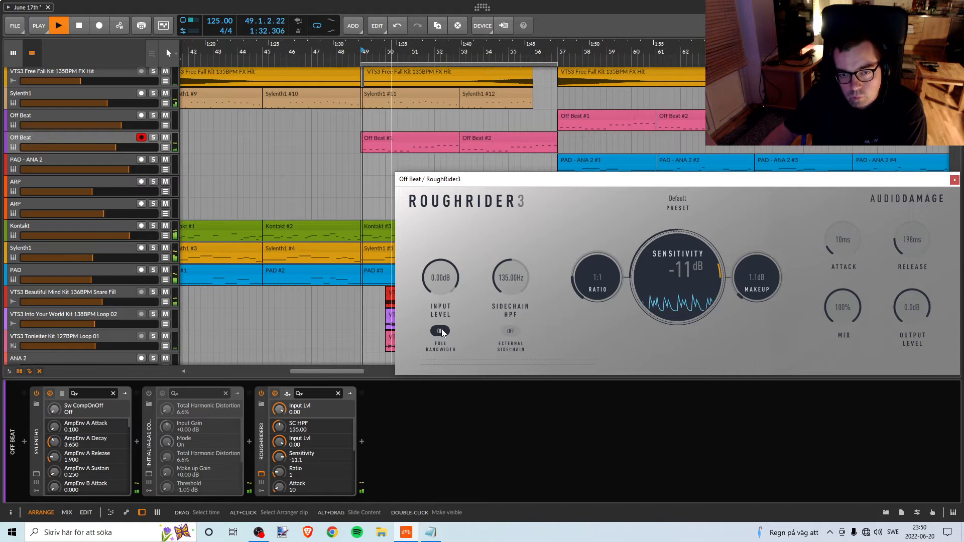
drag(719, 279, 719, 273)
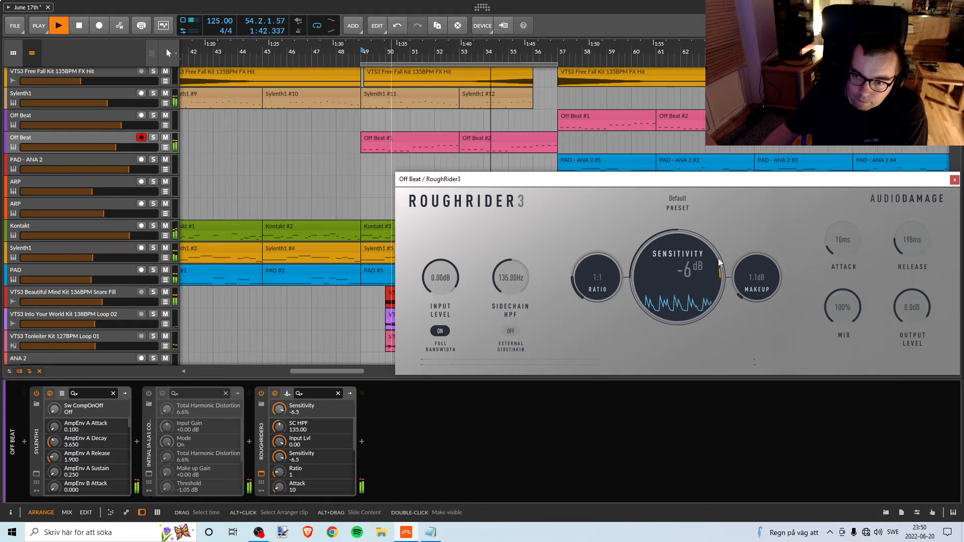
drag(718, 259, 717, 260)
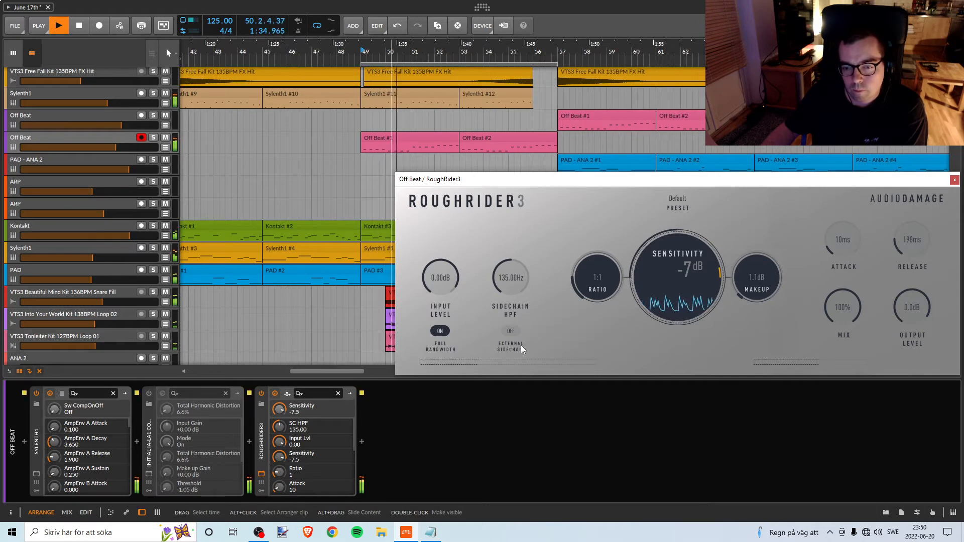
click(511, 331)
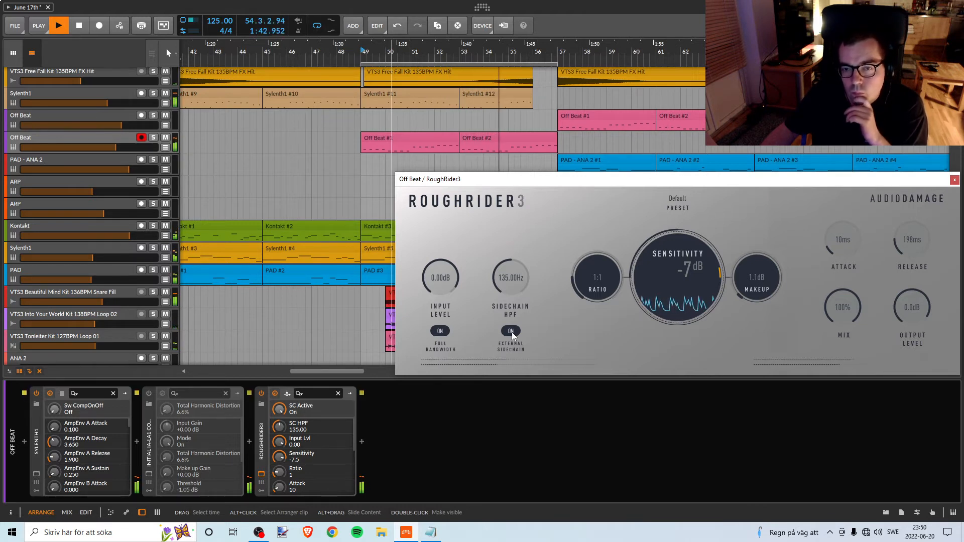
click(512, 331)
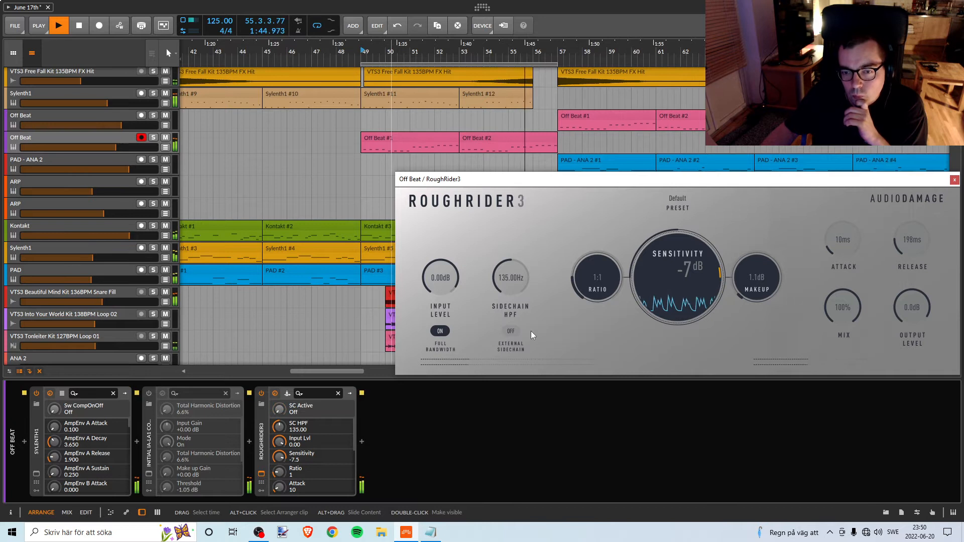
Stop playback, close the RoughRider3 window and delete the disabled compressor between Sylenth1 and RoughRider3.
key(space)
click(955, 180)
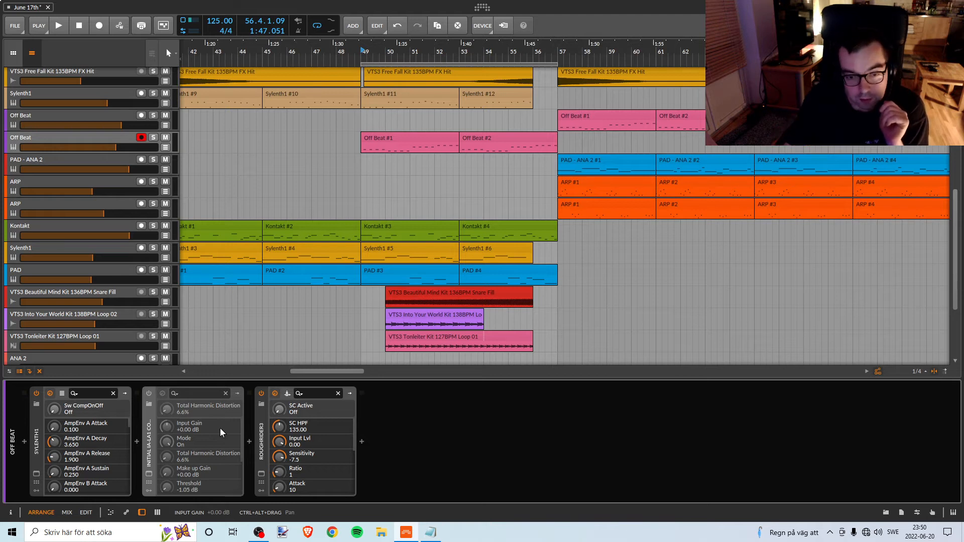
key(Delete)
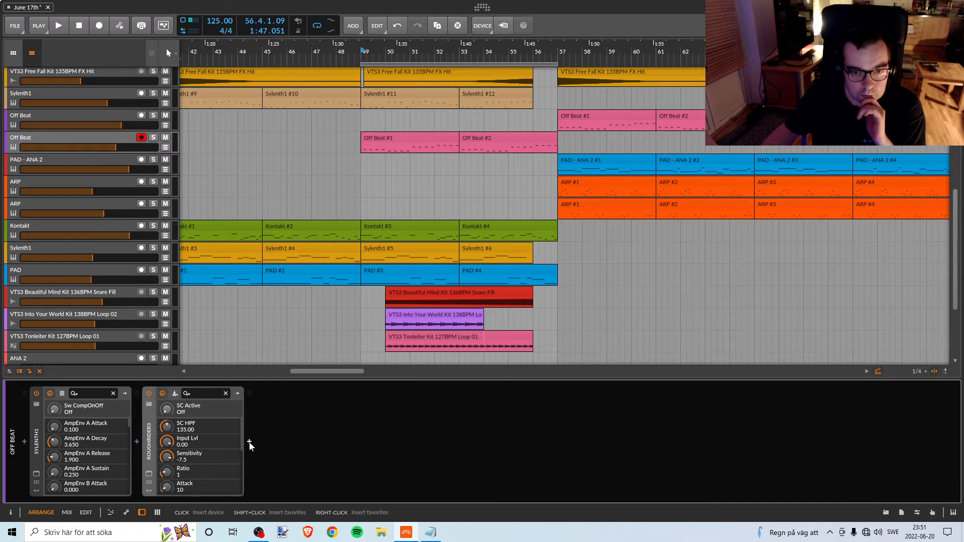
Insert SplitEQ between Sylenth1 and RoughRider3 and move its window clear of the break's clips.
click(137, 441)
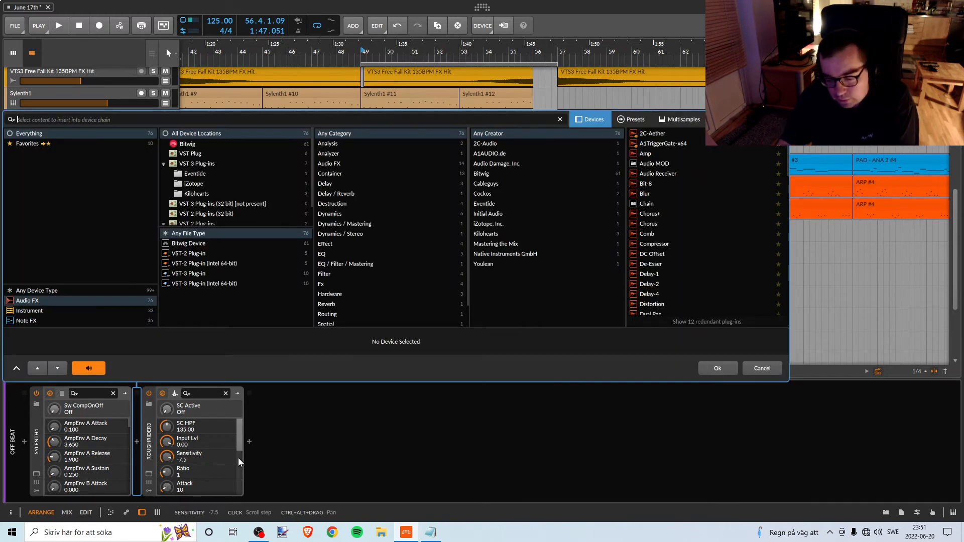
text(spl)
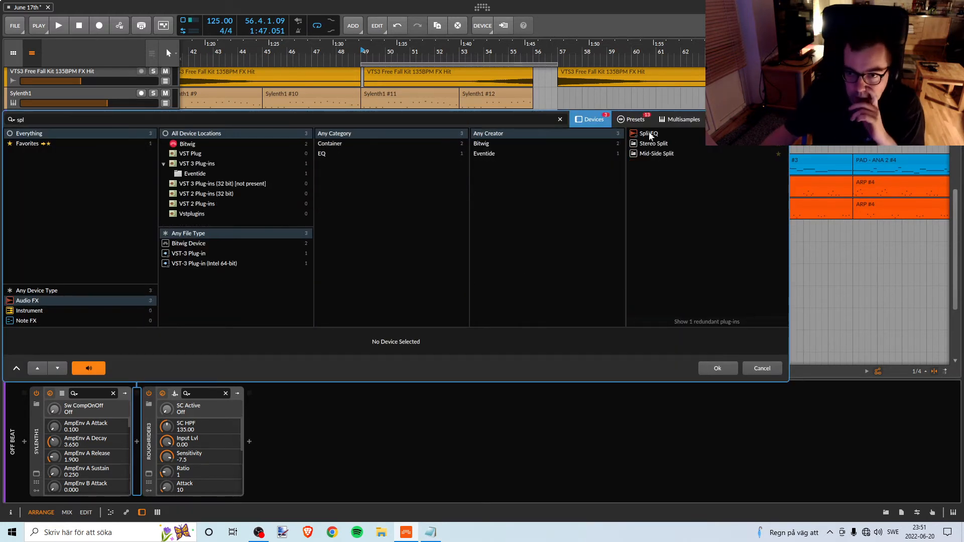
click(648, 134)
click(718, 365)
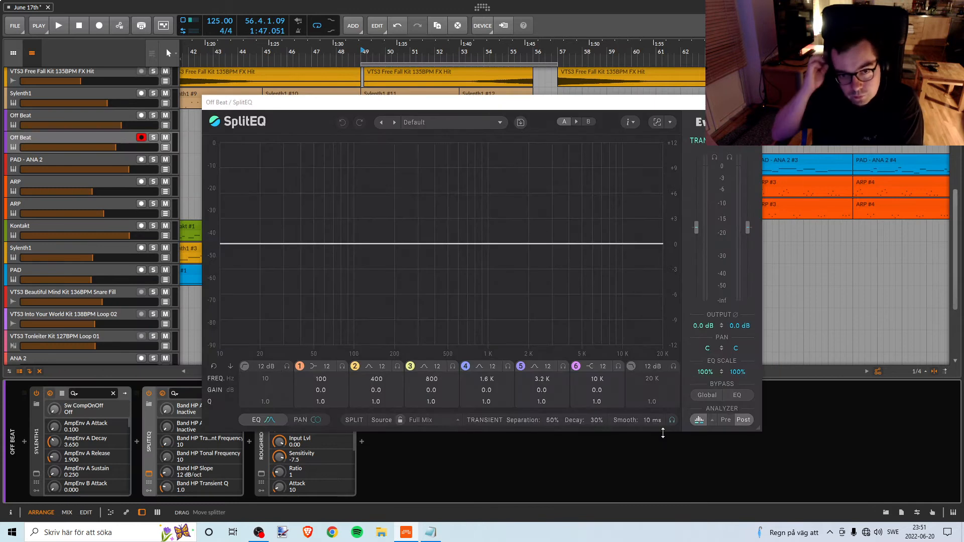
drag(410, 105, 810, 150)
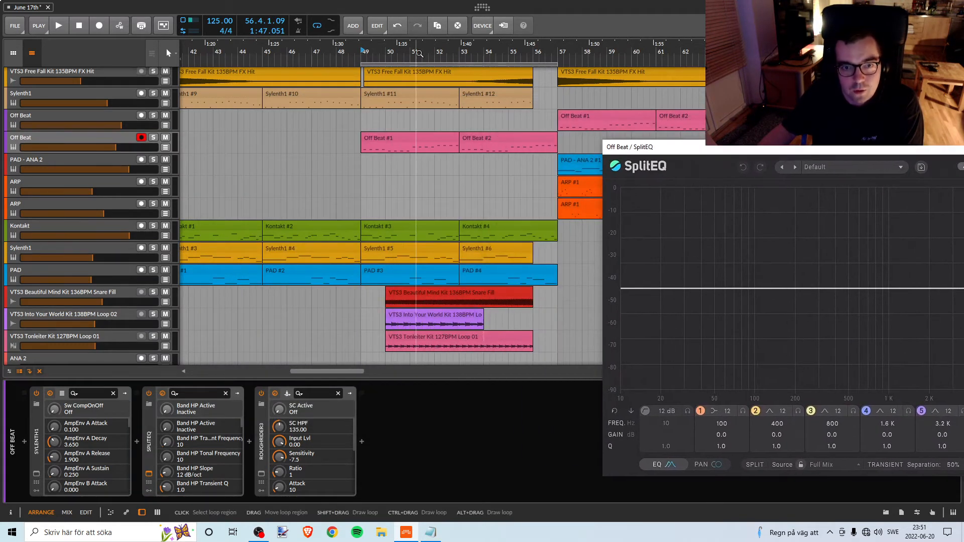
Play the break from bar 49 and cut SplitEQ's band 2 tonal gain to -2.6 dB at 97 Hz.
drag(418, 53, 356, 53)
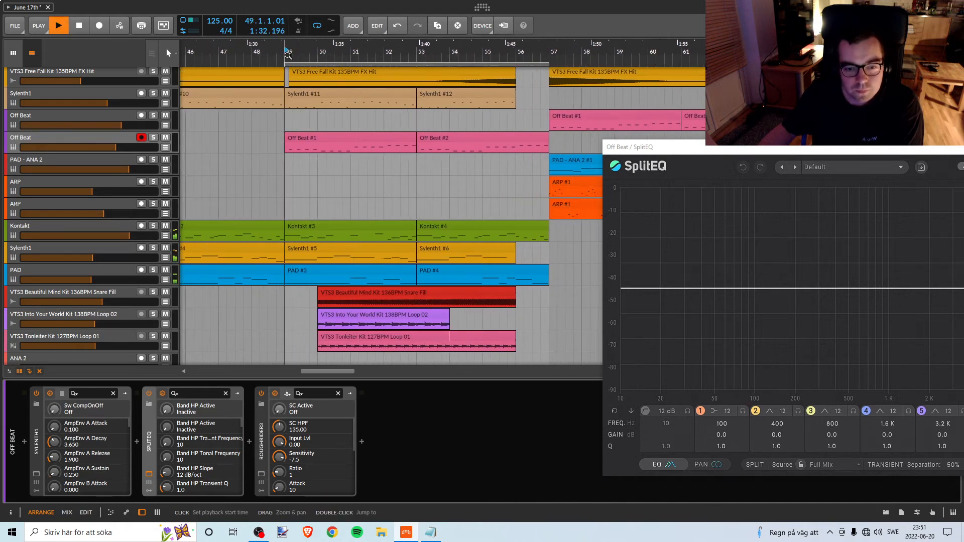
drag(680, 148, 452, 123)
drag(607, 263, 525, 297)
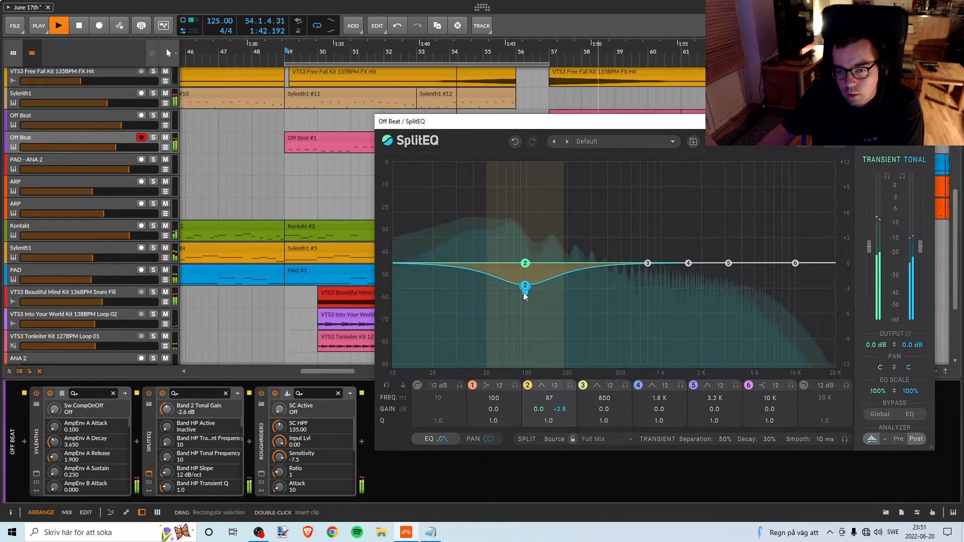
key(space)
Set the loop region to bars 53 to 56 and play from bar 53.
drag(431, 124, 684, 142)
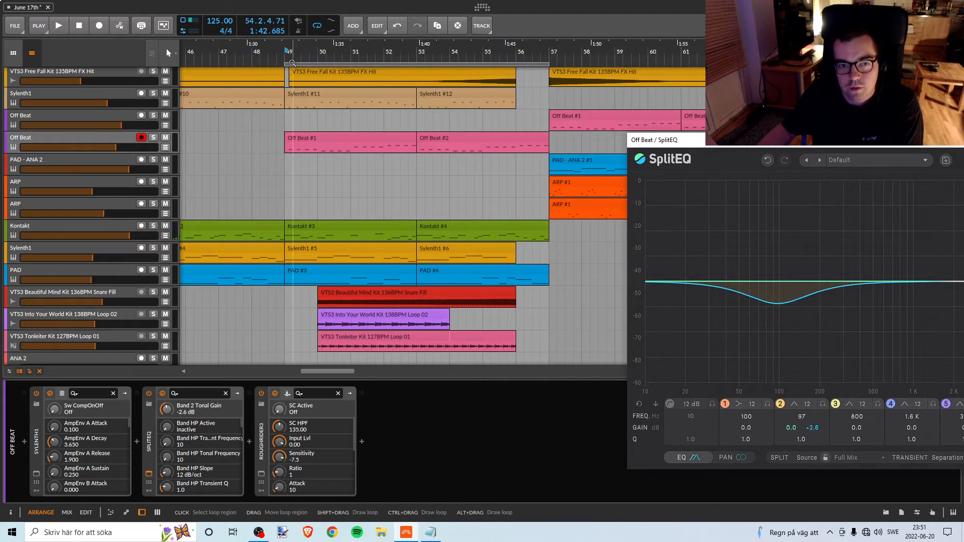
drag(286, 63, 418, 65)
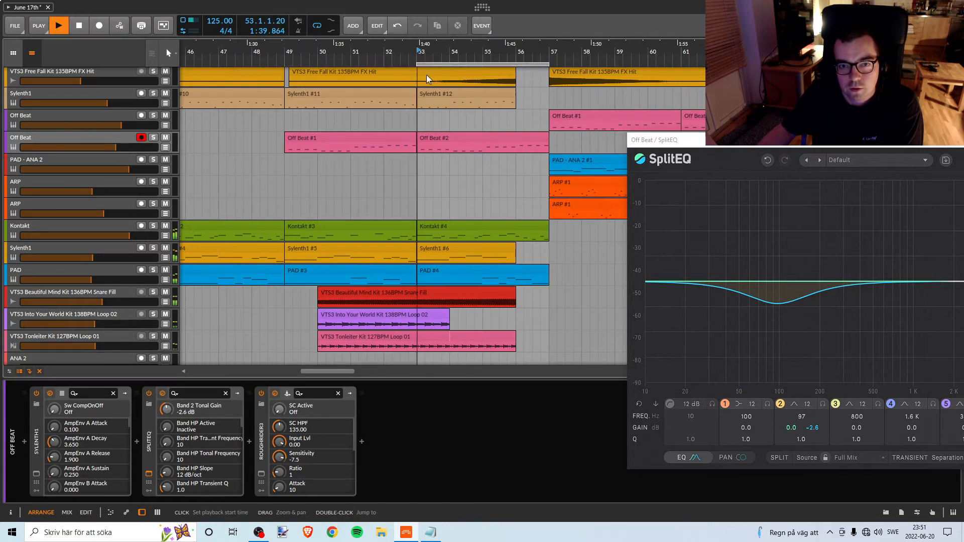
drag(758, 145, 590, 179)
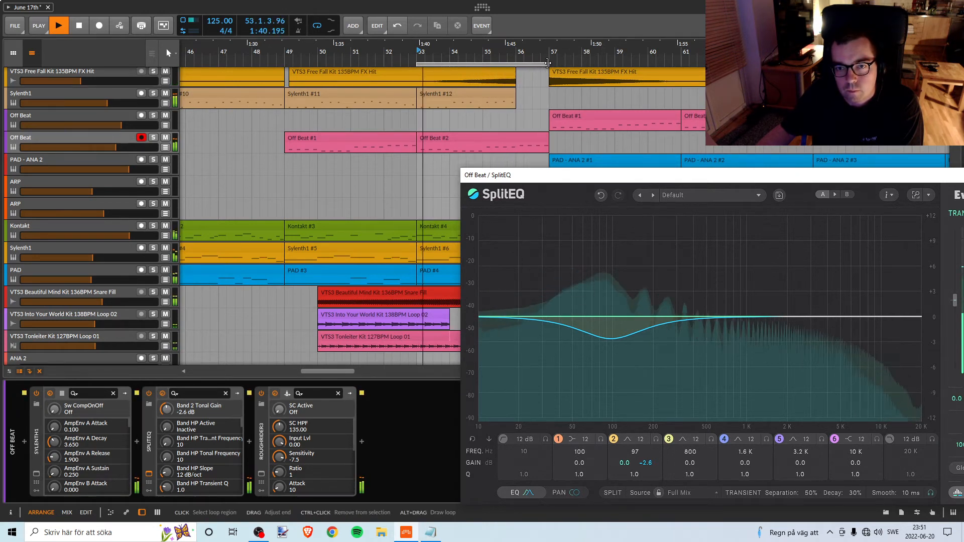
drag(549, 63, 516, 63)
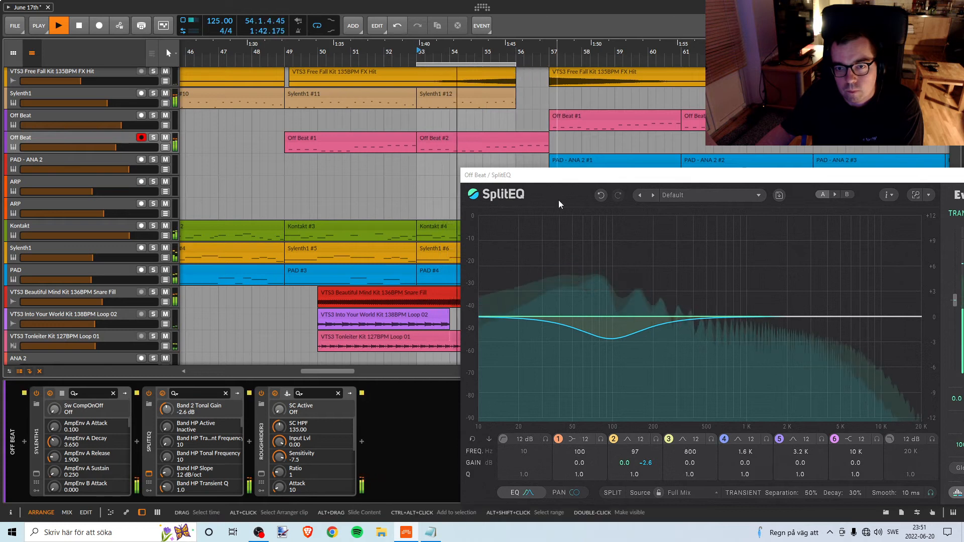
Set SplitEQ's band 3 tonal gain to -1.7 dB at 165 Hz and band 2's to -6.6 dB at 62 Hz.
drag(558, 175, 468, 158)
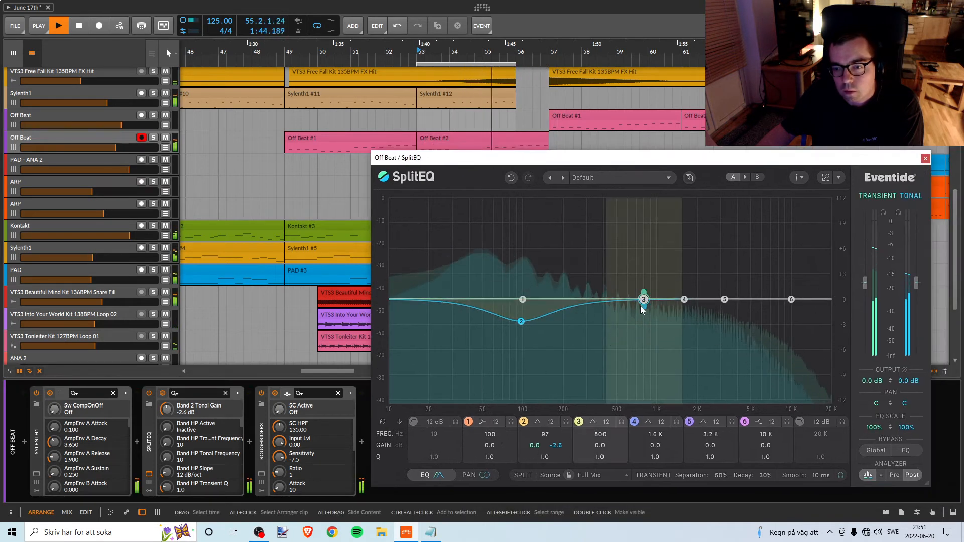
drag(641, 307, 513, 335)
key(space)
key(space)
key(space)
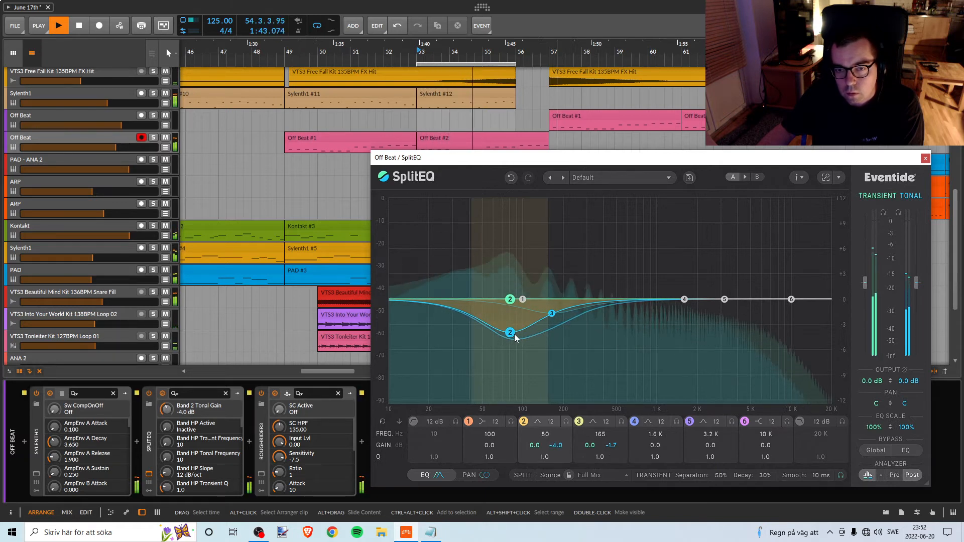
drag(515, 339, 501, 354)
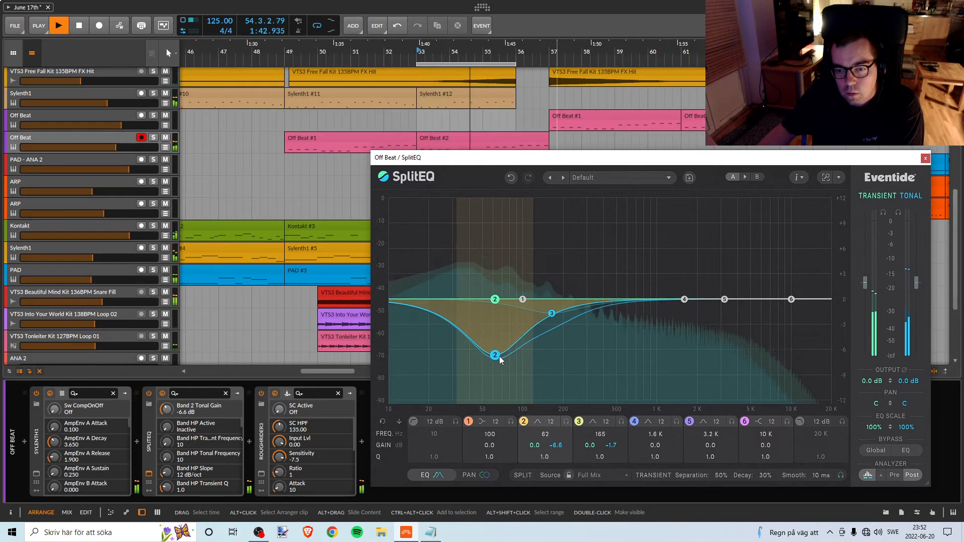
Set SplitEQ's band 2 gains to -5.3 dB transient and -6.2 dB tonal at 64 Hz, and band 1's tonal gain to -3.0 dB at 93 Hz.
drag(499, 359, 506, 352)
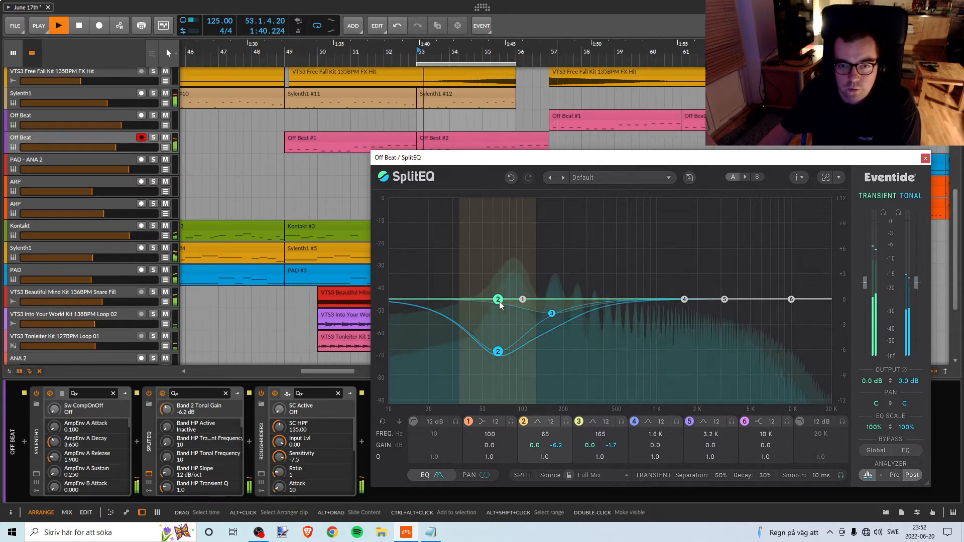
drag(500, 305, 499, 349)
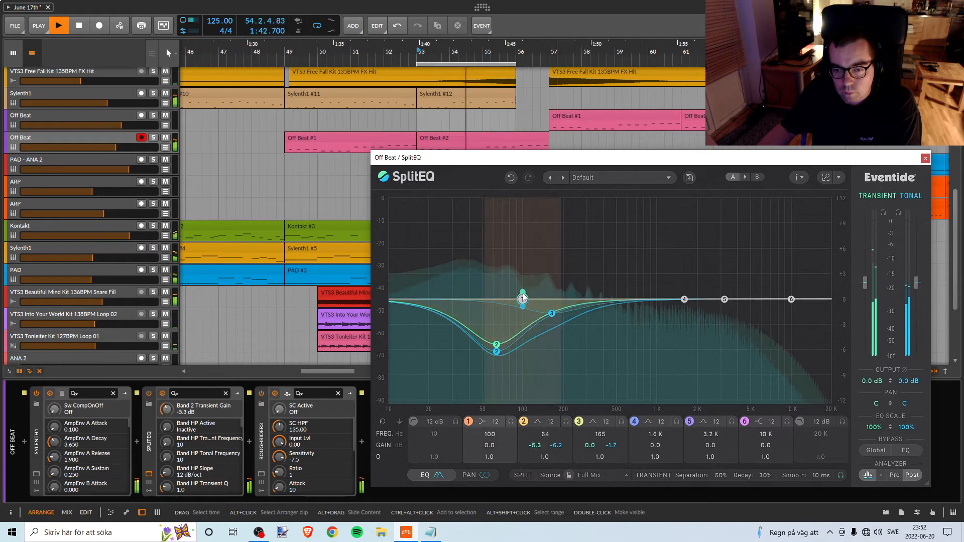
drag(523, 310, 520, 335)
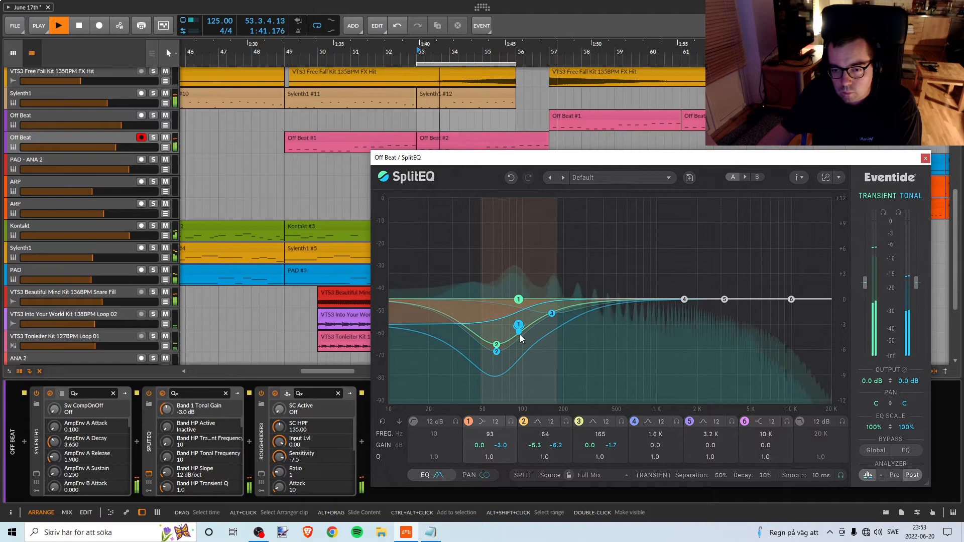
key(space)
Playing from bar 49, set SplitEQ's band 1 to -2.7 dB transient and -3.8 dB tonal at 110 Hz and band 3's tonal gain to -2.3 dB at 151 Hz.
key(space)
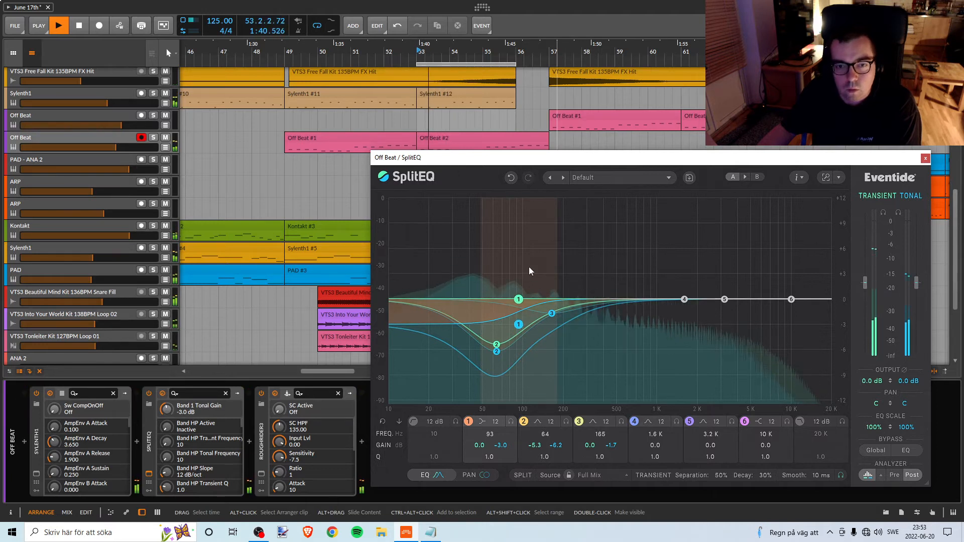
key(space)
click(293, 60)
key(space)
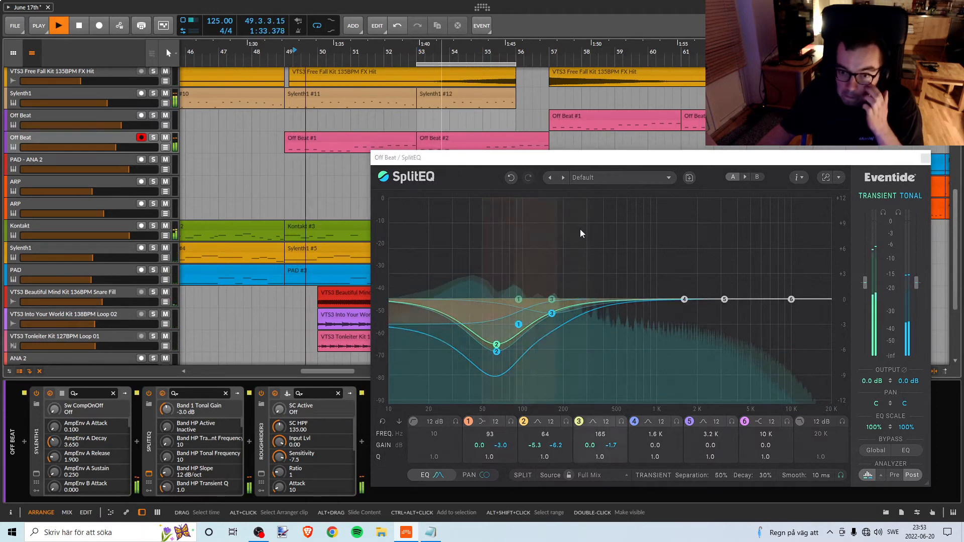
click(519, 300)
drag(518, 303, 520, 325)
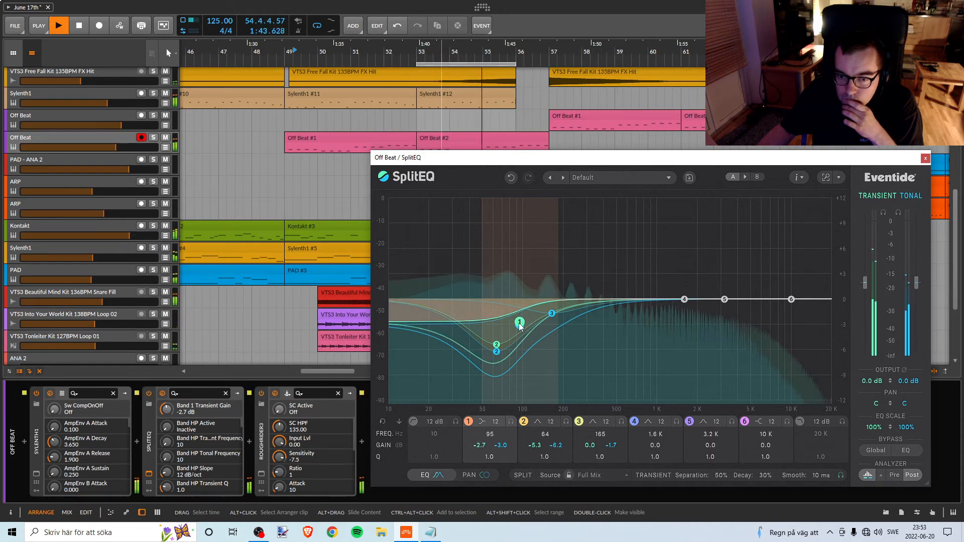
drag(551, 313, 529, 337)
key(space)
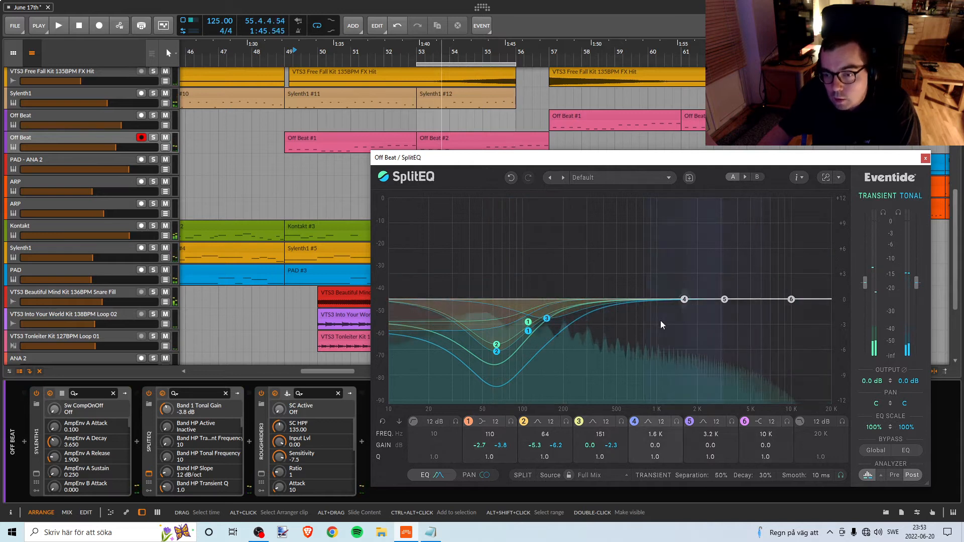
click(925, 158)
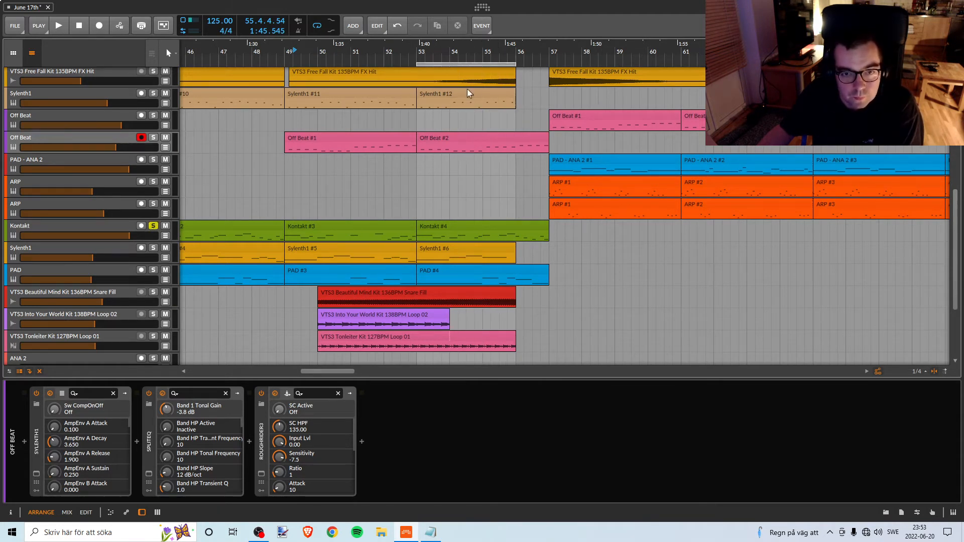
Play the soloed Kontakt track from bar 53, unsolo it, and look through the break's tracks.
key(space)
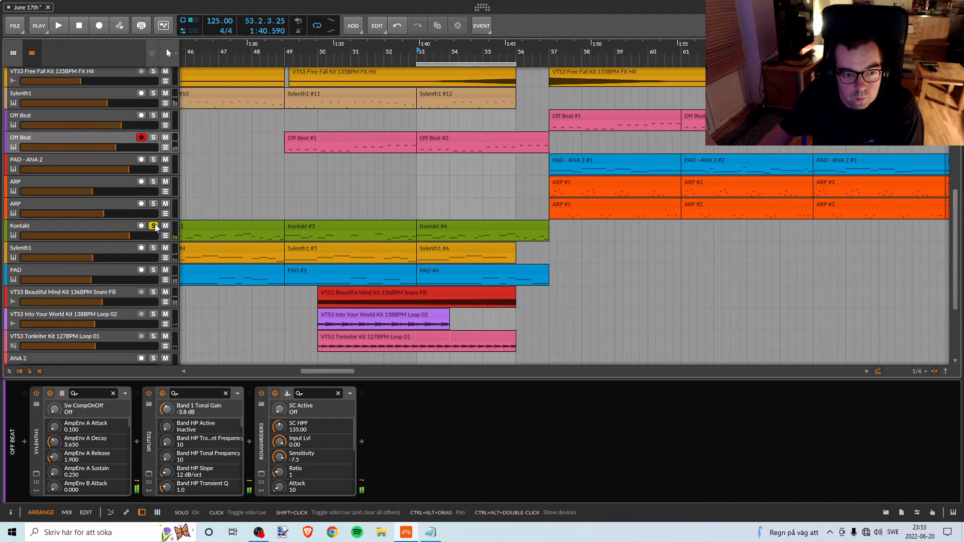
scroll(435, 266, up, 2)
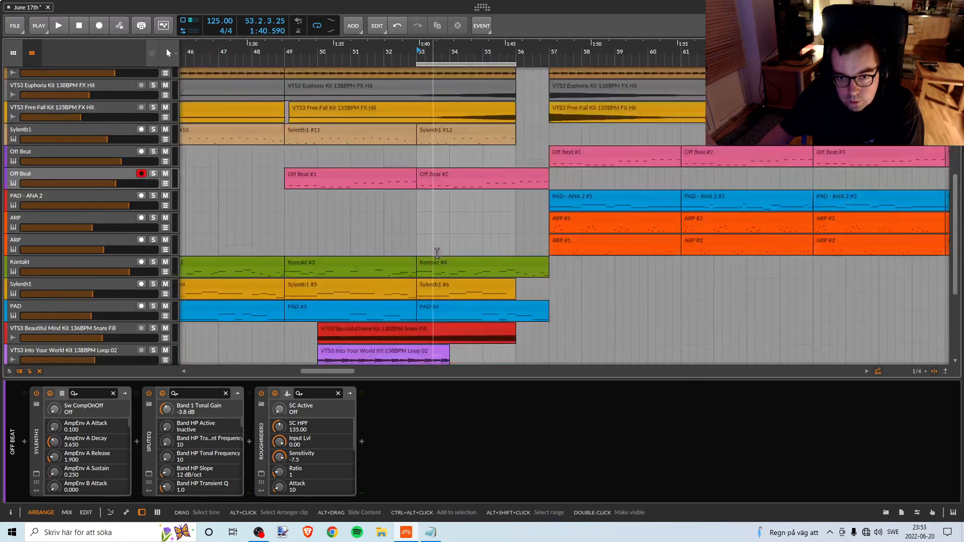
scroll(434, 266, down, 5)
scroll(435, 263, up, 4)
scroll(435, 263, down, 5)
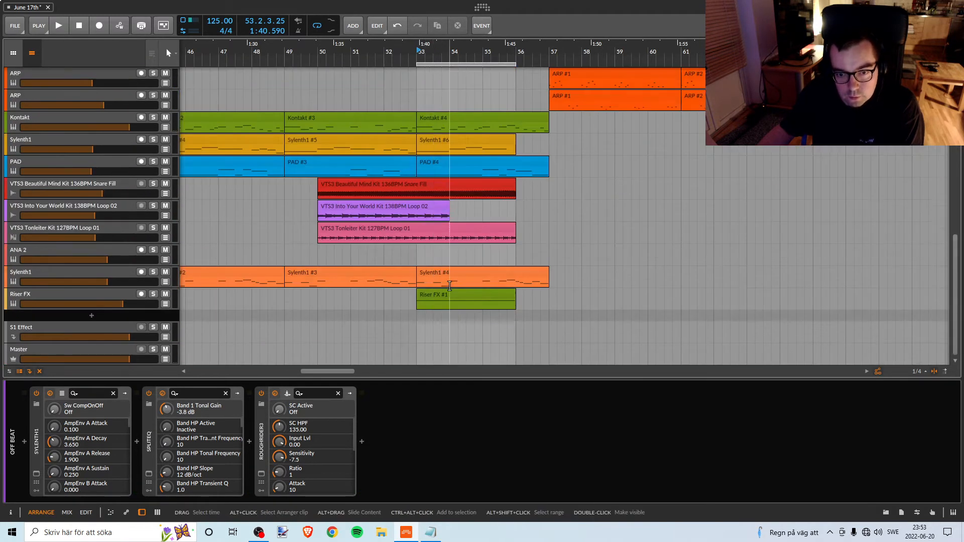
scroll(442, 274, up, 4)
scroll(448, 282, down, 2)
scroll(452, 274, up, 8)
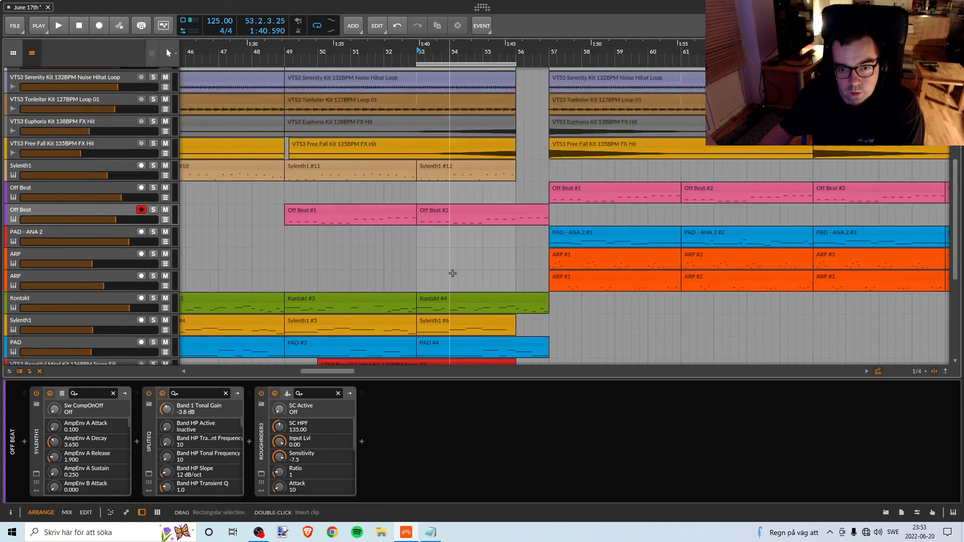
scroll(441, 286, down, 3)
Play from the start of the Off Beat #2 clip at bar 53, briefly soloing the separate Off Beat track.
click(442, 214)
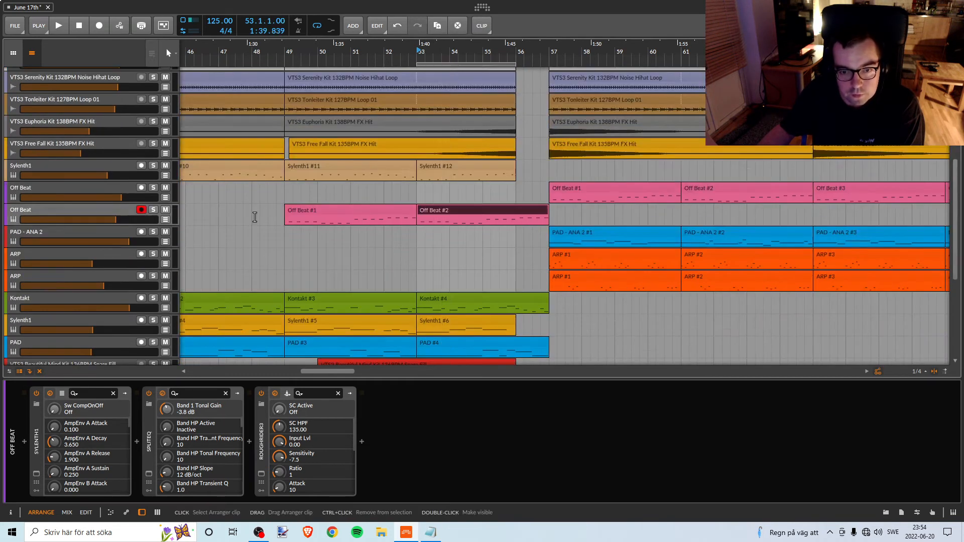
click(100, 209)
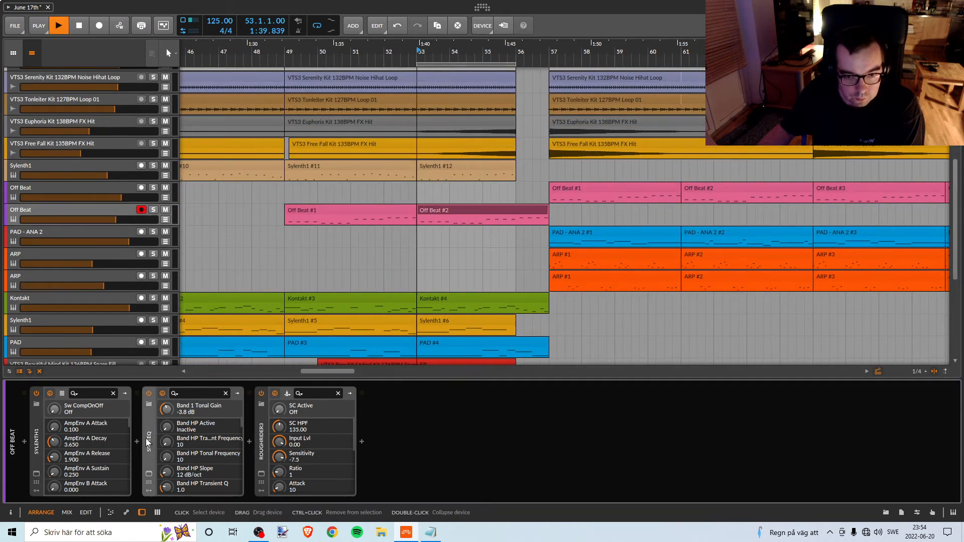
click(148, 476)
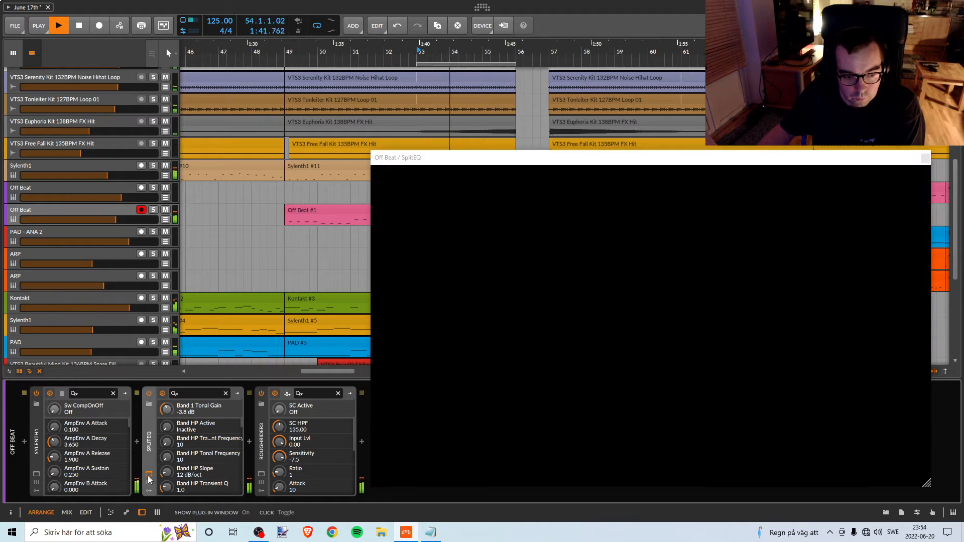
click(148, 476)
click(153, 210)
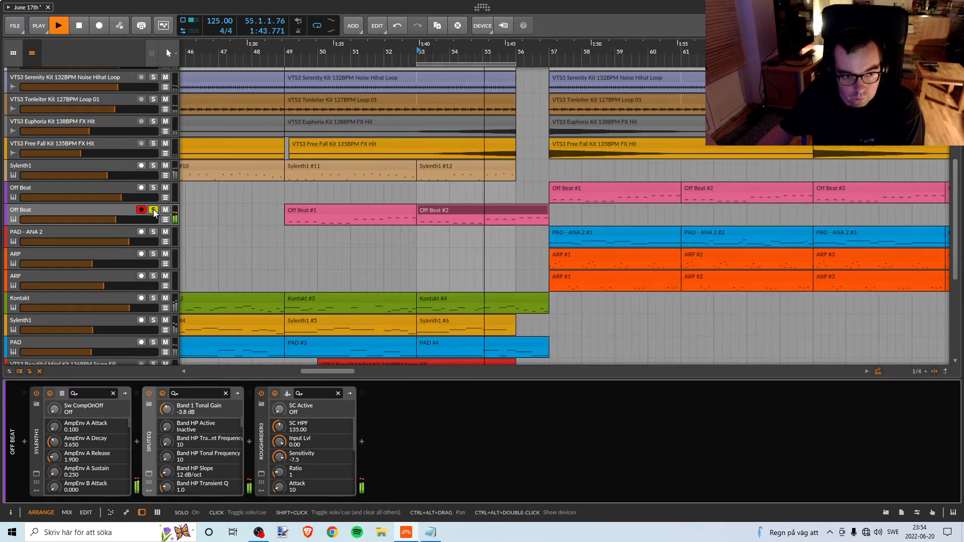
click(153, 209)
key(space)
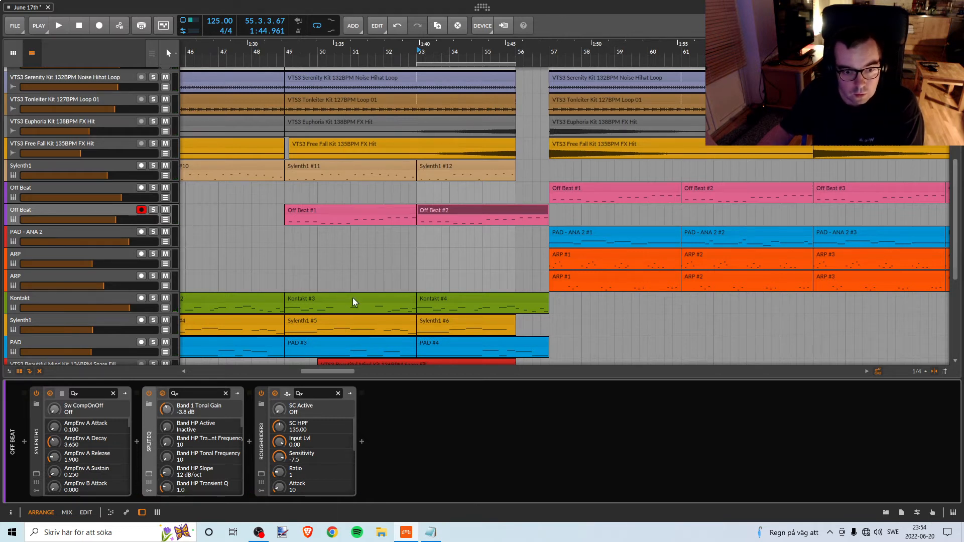
Inspect the Kontakt track's devices, play it soloed from bar 49, and unsolo it.
click(118, 300)
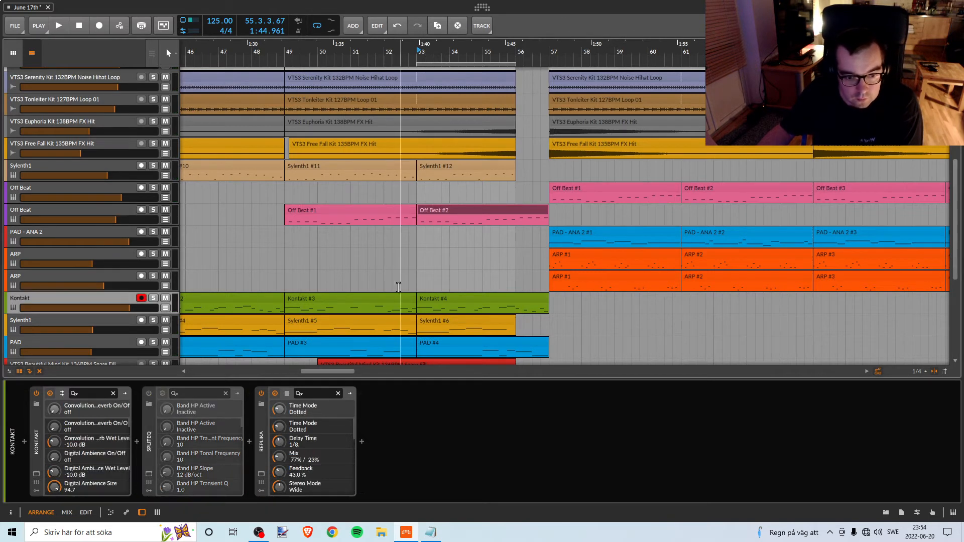
scroll(397, 287, down, 2)
scroll(396, 287, up, 2)
scroll(402, 282, down, 2)
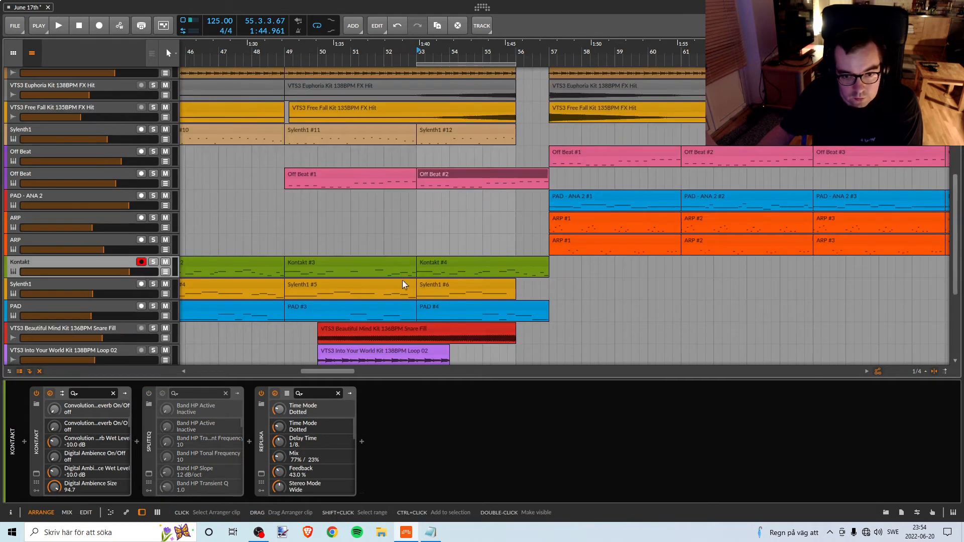
click(153, 262)
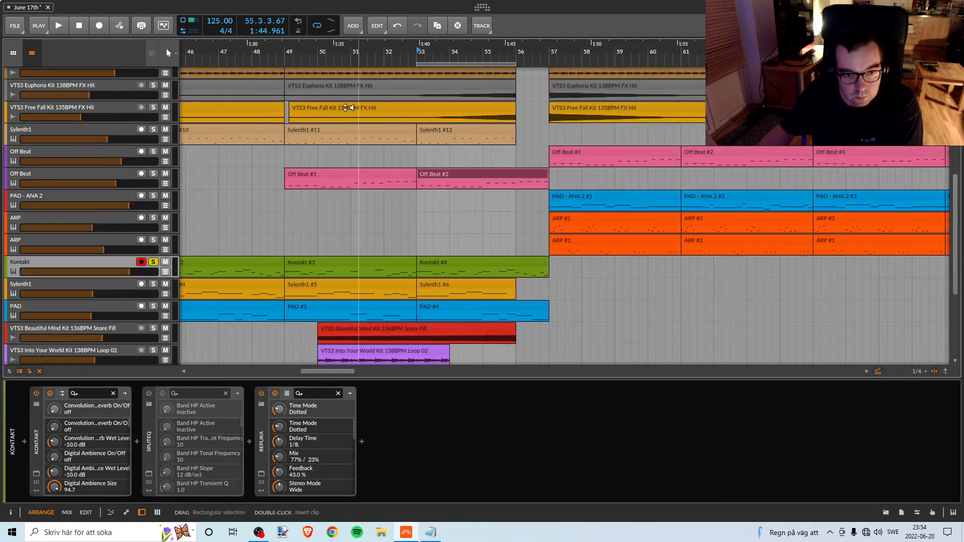
click(286, 56)
key(space)
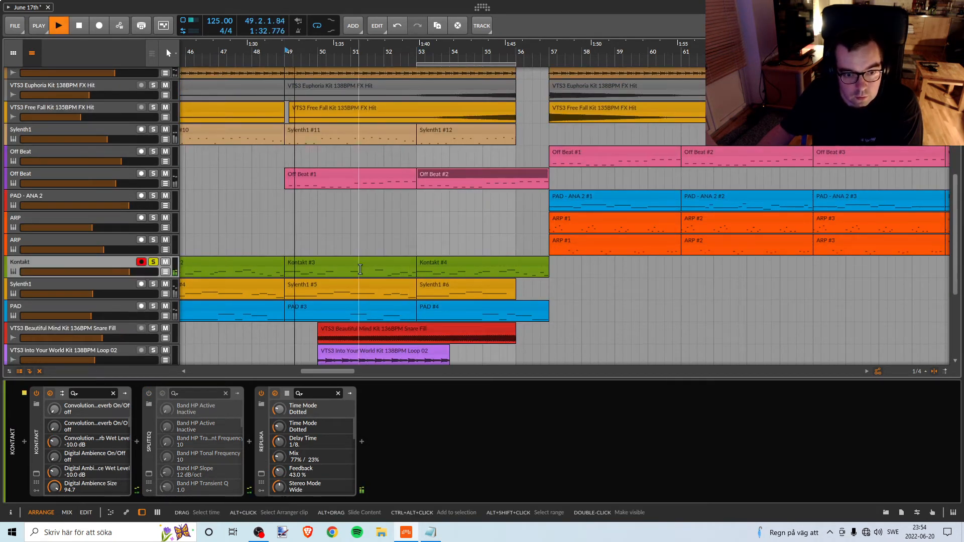
key(space)
click(153, 263)
Delete the deactivated SplitEQ from the Kontakt track's device chain and play the break from bar 53.
click(258, 431)
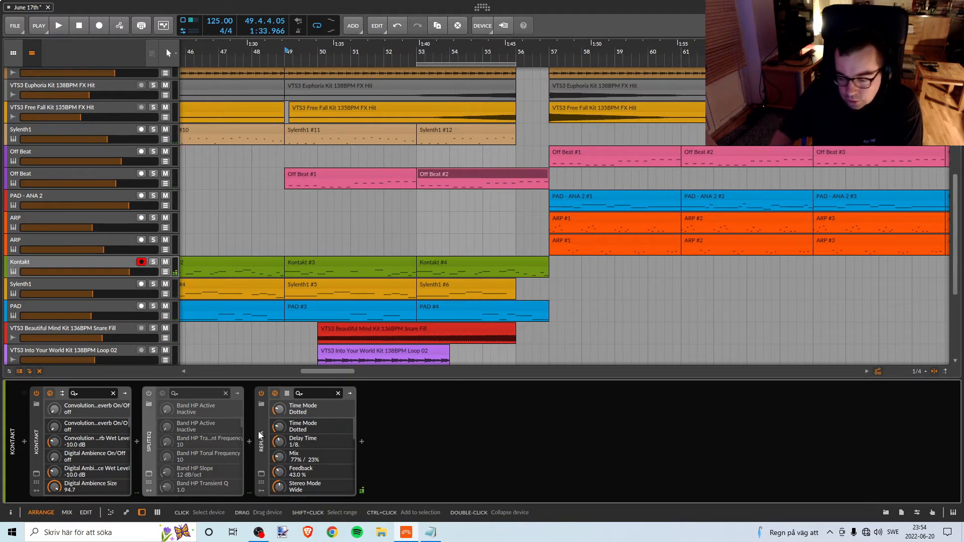
key(Delete)
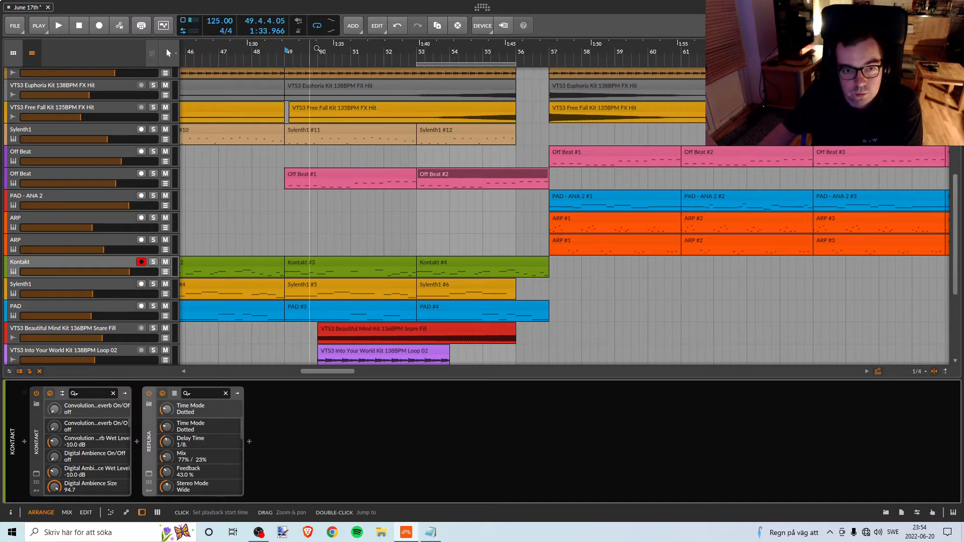
click(420, 54)
key(space)
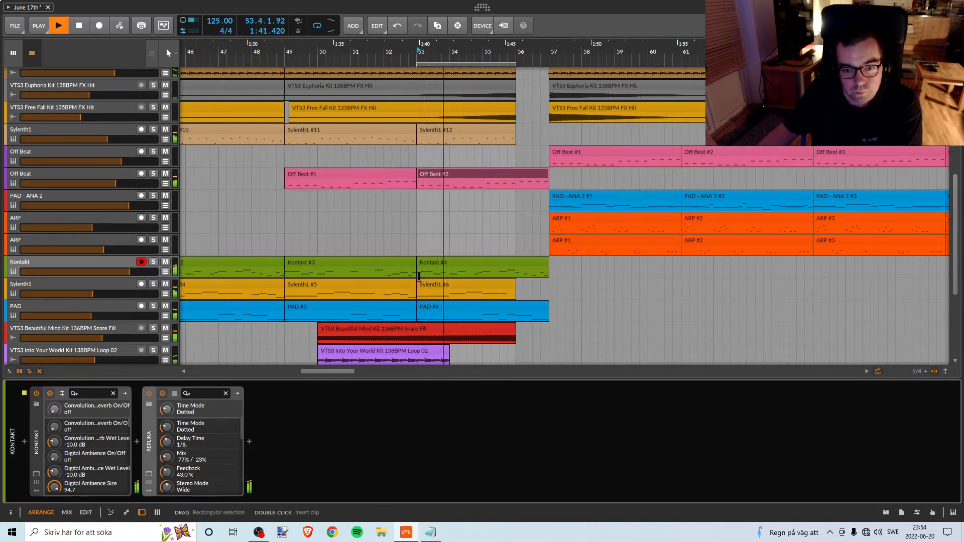
key(space)
Try the break from bar 49 without the Kontakt #3 and #4 clips, and undo their deletion.
click(354, 263)
shift+click(525, 266)
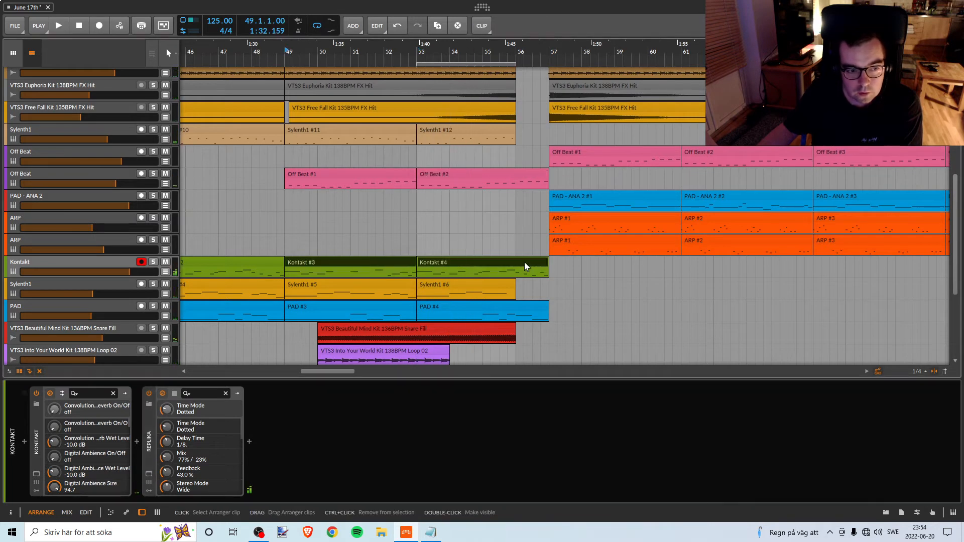
key(Delete)
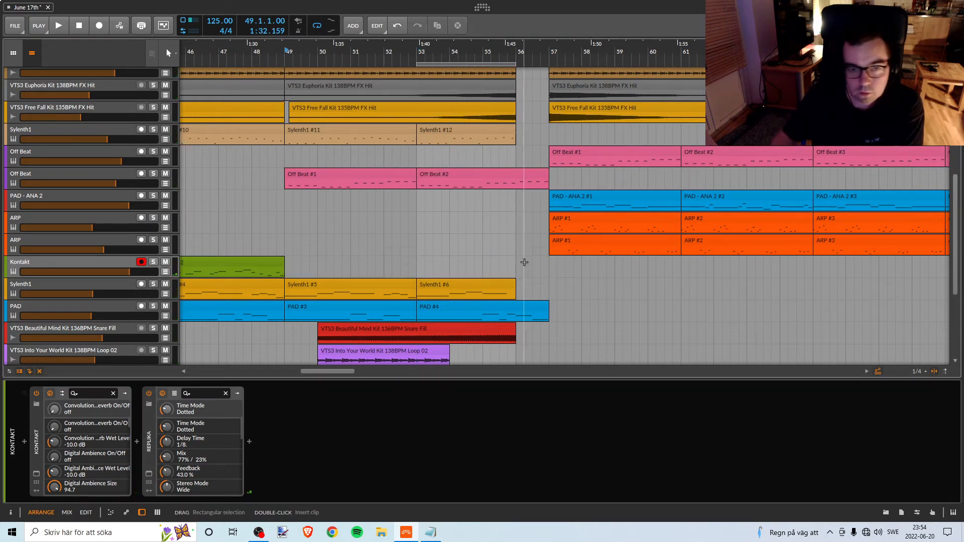
key(space)
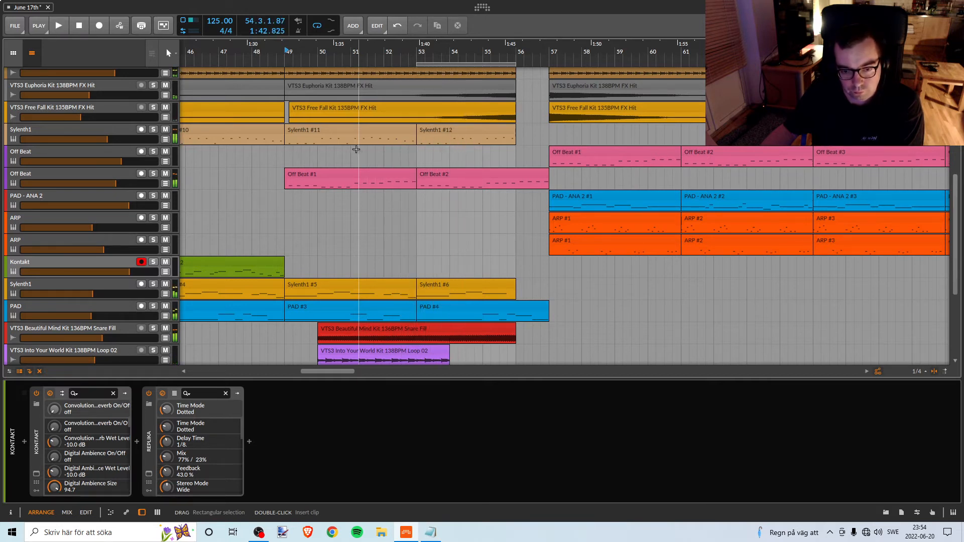
key(ctrl+z)
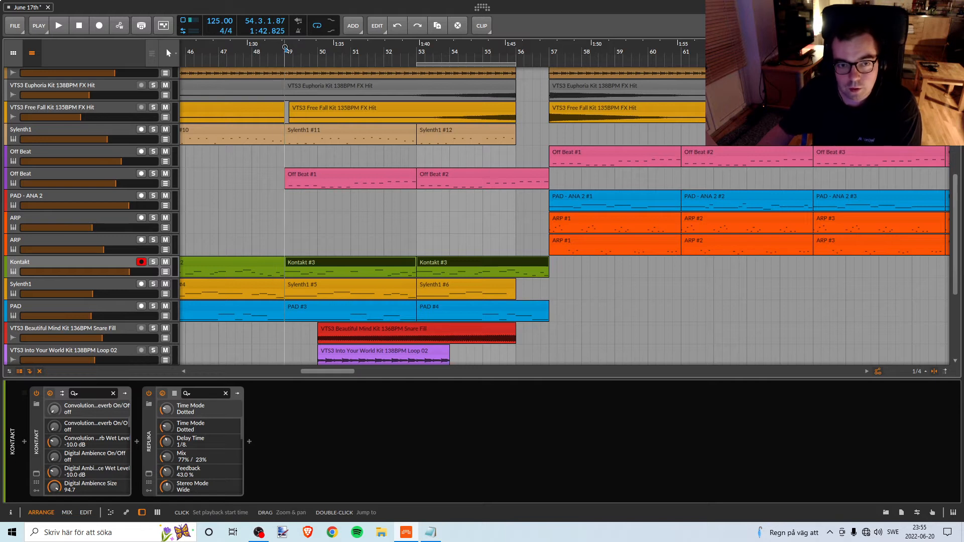
Play the break from bar 53 with the Kontakt clips in place.
click(418, 51)
key(space)
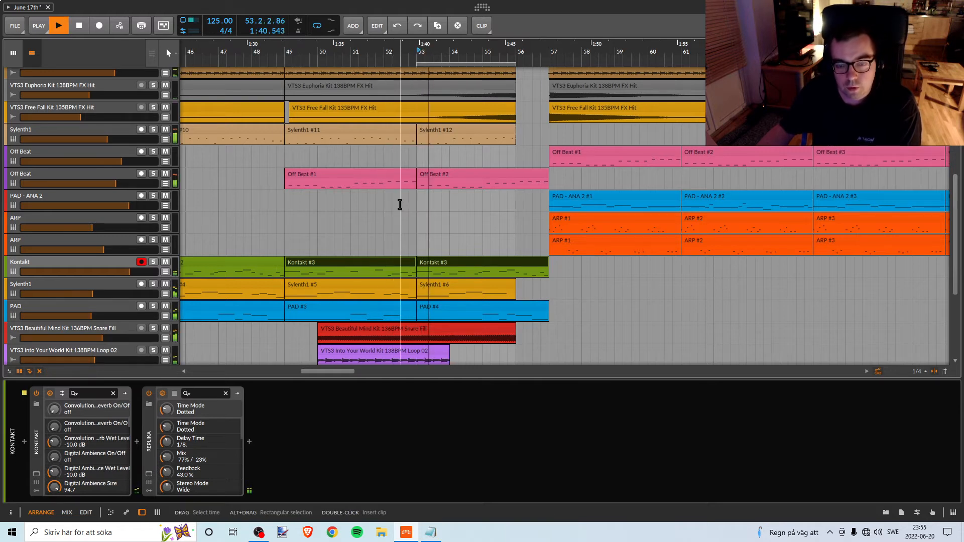
key(space)
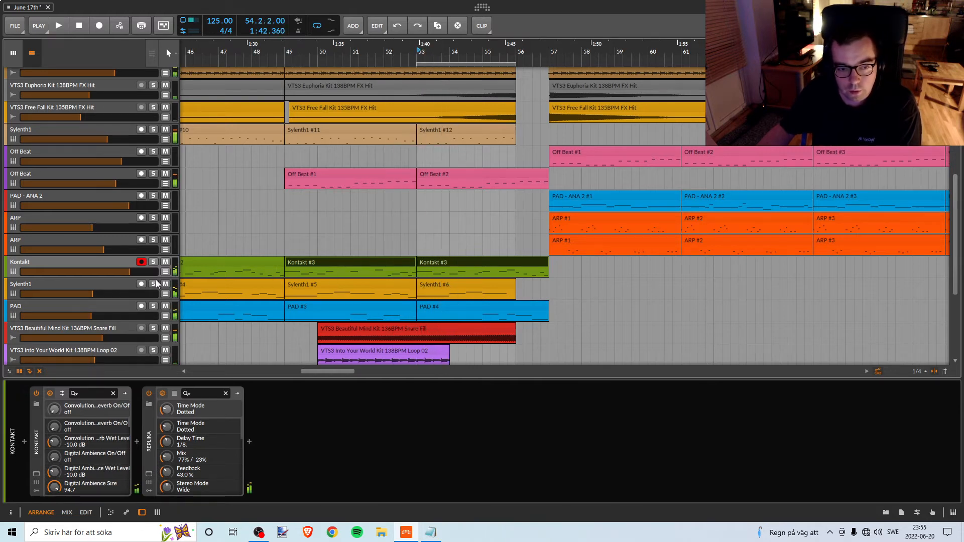
Solo the Sylenth1 track below Kontakt and play from bar 49, add PAD to the solo, and select PAD and unsolo it.
click(118, 284)
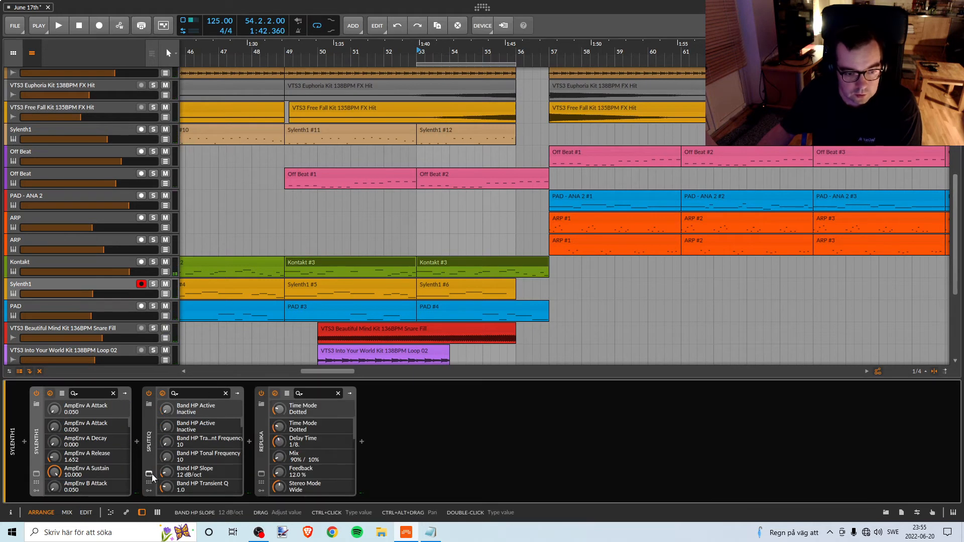
click(153, 284)
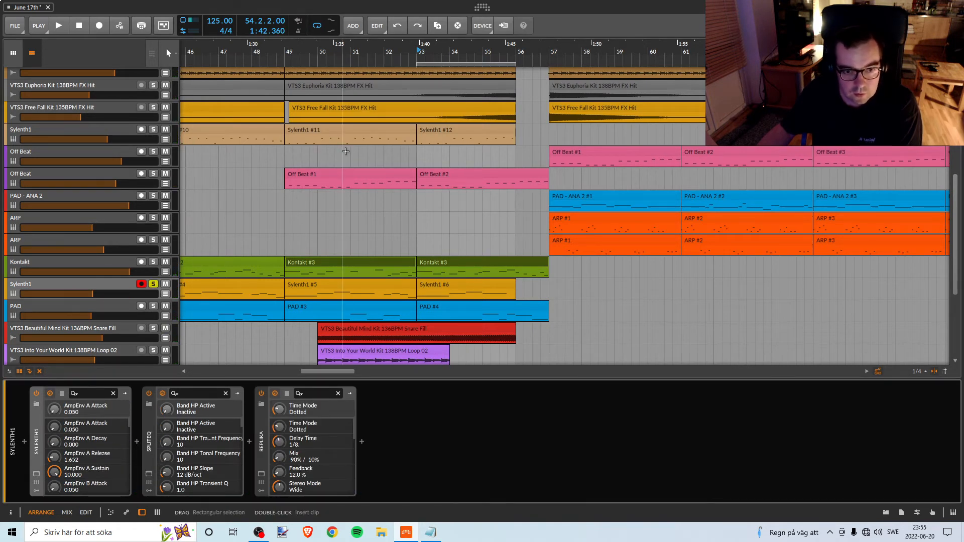
click(289, 54)
key(space)
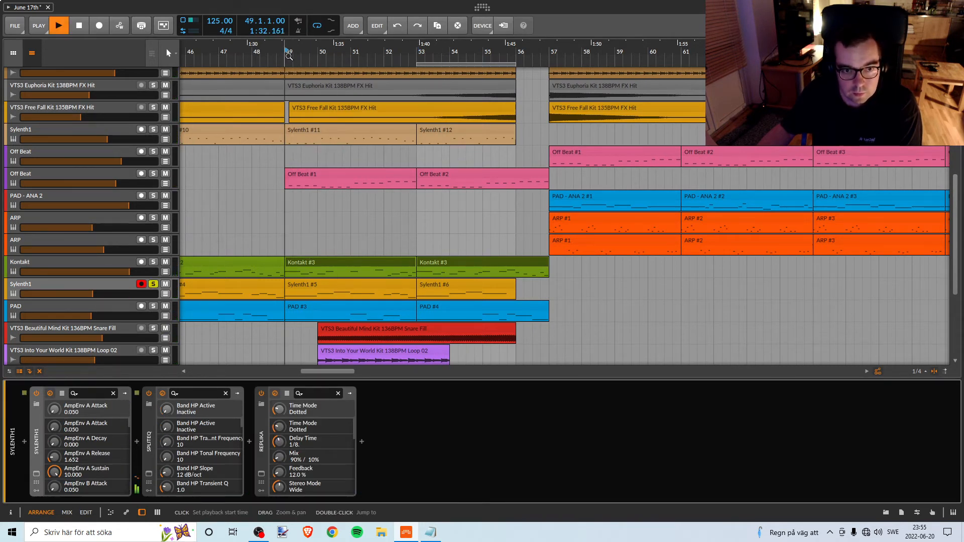
click(154, 307)
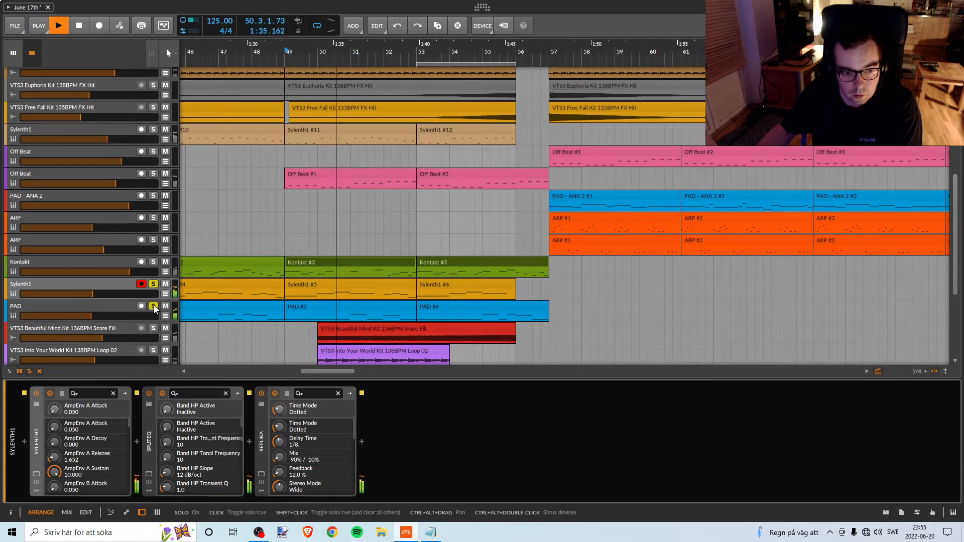
key(space)
click(98, 305)
click(153, 307)
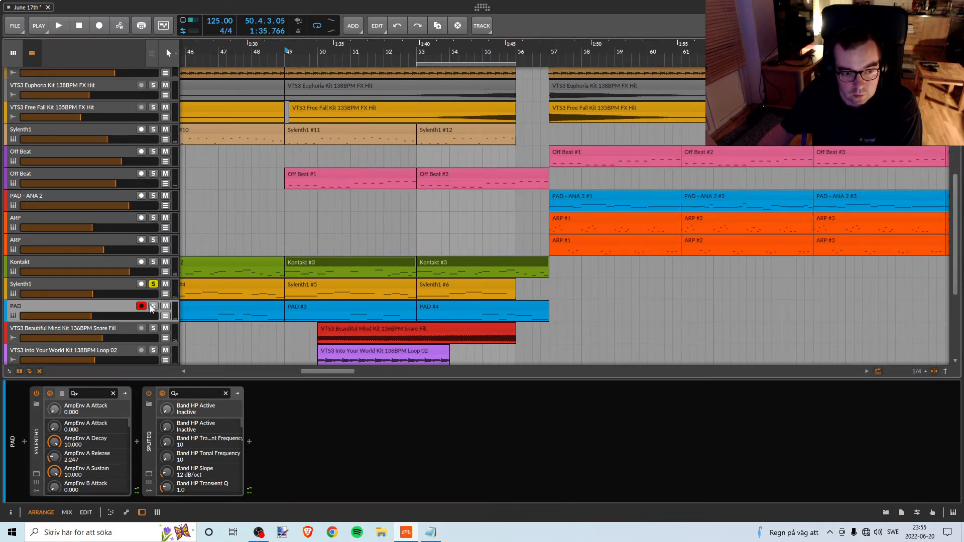
Solo the PAD track and play the break from bar 49.
click(154, 307)
key(space)
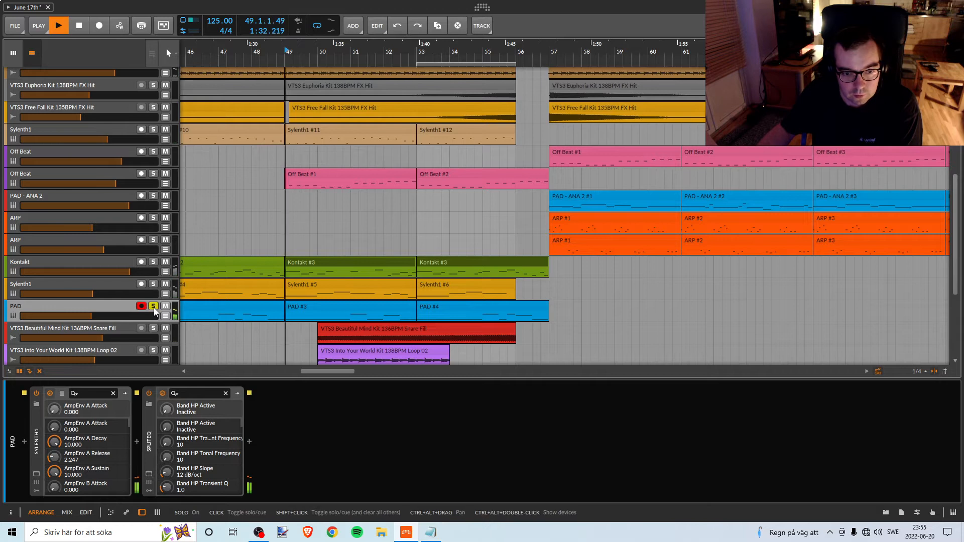
key(space)
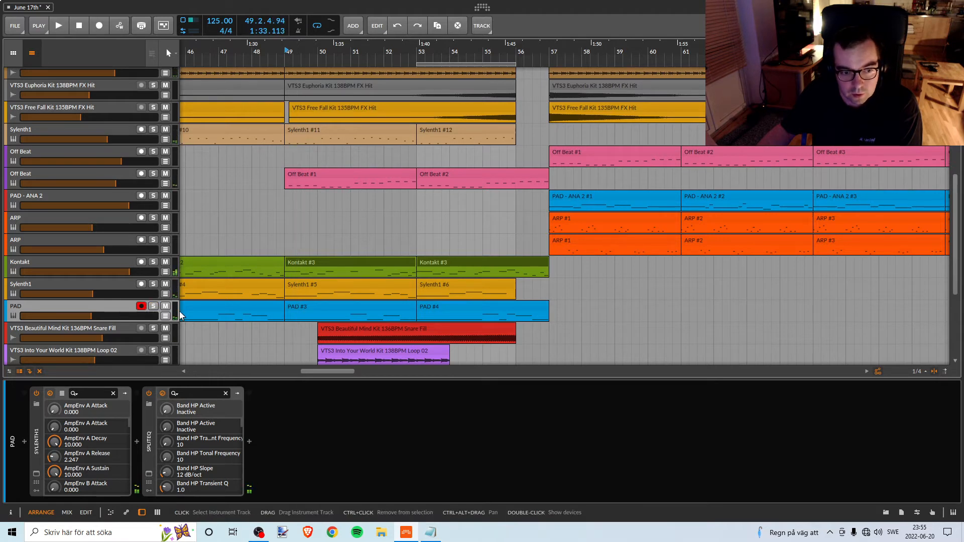
Select and solo the Sylenth1 track below Kontakt and play it from bar 53.
click(120, 285)
click(153, 284)
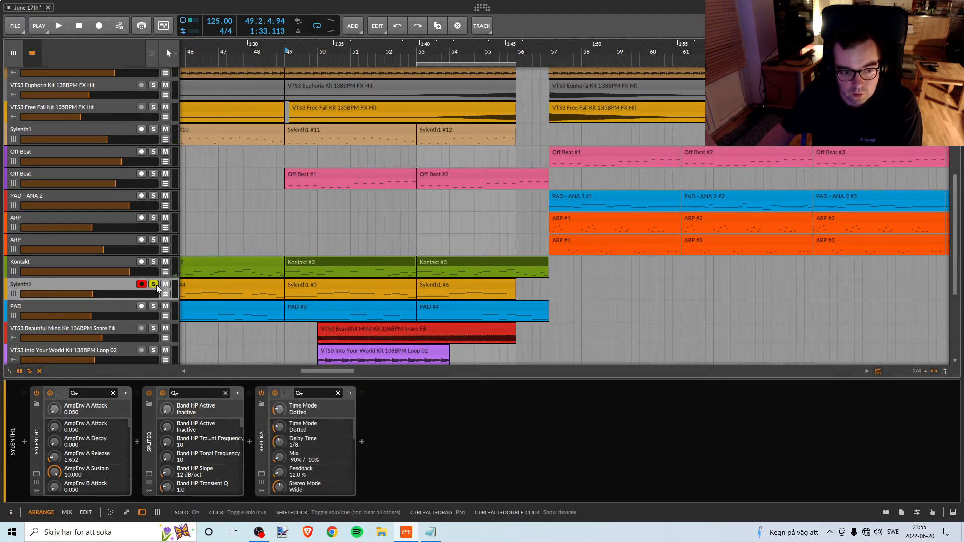
key(space)
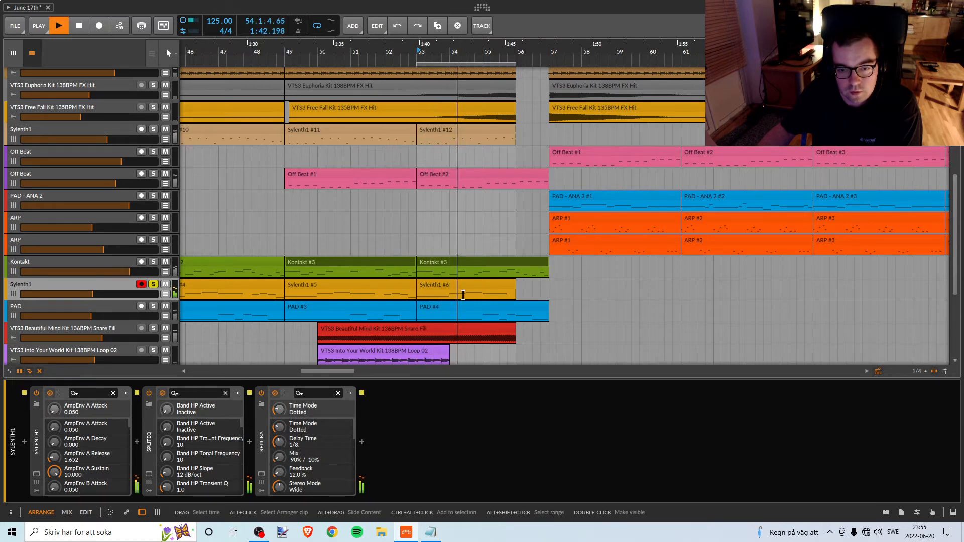
key(space)
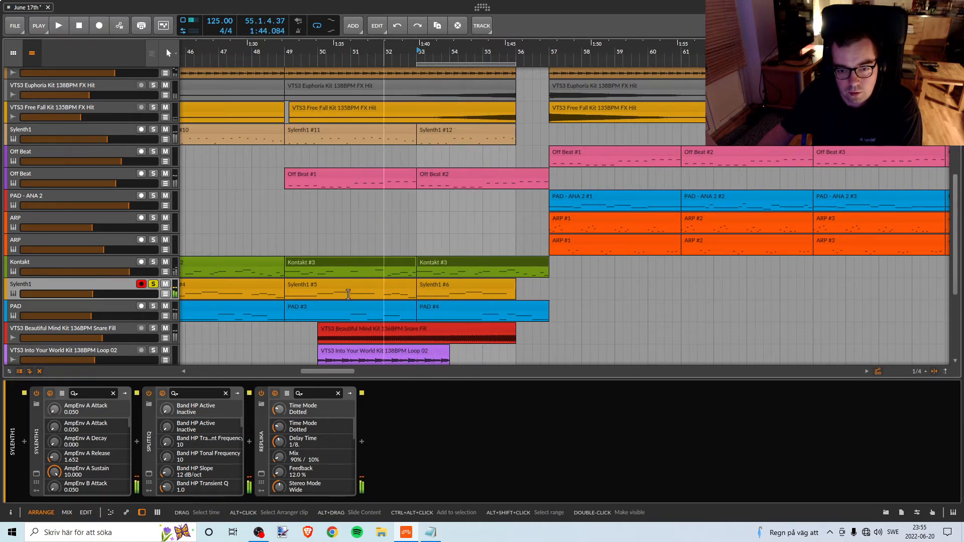
Solo and select the VTS3 Free Fall Kit 135BPM FX Hit track and play it from just before bar 53.
scroll(442, 296, up, 3)
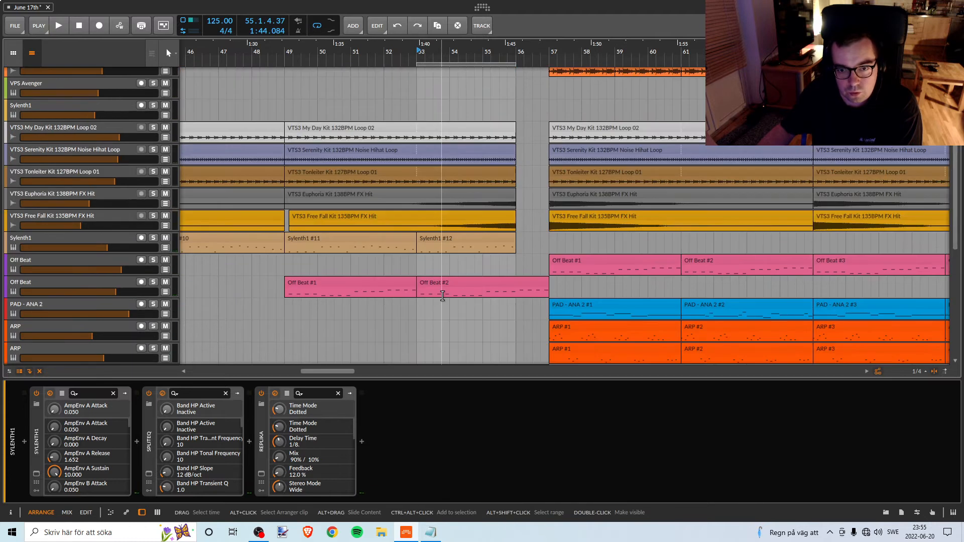
click(151, 214)
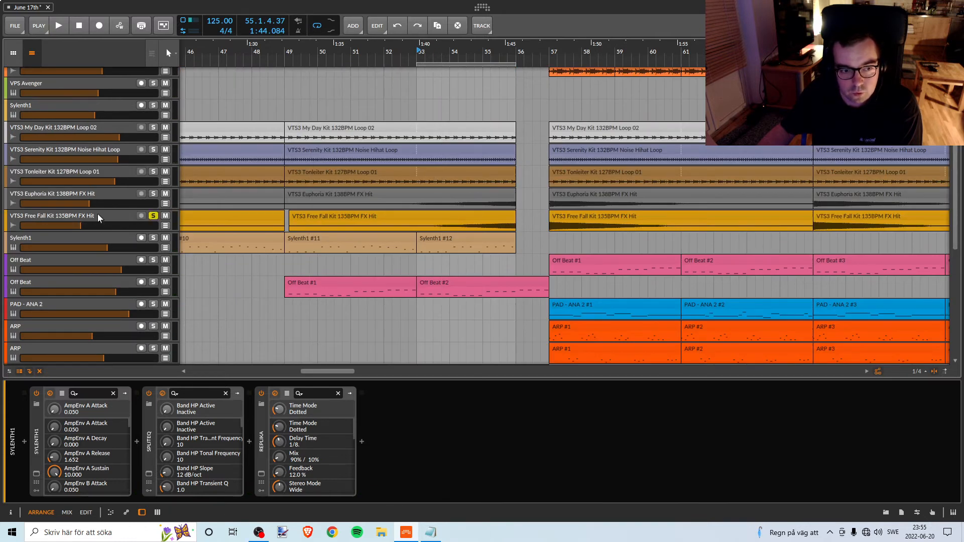
click(97, 214)
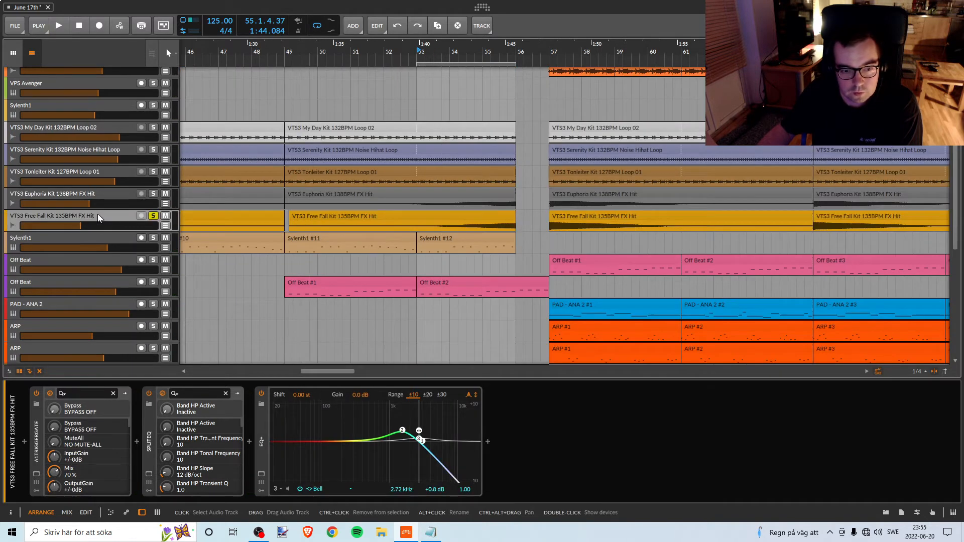
click(412, 51)
key(space)
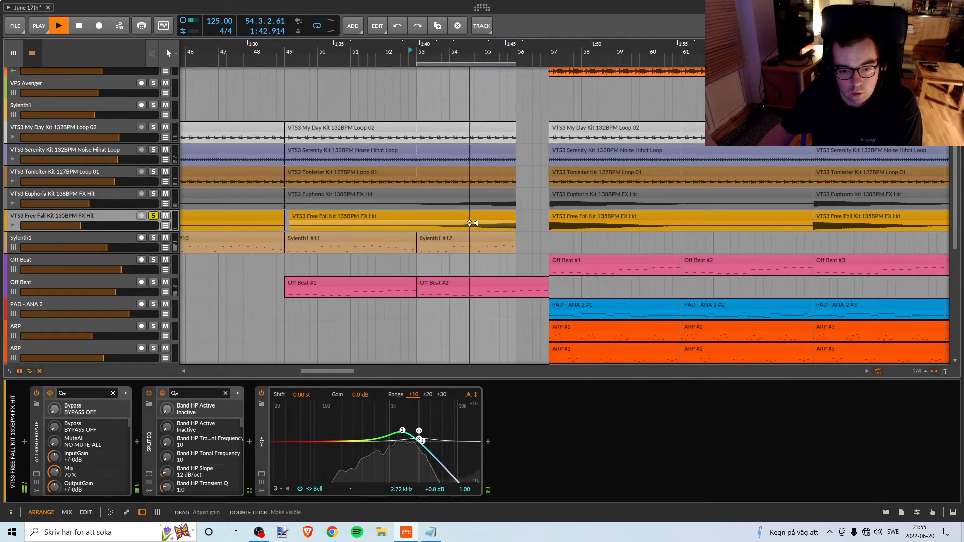
key(space)
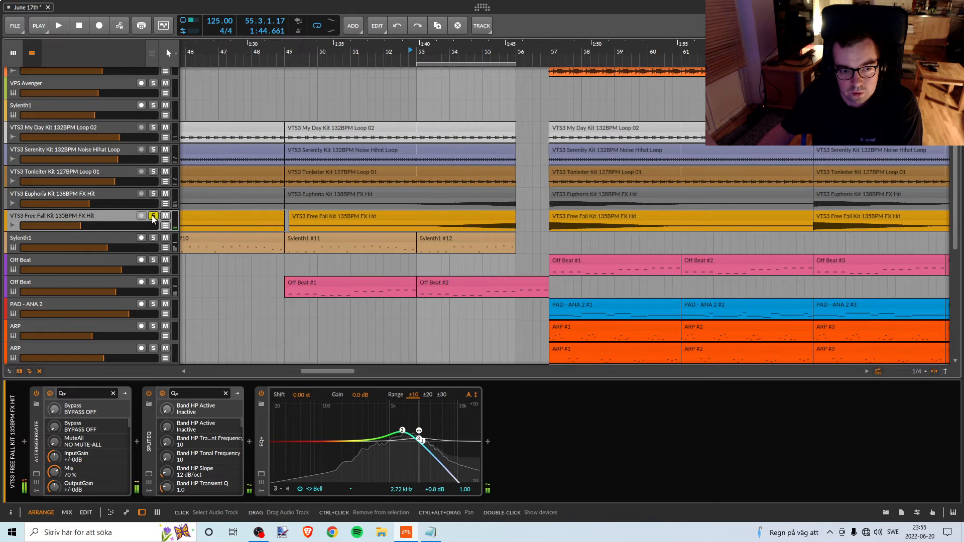
Solo the VTS3 Euphoria Kit 138BPM FX Hit track and play it from bar 53.
click(153, 194)
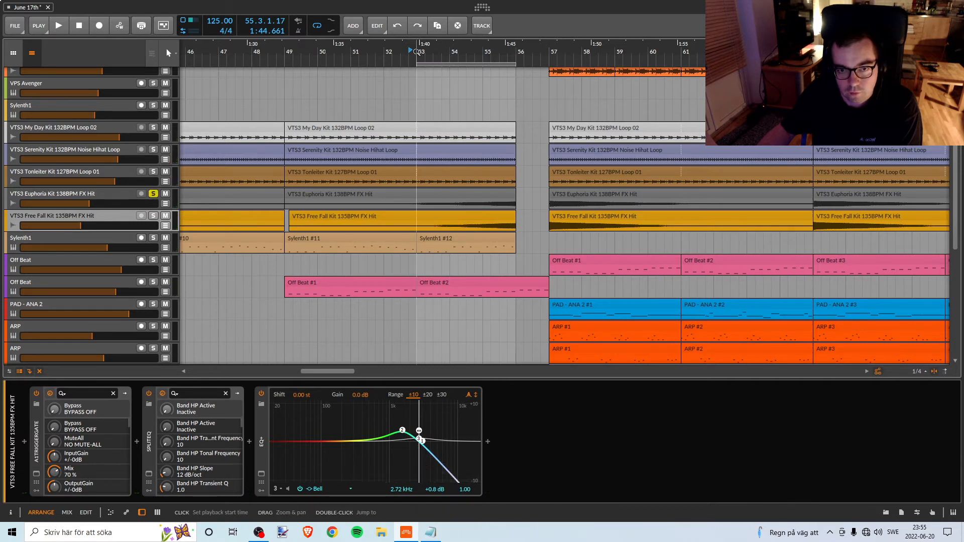
key(space)
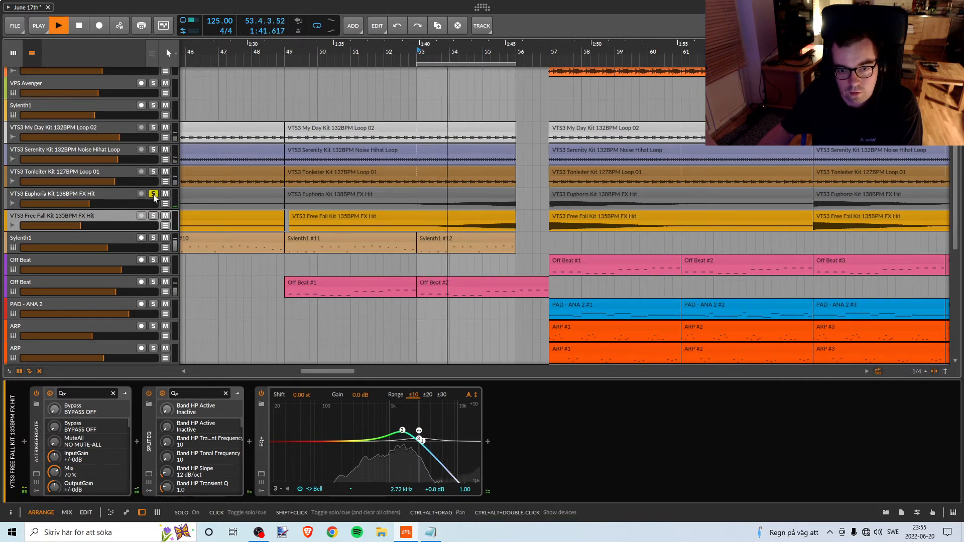
key(space)
Solo the VTS3 Tonleiter Kit 127BPM Loop 01 track, play it from bar 53 and select the track.
click(154, 172)
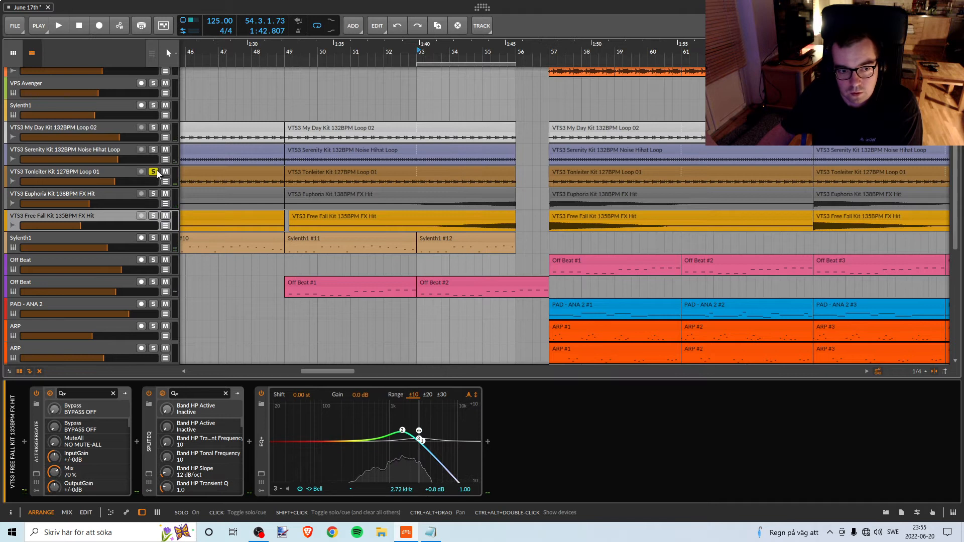
key(space)
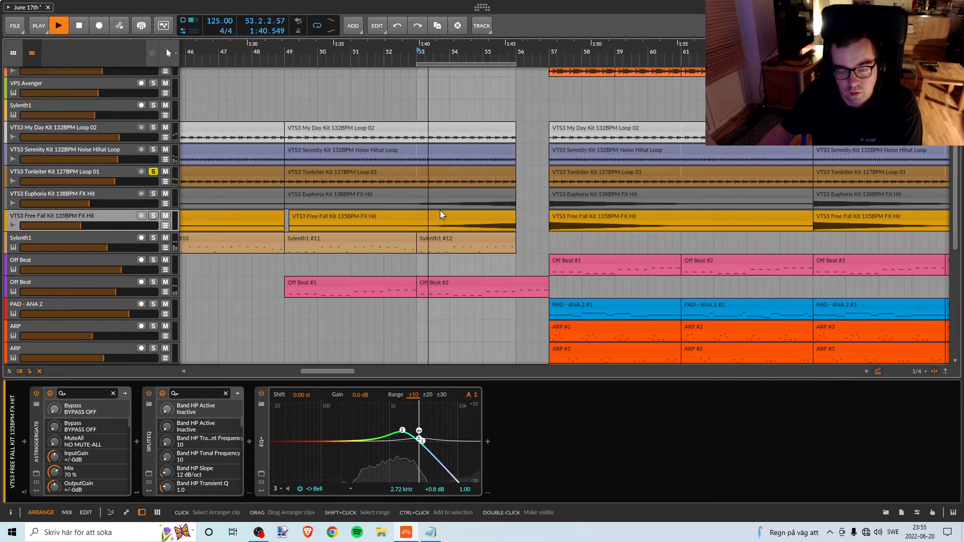
click(122, 174)
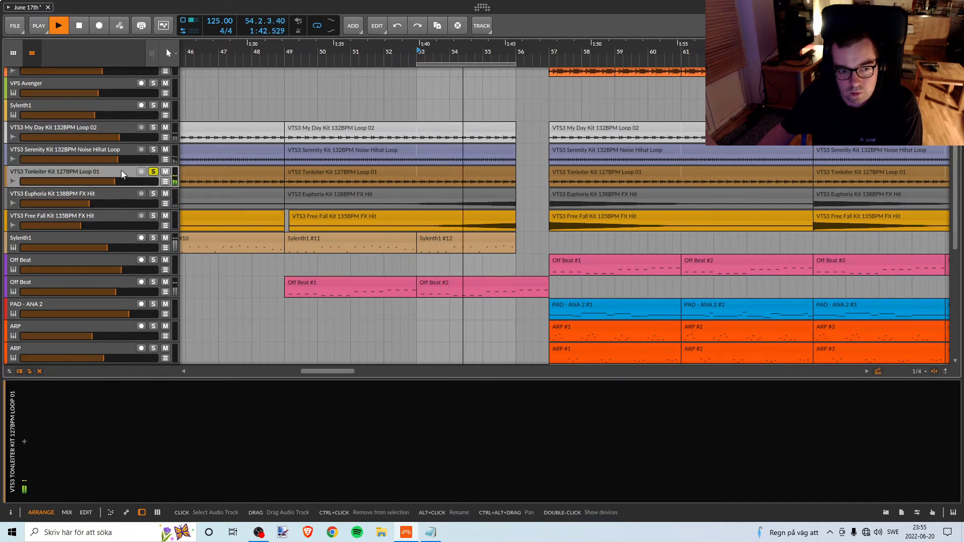
key(space)
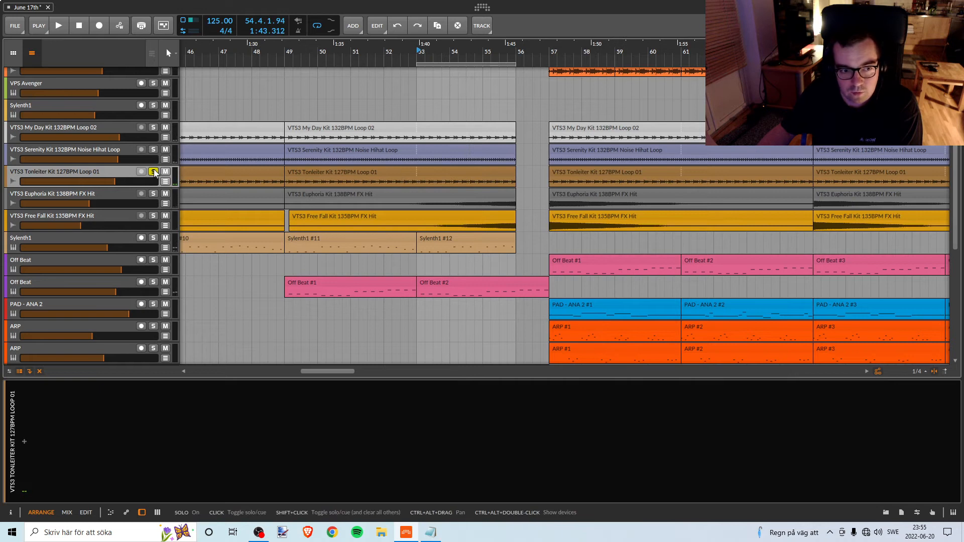
Select the VTS3 Serenity Kit 132BPM Noise Hihat Loop track, play it soloed from bar 53, and unsolo it.
click(112, 149)
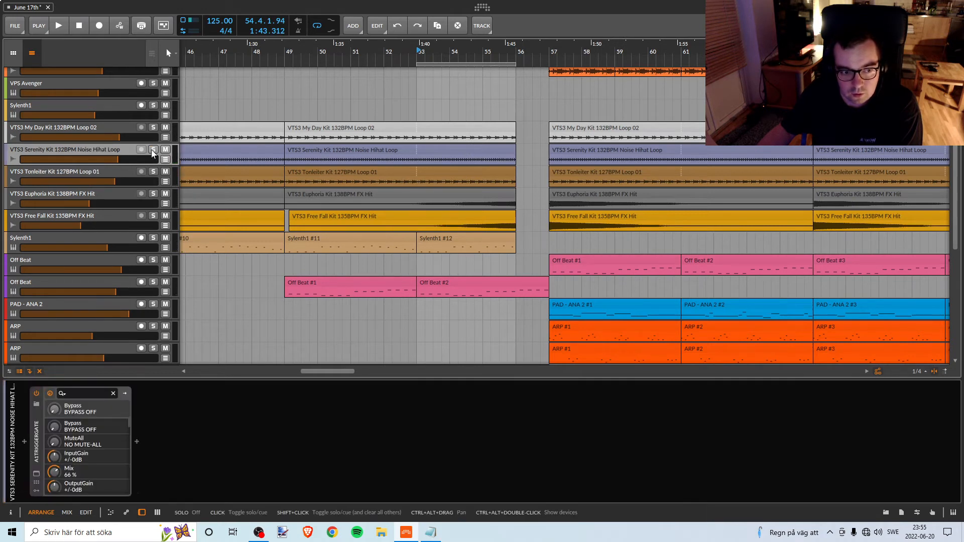
key(space)
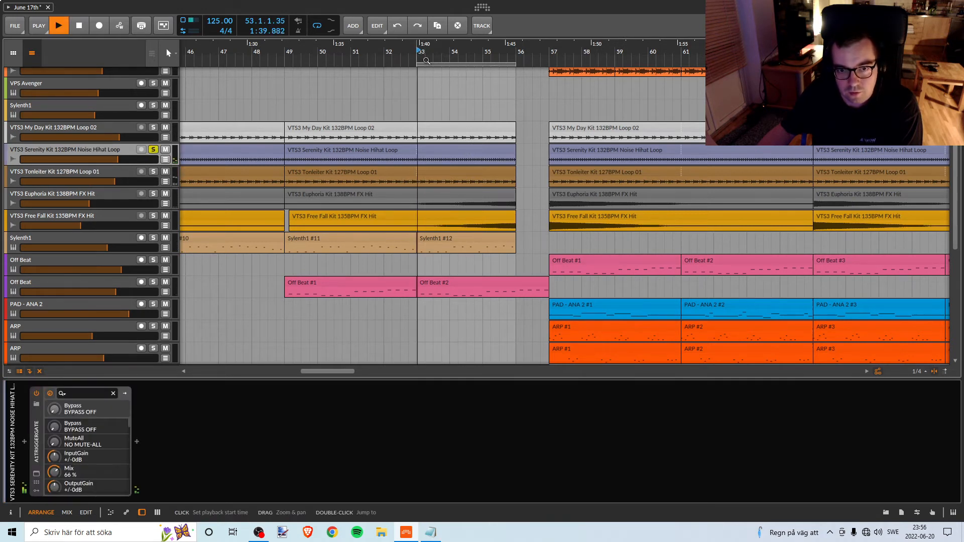
click(153, 150)
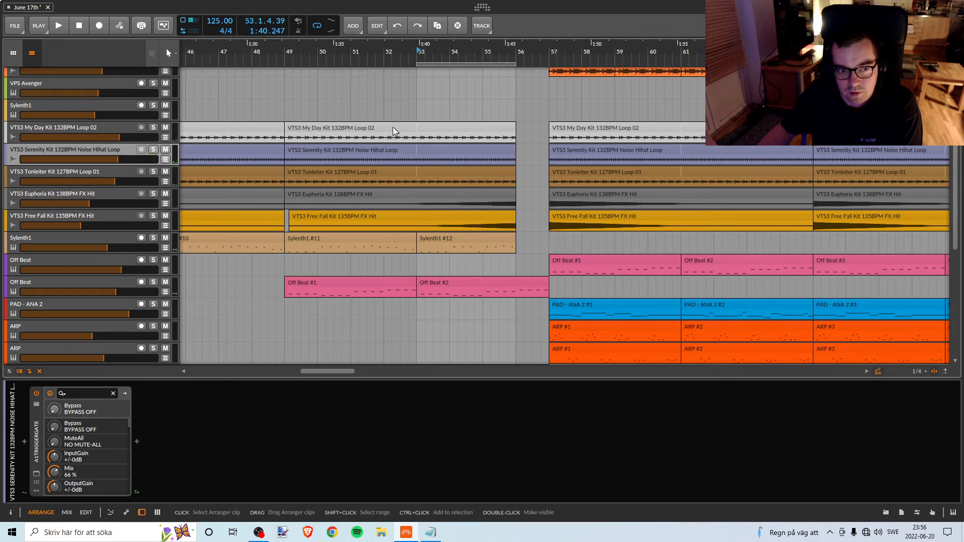
Select the VTS3 My Day Kit 132BPM Loop 02 clip in the break, play its track soloed from bar 53, and unsolo it.
click(468, 126)
click(153, 127)
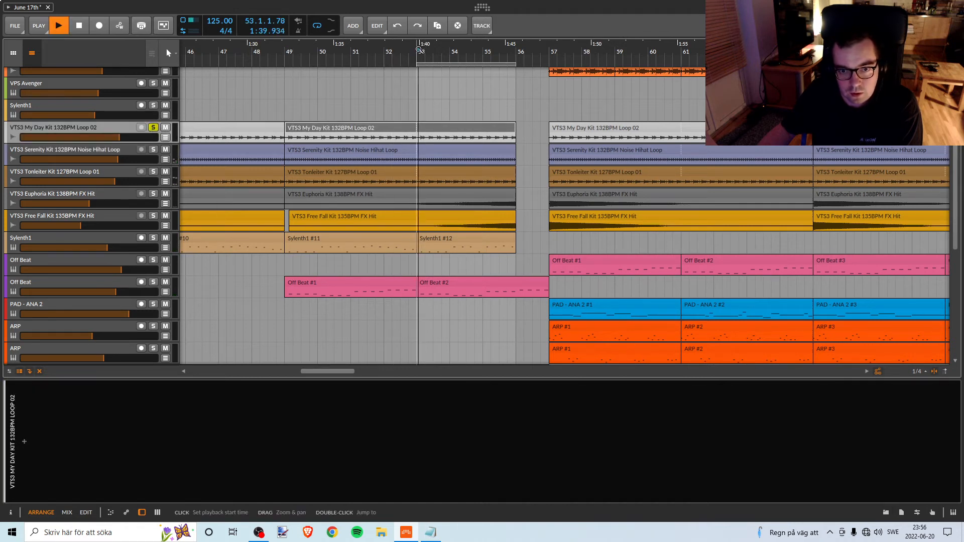
key(space)
click(153, 128)
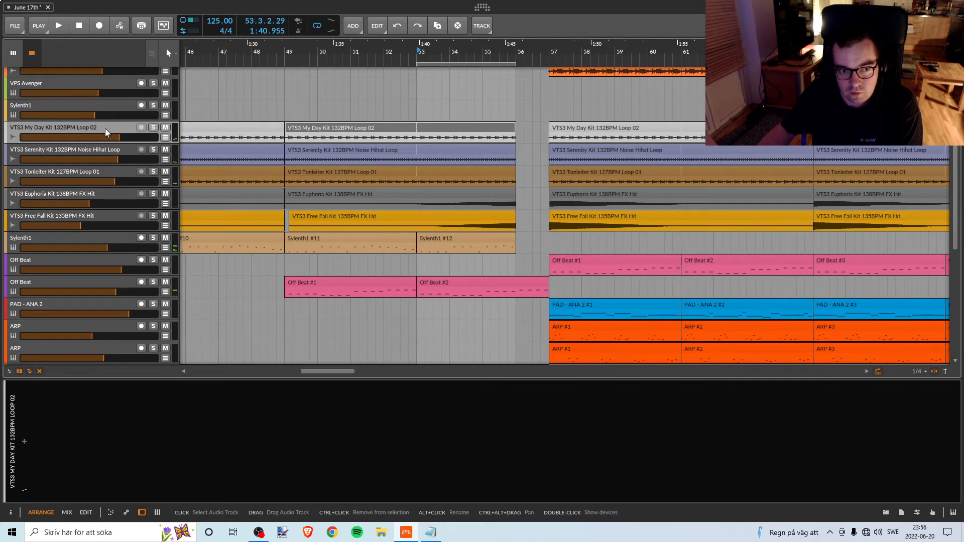
Try the break from bar 53 without the My Day Loop 02 clip, undo its deletion, and replay from bar 53.
click(418, 54)
key(space)
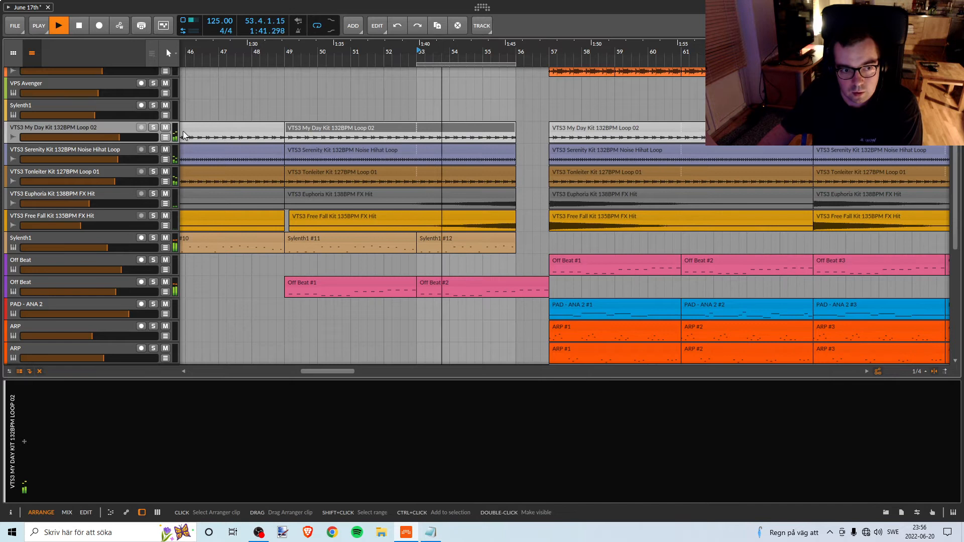
click(361, 133)
key(Delete)
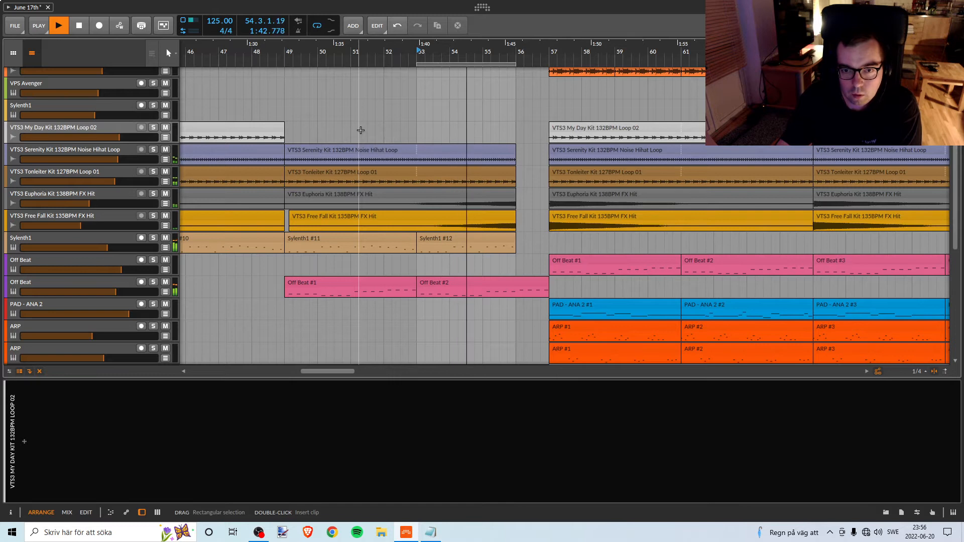
key(space)
key(ctrl+z)
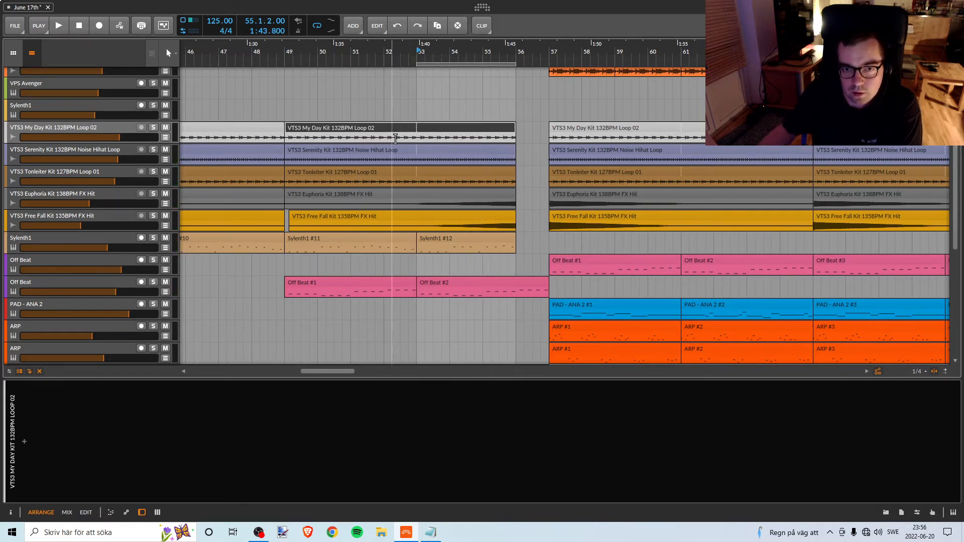
click(413, 62)
key(space)
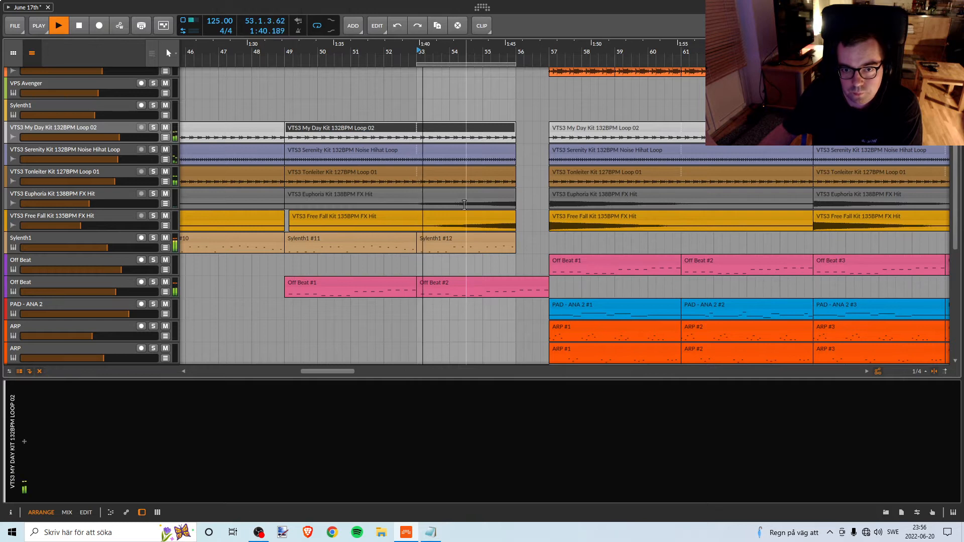
Select the Tonleiter Loop 01 clip in the break, play its track soloed from bar 49, and unsolo it.
click(467, 173)
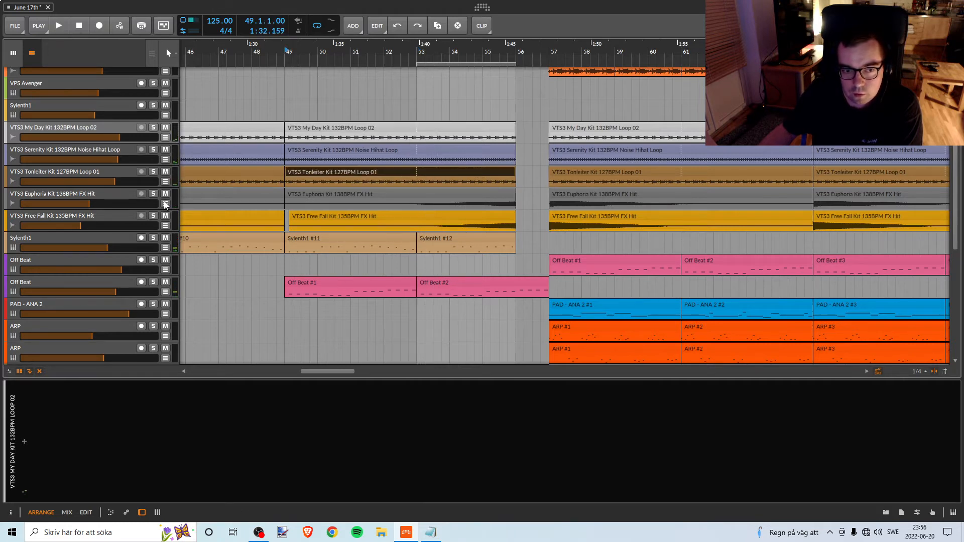
click(153, 171)
key(space)
Try the break from bar 53 without the Tonleiter Loop 01 clip, and undo its deletion.
key(space)
click(153, 171)
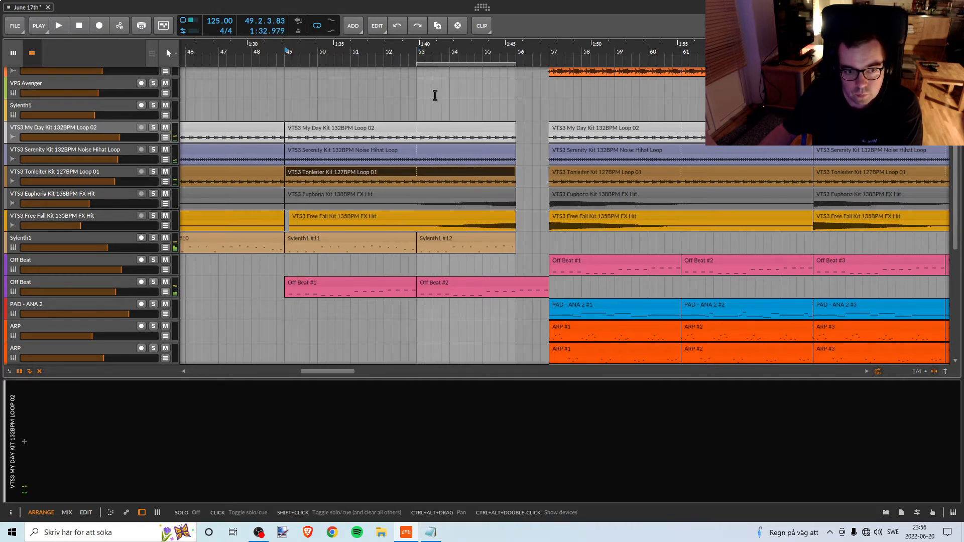
click(416, 54)
key(space)
click(383, 170)
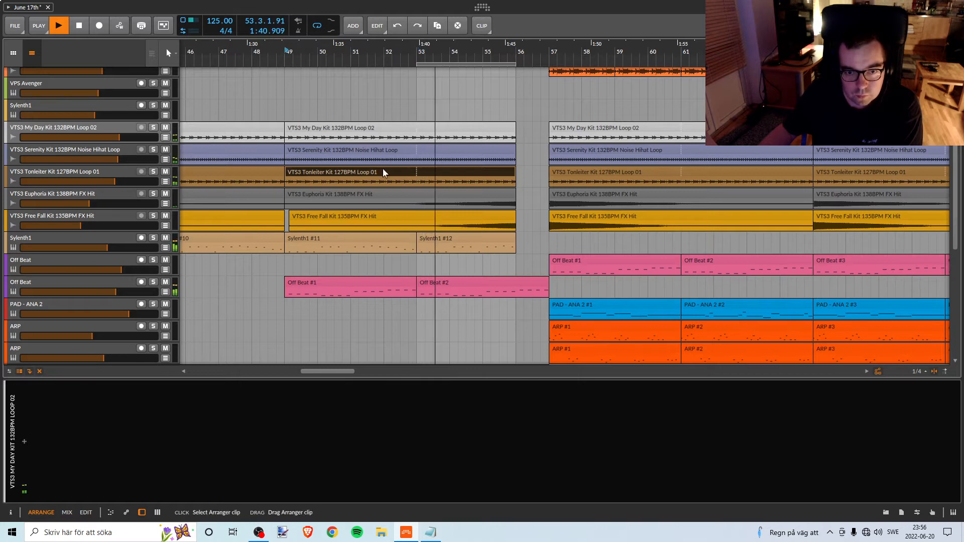
key(Delete)
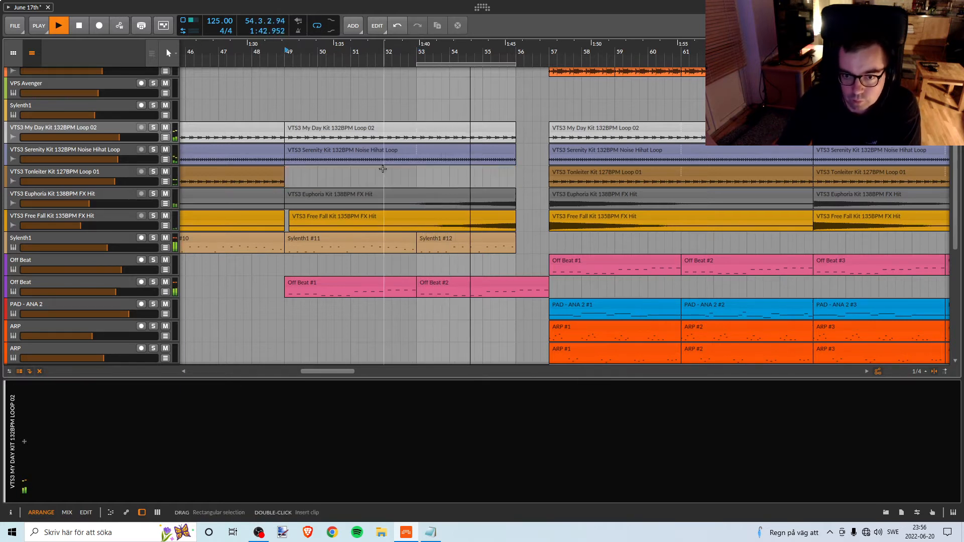
key(space)
key(space)
click(419, 53)
key(space)
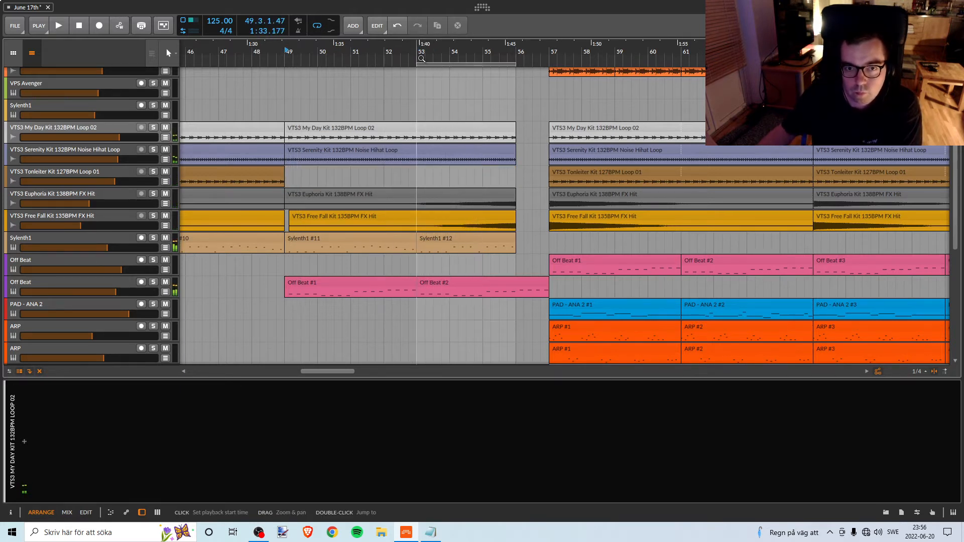
key(space)
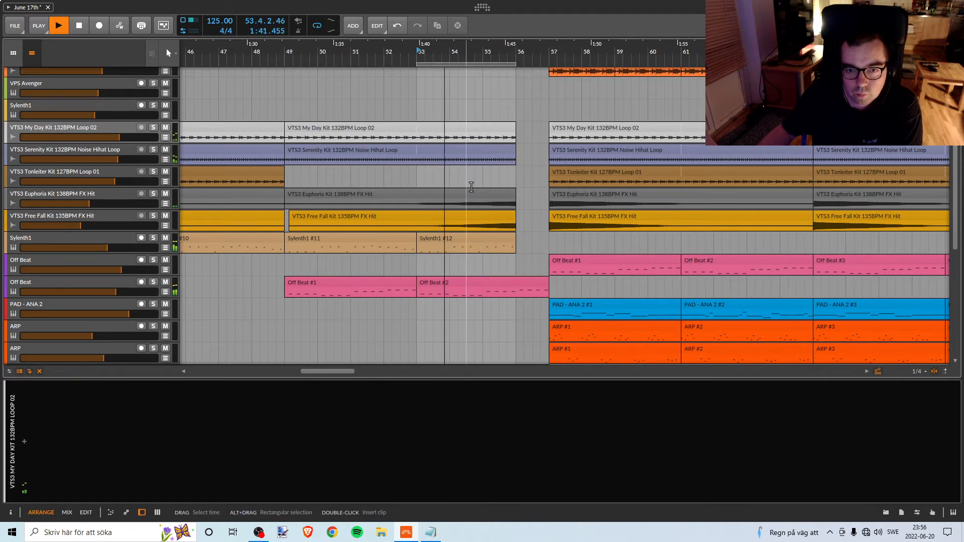
key(space)
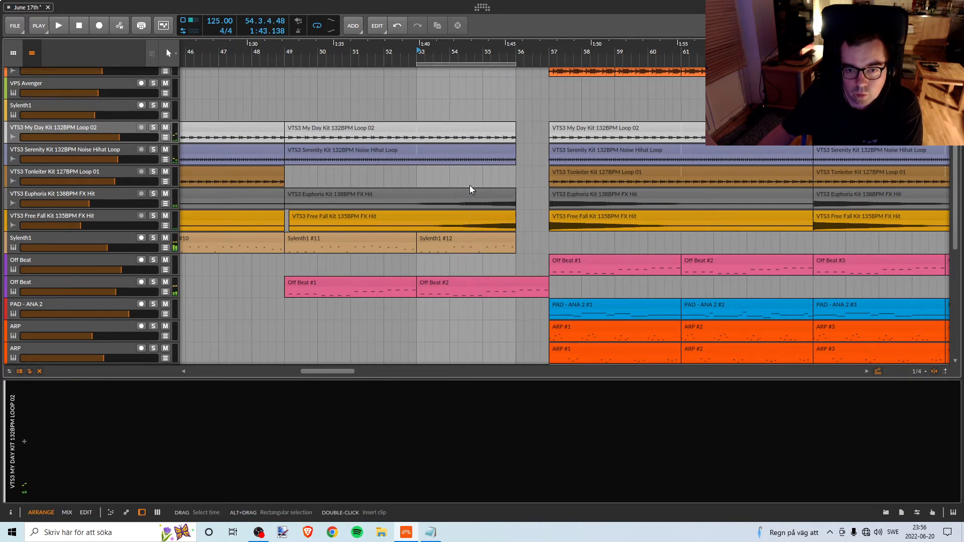
key(ctrl+z)
Delete both the My Day Loop 02 and Tonleiter Loop 01 clips starting at bar 49 and play the break from bar 53.
click(459, 129)
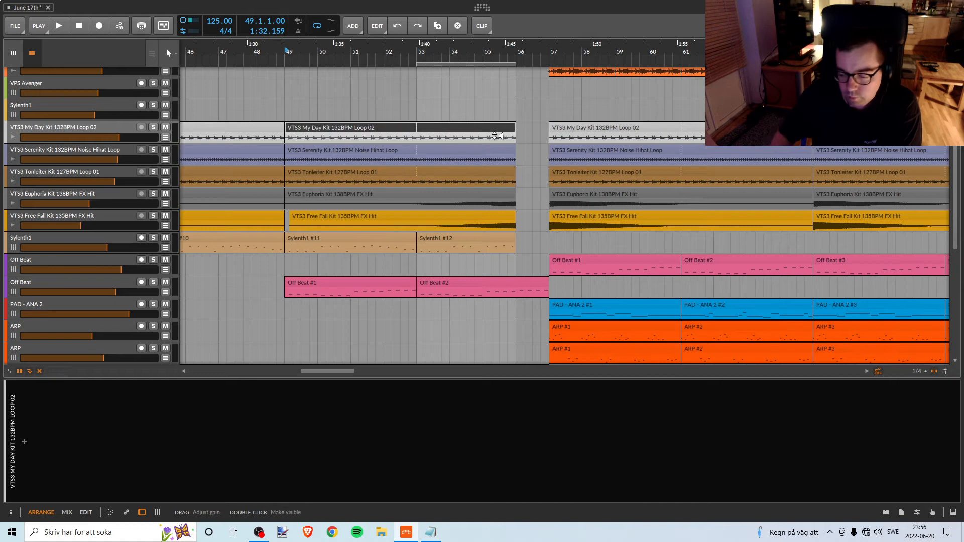
key(Delete)
click(481, 176)
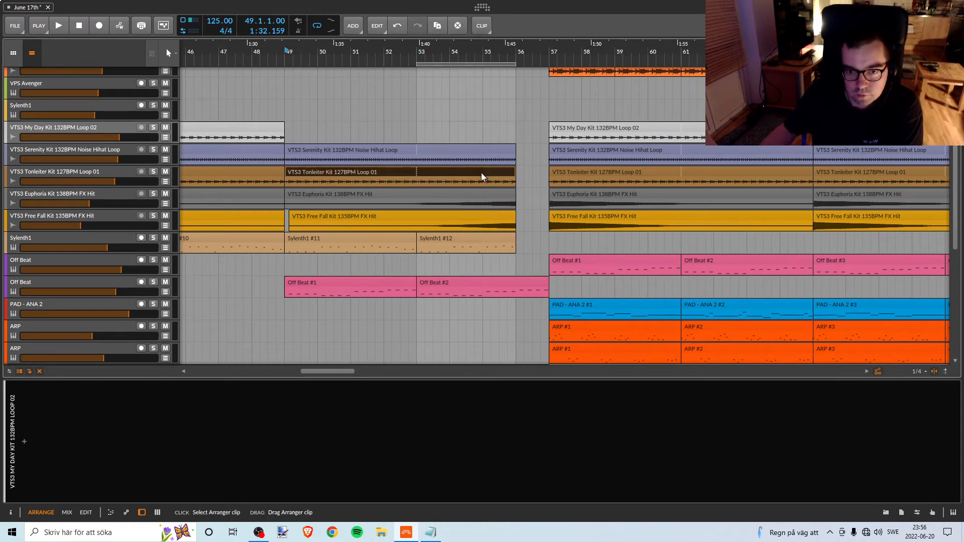
key(Delete)
key(space)
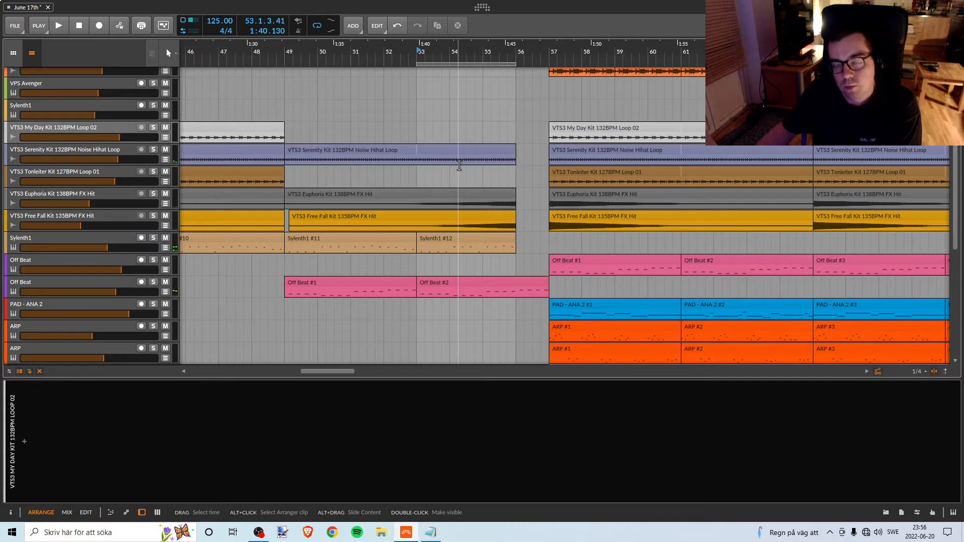
Play the break from bar 49, and undo the deletions of its My Day Loop 02 and Tonleiter Loop 01 clips.
key(space)
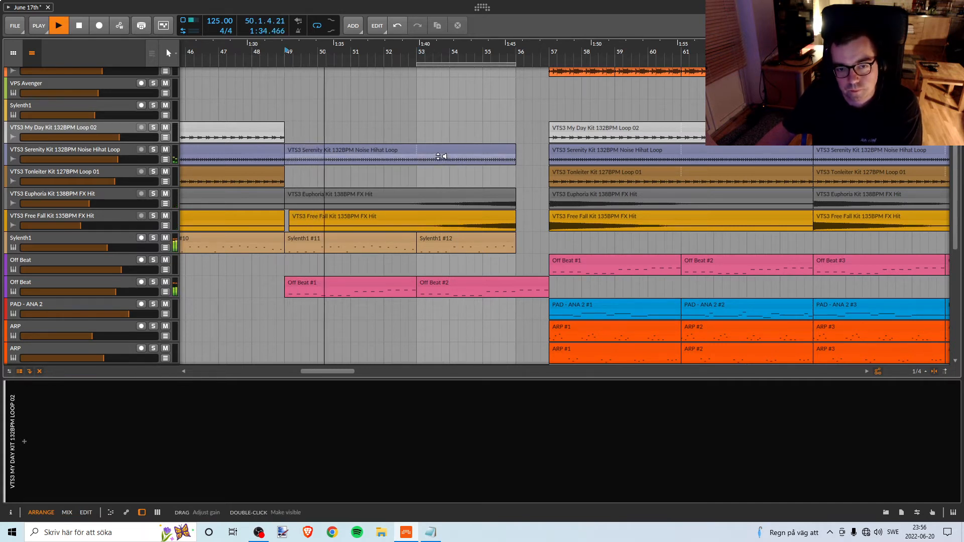
key(space)
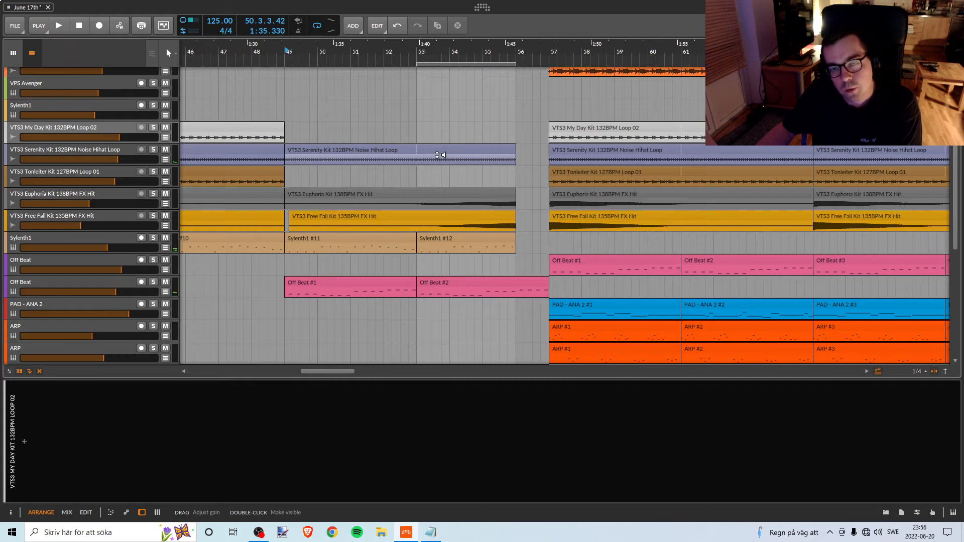
key(ctrl+z)
key(ctrl+z)
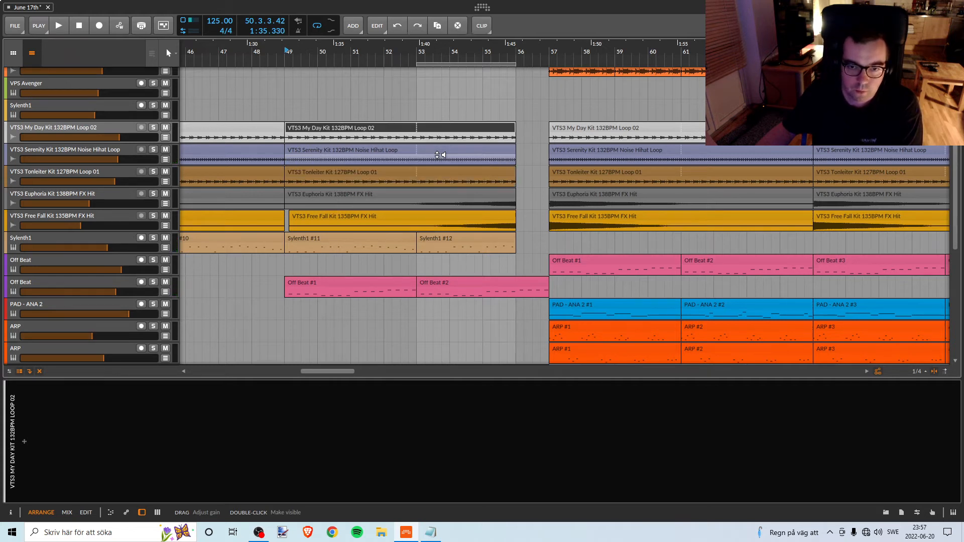
Audition the My Day Loop 02 and Tonleiter Loop 01 tracks in solo within the break, and unsolo them.
click(153, 128)
click(116, 131)
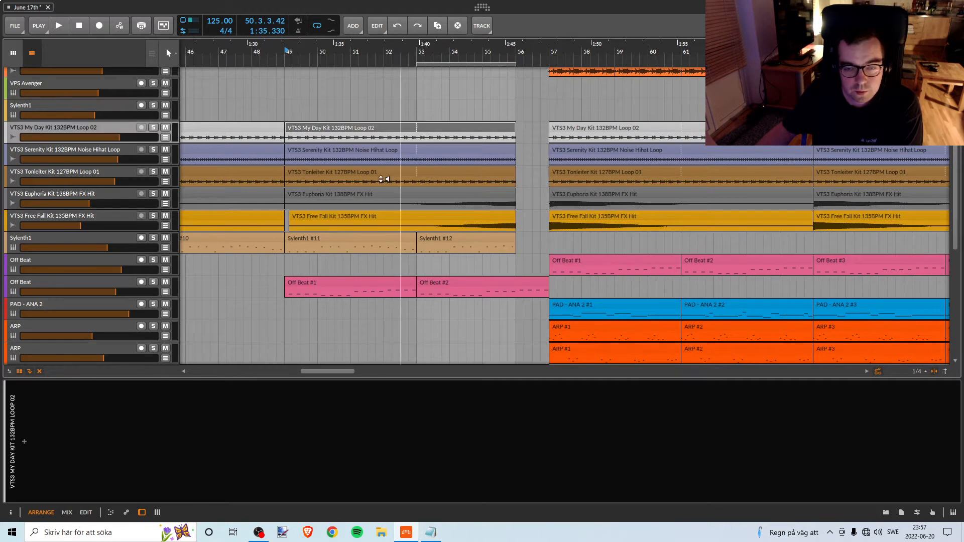
click(154, 172)
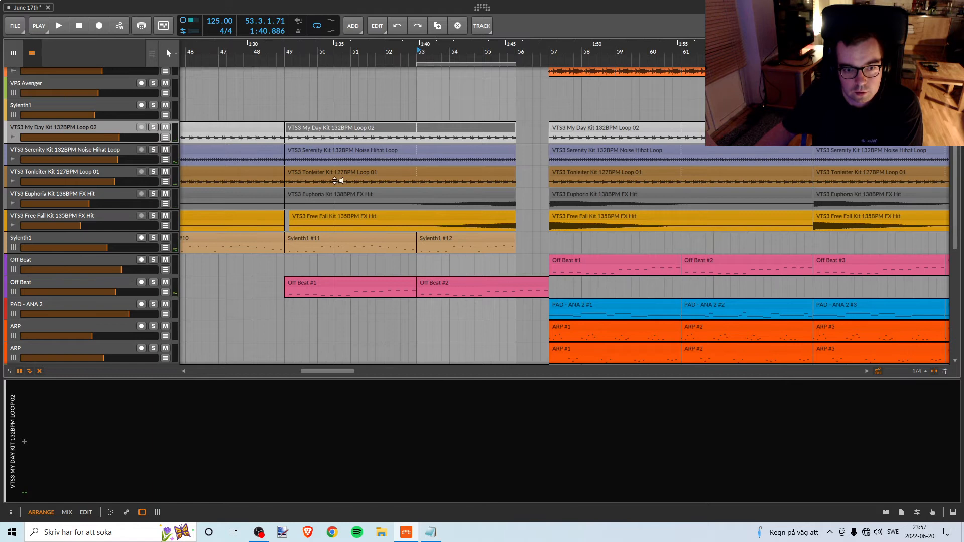
key(space)
click(153, 172)
click(152, 129)
key(space)
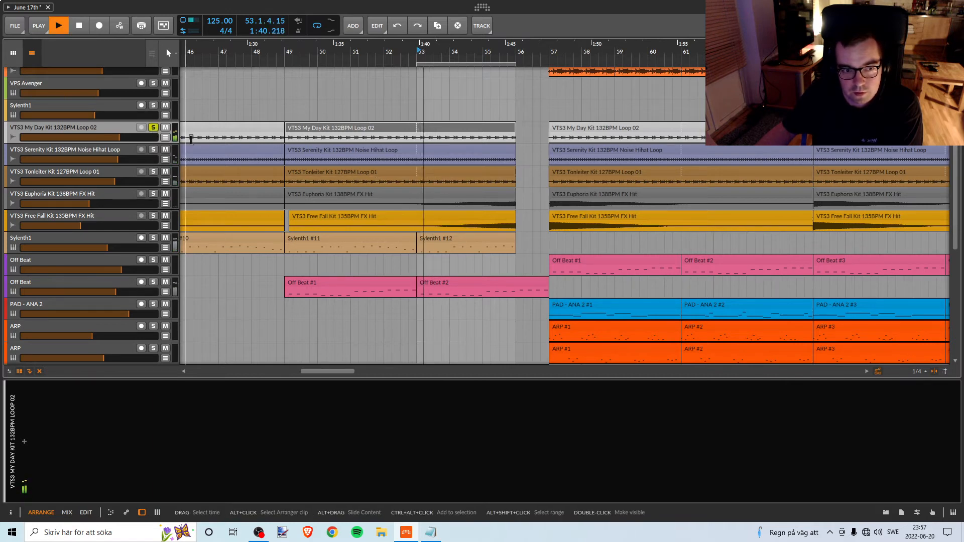
key(space)
click(154, 129)
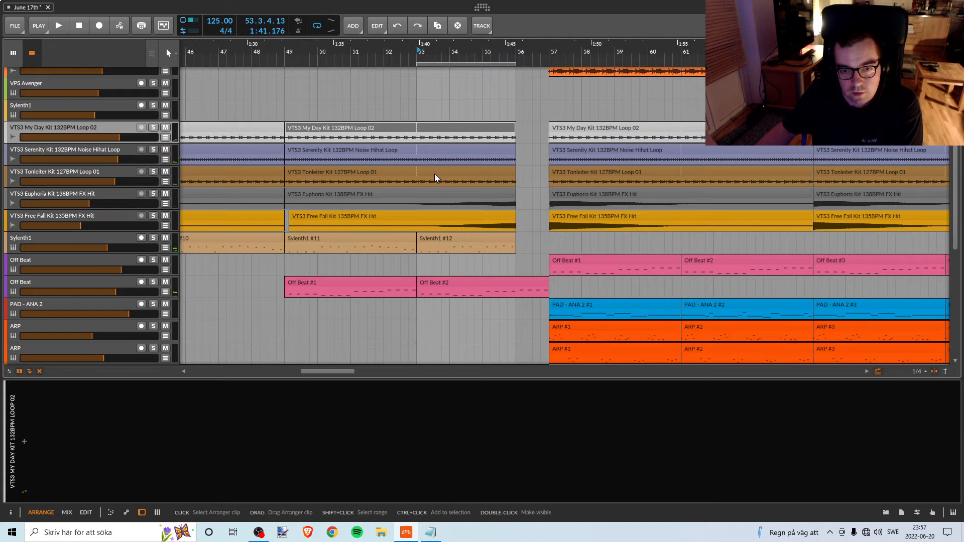
Solo the Tonleiter Loop 01 track and insert the SplitEQ device on it.
click(113, 171)
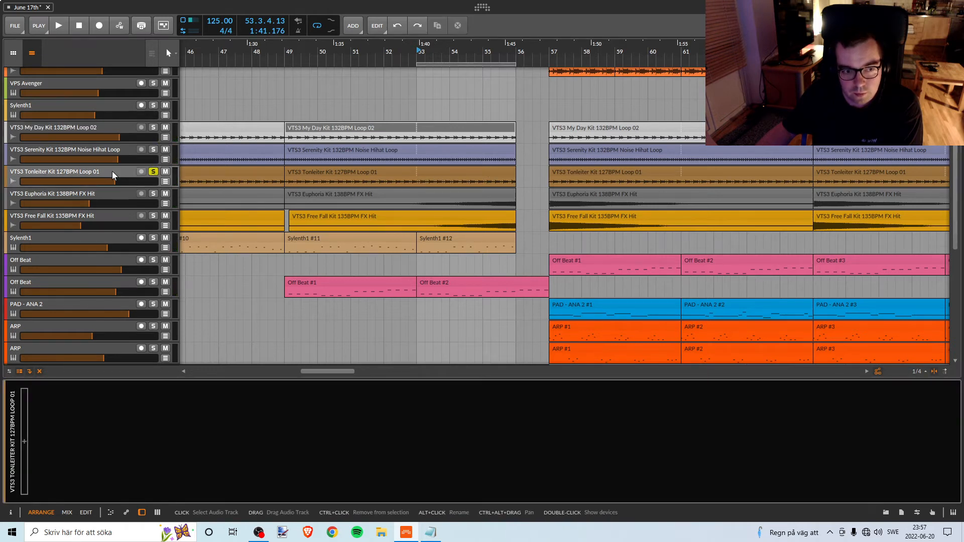
click(29, 438)
text(spl)
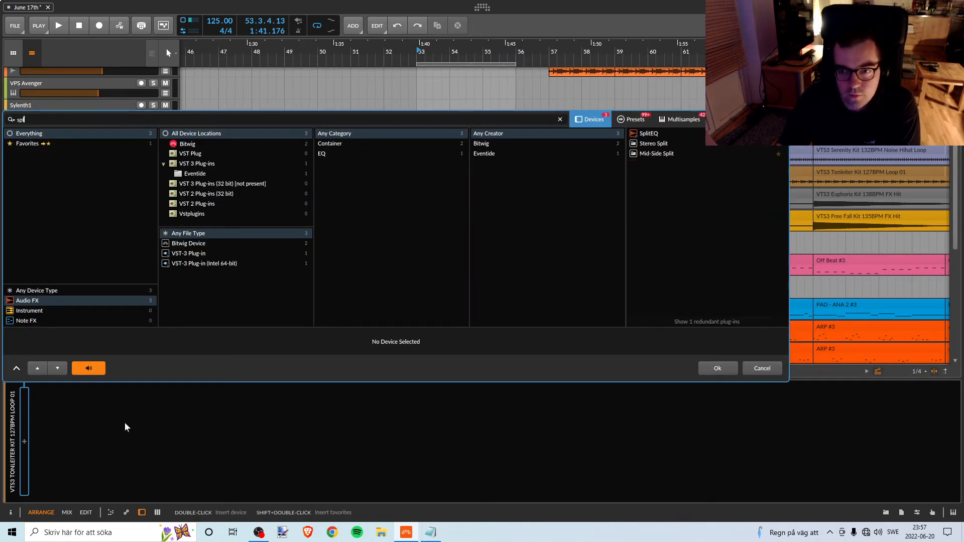
click(649, 133)
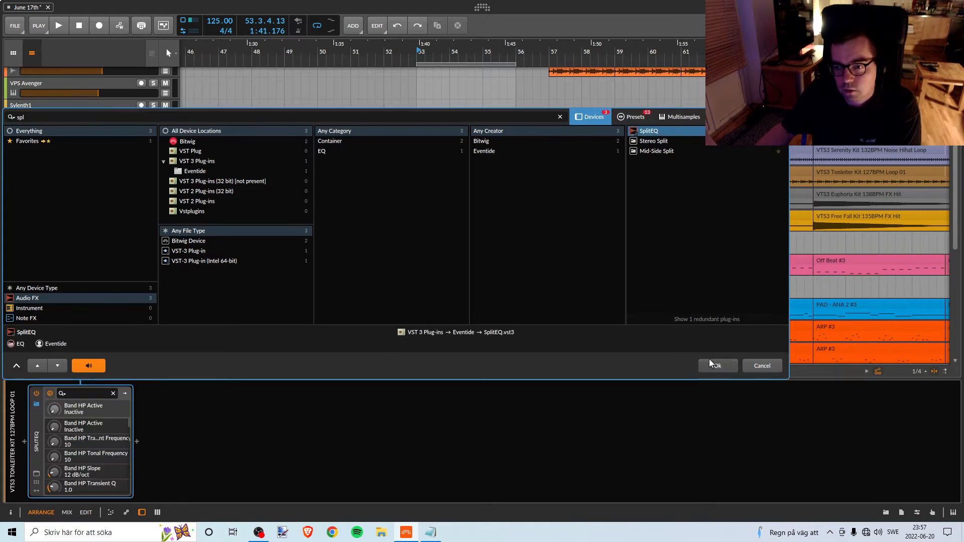
click(711, 366)
Play from bar 53, cut SplitEQ band 2 at 1.1 kHz by 22.8 dB tonal and 4.8 dB transient, and unsolo the Tonleiter track.
drag(508, 102, 532, 189)
click(418, 53)
key(space)
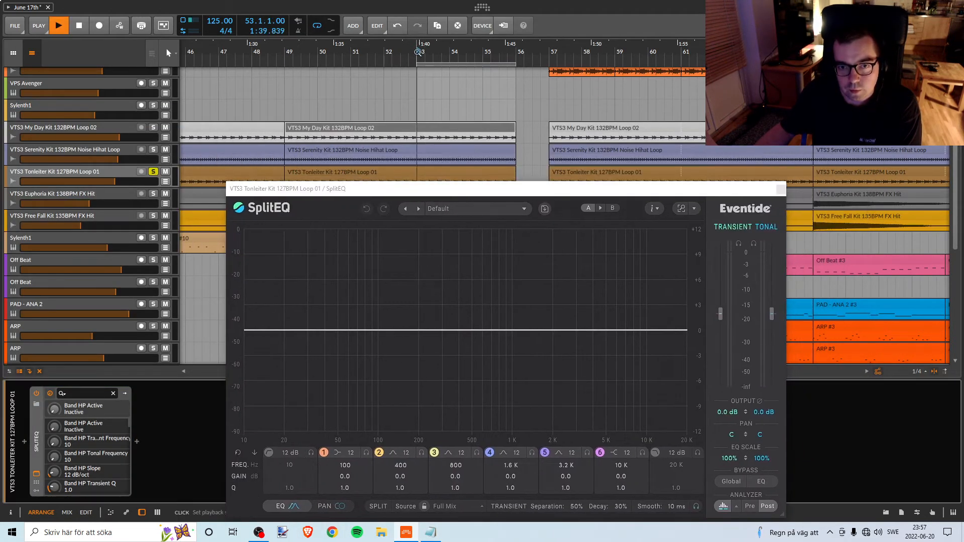
drag(458, 343, 518, 538)
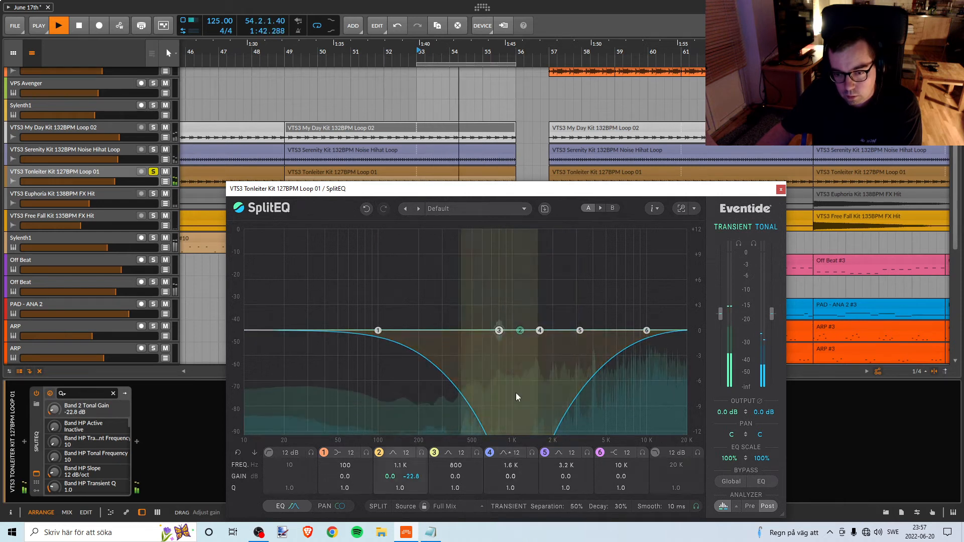
drag(517, 333, 512, 377)
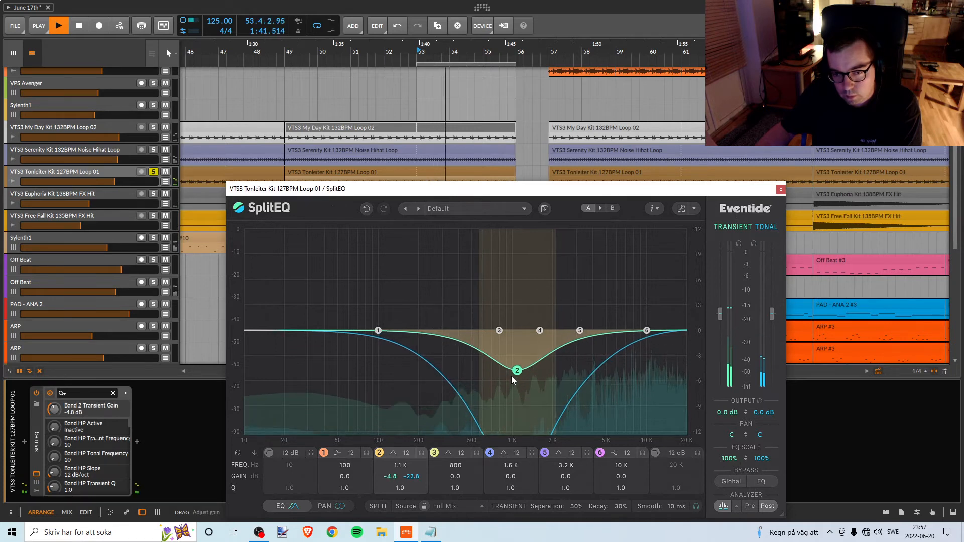
click(153, 171)
Move SplitEQ band 2 on the Tonleiter track to 1.5 kHz with a transient gain of -3.3 dB while the full break plays.
key(space)
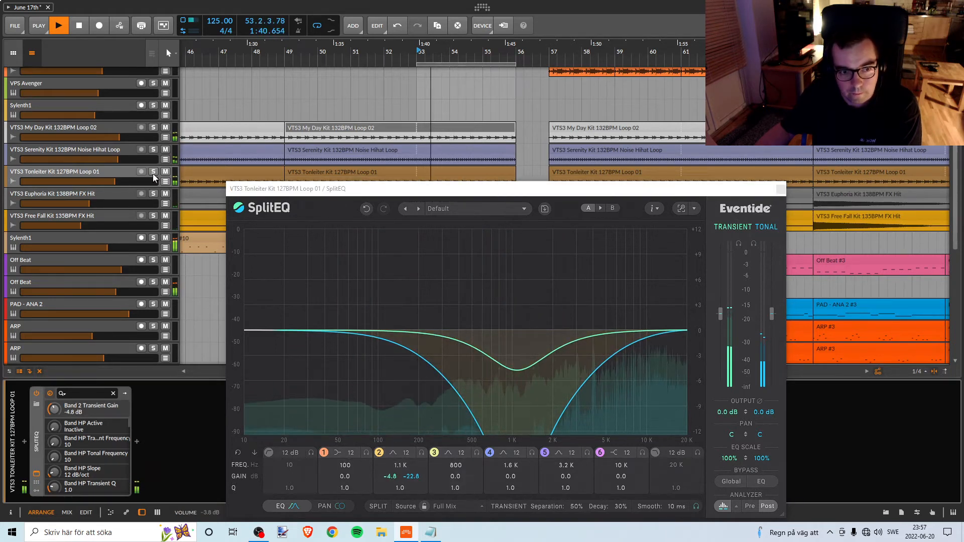
mouse_move(522, 369)
drag(517, 370, 539, 362)
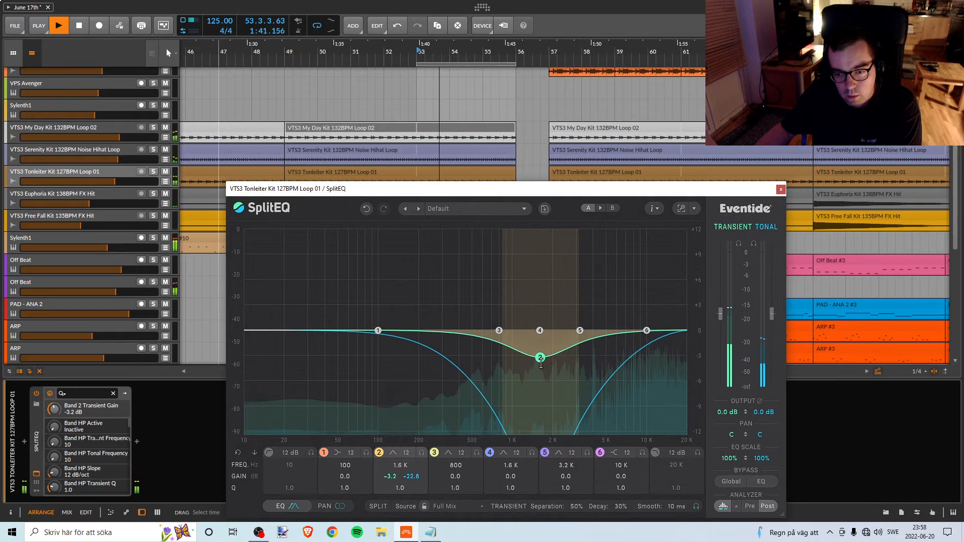
mouse_move(534, 426)
mouse_down()
mouse_move(541, 391)
mouse_move(530, 427)
mouse_up()
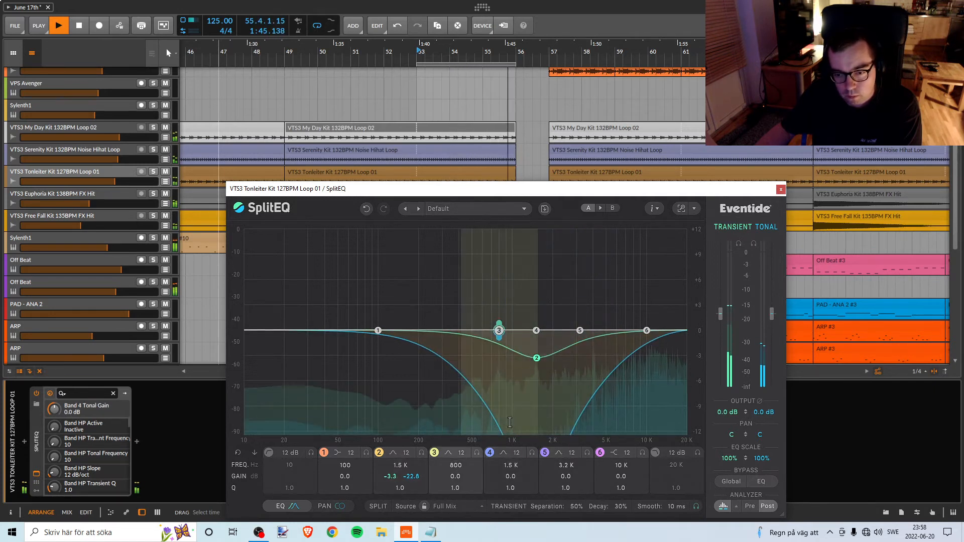
key(space)
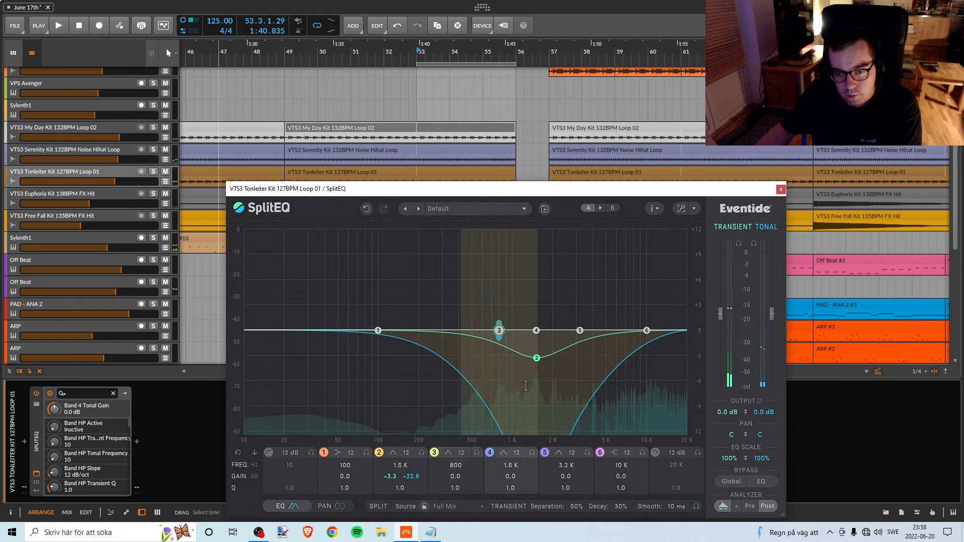
Remove SplitEQ from the Tonleiter Loop 01 track and replay the break from bar 53.
click(781, 190)
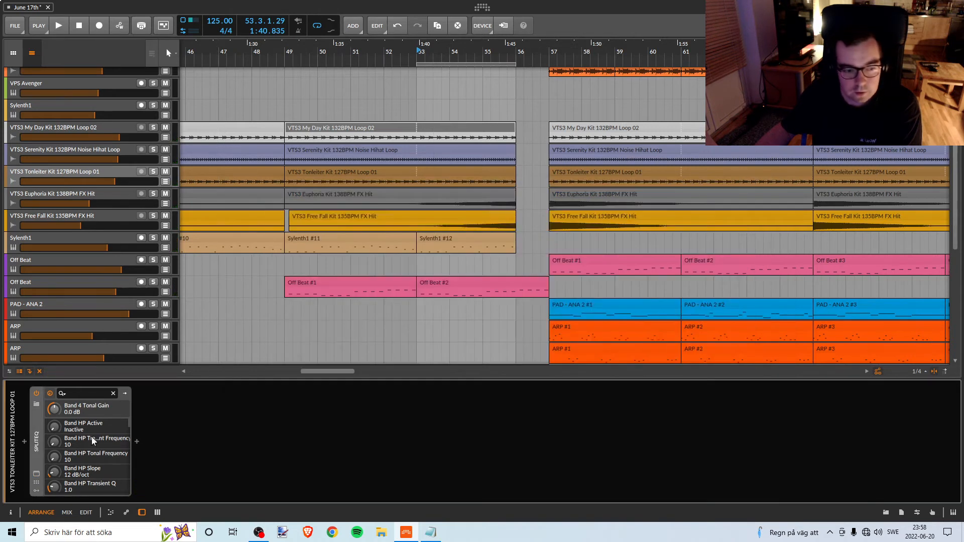
key(Delete)
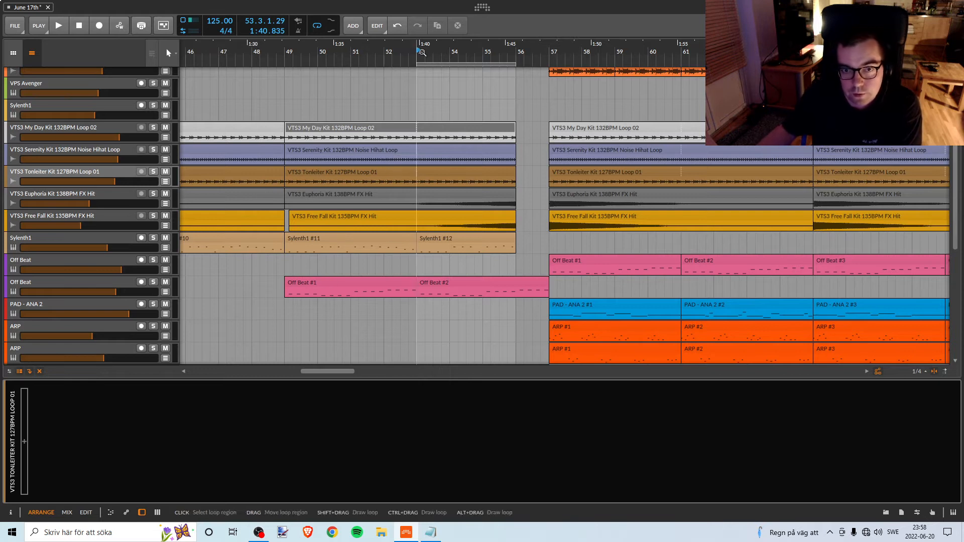
key(space)
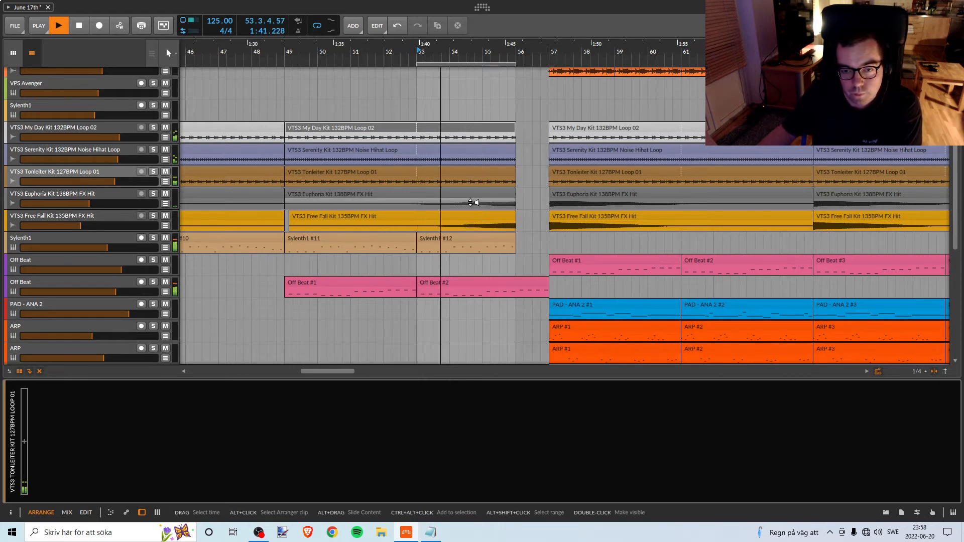
key(space)
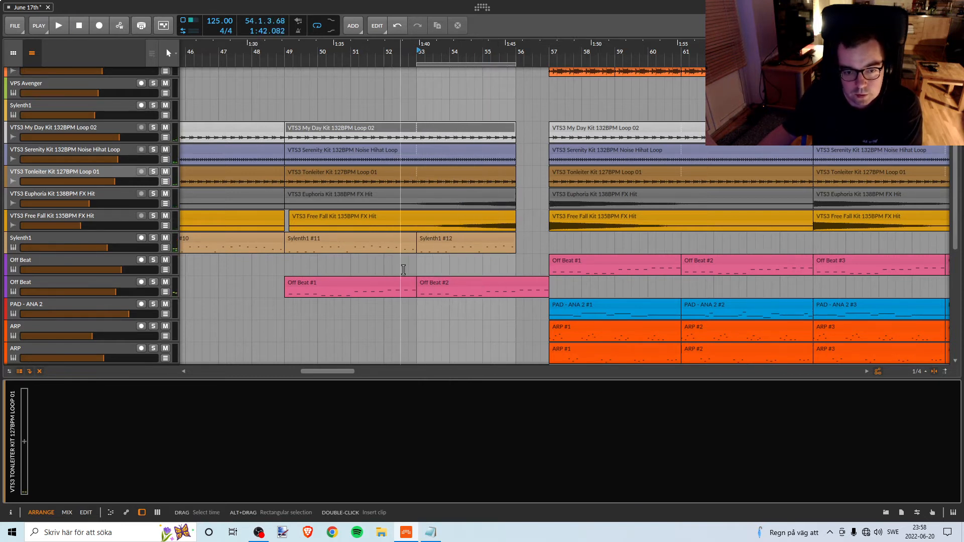
Play the Sylenth1 track between Kontakt and PAD soloed from bar 53, and open its SplitEQ.
scroll(403, 270, down, 5)
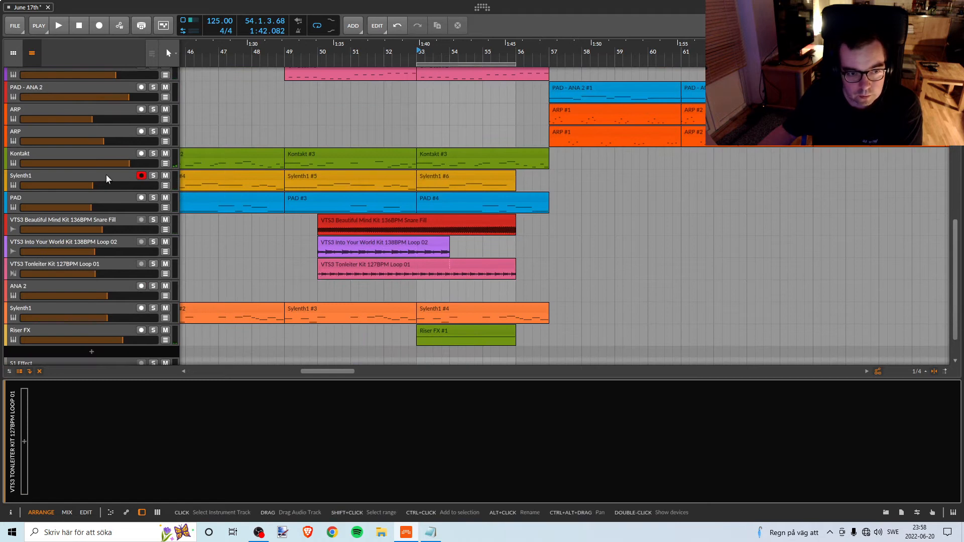
click(153, 175)
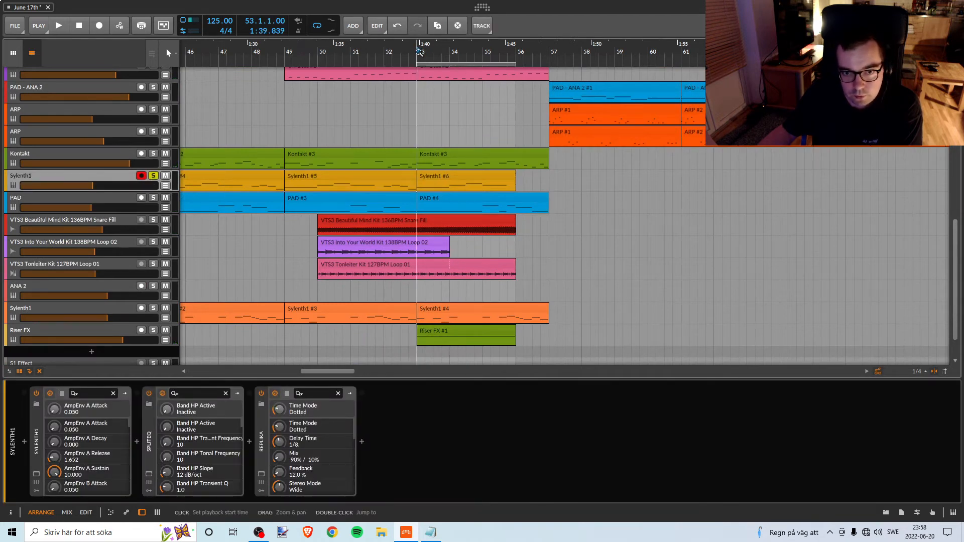
key(space)
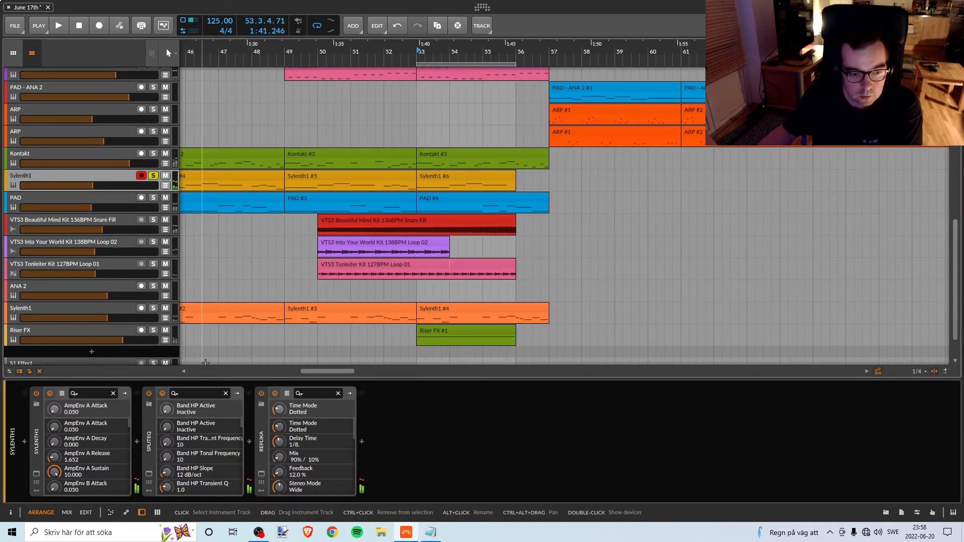
click(149, 473)
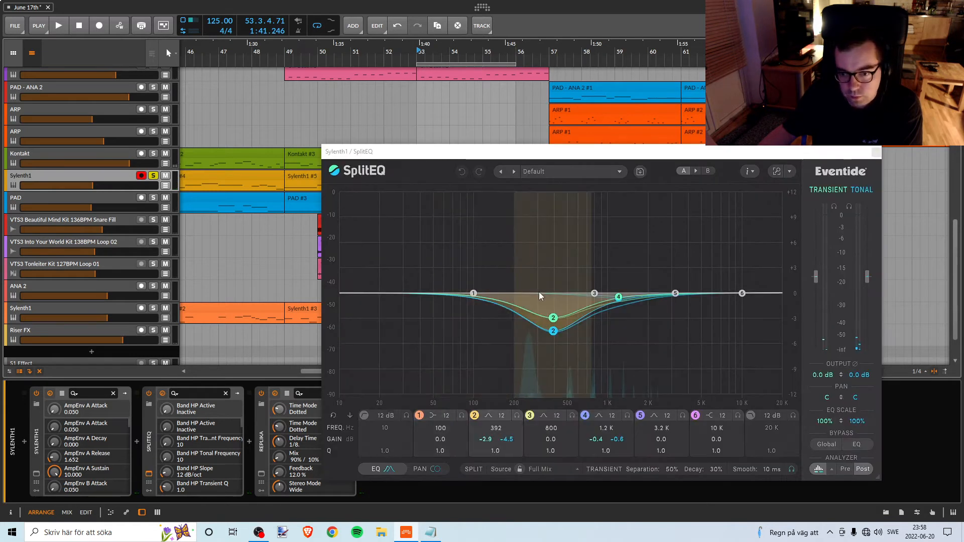
drag(603, 155, 608, 253)
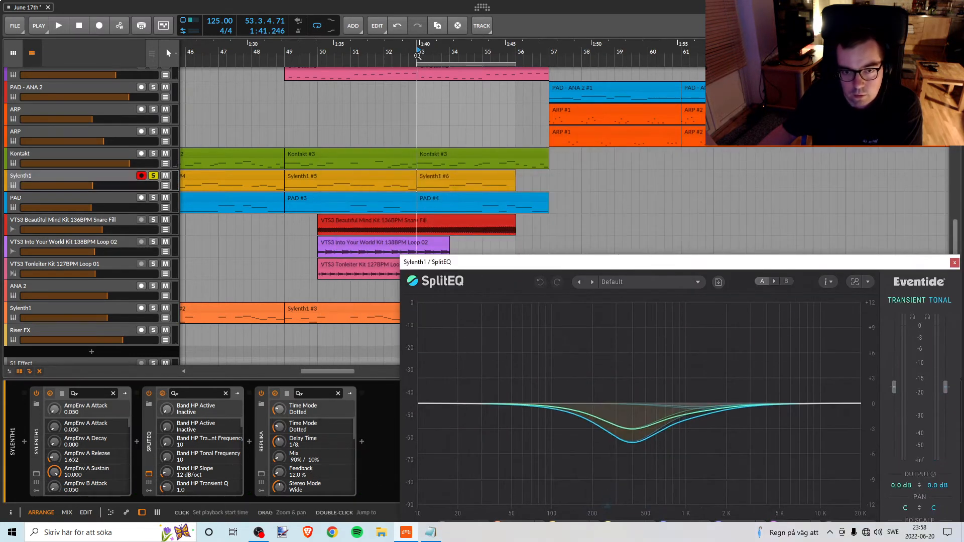
Lower the tonal gain of the Sylenth1 track's SplitEQ band 2 to -14.7 dB during playback, and unsolo the track.
key(space)
click(633, 443)
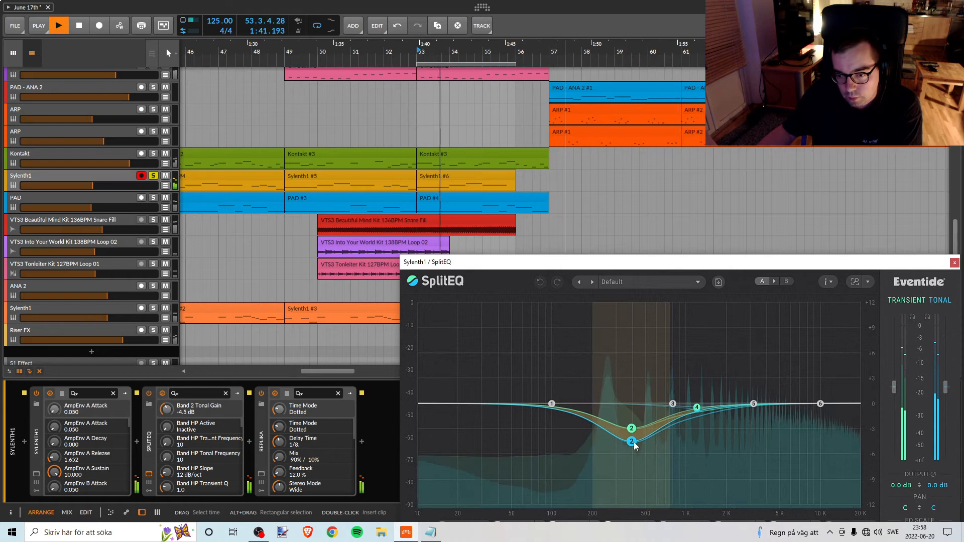
drag(634, 445, 634, 531)
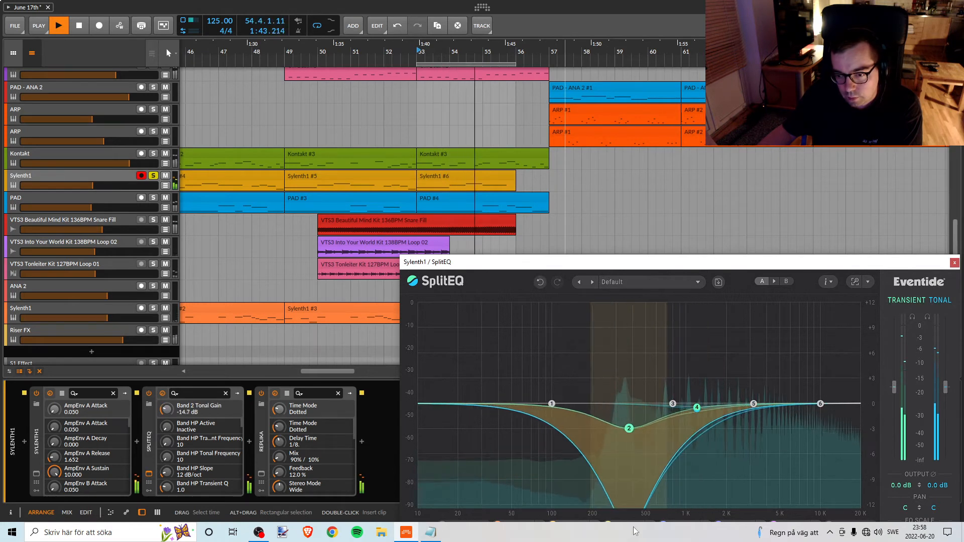
click(153, 175)
key(space)
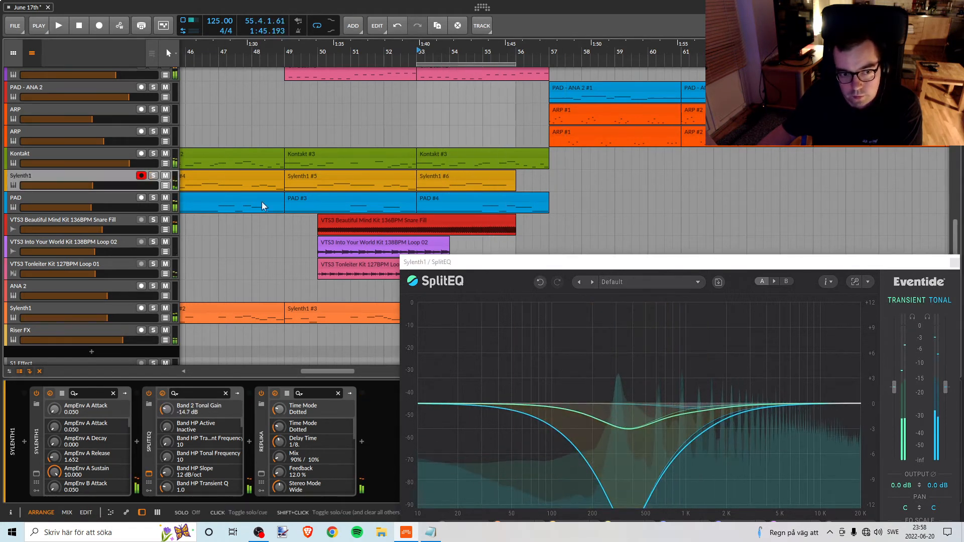
Raise the Sylenth1 SplitEQ band 2 frequency, set its tonal gain to -17.2 dB, deepen its transient cut, and check the track in solo.
key(space)
drag(633, 485, 642, 462)
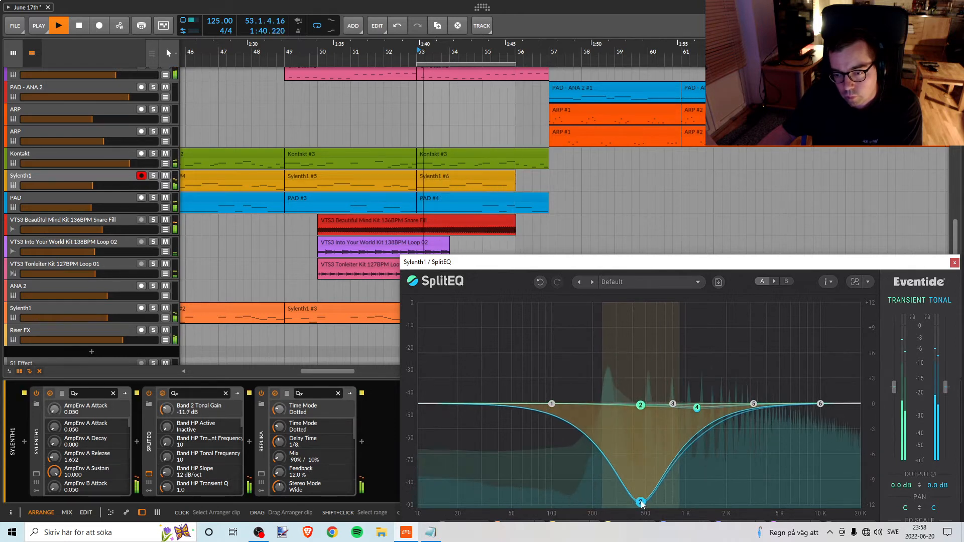
mouse_move(641, 507)
mouse_down()
mouse_move(643, 458)
mouse_move(629, 472)
mouse_move(635, 511)
mouse_move(644, 507)
mouse_up()
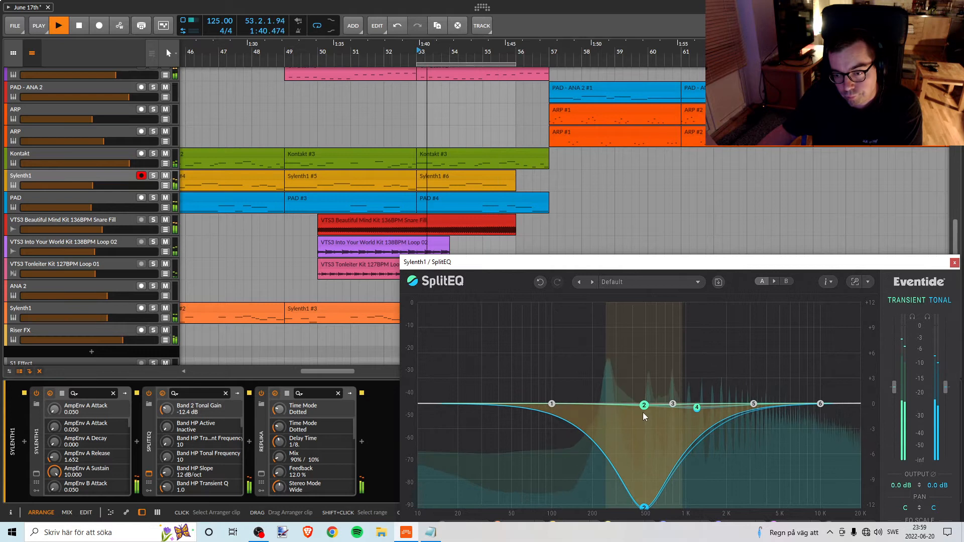
drag(643, 409, 651, 456)
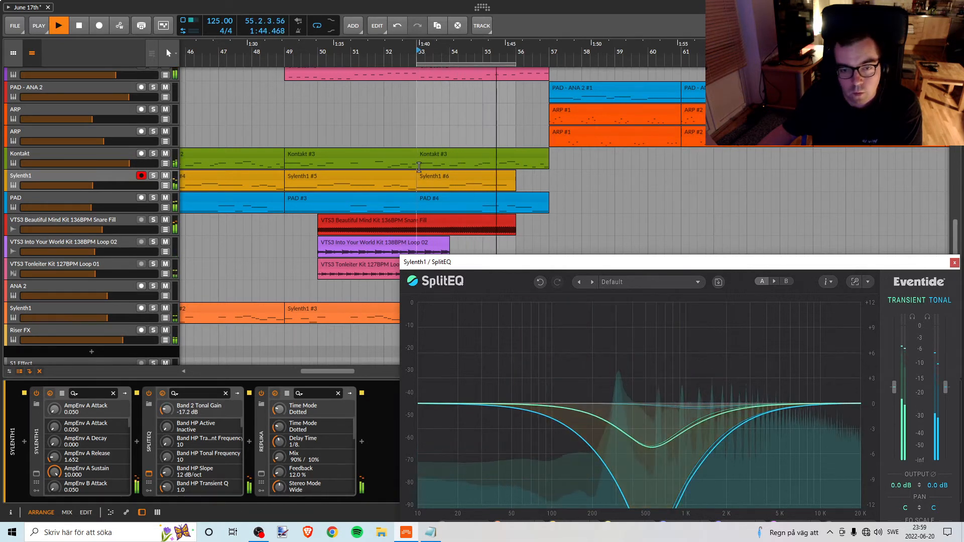
click(153, 175)
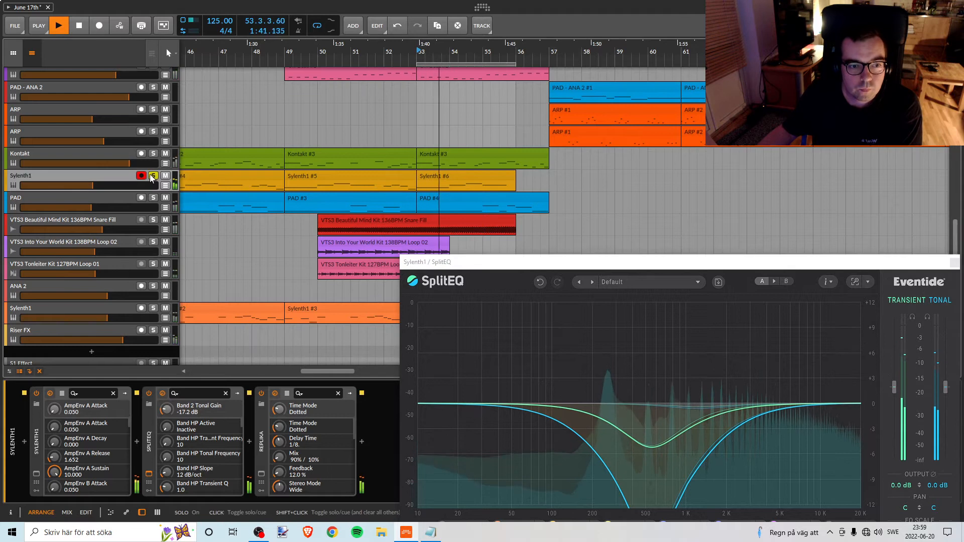
key(space)
Play the Off Beat track that has clips in the break soloed from bar 53.
scroll(442, 163, up, 3)
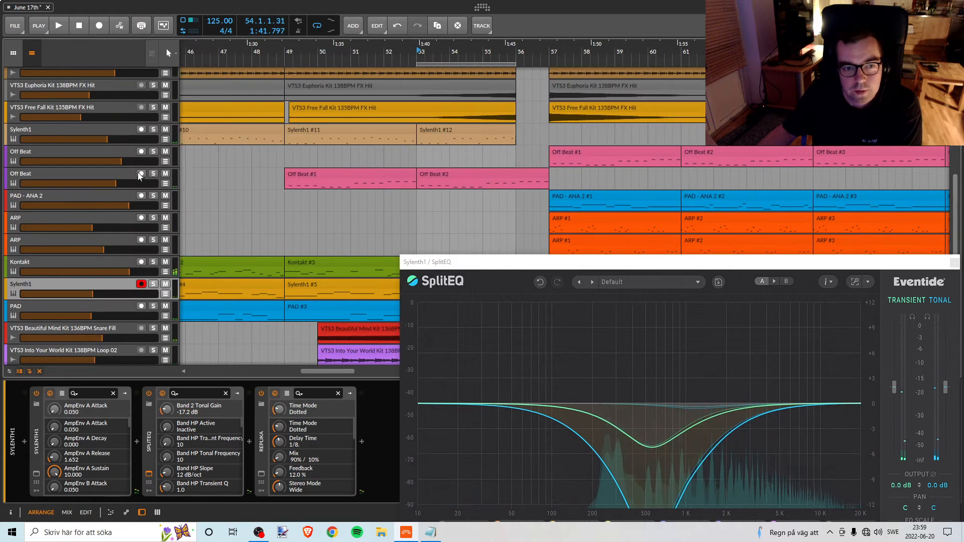
click(153, 173)
key(space)
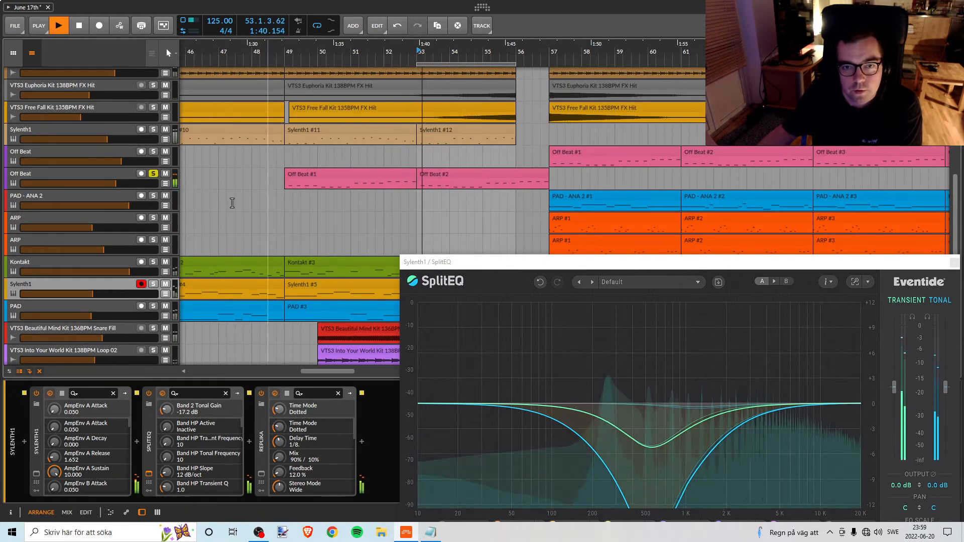
Unsolo the Off Beat track and play the break from bar 53 with the Sylenth1 track above the Off Beat tracks soloed.
click(155, 179)
click(154, 175)
key(space)
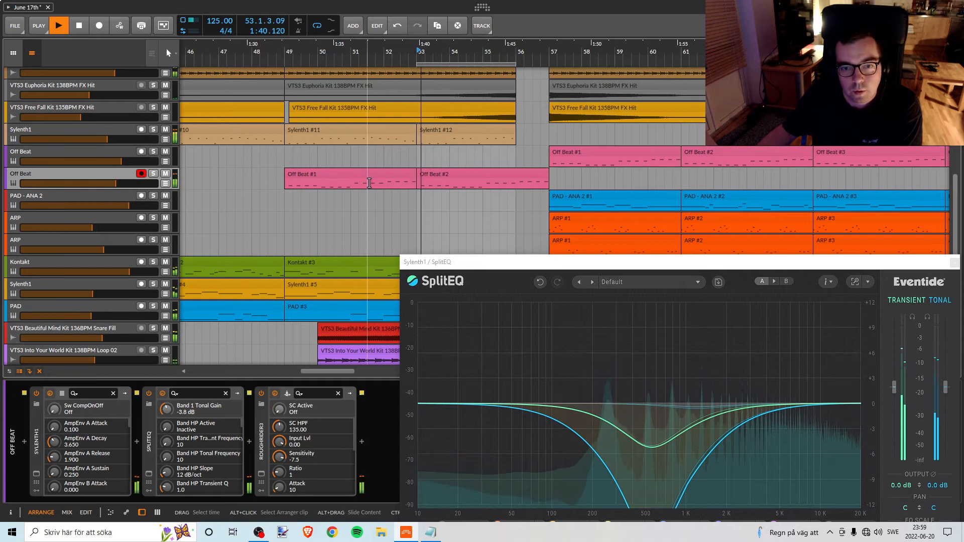
scroll(427, 204, up, 1)
key(space)
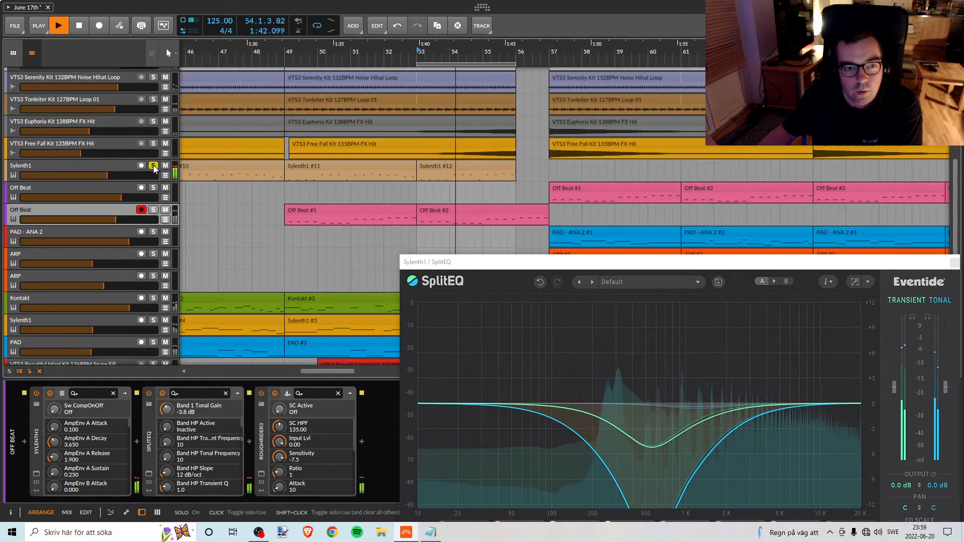
key(space)
click(155, 162)
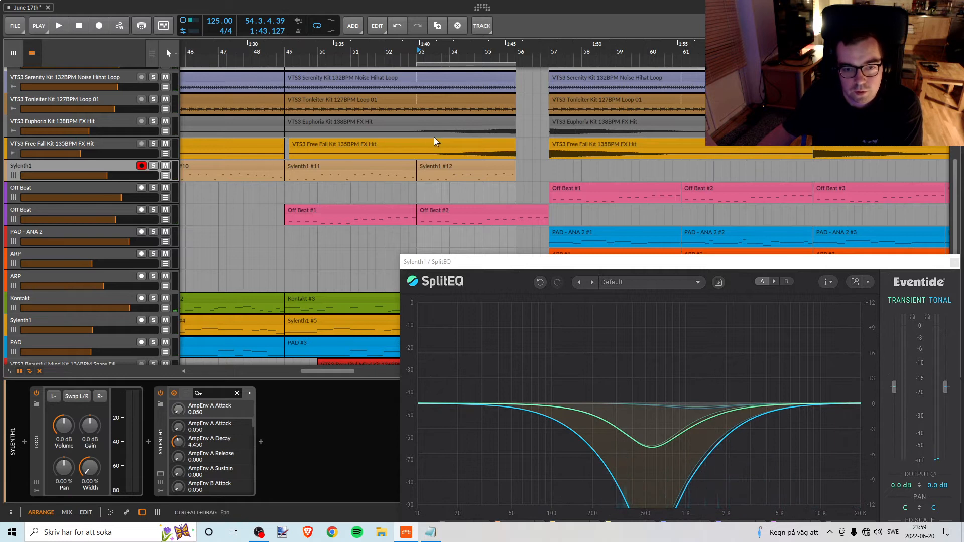
Close the lower Sylenth1 track's SplitEQ window and insert a new SplitEQ after the synth on the upper Sylenth1 track.
drag(475, 260, 306, 187)
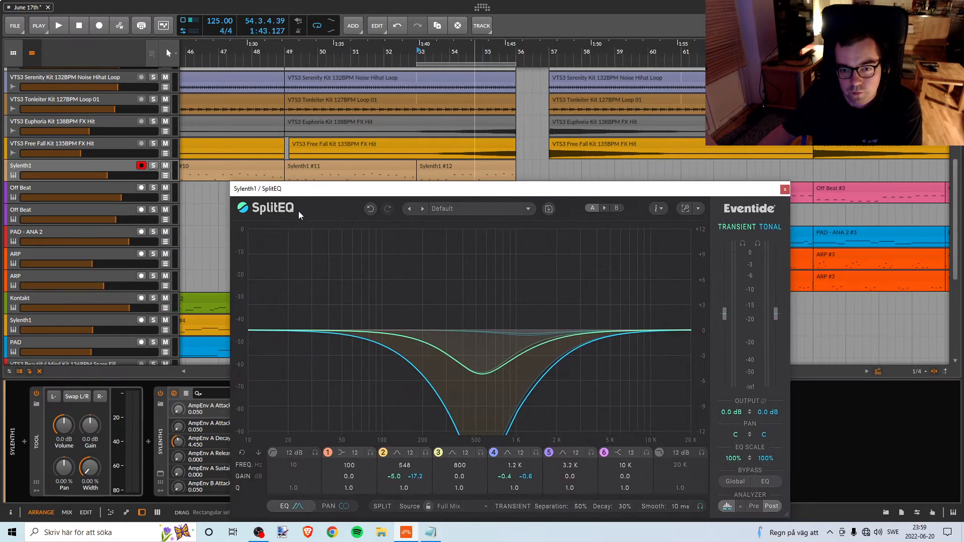
click(784, 190)
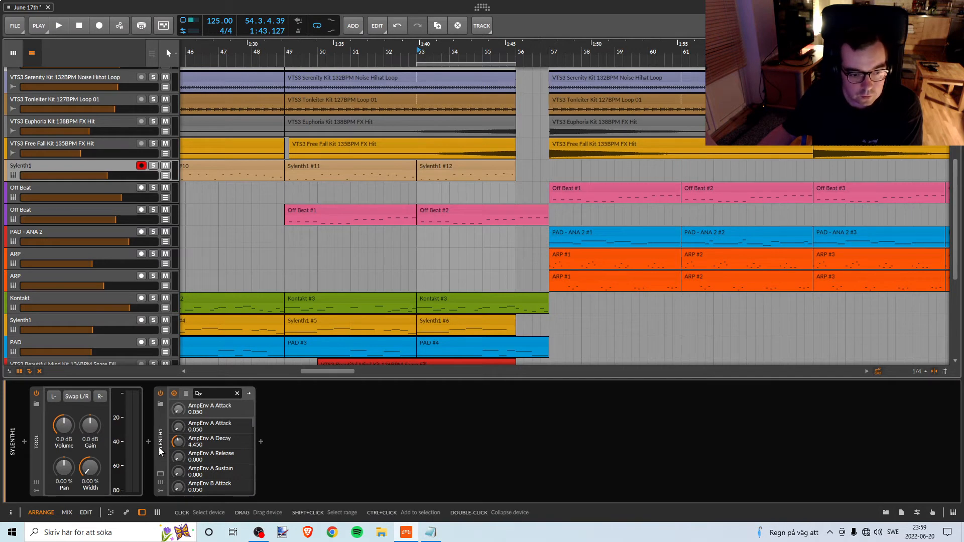
click(261, 441)
text(s)
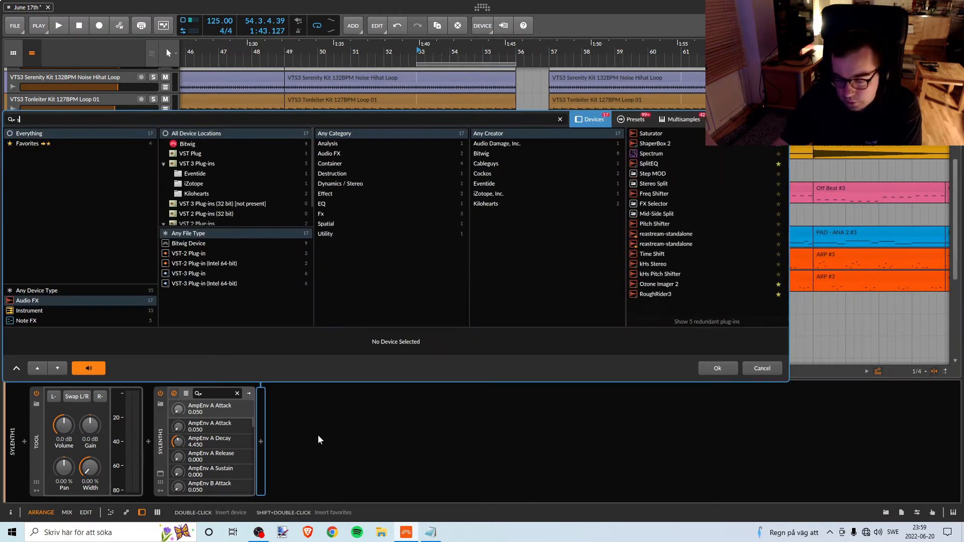
text(pl)
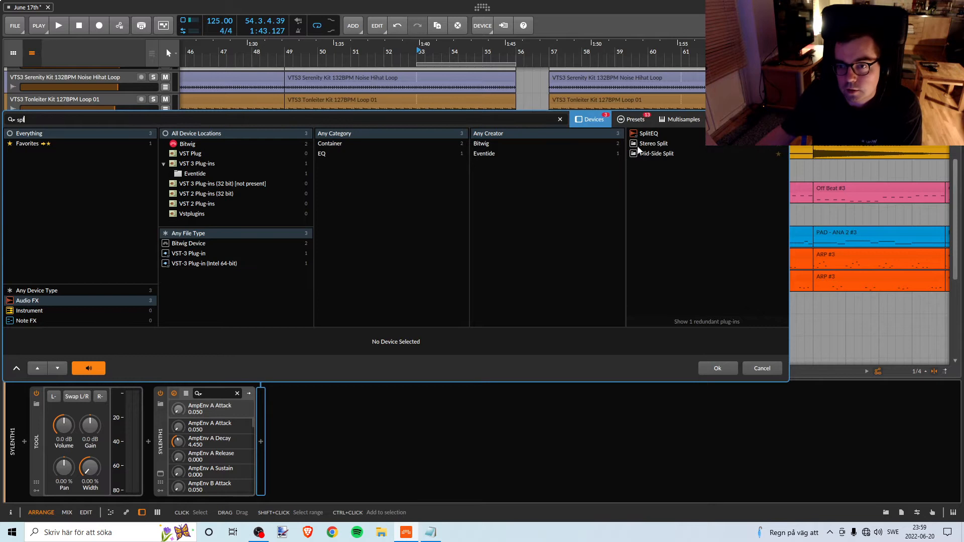
click(715, 367)
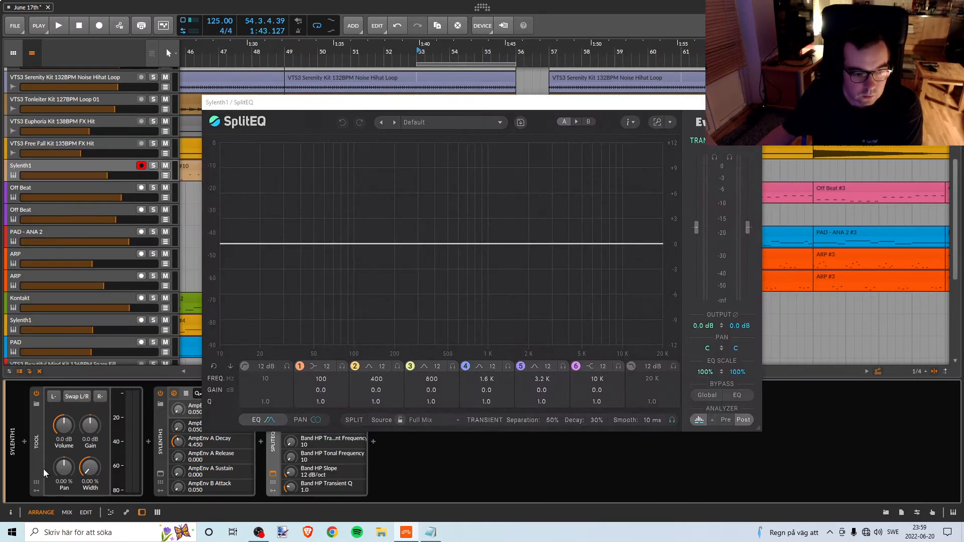
drag(593, 102, 747, 99)
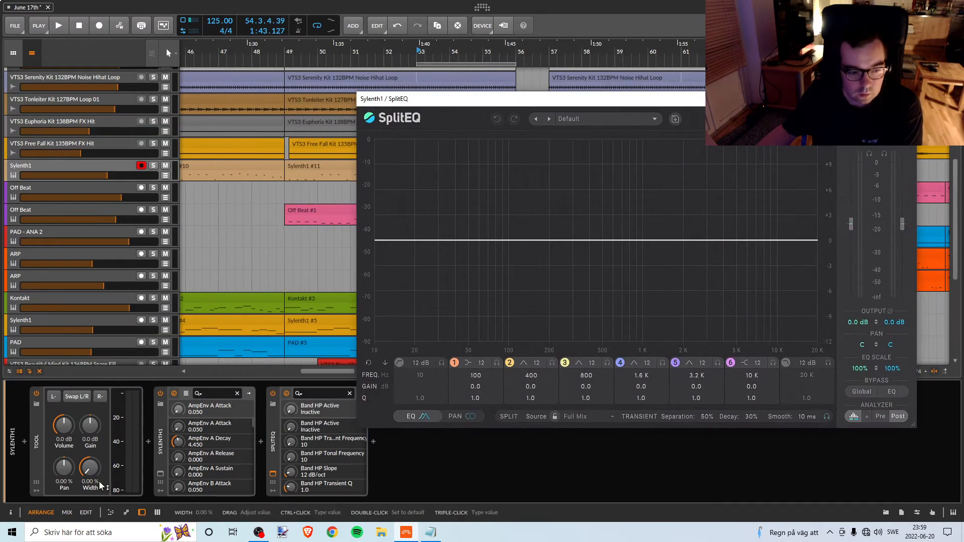
click(44, 445)
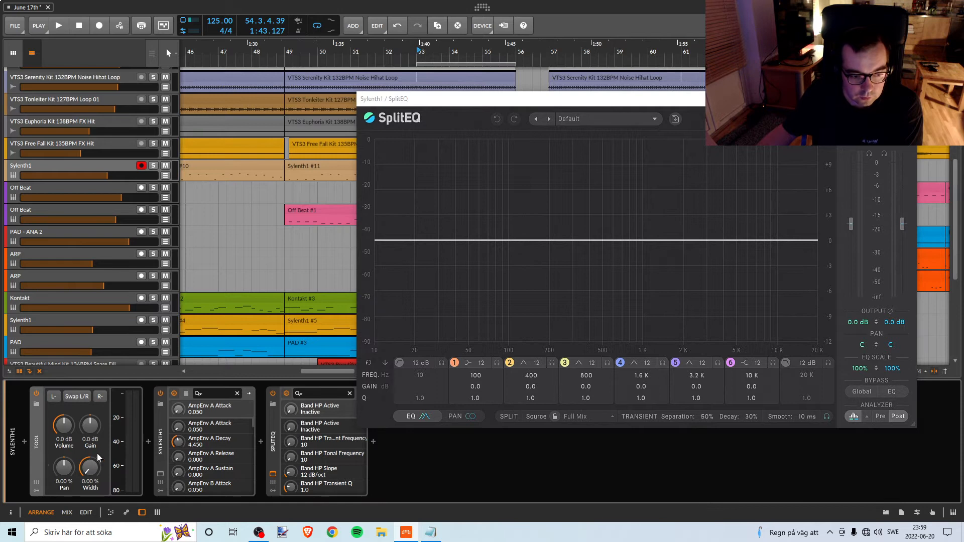
drag(394, 103, 710, 193)
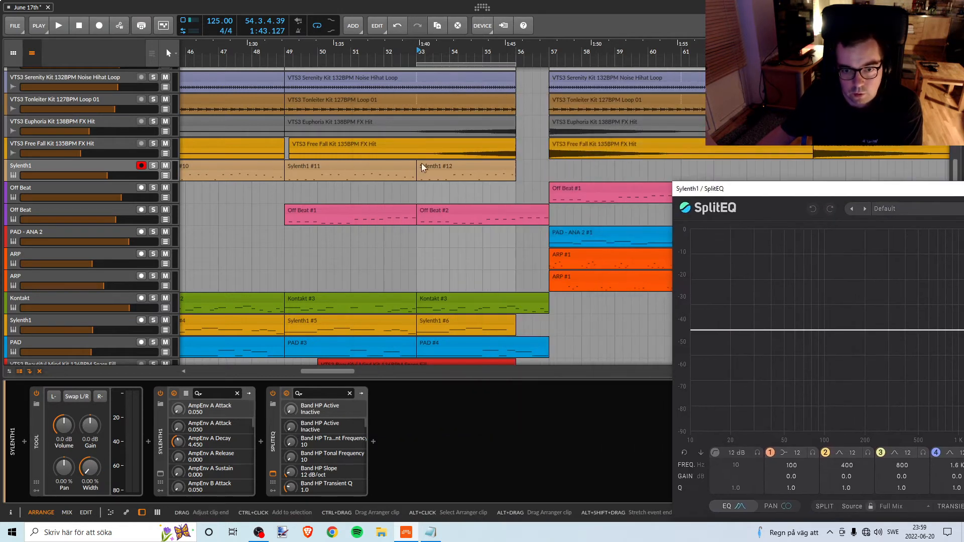
Play the upper Sylenth1 track soloed from bar 53, and raise its Tool device's width to about 102%.
click(457, 171)
key(space)
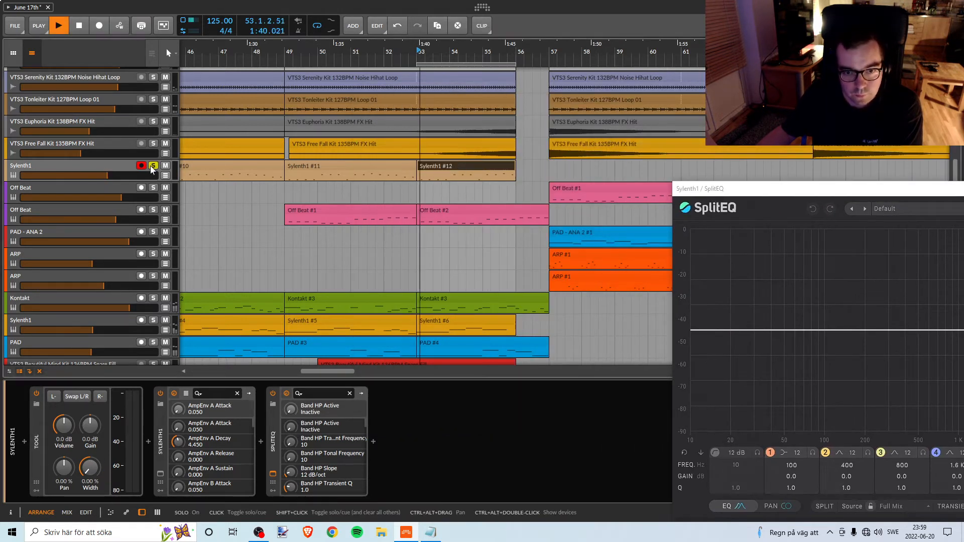
click(34, 448)
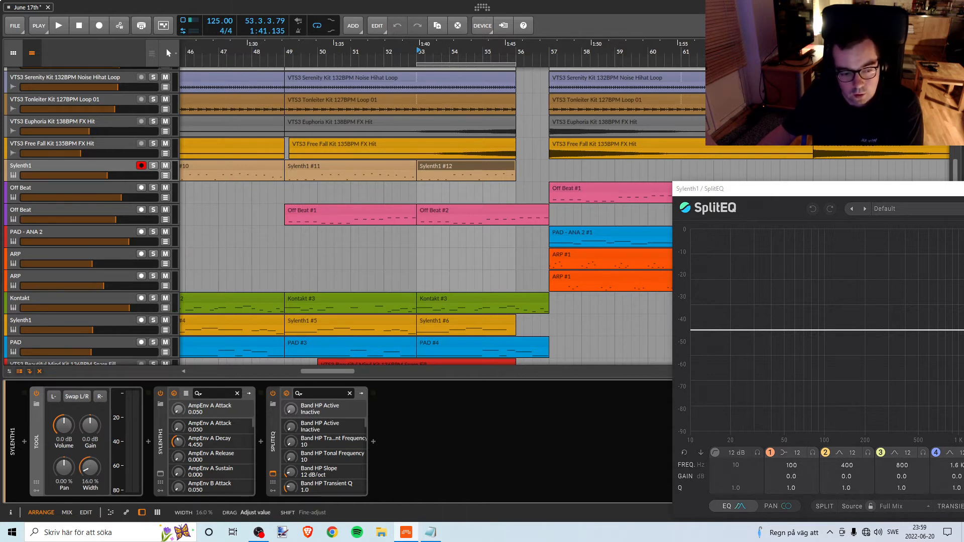
drag(92, 471, 92, 447)
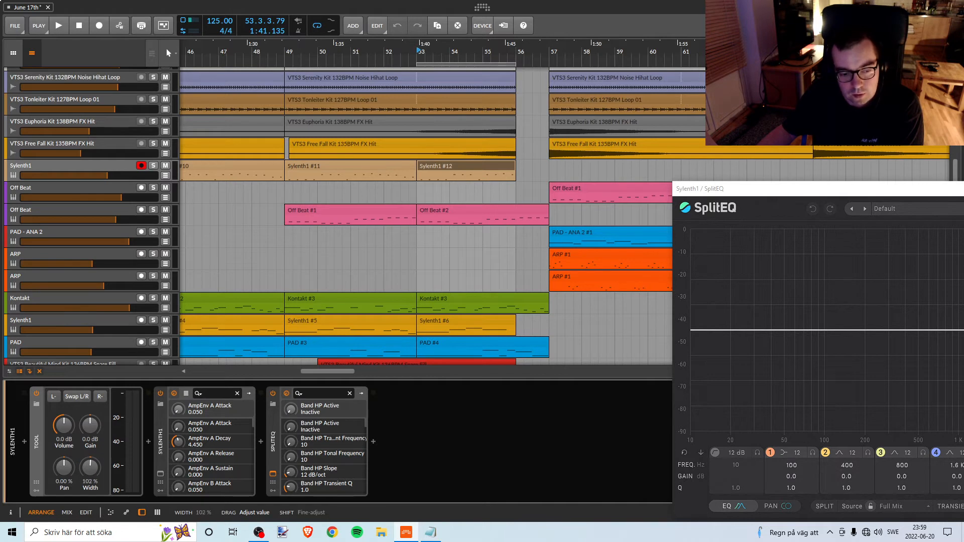
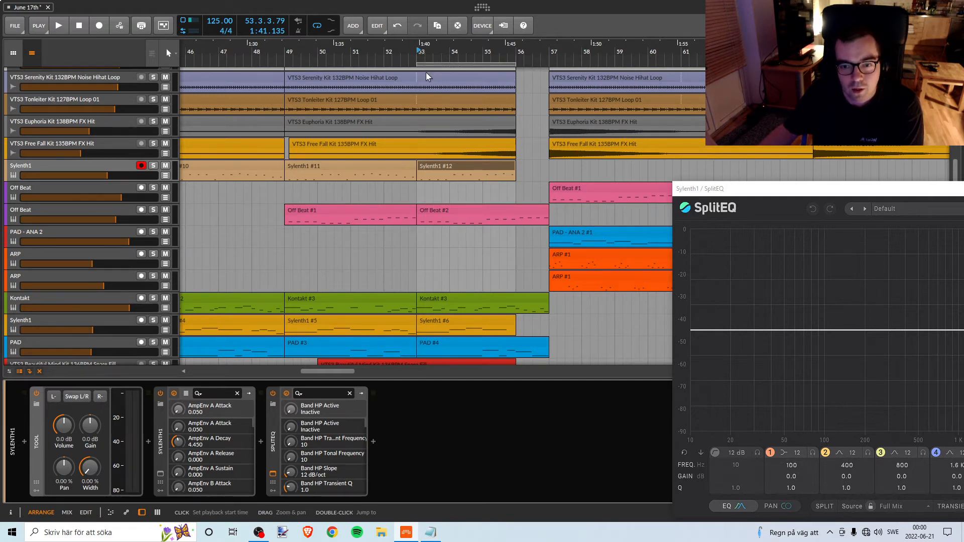
Play the break briefly from bar 53 with all tracks audible and the new SplitEQ window moved aside.
drag(701, 195, 724, 186)
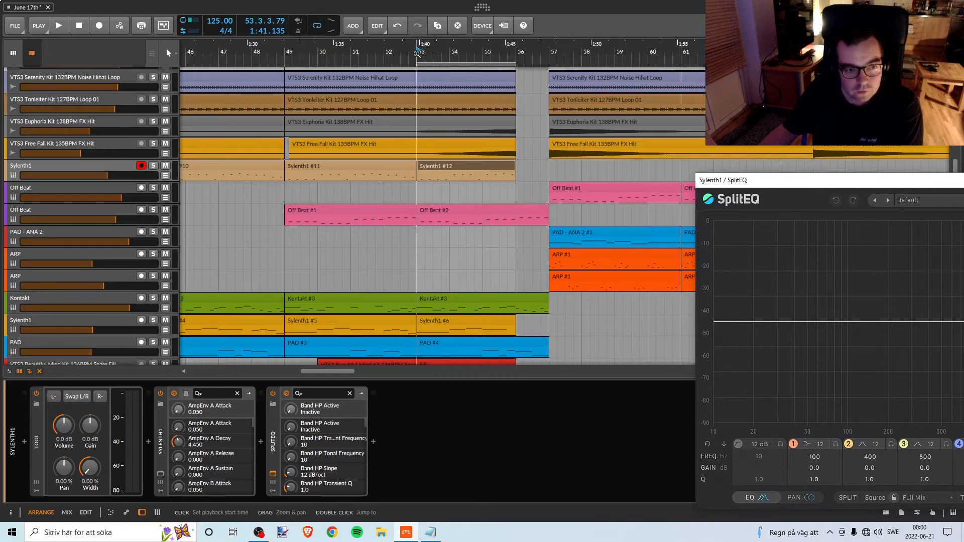
drag(417, 54, 417, 66)
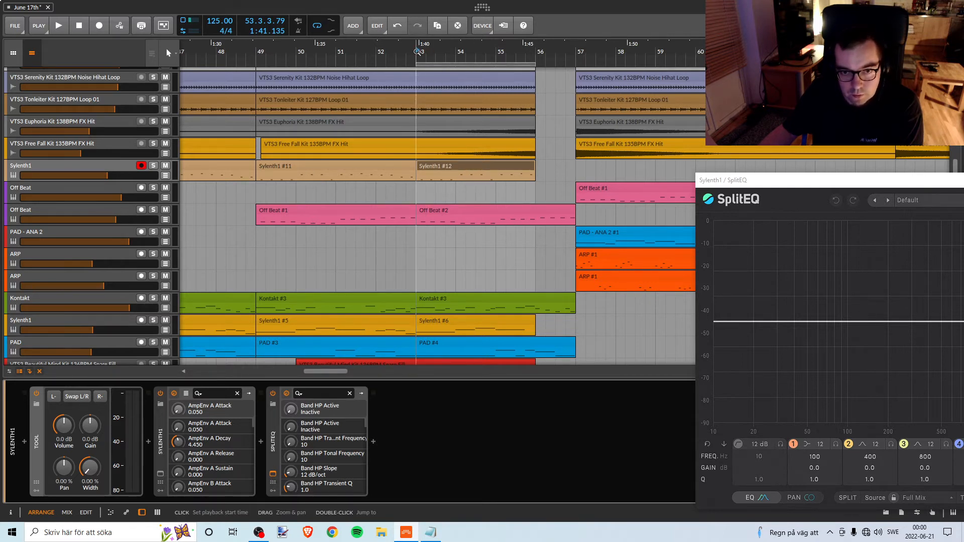
key(space)
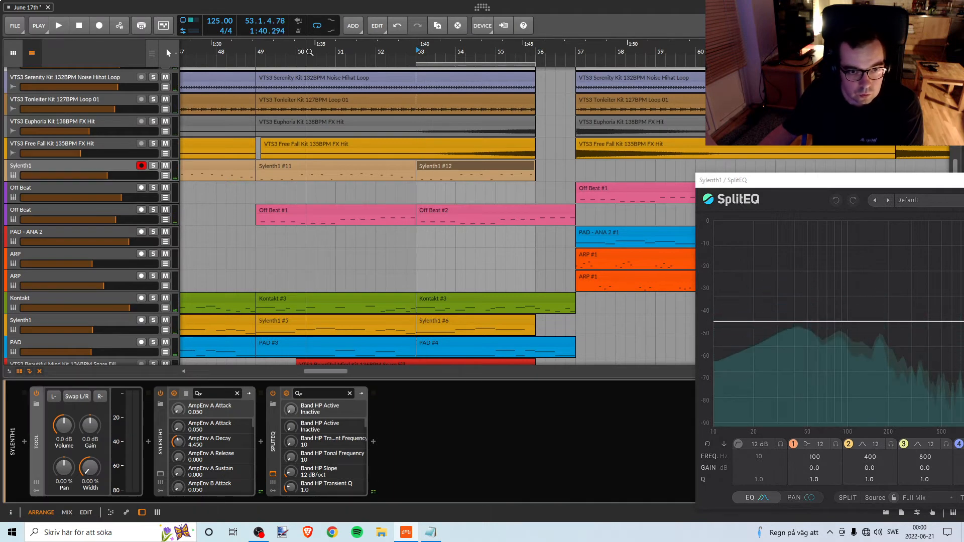
Close the SplitEQ window of the upper Sylenth1 track.
drag(309, 52, 485, 23)
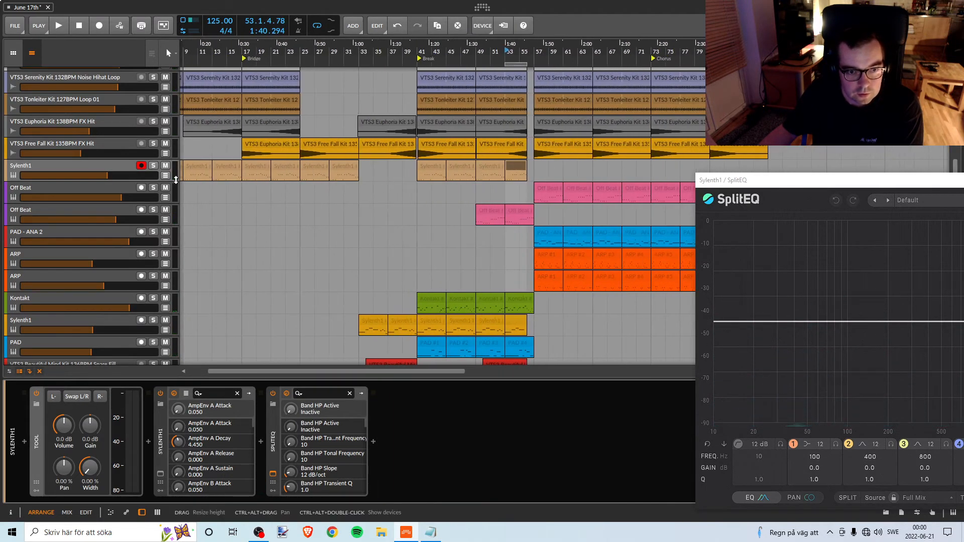
drag(524, 67, 531, 61)
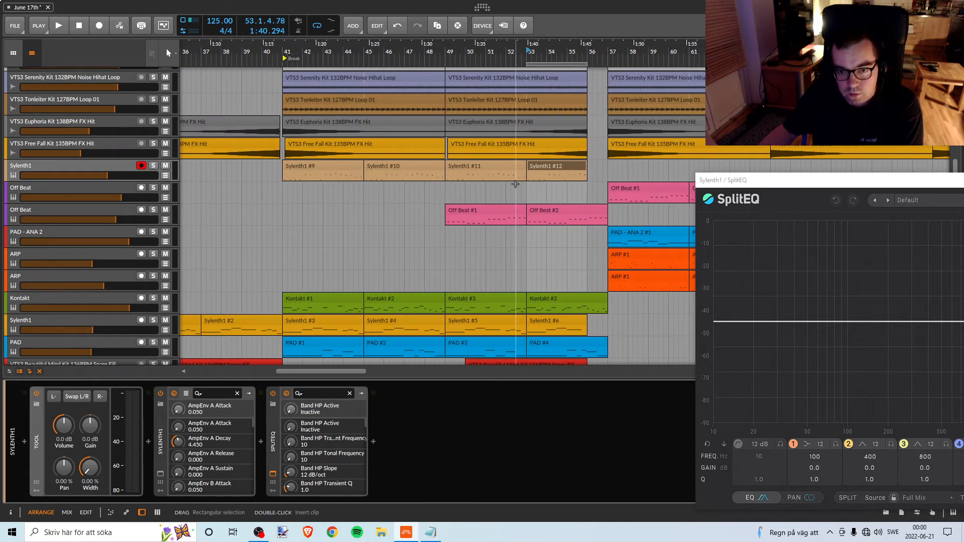
drag(270, 46, 379, 45)
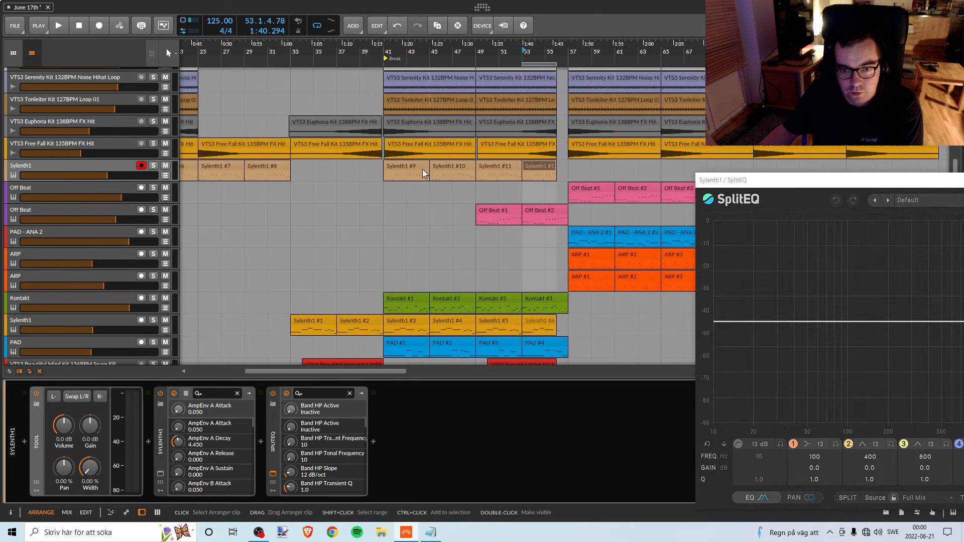
drag(809, 181, 251, 190)
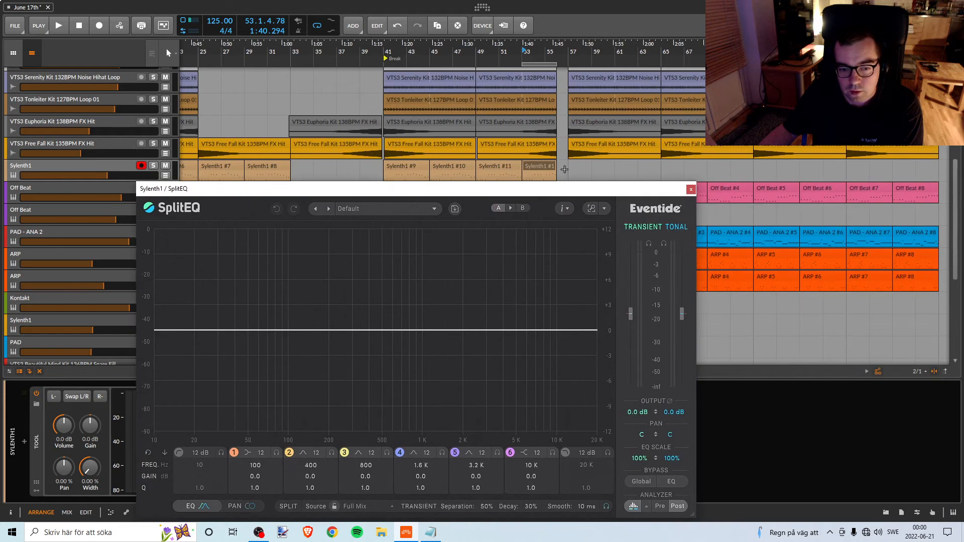
click(691, 189)
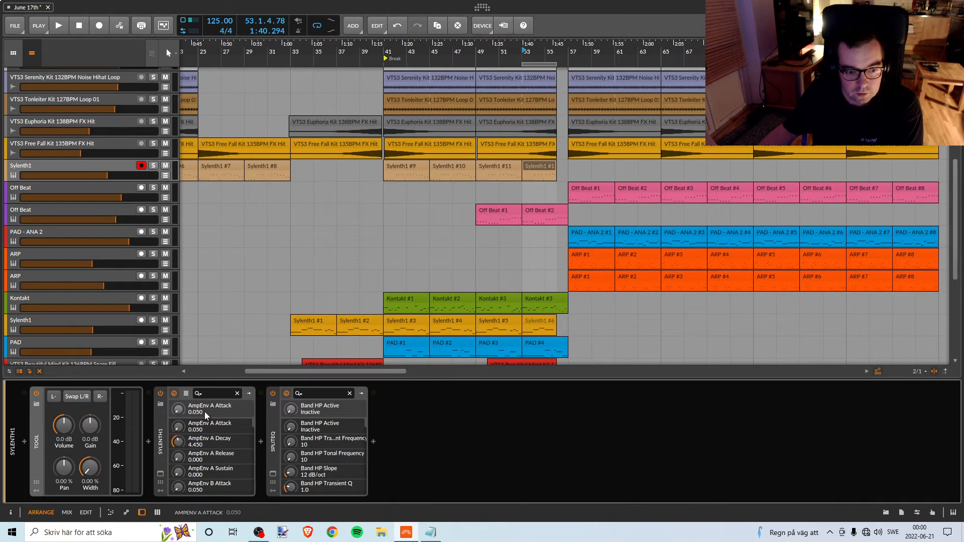
click(274, 472)
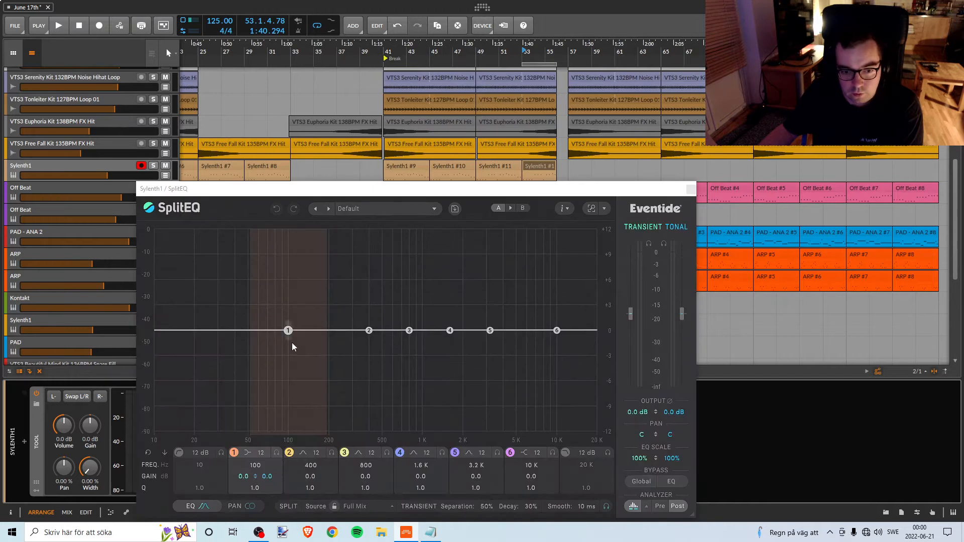
click(691, 191)
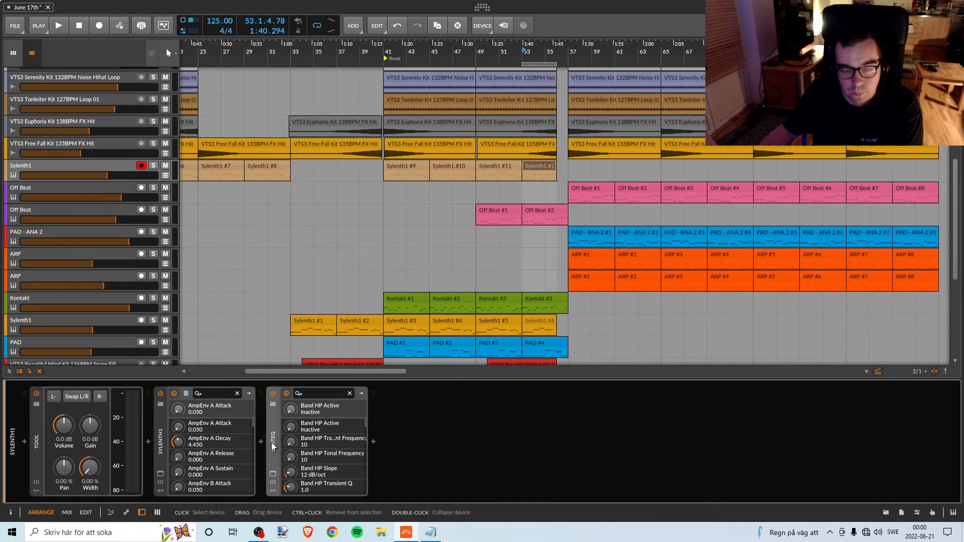
Play the arrangement from bar 25, briefly soloing the upper Sylenth1 track, and stop playback.
click(210, 61)
key(space)
click(153, 167)
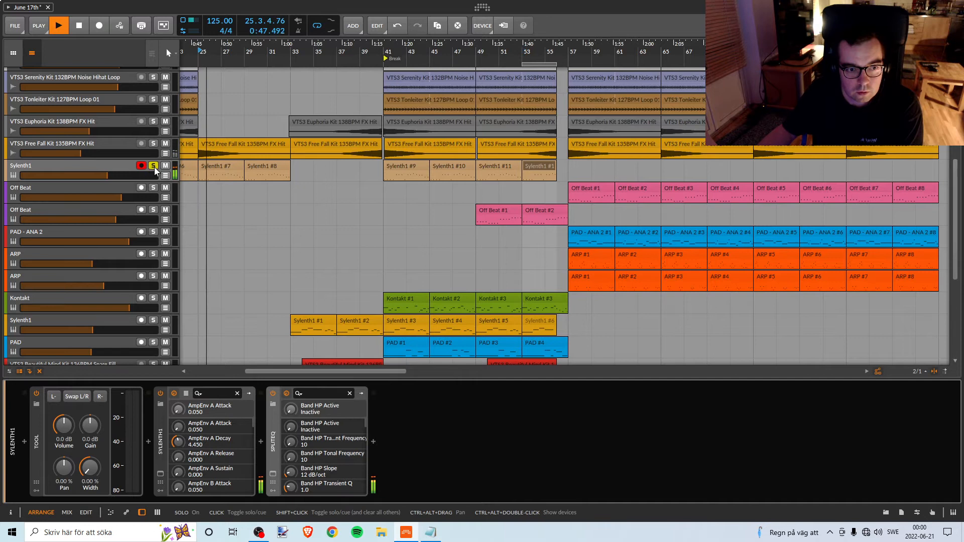
click(154, 166)
key(space)
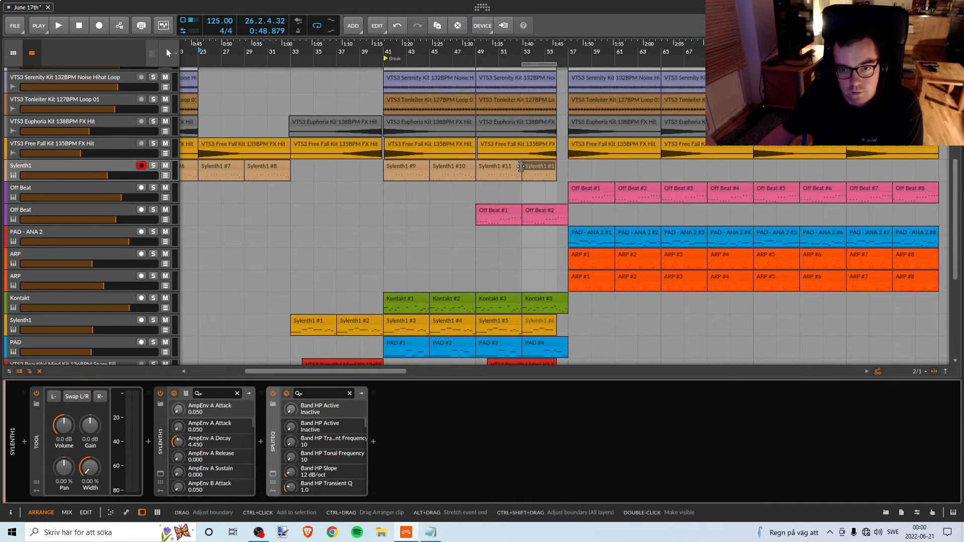
Duplicate the upper Sylenth1 track together with its clips and devices.
click(149, 166)
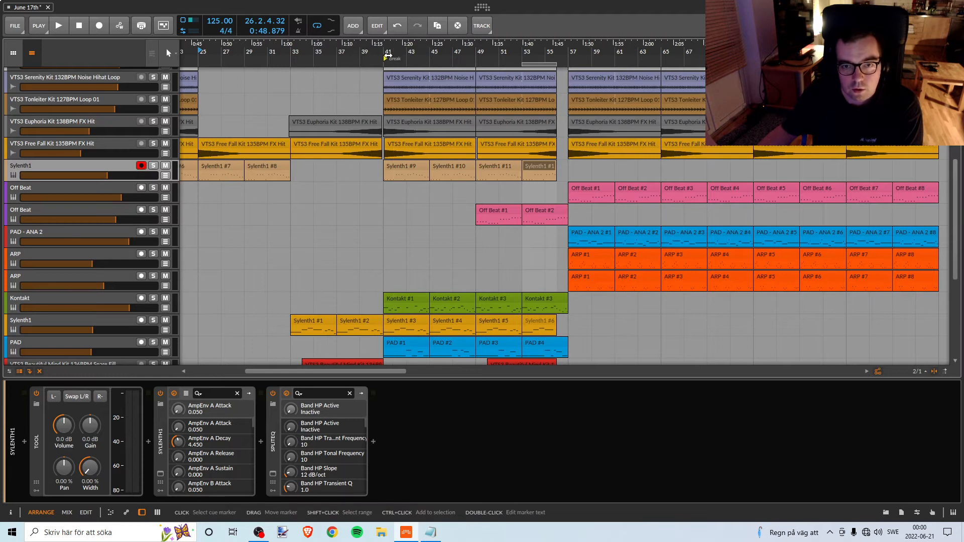
drag(388, 52, 462, 182)
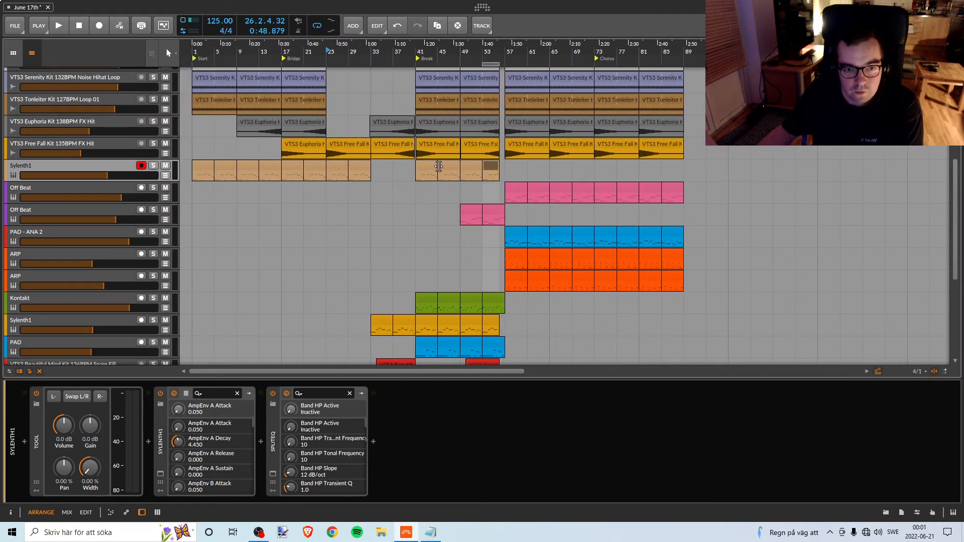
drag(509, 164, 427, 185)
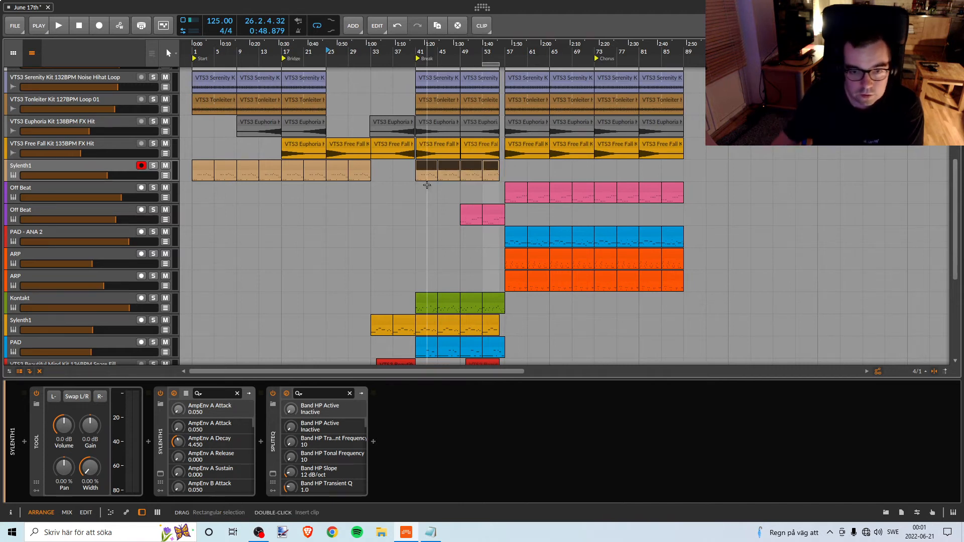
mouse_move(89, 167)
mouse_down()
mouse_move(125, 167)
mouse_move(90, 164)
mouse_move(89, 184)
mouse_up()
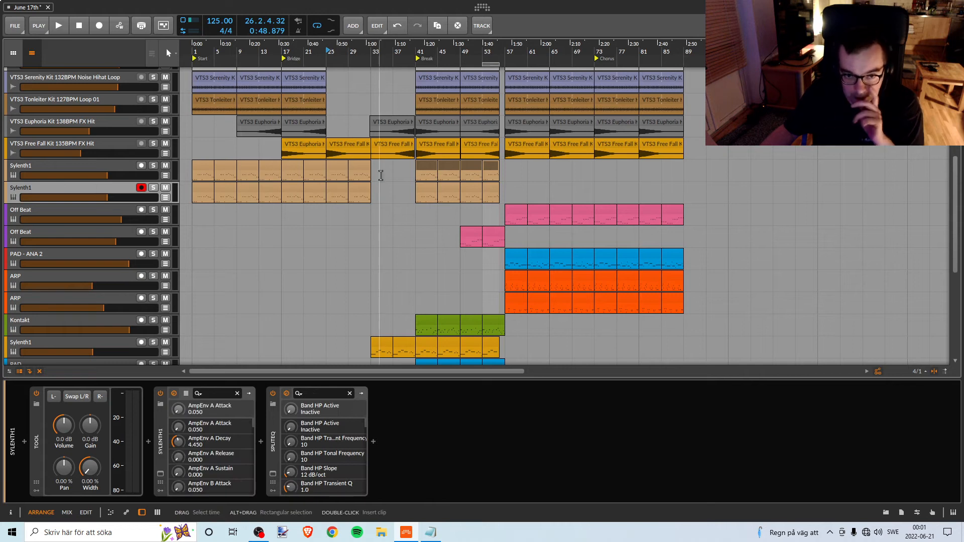
Delete the eight clips between bars 1 and 33 from the duplicated Sylenth1 track.
click(205, 189)
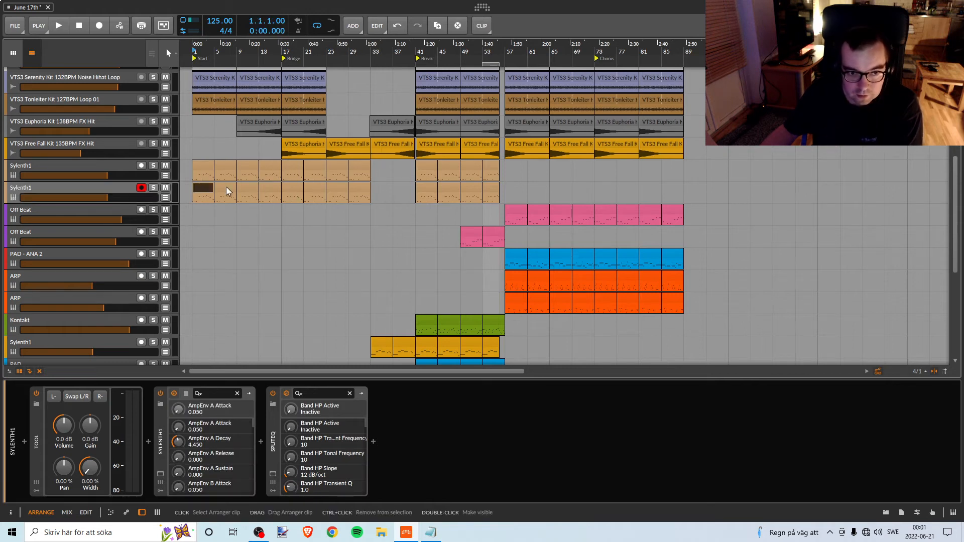
shift+click(358, 188)
key(Delete)
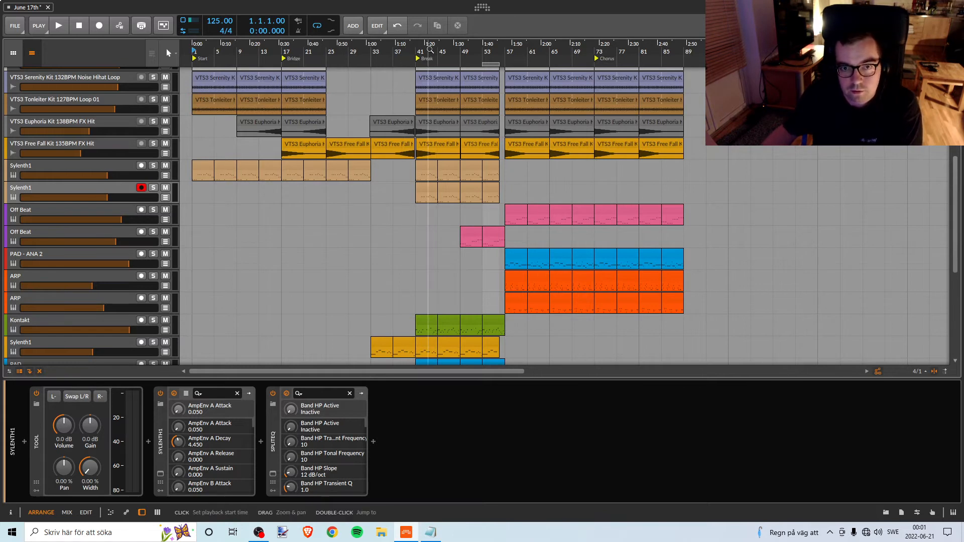
Delete the four break clips starting at bar 41 from the original Sylenth1 track.
drag(428, 52, 431, 120)
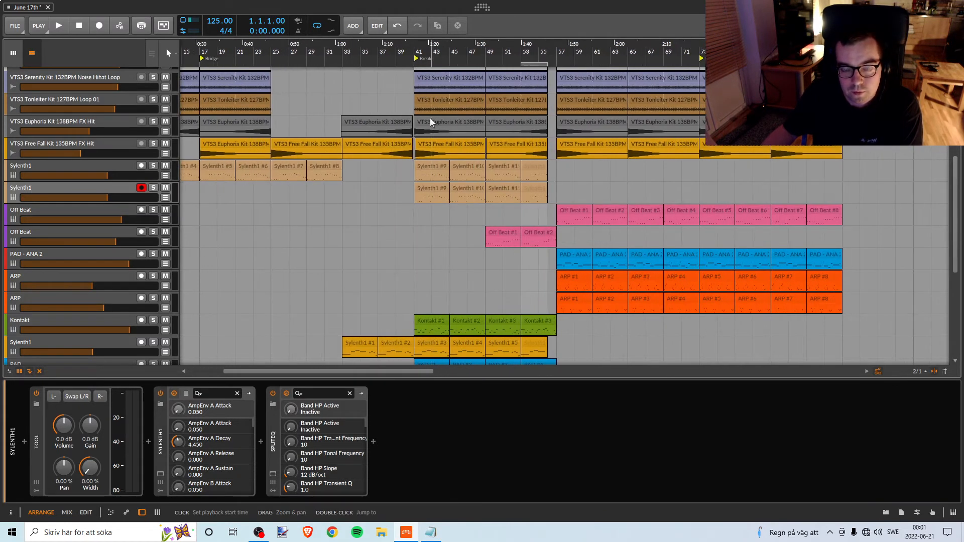
click(427, 164)
shift+click(542, 164)
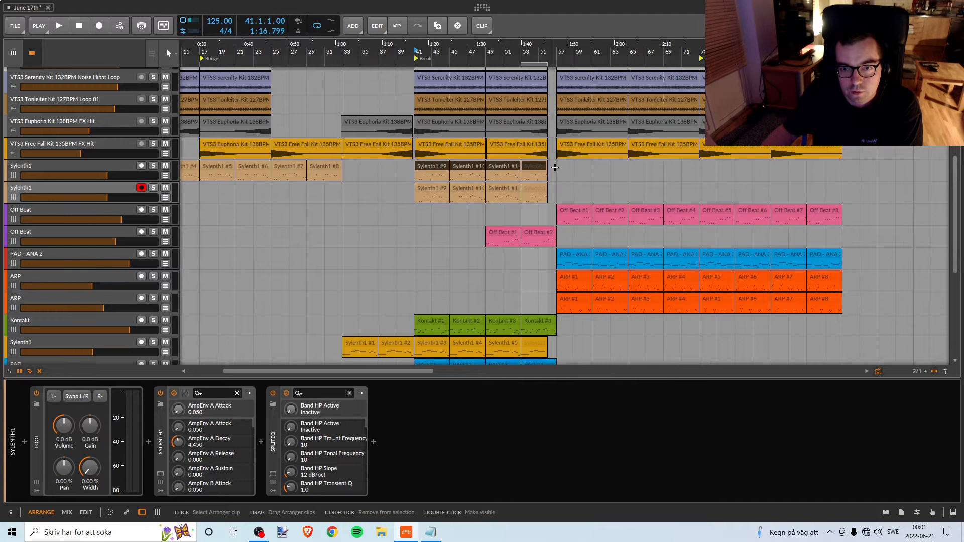
key(Delete)
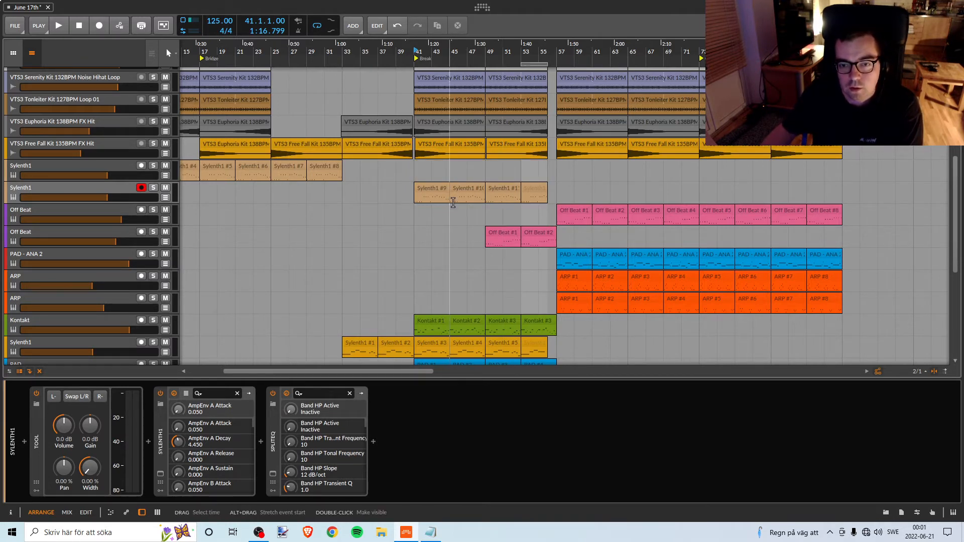
Remove the SplitEQ device from the original Sylenth1 track.
click(76, 190)
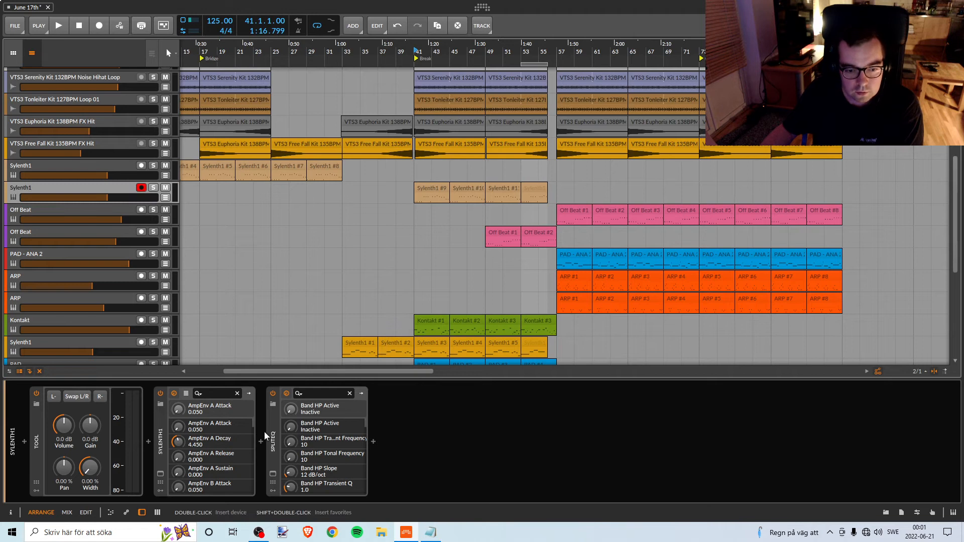
click(117, 165)
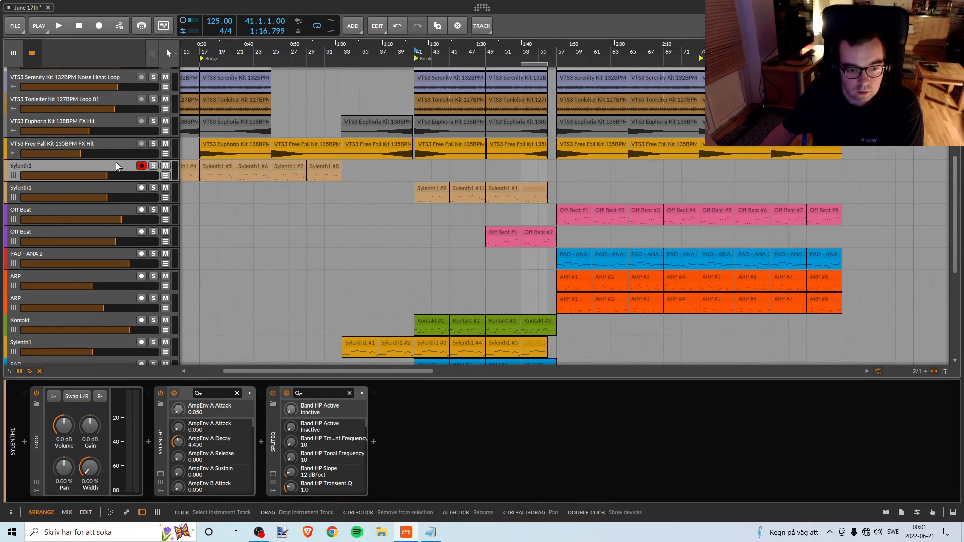
drag(273, 434, 297, 434)
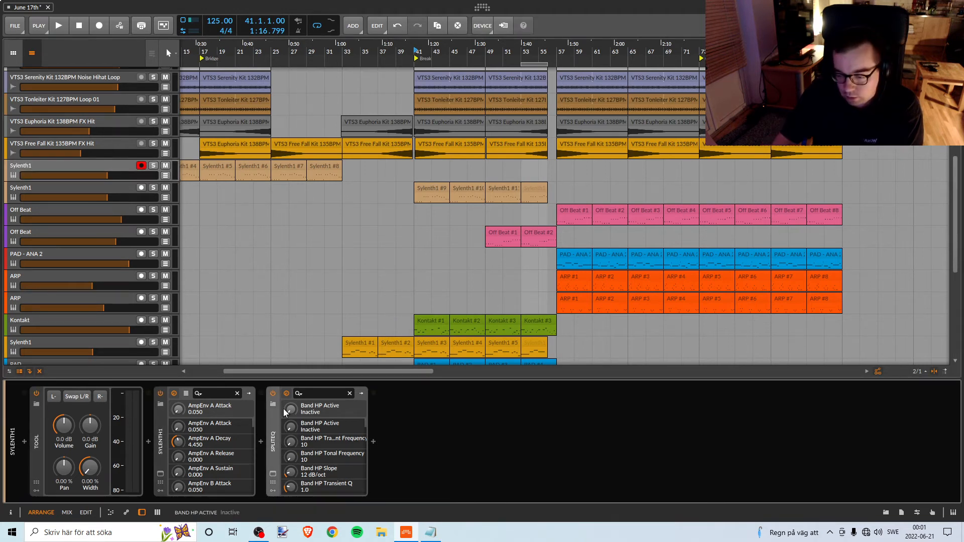
key(Delete)
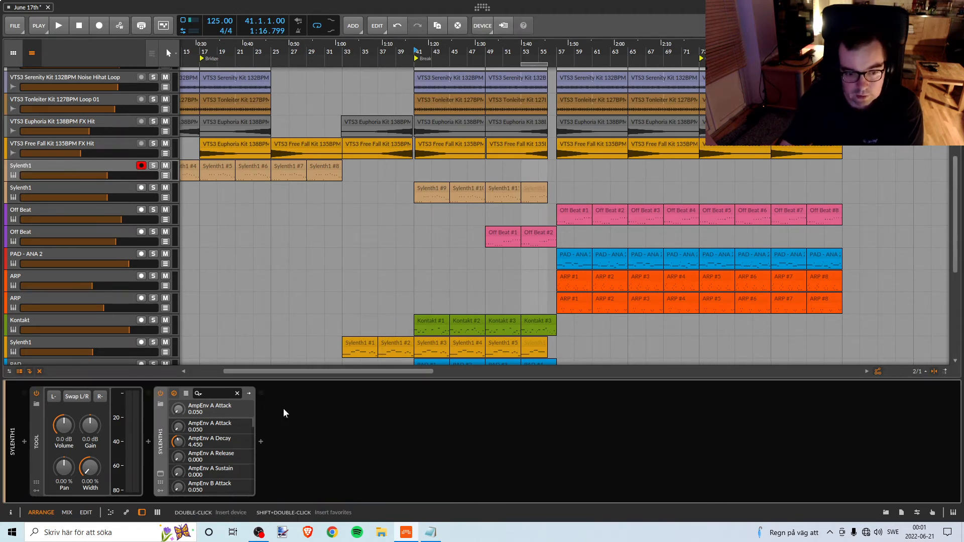
Open SplitEQ on the duplicated Sylenth1 track and play the break from bar 53.
click(106, 189)
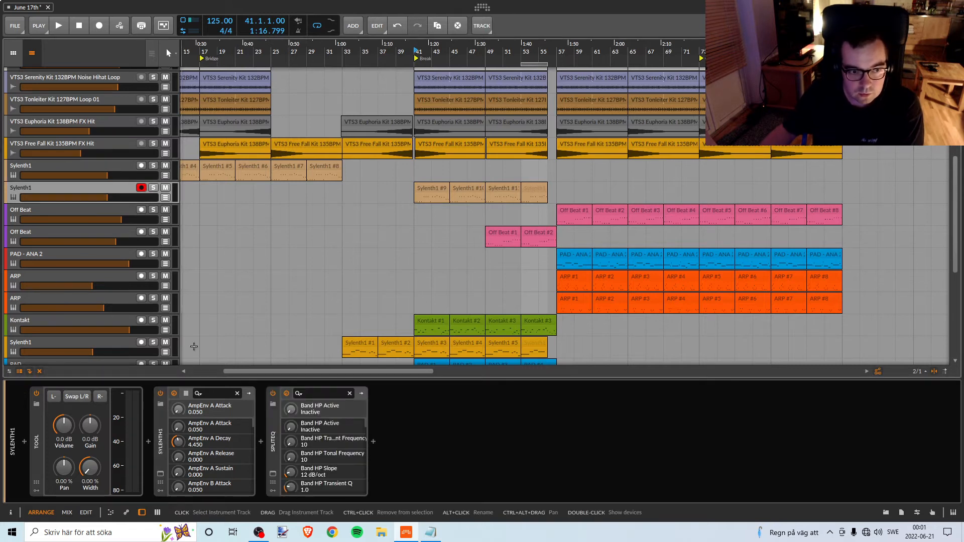
click(272, 475)
drag(476, 192, 809, 299)
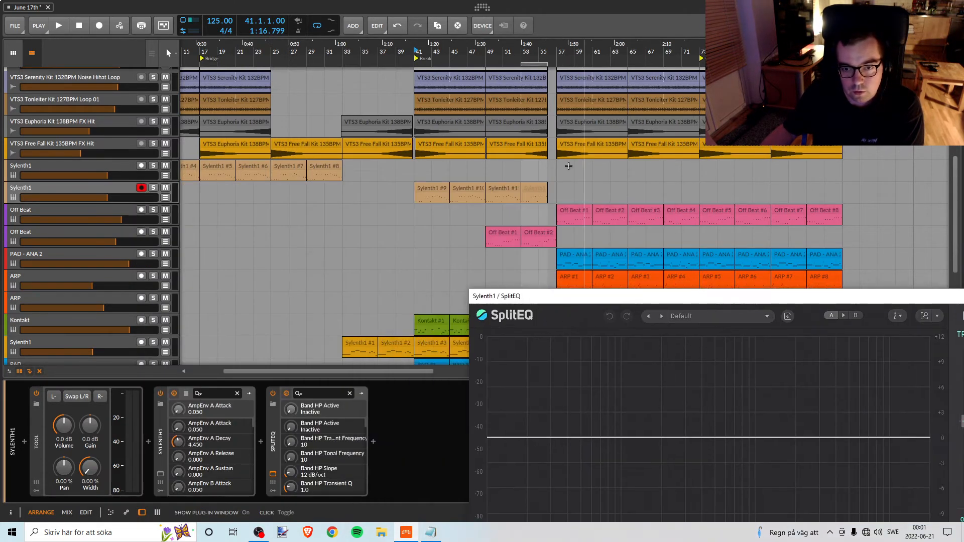
click(524, 54)
key(space)
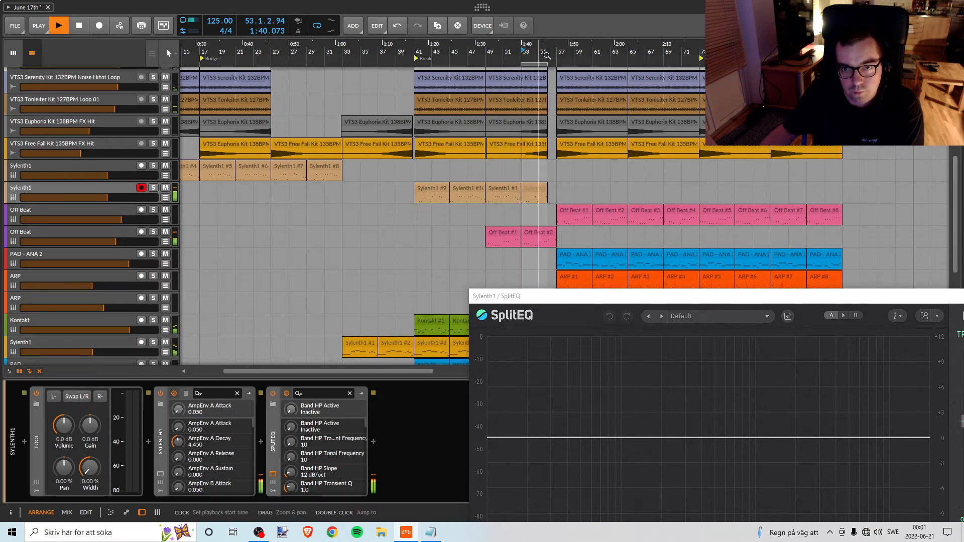
scroll(543, 161, up, 5)
drag(590, 296, 485, 187)
key(space)
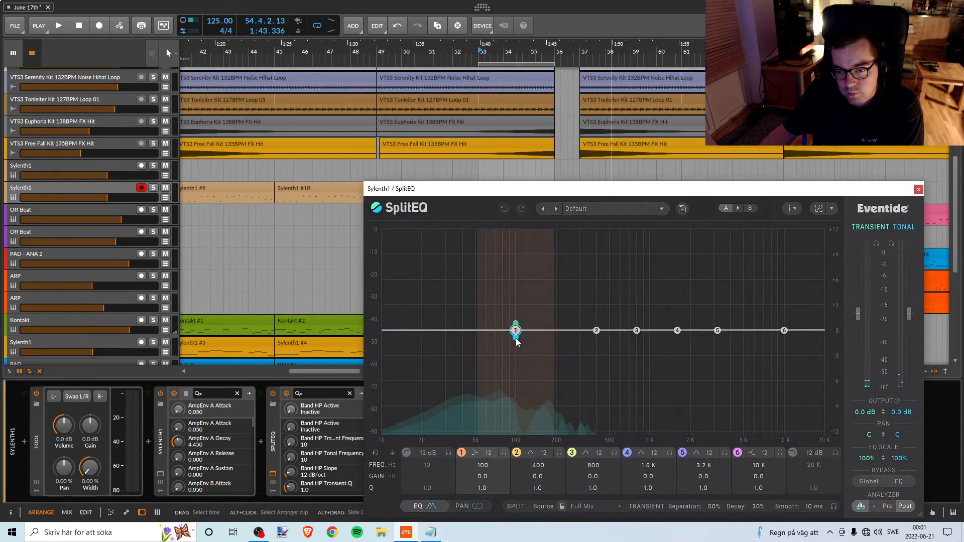
Shift the duplicate's SplitEQ band 1 to 107 Hz with 0.1 dB tonal gain while the break plays.
key(space)
mouse_move(518, 340)
mouse_down()
mouse_move(524, 426)
mouse_move(520, 338)
mouse_up()
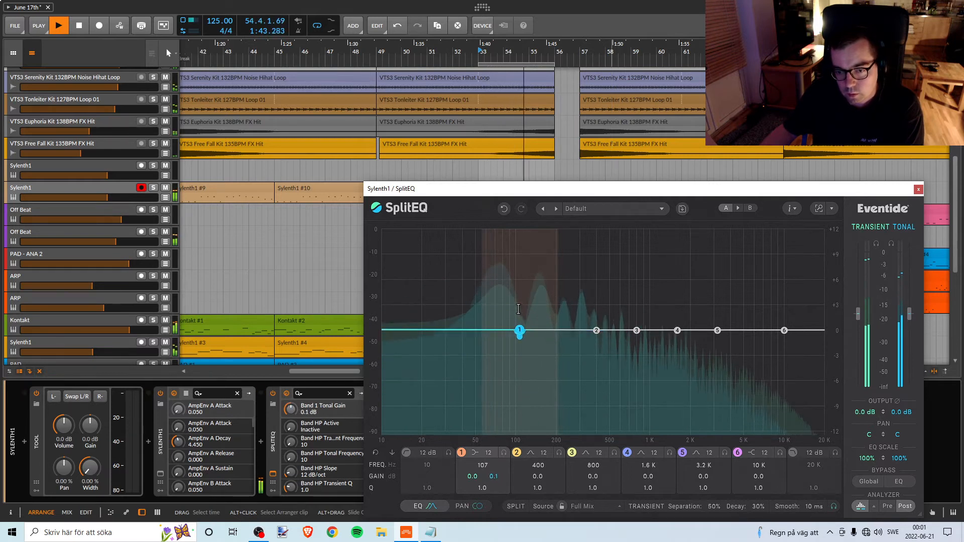
key(space)
key(space)
Cut SplitEQ band 2 at 199 Hz to -10.7 dB transient and -18.8 dB tonal gain during playback.
drag(596, 338, 560, 420)
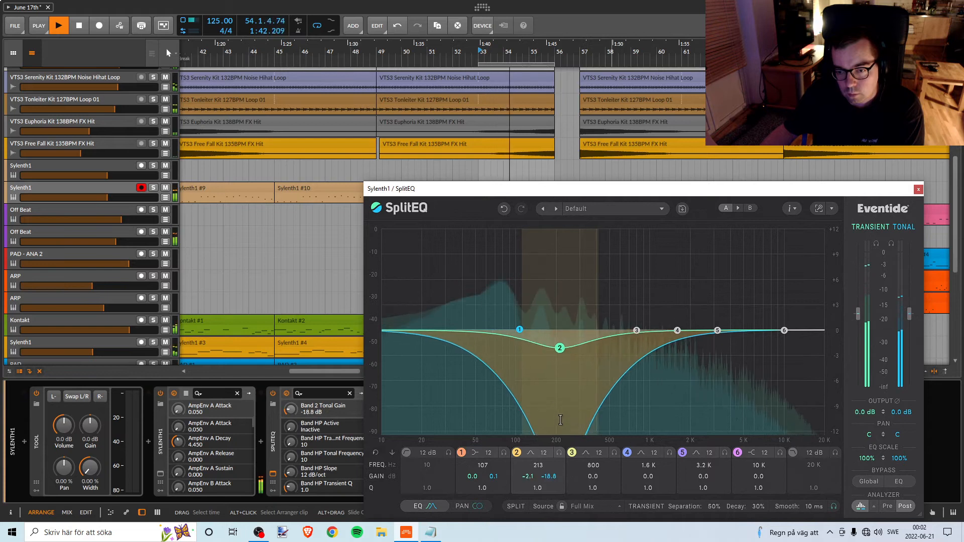
drag(560, 361, 555, 417)
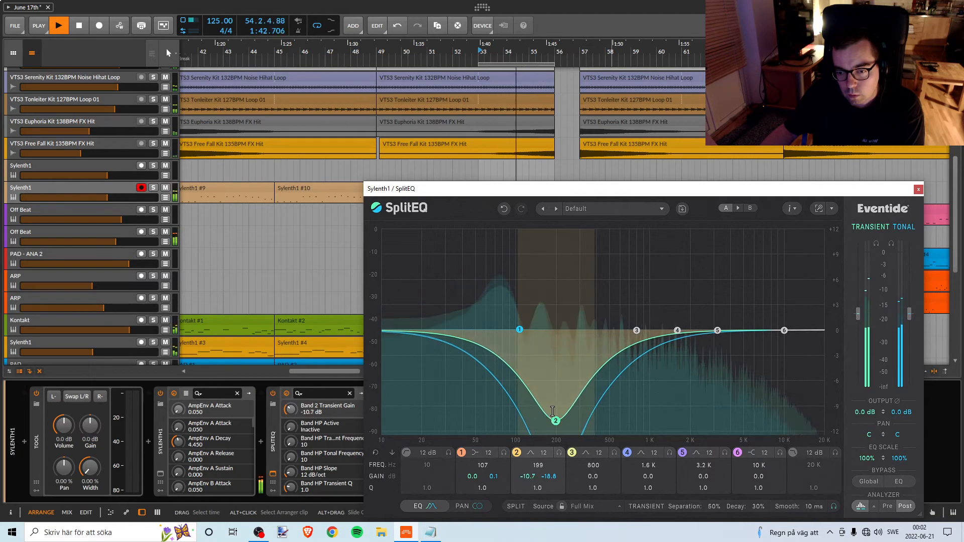
key(space)
Move the SplitEQ window aside and open the Sylenth1 synth window on the duplicated track.
drag(398, 192, 553, 191)
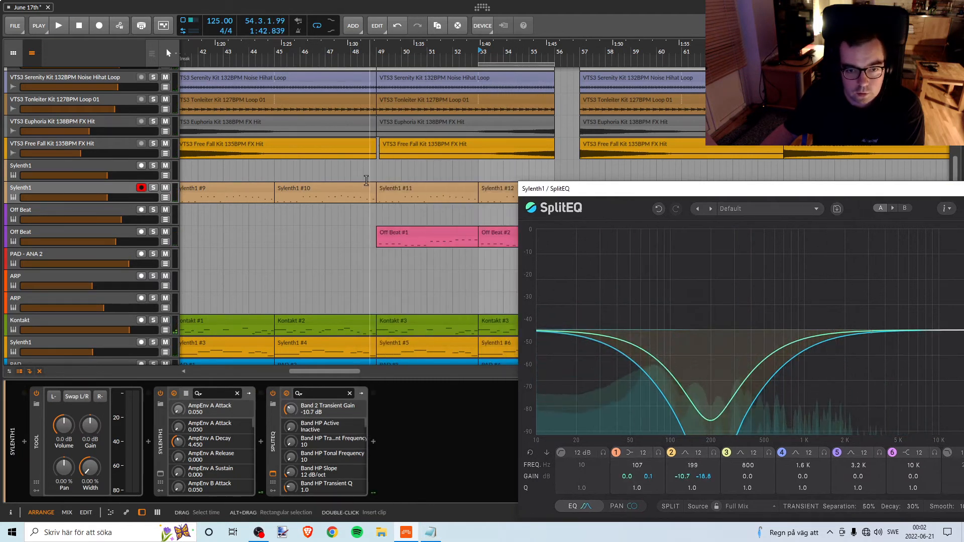
click(84, 187)
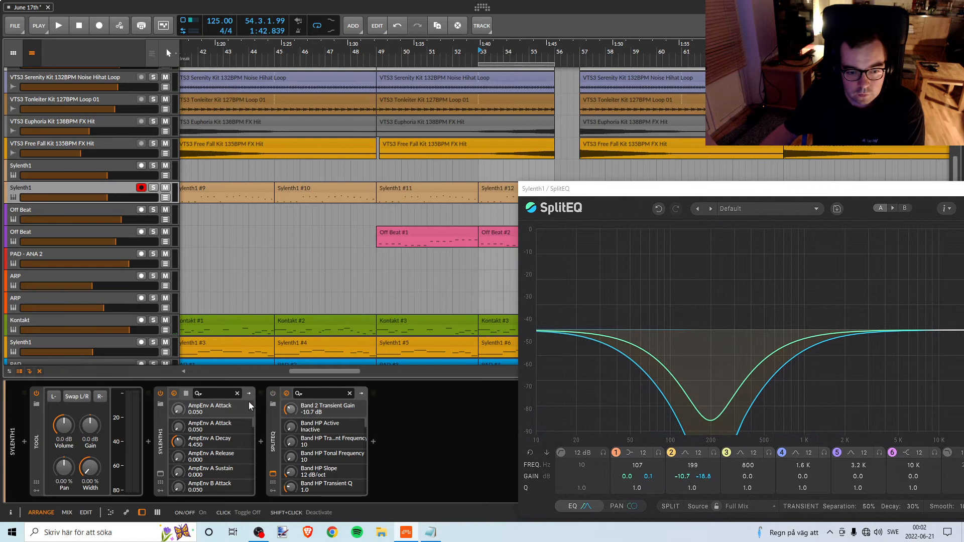
click(160, 475)
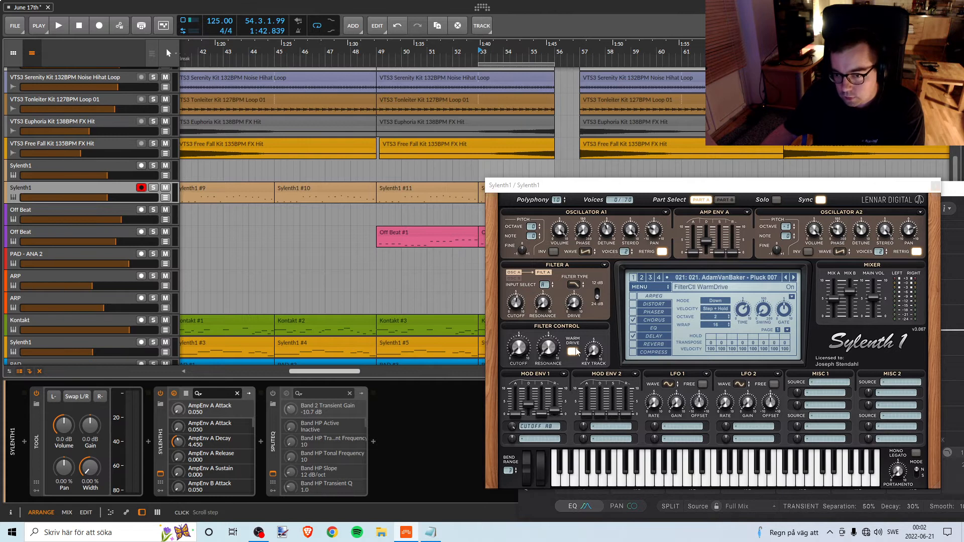
Turn off Warm Drive in Sylenth1's filter control, reposition the synth window and close SplitEQ.
click(573, 353)
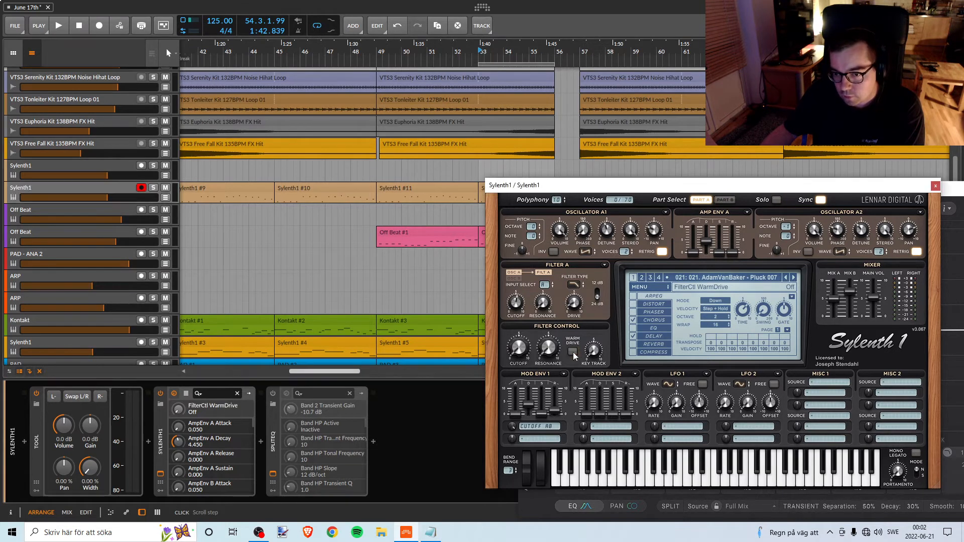
drag(539, 188, 519, 211)
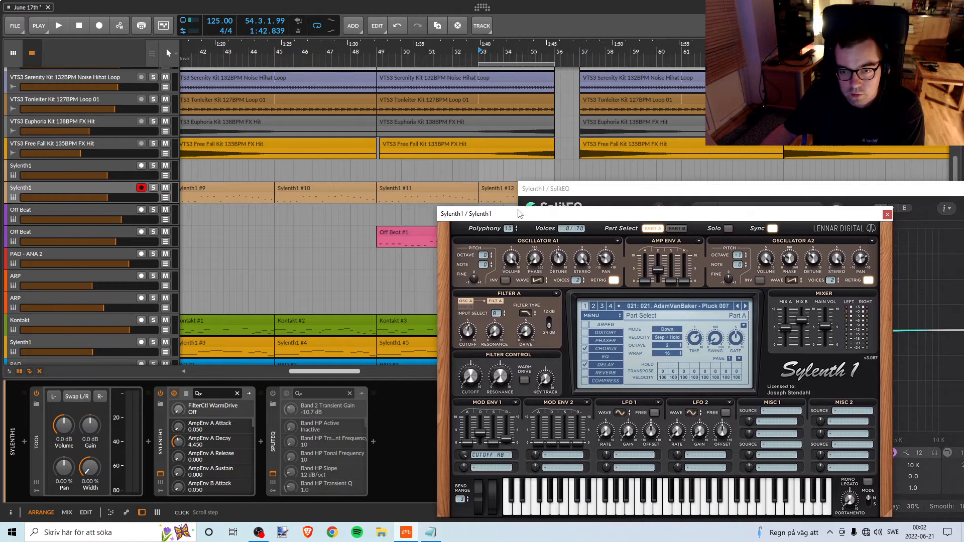
click(646, 186)
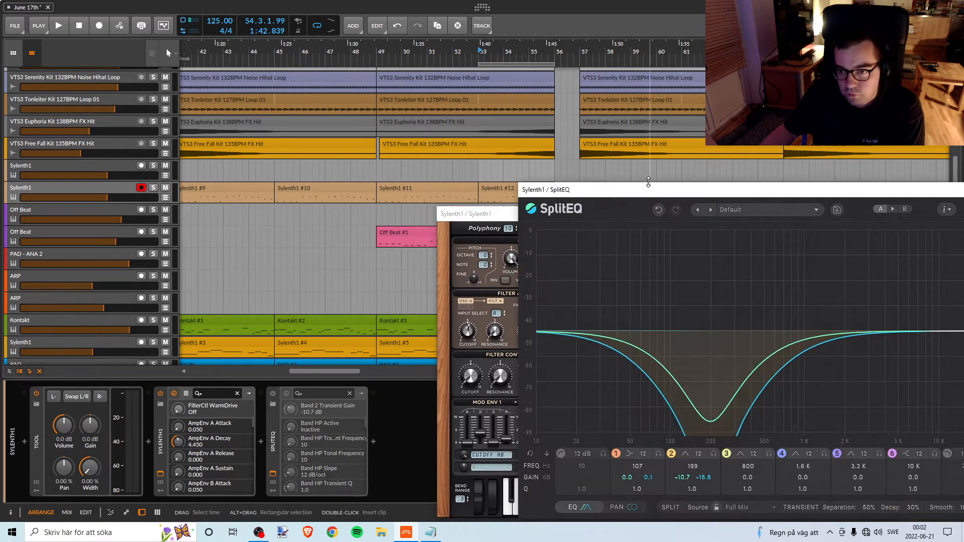
drag(640, 194, 415, 143)
click(850, 145)
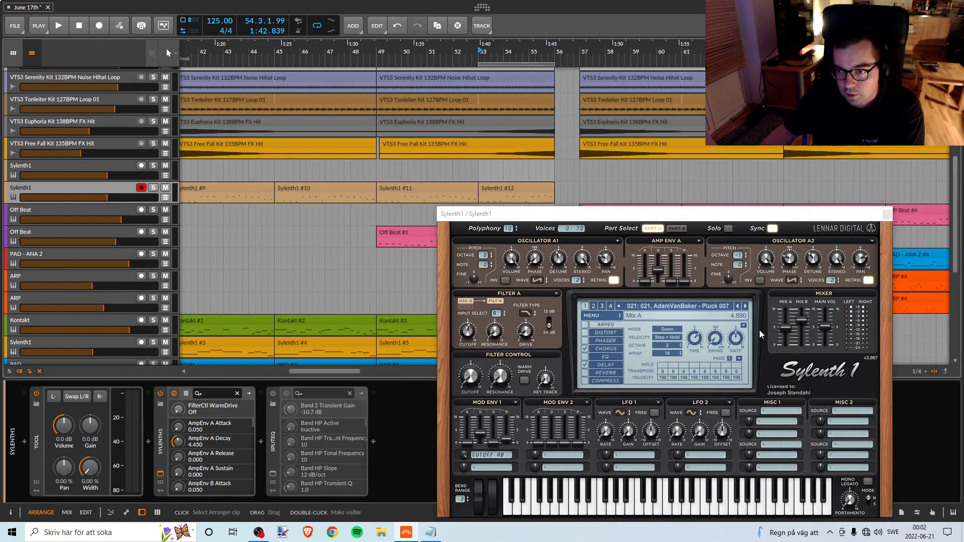
Audition the Sylenth1 part within the break from bar 53, and again from bar 49.
drag(421, 50, 538, 180)
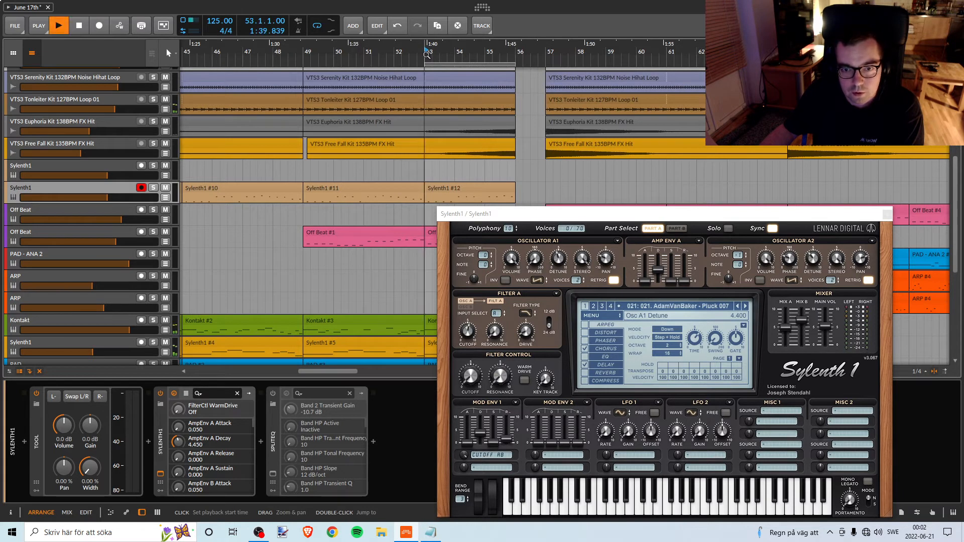
click(153, 188)
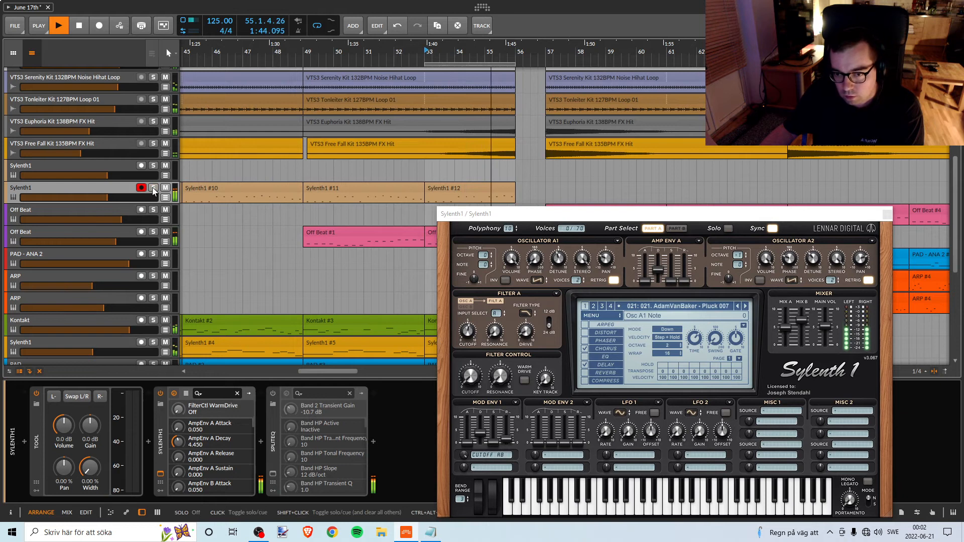
key(space)
click(304, 52)
key(space)
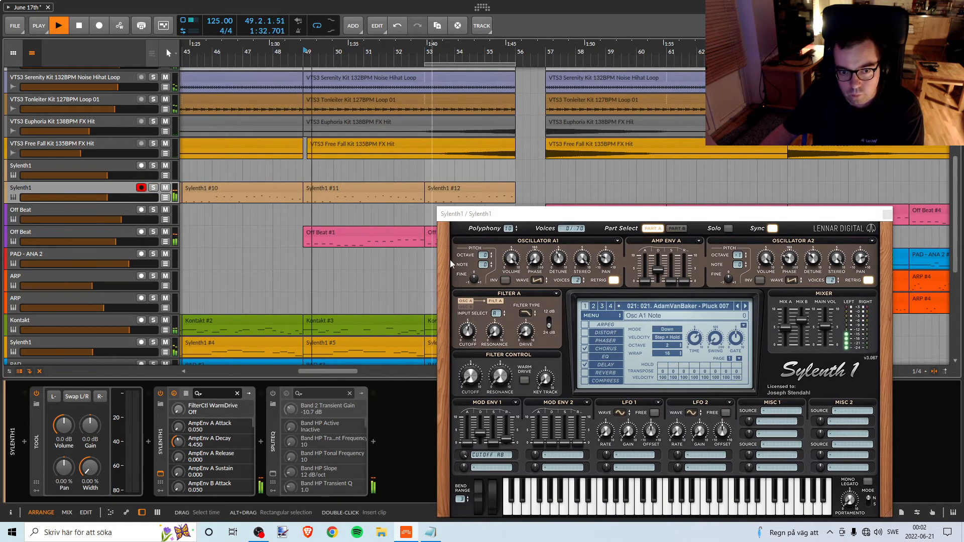
Turn off Retrigger on Oscillators A1 and A2 and play the section from bar 49.
click(614, 280)
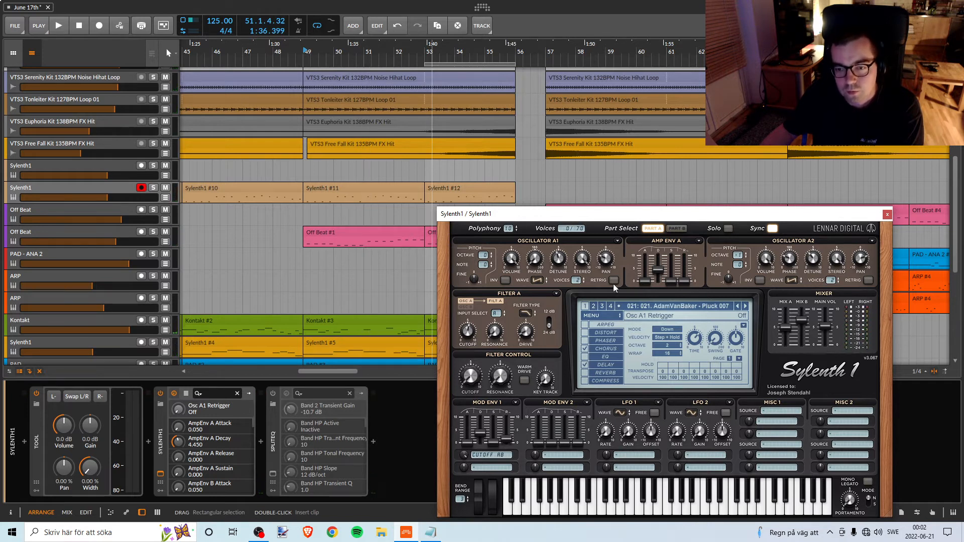
key(space)
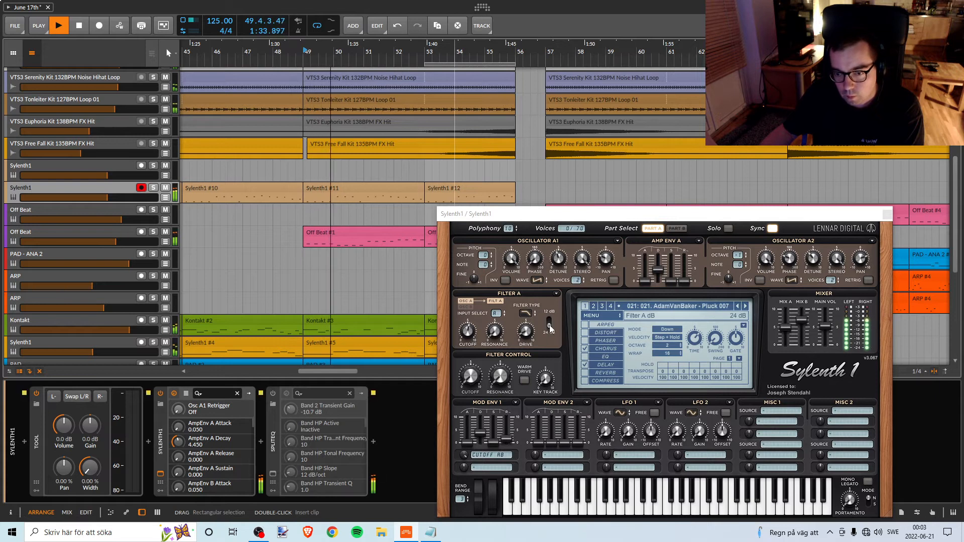
key(space)
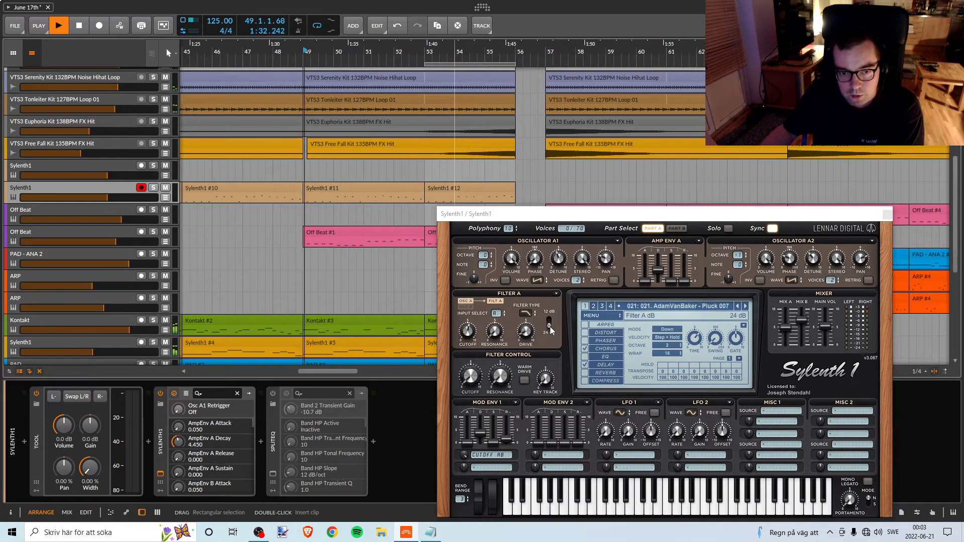
Compare the 12 dB and 24 dB slopes of Filter A during playback and leave it at 12 dB.
click(550, 327)
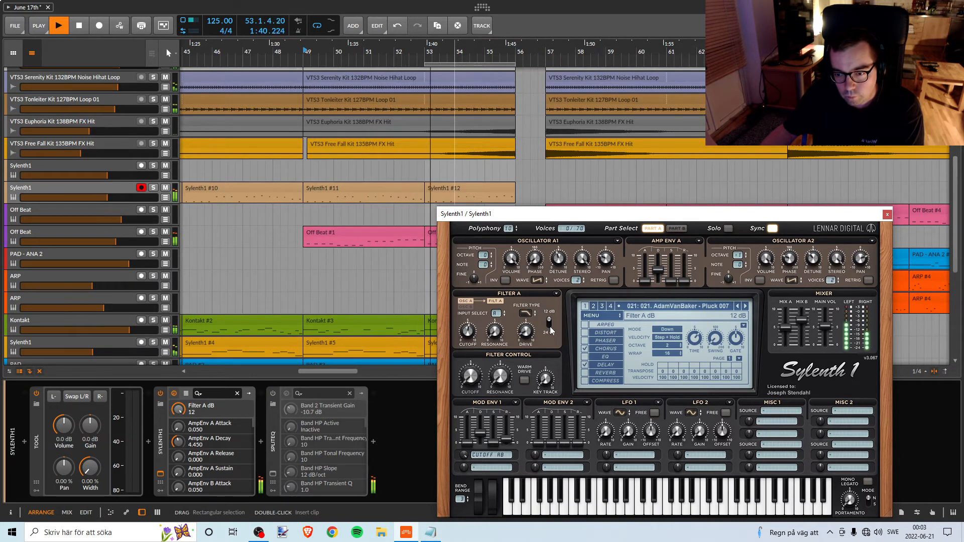
key(space)
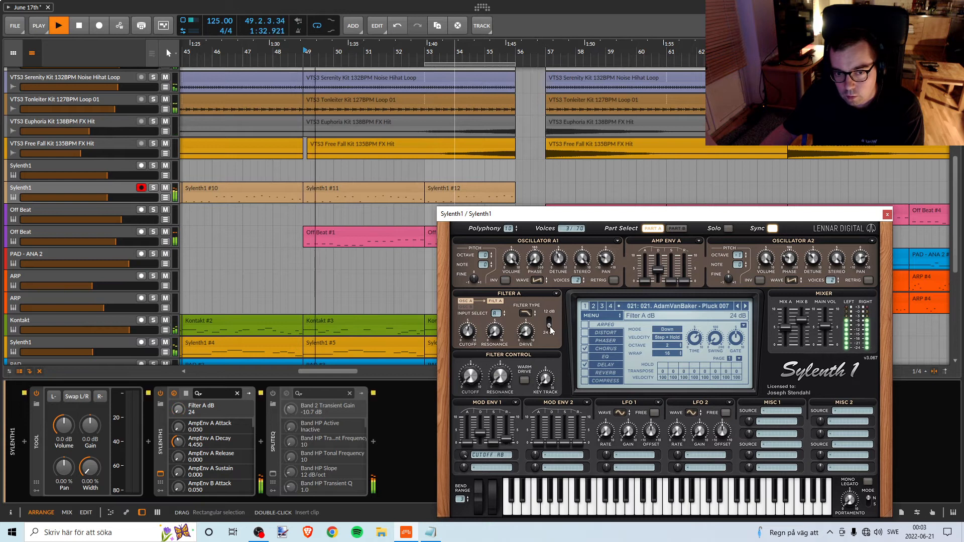
key(space)
click(550, 328)
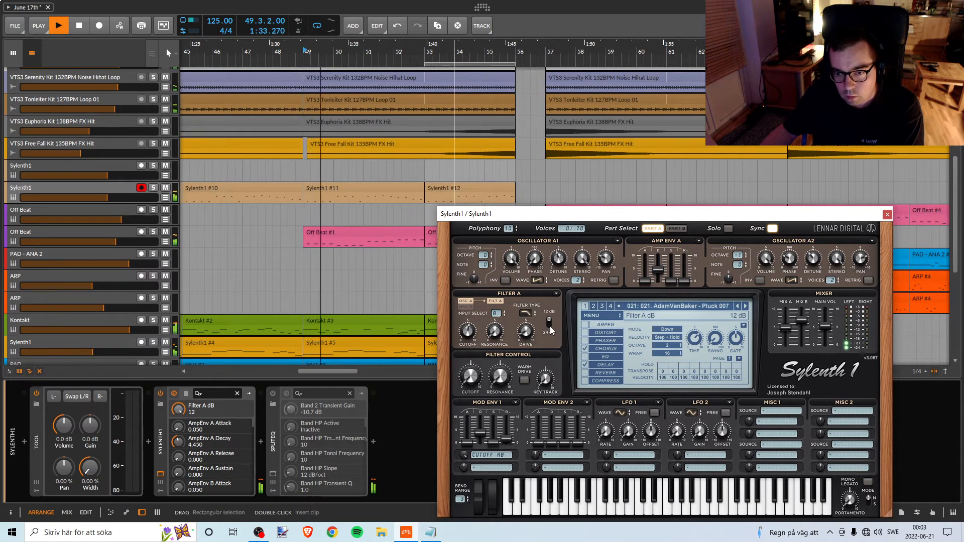
key(space)
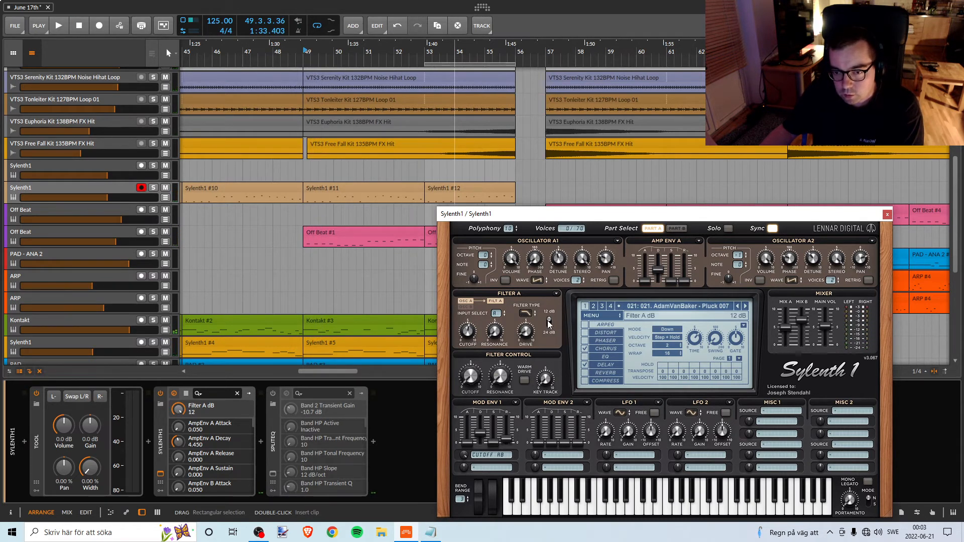
Try the pluck with Sylenth1's chorus effect turned off while playing from bar 49.
click(598, 349)
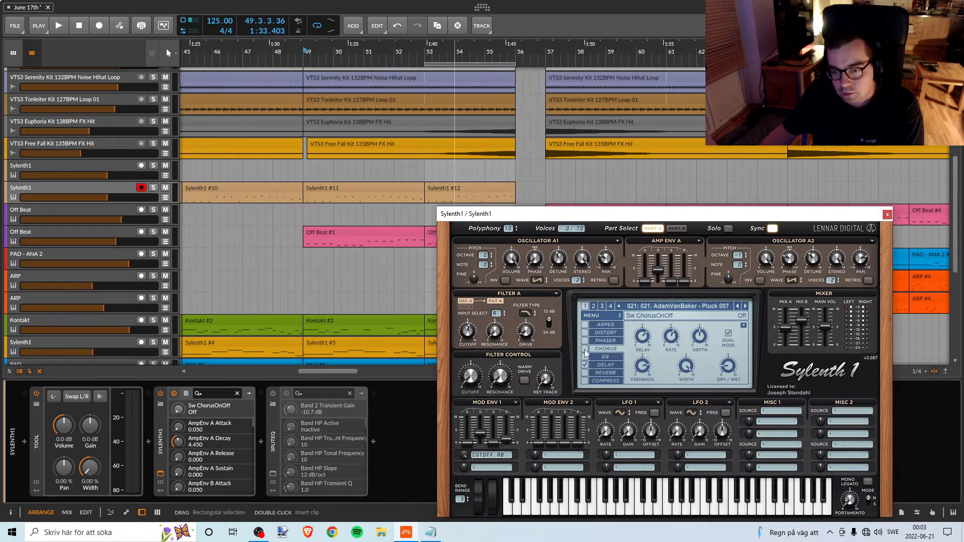
key(space)
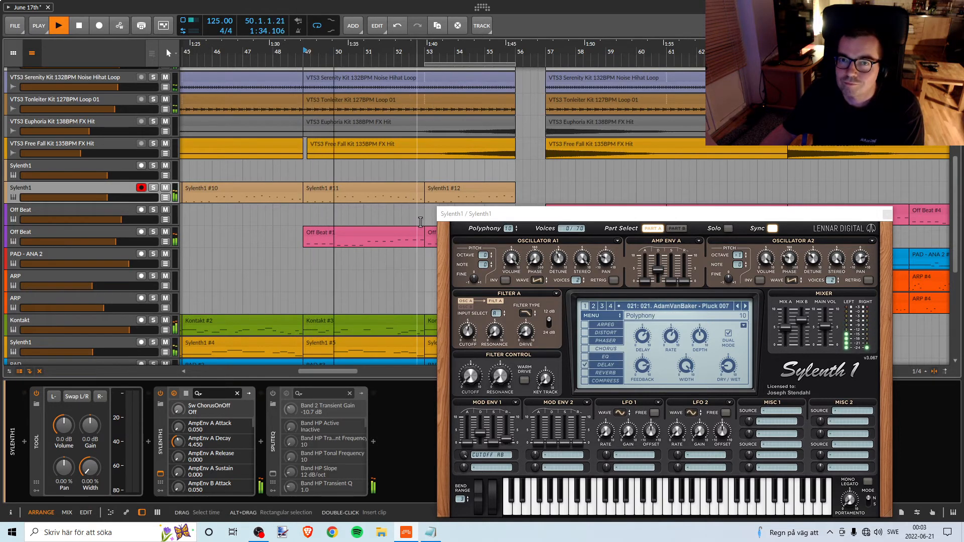
key(space)
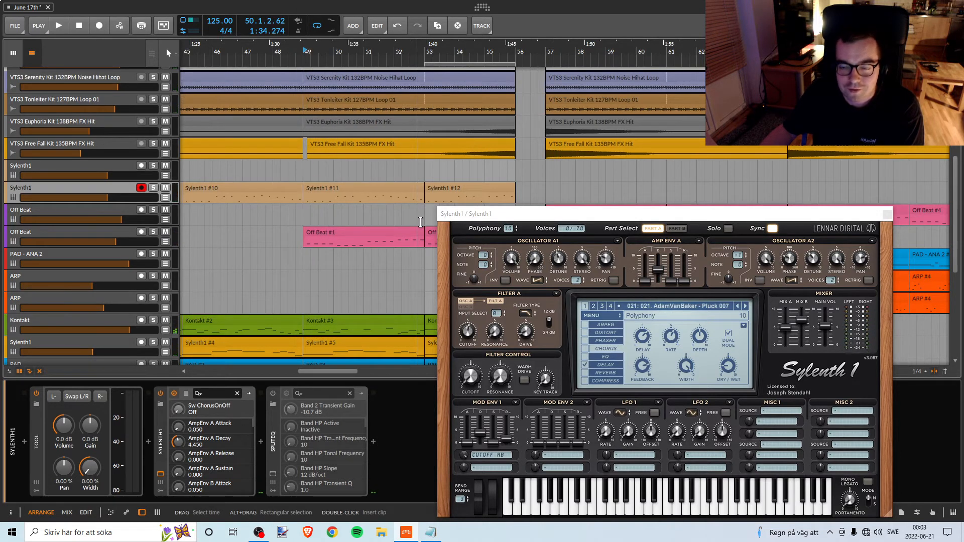
key(space)
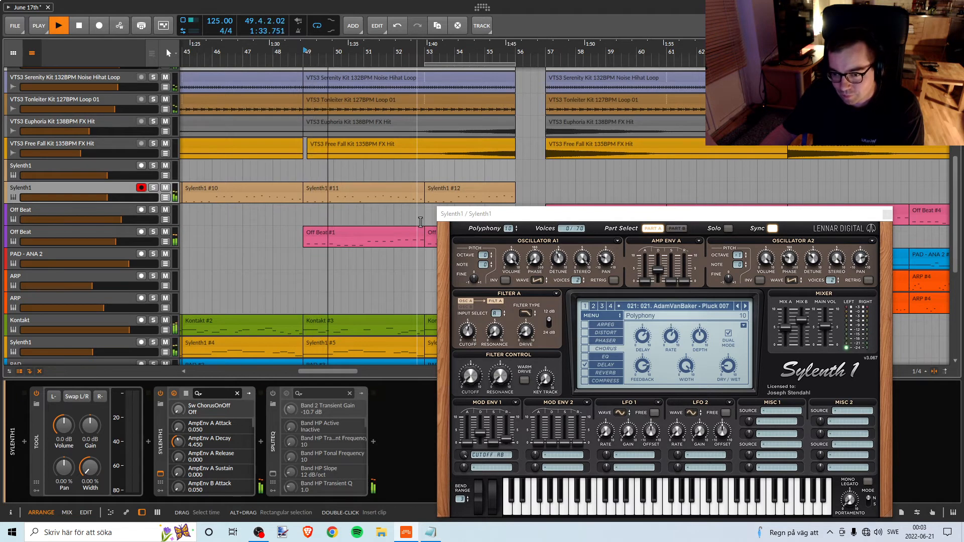
key(space)
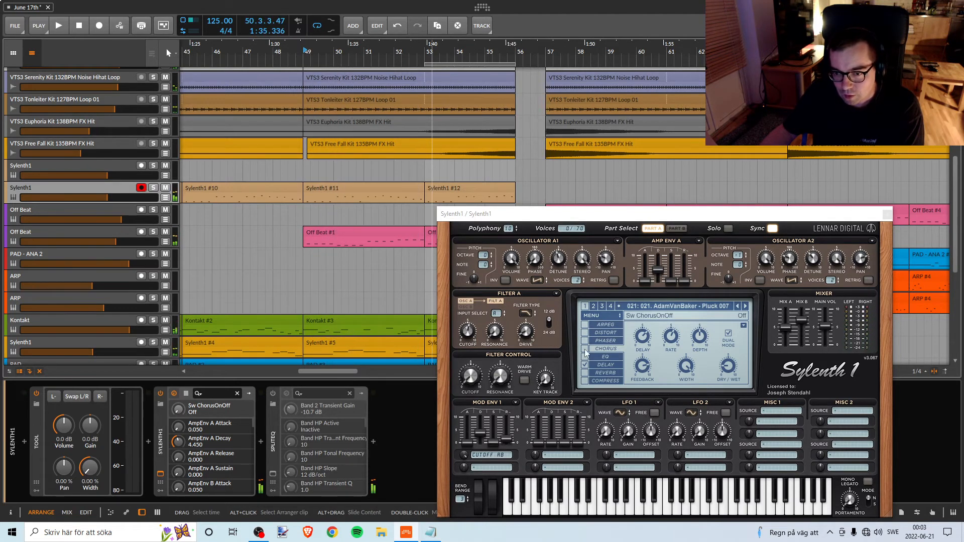
Re-enable the chorus with its mode set to Single and play the section from bar 49.
click(585, 350)
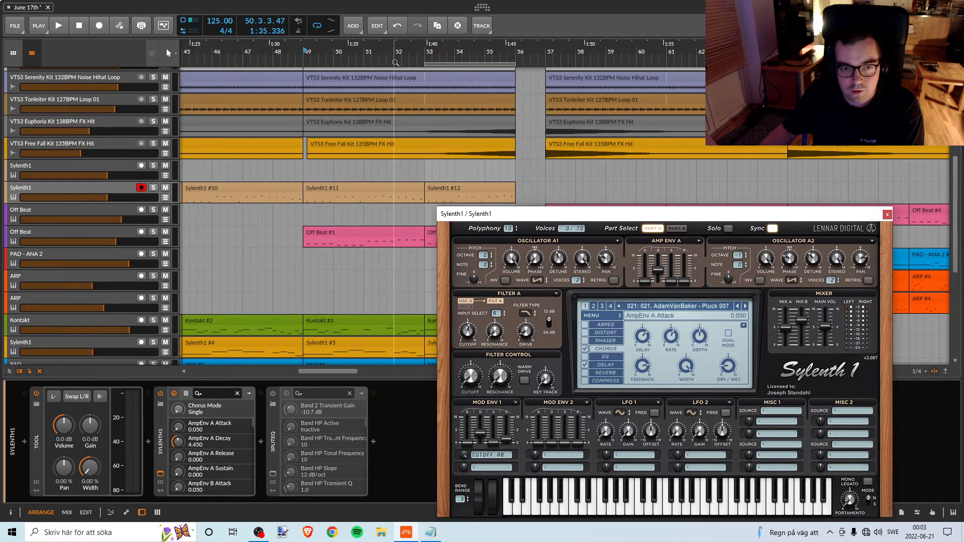
click(308, 55)
key(space)
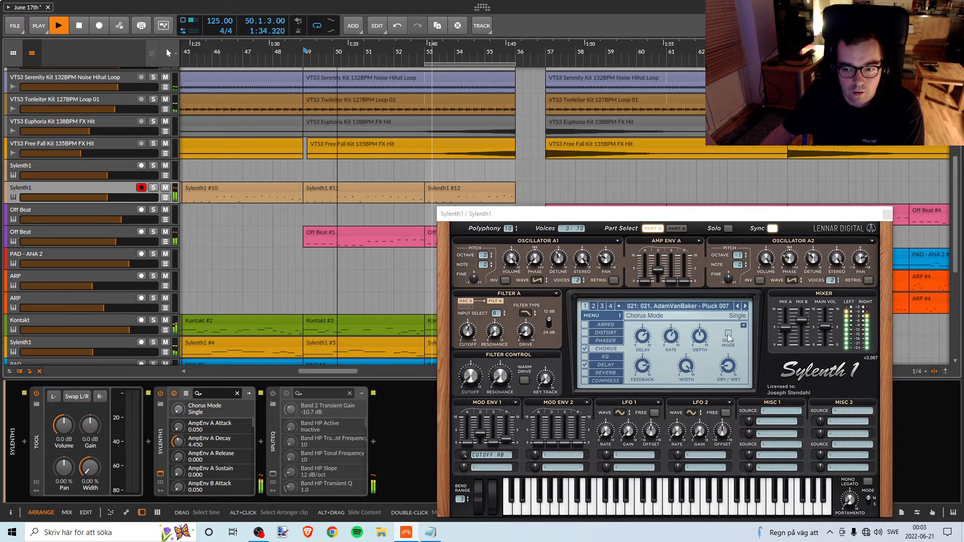
key(space)
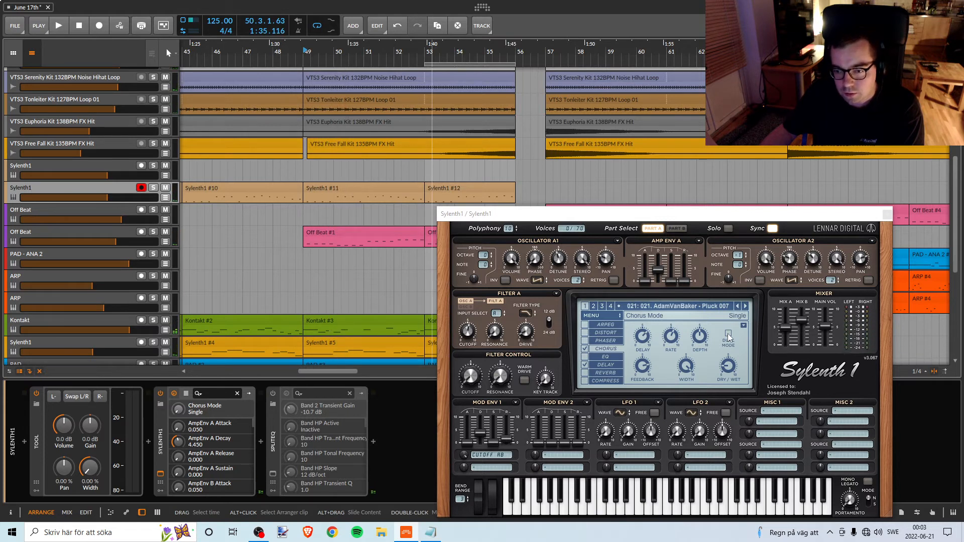
Switch the chorus effect off again and listen to the section from bar 49.
click(585, 349)
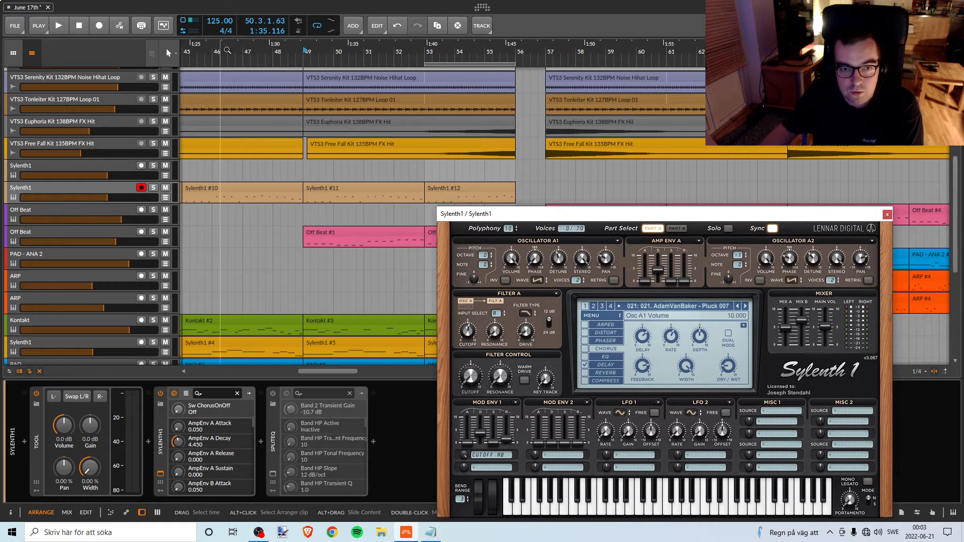
click(304, 57)
key(space)
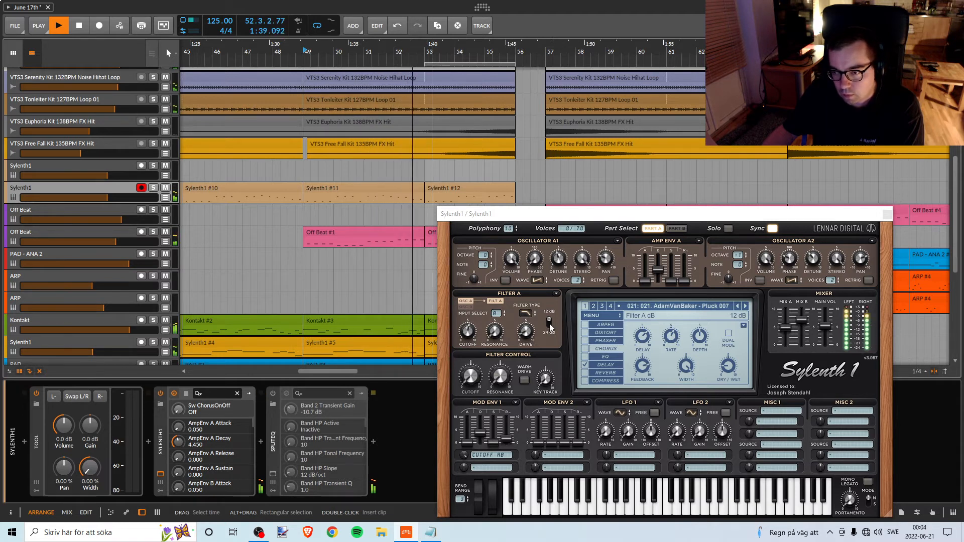
key(space)
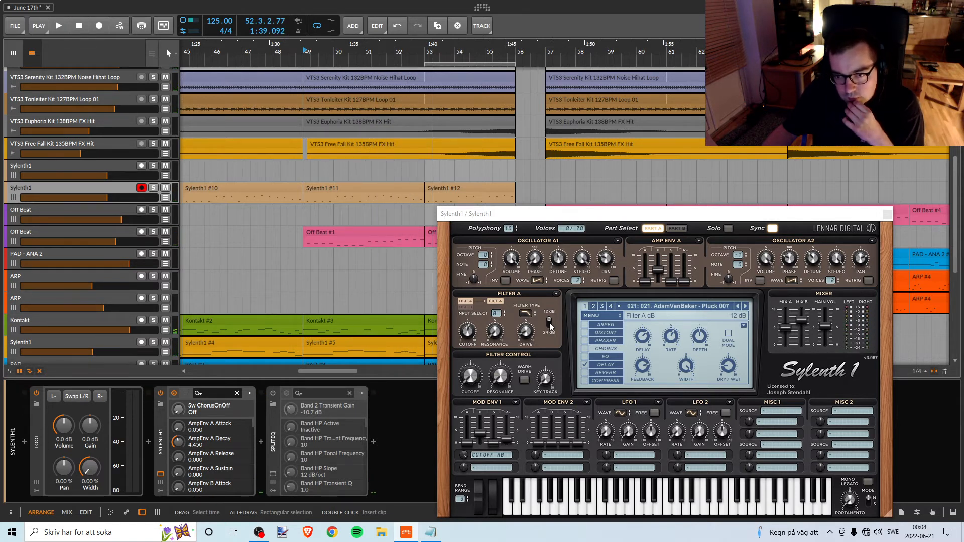
Try Oscillator A1 with 1 voice during playback, and leave Oscillators A1 and A2 at 2 voices.
click(576, 283)
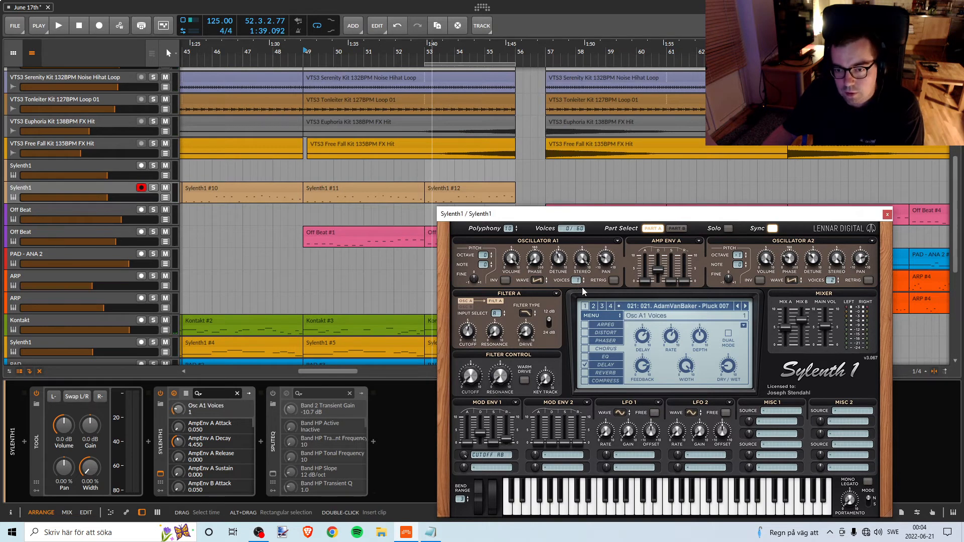
key(space)
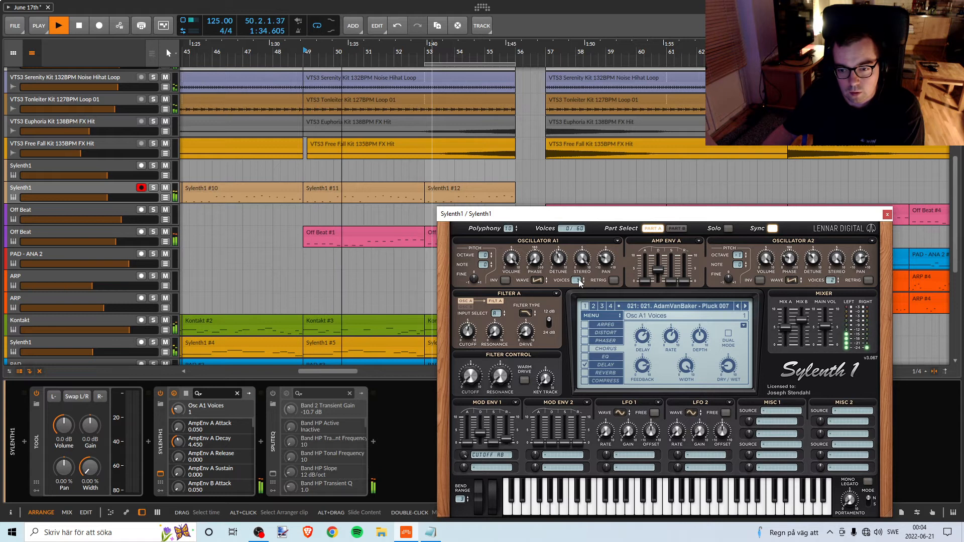
key(space)
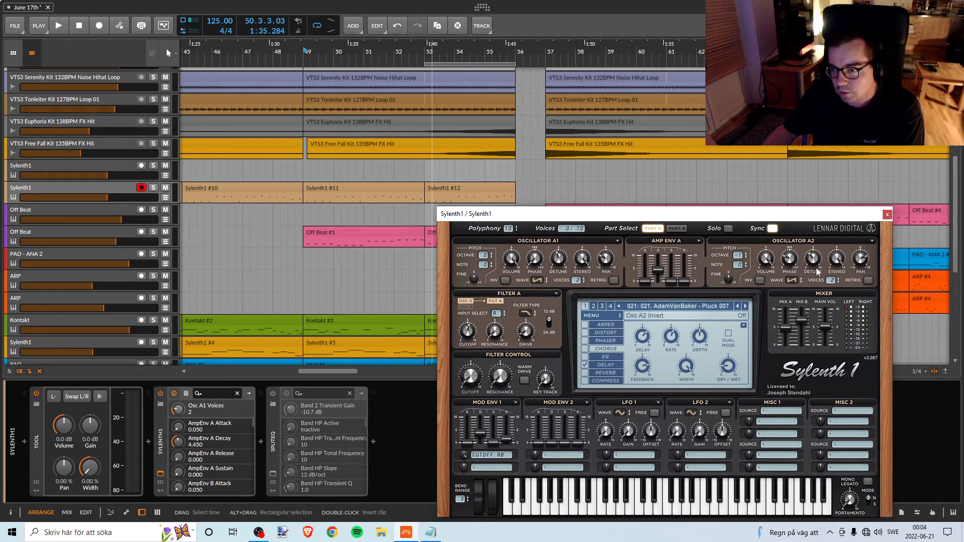
key(space)
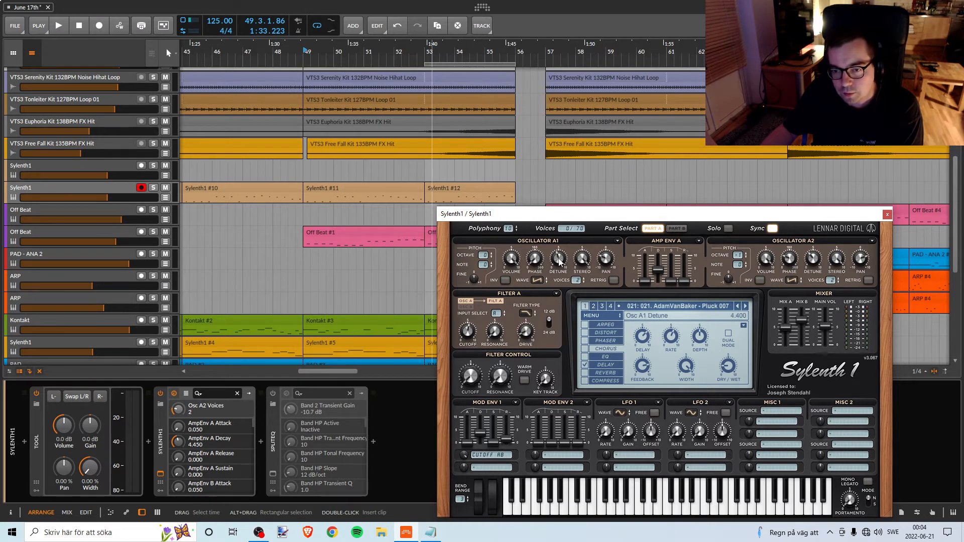
Lower Oscillator A1's detune to 3.533 while the section plays from bar 49.
key(space)
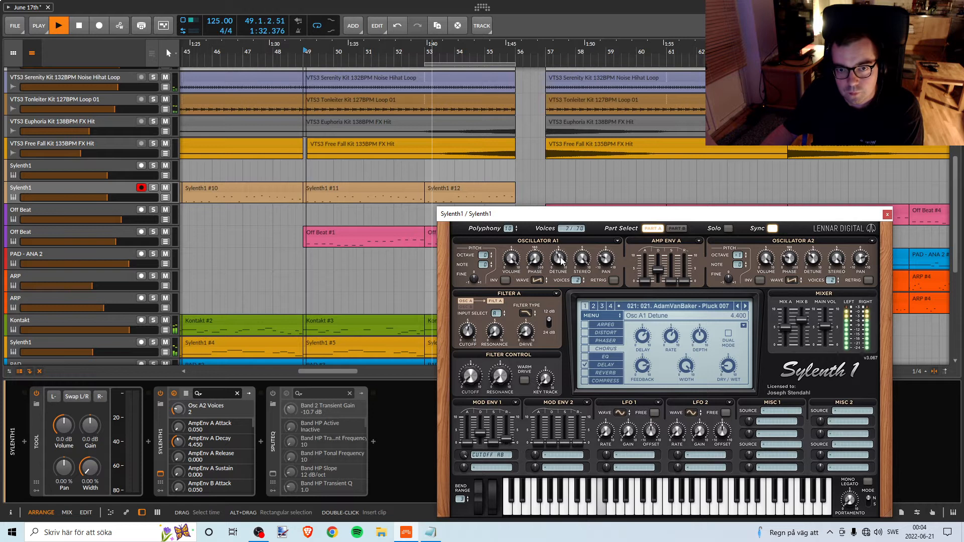
scroll(561, 261, down, 1)
scroll(560, 261, down, 3)
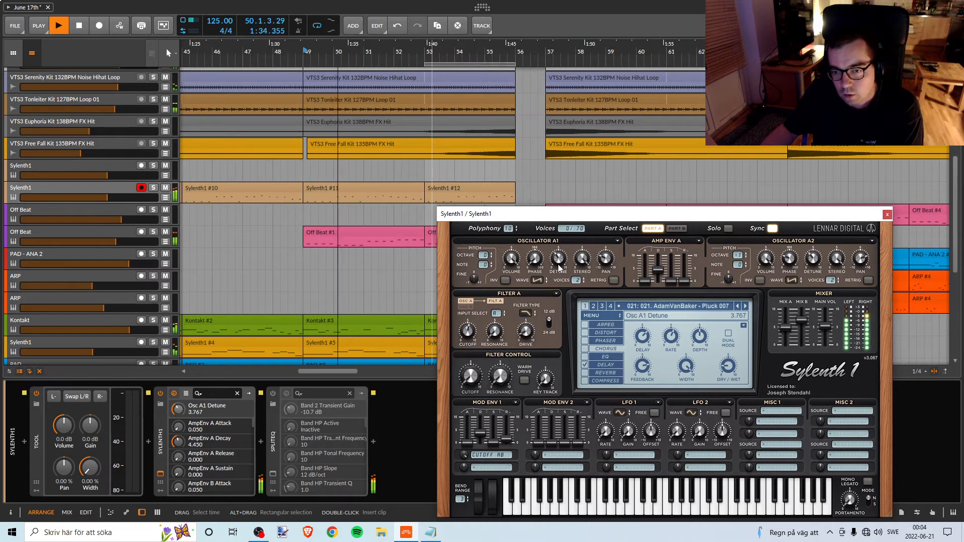
key(space)
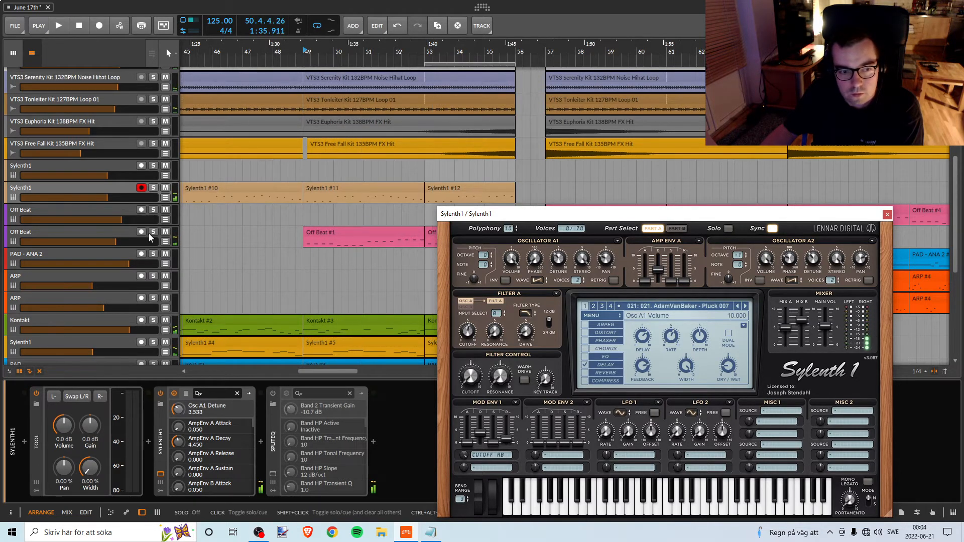
Solo the lower Off Beat track from bar 49 to hear it alone, and unsolo it during playback.
click(154, 232)
click(104, 236)
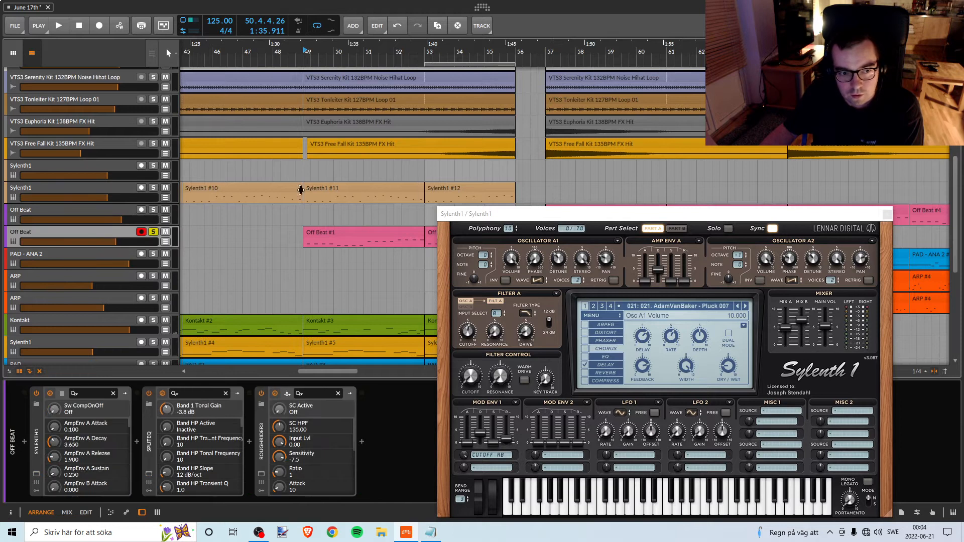
key(space)
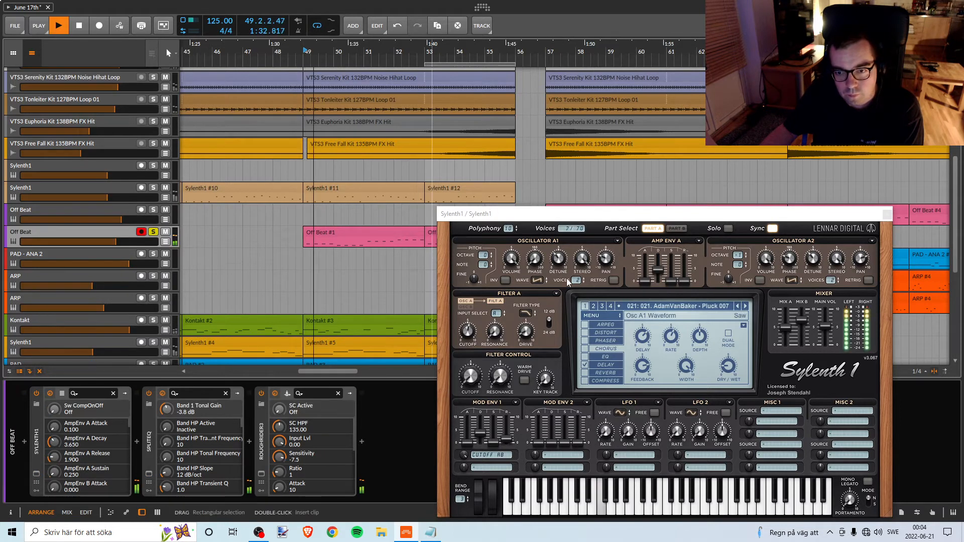
click(154, 232)
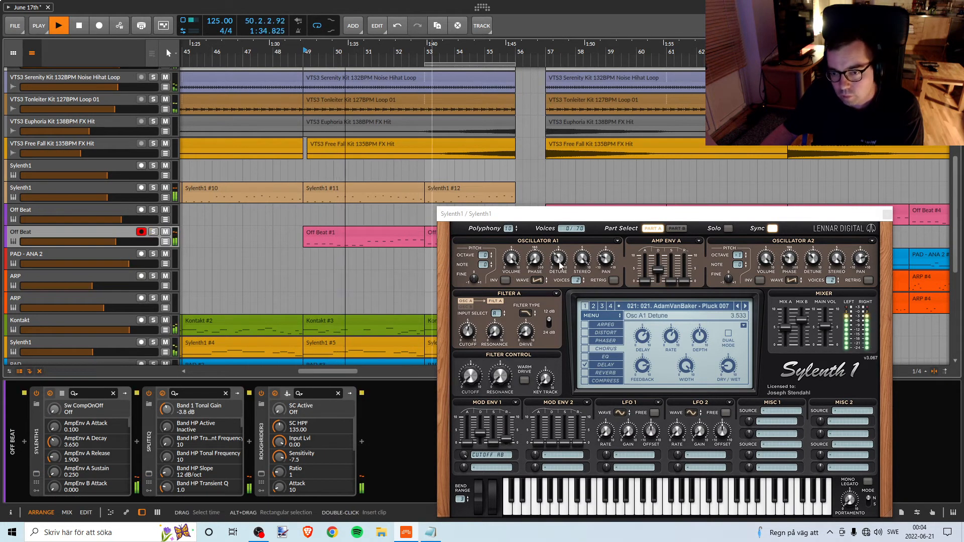
Lower Oscillator A1's detune on the pluck to 3.167 while replaying the section from bar 49.
click(813, 267)
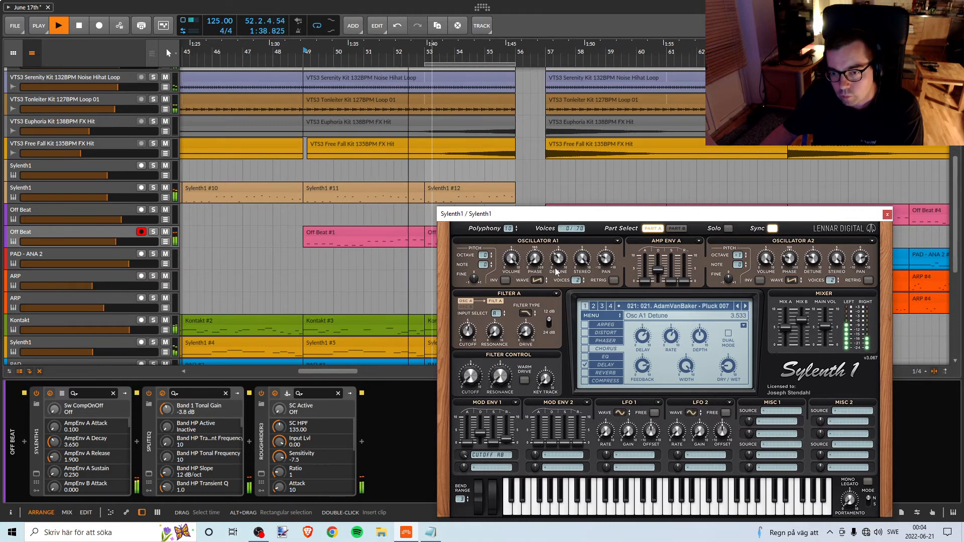
key(space)
key(space)
drag(563, 263, 563, 269)
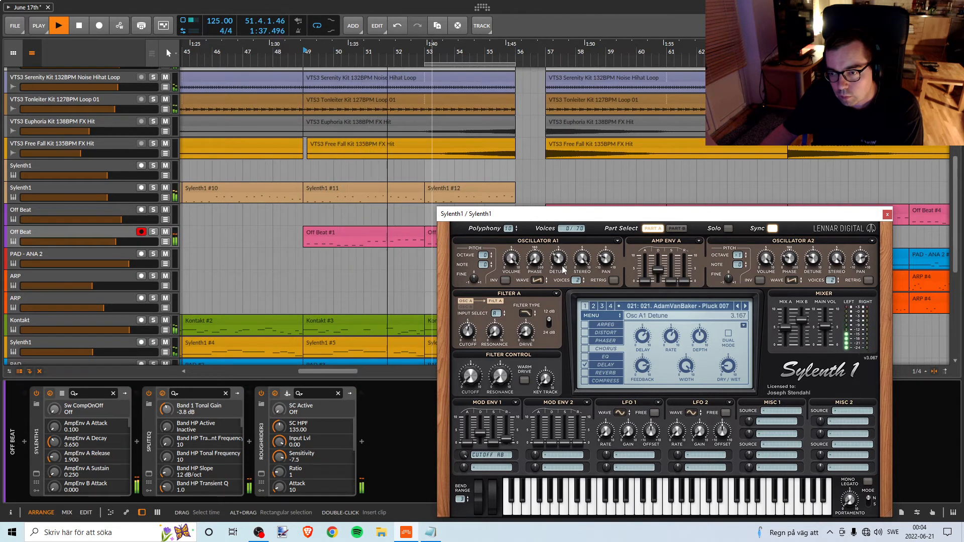
key(space)
key(space)
Set Oscillator A2's detune on the pluck to 2.267 and listen to the section from bar 49.
drag(814, 269, 819, 265)
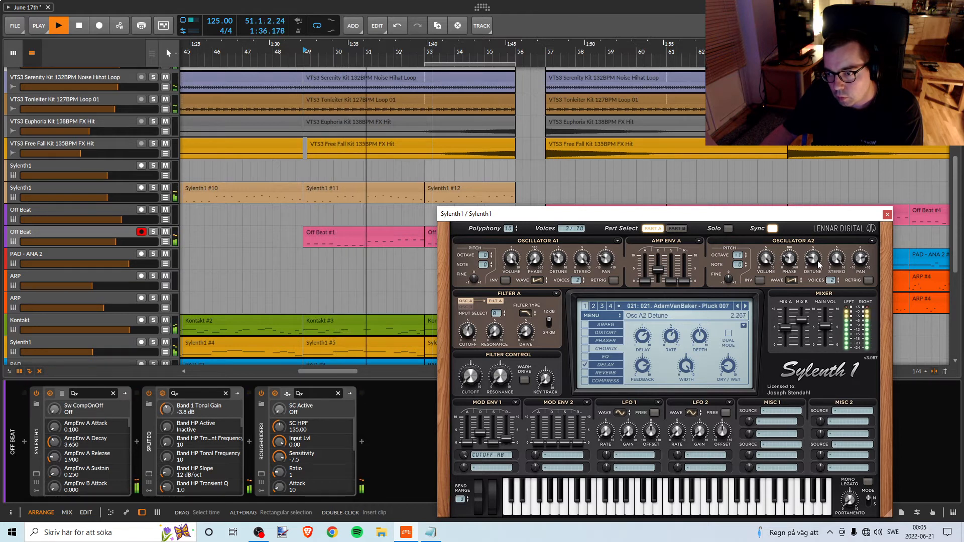
key(space)
key(space)
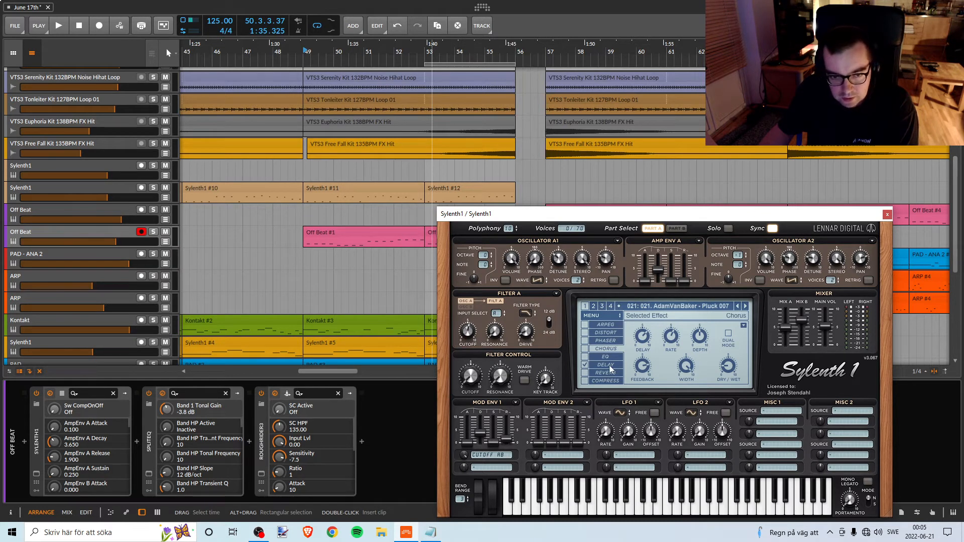
Play from bar 49 and briefly solo the lower Off Beat track to compare it with the full mix.
key(space)
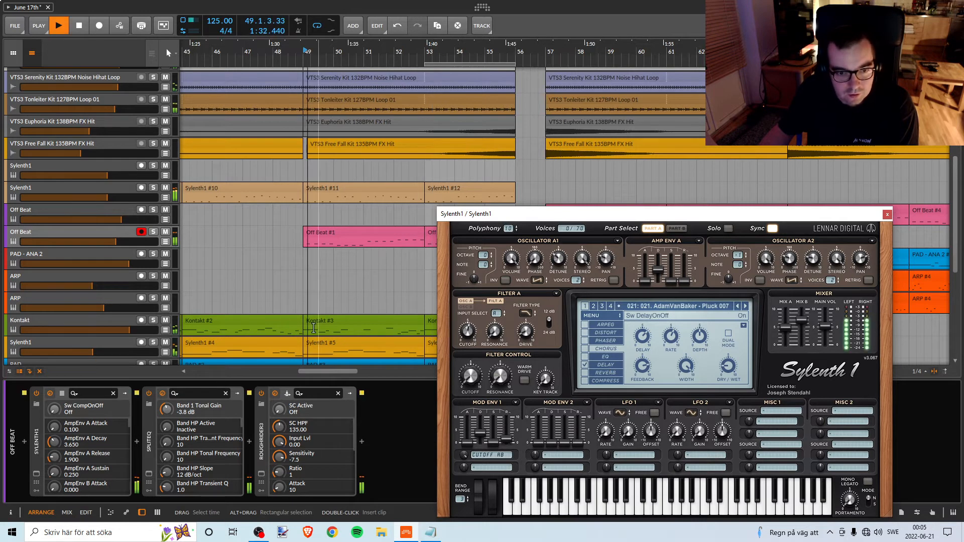
click(153, 232)
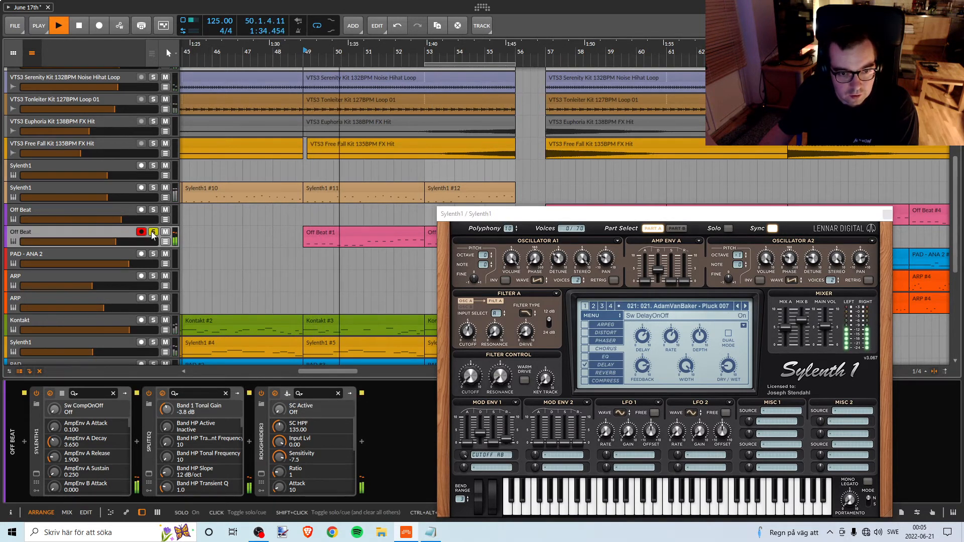
click(153, 232)
key(space)
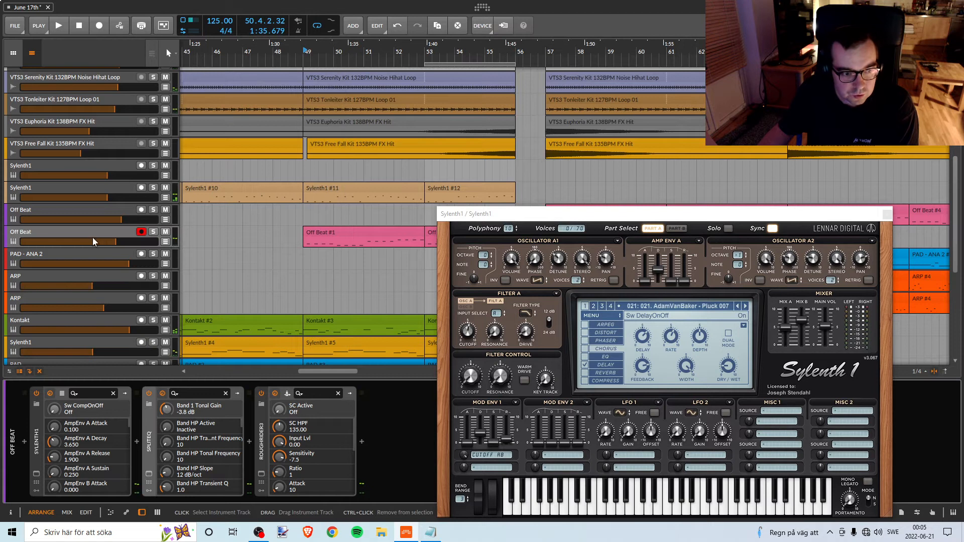
Open the lower Off Beat track's Sylenth1 and arrange its window alongside the pluck's Sylenth1 during playback.
click(36, 475)
click(36, 474)
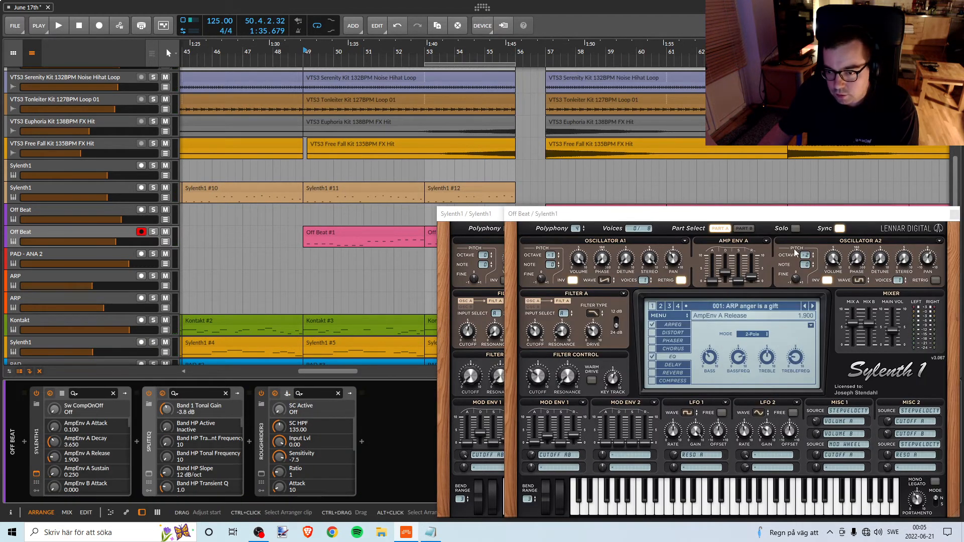
drag(643, 217, 474, 416)
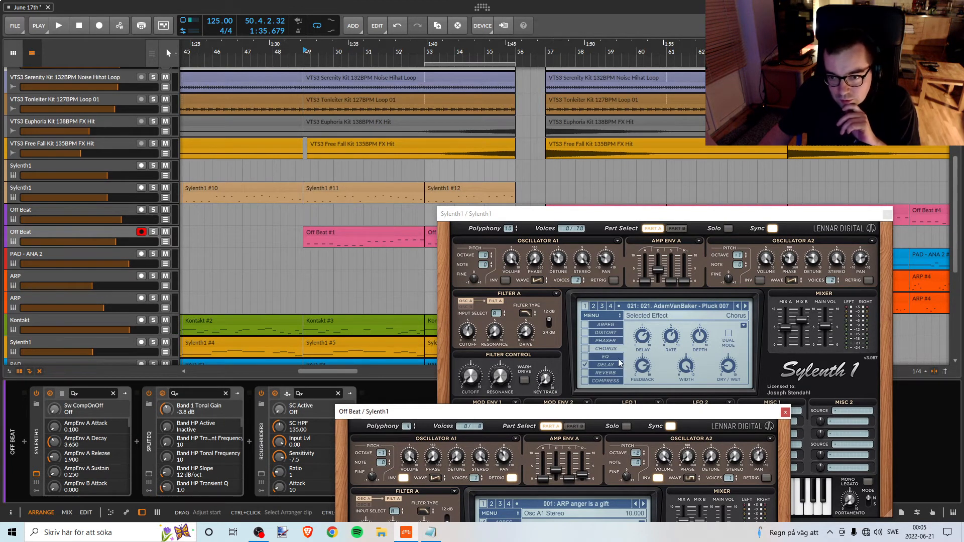
key(space)
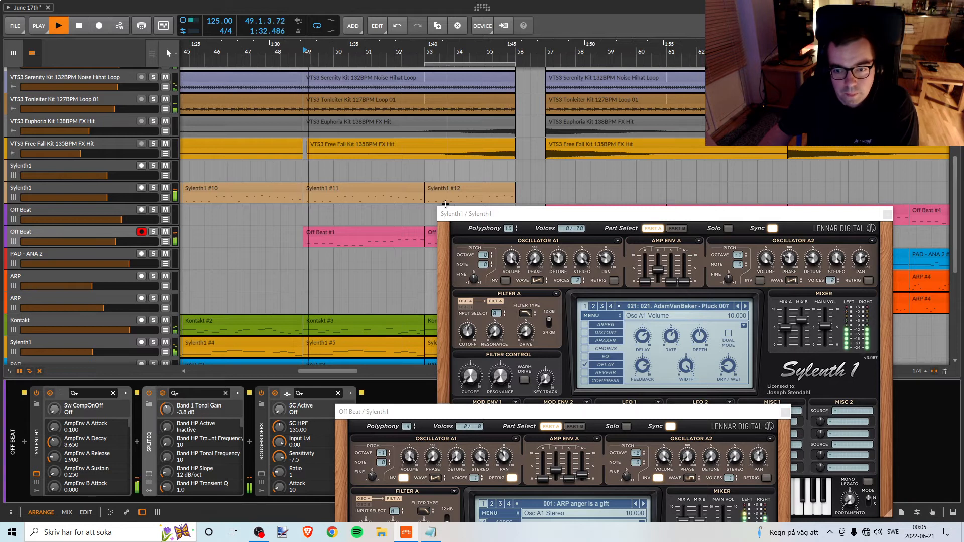
click(472, 216)
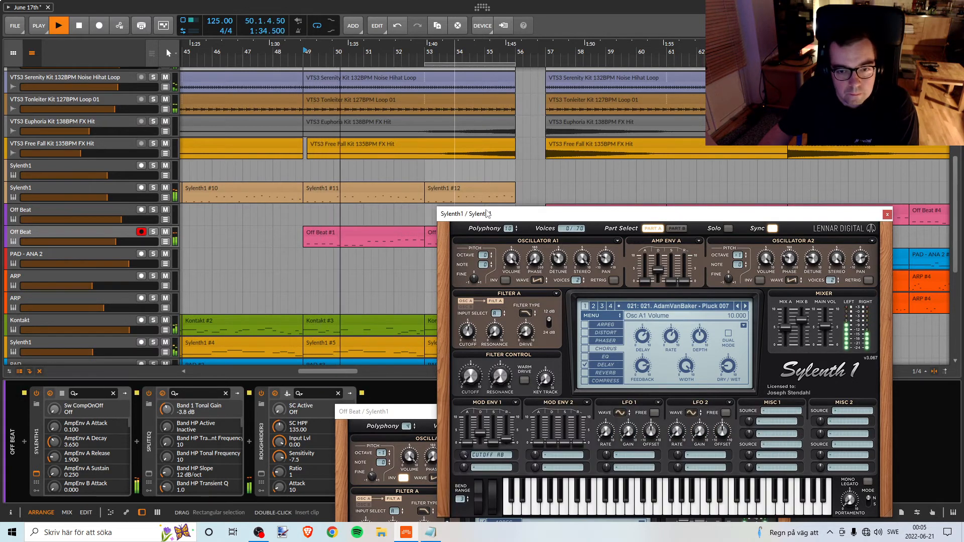
drag(486, 214, 515, 182)
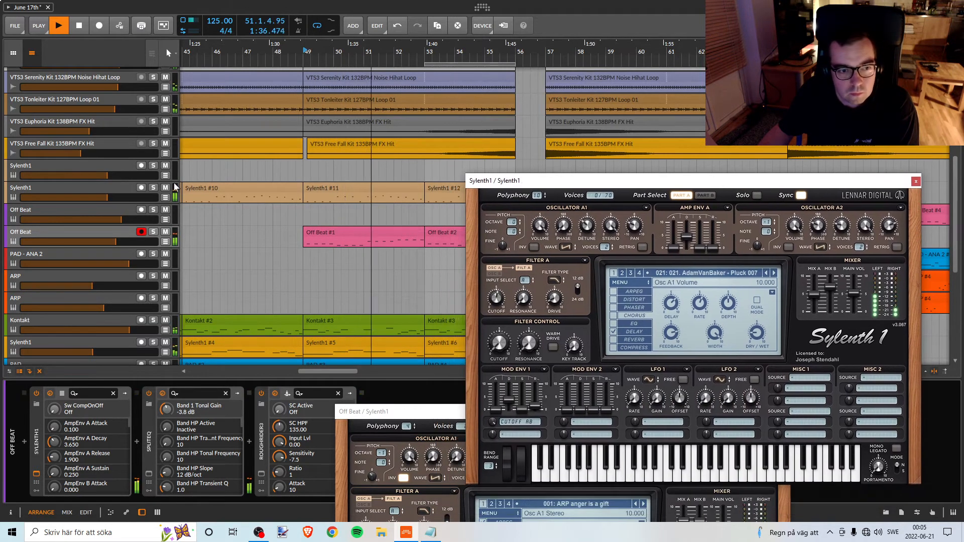
Check the lower Sylenth1 track in solo, and move the Off Beat Sylenth1 window back into full view.
click(154, 188)
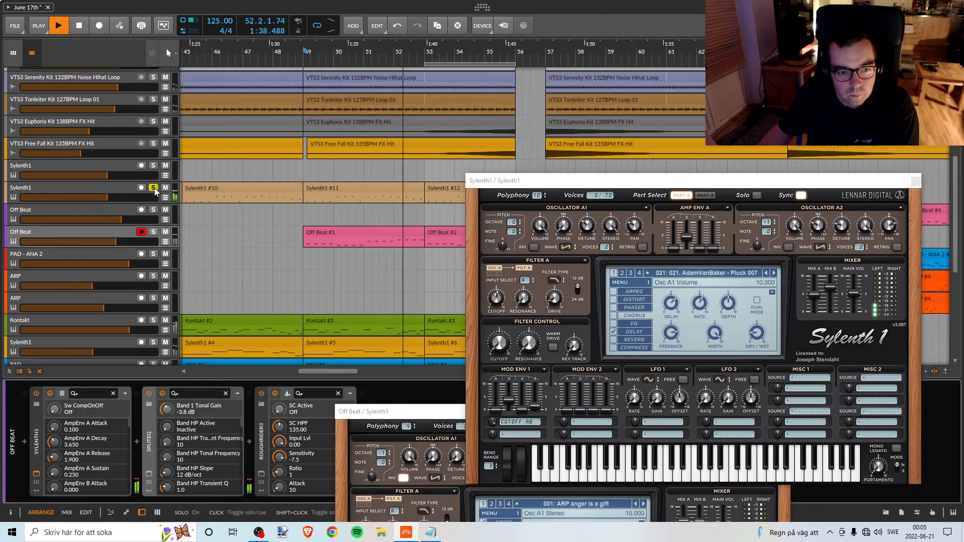
key(space)
click(154, 188)
key(space)
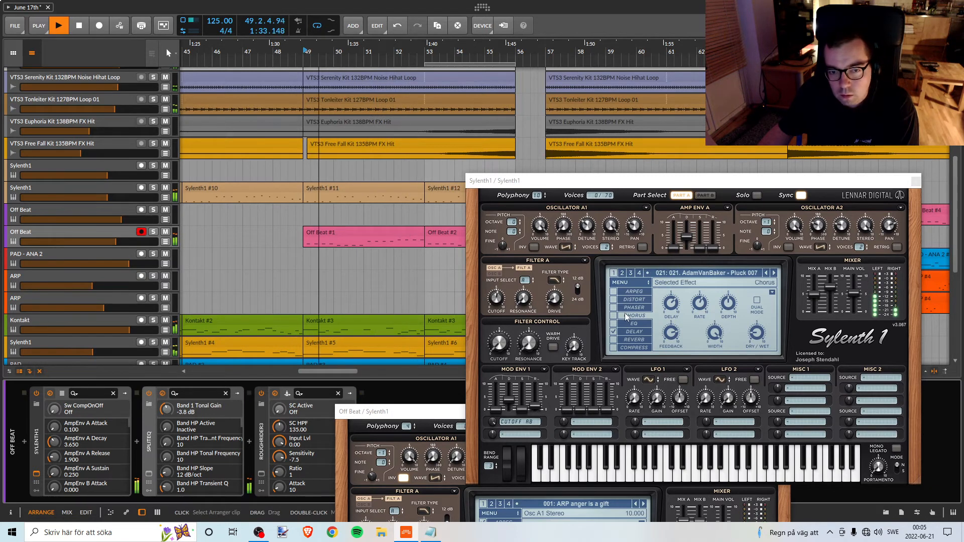
drag(387, 411, 412, 203)
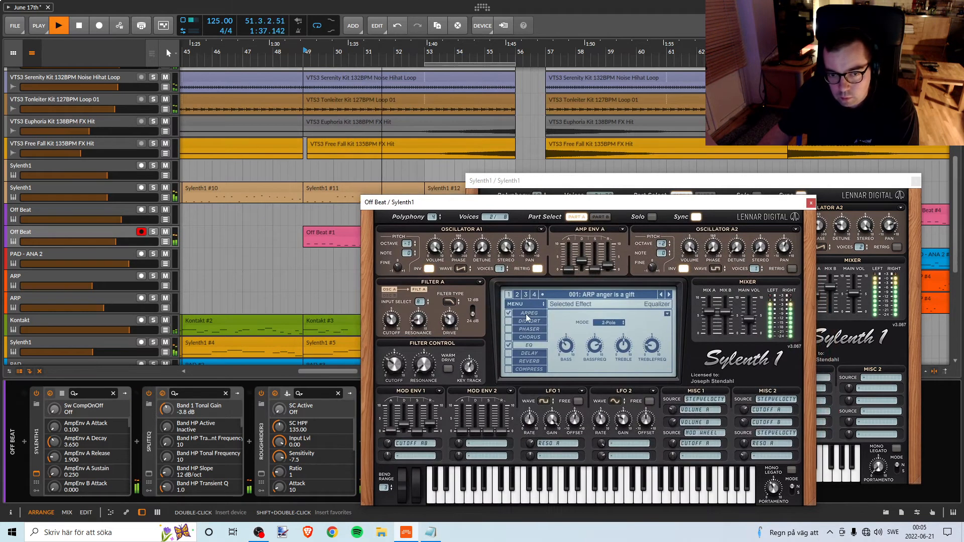
Solo the lower Off Beat track from bar 49, try its arpeggiator switched off, and unsolo the track.
click(154, 232)
key(space)
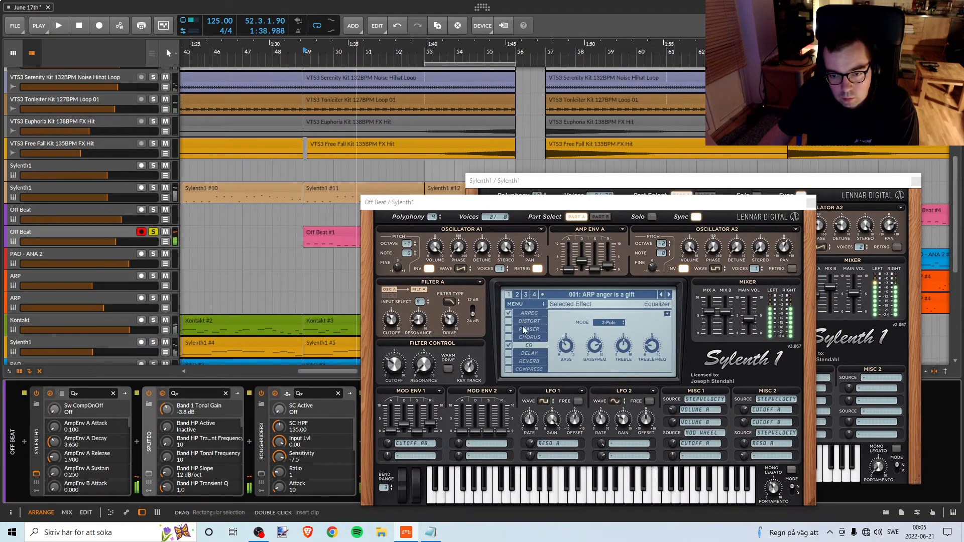
key(space)
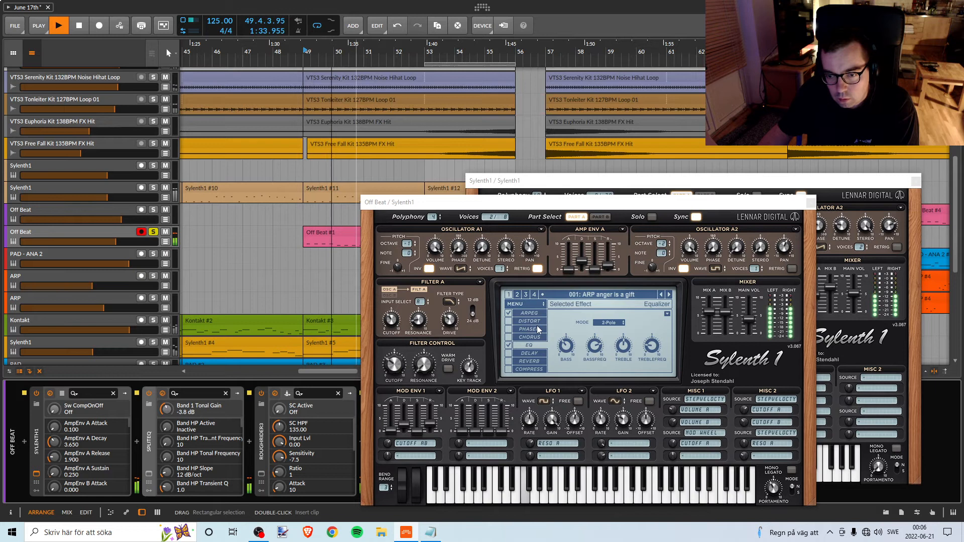
click(508, 313)
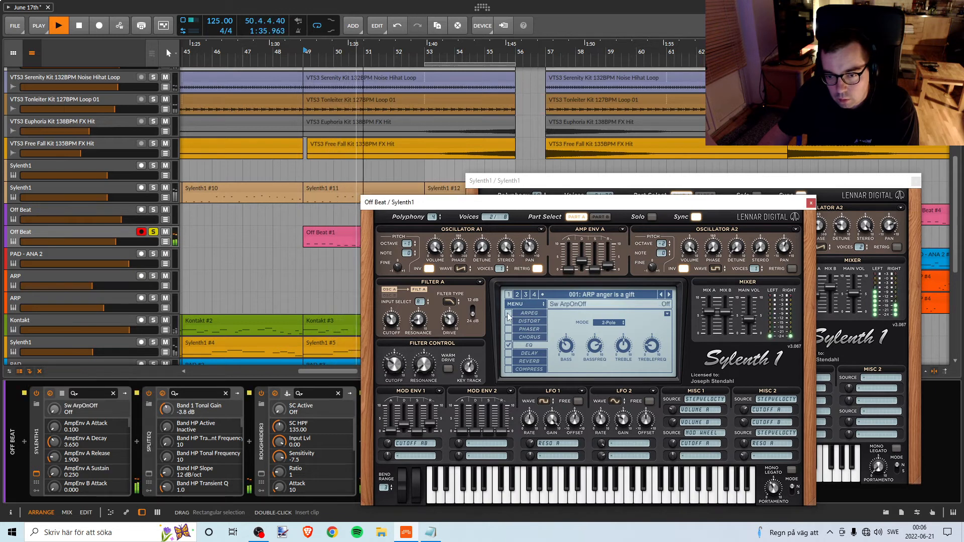
key(space)
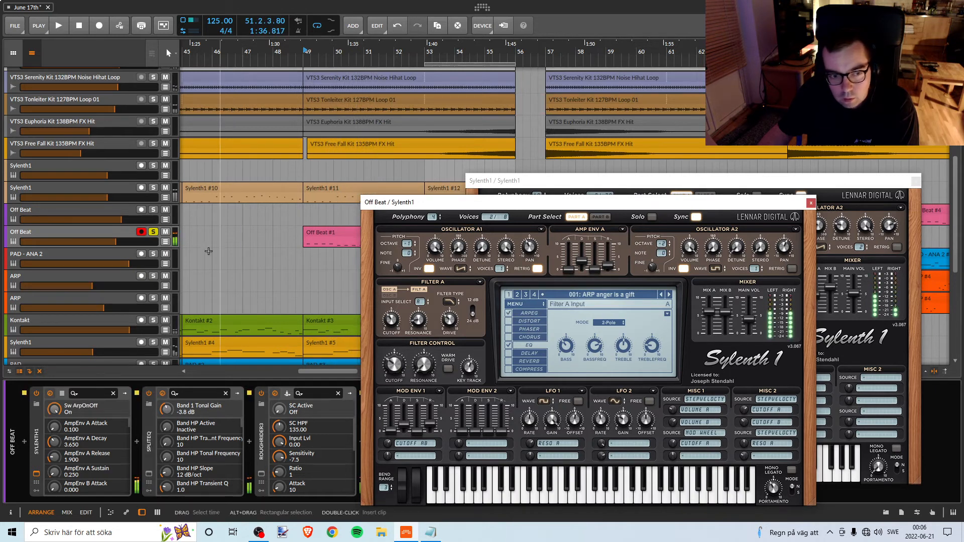
click(153, 231)
Set the Off Beat Sylenth1's EQ bass to 4.975 dB while the section plays from bar 49.
key(space)
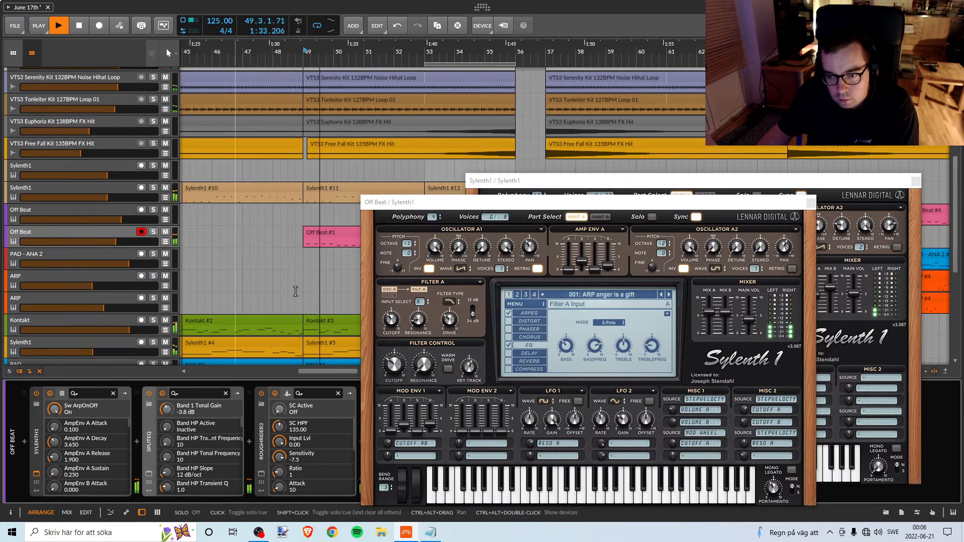
key(space)
key(space)
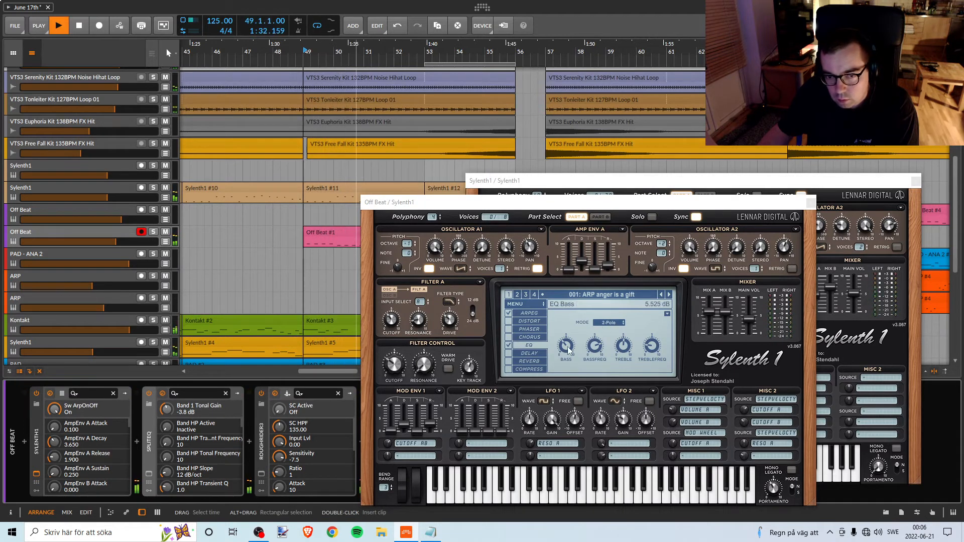
drag(568, 350, 566, 353)
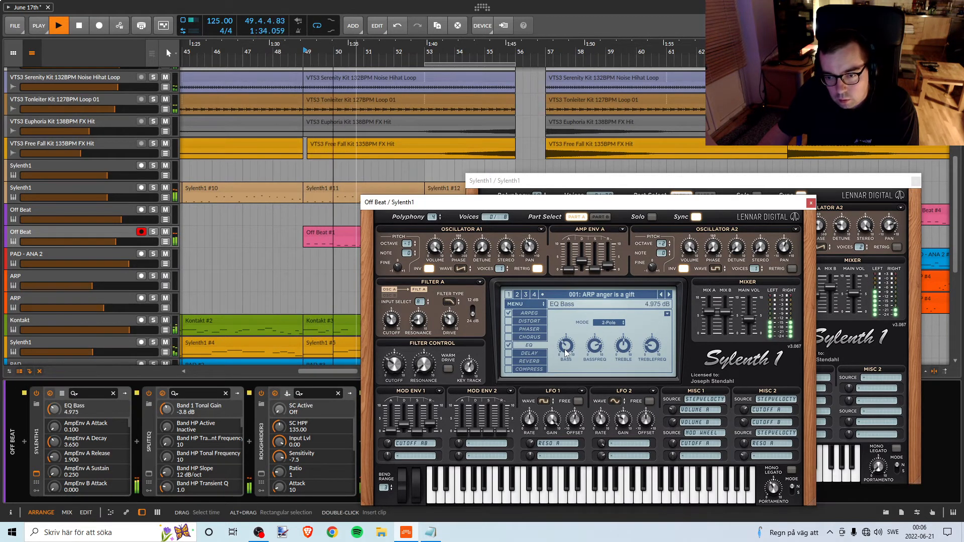
drag(565, 353, 565, 352)
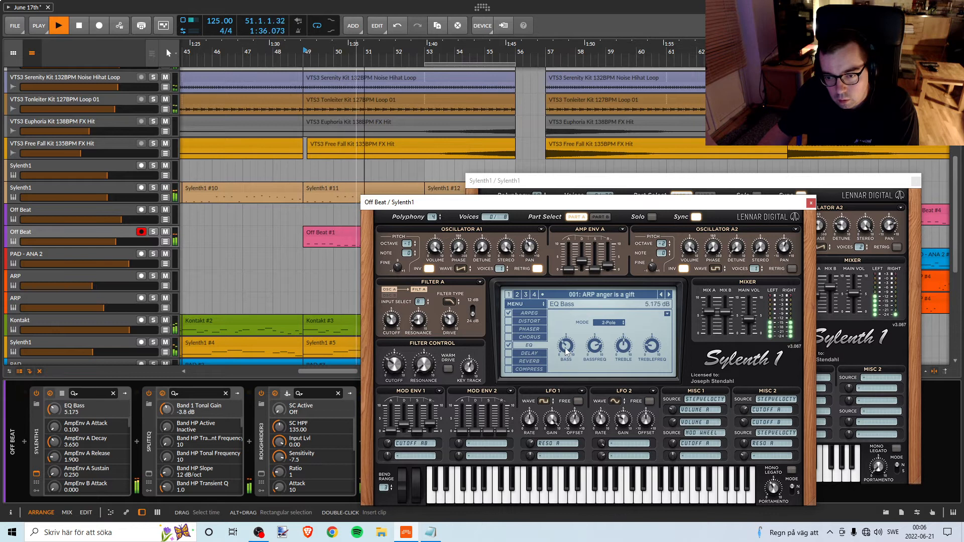
key(space)
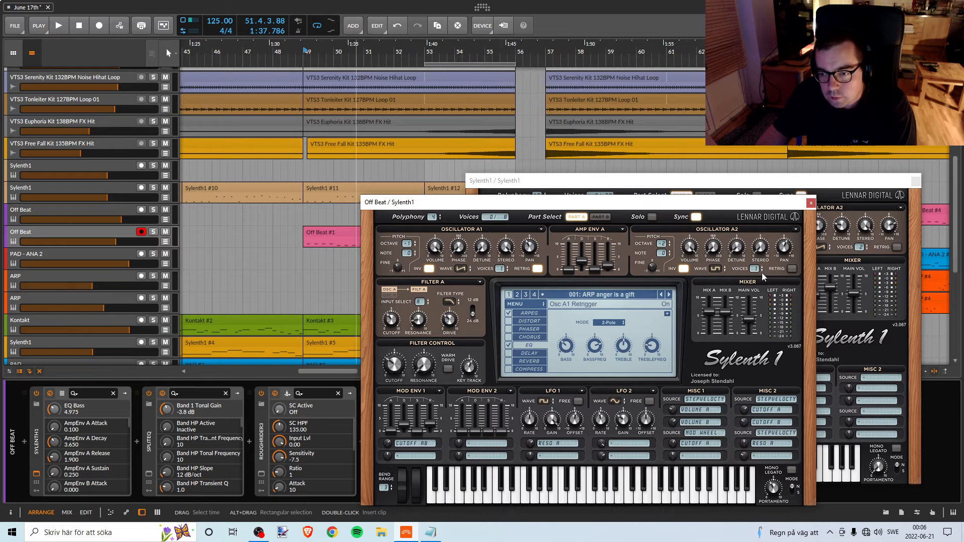
Try retrigger off on Oscillator A1 and on for Oscillator A2 in the Off Beat Sylenth1 during playback.
drag(702, 203, 661, 185)
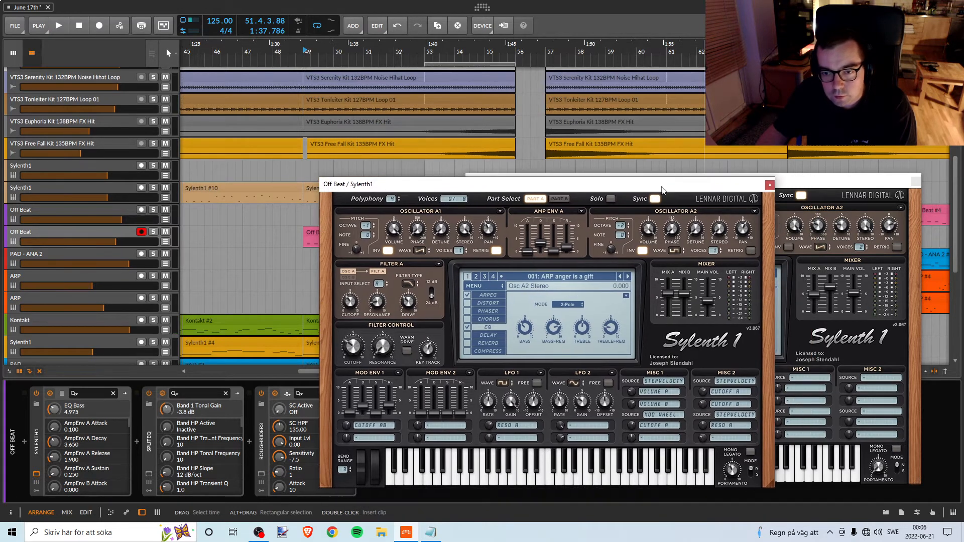
key(space)
click(496, 250)
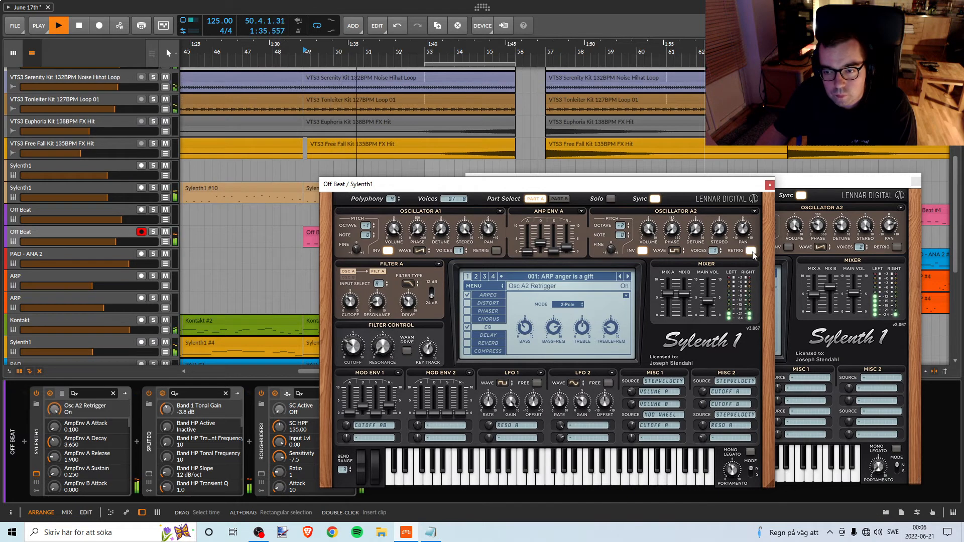
click(751, 252)
click(494, 254)
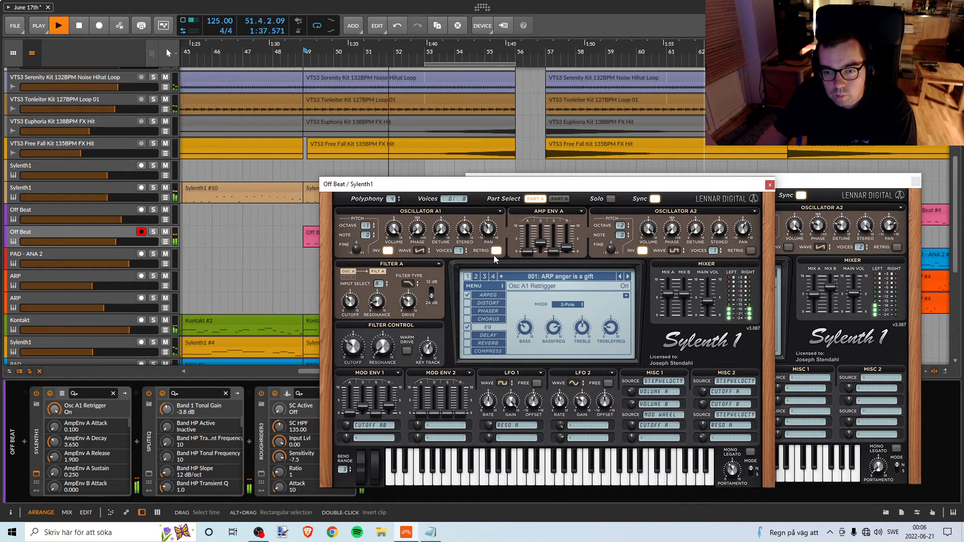
key(space)
Try Oscillator A1 of the Off Beat Sylenth1 with invert switched off, replaying from bar 49.
key(space)
click(388, 250)
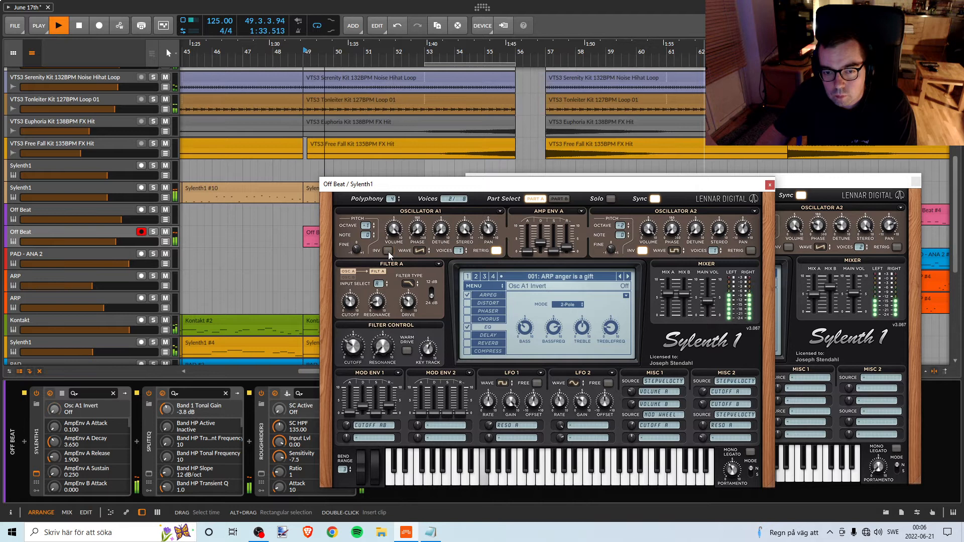
key(space)
key(space)
Try Filter A of the Off Beat Sylenth1 at the 12 dB slope, replaying from bar 49.
click(432, 297)
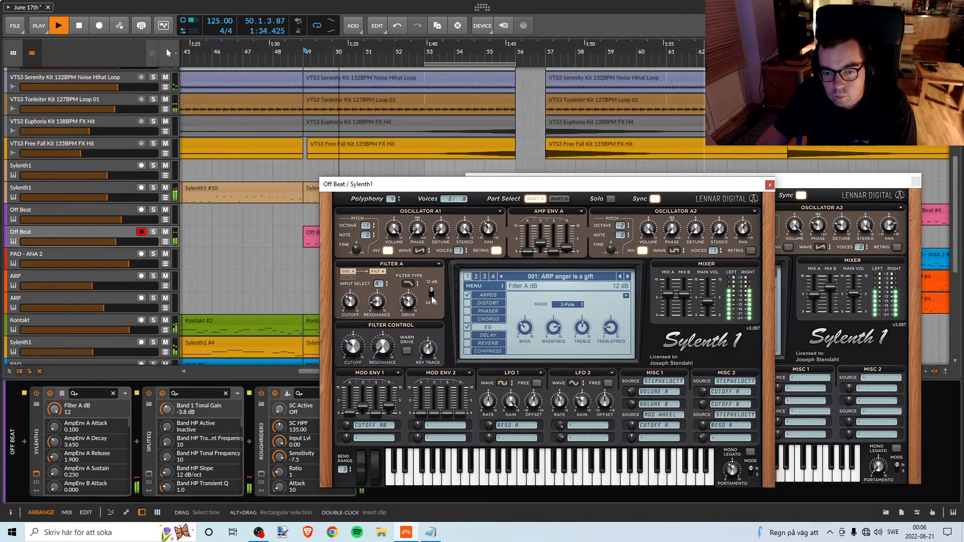
key(space)
key(space)
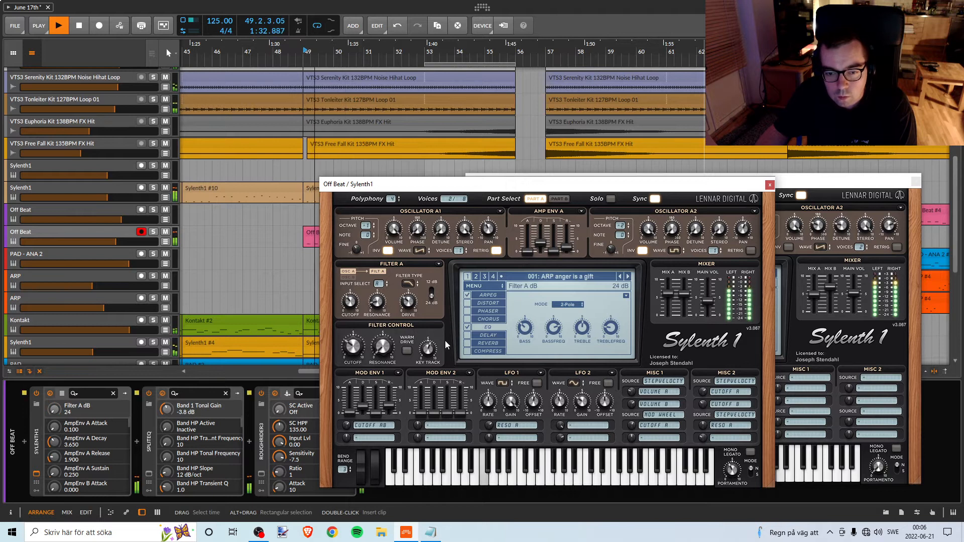
Set the Off Beat Sylenth1's filter key tracking to 6.867 while listening from bar 49.
click(431, 351)
drag(431, 353, 430, 359)
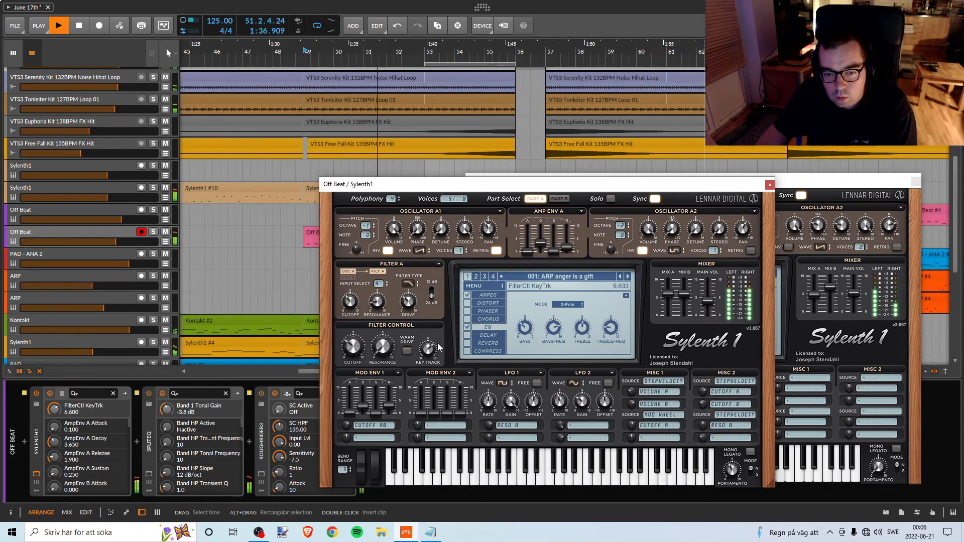
drag(441, 332, 436, 353)
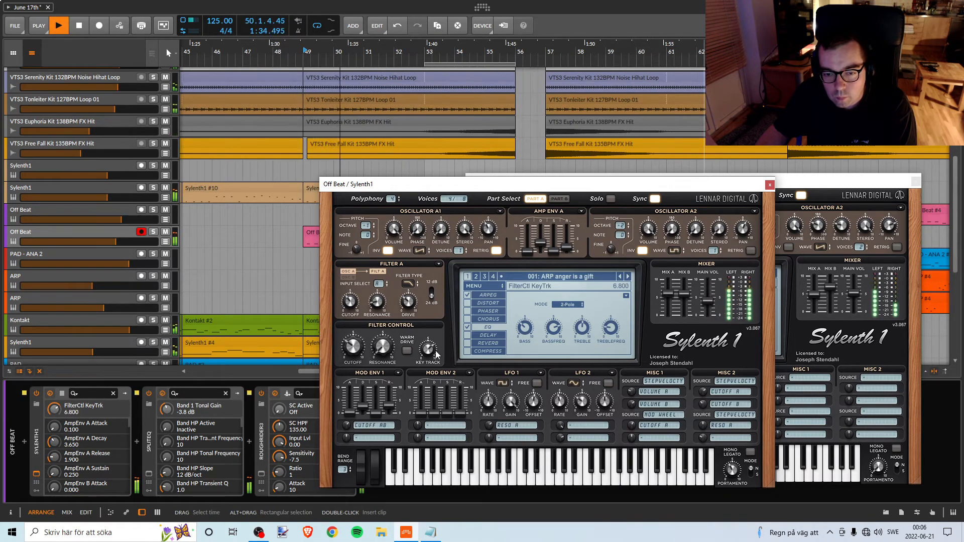
key(space)
key(space)
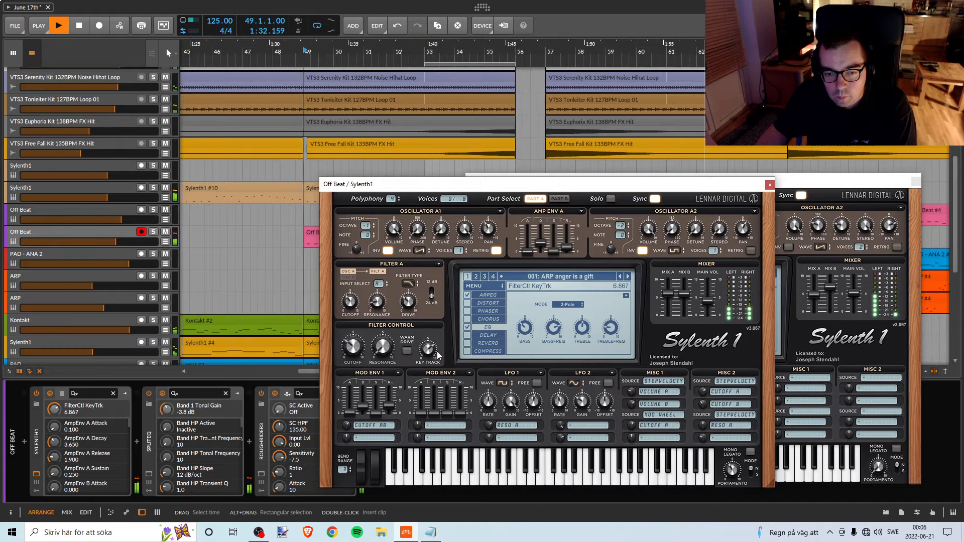
Set the Off Beat Sylenth1's Filter Control resonance to 0.000 and replay the section from bar 49.
drag(386, 347, 388, 351)
key(space)
key(space)
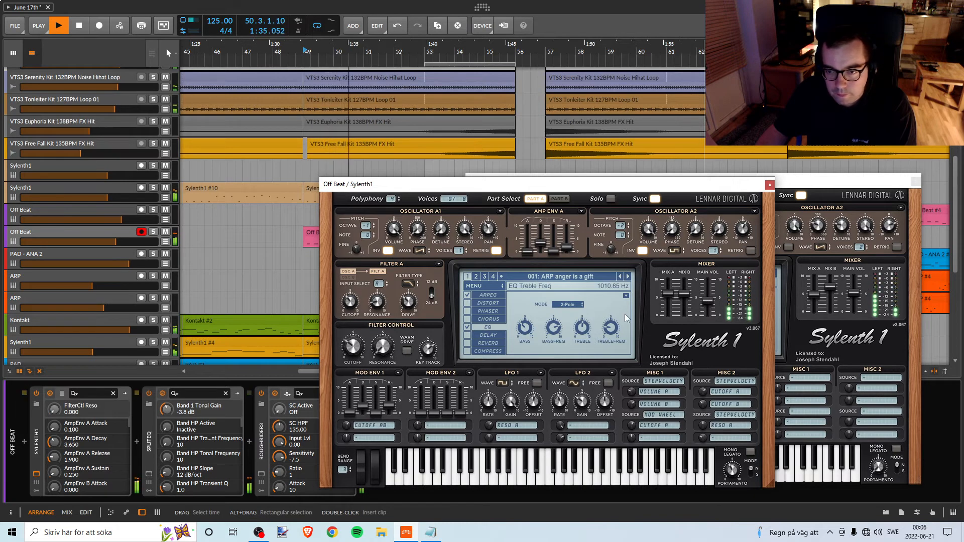
key(space)
key(space)
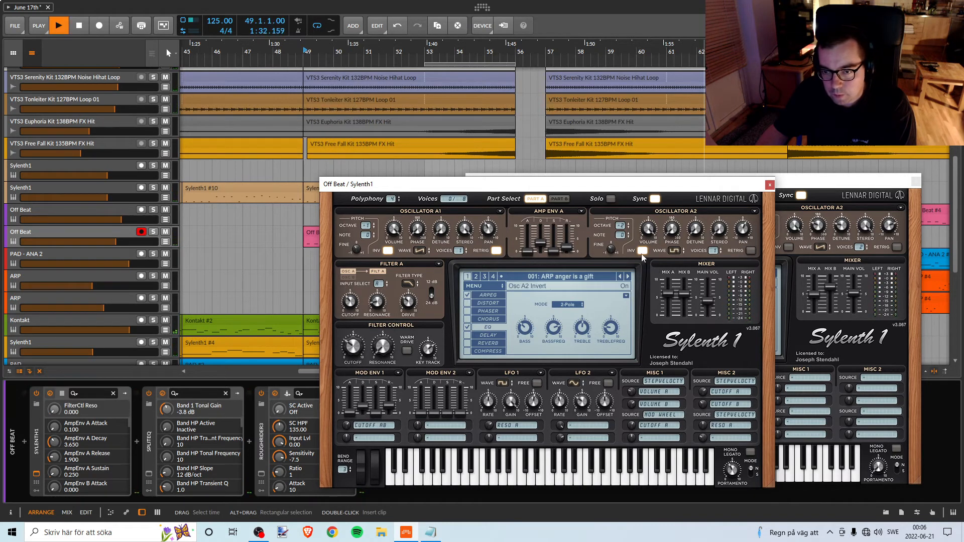
Switch off invert on Oscillators A1 and A2 of the Off Beat Sylenth1, replaying from bar 49 and briefly soloing the track.
click(641, 252)
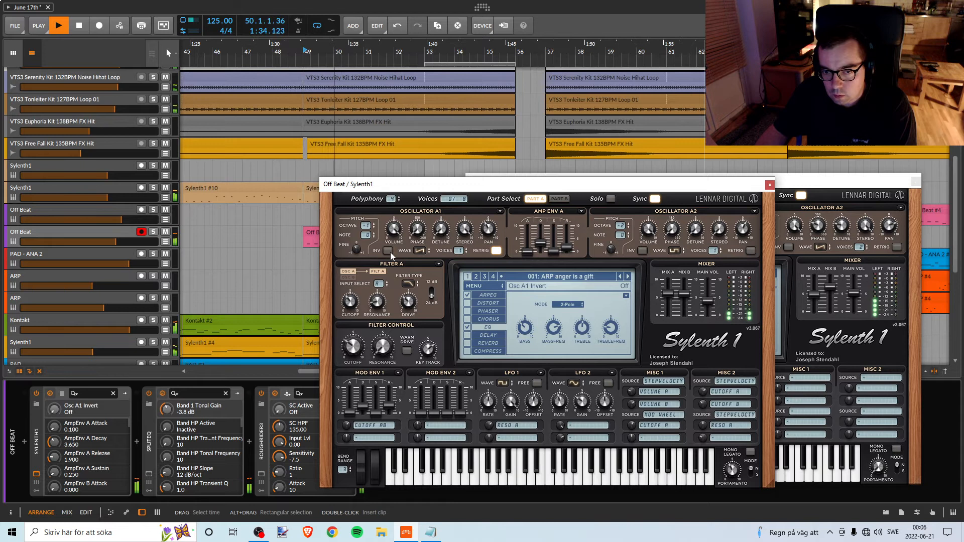
key(space)
key(space)
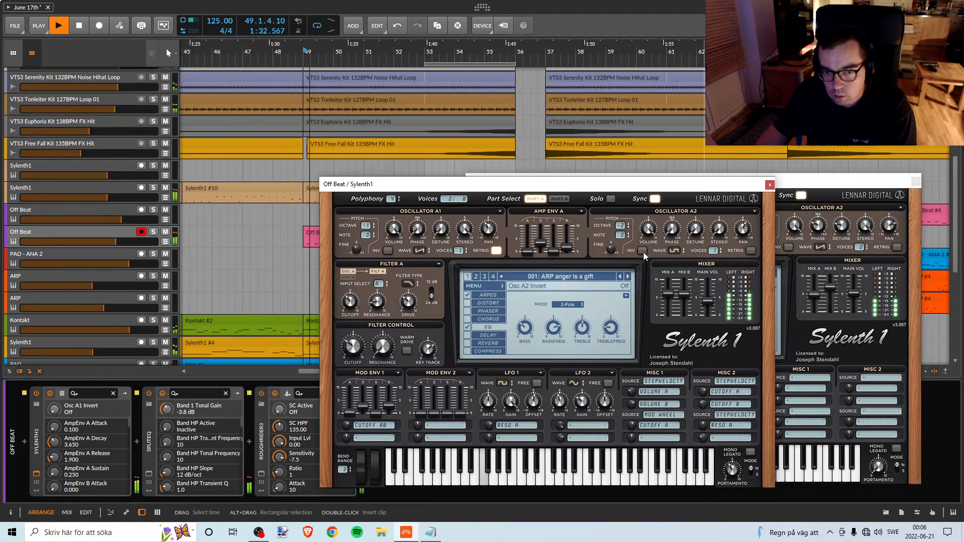
click(155, 233)
click(154, 232)
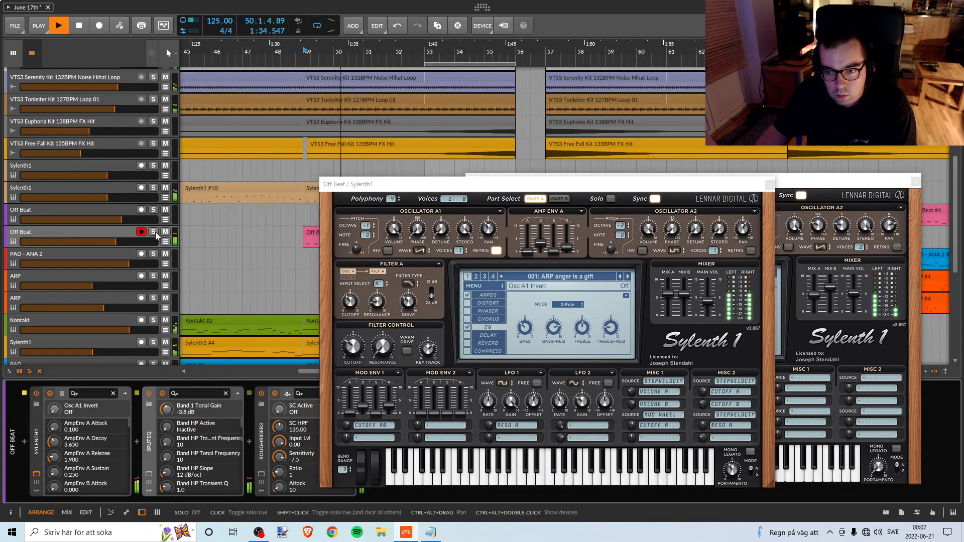
Try the Off Beat Sylenth1's delay effect while replaying from bar 49, then switch it back off.
key(space)
click(467, 337)
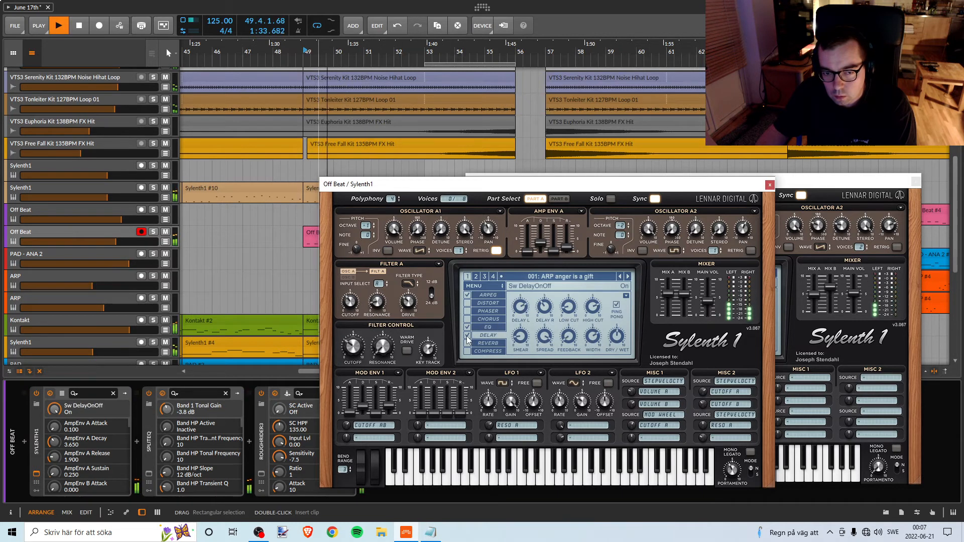
click(467, 336)
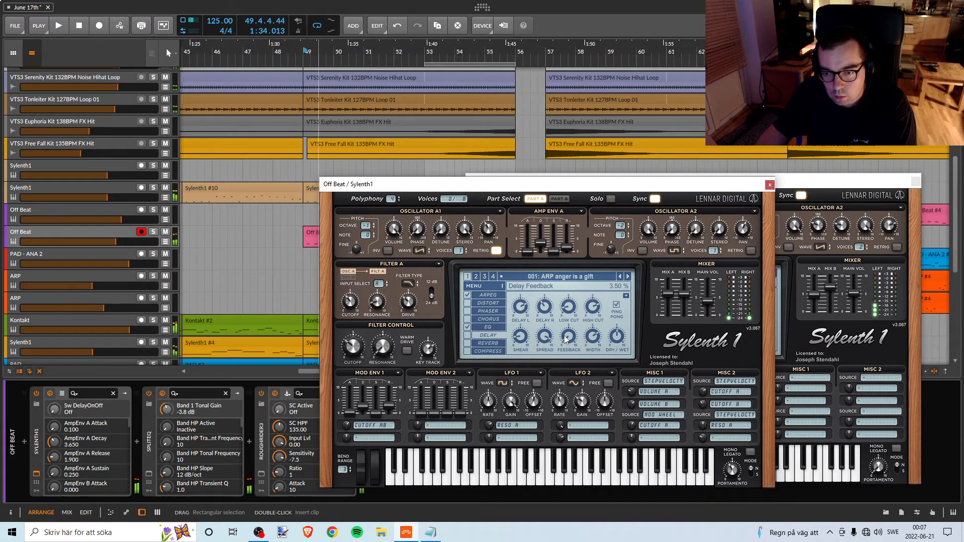
Compare Filter A's 12 and 24 dB slopes and Oscillator A1's retrigger on and off, replaying from bar 49.
key(space)
click(432, 295)
click(431, 295)
key(space)
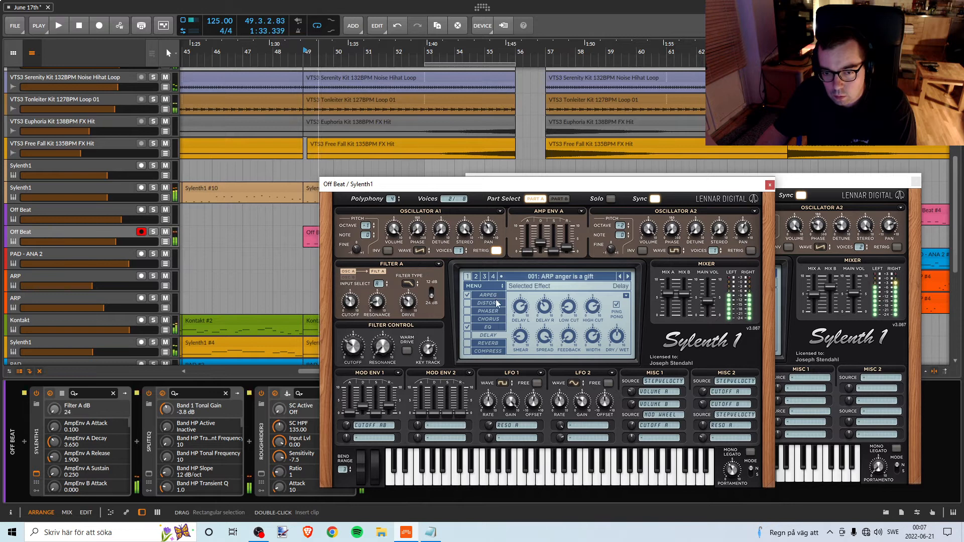
key(space)
click(497, 251)
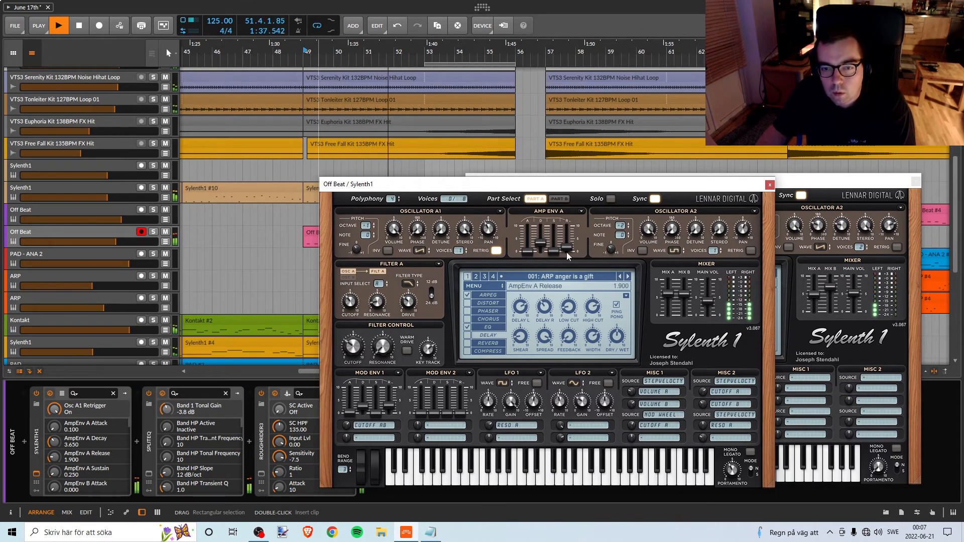
key(space)
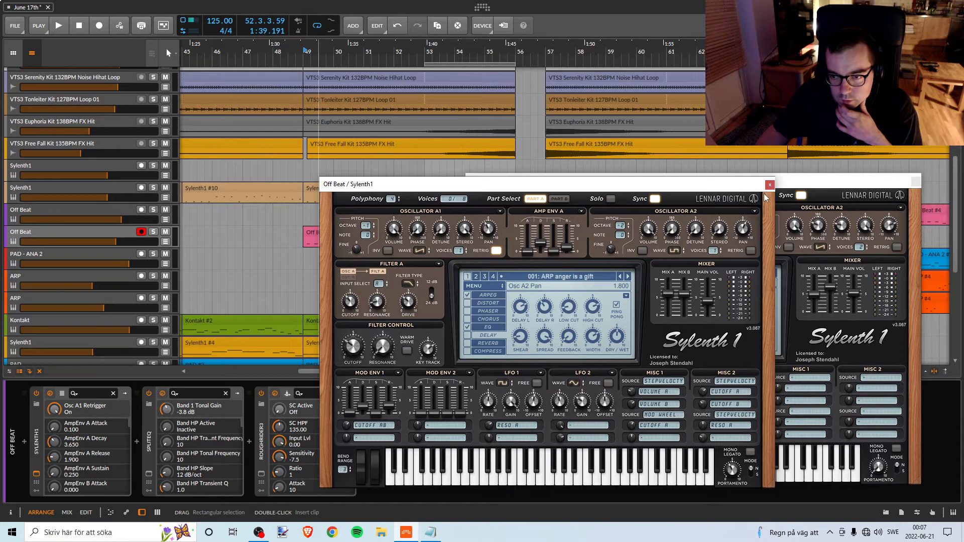
Close both open Sylenth1 windows and replay the section from bar 49.
click(769, 185)
click(916, 181)
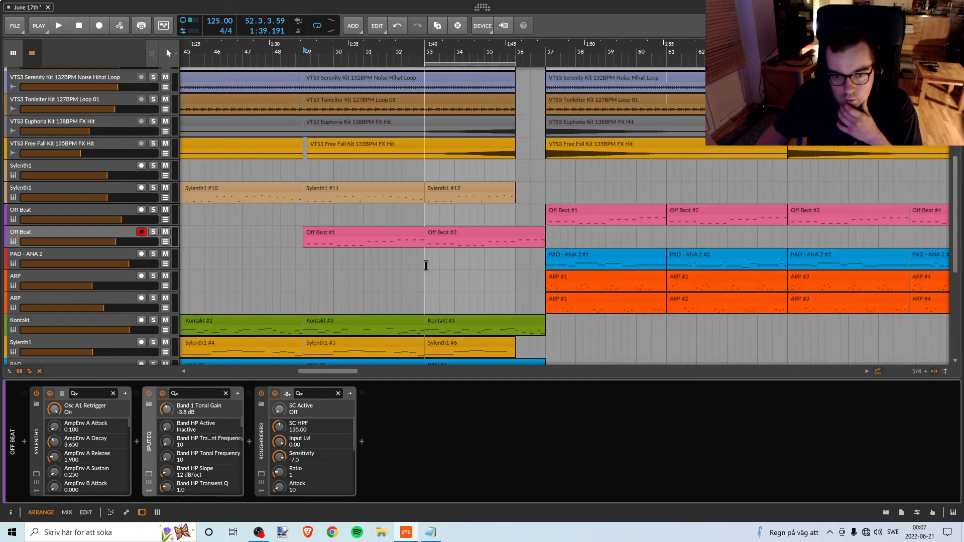
key(space)
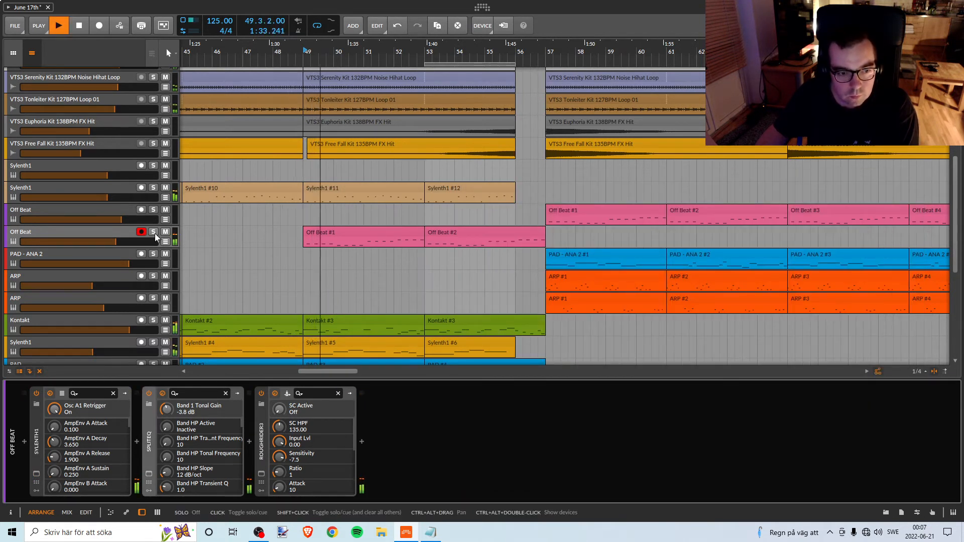
key(space)
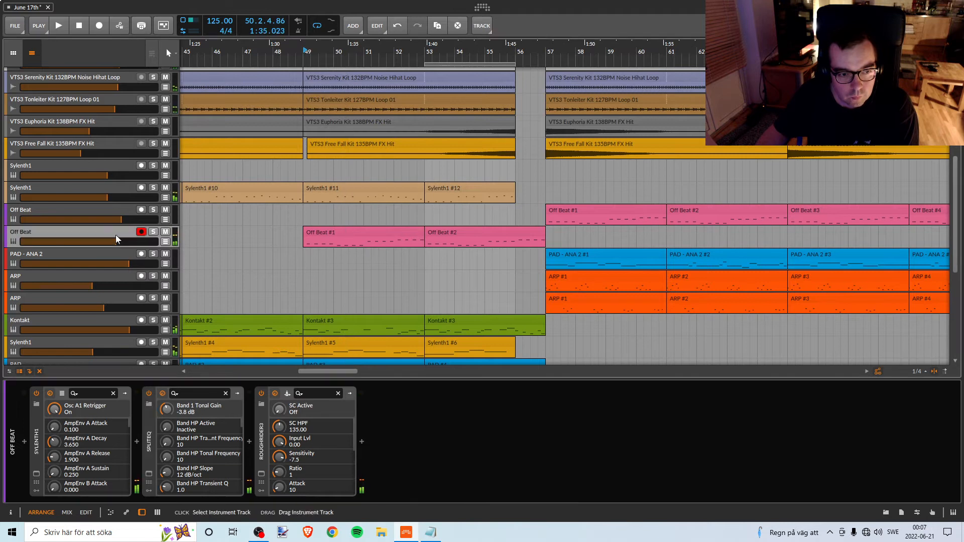
Reopen the Off Beat Sylenth1 and raise its AmpEnv A sustain to 5.068 while listening to the track soloed.
click(37, 475)
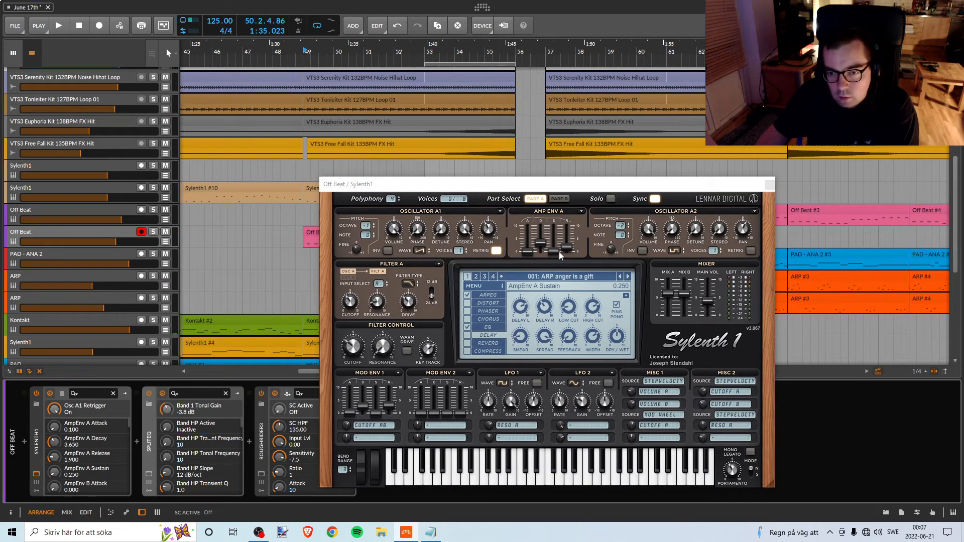
key(space)
drag(555, 252, 555, 250)
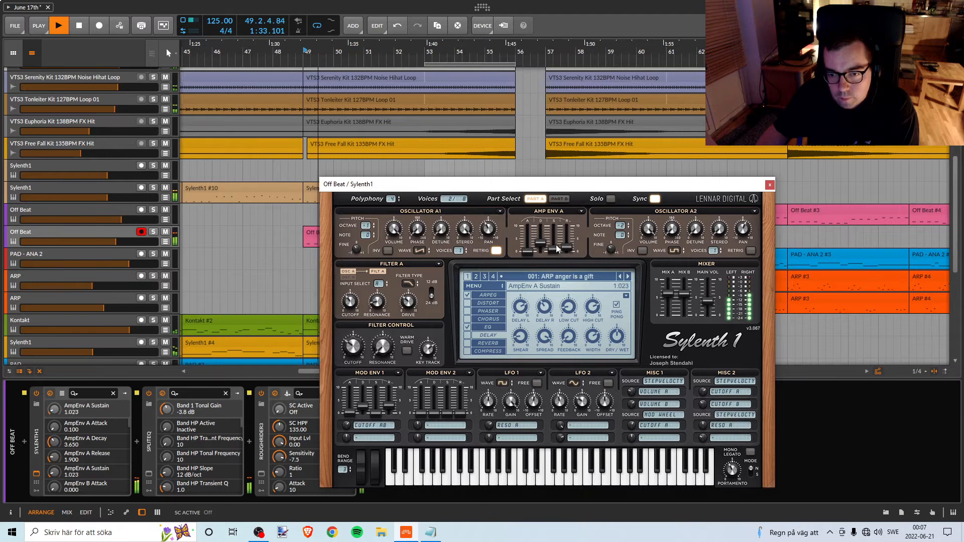
click(153, 231)
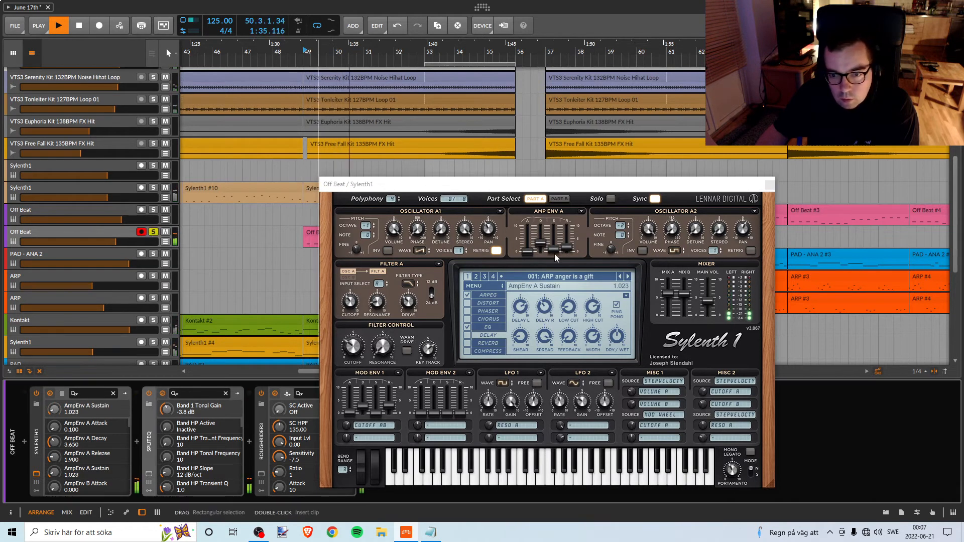
drag(553, 249, 553, 238)
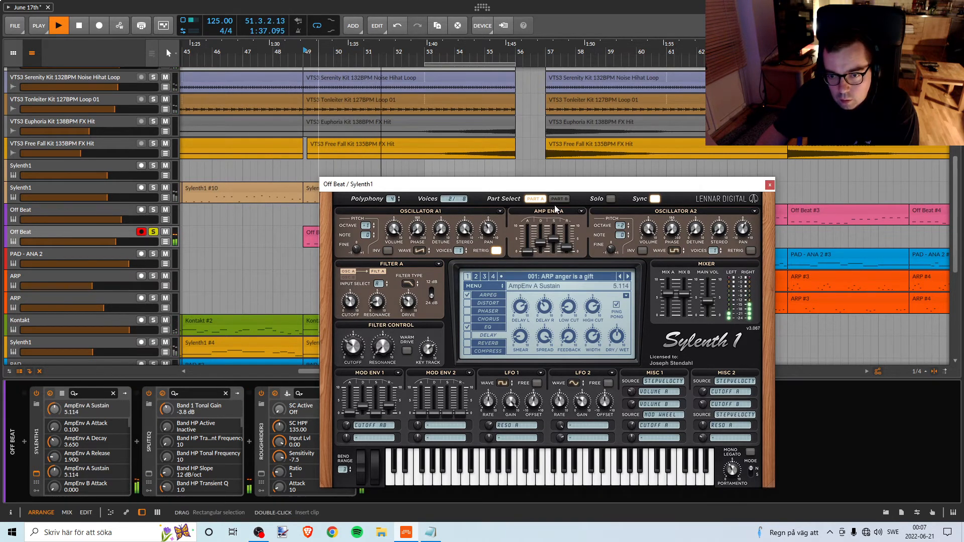
drag(554, 205, 554, 206)
key(space)
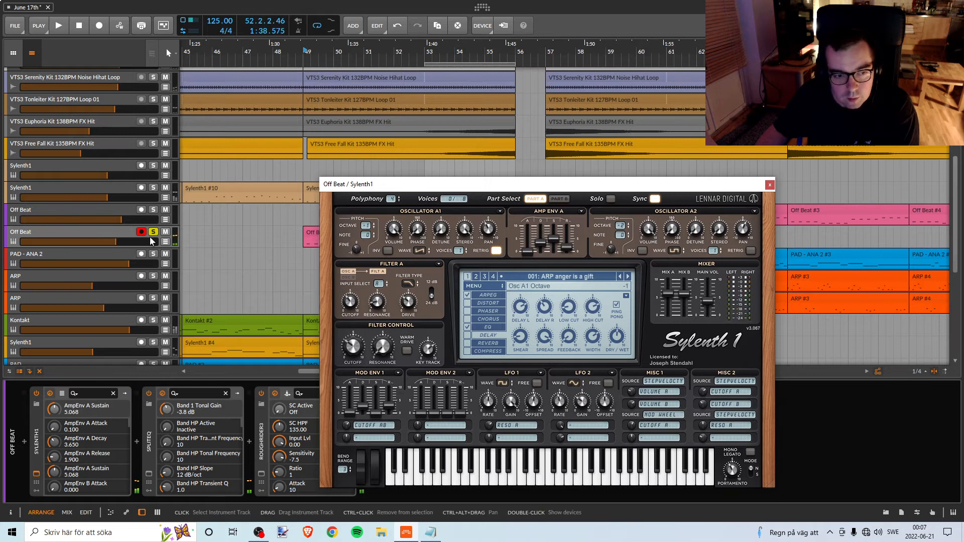
Set the Off Beat Sylenth1's AmpEnv A sustain to 3.568 and release to 4.491, comparing the soloed track with the full mix.
click(153, 232)
key(space)
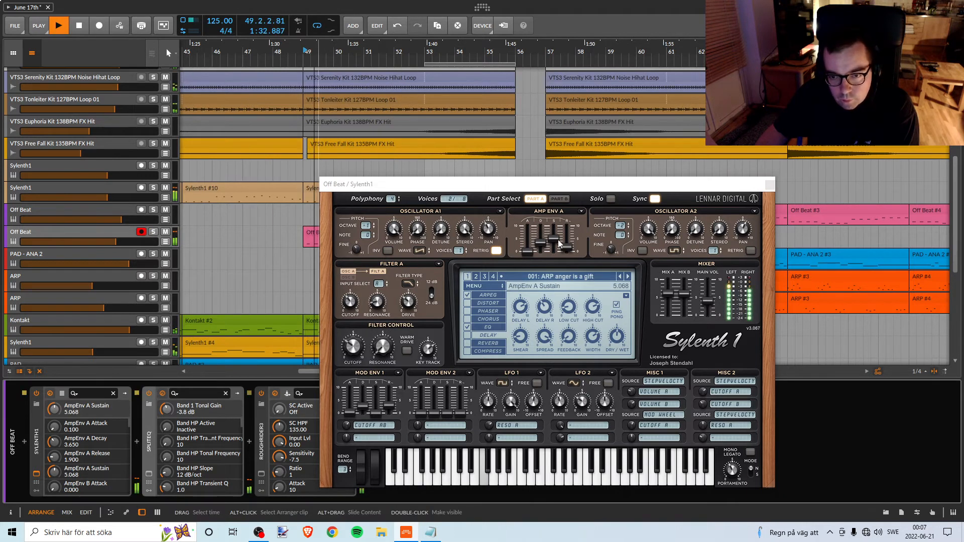
drag(555, 243, 571, 228)
click(154, 232)
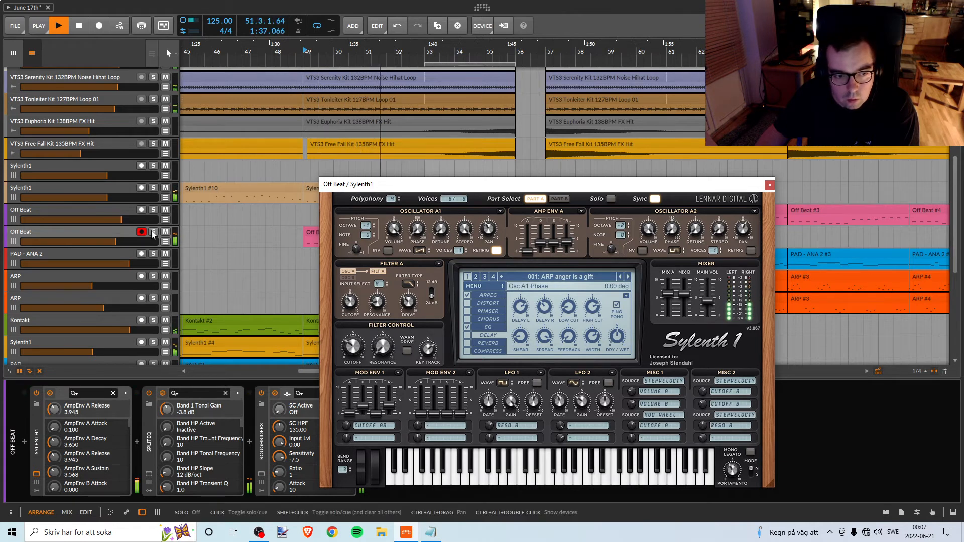
drag(566, 240, 568, 240)
click(153, 232)
key(space)
key(space)
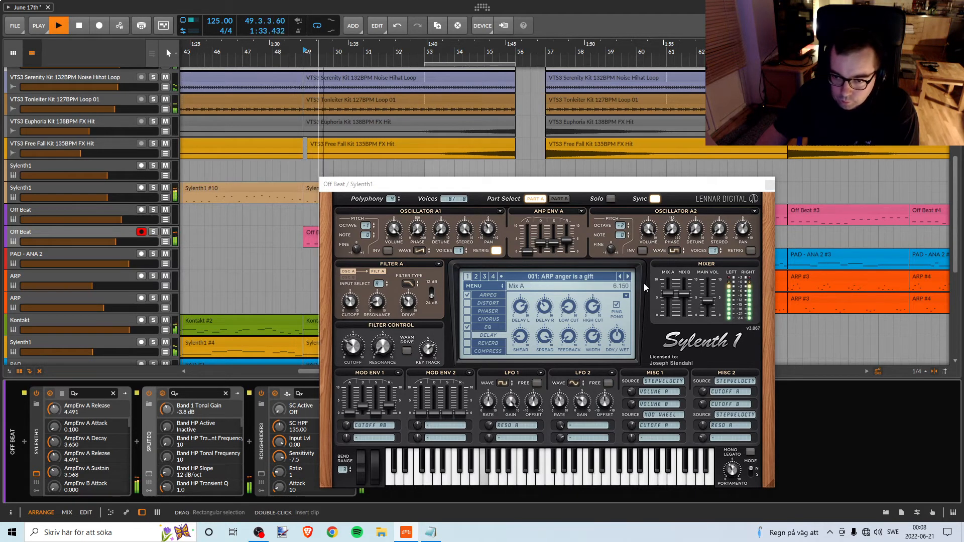
Set the Off Beat Sylenth1's AmpEnv A release to 2.355 and switch off Oscillator A1's retrigger, replaying from bar 49.
mouse_move(568, 243)
mouse_down()
mouse_move(559, 255)
mouse_move(565, 246)
mouse_up()
click(496, 253)
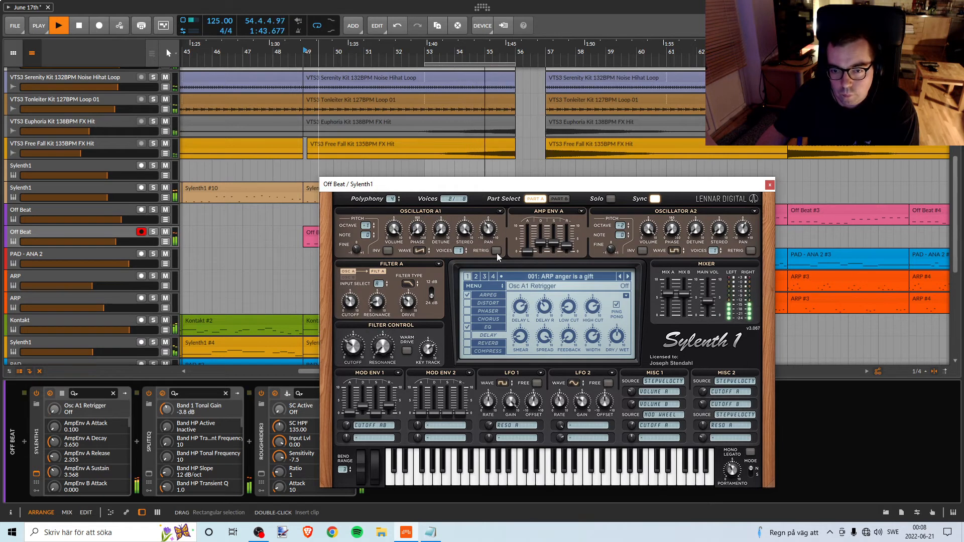
key(space)
key(space)
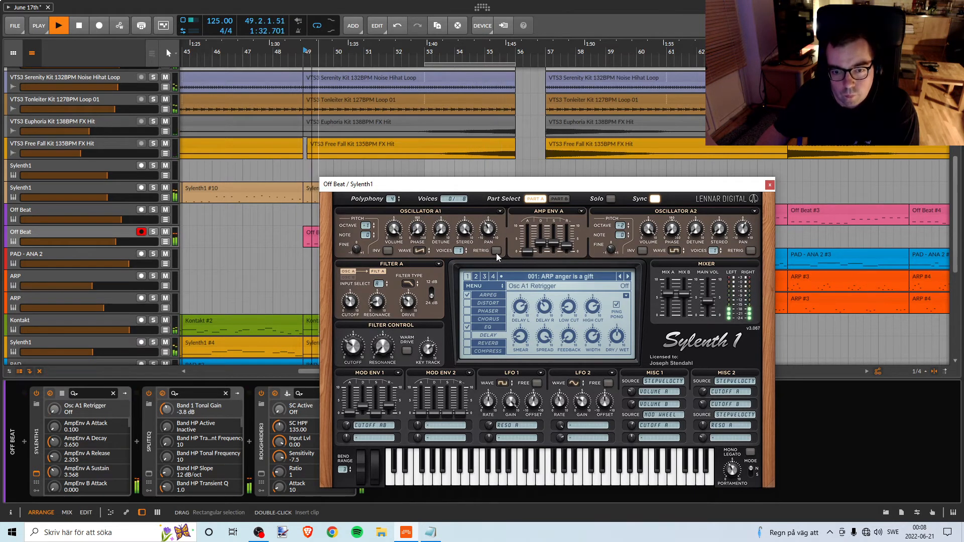
Move the Off Beat Sylenth1 window aside and compare the device chains of the Sylenth1 pluck and both Off Beat tracks during playback.
drag(478, 187, 661, 130)
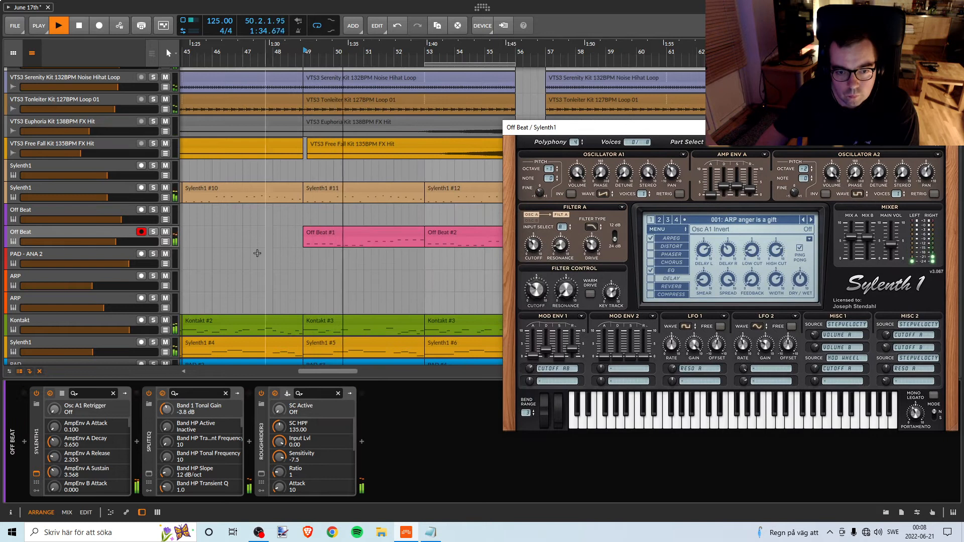
click(100, 235)
key(space)
key(space)
click(122, 186)
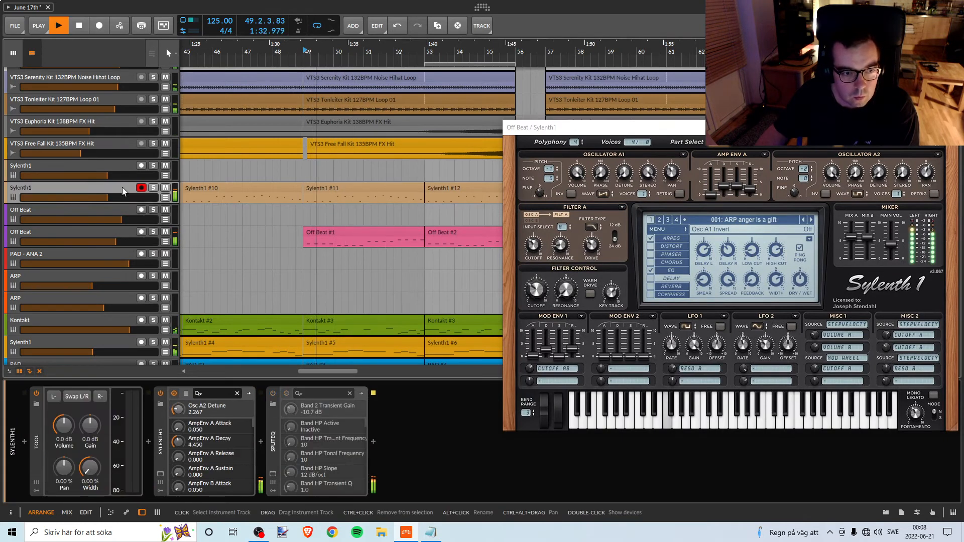
click(112, 206)
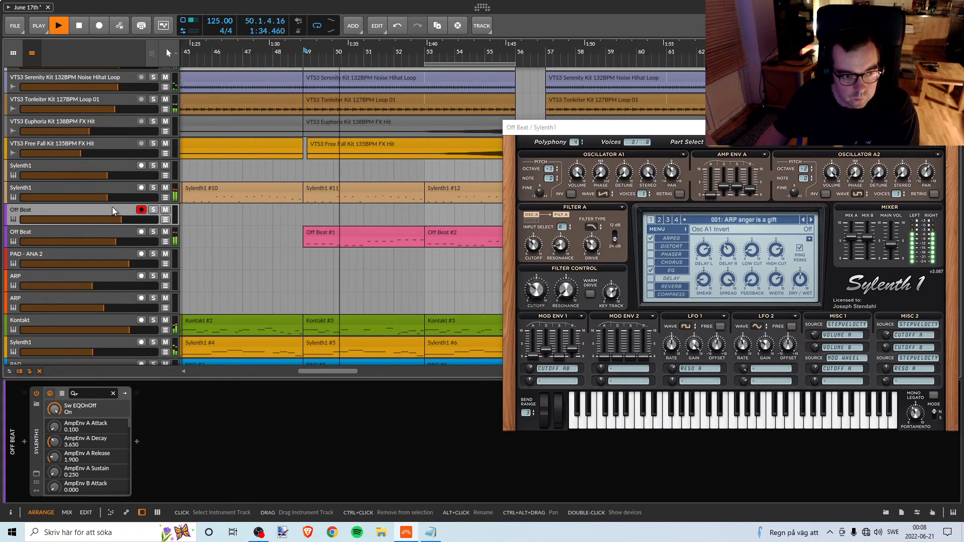
click(105, 232)
key(space)
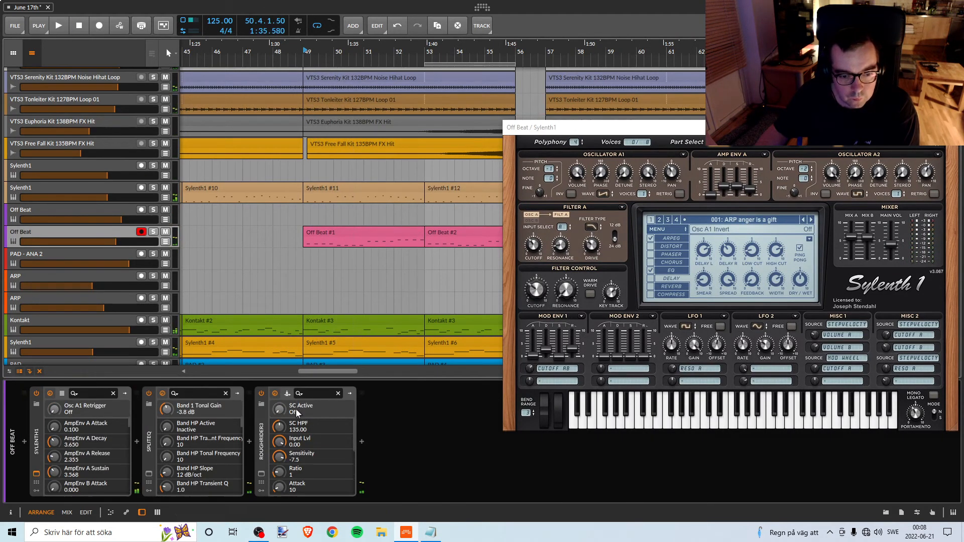
Insert an EQ+ device between SplitEQ and RoughRider3 on the Off Beat track.
click(362, 444)
click(762, 368)
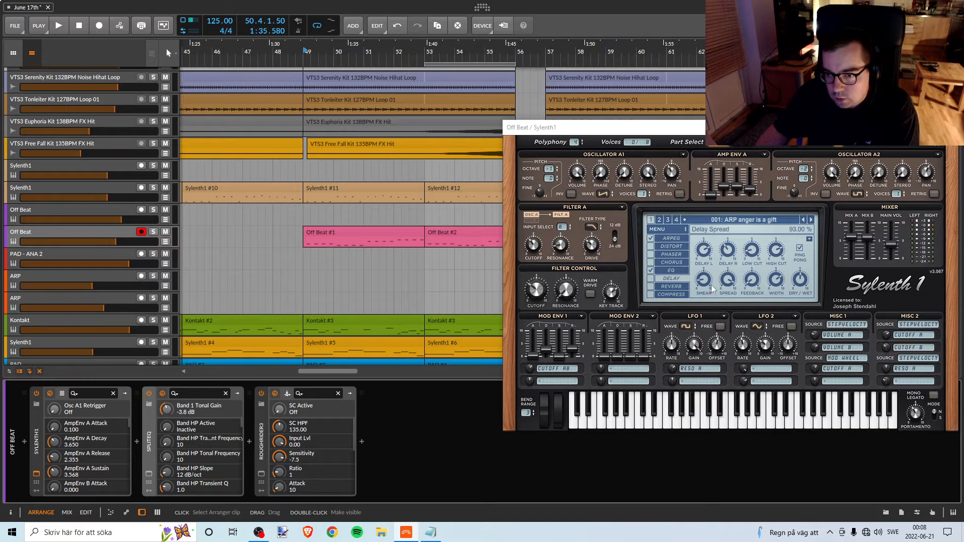
click(248, 443)
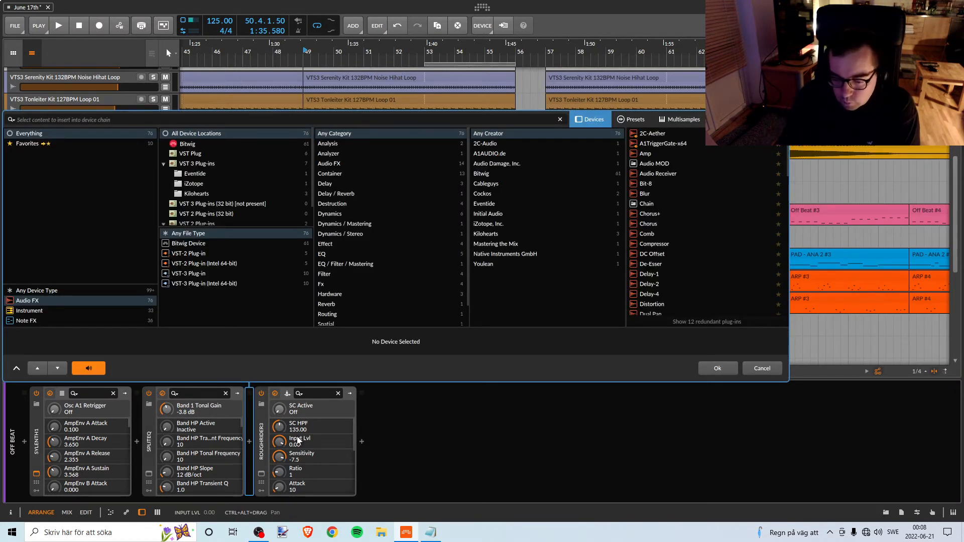
text(eq)
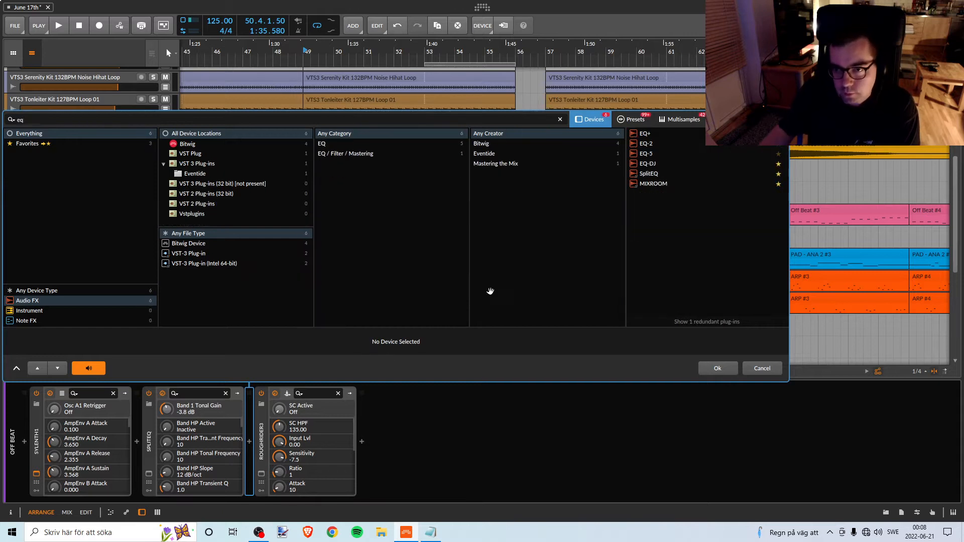
click(646, 134)
click(709, 365)
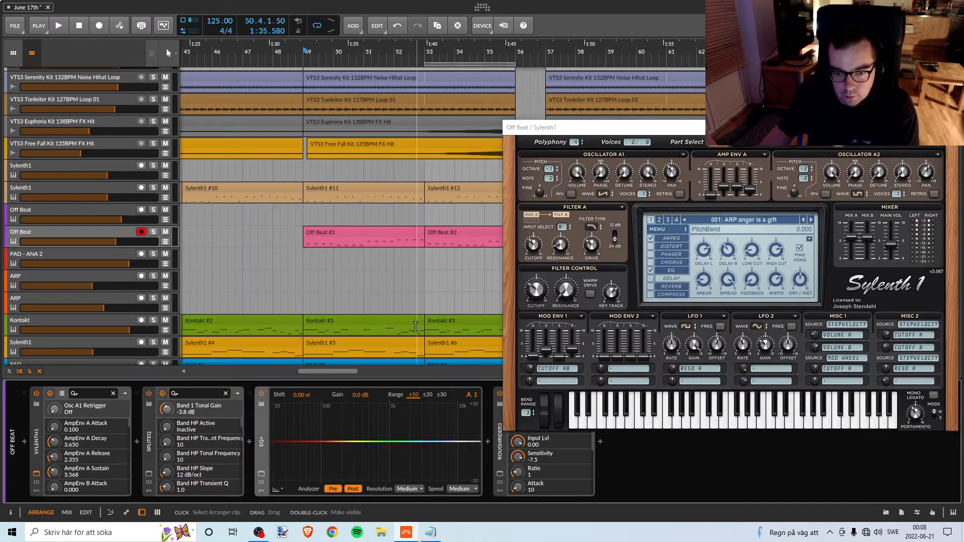
Add an EQ+ band, make it a Low-cut 1 filter and set its frequency to 141 Hz while listening from bar 49.
double_click(372, 442)
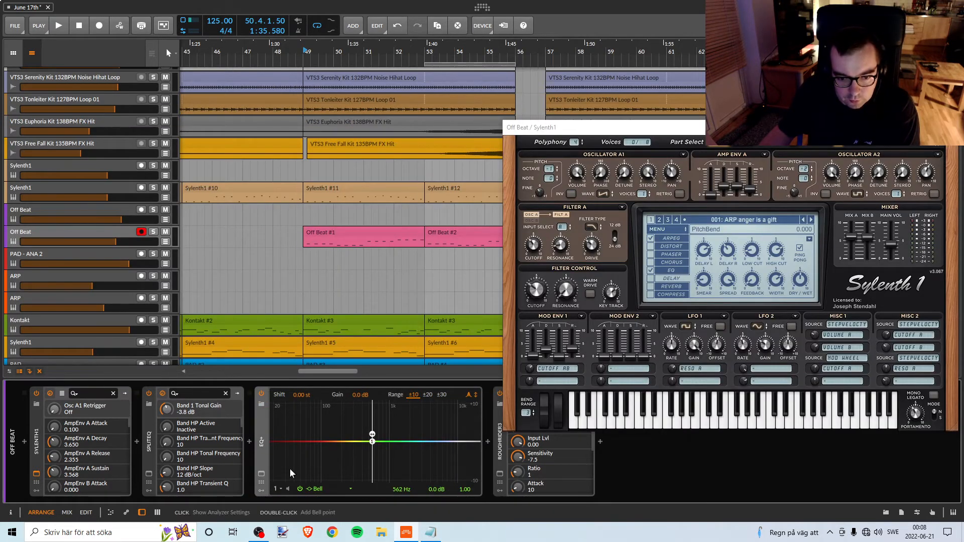
click(321, 490)
click(351, 343)
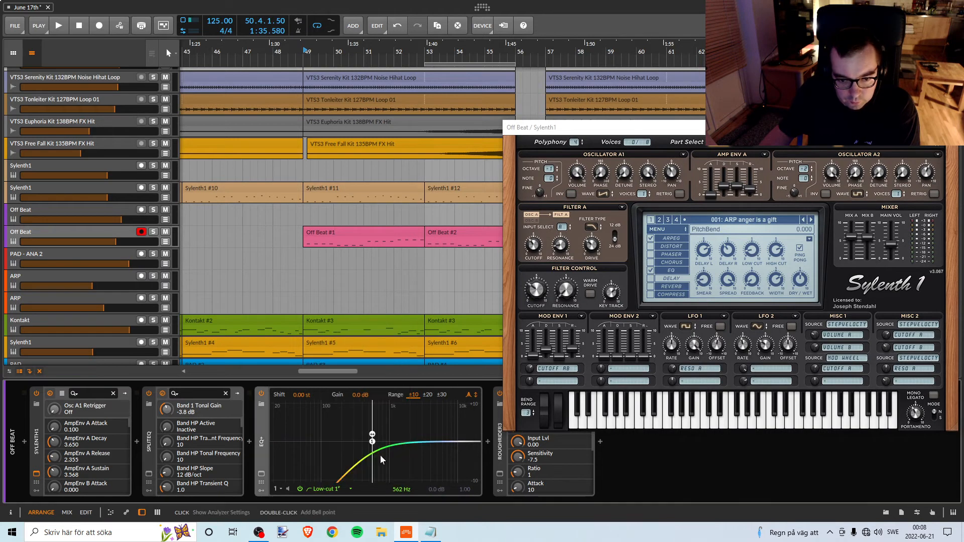
key(space)
drag(372, 442, 338, 472)
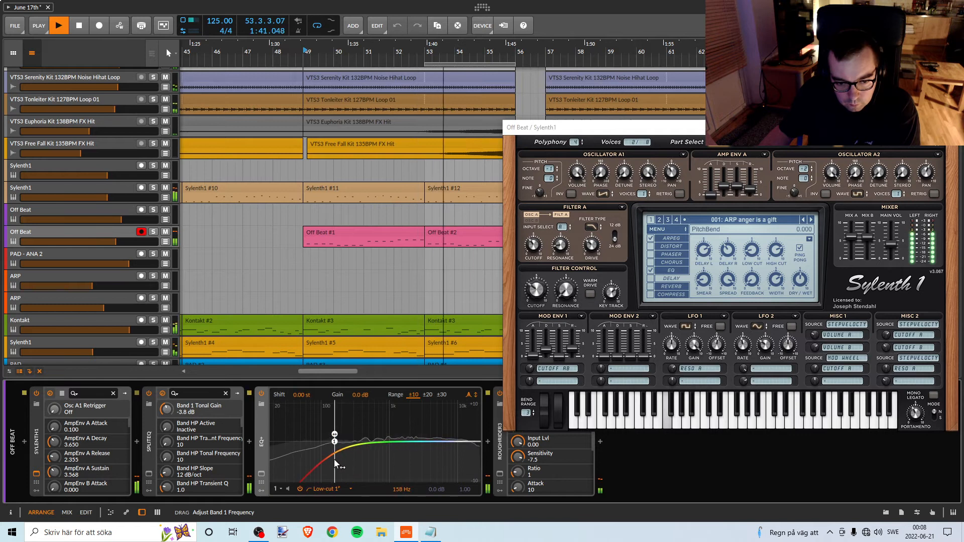
key(space)
Change the EQ+ band to a High-cut 1 filter and lower its frequency to about 5.36 kHz during playback.
click(319, 490)
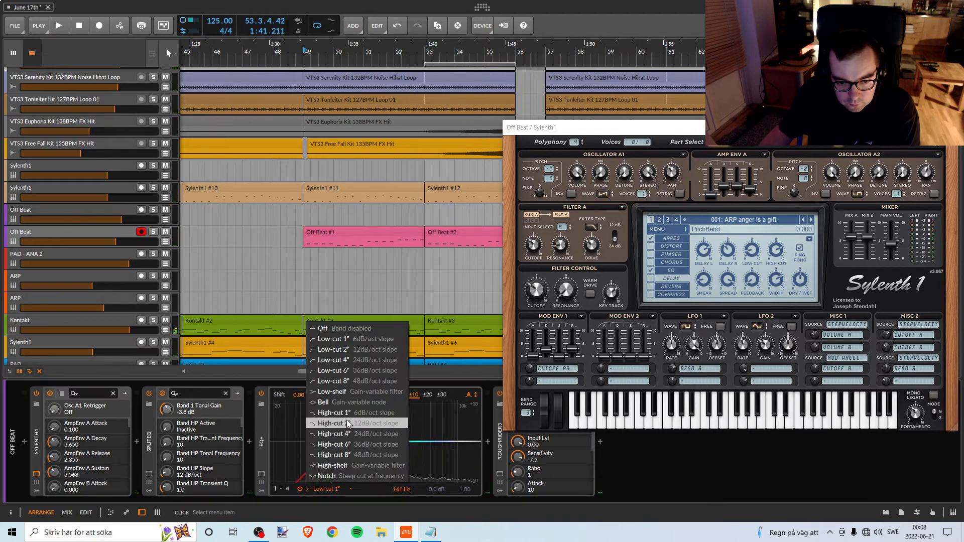
click(330, 412)
drag(330, 442, 449, 450)
key(space)
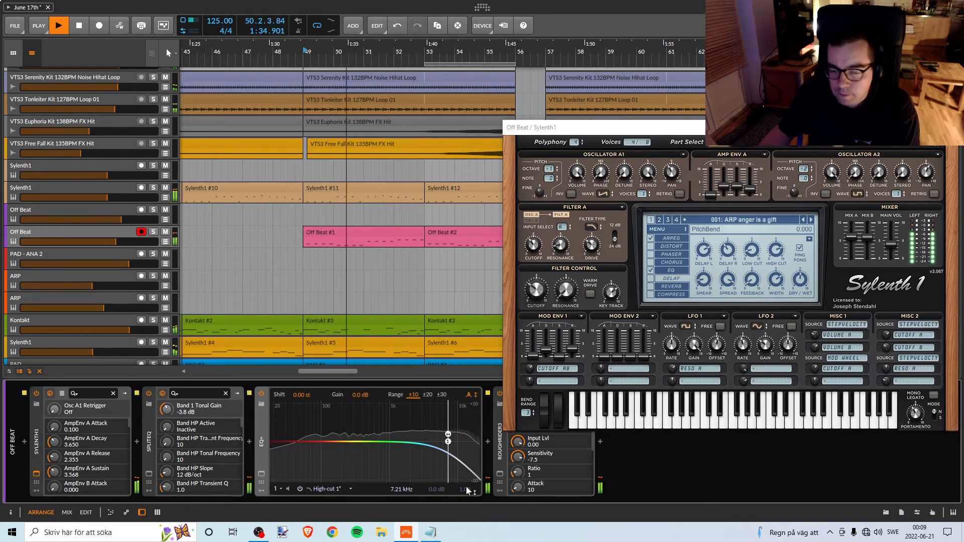
drag(448, 442, 441, 448)
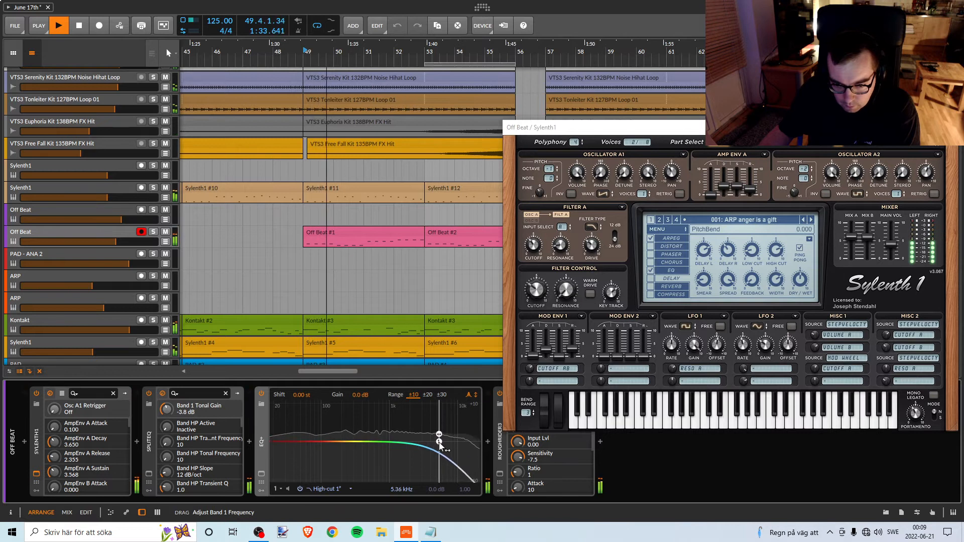
Lower the EQ+ High-cut 1 frequency on the Off Beat track to about 5.02 kHz and stop playback.
drag(442, 445, 439, 447)
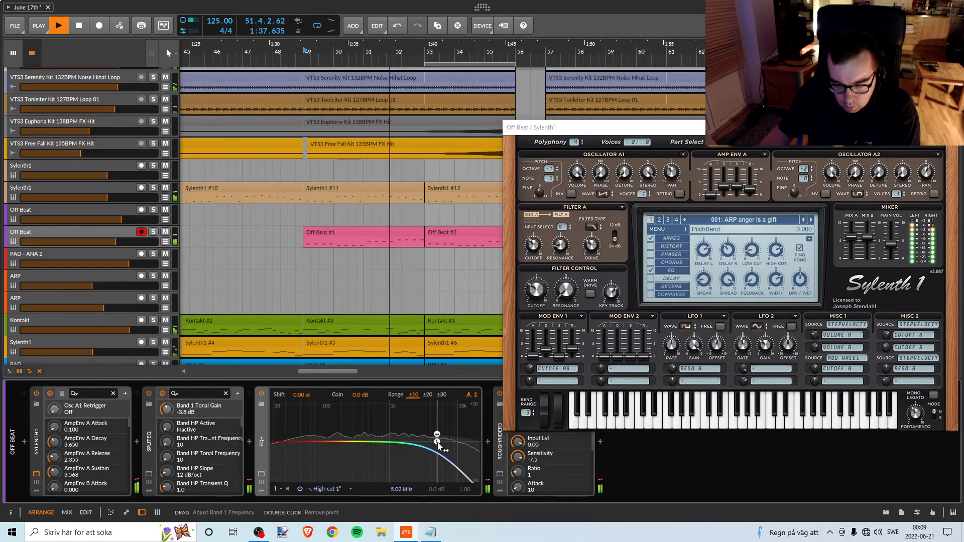
key(space)
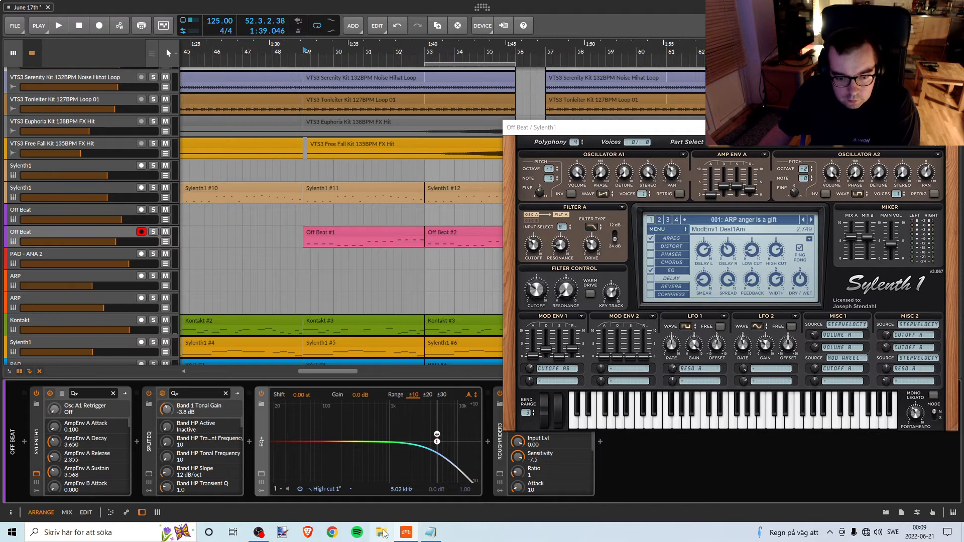
click(332, 490)
click(324, 492)
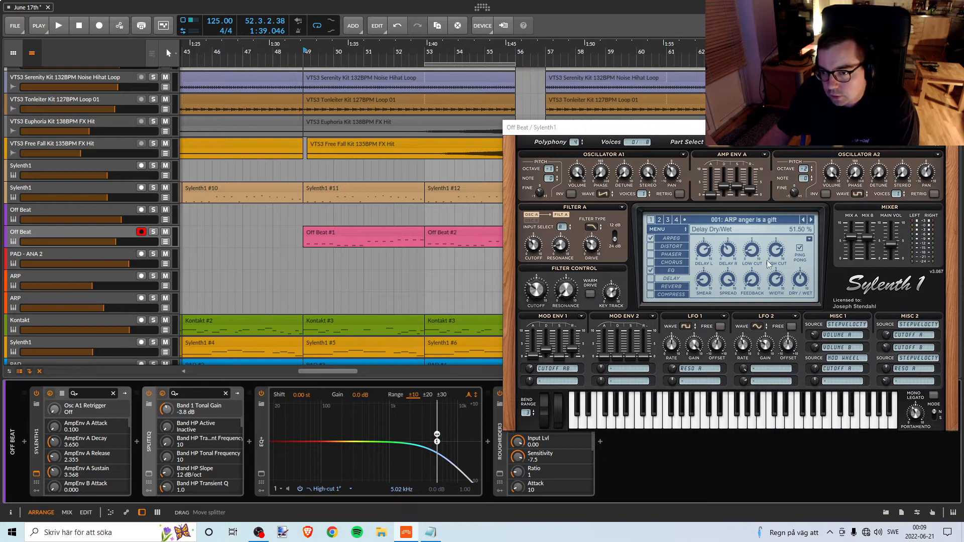
Try the OverDrive distortion effect on the Off Beat Sylenth1 while playing from bar 49.
key(space)
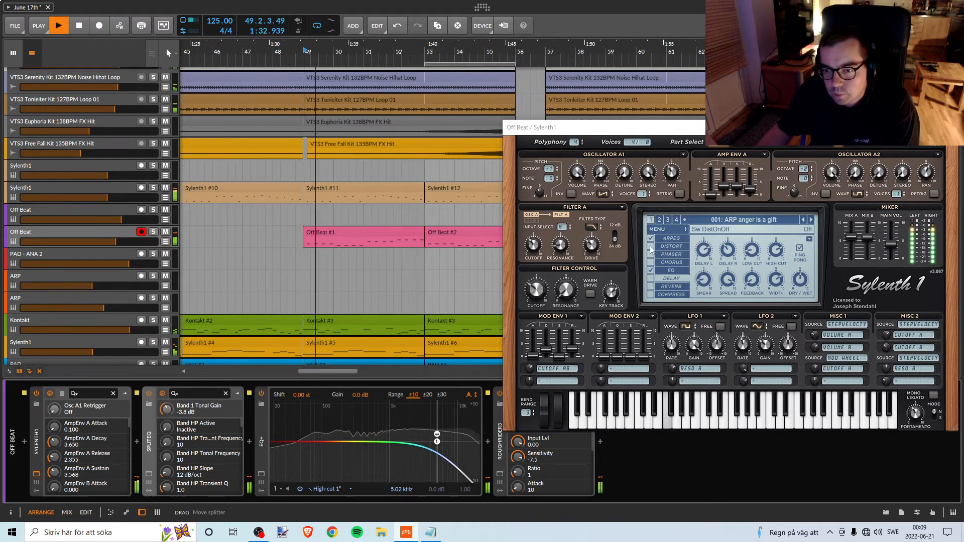
click(666, 247)
click(665, 247)
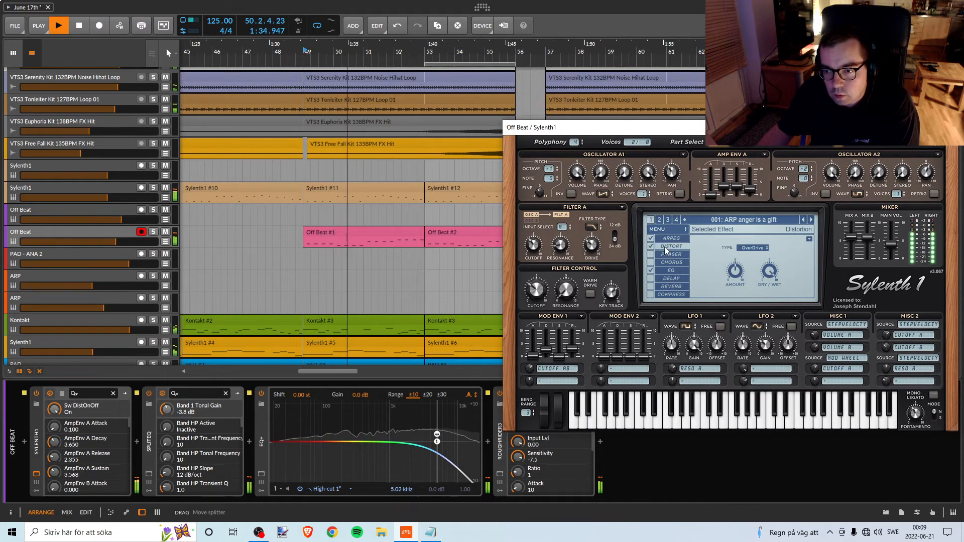
key(space)
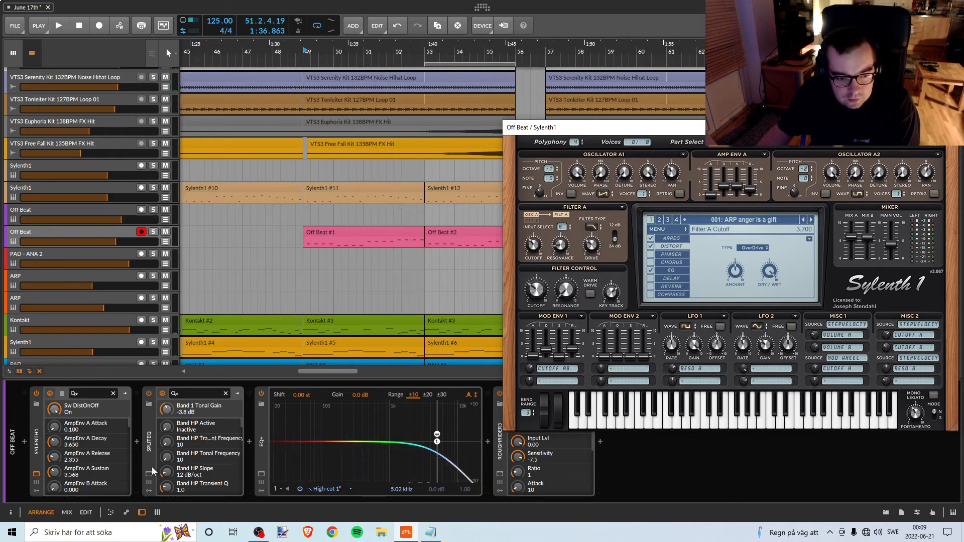
click(651, 271)
click(650, 246)
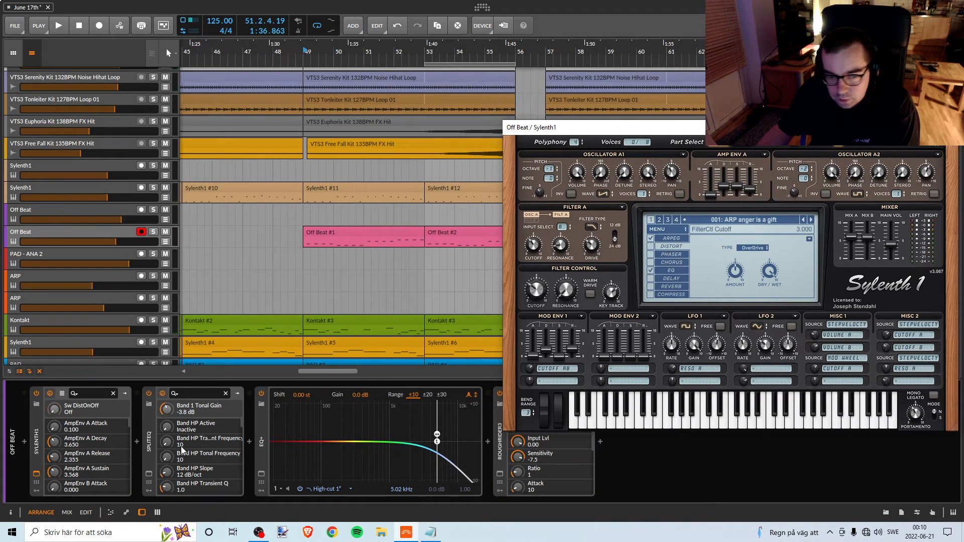
In the Off Beat track's SplitEQ, lower the tonal gain to -5.1 dB on band 1 and -7.2 dB on band 2 during playback.
click(149, 473)
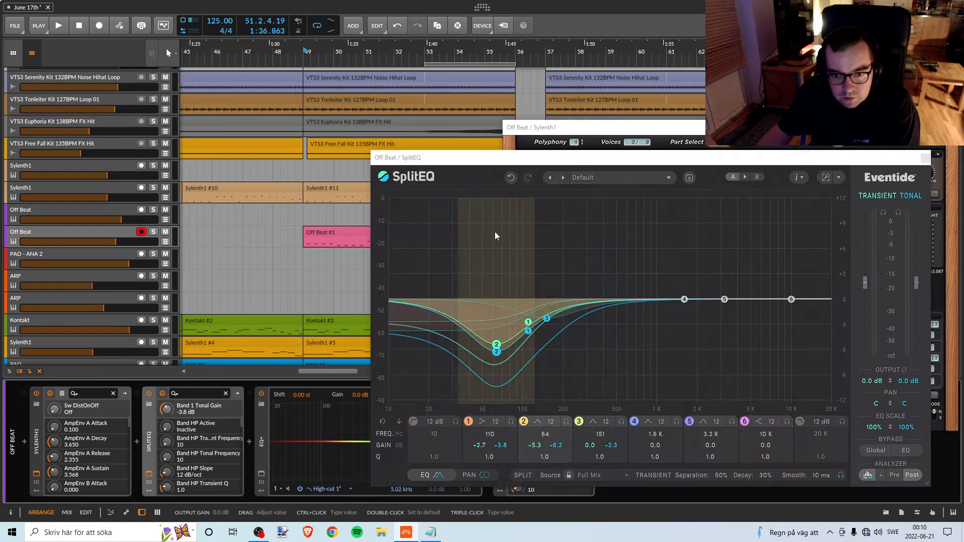
drag(526, 163, 541, 162)
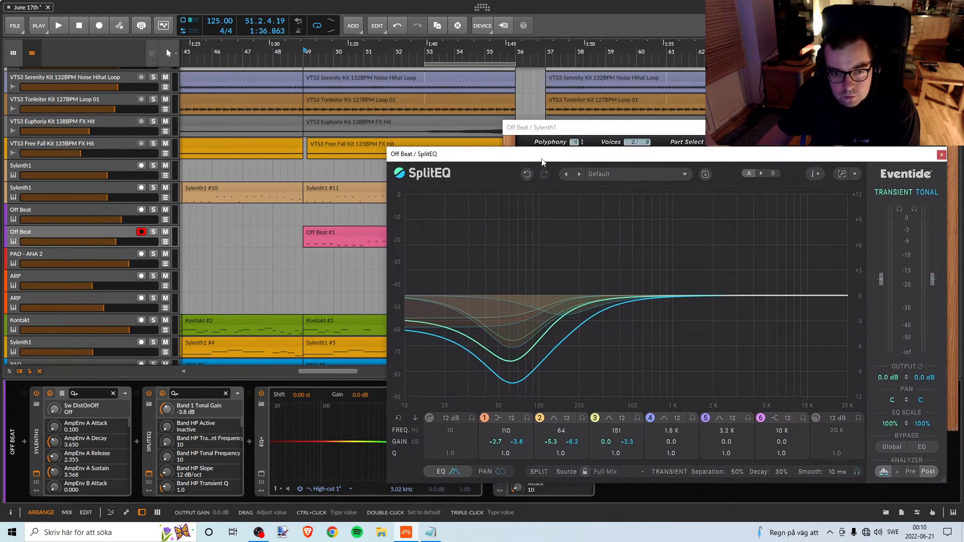
key(space)
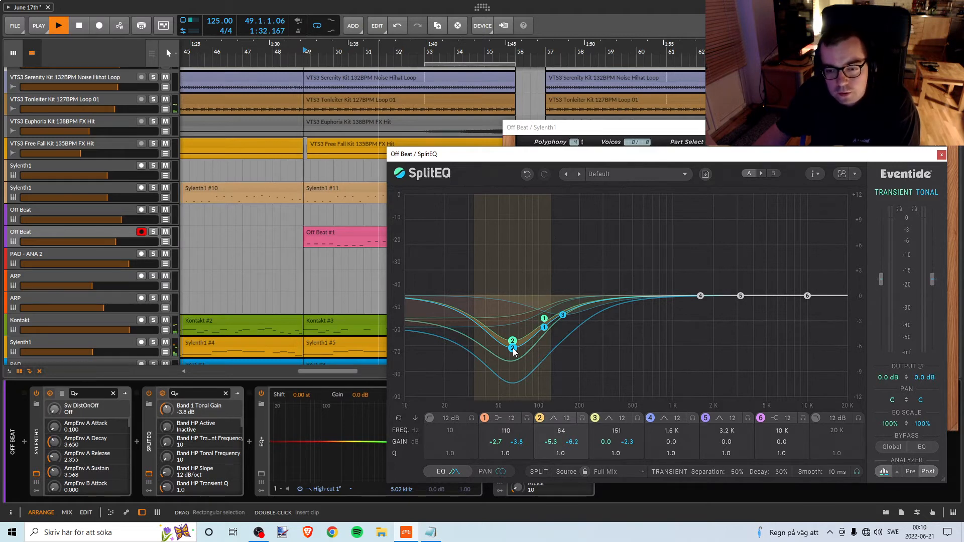
drag(513, 352, 546, 342)
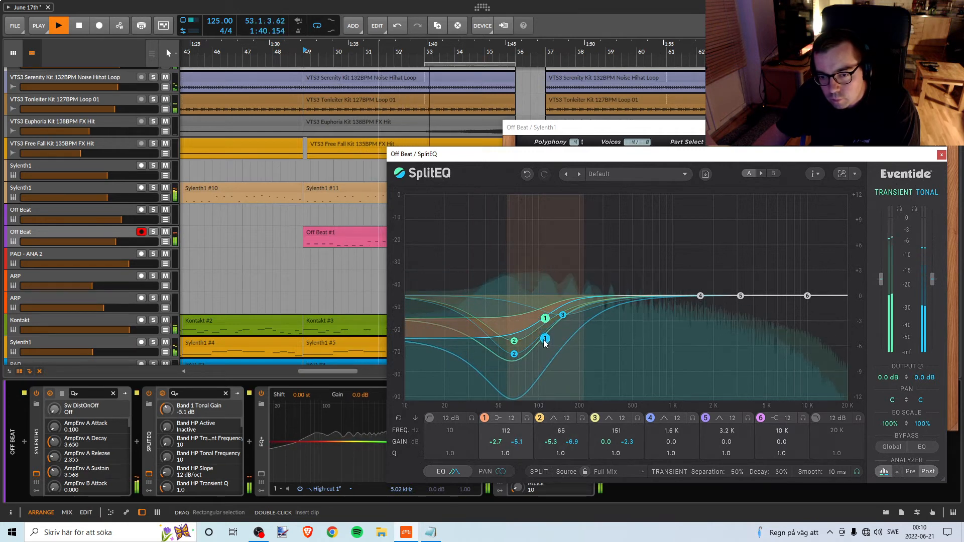
drag(543, 340, 544, 341)
drag(544, 341, 514, 361)
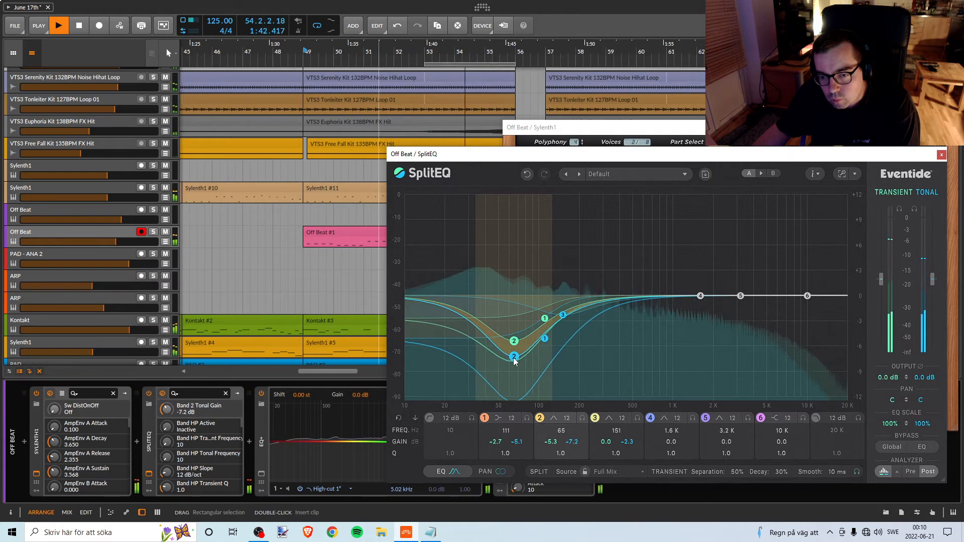
Set SplitEQ band 1 to 119 Hz with -5.5 dB tonal gain and band 4 to 1.5 kHz with 0.1 dB tonal gain.
drag(563, 319, 552, 344)
mouse_move(701, 297)
mouse_down()
mouse_move(697, 309)
mouse_move(603, 319)
mouse_move(563, 355)
mouse_move(557, 375)
mouse_move(583, 353)
mouse_move(570, 365)
mouse_move(640, 342)
mouse_move(642, 396)
mouse_move(698, 378)
mouse_move(696, 304)
mouse_up()
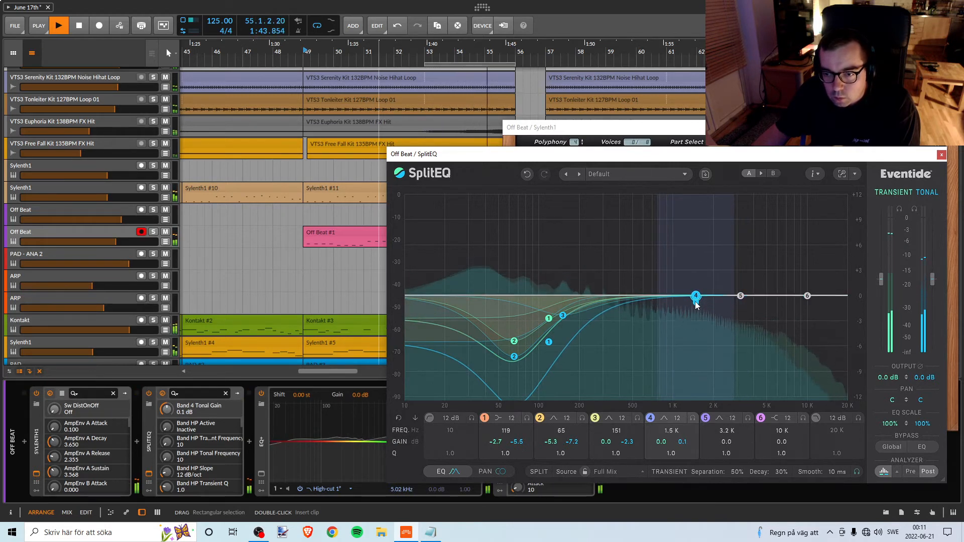
key(space)
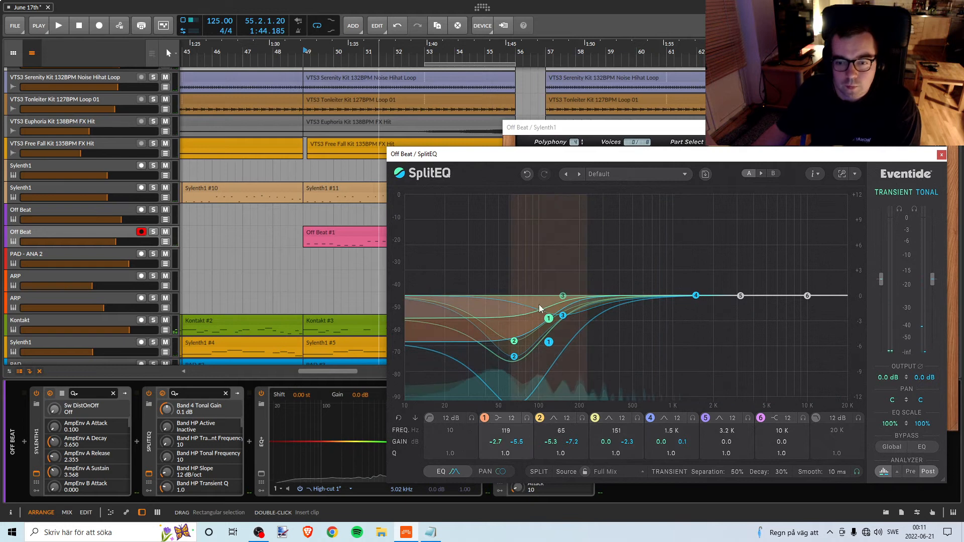
Close the Off Beat track's SplitEQ and Sylenth1 plug-in windows.
drag(464, 161, 532, 157)
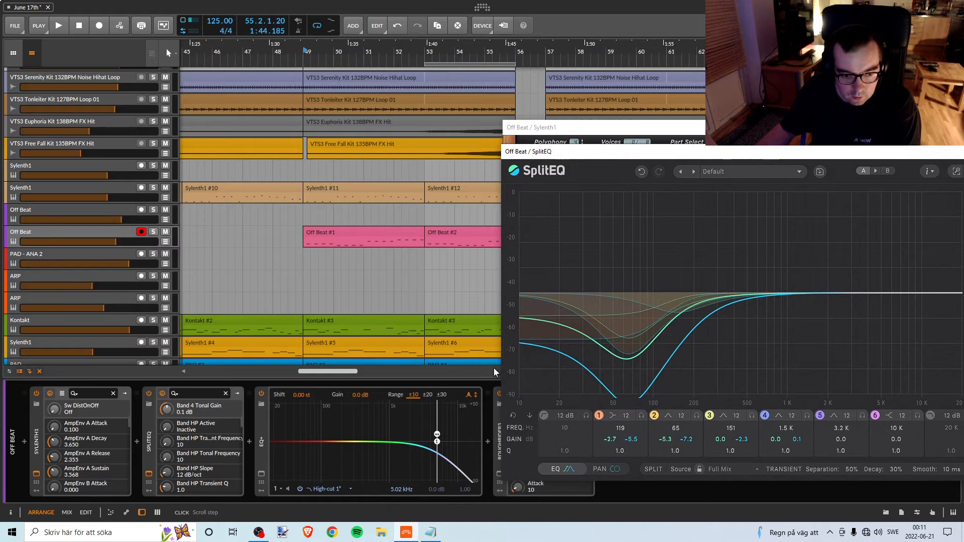
drag(527, 151, 371, 152)
click(908, 153)
click(946, 127)
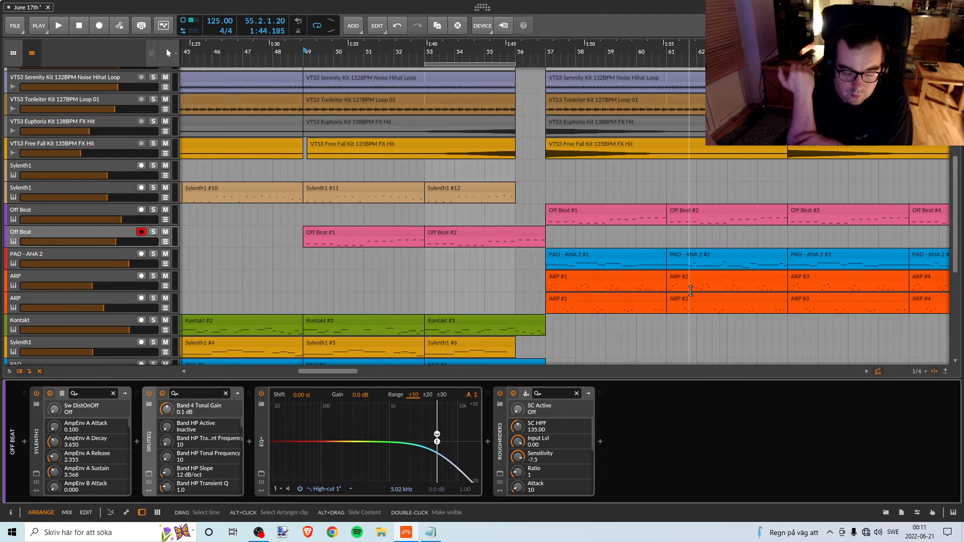
Save the project and listen briefly to the break from bar 49.
click(15, 26)
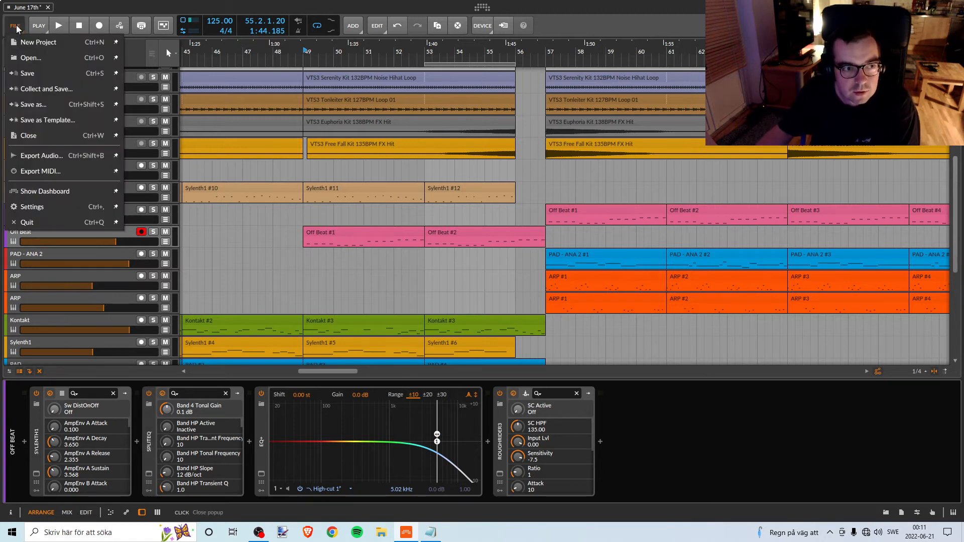
click(357, 253)
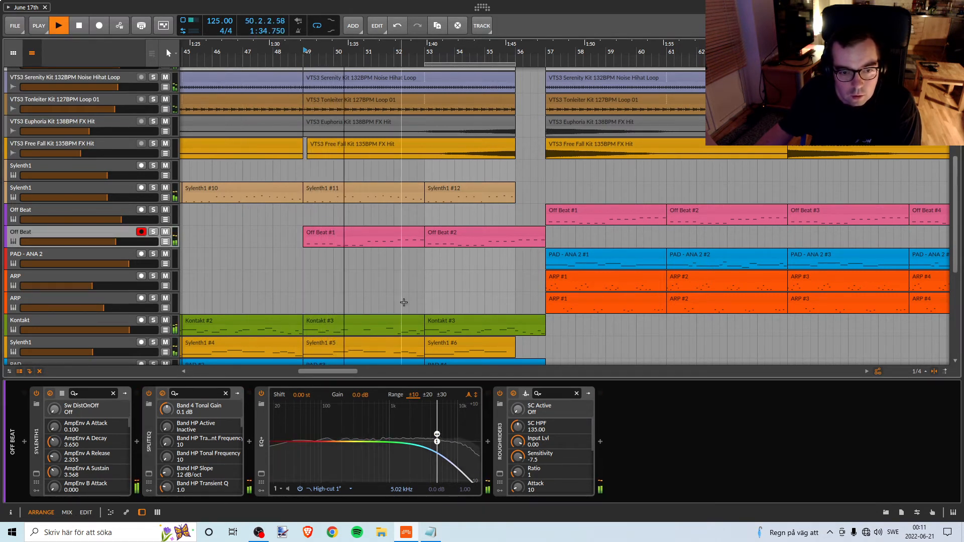
key(space)
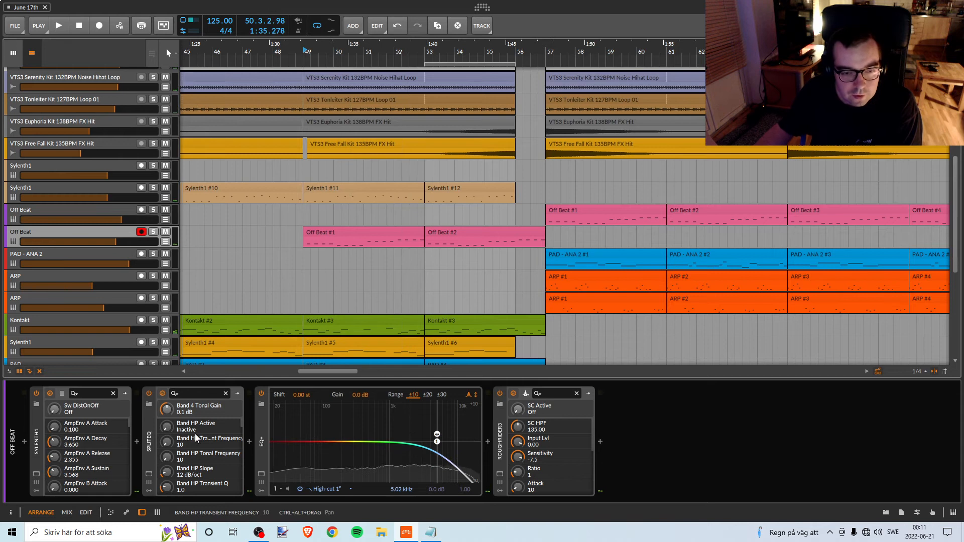
Reopen the Off Beat Sylenth1, enable its OverDrive distortion and set the distortion amount to about 2.895 while playing.
click(149, 450)
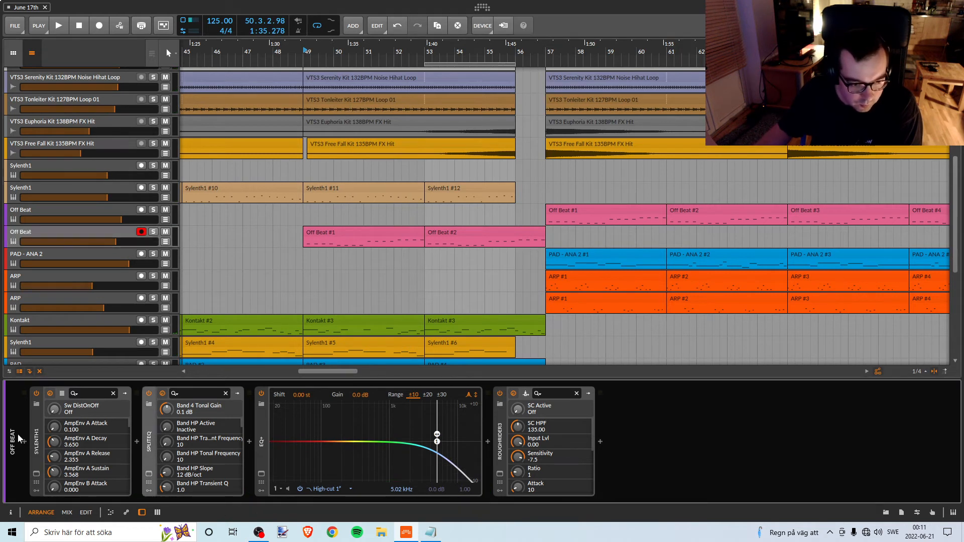
click(36, 446)
click(36, 474)
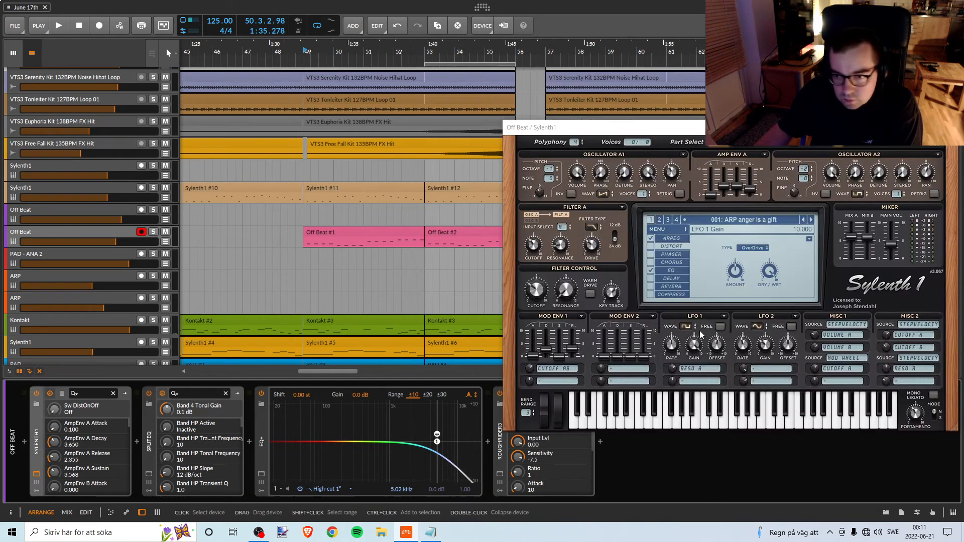
click(651, 246)
key(space)
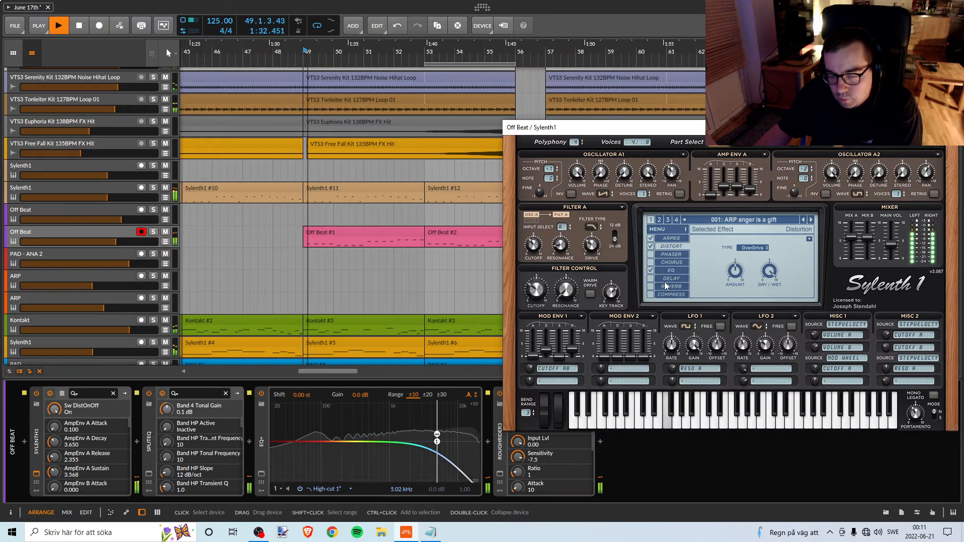
key(space)
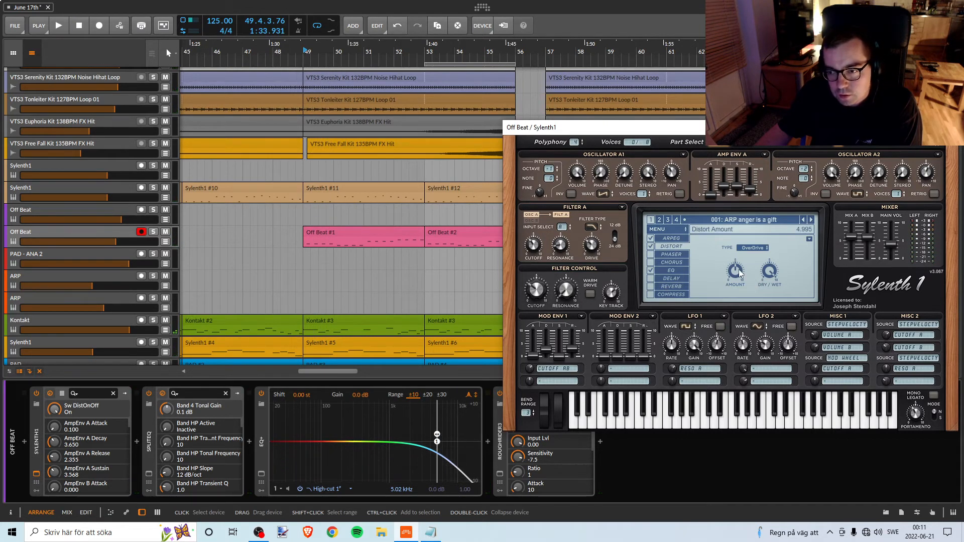
key(space)
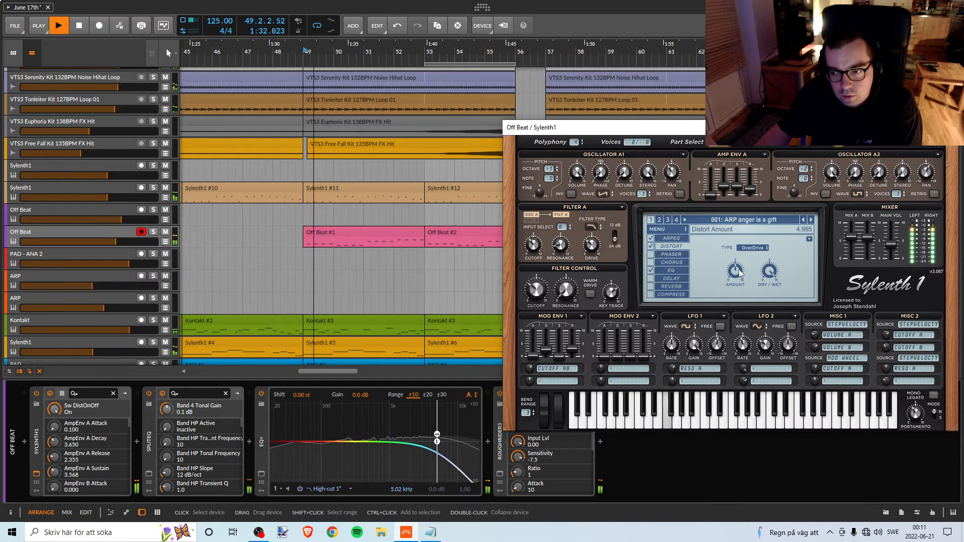
mouse_move(737, 269)
mouse_down()
mouse_move(728, 290)
mouse_move(739, 271)
mouse_up()
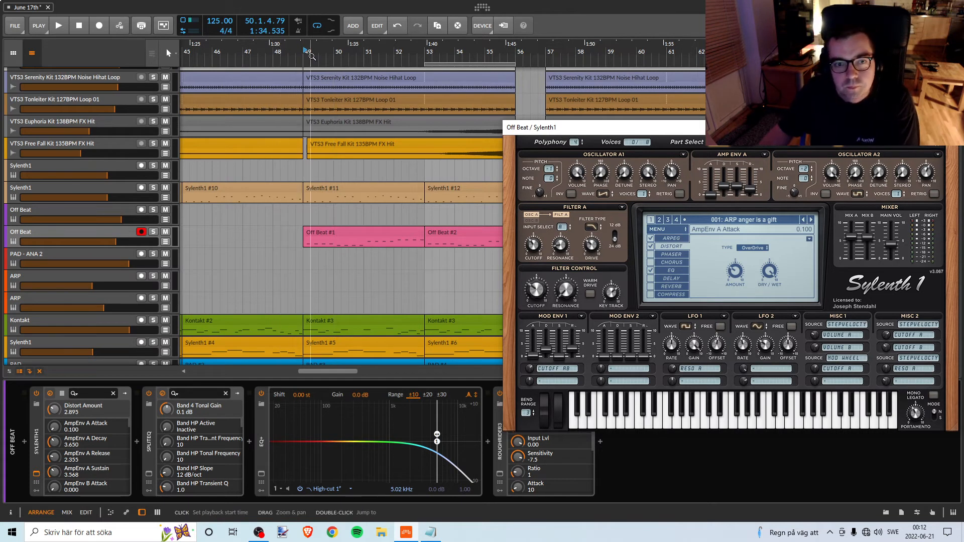
Adjust the Off Beat Sylenth1's Filter A drive and set the filter key track to about 6.83 during playback.
key(space)
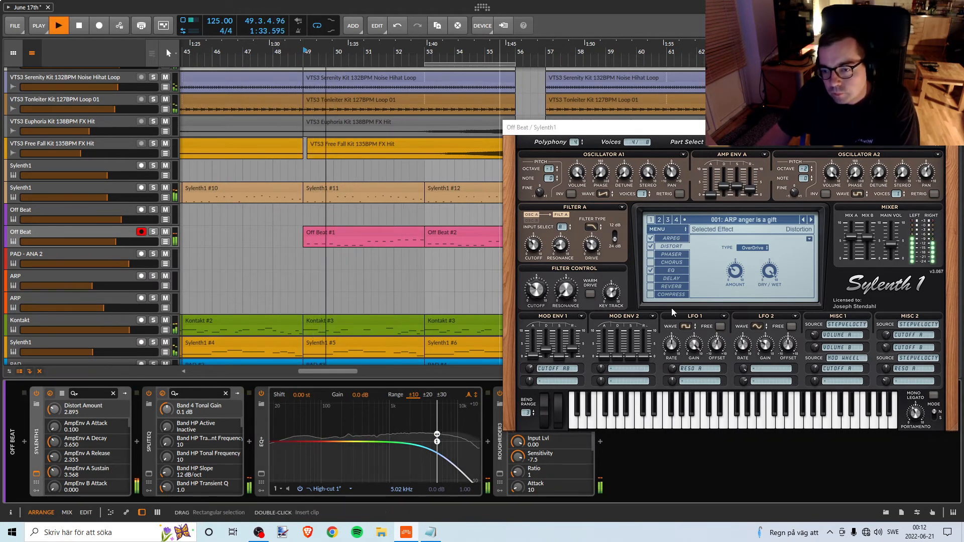
click(651, 263)
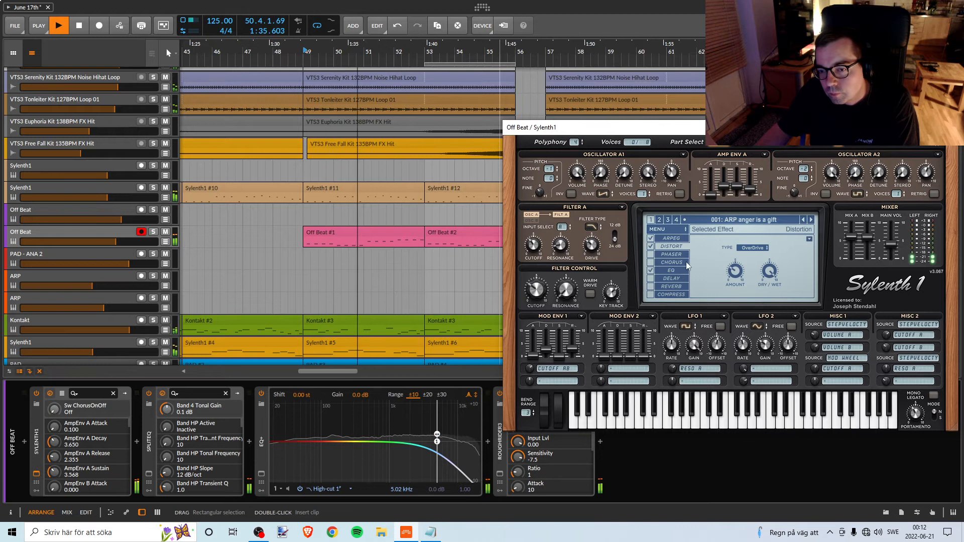
mouse_move(592, 246)
mouse_down()
mouse_move(590, 256)
mouse_move(596, 251)
mouse_up()
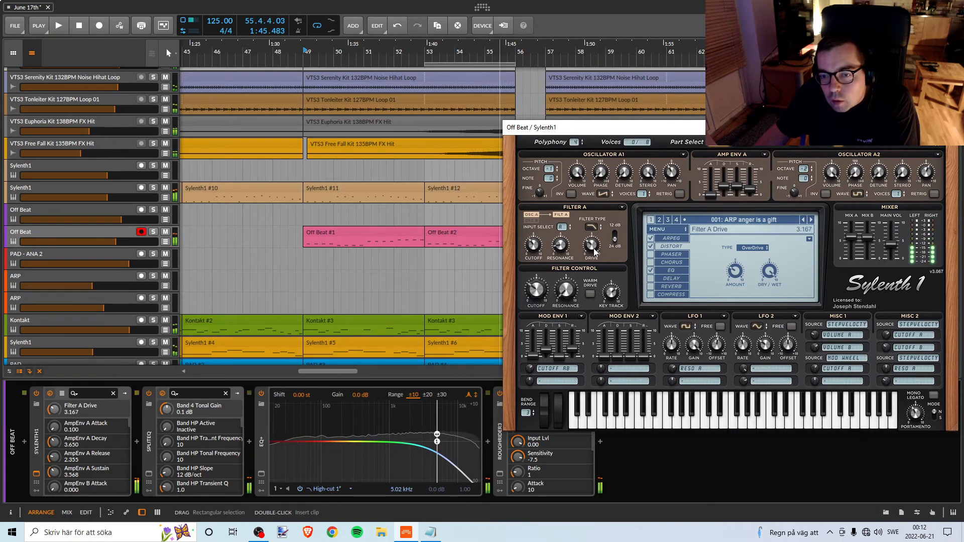
drag(594, 247, 594, 250)
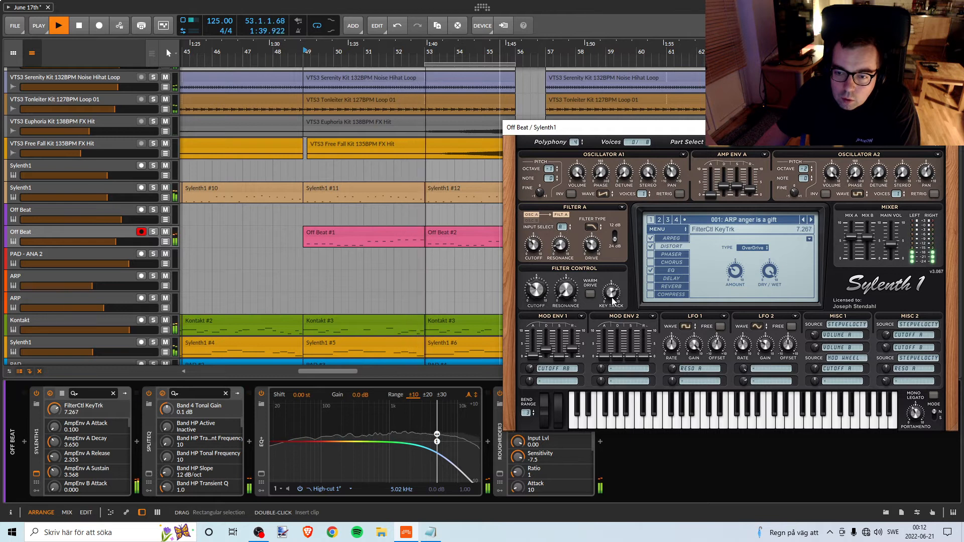
mouse_move(612, 301)
mouse_down()
mouse_move(602, 321)
mouse_move(606, 296)
mouse_up()
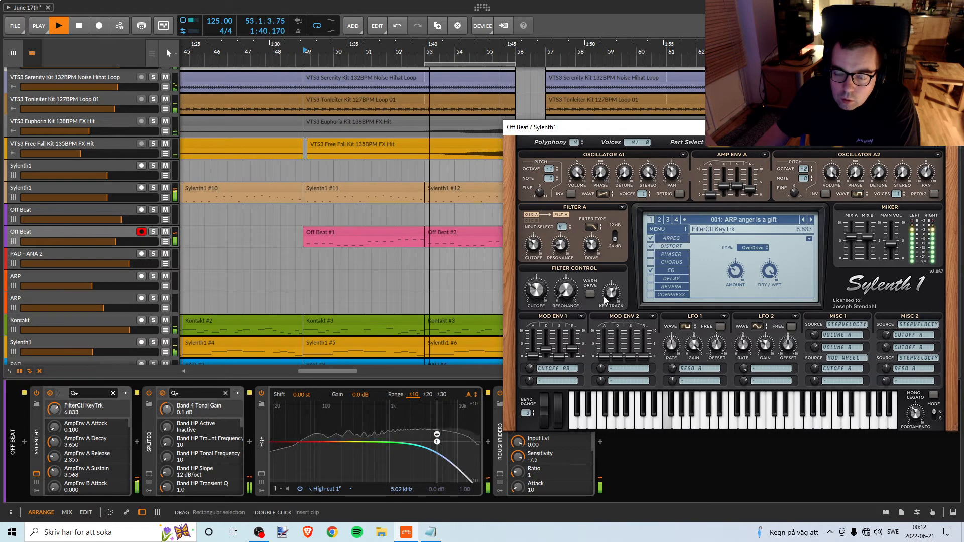
Move the playback start to bar 53, select the Riser FX #1 clip and listen to the section.
drag(426, 51, 380, 51)
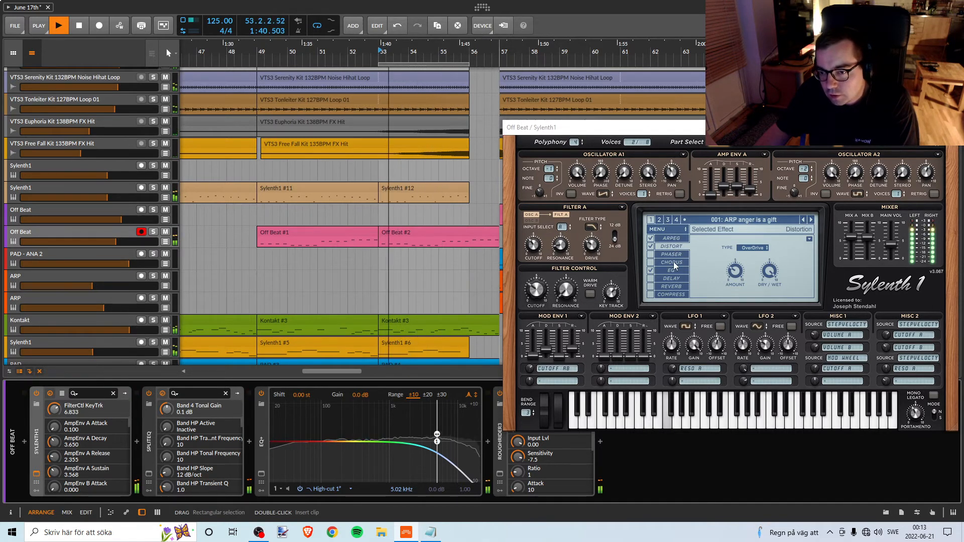
key(space)
scroll(420, 289, down, 4)
scroll(420, 289, down, 3)
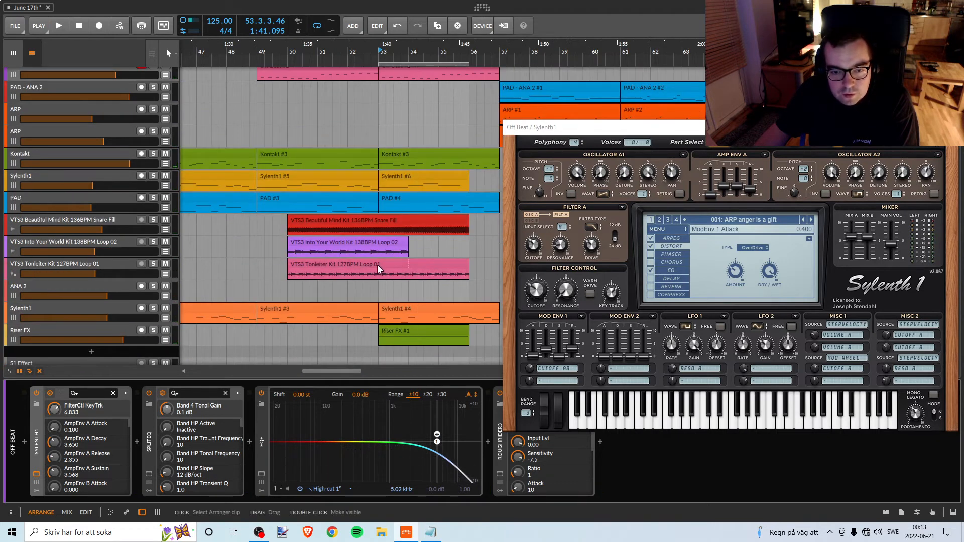
click(389, 333)
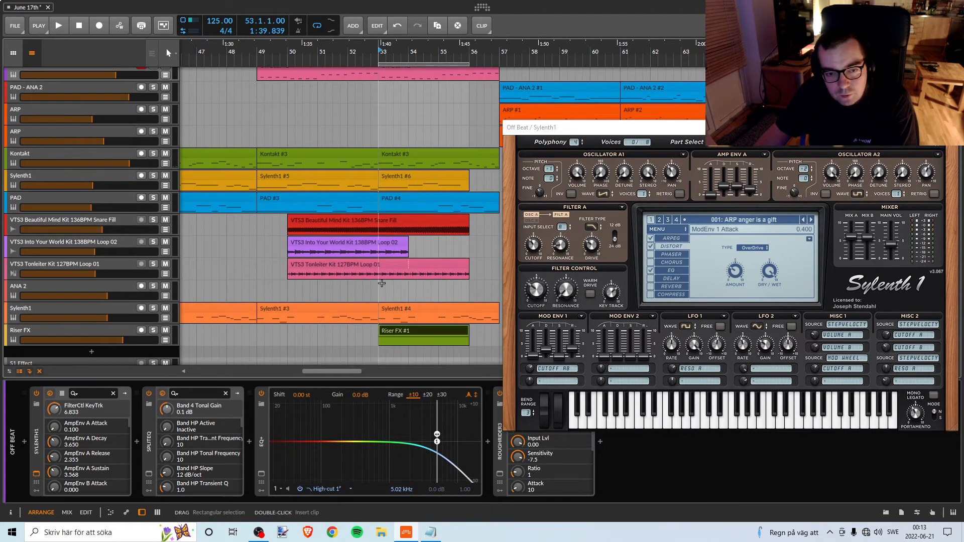
key(space)
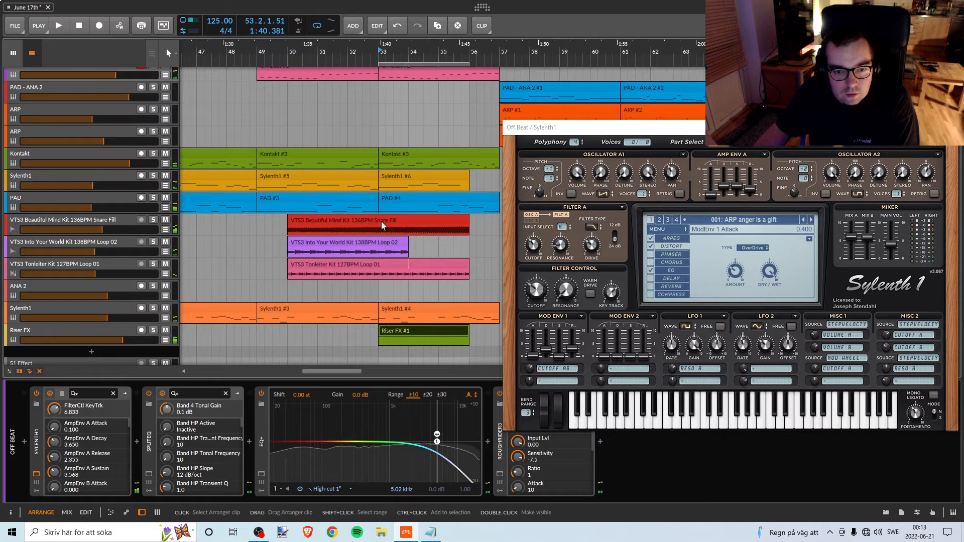
Audition the VTS3 Beautiful Mind Kit 136BPM Snare Fill track in solo, and replay the full mix from bar 53 without the solo.
click(154, 221)
click(112, 222)
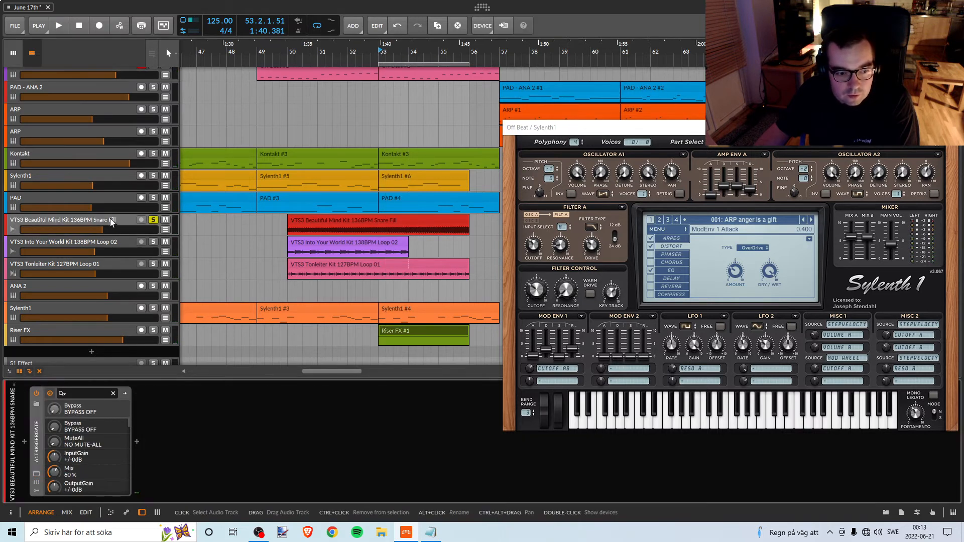
click(154, 221)
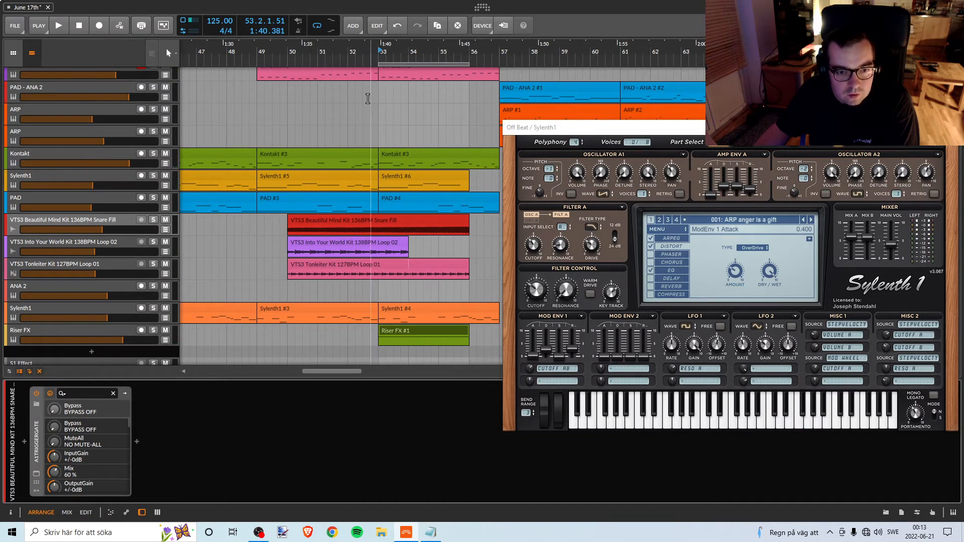
key(space)
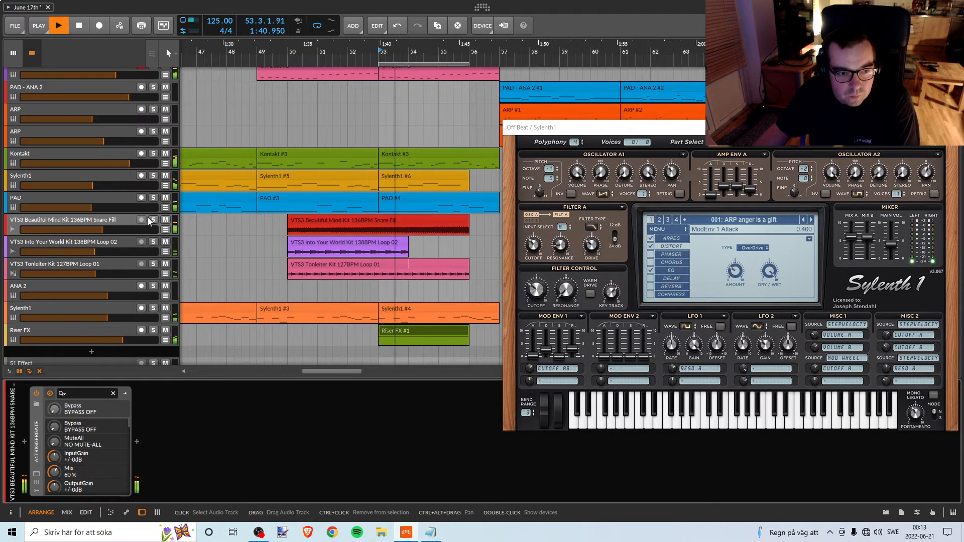
key(space)
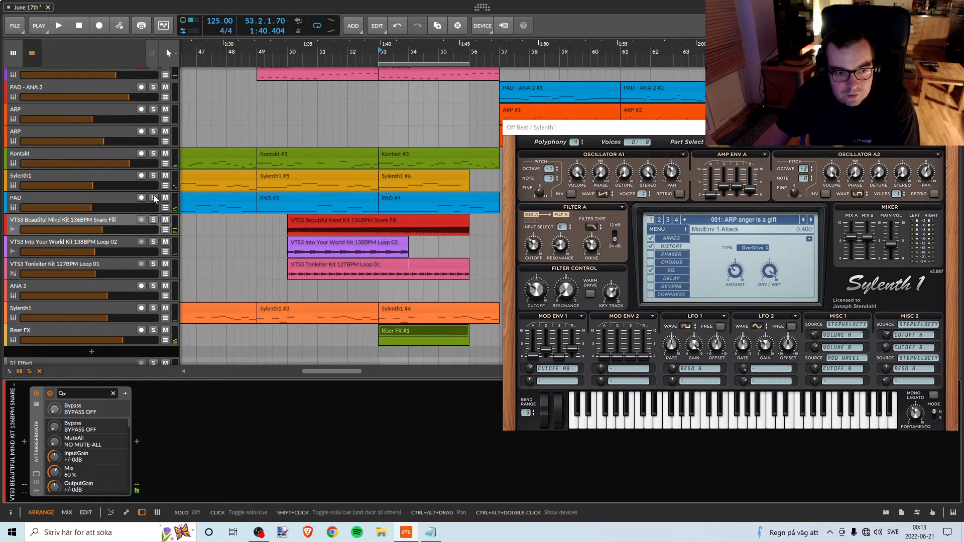
key(space)
Solo the Kontakt track, listen to it from bar 53 and release the solo.
key(space)
click(153, 153)
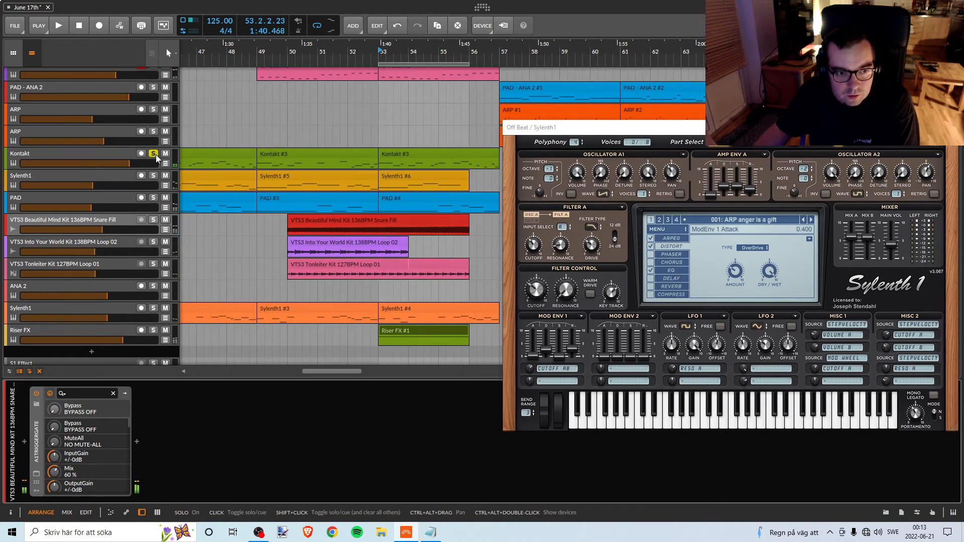
key(space)
click(153, 154)
Solo the record-armed Off Beat track, listen to it from bar 53 and release the solo.
key(space)
scroll(161, 151, up, 3)
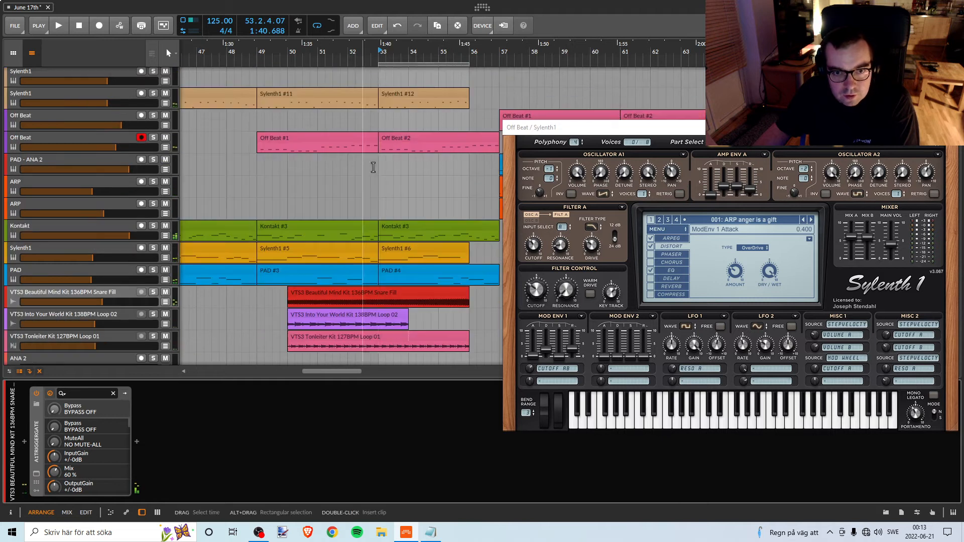
click(153, 138)
key(space)
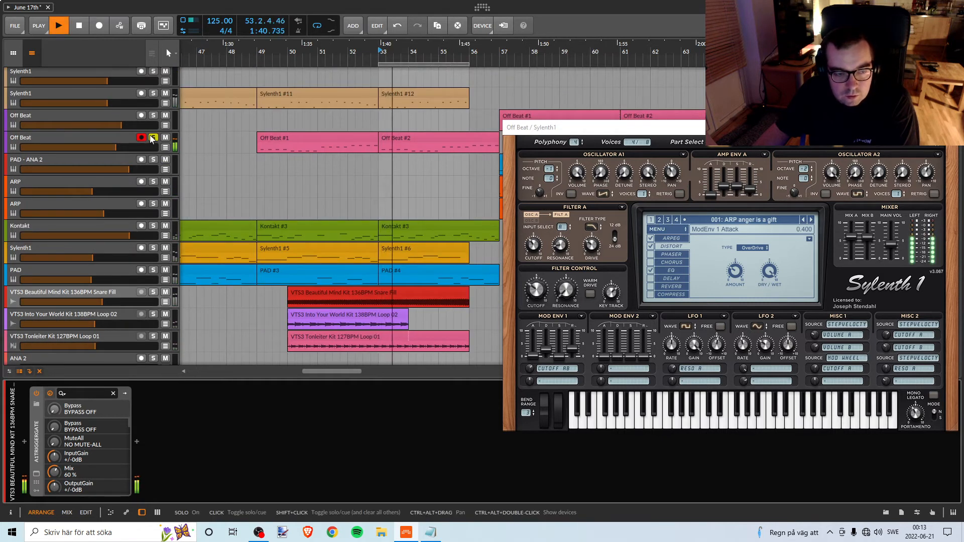
click(153, 138)
Solo the Sylenth1 track containing clips #11 and #12, listen from bar 53 and release the solo.
scroll(352, 175, up, 2)
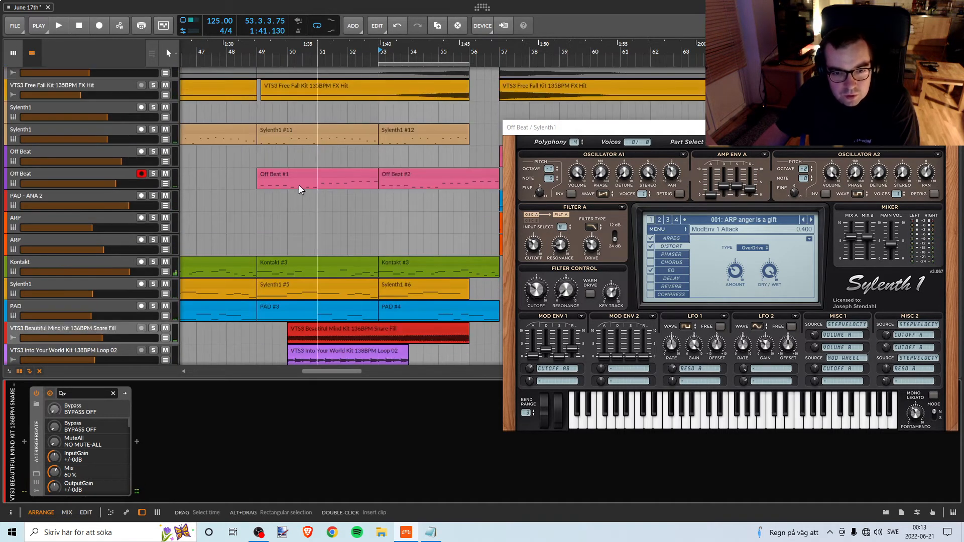
click(154, 136)
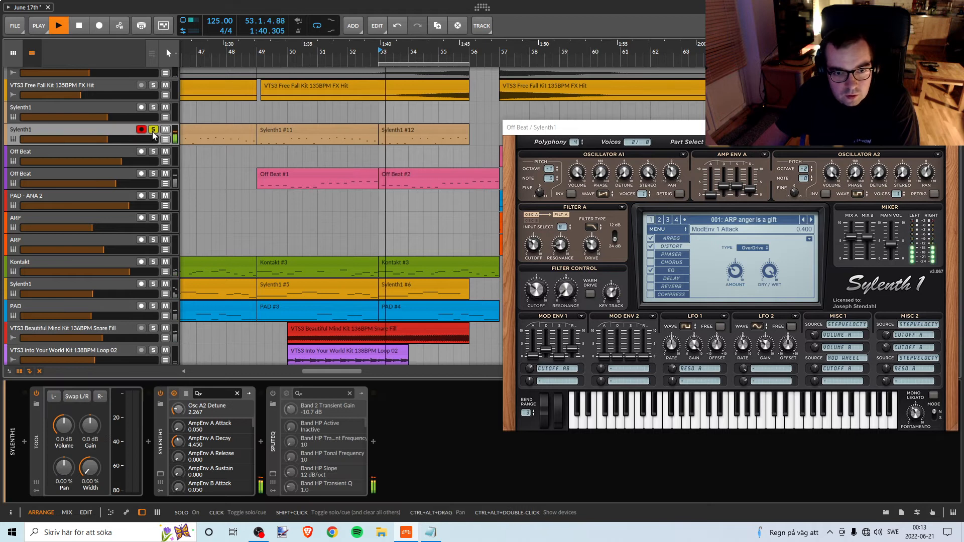
key(space)
click(153, 133)
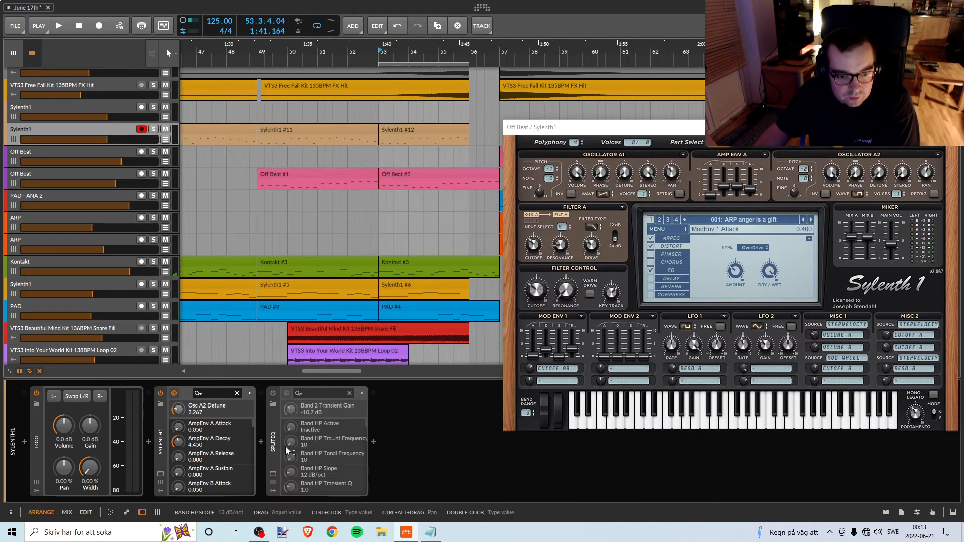
Enable SplitEQ on the Sylenth1 track with clips #11 and #12, checking it soloed and in the mix from bar 53.
click(274, 434)
click(273, 395)
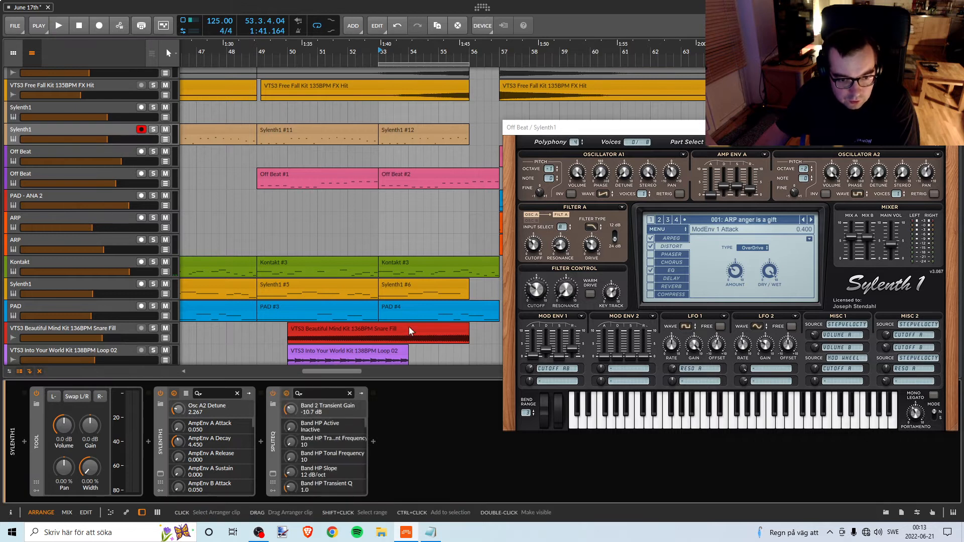
key(space)
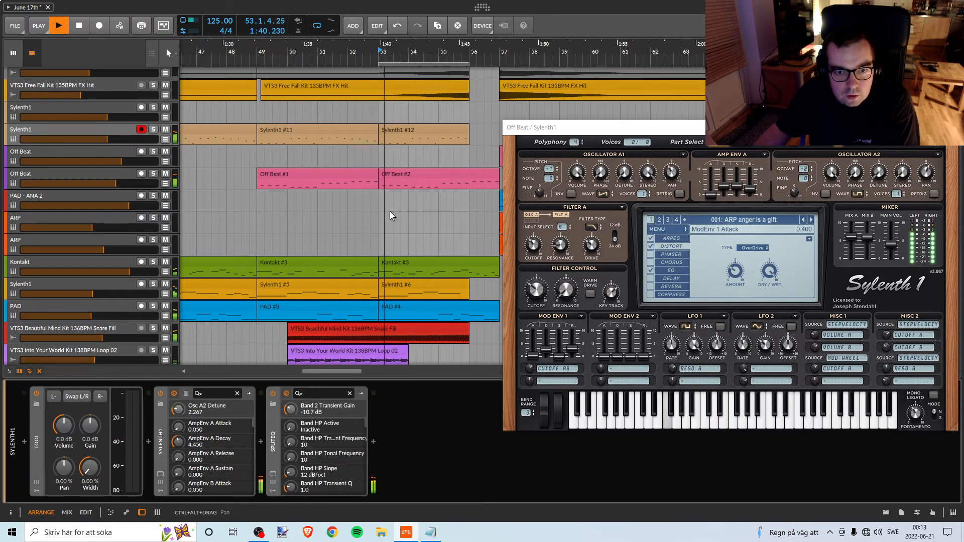
click(153, 130)
click(153, 130)
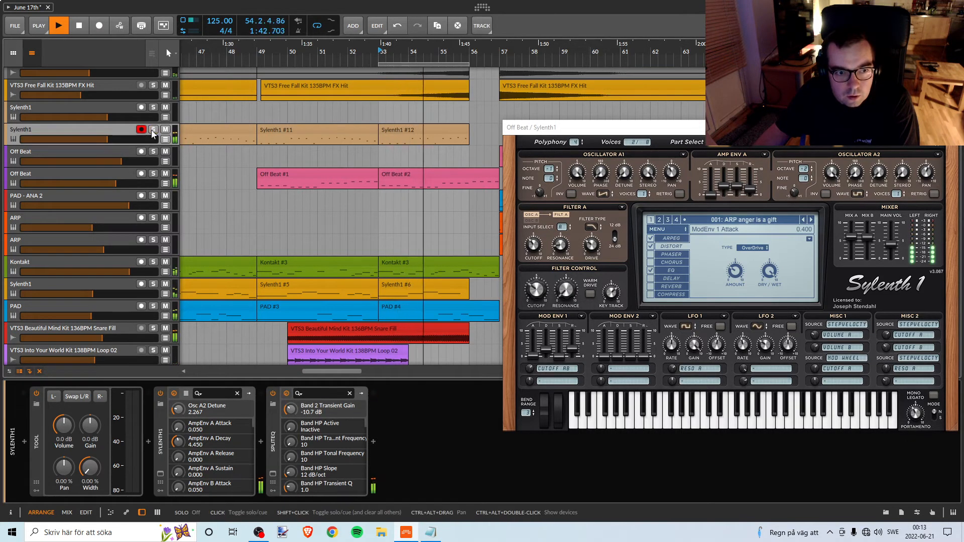
key(space)
Play the break from about bar 47 and bypass the Sylenth1 track's SplitEQ to compare the sound without it.
click(259, 56)
key(space)
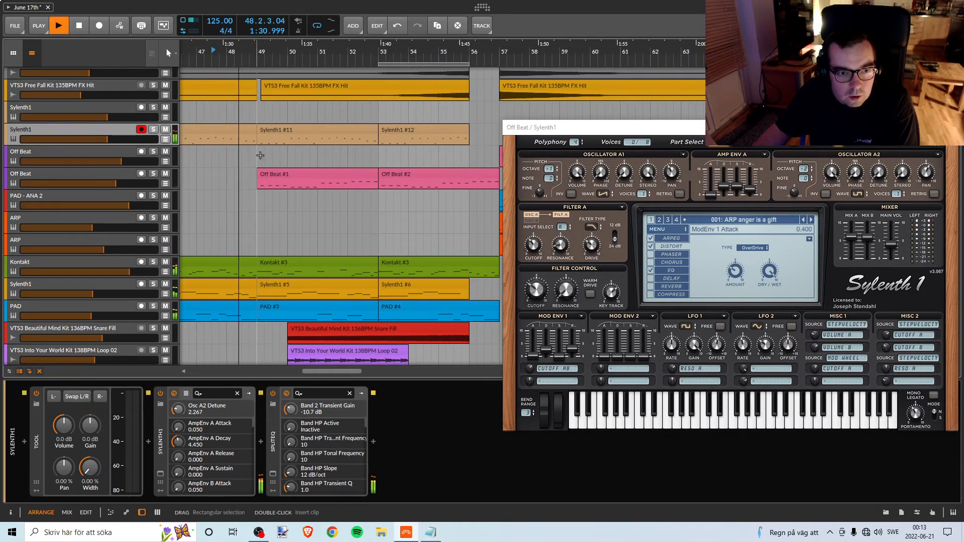
key(space)
click(274, 396)
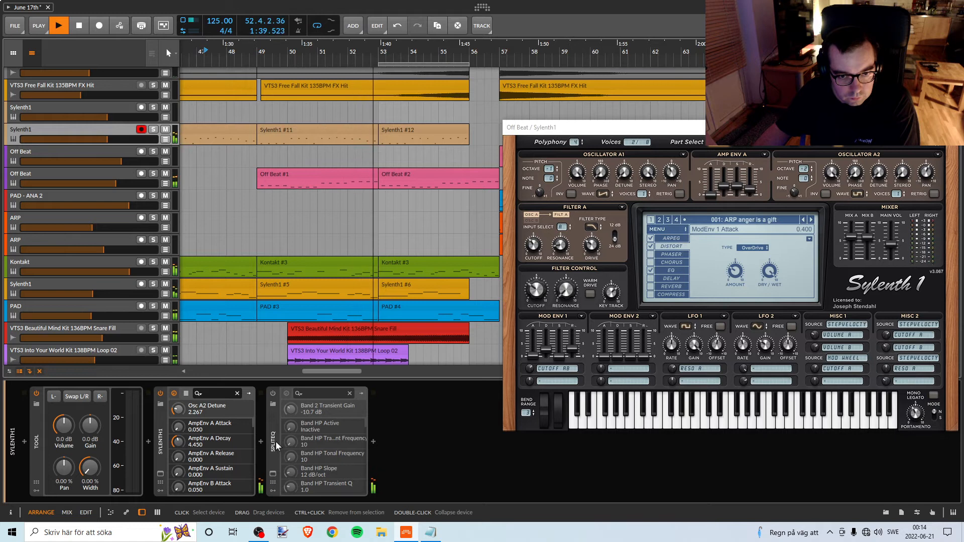
key(space)
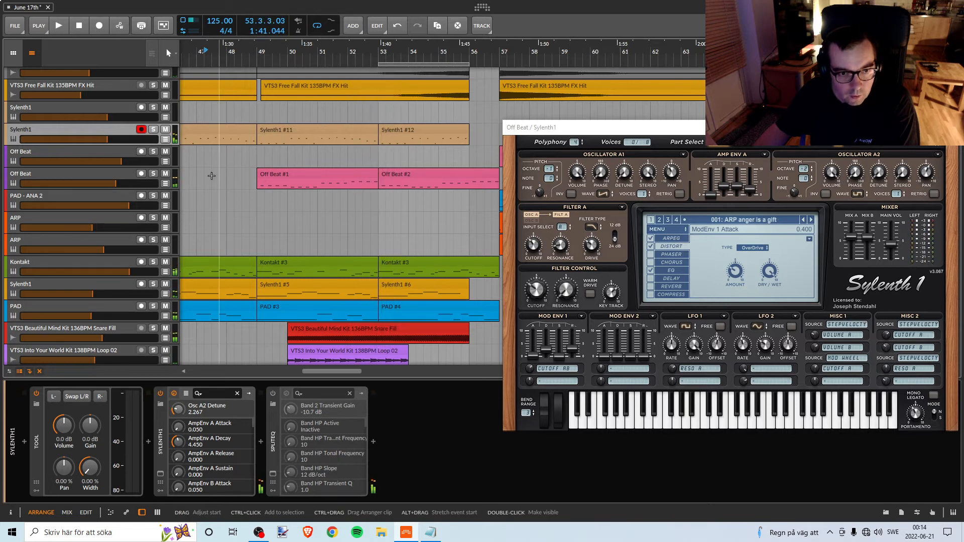
Solo the Sylenth1 track with clips #11 and #12 and listen from bar 49.
click(259, 96)
key(space)
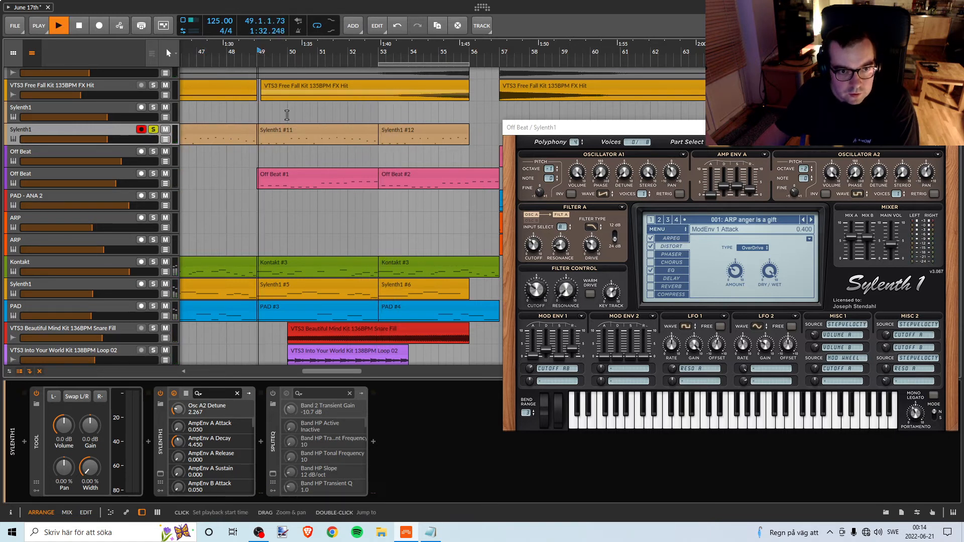
key(space)
Open the Sylenth1 track's SplitEQ and set band 2 to about 184 Hz with 0.0 dB transient and -8.8 dB tonal gain.
click(274, 474)
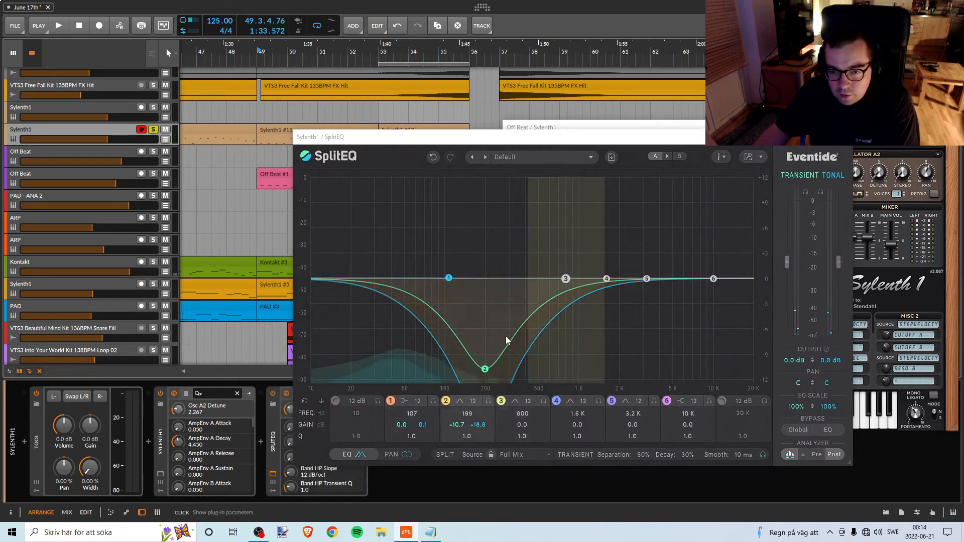
drag(485, 369, 475, 277)
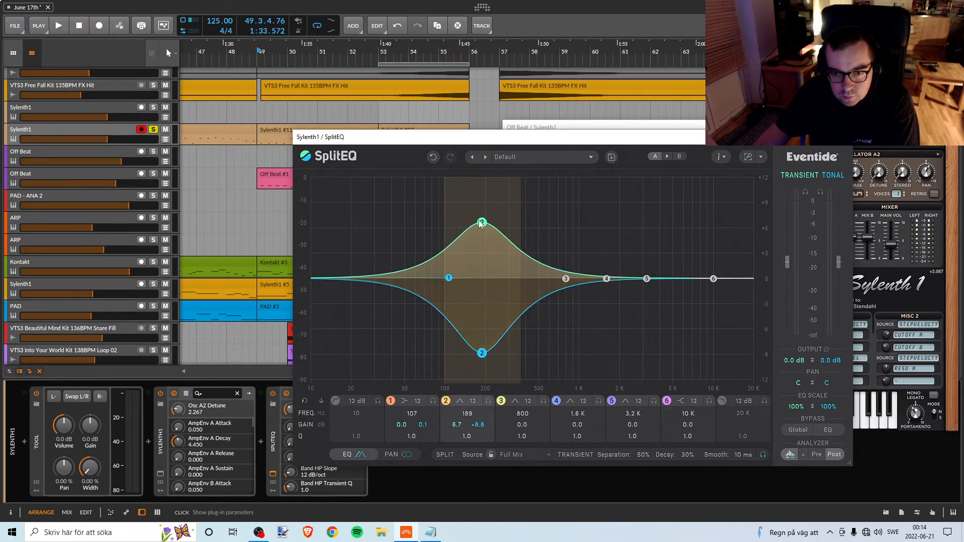
drag(481, 222, 474, 274)
drag(427, 141, 587, 131)
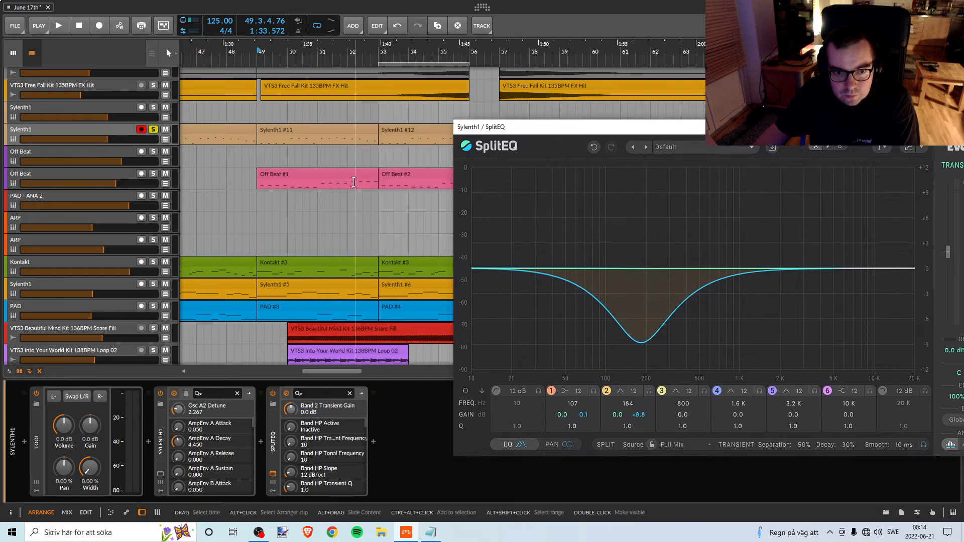
Listen to the equalized Sylenth1 in solo from bar 49, release the solo and play the full mix from before bar 47.
click(259, 53)
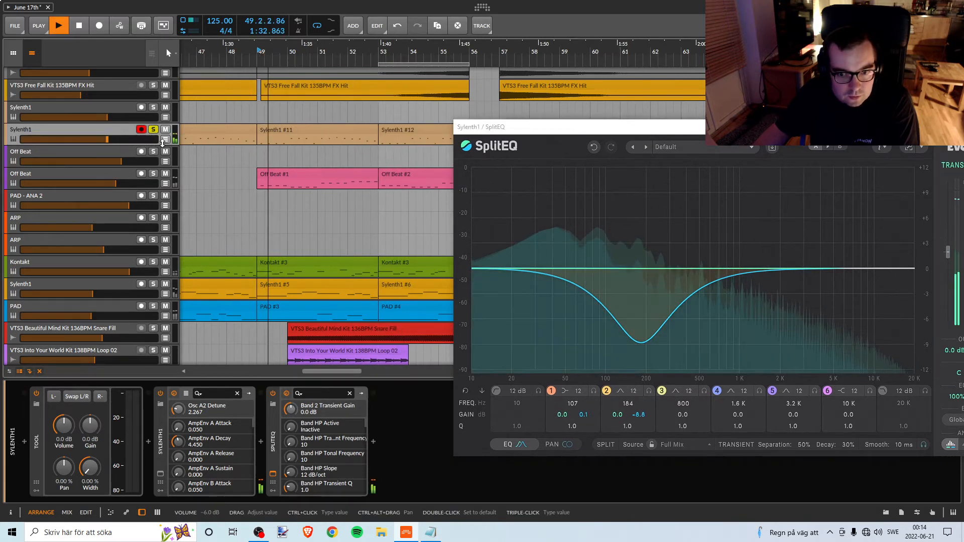
click(154, 131)
key(space)
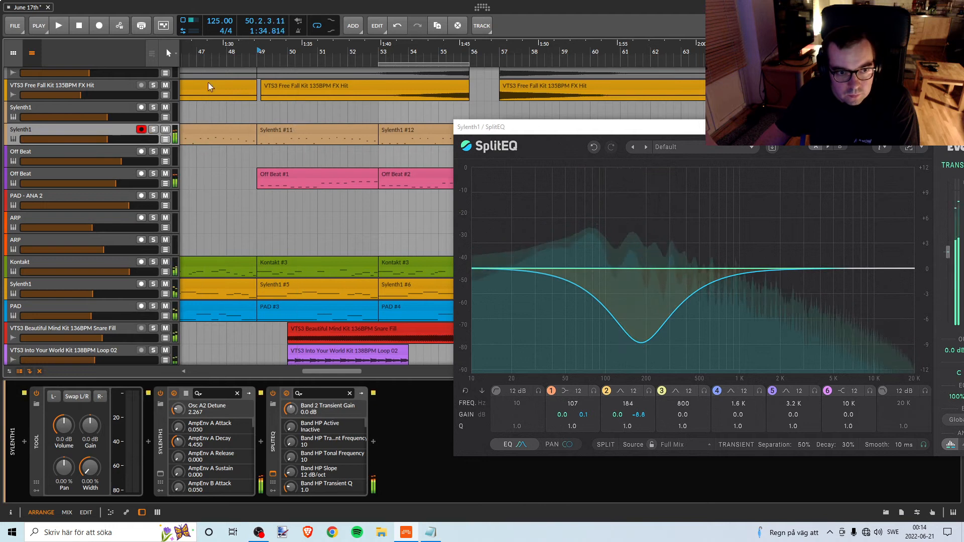
click(189, 54)
key(space)
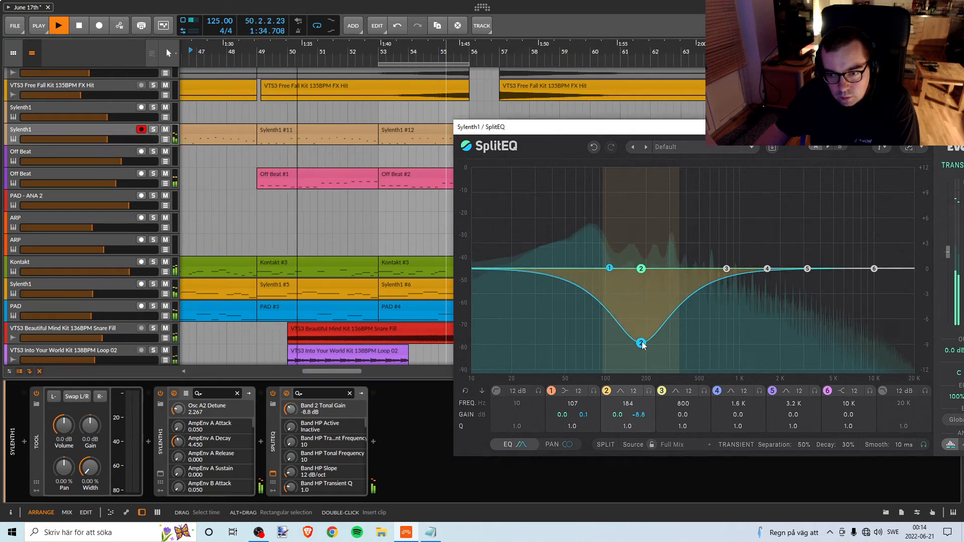
Shift SplitEQ band 2 to about 251 Hz with -3.0 dB transient and -9.9 dB tonal gain while listening to the break.
drag(642, 345, 659, 354)
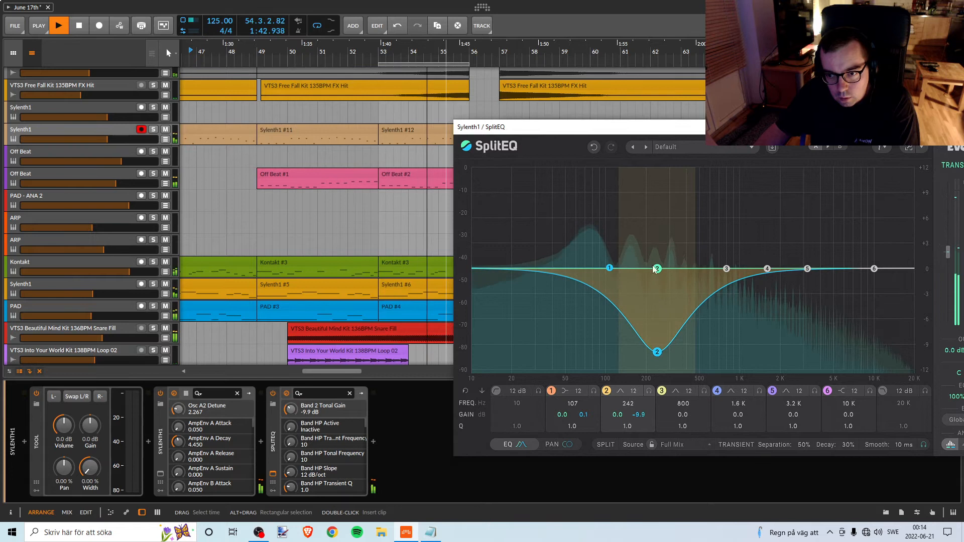
mouse_move(655, 270)
mouse_down()
mouse_move(654, 344)
mouse_move(656, 298)
mouse_up()
key(space)
key(space)
key(space)
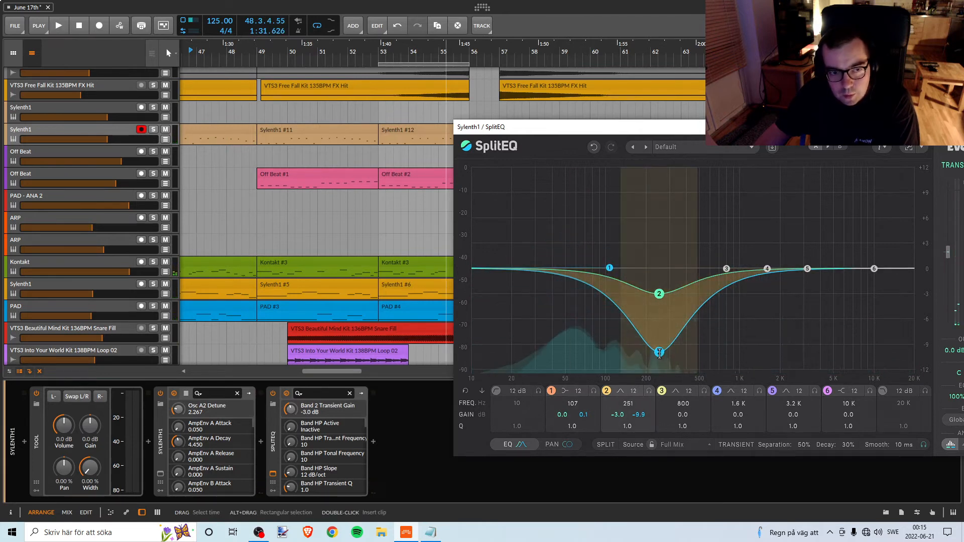
Refine SplitEQ band 2 to about 253 Hz, -3.9 dB transient and -9.5 dB tonal gain during playback, and close the plugin window.
key(space)
drag(660, 353, 659, 348)
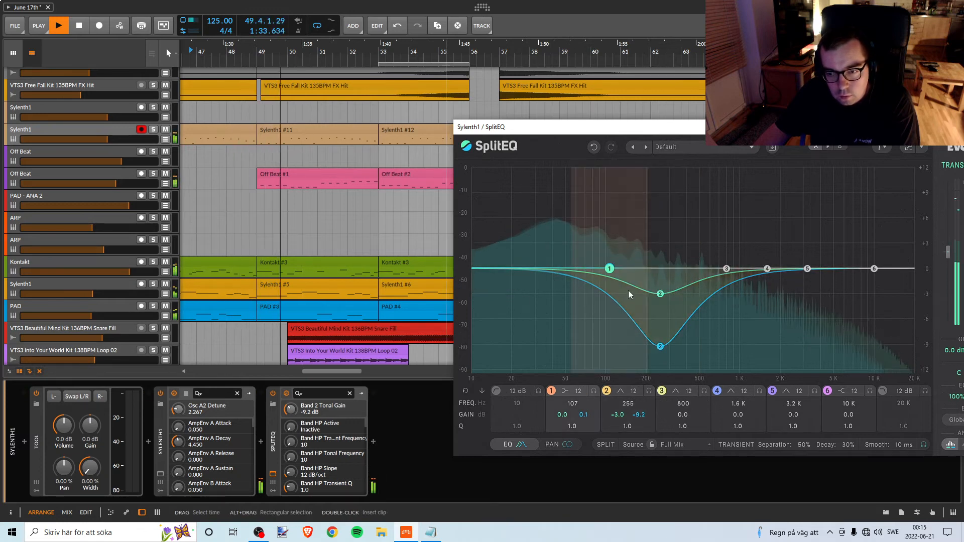
drag(660, 294, 658, 302)
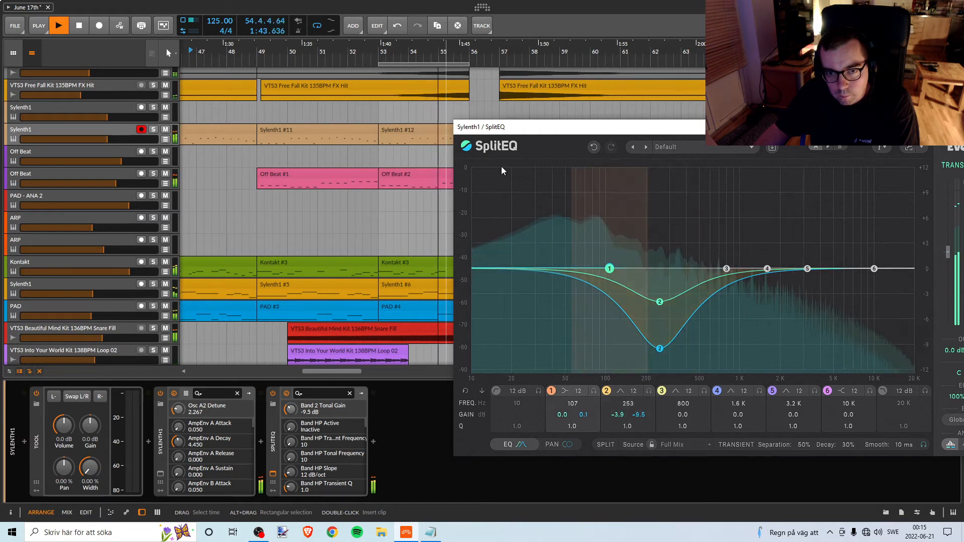
key(space)
drag(578, 131, 515, 137)
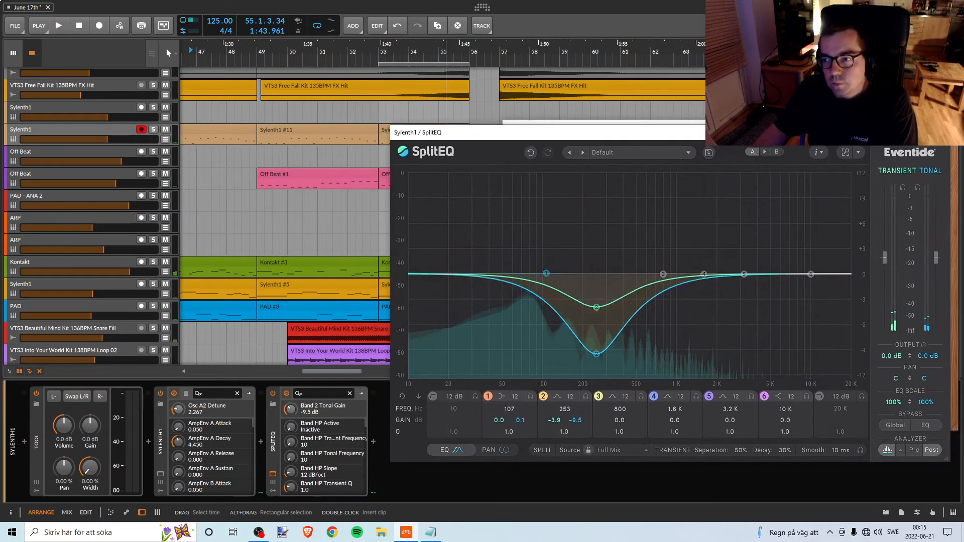
click(939, 133)
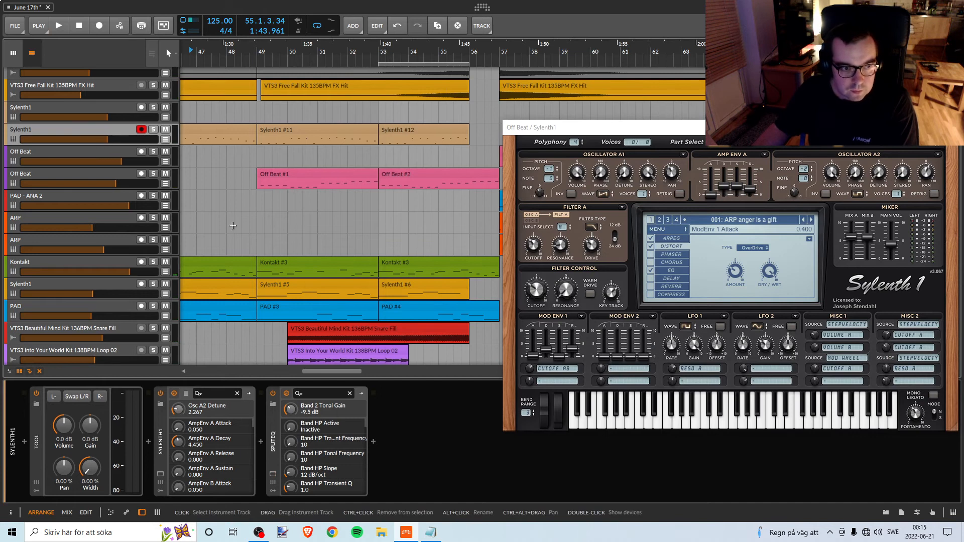
Audition the Tonleiter Kit 127BPM Loop 01 and Into Your World Kit 138BPM Loop 02 tracks in solo, and replay the mix near bar 51.
scroll(356, 292, down, 5)
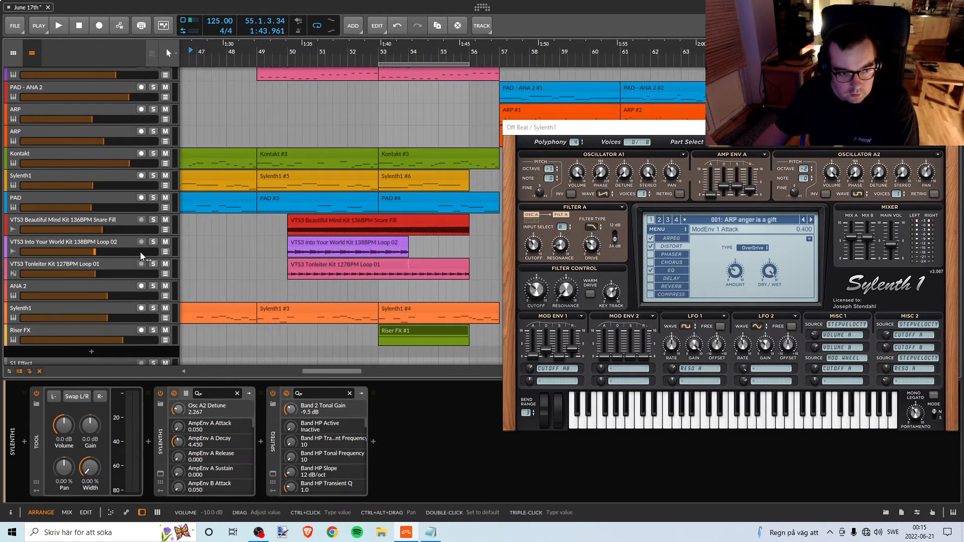
click(115, 267)
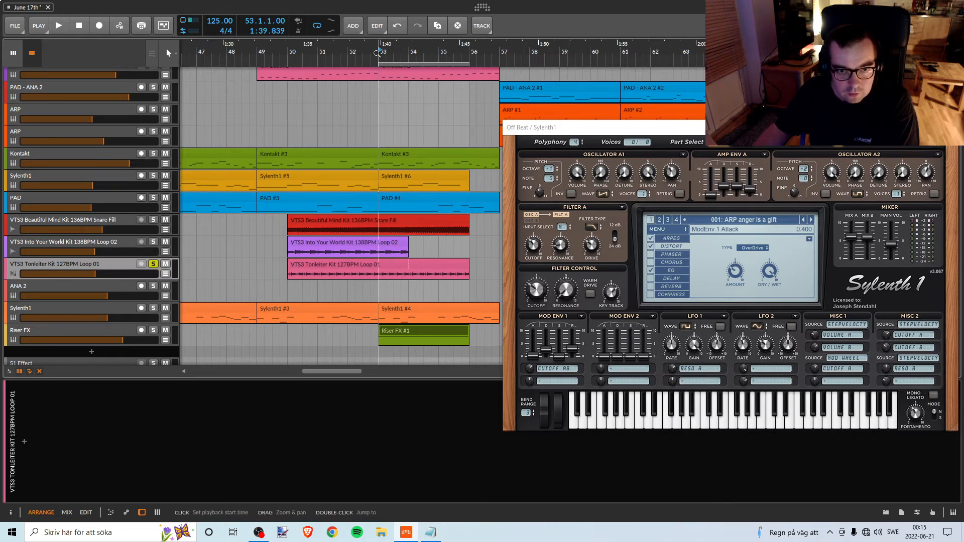
key(space)
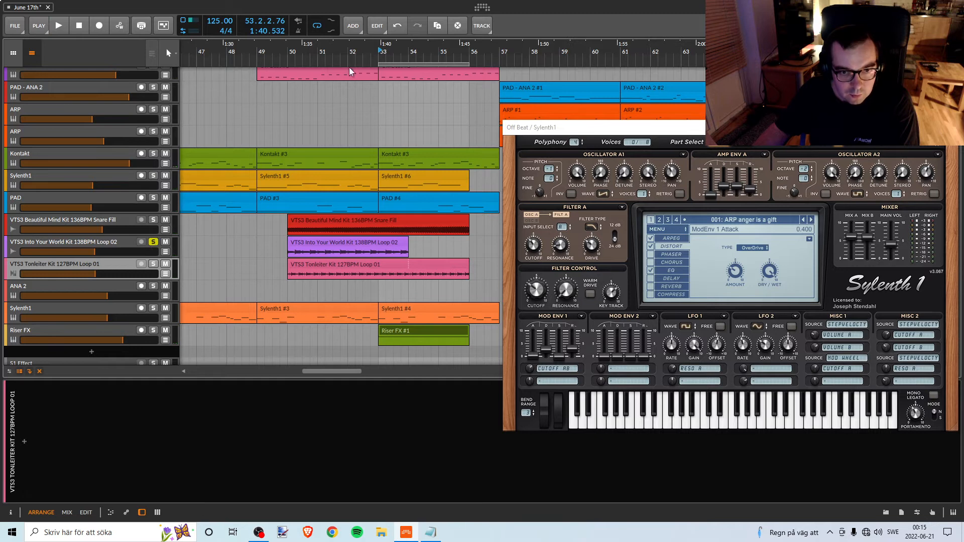
key(space)
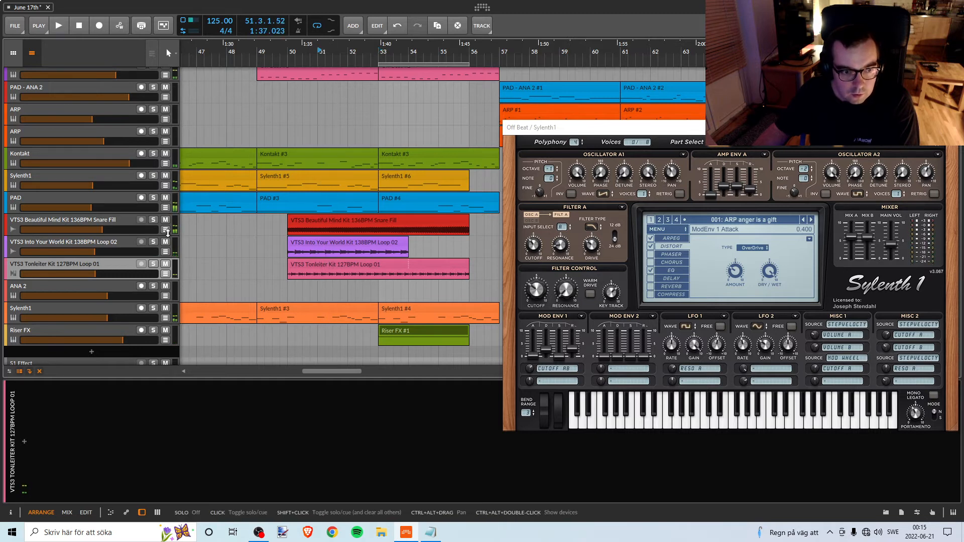
Select and solo the VTS3 Beautiful Mind Kit 136BPM Snare Fill track and listen to it from about bar 51.
click(111, 225)
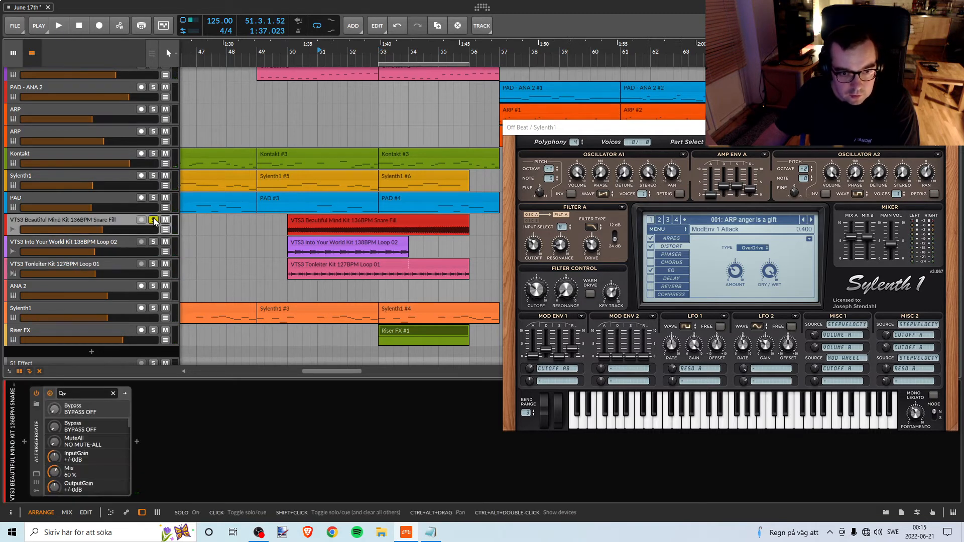
key(space)
key(space)
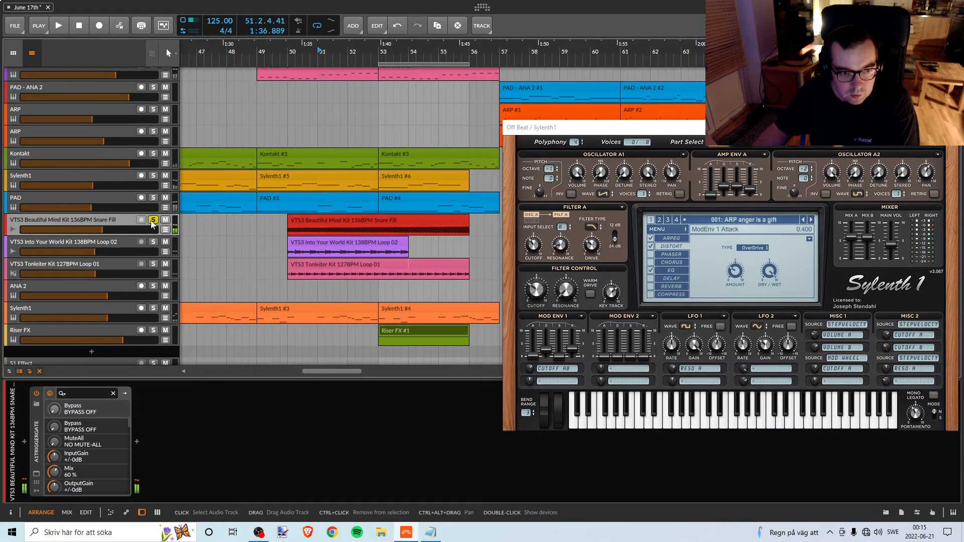
Add SplitEQ after the trigger gate on the VTS3 Beautiful Mind Kit 136BPM Snare Fill track and clear the Sylenth1 window away.
click(137, 442)
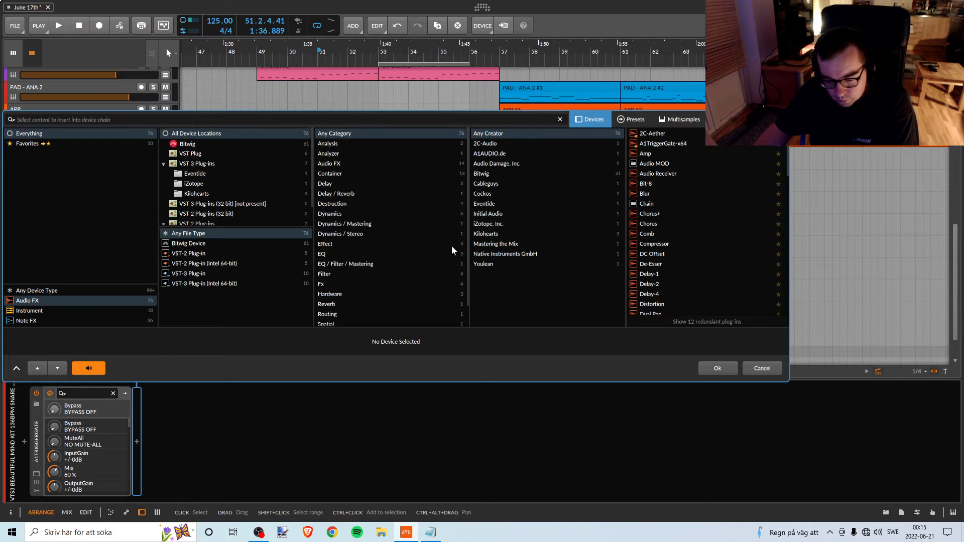
text(sp)
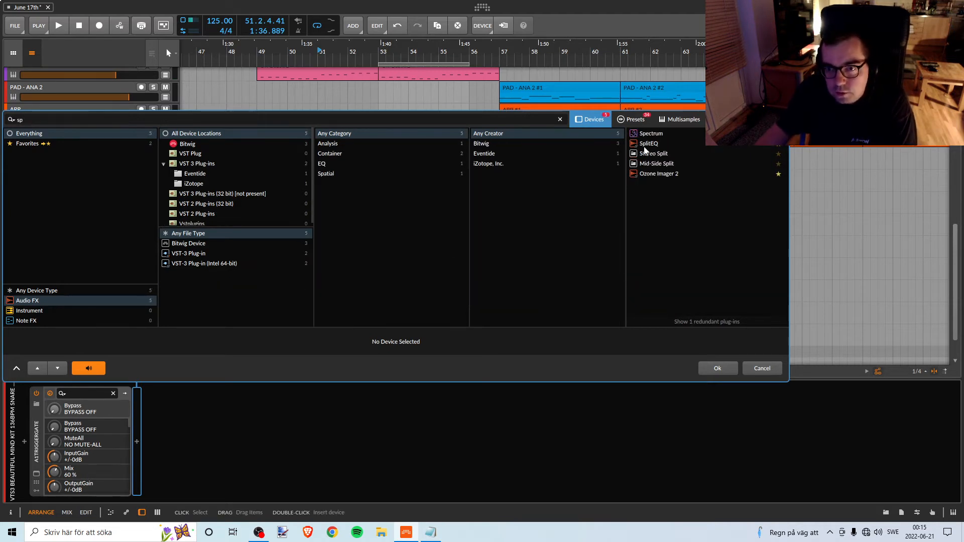
click(648, 143)
click(718, 368)
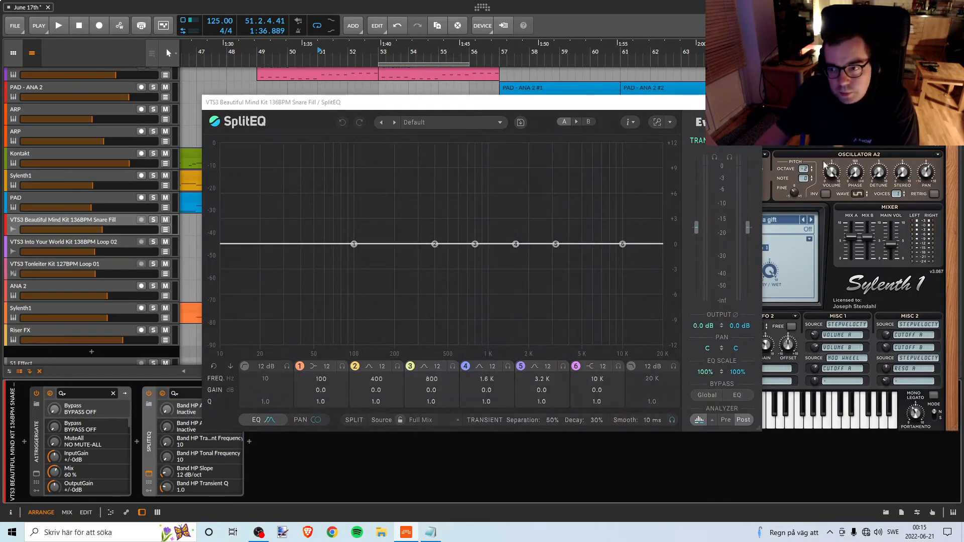
click(824, 165)
click(948, 128)
drag(564, 107, 853, 217)
Solo the Snare Fill track, play it from bar 53, and cut SplitEQ band 2's tonal gain to about -8.8 dB at 269 Hz.
click(379, 62)
key(space)
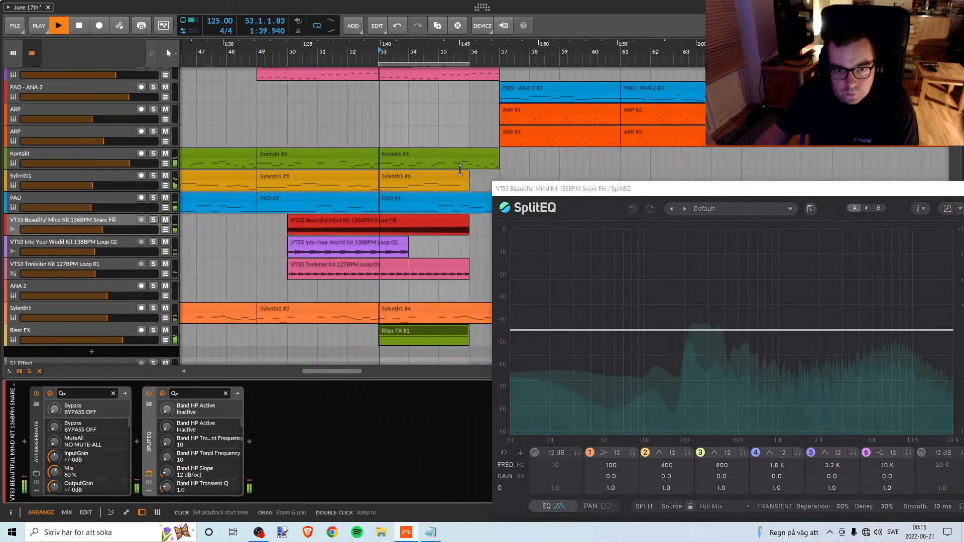
key(space)
click(153, 220)
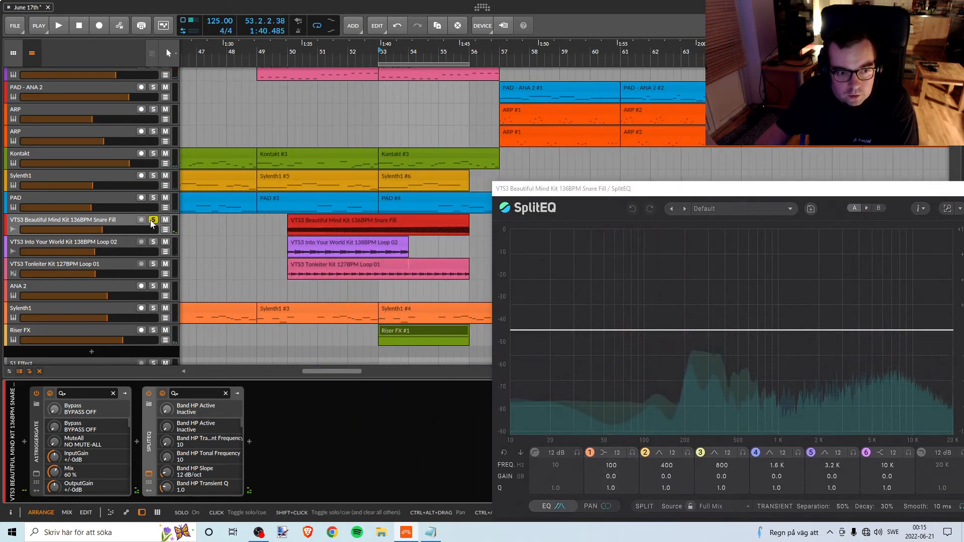
key(space)
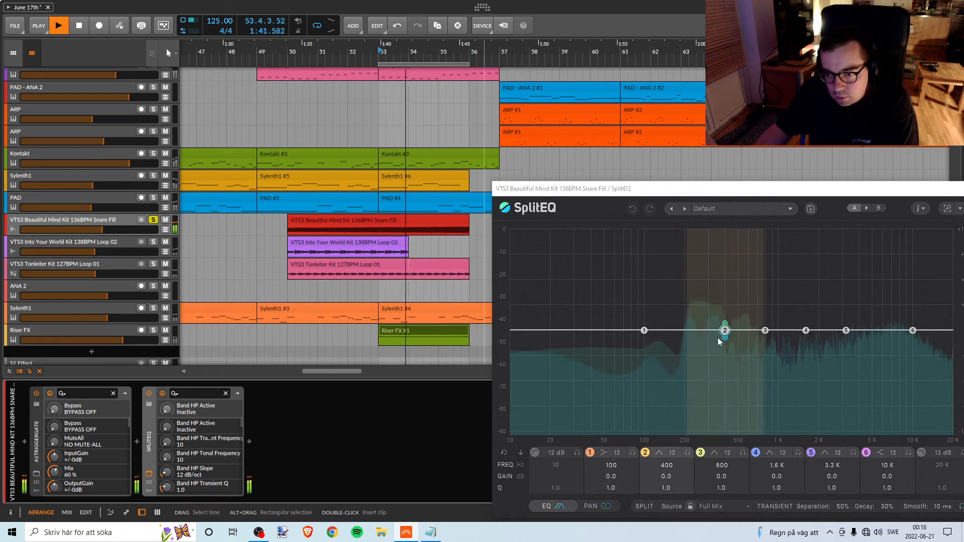
drag(723, 331, 701, 413)
key(space)
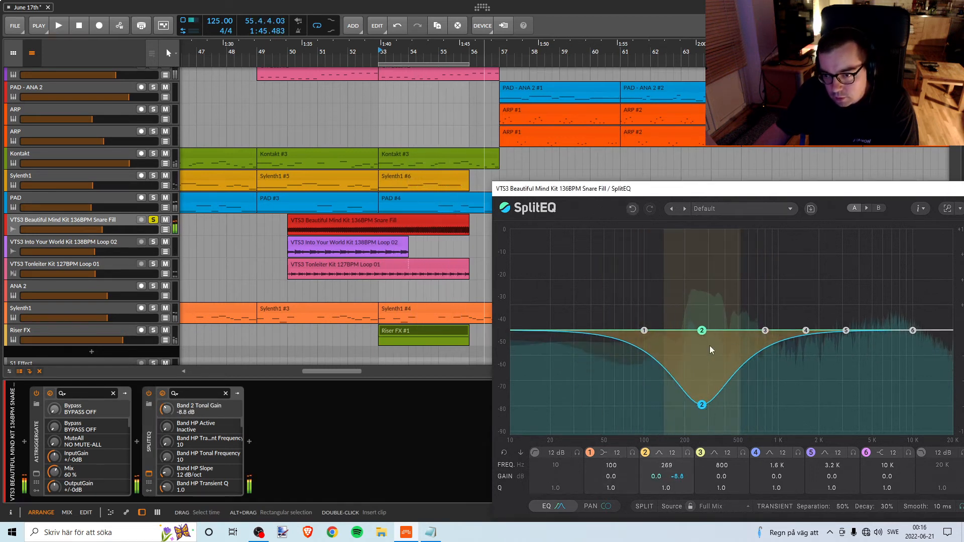
Move SplitEQ band 2 to about 594 Hz with -8.4 dB transient and -10.1 dB tonal gain during playback.
drag(719, 191, 508, 185)
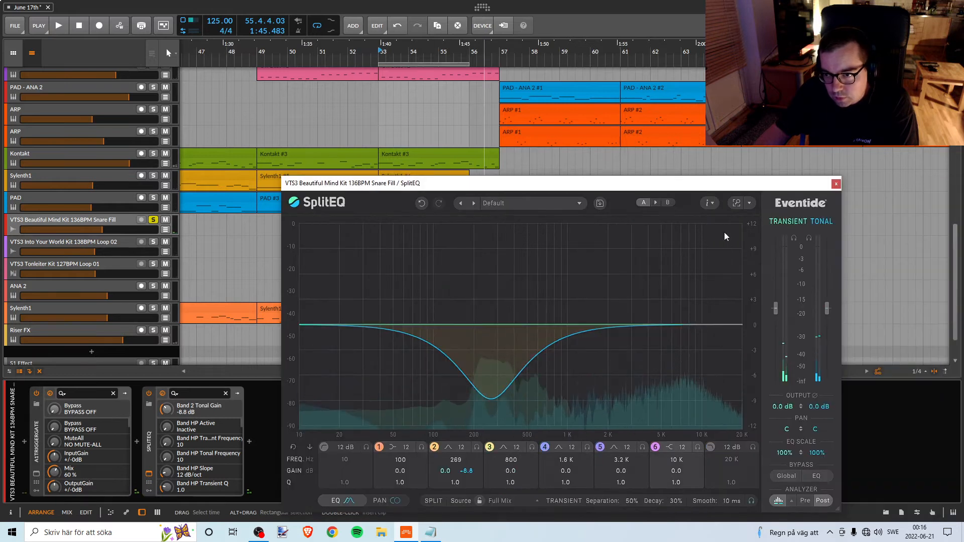
key(space)
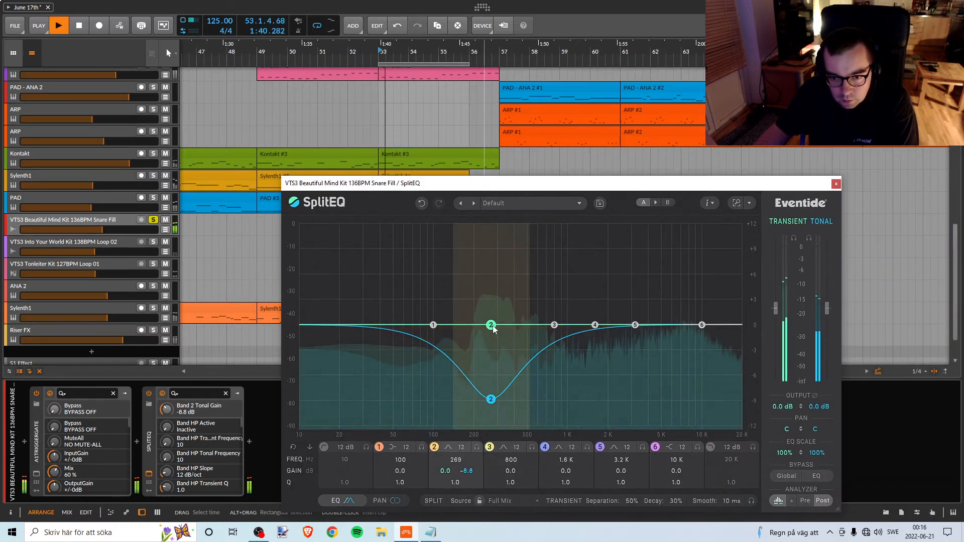
drag(493, 328, 536, 397)
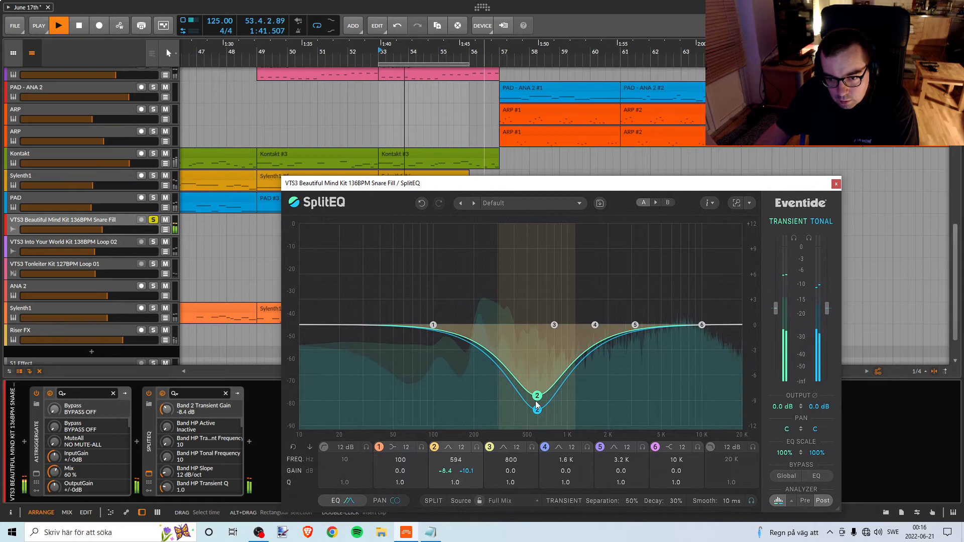
key(space)
Unsolo the Snare Fill track and play the full mix from about bar 50.
drag(426, 184, 722, 167)
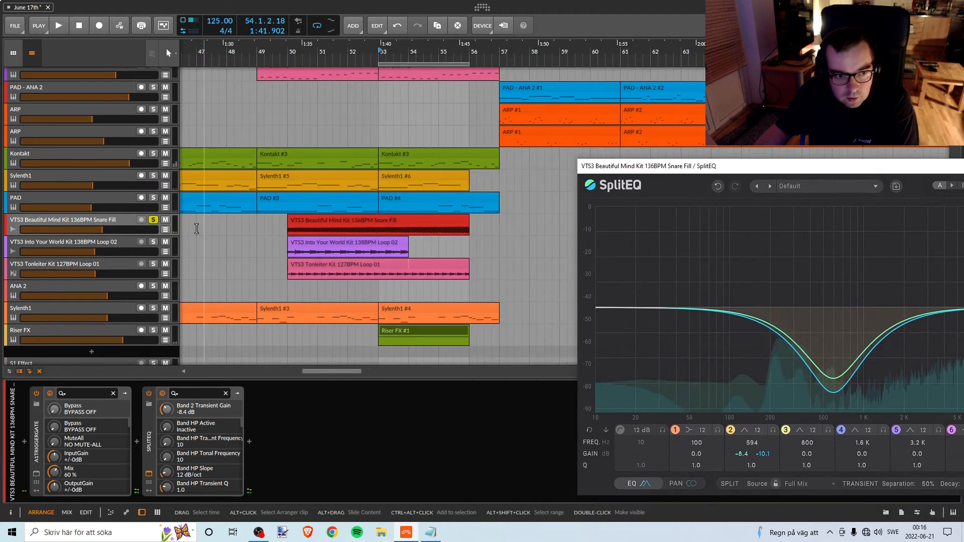
click(153, 219)
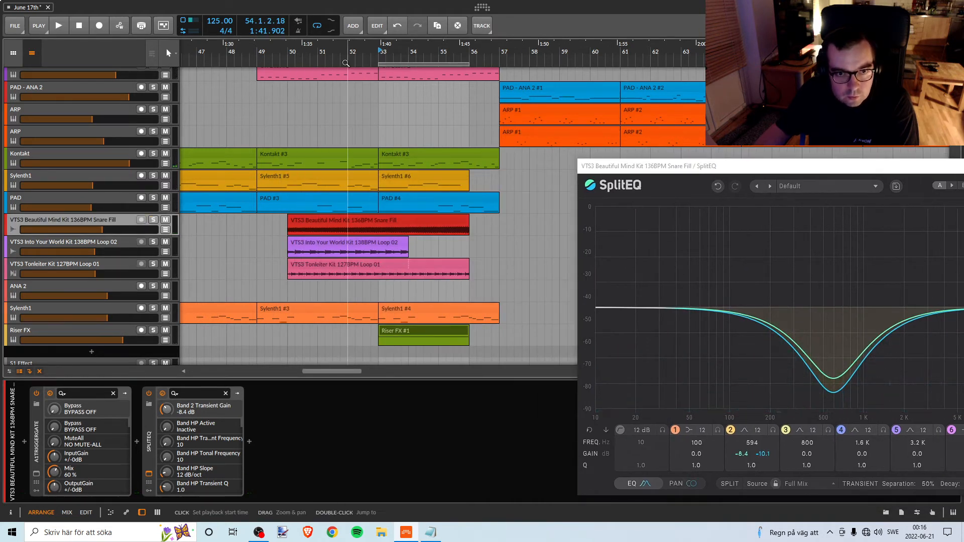
key(space)
click(281, 50)
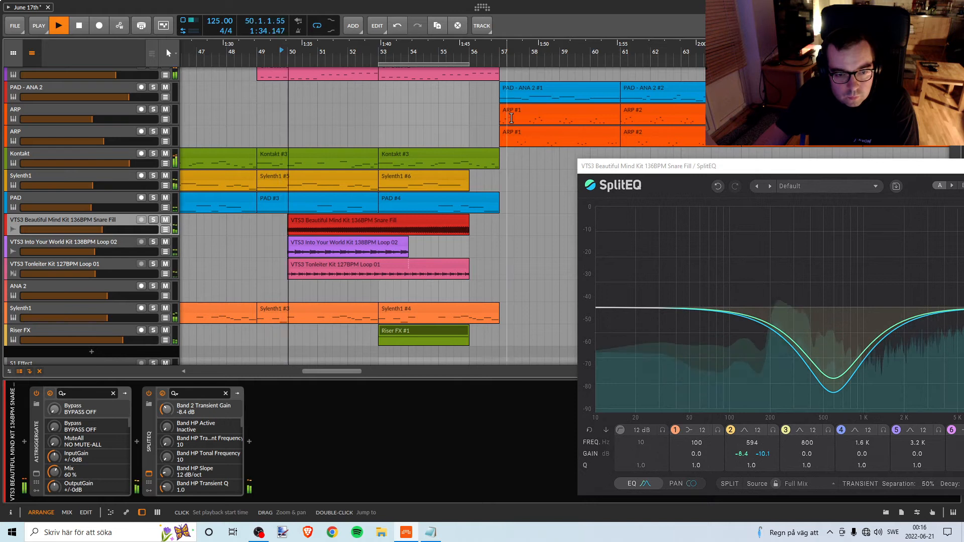
Refine the Snare Fill's SplitEQ band 2 to about 598 Hz, -7.6 dB transient and -9.4 dB tonal gain while listening to the mix.
drag(753, 173, 660, 158)
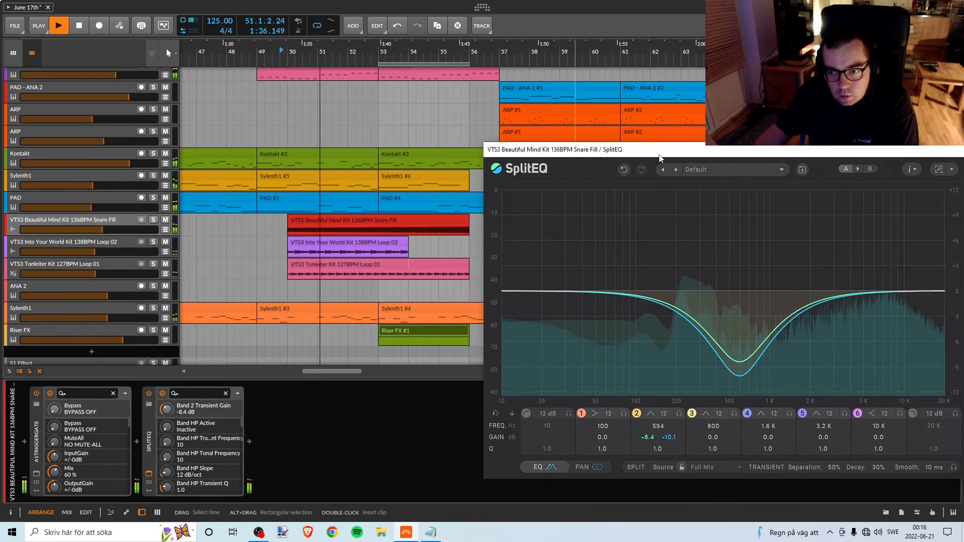
mouse_move(739, 361)
mouse_down()
mouse_move(739, 351)
mouse_move(740, 378)
mouse_move(740, 330)
mouse_move(743, 368)
mouse_up()
drag(739, 330, 740, 358)
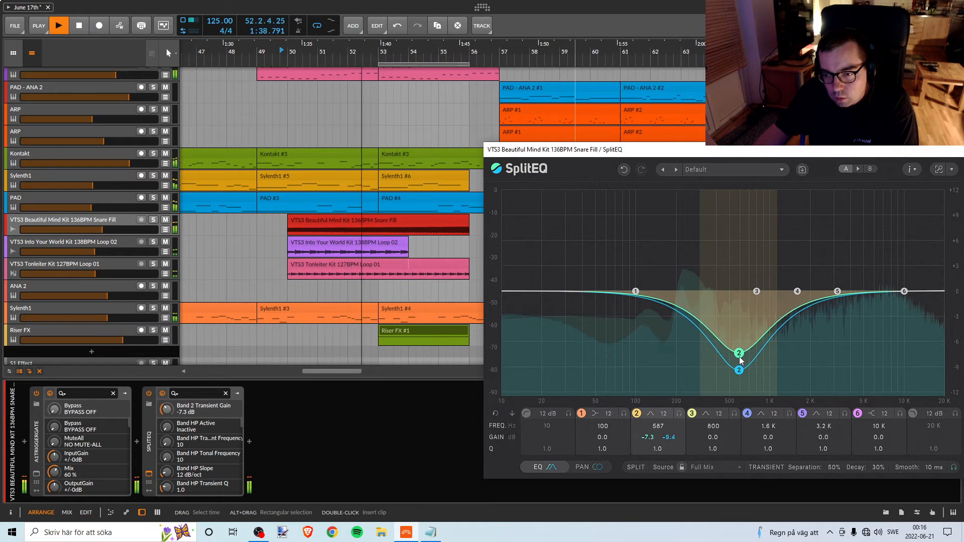
drag(741, 365, 741, 362)
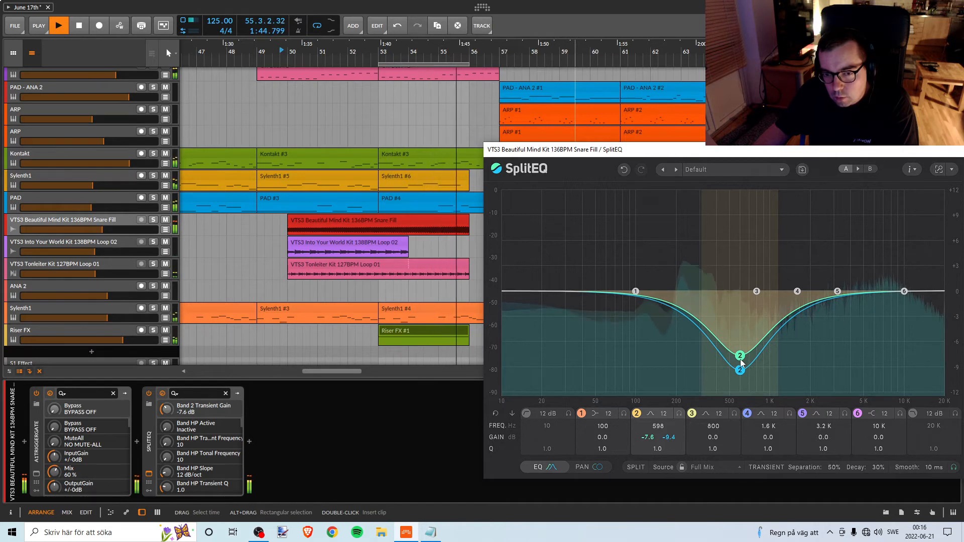
key(space)
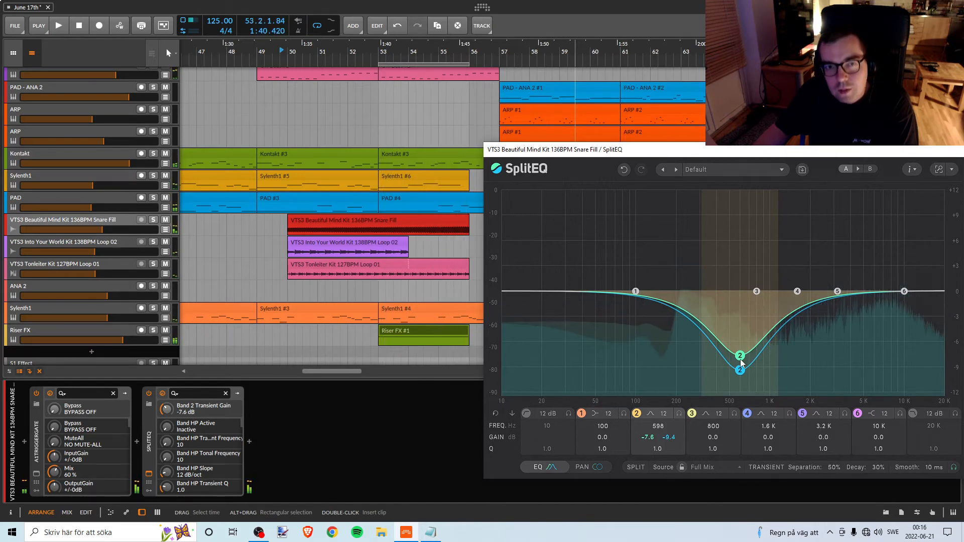
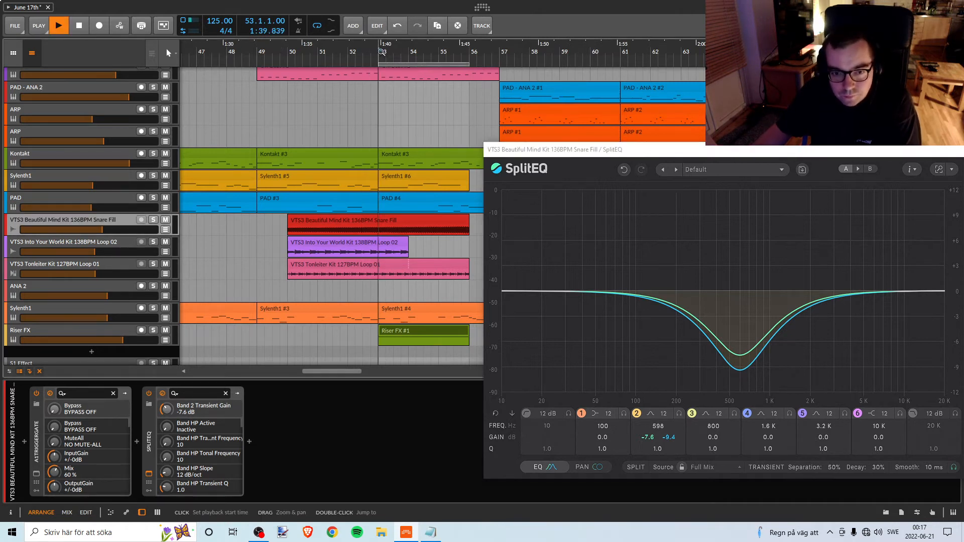
Play the mix from bar 53 to check the Snare Fill EQ, and save the project.
key(space)
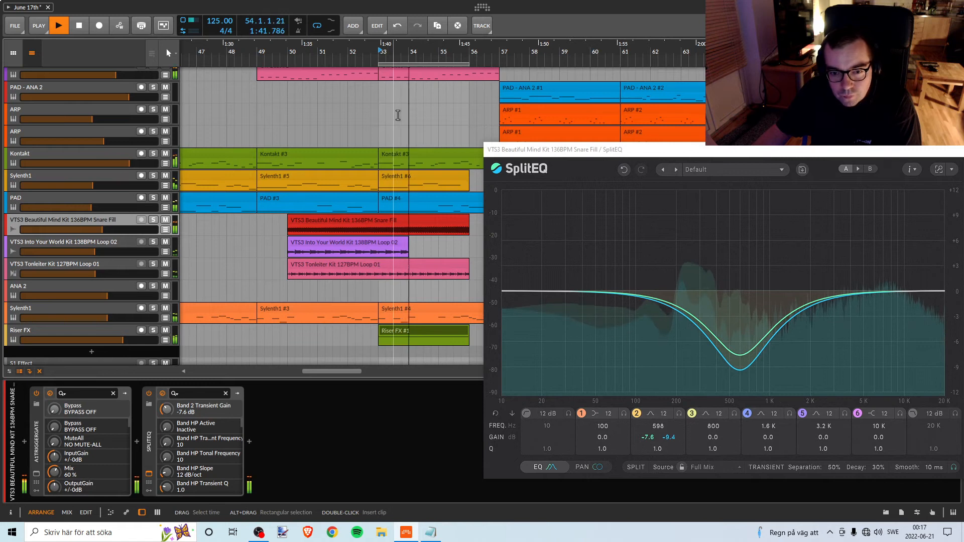
key(space)
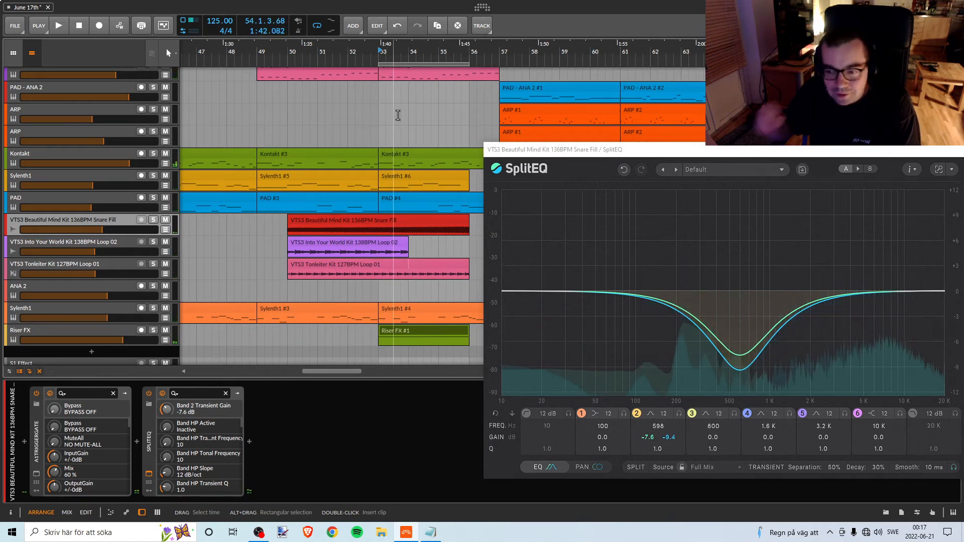
click(23, 20)
click(20, 91)
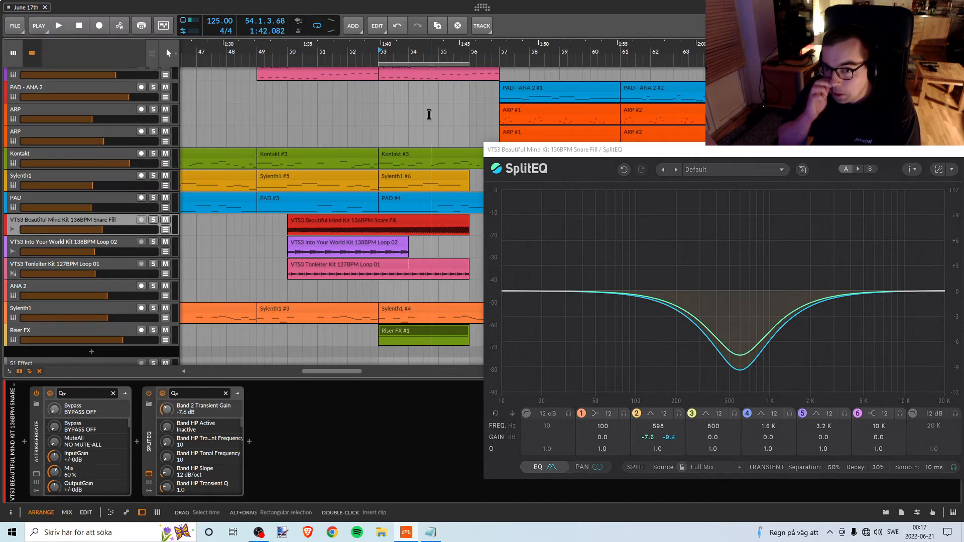
Close the Snare Fill's SplitEQ, then solo the Riser FX track and listen to it from bar 53.
drag(543, 152, 379, 144)
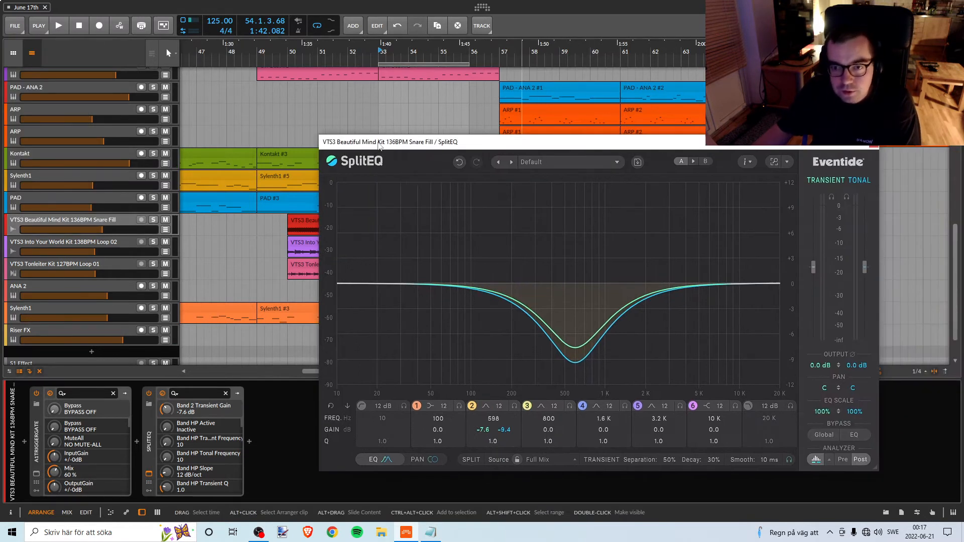
click(874, 144)
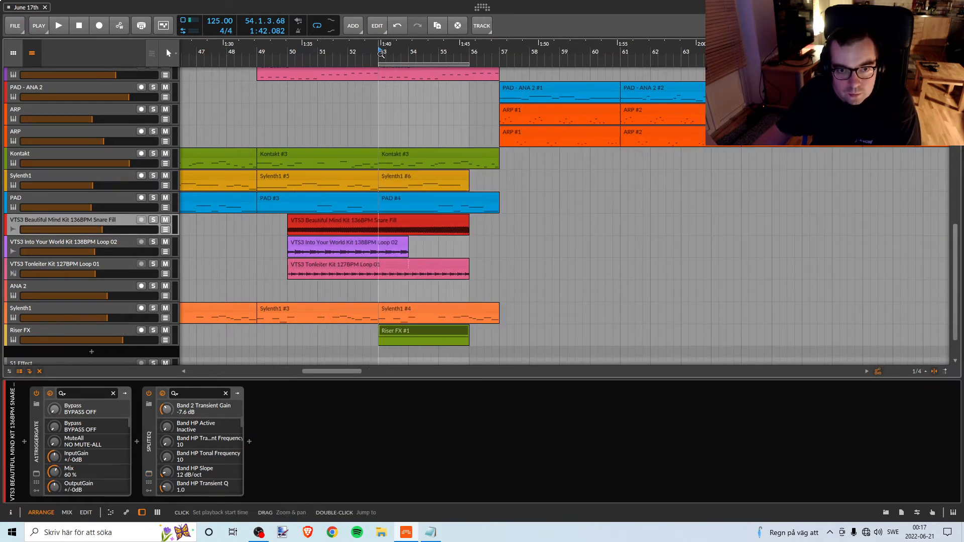
scroll(440, 315, down, 2)
click(394, 295)
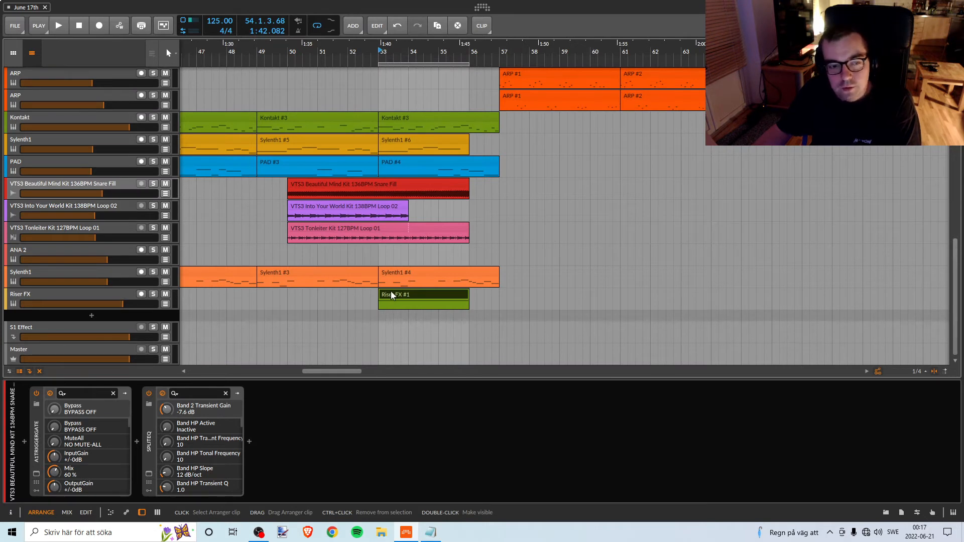
click(153, 294)
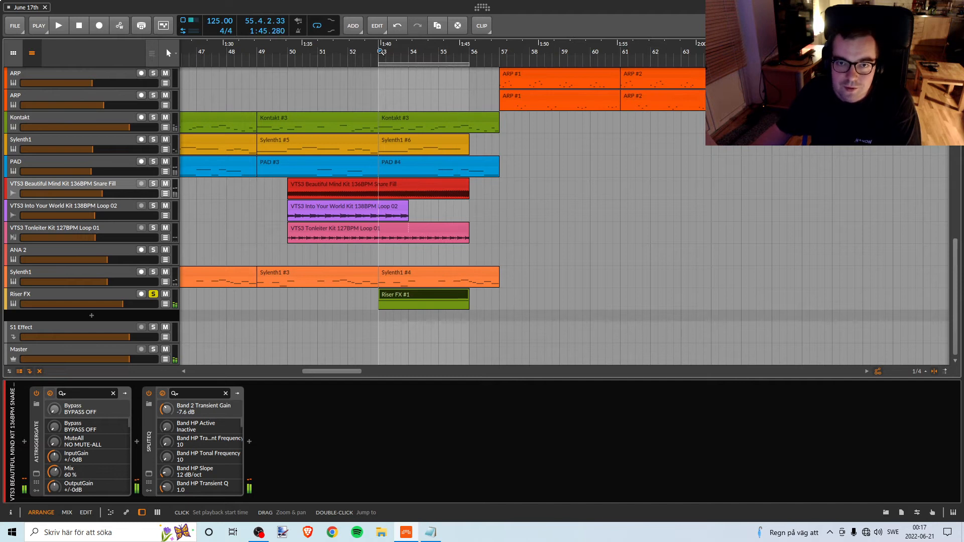
click(142, 301)
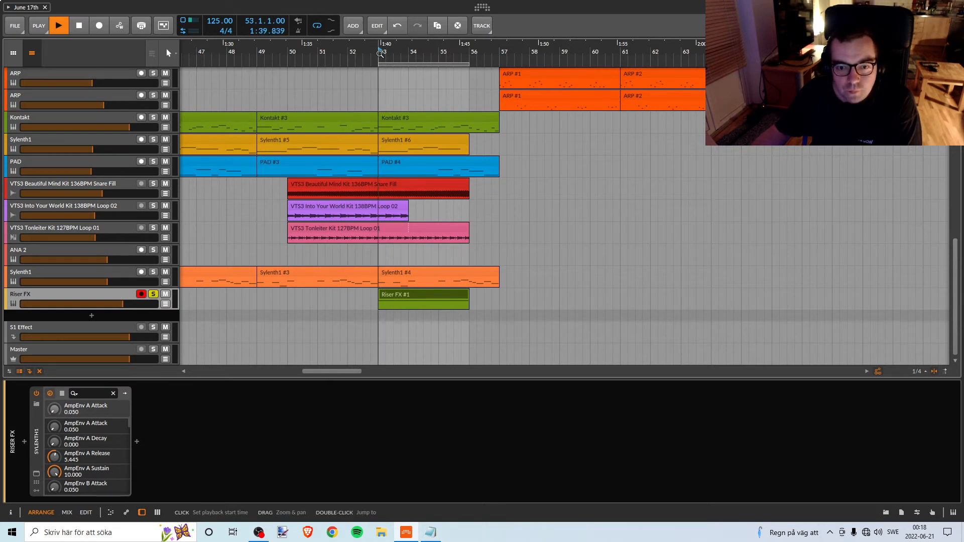
key(space)
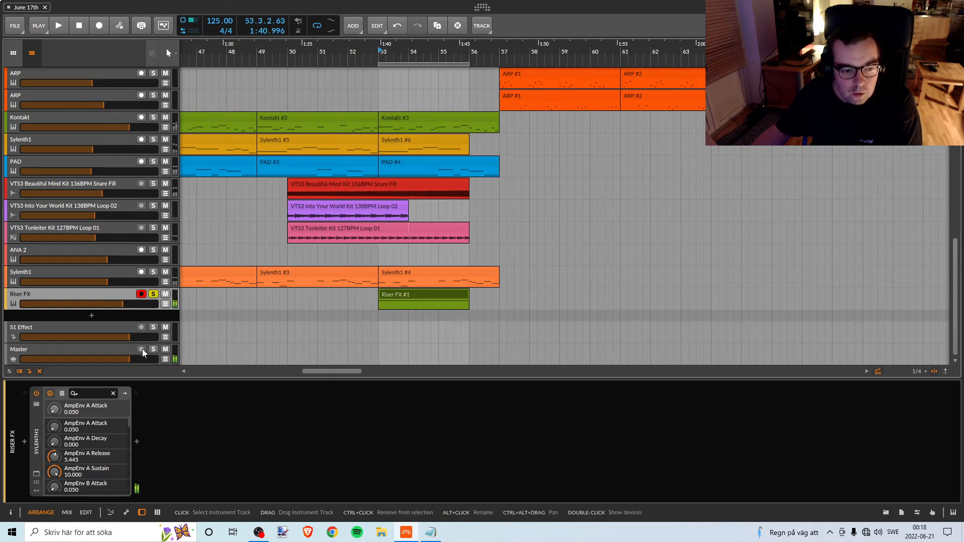
Add SplitEQ after Sylenth1 on the Riser FX track and place its window clear of the clips.
click(137, 441)
text(spl)
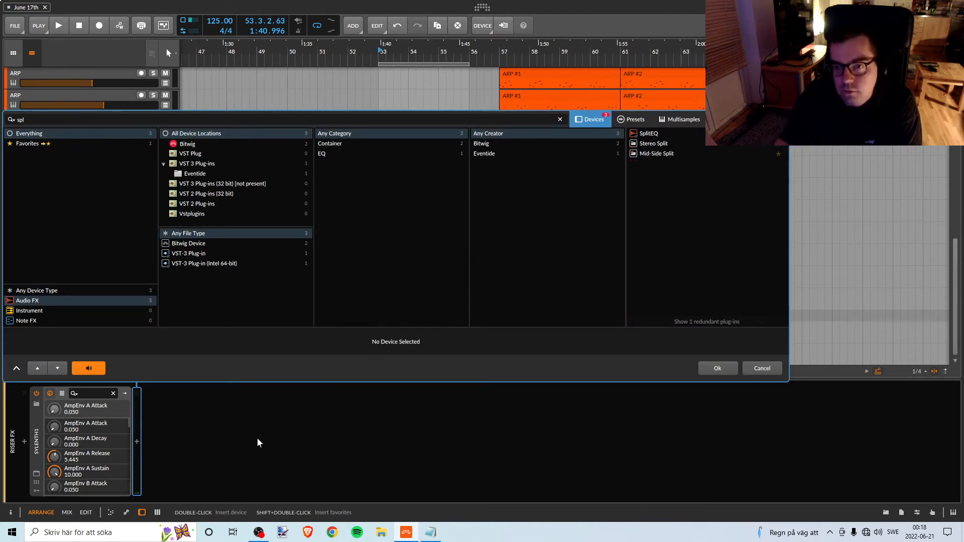
click(648, 134)
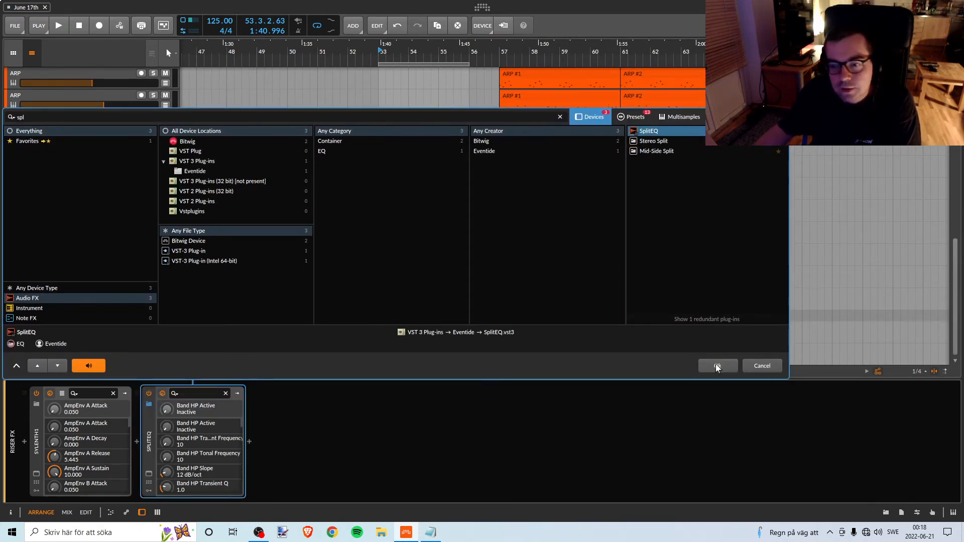
click(716, 366)
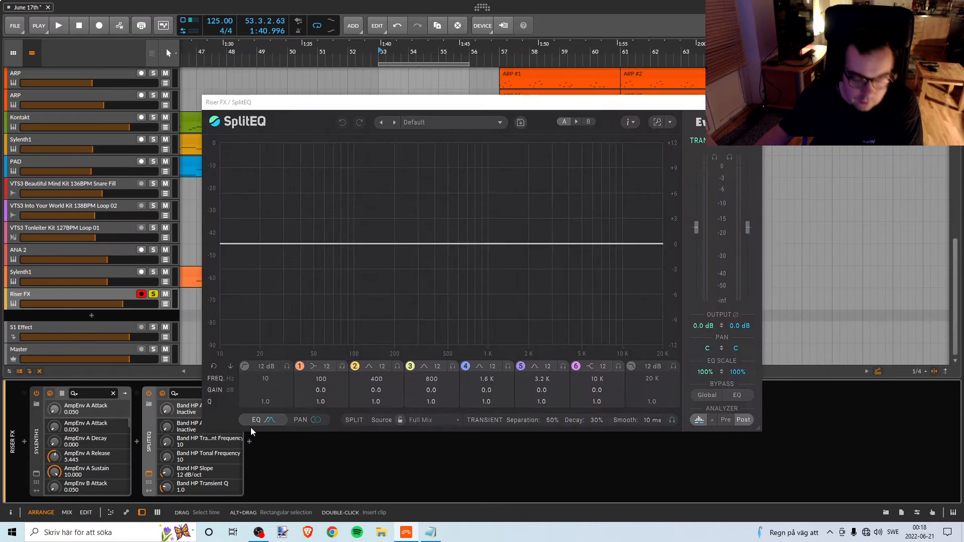
drag(466, 106, 732, 176)
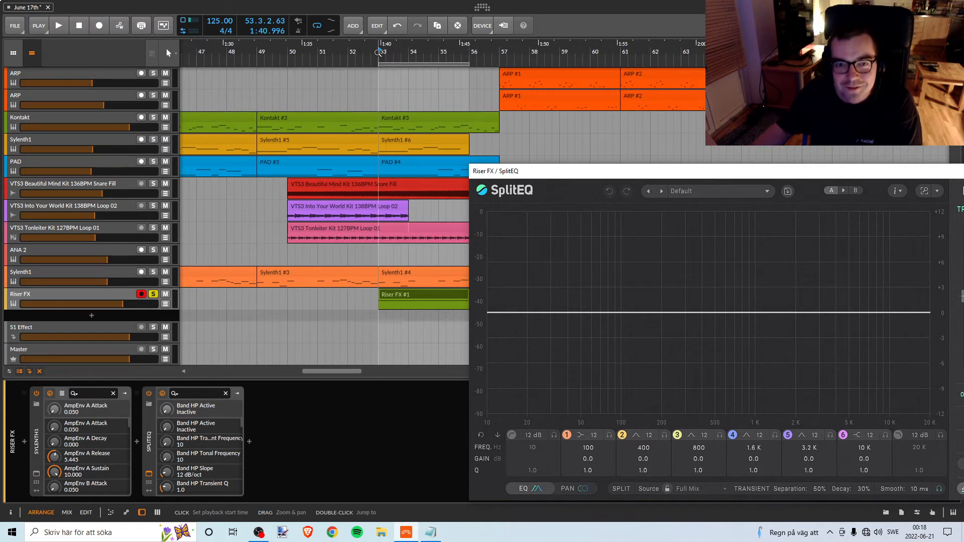
Play the soloed Riser FX from bar 53, then unsolo it and listen to the full mix with SplitEQ's analyzer open.
click(380, 57)
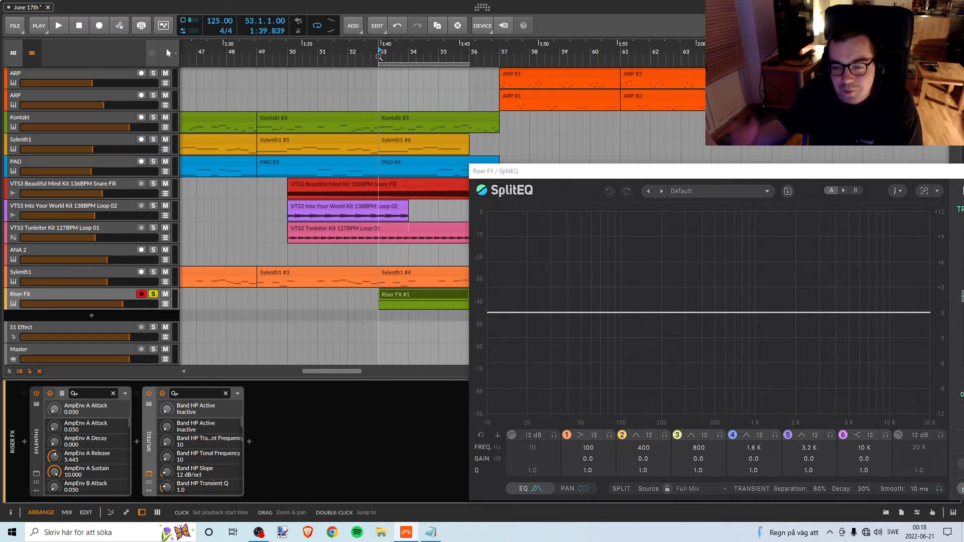
key(space)
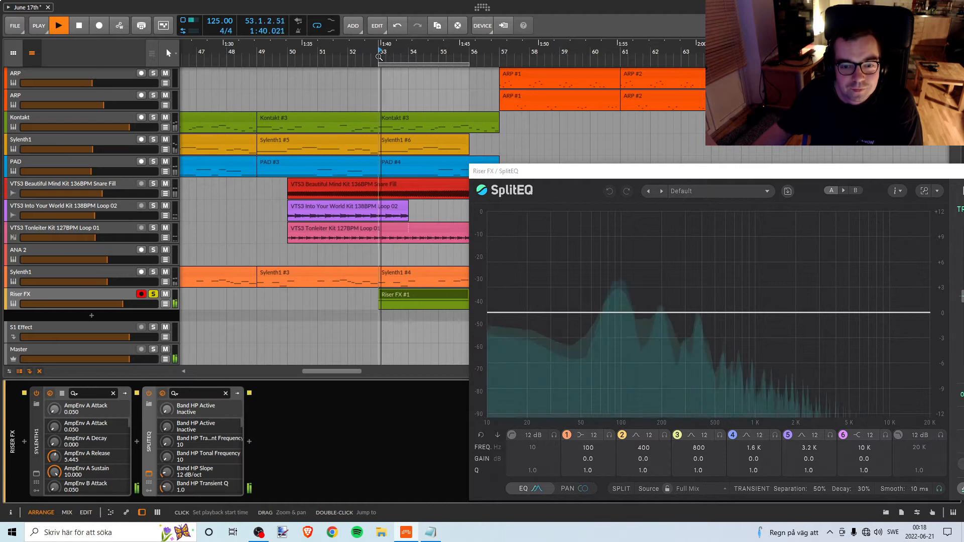
key(space)
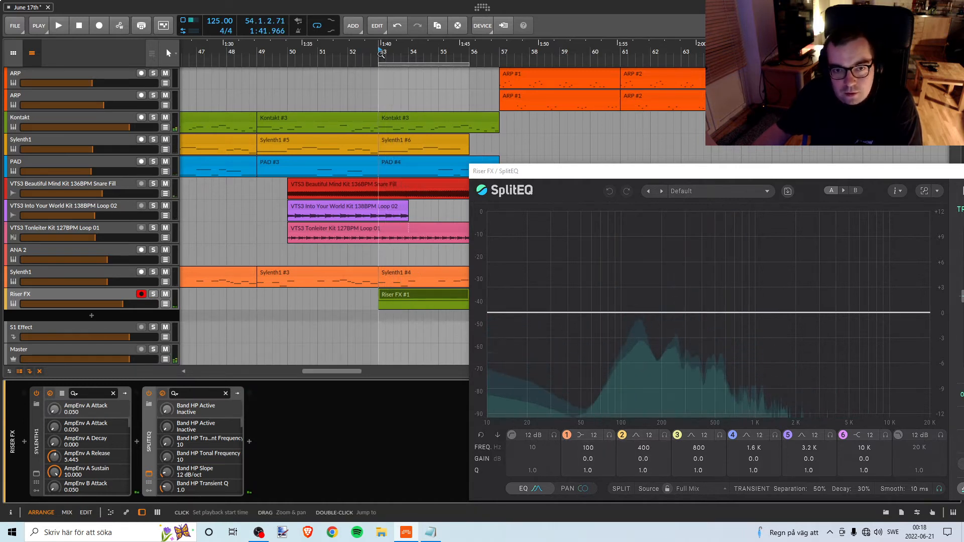
key(space)
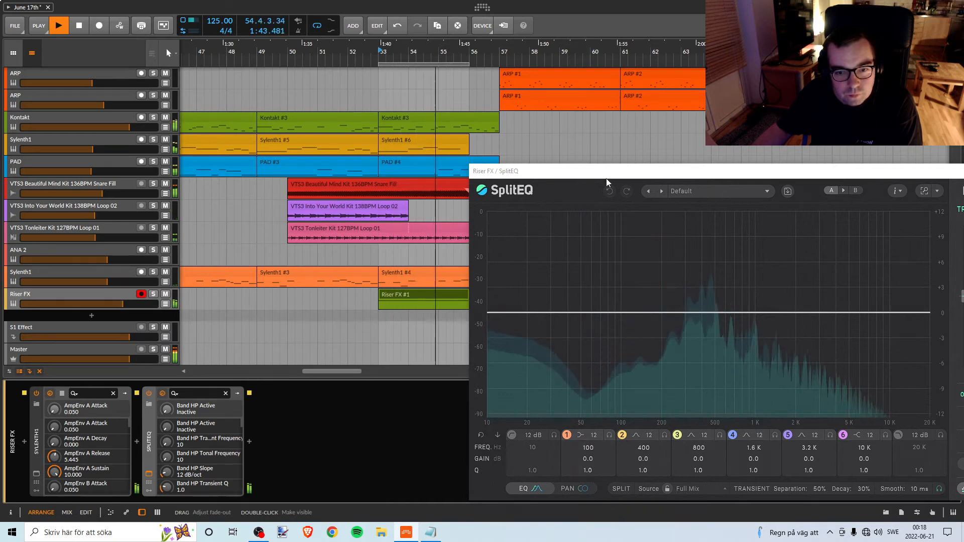
drag(606, 171, 677, 188)
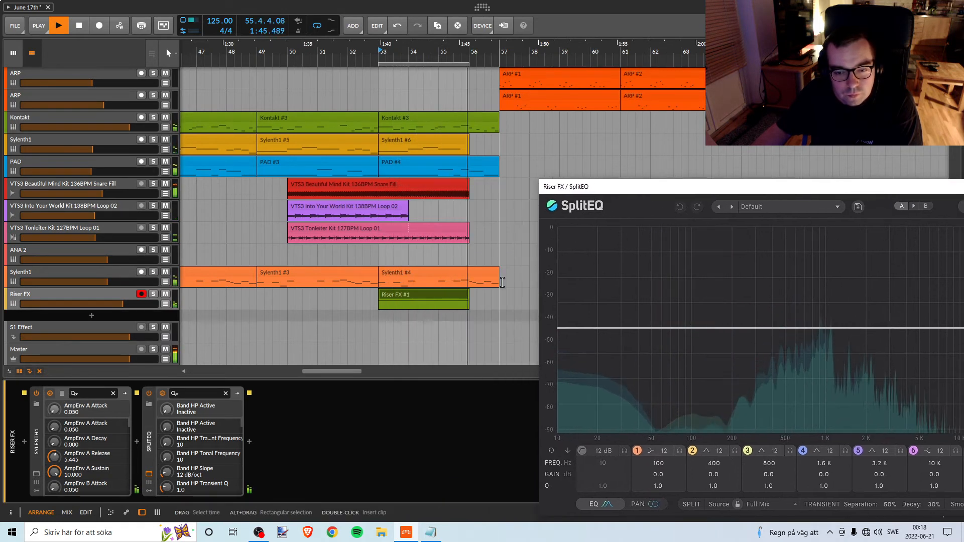
Compare the mix with the orange Sylenth1 track above Riser FX muted, unmuted and soloed, then unsolo it.
click(165, 272)
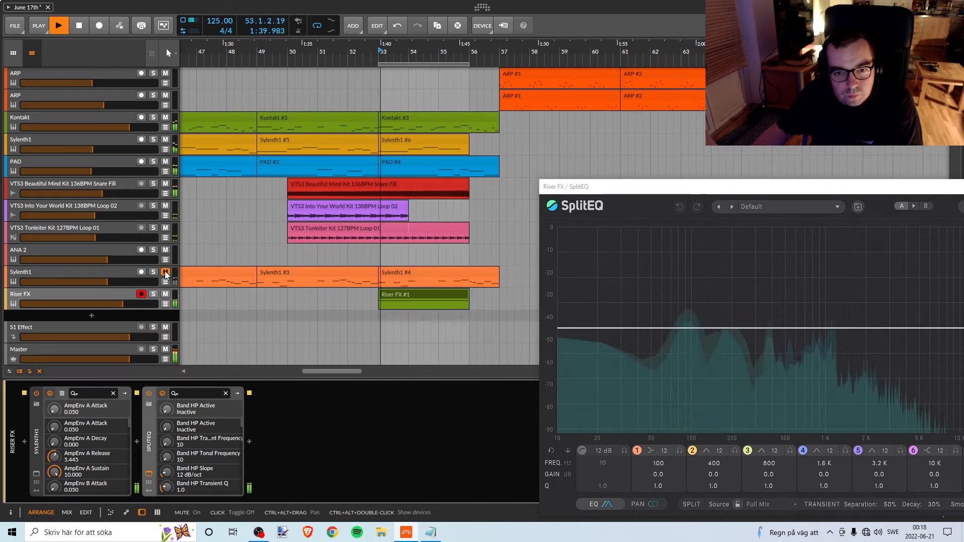
click(165, 273)
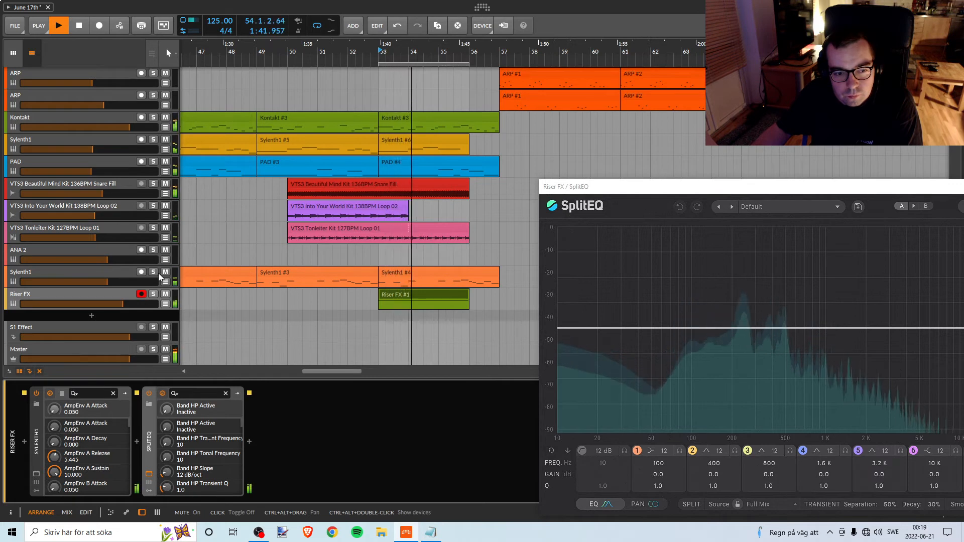
click(153, 273)
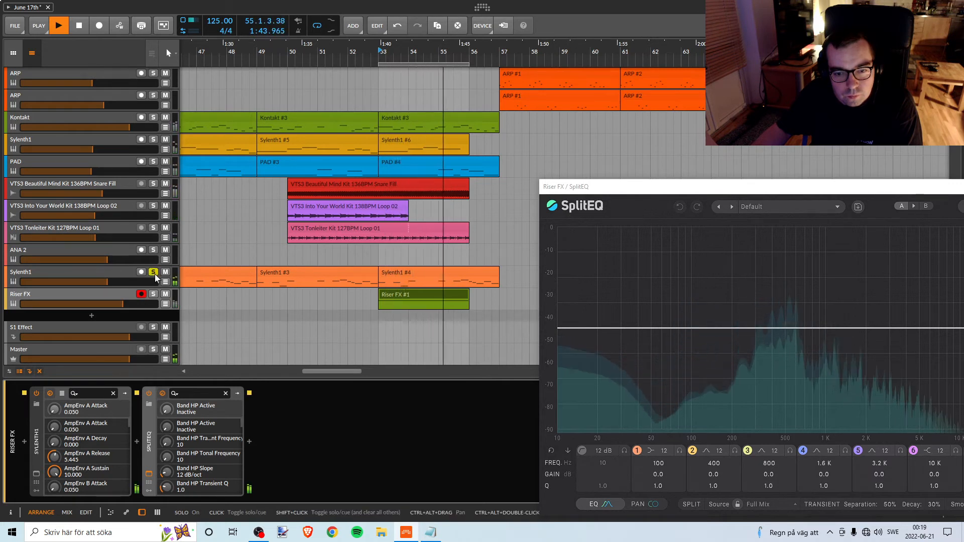
key(space)
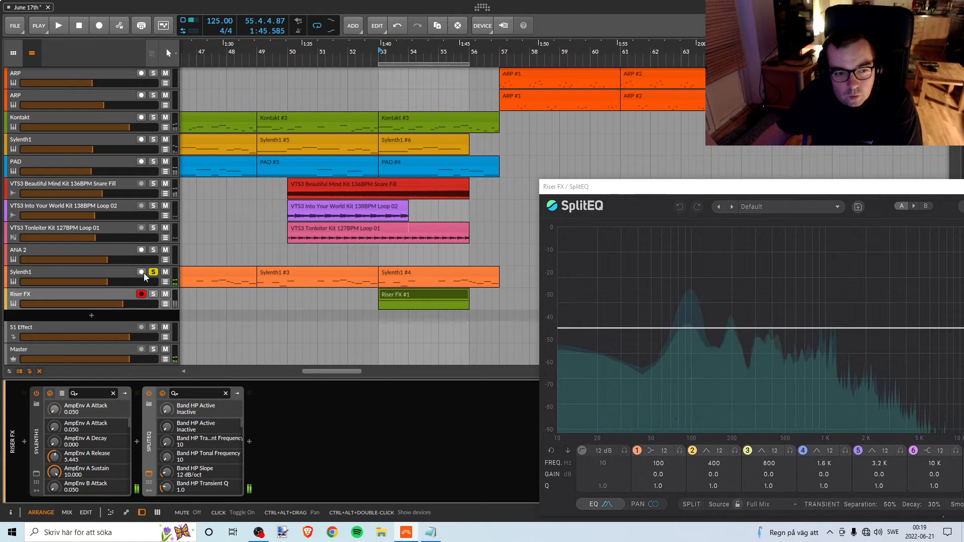
click(155, 273)
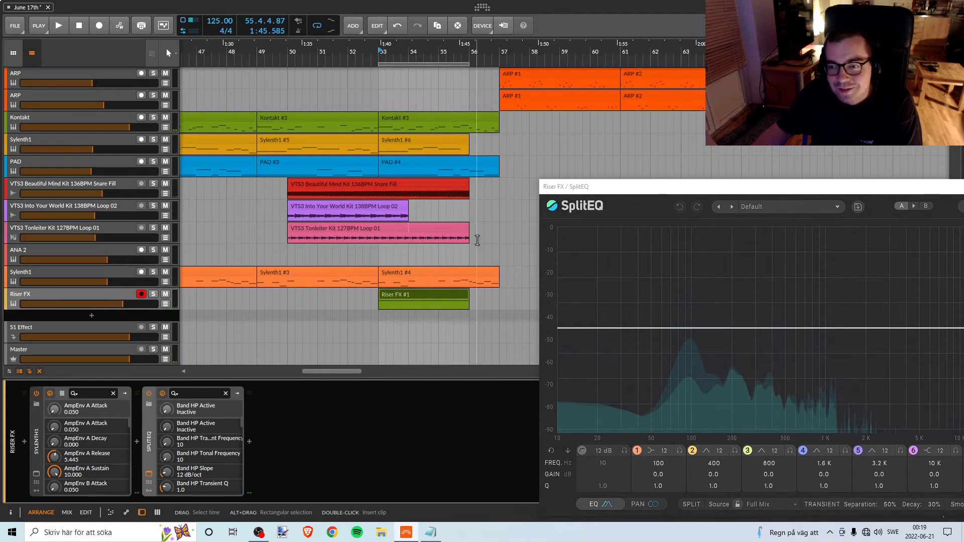
Close the Riser FX's SplitEQ, solo the Sylenth1 track above it and open that track's SplitEQ.
drag(614, 187, 384, 173)
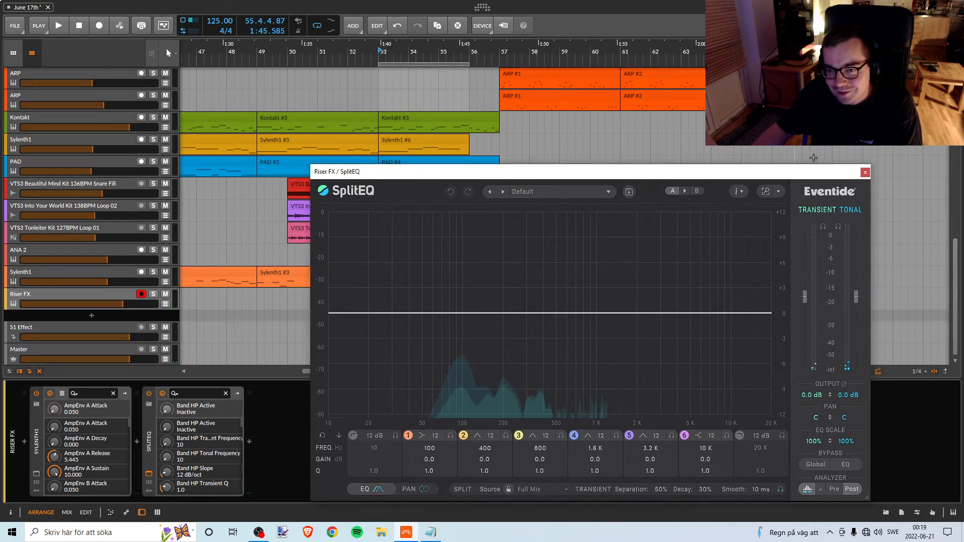
click(865, 173)
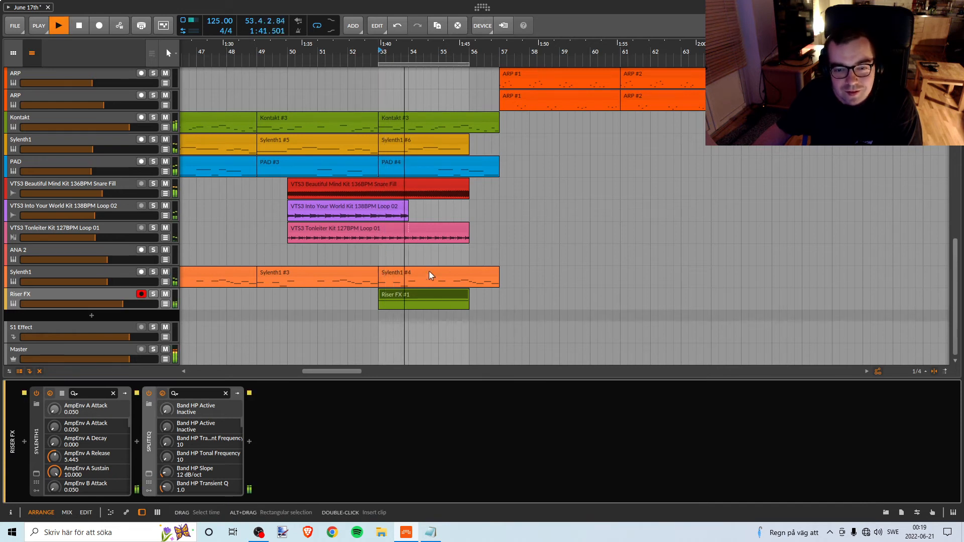
key(space)
click(113, 274)
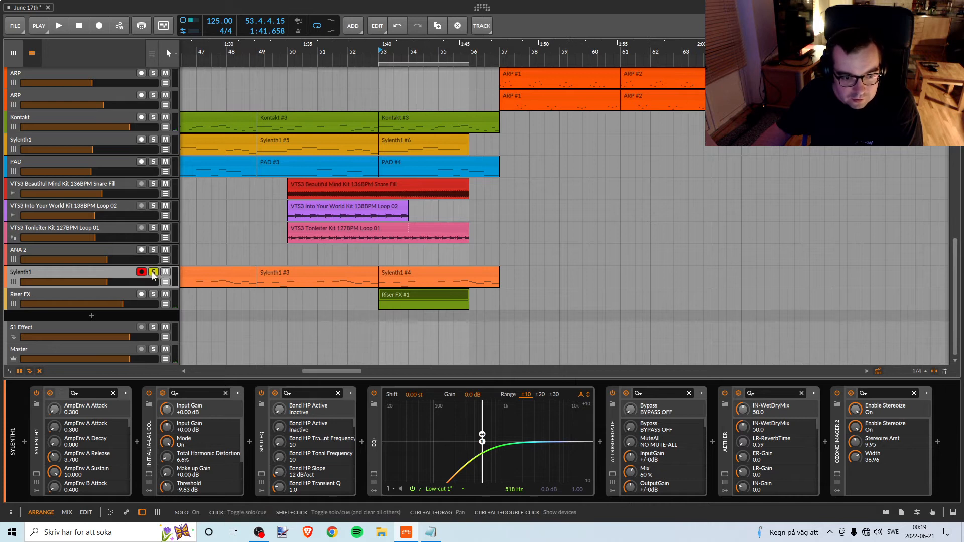
click(261, 475)
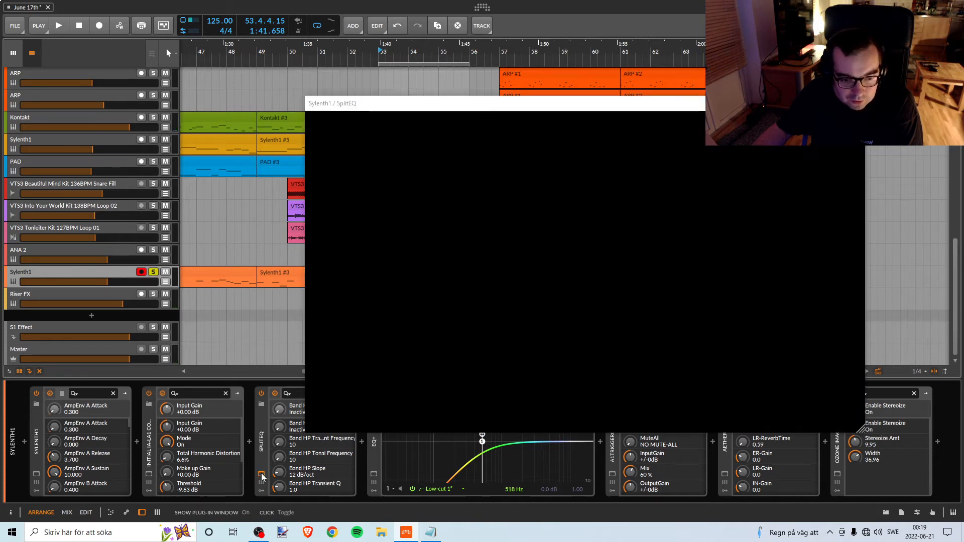
drag(522, 110, 772, 81)
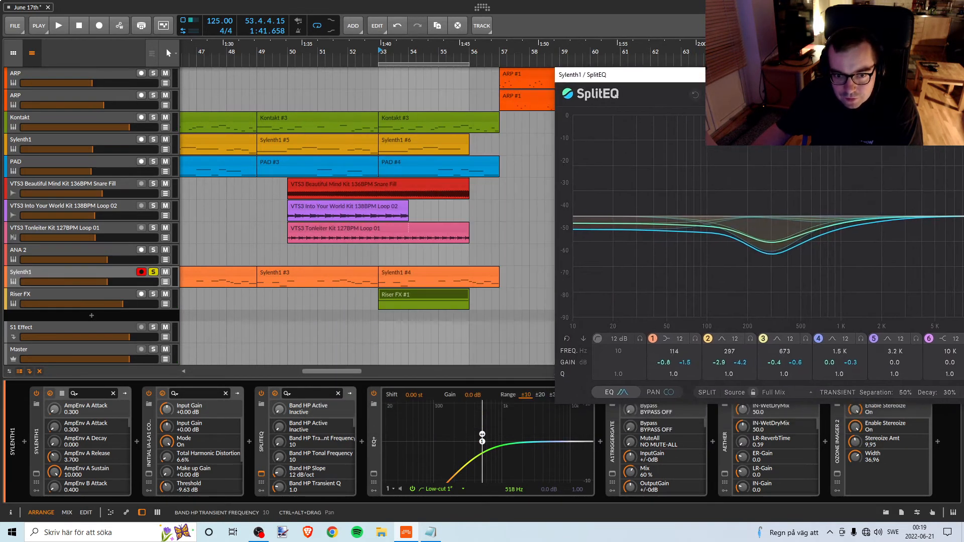
Move the soloed Sylenth1's SplitEQ band 2 to about 888 Hz with -8.9 dB tonal gain during playback.
key(space)
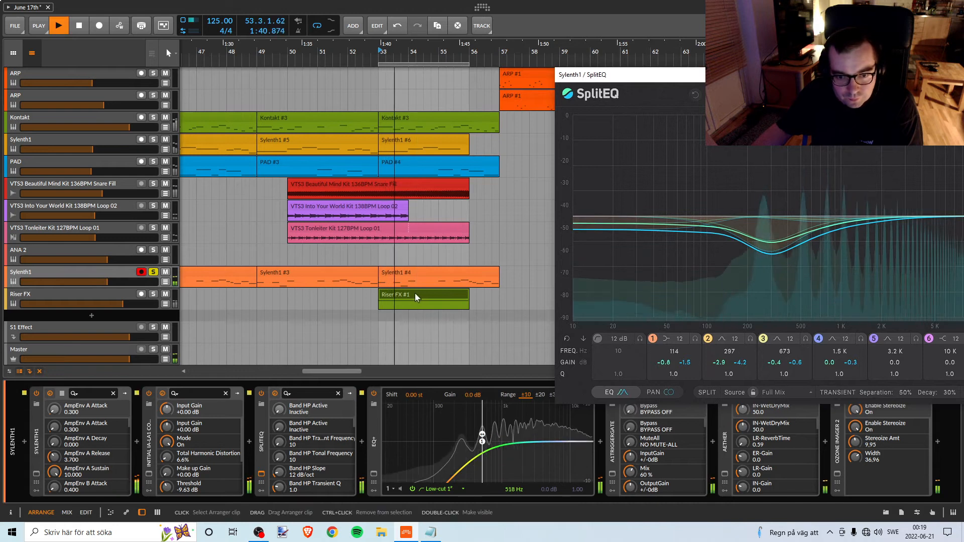
key(space)
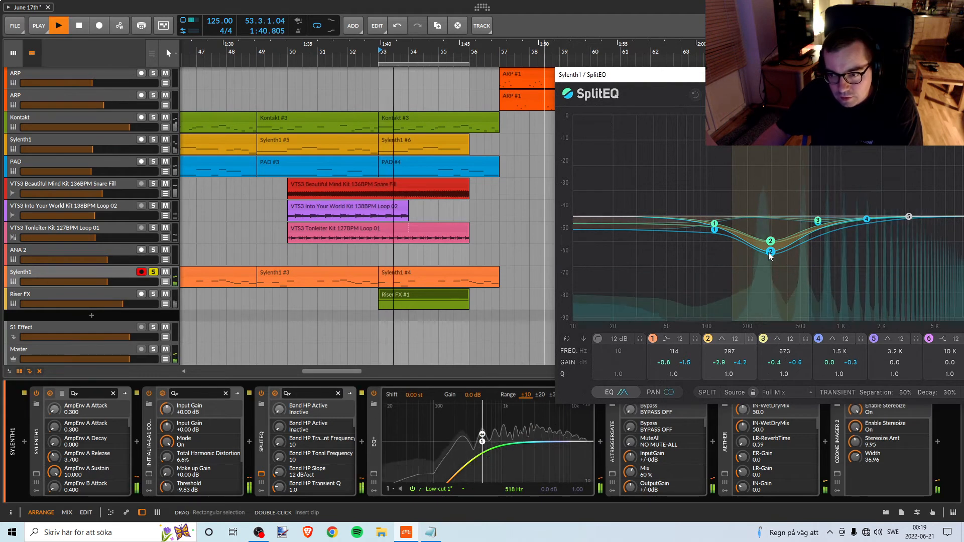
drag(770, 255, 831, 296)
drag(738, 75, 682, 84)
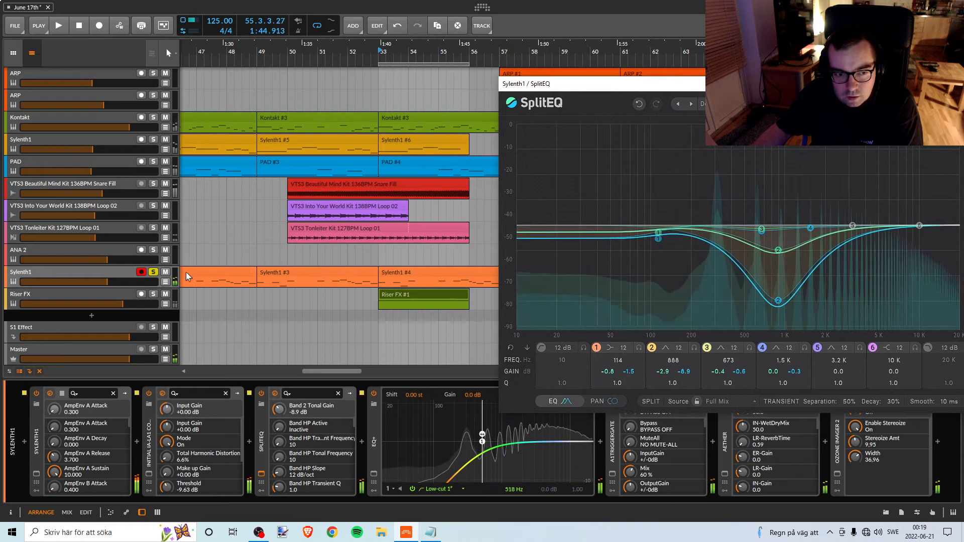
Refine Sylenth1's SplitEQ band 2 to about 744 Hz, -2.4 dB transient and -4.1 dB tonal gain, toggling solo to compare.
click(153, 272)
mouse_move(778, 250)
mouse_down()
mouse_move(771, 283)
mouse_move(777, 260)
mouse_up()
click(153, 271)
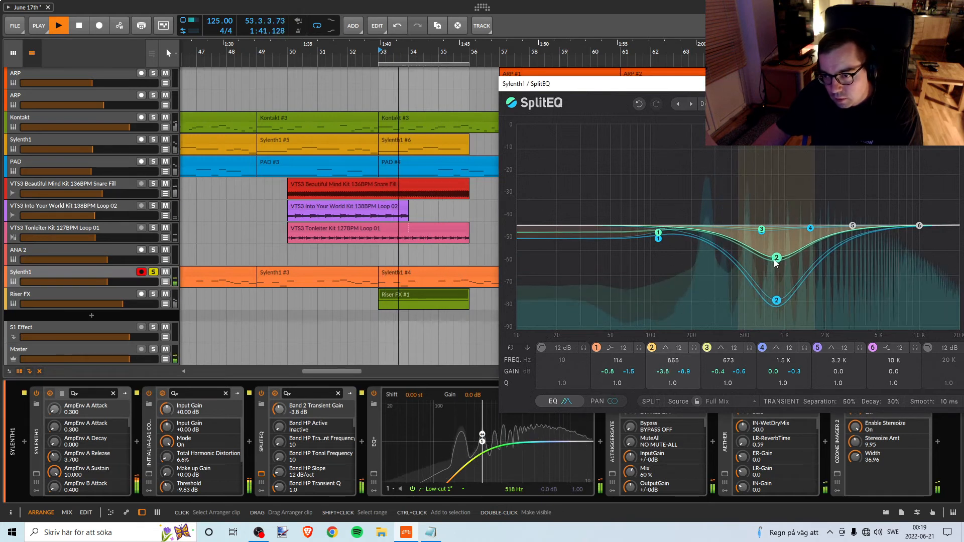
mouse_move(777, 306)
mouse_down()
mouse_move(781, 261)
mouse_move(760, 263)
mouse_move(776, 263)
mouse_move(770, 247)
mouse_move(785, 278)
mouse_move(764, 258)
mouse_move(793, 283)
mouse_move(779, 282)
mouse_move(805, 281)
mouse_move(785, 283)
mouse_move(791, 276)
mouse_move(785, 290)
mouse_move(800, 277)
mouse_move(777, 272)
mouse_move(769, 284)
mouse_move(767, 253)
mouse_up()
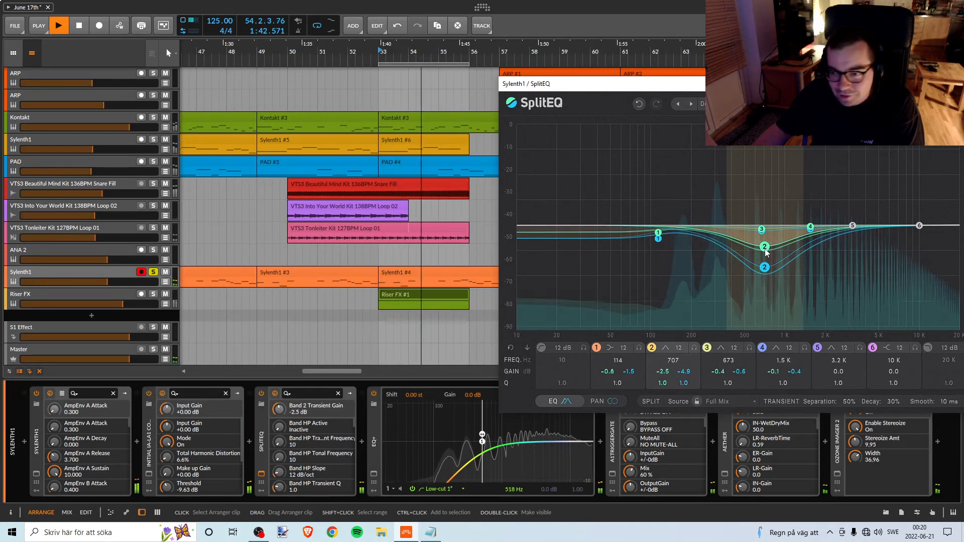
key(space)
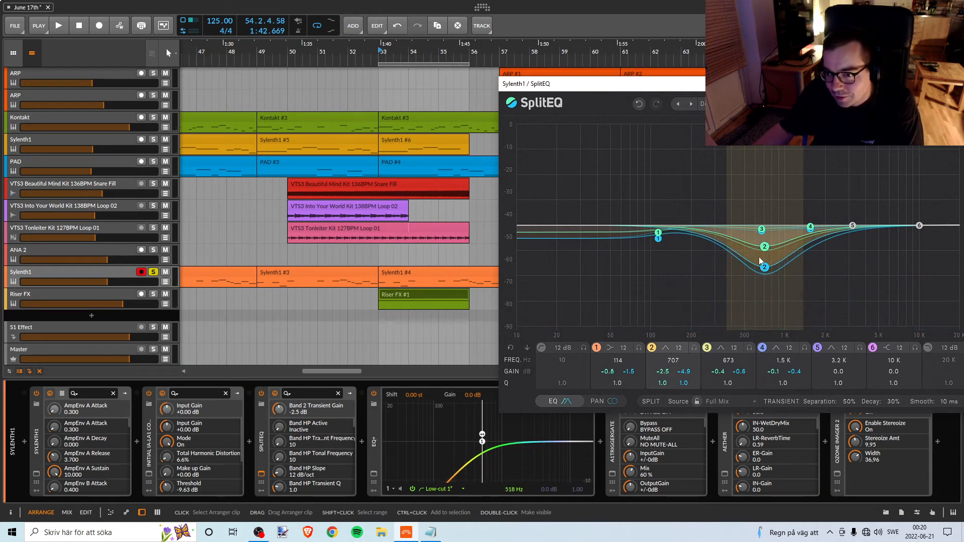
drag(765, 269, 762, 268)
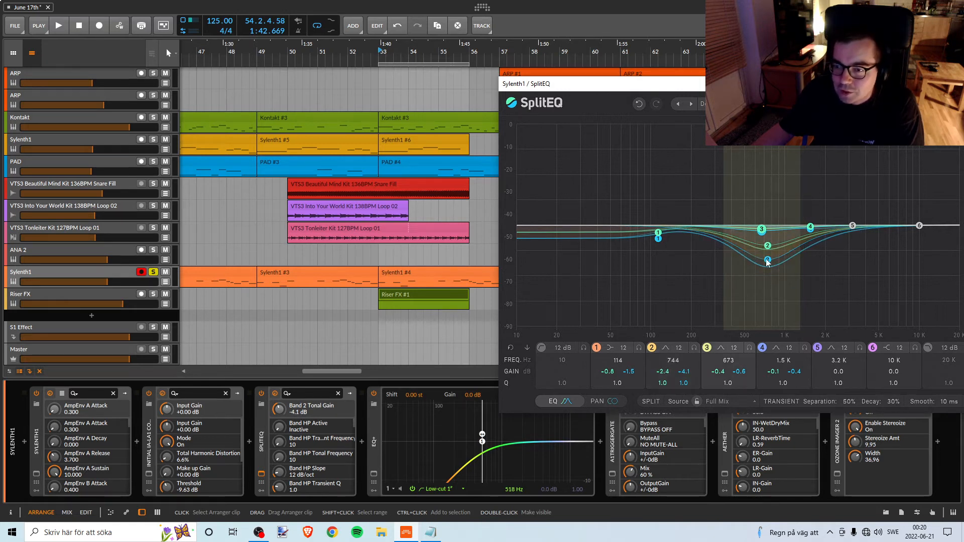
Fine-tune the orange Sylenth1's SplitEQ band 2 to about 681 Hz, -2.1 dB transient and -3.9 dB tonal gain.
drag(782, 267, 784, 264)
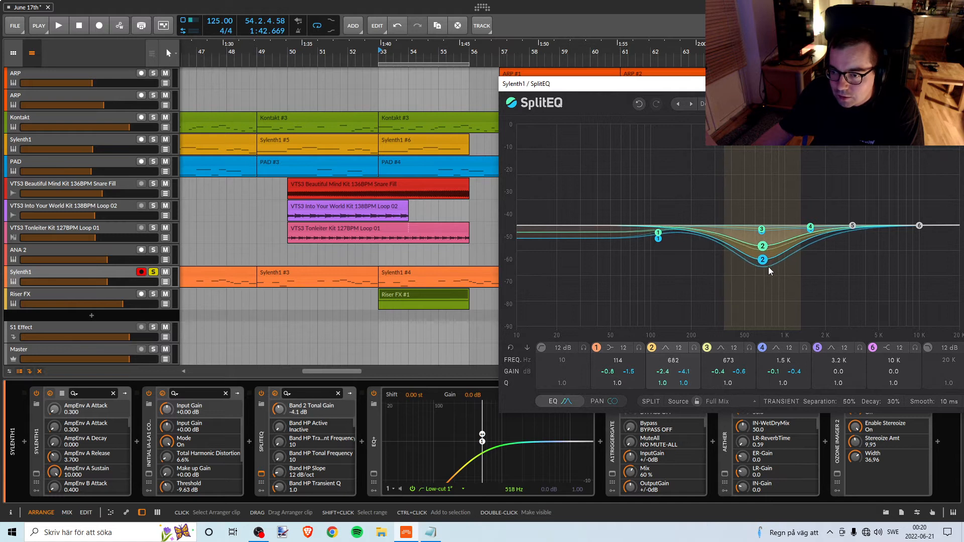
drag(771, 271, 767, 280)
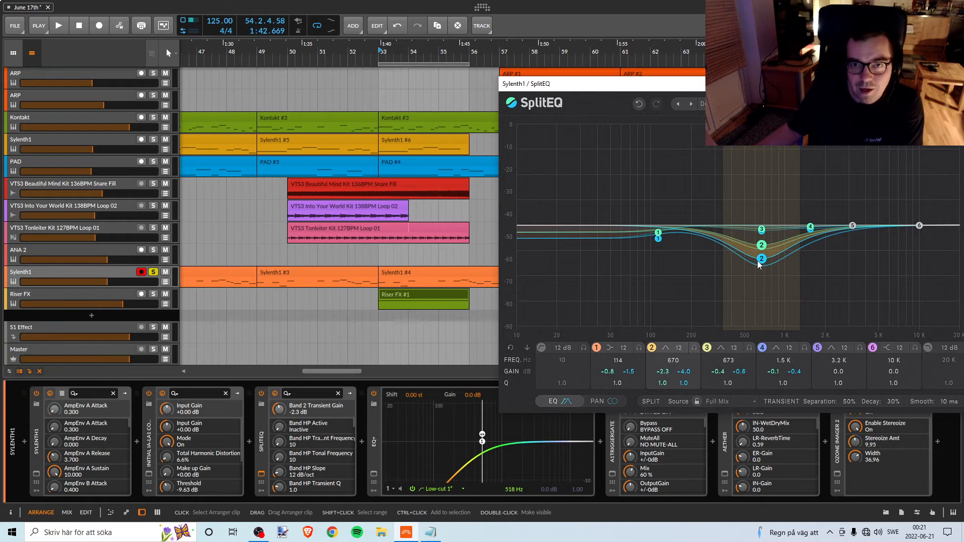
key(space)
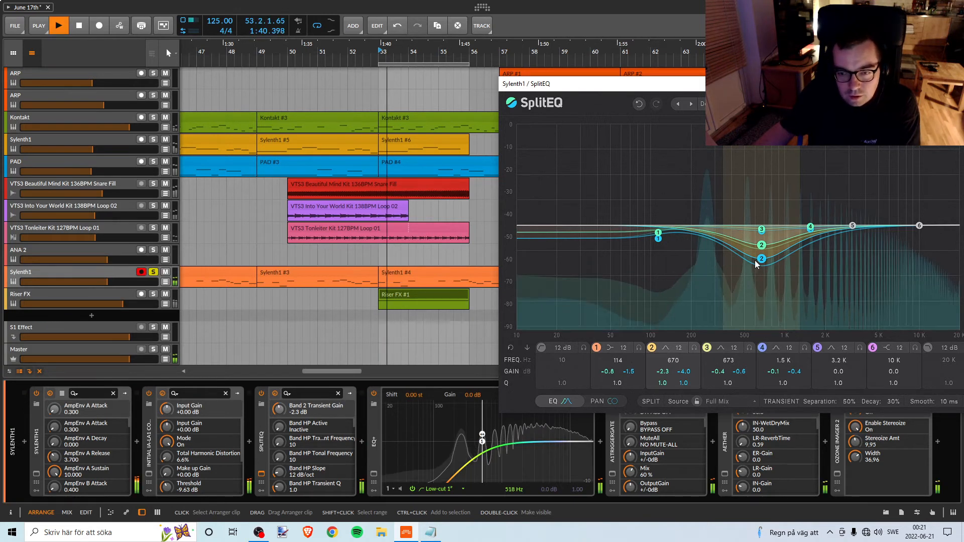
mouse_move(761, 262)
mouse_down()
mouse_move(761, 271)
mouse_move(763, 246)
mouse_up()
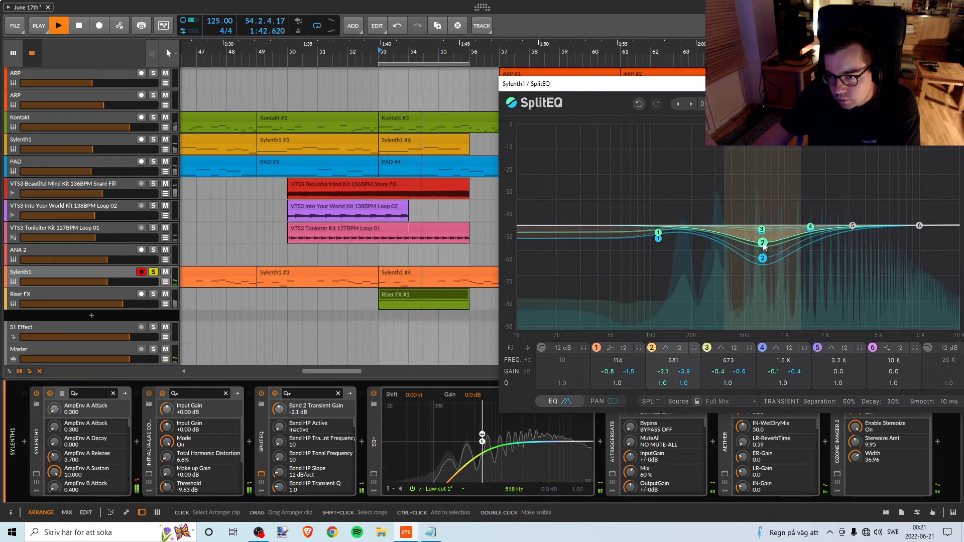
Unsolo the orange Sylenth1 track, try its volume at -2.0 dB during playback and settle it at -5.8 dB.
click(155, 275)
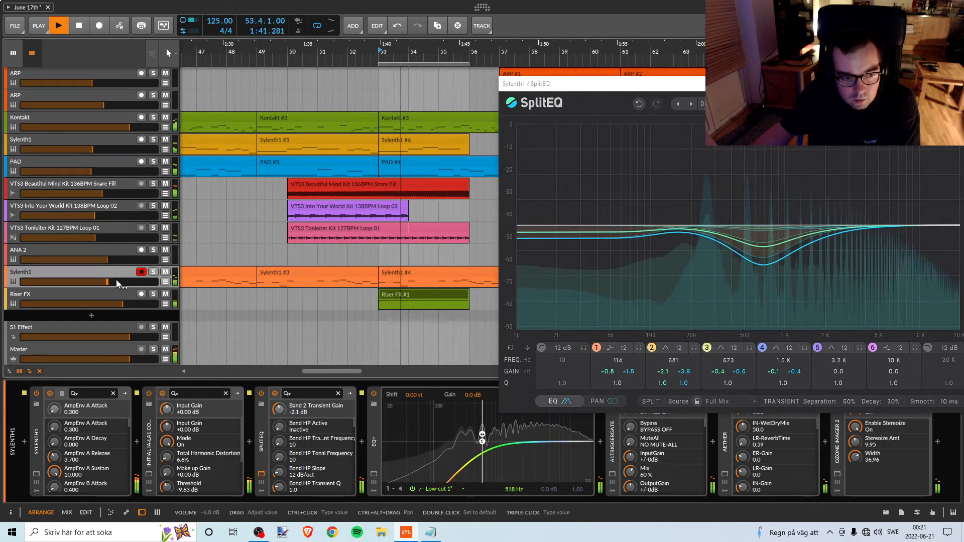
drag(116, 280, 121, 282)
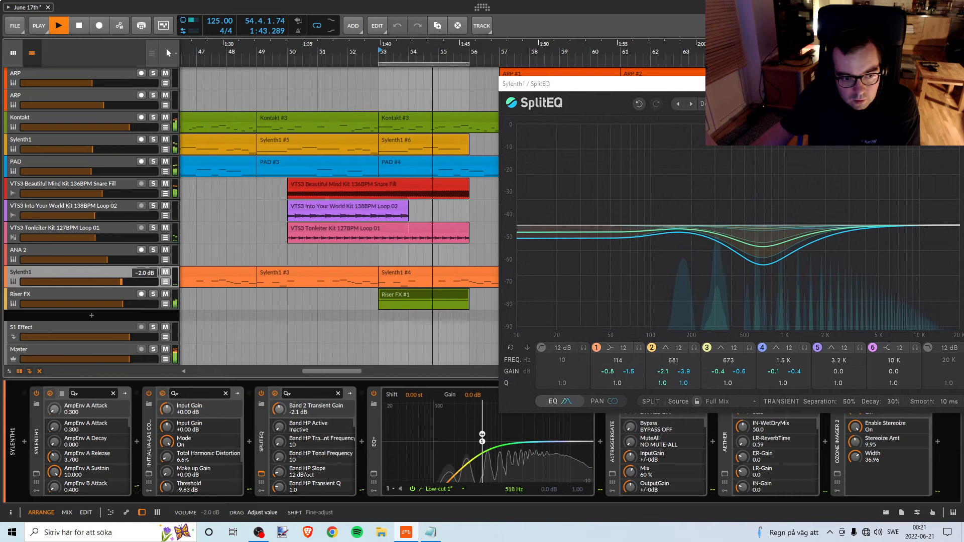
key(space)
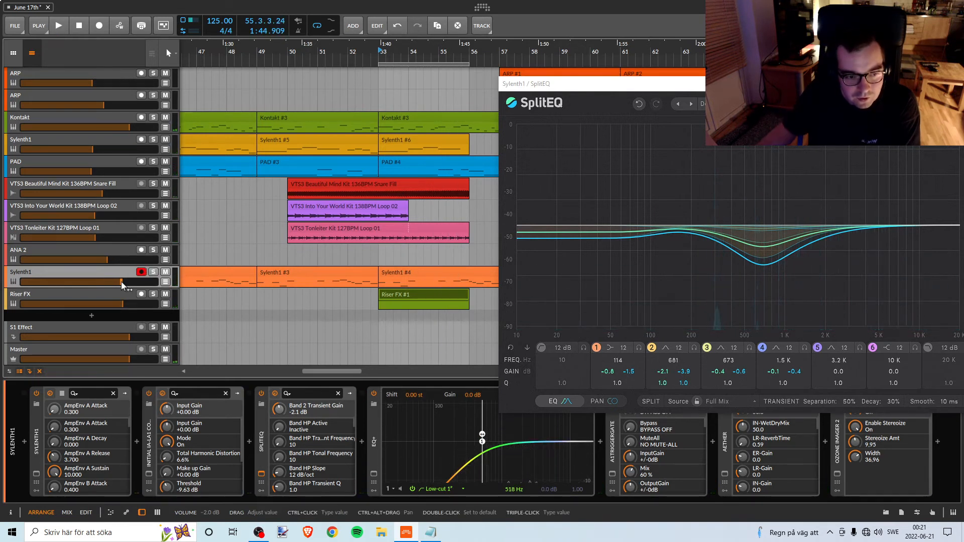
key(space)
drag(122, 285, 108, 285)
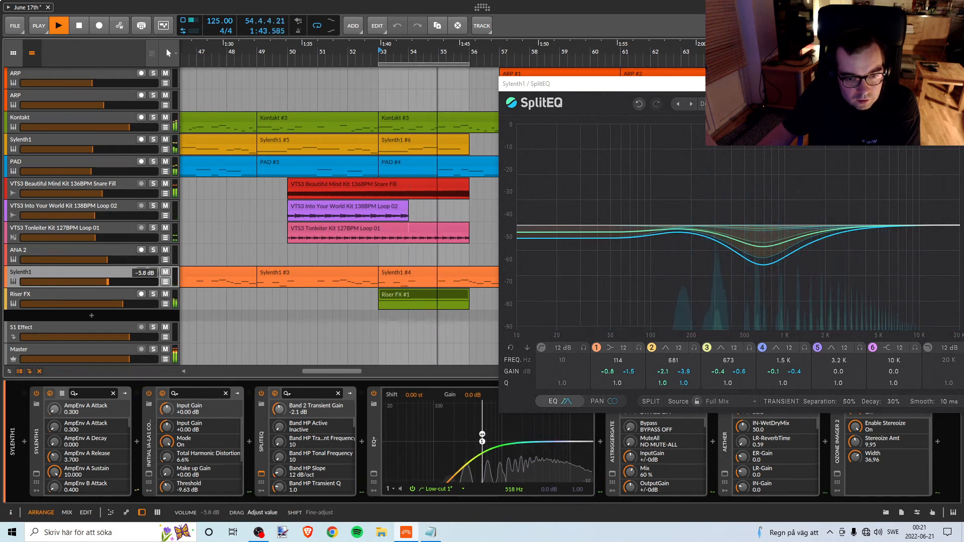
Stop playback and briefly replay the full mix from bar 53, where the Riser FX enters.
drag(387, 50, 387, 35)
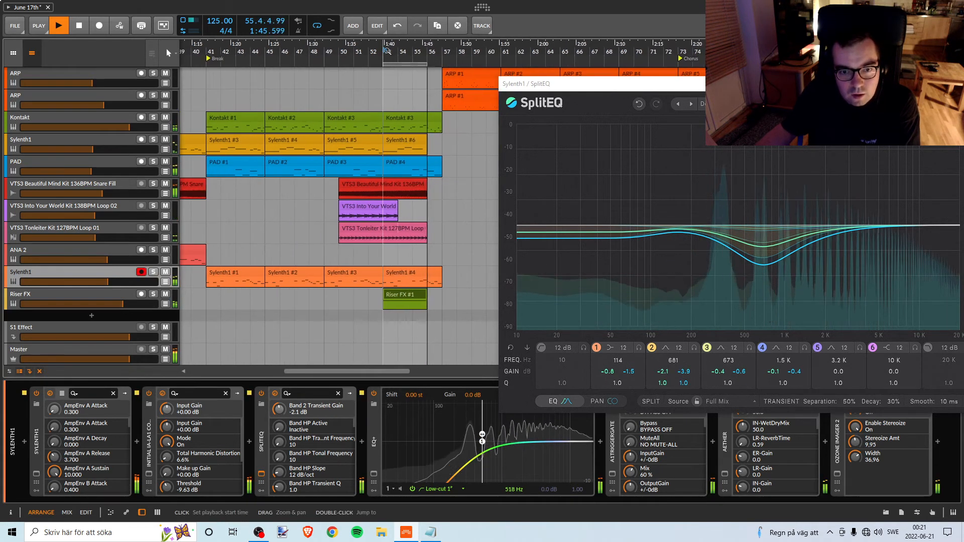
key(space)
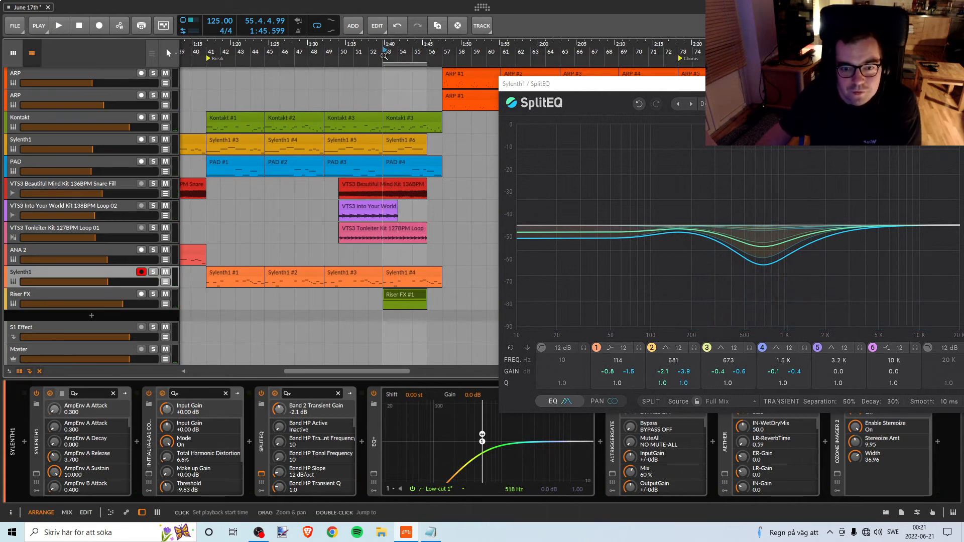
key(space)
key(space)
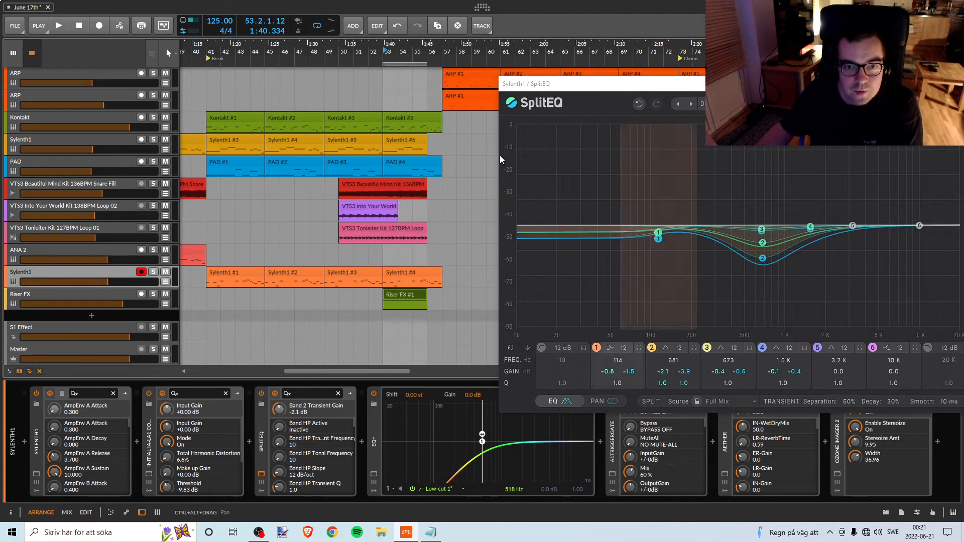
Play the build-up from bar 49, briefly soloing and unsoloing VTS3 Into Your World Kit 138BPM Loop 02.
drag(279, 48, 305, 48)
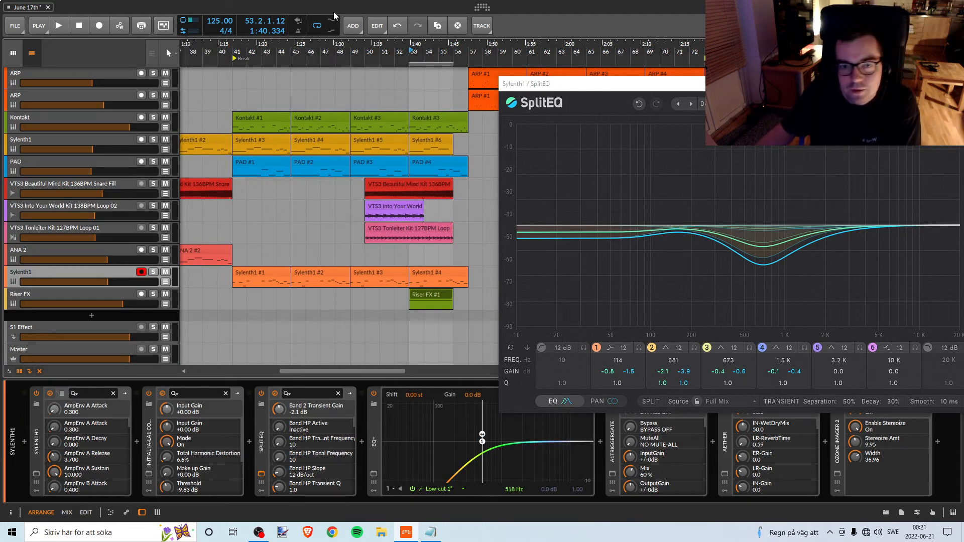
click(352, 54)
key(space)
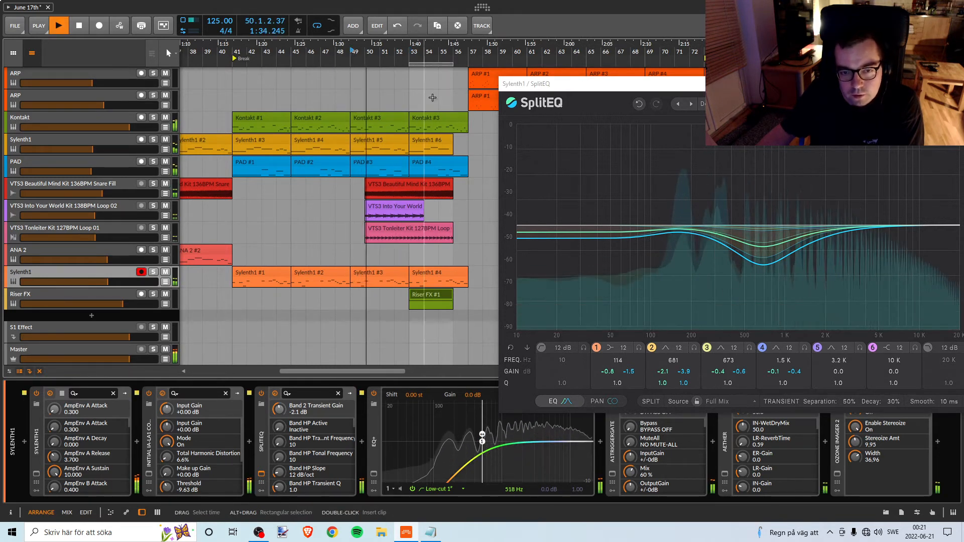
click(153, 206)
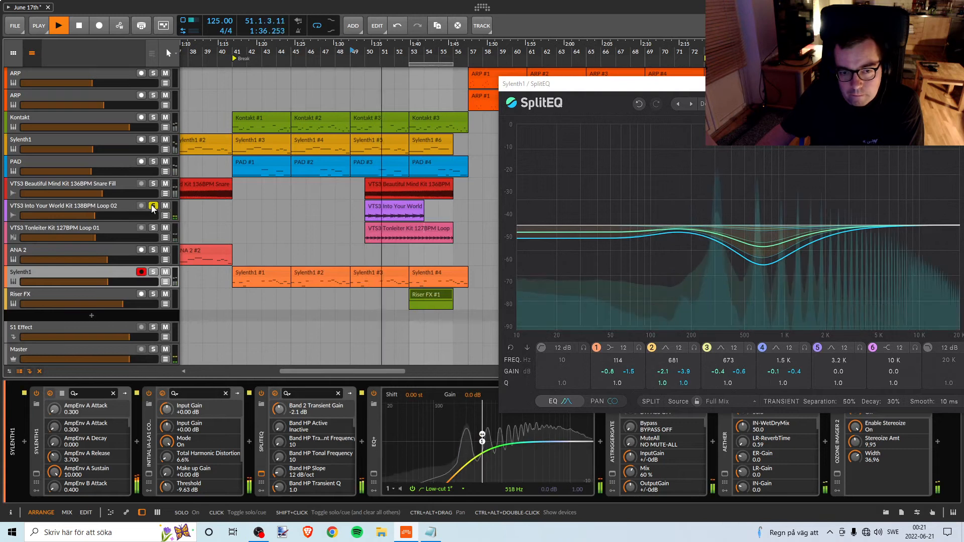
click(153, 206)
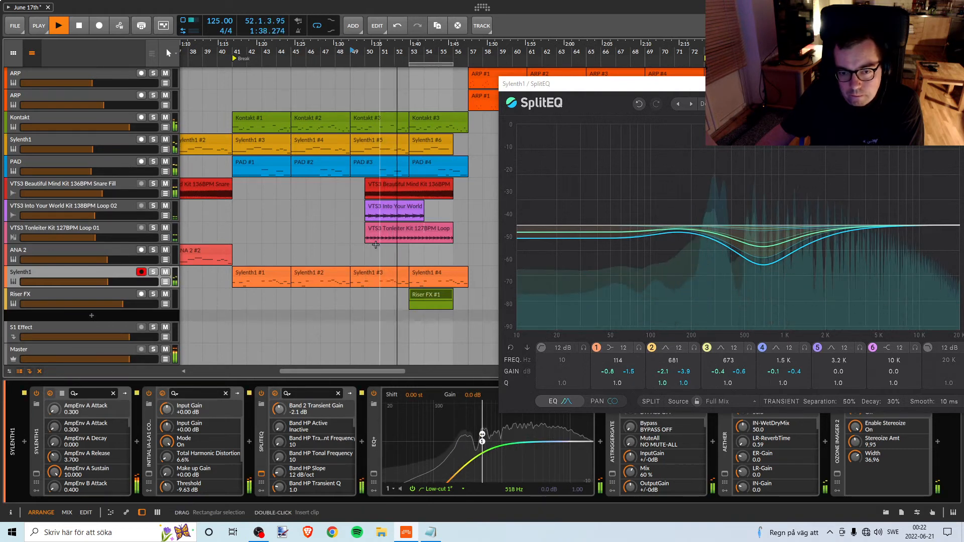
key(space)
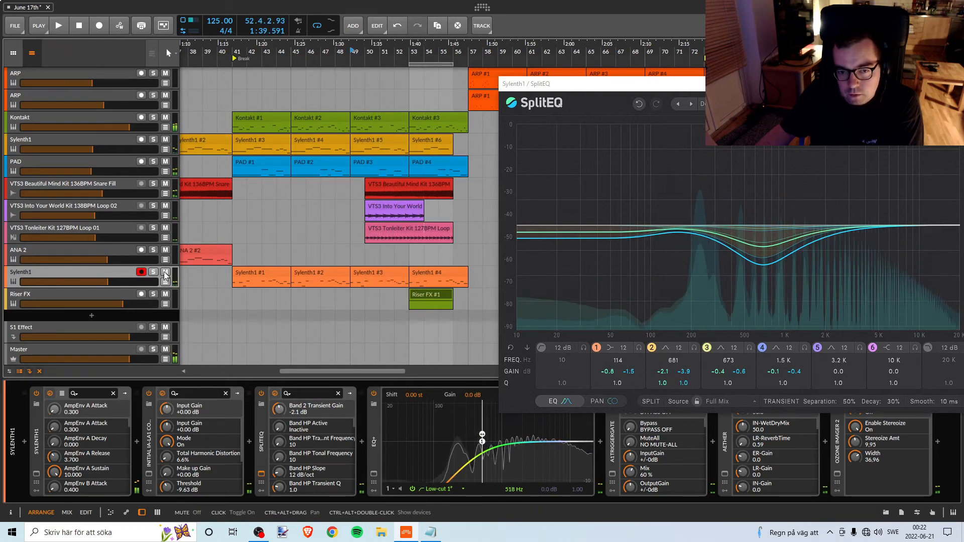
Mute the orange Sylenth1 track and listen to the build-up without it from bar 48.
click(165, 272)
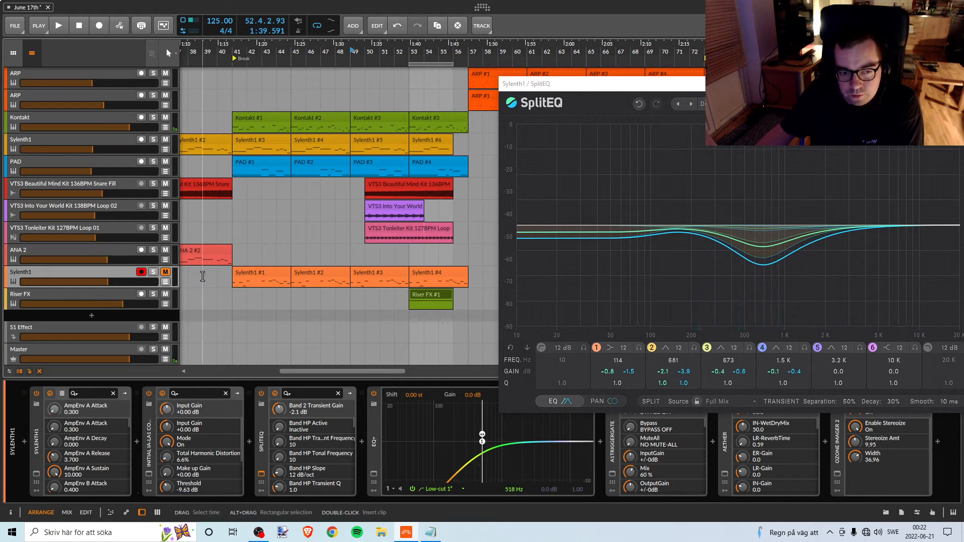
click(332, 86)
key(space)
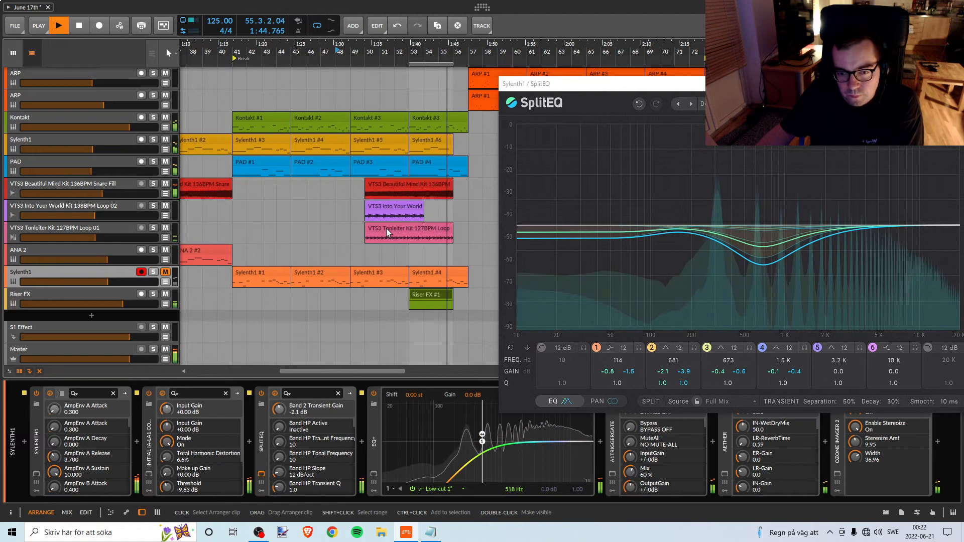
key(space)
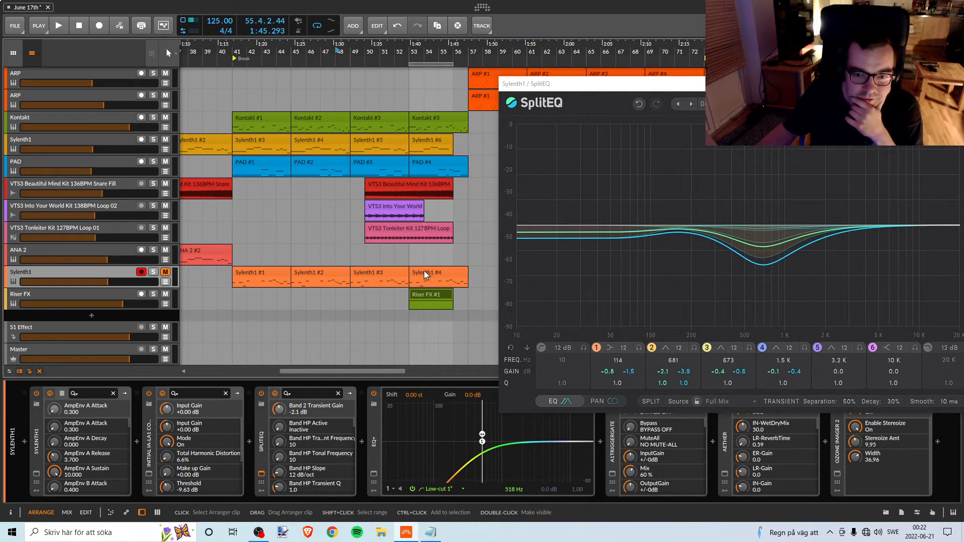
Solo the muted orange Sylenth1 track, play briefly from bar 45, then stop and unsolo it.
click(153, 271)
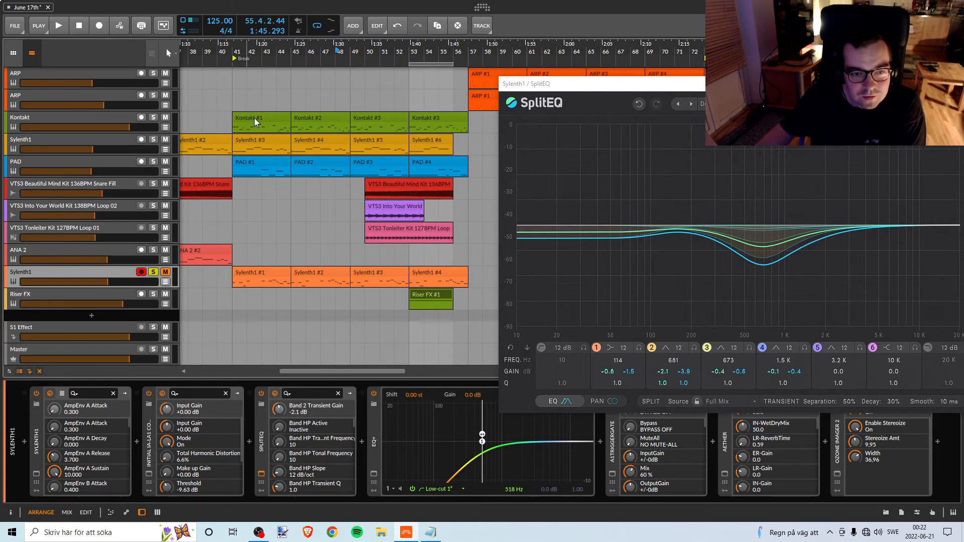
click(291, 196)
key(space)
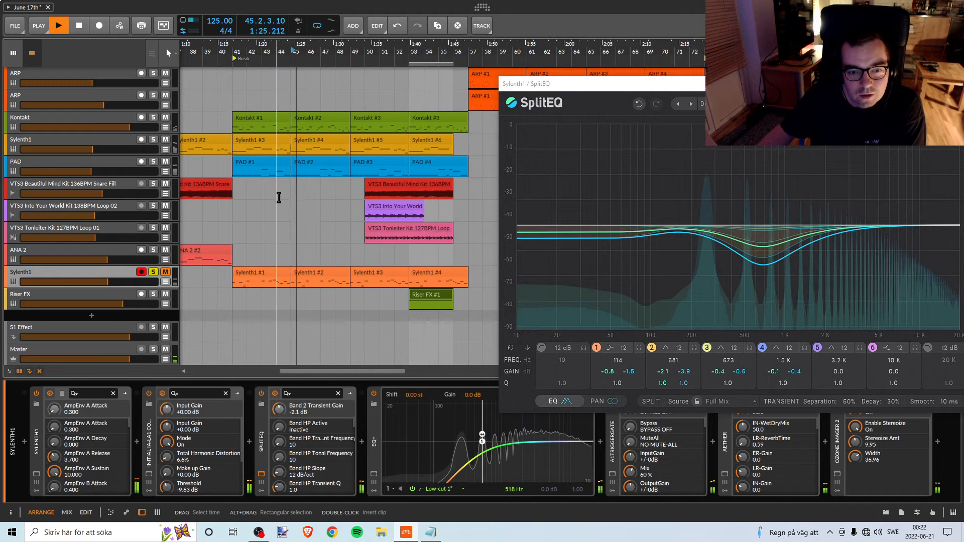
key(space)
click(153, 272)
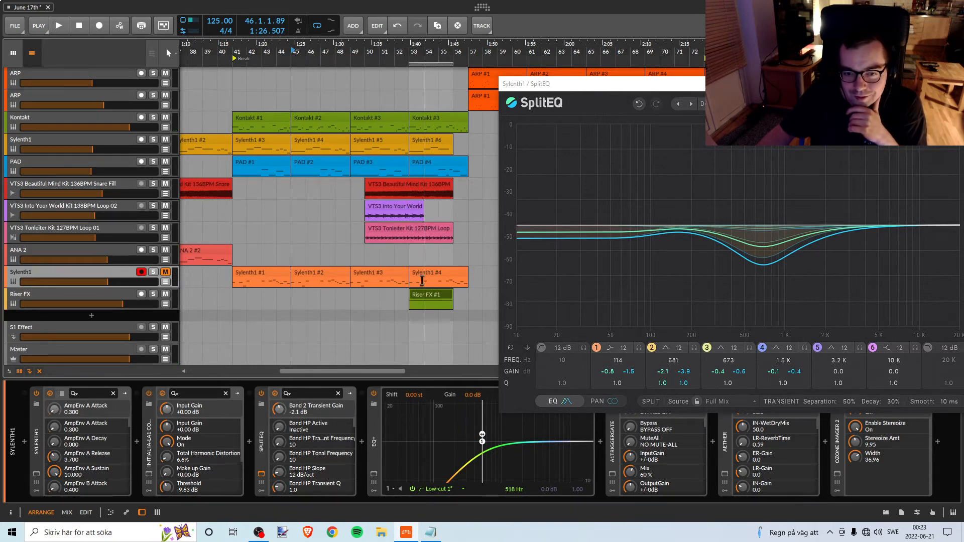
Unmute and solo the orange Sylenth1 track, then audition it alone from bar 45.
mouse_move(308, 51)
mouse_down()
mouse_move(330, 25)
mouse_move(314, 23)
mouse_move(387, 49)
mouse_move(310, 56)
mouse_up()
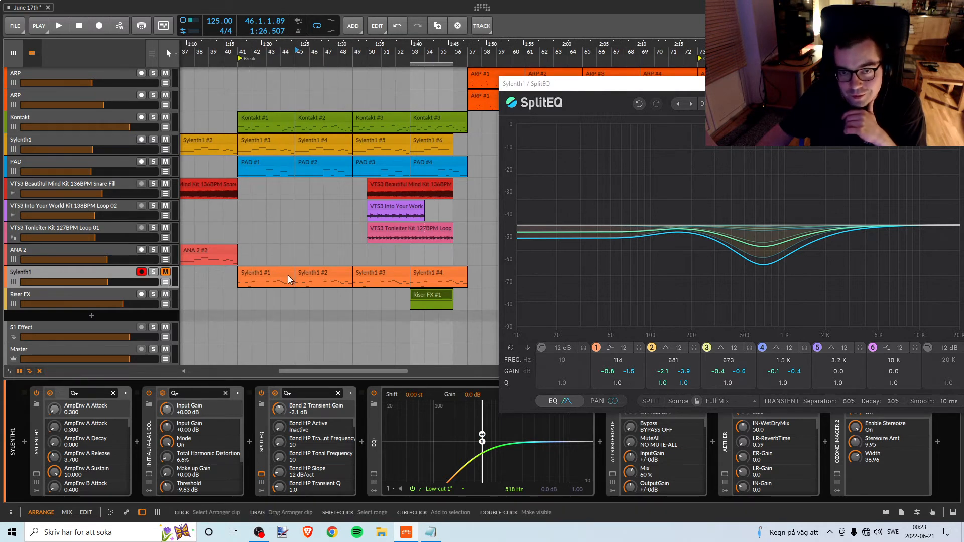
click(165, 272)
click(154, 272)
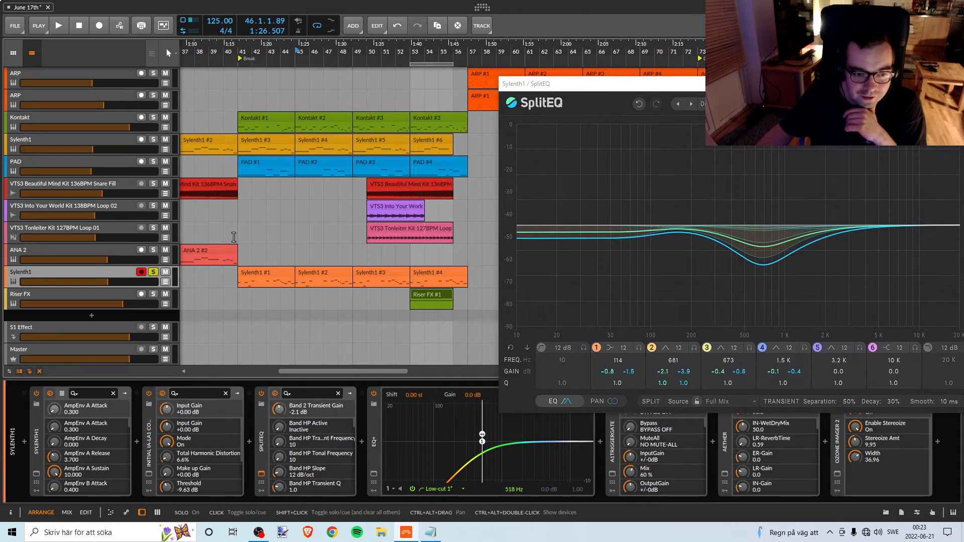
click(296, 52)
key(space)
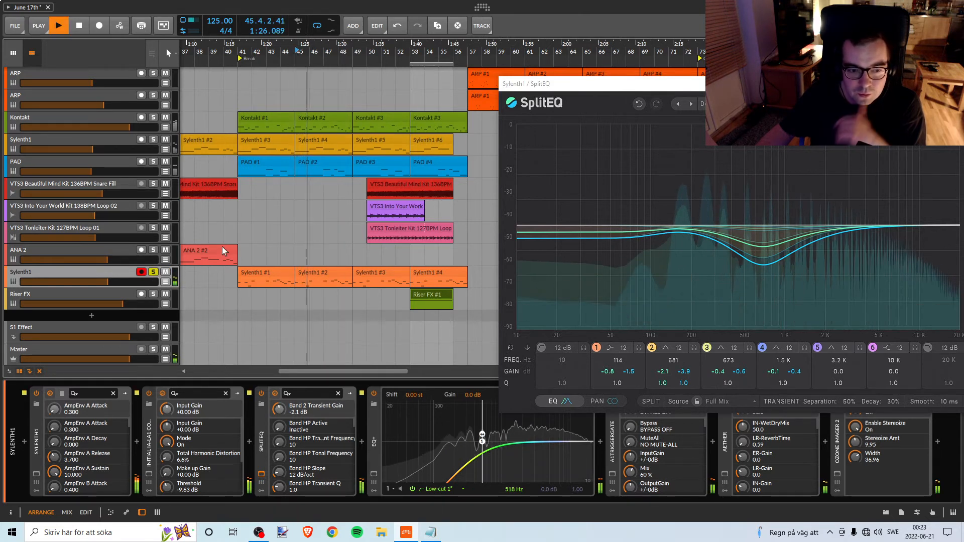
key(space)
Check the effect settings in the orange track's Sylenth1 synth, then close the synth and SplitEQ windows.
click(36, 474)
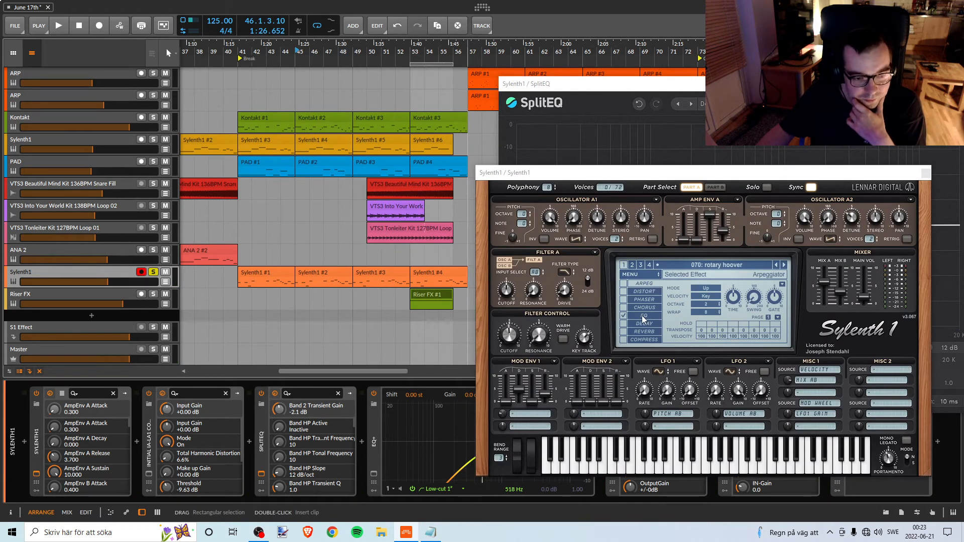
click(924, 174)
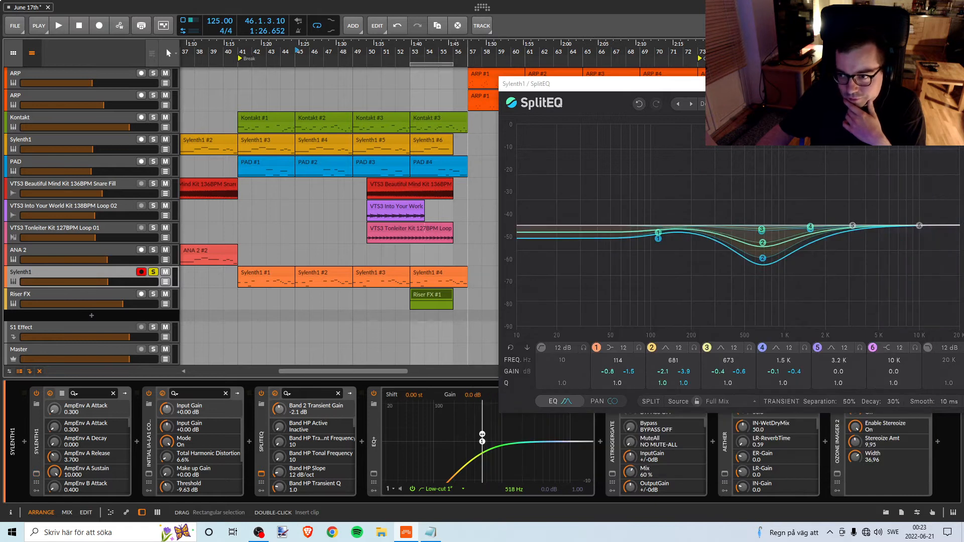
drag(653, 84, 524, 41)
click(930, 41)
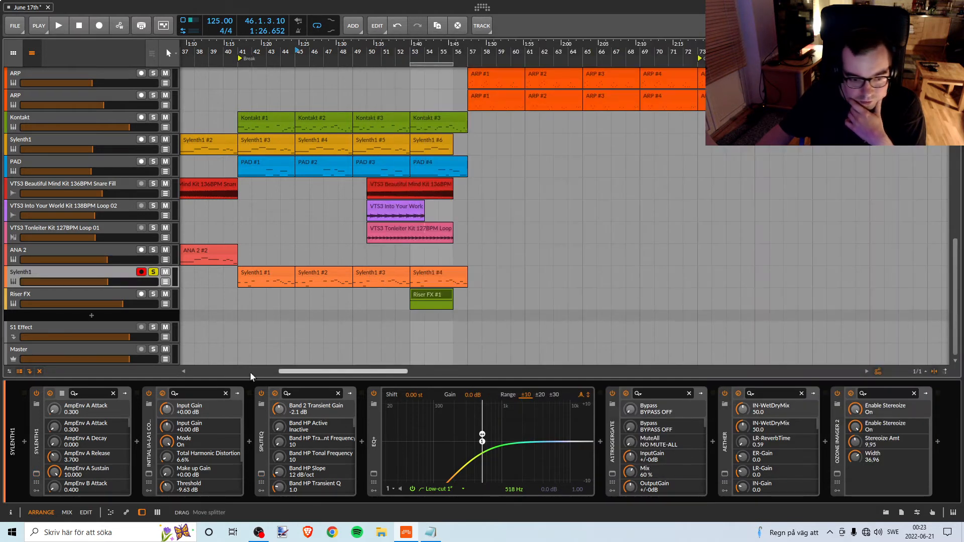
Inspect the A1TriggerGate settings on the soloed Sylenth1 track, then close its window.
click(153, 444)
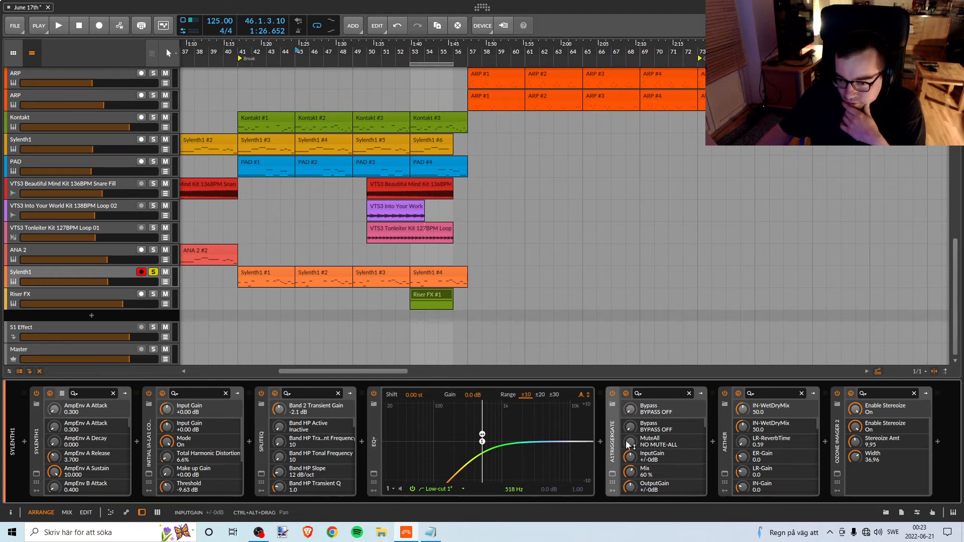
click(613, 474)
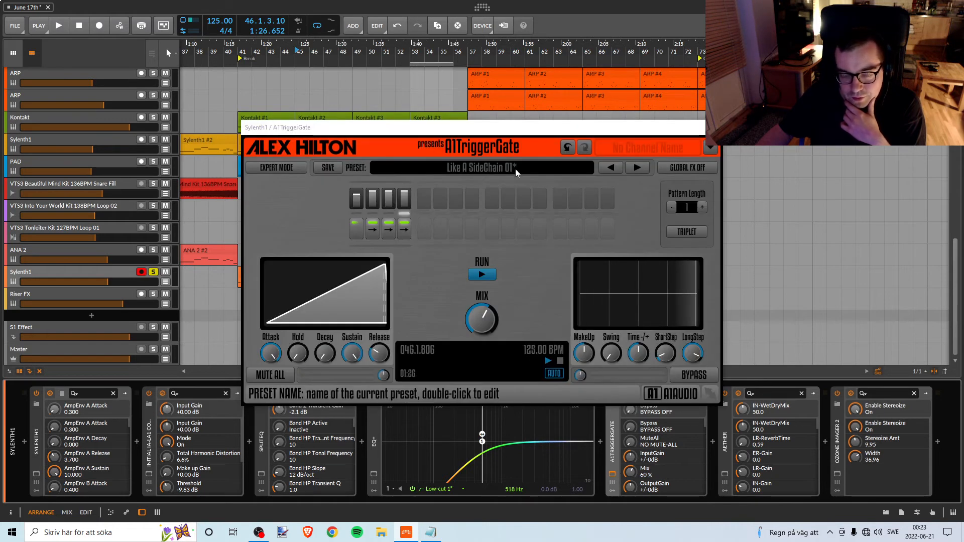
click(710, 127)
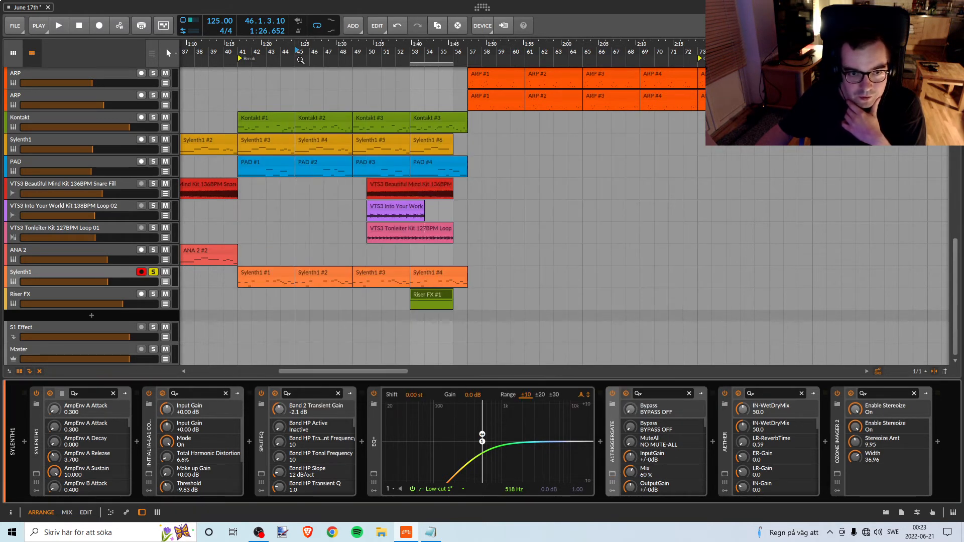
Compare the soloed Sylenth1 with A1TriggerGate switched off and back on while playing from the break at bar 41.
drag(297, 48, 383, 66)
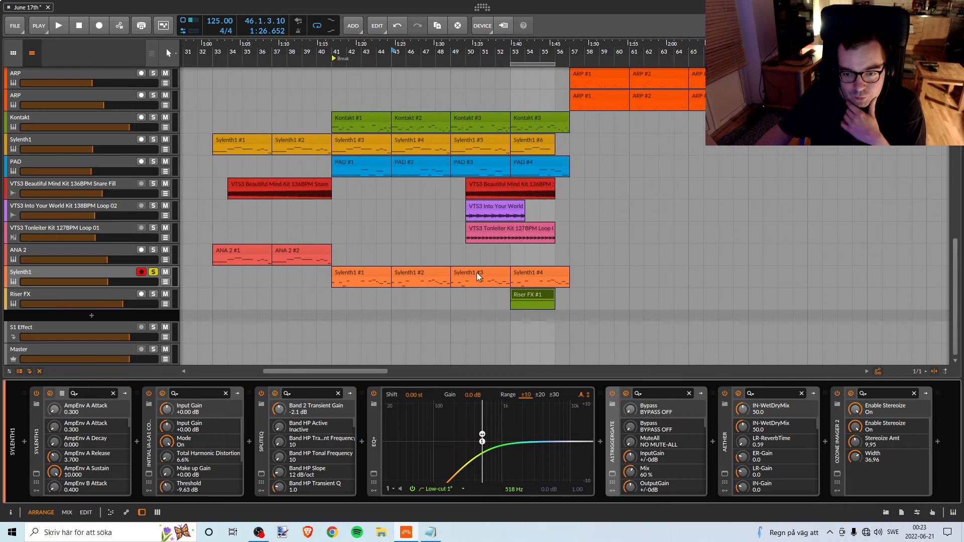
click(612, 393)
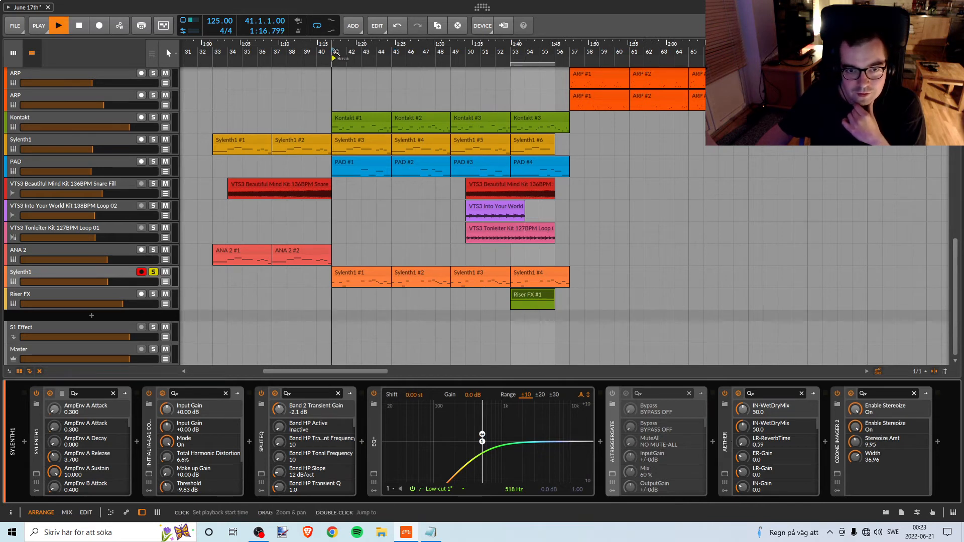
key(space)
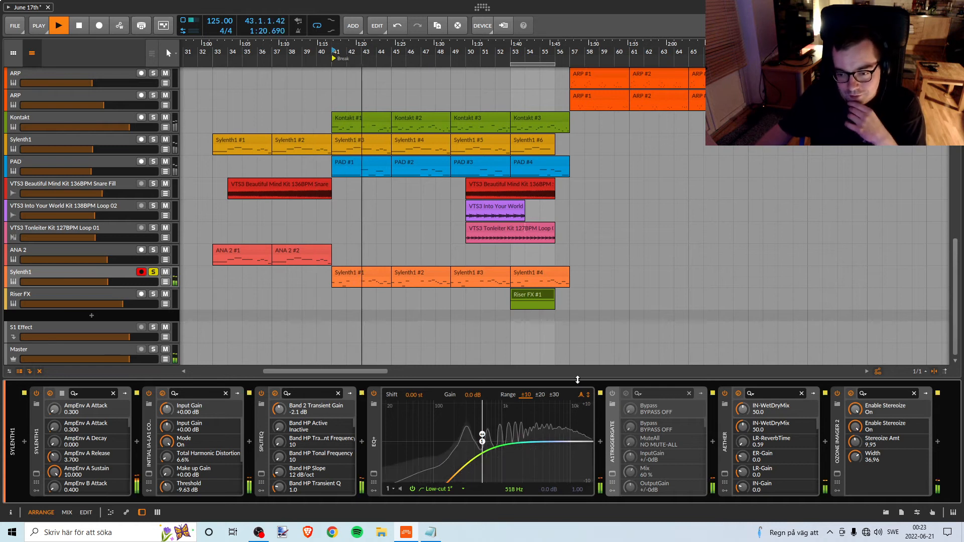
click(610, 392)
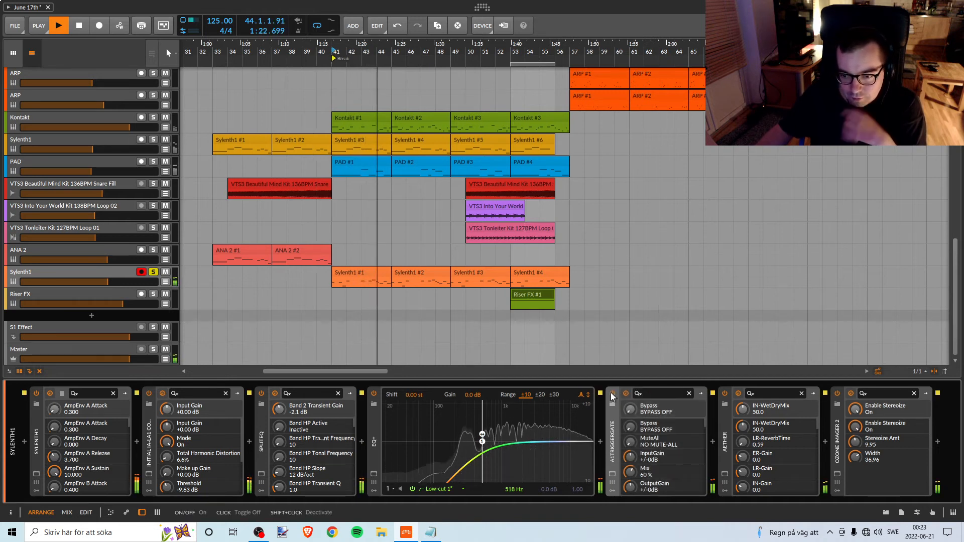
Switch off A1TriggerGate on the orange Sylenth1 track, unsolo the track, and play the full mix from the break at bar 41.
click(611, 393)
key(space)
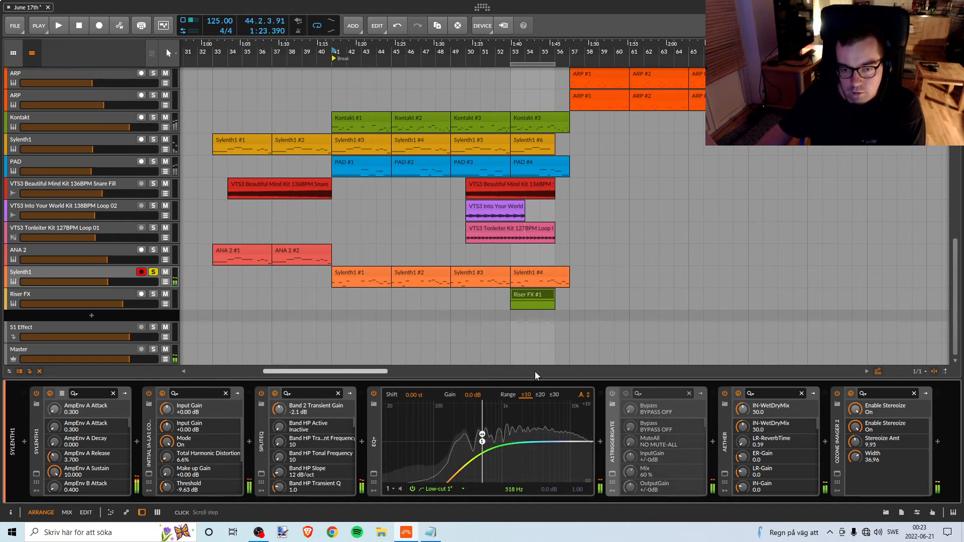
click(153, 273)
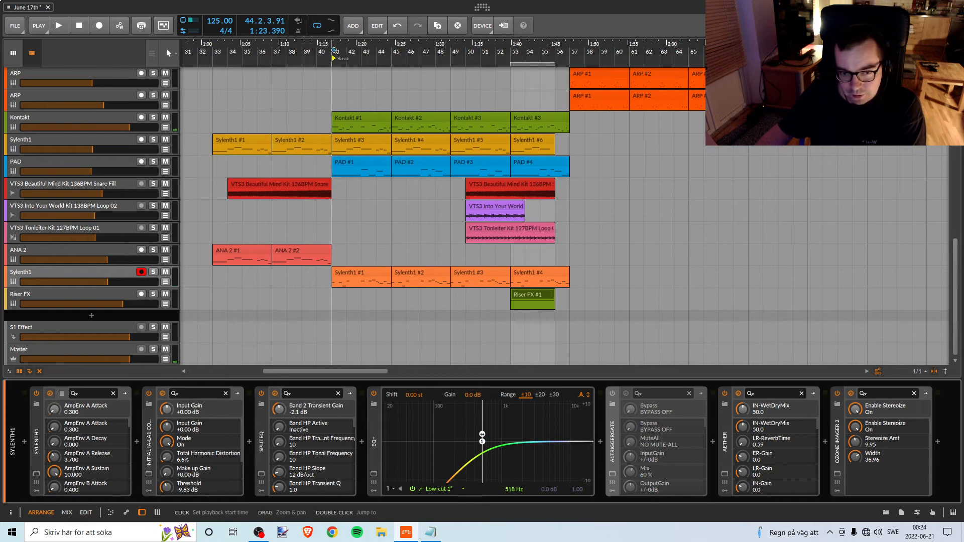
key(space)
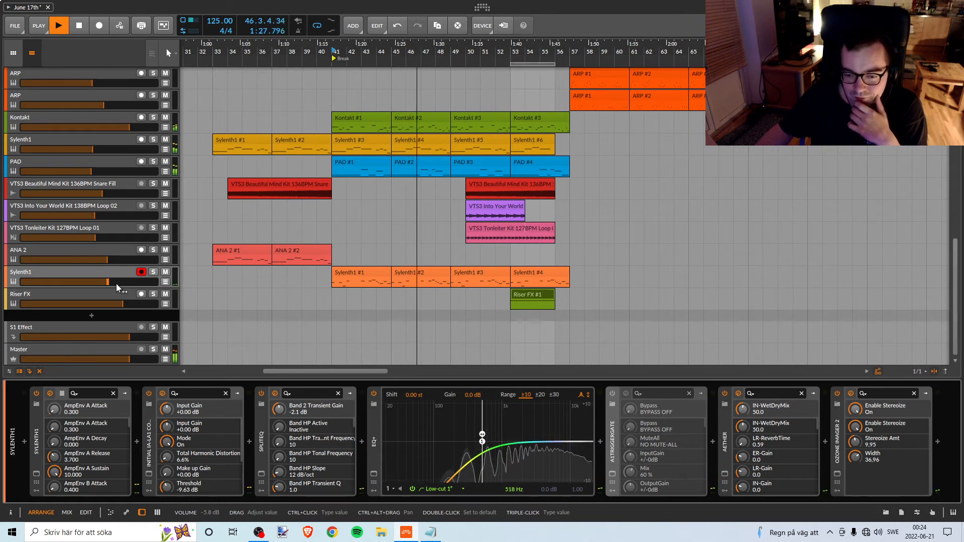
Raise the EQ+ low-cut frequency on the orange Sylenth1 track to 782 Hz while auditioning the break.
drag(484, 442, 495, 446)
key(space)
key(space)
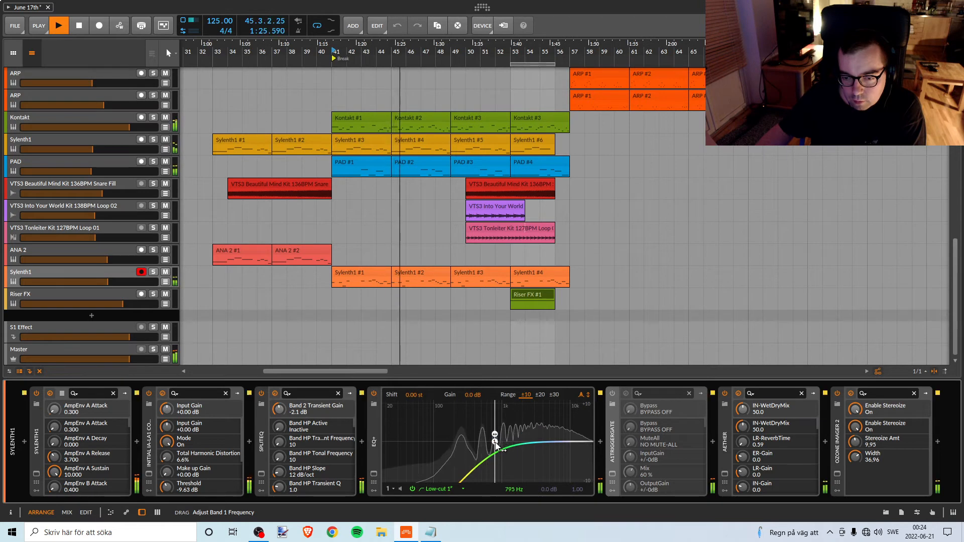
drag(495, 444, 495, 443)
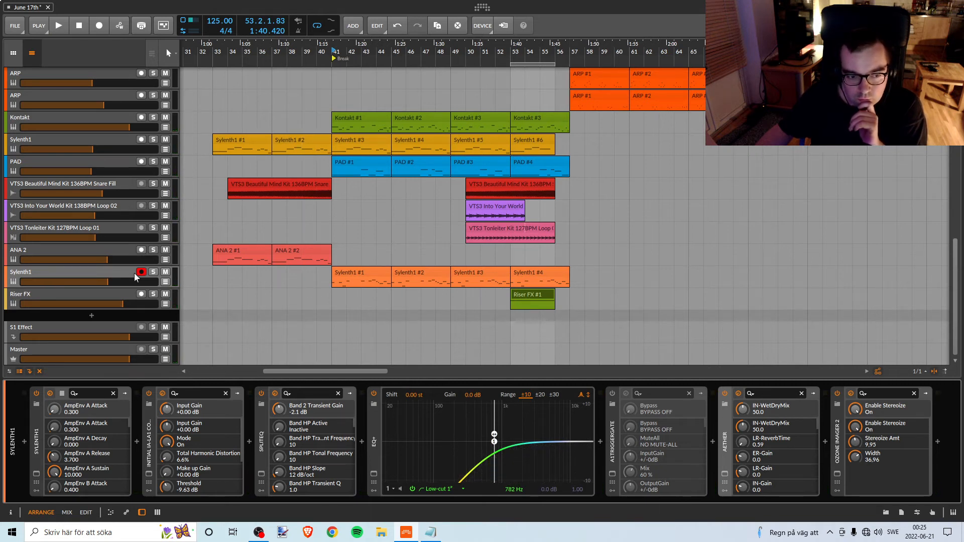
Compare the break from bar 41 with the orange Sylenth1 track muted and unmuted.
click(105, 271)
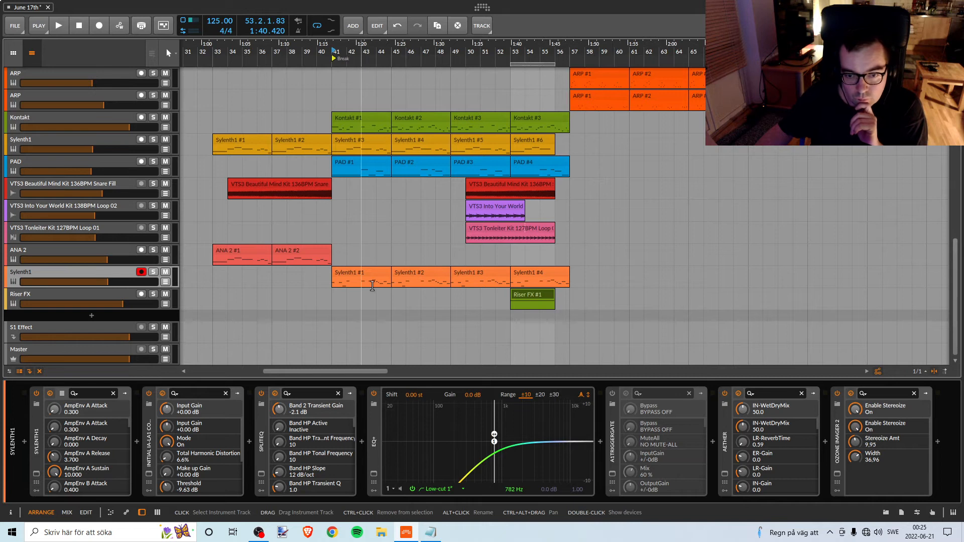
click(166, 272)
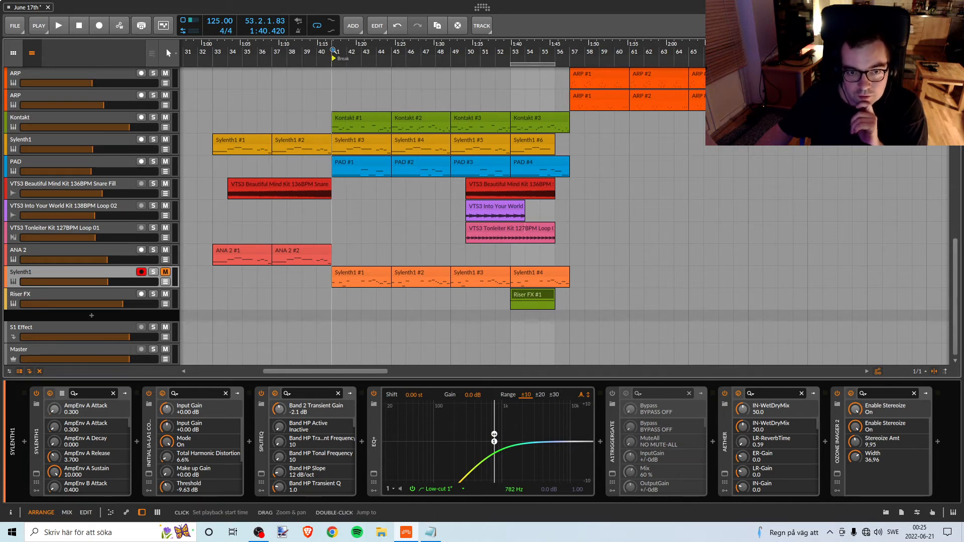
key(space)
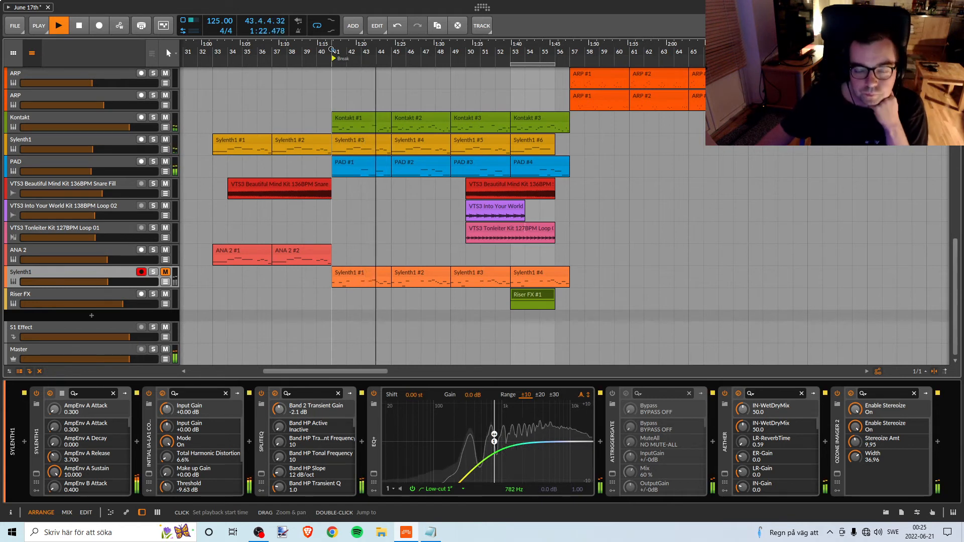
click(165, 273)
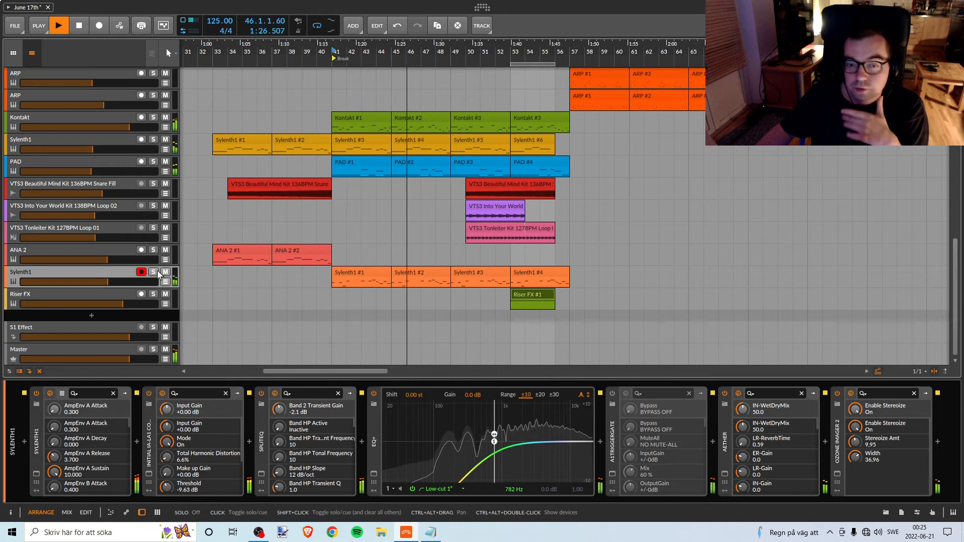
Delete the Sylenth1 #3 and #4 clips from the orange Sylenth1 track, clearing bars 49 to 56.
click(463, 273)
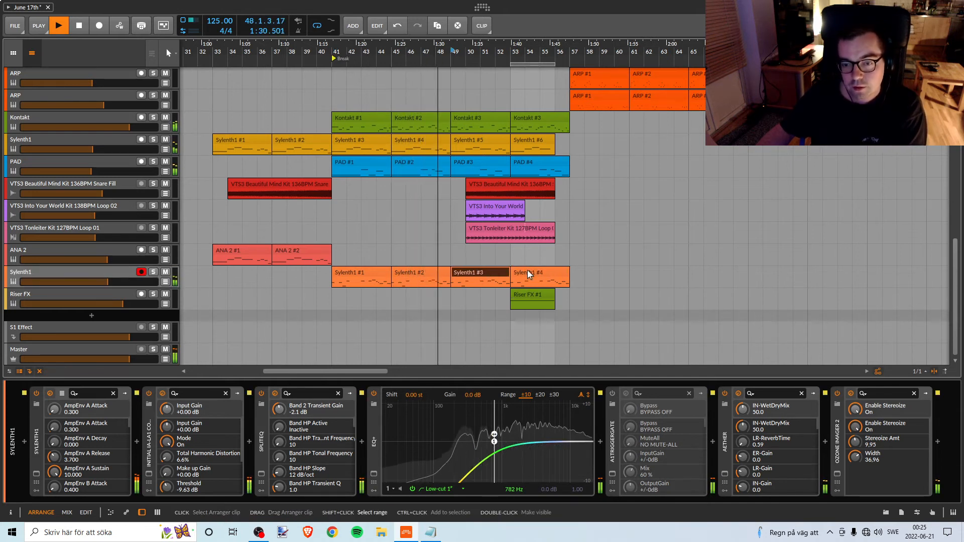
ctrl+click(527, 271)
key(Delete)
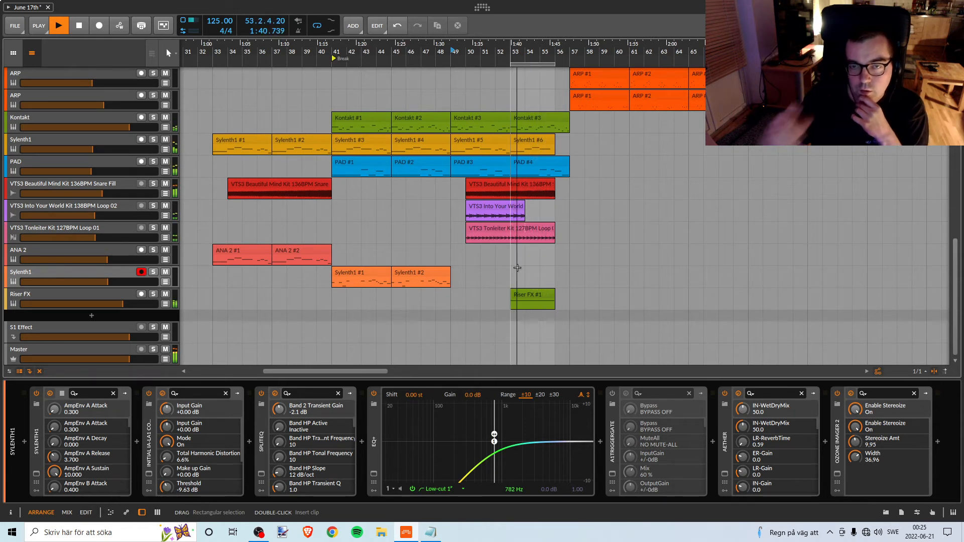
Turn off the arranger loop to play on past the build-up, and save the project.
click(317, 27)
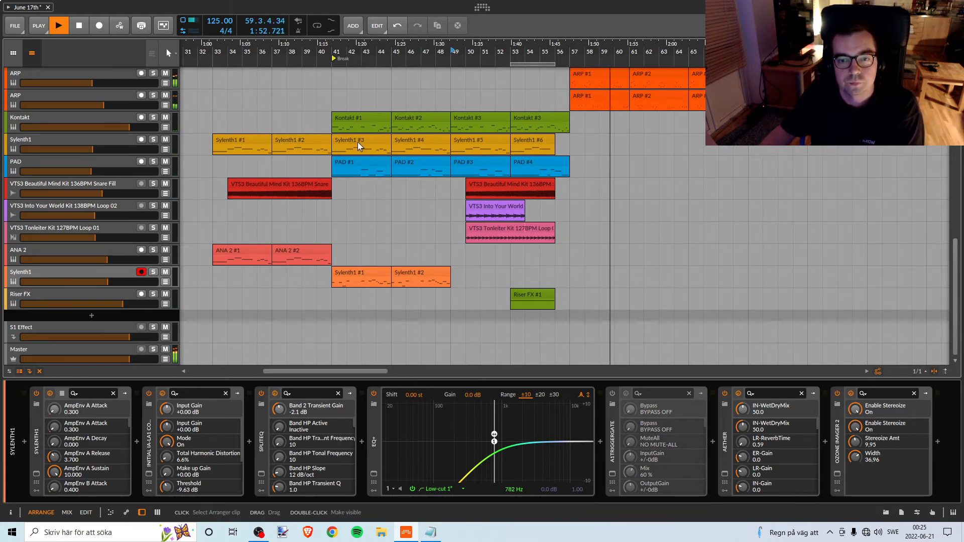
key(space)
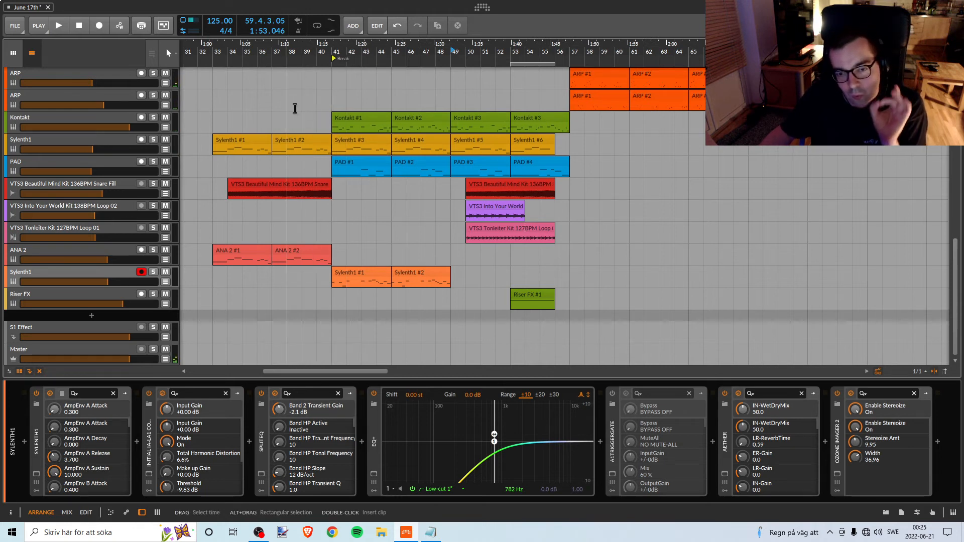
click(16, 27)
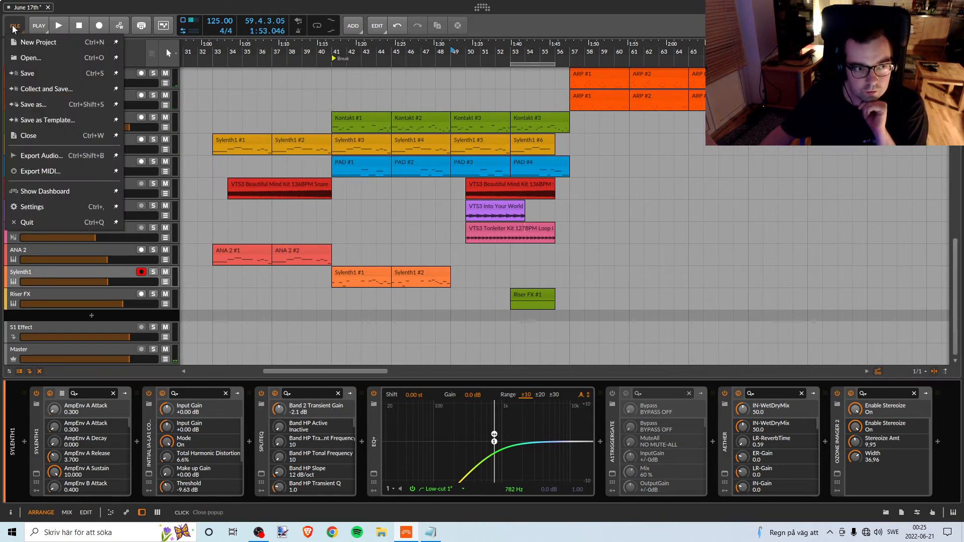
click(43, 74)
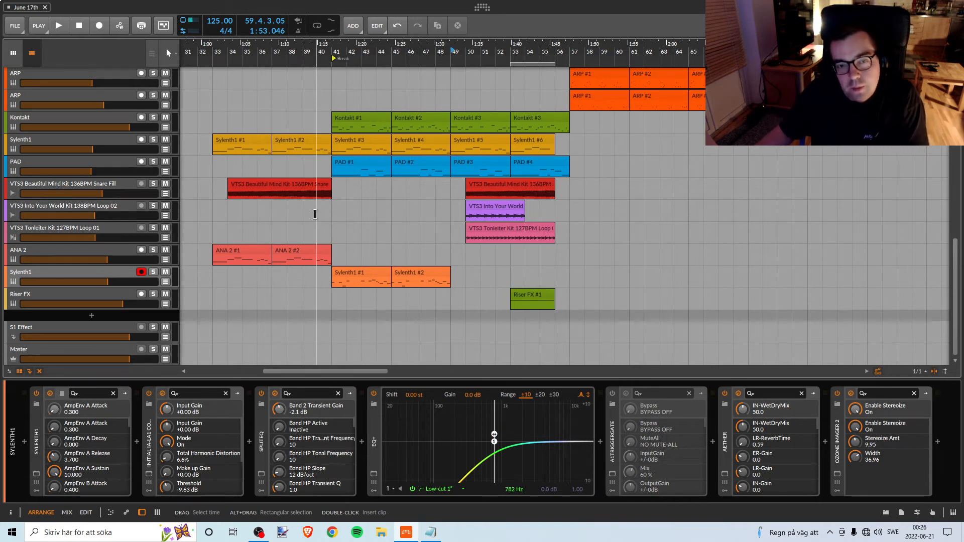
Look through all tracks of the arrangement around the break, from the Kick down to the Riser FX.
scroll(347, 194, up, 3)
scroll(349, 198, up, 5)
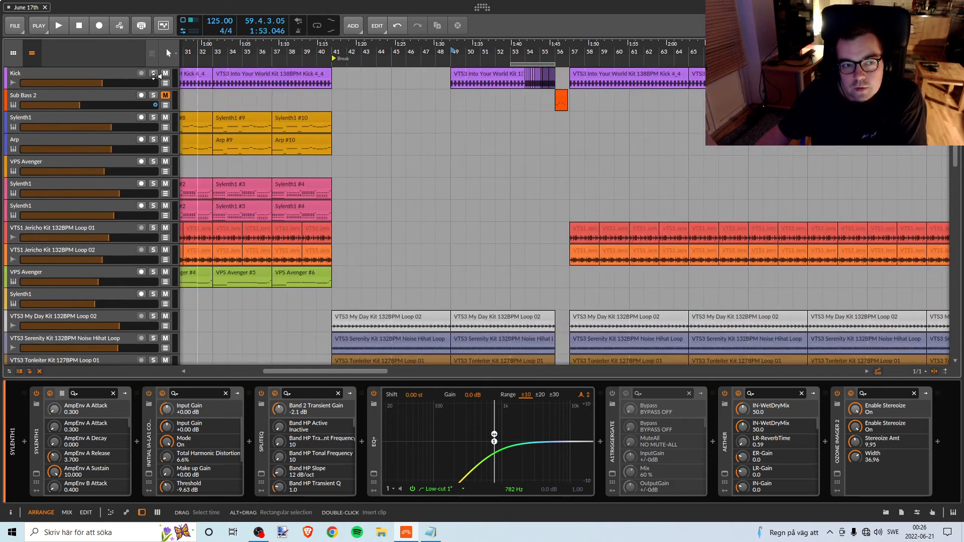
click(15, 26)
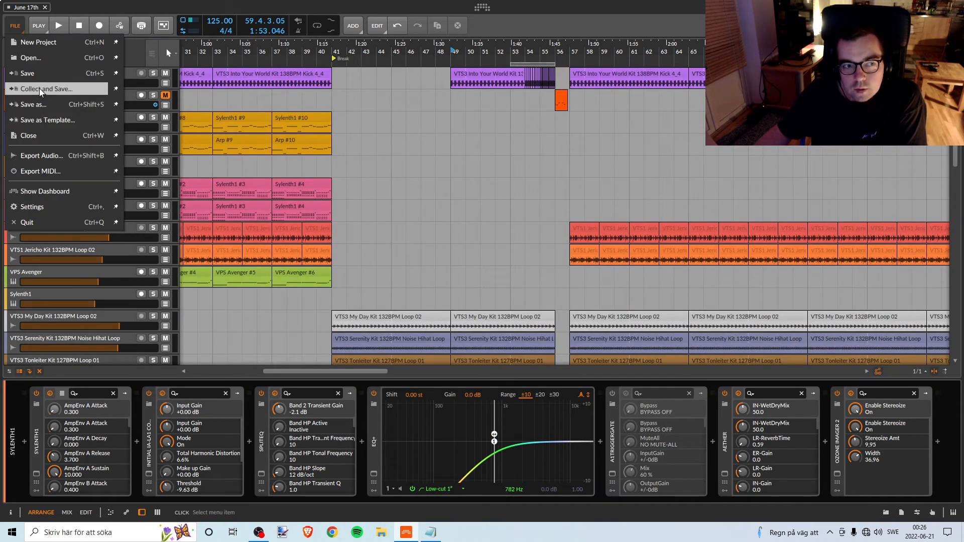
click(227, 4)
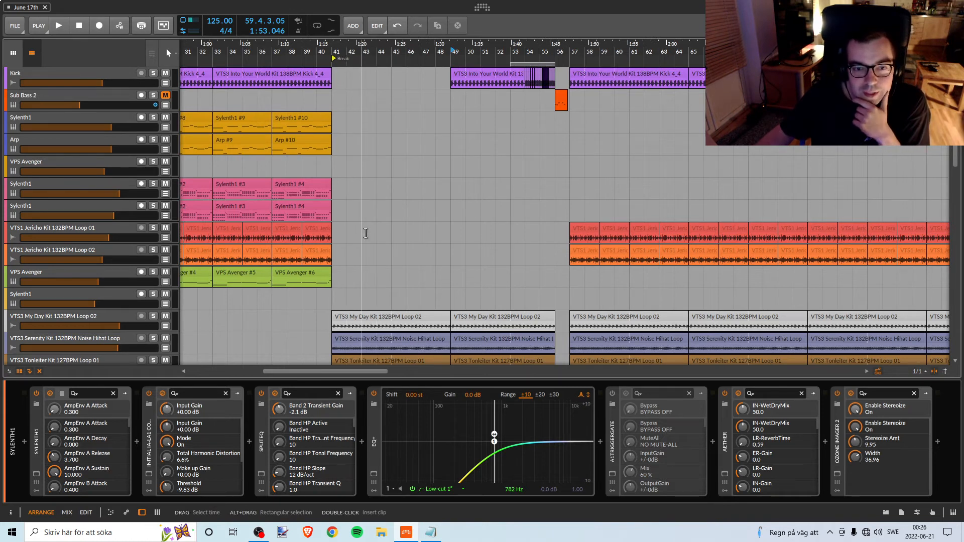
scroll(365, 233, down, 5)
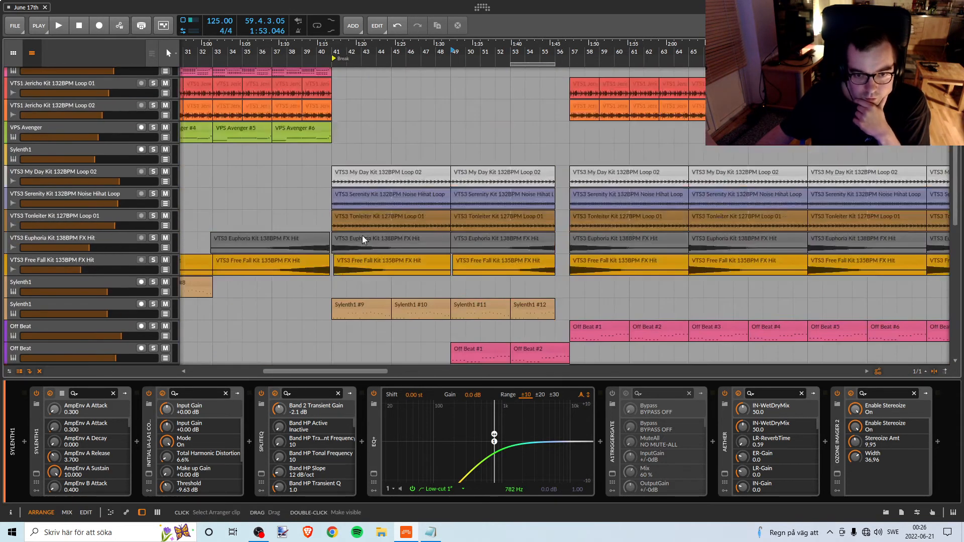
scroll(362, 236, up, 5)
scroll(430, 191, down, 8)
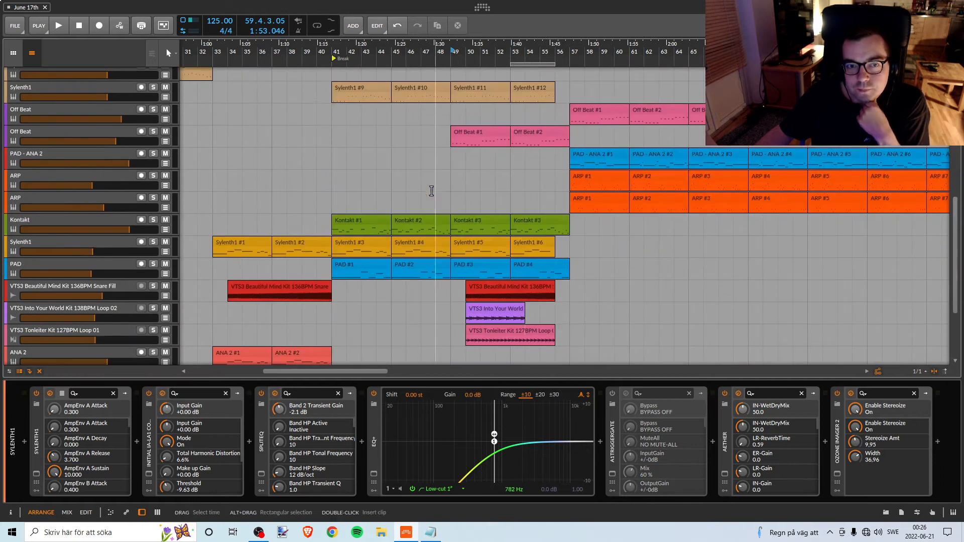
scroll(386, 155, down, 4)
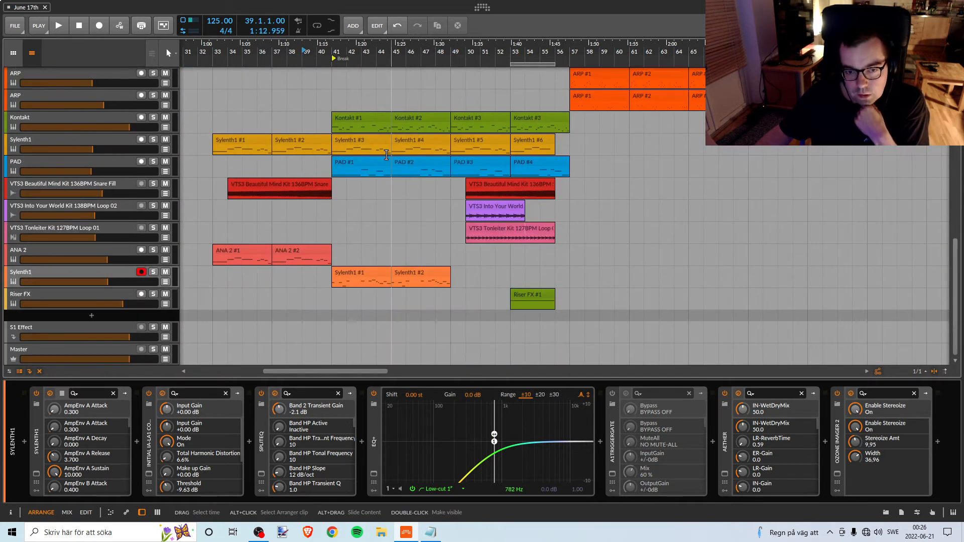
Play the transition into the break from bar 37 while viewing the percussion and Off Beat tracks.
click(274, 53)
key(space)
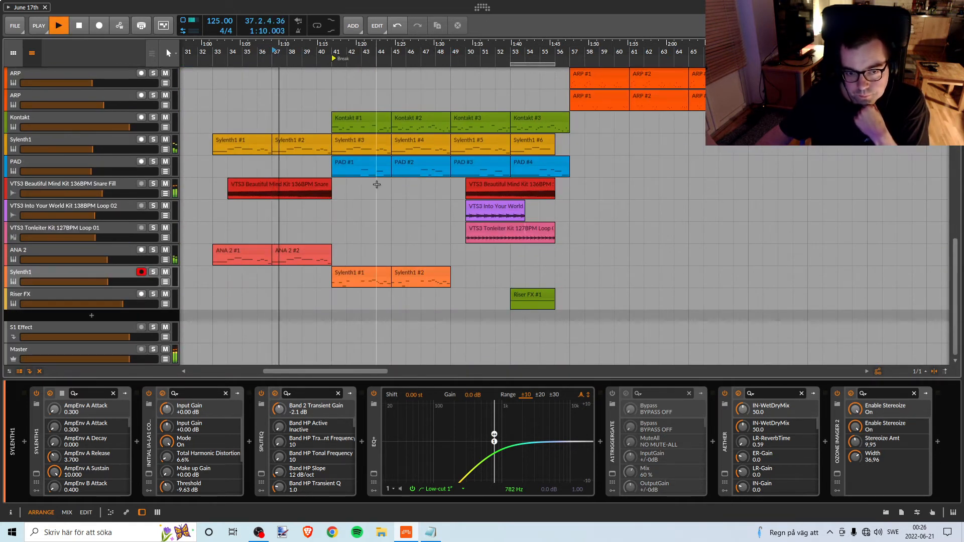
scroll(376, 184, up, 10)
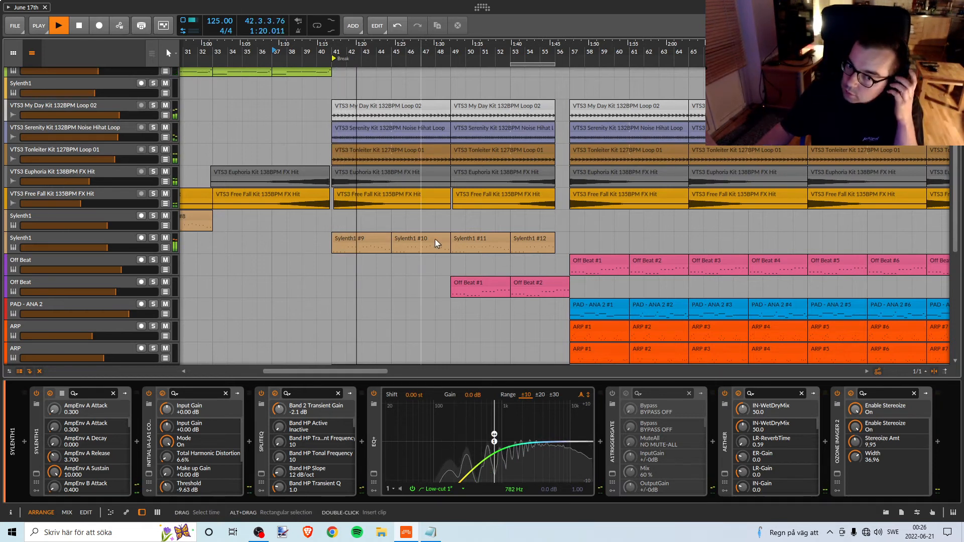
Try a copy of the Off Beat #1 clip at bar 41, the start of the break, and undo it.
click(474, 279)
drag(474, 279, 355, 284)
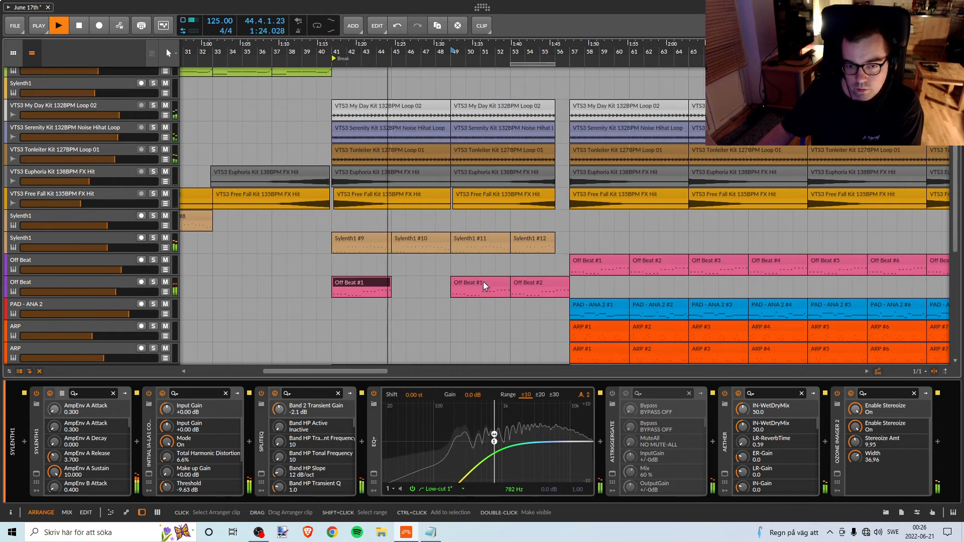
key(space)
key(ctrl+z)
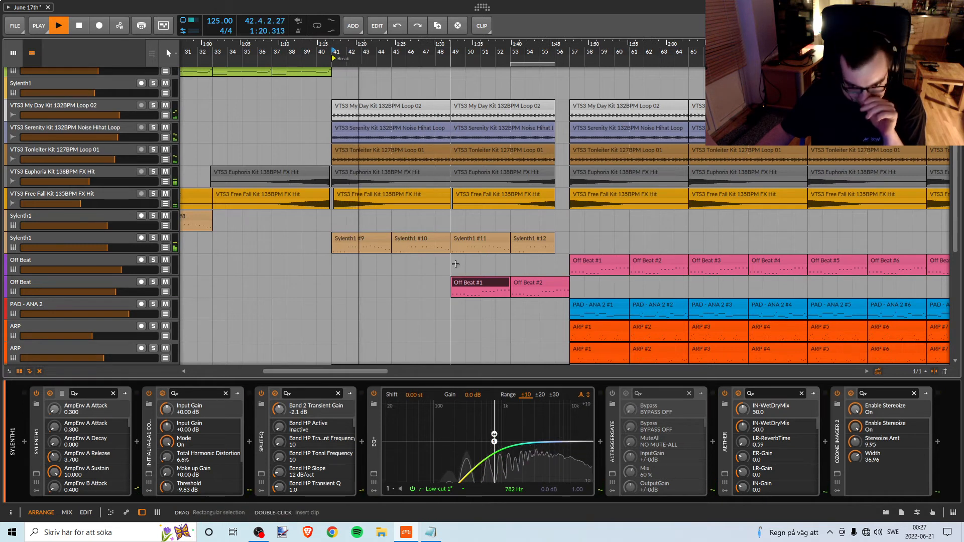
Listen from the break at bar 41 through the build-up into the drop, checking the shortened orange Sylenth1 part.
scroll(457, 266, down, 3)
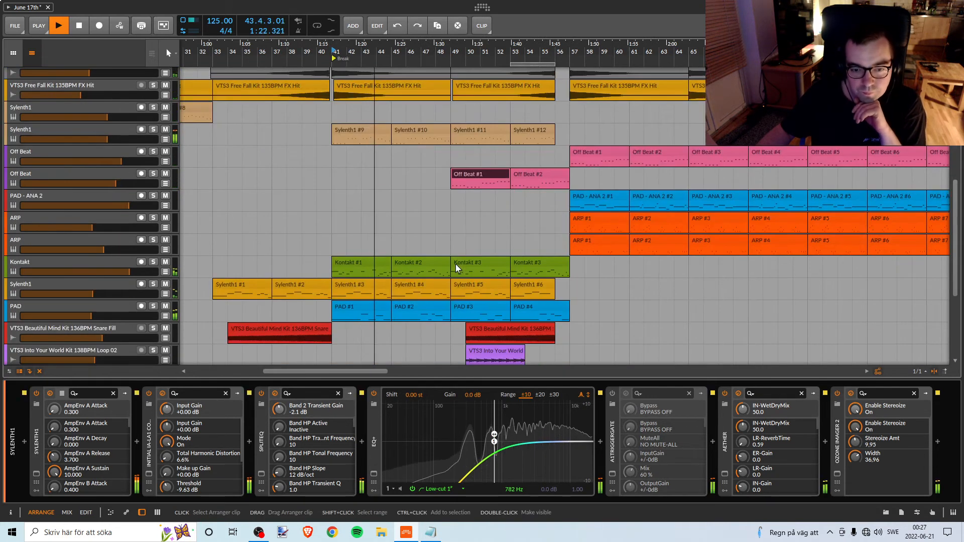
scroll(456, 264, down, 3)
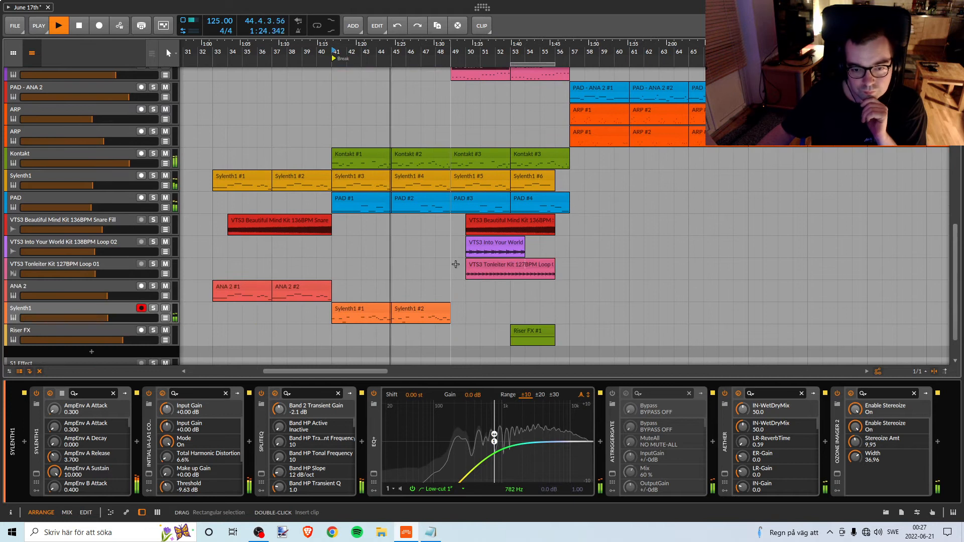
click(380, 307)
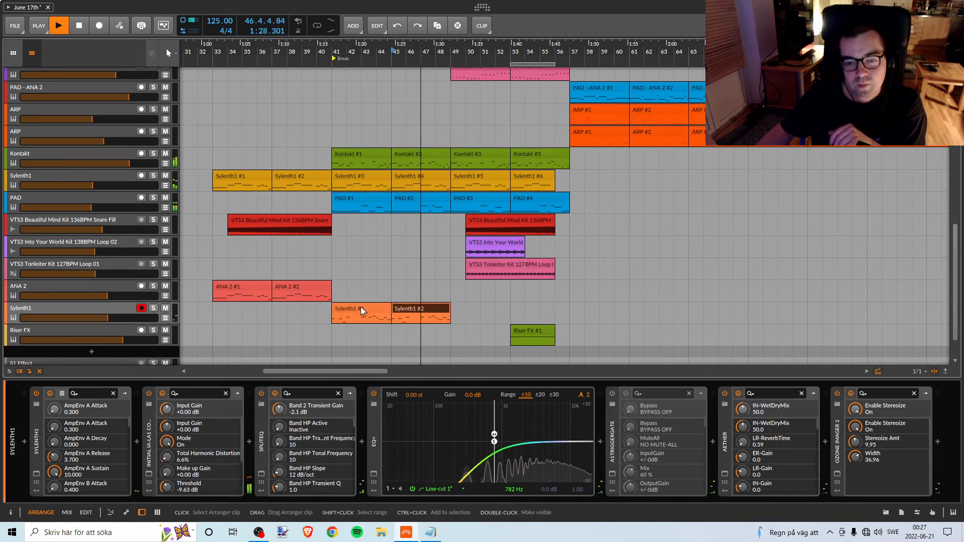
click(410, 307)
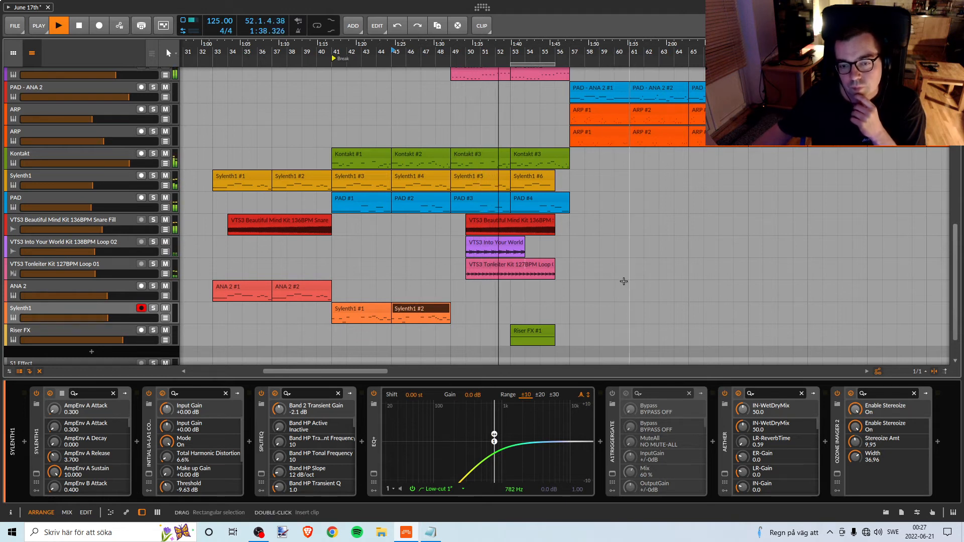
scroll(624, 280, up, 2)
scroll(628, 279, up, 2)
scroll(630, 281, down, 2)
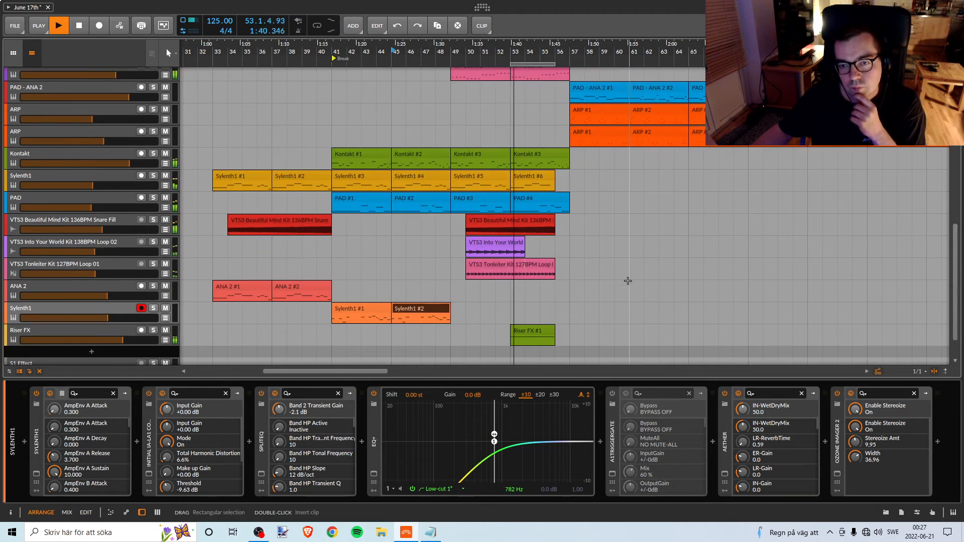
scroll(627, 282, down, 1)
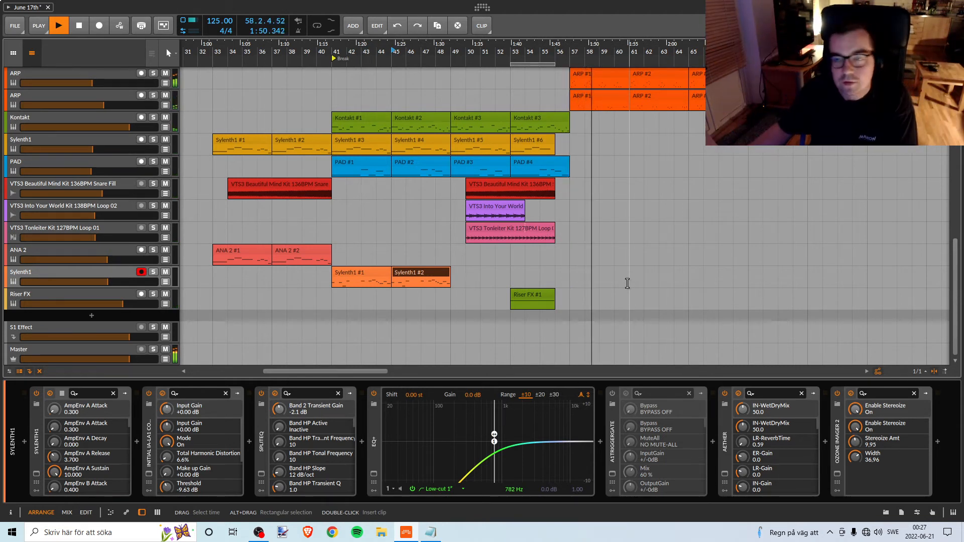
key(space)
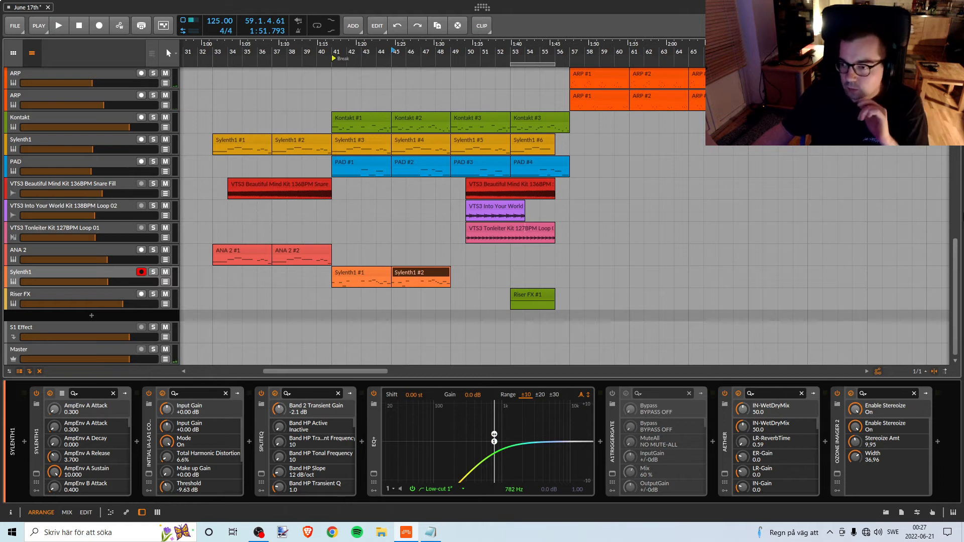
Check the upper tracks of the arrangement and save the project again.
scroll(959, 281, up, 10)
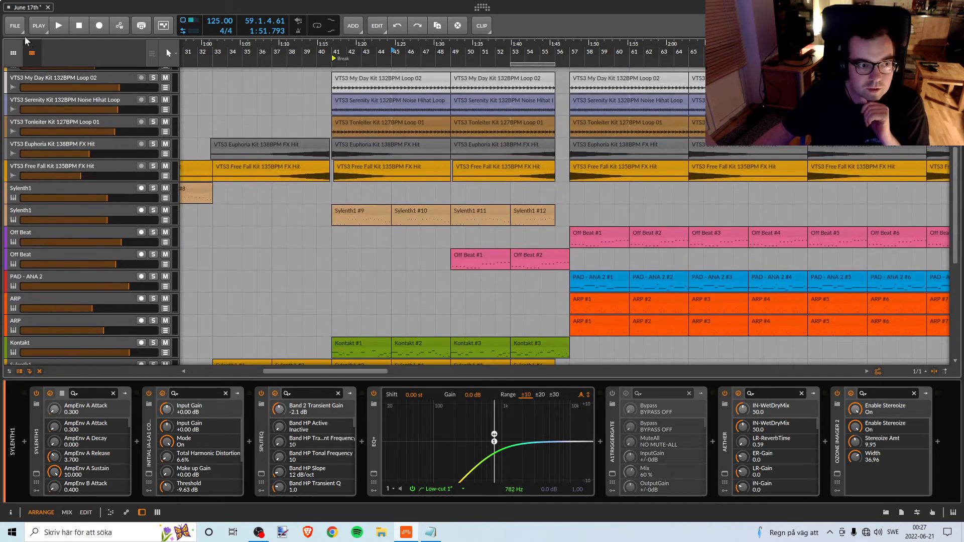
click(20, 27)
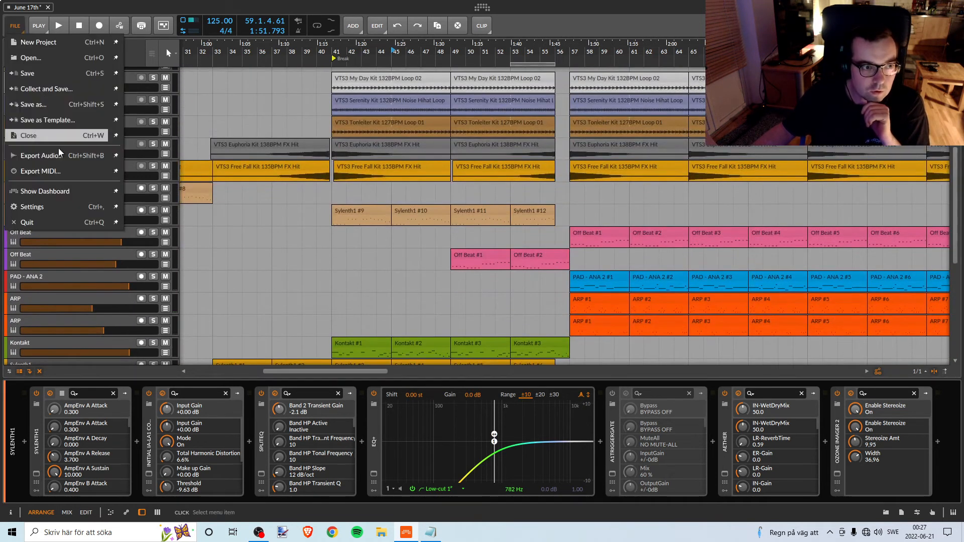
click(30, 76)
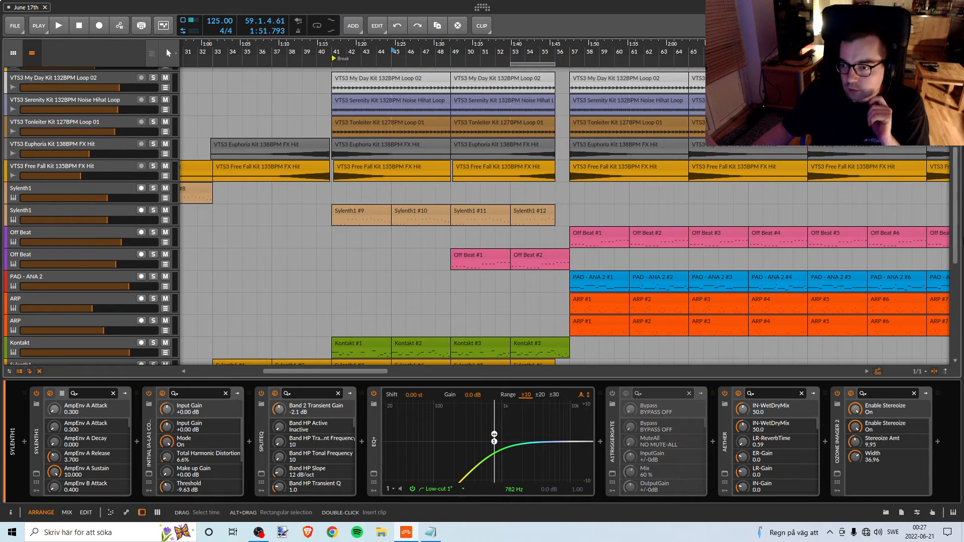
Review the arrangement's tracks from Kick down to Riser FX and select the first orange Sylenth1 clip at bar 41.
drag(959, 238, 959, 140)
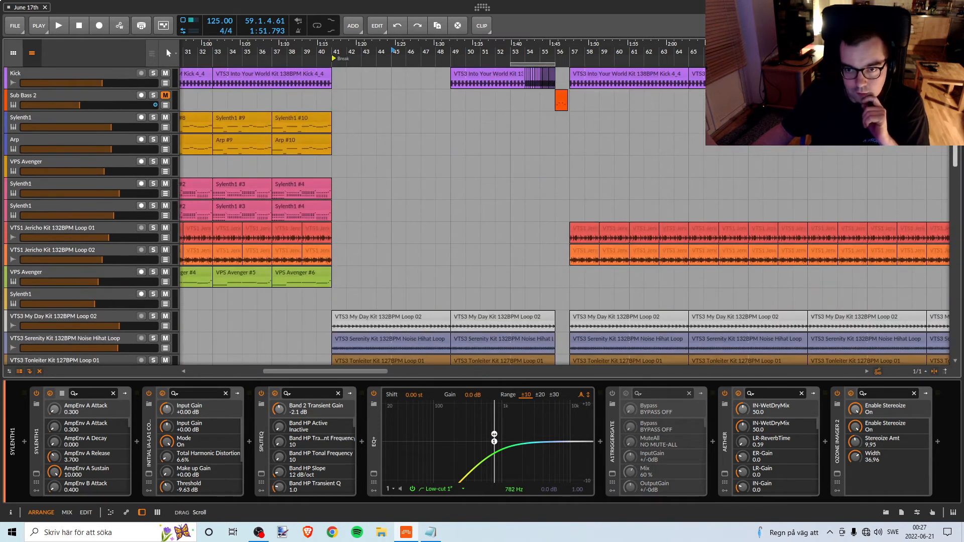
scroll(929, 296, down, 15)
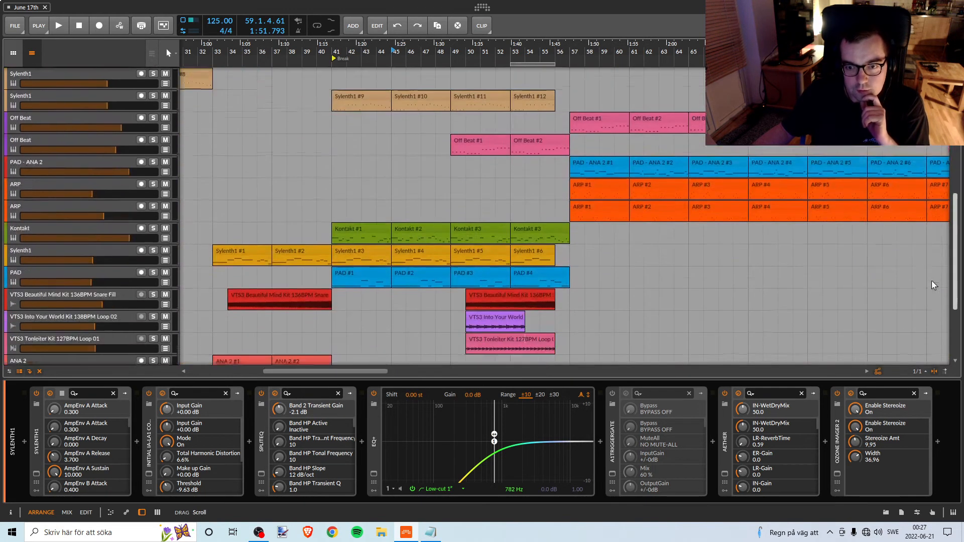
scroll(923, 311, down, 1)
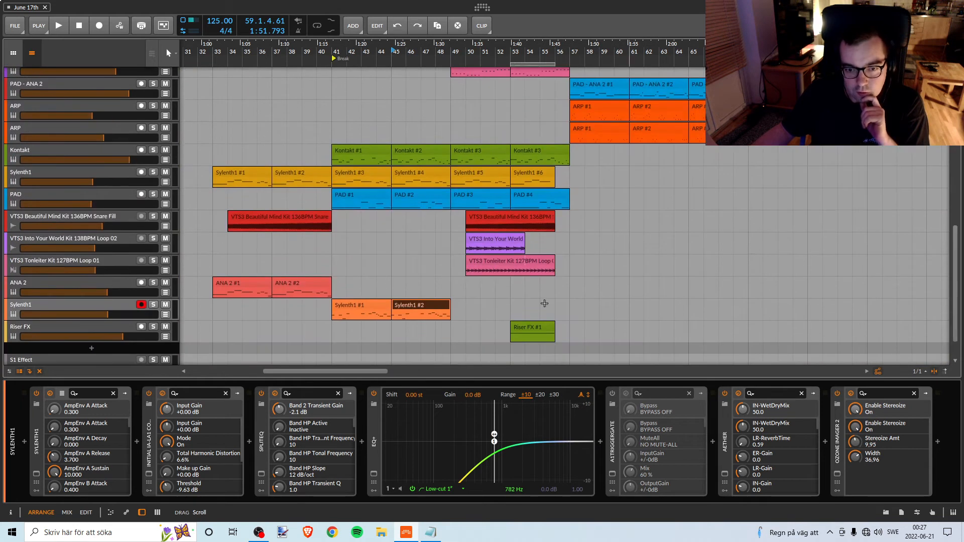
click(354, 306)
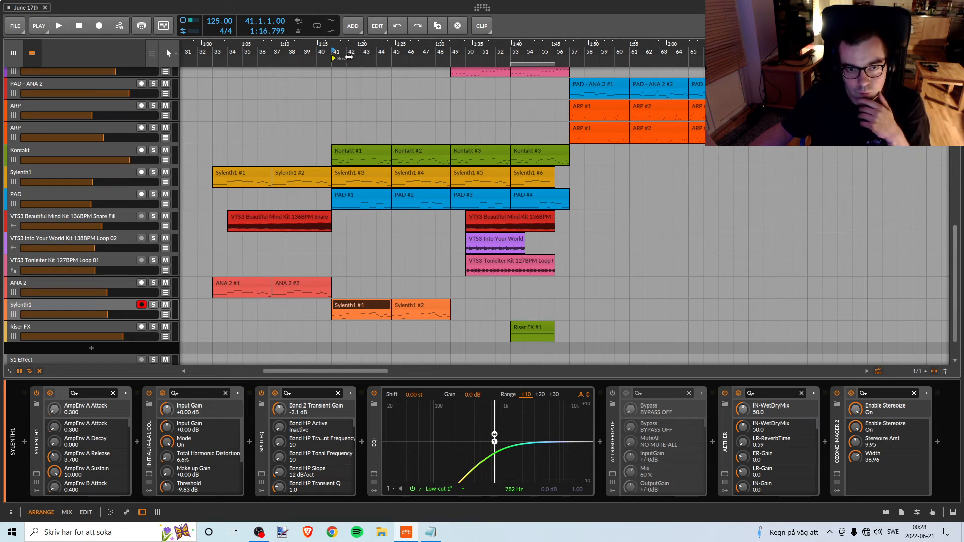
Show the arrangement from its start and save the June 17th project.
drag(349, 53, 166, 83)
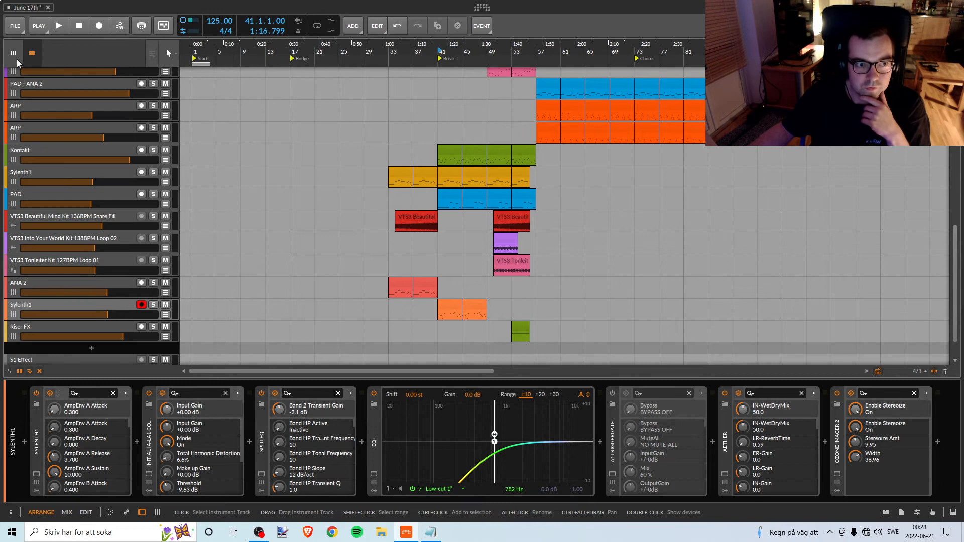
click(15, 25)
click(43, 72)
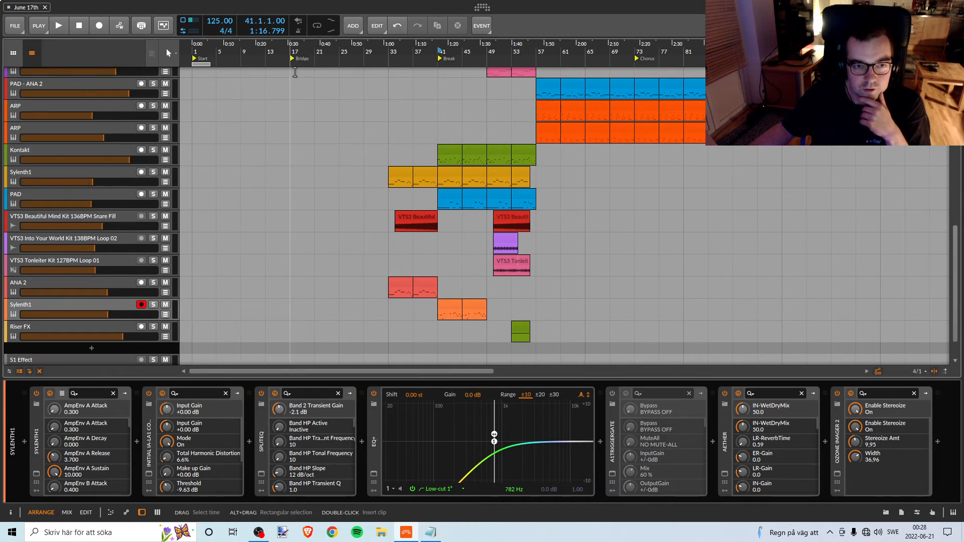
drag(210, 61, 459, 66)
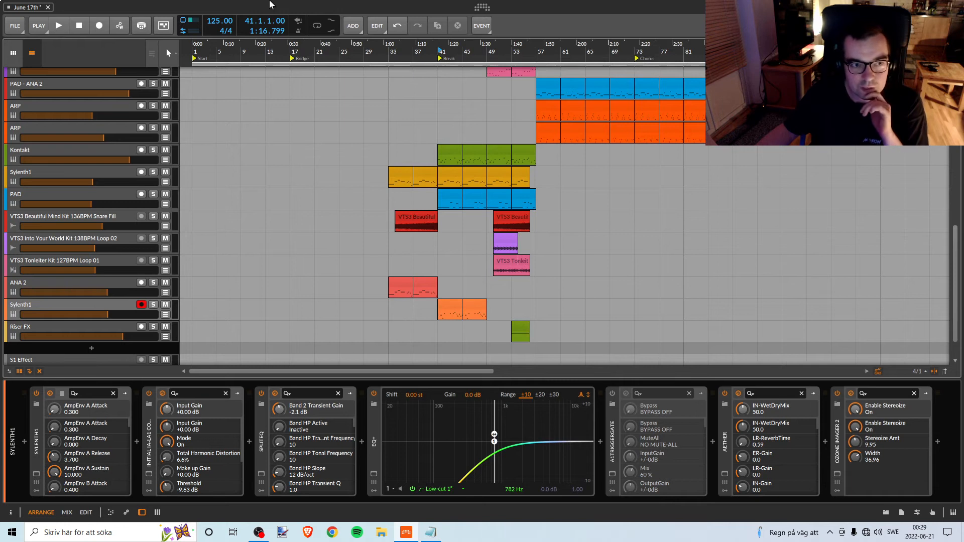
click(15, 26)
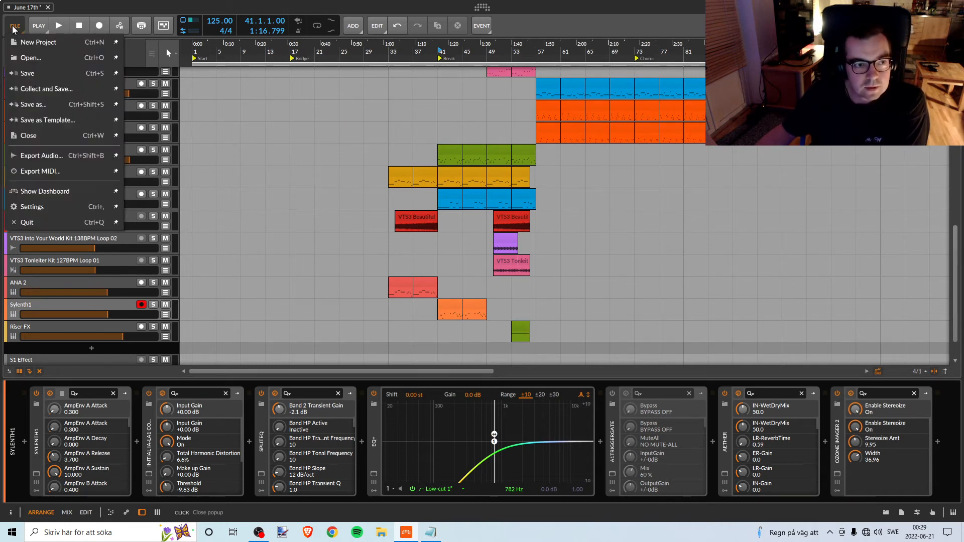
click(27, 78)
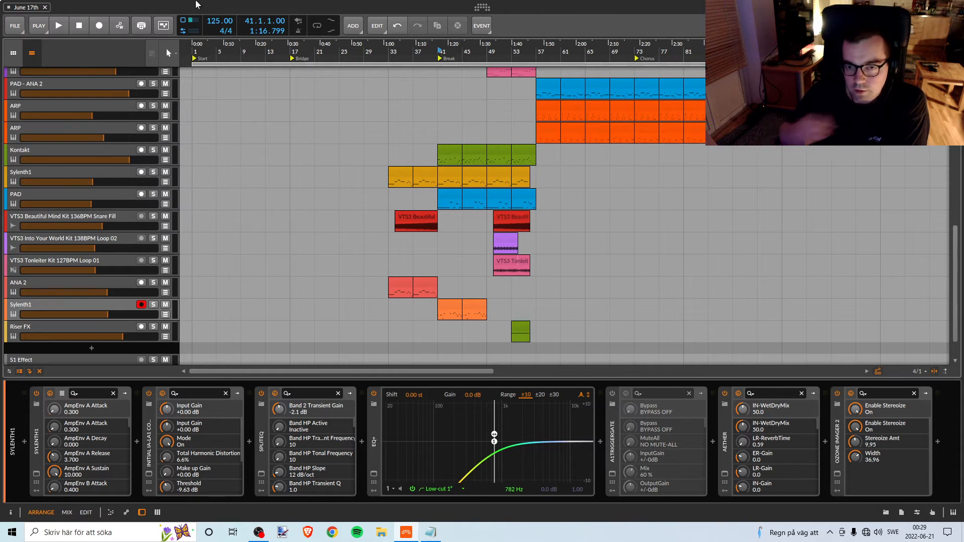
Play the track from bar 1 and show the devices of the Sub Bass 2 track.
scroll(276, 165, up, 10)
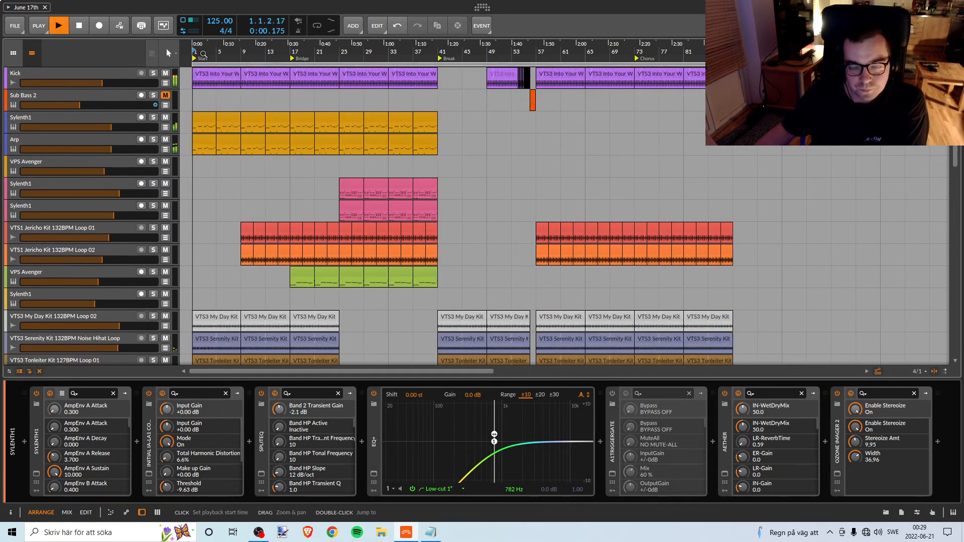
scroll(384, 229, down, 1)
scroll(312, 203, up, 1)
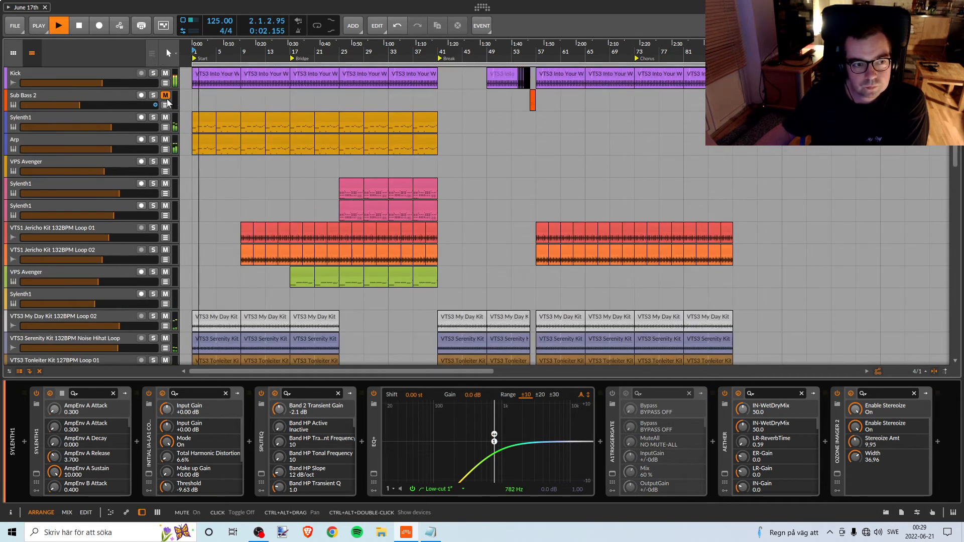
click(114, 95)
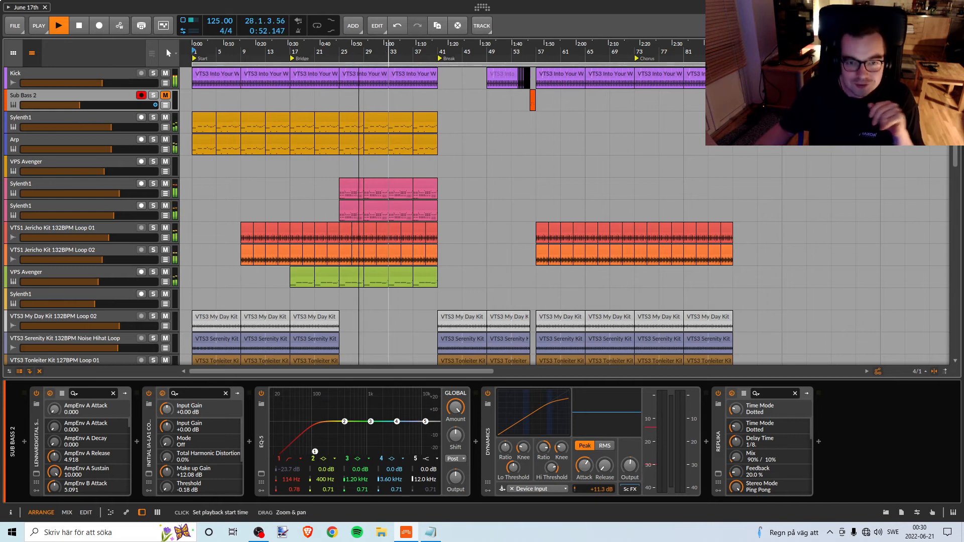
Inspect the notes of the upper pink Sylenth1 #2 clip at bar 29 in the full-size editor and return to the arrangement.
drag(376, 50, 400, 149)
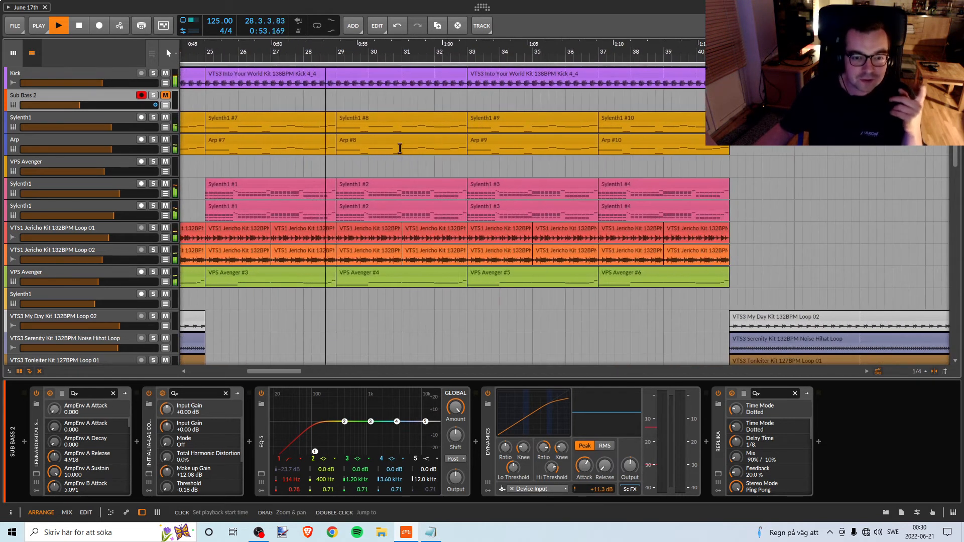
double_click(357, 185)
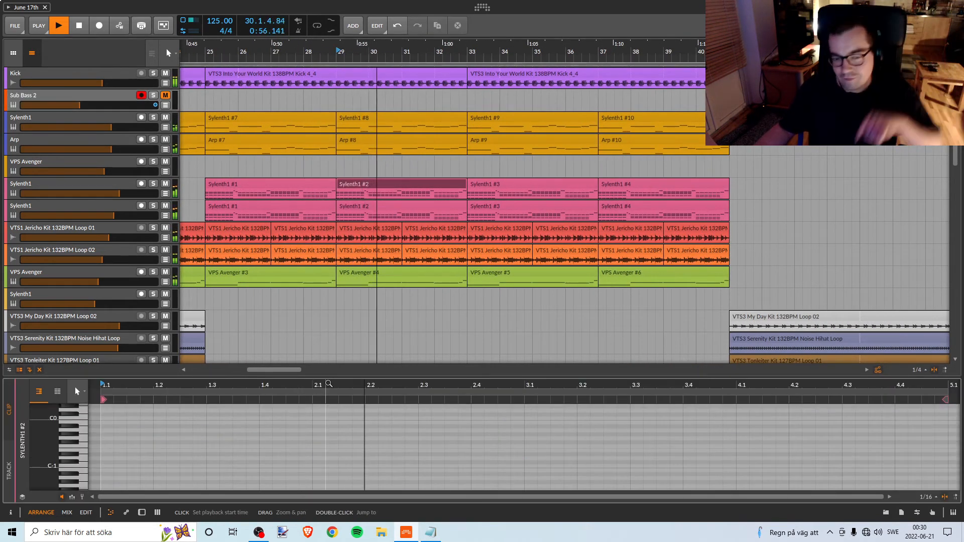
click(89, 513)
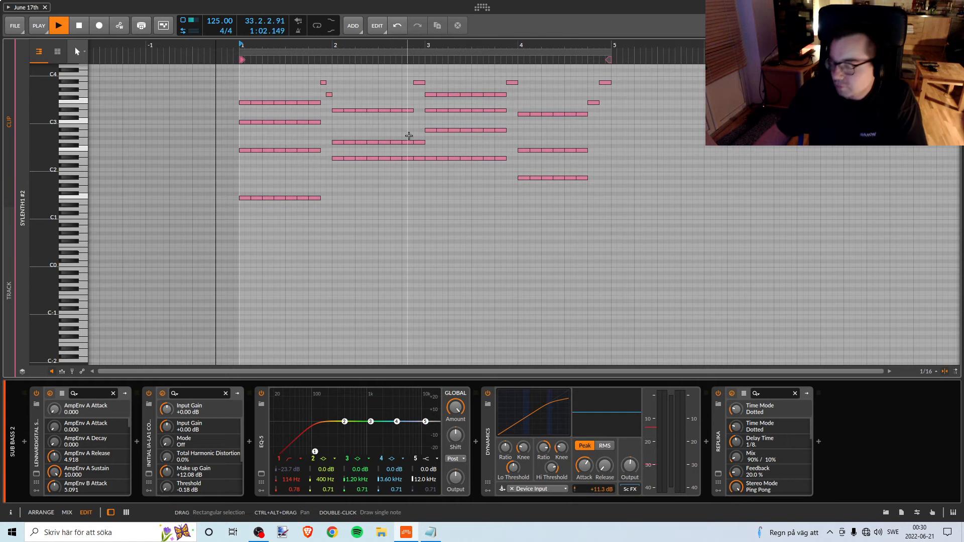
key(Tab)
key(Tab)
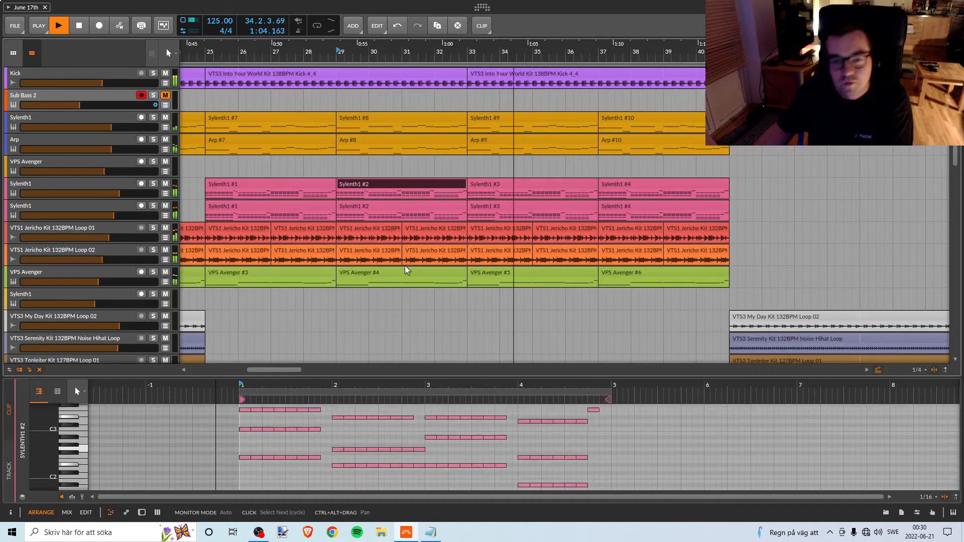
Listen through the break at bar 41 and the build-up into the drop while examining the percussion, FX, Kontakt and PAD tracks.
scroll(550, 286, down, 1)
scroll(551, 287, down, 3)
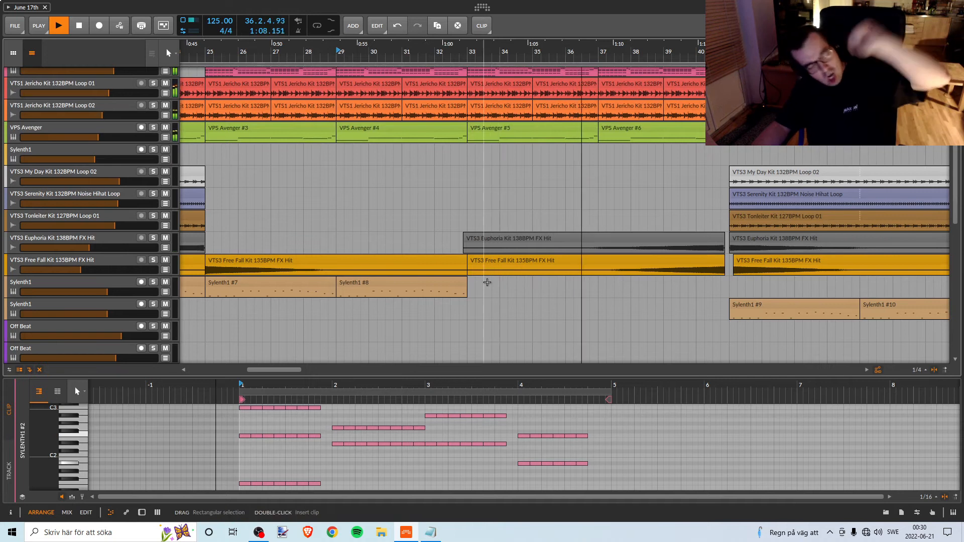
scroll(564, 184, down, 1)
drag(597, 53, 367, 52)
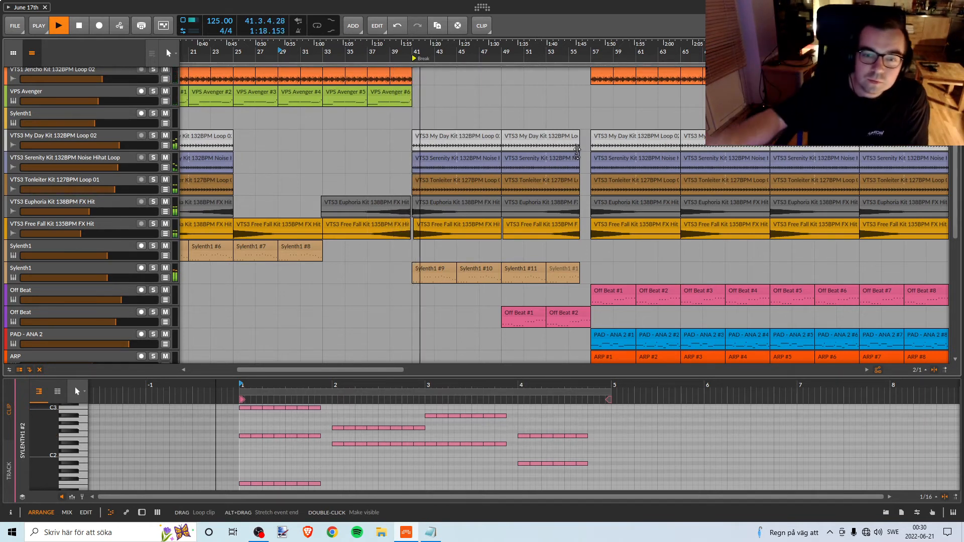
scroll(542, 160, down, 5)
scroll(542, 161, down, 2)
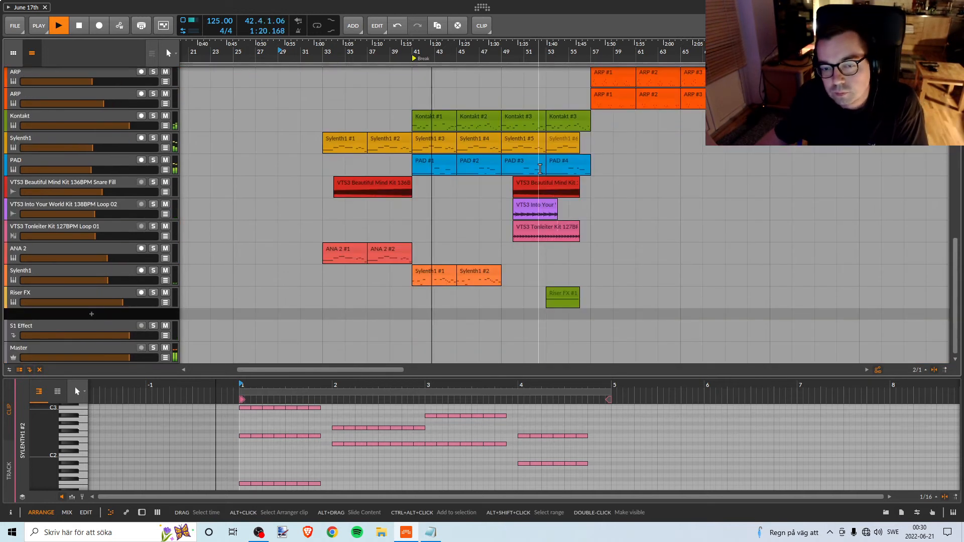
scroll(539, 164, up, 8)
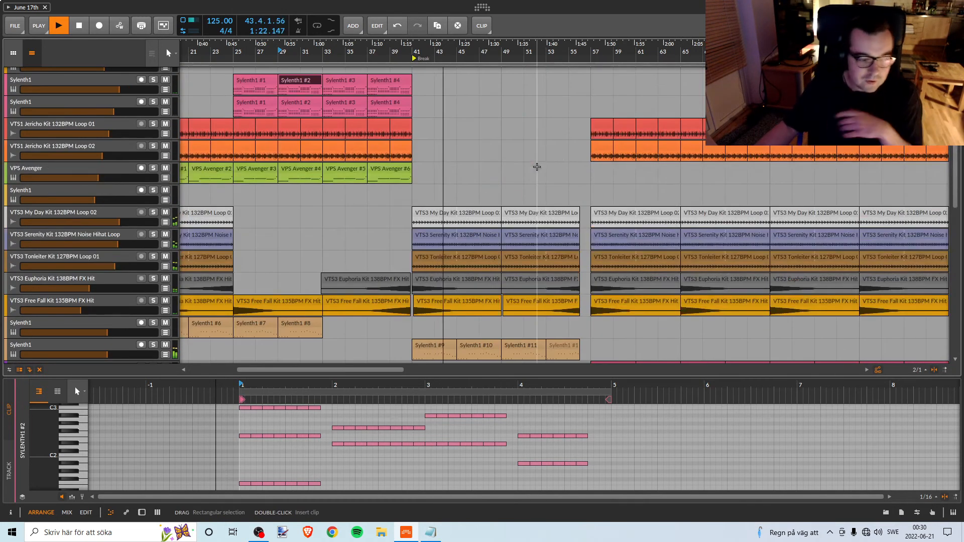
scroll(535, 164, down, 3)
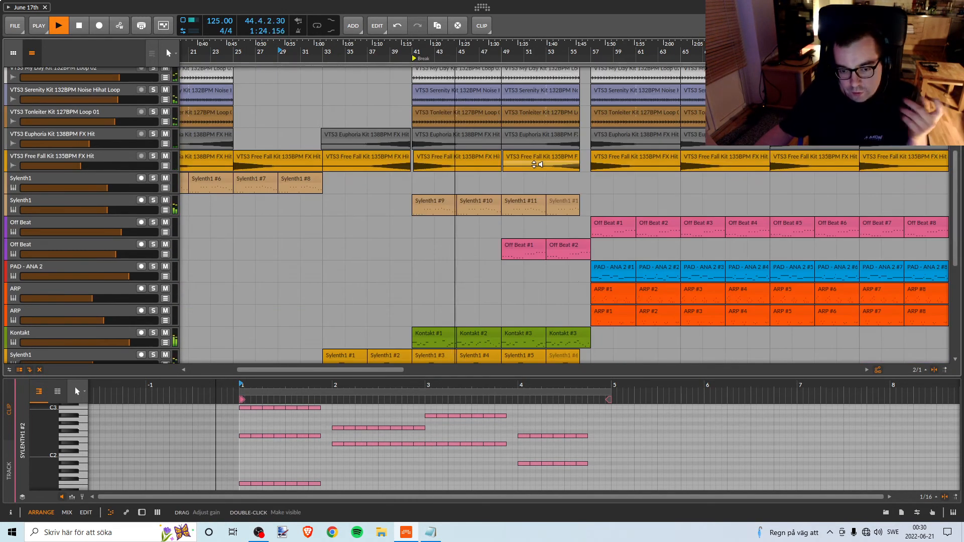
scroll(567, 191, down, 2)
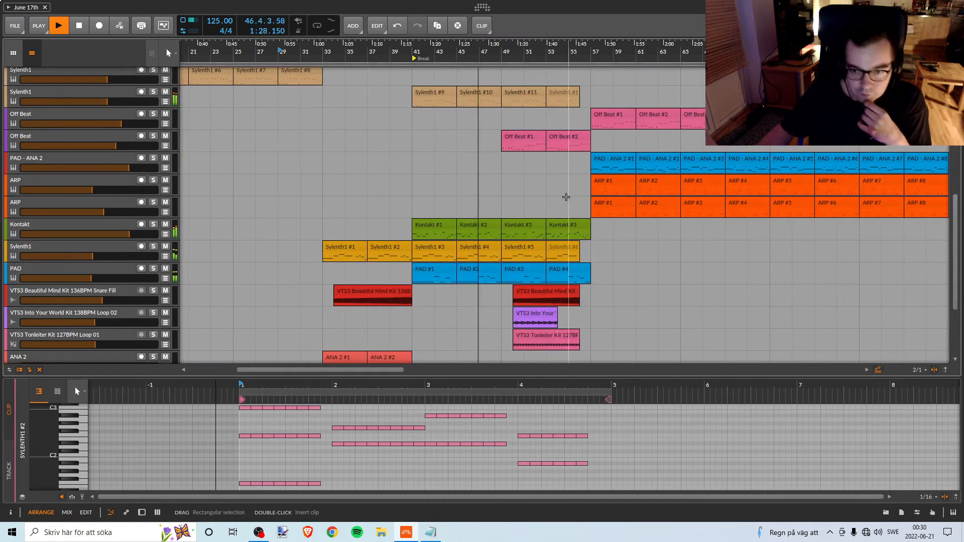
scroll(566, 197, up, 5)
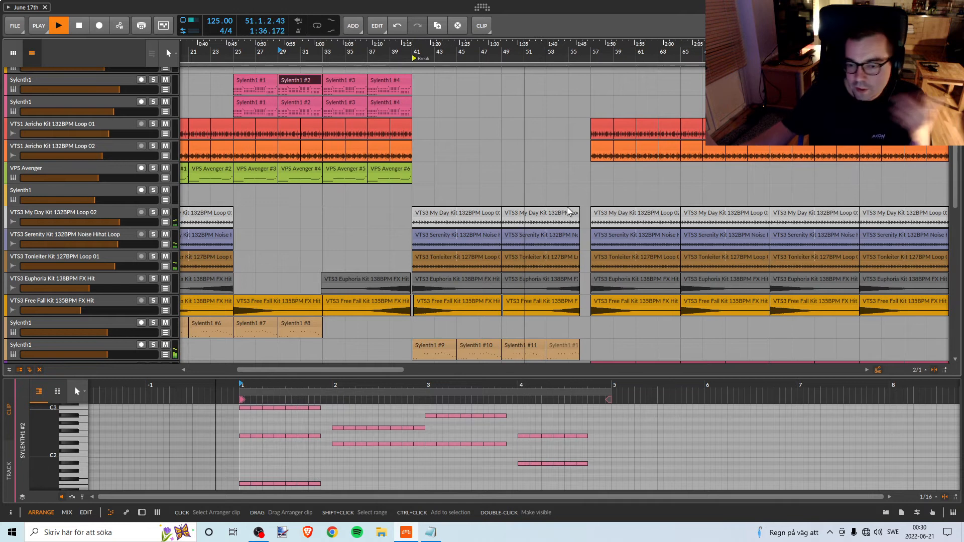
scroll(567, 206, down, 5)
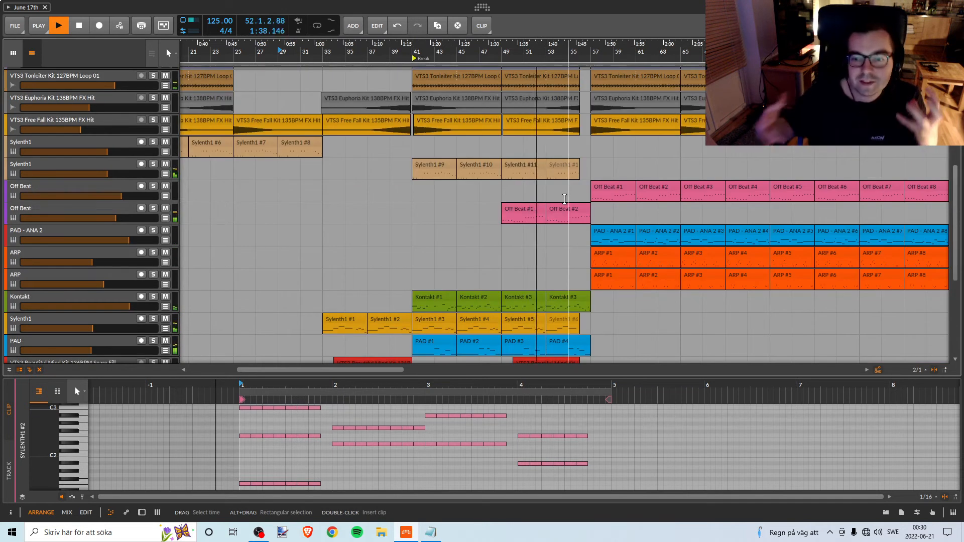
scroll(585, 213, down, 4)
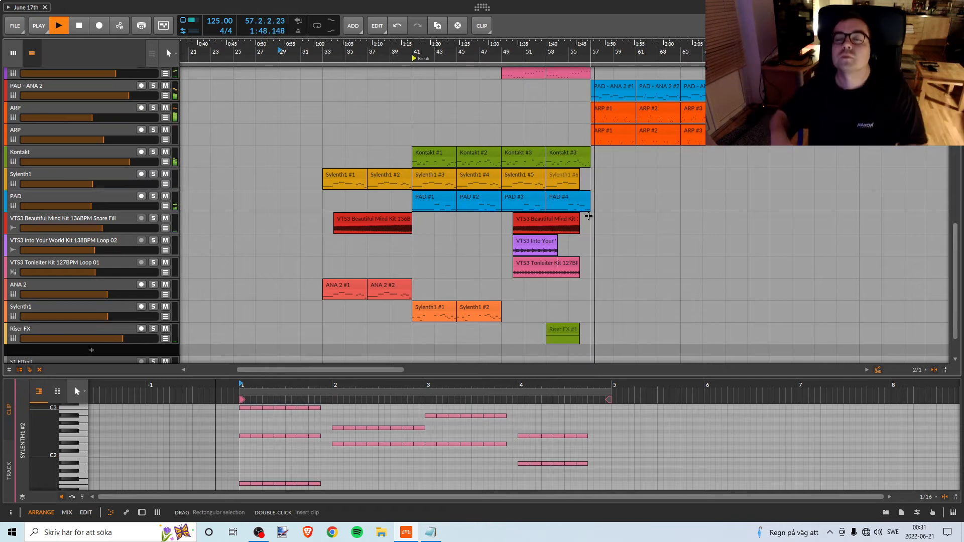
Listen to the drop from bar 57 to the arrangement's end, examining the Kick, loop, Off Beat, PAD and ARP tracks.
scroll(578, 209, up, 5)
scroll(579, 208, up, 3)
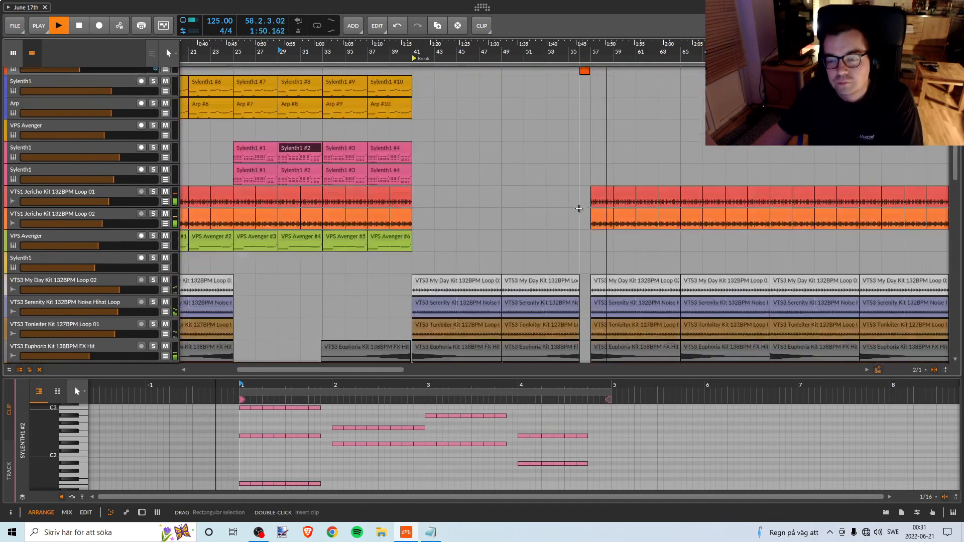
scroll(578, 209, down, 6)
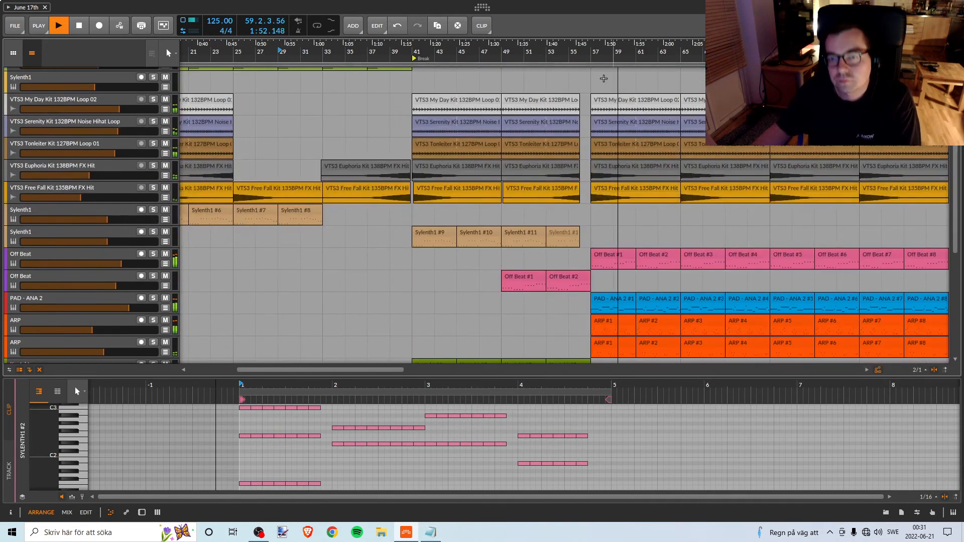
drag(586, 50, 408, 45)
scroll(447, 176, up, 6)
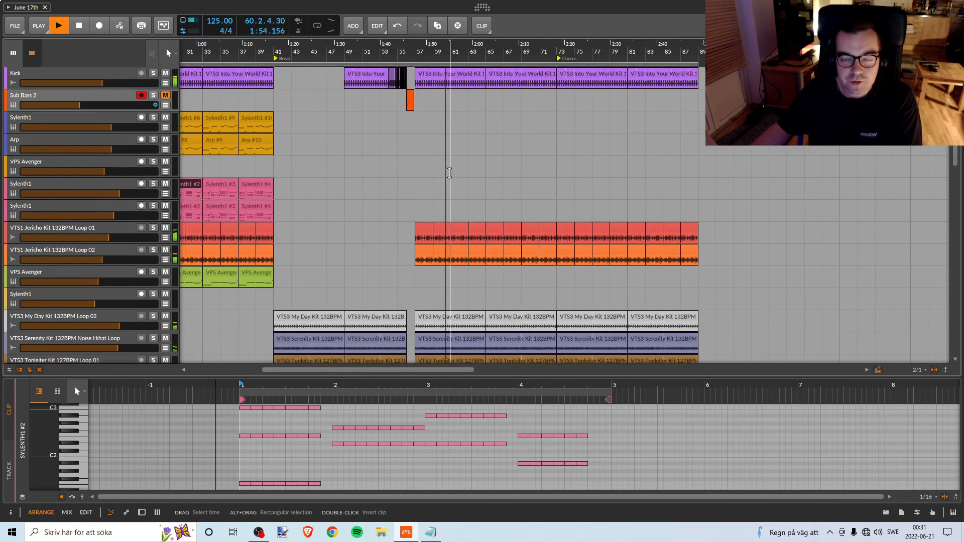
scroll(461, 183, down, 3)
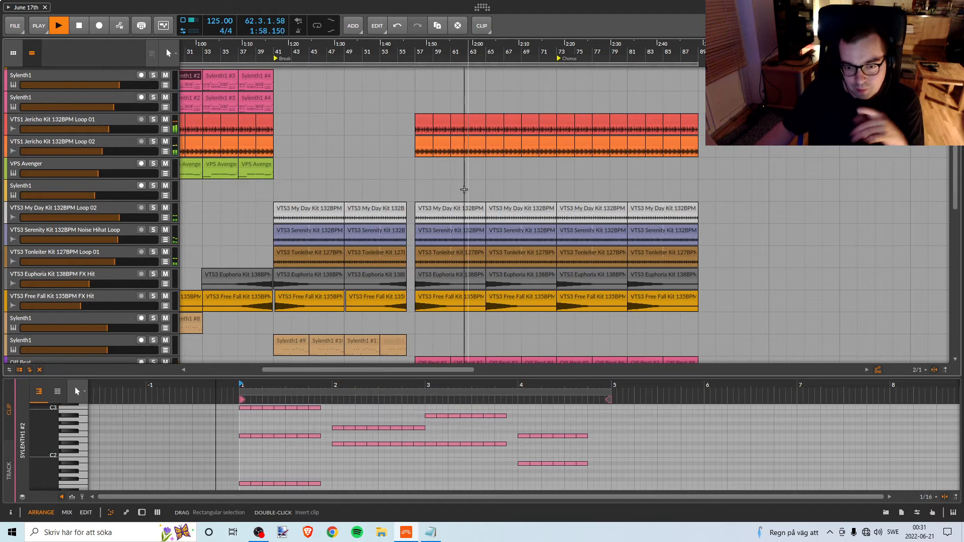
scroll(531, 267, down, 5)
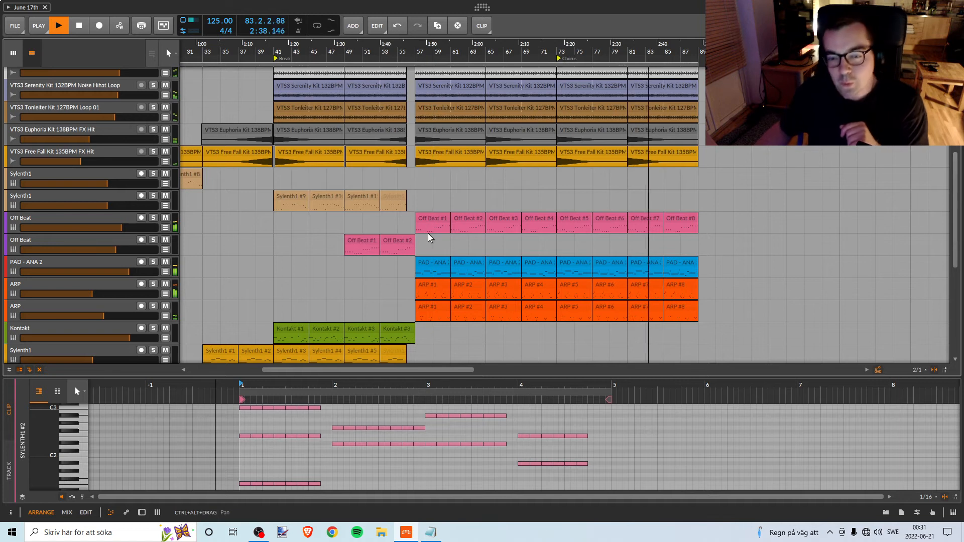
scroll(432, 231, up, 5)
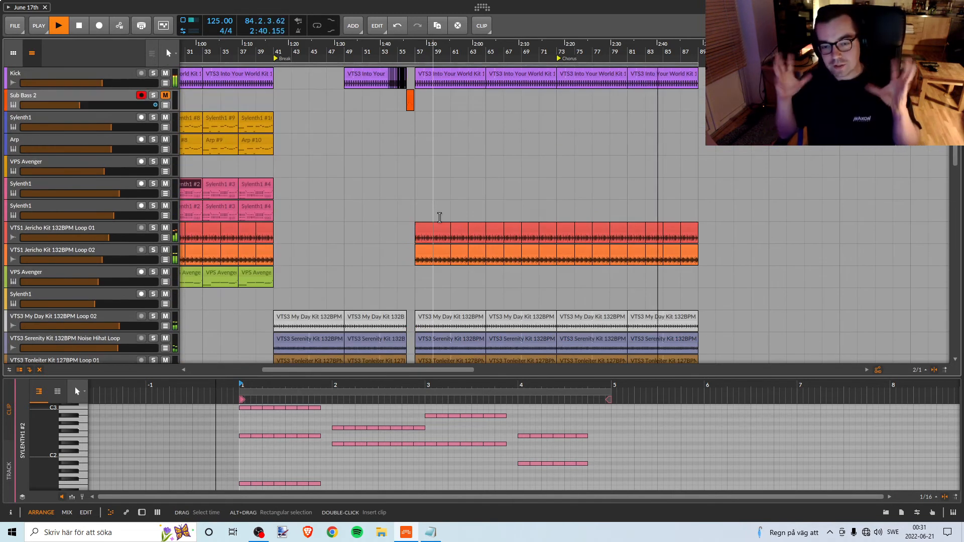
scroll(449, 186, down, 4)
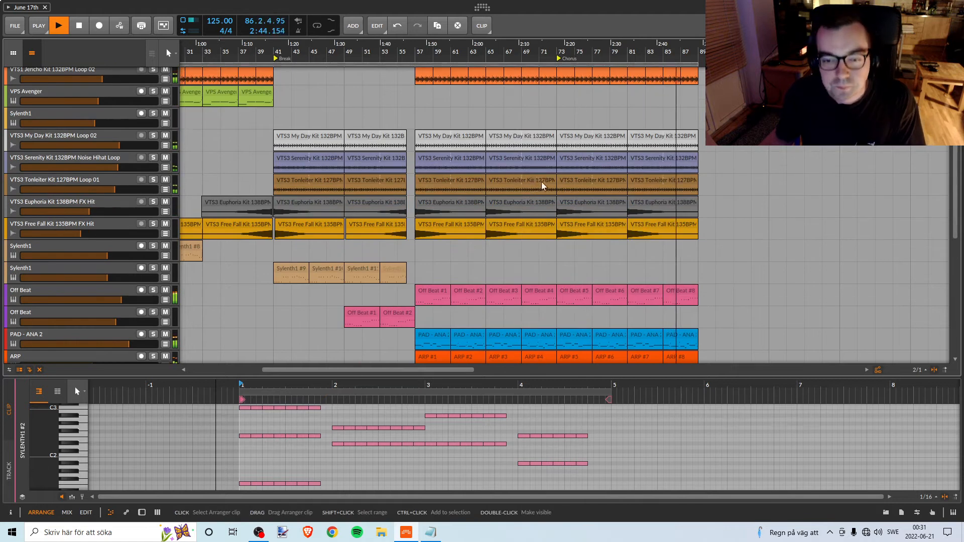
scroll(539, 186, down, 3)
scroll(547, 185, up, 2)
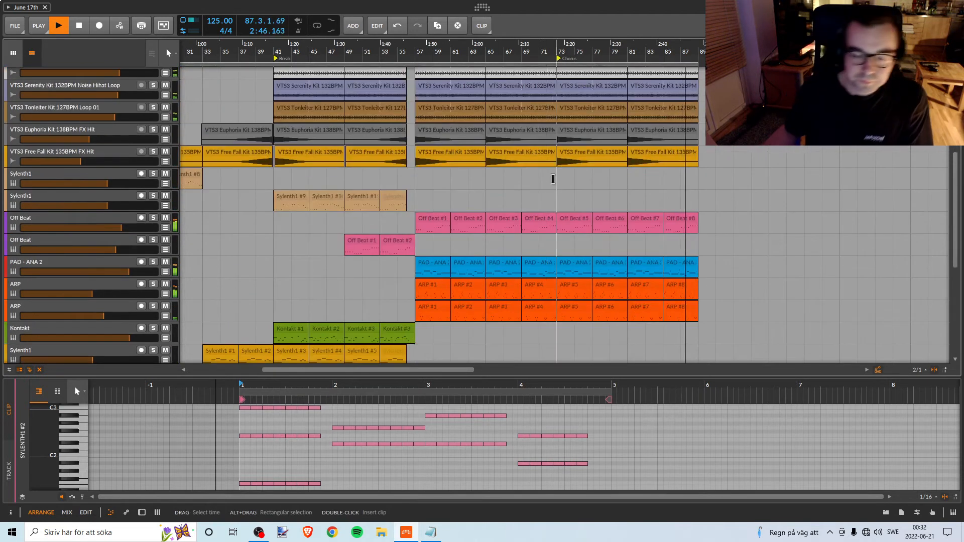
Stop playback, return to bar 1 and review the whole arrangement from start to end.
click(84, 31)
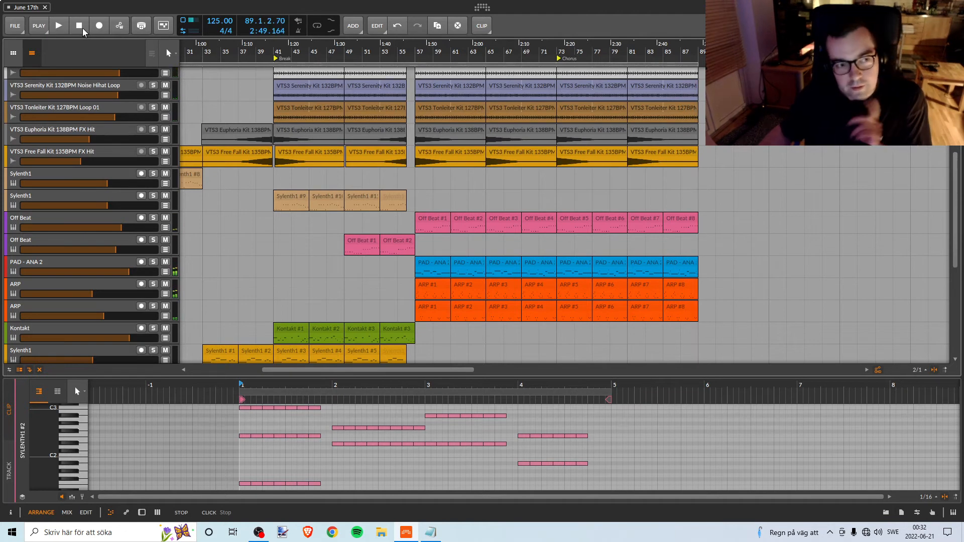
click(83, 31)
drag(185, 50, 324, 50)
scroll(356, 172, down, 4)
scroll(333, 157, up, 8)
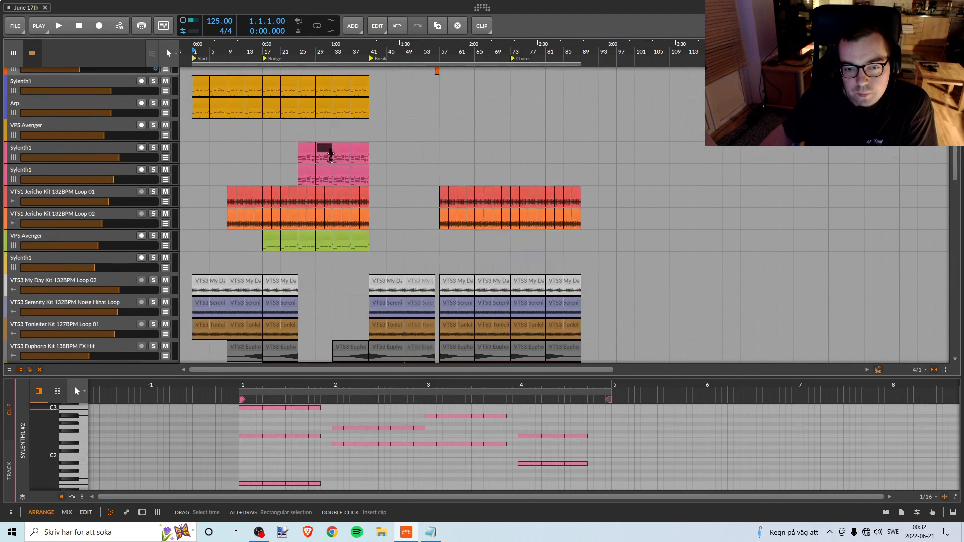
Select the Sub Bass 2 clip at bar 56 and play the build-up leading into it from bar 54.
scroll(331, 148, up, 2)
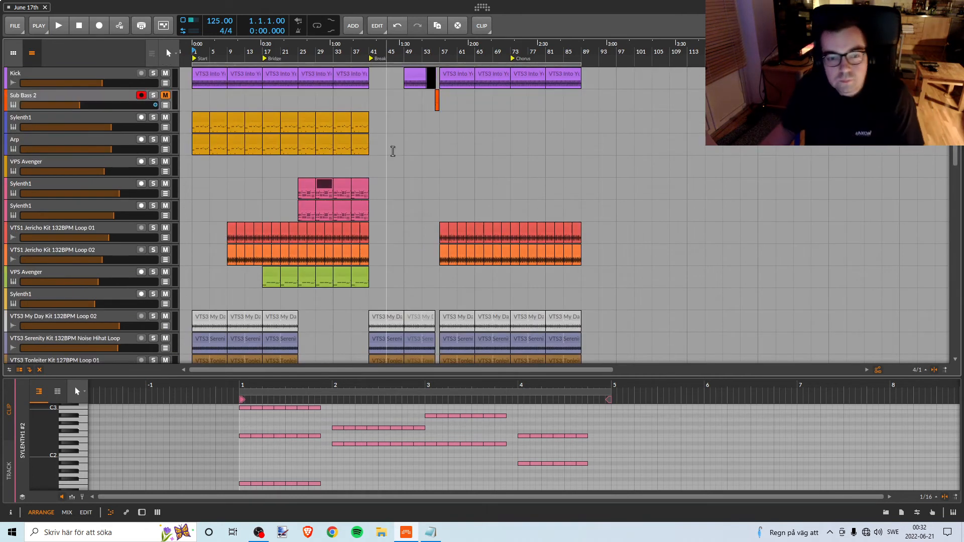
scroll(456, 181, down, 6)
scroll(454, 171, up, 6)
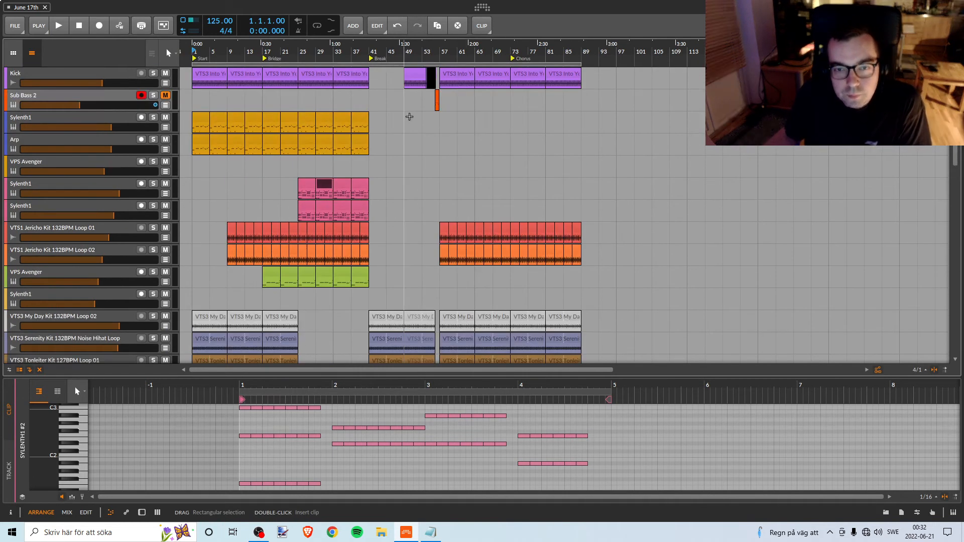
drag(440, 47, 447, 107)
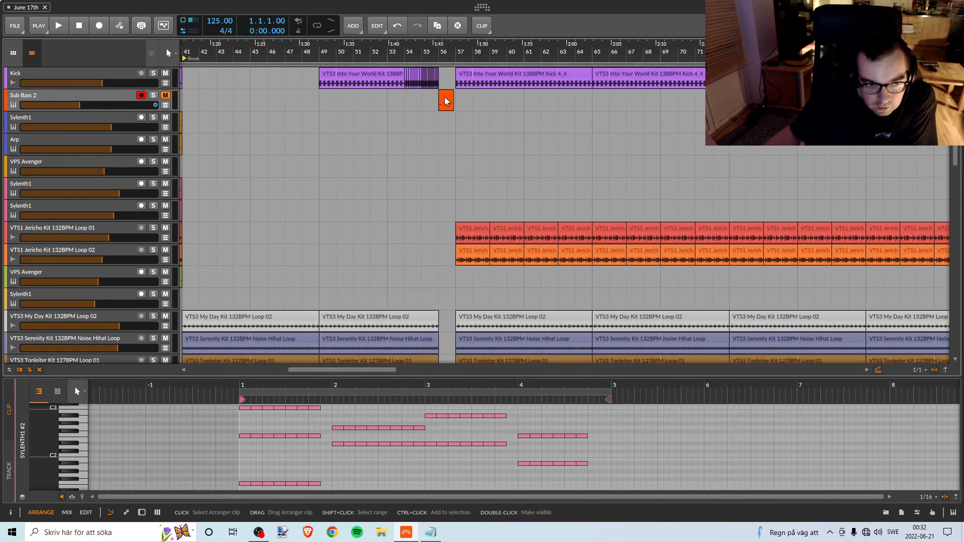
click(446, 101)
click(432, 52)
key(space)
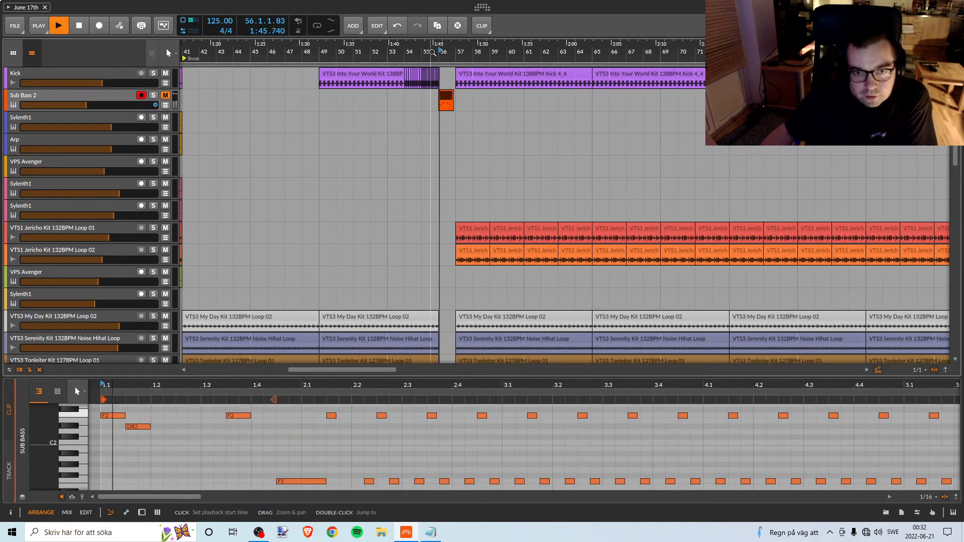
click(412, 56)
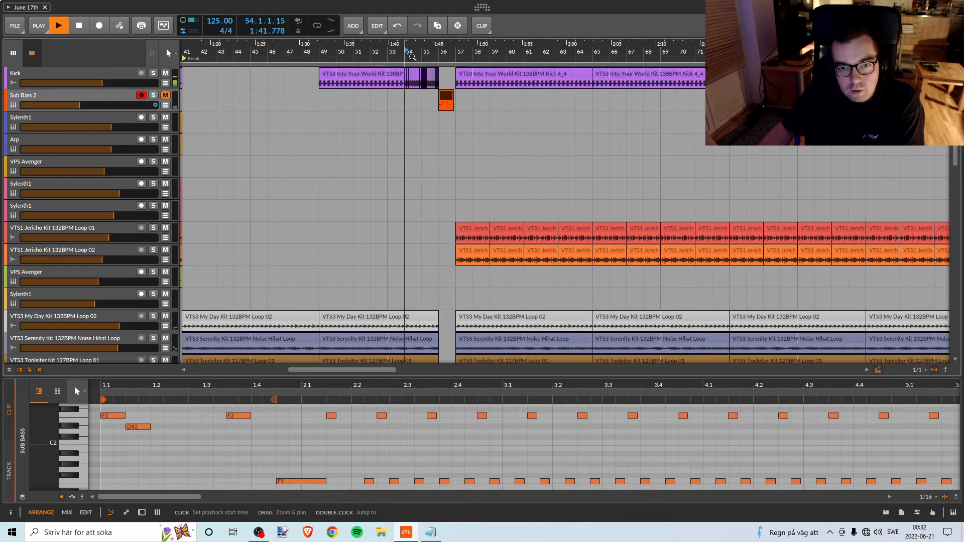
Unmute the Sub Bass 2 track and adjust its volume against the mix during playback, ending slightly above the original level.
click(165, 96)
drag(143, 104, 177, 105)
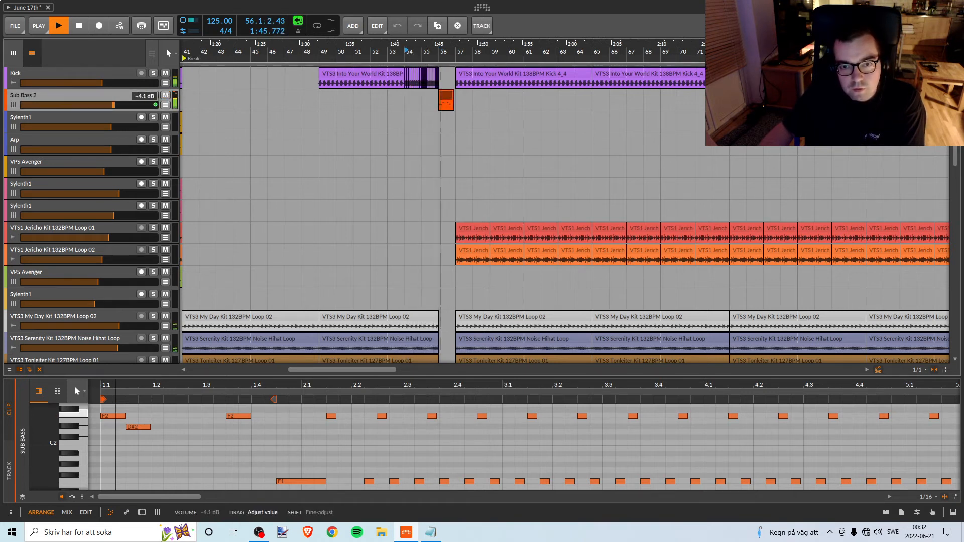
drag(114, 105, 90, 105)
key(space)
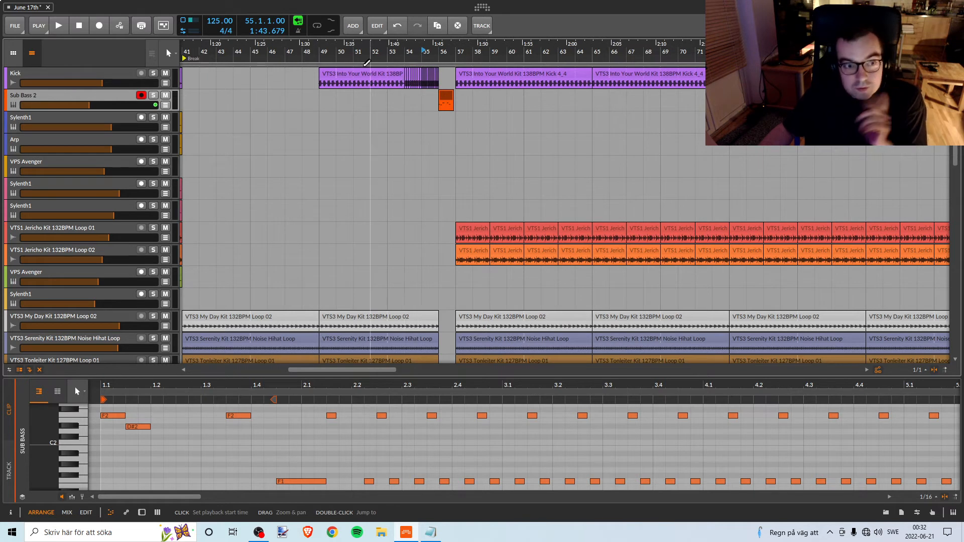
Show Sub Bass 2's device chain and Sylenth1 window, and listen to its bar 56 clip with the window moved clear of it.
key(d)
click(36, 474)
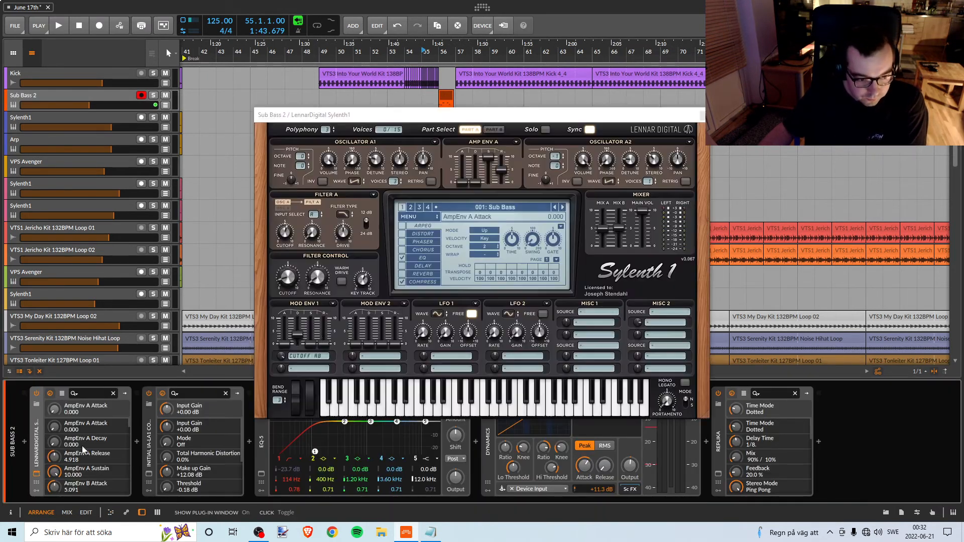
key(space)
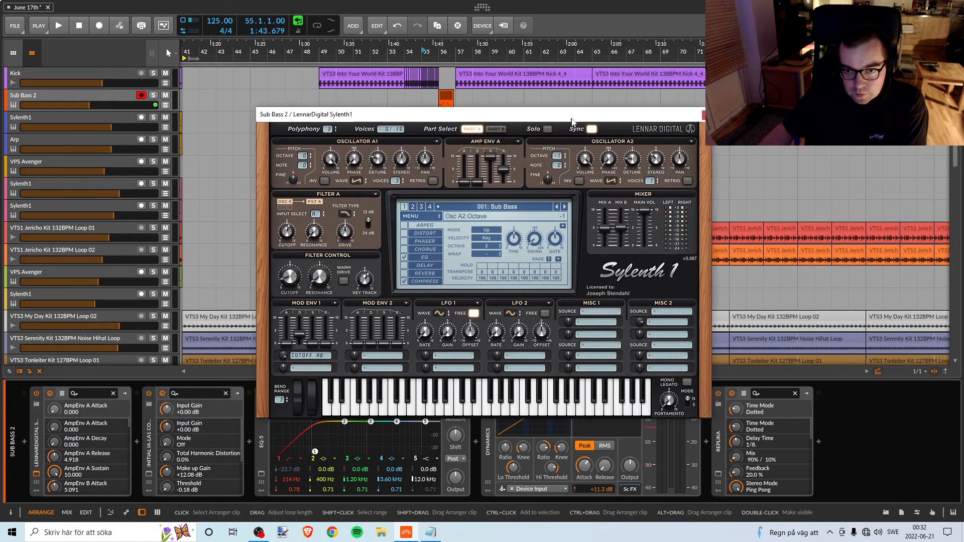
drag(568, 117, 614, 169)
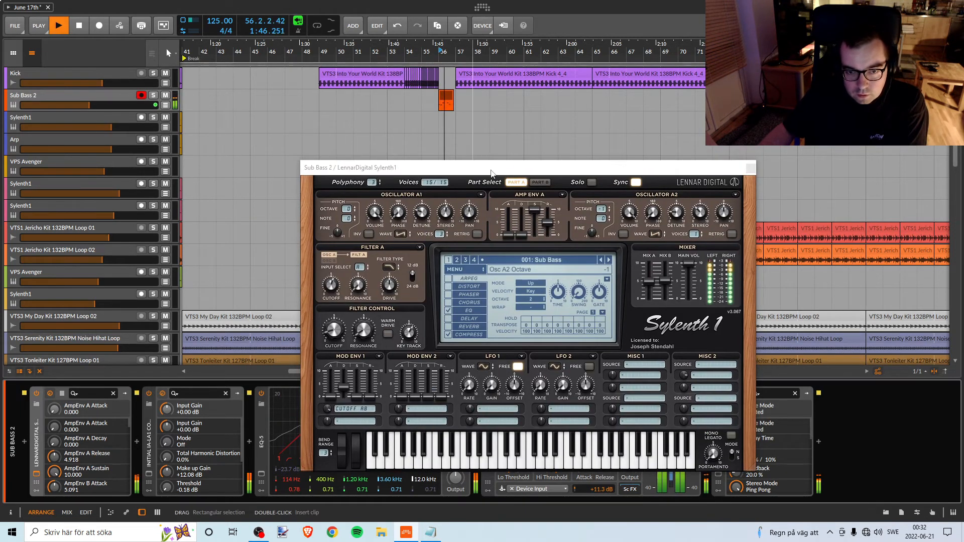
drag(477, 168, 605, 44)
key(space)
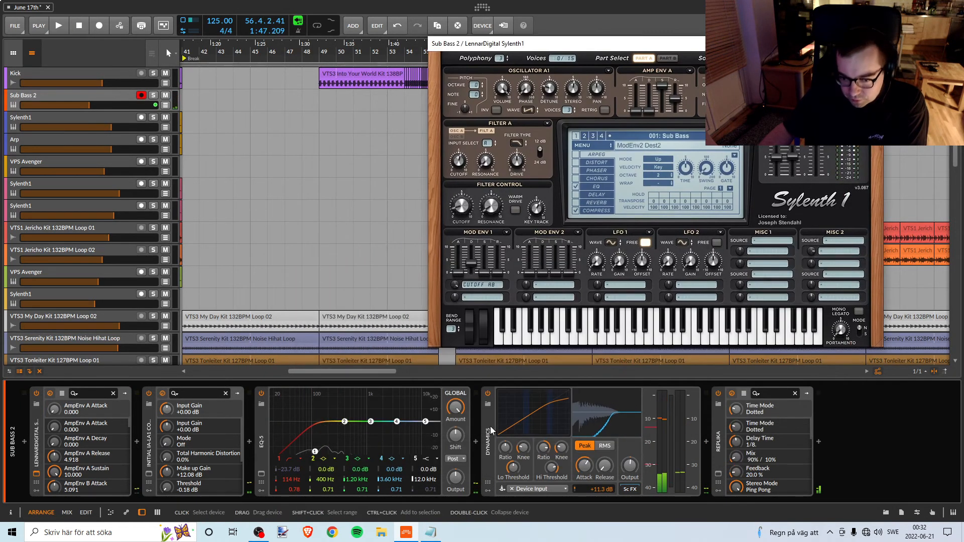
Check the sidechain source choices of Sub Bass 2's Dynamics device and switch the device off.
click(488, 393)
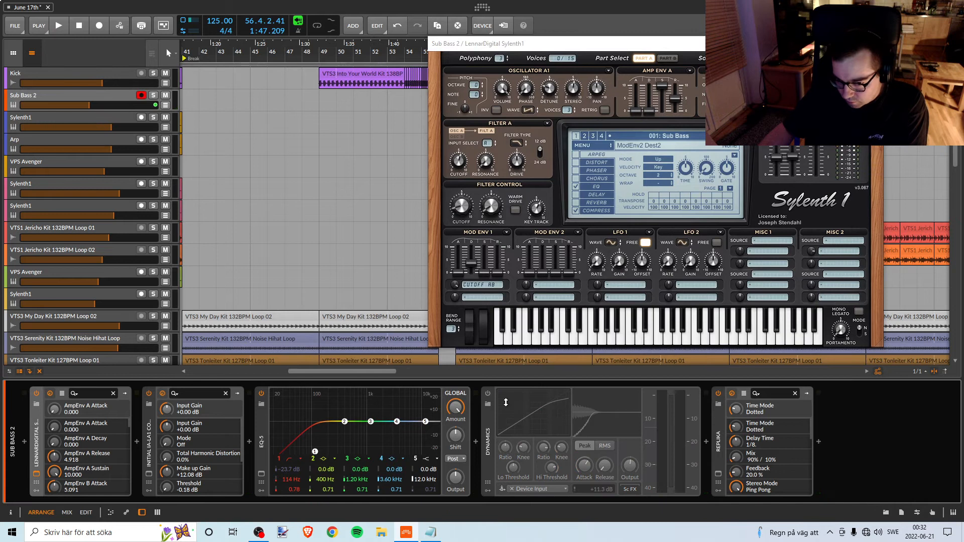
click(487, 394)
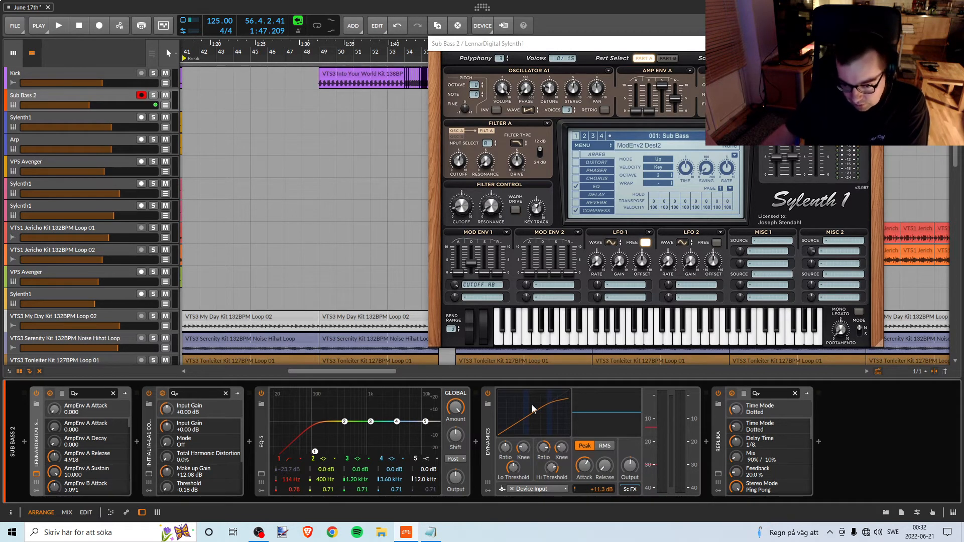
click(532, 488)
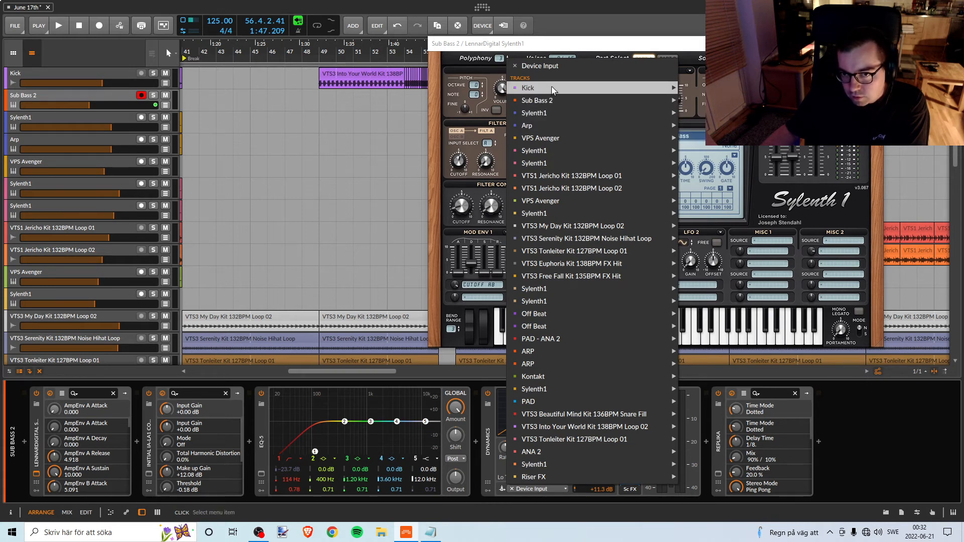
click(723, 470)
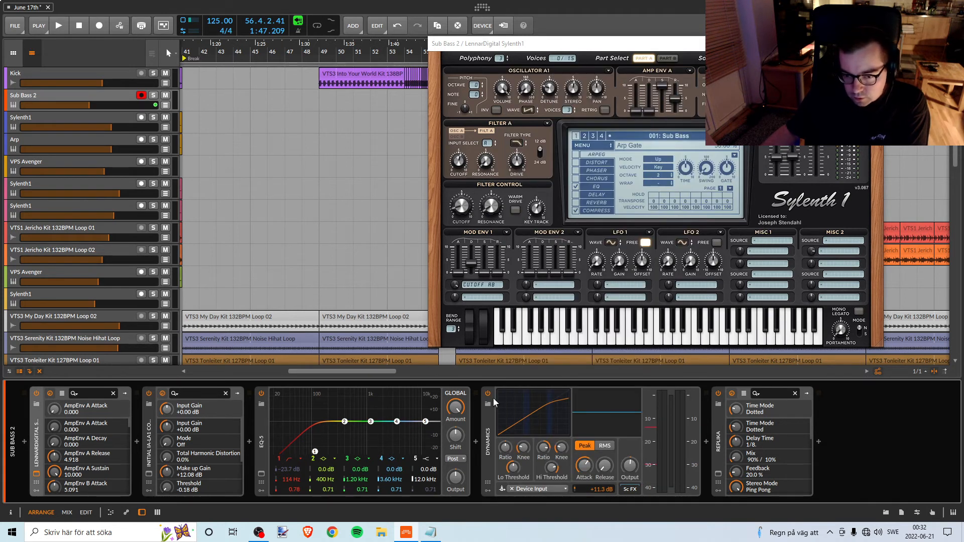
click(488, 394)
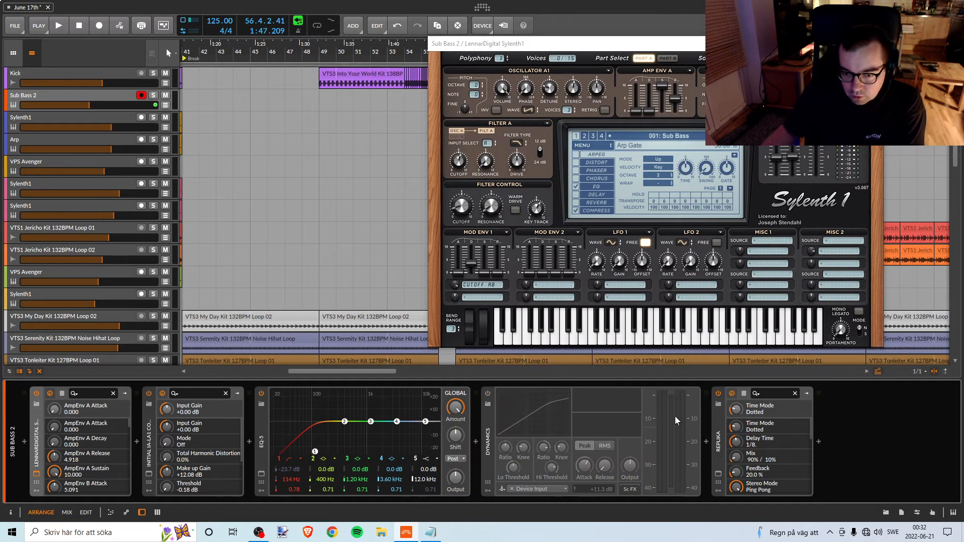
Switch off the Replika delay on Sub Bass 2 and inspect its settings window.
click(719, 392)
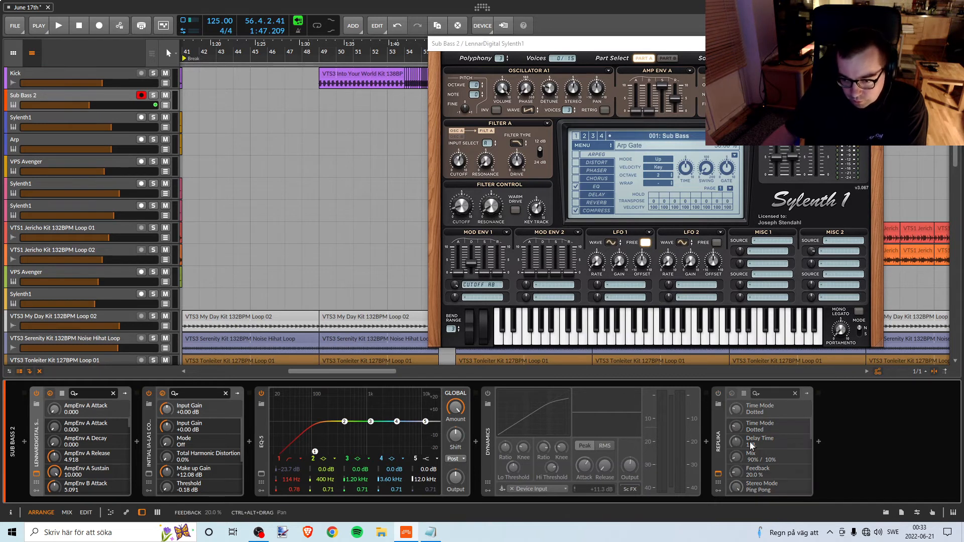
click(718, 405)
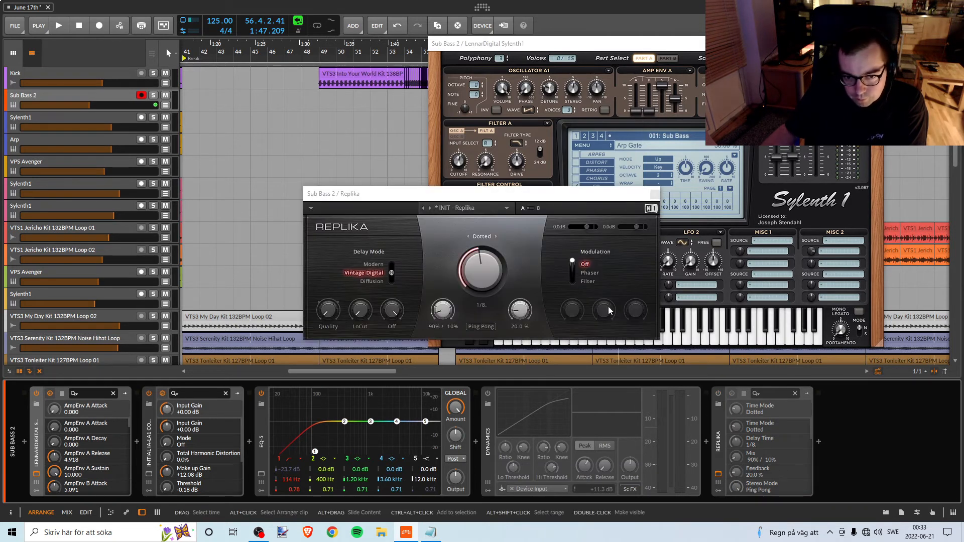
click(655, 194)
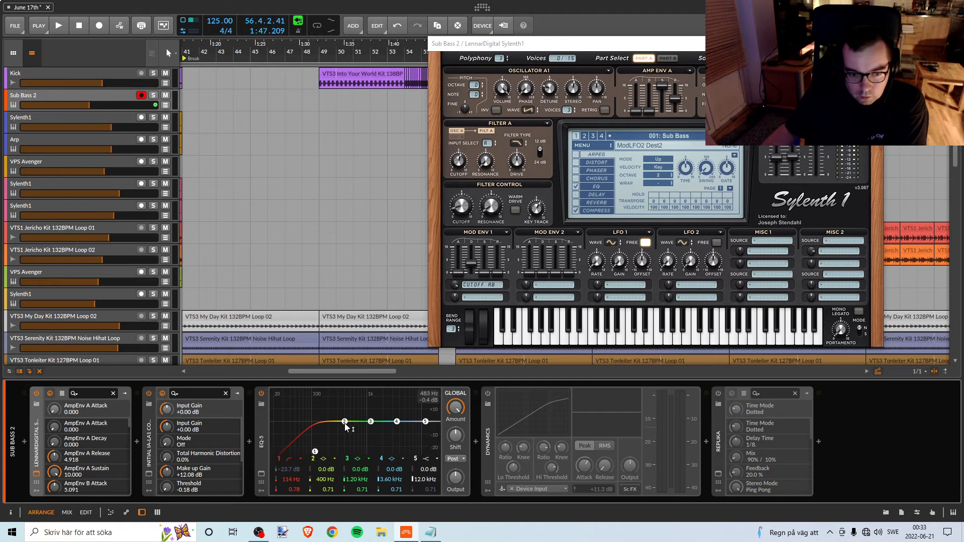
click(718, 393)
click(718, 394)
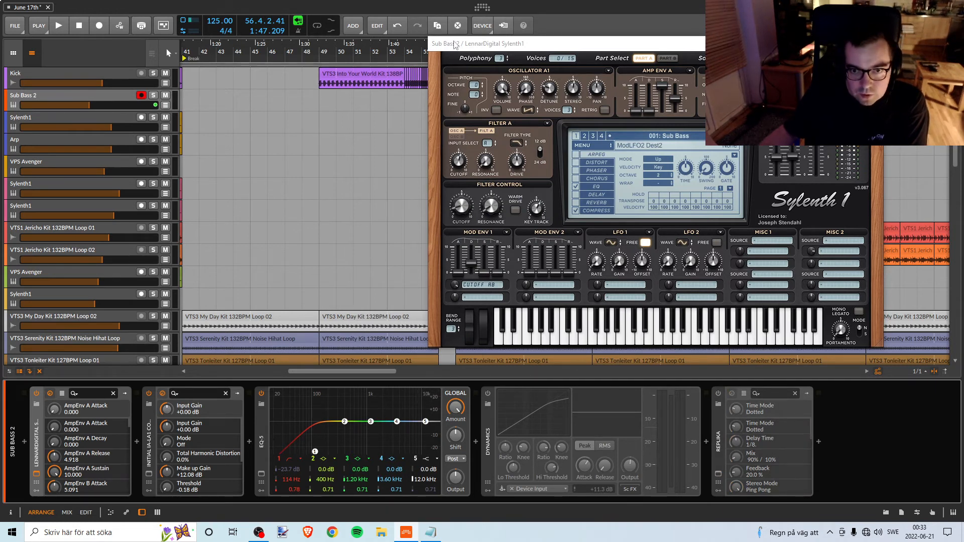
Solo the Sub Bass 2 track and listen to its clip at bar 56, with the Sylenth1 window moved aside.
drag(454, 44, 585, 39)
click(153, 95)
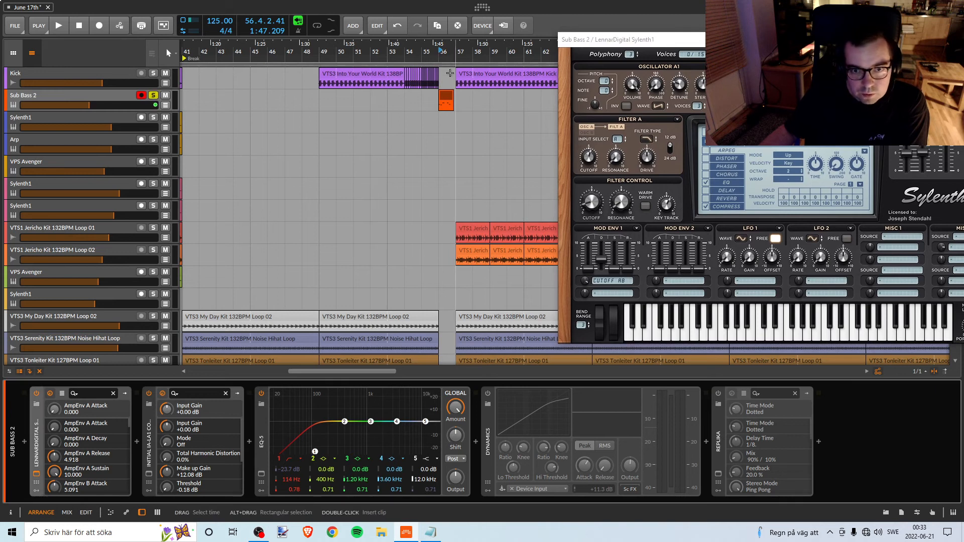
key(space)
key(space)
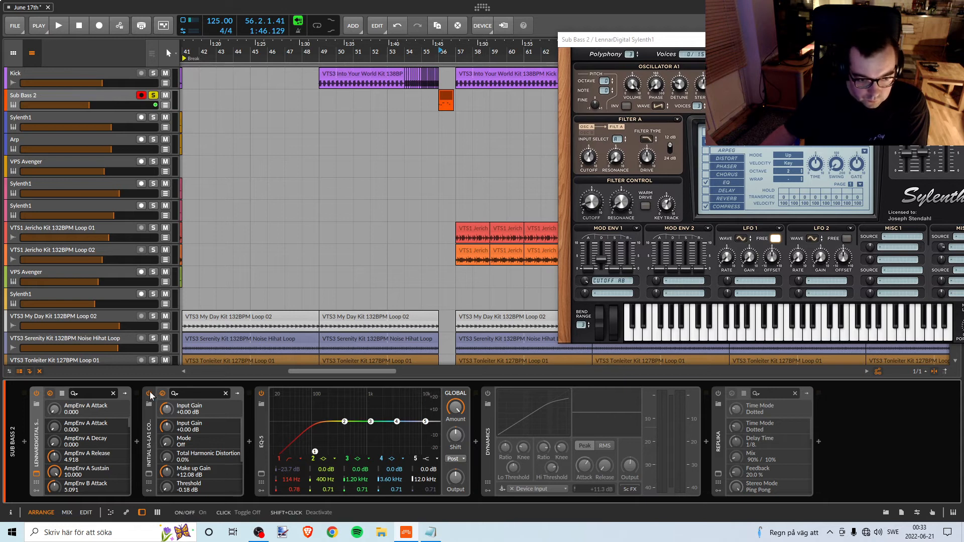
Inspect the Initial IA-LA1 compressor on Sub Bass 2, then switch off it and the EQ-5, auditioning the clip after each change.
click(149, 473)
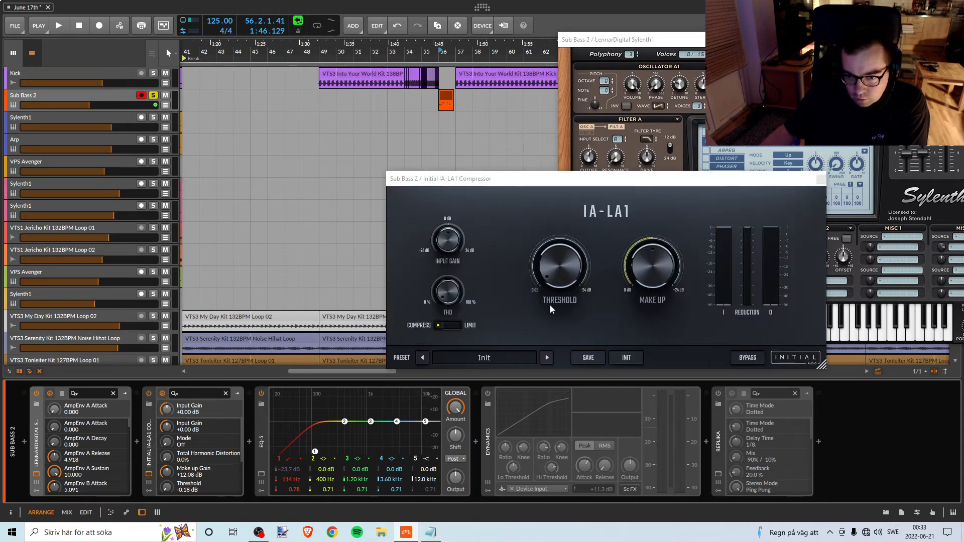
mouse_move(630, 266)
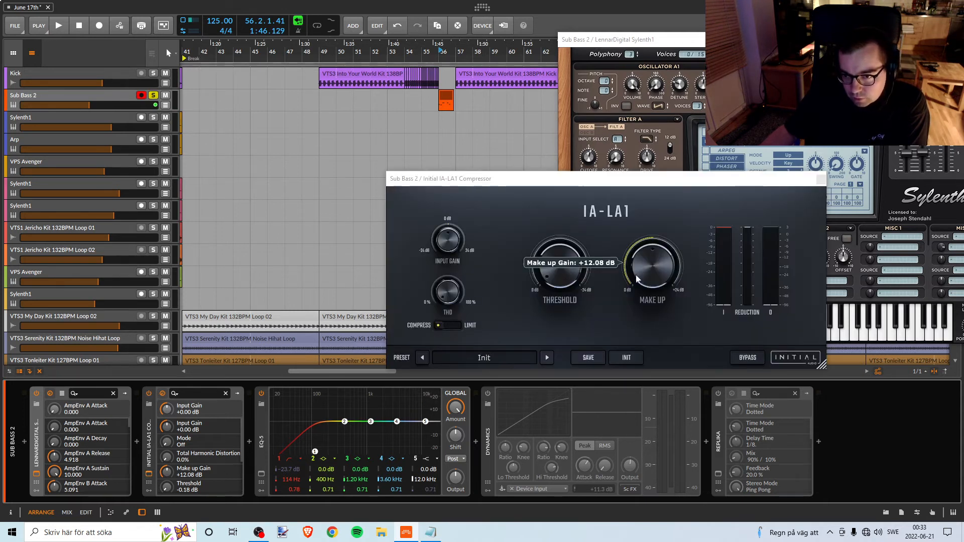
click(821, 179)
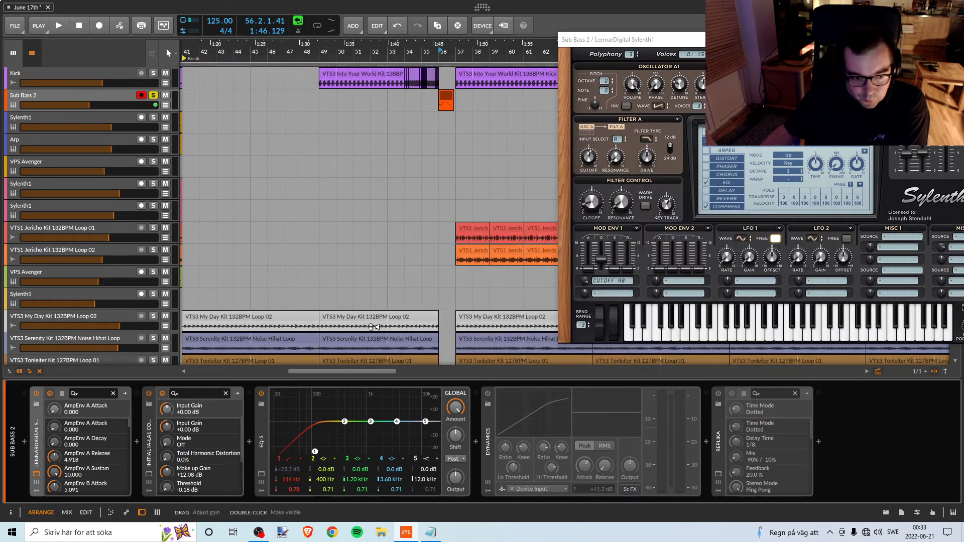
click(149, 394)
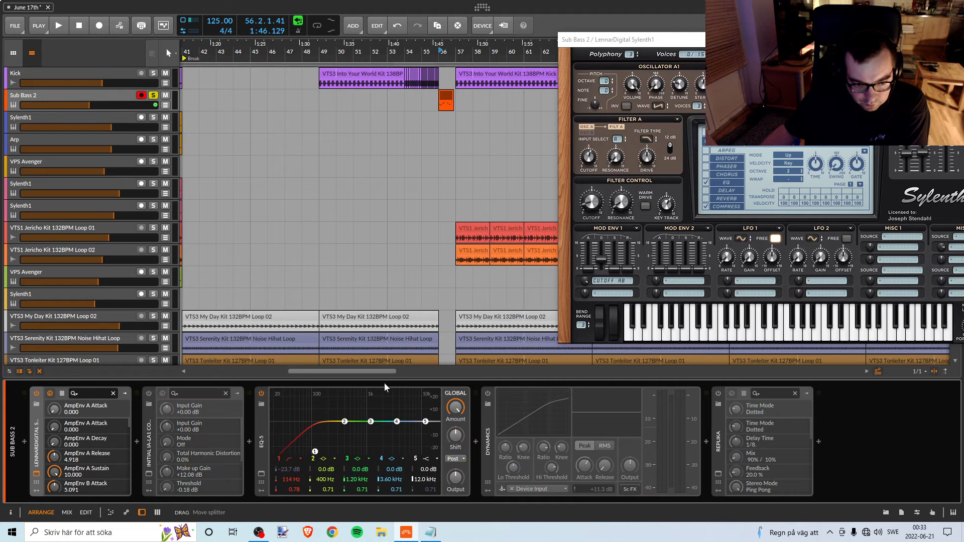
key(space)
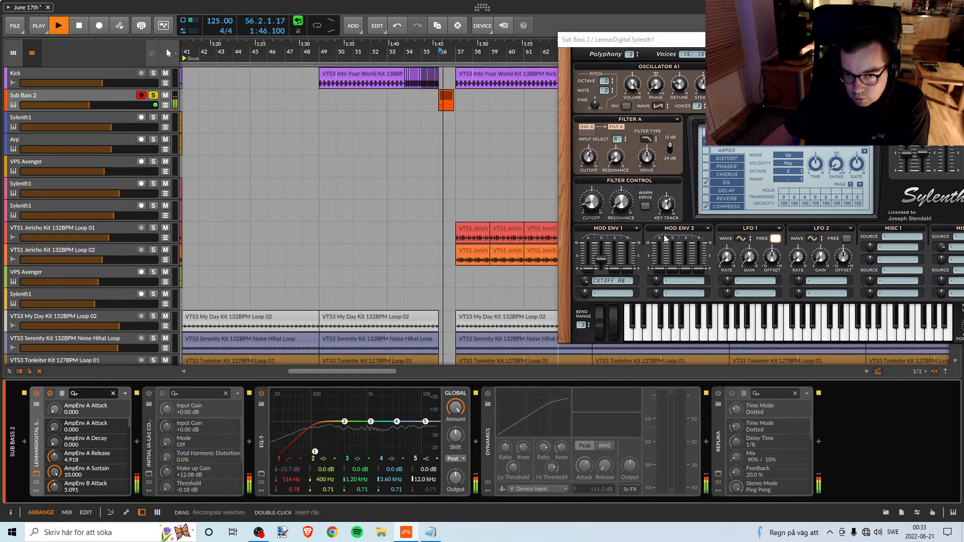
key(space)
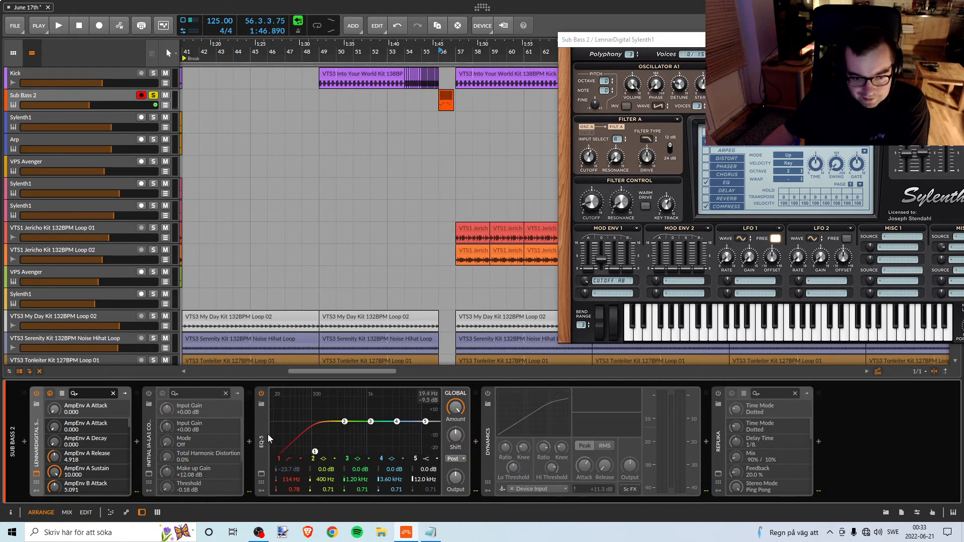
click(261, 393)
key(space)
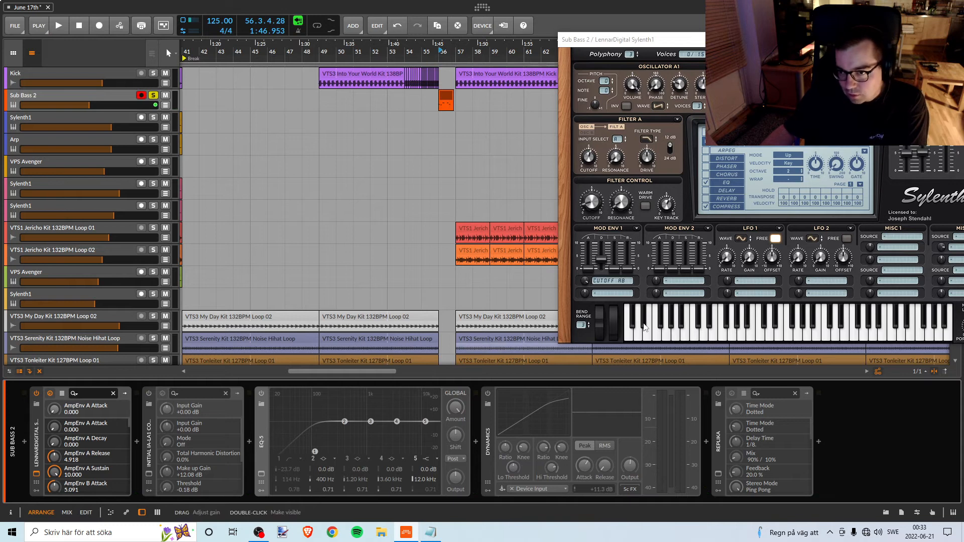
Examine the EQ and compressor pages in Sub Bass 2's Sylenth1 and audition the clip while toggling the compressor, leaving it on.
click(723, 184)
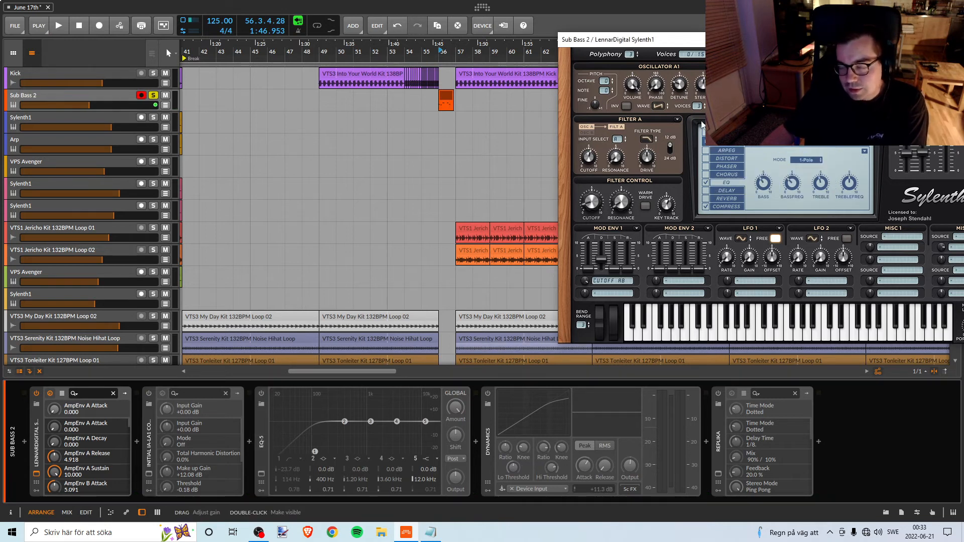
mouse_move(627, 47)
mouse_down()
mouse_move(650, 45)
mouse_move(639, 48)
mouse_up()
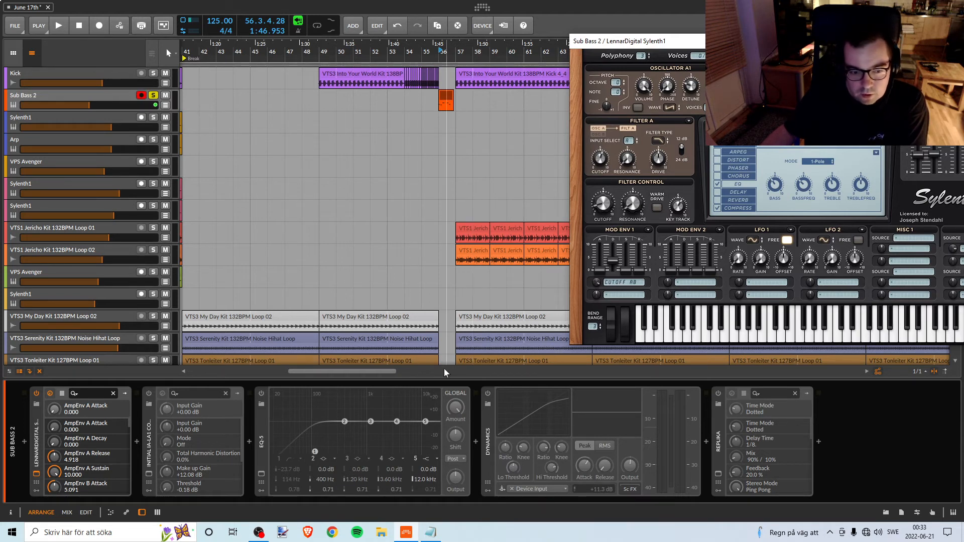
click(730, 209)
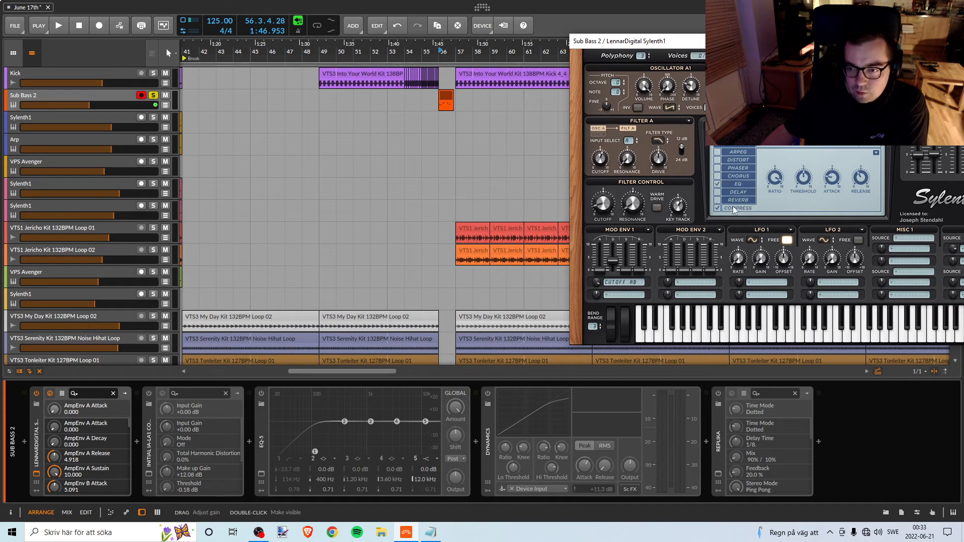
click(718, 209)
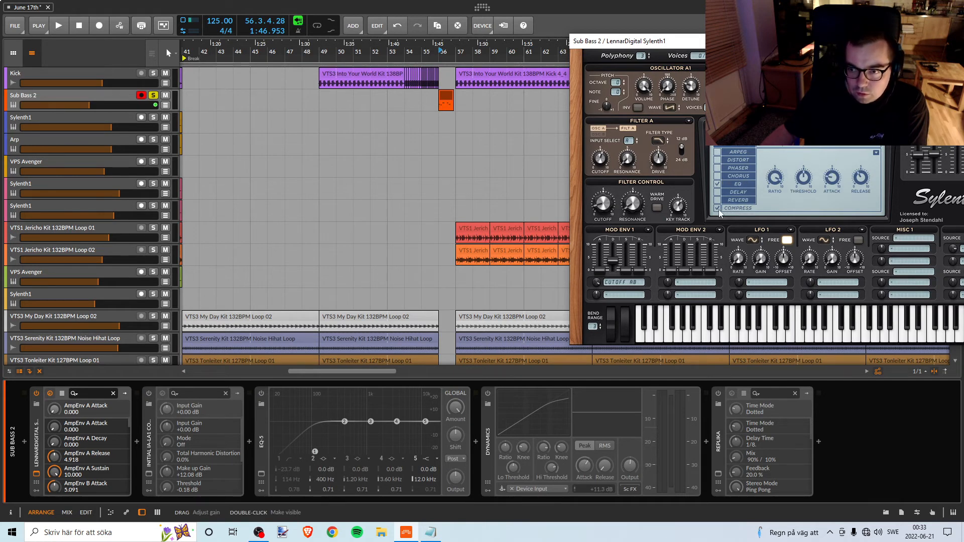
key(space)
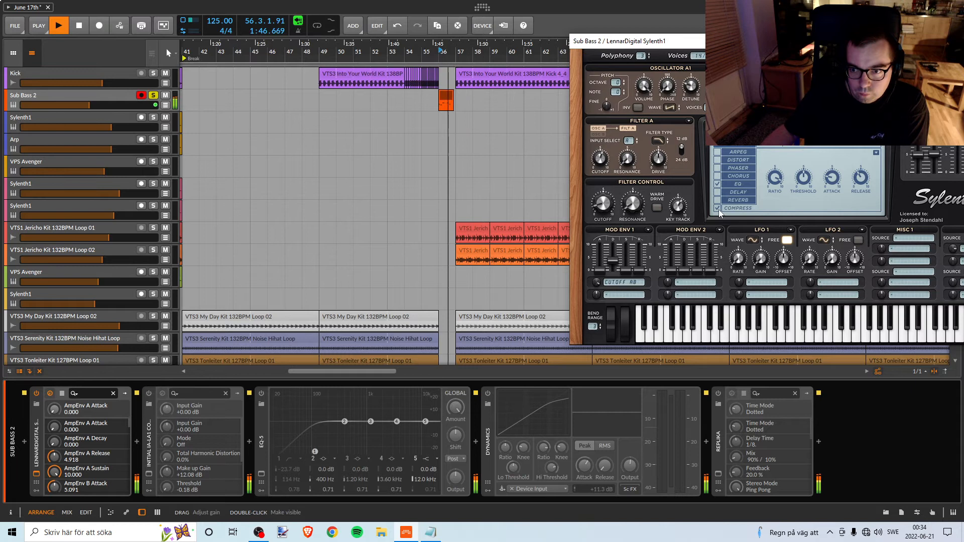
click(718, 209)
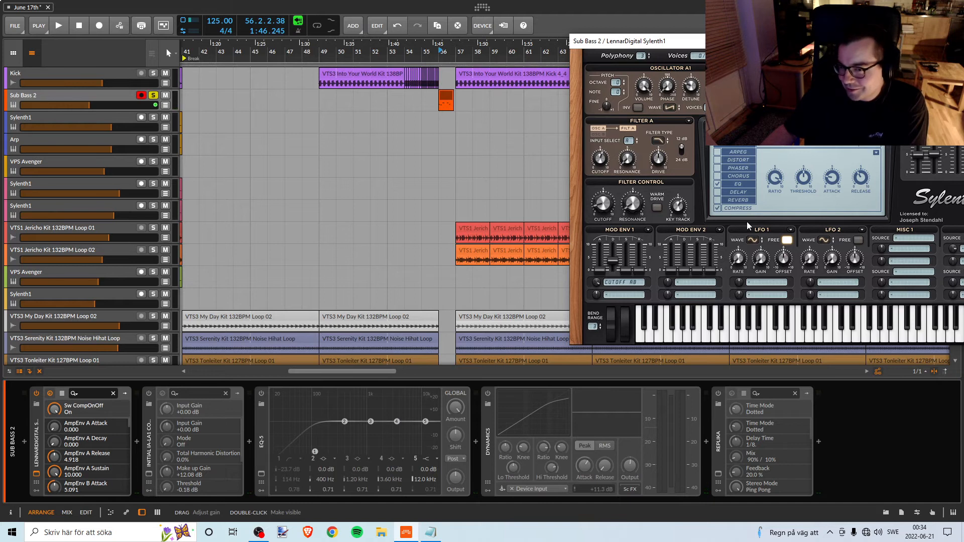
Load FactoryBank2 into Sub Bass 2's Sylenth1 and look through its preset list.
drag(733, 42, 655, 43)
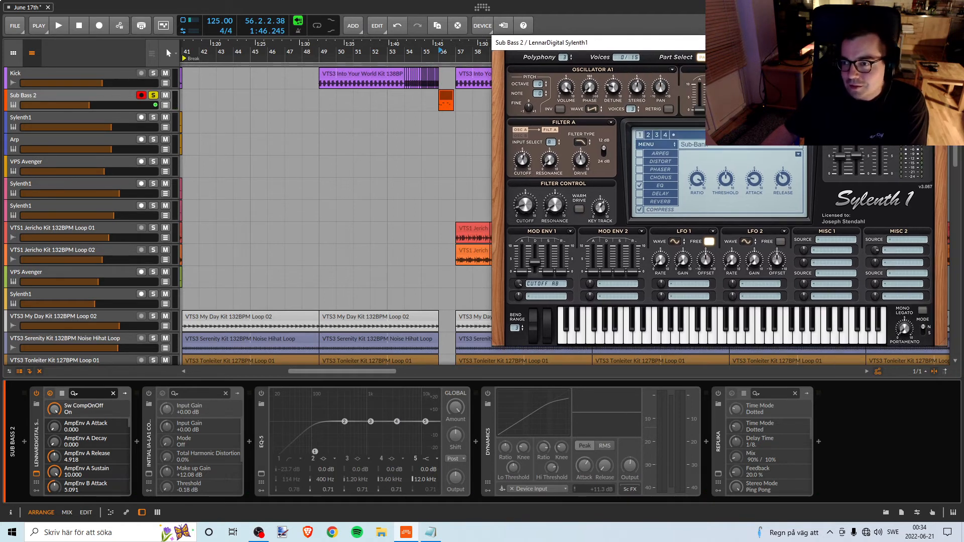
click(936, 43)
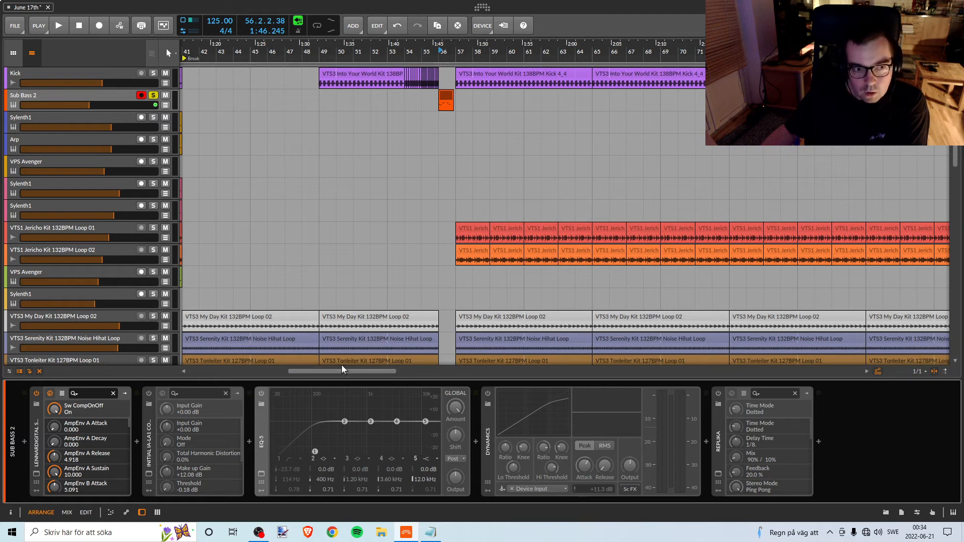
click(36, 474)
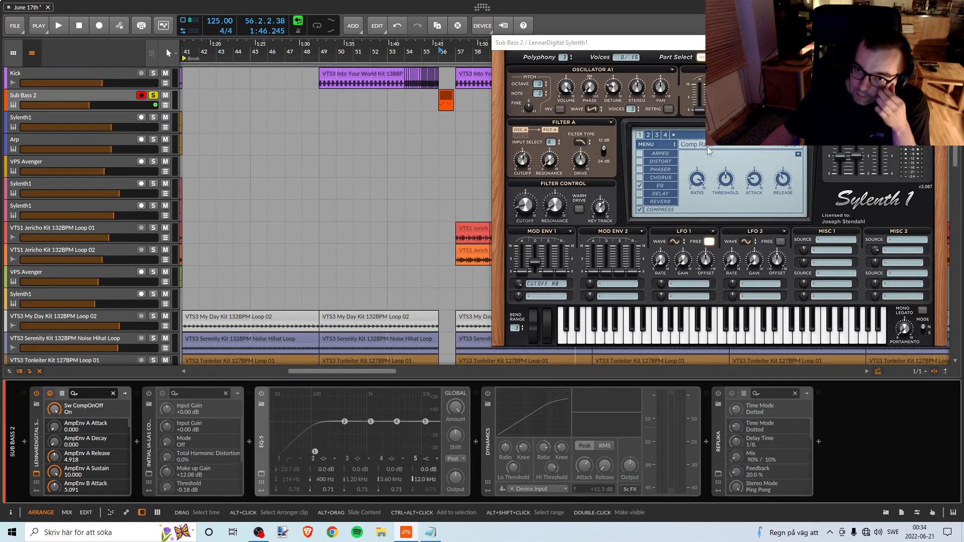
click(652, 144)
mouse_move(689, 164)
mouse_move(798, 176)
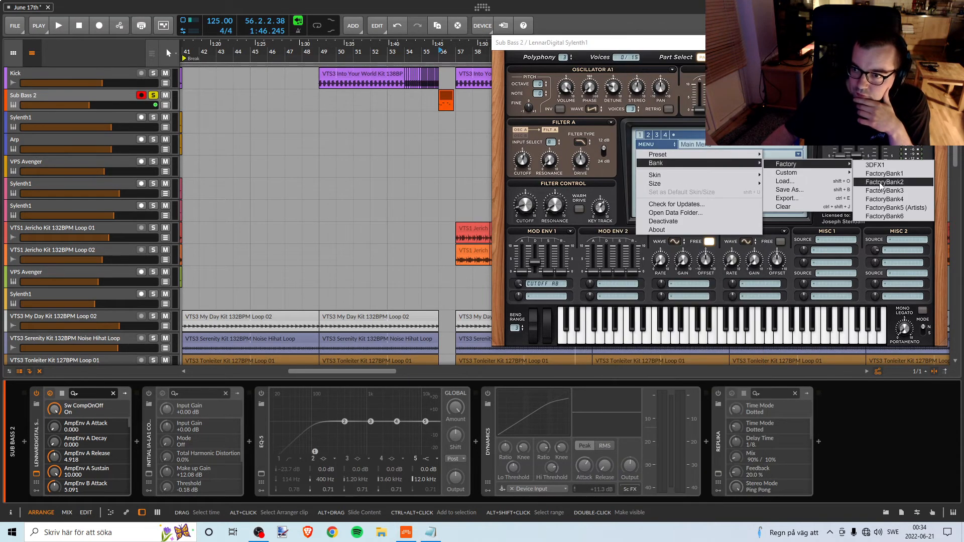
click(866, 182)
click(723, 135)
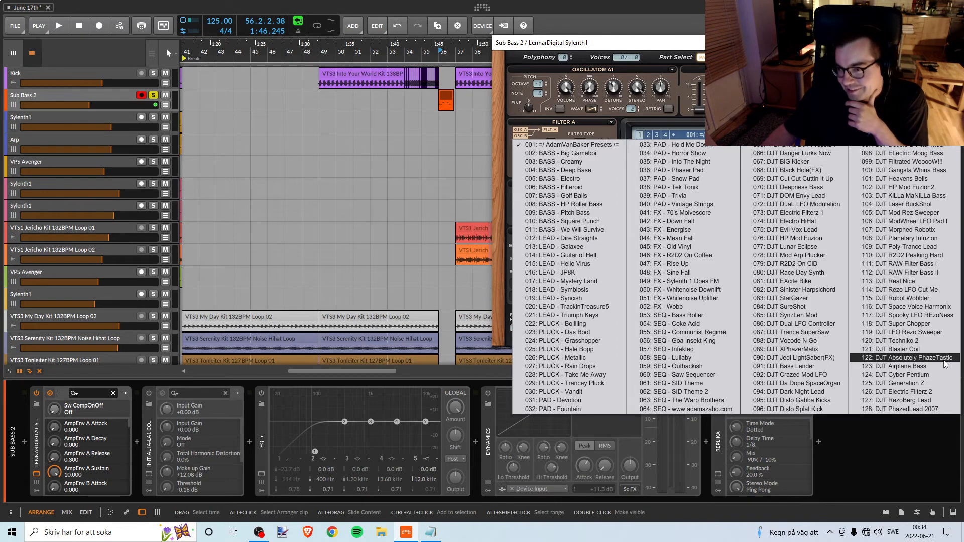
click(669, 41)
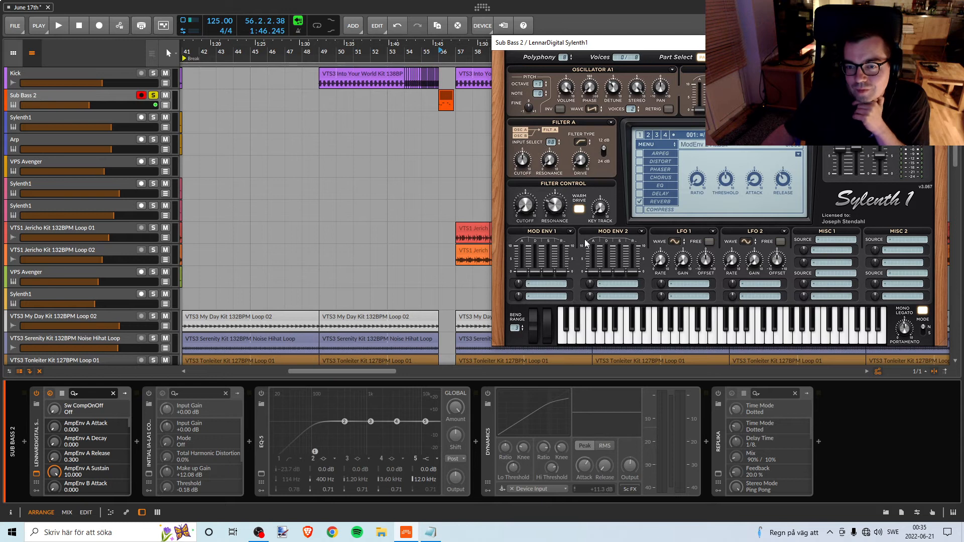
Try the FactoryBank2 preset 122: DJT Absolutely PhazeTastic, playing a note and toggling the phaser off and on.
click(652, 147)
mouse_move(658, 163)
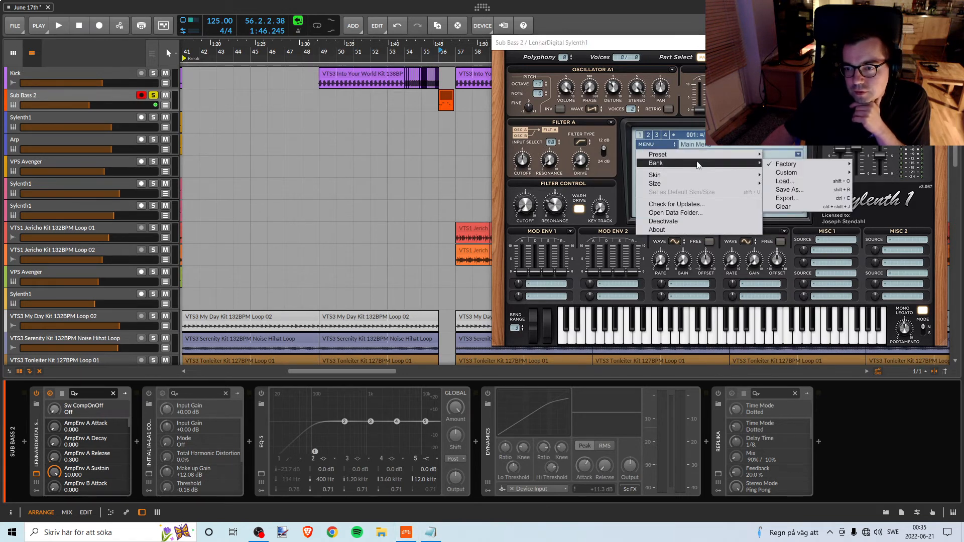
mouse_move(787, 173)
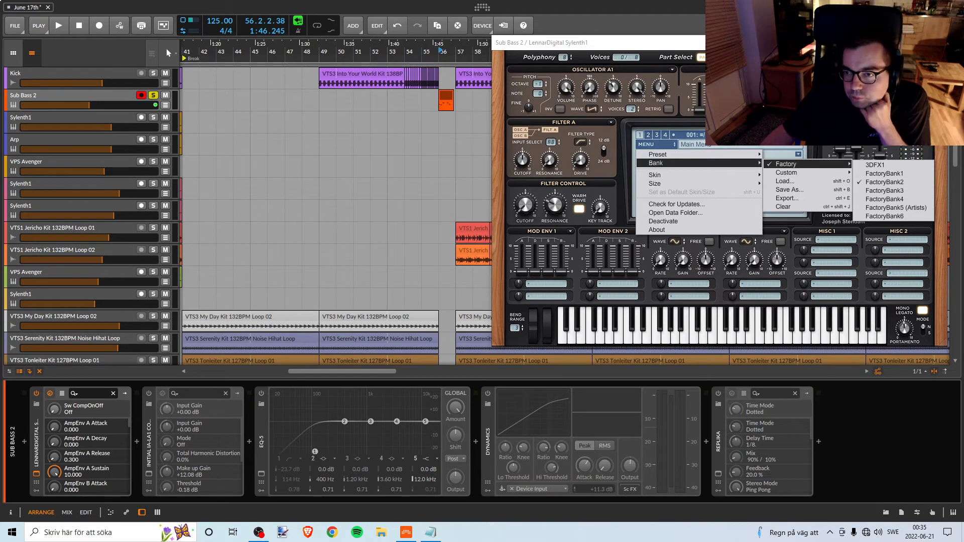
click(877, 182)
click(753, 136)
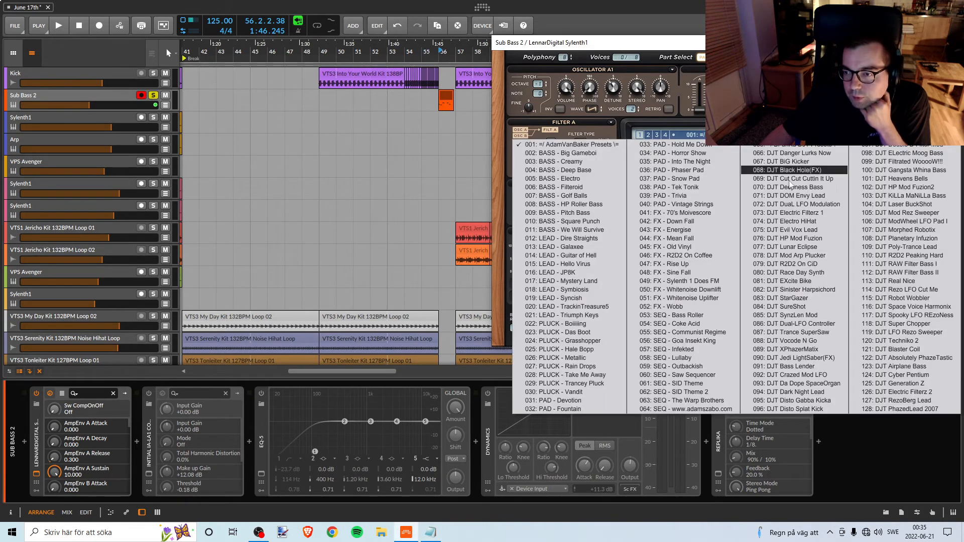
click(875, 354)
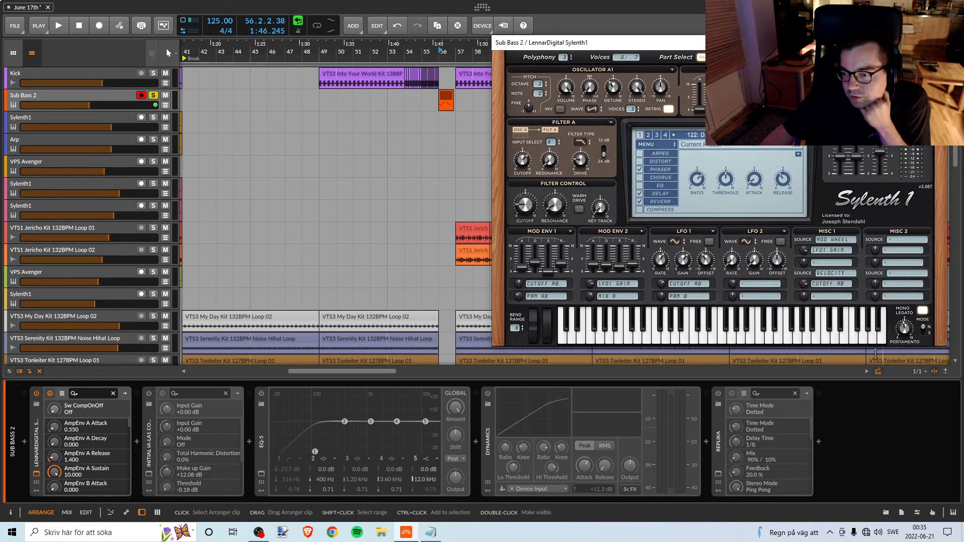
click(694, 342)
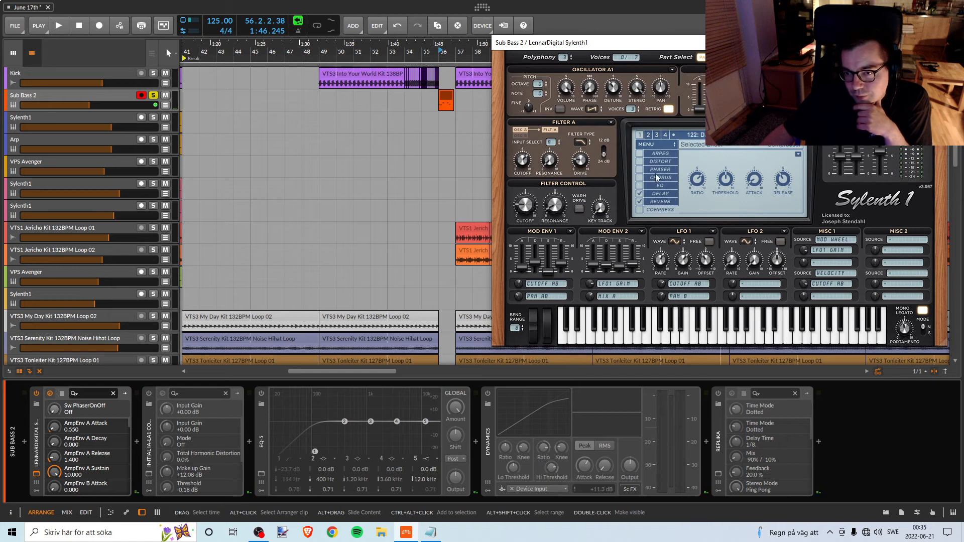
click(639, 169)
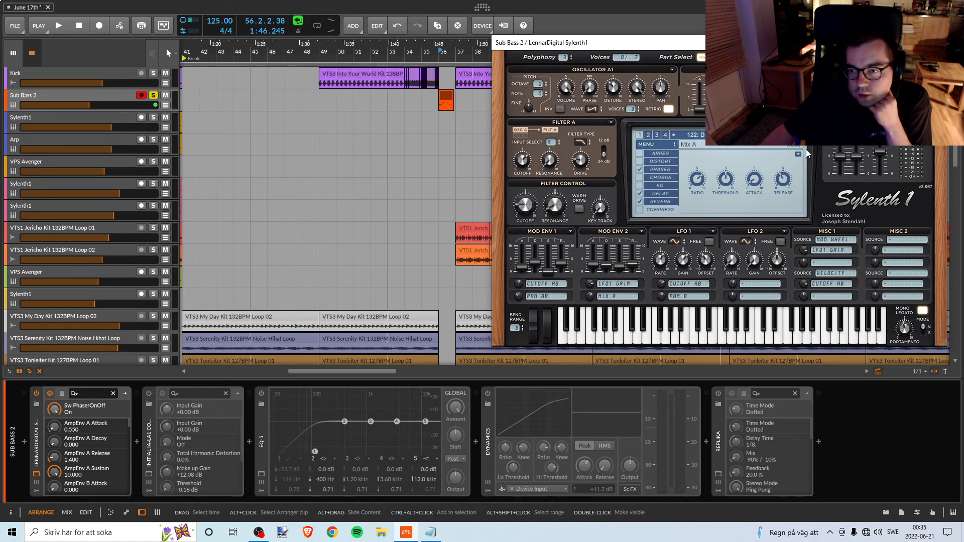
Try the preset 012: LEAD - Dire Straights with a test note and view the Sylenth1 preset options.
click(753, 135)
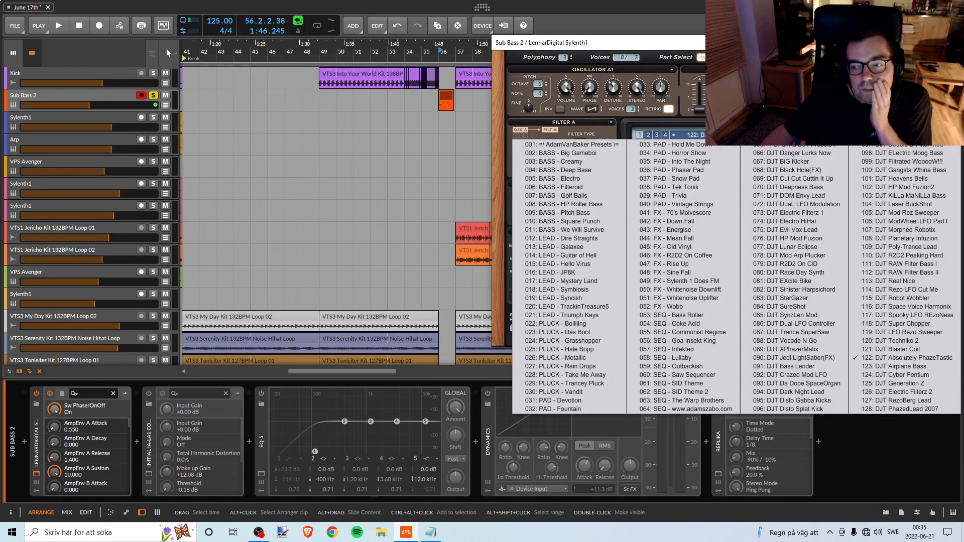
click(565, 239)
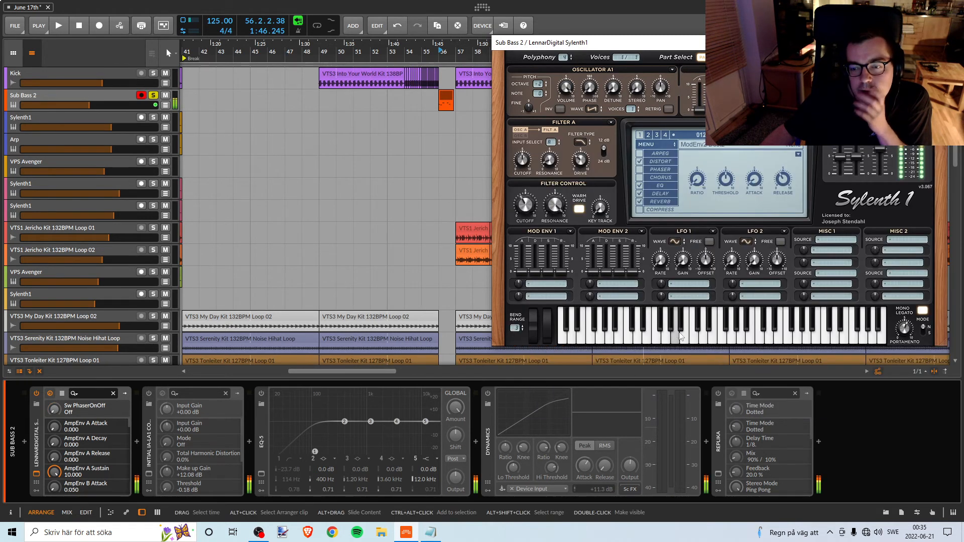
click(664, 145)
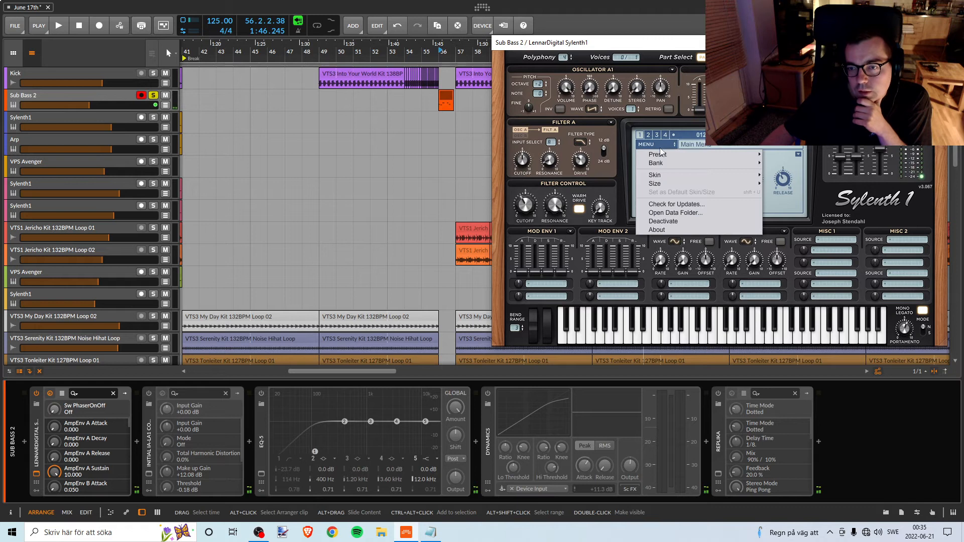
mouse_move(672, 155)
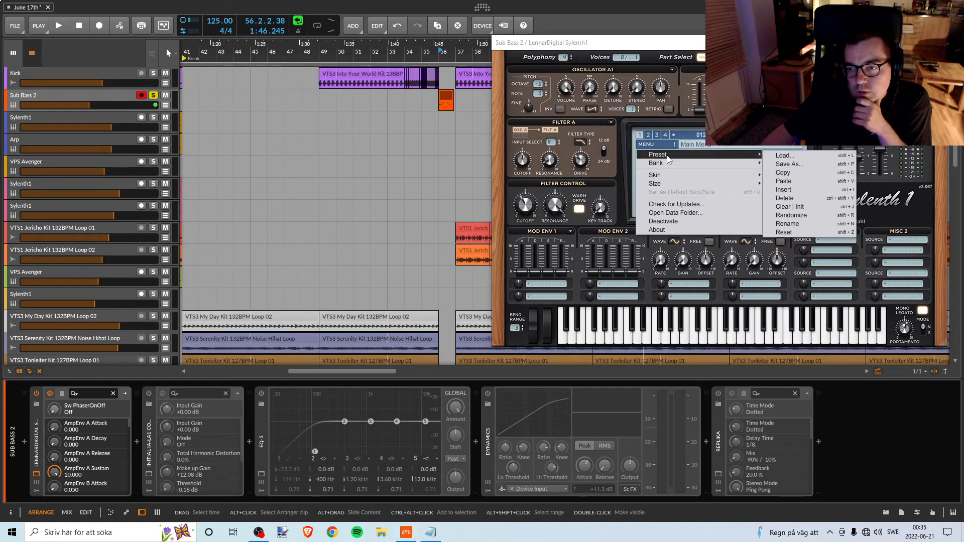
click(674, 44)
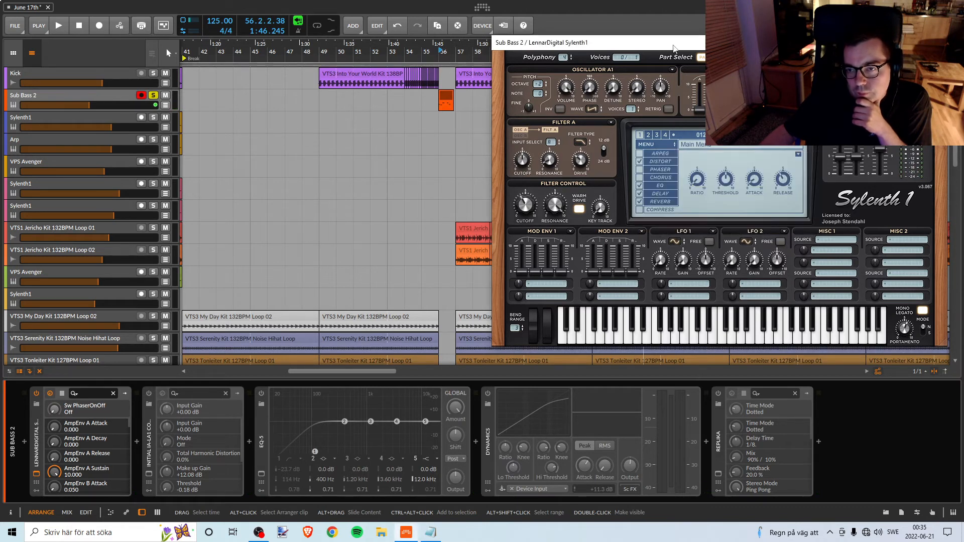
Try the preset 013: LEAD - Galaxee with a test note and with the Sub Bass 2 clip at bar 56.
click(728, 135)
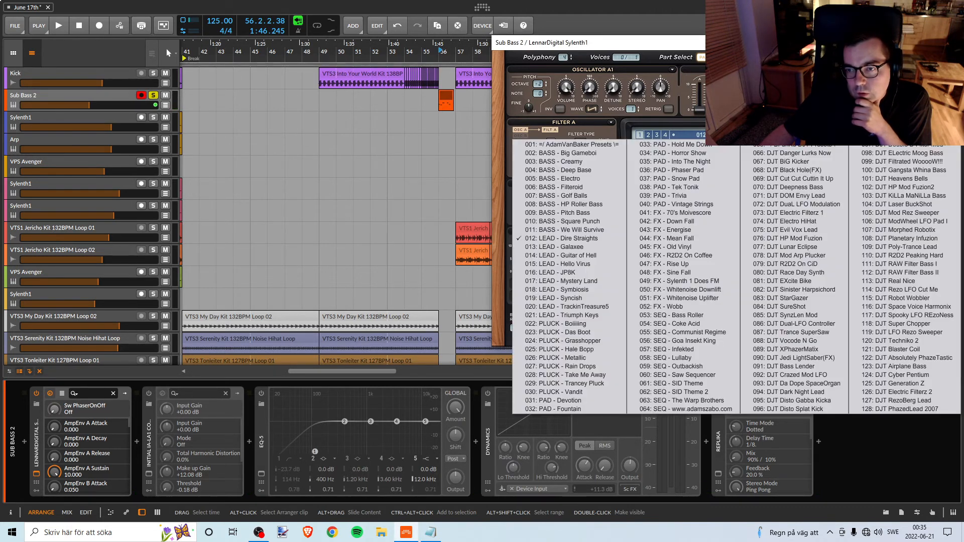
click(576, 246)
click(650, 343)
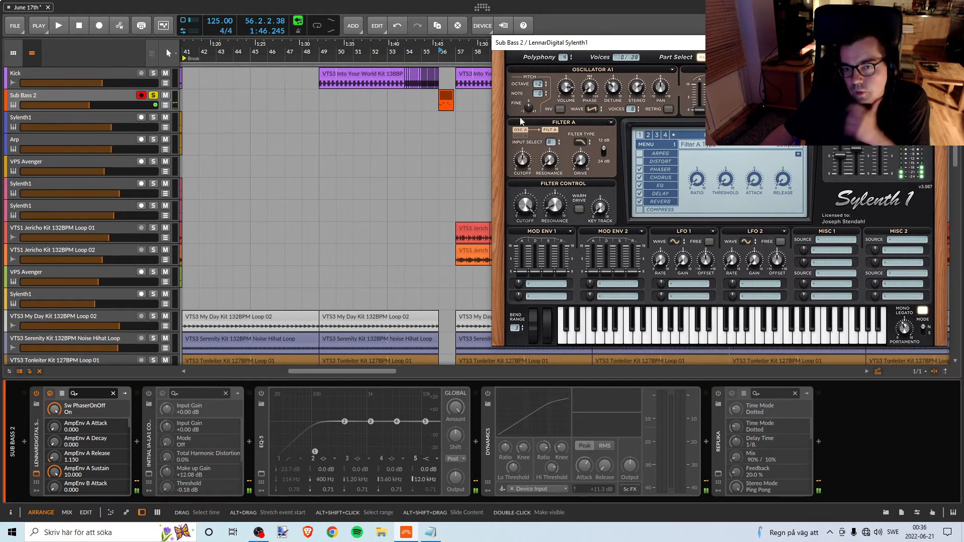
key(space)
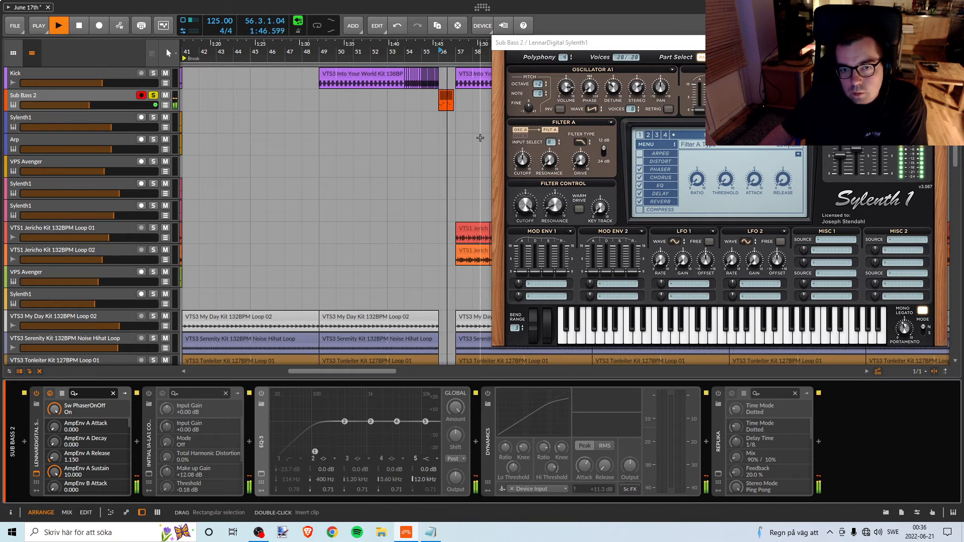
key(space)
Unsolo the Sub Bass 2 track and audition its bar 56 fill together with the other tracks.
click(154, 95)
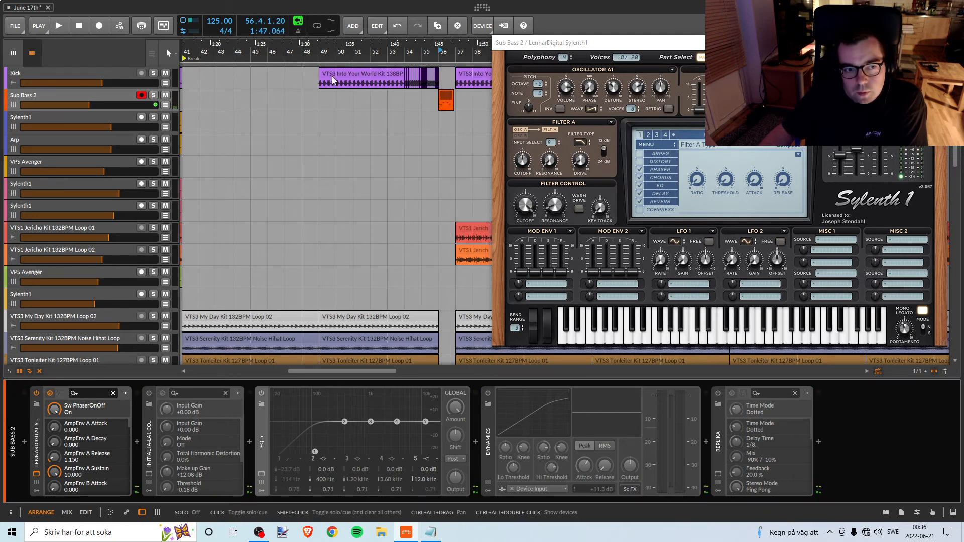
key(space)
click(421, 52)
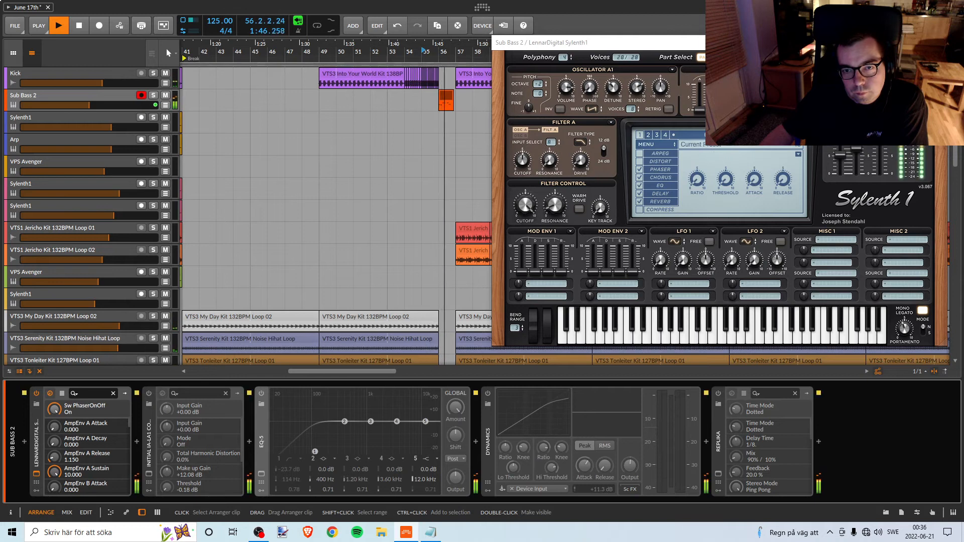
key(space)
Try the preset 014: LEAD - Guitar of Hell and audition the fill from bar 56.
click(723, 144)
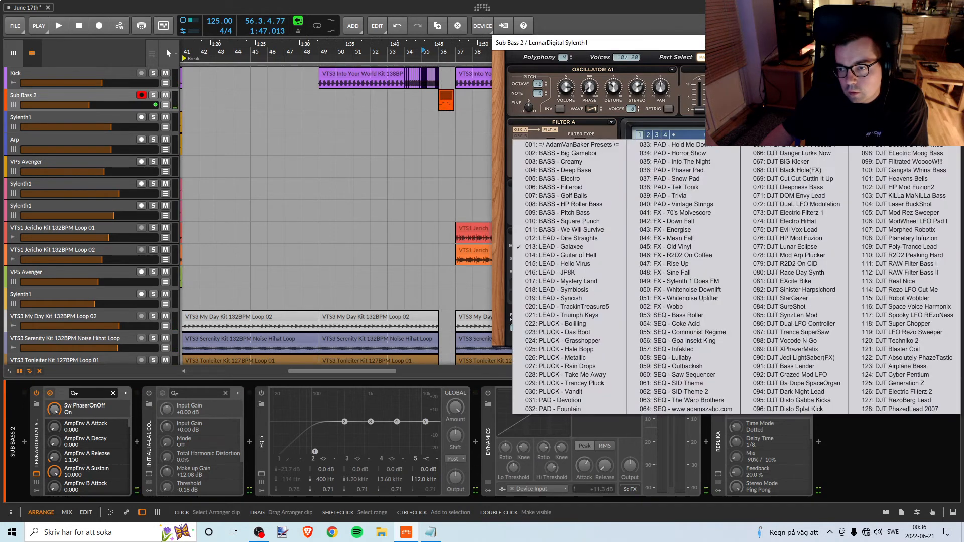
click(579, 256)
key(space)
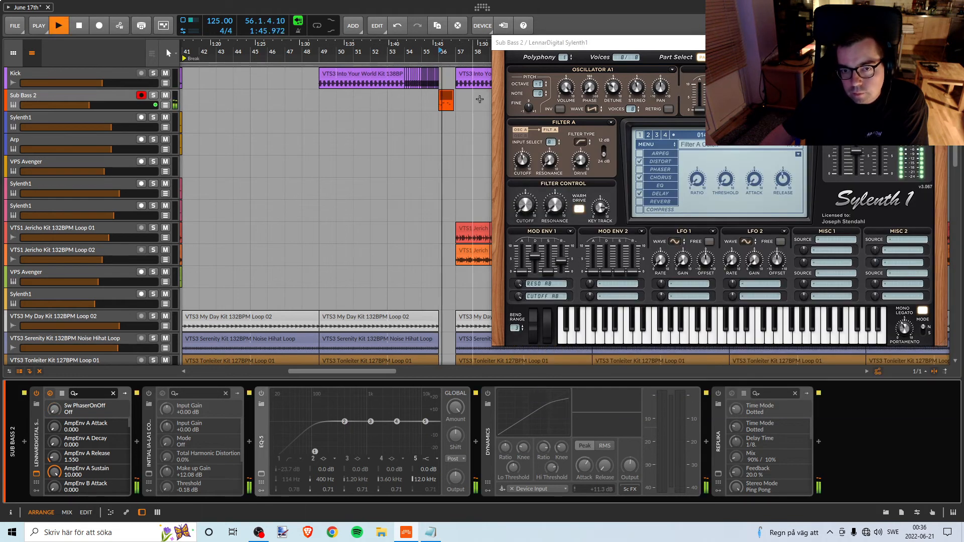
key(space)
Load the preset 015: LEAD - Hello Virus in Sylenth1 and audition the fill from bar 56.
click(723, 144)
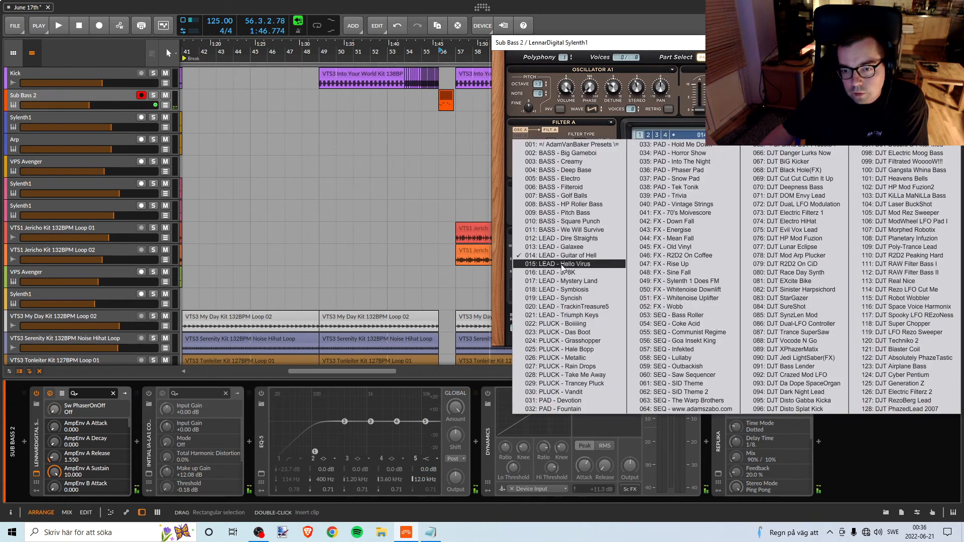
click(563, 264)
key(space)
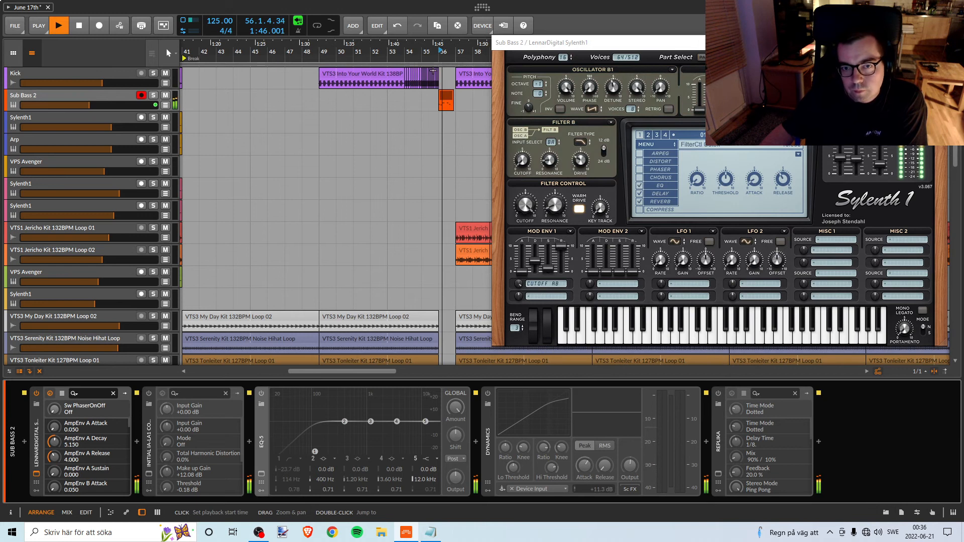
key(space)
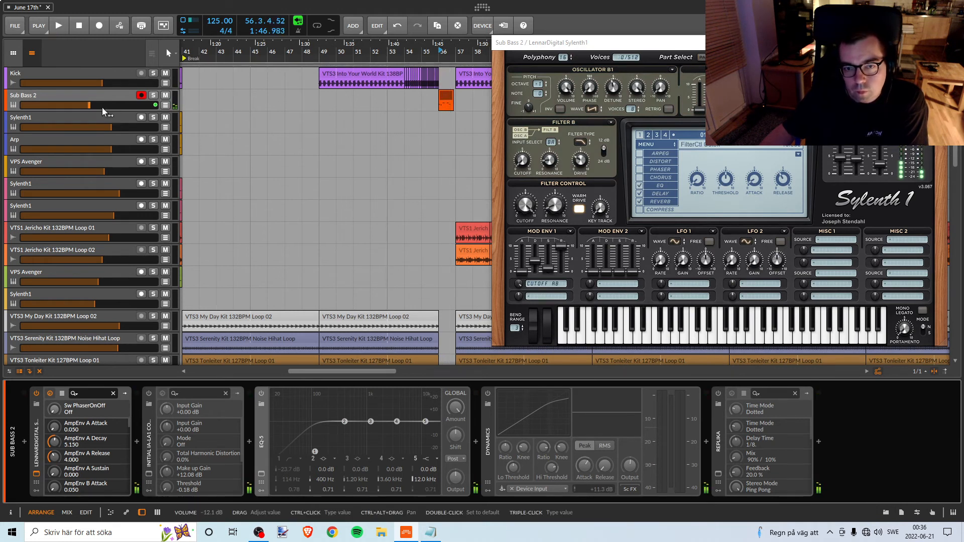
Raise the Sub Bass 2 track volume, fine-tuning it while auditioning the fill from bar 56.
drag(103, 108, 125, 108)
click(440, 51)
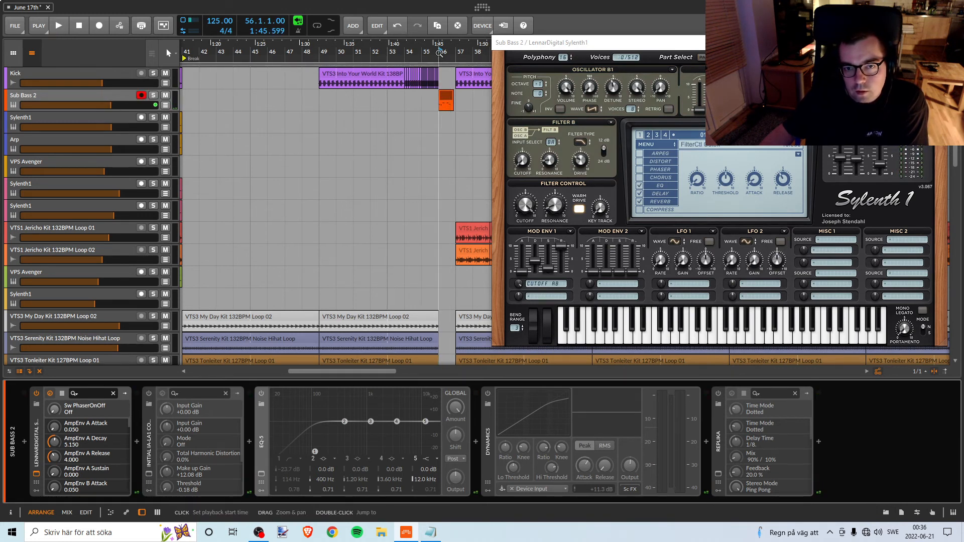
key(space)
drag(110, 105, 108, 105)
key(space)
key(space)
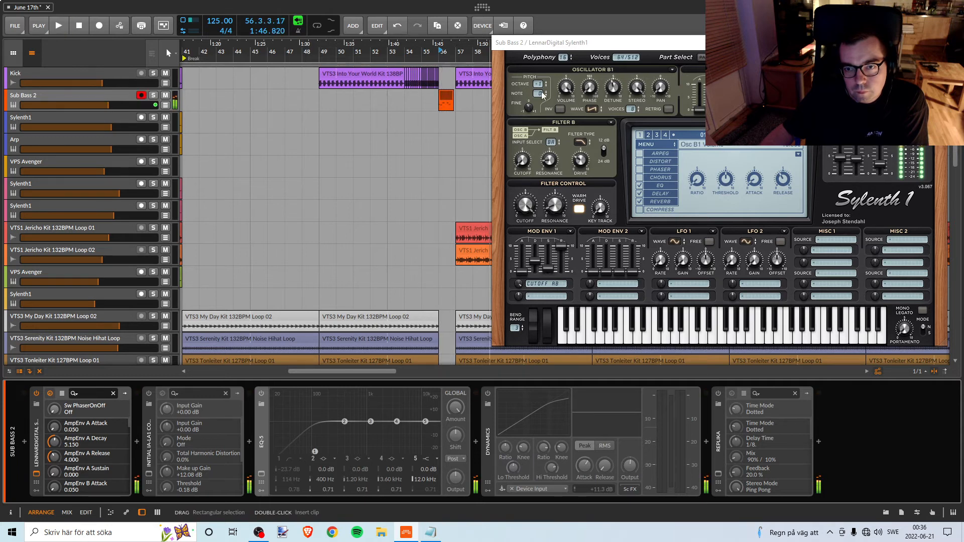
Set the octave of Sylenth1's oscillators B1 and B2 to 0 and audition the fill.
click(545, 82)
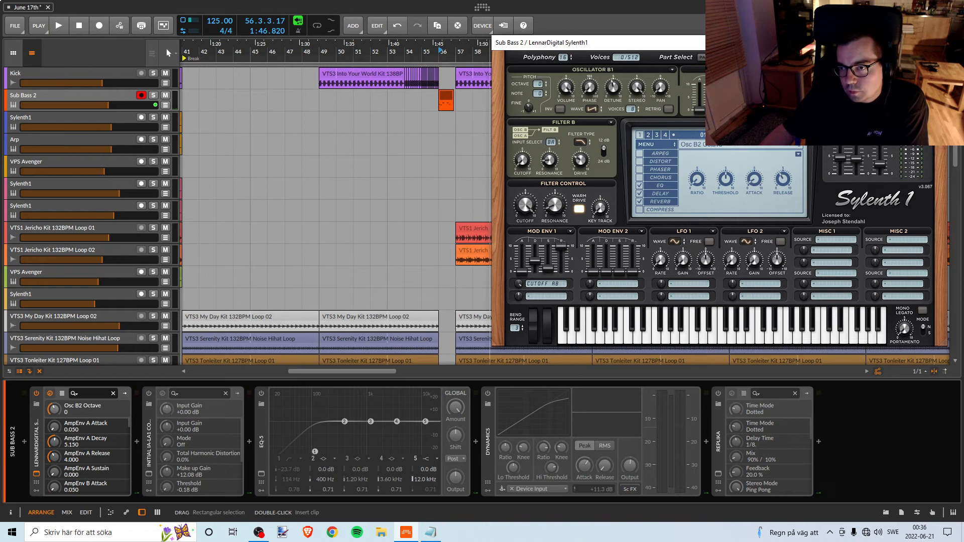
key(space)
Play the build-up from bar 54 and set Sylenth1's main volume to 1.991.
key(space)
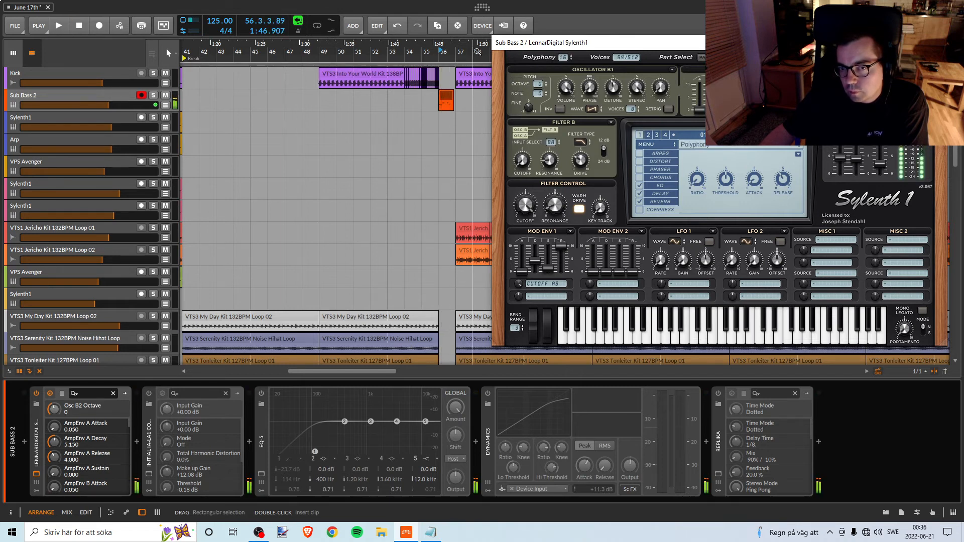
click(407, 52)
key(space)
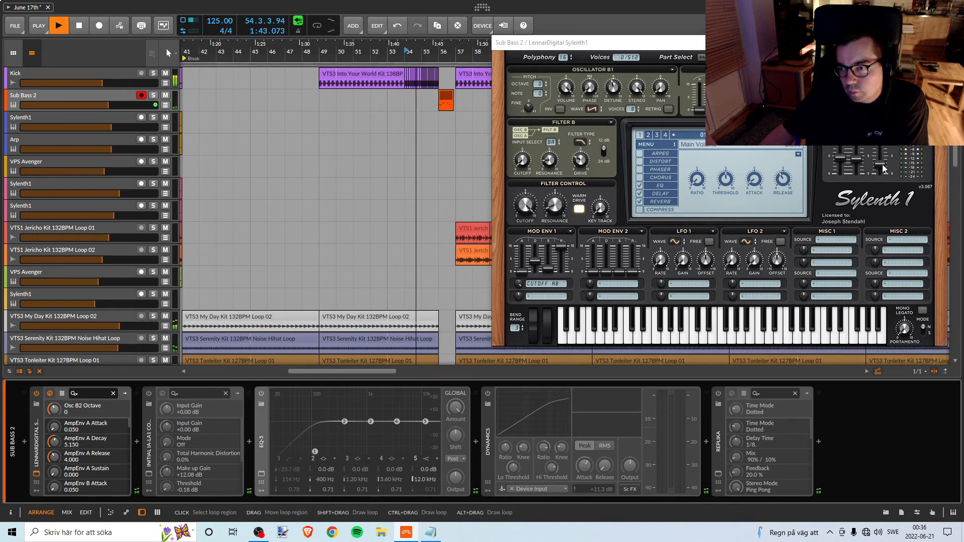
drag(884, 169, 878, 171)
key(space)
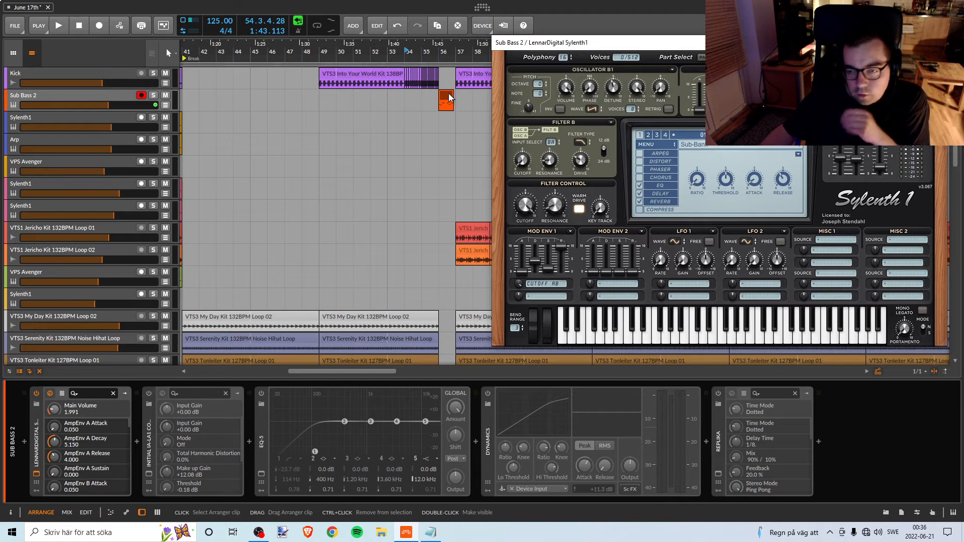
Look through the Sylenth1 preset list again, then close the plug-in window and select the Sub Bass 2 track.
click(710, 147)
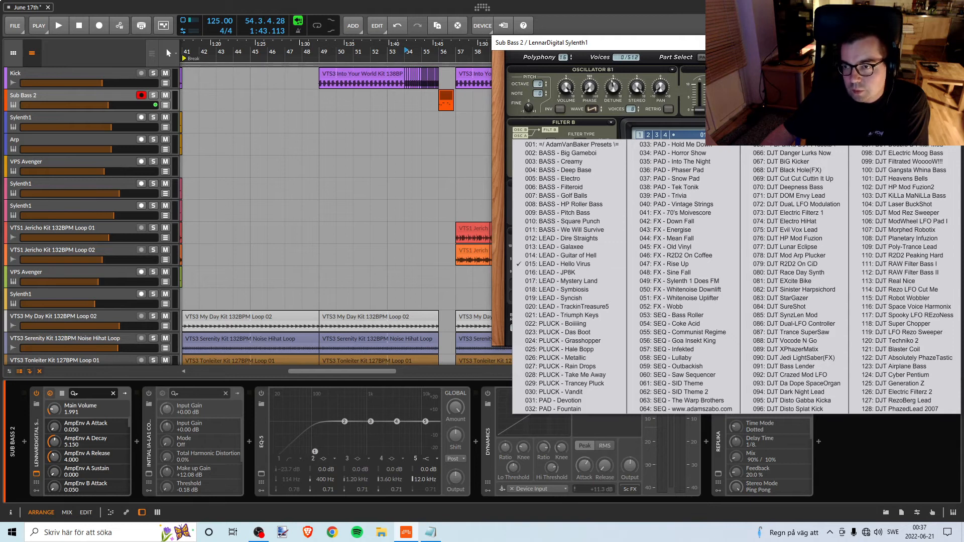
click(938, 43)
click(938, 43)
click(80, 104)
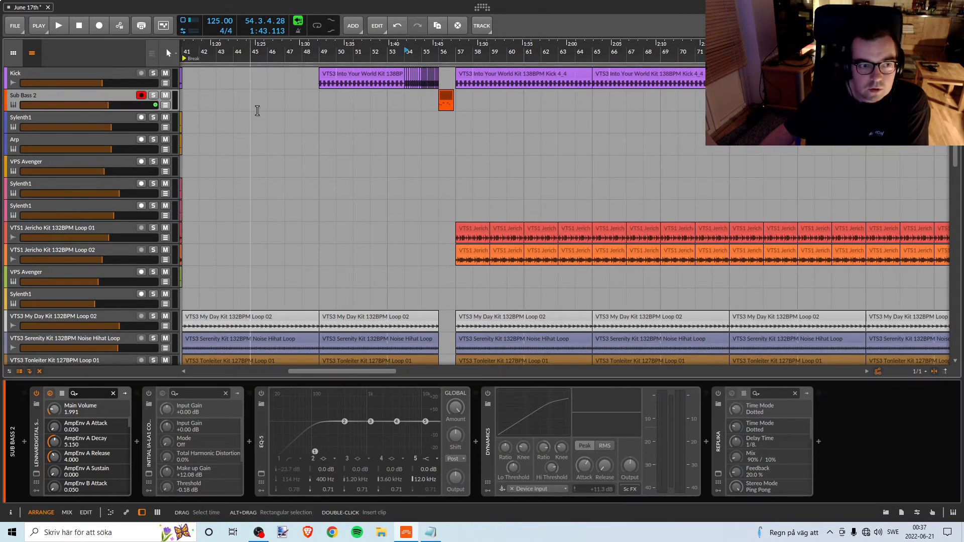
Delete the Sub Bass 2 track.
key(Delete)
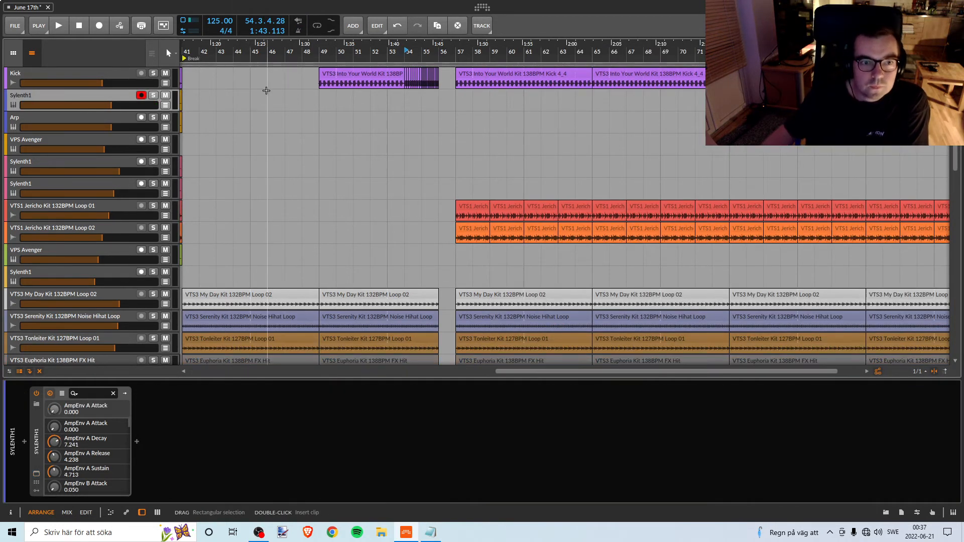
Look over the whole arrangement, examining which clips play from the start through the bridge, break and drop.
drag(339, 53, 479, 45)
scroll(468, 188, down, 3)
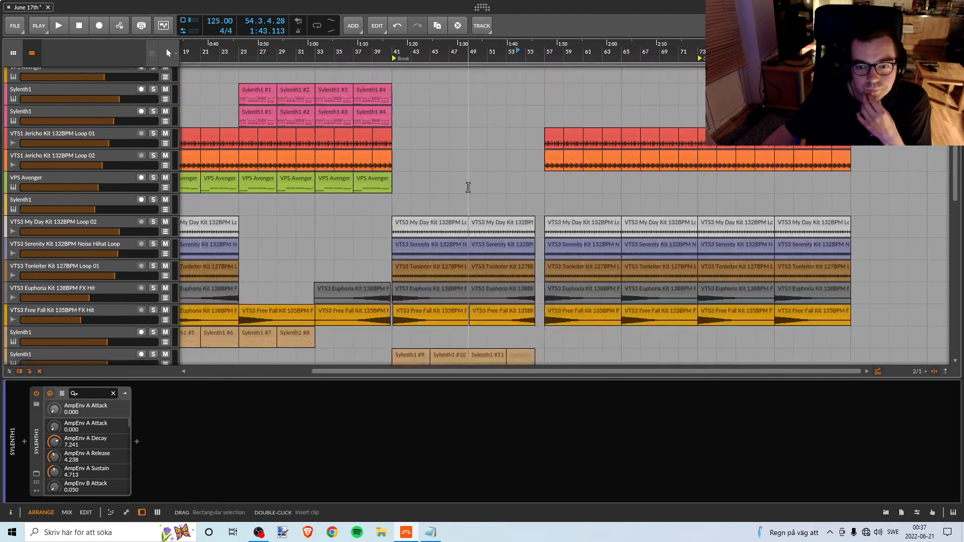
scroll(468, 187, down, 5)
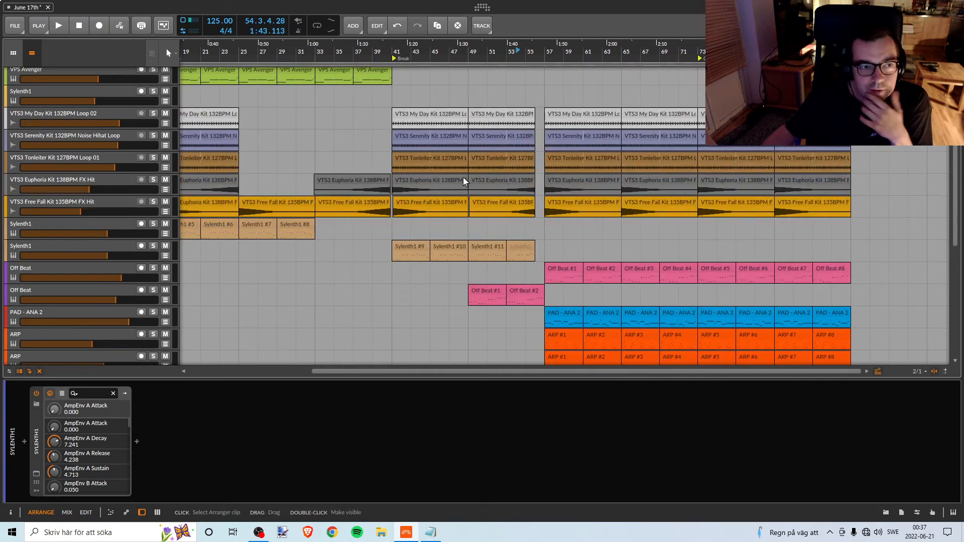
scroll(463, 179, up, 8)
drag(360, 52, 362, 52)
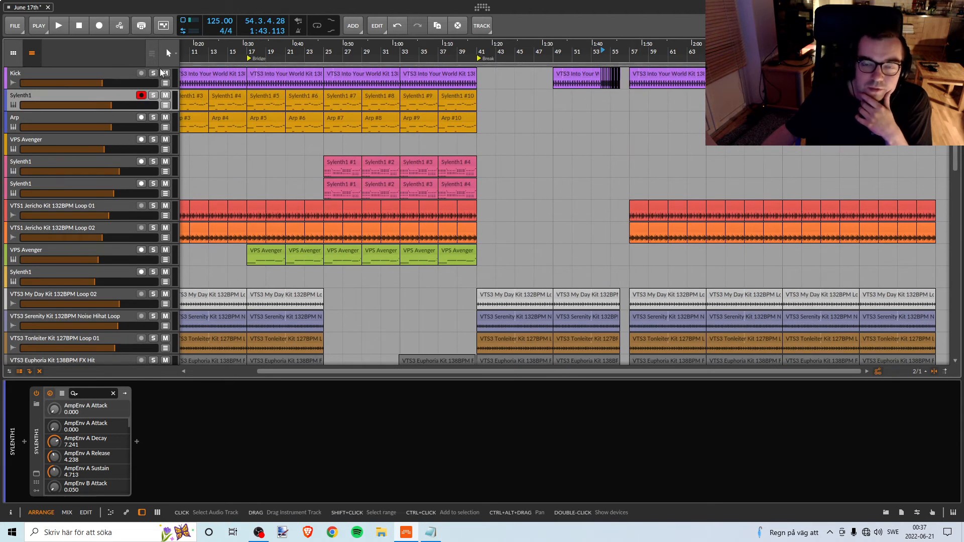
drag(203, 51, 284, 52)
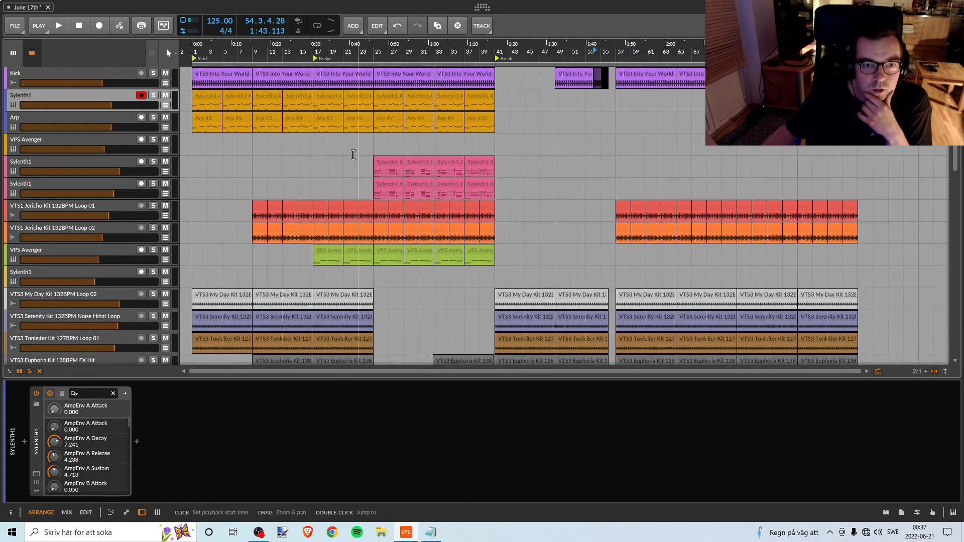
scroll(334, 153, down, 5)
scroll(333, 154, up, 3)
scroll(335, 153, up, 3)
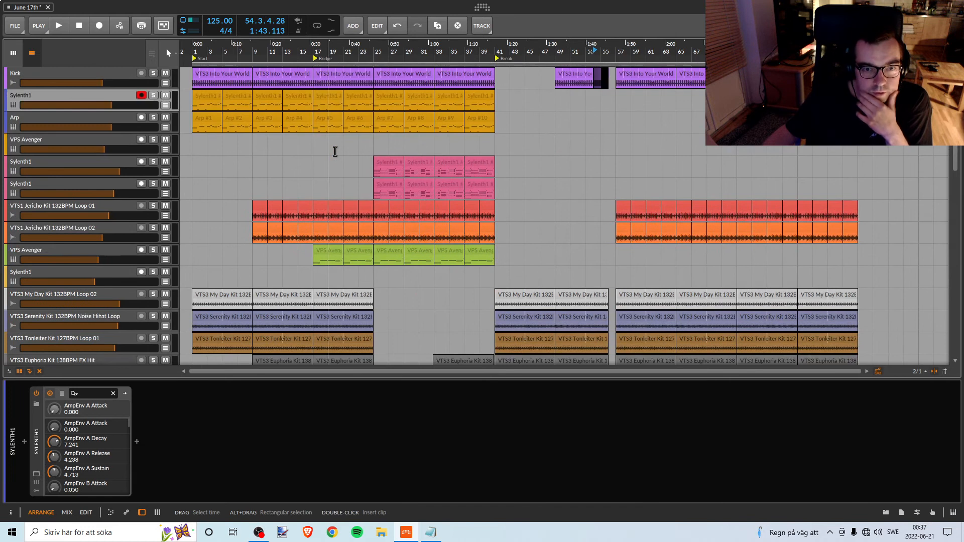
scroll(357, 219, down, 5)
scroll(358, 215, up, 5)
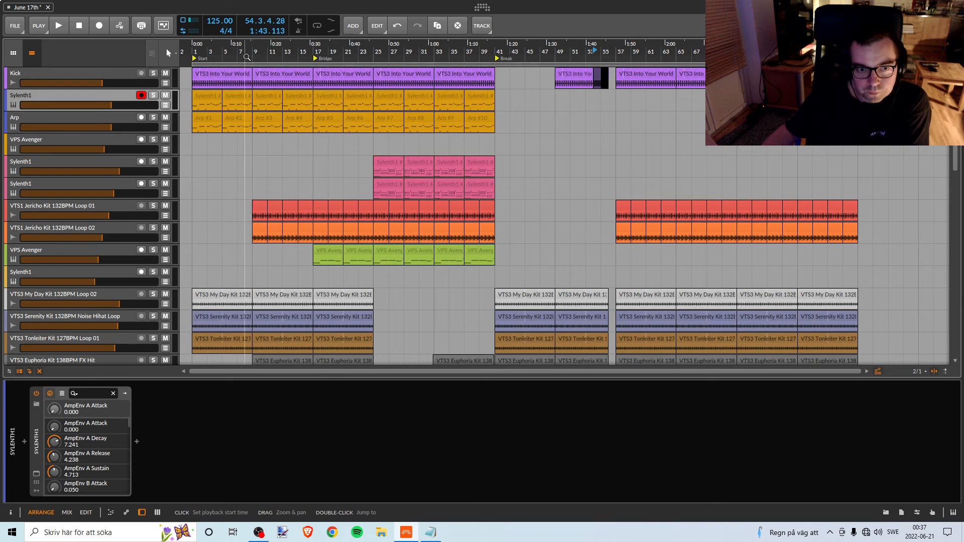
Audition the intro with the first kick clip ending at bar 8 and extend the clip back to bar 9.
drag(239, 56, 239, 105)
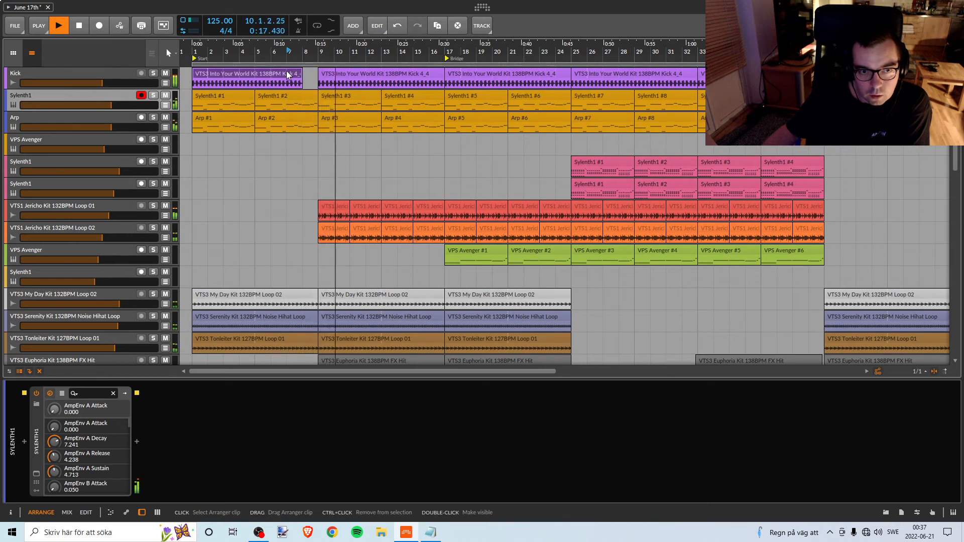
key(space)
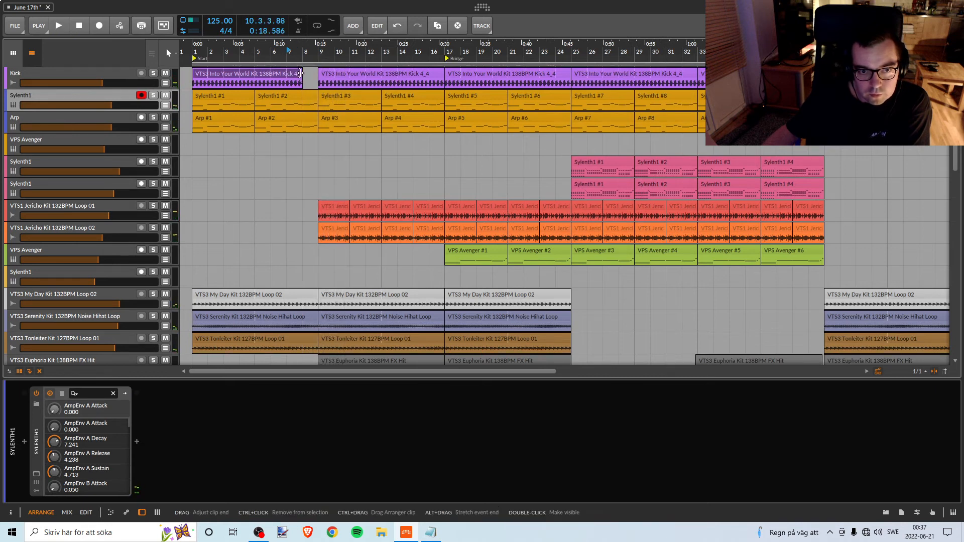
drag(302, 74, 318, 73)
double_click(193, 52)
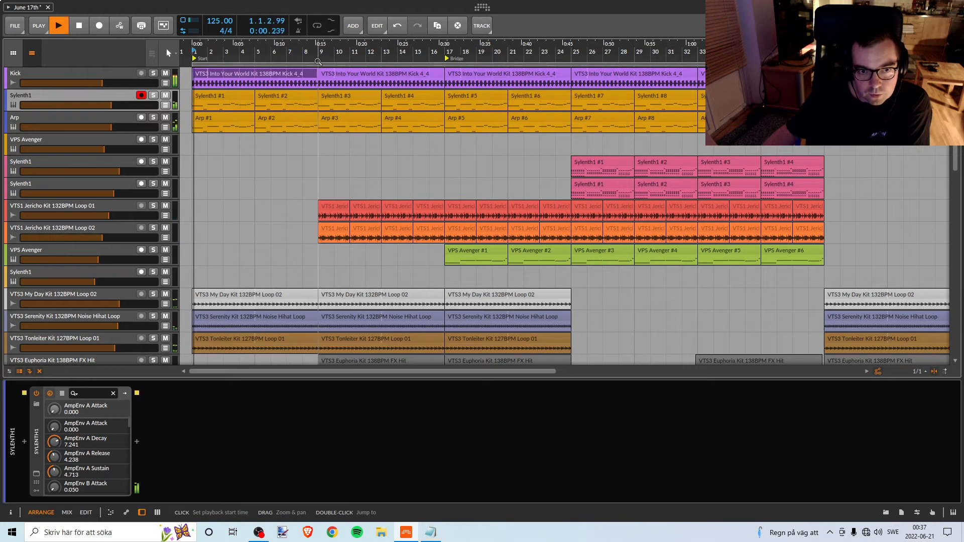
key(space)
Shorten the kick clip starting at bar 9 to end at bar 16 and the one starting at bar 25 to end at bar 32.
click(438, 74)
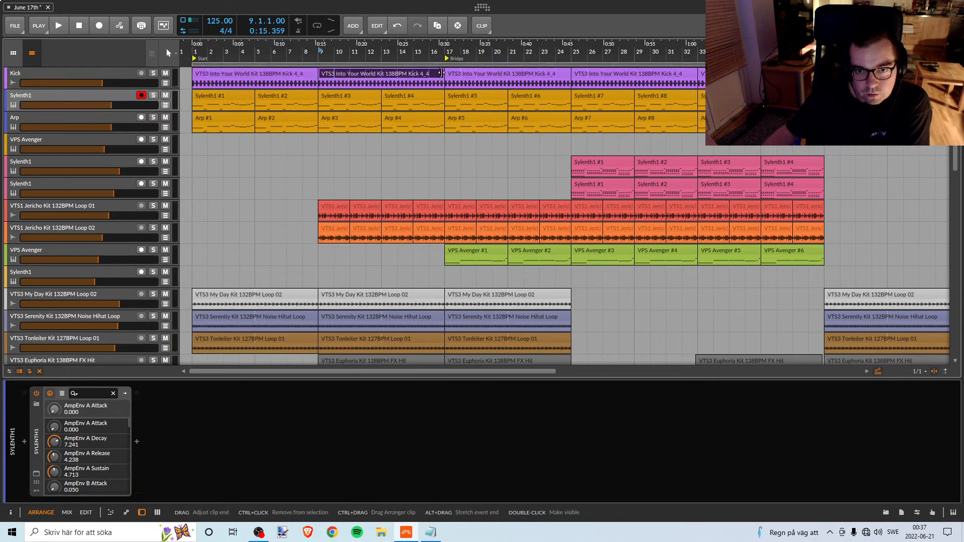
drag(446, 53, 365, 52)
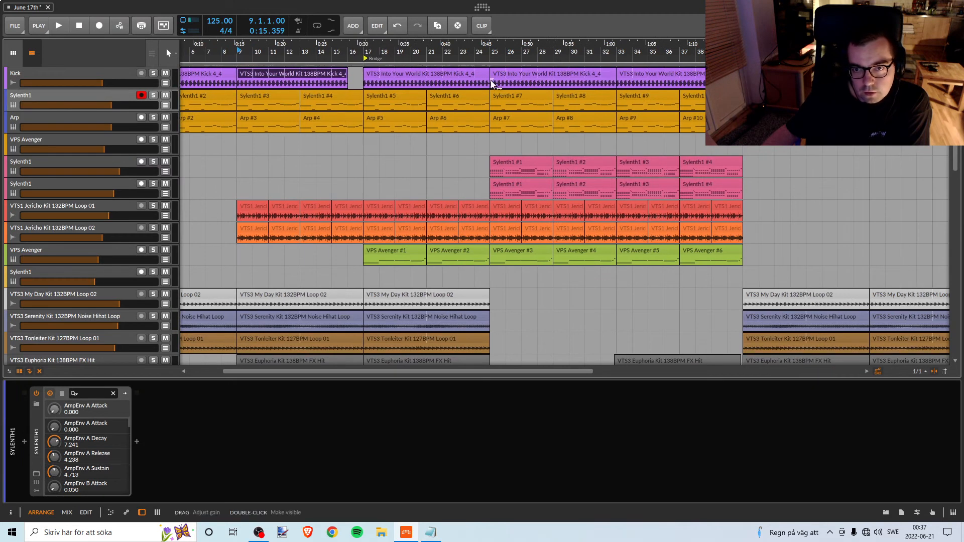
click(609, 75)
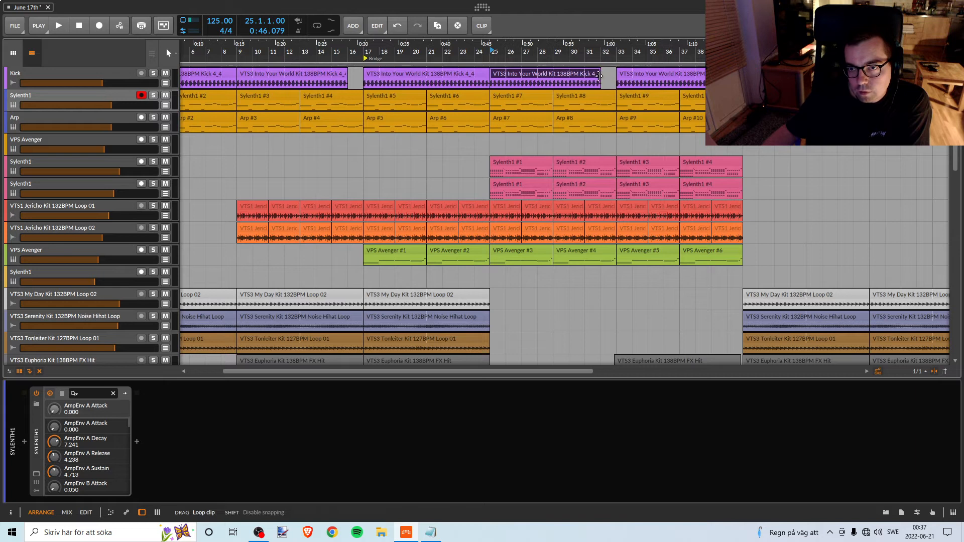
drag(569, 53, 545, 58)
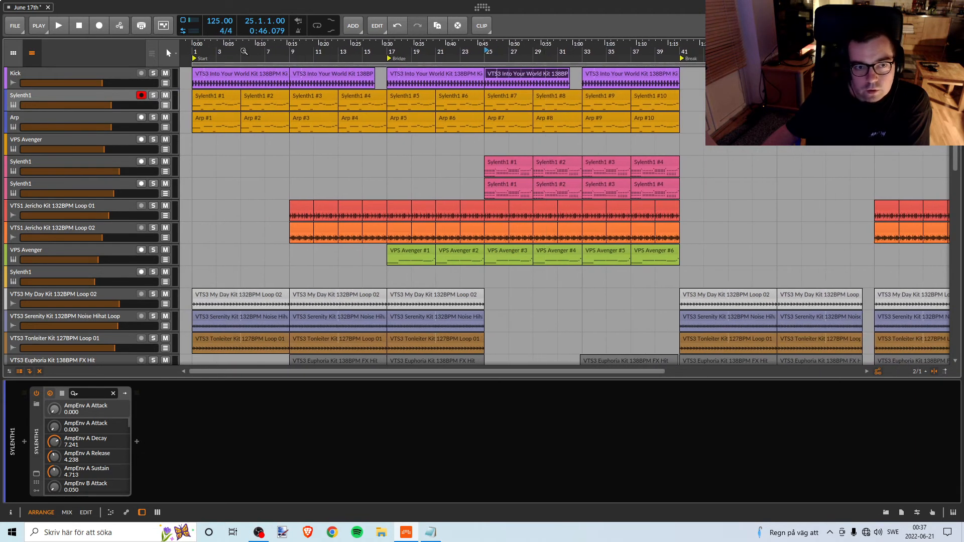
Play the track from the start and examine the clips leading into the bridge at bar 17.
key(space)
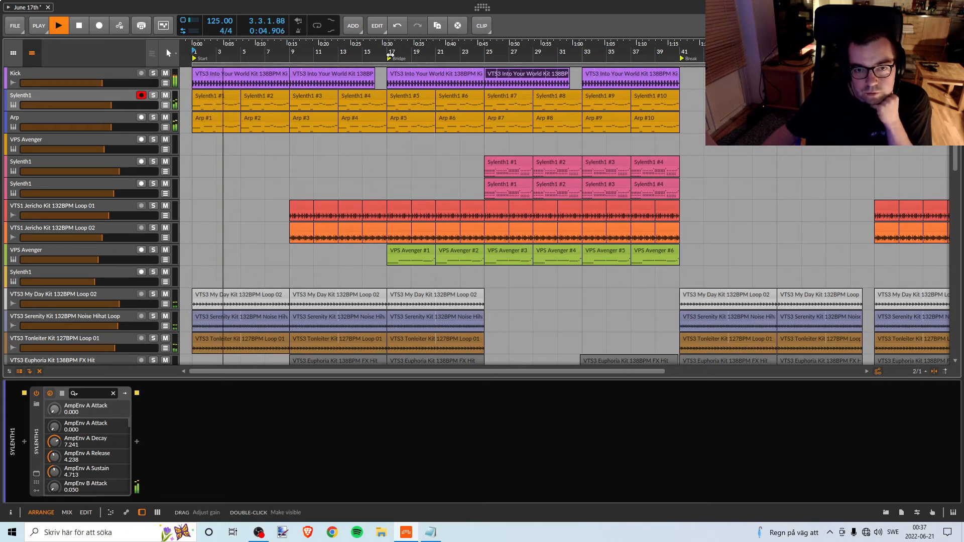
drag(387, 53, 398, 47)
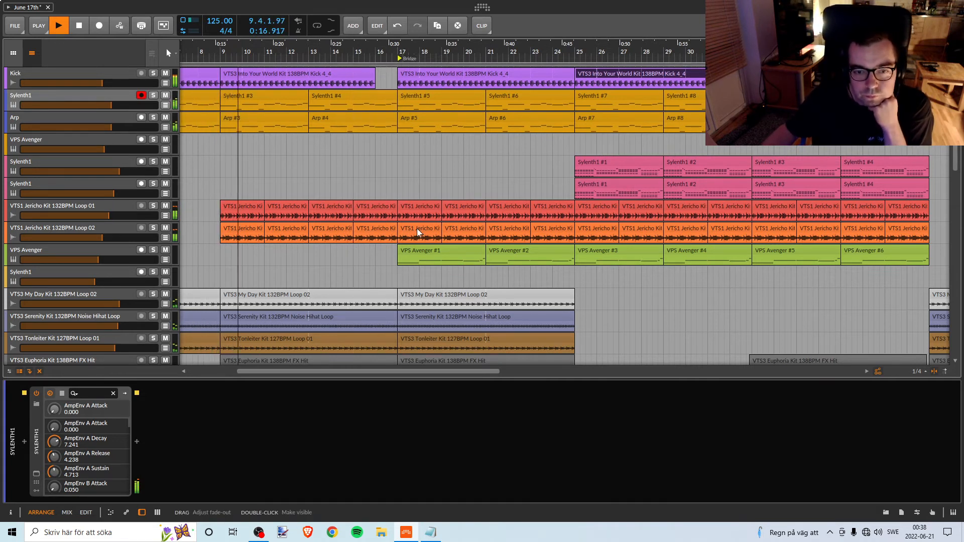
scroll(417, 232, down, 6)
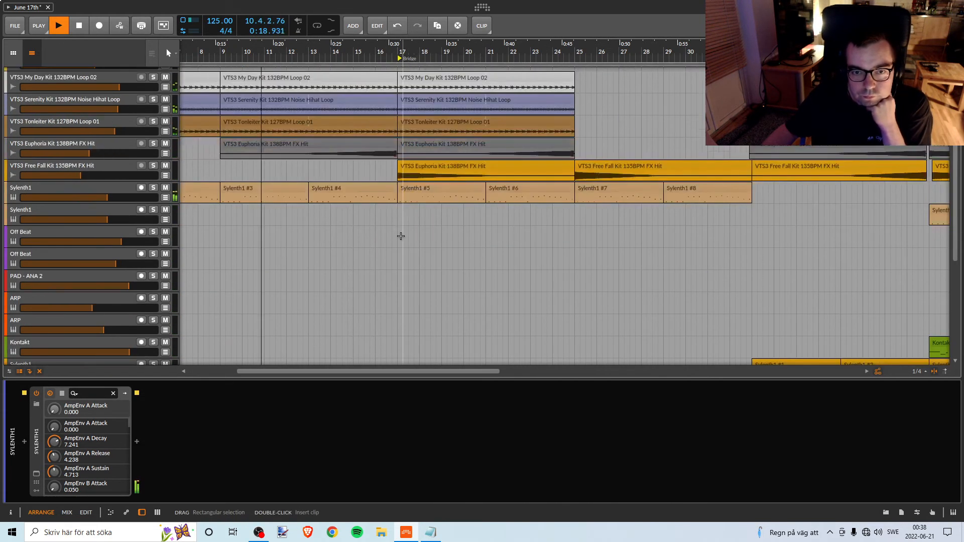
scroll(401, 236, up, 6)
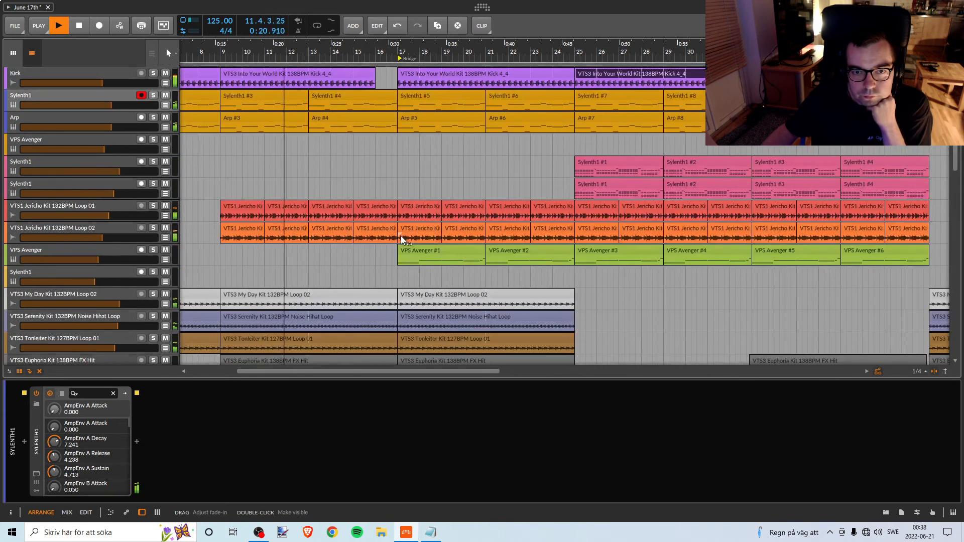
Try ending the Euphoria Kit FX Hit clip before the bridge at bar 16, audition it and extend it back to bar 17.
scroll(401, 240, down, 4)
click(375, 218)
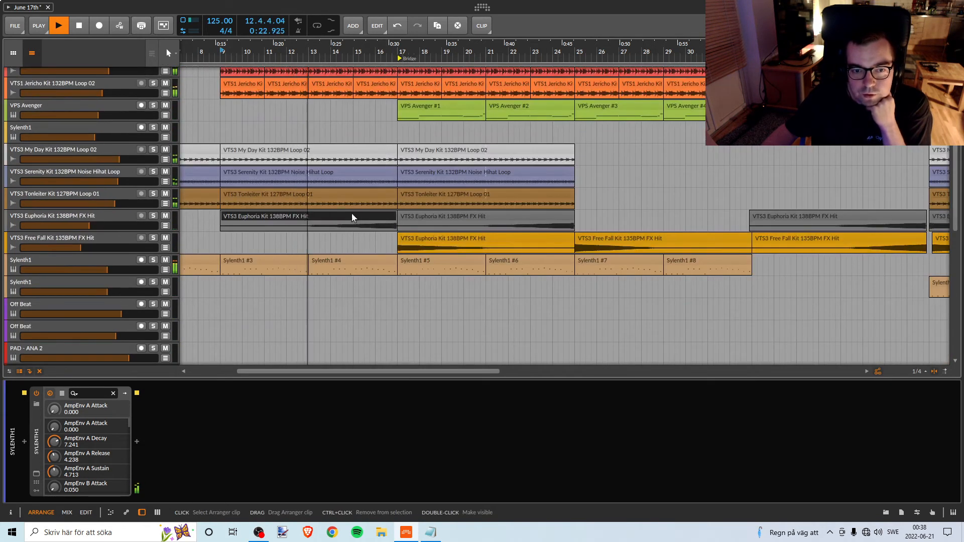
drag(395, 219, 372, 221)
scroll(383, 255, up, 4)
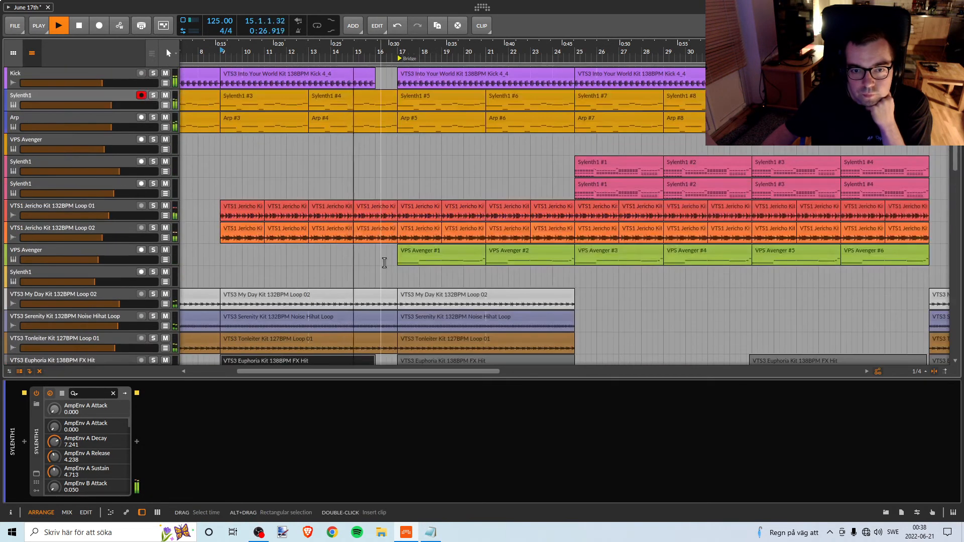
scroll(384, 263, down, 4)
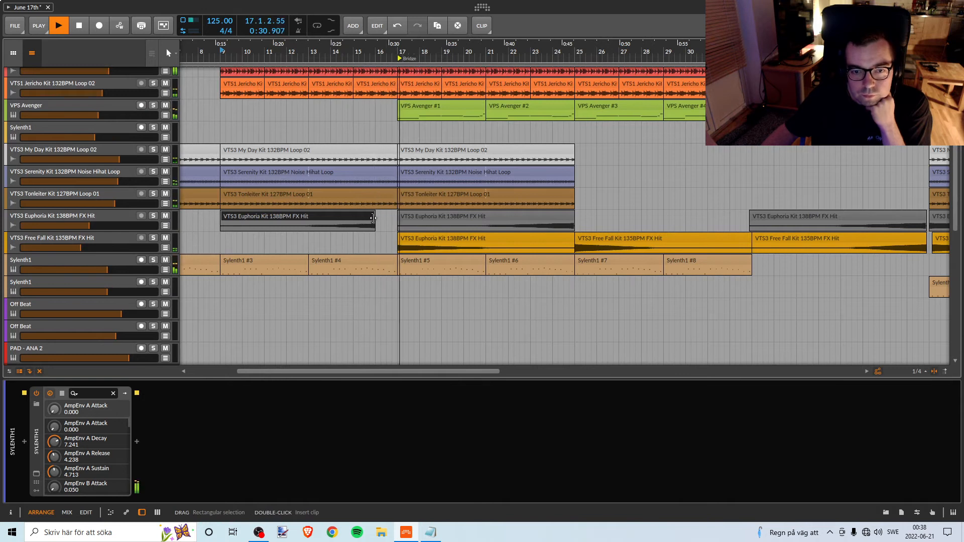
drag(374, 221, 396, 221)
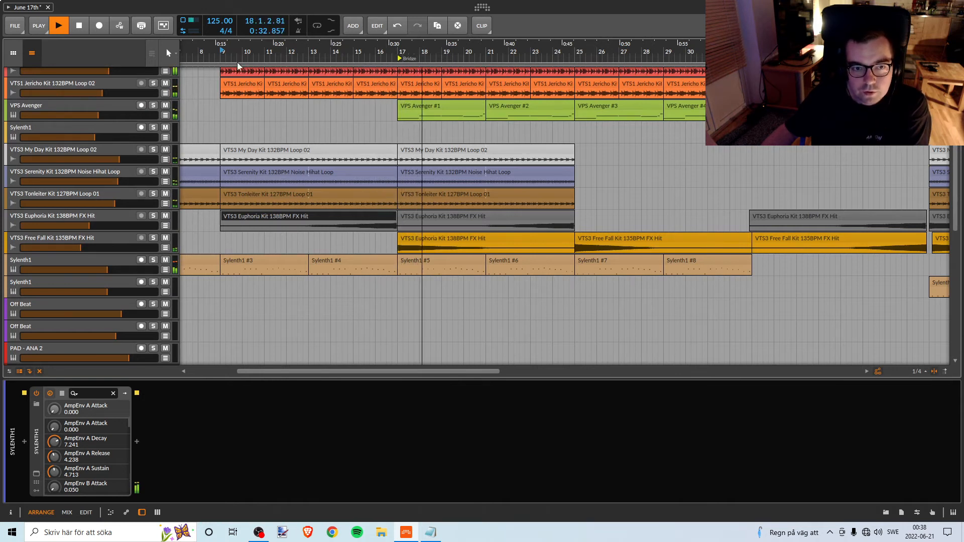
Shorten the My Day Kit Loop 02 clip starting at bar 9 to end at bar 15, auditioning the transition from bar 9.
key(space)
key(space)
scroll(410, 179, up, 4)
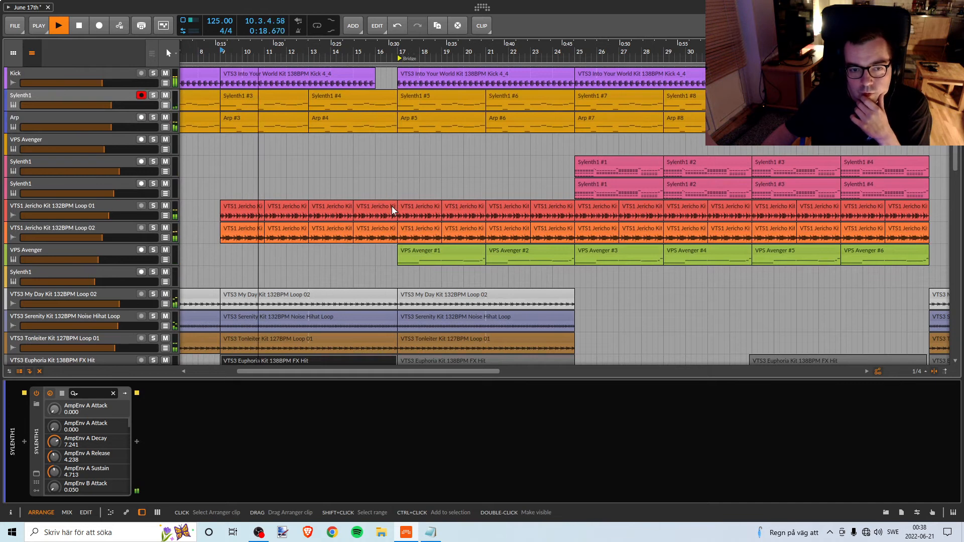
scroll(402, 236, down, 3)
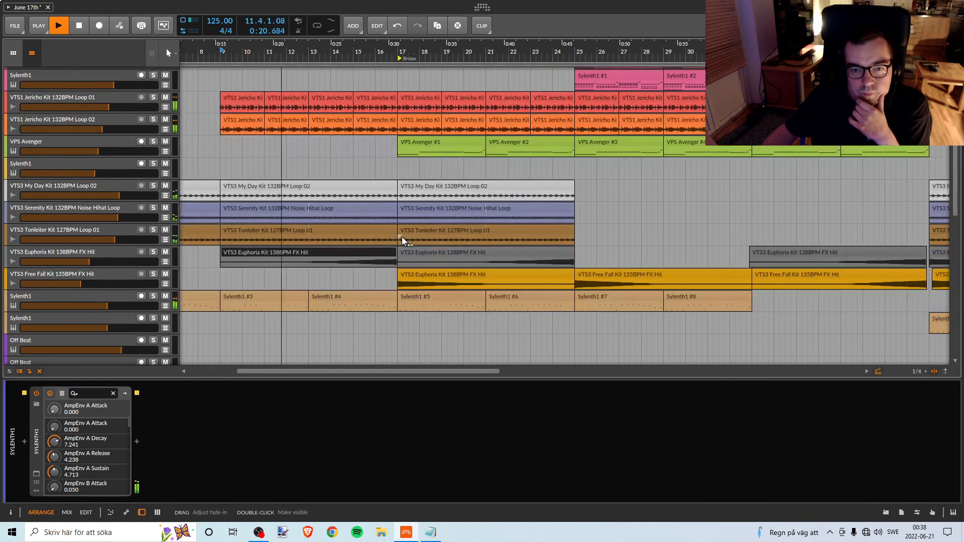
click(385, 186)
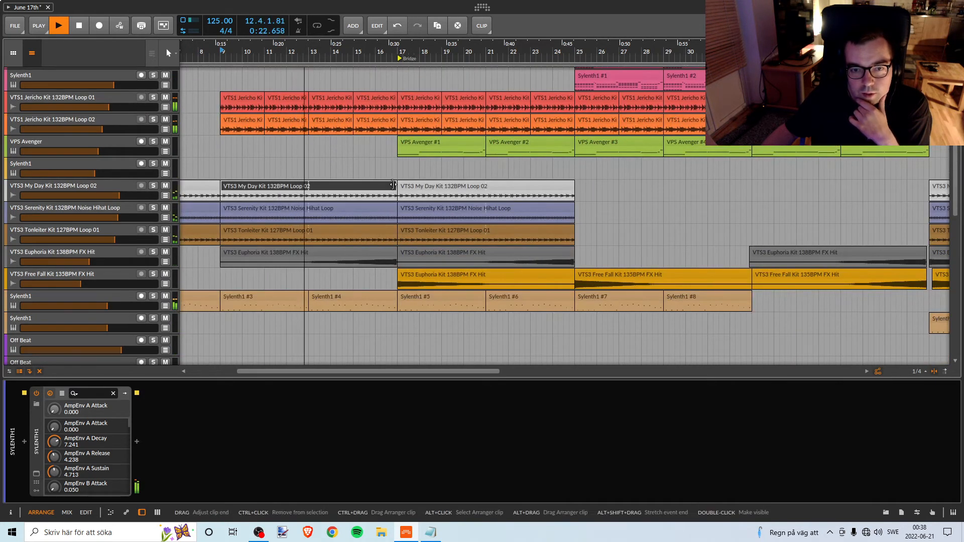
drag(391, 189, 374, 187)
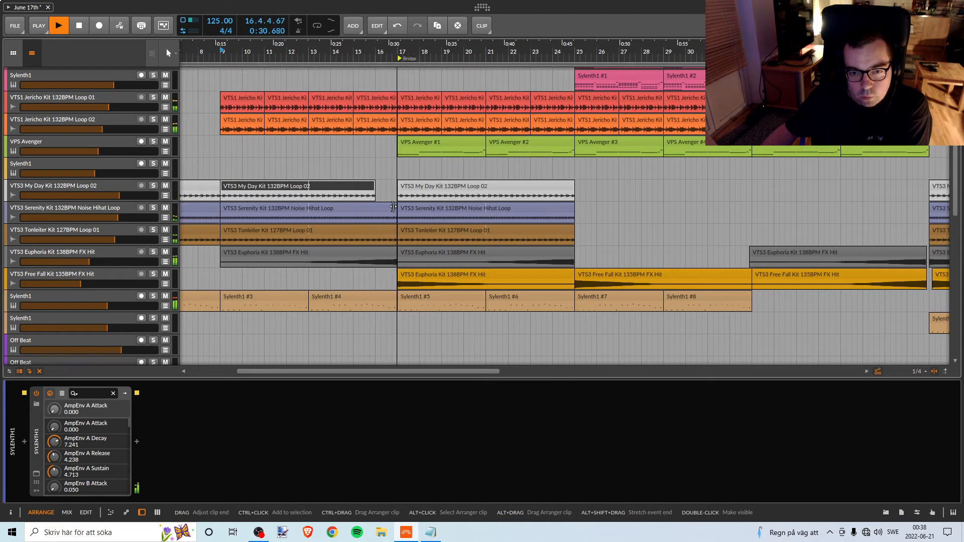
key(space)
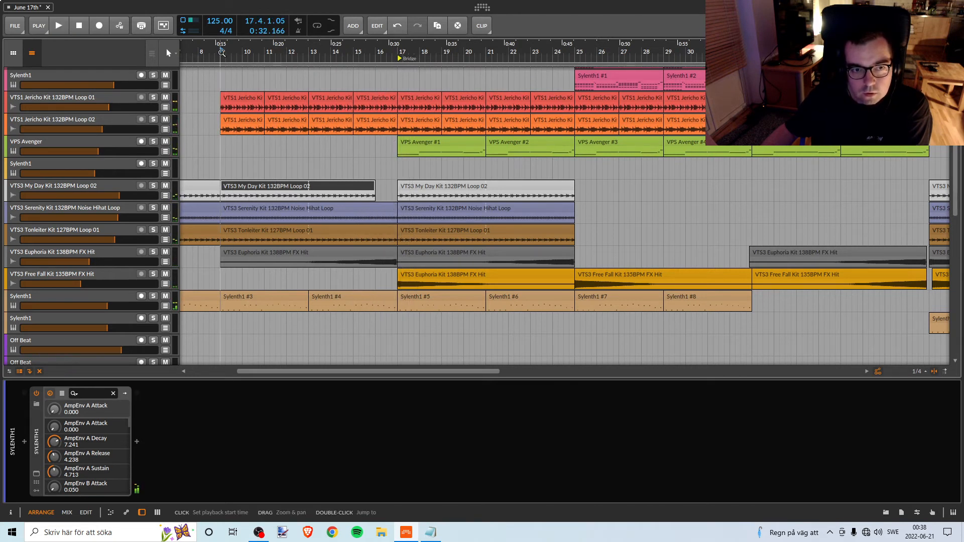
key(space)
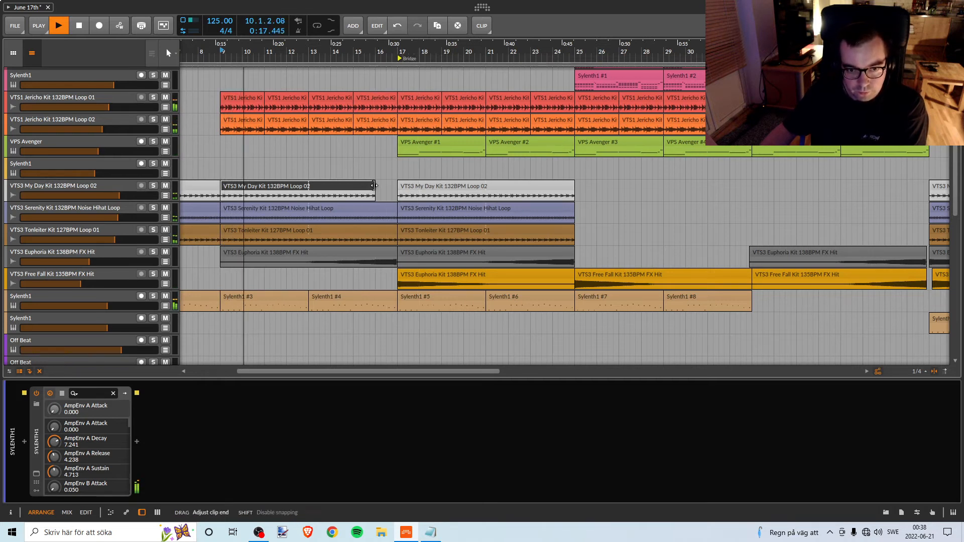
drag(374, 186, 353, 187)
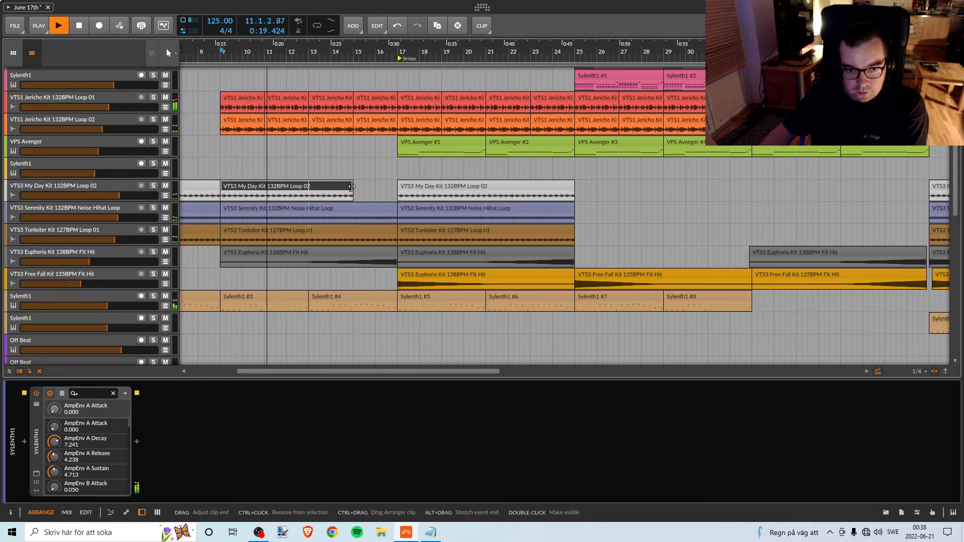
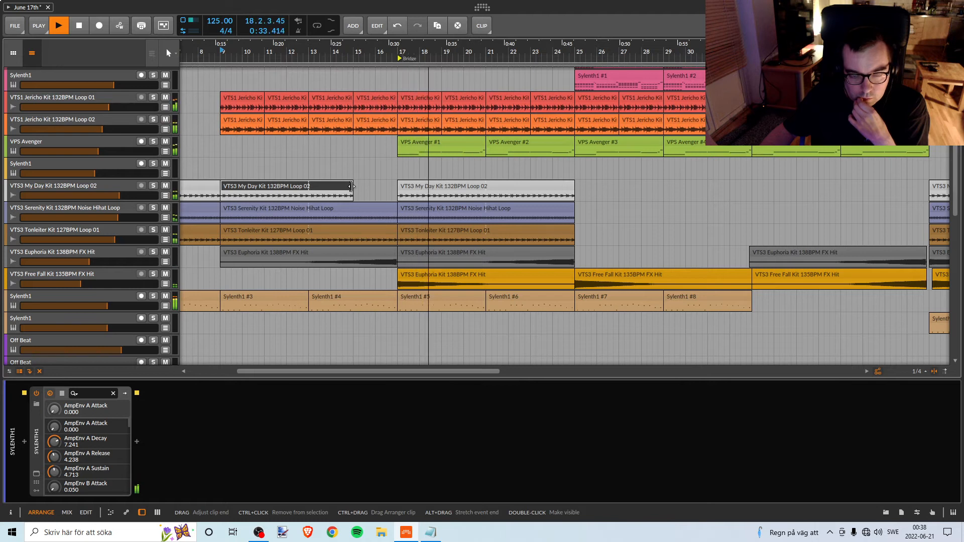
Try shortening the VTS3 My Day Kit clip that starts at bar 9 to end at bar 13, and audition its track soloed.
key(space)
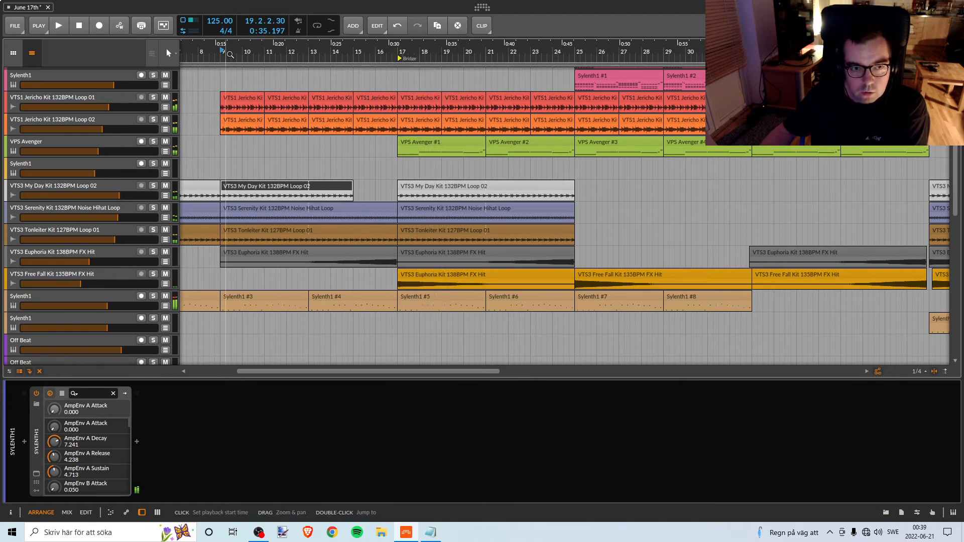
key(space)
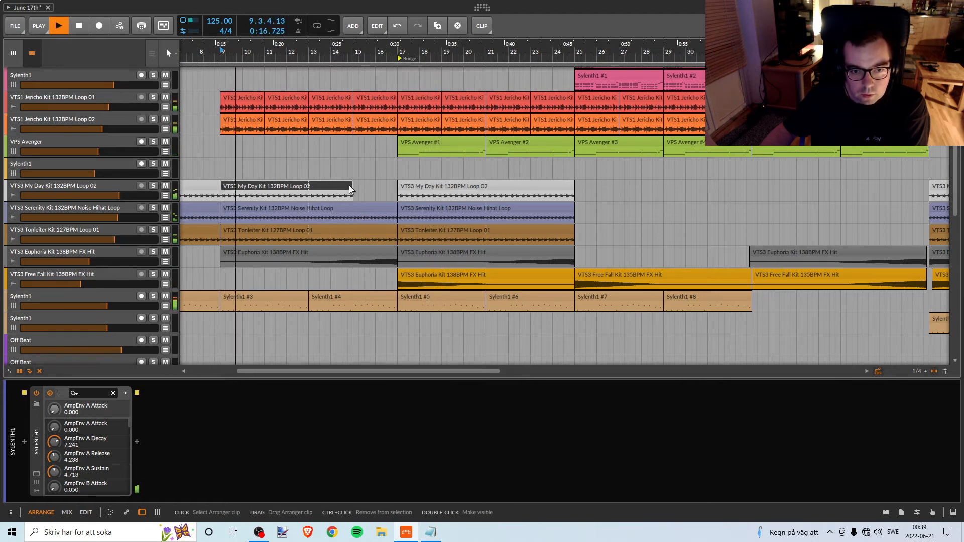
drag(350, 186, 308, 187)
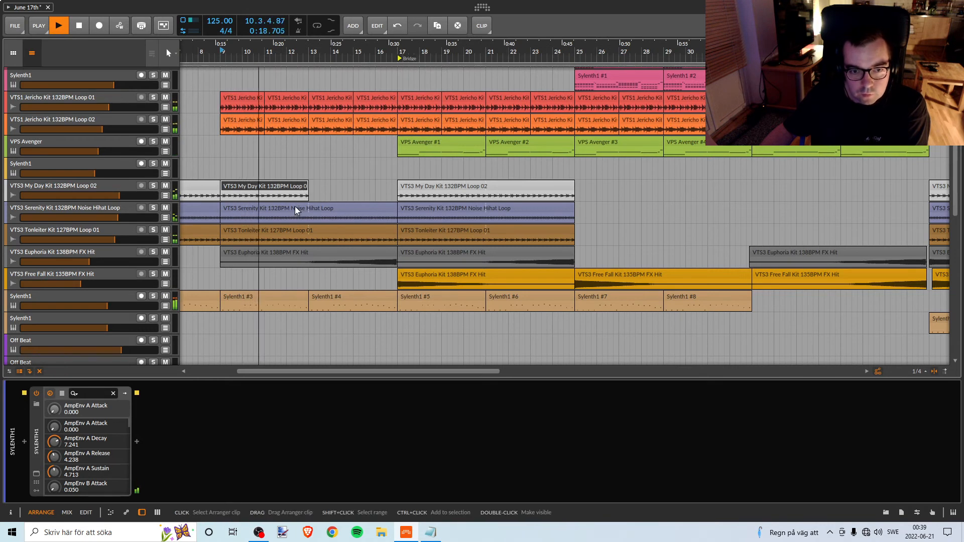
click(153, 186)
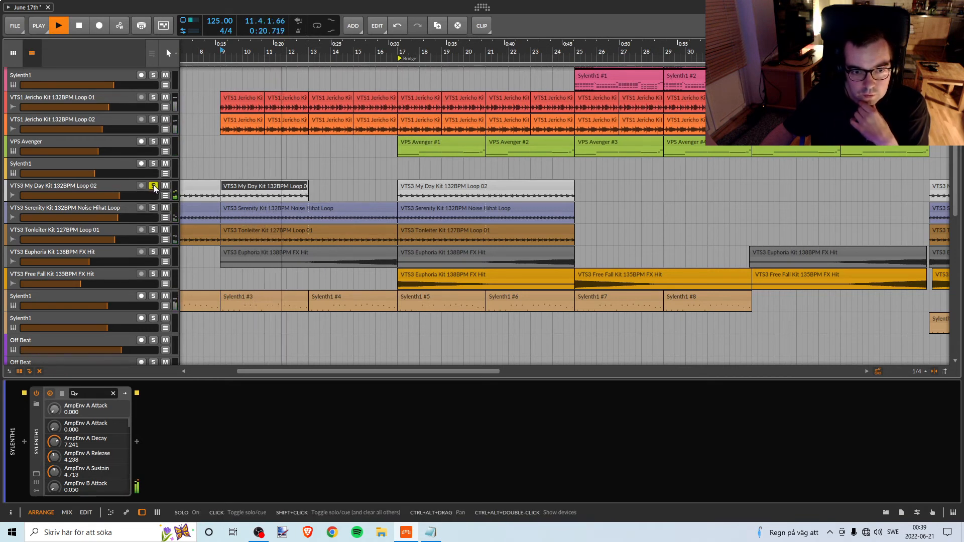
click(154, 186)
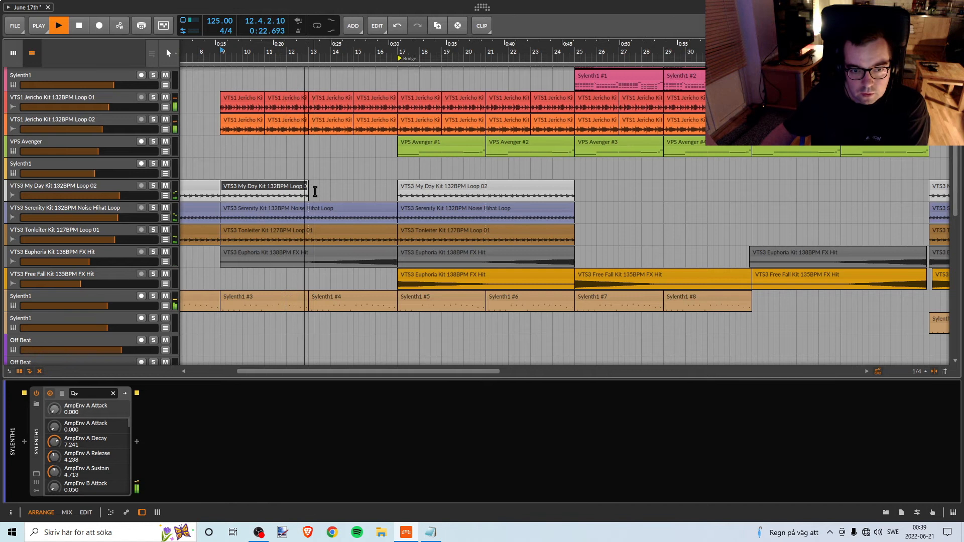
Extend the shortened VTS3 My Day Kit clip back to bar 15, try deleting it, and undo the edits.
drag(308, 187, 353, 188)
key(space)
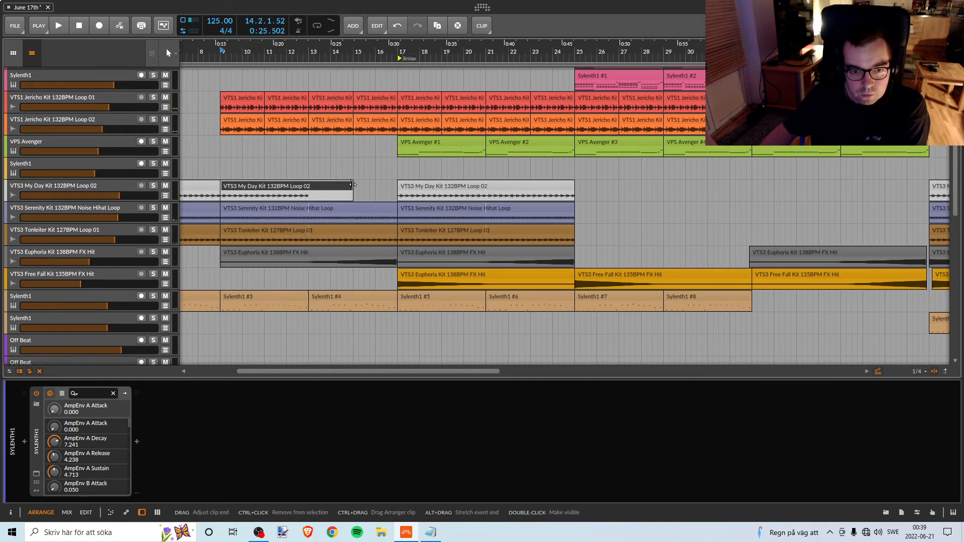
key(Delete)
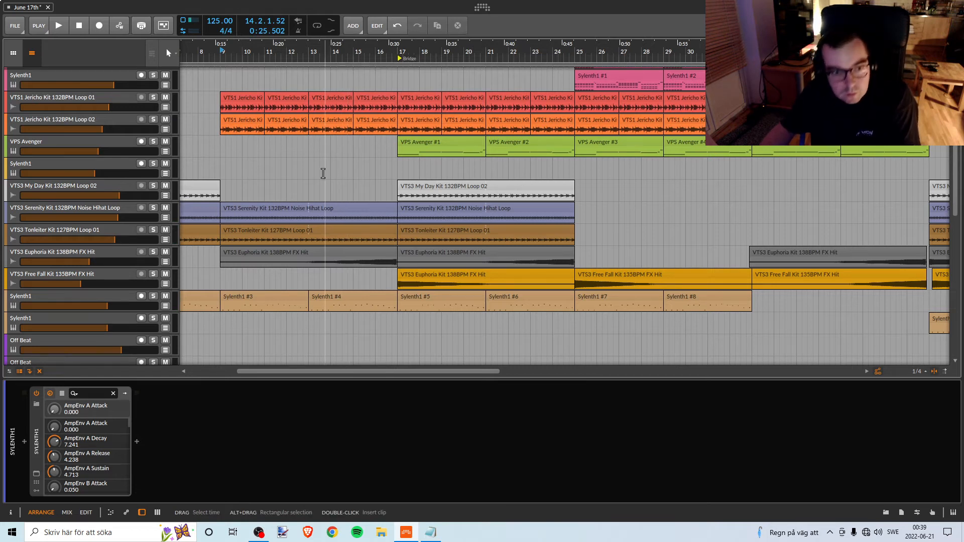
key(ctrl+z)
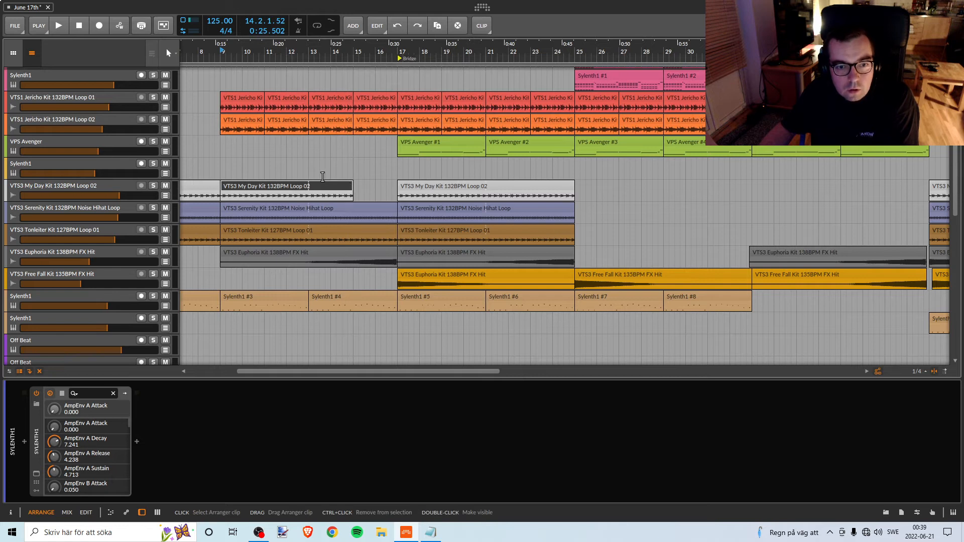
Try shortening the VTS3 Serenity Noise Hihat clip before the Bridge to end at bar 15, listen to it, and undo the trim.
key(space)
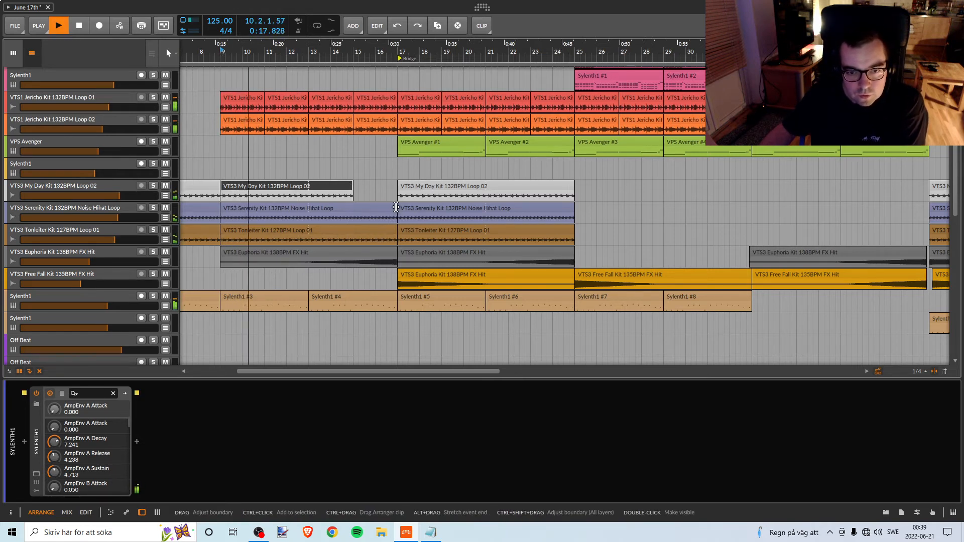
drag(395, 213, 356, 213)
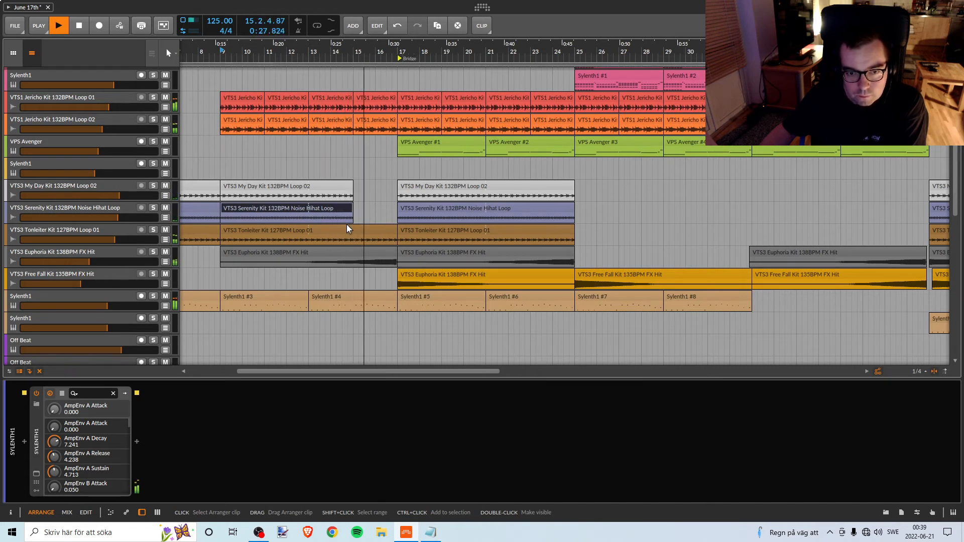
key(ctrl+z)
key(space)
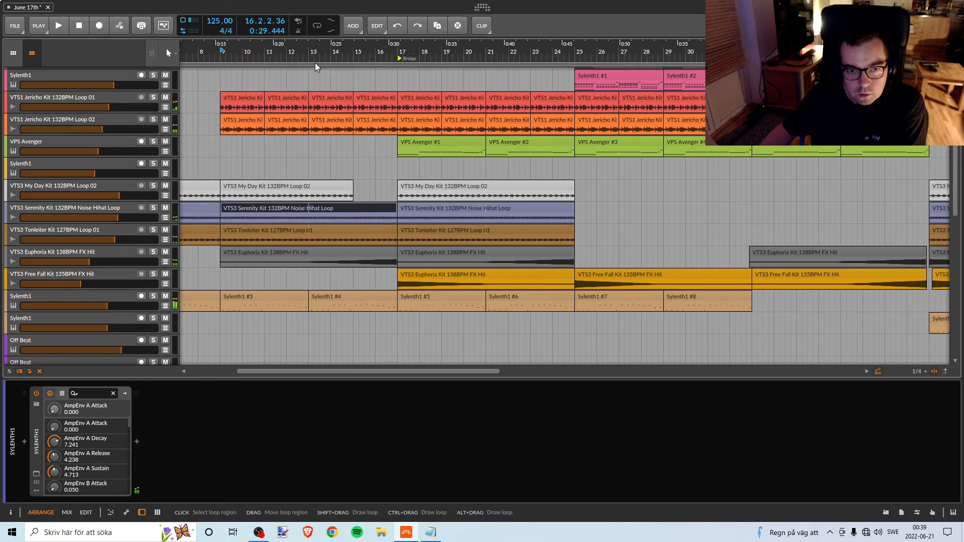
Try shortening the VTS3 Tonleiter clip before the Bridge to end at bar 15, listen to it, and undo the trim.
key(space)
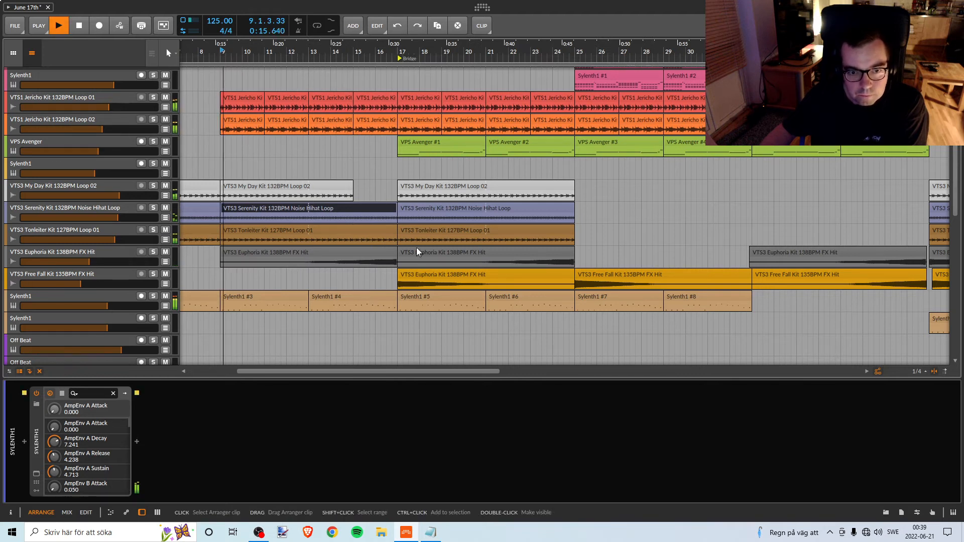
click(378, 230)
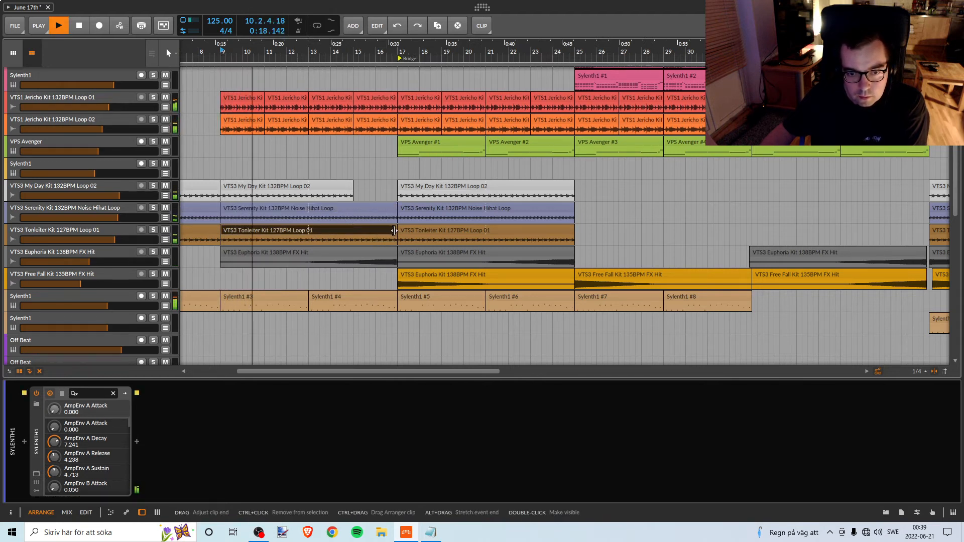
drag(394, 230, 351, 230)
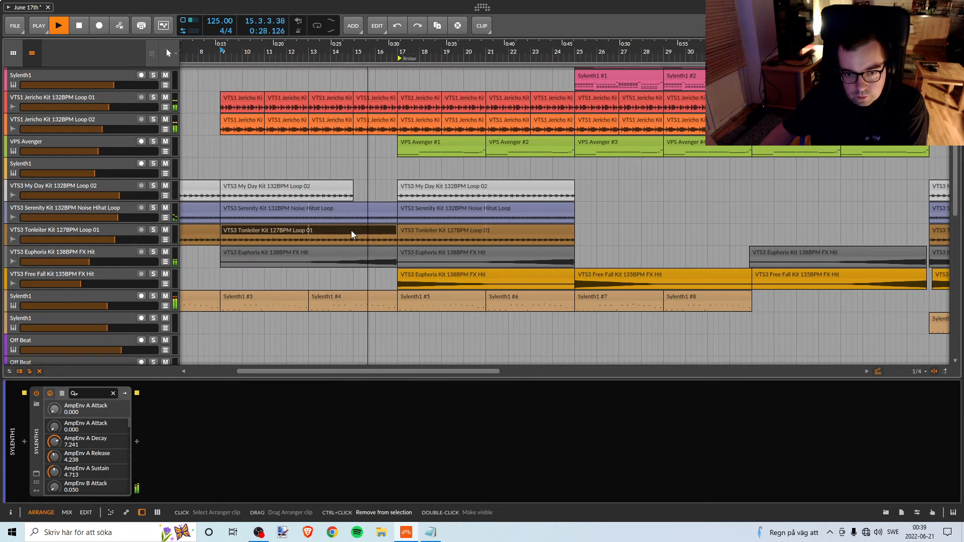
key(space)
key(ctrl+z)
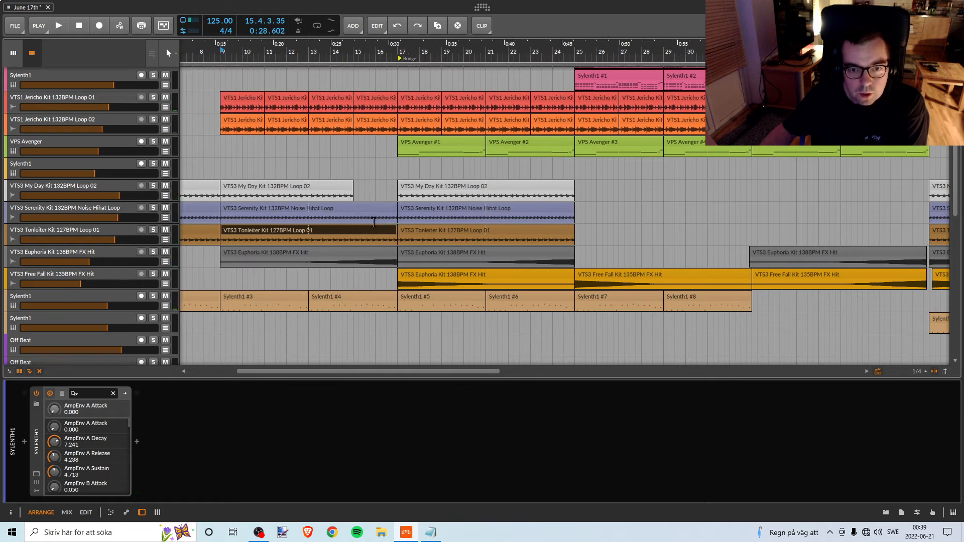
Listen from bar 15 to the soloed Sylenth1 track below the VTS3 Free Fall track, and turn its solo off again.
scroll(377, 252, down, 2)
scroll(378, 291, up, 2)
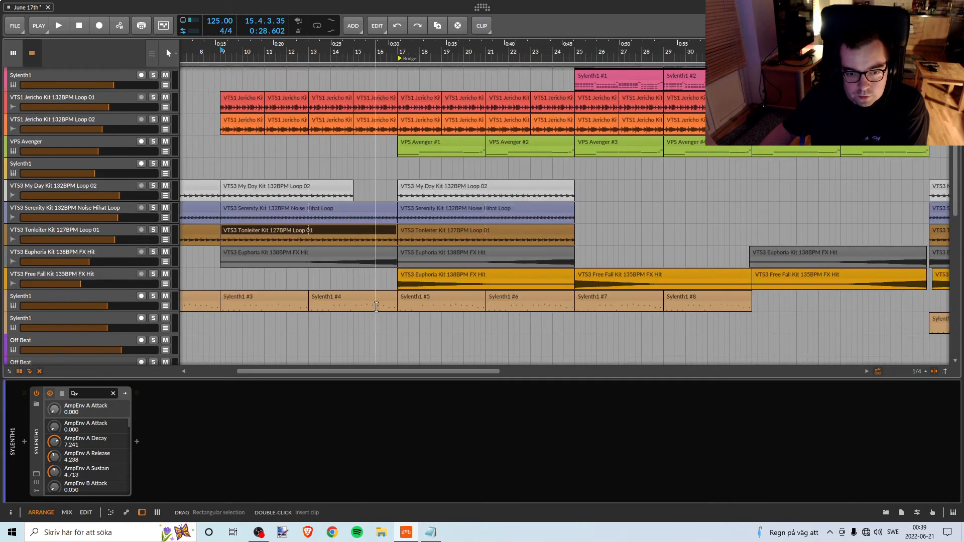
click(153, 296)
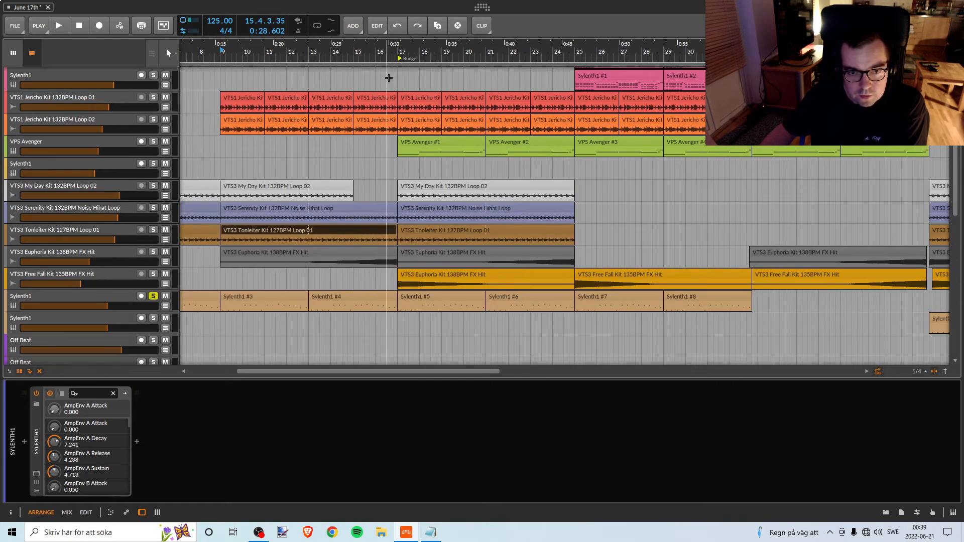
click(354, 52)
key(space)
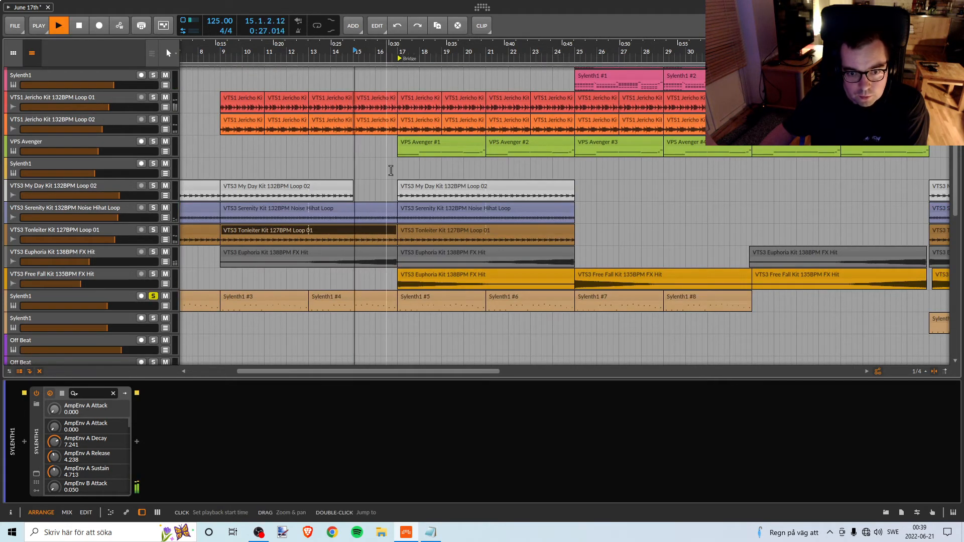
click(154, 297)
Try ending the last VTS1 Jericho Kit Loop 01 clip before the Bridge at bar 16, listen to it, and restore its length.
scroll(318, 293, down, 8)
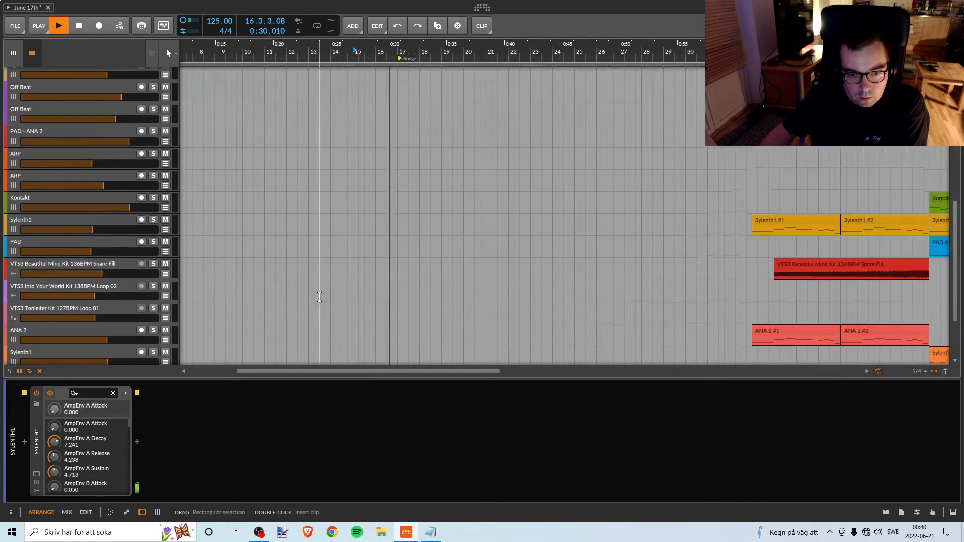
scroll(318, 294, up, 8)
scroll(319, 292, up, 5)
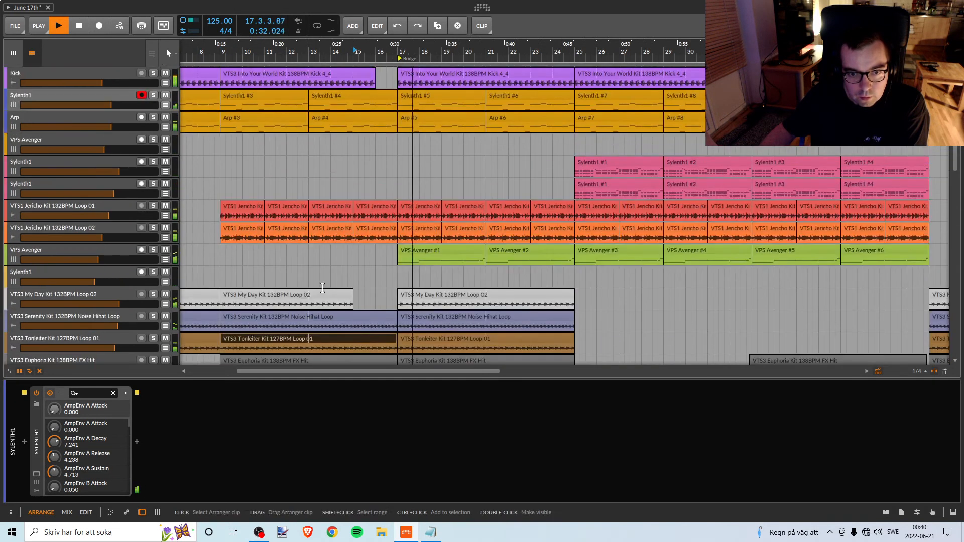
key(space)
key(space)
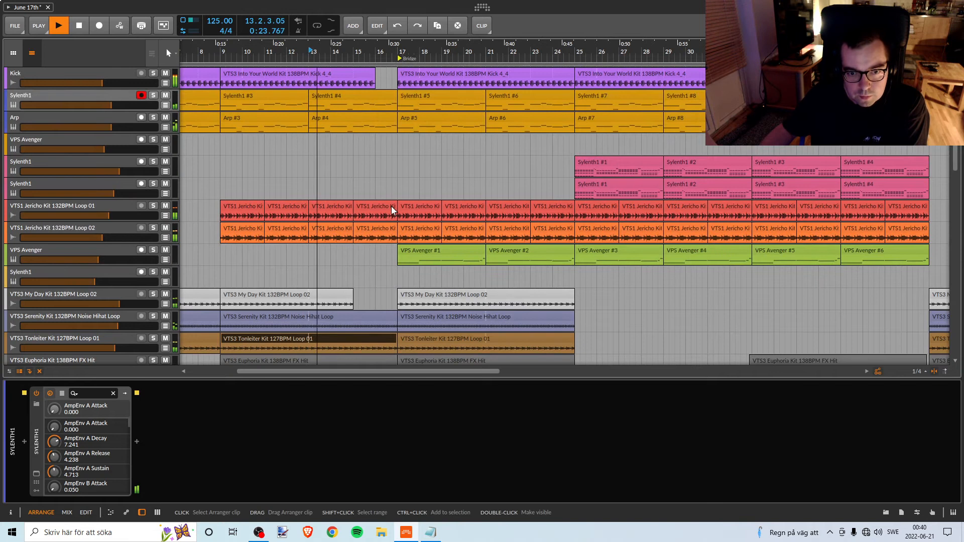
click(392, 206)
drag(393, 207, 374, 205)
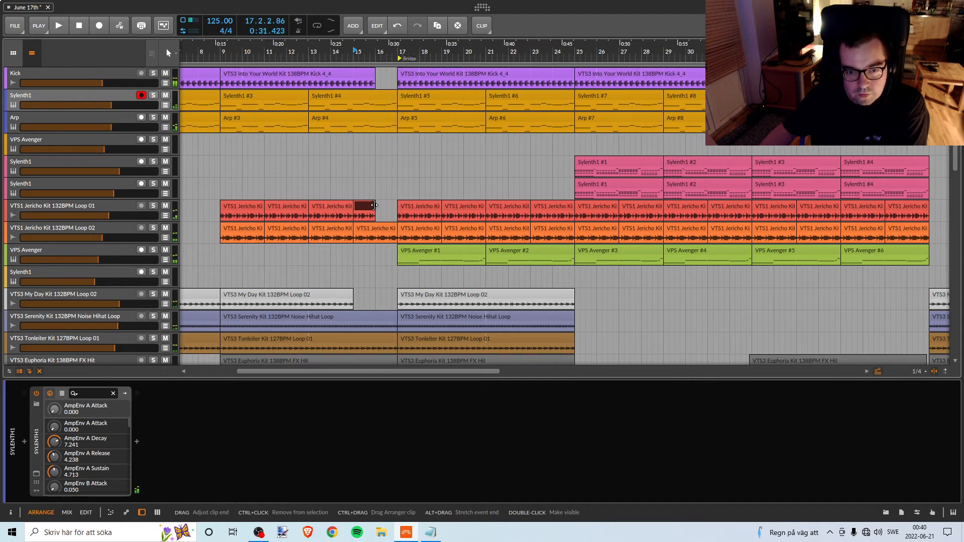
drag(373, 204, 389, 205)
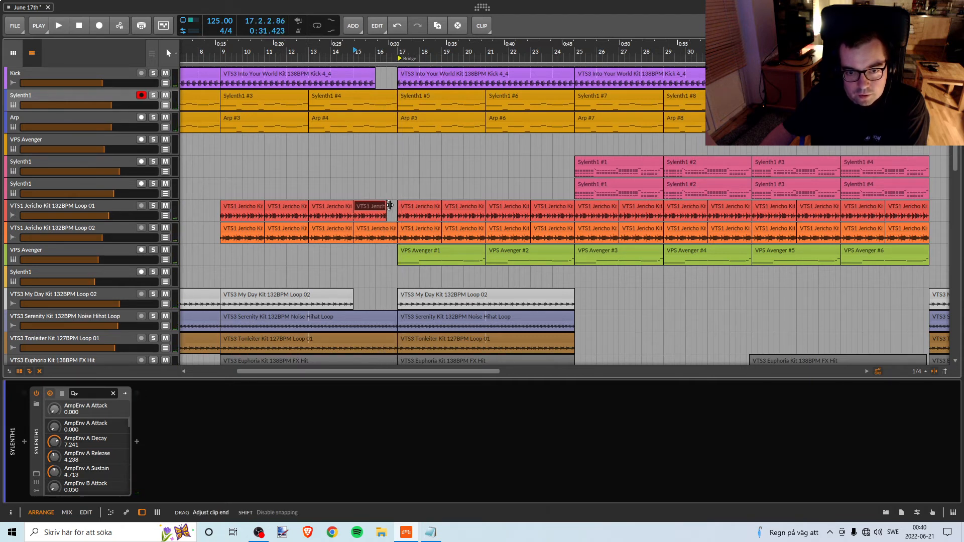
Shorten the last VTS1 Jericho Kit Loop 02 clip before the Bridge to end at bar 16 while playing from bar 13.
double_click(299, 55)
click(393, 229)
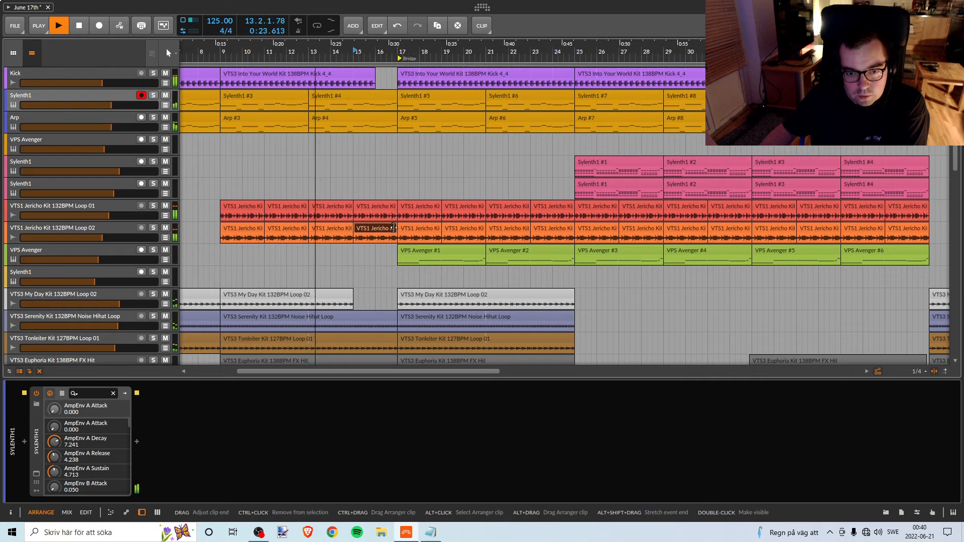
drag(392, 228, 375, 229)
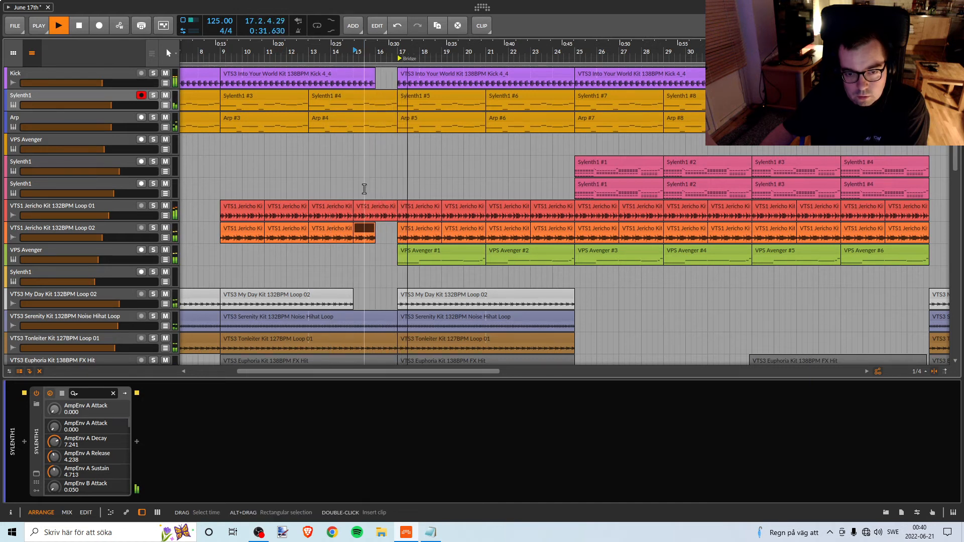
key(space)
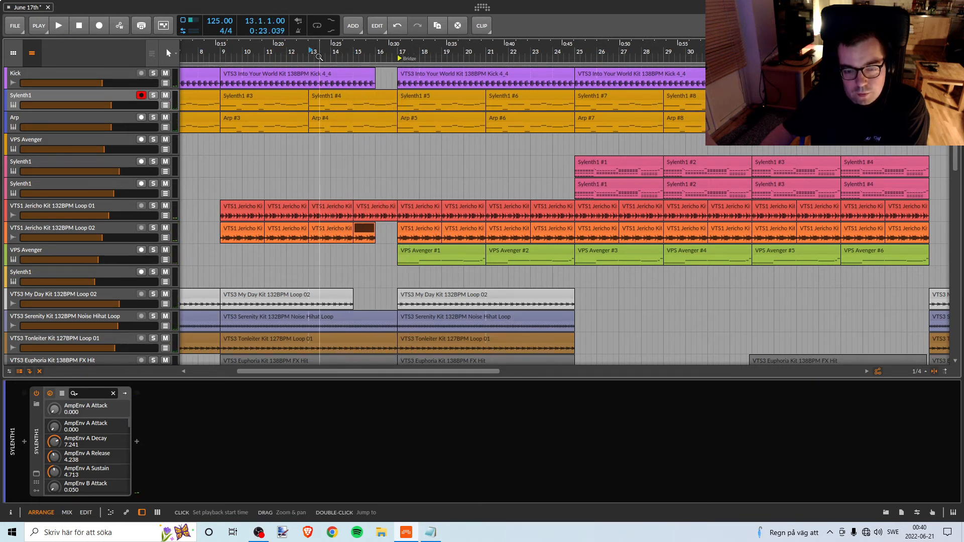
Shorten the last VTS1 Jericho Kit Loop 01 clip before the Bridge to end at bar 16 and listen to the transition.
click(317, 56)
key(space)
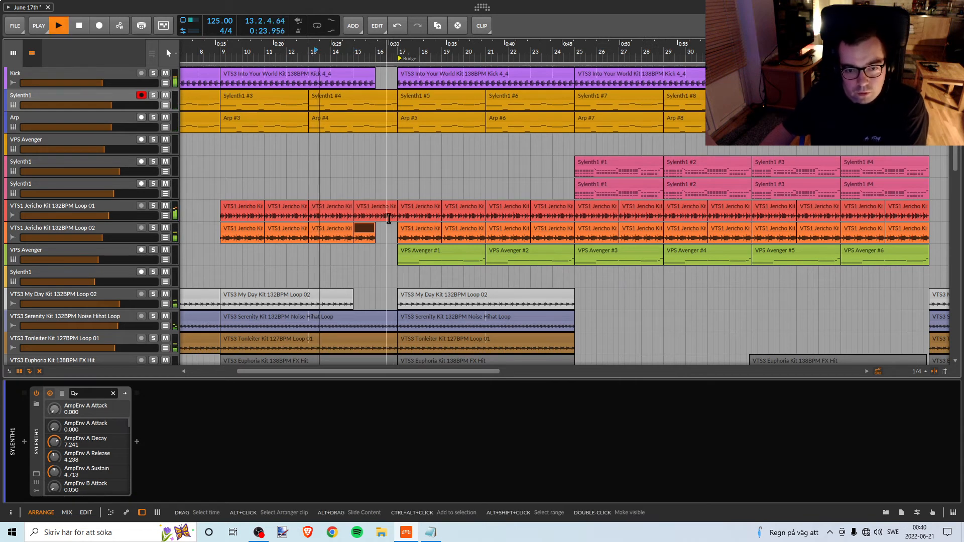
click(390, 204)
drag(390, 205, 368, 206)
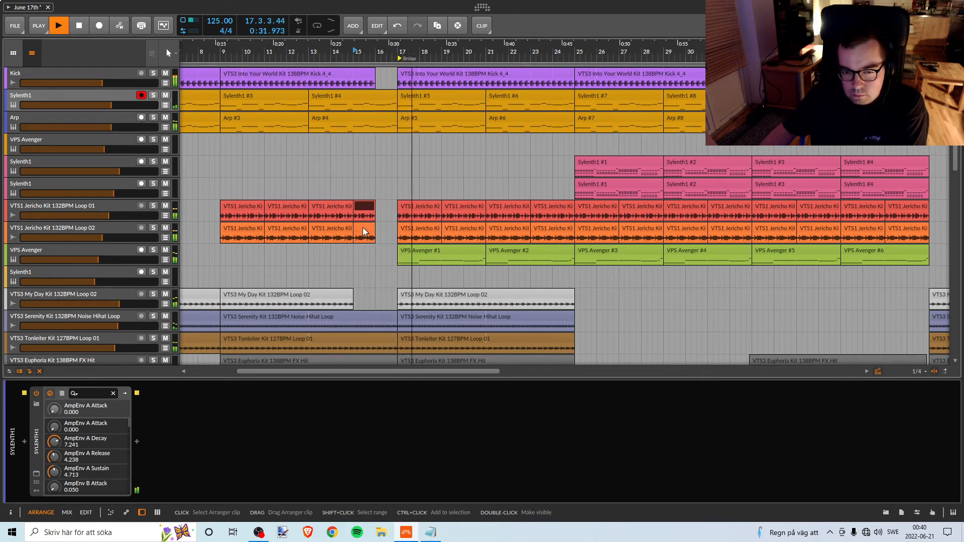
key(space)
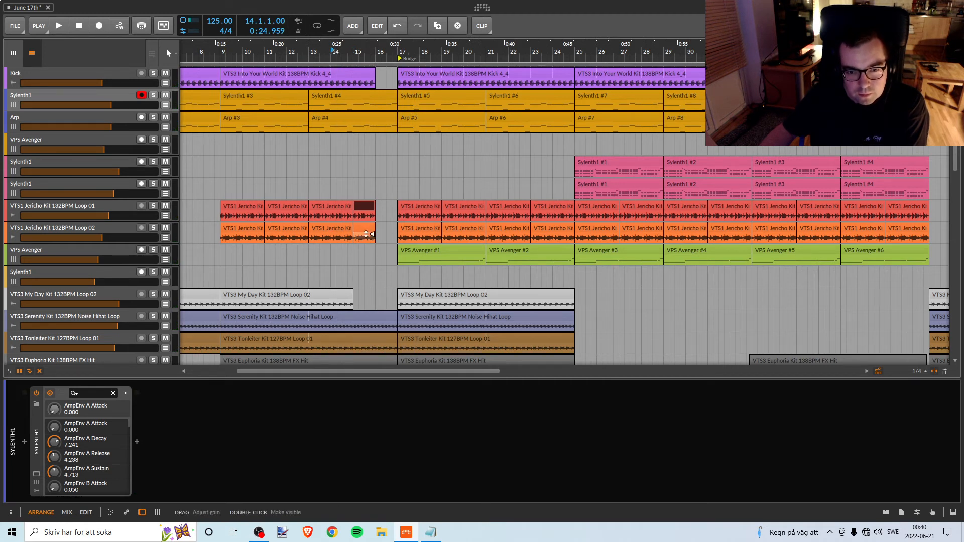
Try extending the VTS1 Jericho Kit Loop 02 clip back to bar 17, listen to it, undo the extension, and replay the transition.
drag(375, 228, 392, 228)
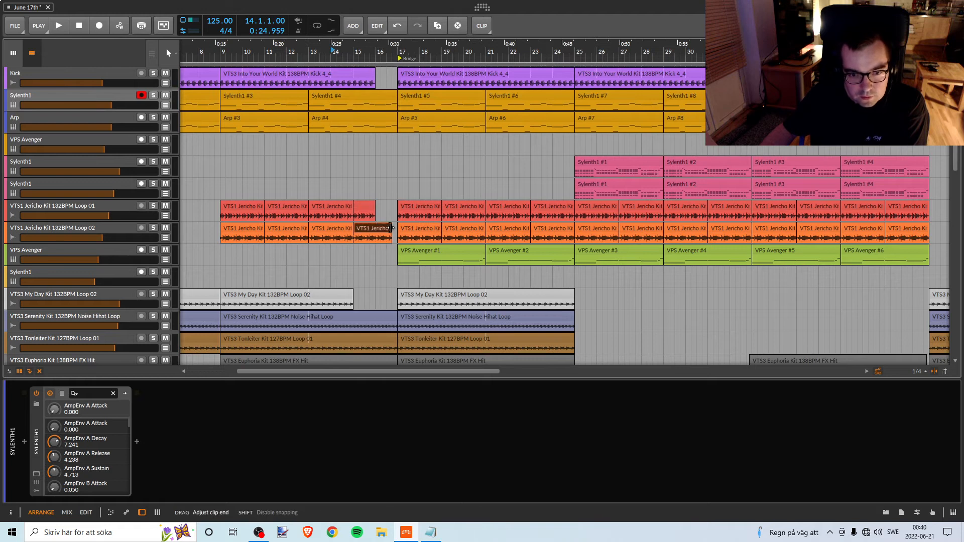
key(space)
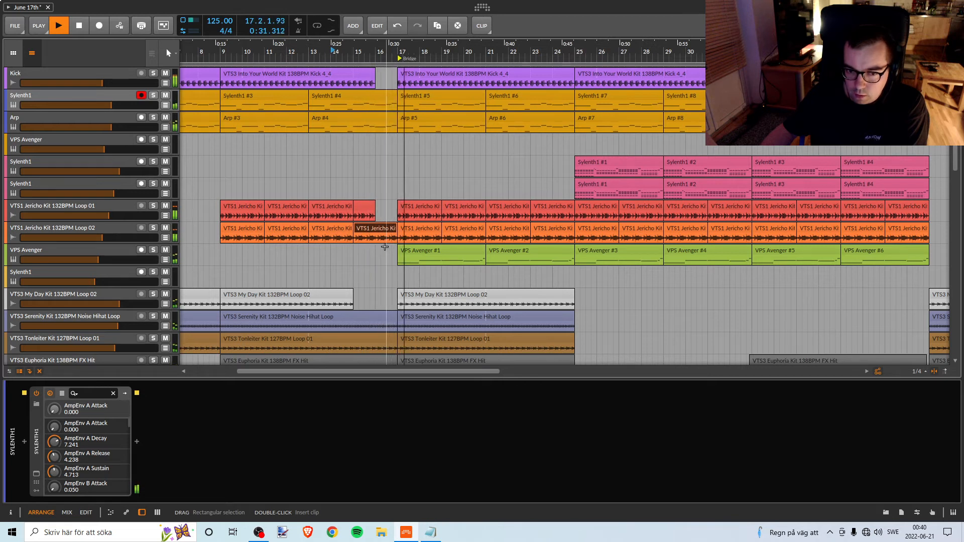
key(space)
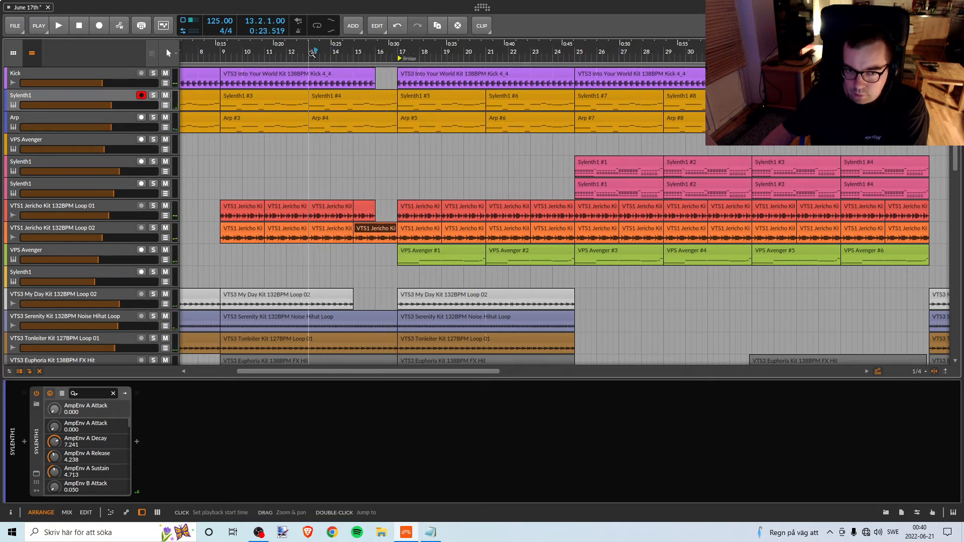
key(space)
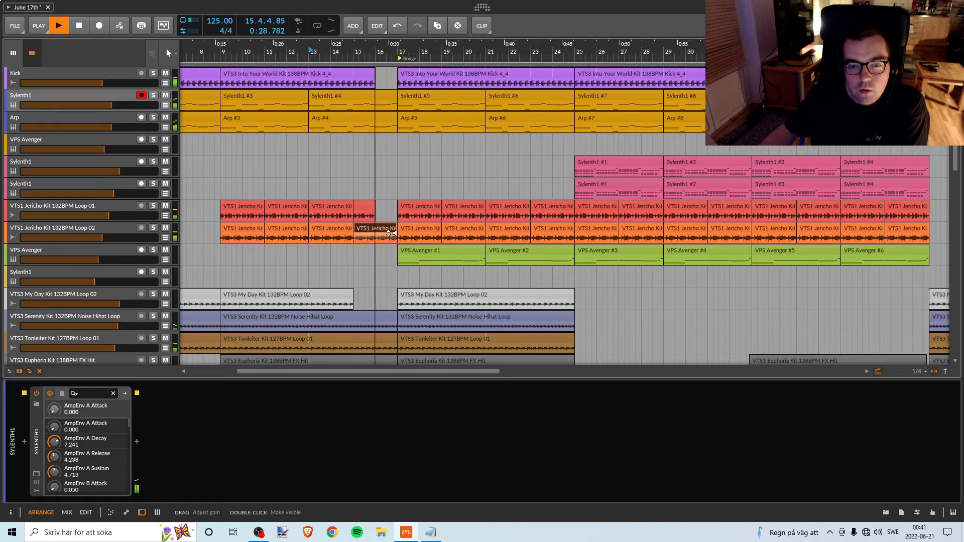
key(space)
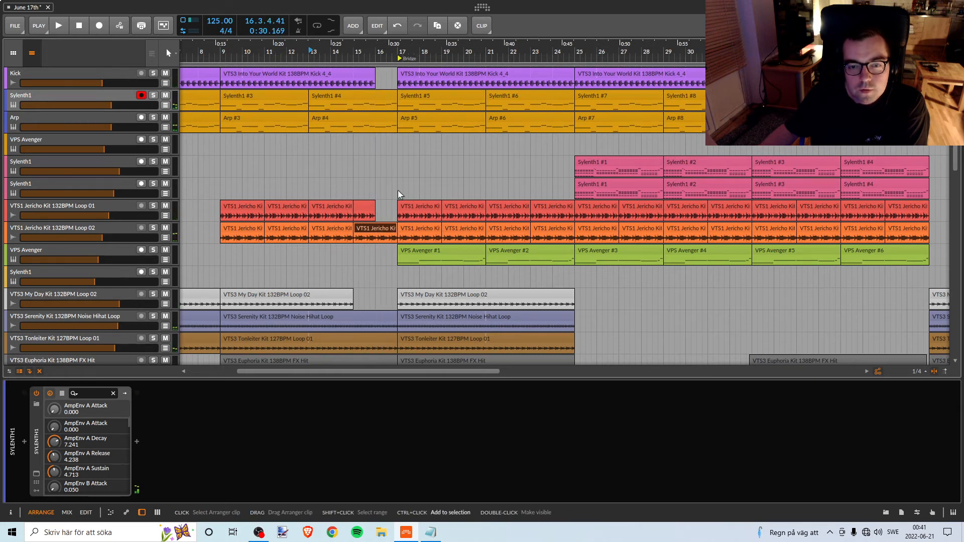
key(ctrl+z)
click(325, 50)
key(space)
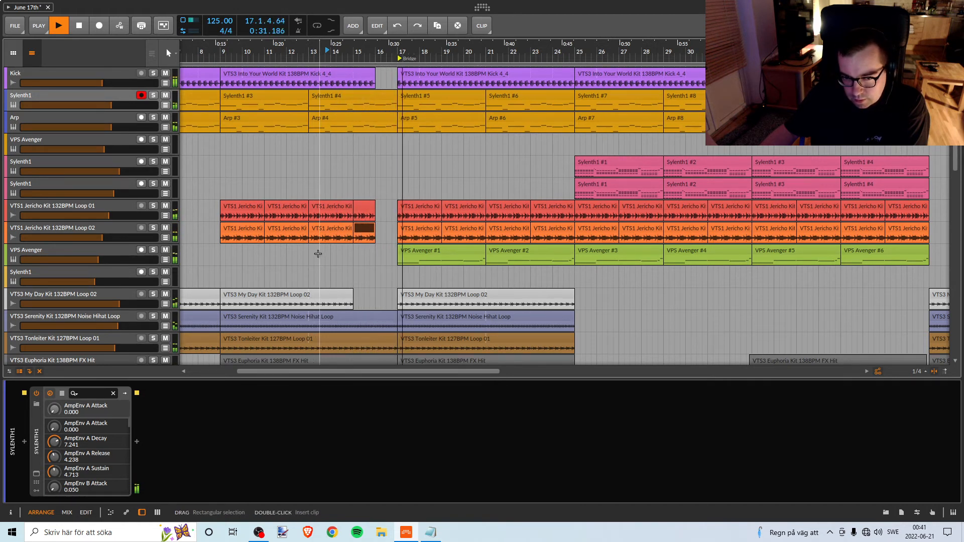
Replay the transition from bar 14, extend the last VTS1 Jericho Kit Loop 02 clip before the Bridge to bar 17, and listen.
key(space)
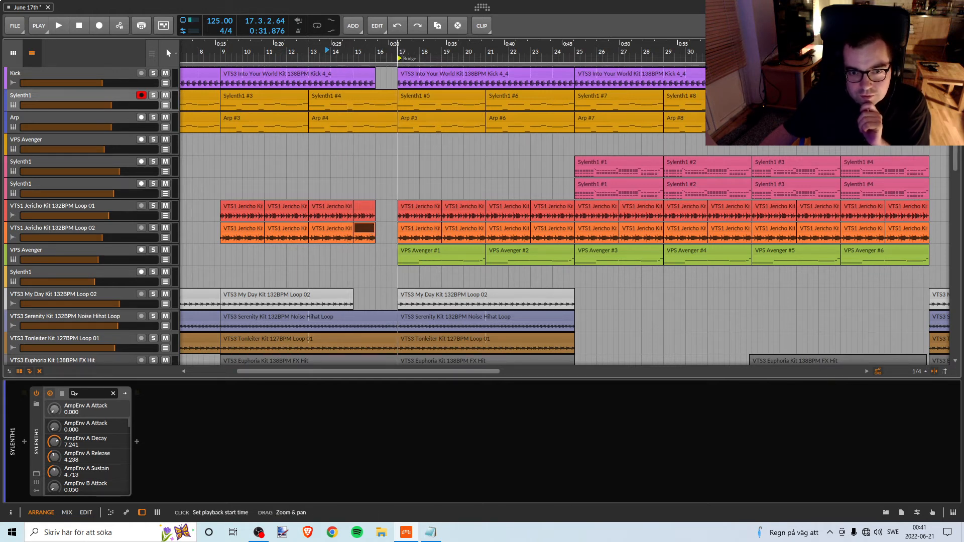
drag(402, 54, 391, 54)
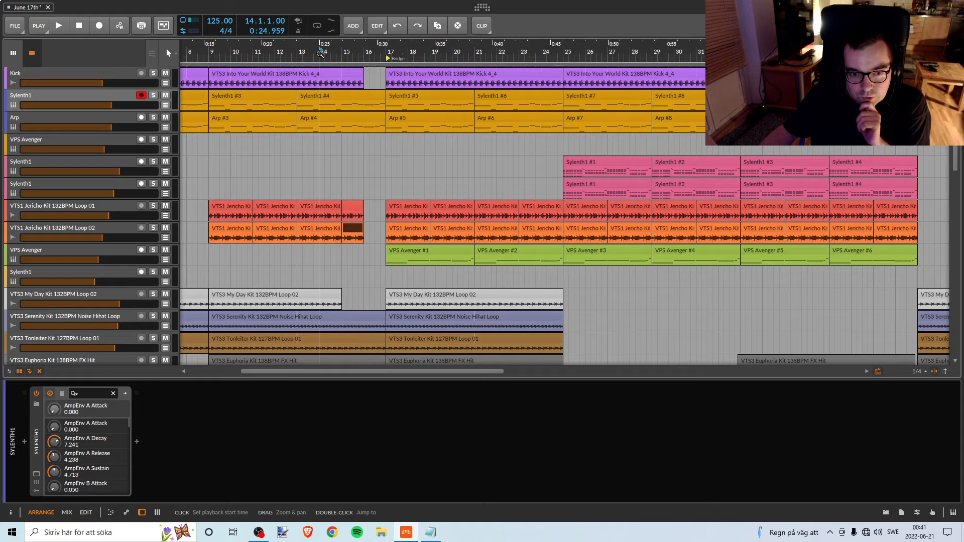
key(space)
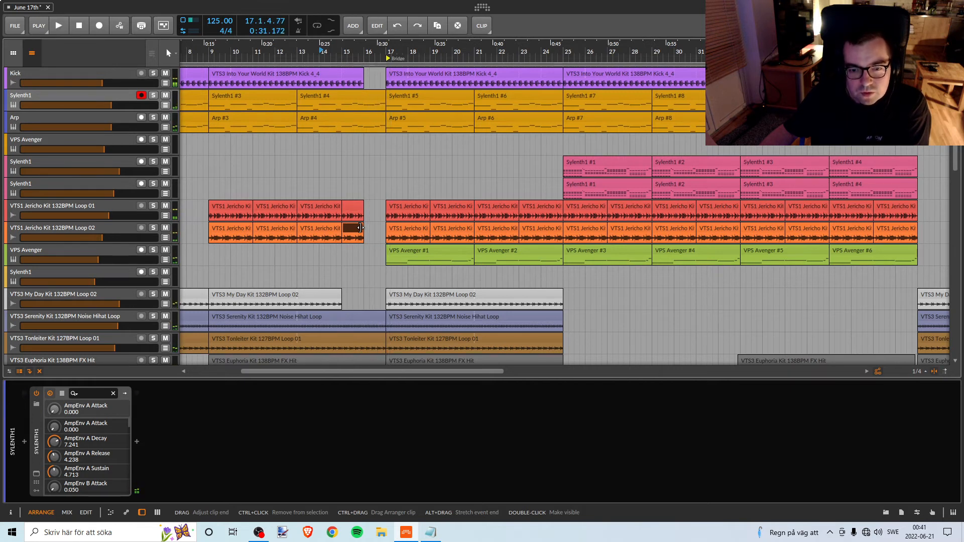
drag(361, 227, 384, 226)
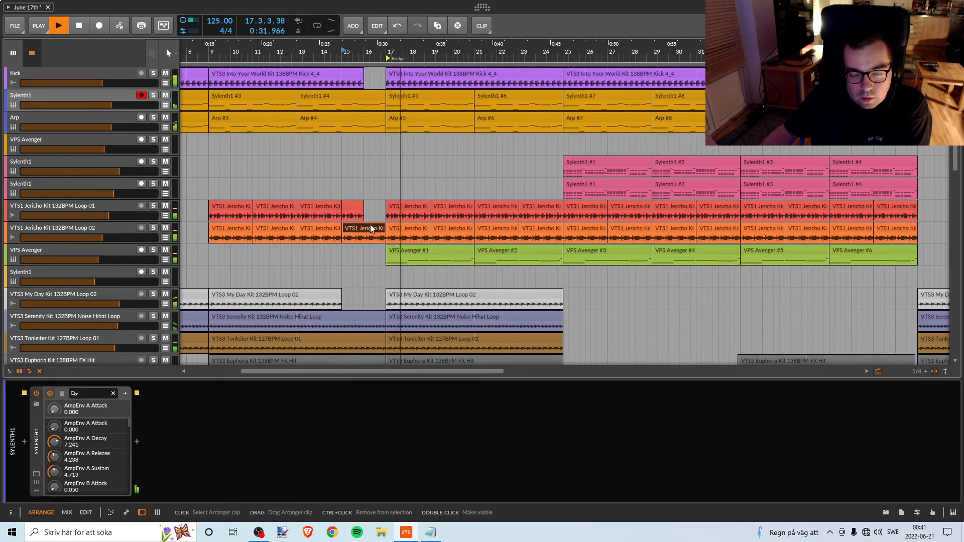
key(space)
Try swapping the clip ends before the Bridge, with Jericho Loop 01 running to bar 17 and Loop 02 ending at bar 16, and listen.
click(349, 208)
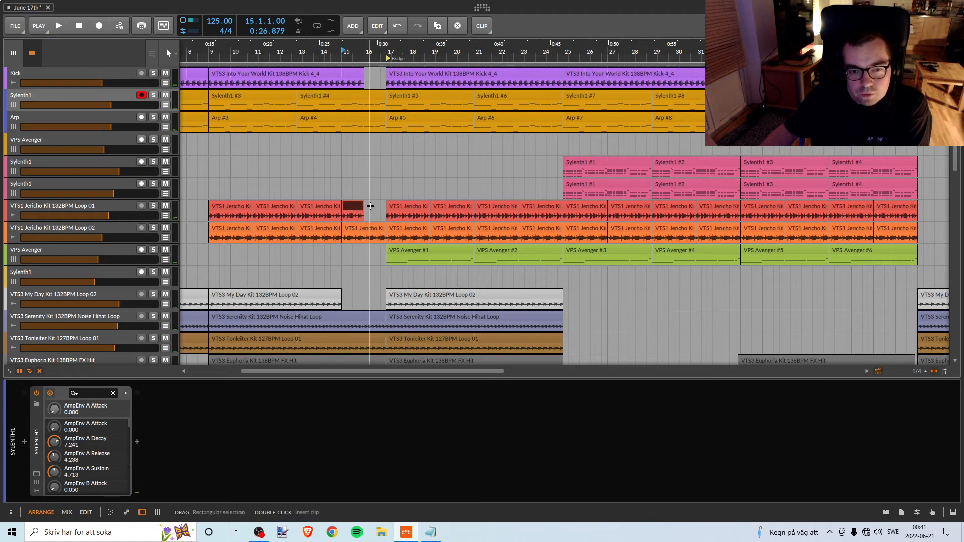
drag(363, 206, 378, 204)
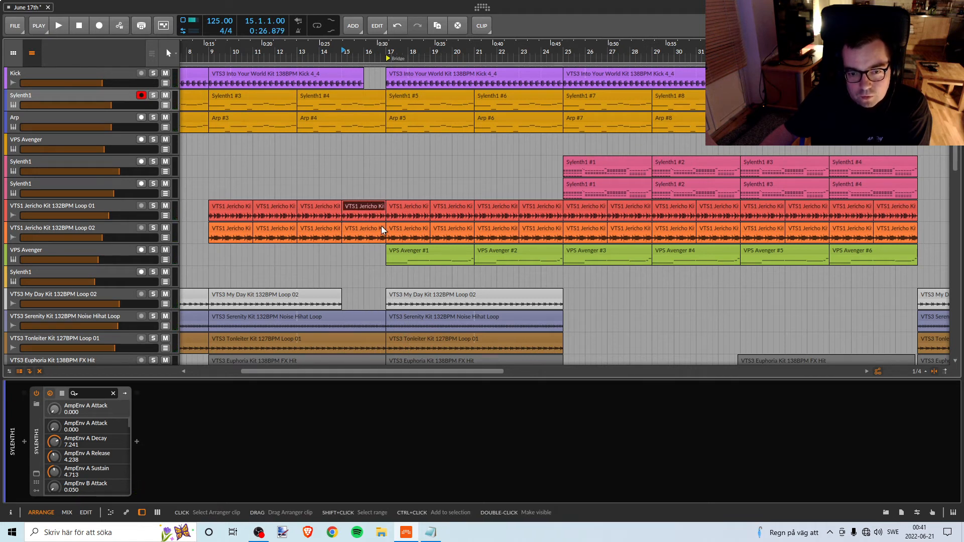
click(381, 228)
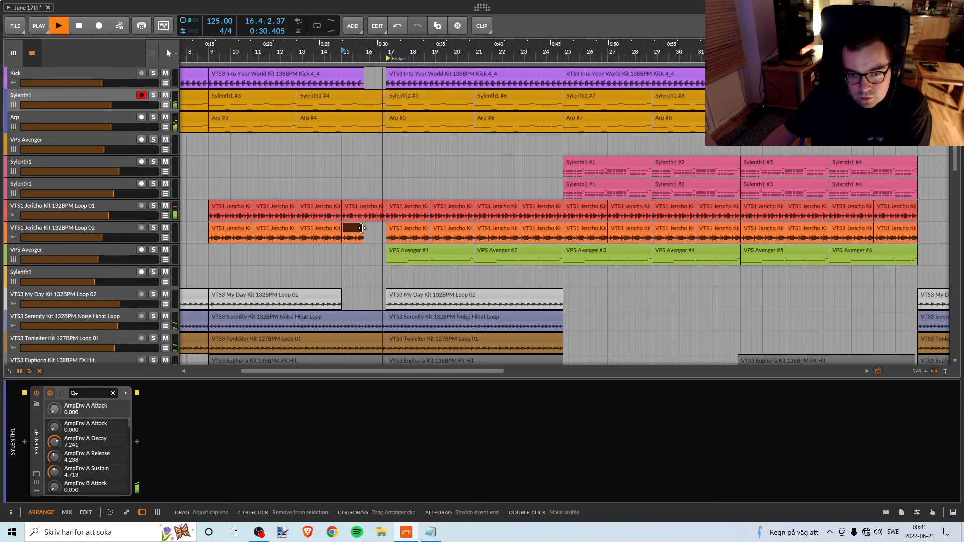
double_click(337, 53)
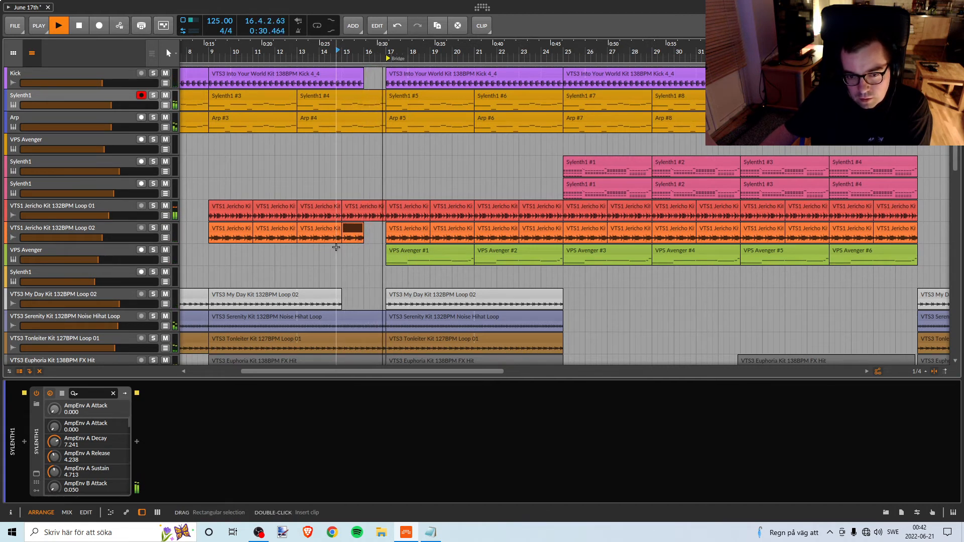
double_click(315, 56)
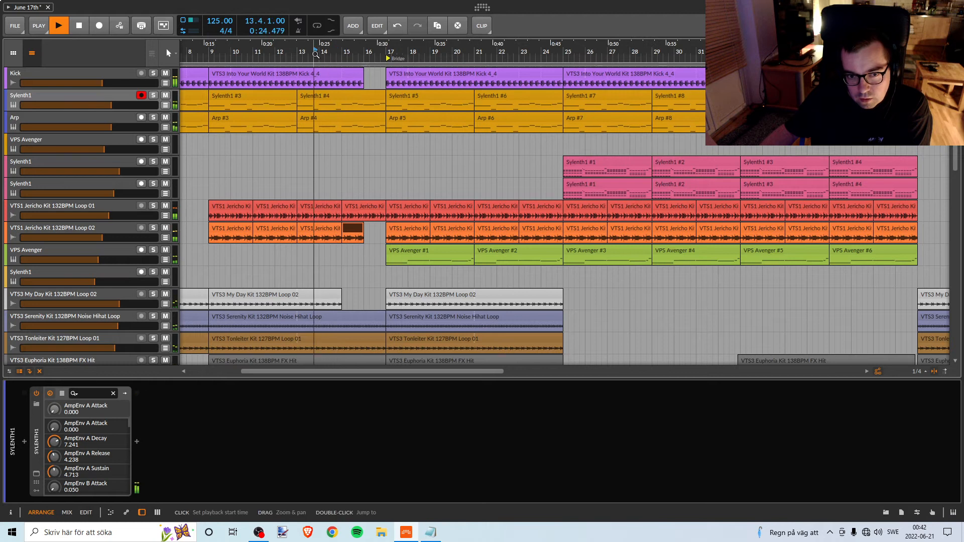
End the last Jericho Loop 01 clip before the Bridge at bar 16, extend Loop 02 to bar 17, and replay from bar 15.
click(381, 205)
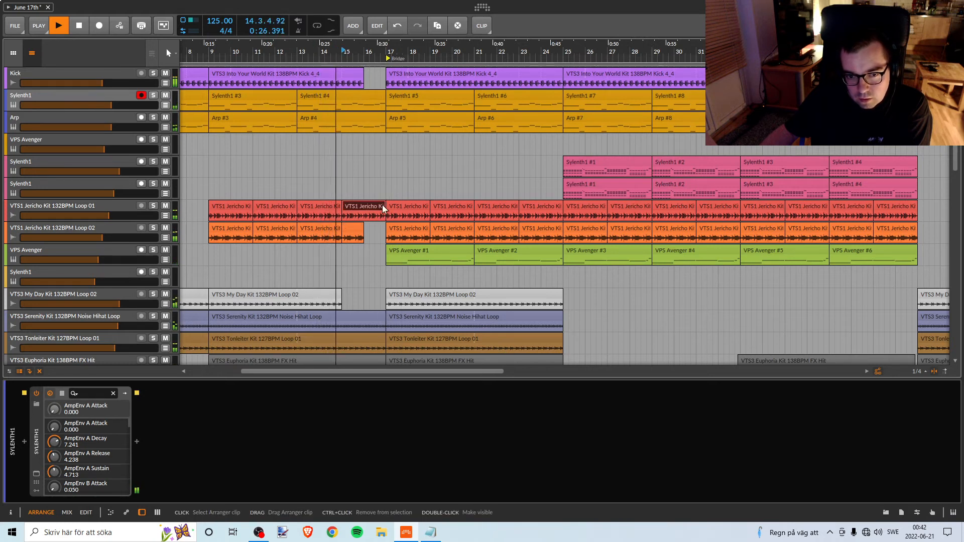
drag(381, 203, 386, 232)
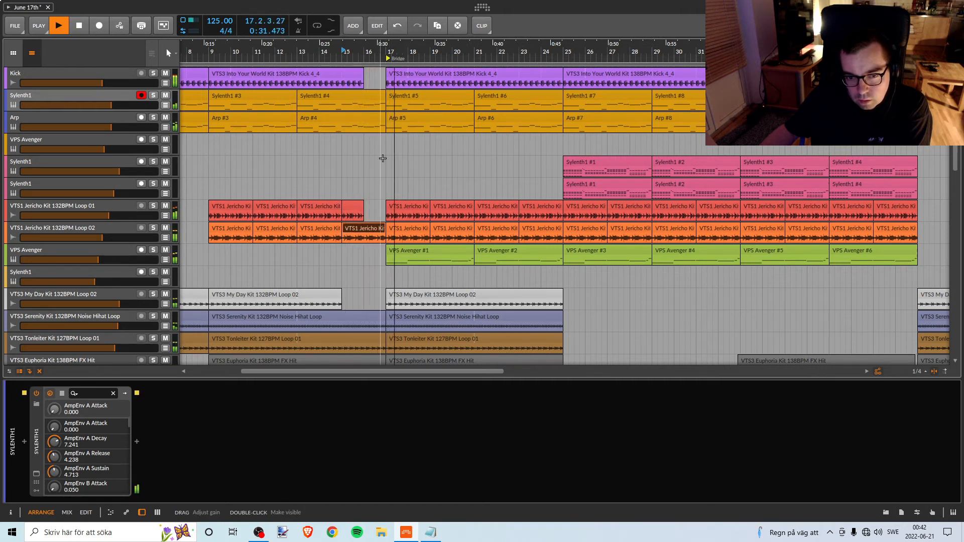
key(space)
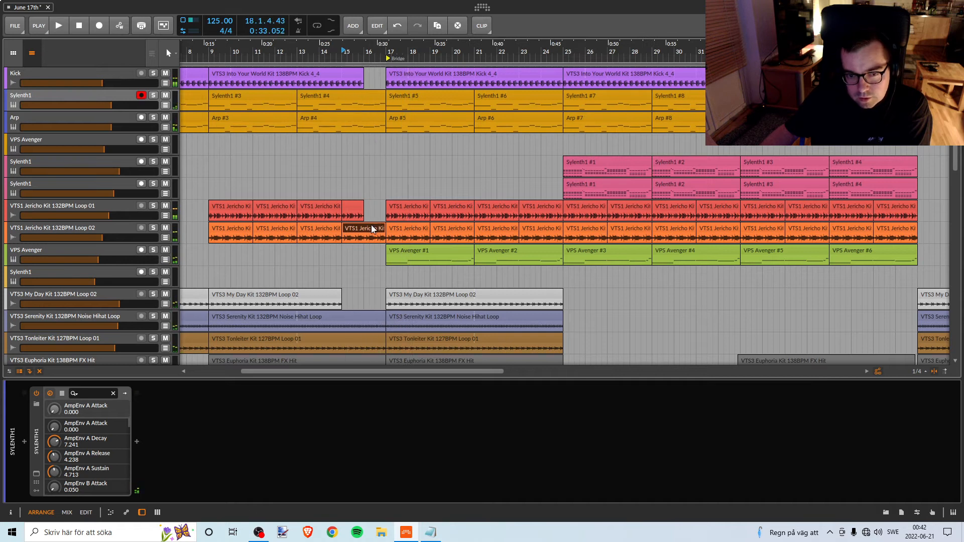
click(348, 56)
key(space)
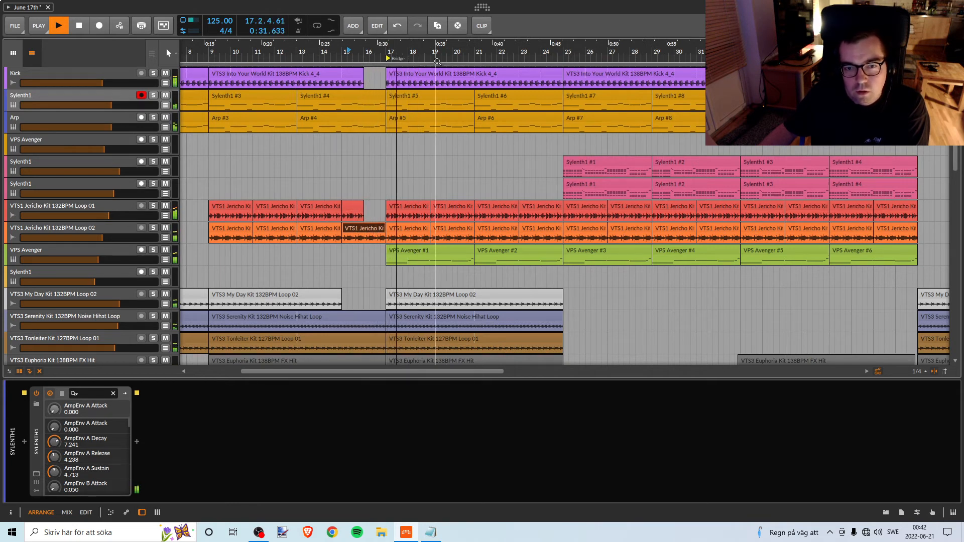
Listen through the Bridge section and follow its clips across the tracks to about bar 35.
drag(436, 51, 286, 43)
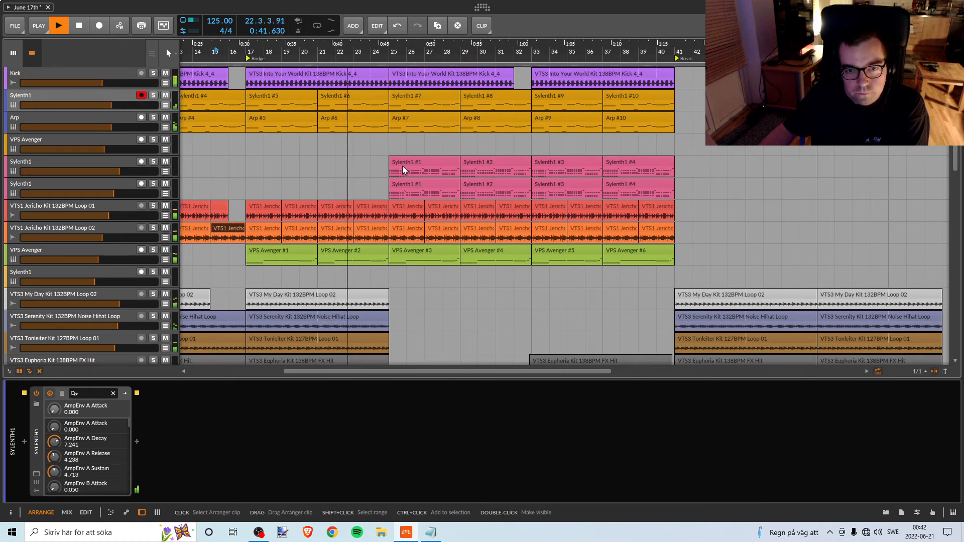
drag(405, 53, 246, 56)
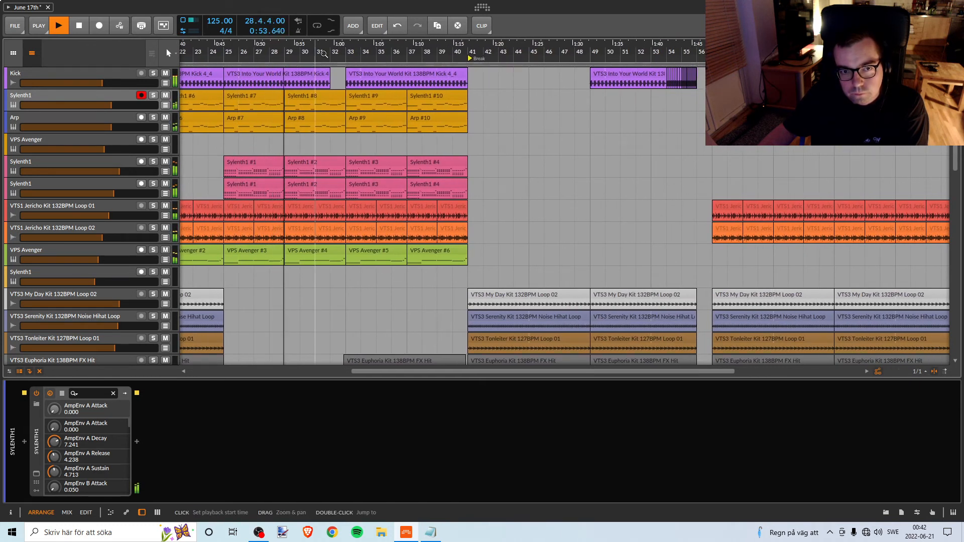
drag(318, 54, 340, 54)
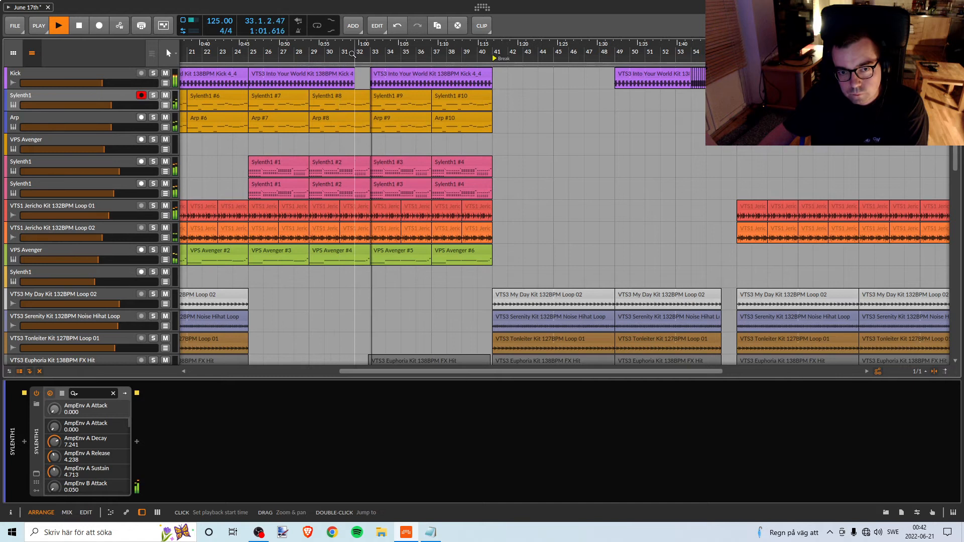
drag(386, 54, 346, 55)
scroll(369, 198, down, 10)
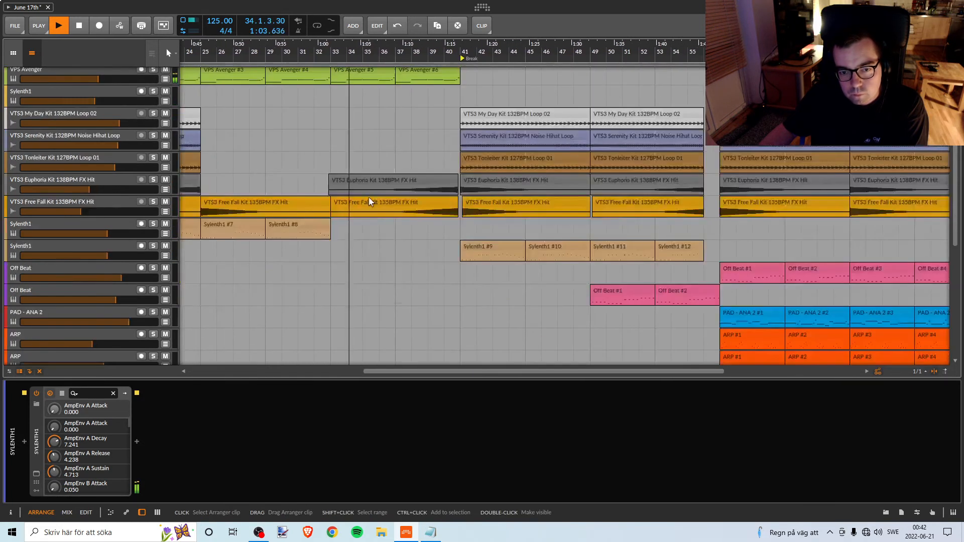
scroll(369, 198, down, 2)
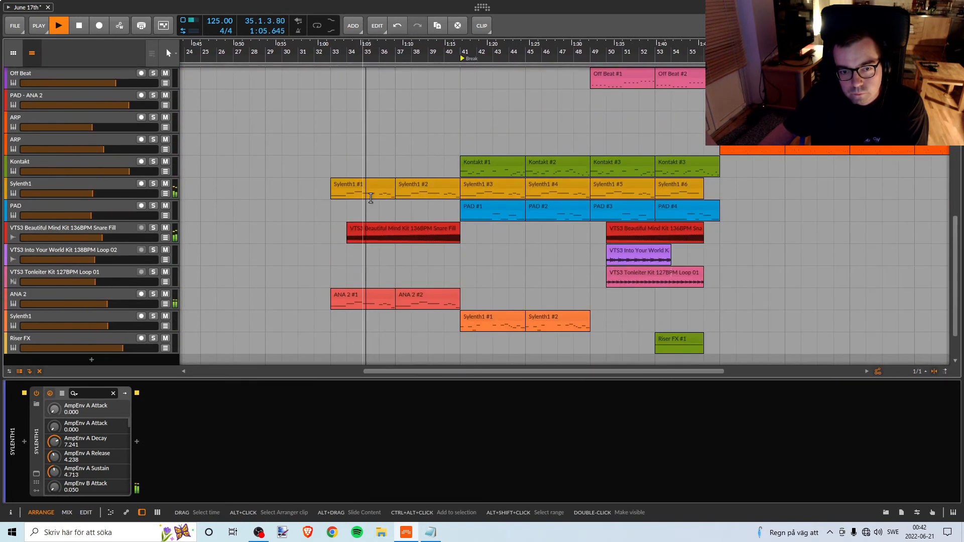
Check the Sylenth1 and ANA 2 tracks that start at bar 33 by toggling their solo and replaying from bar 32.
click(154, 184)
click(153, 183)
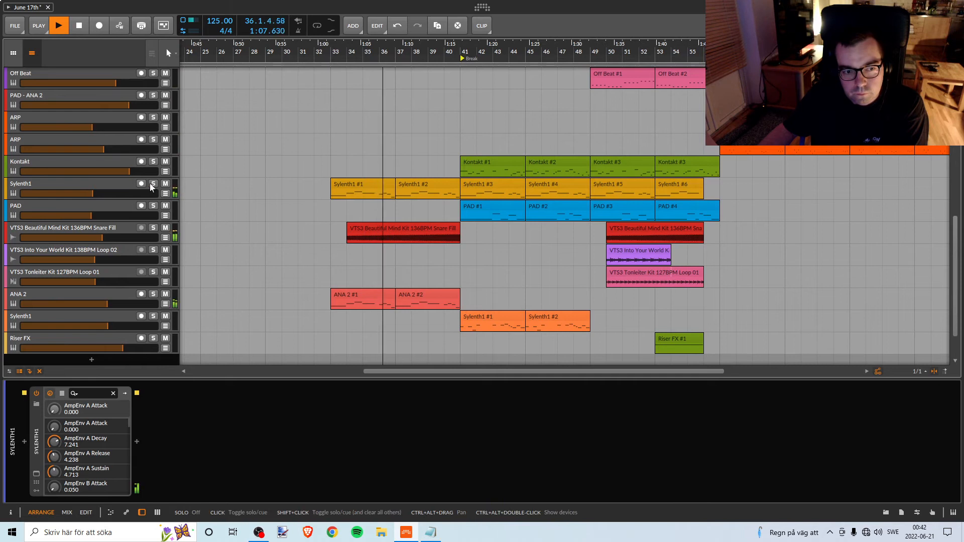
key(space)
key(space)
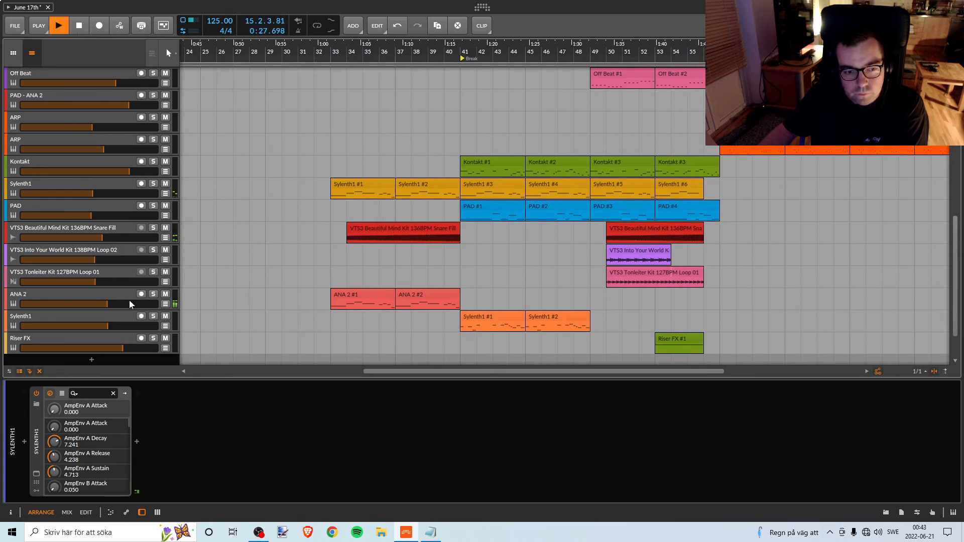
key(space)
click(301, 145)
click(308, 145)
key(space)
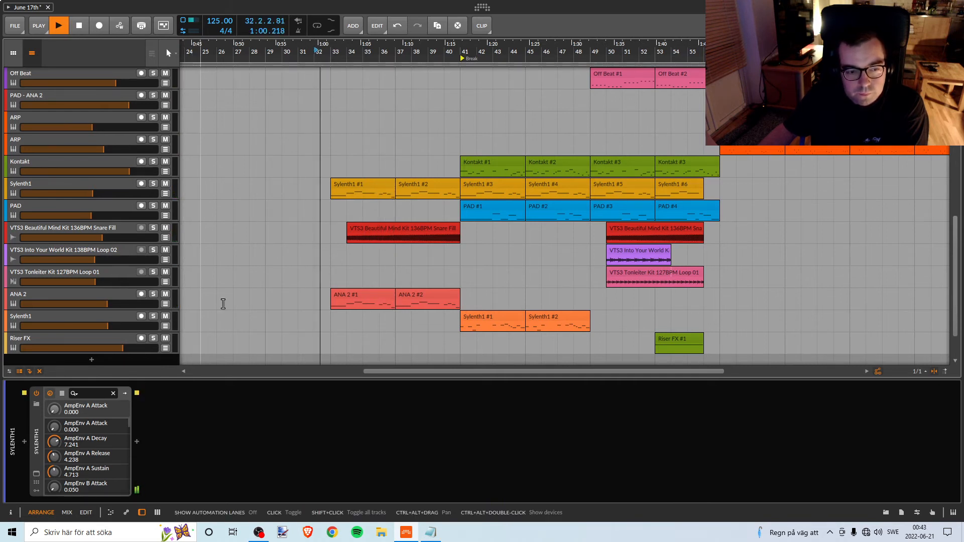
click(152, 295)
click(152, 294)
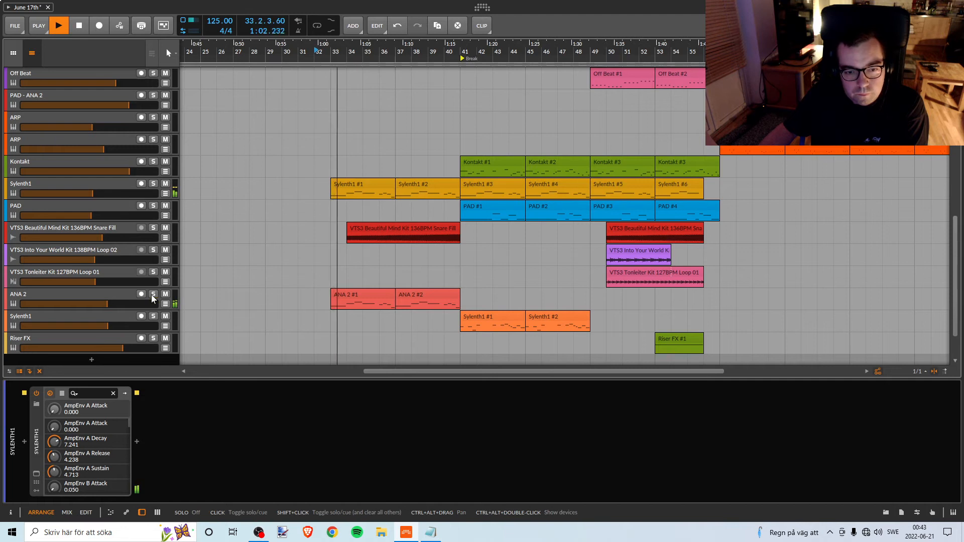
Replay from before bar 33 and slightly raise the volumes of the Sylenth1 and ANA 2 tracks that enter there.
click(320, 56)
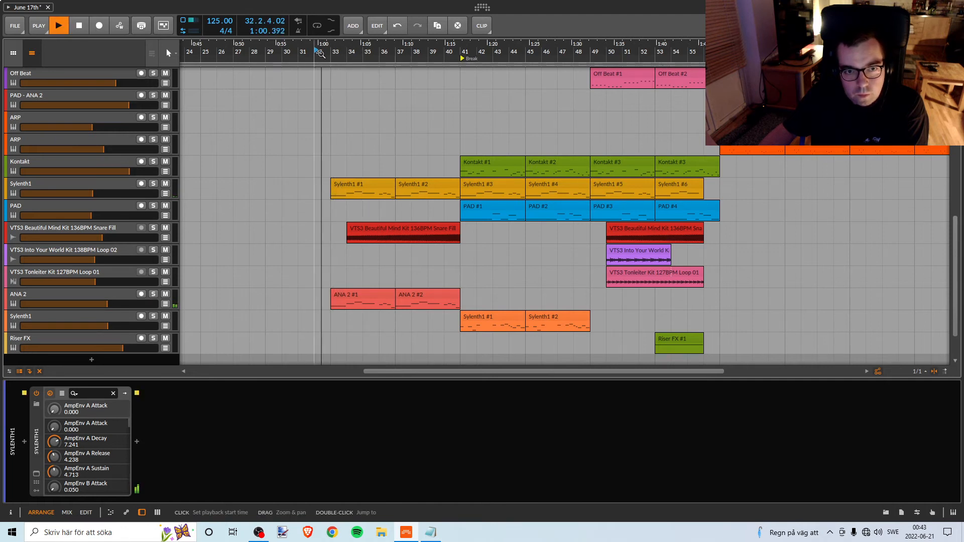
drag(322, 53, 285, 54)
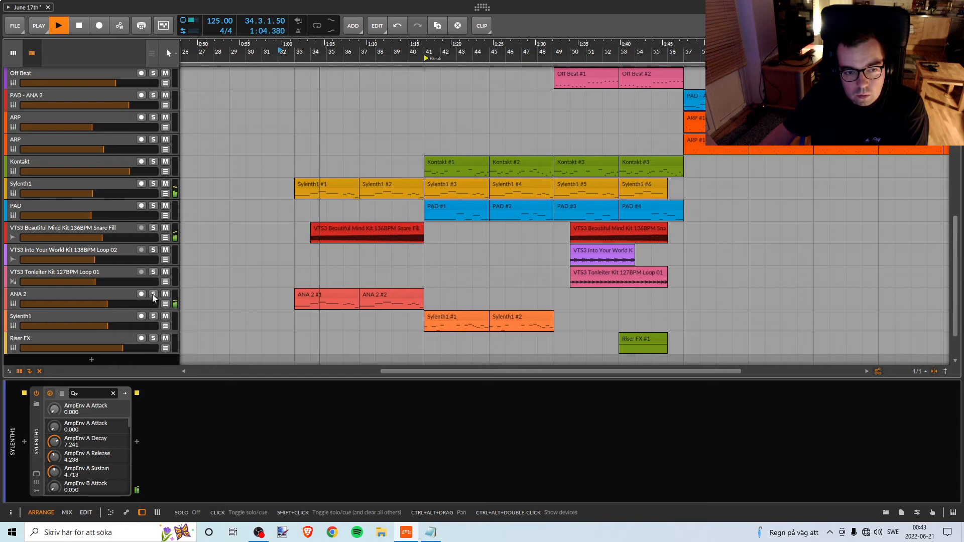
drag(150, 193, 150, 188)
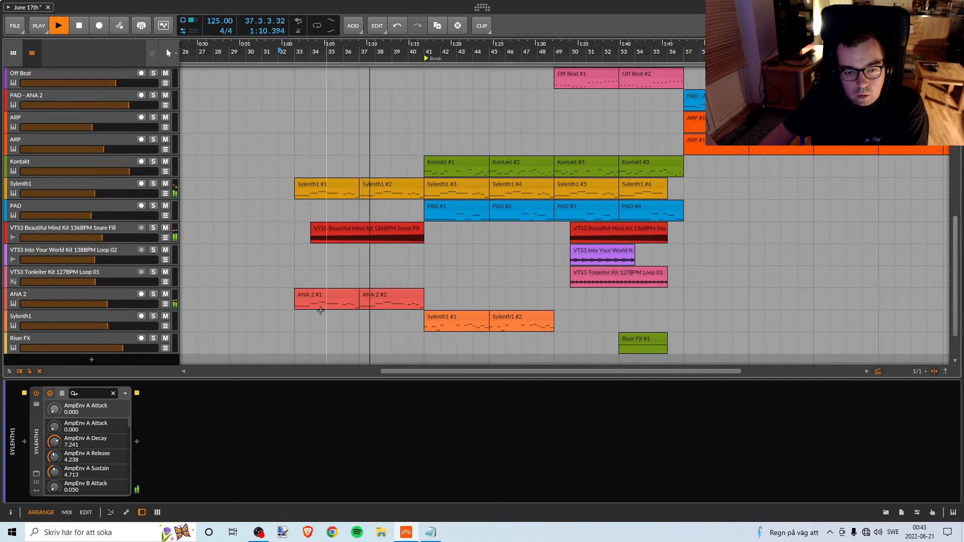
drag(137, 306, 136, 302)
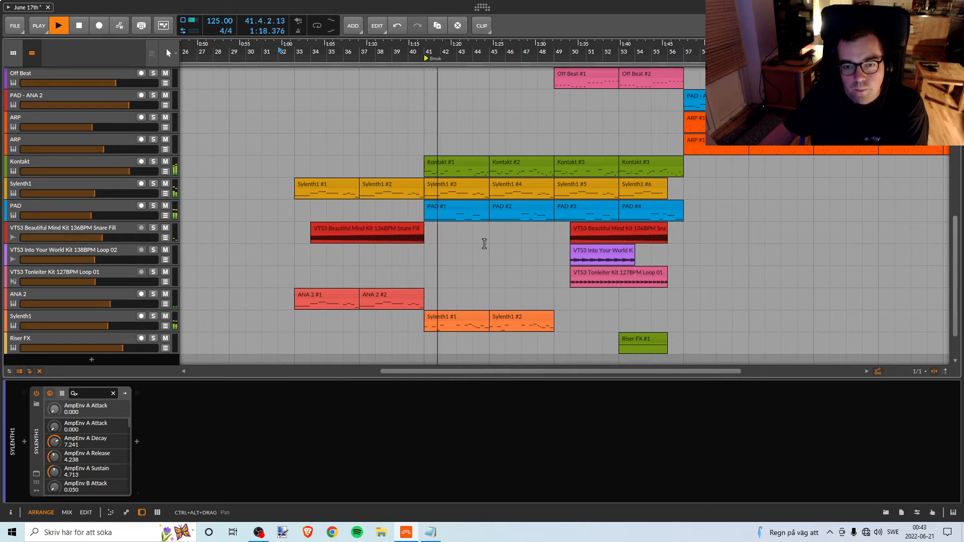
Listen through the Break from bar 41 to about bar 52 and review which tracks play in it.
scroll(445, 254, down, 2)
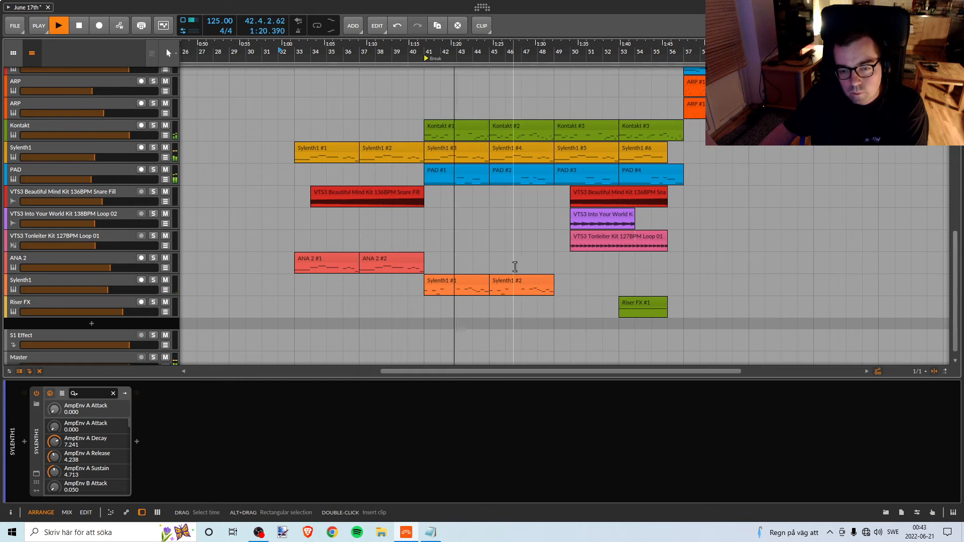
scroll(516, 271, up, 2)
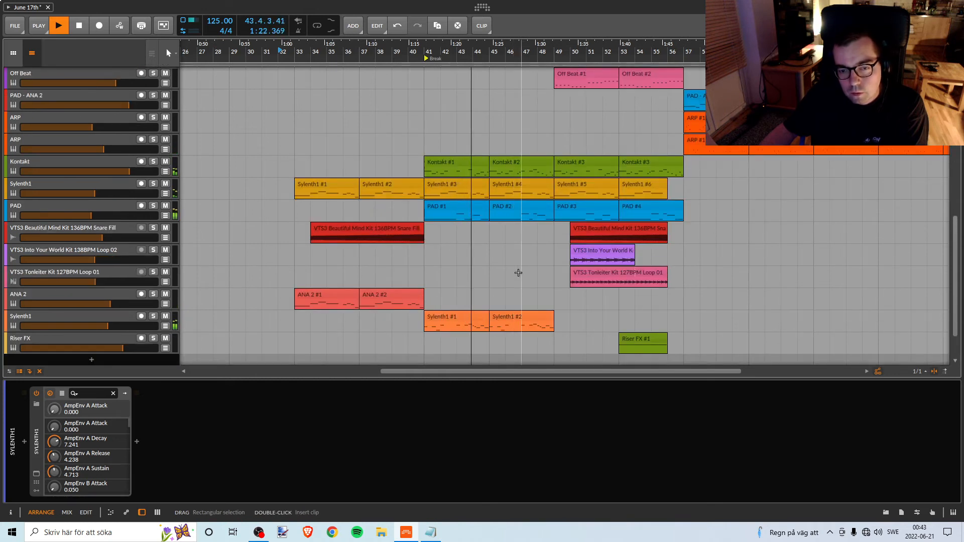
scroll(517, 273, up, 10)
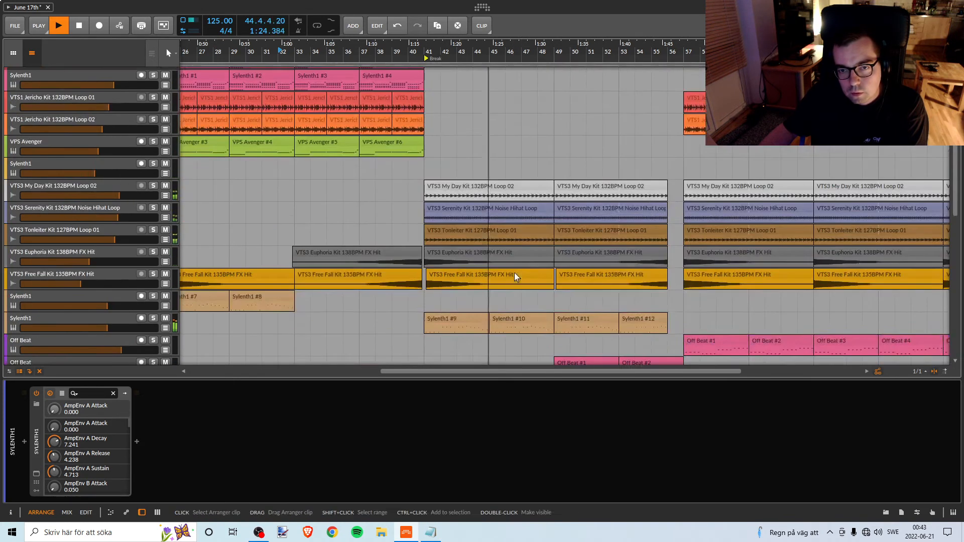
scroll(515, 275, down, 8)
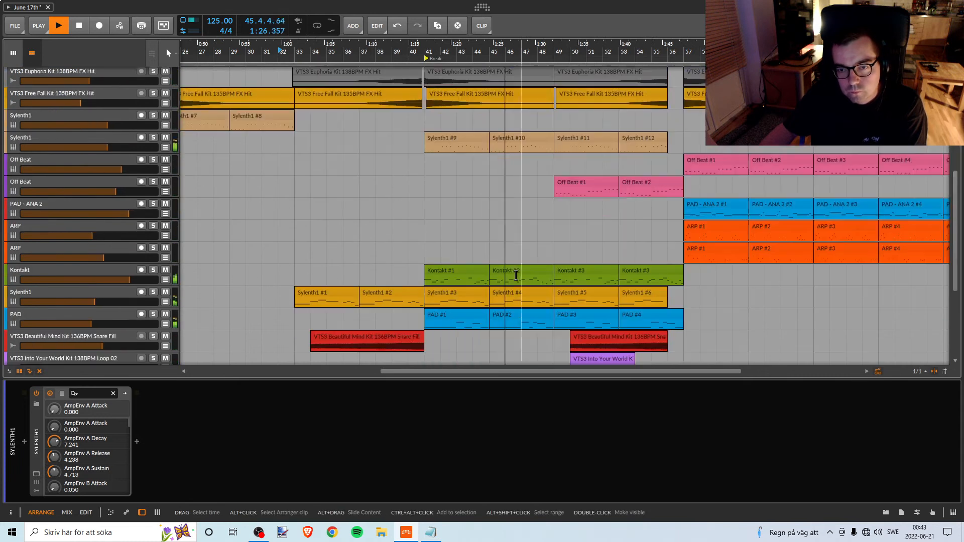
drag(554, 51, 384, 63)
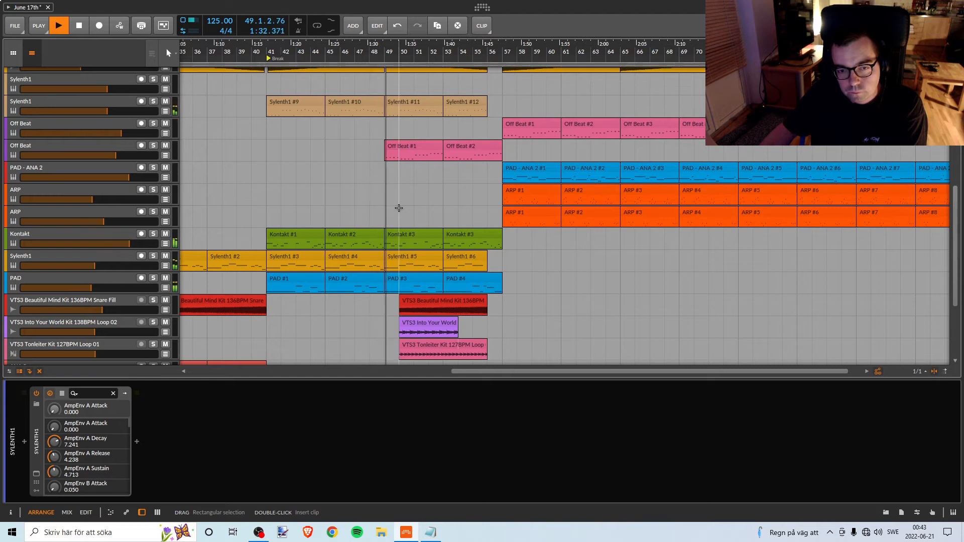
scroll(427, 215, up, 2)
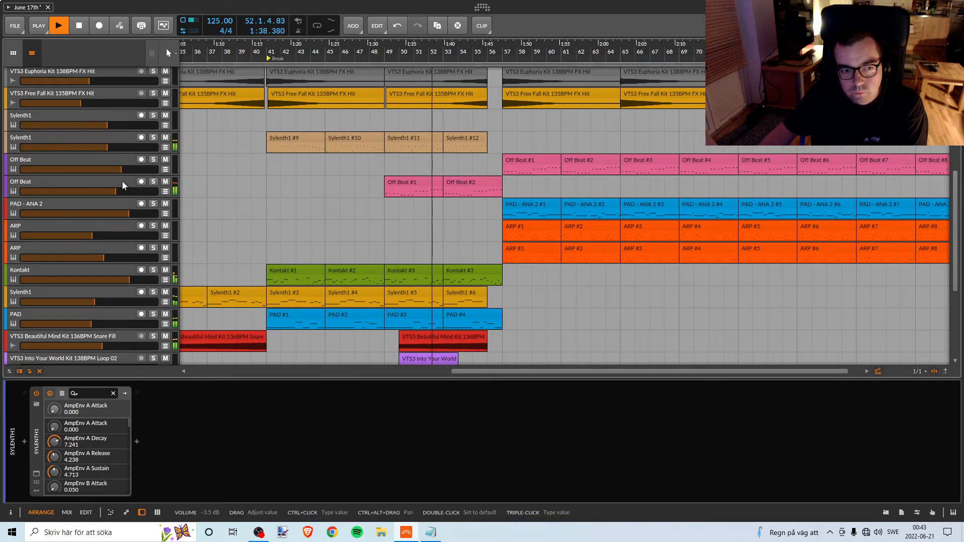
Solo the Off Beat track that enters at bar 49 briefly, unsolo it, and replay the section from bar 49.
click(153, 181)
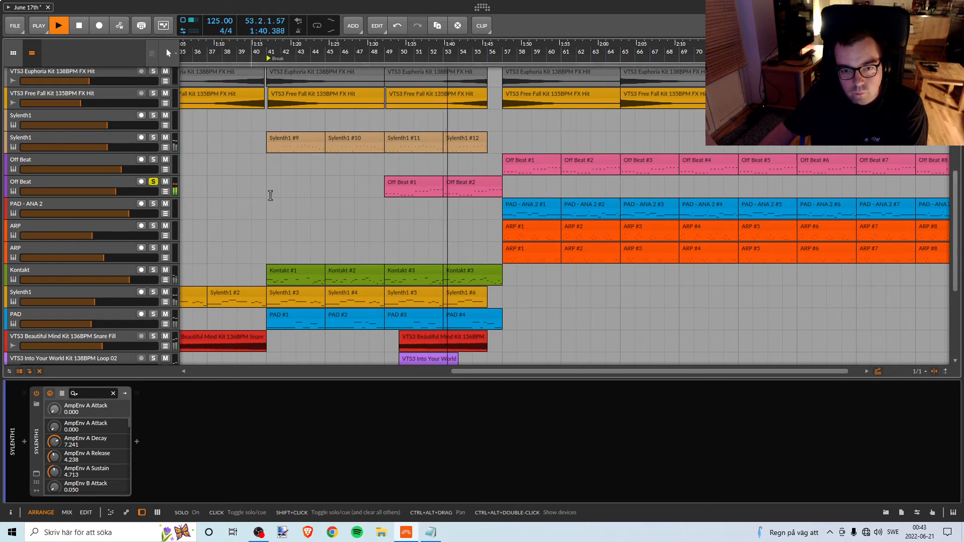
click(152, 183)
key(space)
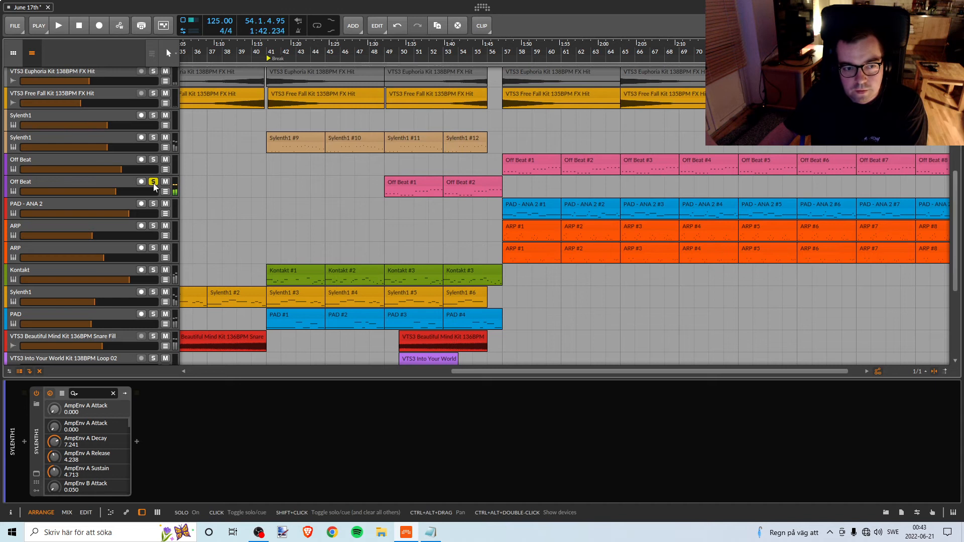
key(space)
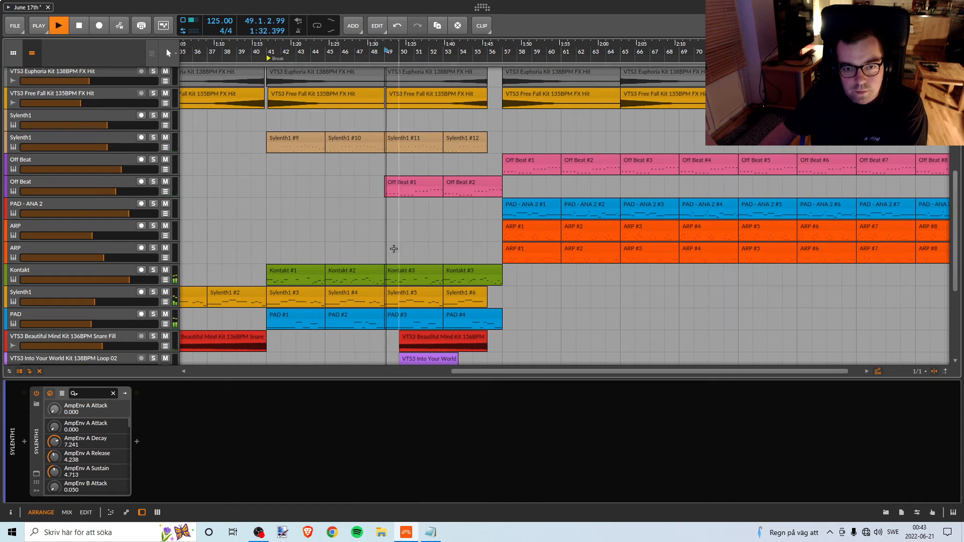
Lower band 1's tonal gain to -6.9 dB in the SplitEQ of the Off Beat track entering at bar 49, replaying that section.
click(116, 180)
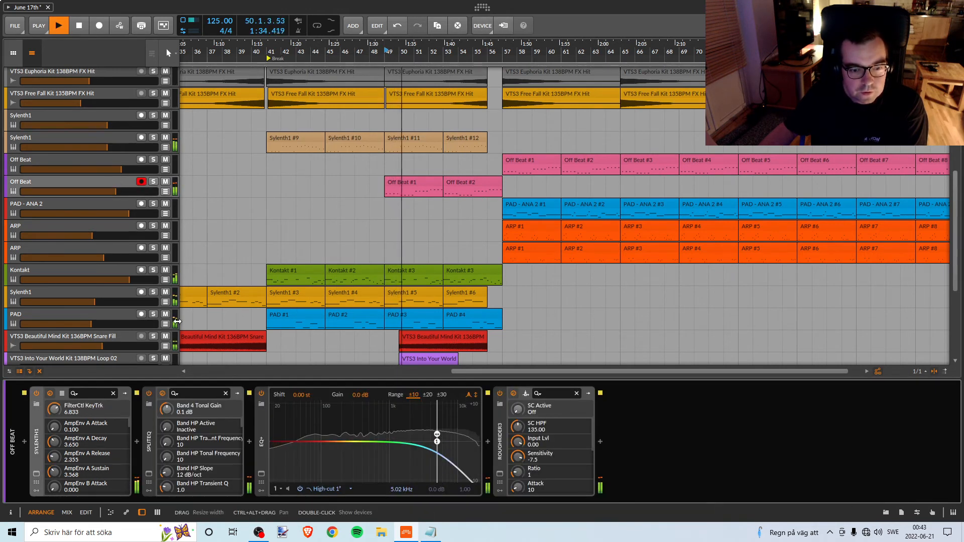
click(148, 474)
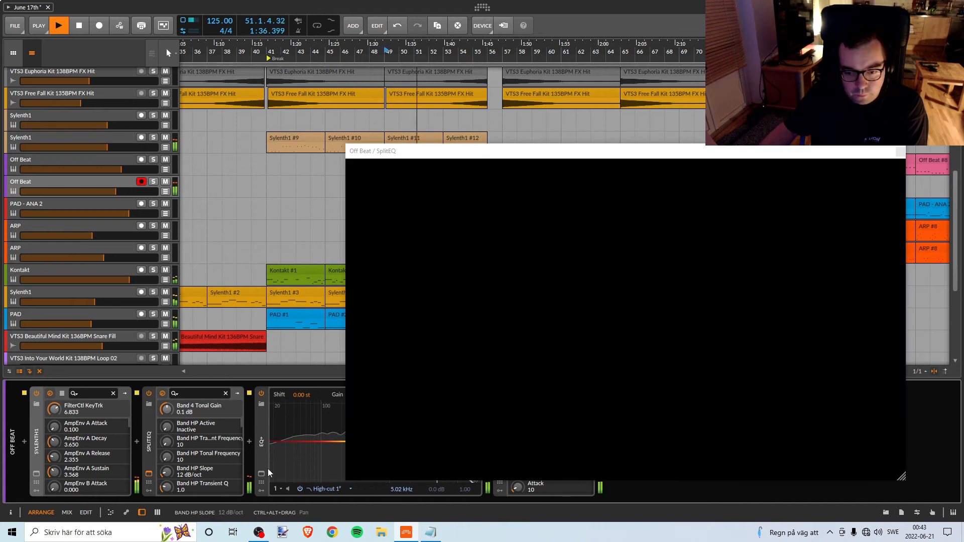
drag(531, 155, 586, 156)
key(space)
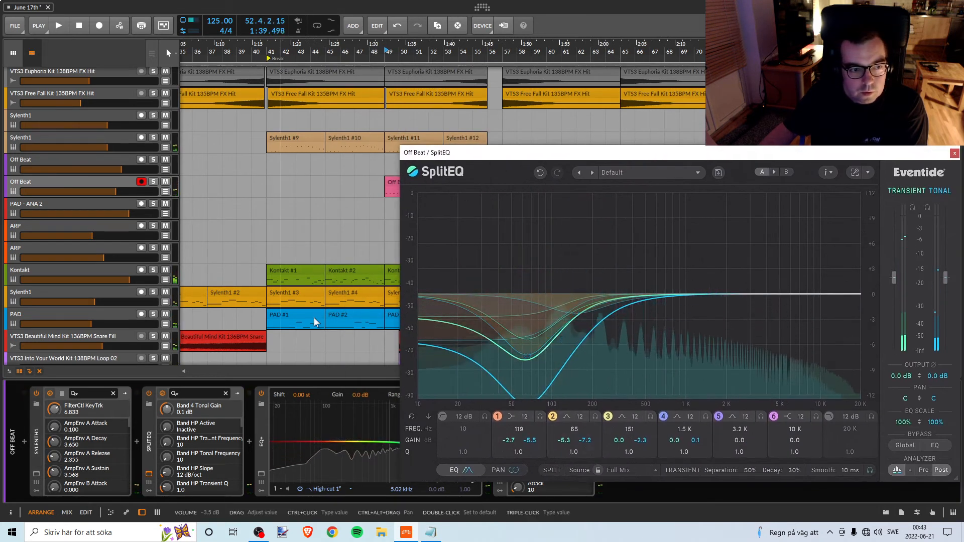
drag(514, 152, 585, 125)
key(space)
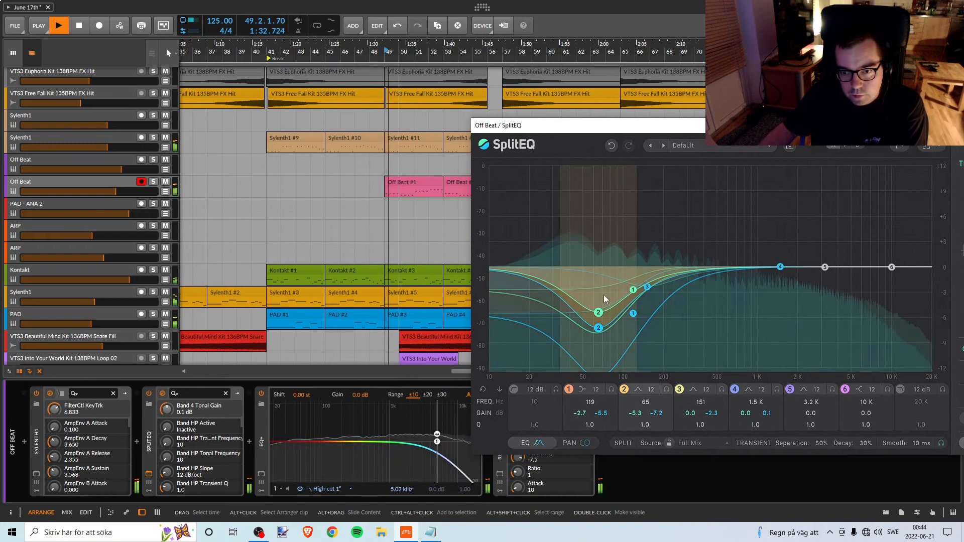
mouse_move(634, 314)
mouse_down()
mouse_move(636, 338)
mouse_move(635, 321)
mouse_move(633, 329)
mouse_up()
drag(874, 125, 768, 121)
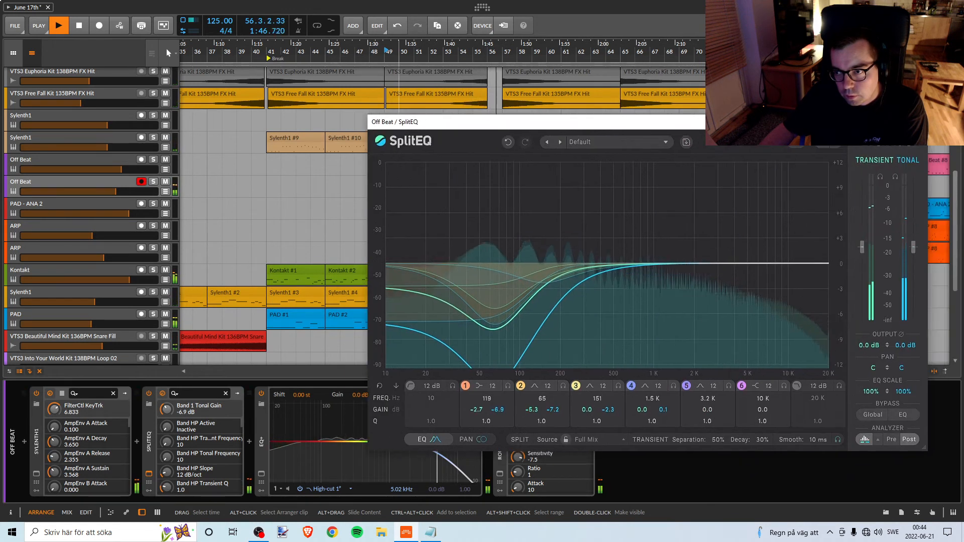
click(919, 122)
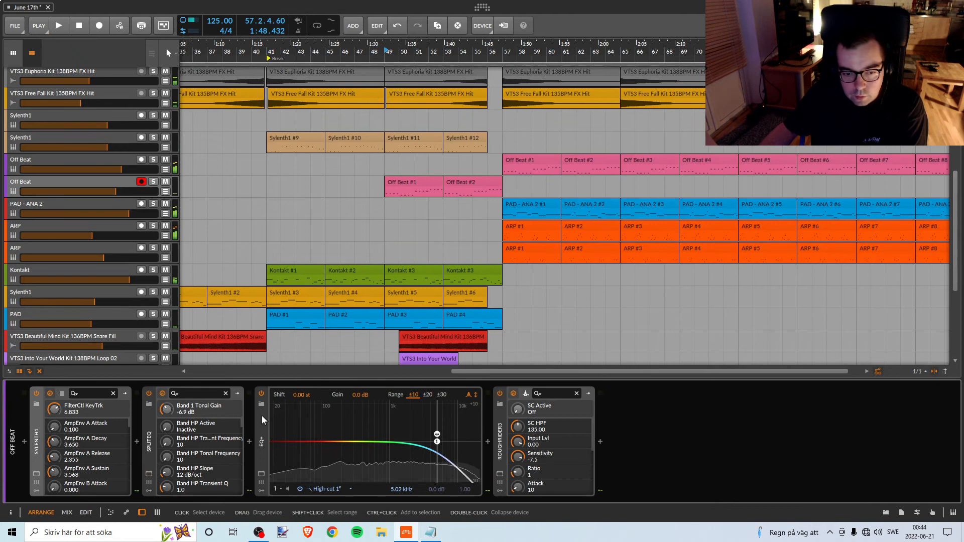
Compare the Off Beat track with its EQ+ bypassed and active, and raise the high-cut frequency to 7.70 kHz.
click(261, 392)
click(261, 393)
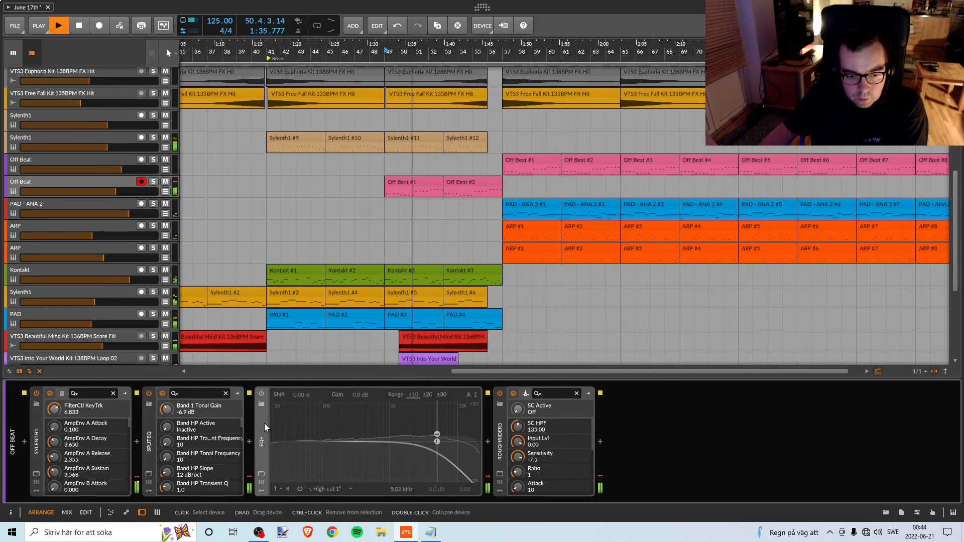
click(261, 393)
drag(438, 445, 450, 443)
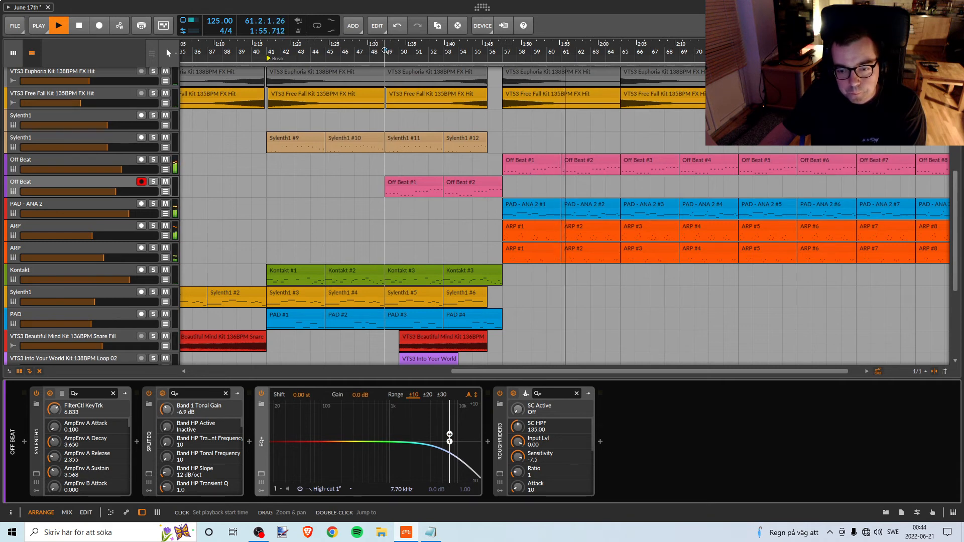
Listen through the section from bar 49 into bar 57 and review which tracks play in it.
scroll(388, 173, up, 5)
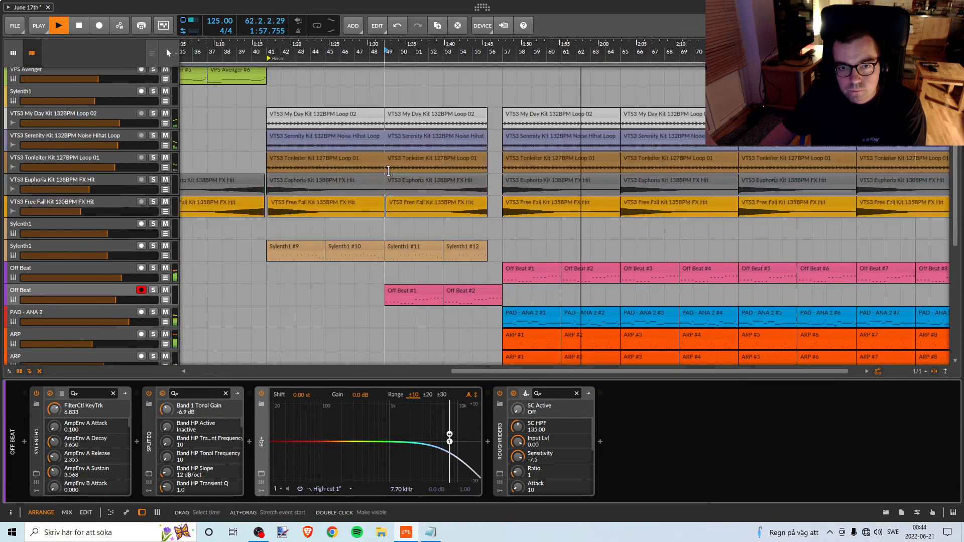
scroll(388, 172, down, 12)
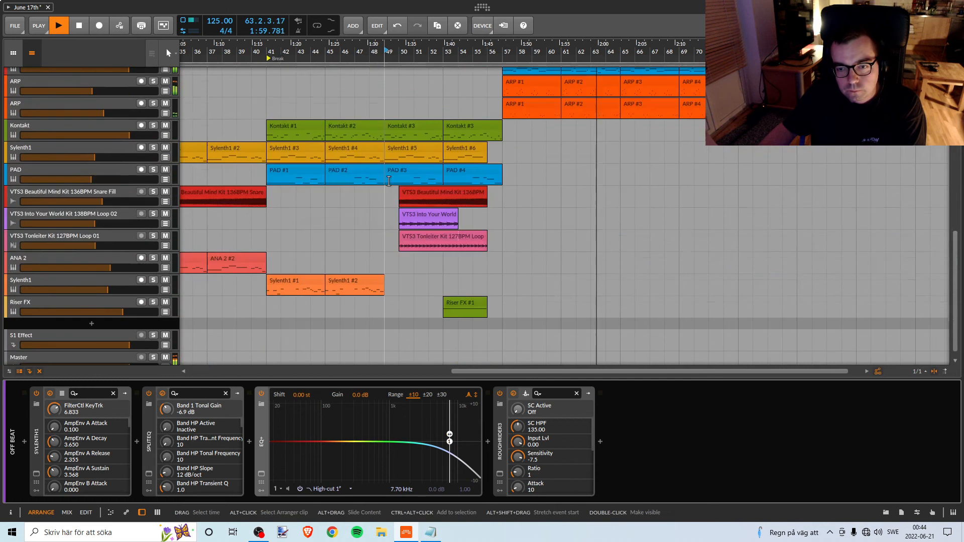
scroll(388, 181, up, 3)
scroll(388, 181, down, 1)
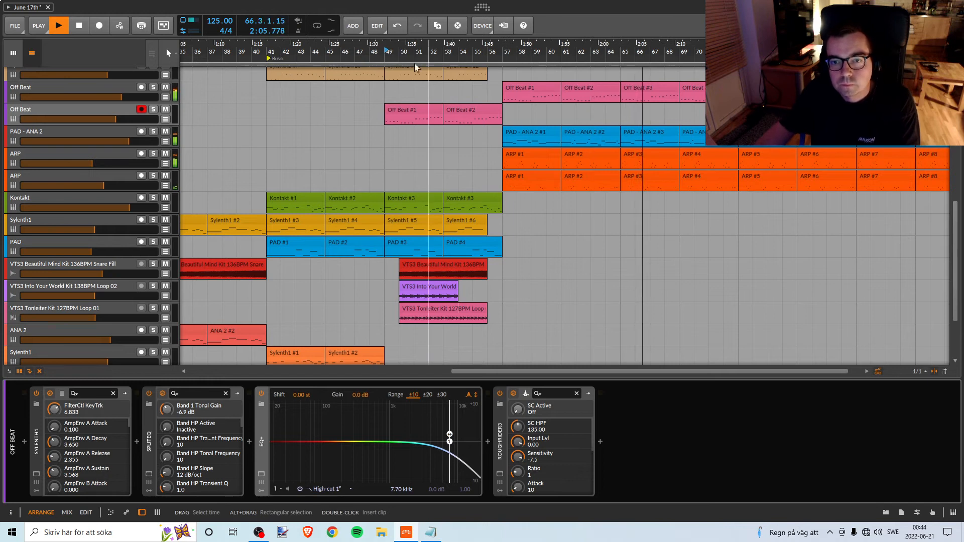
scroll(409, 74, up, 3)
key(space)
scroll(468, 170, up, 8)
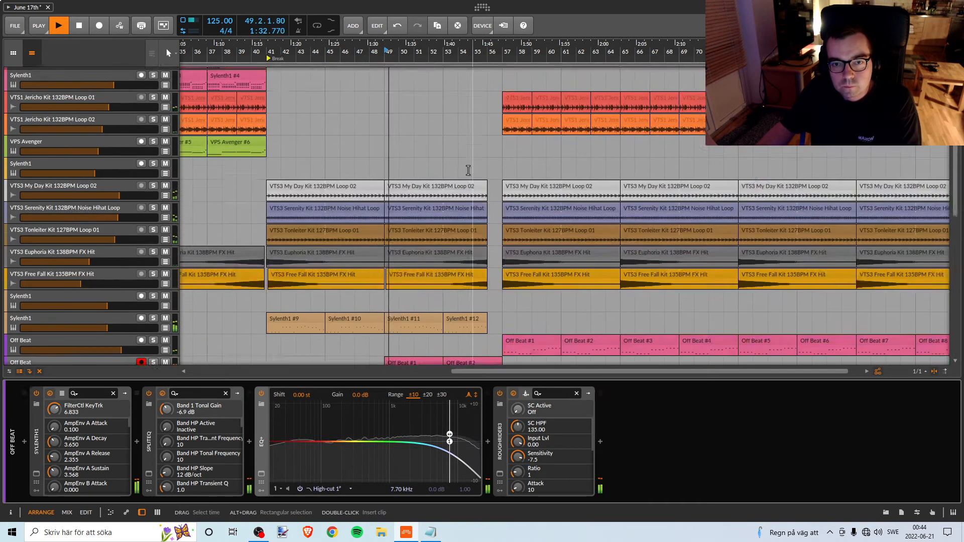
scroll(468, 163, down, 7)
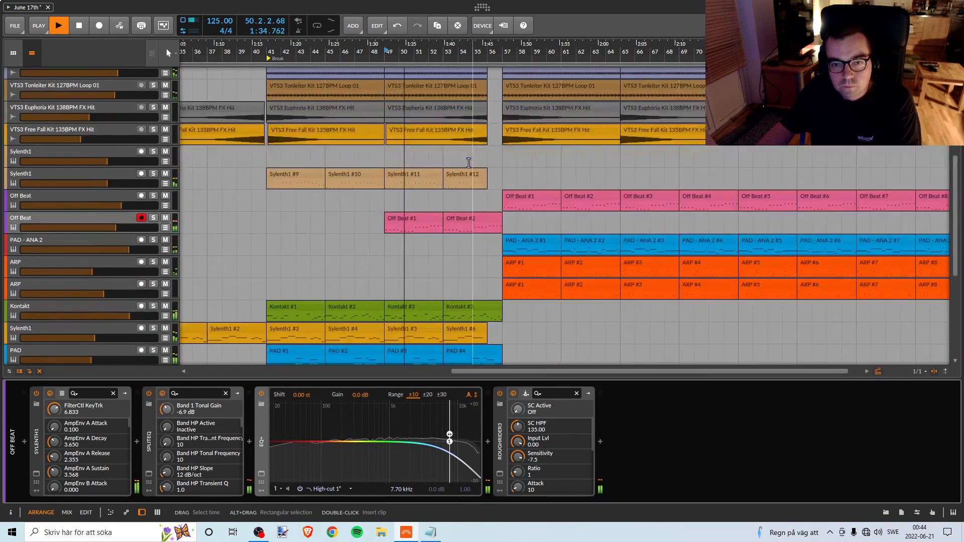
scroll(470, 165, up, 2)
scroll(471, 170, down, 1)
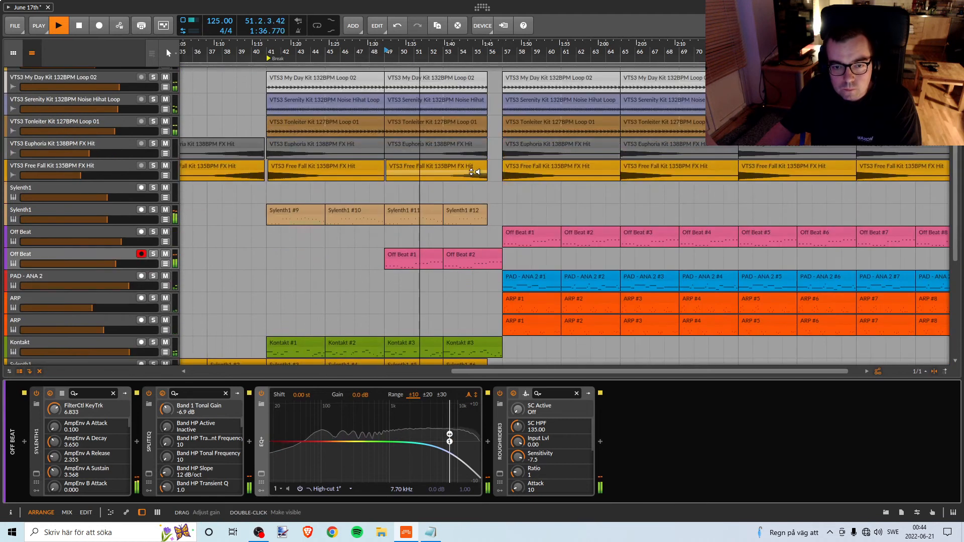
scroll(484, 251, down, 1)
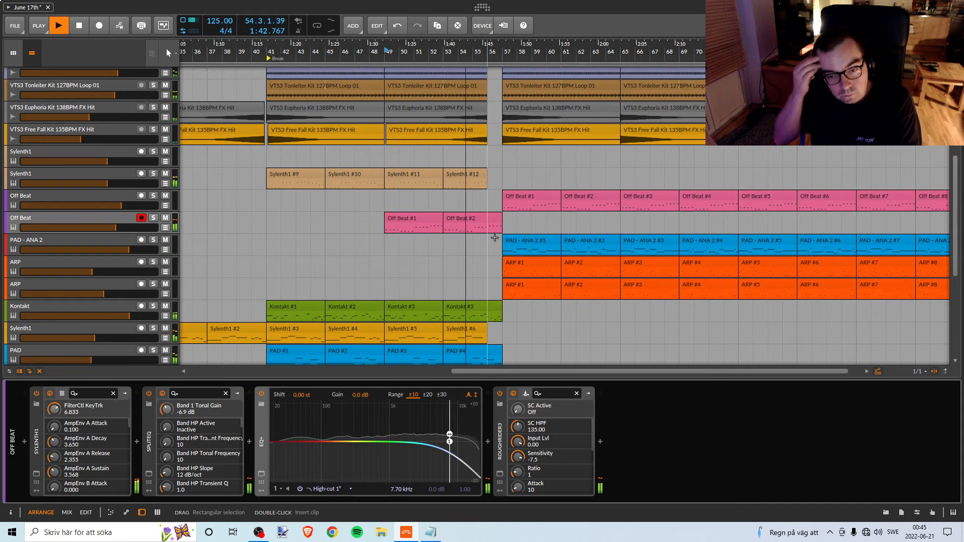
scroll(489, 238, down, 5)
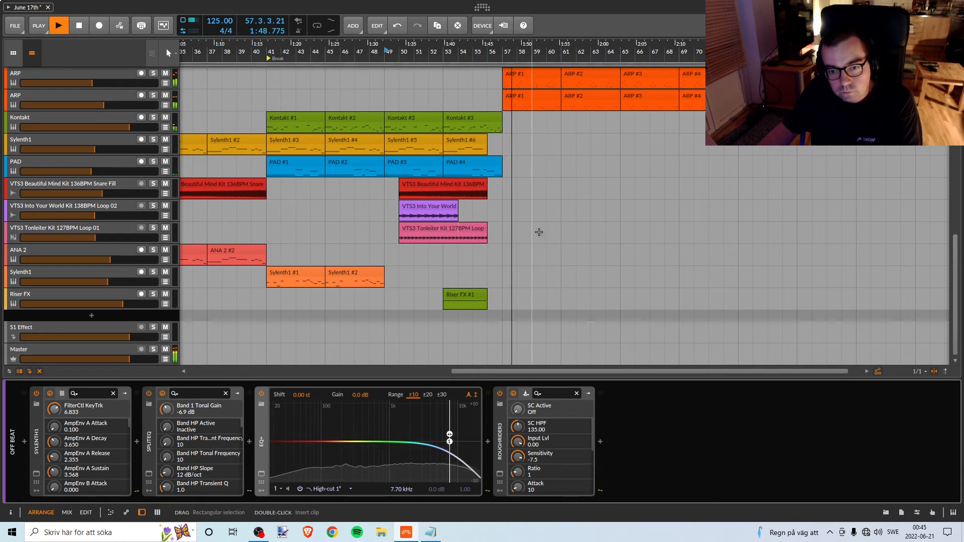
Replay from bar 53 and raise the main volume of the Riser FX track's Sylenth1 to 6.955.
key(space)
click(442, 54)
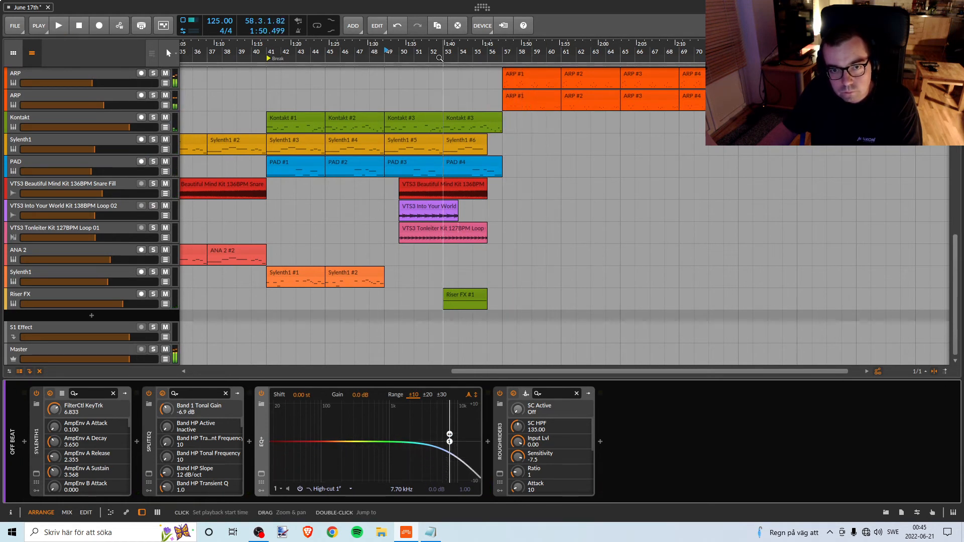
key(space)
click(124, 297)
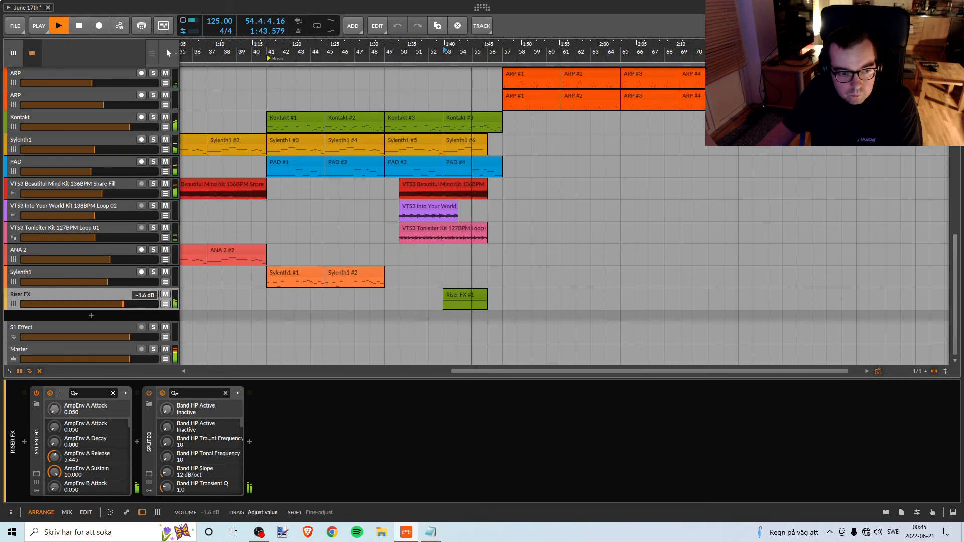
key(space)
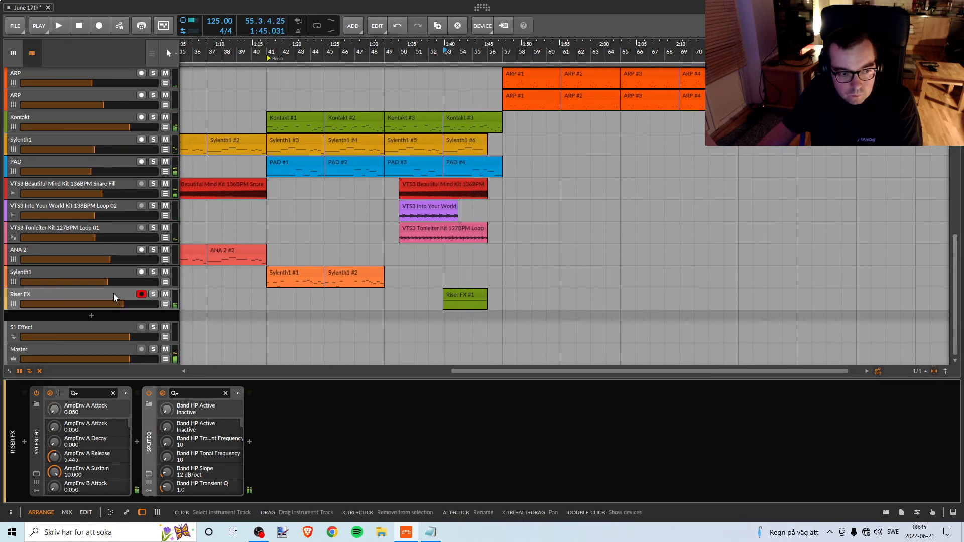
click(36, 473)
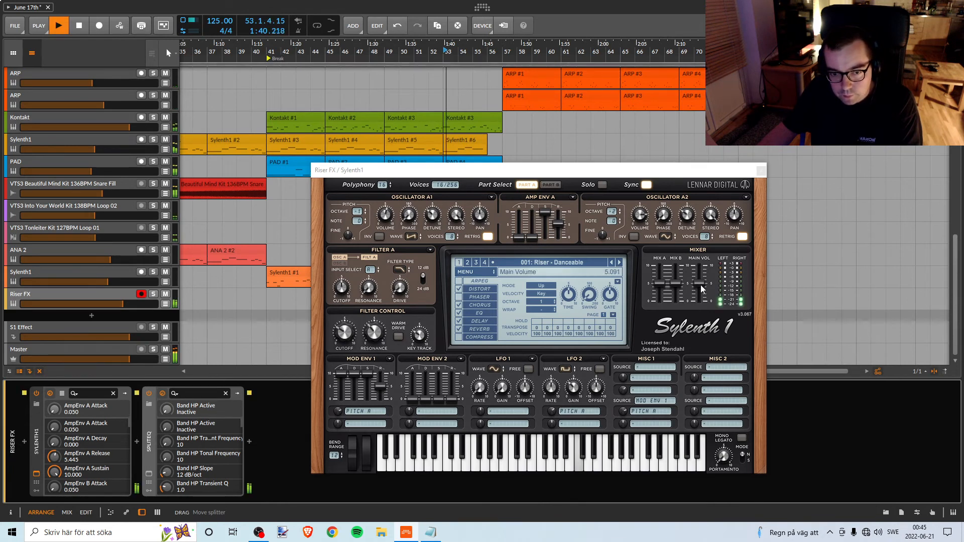
drag(700, 289, 700, 287)
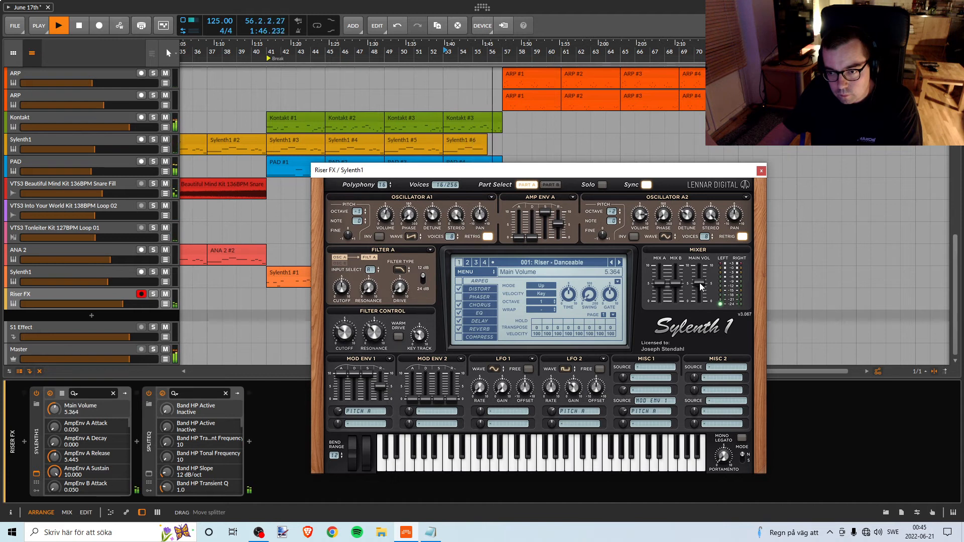
key(space)
key(space)
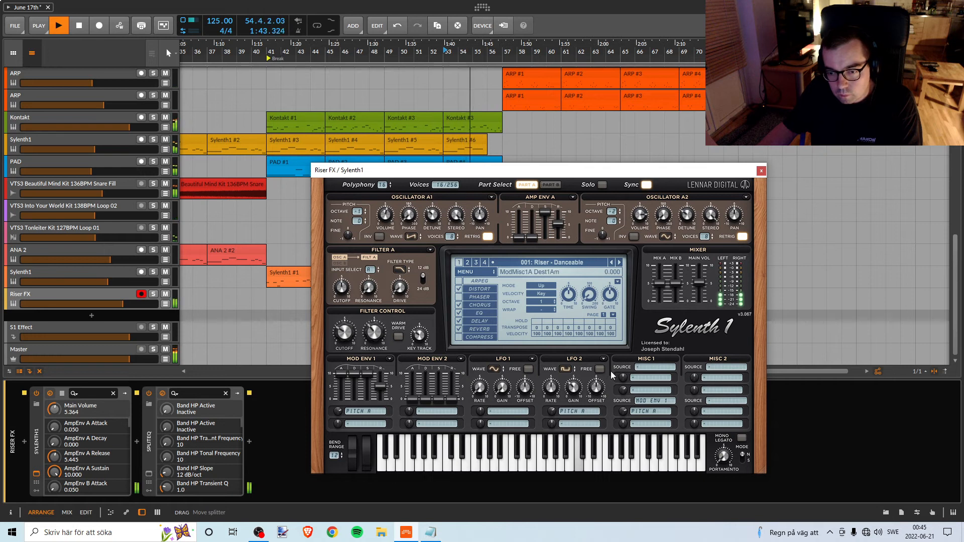
drag(699, 280, 701, 274)
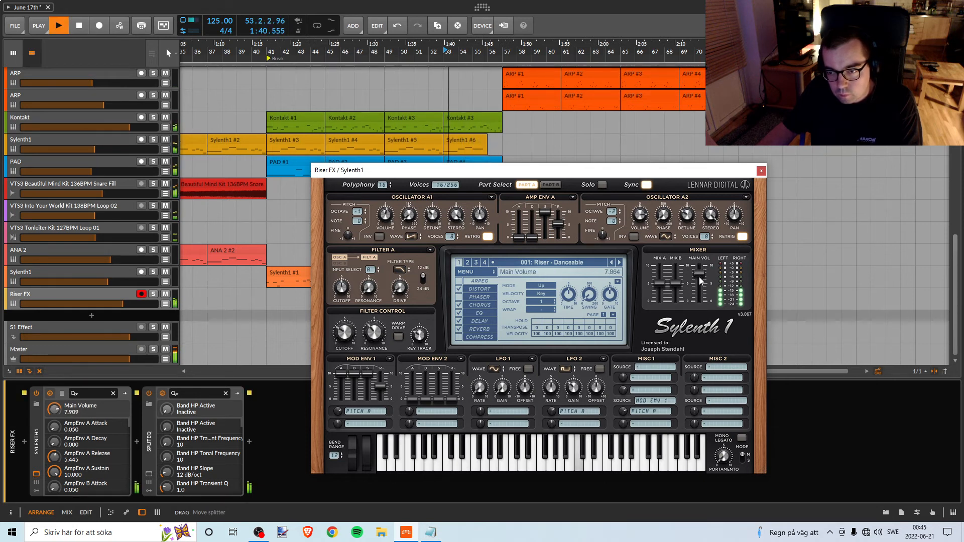
drag(699, 276, 694, 282)
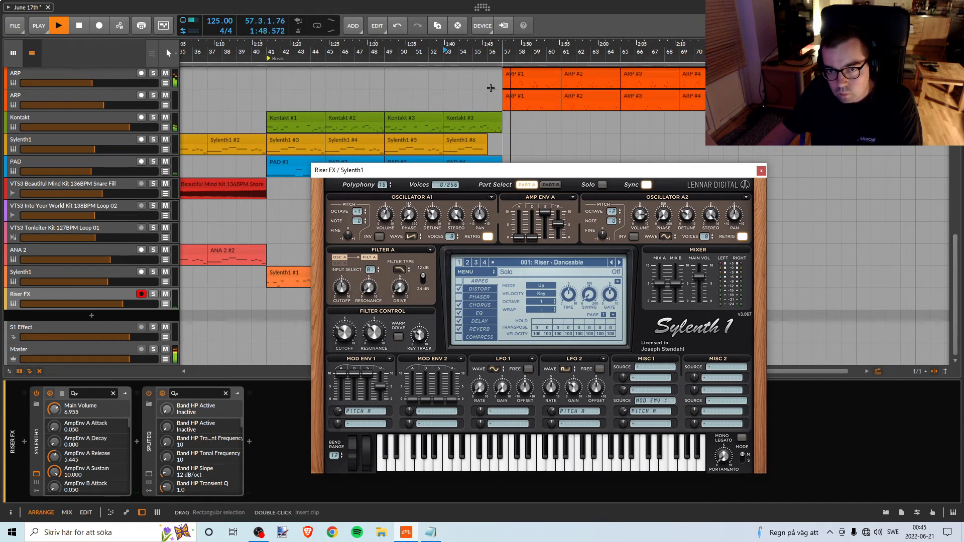
Replay from bar 51 and switch off the reverb and chorus in the Riser FX track's Sylenth1.
key(space)
click(415, 52)
key(space)
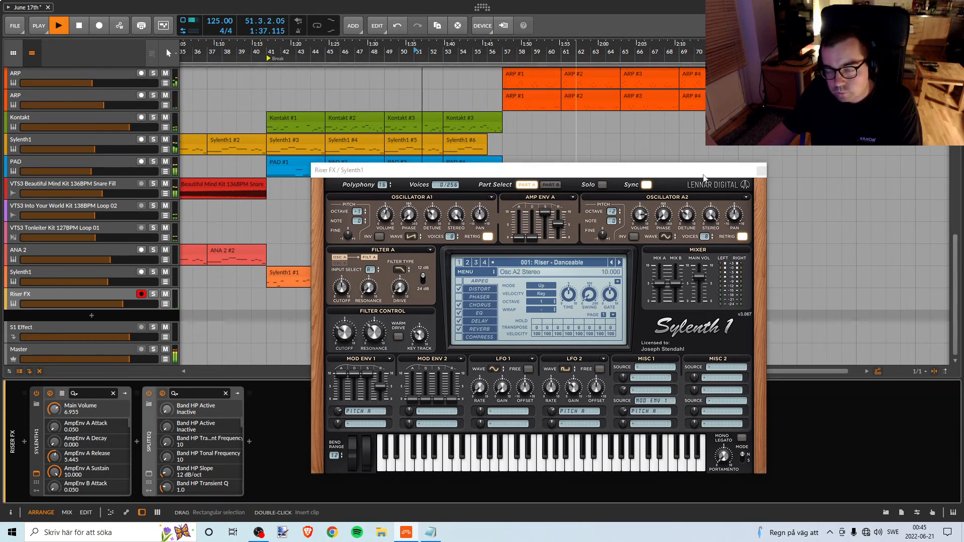
drag(689, 170, 703, 130)
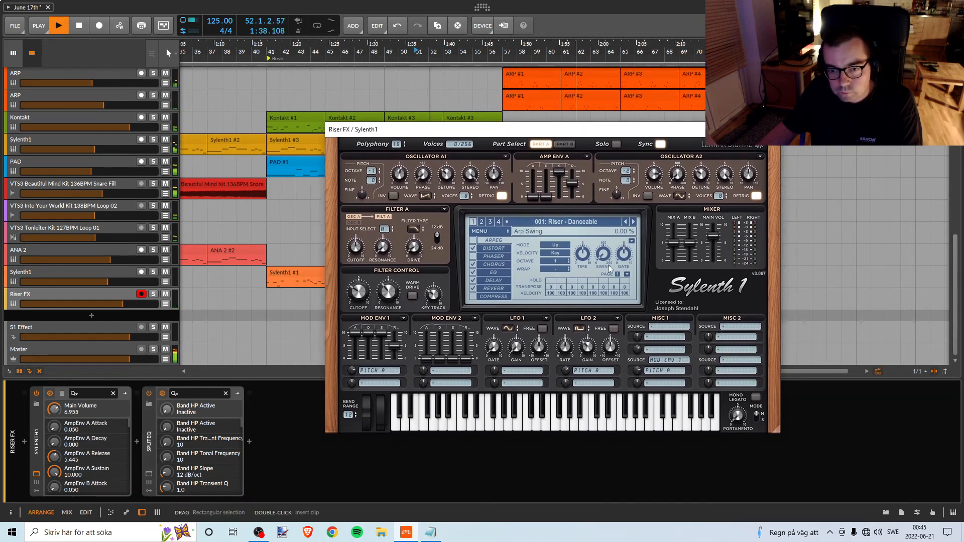
click(492, 291)
click(474, 290)
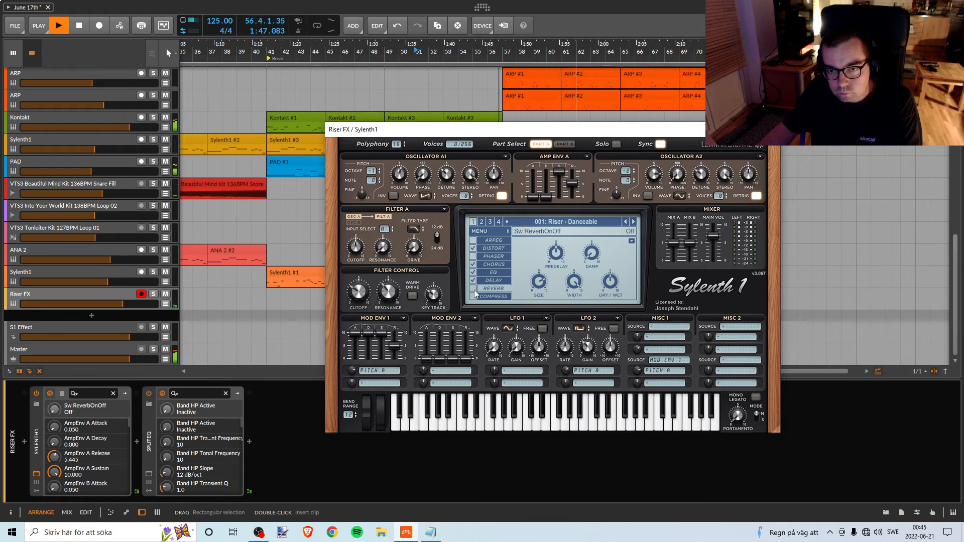
click(487, 265)
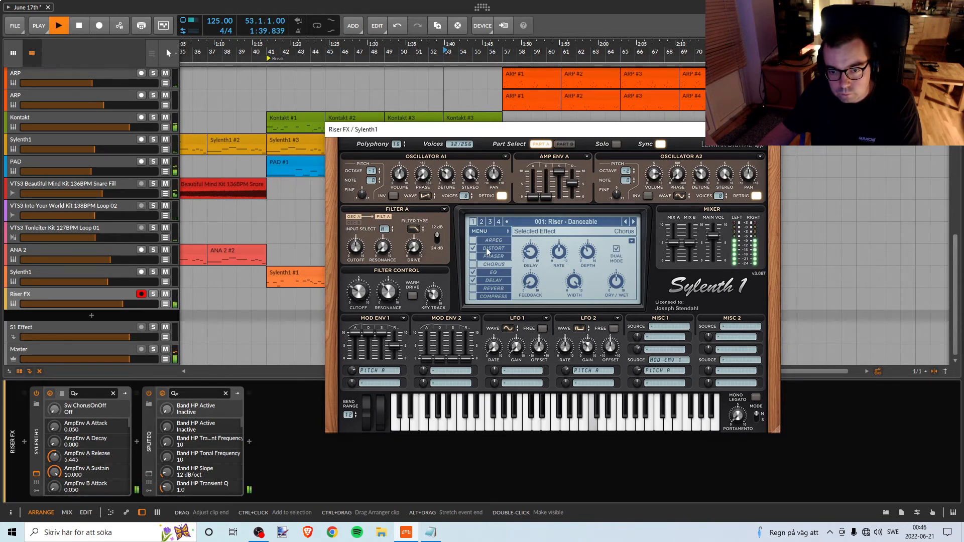
Compare the riser with its Sylenth1 distortion off and on, leave it on, stop playback and close the instrument window.
click(485, 249)
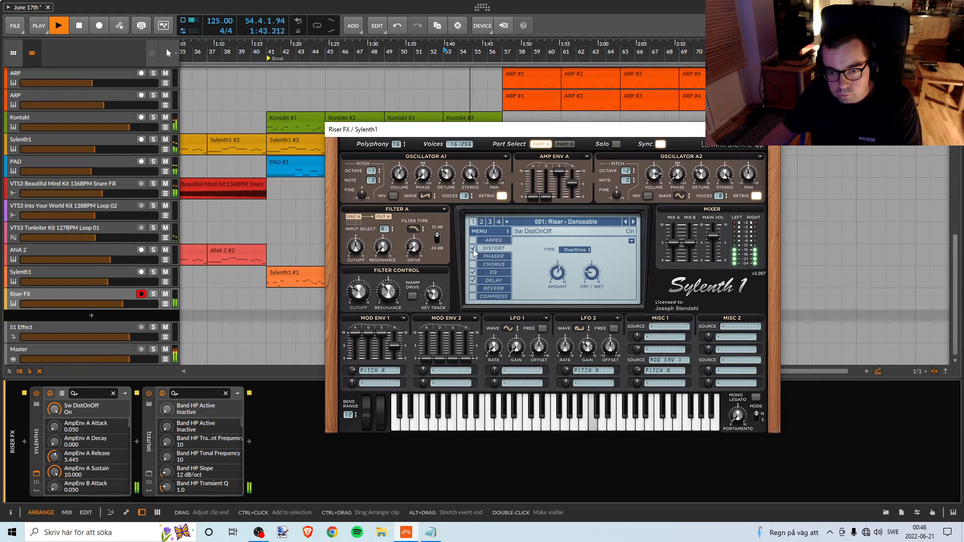
click(473, 249)
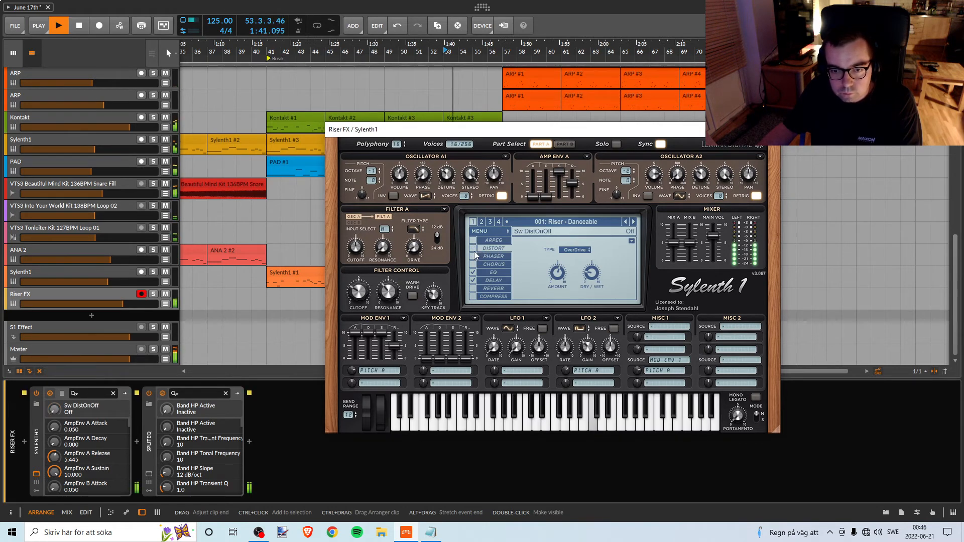
click(472, 248)
key(space)
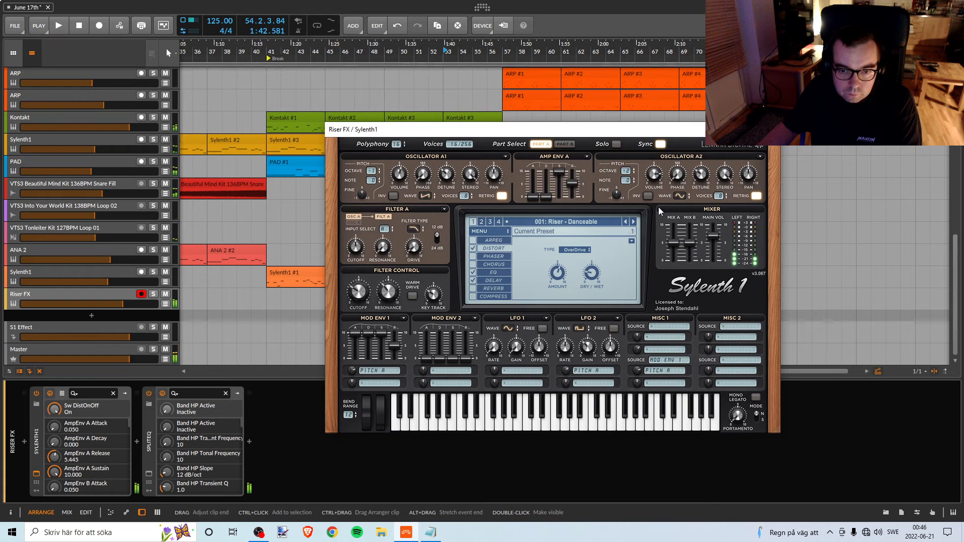
click(768, 130)
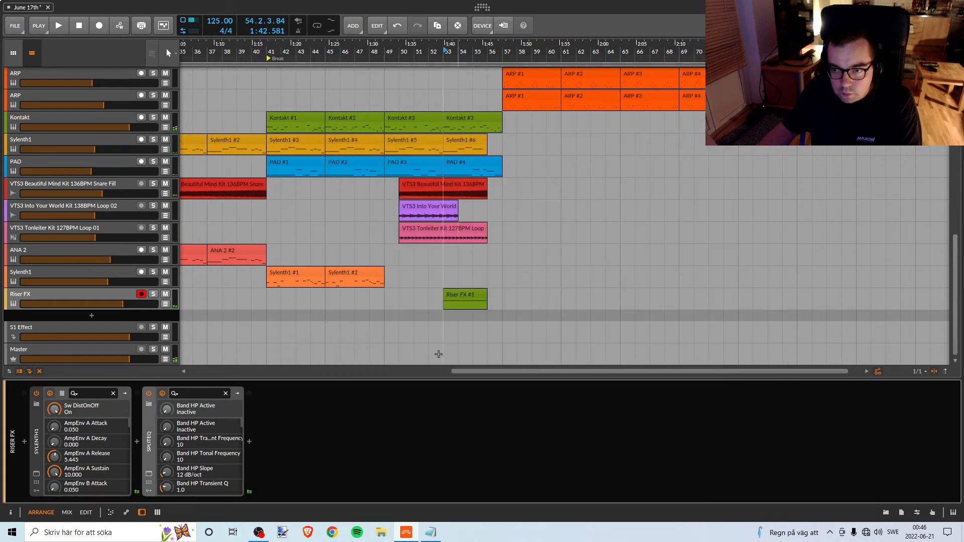
Add the Replika delay after SplitEQ on the Riser FX track.
click(249, 441)
text(rep)
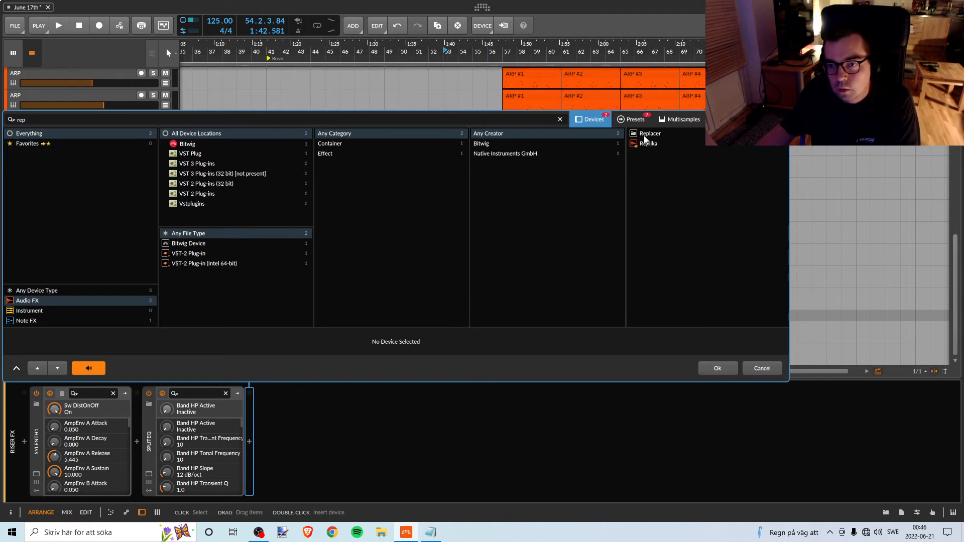
click(648, 144)
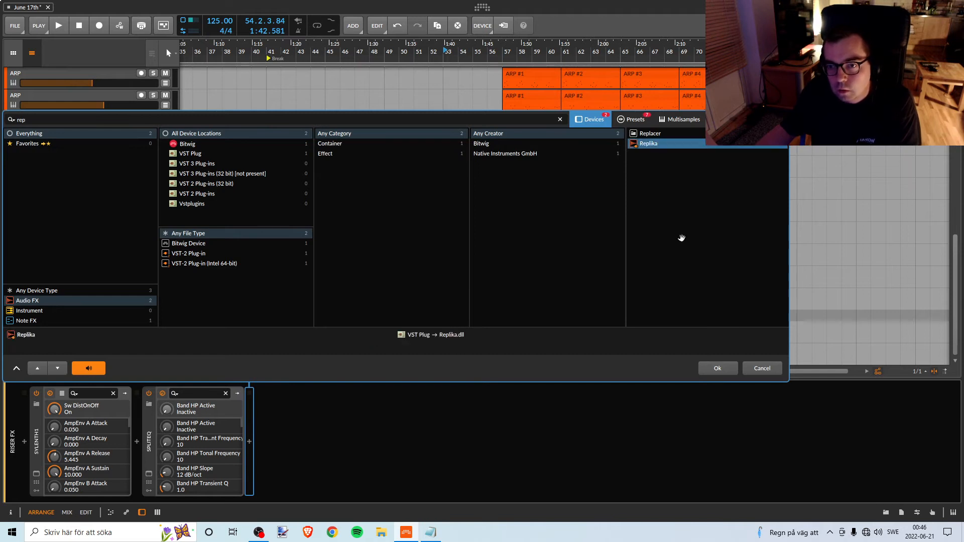
click(703, 367)
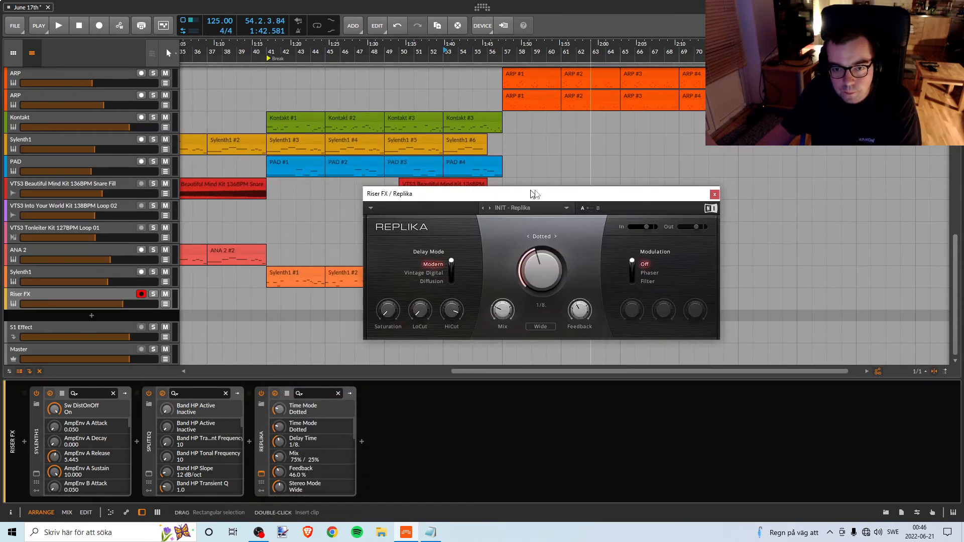
Play from bar 49 and set the Riser FX track's Replika mix to 85% / 15% and its feedback to 20.0%.
click(384, 58)
key(space)
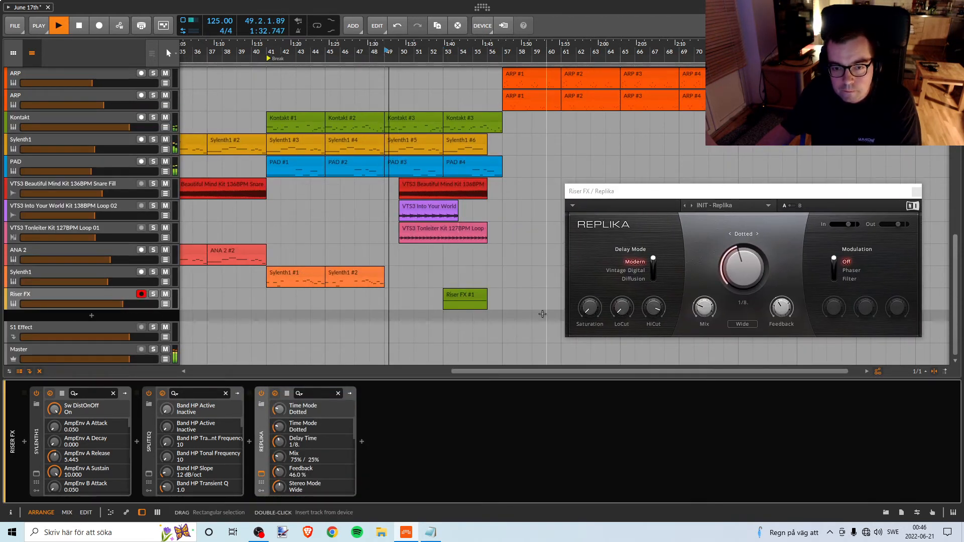
scroll(491, 301, up, 6)
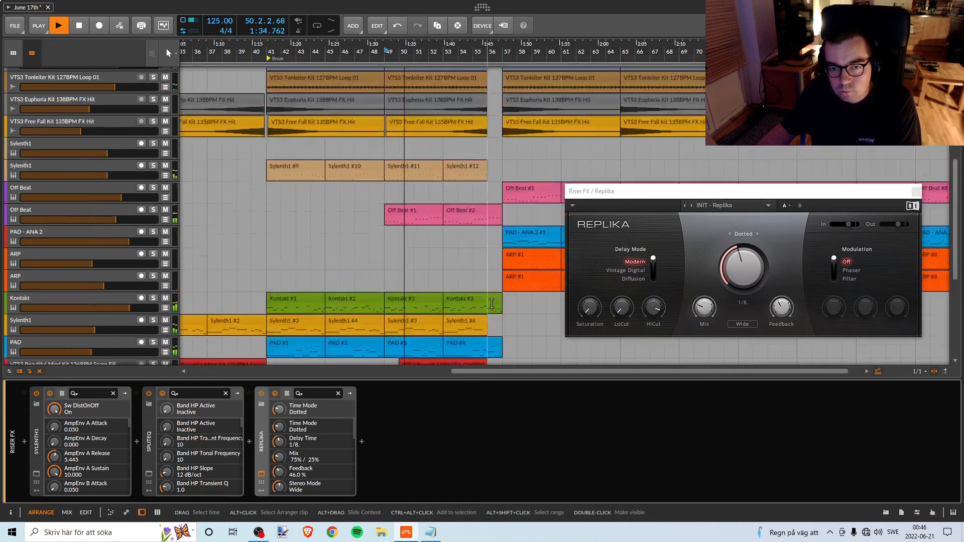
scroll(491, 302, down, 6)
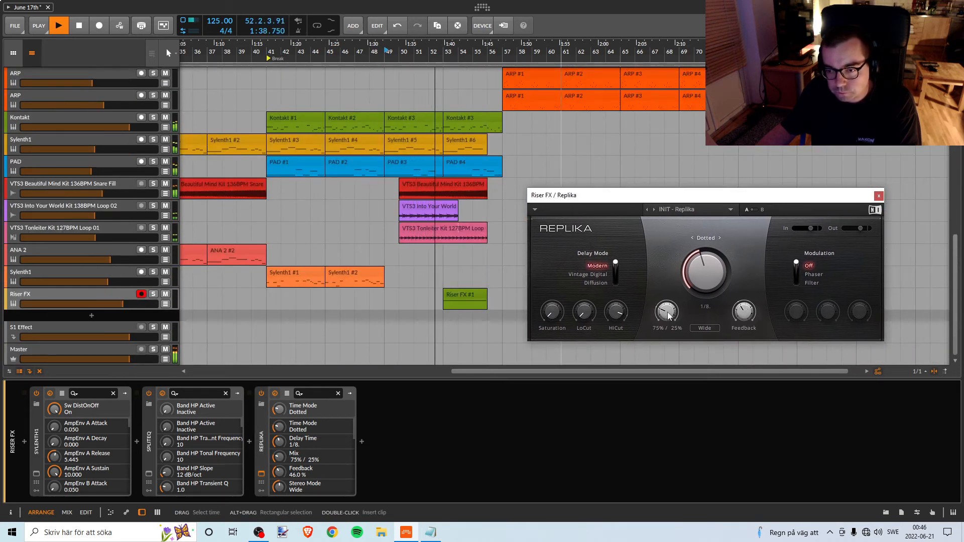
drag(668, 315, 668, 315)
drag(743, 312, 745, 315)
key(space)
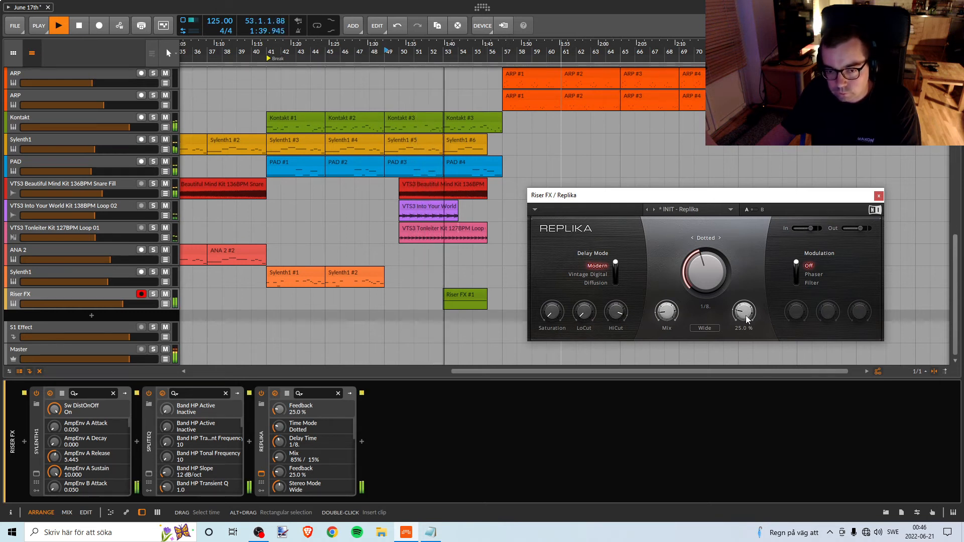
drag(745, 316, 746, 317)
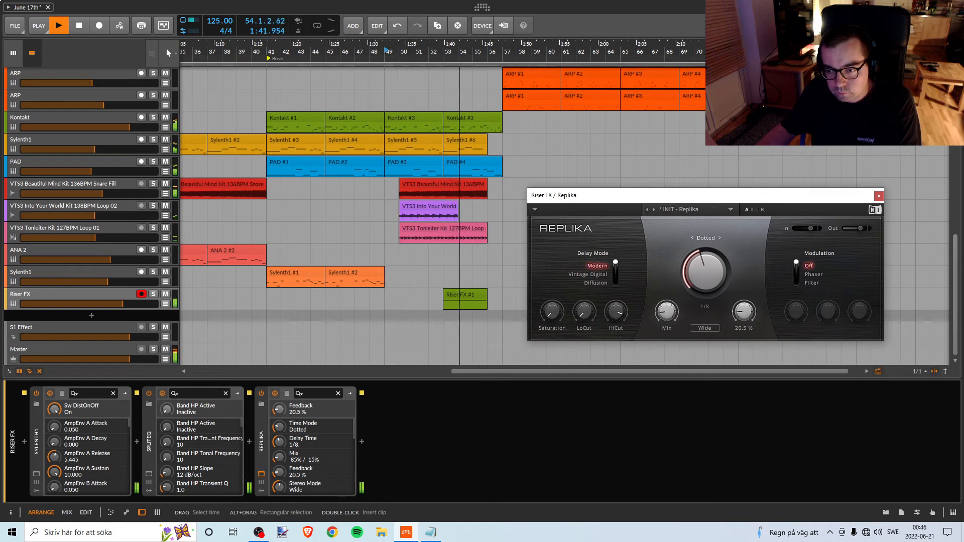
key(space)
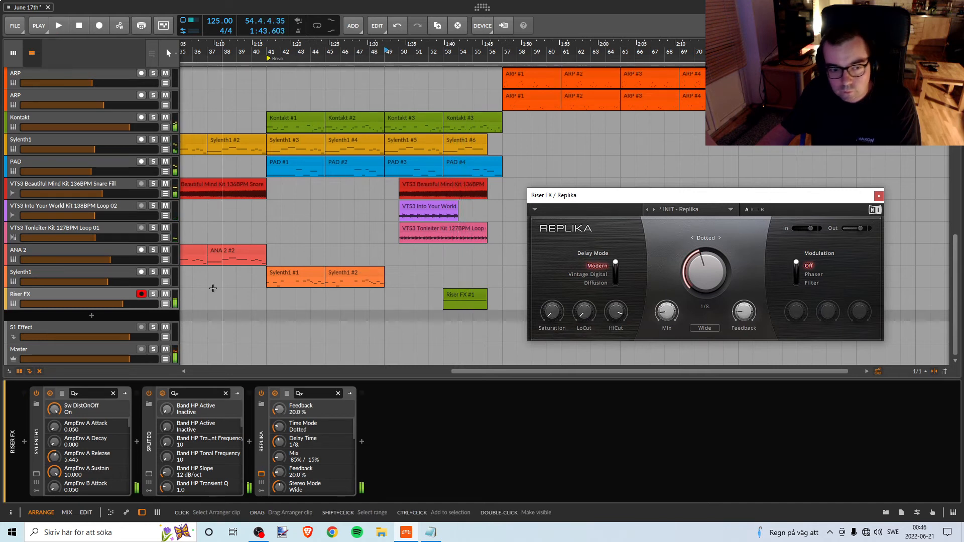
Replay from bar 53, open the Riser FX track's Sylenth1 and set its LFO 2 gain to 0.000.
click(444, 52)
key(space)
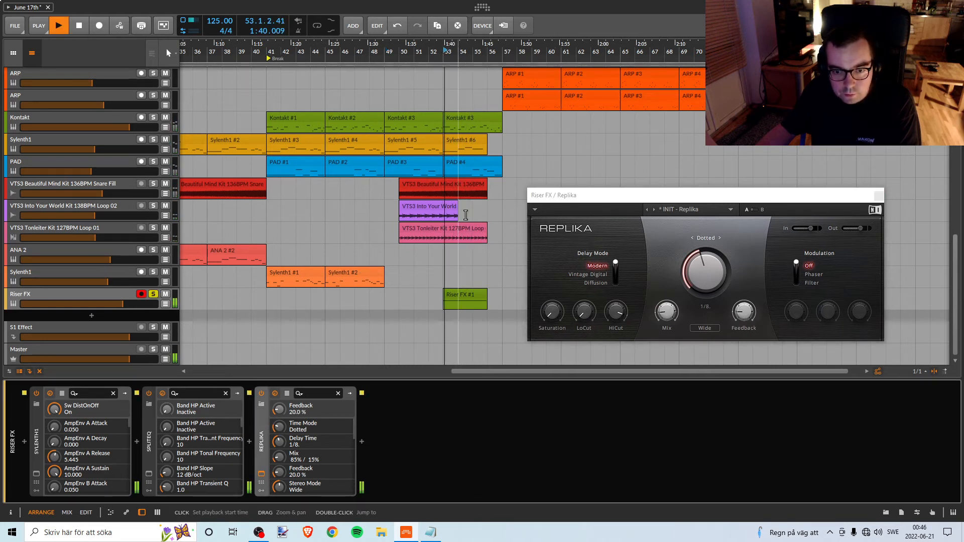
click(36, 474)
key(space)
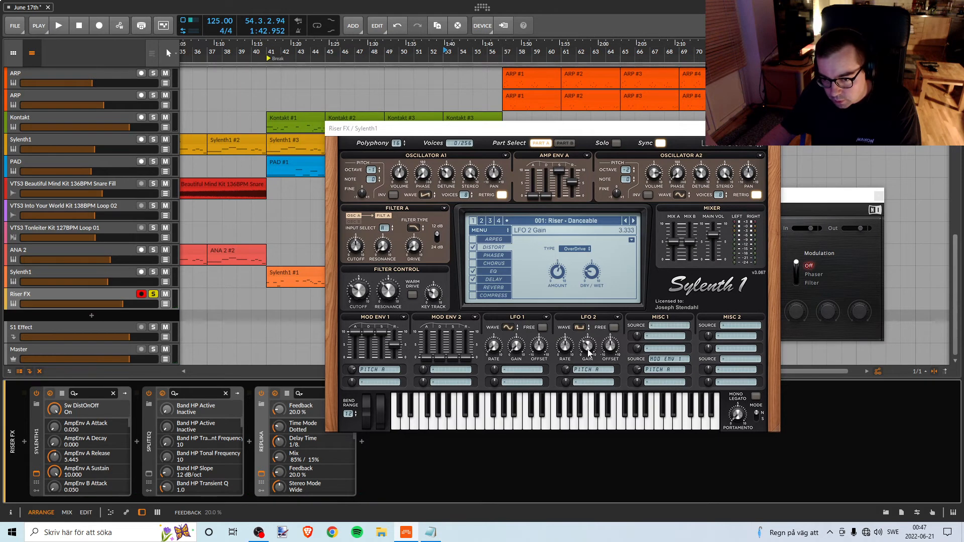
drag(589, 353, 585, 402)
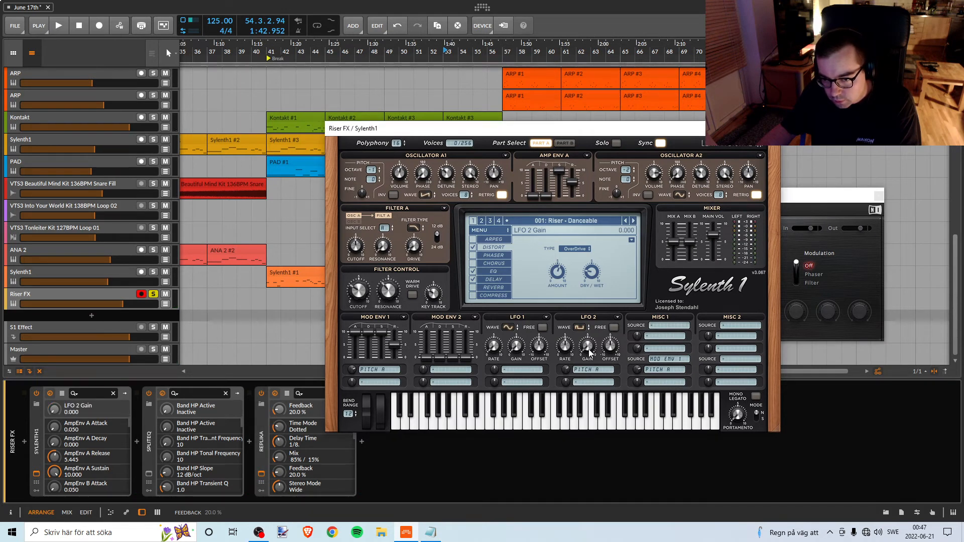
Replay the riser from bar 53 and switch off the distortion in its Sylenth1.
key(space)
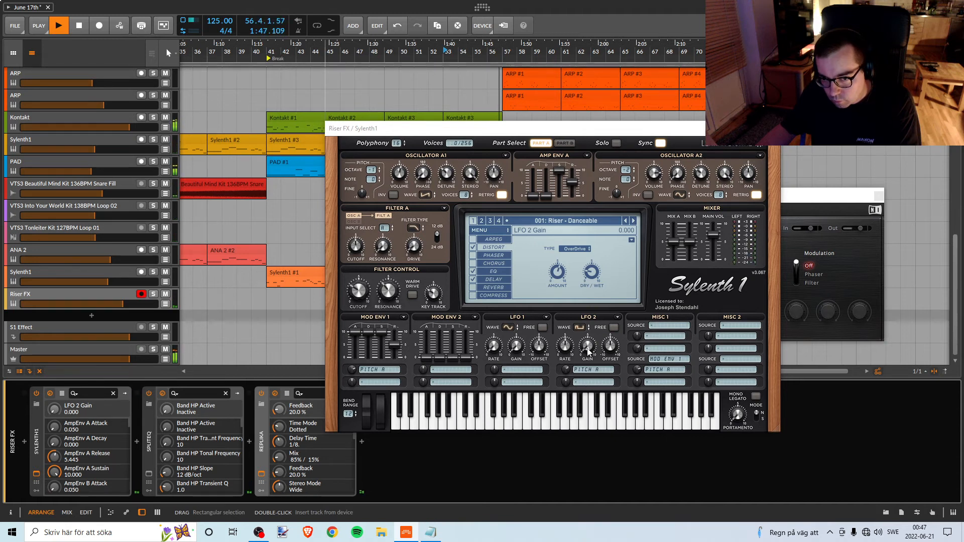
key(space)
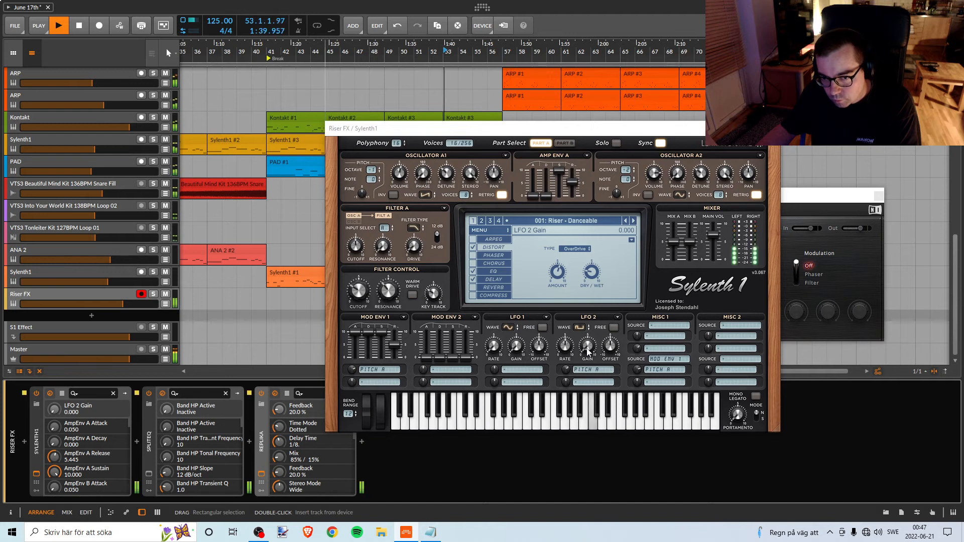
click(473, 248)
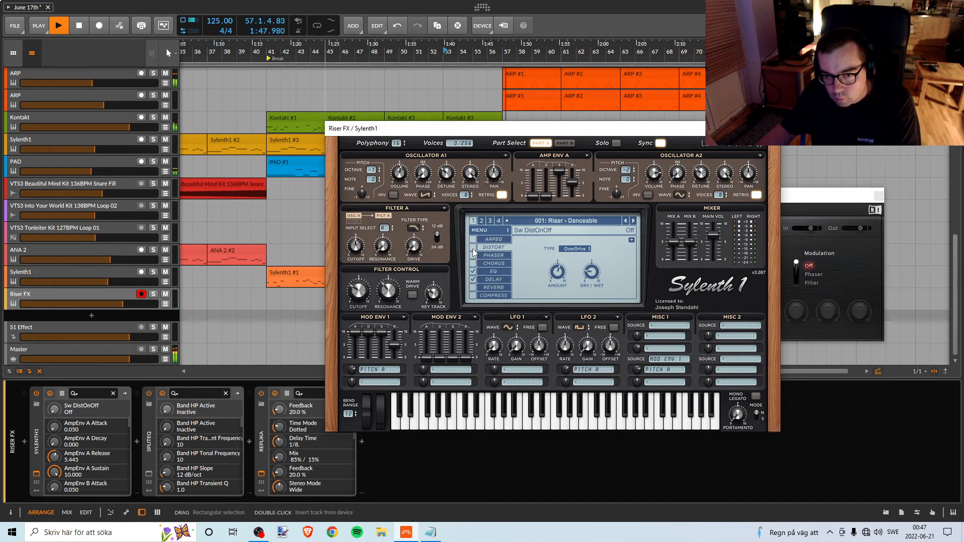
Insert the Compressor device between Sylenth1 and SplitEQ on the Riser FX track.
click(137, 441)
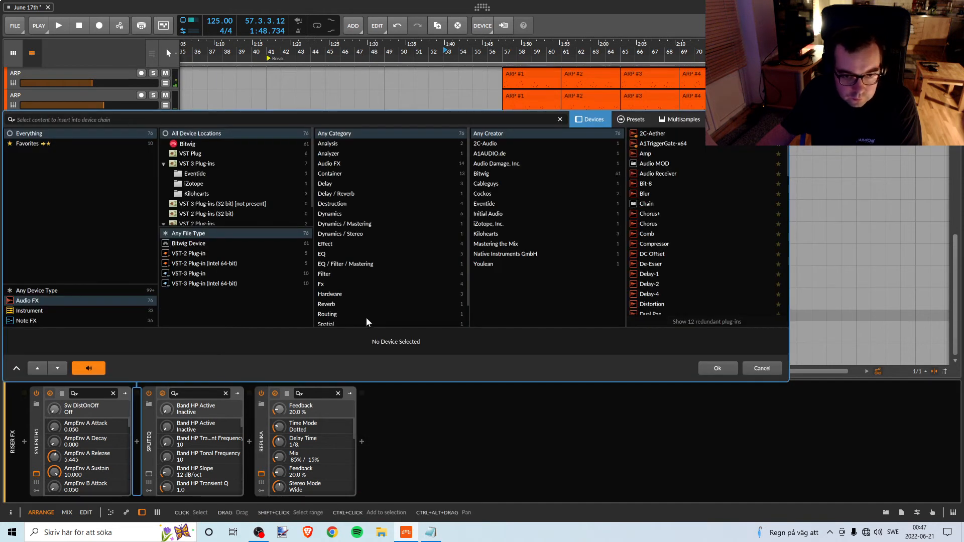
text(d)
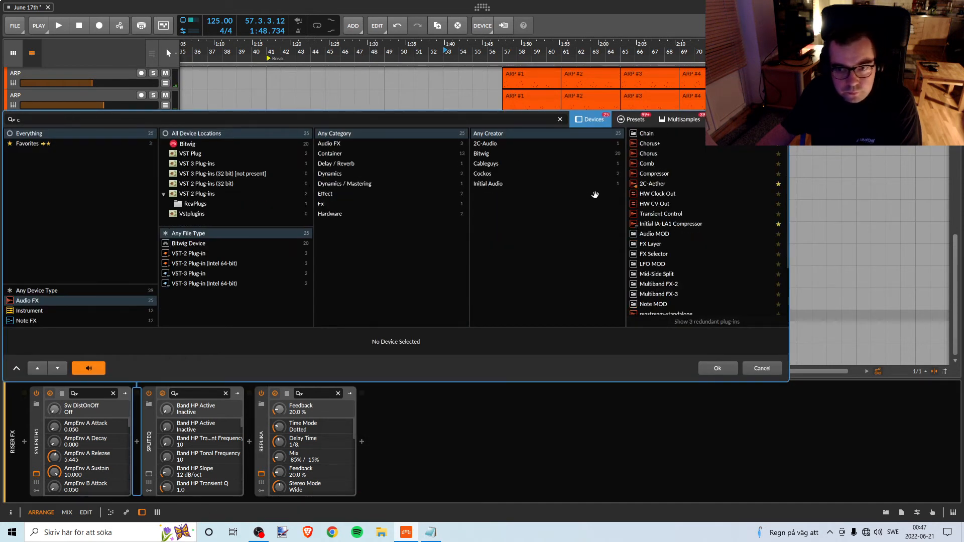
click(654, 173)
click(716, 360)
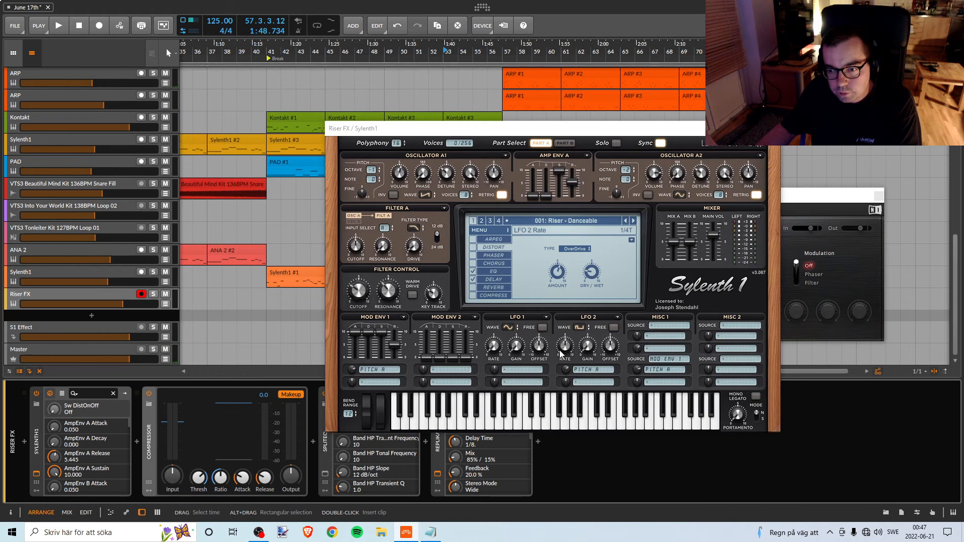
Replay from bar 53 and lower the input and output gain of the Riser FX track's Compressor.
key(space)
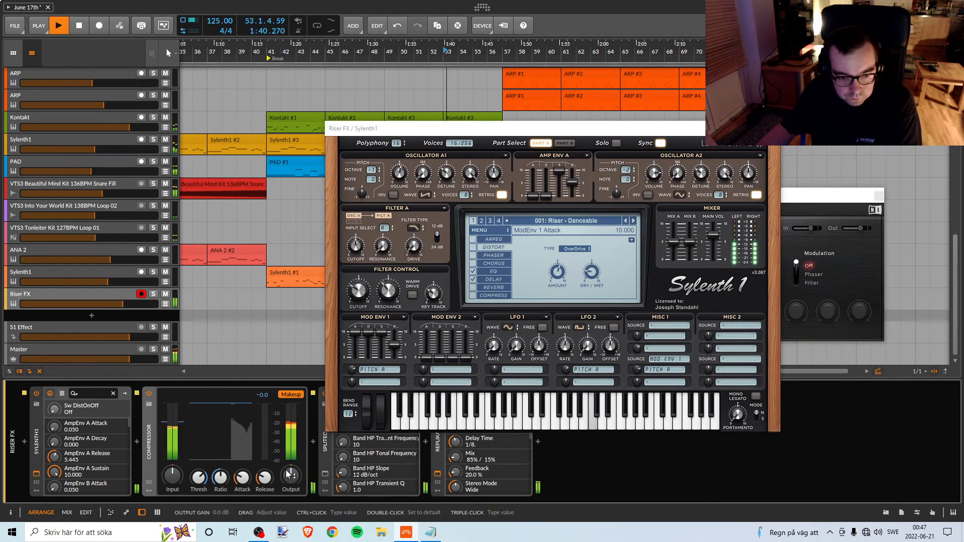
drag(174, 486, 173, 496)
drag(291, 475, 290, 480)
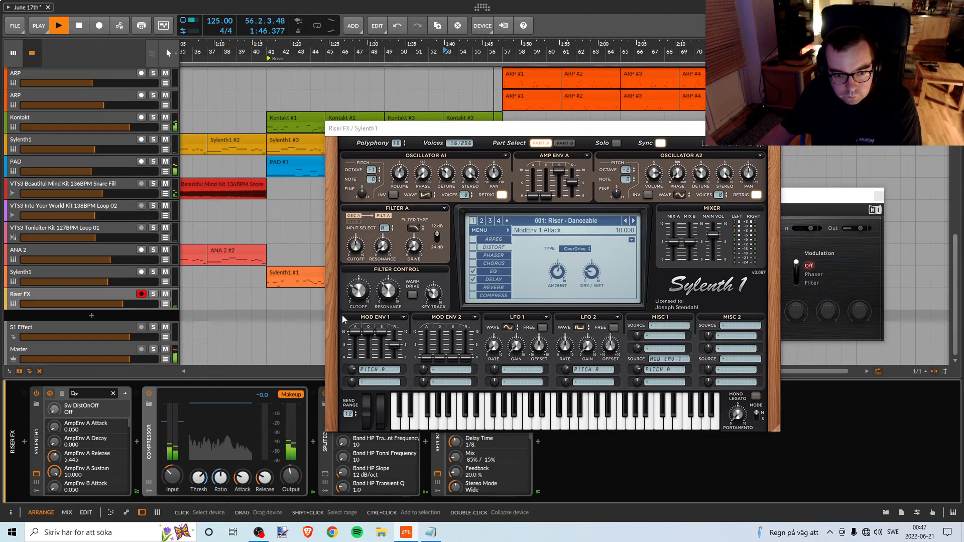
Replay from bar 51, compare the riser with its Sylenth1 delay on and off, and leave the delay off.
drag(427, 136, 507, 183)
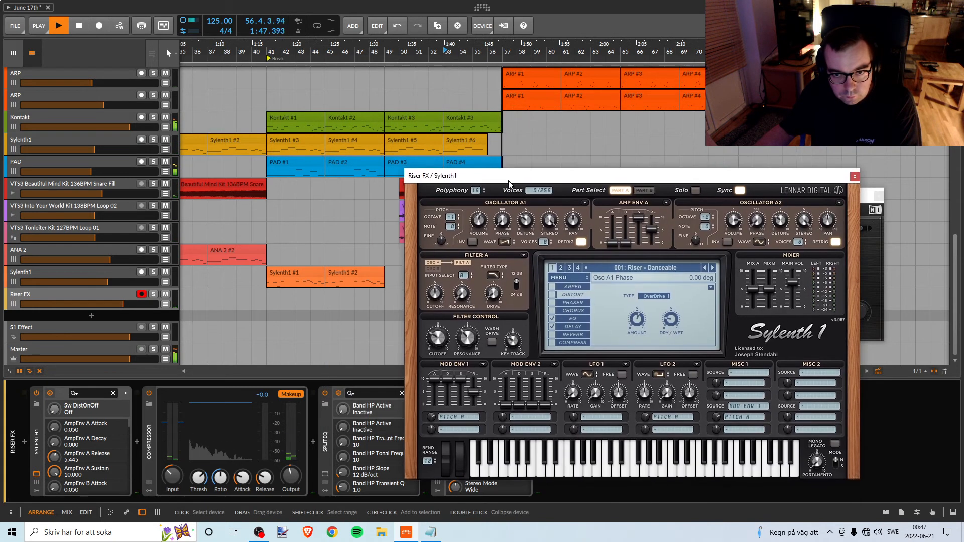
click(417, 51)
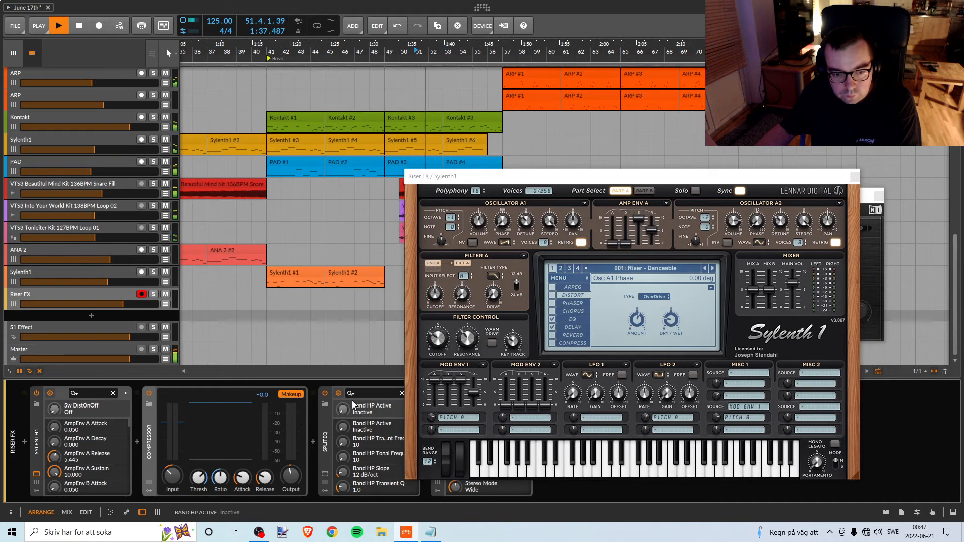
click(553, 330)
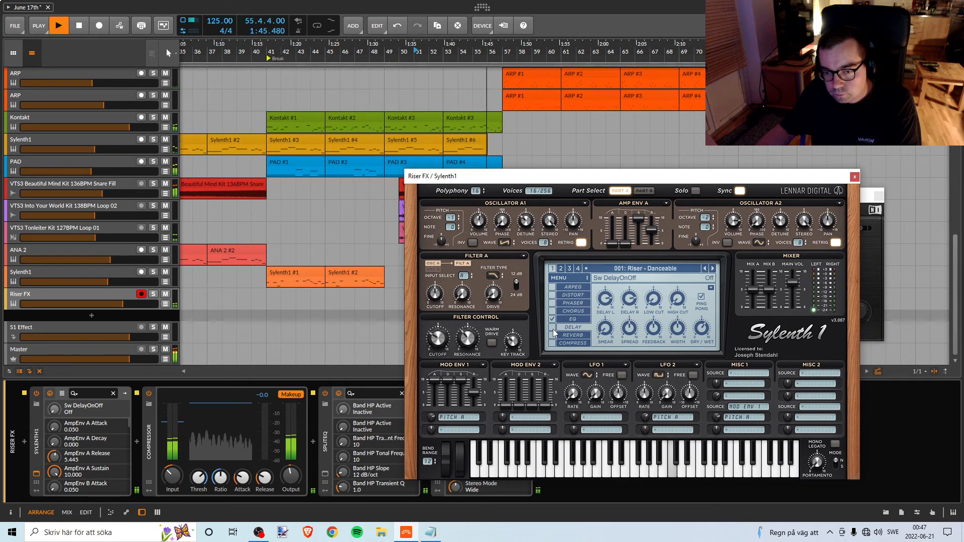
click(553, 330)
key(space)
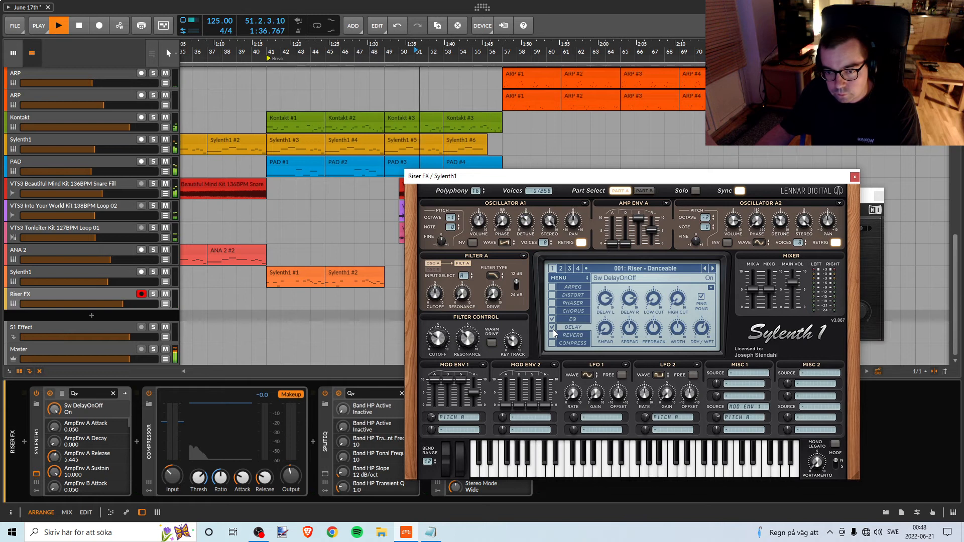
click(552, 330)
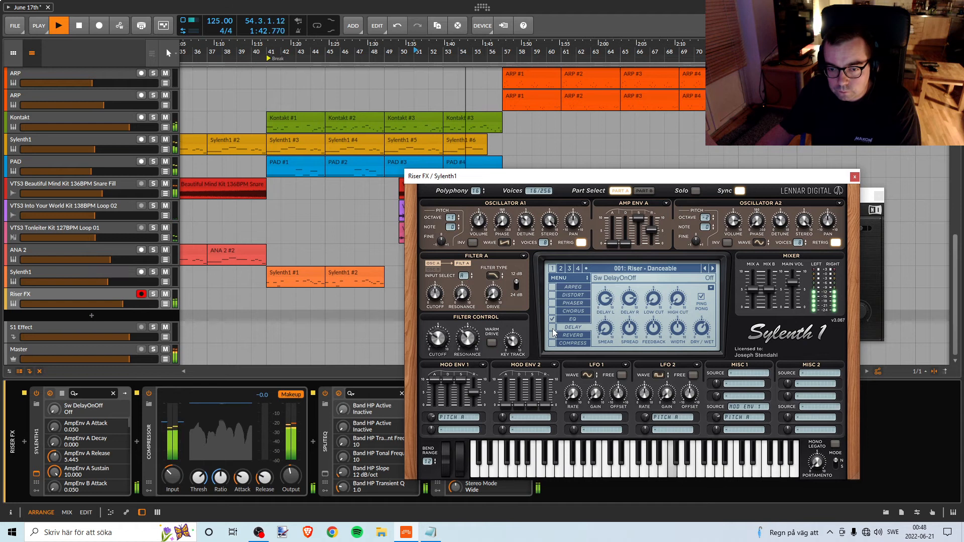
key(space)
key(space)
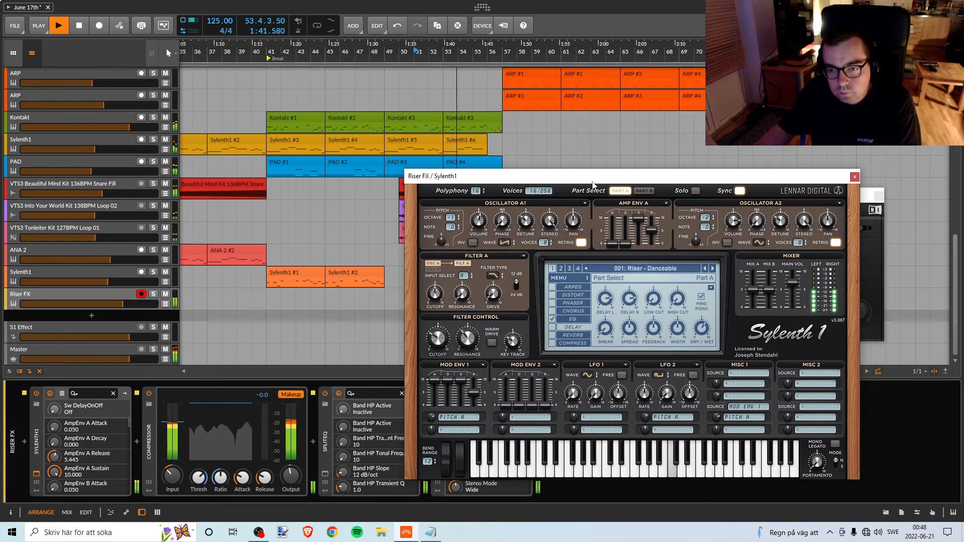
Move the Sylenth1 window clear of the Break clips and look through the arrangement's tracks during playback.
drag(595, 176, 694, 203)
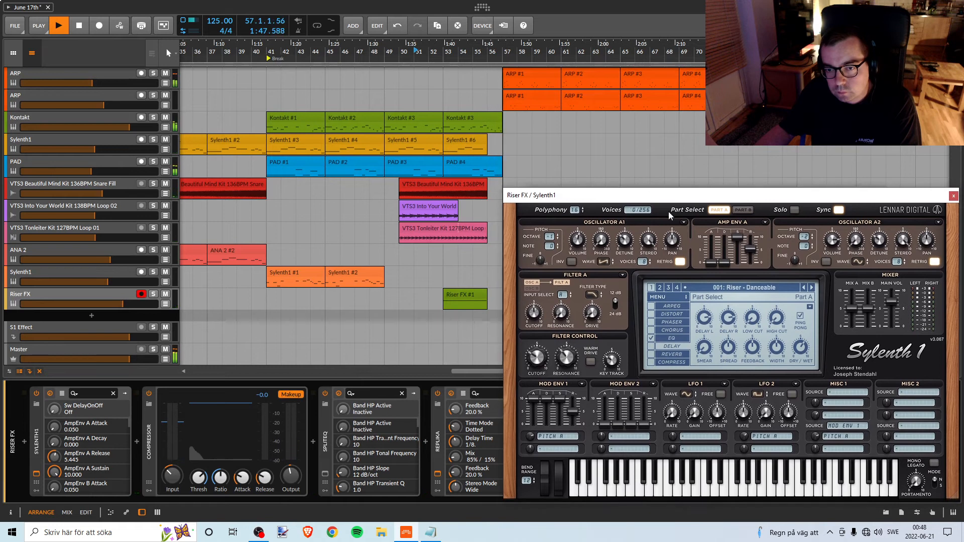
scroll(394, 187, up, 10)
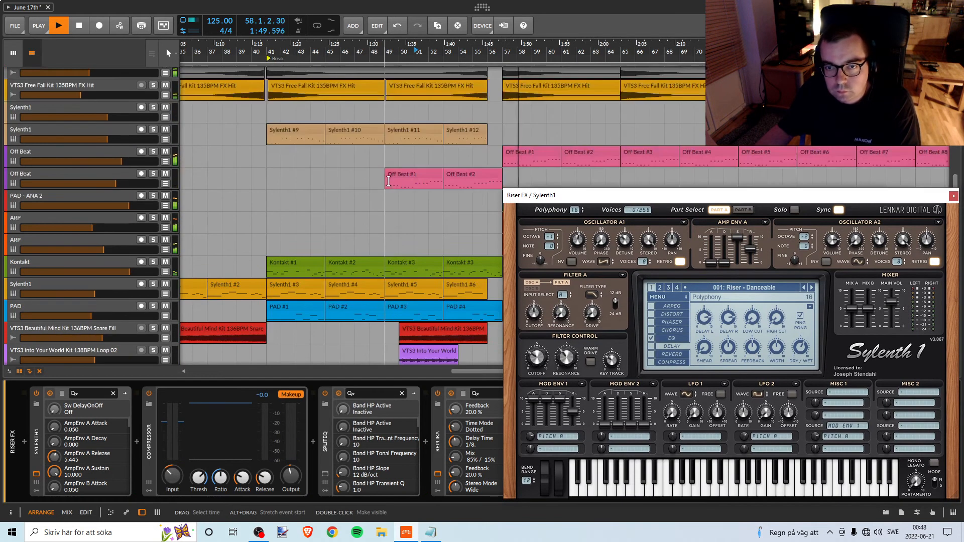
scroll(395, 188, up, 3)
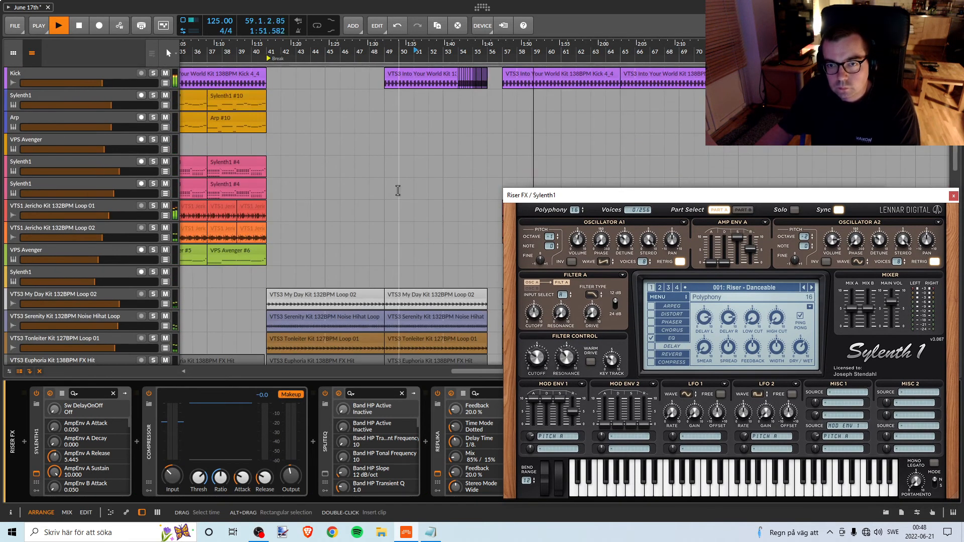
scroll(397, 191, down, 12)
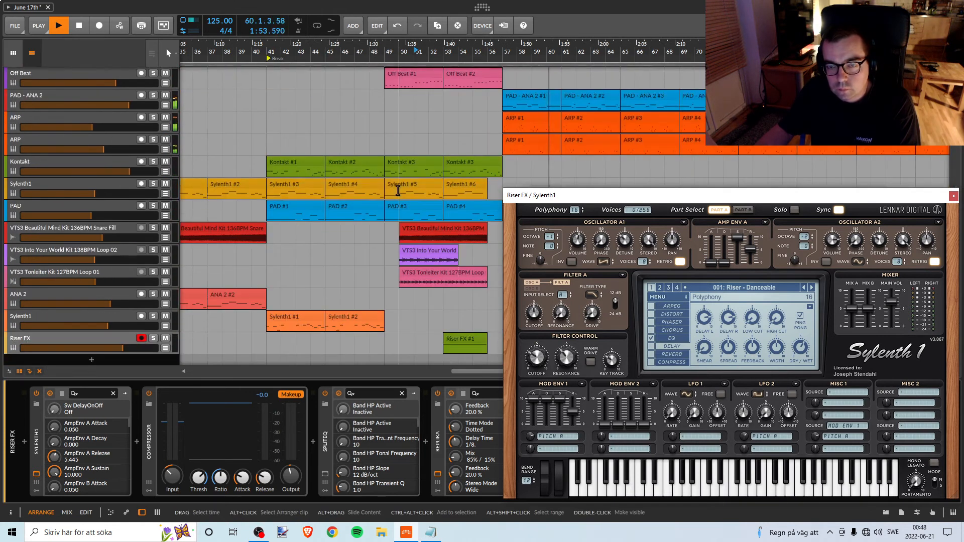
scroll(398, 190, up, 10)
scroll(399, 192, down, 7)
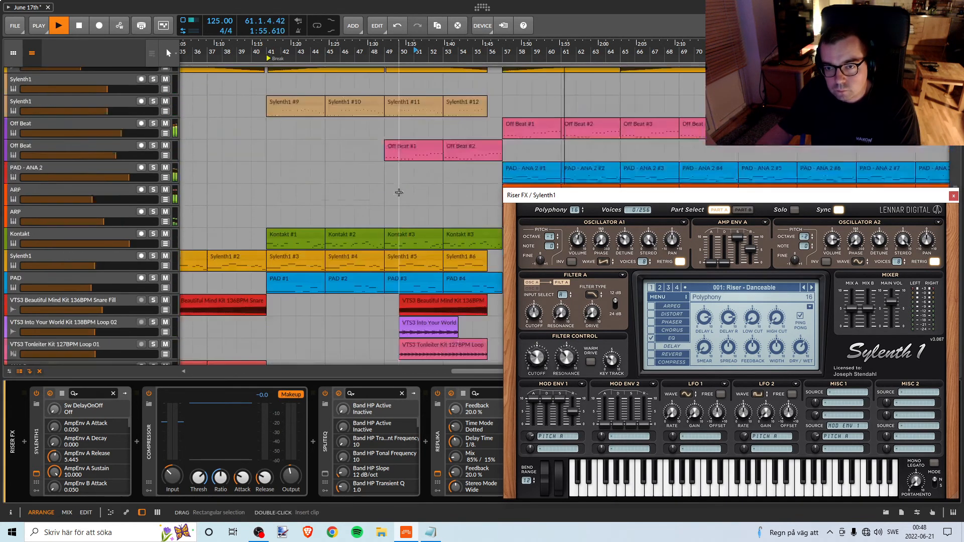
scroll(398, 192, down, 5)
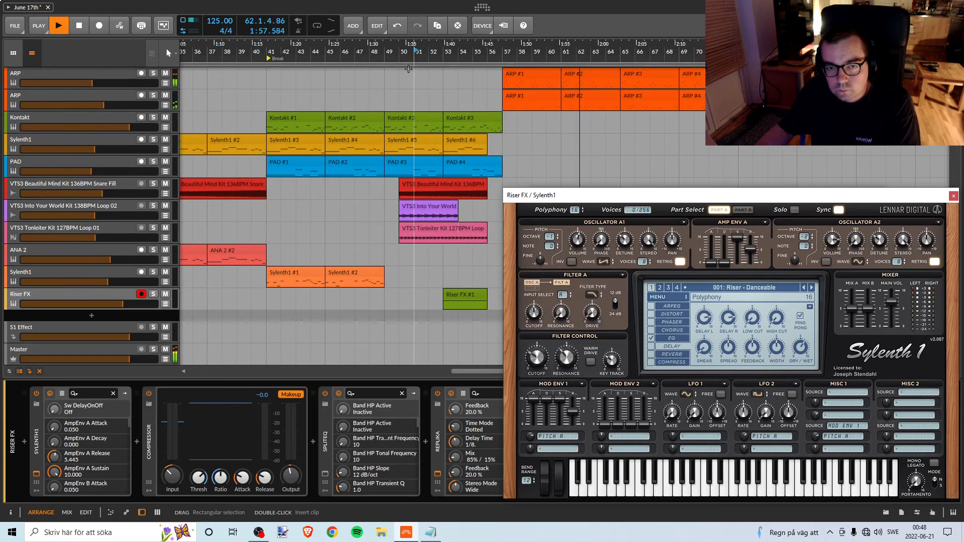
Zoom out the arrangement and listen to the track from the Bridge and from bar 25.
click(401, 54)
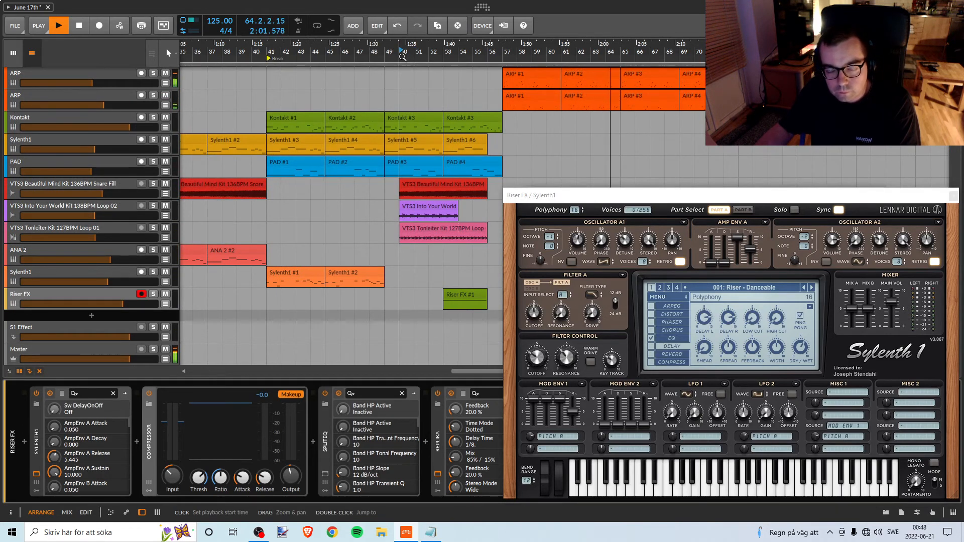
drag(402, 57, 462, 100)
scroll(421, 147, up, 5)
scroll(421, 147, up, 10)
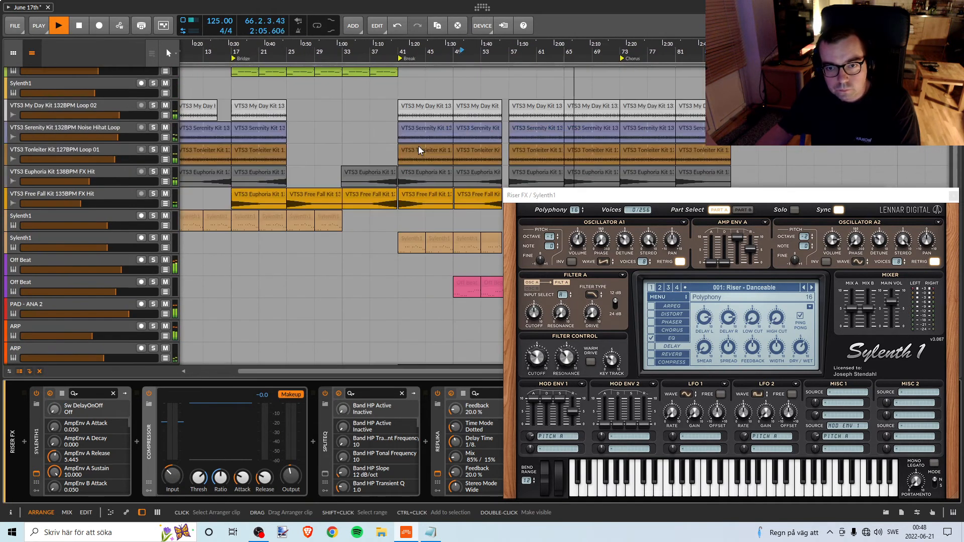
key(space)
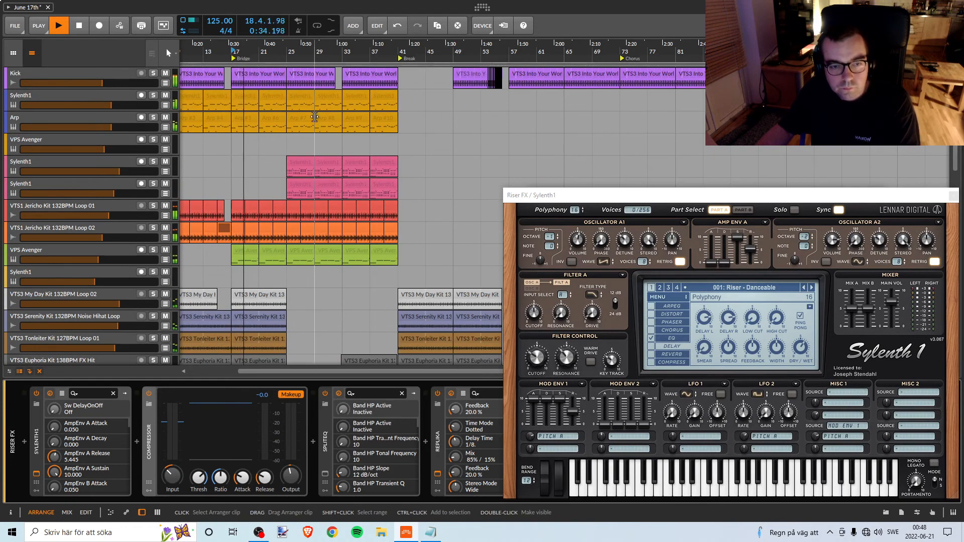
click(288, 49)
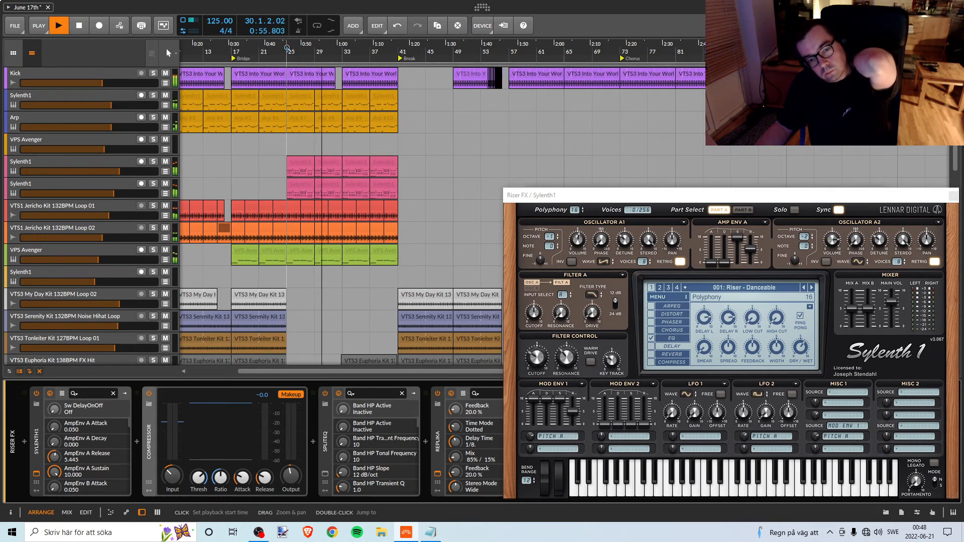
Switch to OBS to check the recording and return to Bitwig Studio.
click(258, 534)
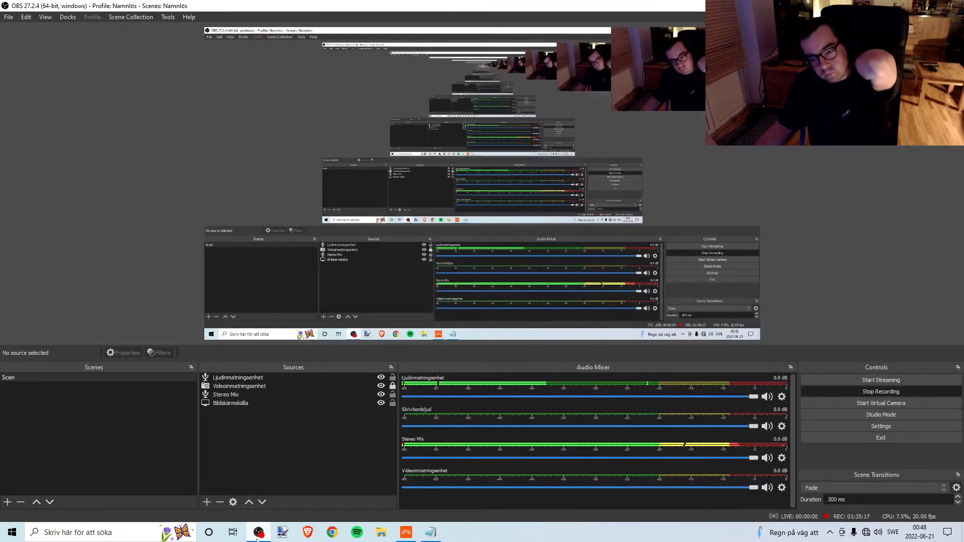
click(258, 534)
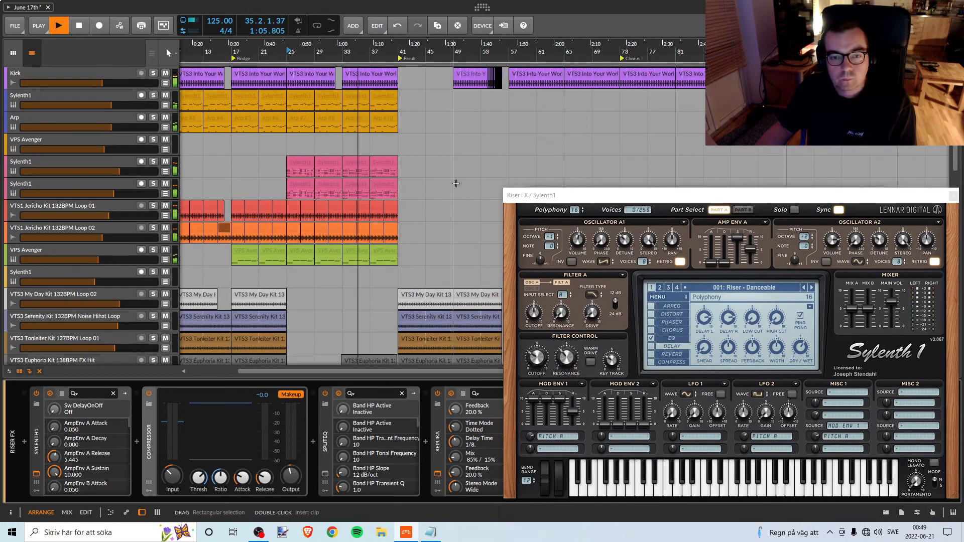
Look through the arrangement's tracks from the Kick down to the Riser FX while playback approaches the Break.
scroll(457, 196, down, 6)
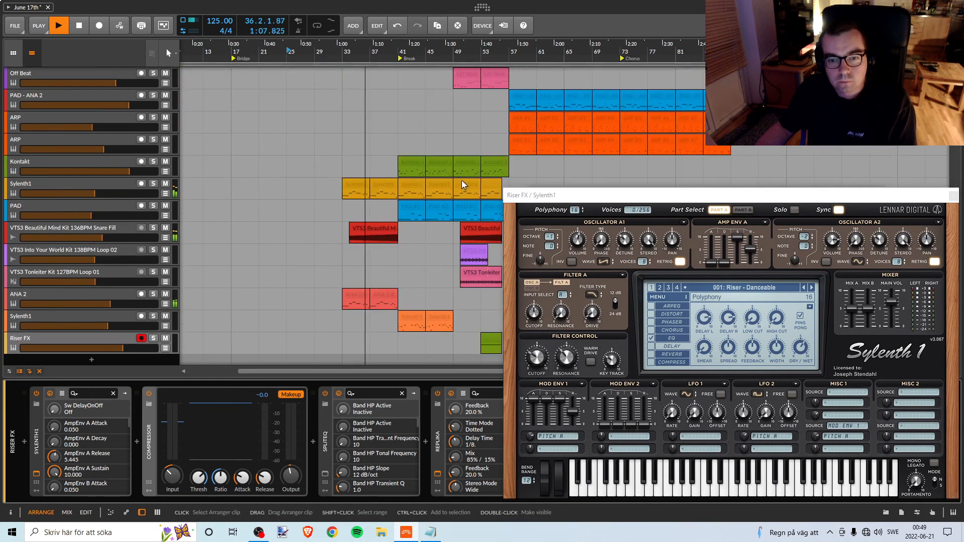
scroll(458, 182, up, 6)
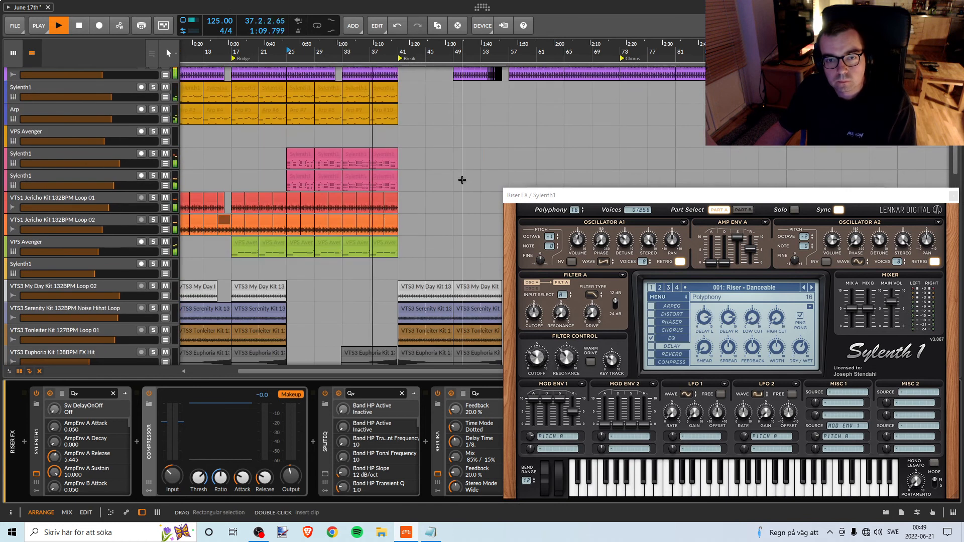
scroll(462, 180, down, 5)
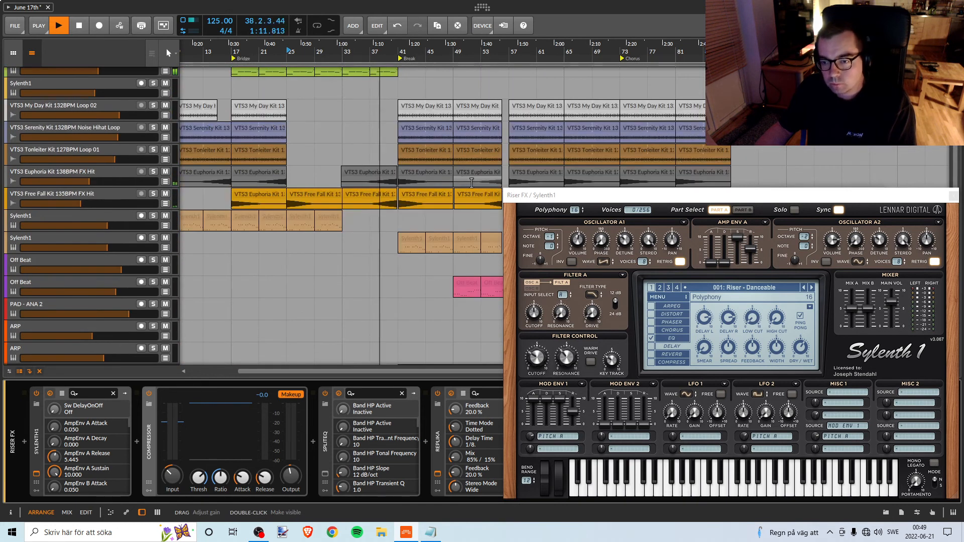
scroll(419, 231, down, 5)
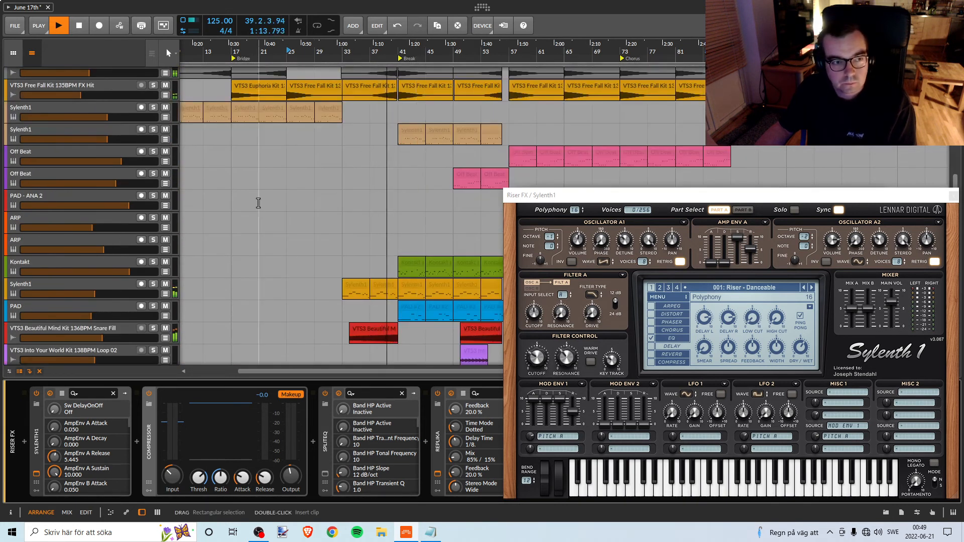
scroll(163, 188, up, 6)
scroll(187, 182, down, 9)
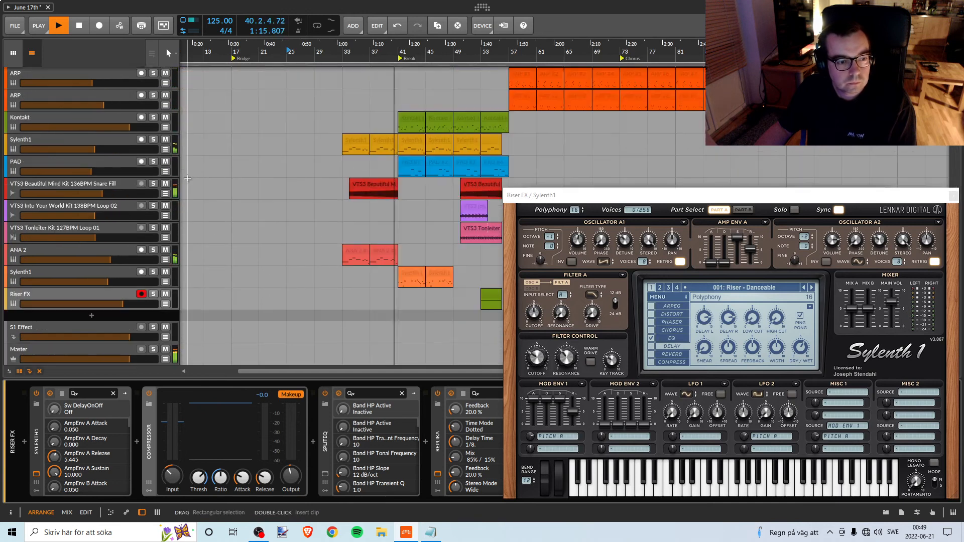
Zoom in on the Break with the Sylenth1 window clear, briefly solo the Sylenth1 track above Riser FX, and mute it.
drag(563, 201, 635, 161)
drag(454, 48, 337, 68)
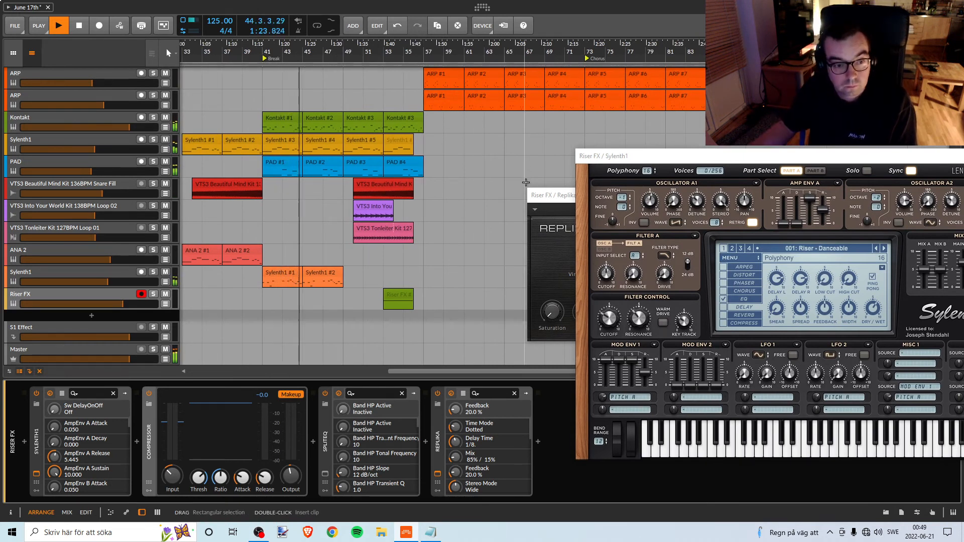
click(153, 272)
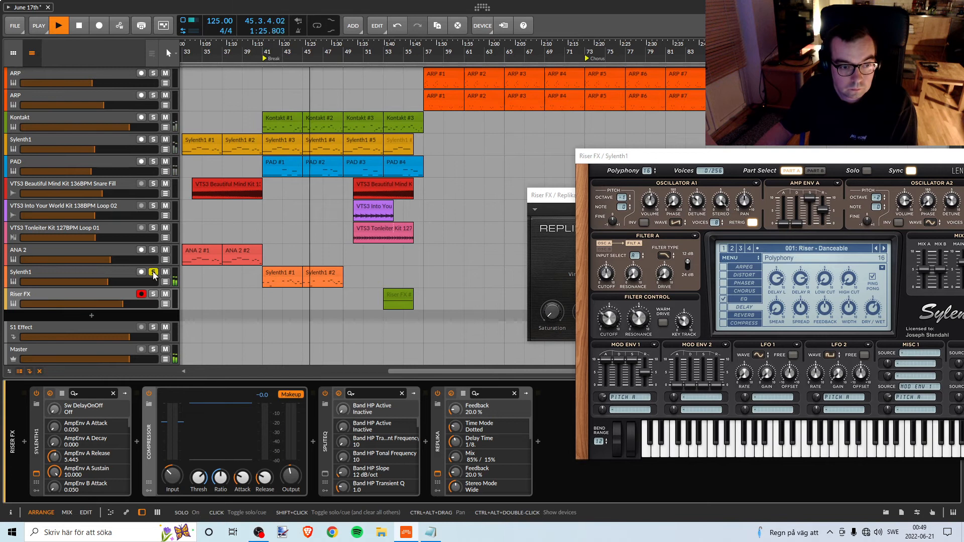
click(153, 273)
click(166, 273)
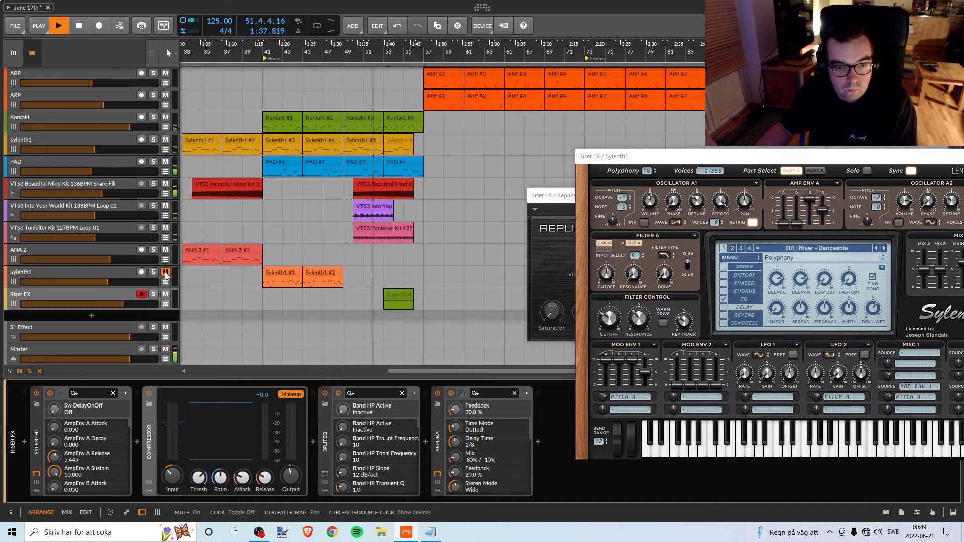
Bring the Sylenth1 window fully into view and replay from bar 53, checking the Riser FX track briefly in solo.
scroll(316, 304, up, 4)
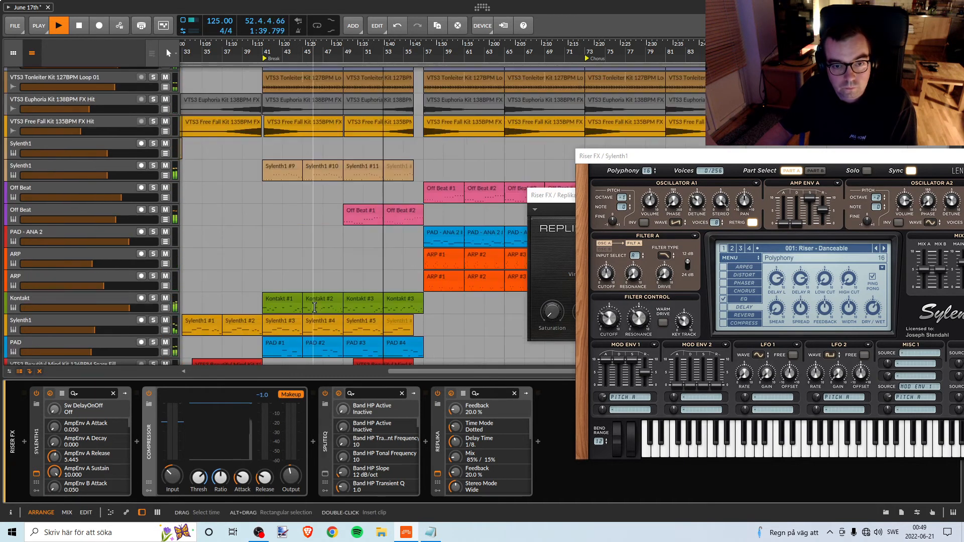
scroll(314, 307, down, 4)
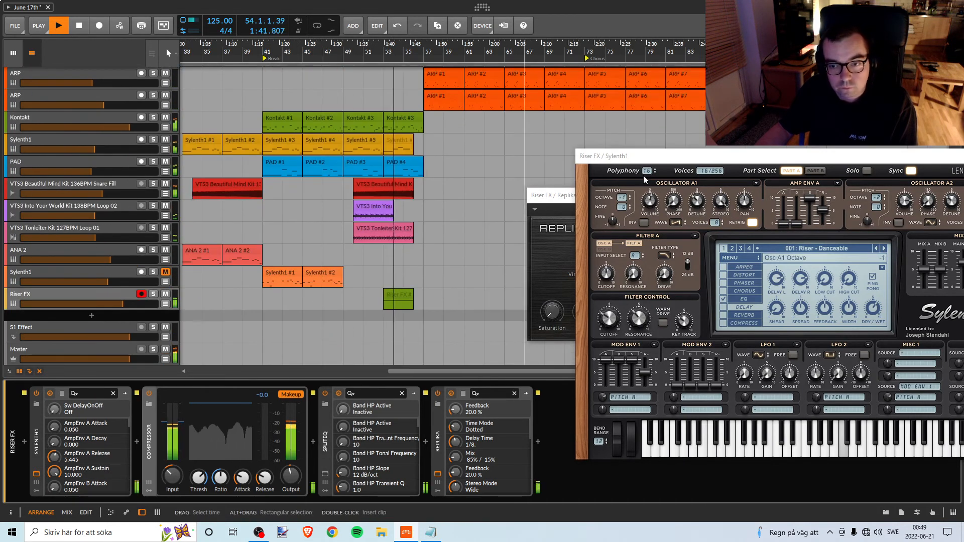
drag(648, 156, 566, 157)
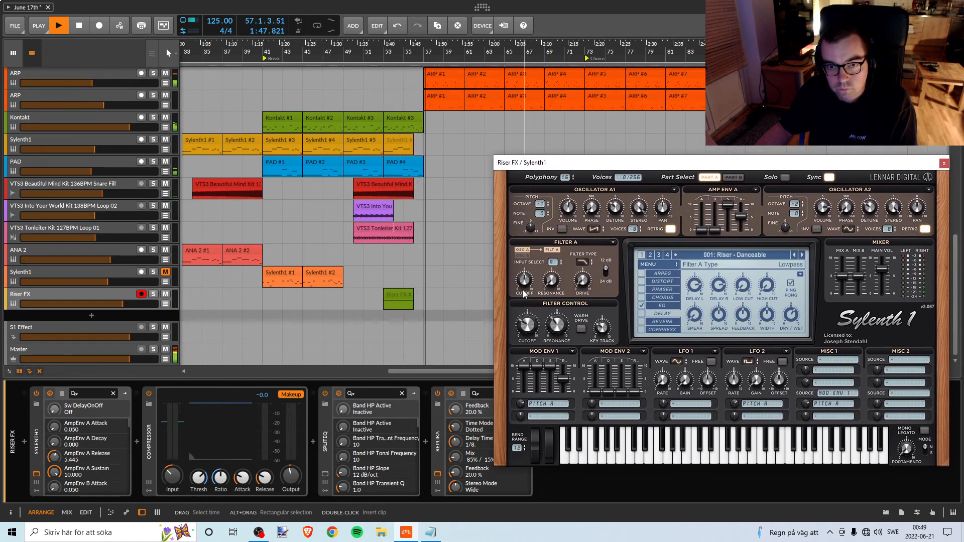
click(383, 58)
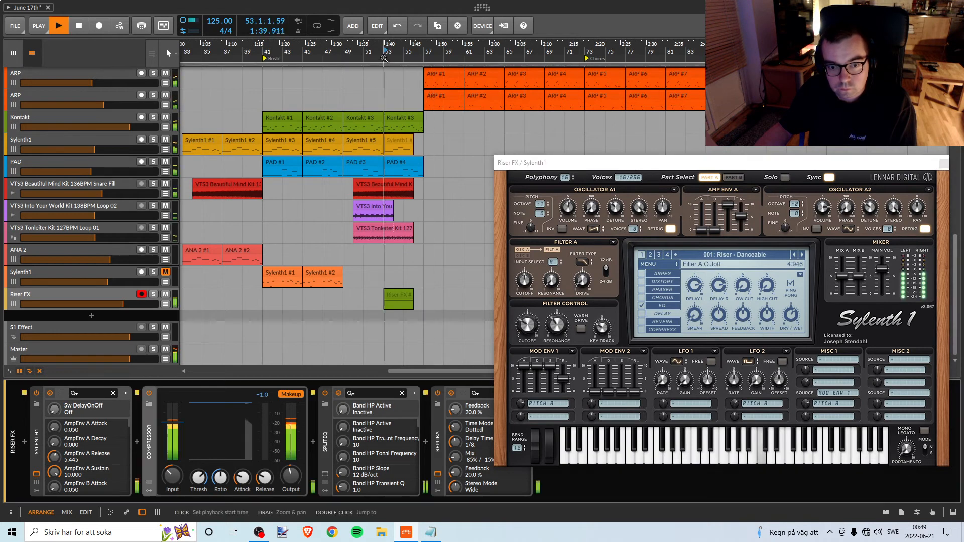
click(153, 294)
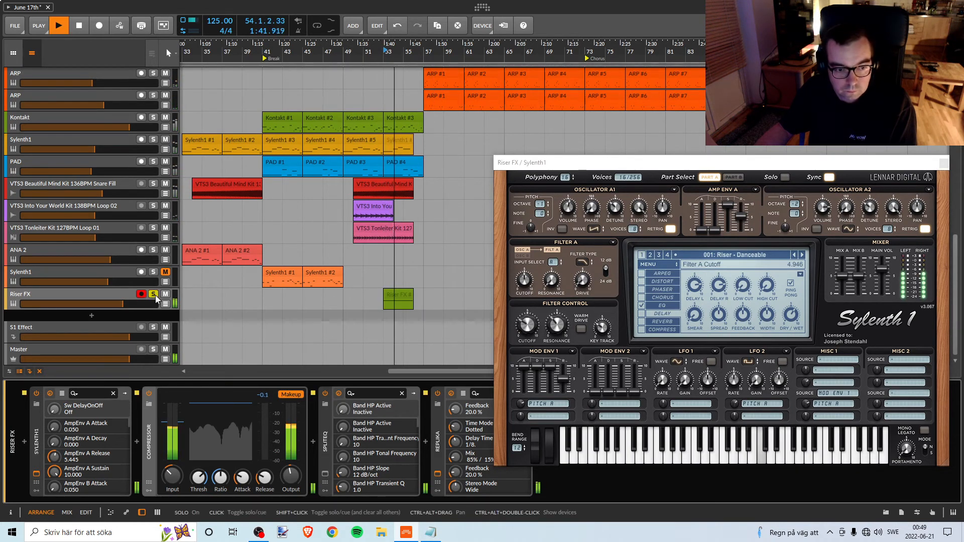
key(space)
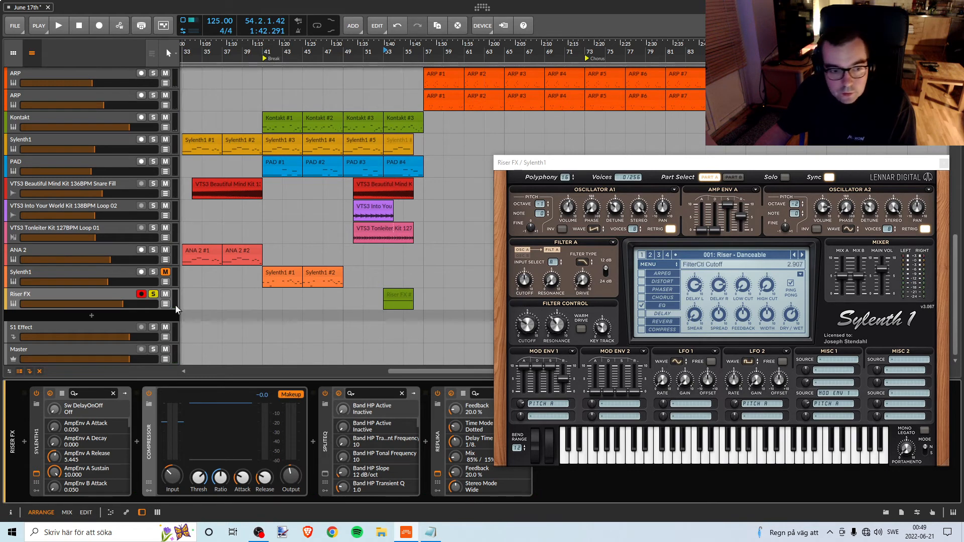
key(space)
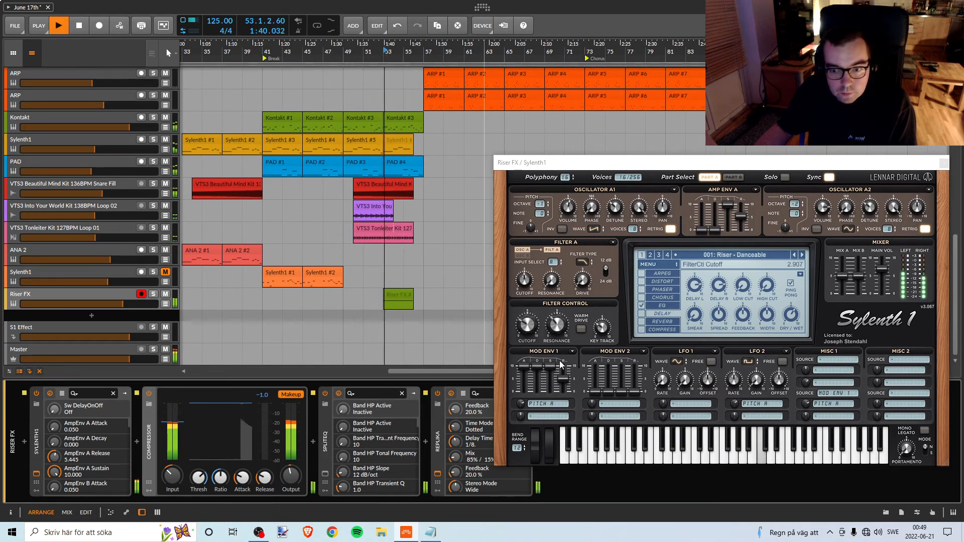
Set the riser's Filter Control cutoff to about 3.27 and turn off retrigger on oscillators A1 and A2.
drag(532, 328, 533, 298)
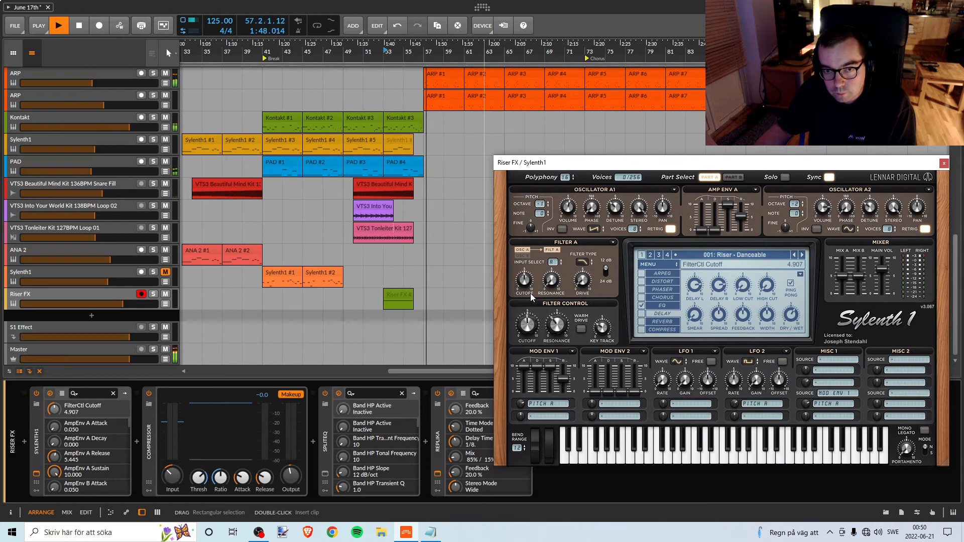
click(385, 64)
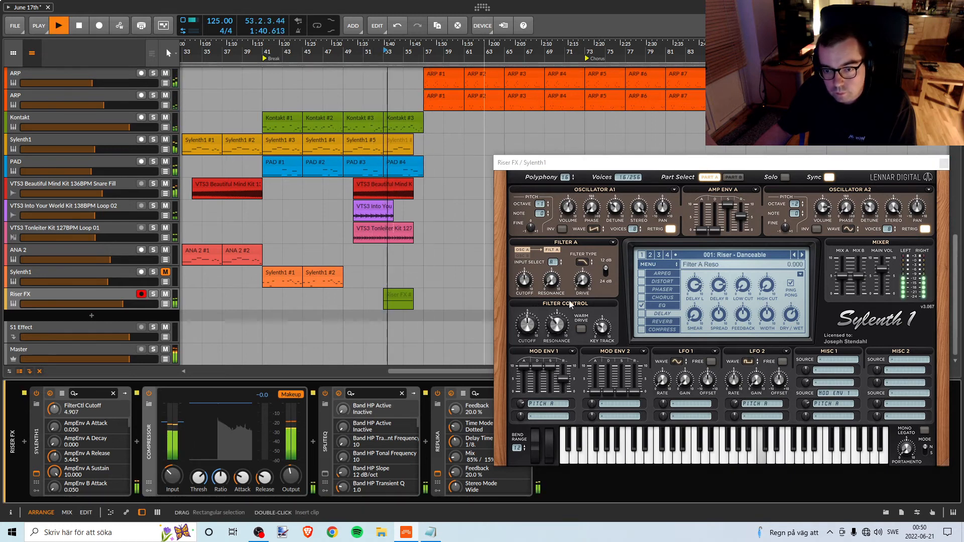
mouse_move(532, 284)
mouse_down()
mouse_move(541, 258)
mouse_move(551, 280)
mouse_up()
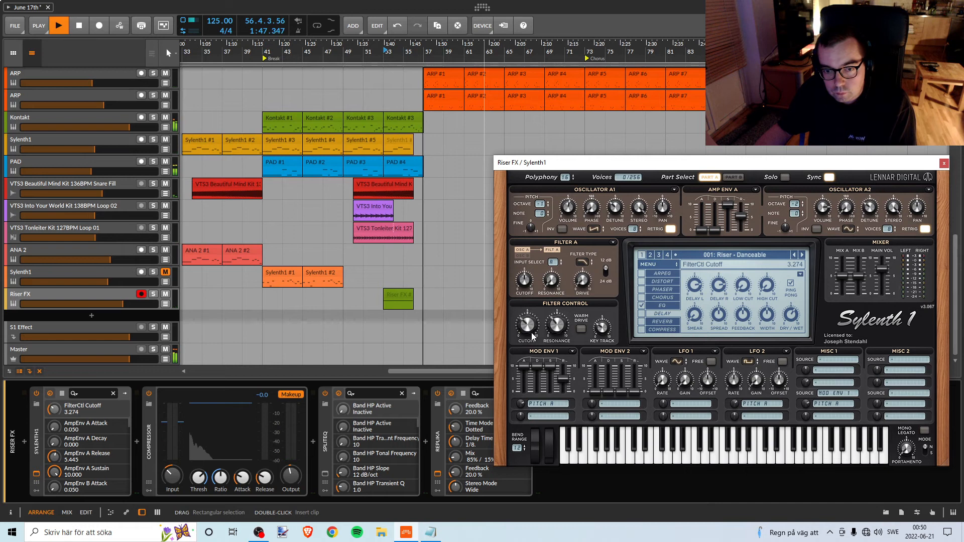
key(space)
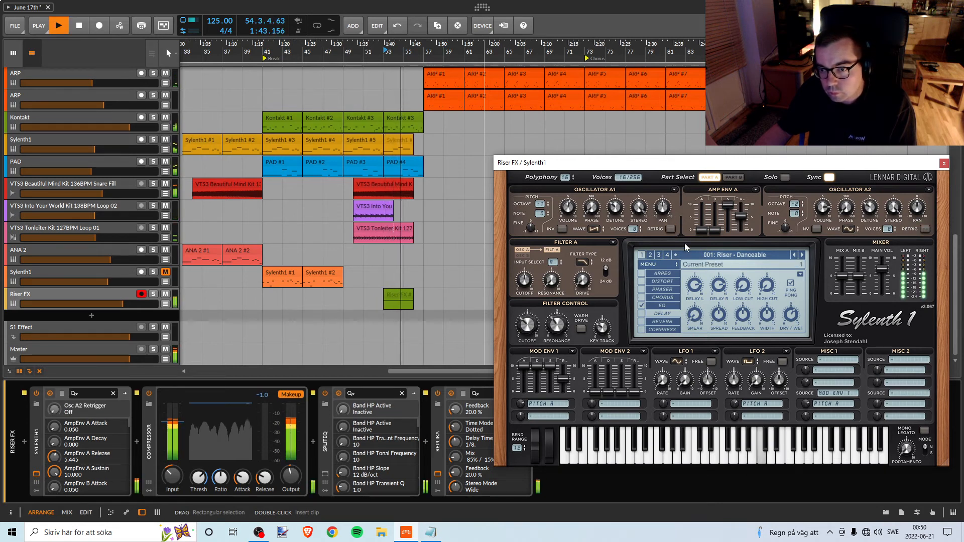
Pan the riser's oscillators apart during replays, setting oscillator A1 to about -4.8 and oscillator A2 to about 5.33.
drag(665, 213, 665, 221)
key(space)
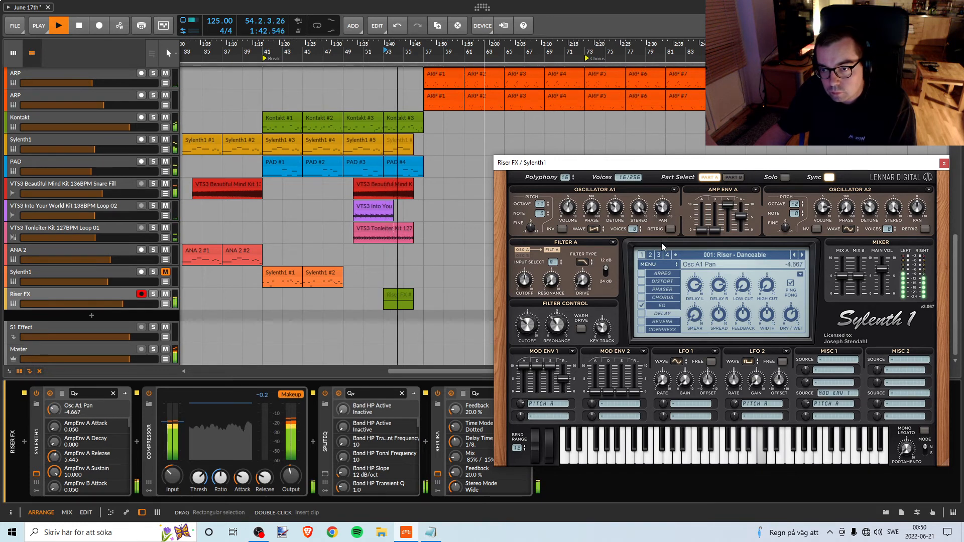
drag(917, 207, 906, 192)
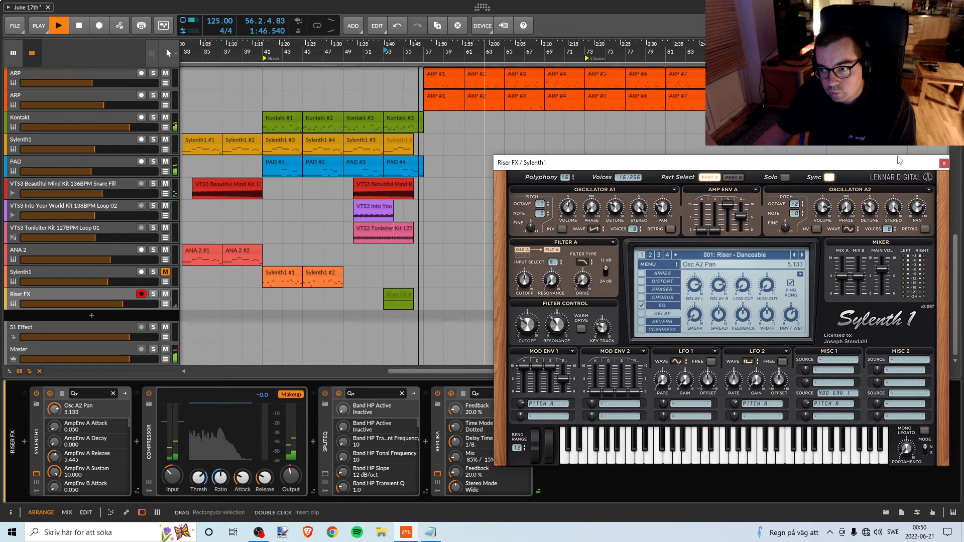
key(space)
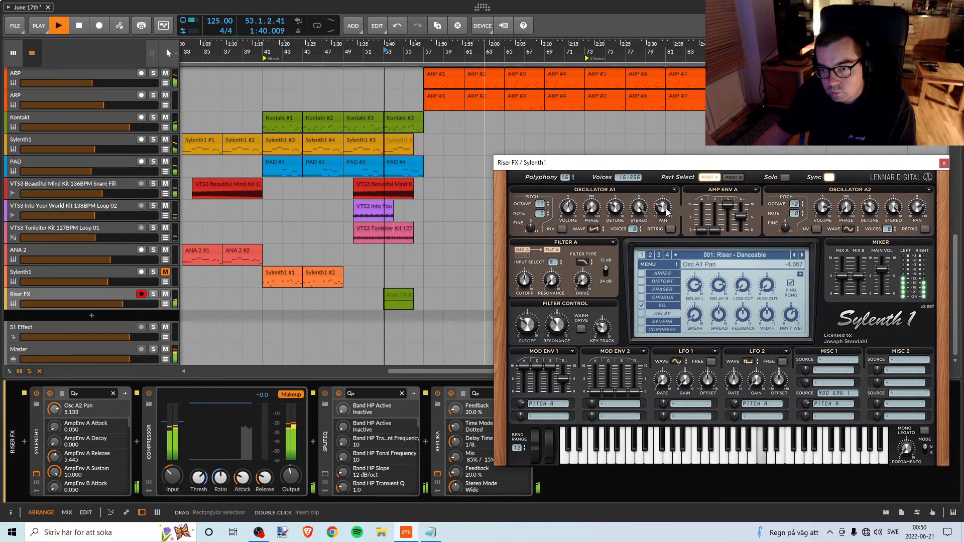
mouse_move(665, 208)
mouse_down()
mouse_move(664, 220)
mouse_move(670, 210)
mouse_up()
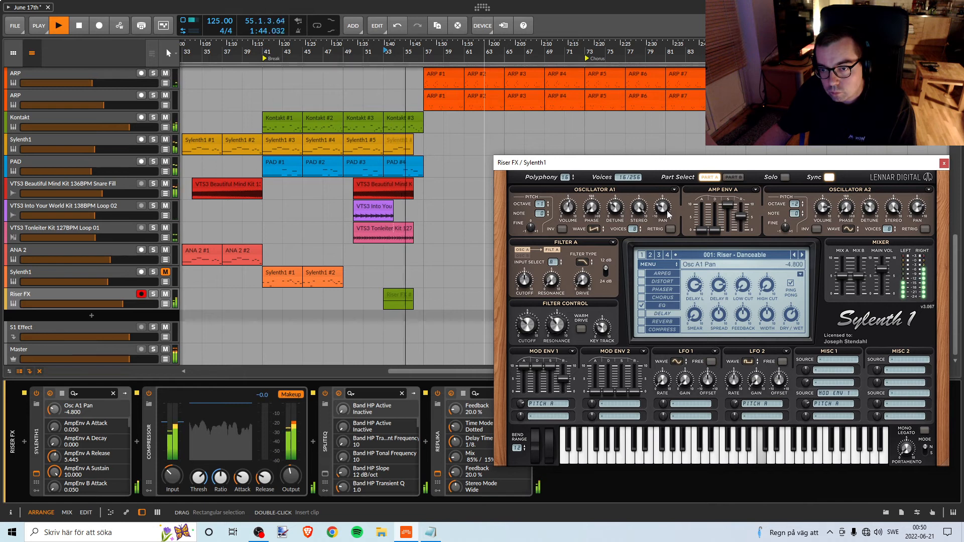
key(space)
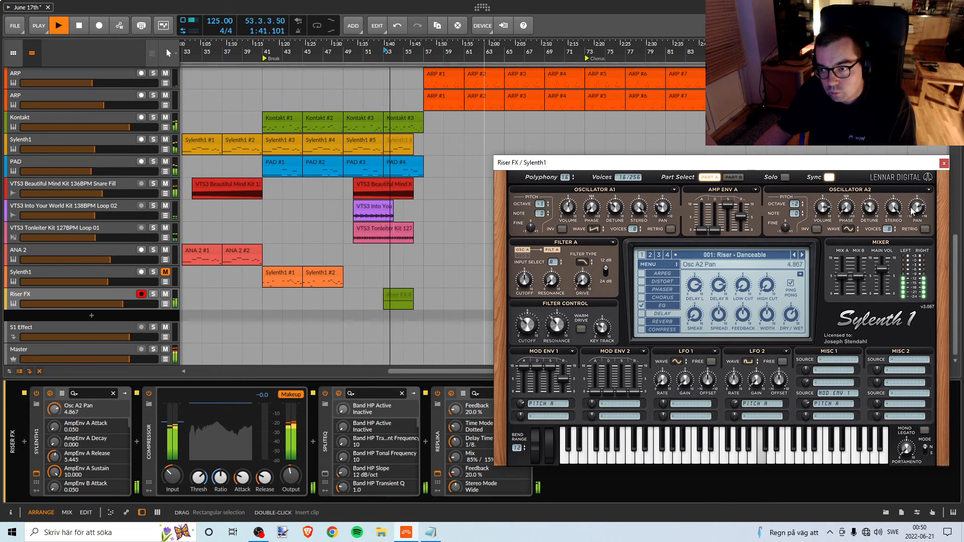
key(space)
key(space)
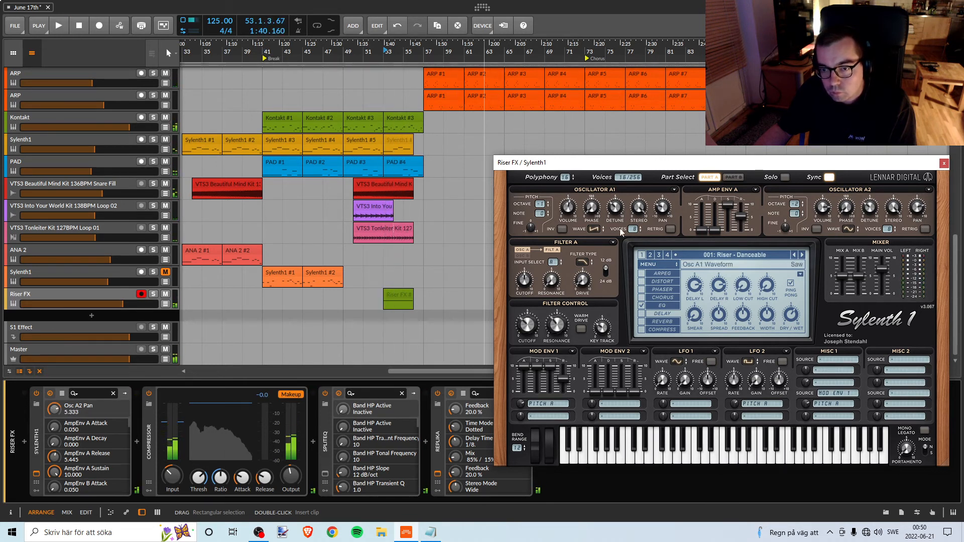
Reduce oscillators A1 and A2 to 4 voices each and replay the riser from bar 53.
drag(637, 234, 627, 266)
drag(890, 228, 881, 263)
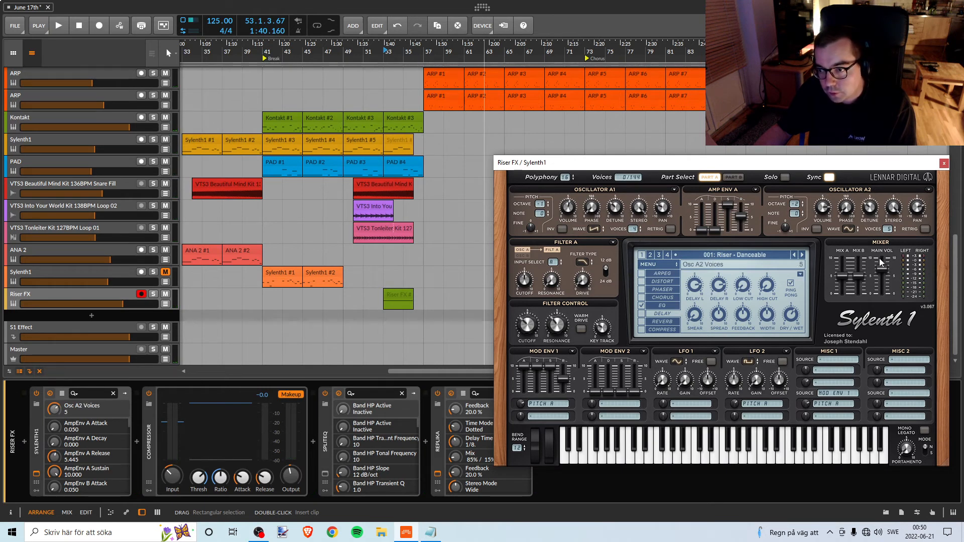
key(space)
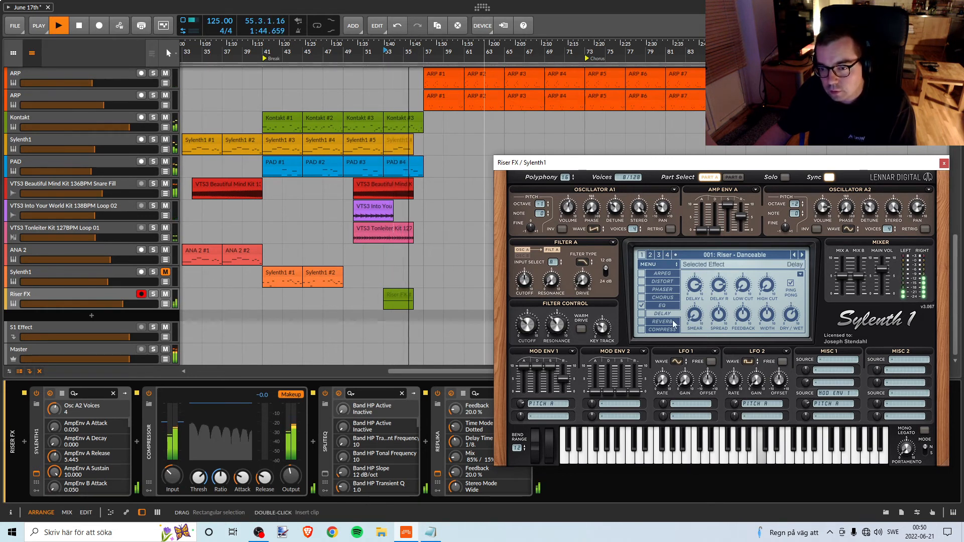
In Sylenth1's EQ, adjust the bass gain to about 4.45 dB and lower the bass frequency to 13.75 Hz.
click(661, 306)
key(space)
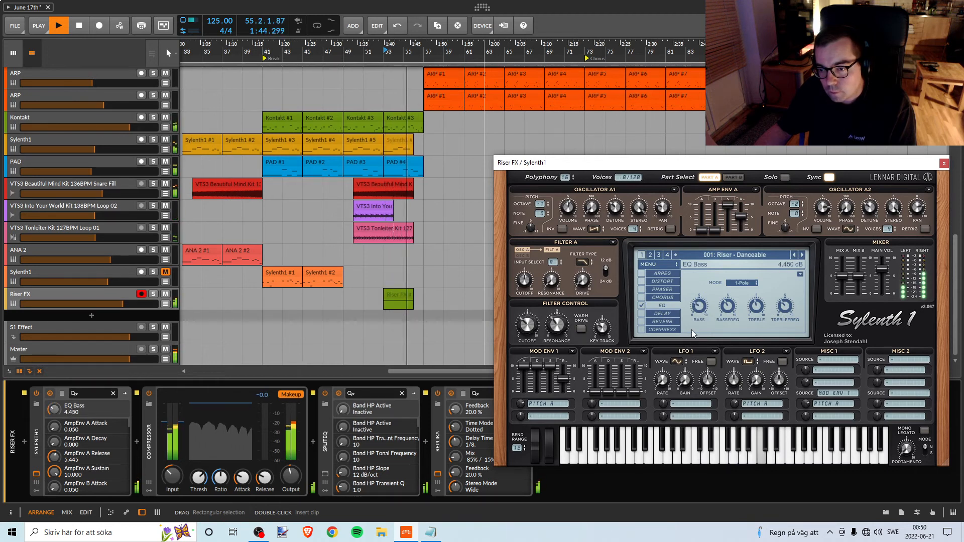
key(space)
key(space)
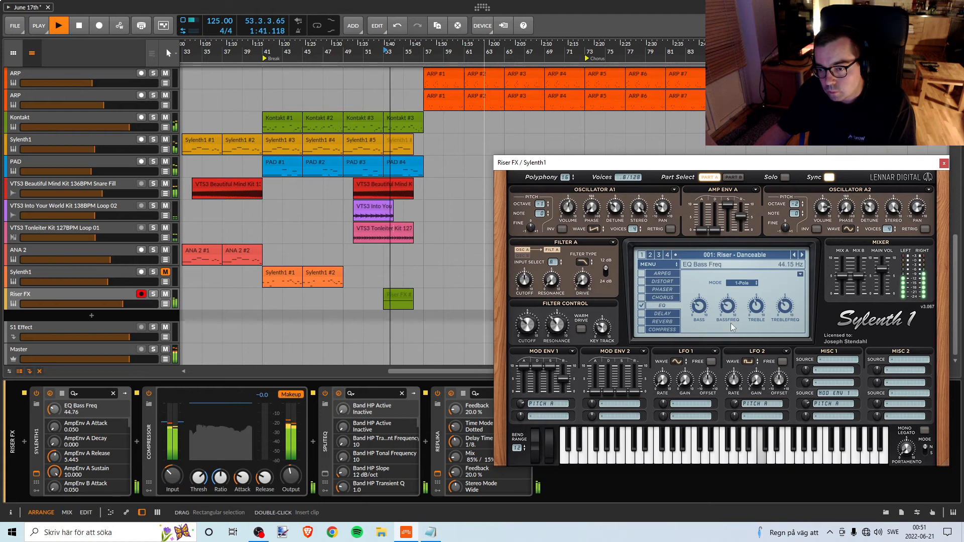
drag(731, 323, 721, 365)
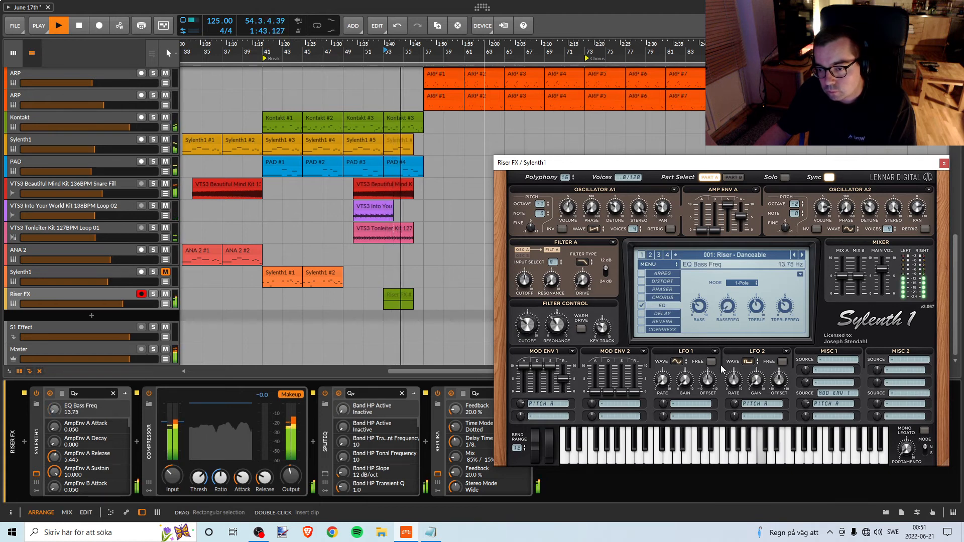
Switch the EQ mode to 2-Pole and sweep the bass frequency during replays, leaving it at 13.75 Hz.
key(space)
key(space)
drag(730, 308, 741, 279)
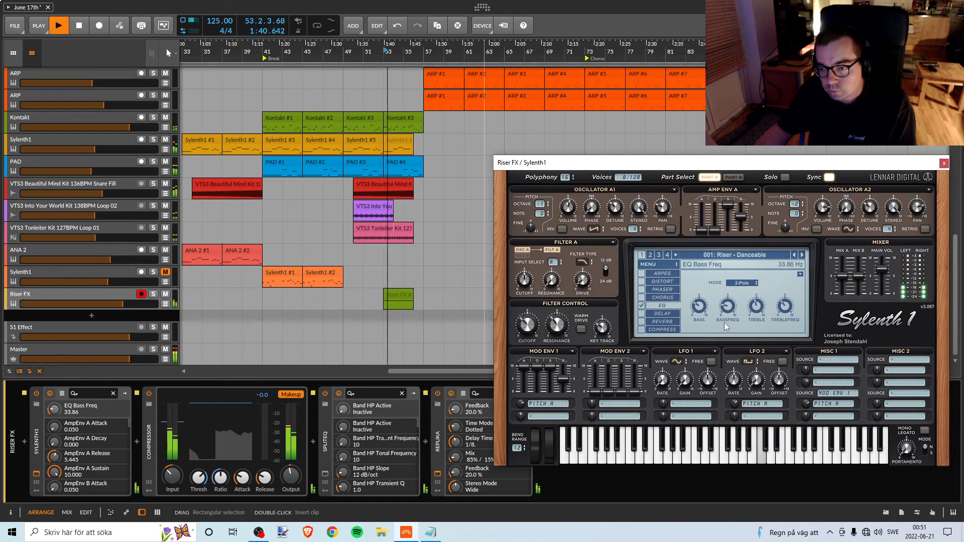
drag(725, 323, 731, 312)
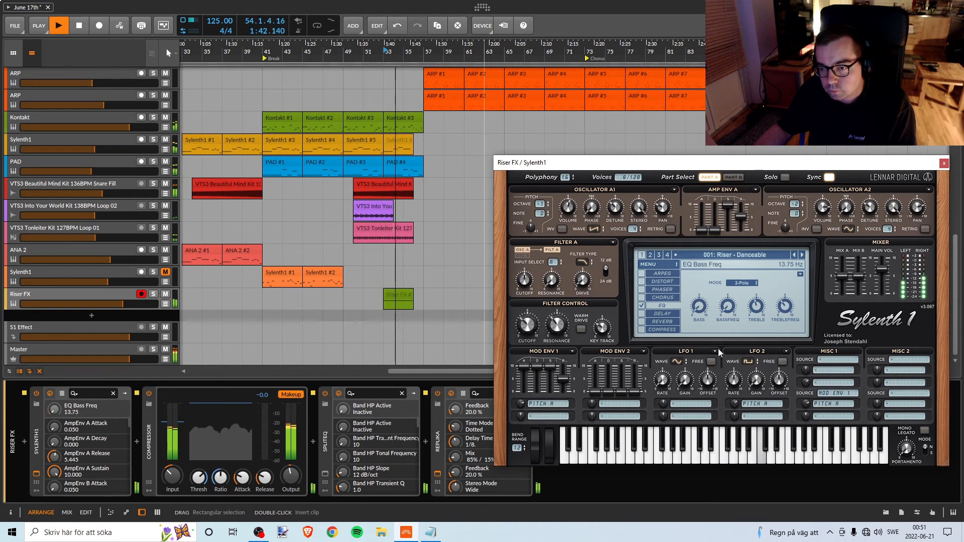
key(space)
Set the EQ's bass gain to 0 dB and replay the riser from bar 53.
key(space)
click(700, 314)
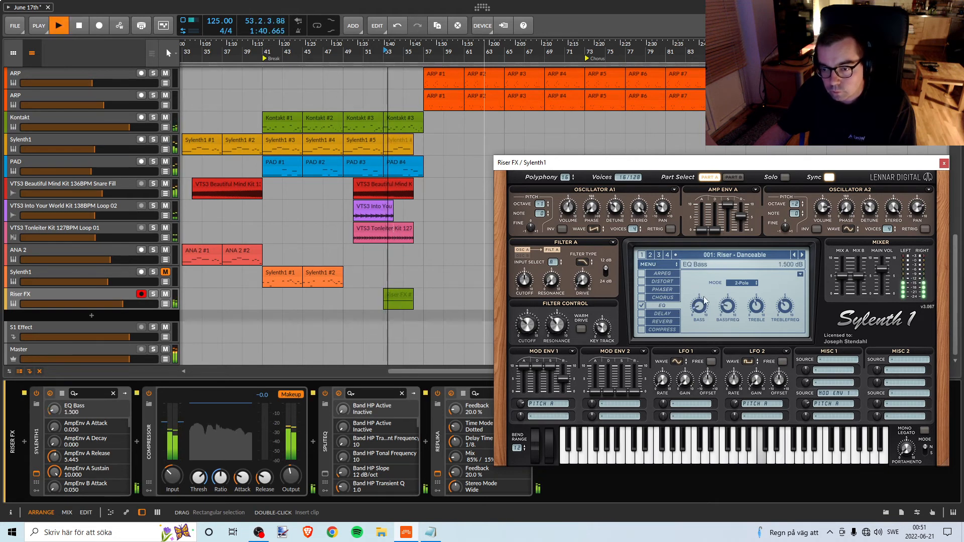
key(space)
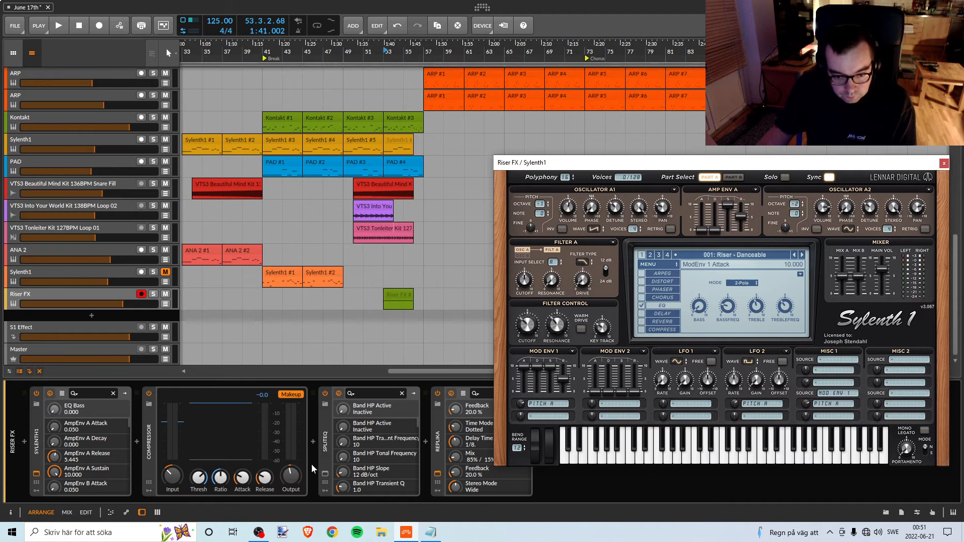
key(space)
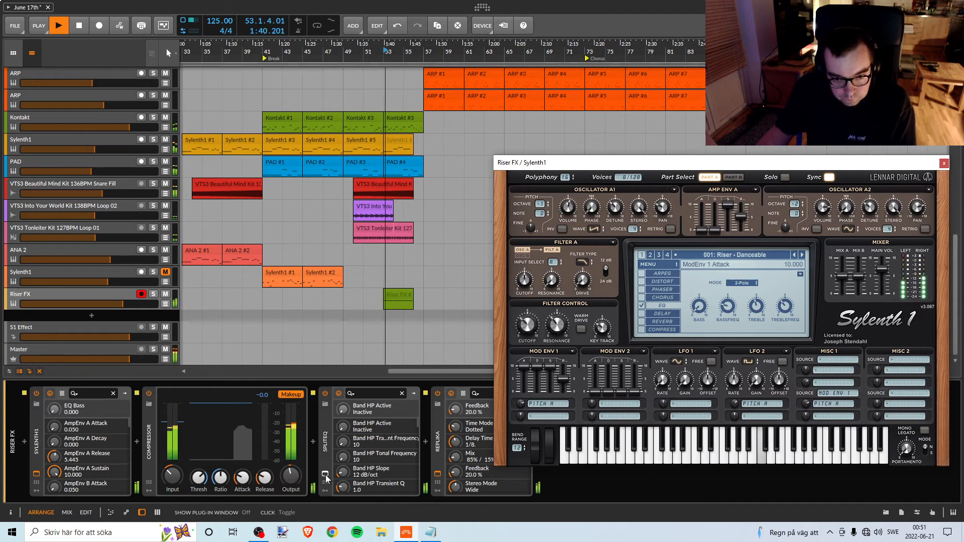
In Riser FX's SplitEQ, cut band 2 at 303 Hz by 4.5/6.2 dB and band 4 at 1 kHz by 10.1/10.4 dB (transient/tonal).
key(space)
click(325, 475)
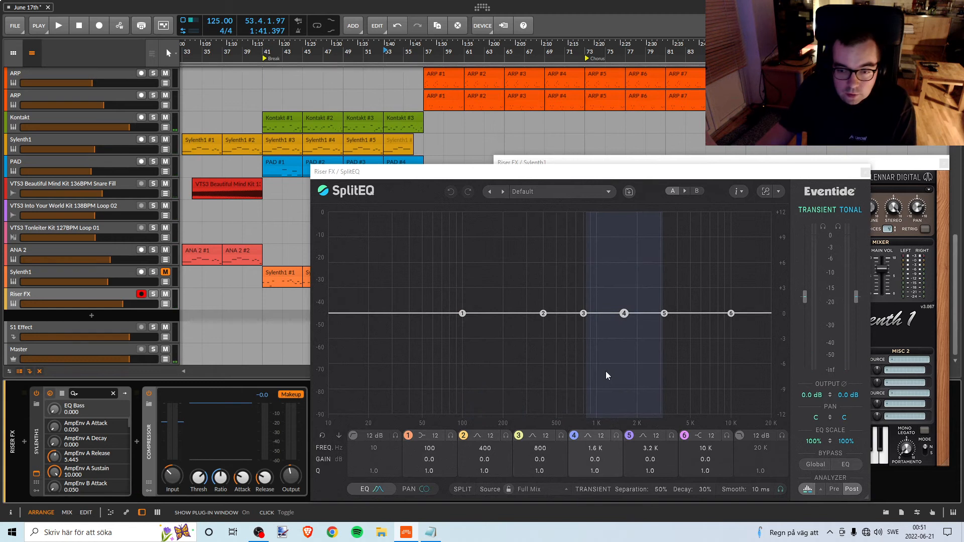
drag(547, 326, 534, 357)
key(space)
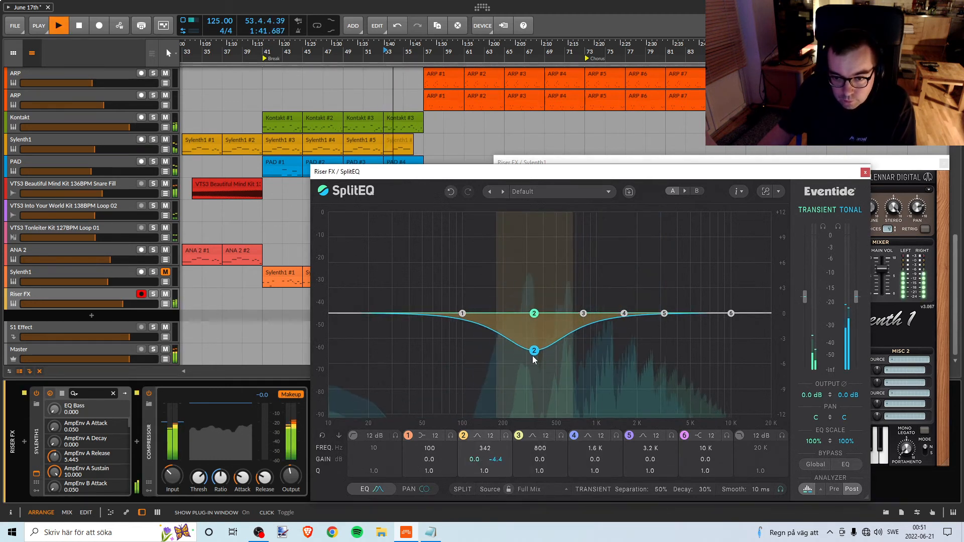
drag(531, 317, 527, 352)
drag(583, 317, 596, 405)
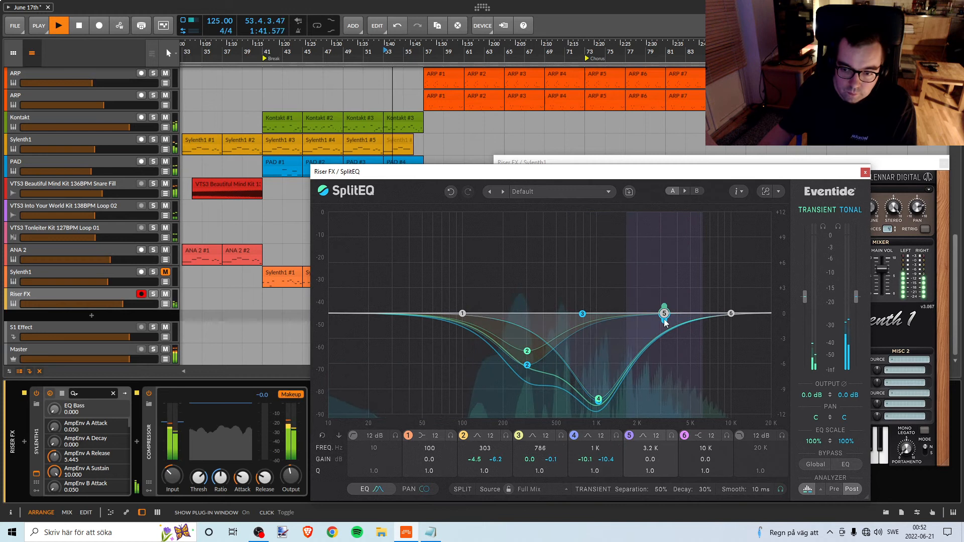
mouse_move(664, 315)
mouse_down()
mouse_move(670, 382)
mouse_move(665, 279)
mouse_move(661, 322)
mouse_up()
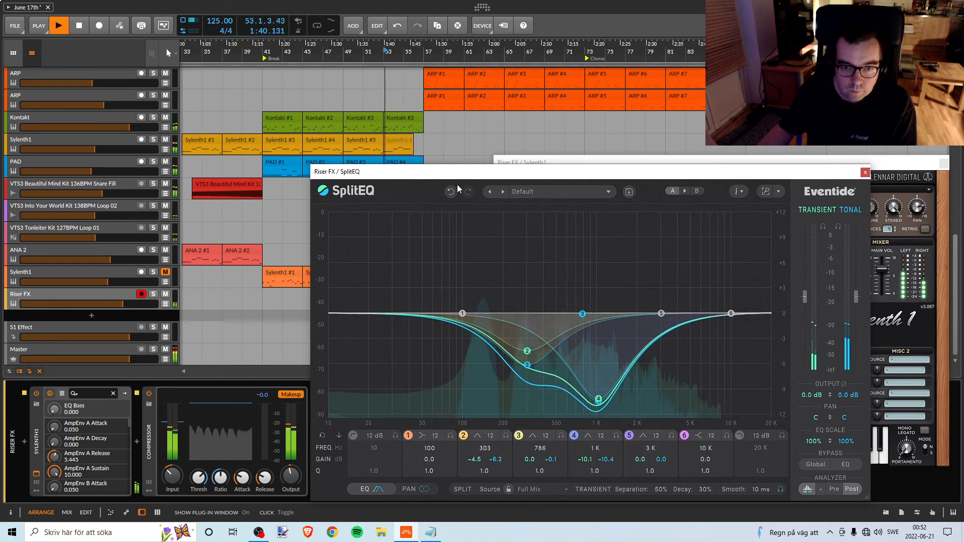
Move SplitEQ's band 1 to 712 Hz with a tonal gain of -1.5 dB and replay the riser from bar 53.
drag(446, 177, 386, 167)
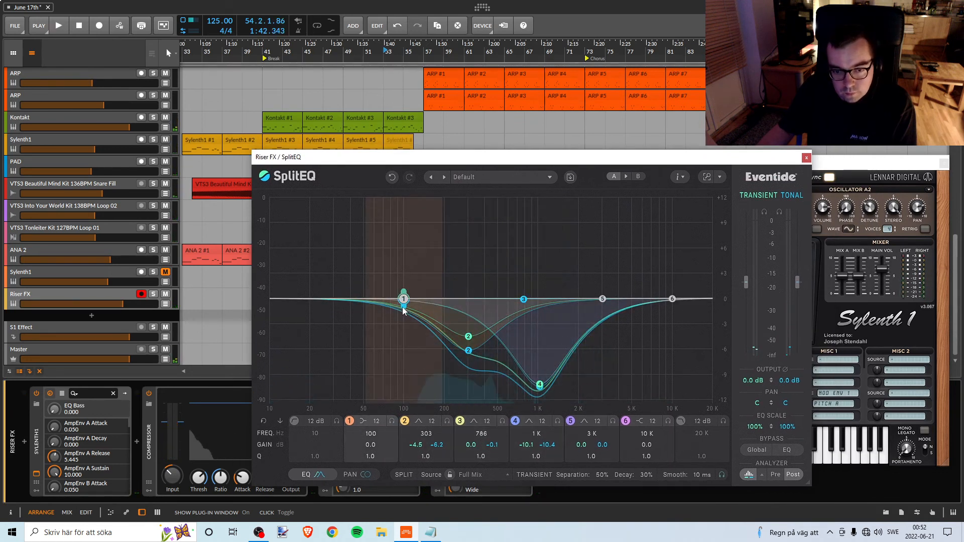
key(space)
drag(402, 314, 518, 316)
key(space)
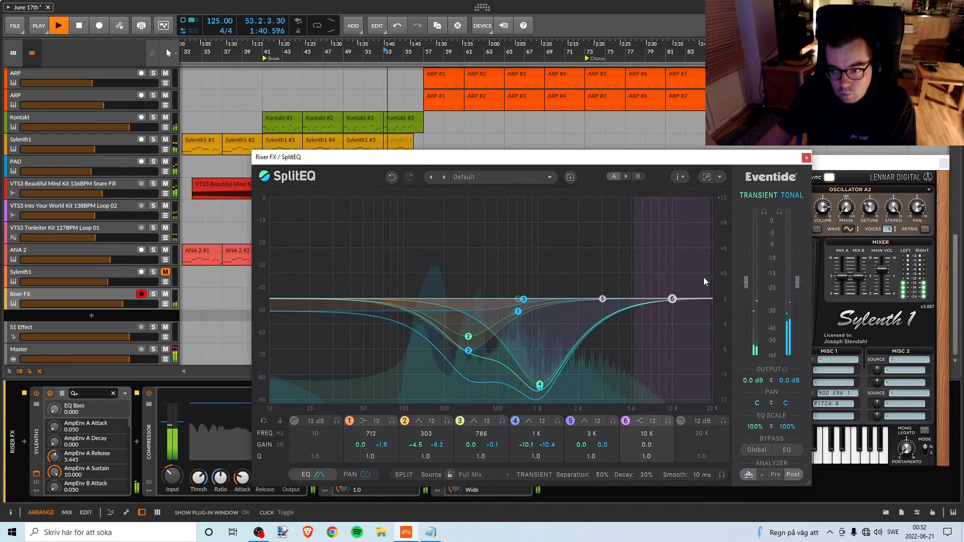
Set SplitEQ's transient output to -7.2 dB and tonal output to -1.8 dB while replaying the riser, and close the plug-in window.
mouse_move(674, 161)
mouse_down()
mouse_move(679, 345)
mouse_move(661, 161)
mouse_up()
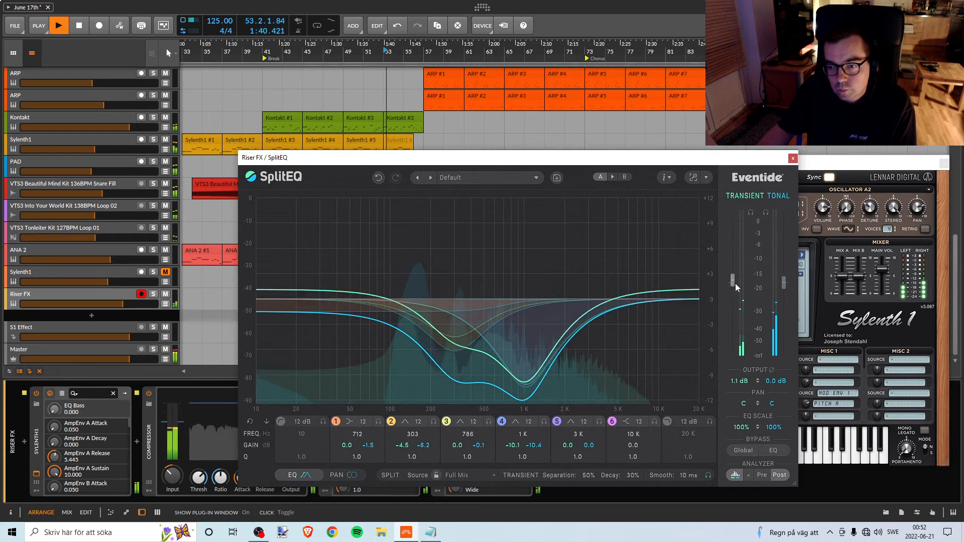
drag(734, 283, 783, 290)
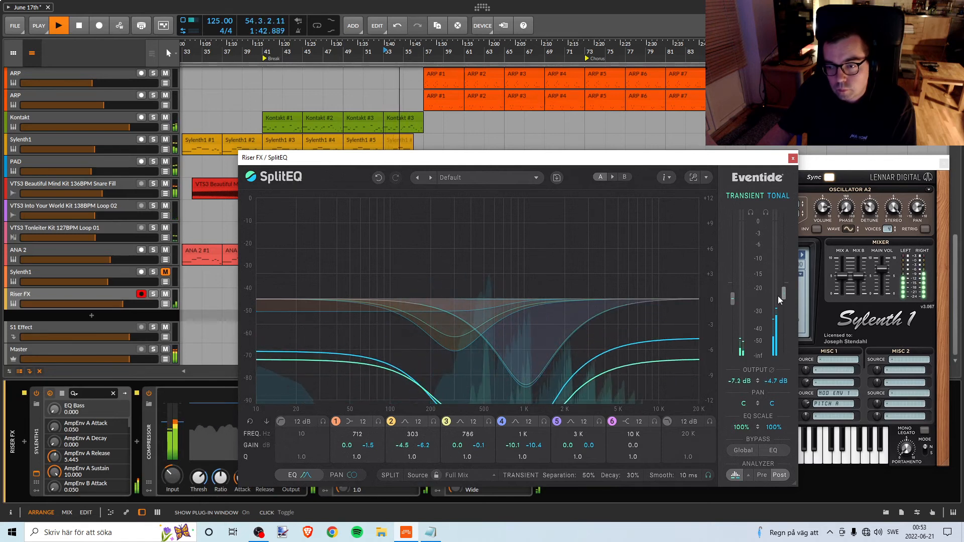
drag(785, 303, 786, 297)
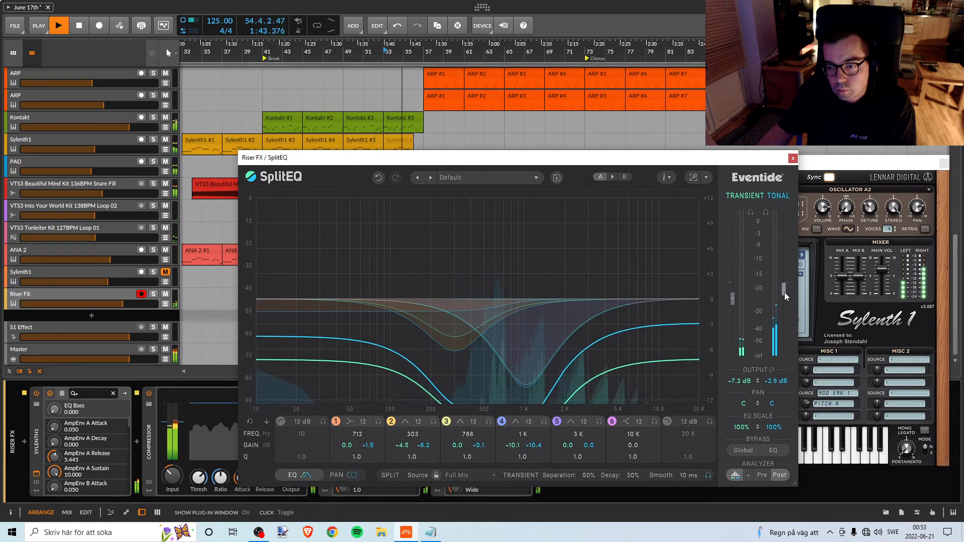
key(space)
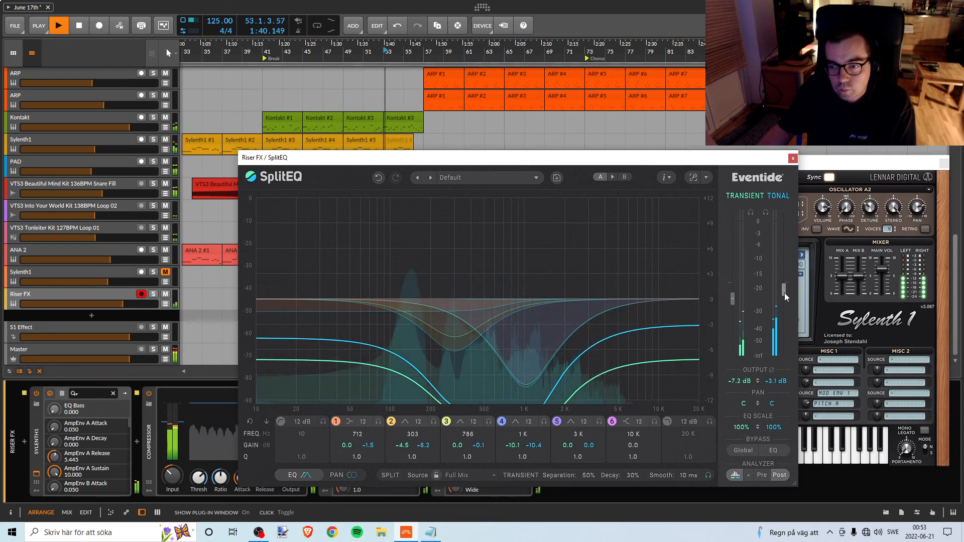
drag(784, 293, 785, 297)
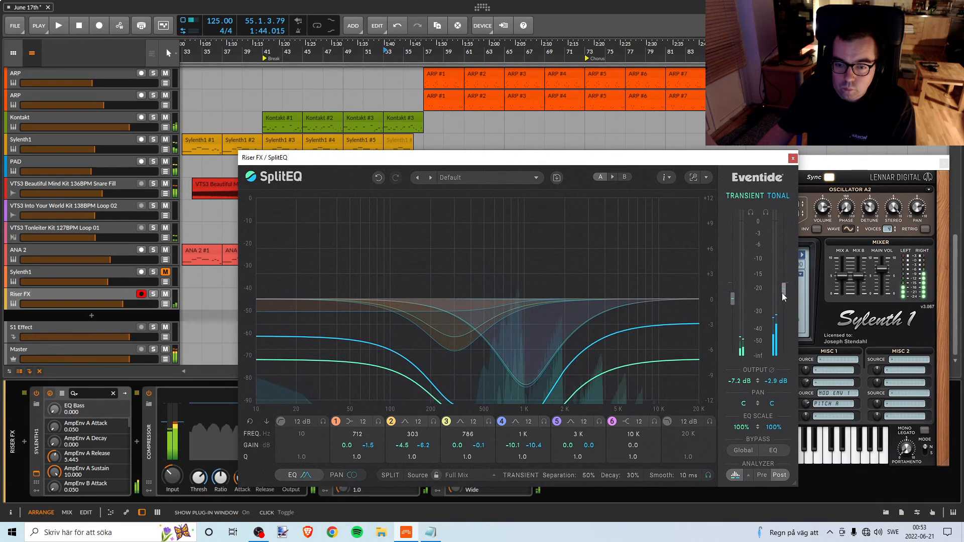
key(space)
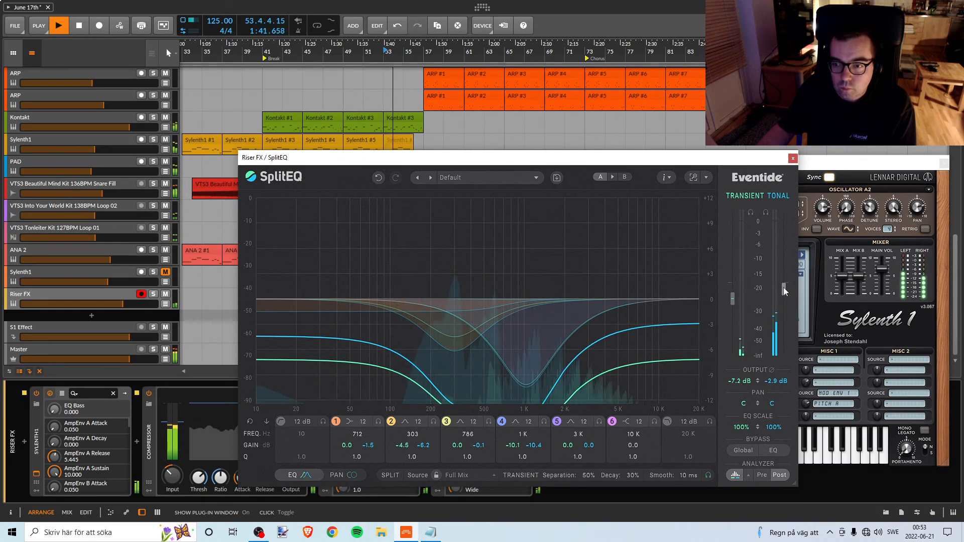
drag(784, 287, 786, 288)
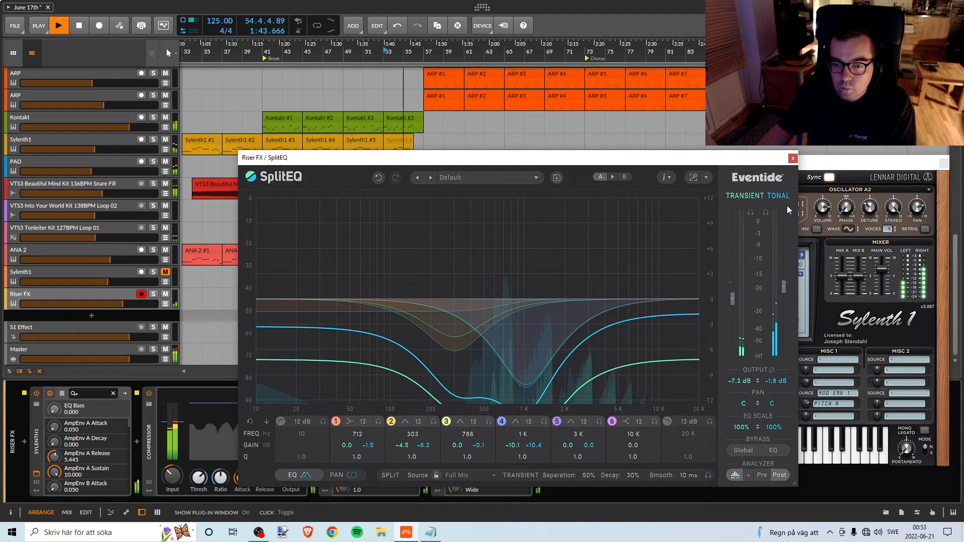
click(793, 158)
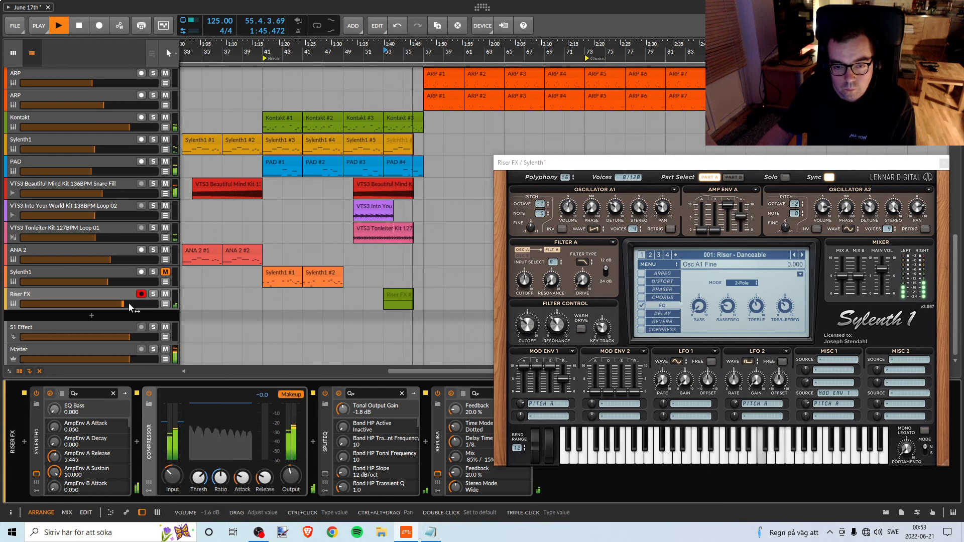
Raise the Riser FX track volume slightly and set Sylenth1's main volume to about 7.41 while replaying the riser from bar 53.
key(space)
drag(129, 303, 125, 303)
key(space)
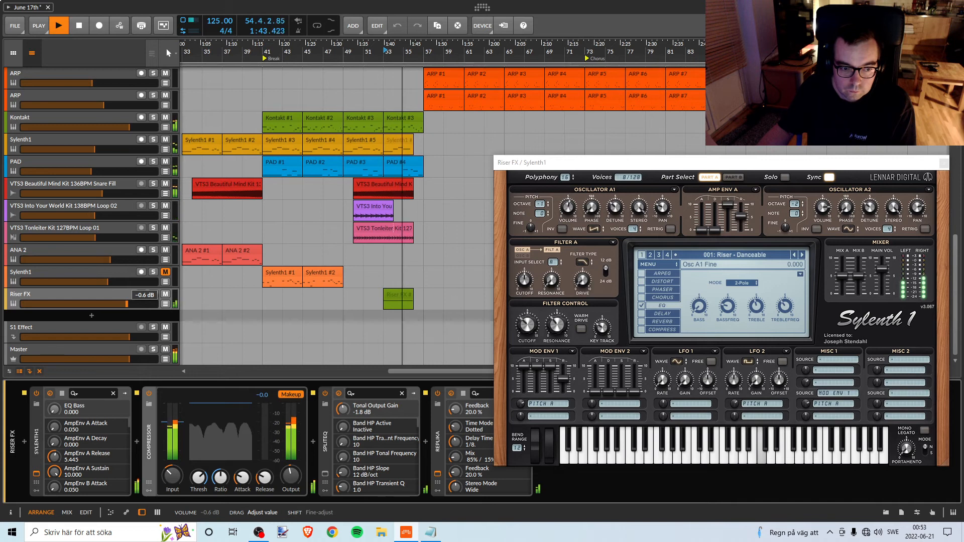
drag(126, 304, 127, 304)
key(space)
key(space)
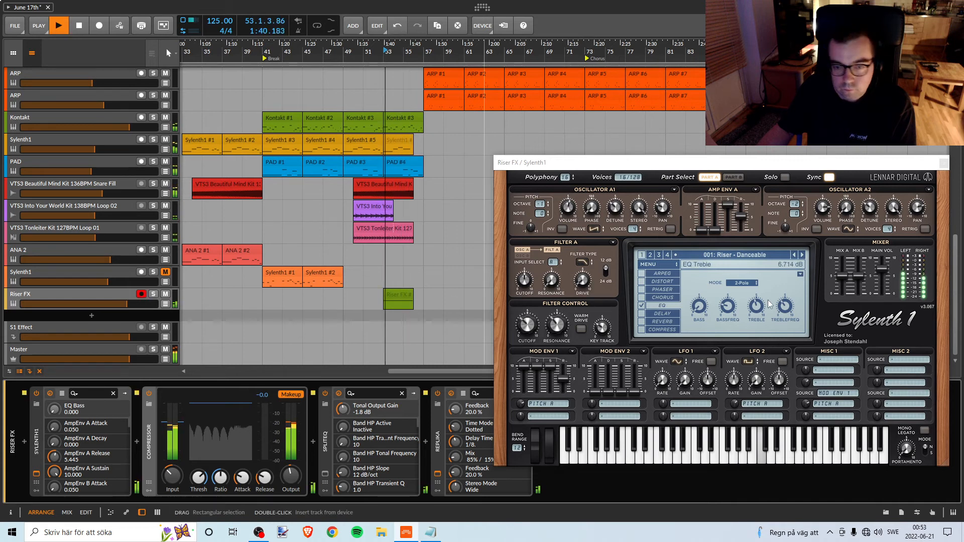
drag(883, 270, 883, 271)
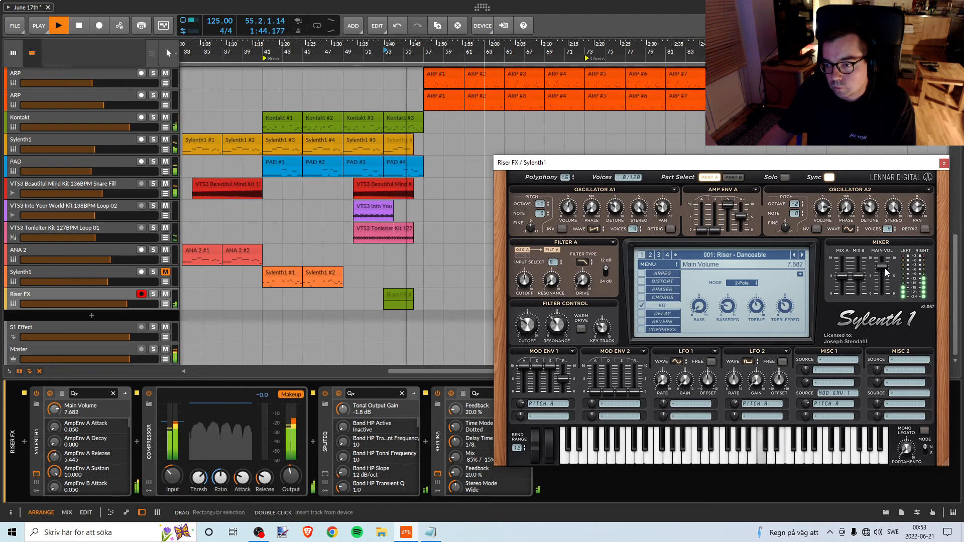
drag(884, 269, 883, 273)
key(space)
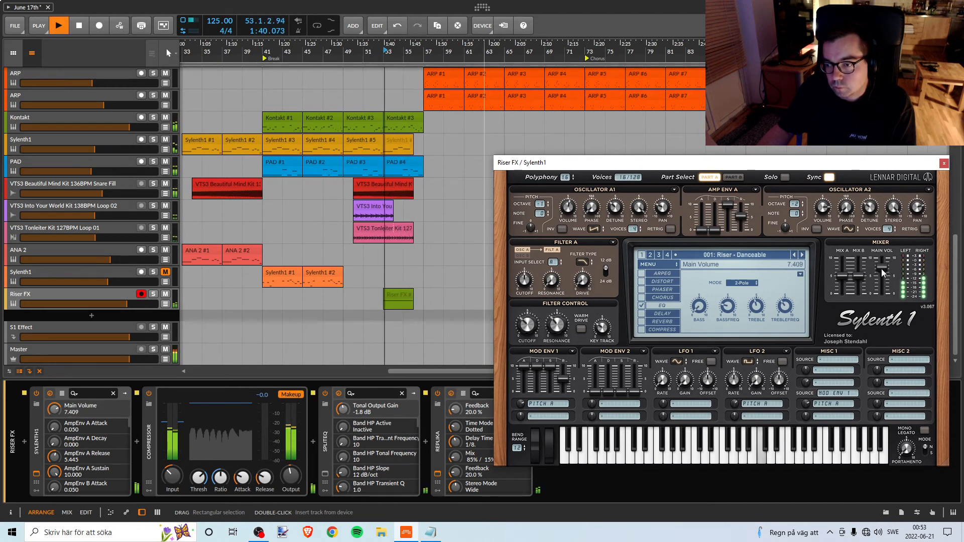
drag(126, 304, 129, 304)
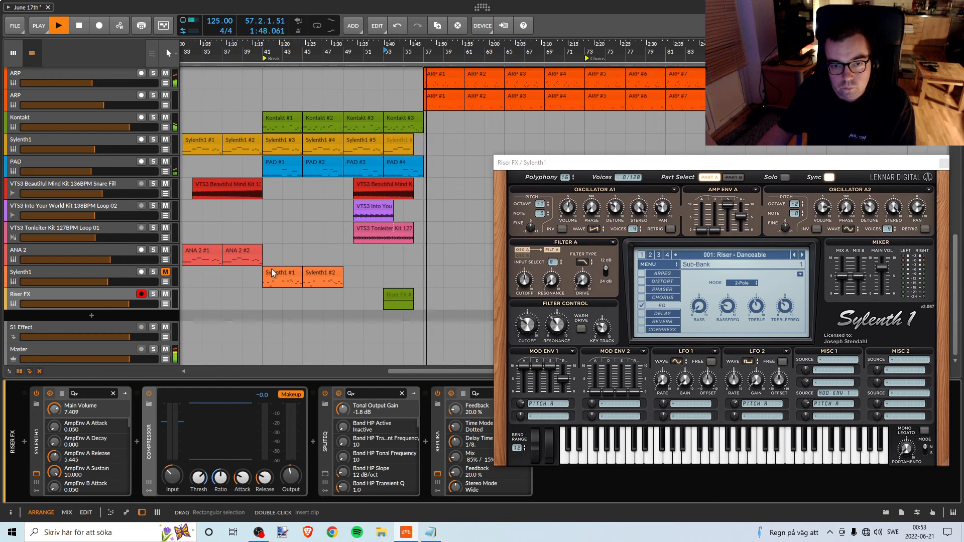
Listen to the Break from bar 49 and the transition into it from bar 39.
key(space)
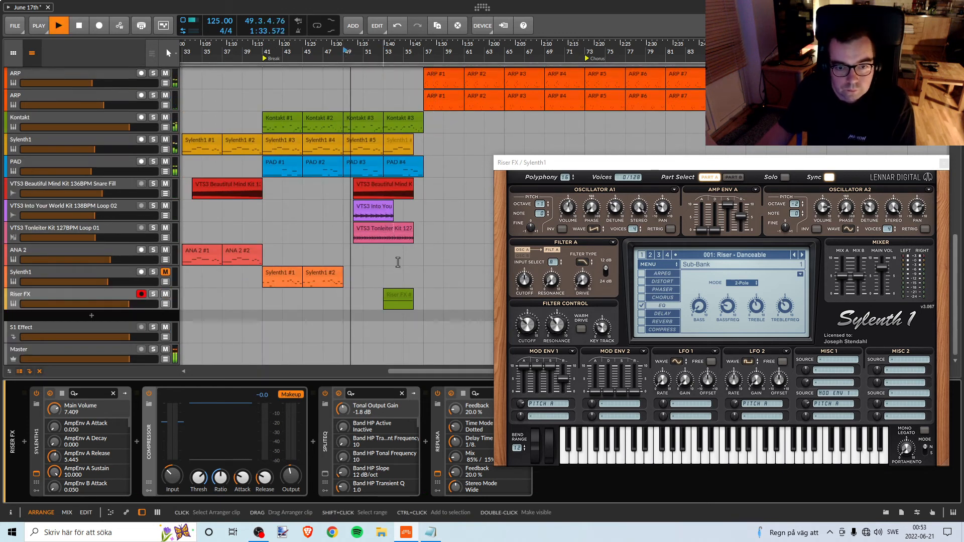
key(space)
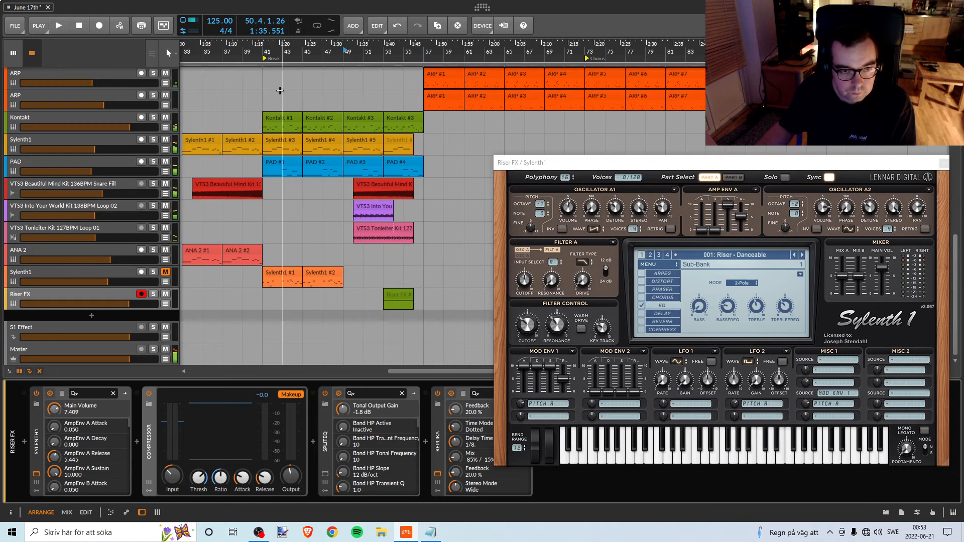
click(247, 57)
key(space)
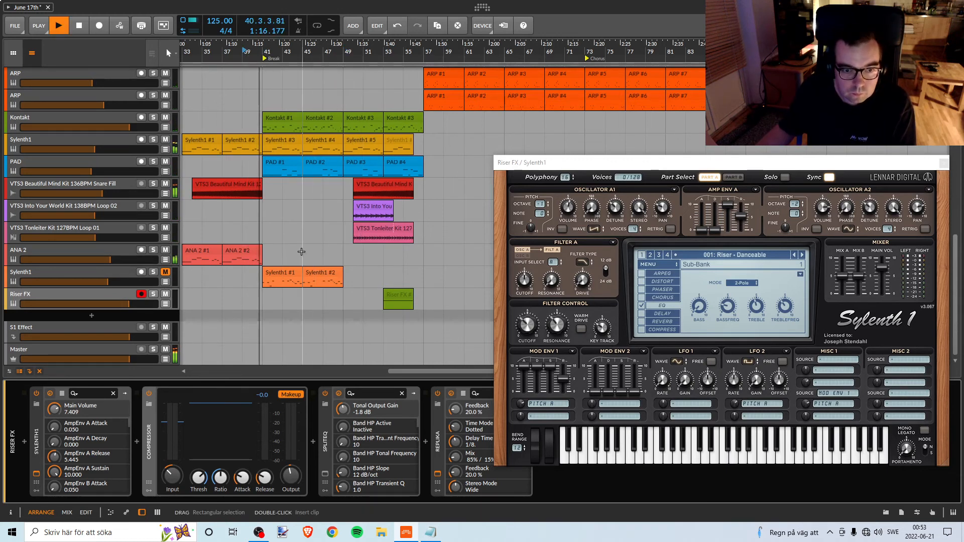
Unmute the Sylenth1 track above Riser FX and select its two clips in the Break.
click(282, 275)
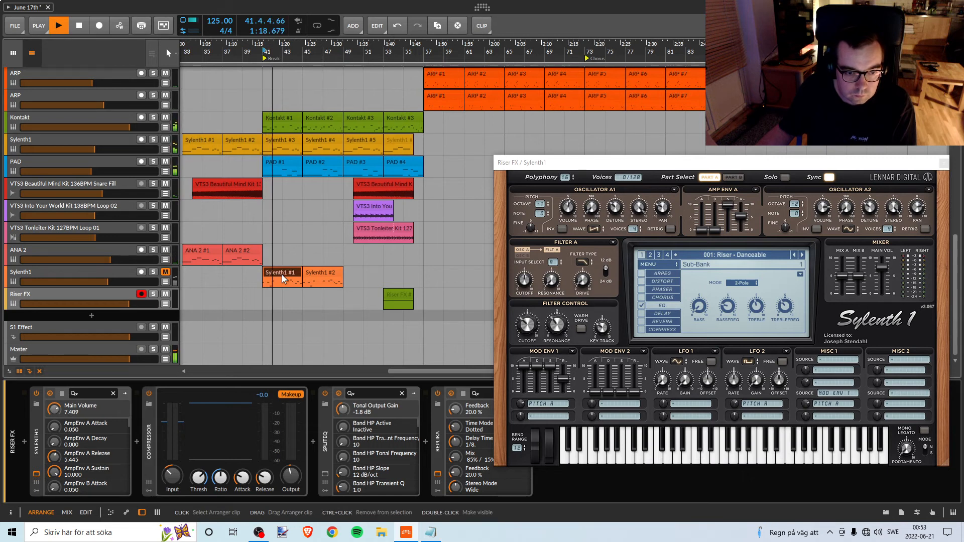
click(155, 274)
click(153, 274)
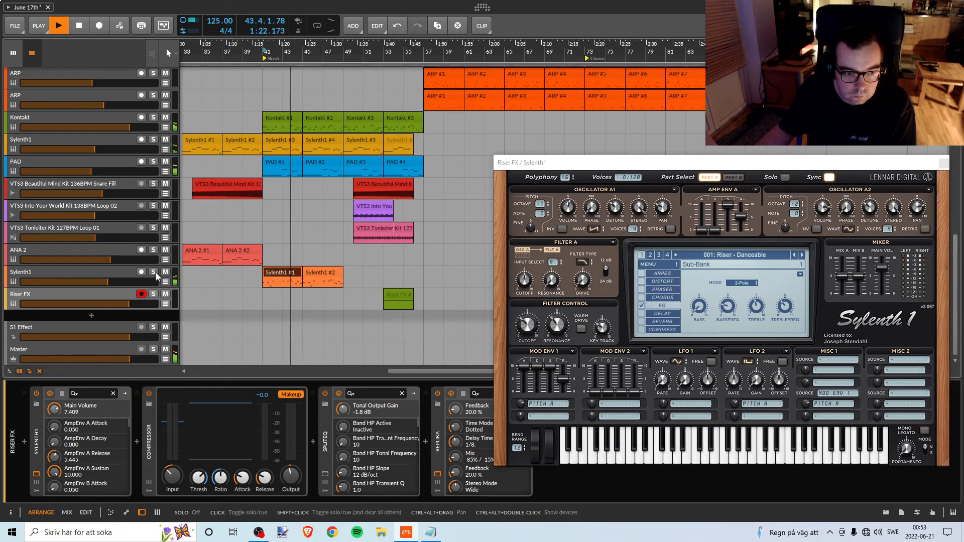
shift+click(337, 272)
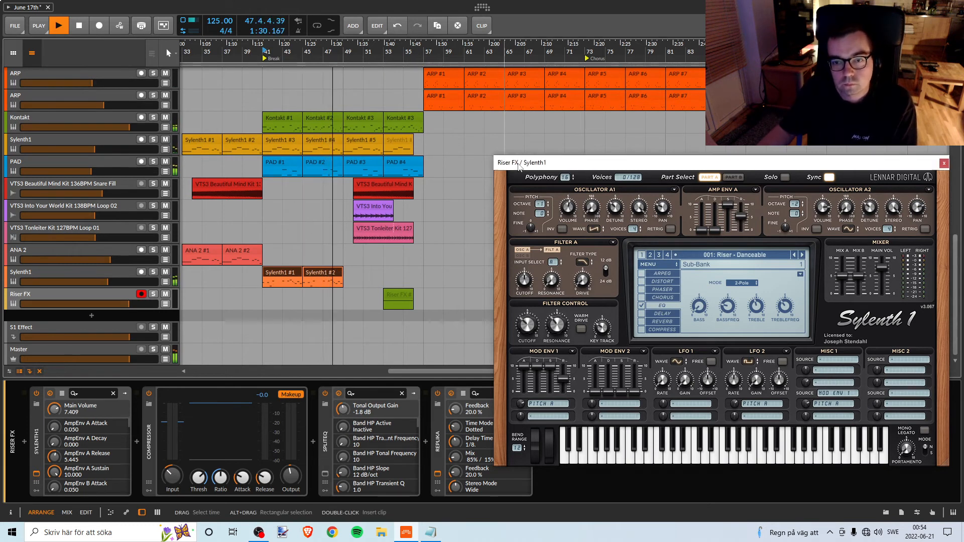
Move the Riser FX Sylenth1 window clear of the arrangement and replay the Break from bar 41 with the unmuted Sylenth1 clips.
drag(519, 167, 656, 395)
click(882, 198)
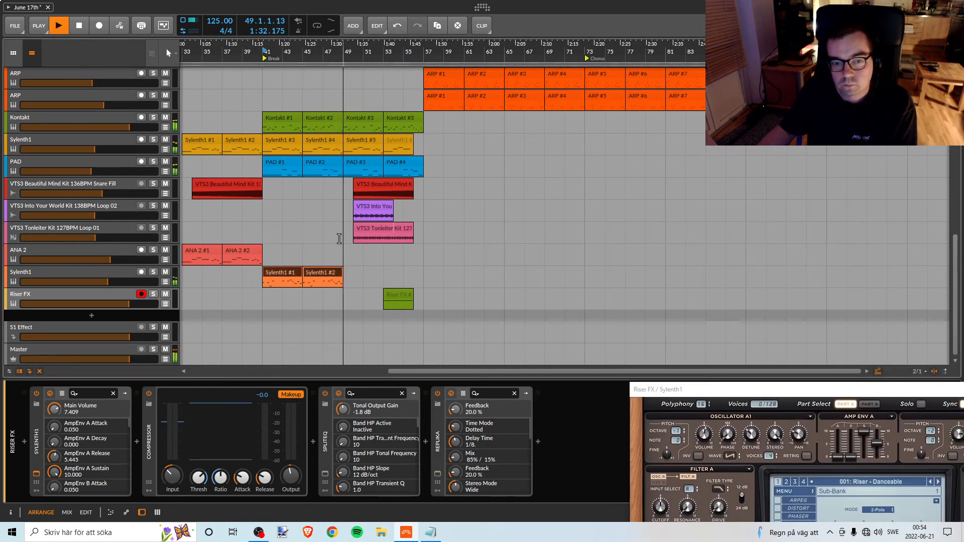
mouse_move(344, 51)
mouse_down()
mouse_move(333, 25)
mouse_move(327, 48)
mouse_up()
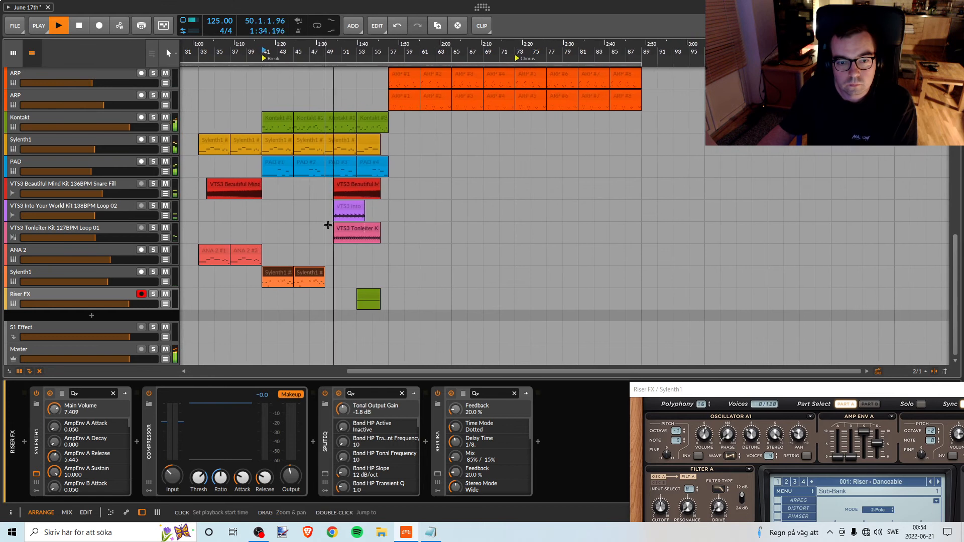
key(space)
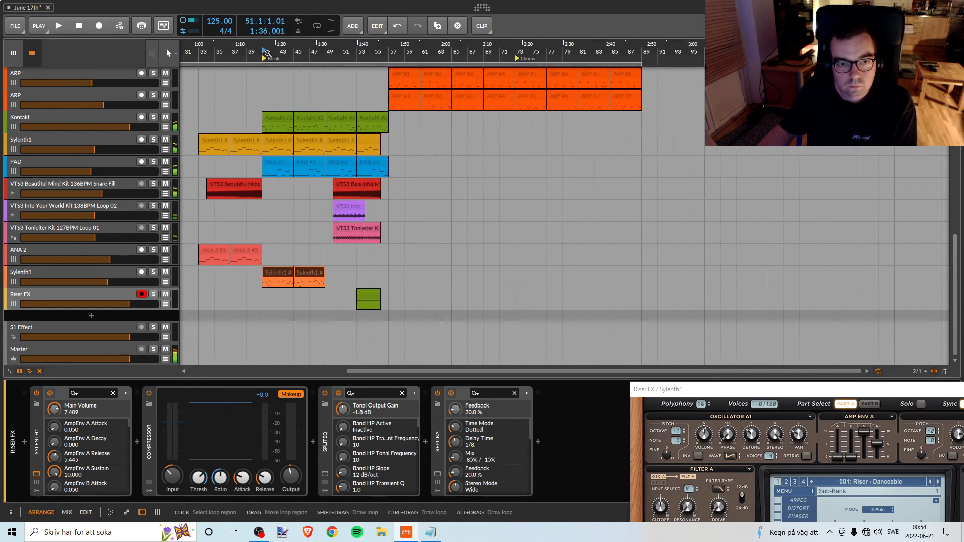
key(space)
scroll(303, 206, up, 5)
scroll(303, 206, down, 5)
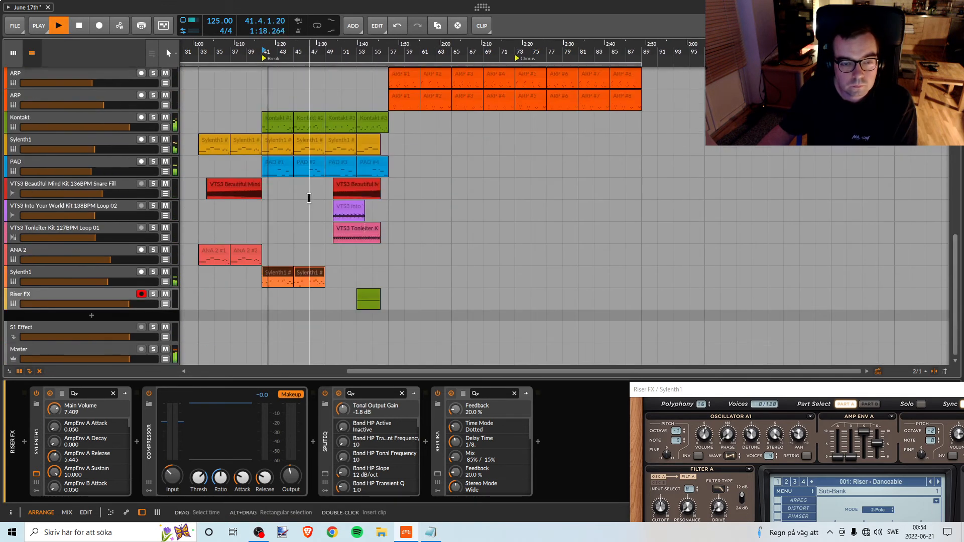
key(space)
ctrl+click(306, 274)
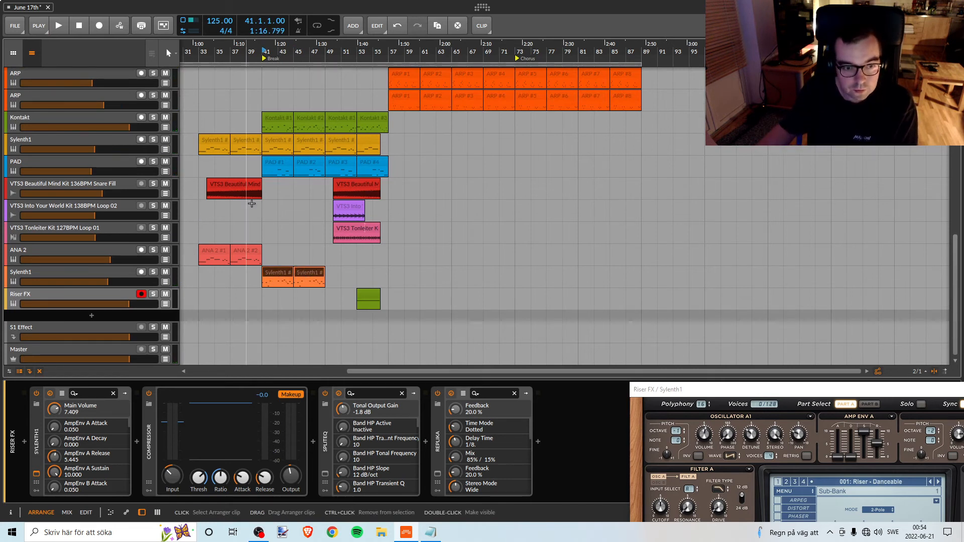
Examine the clips on all tracks around the Break and compare them with the two selected Sylenth1 clips.
scroll(266, 207, down, 3)
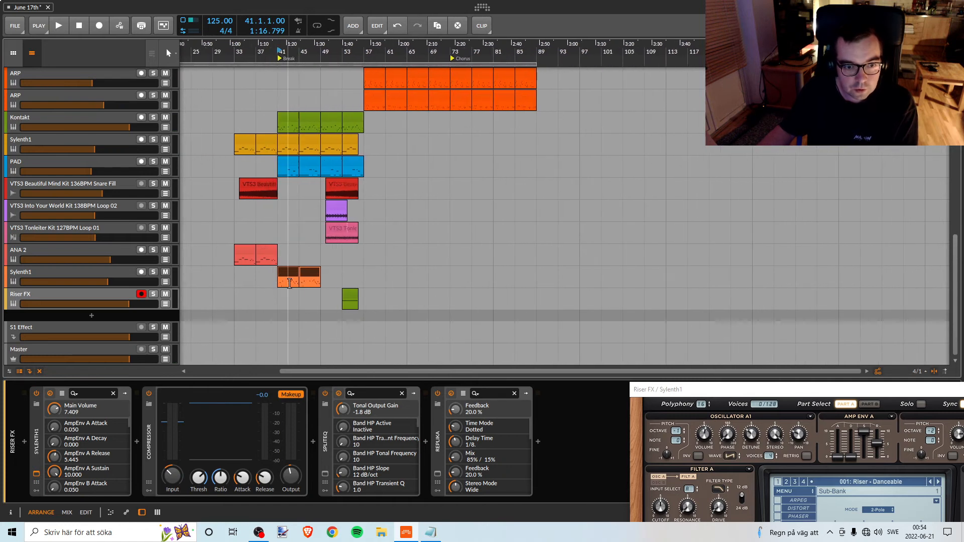
scroll(289, 282, up, 10)
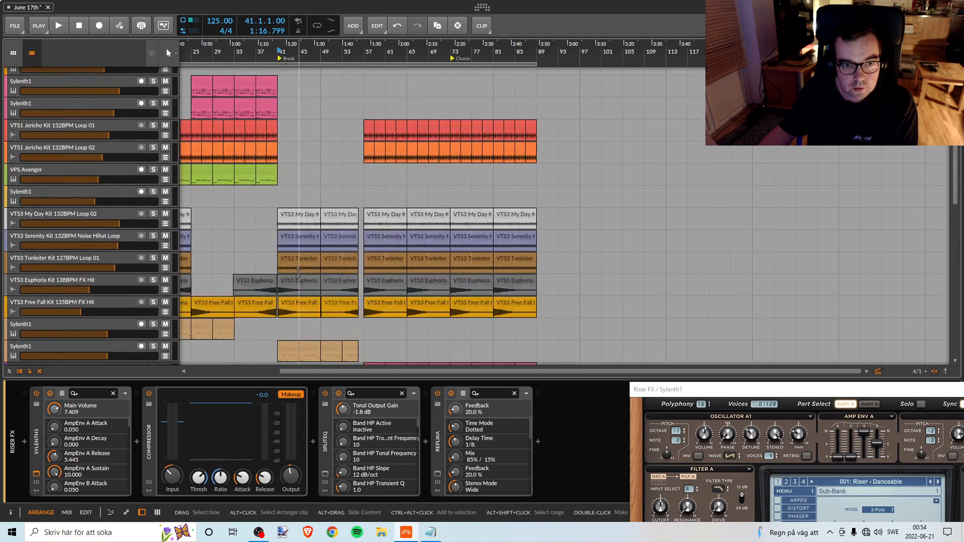
scroll(298, 271, up, 3)
scroll(296, 274, down, 12)
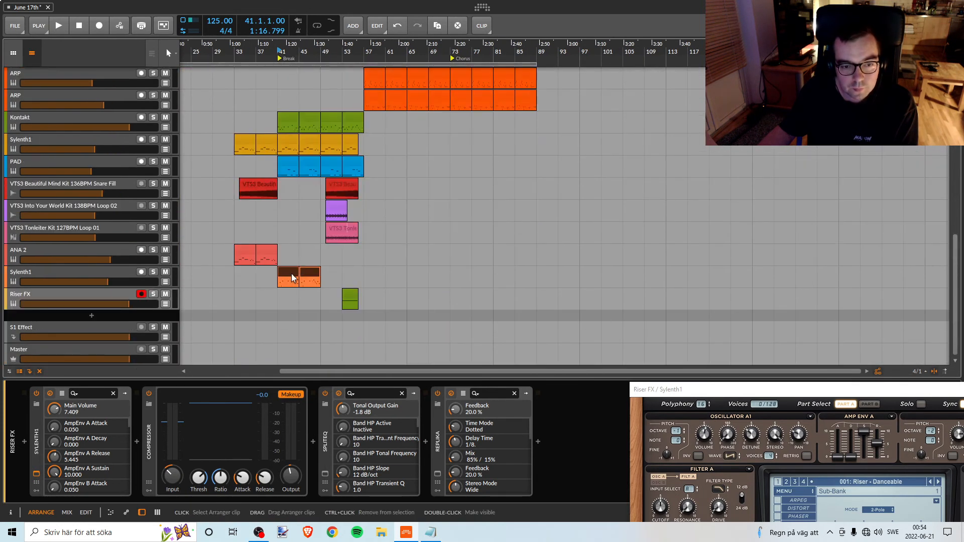
scroll(357, 299, up, 10)
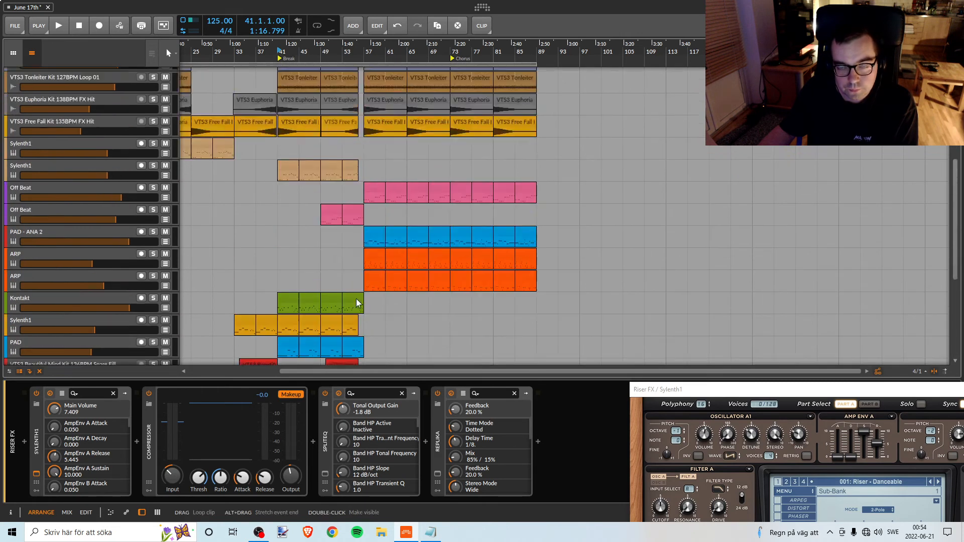
scroll(355, 294, down, 12)
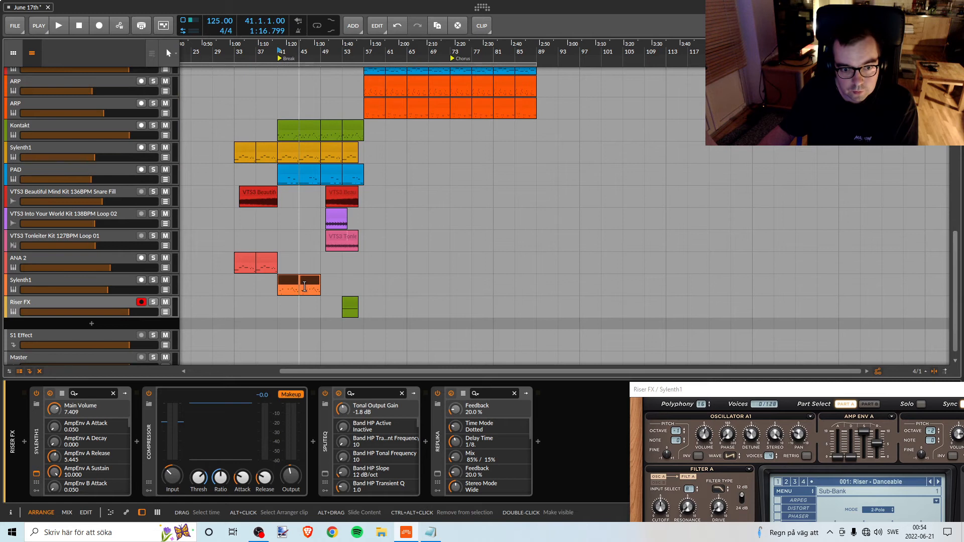
Move the two selected Sylenth1 clips out of the Break to bar 97 on the same track.
scroll(287, 284, up, 10)
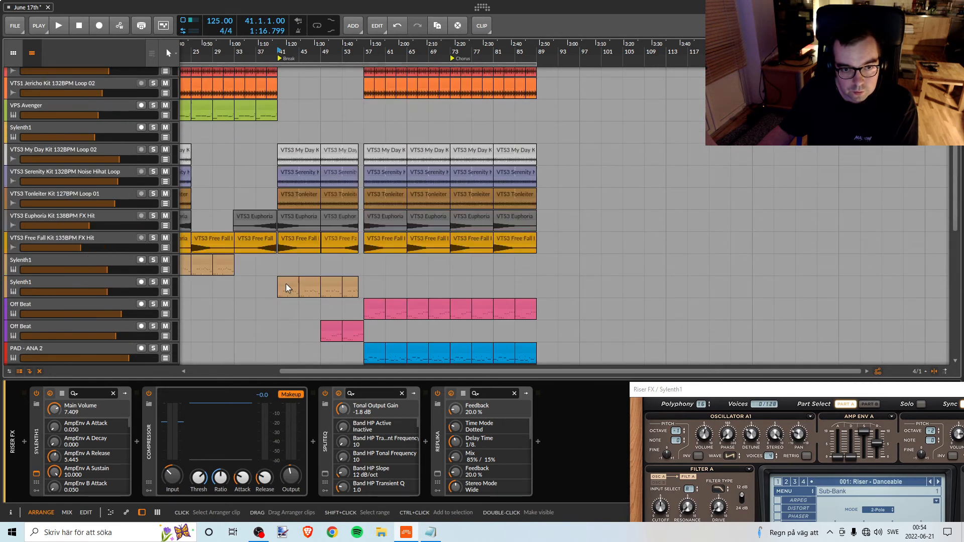
scroll(287, 284, down, 7)
scroll(295, 305, down, 3)
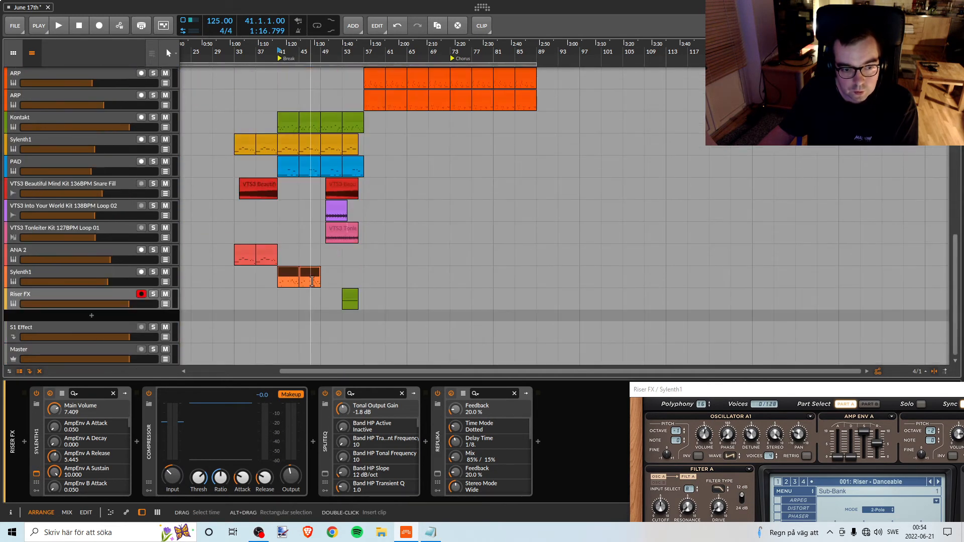
drag(287, 273, 327, 274)
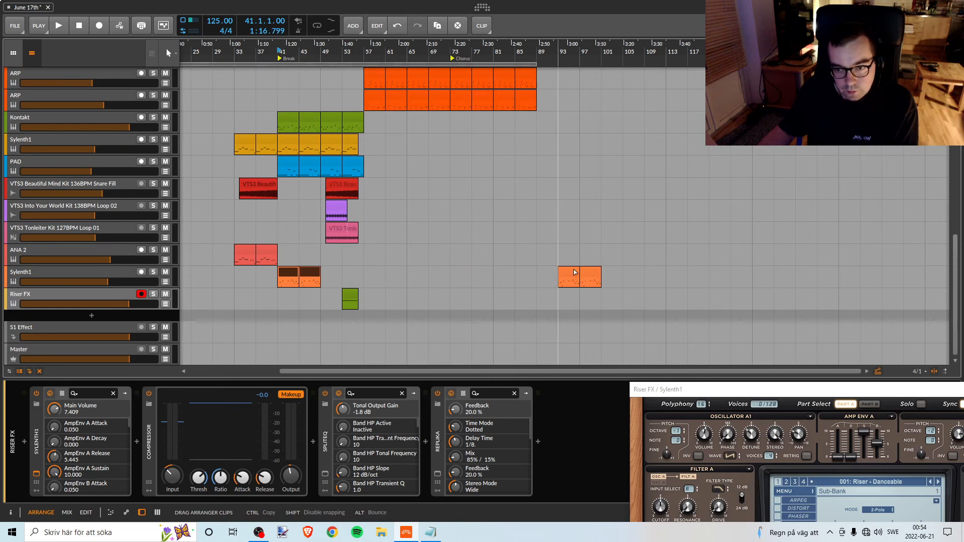
drag(573, 271, 583, 270)
Examine the clips on all tracks from the section before the Break through to the Chorus.
scroll(451, 187, up, 10)
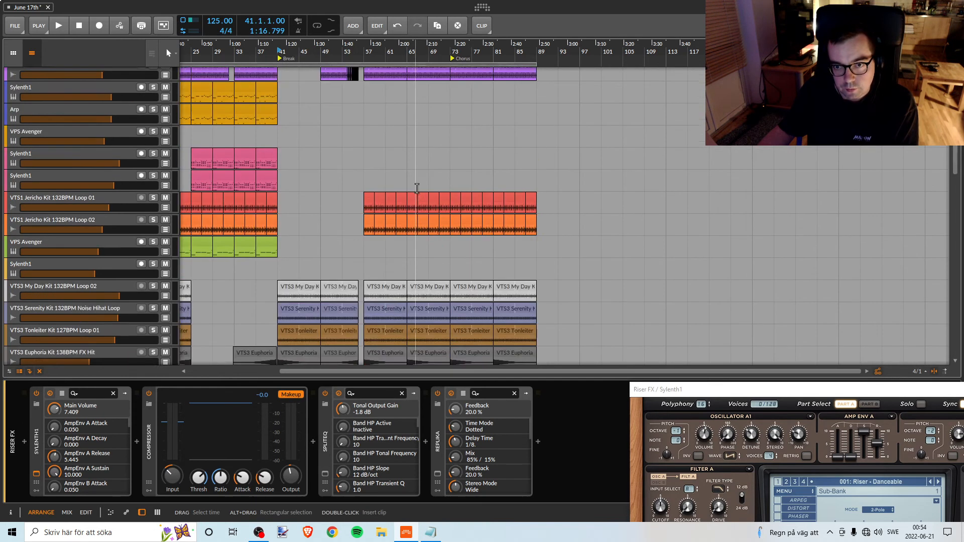
scroll(419, 188, down, 10)
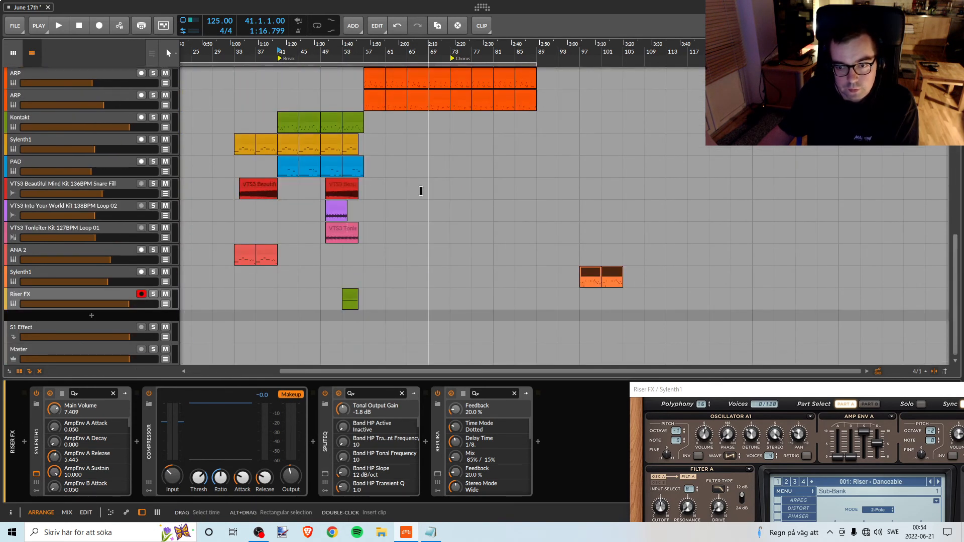
scroll(345, 222, up, 2)
scroll(446, 228, down, 2)
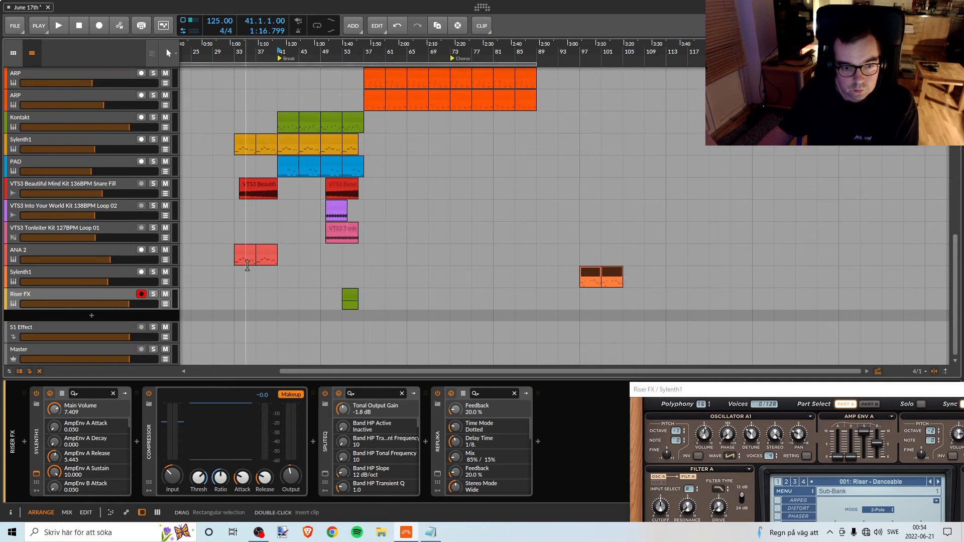
scroll(317, 251, up, 2)
scroll(395, 273, down, 2)
scroll(291, 284, up, 2)
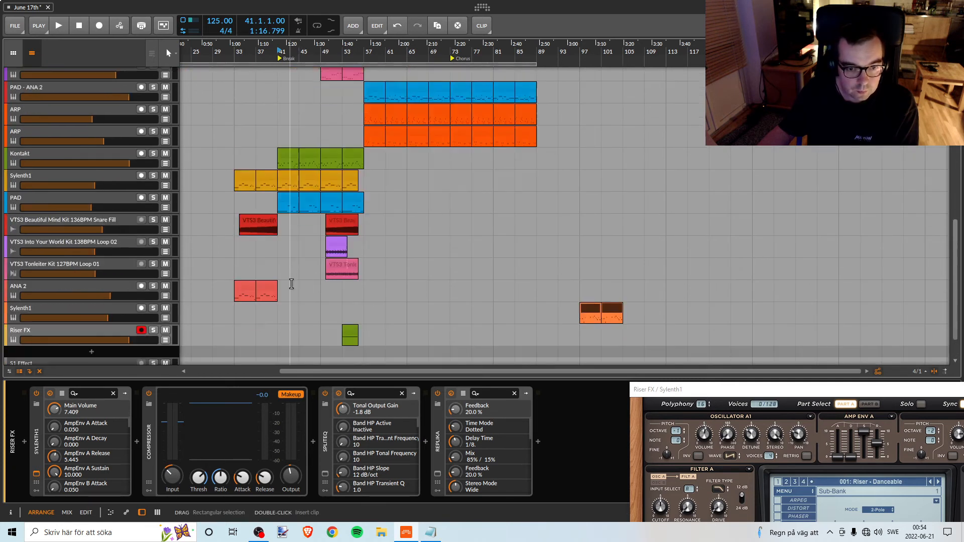
scroll(217, 90, down, 2)
scroll(270, 222, up, 2)
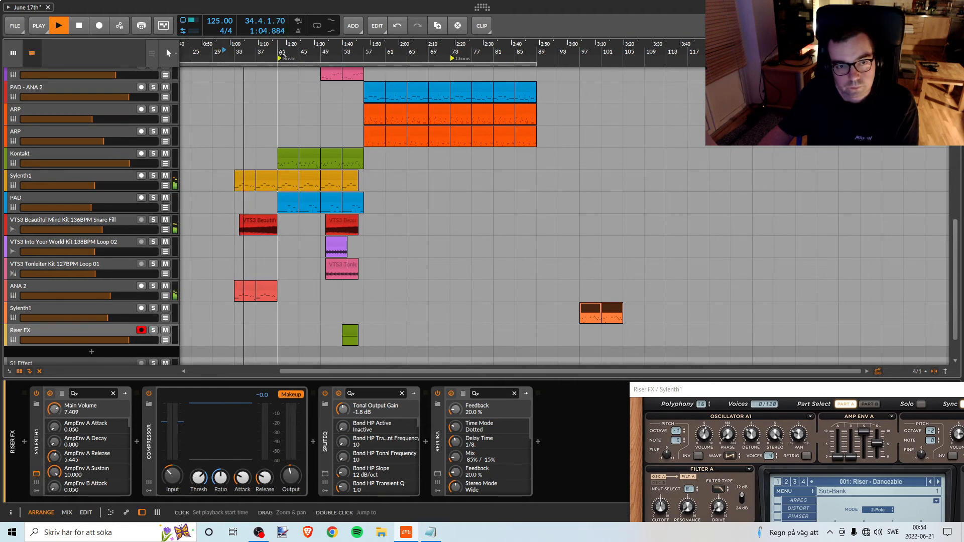
Listen from about bar 31 through the Break and past bar 57, following the tracks that play, then stop playback.
drag(270, 71, 280, 153)
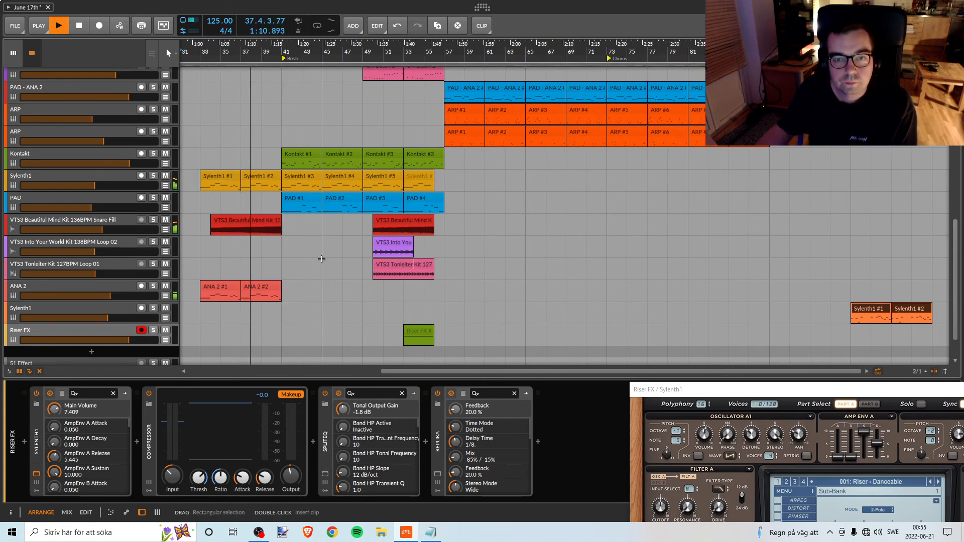
scroll(309, 263, up, 5)
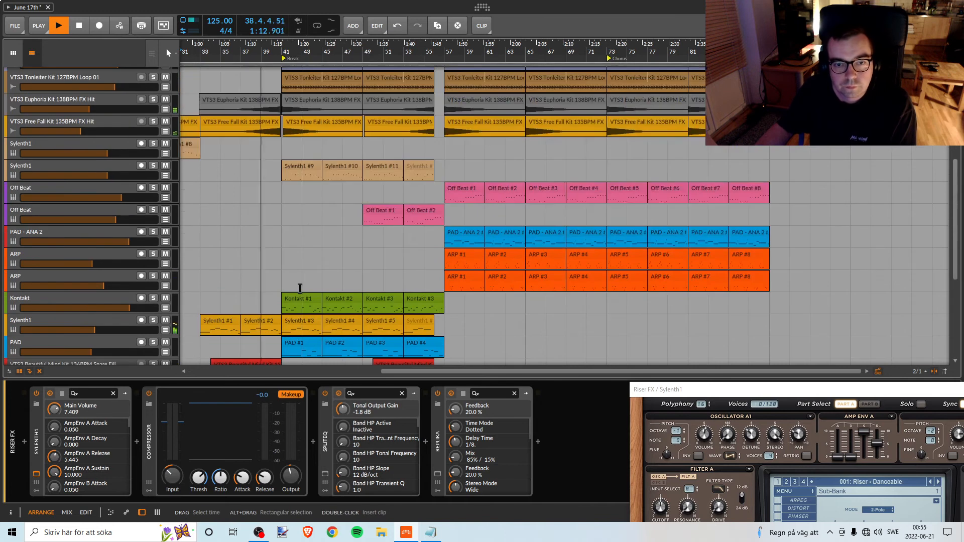
scroll(299, 287, down, 5)
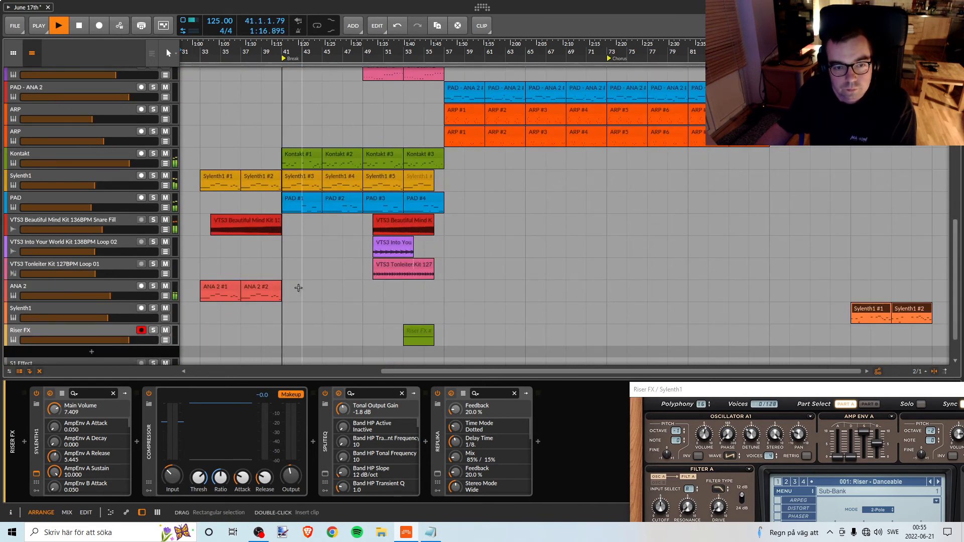
scroll(307, 288, up, 5)
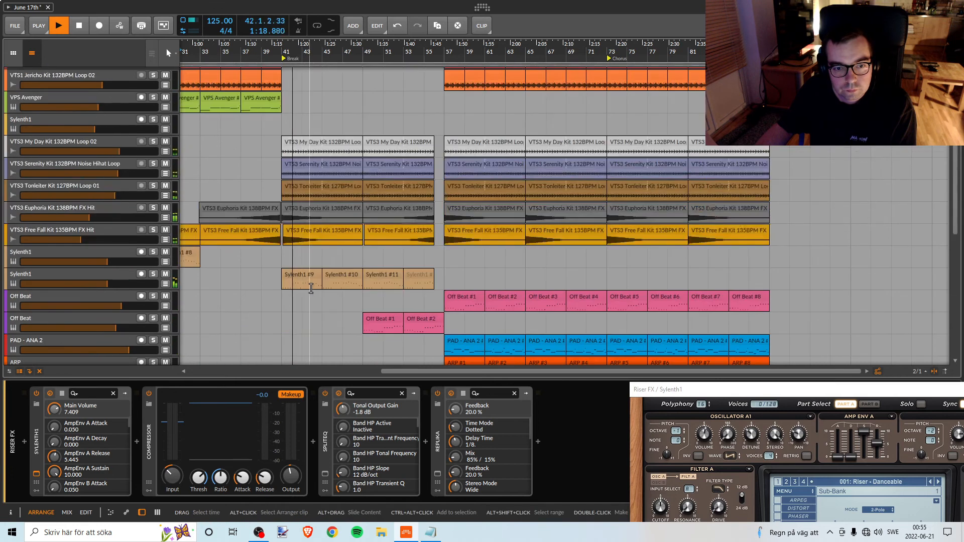
scroll(311, 289, down, 7)
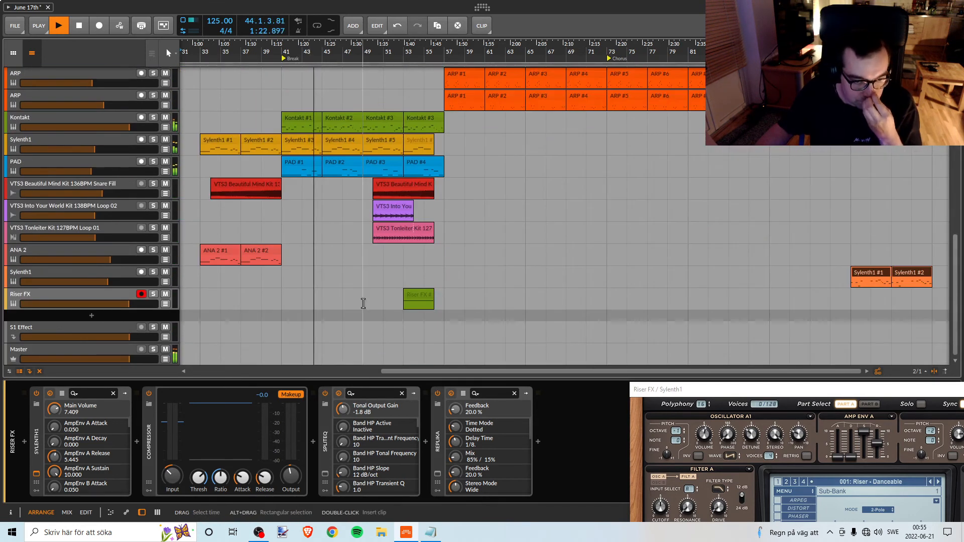
scroll(364, 303, up, 4)
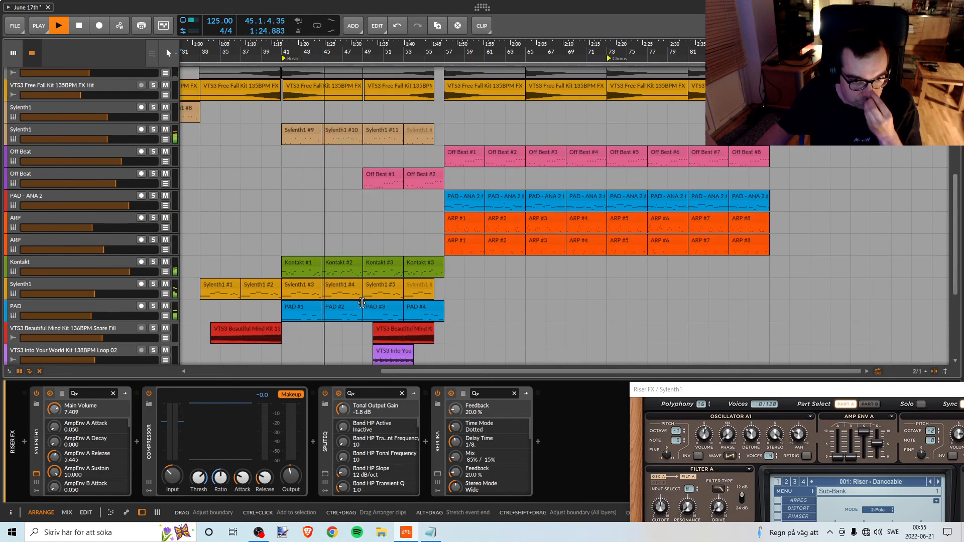
scroll(362, 303, up, 5)
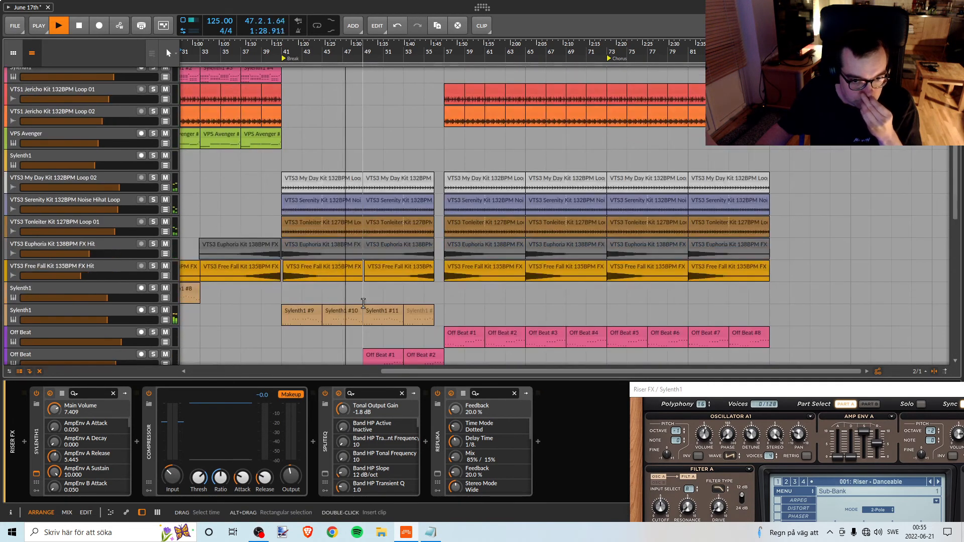
scroll(363, 303, down, 2)
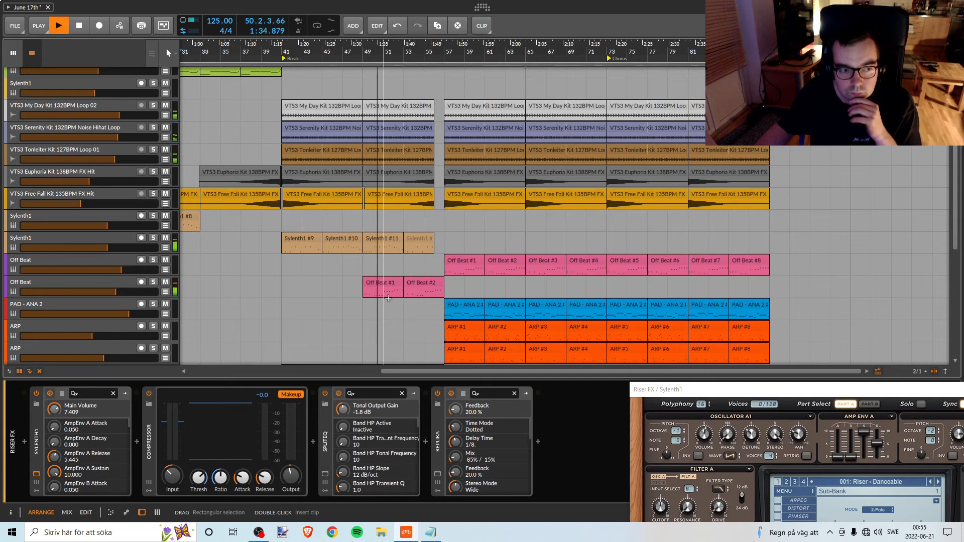
scroll(388, 299, down, 2)
scroll(497, 309, down, 1)
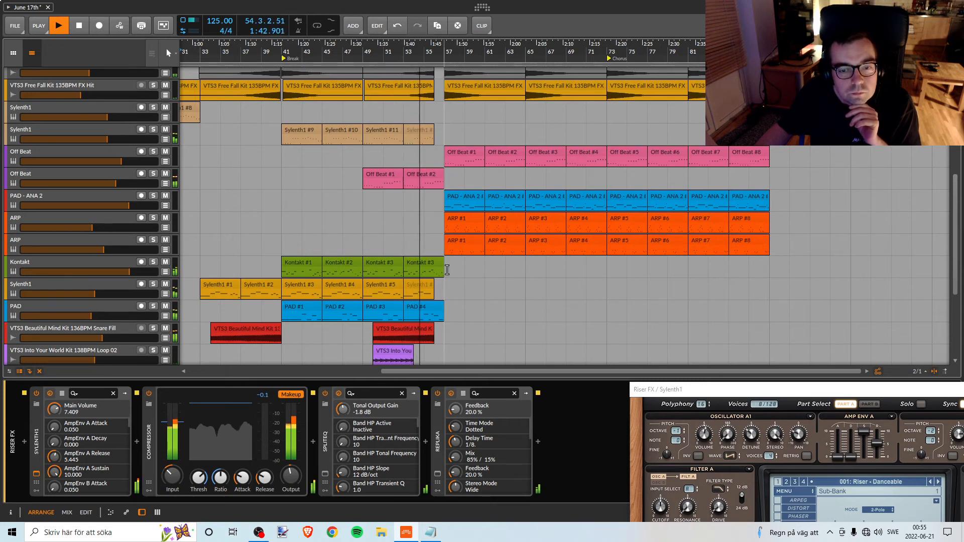
scroll(482, 284, down, 1)
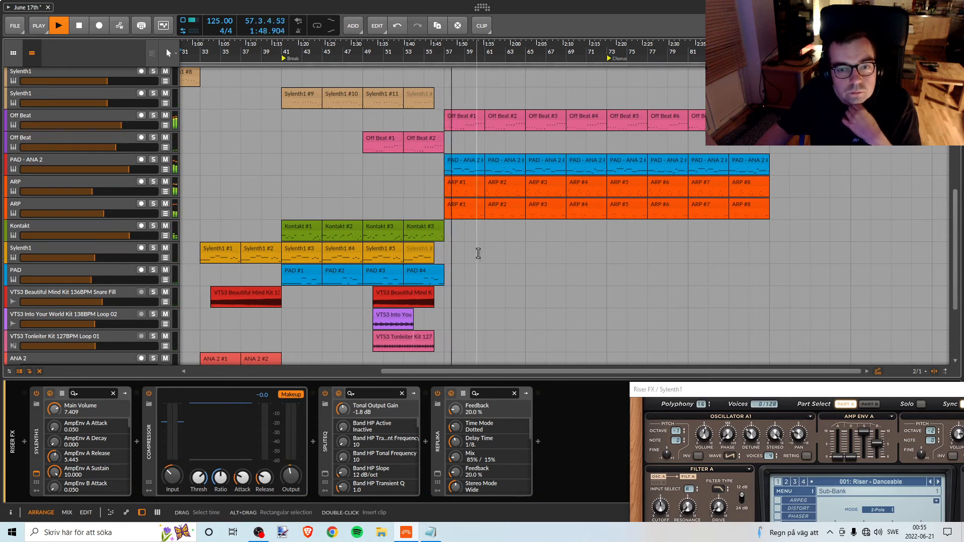
scroll(425, 267, down, 5)
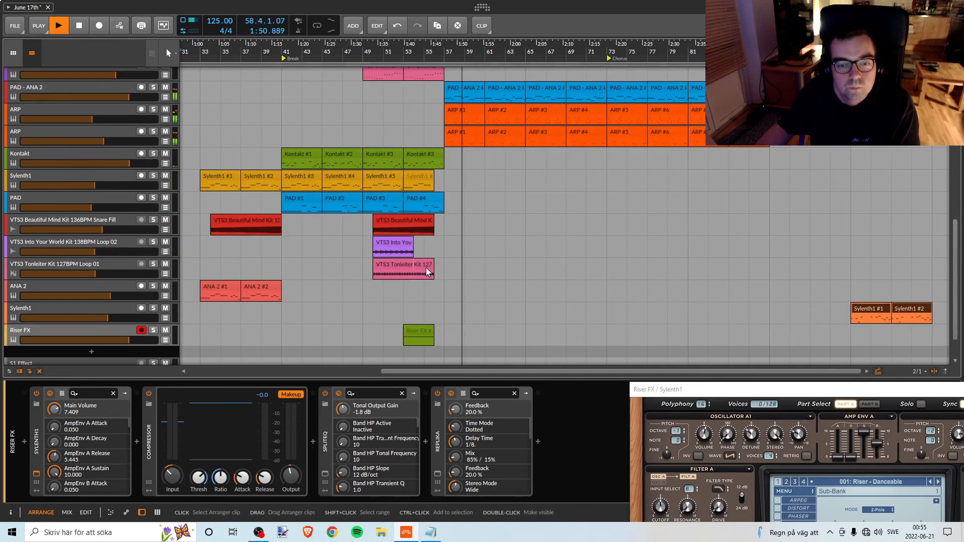
scroll(426, 267, up, 3)
key(space)
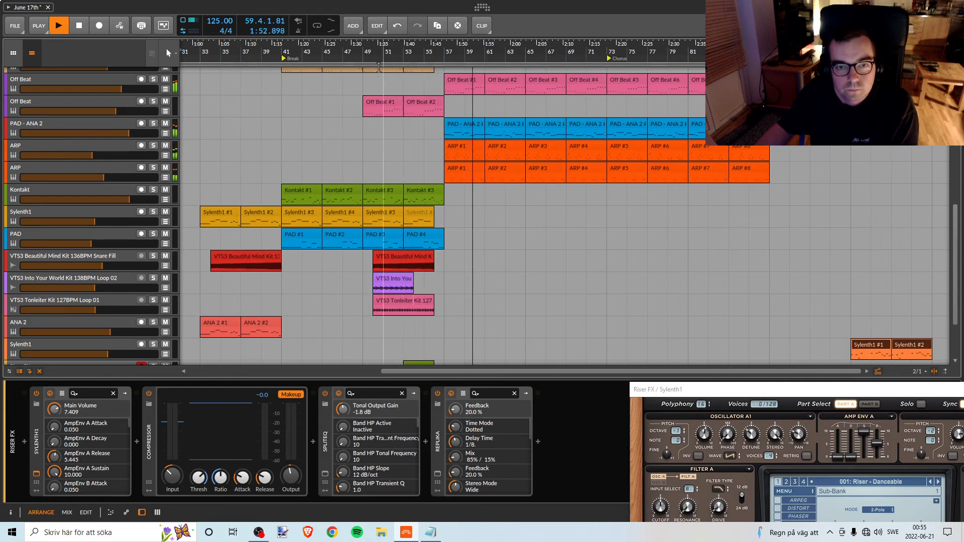
Play the end of the Break from bar 53 and raise the Riser FX track's volume slightly.
scroll(380, 100, up, 2)
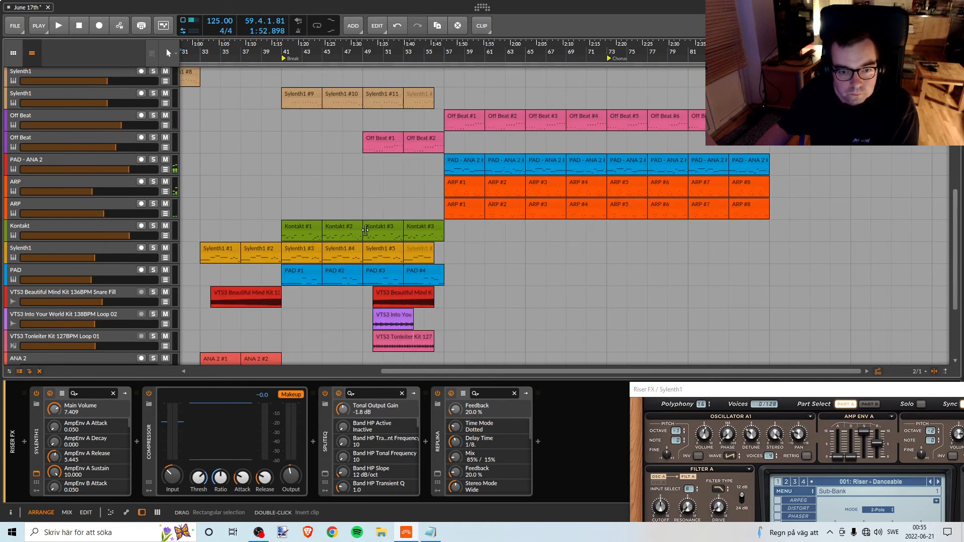
scroll(366, 231, down, 2)
scroll(392, 321, down, 3)
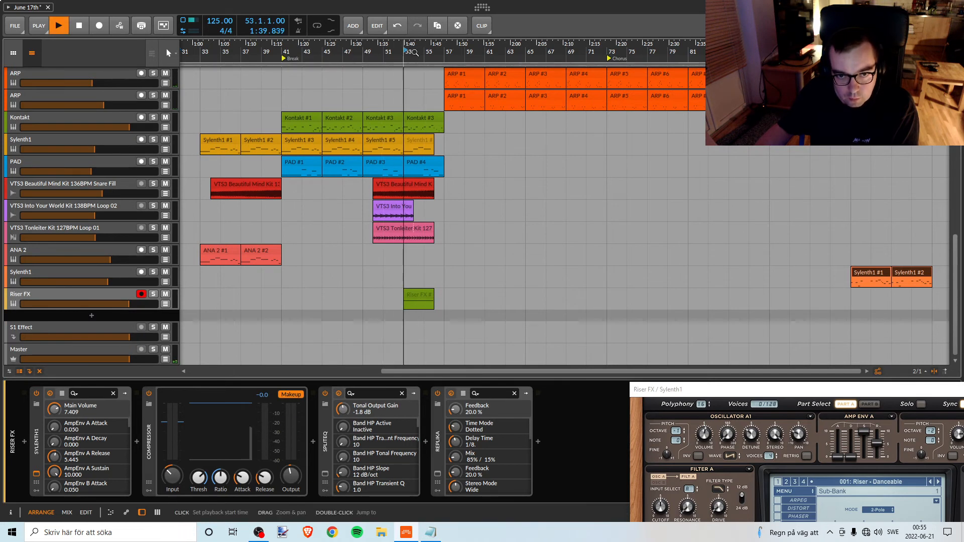
drag(424, 52, 429, 98)
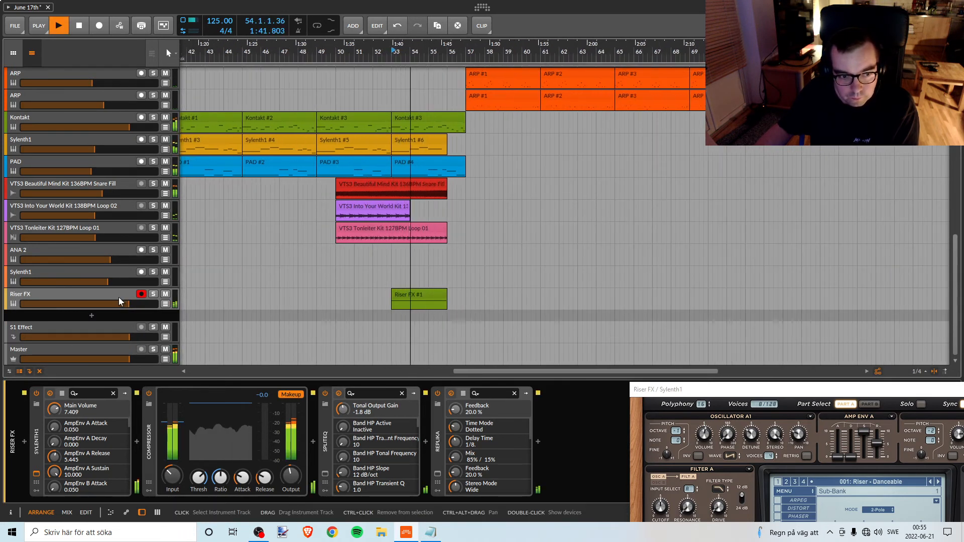
drag(119, 302, 121, 301)
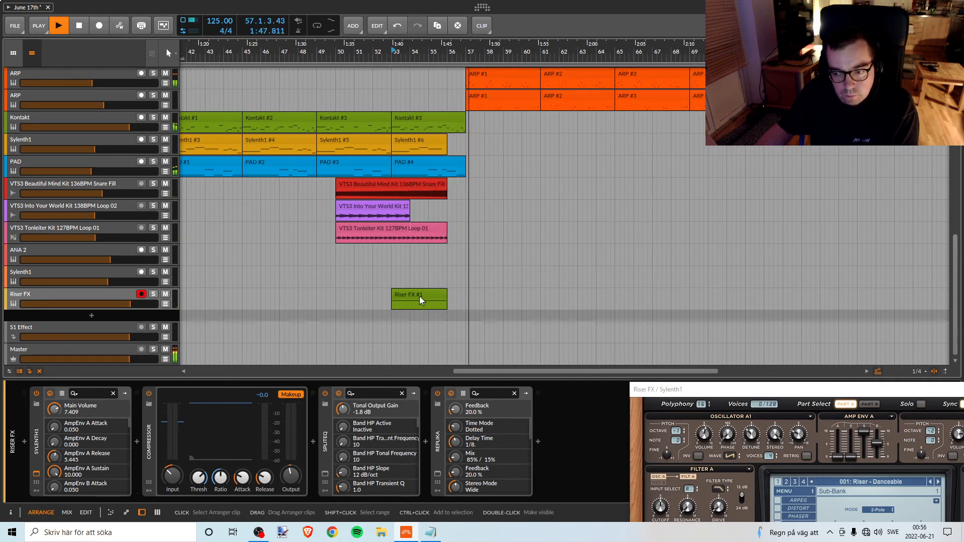
key(space)
key(space)
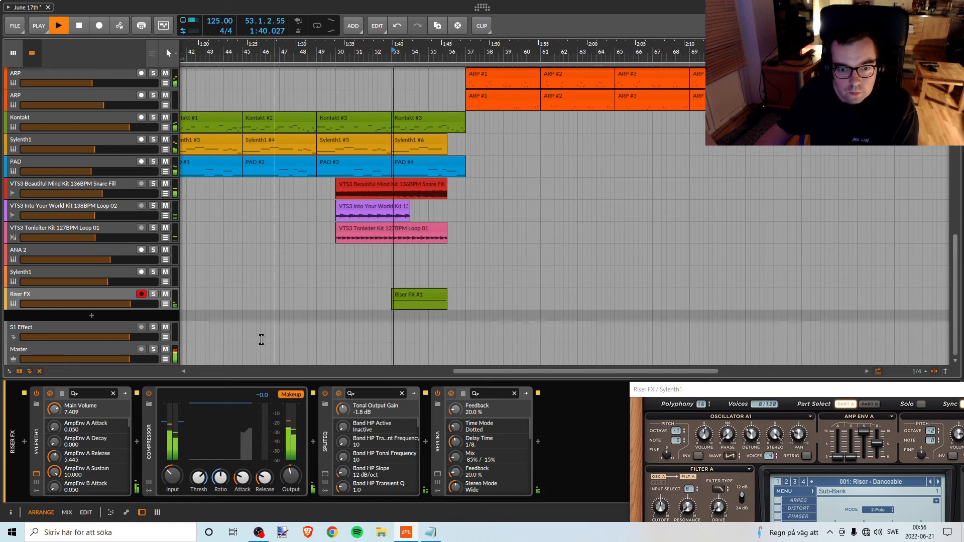
key(space)
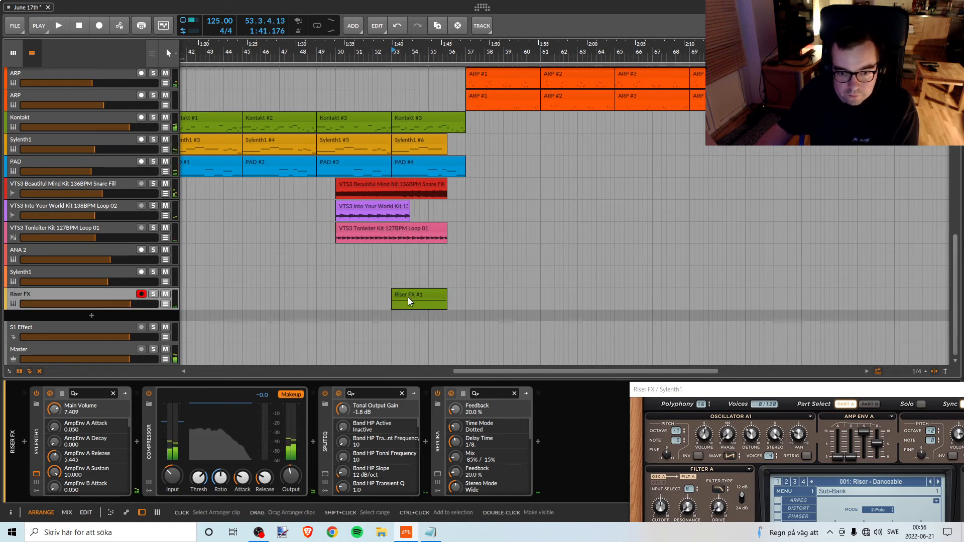
Bring the Riser FX Sylenth1 window fully into view and fine-tune the compressor's output gain while playing from bar 53.
drag(664, 390, 634, 208)
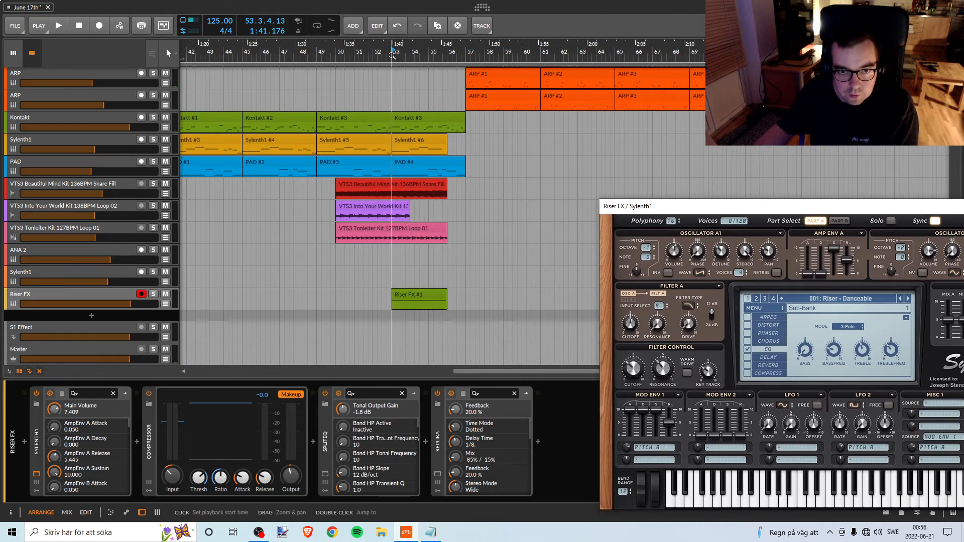
key(space)
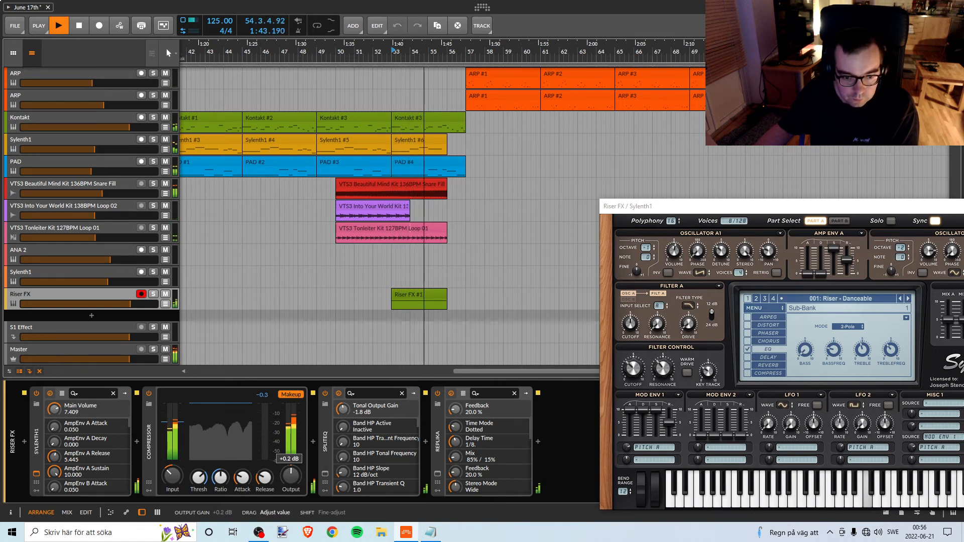
drag(296, 473, 296, 475)
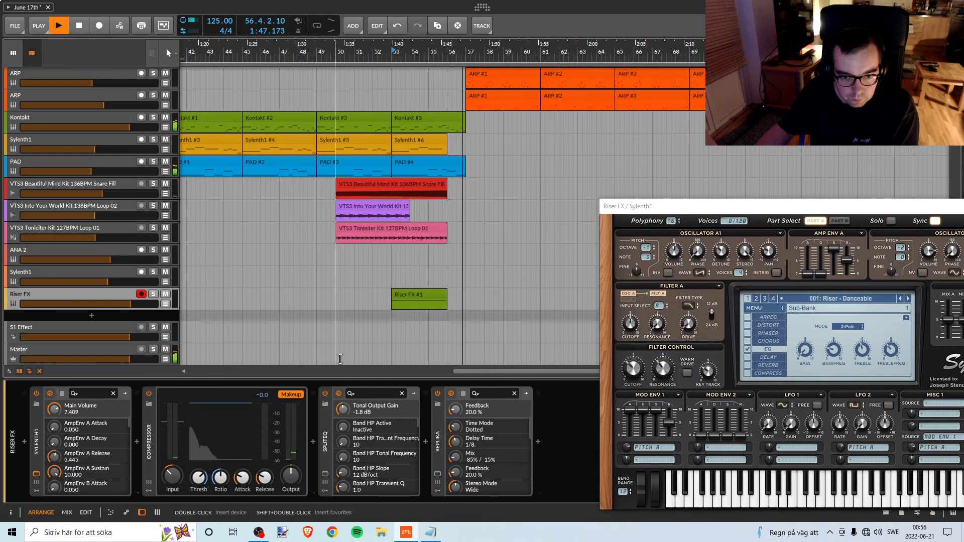
key(space)
Set the Riser FX compressor's input gain to -4.8 dB while replaying from bar 53.
key(space)
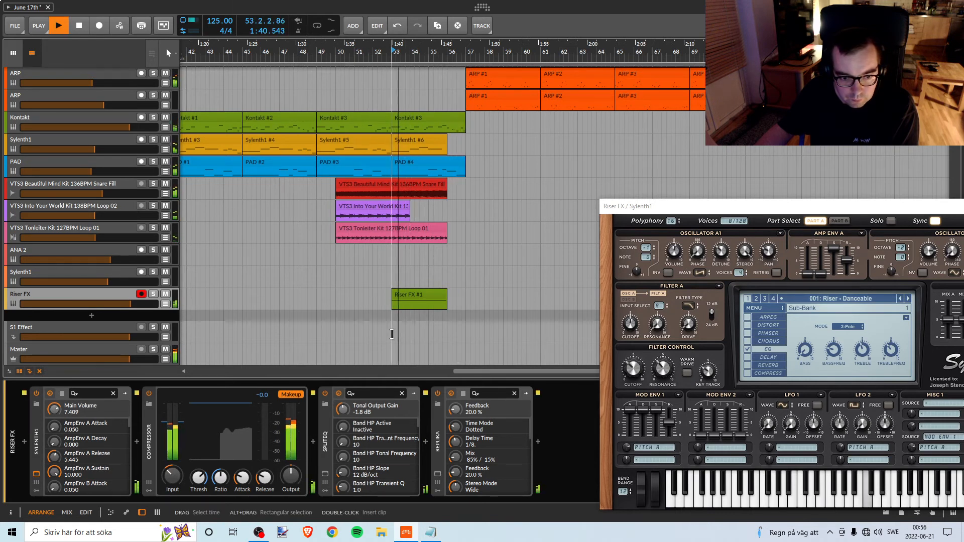
key(space)
key(space)
drag(173, 475, 172, 471)
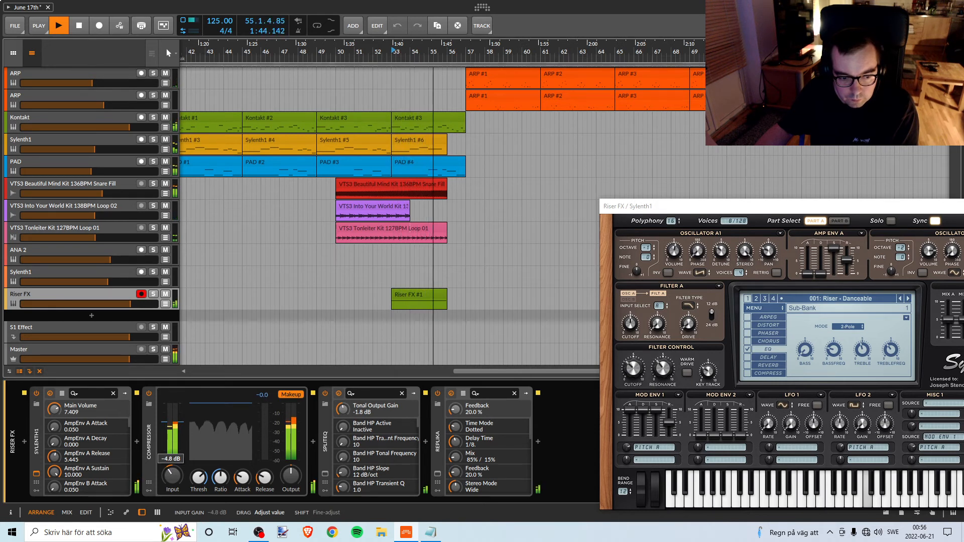
key(space)
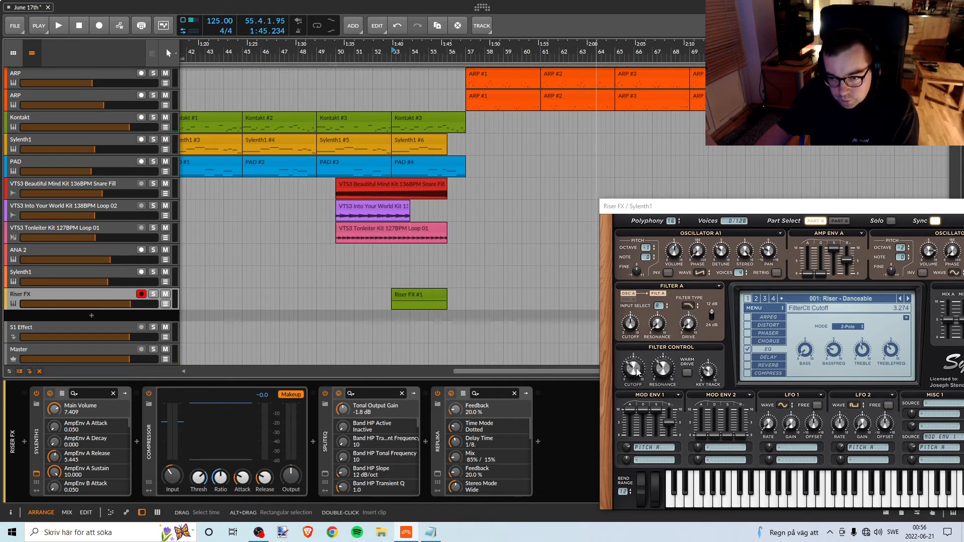
Raise the Filter Control cutoff in the Riser FX Sylenth1 to 3.474 while replaying the riser from bar 53.
key(space)
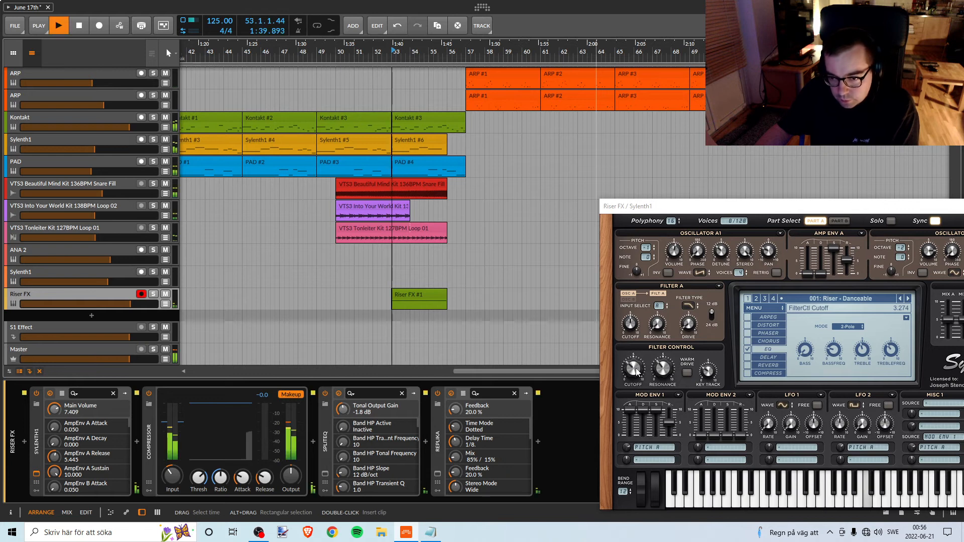
drag(636, 372, 641, 369)
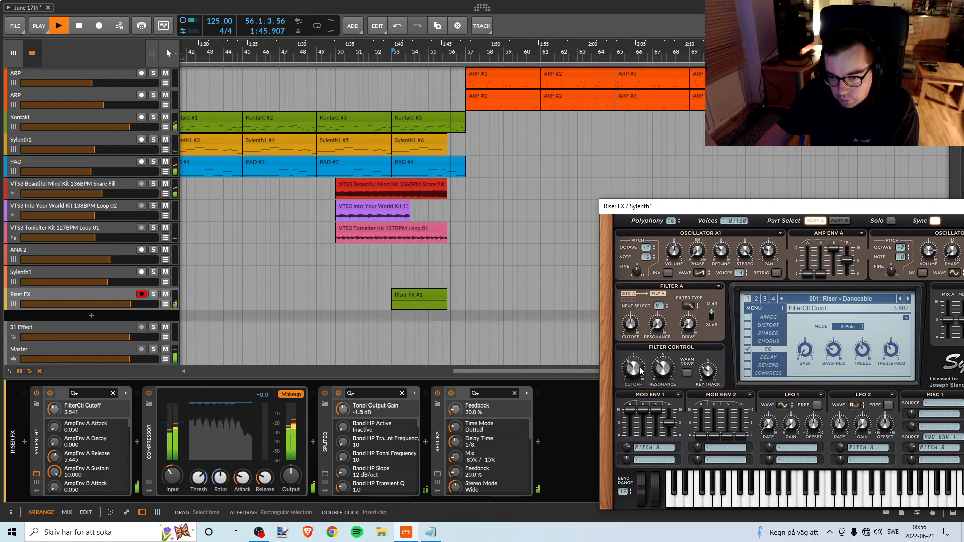
key(space)
key(space)
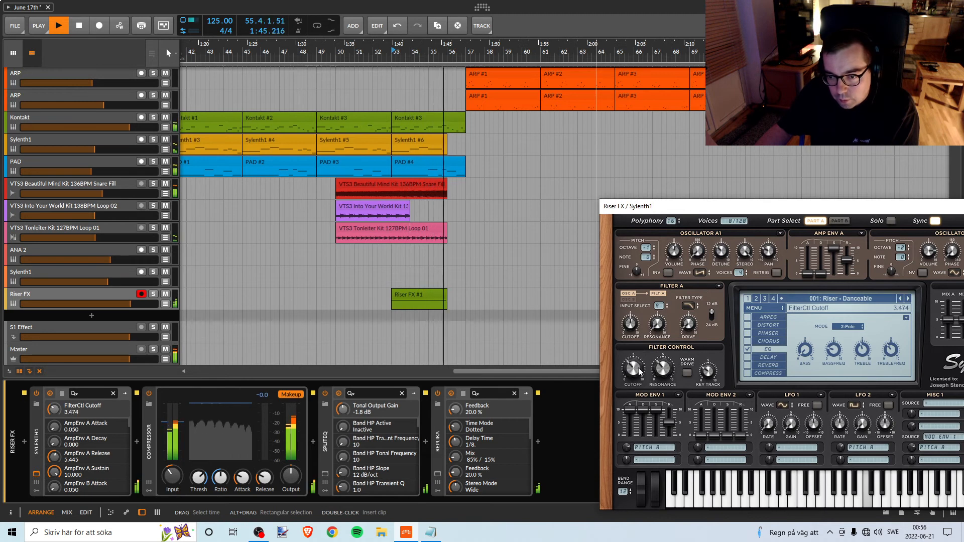
Set the Filter Control key track in the Riser FX Sylenth1 to 3.952 while replaying from bar 53.
key(space)
key(space)
click(708, 370)
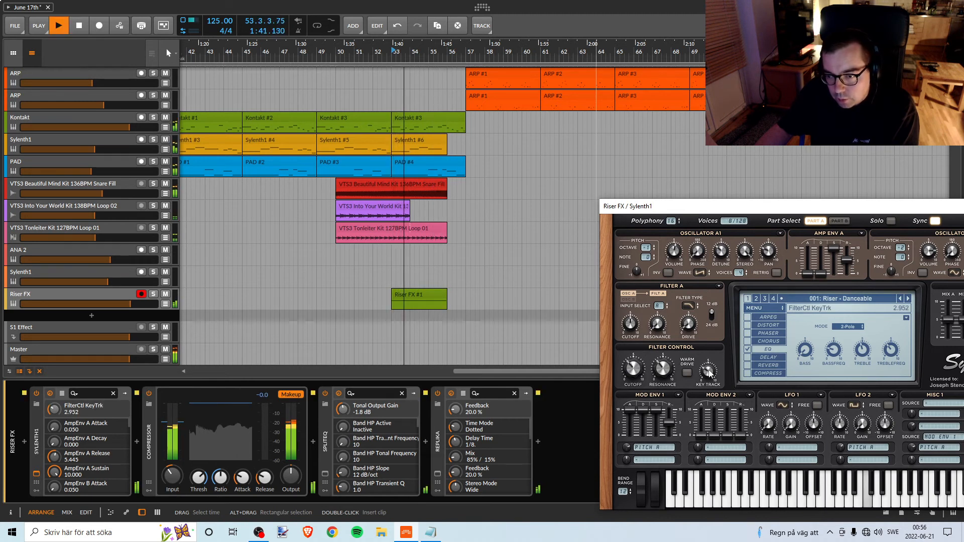
drag(709, 376, 710, 356)
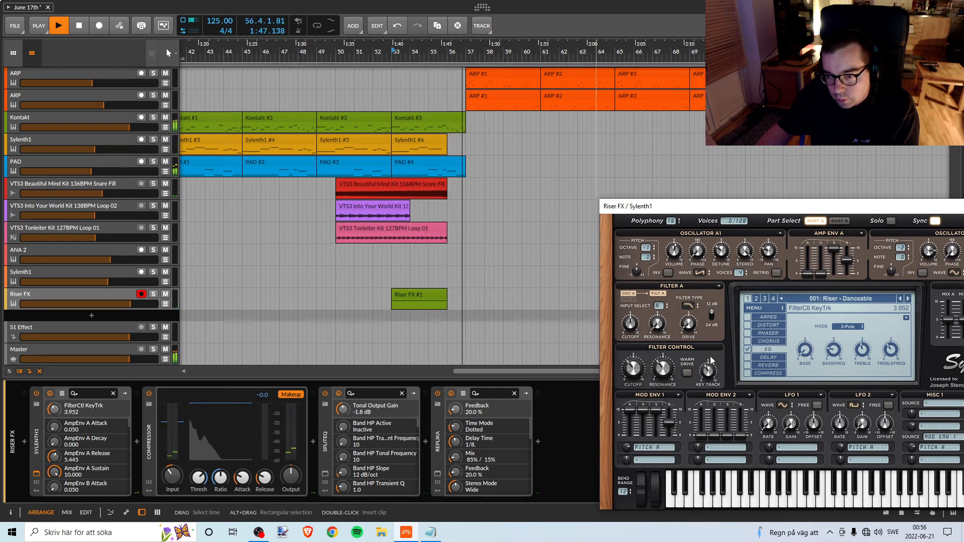
double_click(395, 52)
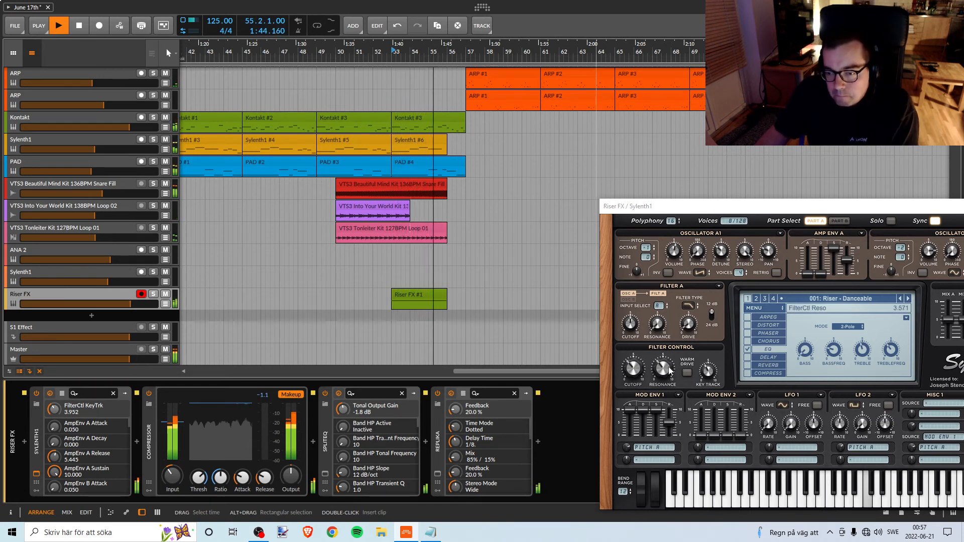
Lower the Riser FX Sylenth1 Filter Control resonance to 0.000, auditioning the track in solo and with the full mix.
click(153, 294)
drag(667, 376, 664, 387)
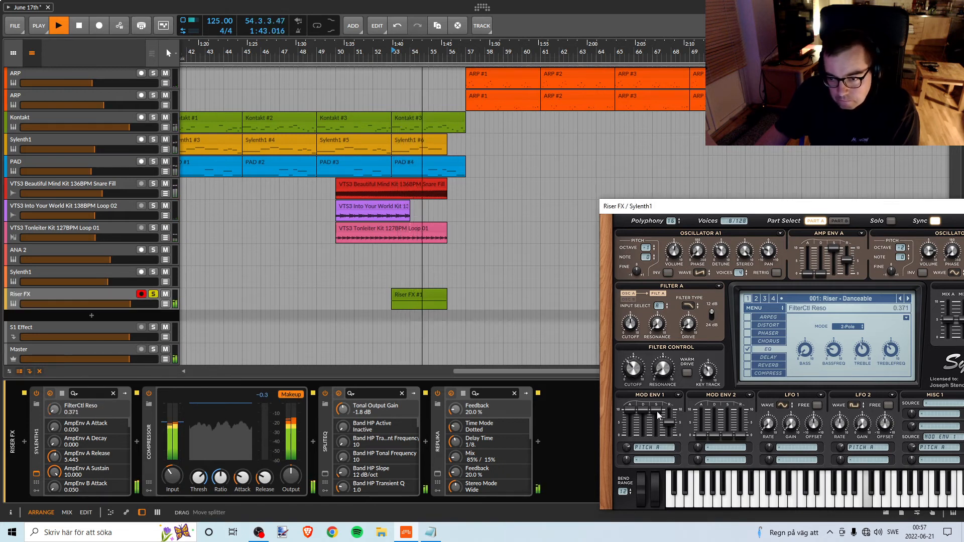
key(space)
key(space)
click(153, 294)
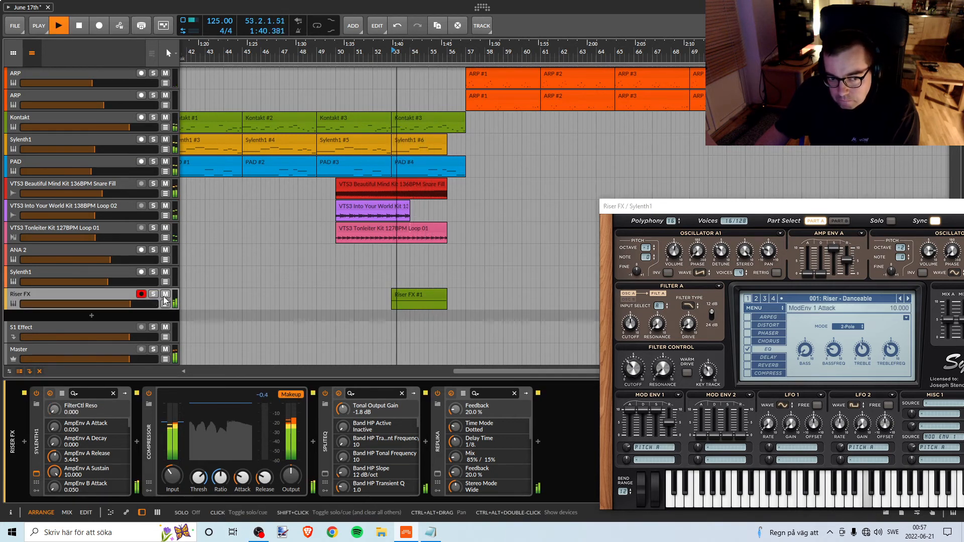
drag(665, 367, 664, 361)
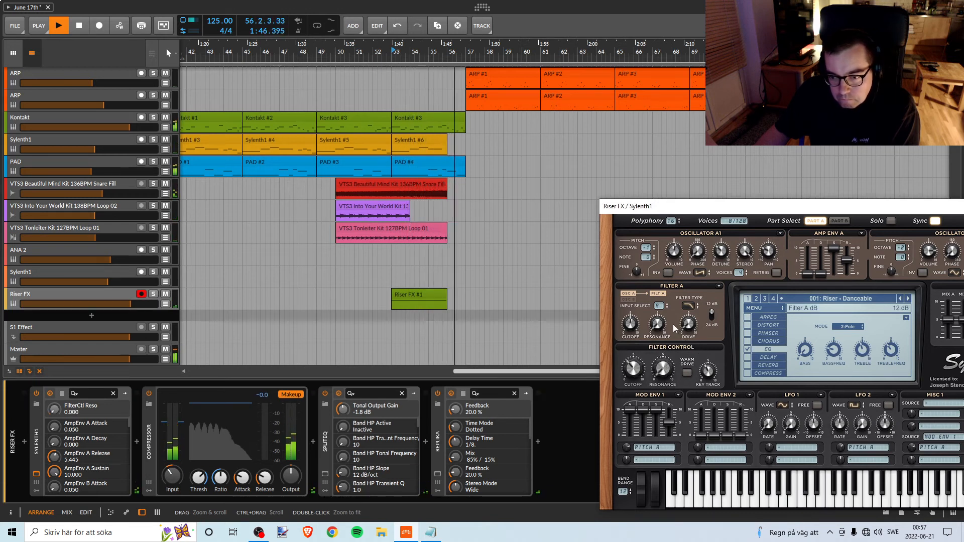
Bring the Sylenth1 window fully into view and turn off retrigger for oscillators B1 and B2 in Part B.
drag(757, 209, 662, 193)
key(space)
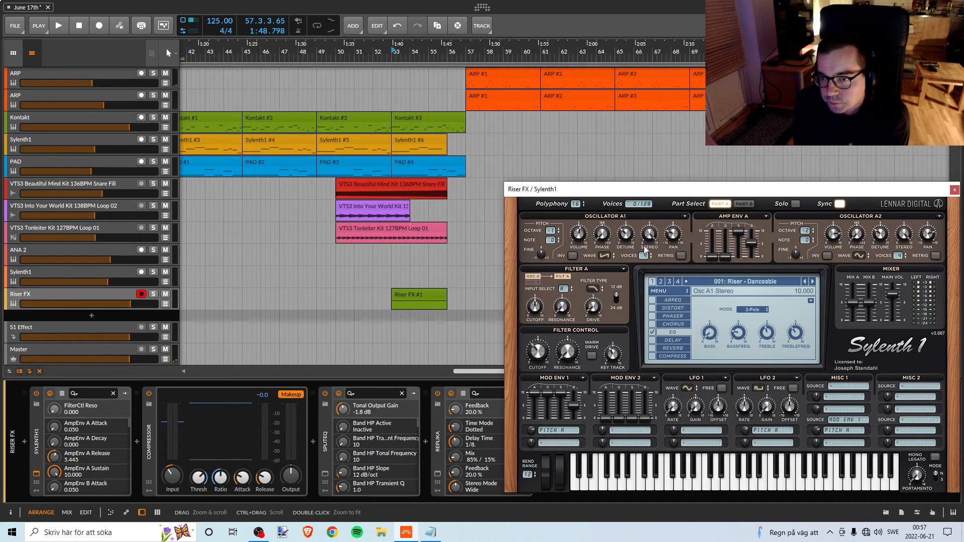
click(745, 204)
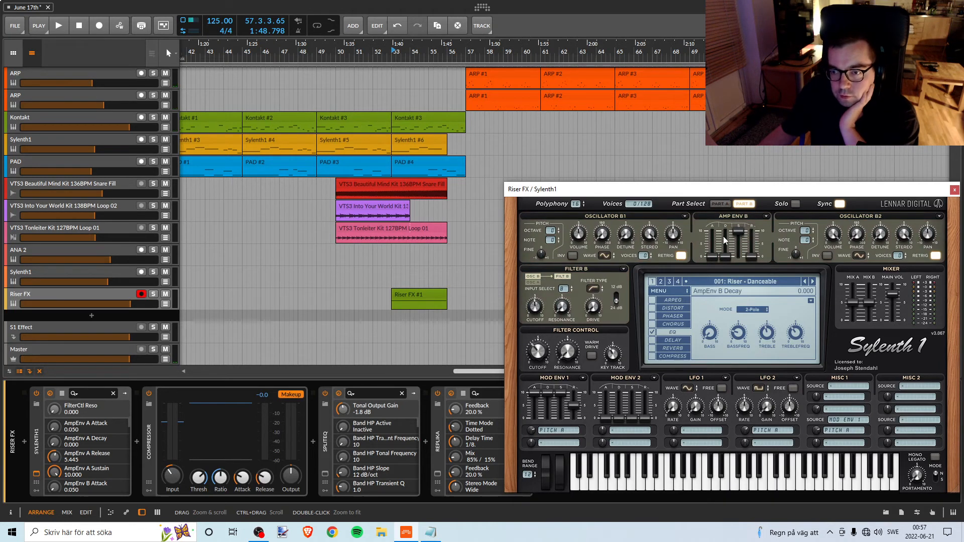
click(681, 256)
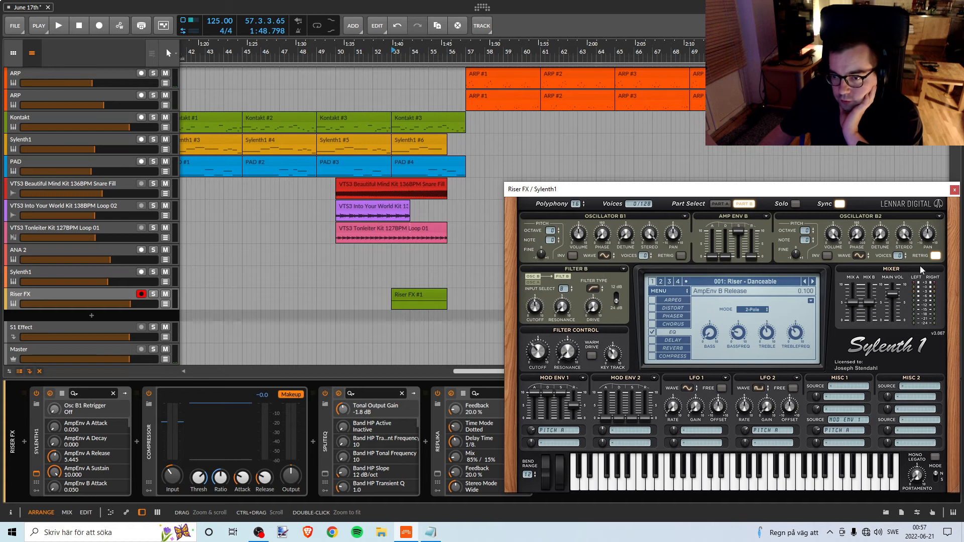
click(719, 203)
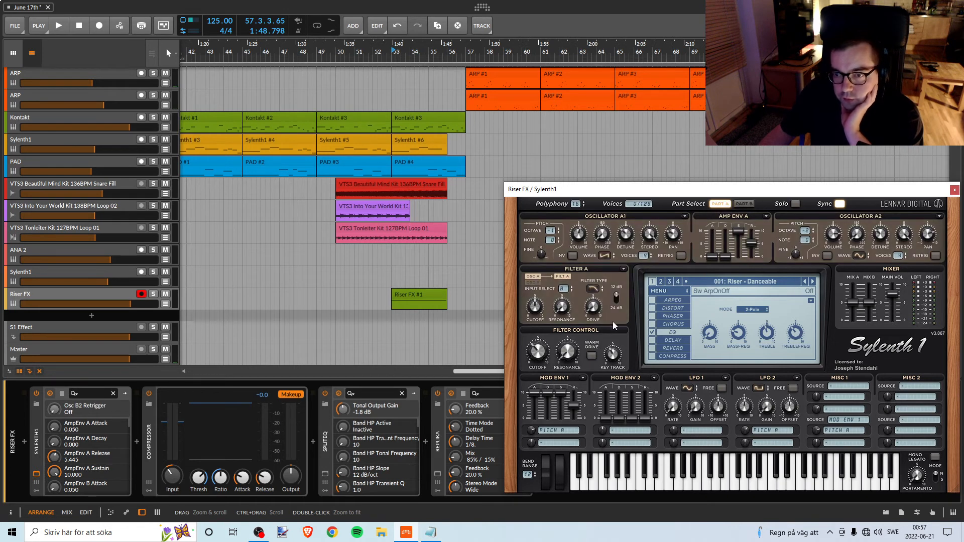
Set Oscillator A1 to 2 voices and Oscillator A2 to 3 voices while replaying the riser from bar 53.
click(403, 59)
key(space)
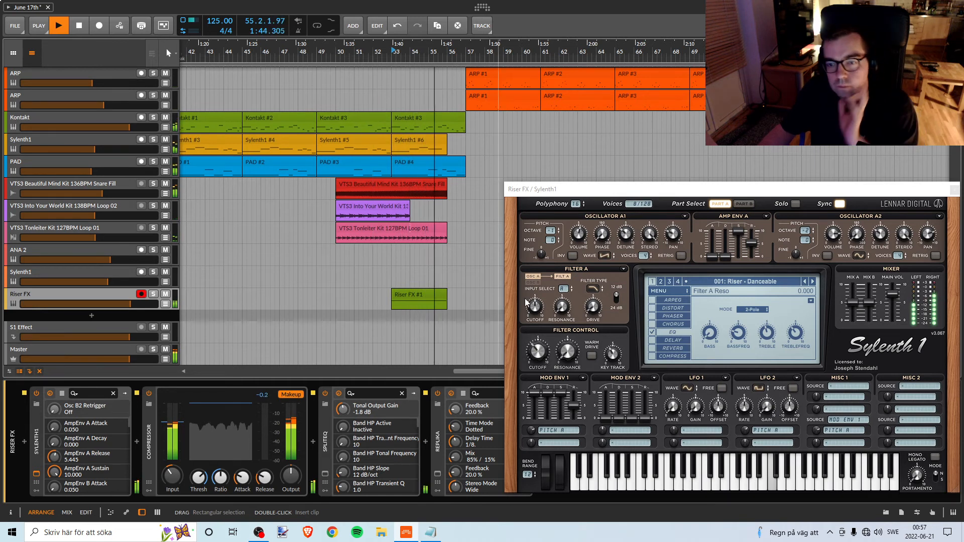
key(space)
click(644, 257)
drag(639, 271, 638, 275)
key(space)
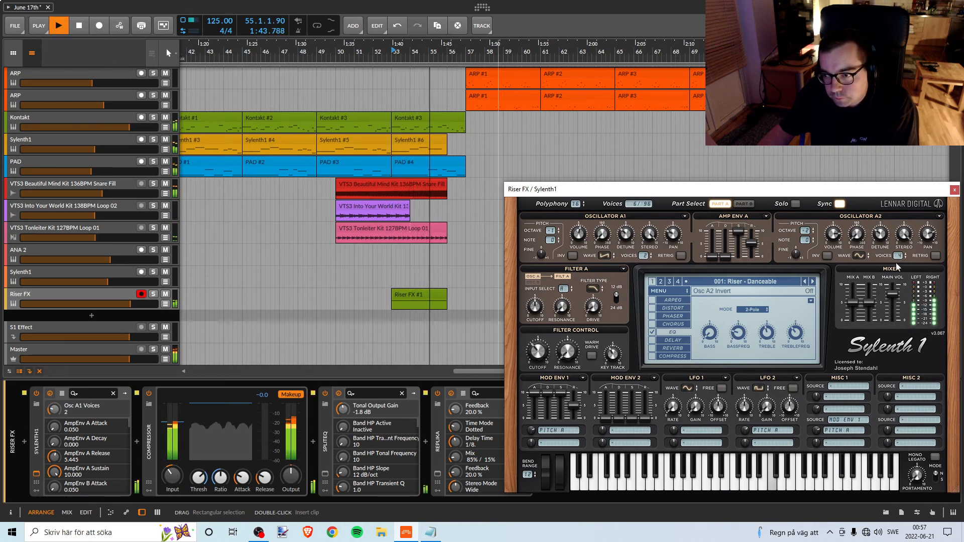
key(space)
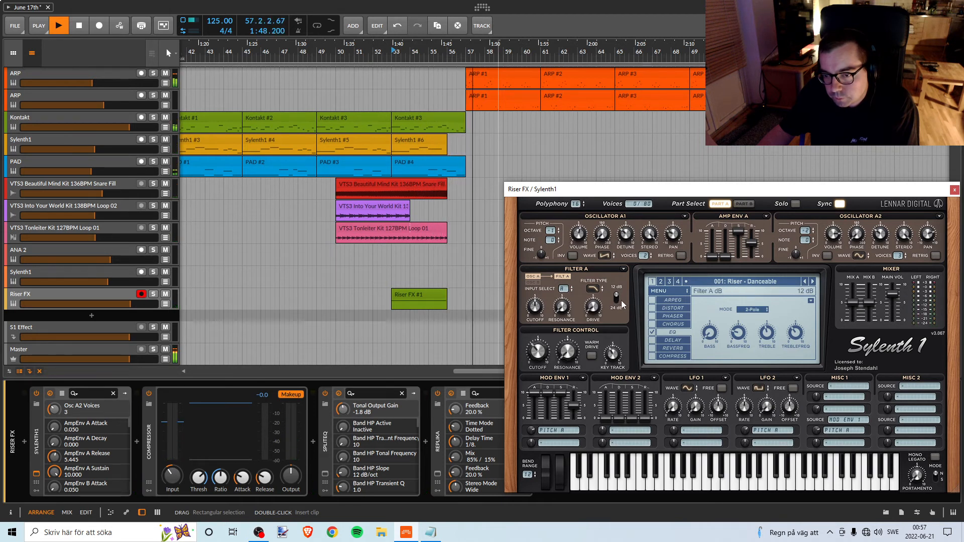
key(space)
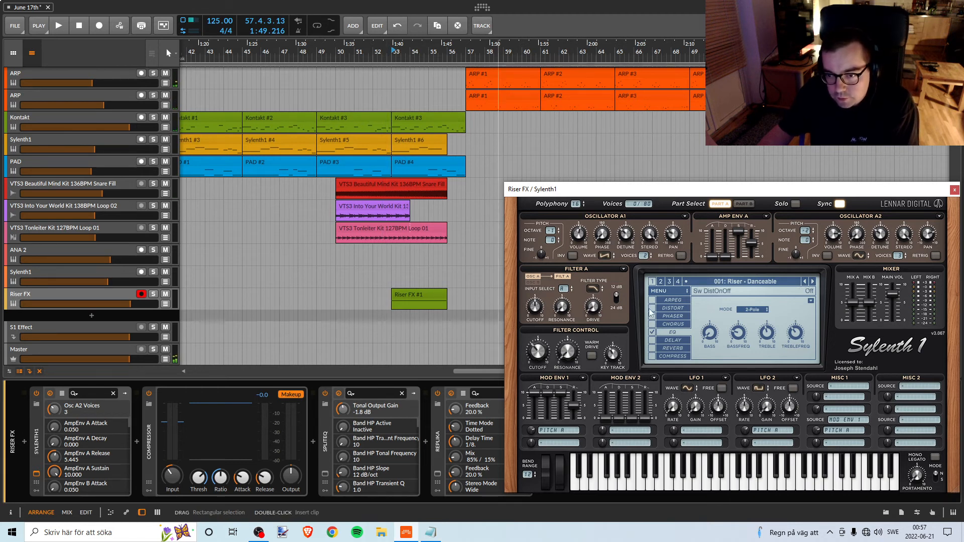
Enable the Sylenth1 distortion, choose the FoldBack type and raise its amount to 9.181 during playback.
key(space)
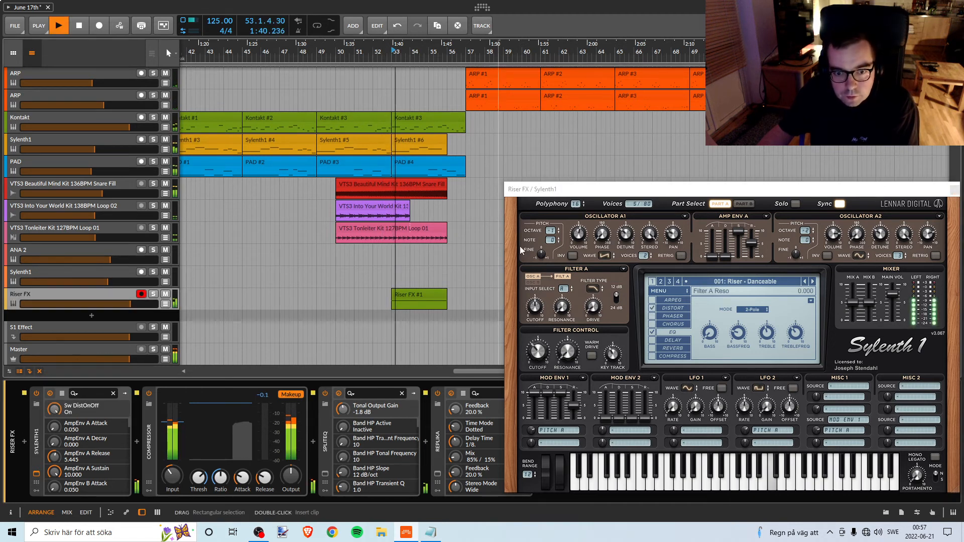
click(673, 308)
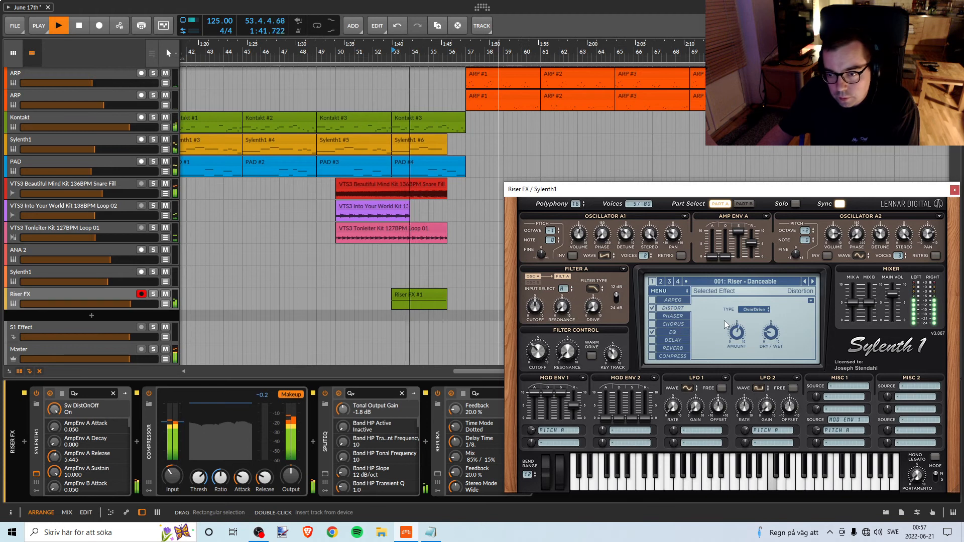
key(space)
click(753, 311)
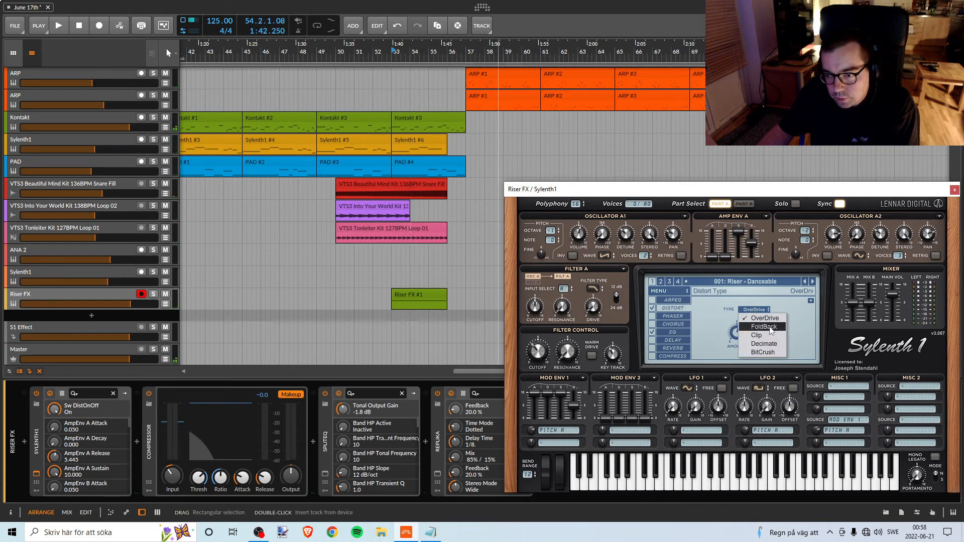
click(764, 327)
key(space)
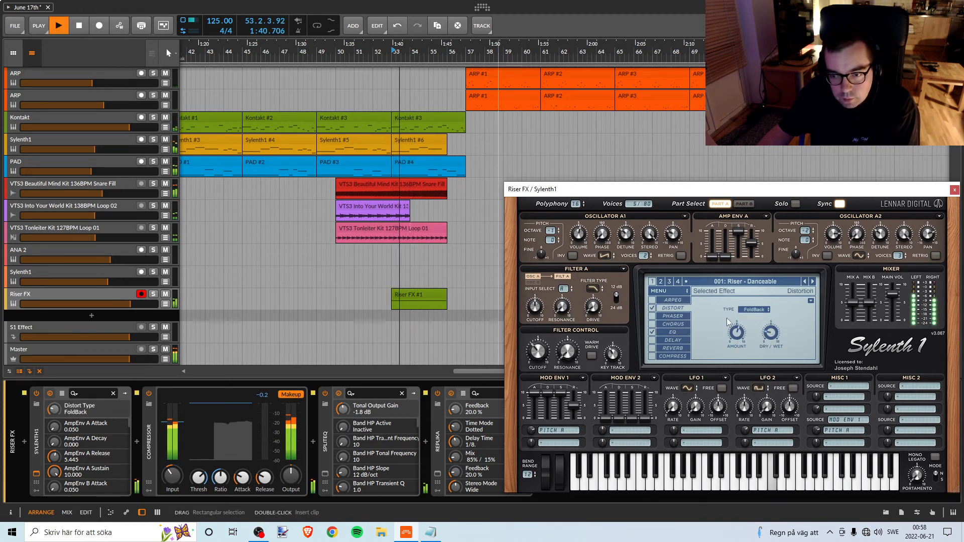
drag(739, 337, 739, 281)
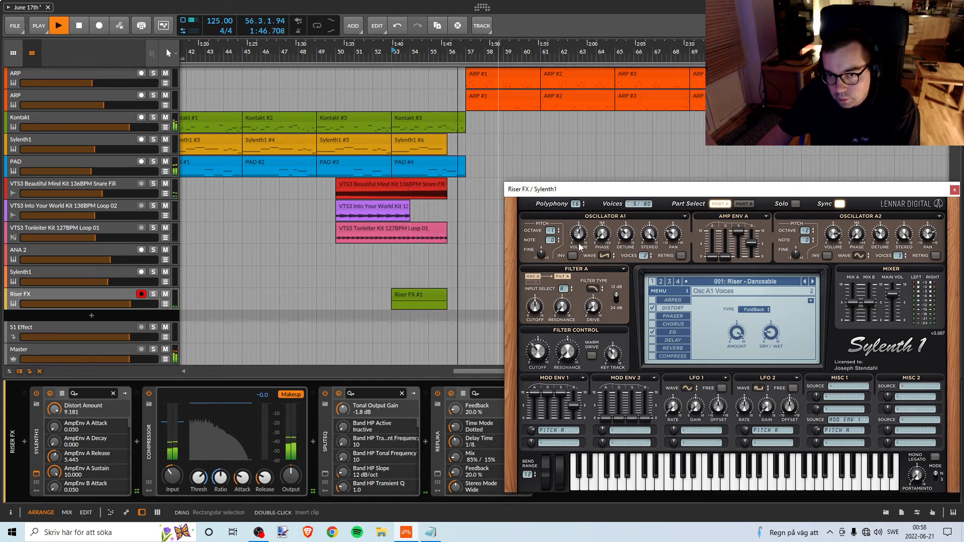
Move the playback start to just before bar 53 and play the distorted riser.
click(387, 53)
key(space)
key(space)
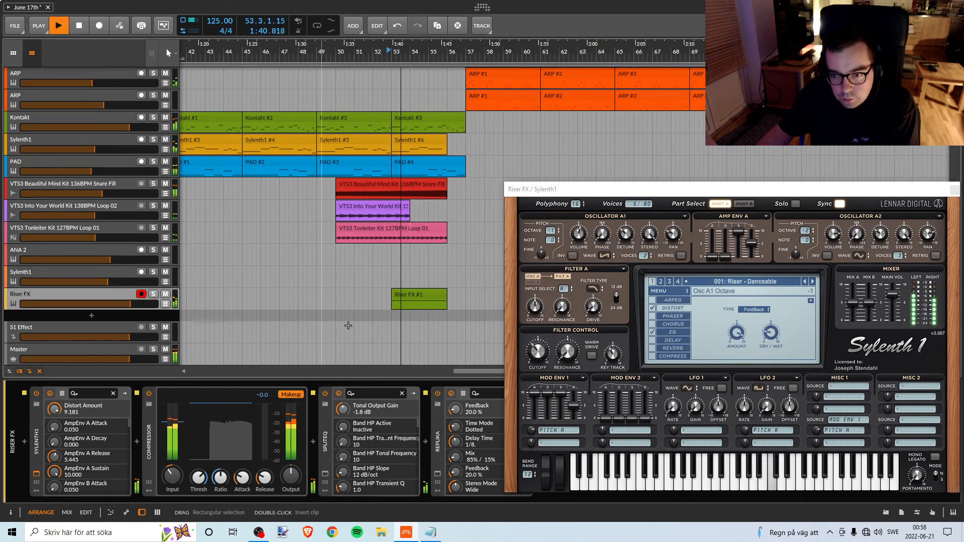
key(space)
Try the Sylenth1 arpeggiator on the soloed Riser FX track, comparing the riser with it on and off.
click(652, 299)
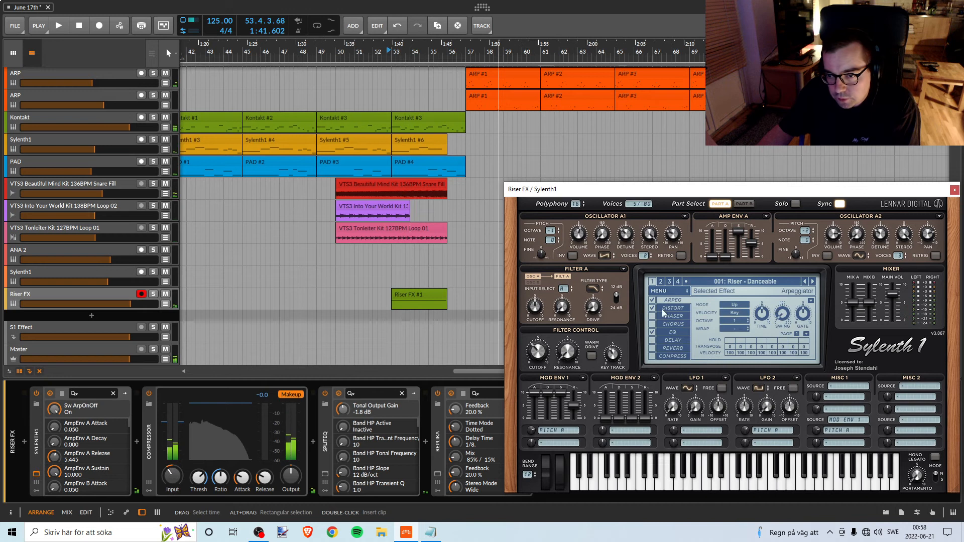
key(space)
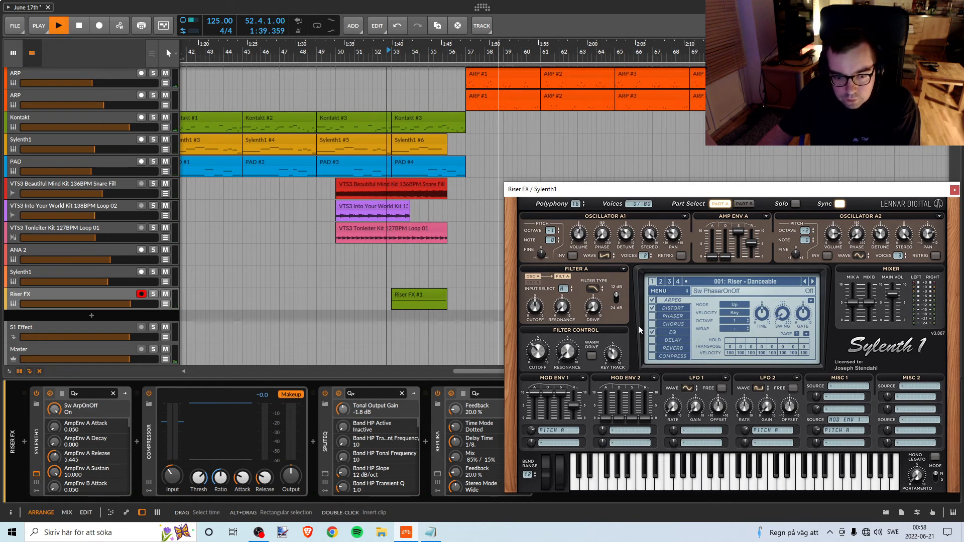
click(153, 294)
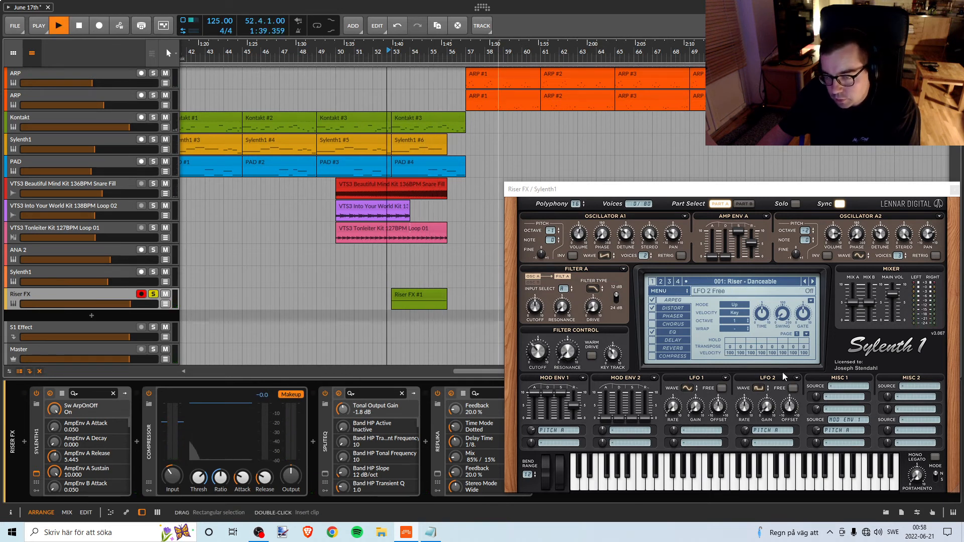
click(653, 301)
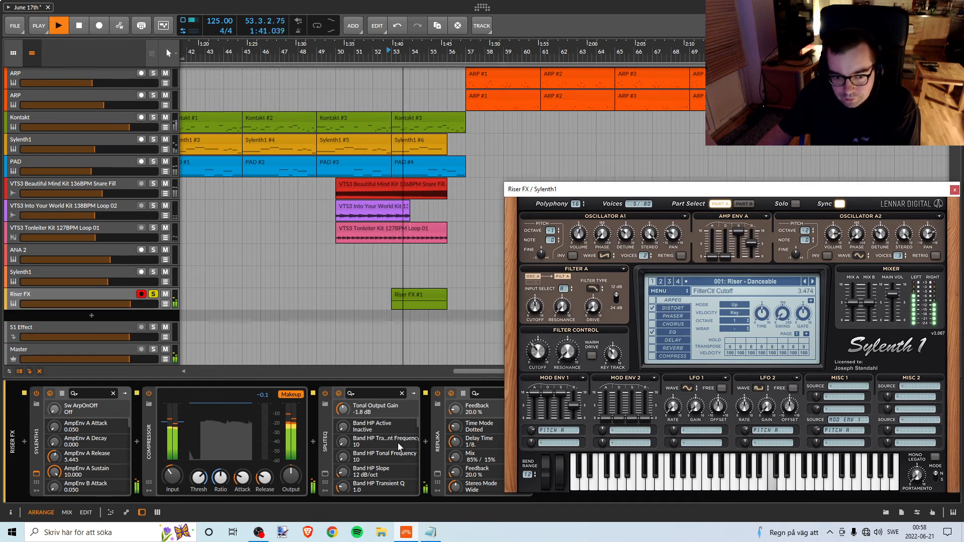
drag(668, 193, 669, 68)
key(space)
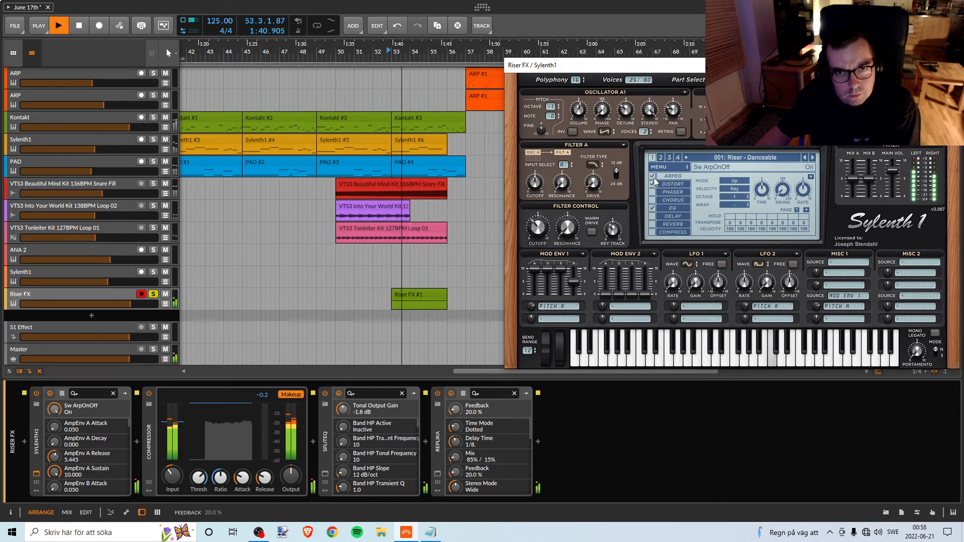
key(space)
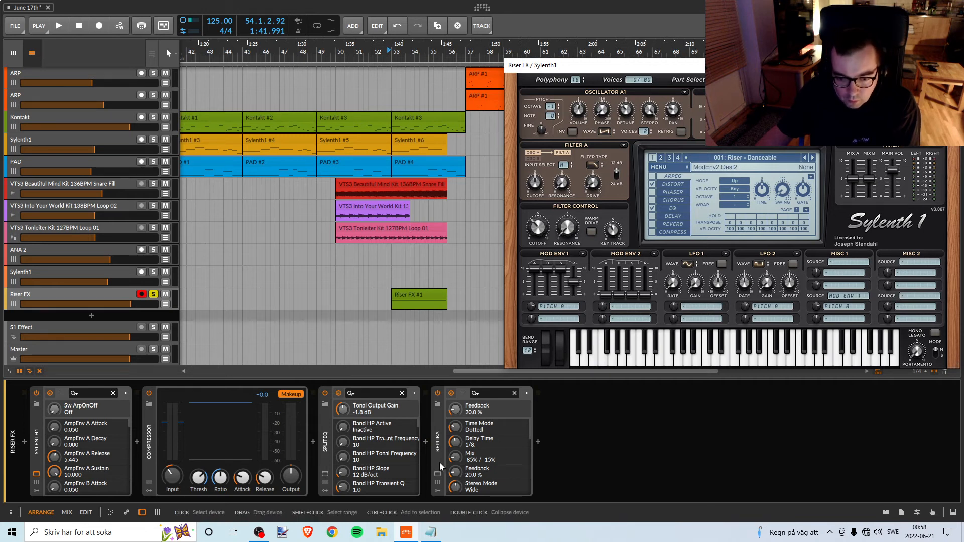
key(space)
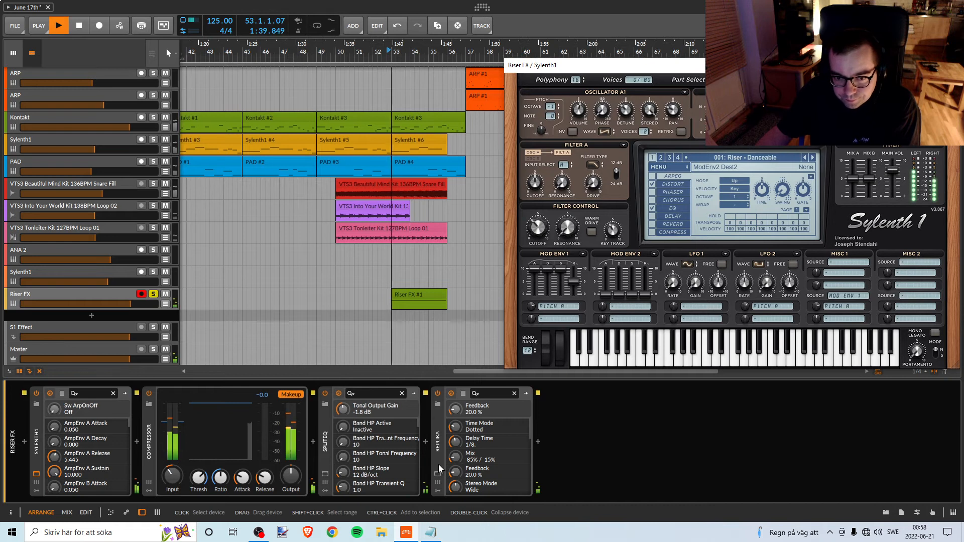
key(space)
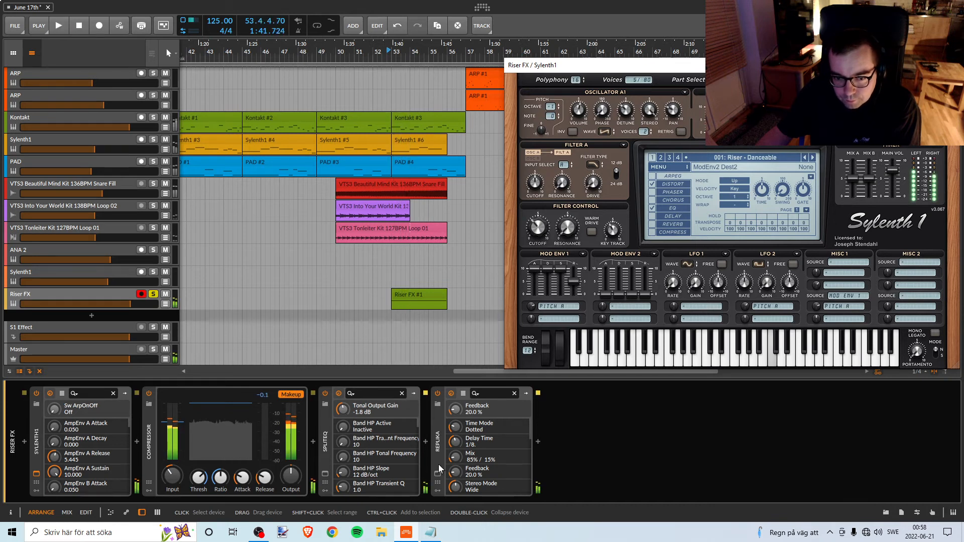
Add the A1TriggerGate audio effect at the end of the Riser FX device chain.
click(538, 442)
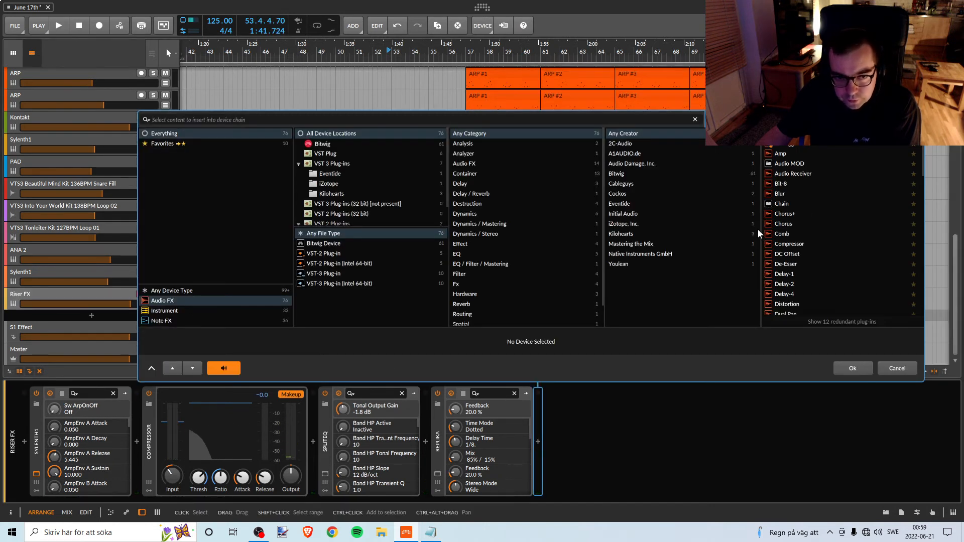
click(794, 143)
key(Return)
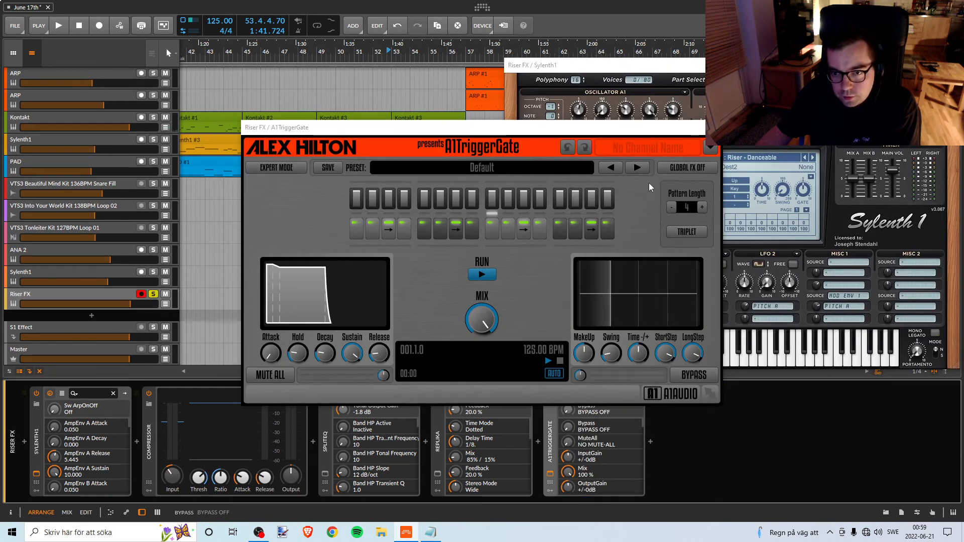
Load the Like A SideChain 01 preset in A1TriggerGate and set its mix to 60 %.
click(637, 170)
click(637, 168)
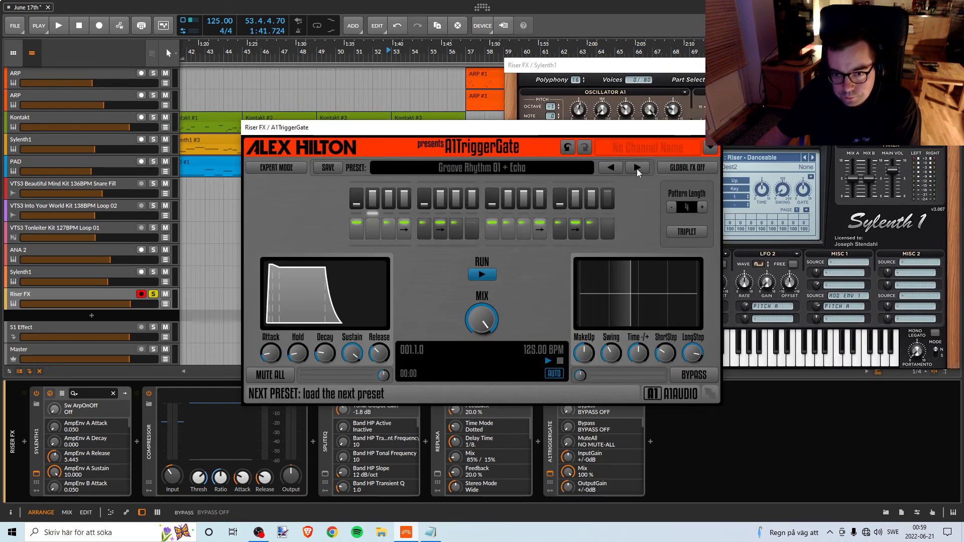
click(636, 168)
mouse_move(481, 319)
mouse_down()
mouse_move(481, 338)
mouse_move(484, 326)
mouse_up()
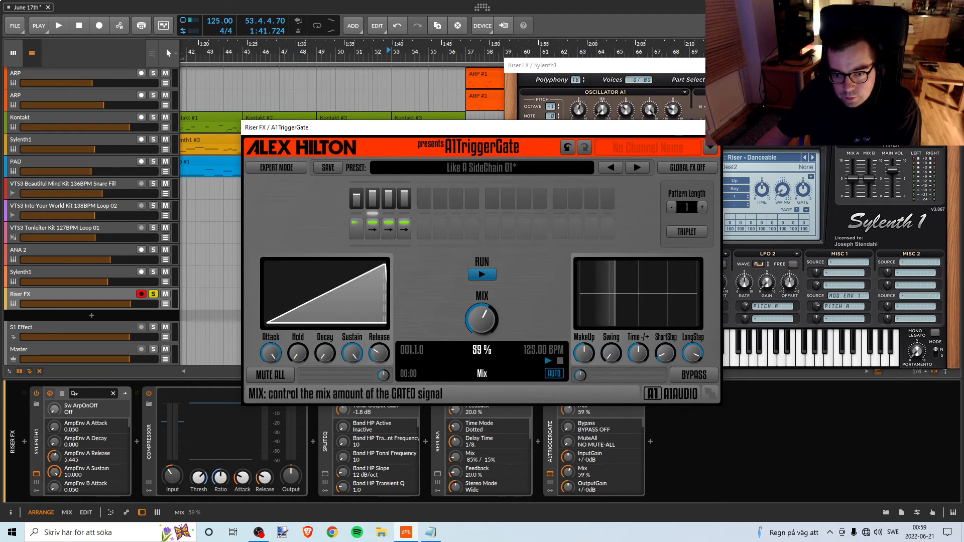
key(space)
Move A1TriggerGate ahead of Replika in the Riser FX chain and play the riser unsoloed with the full mix.
key(space)
drag(548, 432, 487, 437)
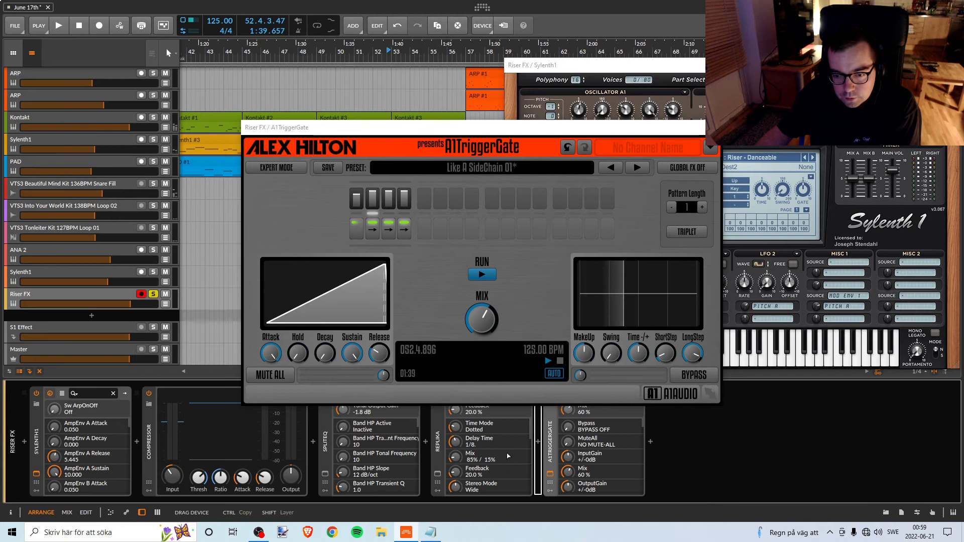
key(space)
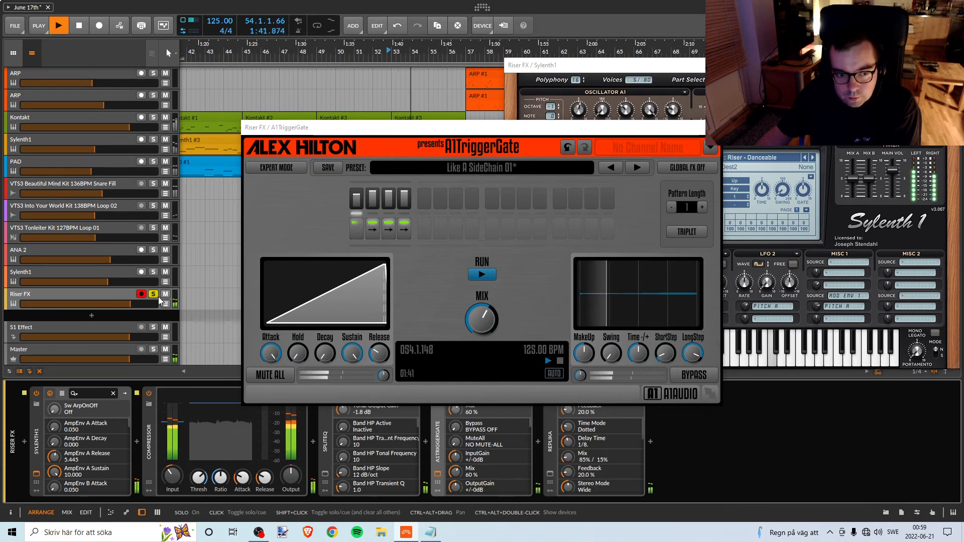
drag(422, 127, 659, 113)
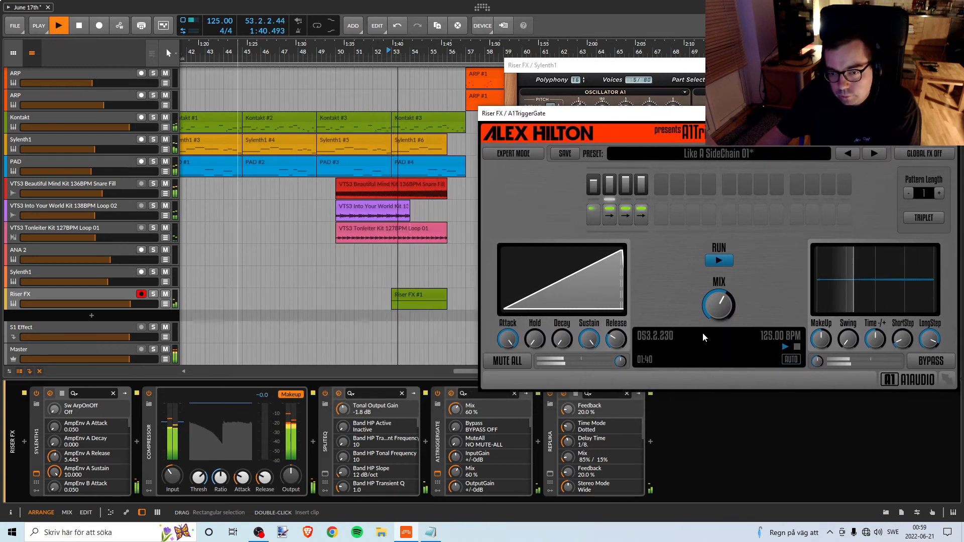
Try A1TriggerGate on the riser with the mix at 80 % and the makeup gain at +3.0 dB during playback.
drag(717, 305, 717, 300)
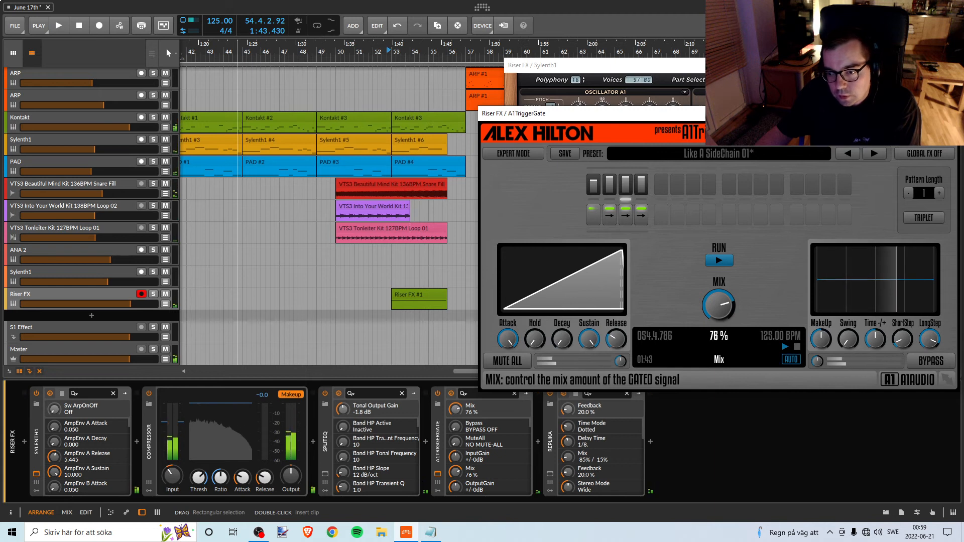
key(space)
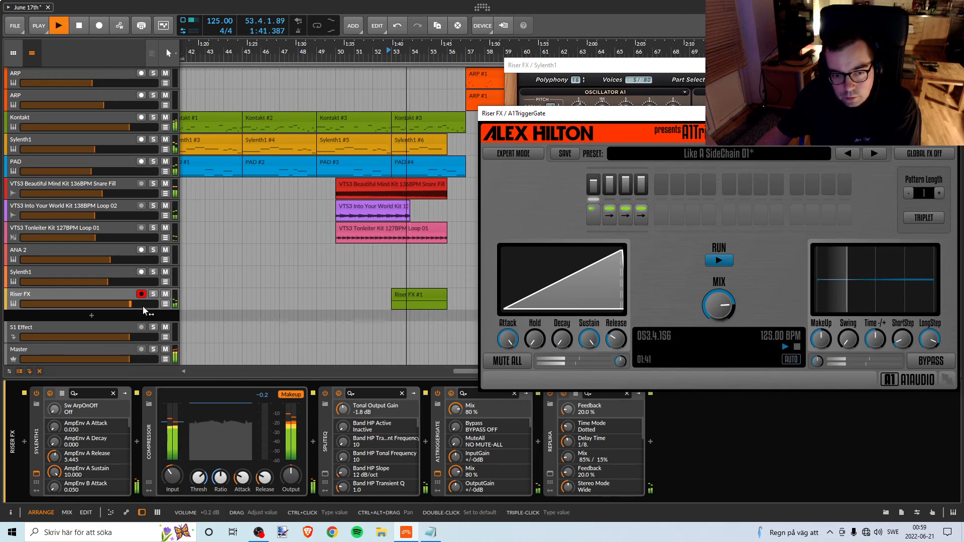
key(space)
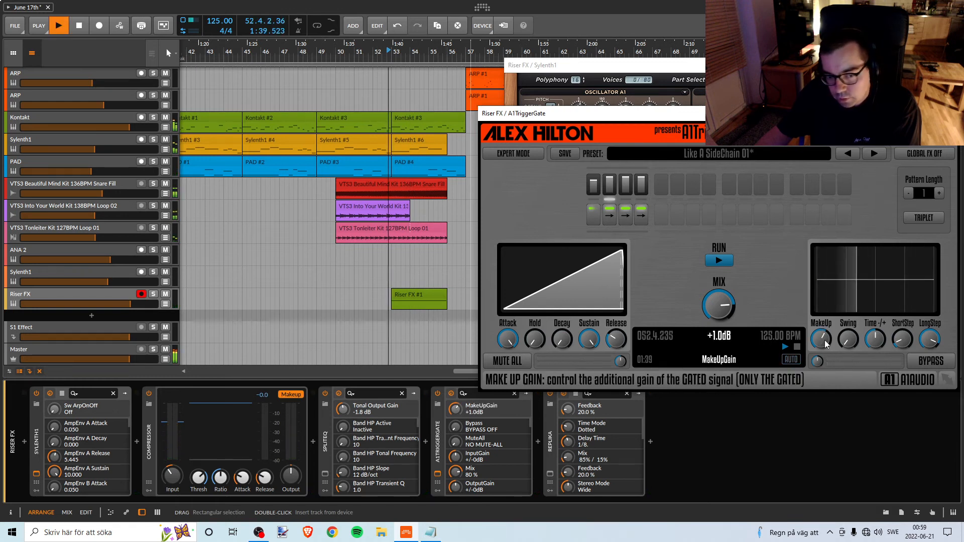
drag(825, 344, 821, 341)
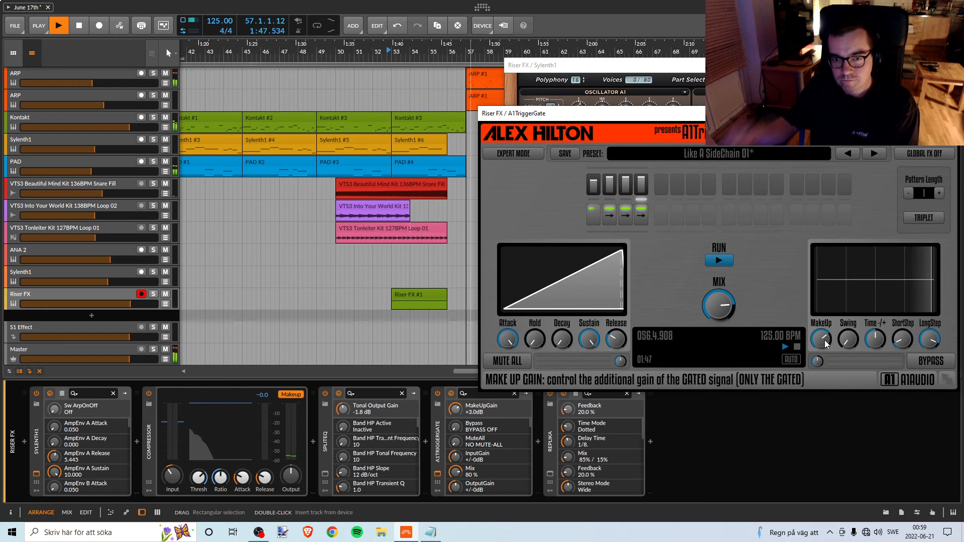
key(space)
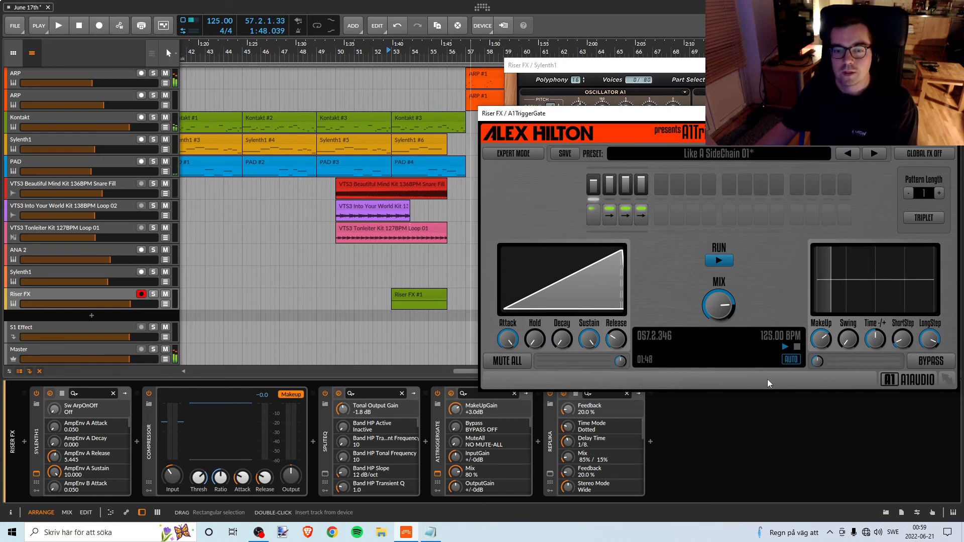
Play the full mix from bar 53 and try an A1TriggerGate mix of 85 %.
click(391, 53)
key(space)
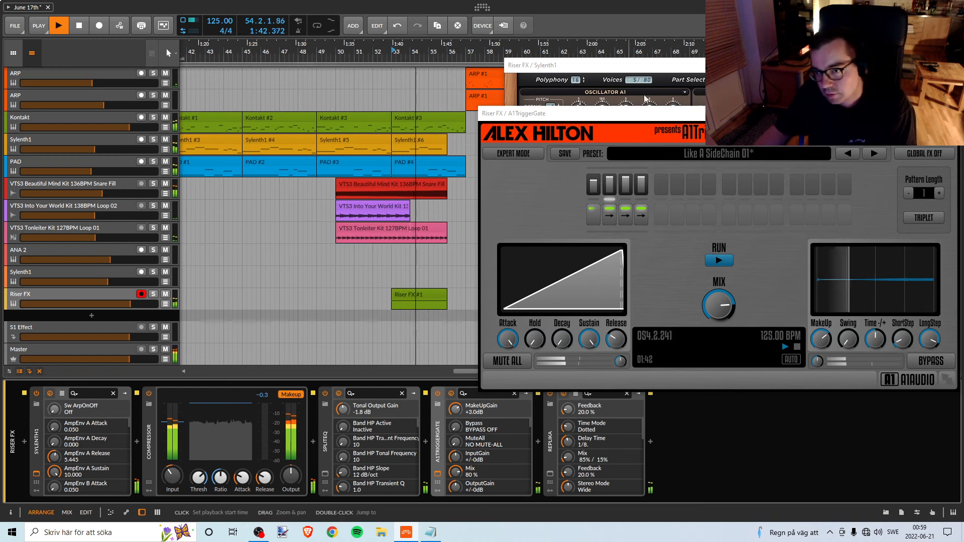
click(721, 304)
drag(718, 307, 717, 303)
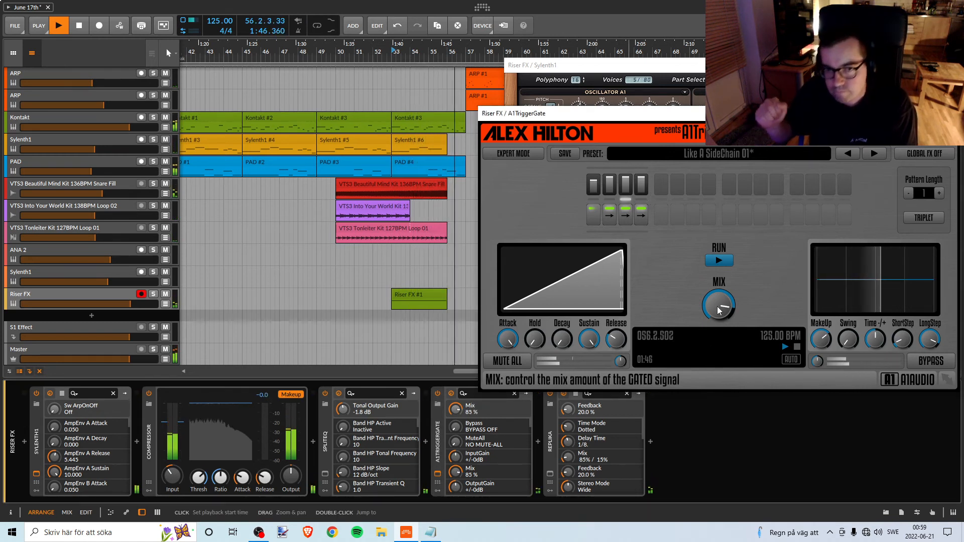
Load the Like A SideChain 02 preset in A1TriggerGate and play the riser section from bar 53.
double_click(395, 52)
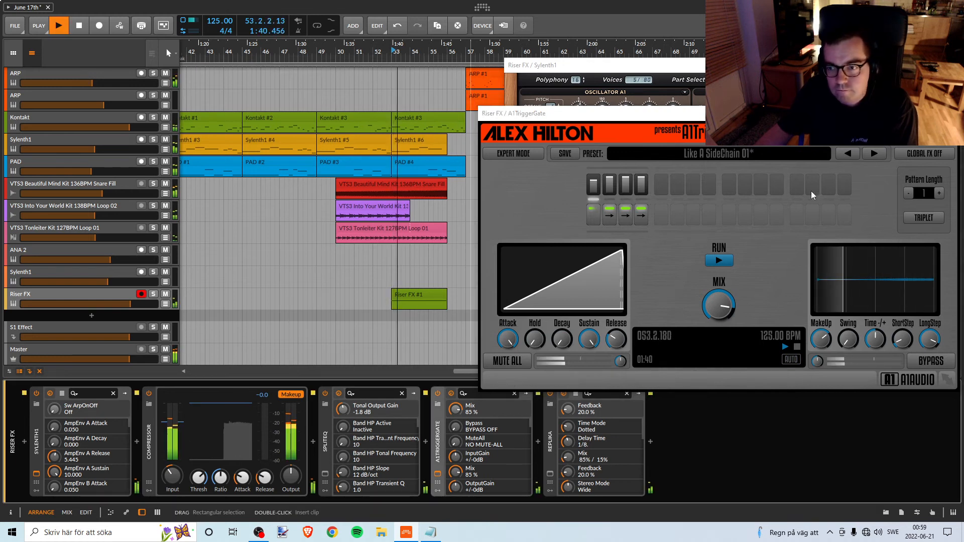
key(space)
click(873, 153)
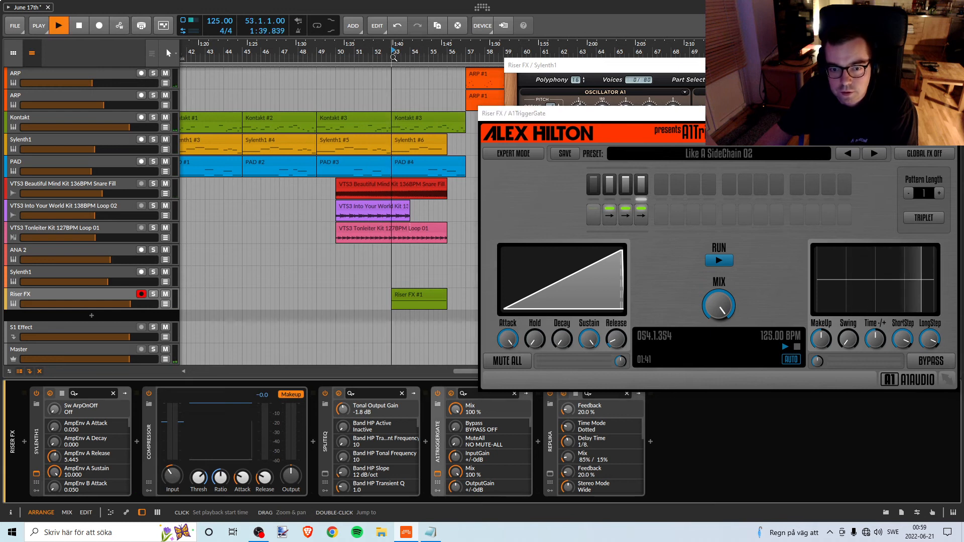
key(space)
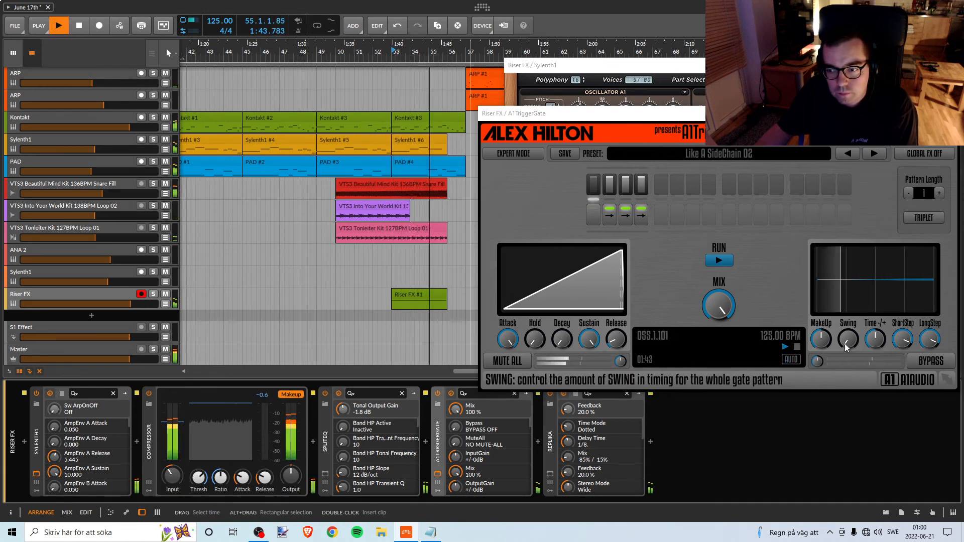
Set A1TriggerGate's swing to 10 %, short step length to 82 % and makeup gain to +0.0 dB during playback.
drag(848, 340, 848, 327)
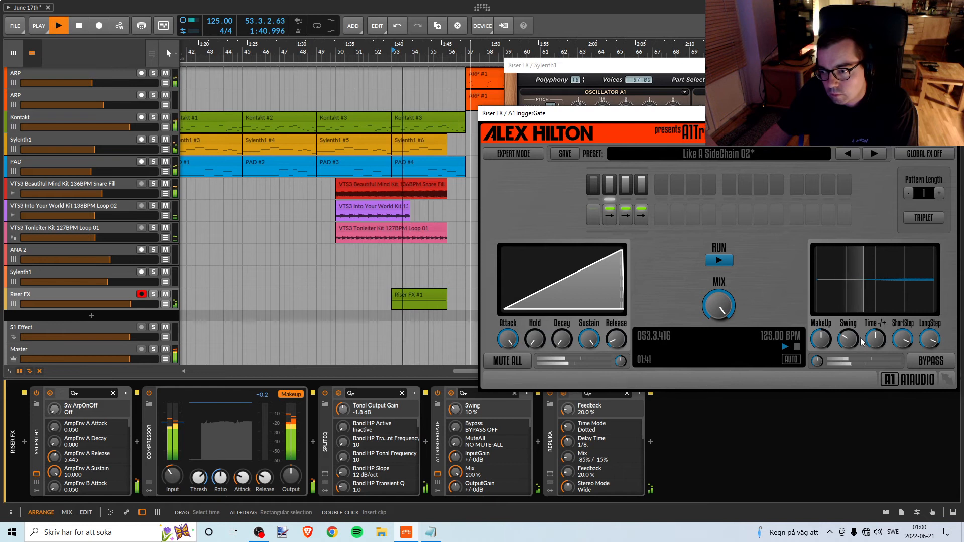
mouse_move(907, 346)
mouse_down()
mouse_move(907, 333)
mouse_move(906, 345)
mouse_up()
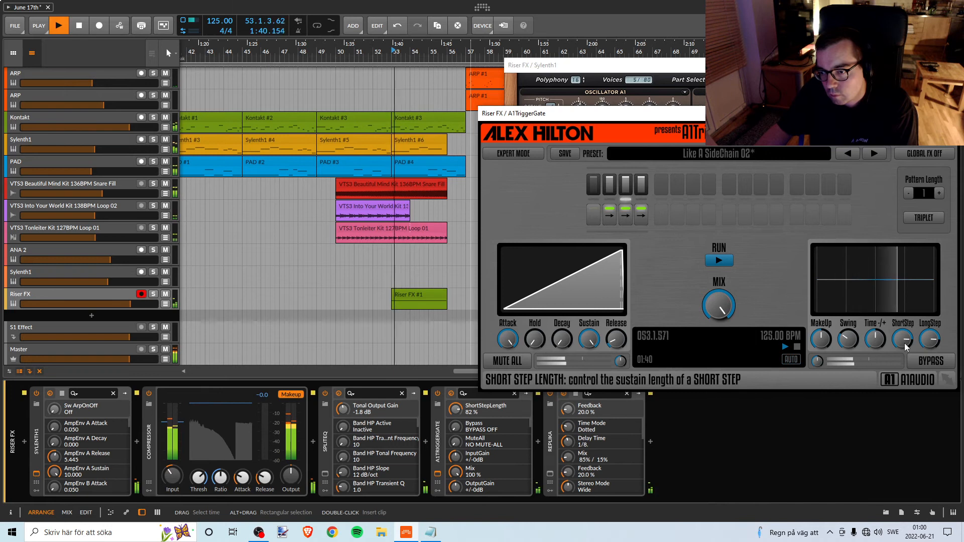
mouse_move(819, 353)
mouse_down()
mouse_move(819, 332)
mouse_move(819, 349)
mouse_up()
key(space)
key(space)
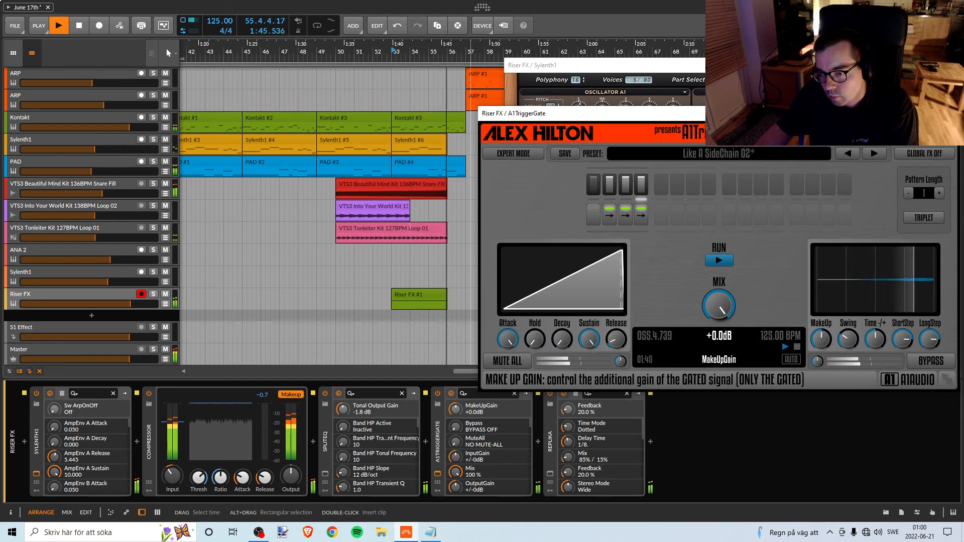
Try A1TriggerGate's hold at 100 % and back at 0 %, and the attack at 100 %, while replaying the riser.
key(space)
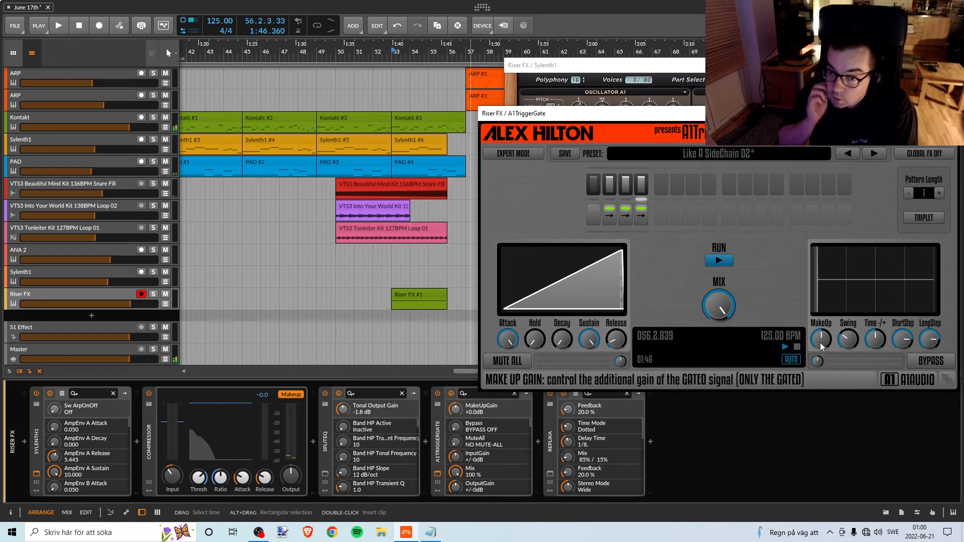
key(space)
drag(535, 339, 535, 251)
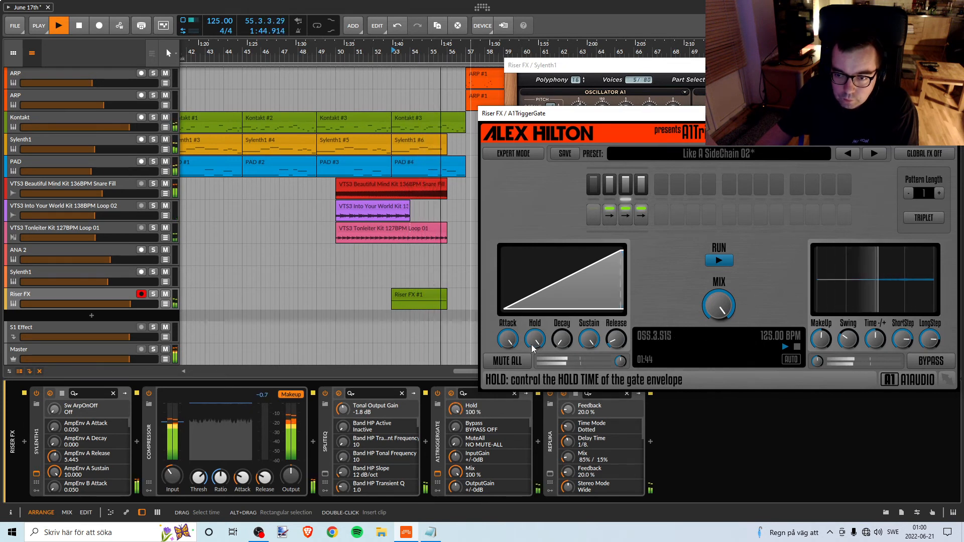
key(space)
drag(531, 344, 531, 432)
key(space)
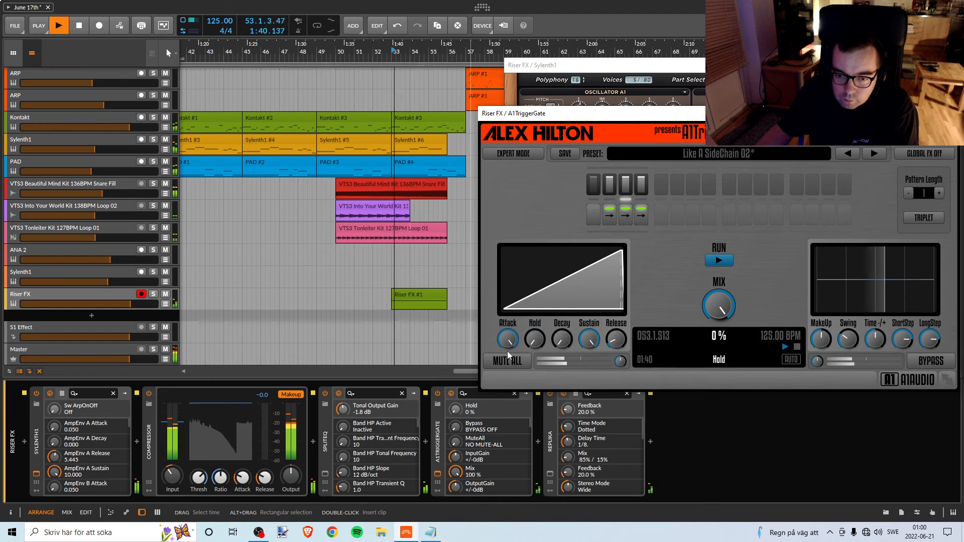
drag(507, 340, 508, 253)
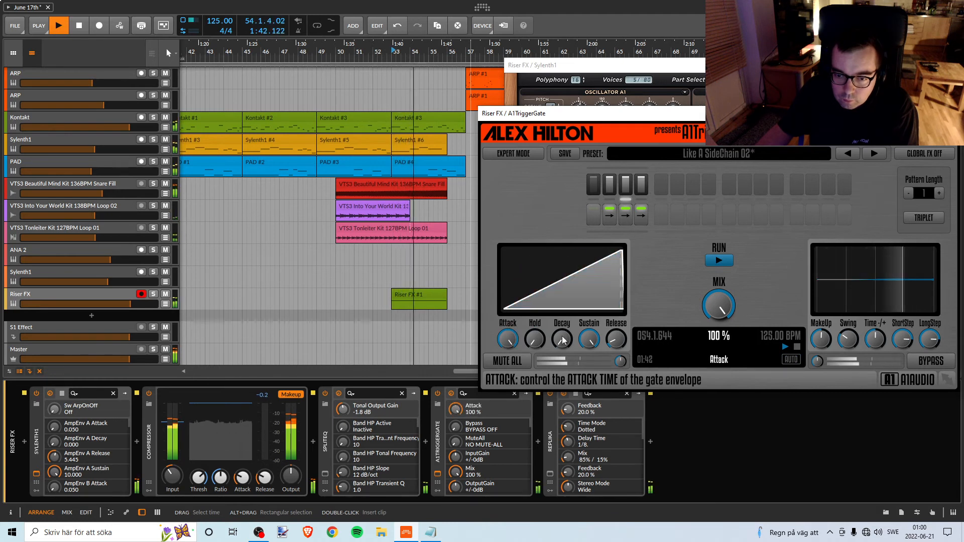
Stop playback and bring the Riser FX track's Sylenth1 editor to the front.
key(space)
click(630, 69)
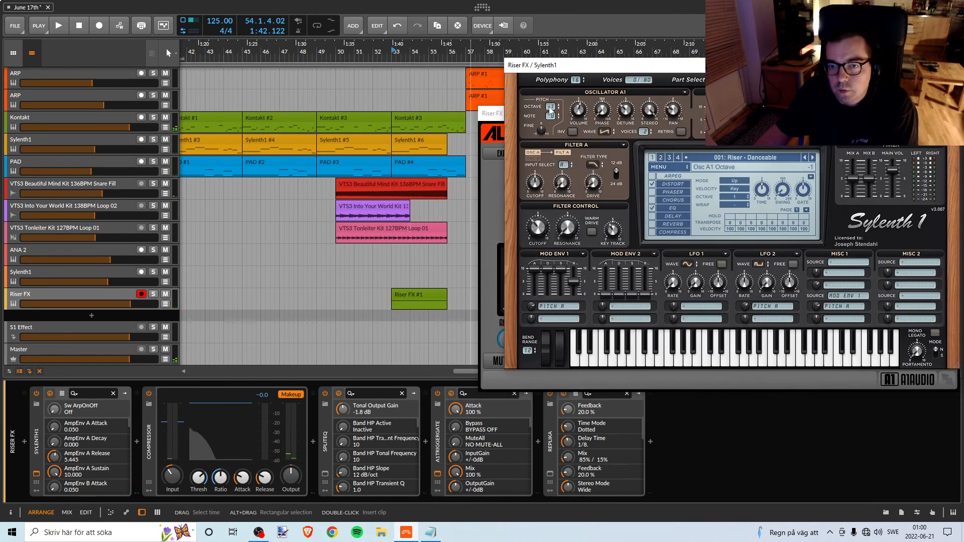
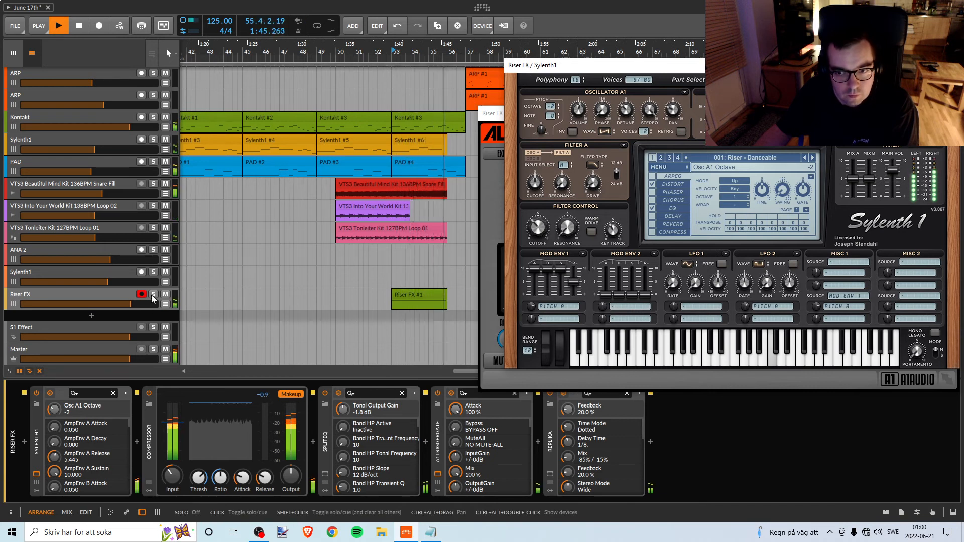
Try Sylenth1's Filter A slope at 24 dB while replaying the riser section from bar 53.
key(space)
key(space)
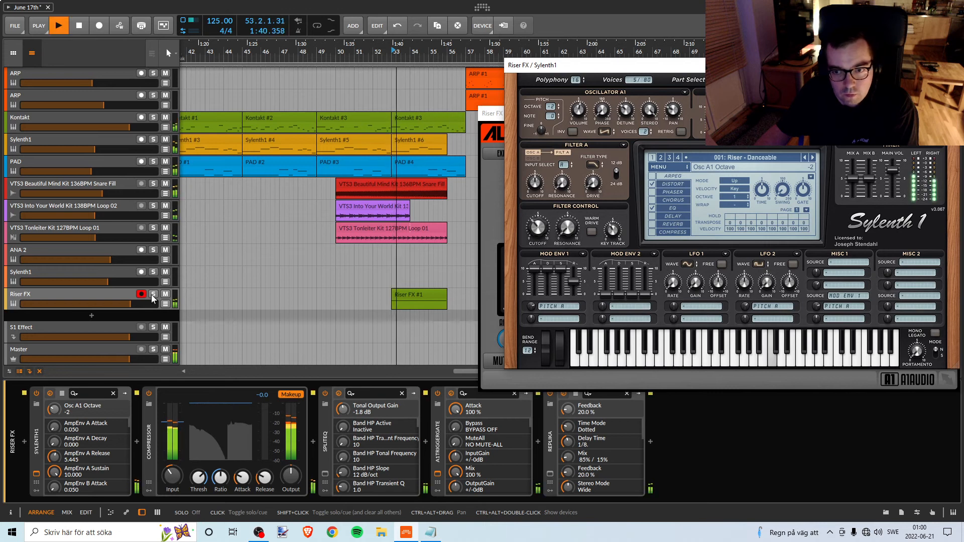
key(space)
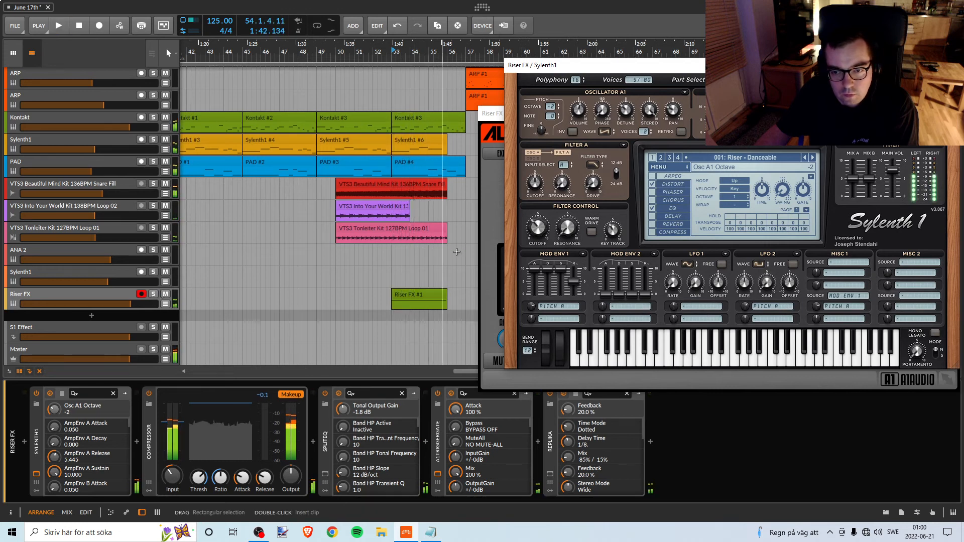
key(space)
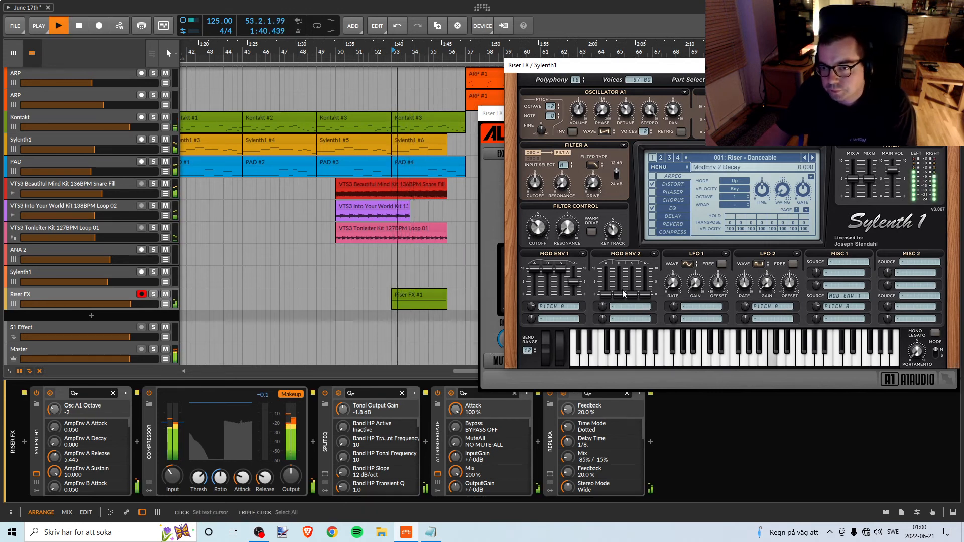
click(616, 176)
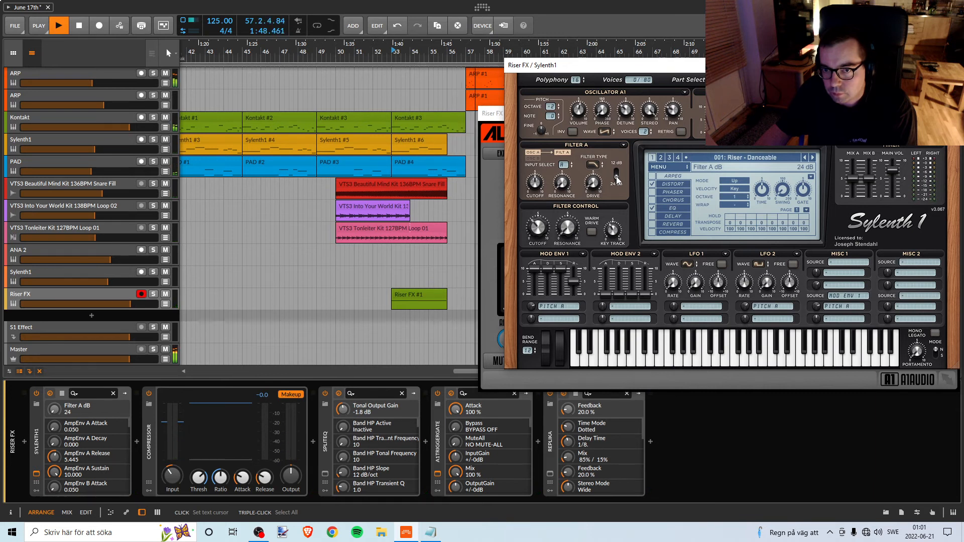
Turn off Sylenth1's distortion effect while replaying the riser, and stop playback.
key(space)
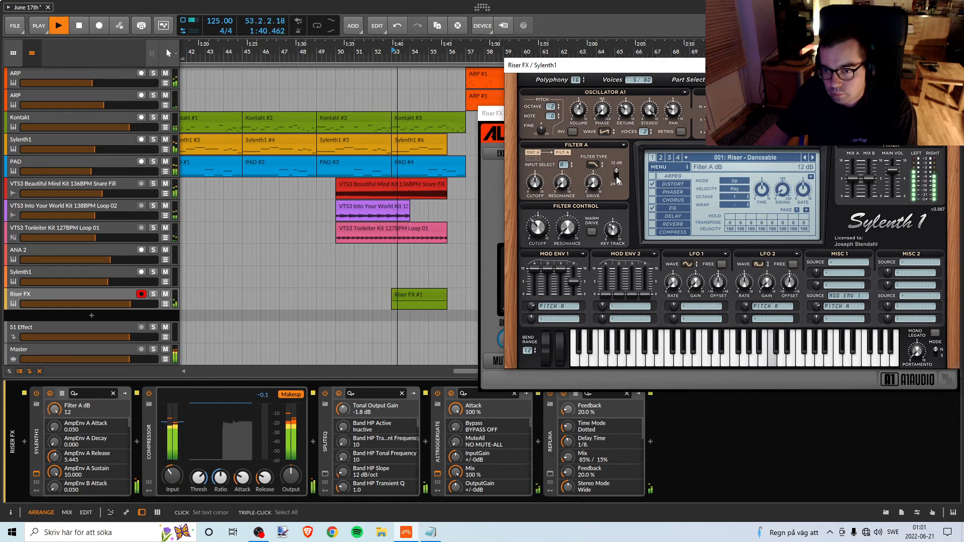
click(656, 186)
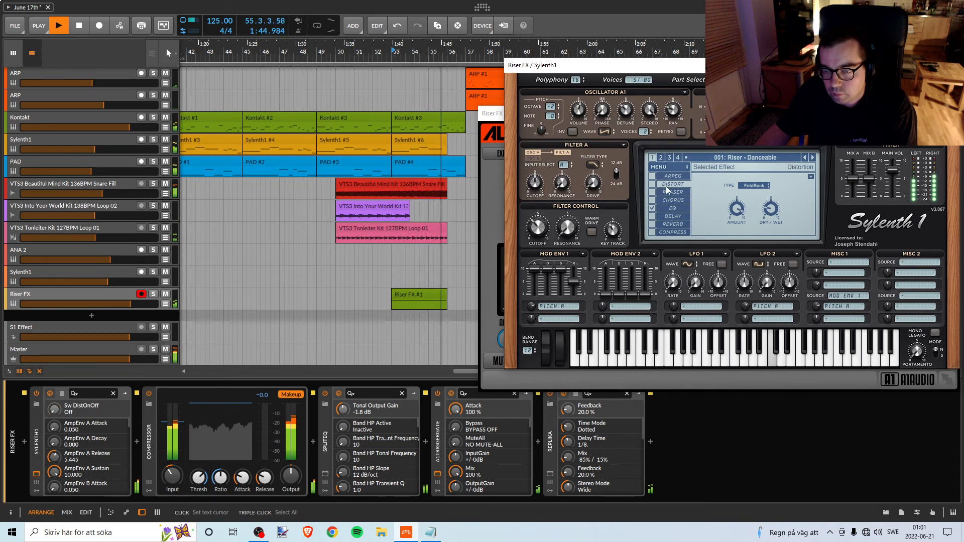
key(space)
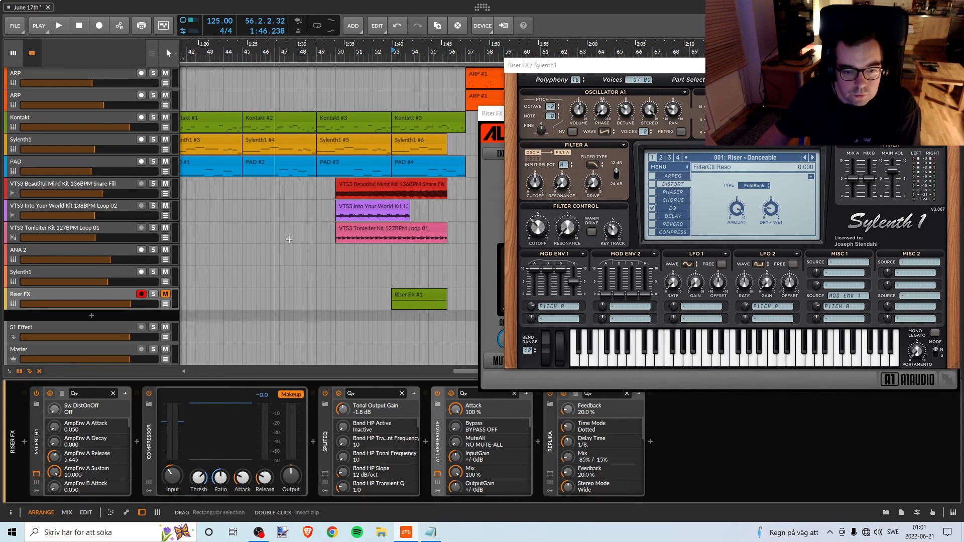
While playing from just before bar 53, set SplitEQ's band 4 to 935 Hz with -11.5 tonal gain and the tonal output to -3.3 dB.
click(382, 50)
key(space)
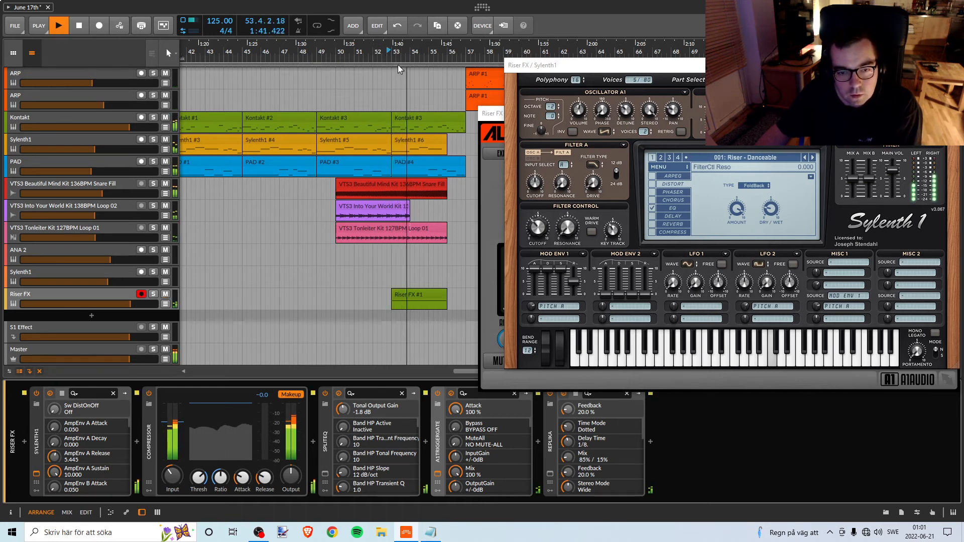
click(377, 63)
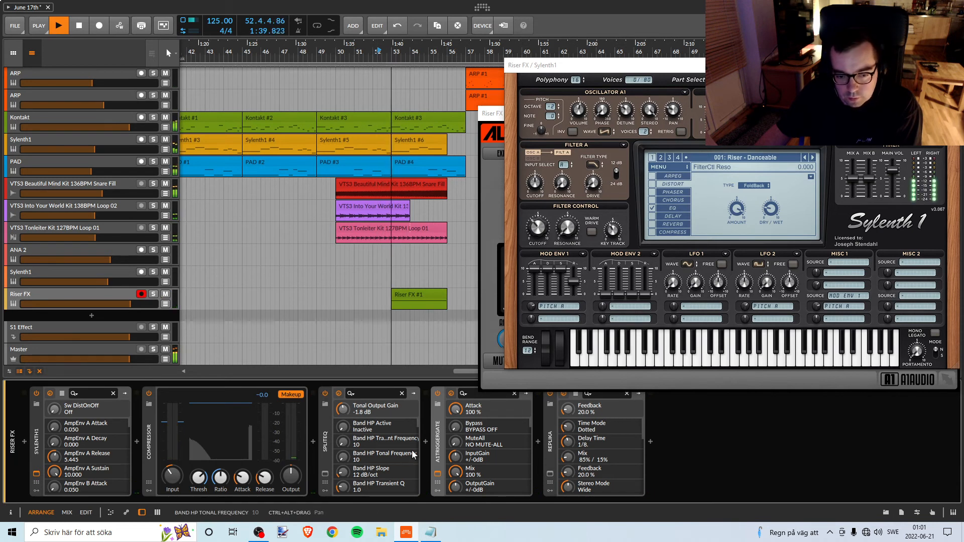
click(338, 393)
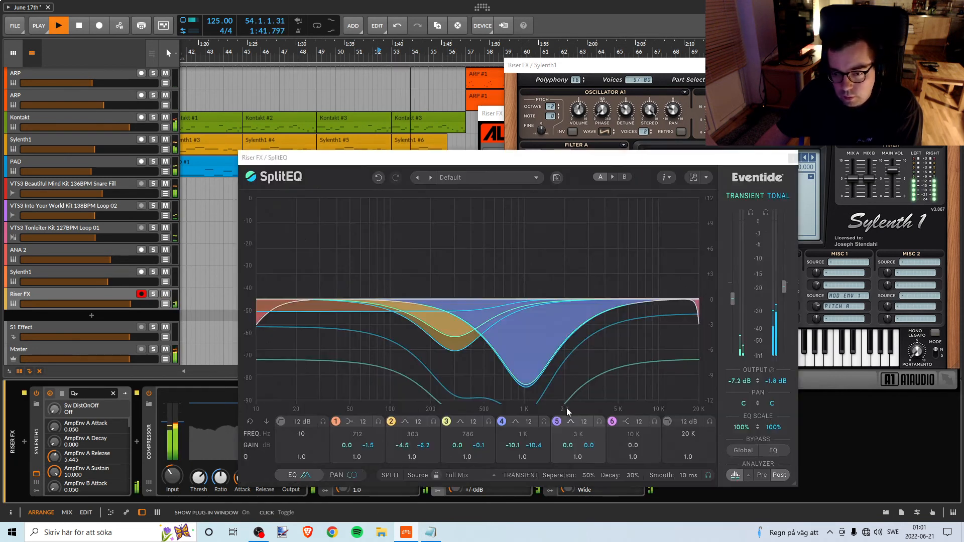
mouse_move(523, 386)
mouse_down()
mouse_move(503, 399)
mouse_move(516, 398)
mouse_up()
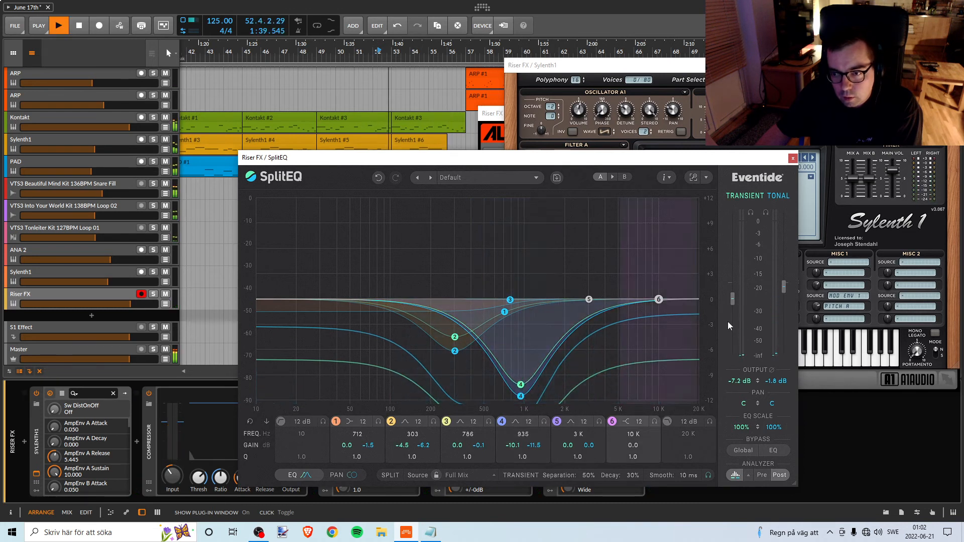
drag(733, 302, 779, 290)
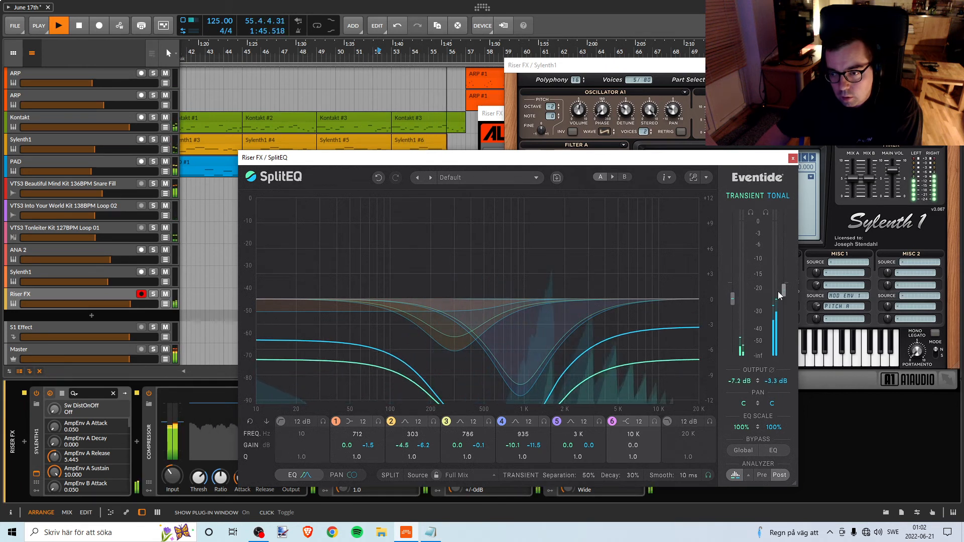
click(793, 158)
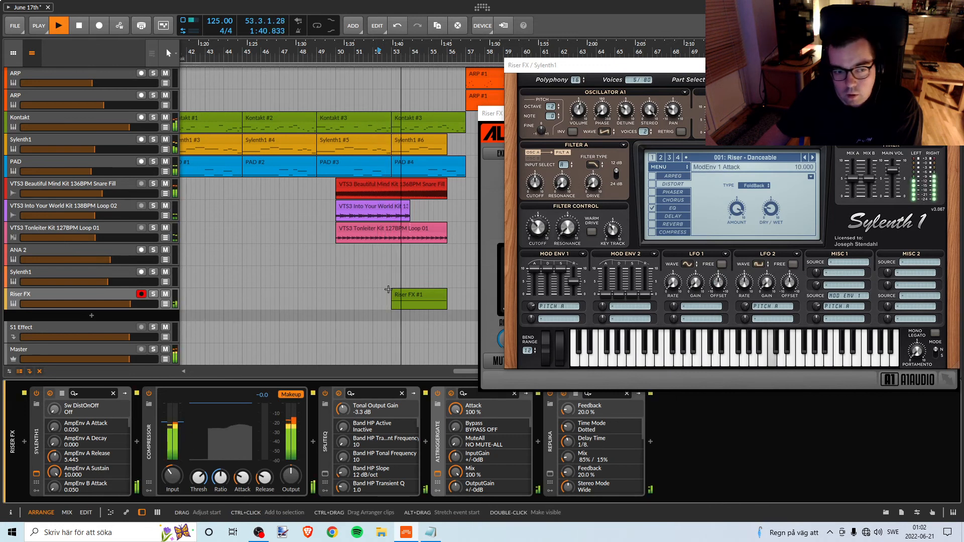
Stop playback and insert an EQ+ device between SplitEQ and A1TriggerGate on the Riser FX track.
key(space)
click(426, 442)
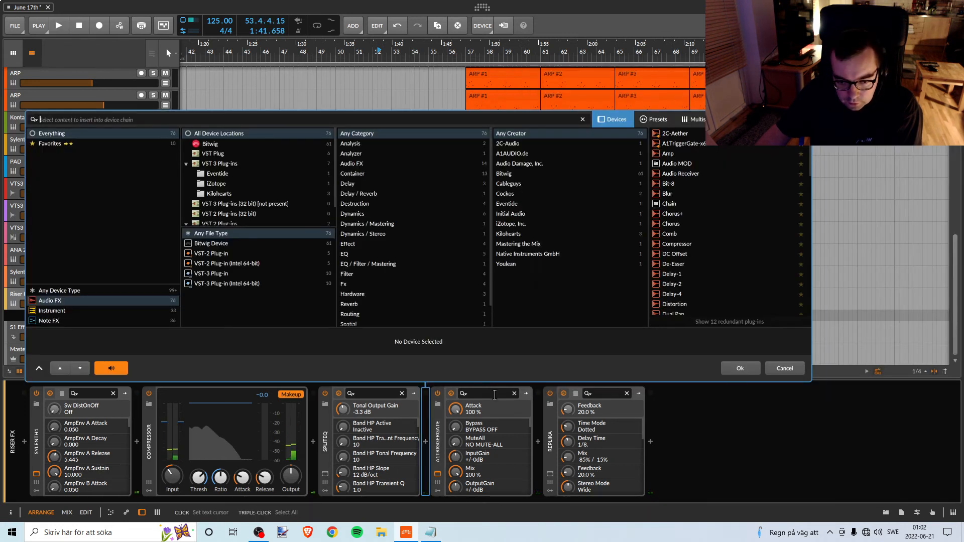
text(eq)
key(Down)
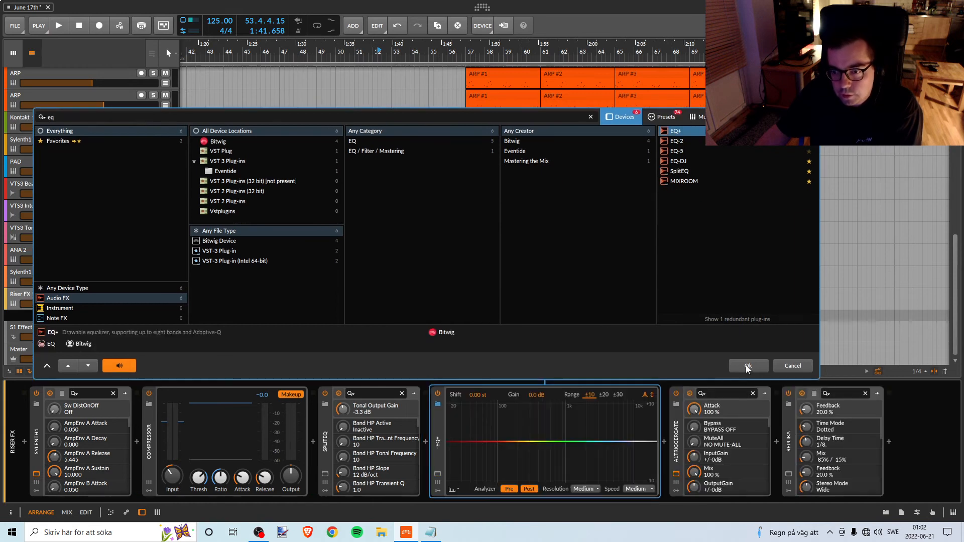
click(747, 366)
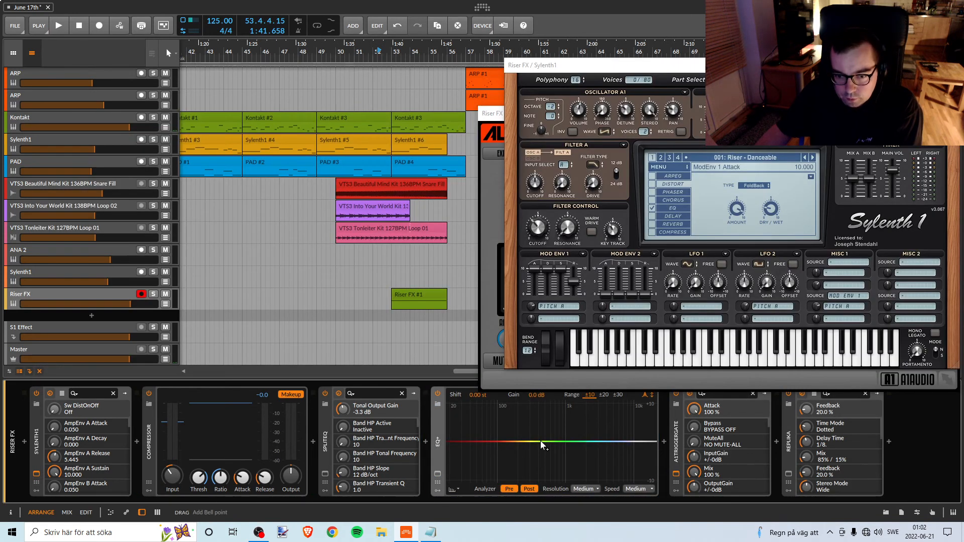
Add a Low-cut 1 band in EQ+ with its frequency at 977 Hz.
click(542, 442)
click(492, 490)
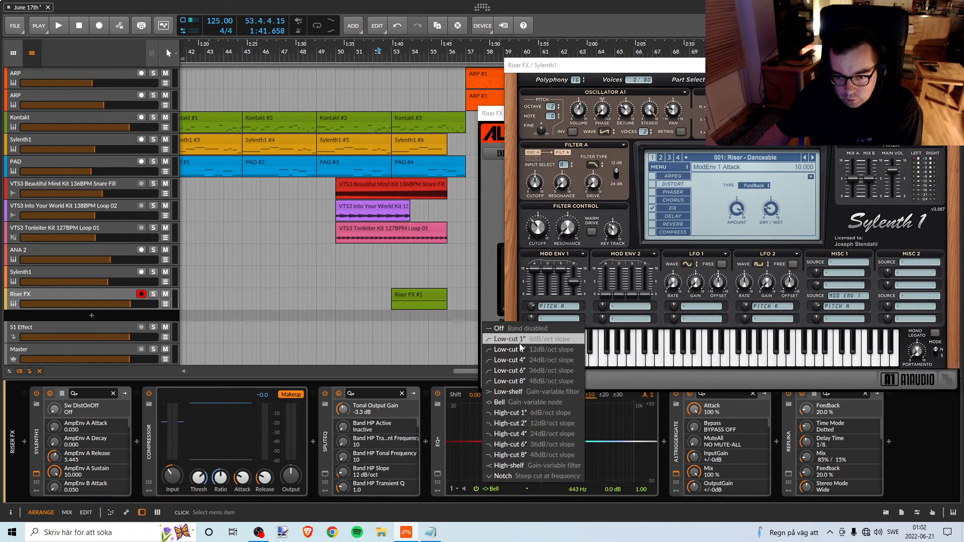
click(502, 338)
mouse_move(547, 444)
mouse_down()
mouse_move(486, 438)
mouse_move(572, 435)
mouse_move(566, 442)
mouse_up()
Replay the riser while checking Sylenth1's EQ settings and briefly soloing the Riser FX track, and stop playback.
key(space)
click(673, 208)
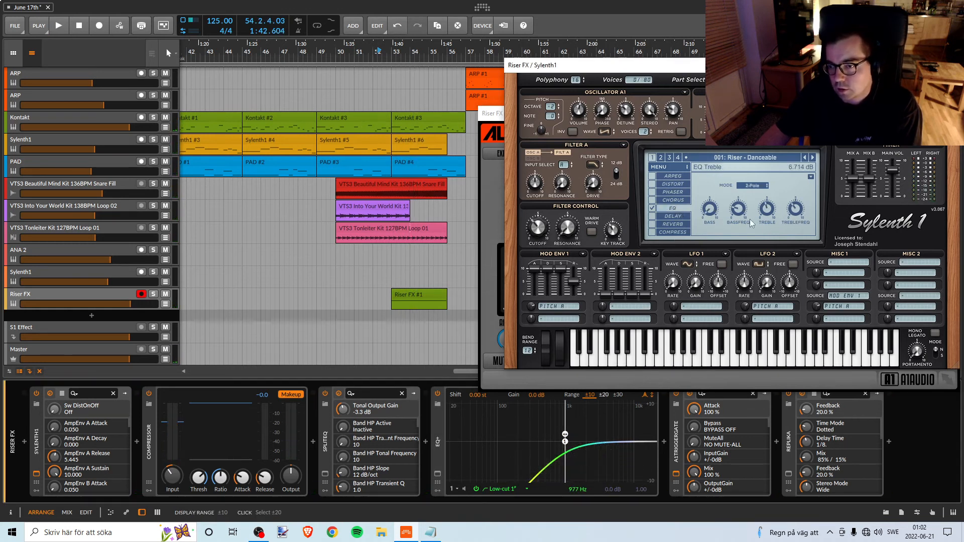
click(331, 448)
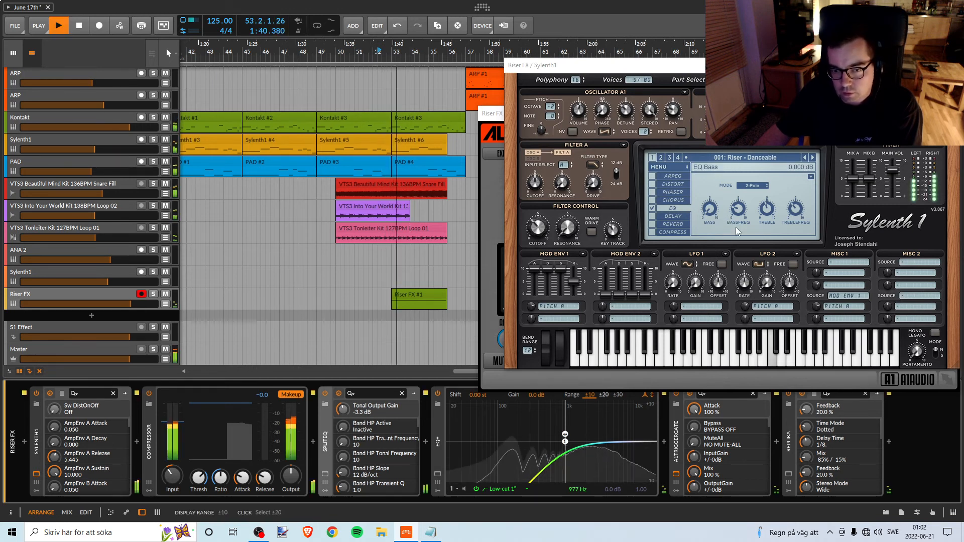
click(153, 294)
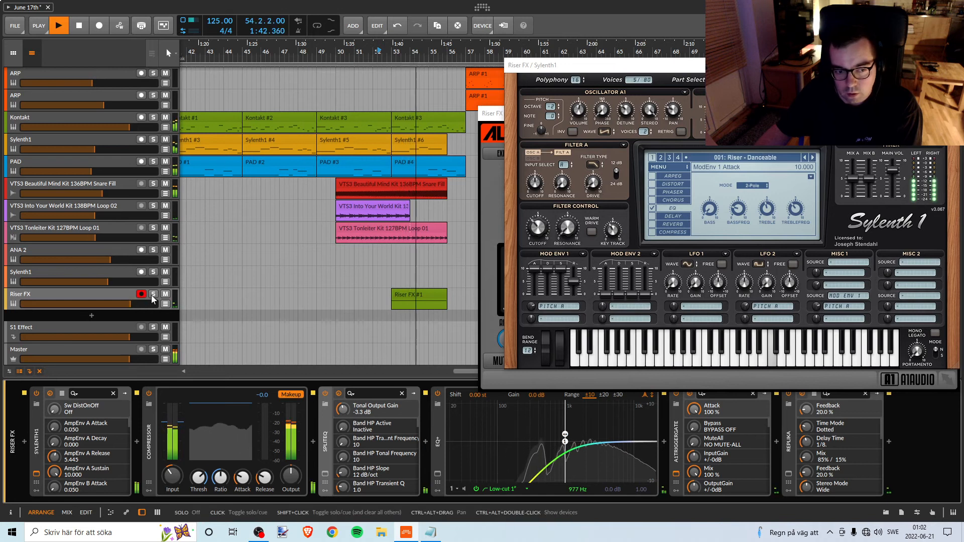
click(153, 294)
key(space)
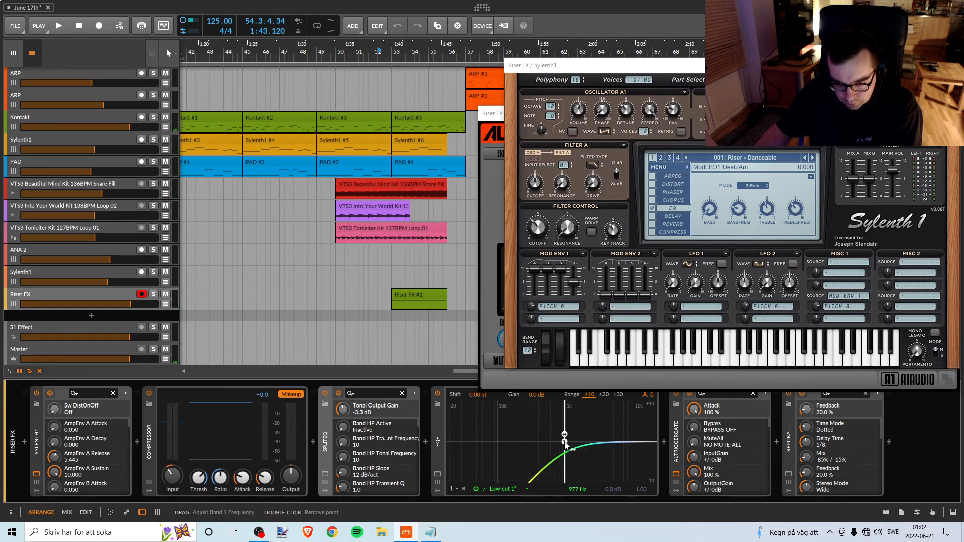
Lower the EQ+ low-cut frequency to 280 Hz and show EQ+'s expanded view without the Sylenth1 and A1TriggerGate windows.
drag(566, 445, 536, 445)
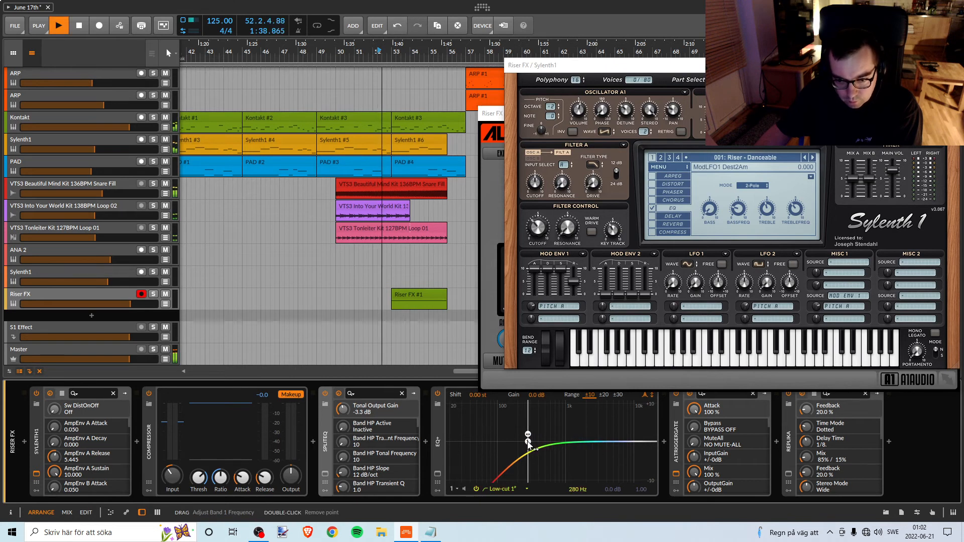
click(437, 474)
drag(618, 62, 393, 139)
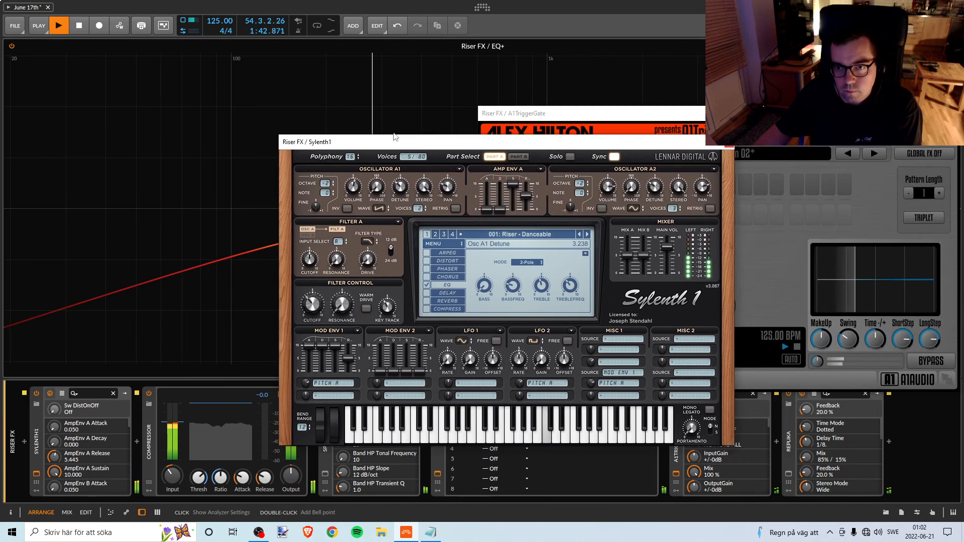
click(730, 144)
click(952, 114)
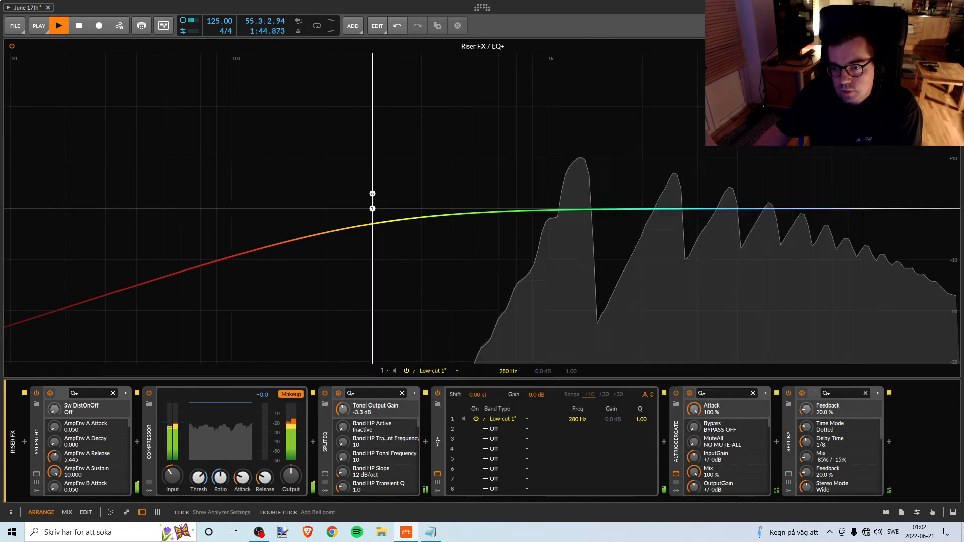
Set the EQ+ low-cut frequency to 199 Hz while replaying the riser, and close the expanded view.
key(space)
key(space)
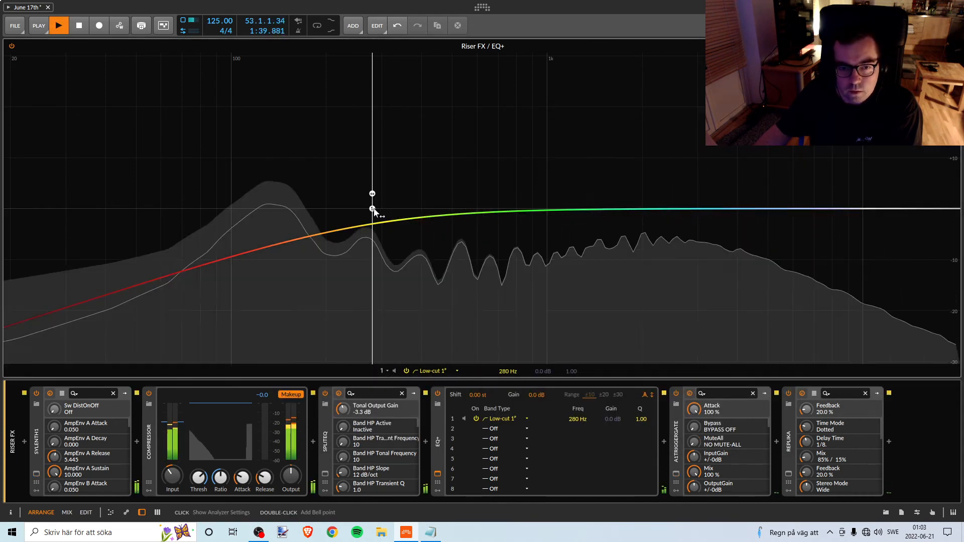
drag(373, 210, 327, 213)
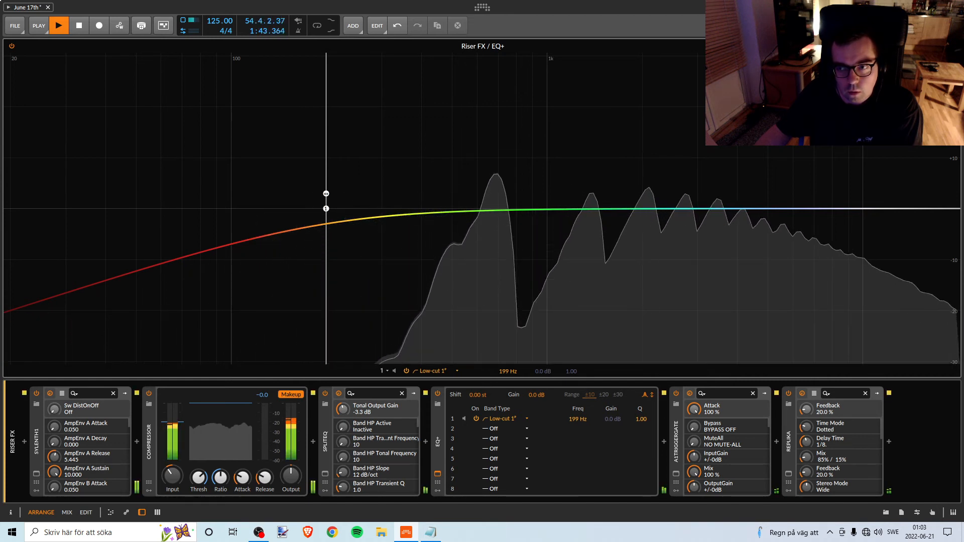
click(952, 45)
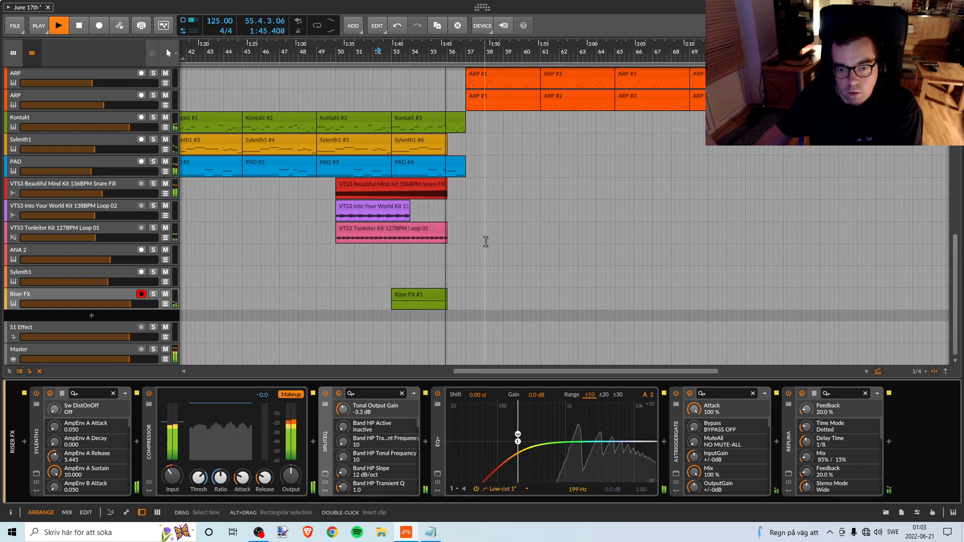
Restart playback just before bar 53 and raise the Riser FX track volume to +1.8 dB.
key(space)
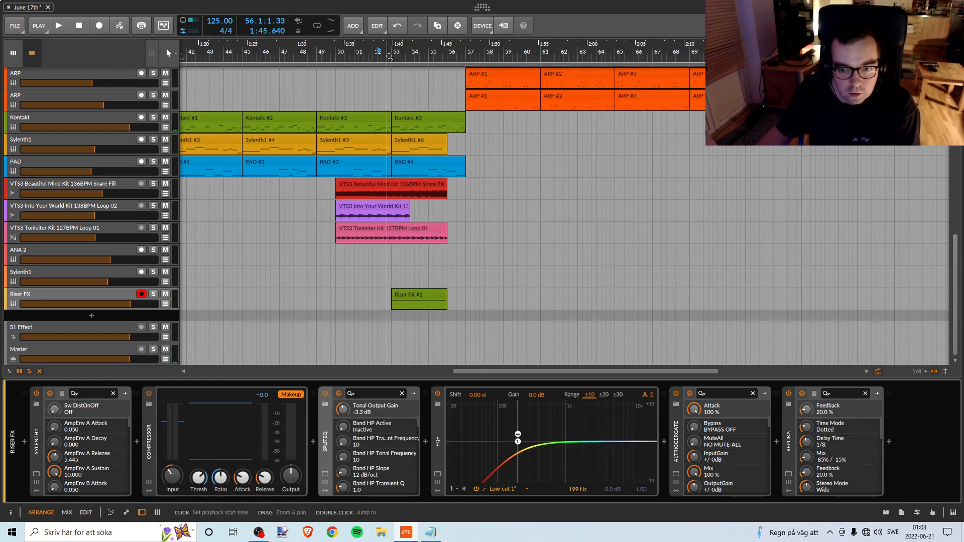
key(space)
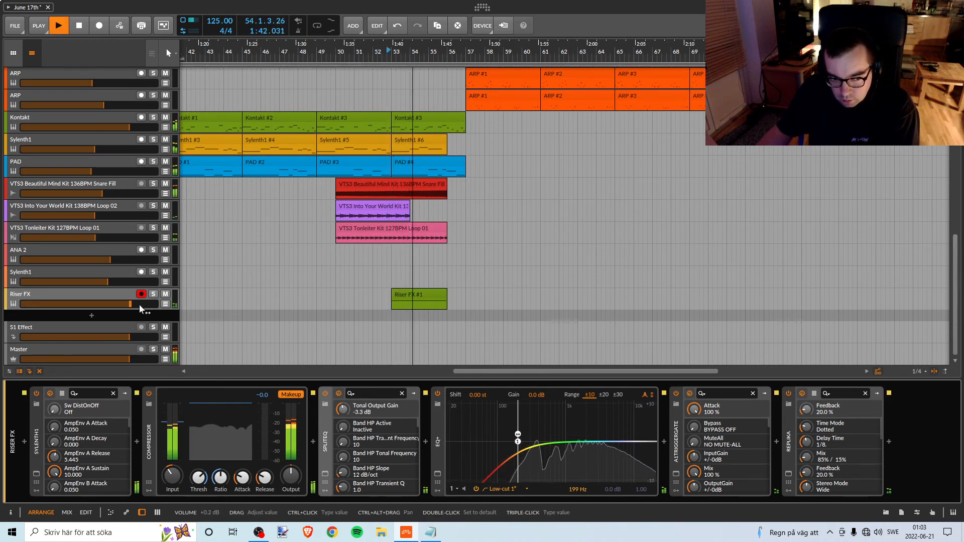
drag(140, 305, 147, 304)
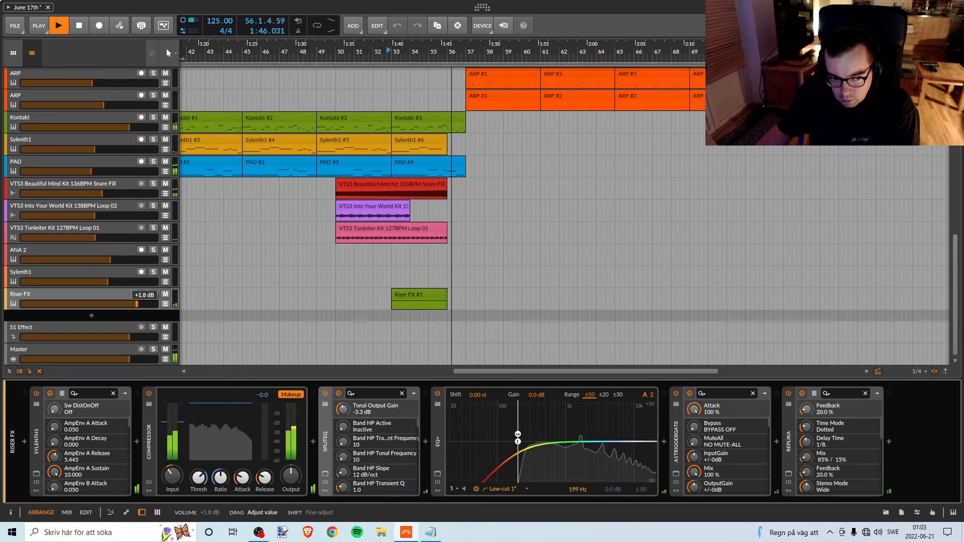
click(142, 294)
Stop playback and save the project.
key(space)
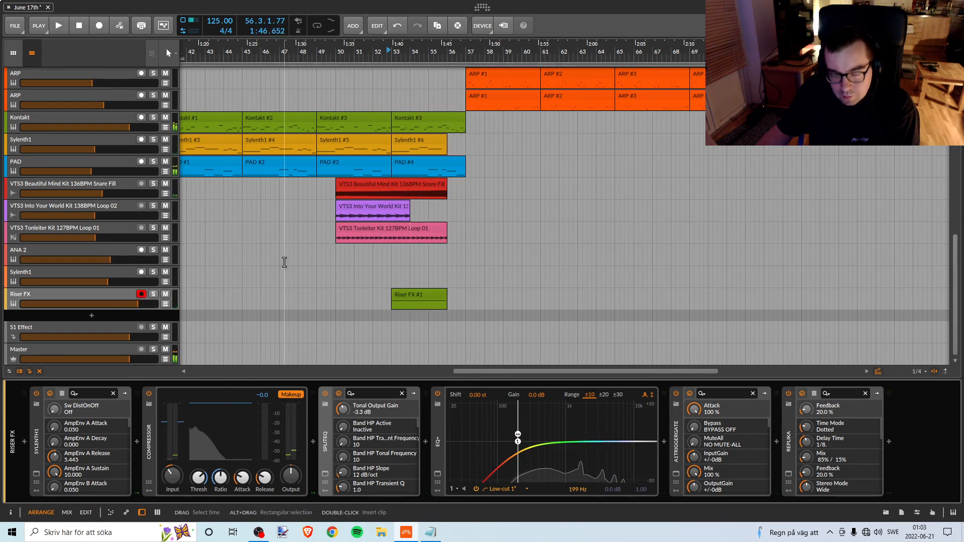
click(15, 26)
click(25, 73)
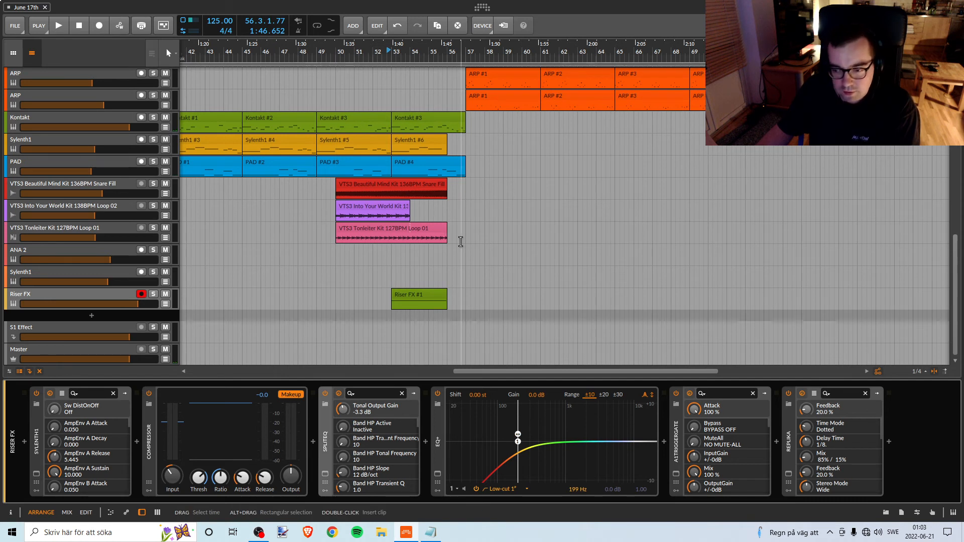
Listen to the riser in the break, open Replika on the Riser FX track and set its mix to 90% / 10%.
key(space)
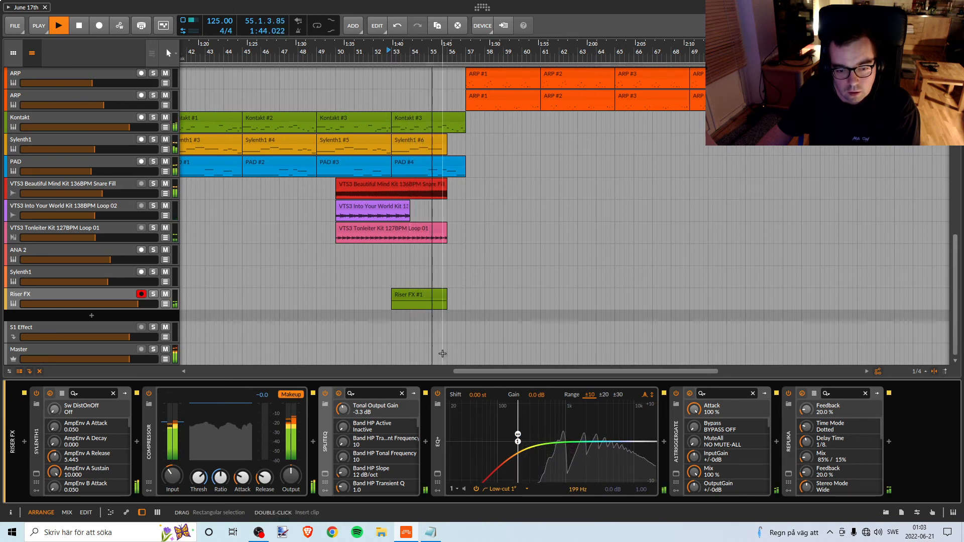
key(space)
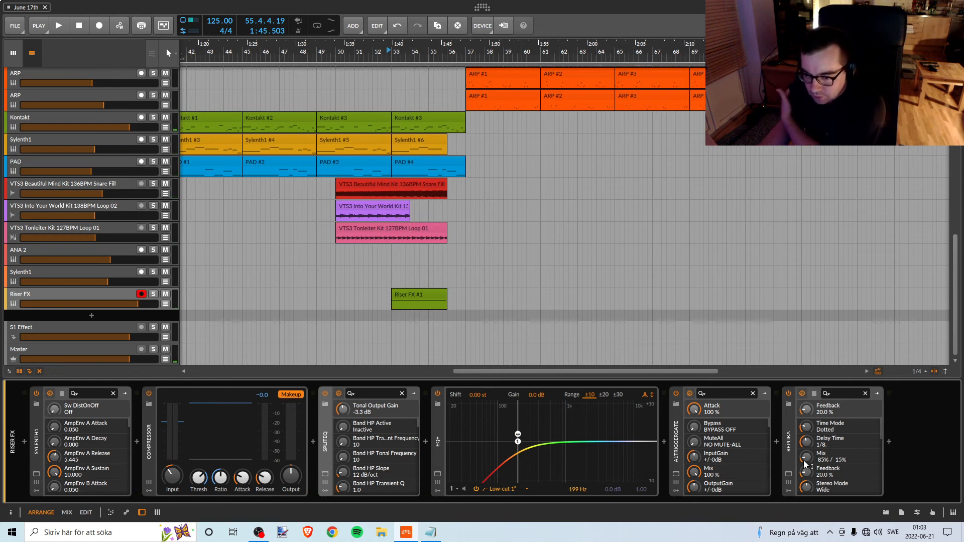
click(789, 474)
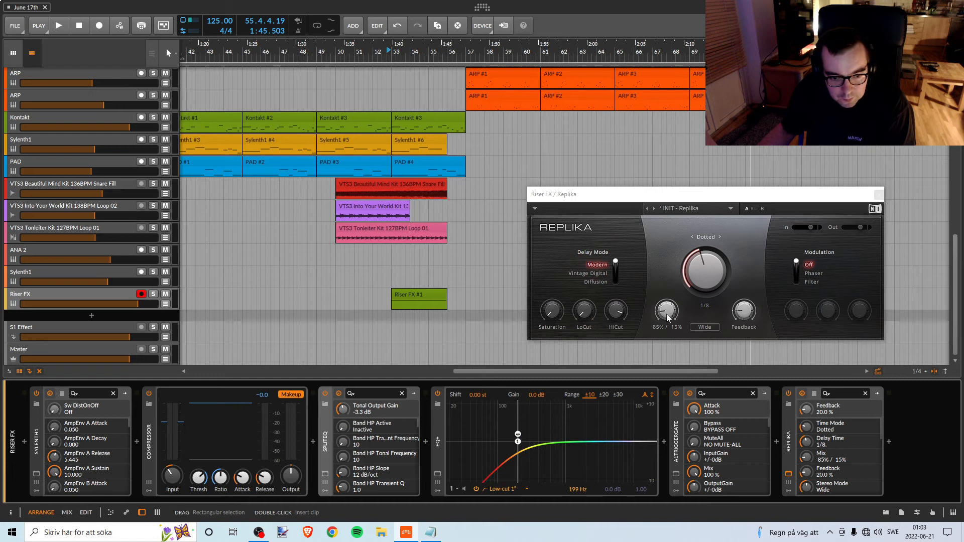
key(space)
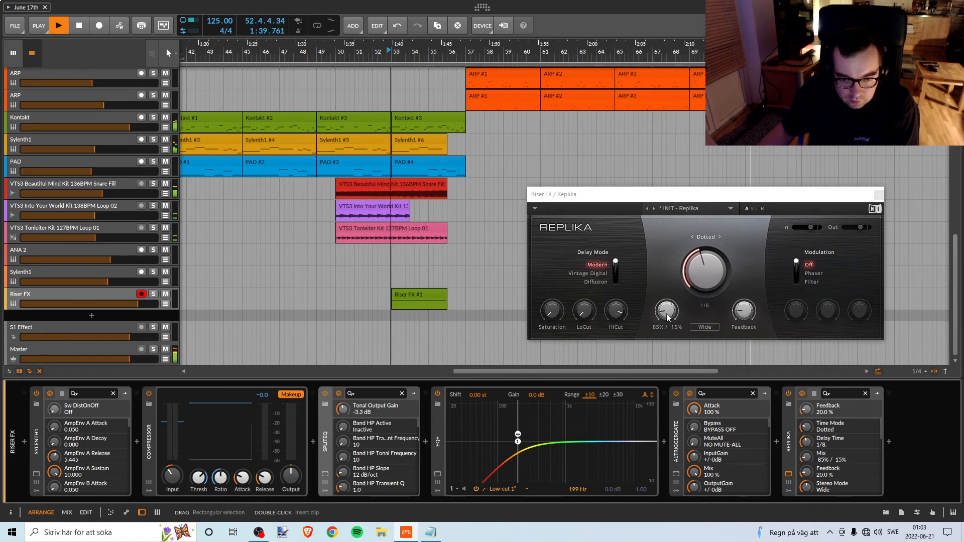
drag(667, 314, 667, 310)
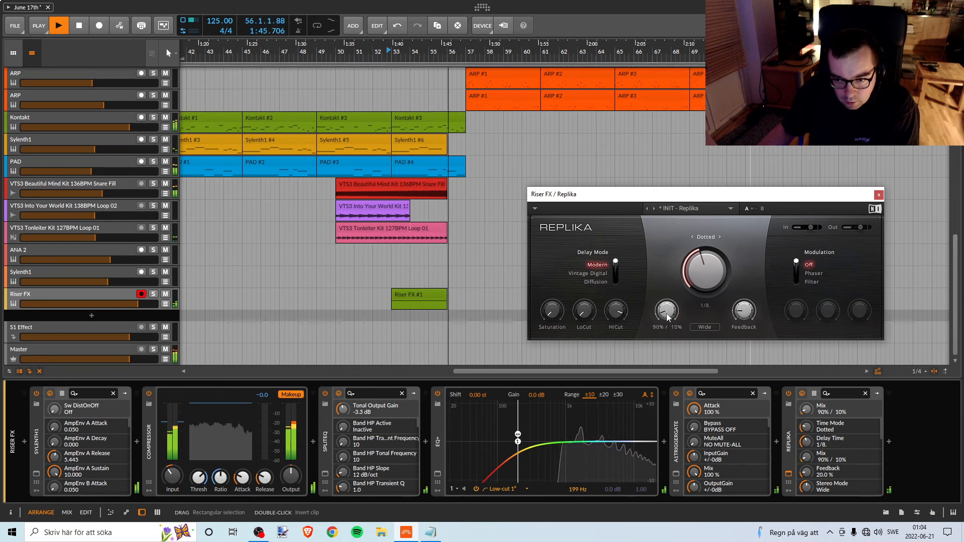
Set Replika's feedback to 8.0 % while replaying the riser from just before bar 53, and set its mix to 92% / 8%.
drag(743, 311, 743, 316)
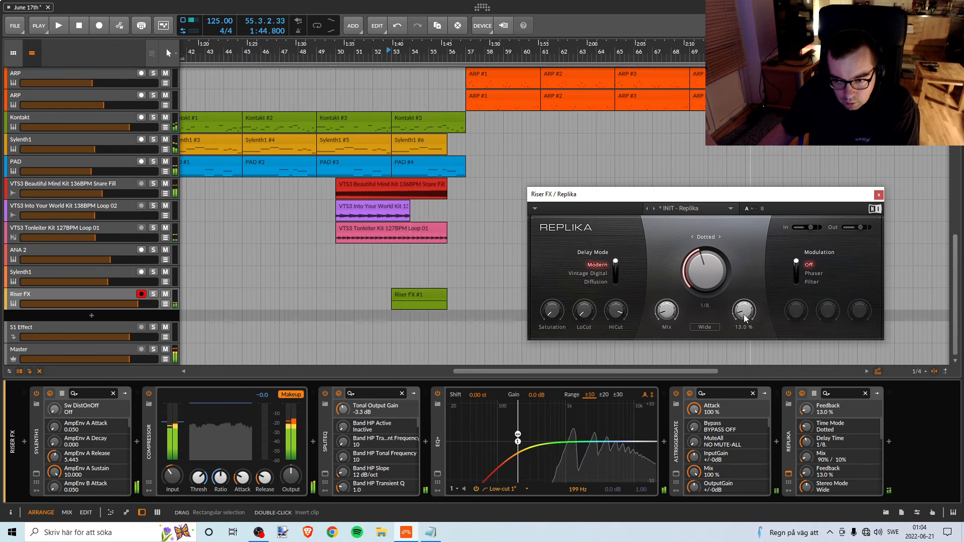
key(space)
drag(743, 315, 743, 311)
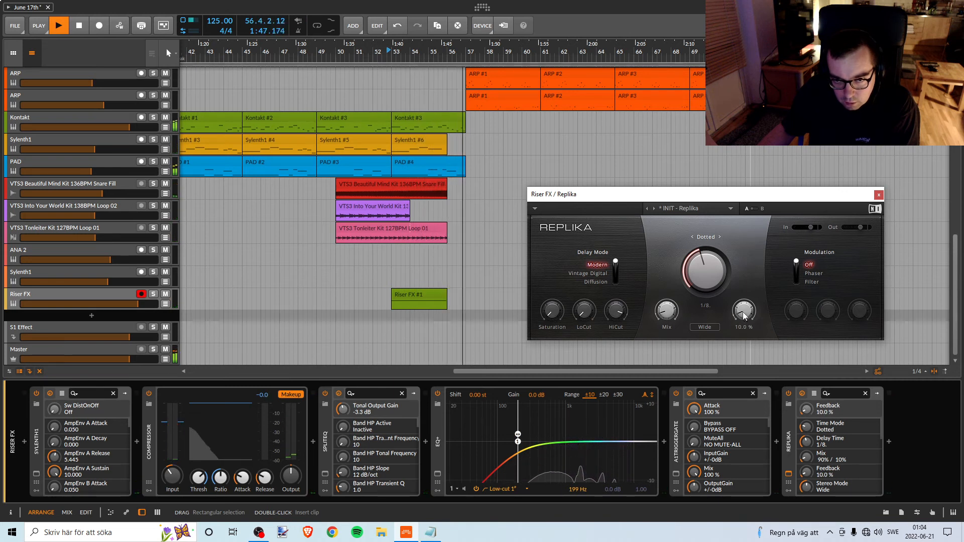
key(space)
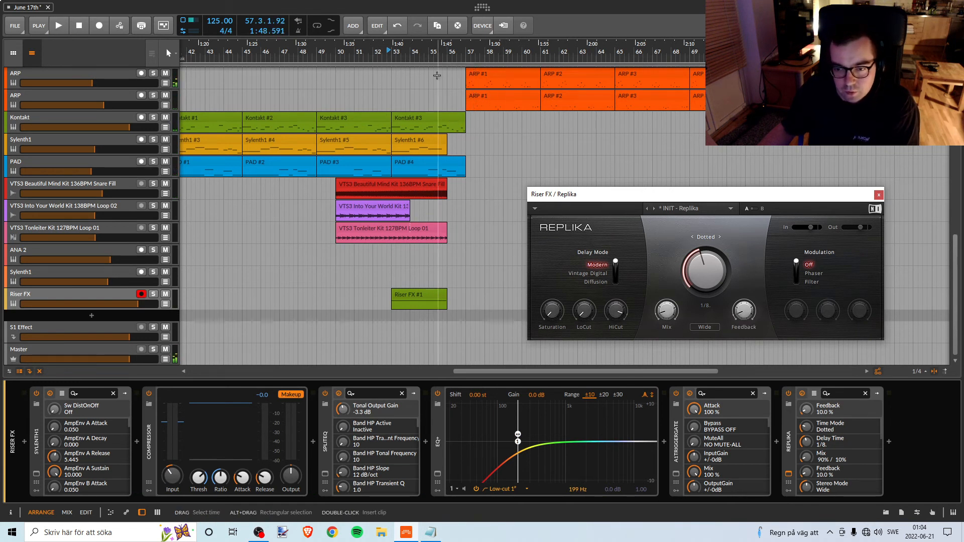
click(389, 51)
key(space)
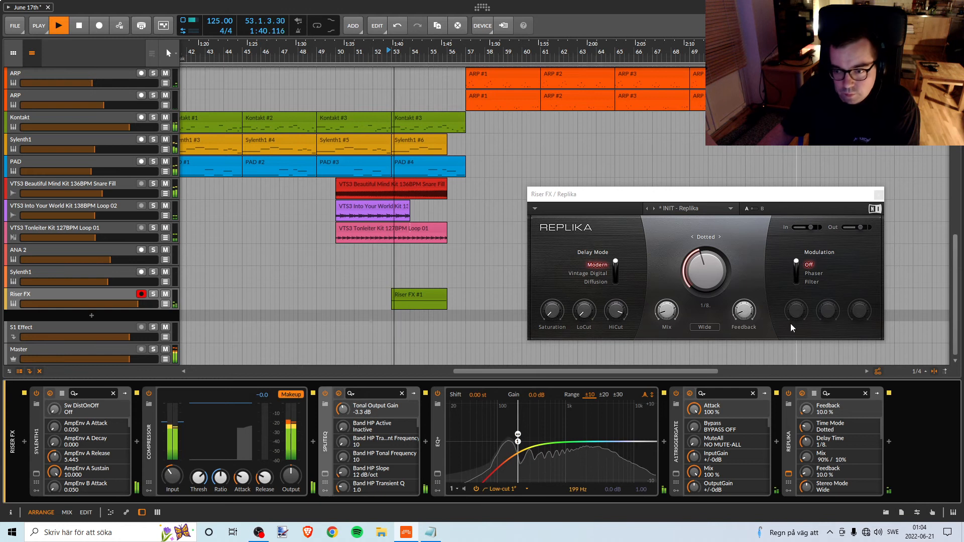
drag(743, 311, 743, 313)
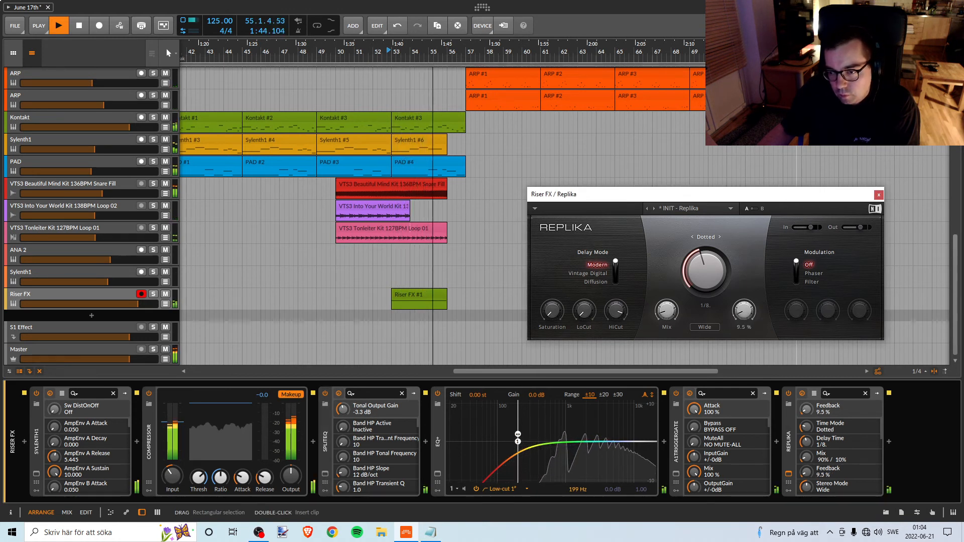
drag(743, 311, 743, 312)
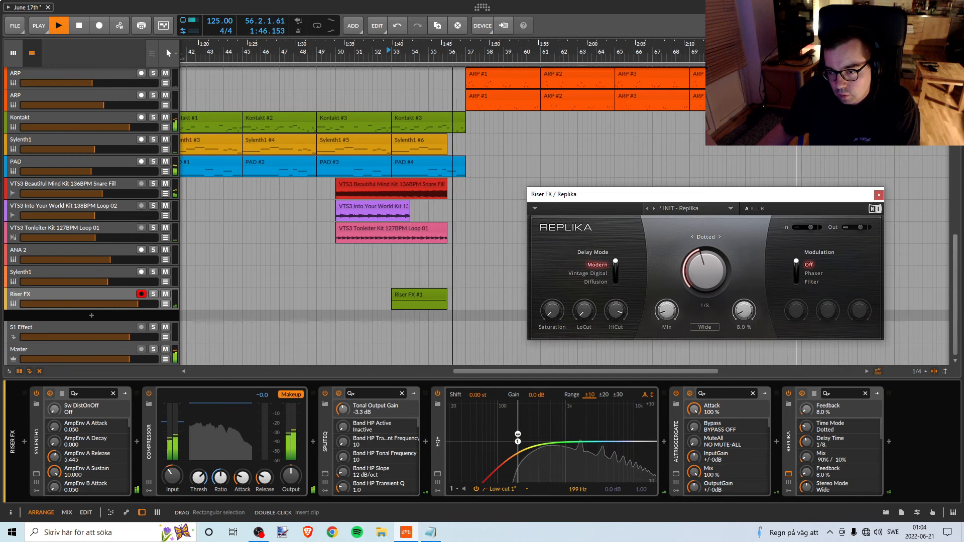
key(space)
key(space)
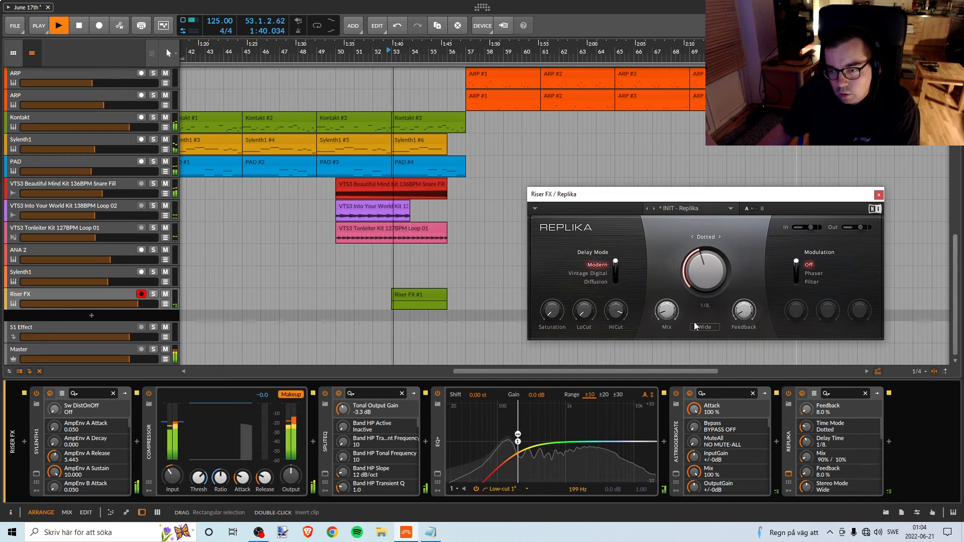
drag(667, 311, 667, 311)
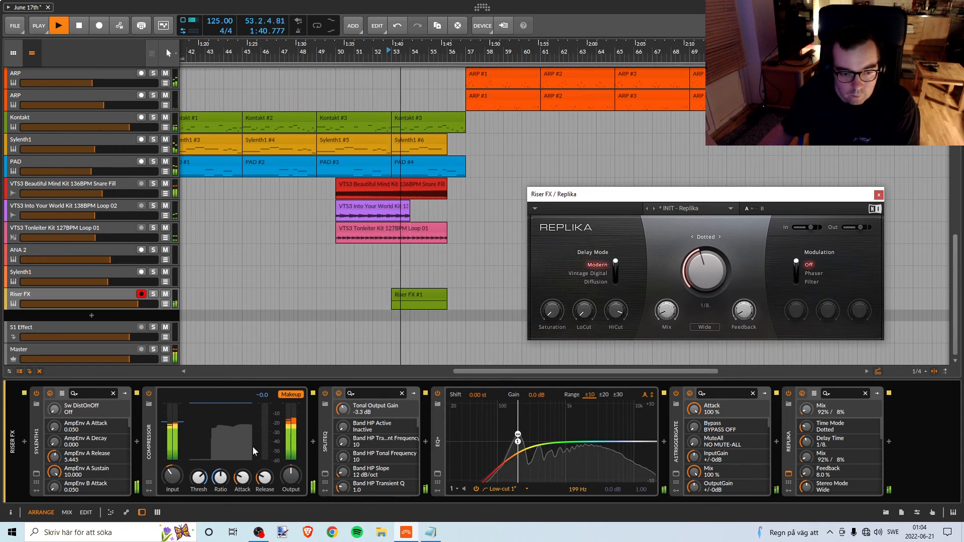
Raise the Riser FX Compressor's output gain to +3.0 dB while replaying the riser.
click(325, 474)
drag(291, 476, 295, 471)
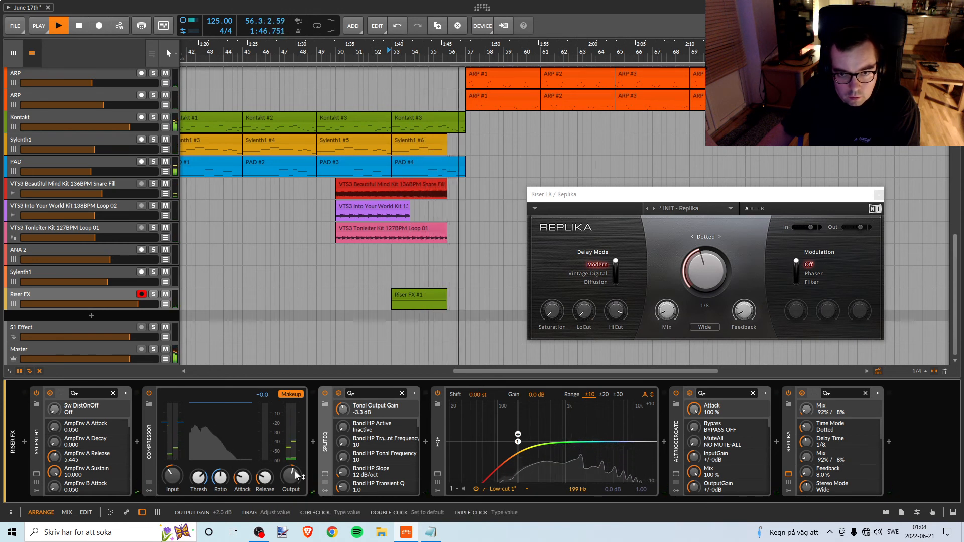
key(space)
key(space)
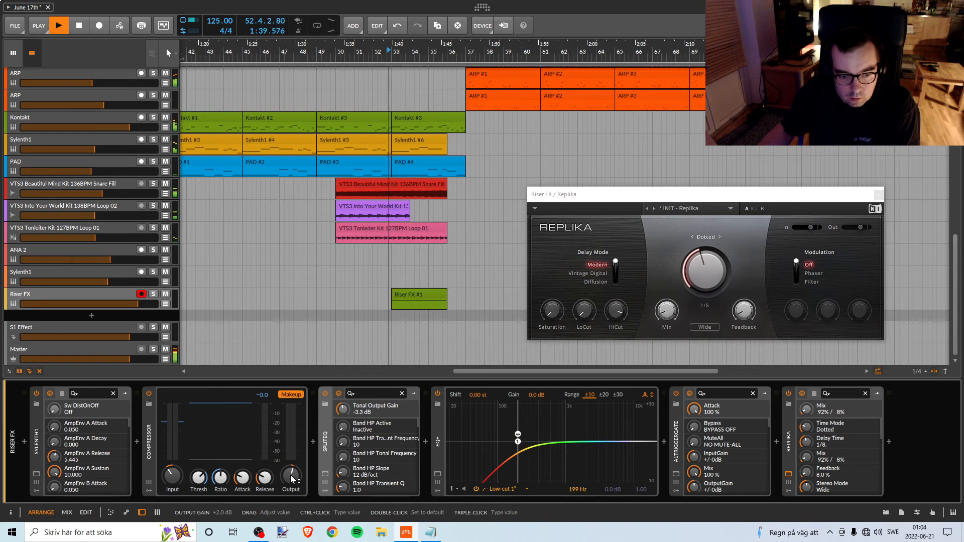
drag(292, 480, 293, 475)
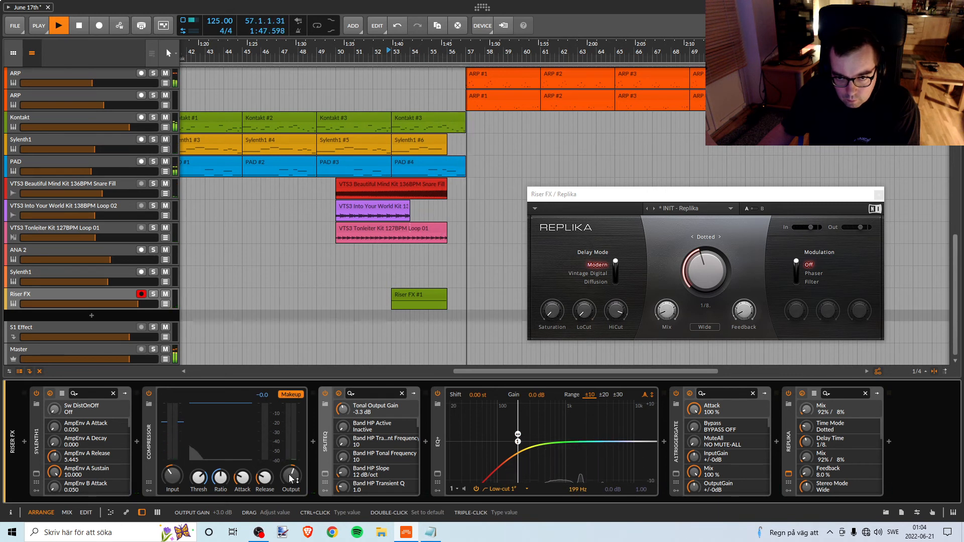
key(space)
key(space)
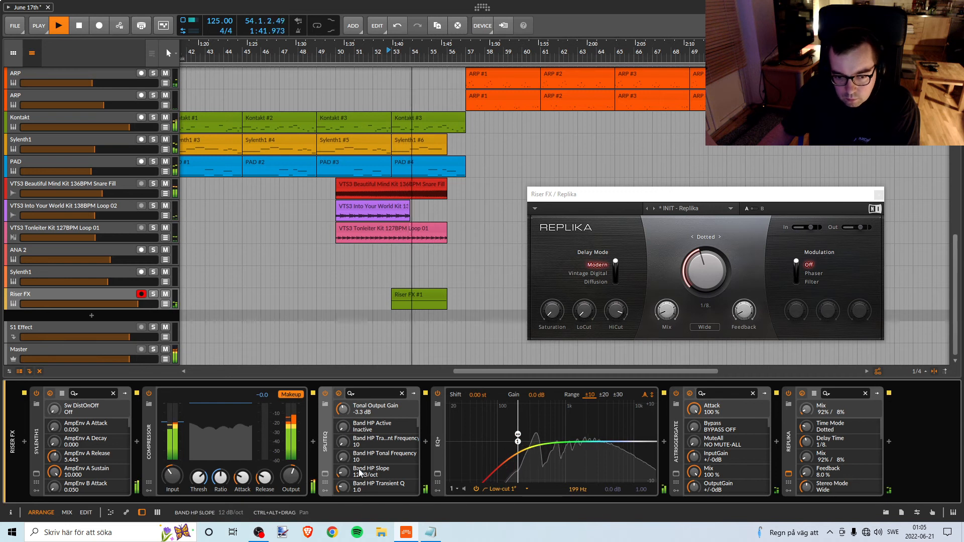
key(space)
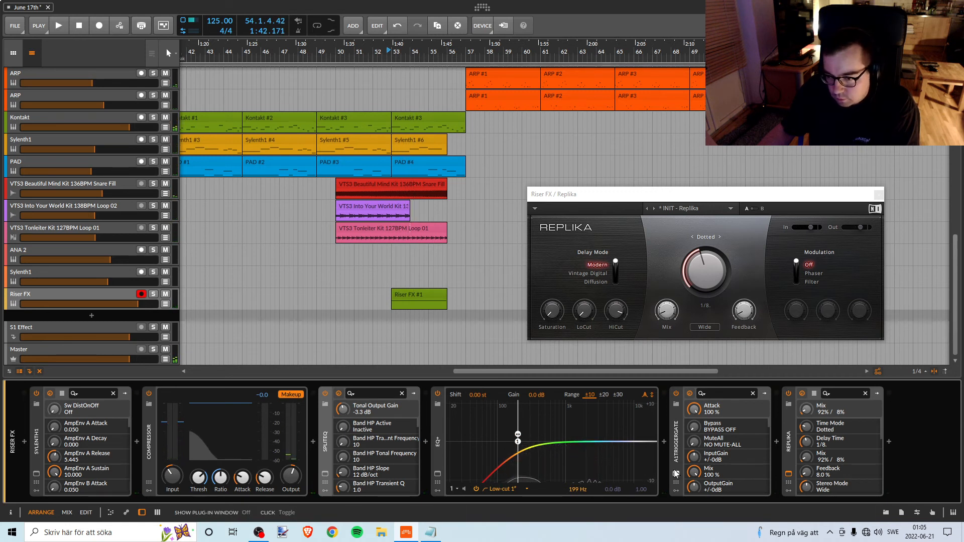
click(890, 442)
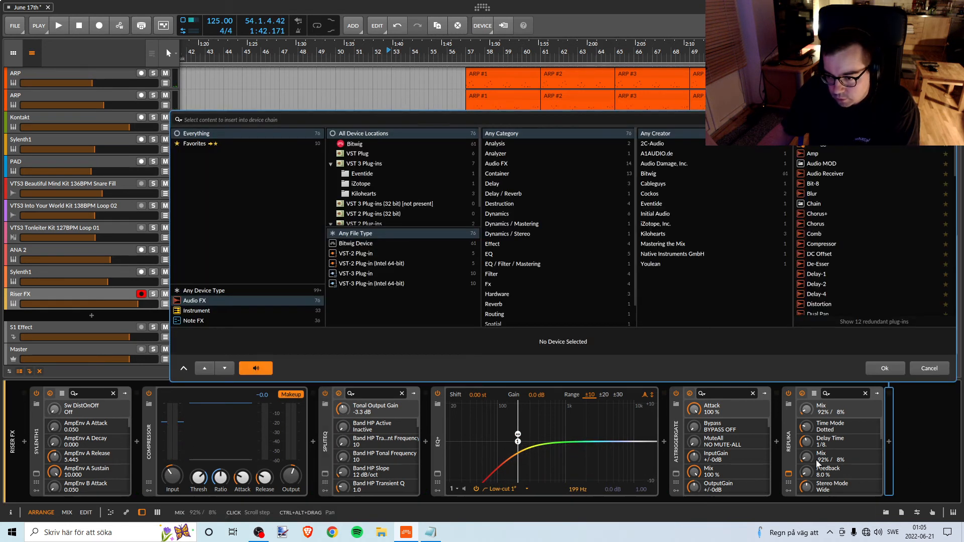
click(894, 374)
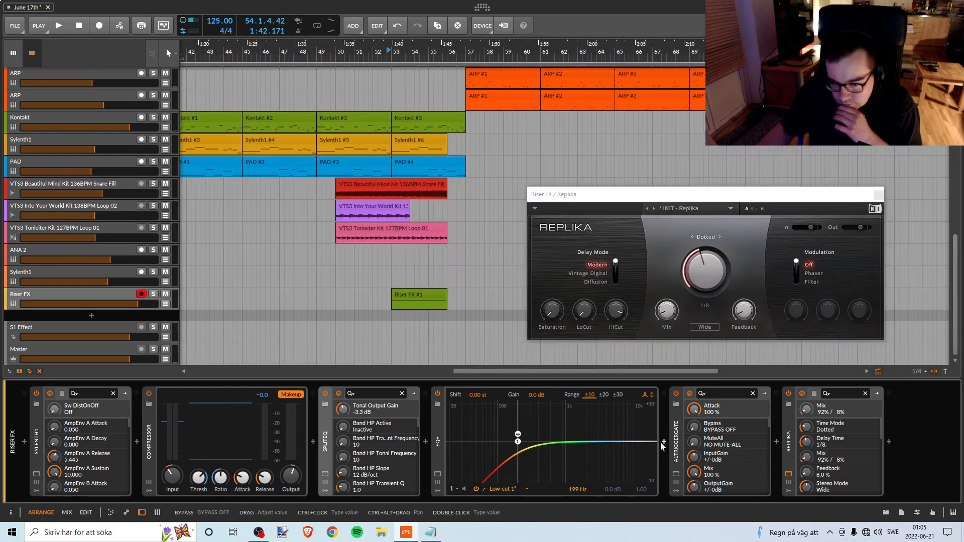
Open the Riser FX Sylenth1 window clear of the riser clip and set the filter control key track to 4.952 during playback.
click(40, 473)
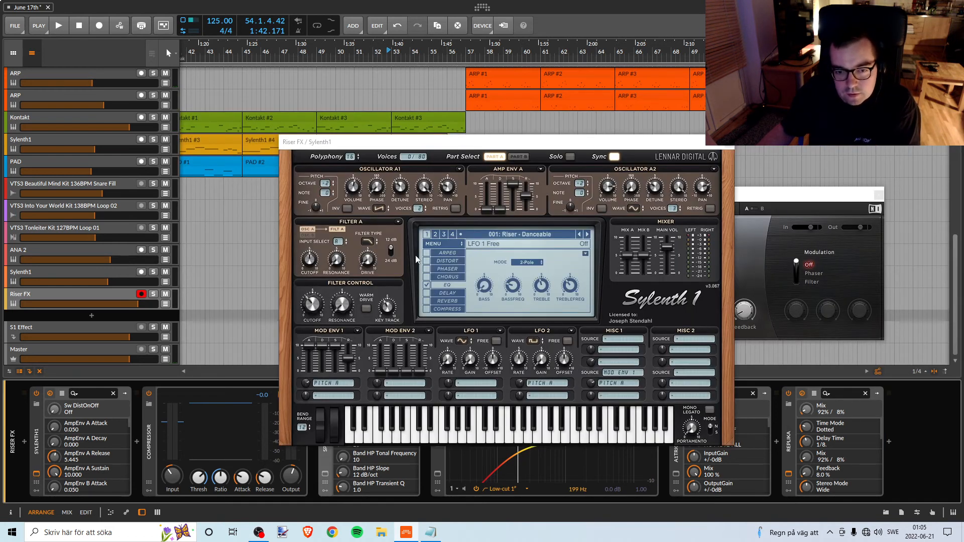
drag(448, 147, 628, 163)
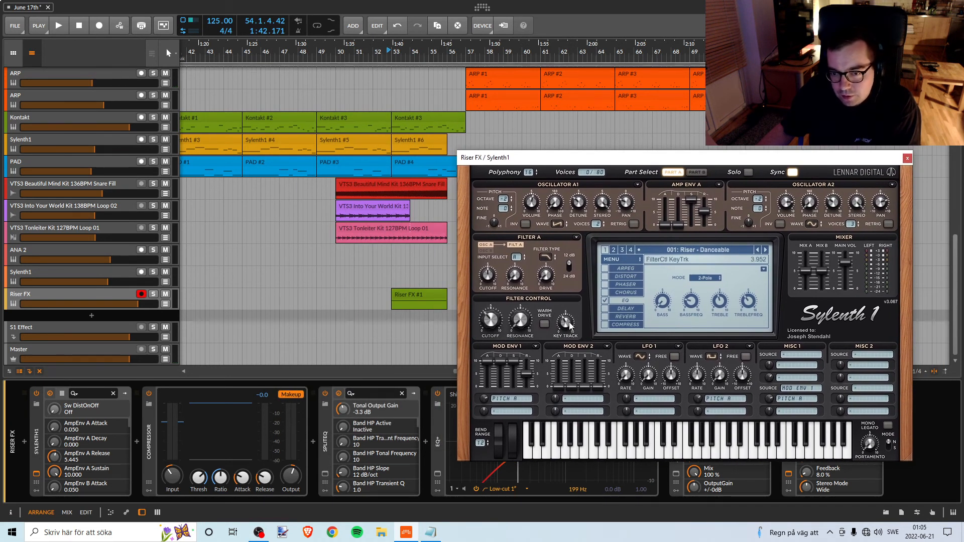
drag(569, 326, 579, 315)
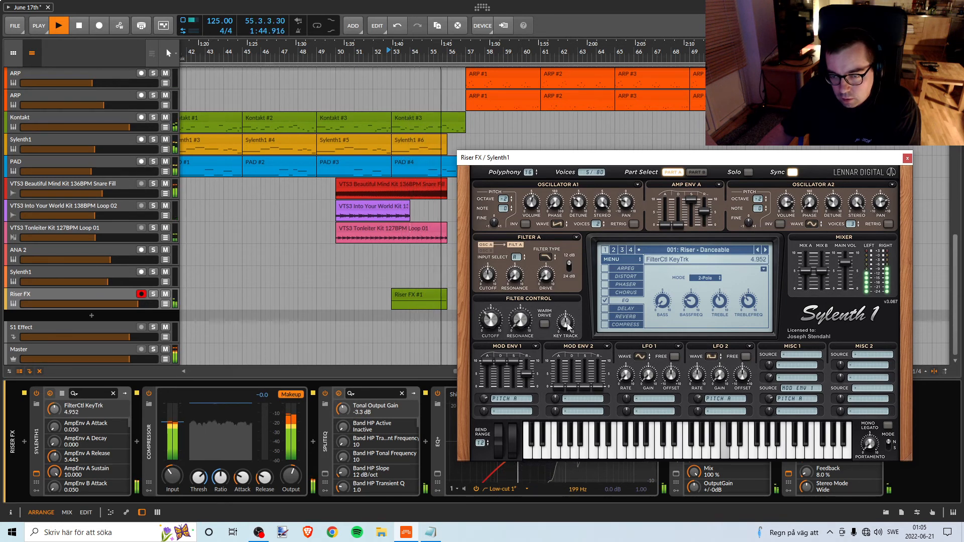
key(space)
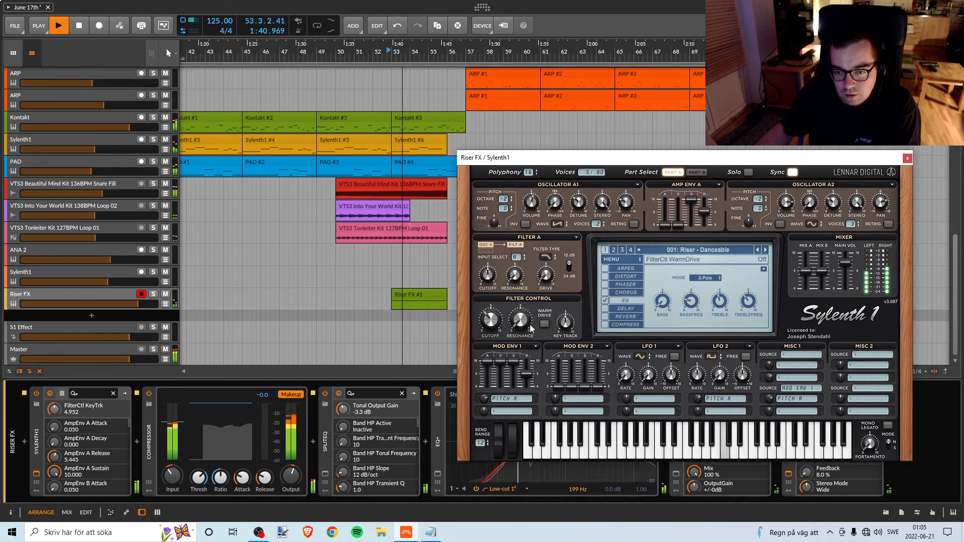
Set Sylenth1's filter control cutoff to 3.407 and replay the riser.
click(496, 318)
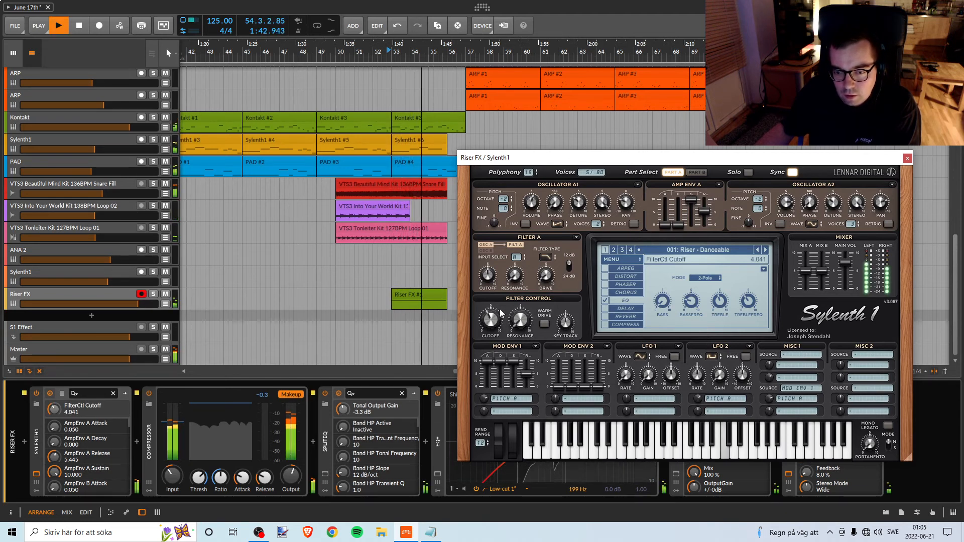
drag(500, 313, 496, 316)
key(space)
key(space)
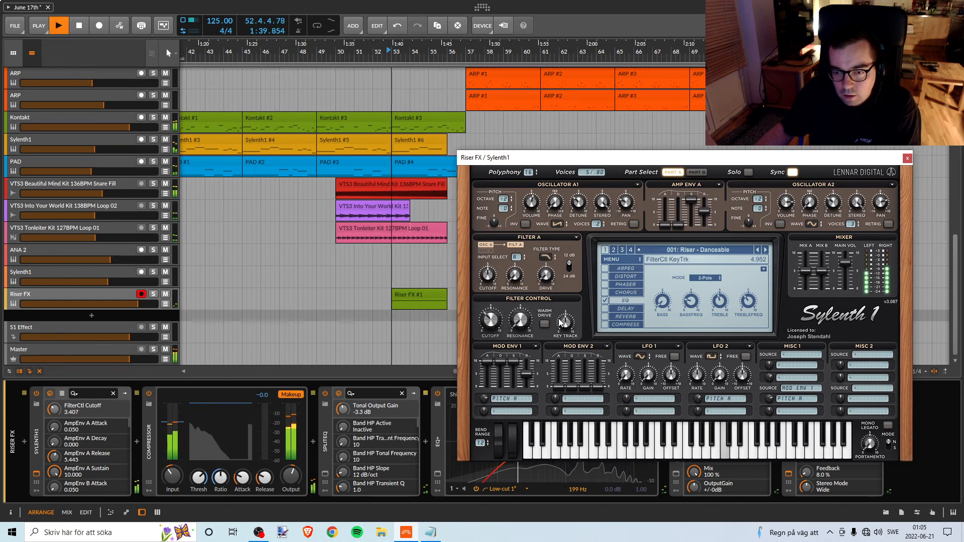
Lower Sylenth1's filter control key track to 3.019 while auditioning the riser.
mouse_move(559, 318)
mouse_down()
mouse_move(553, 338)
mouse_move(563, 325)
mouse_up()
key(space)
key(space)
key(space)
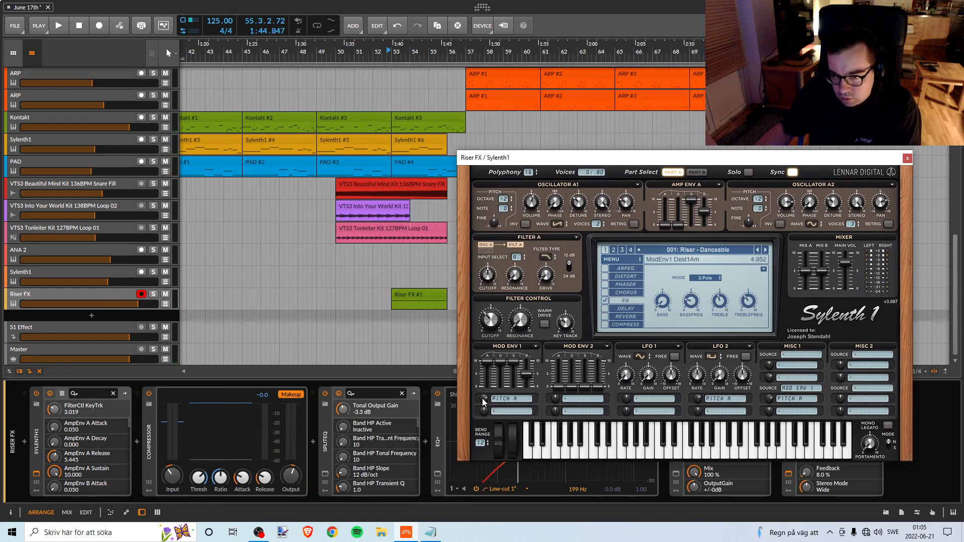
Set Sylenth1's Mod Env 1 amount for Pitch A to 4.552 while replaying the riser.
key(space)
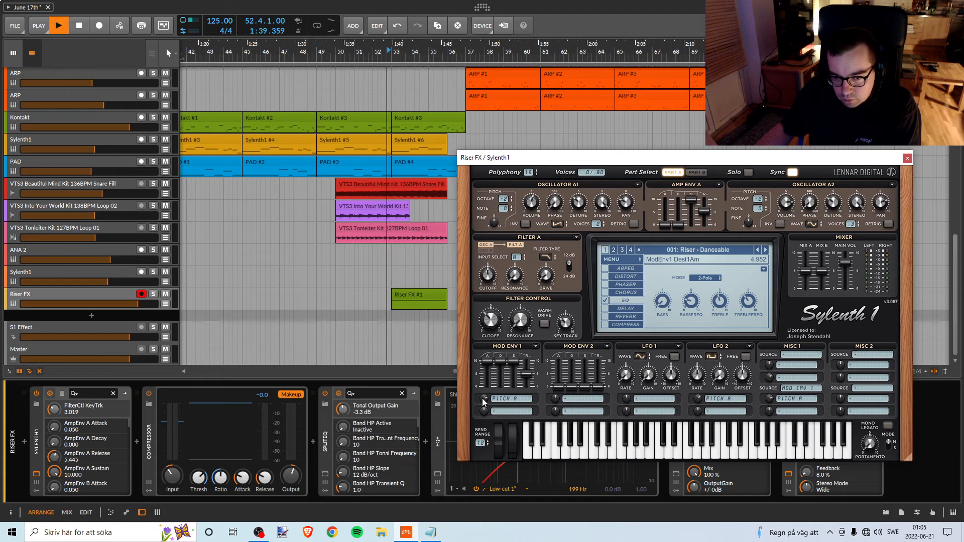
drag(483, 401, 481, 409)
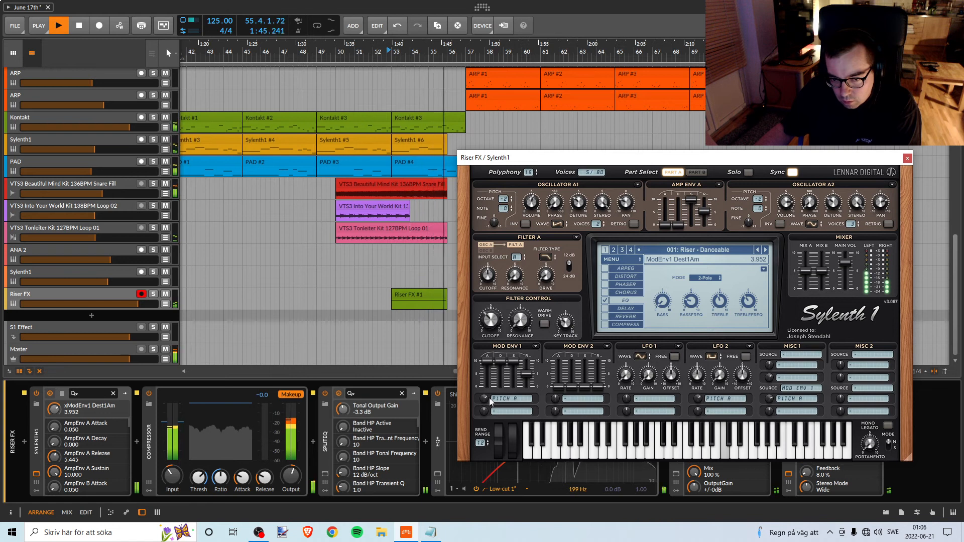
key(space)
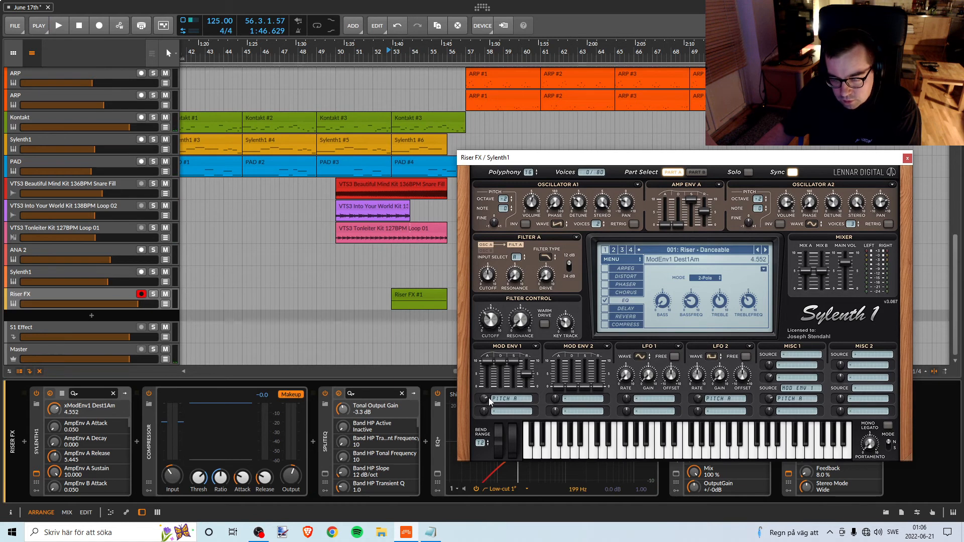
key(space)
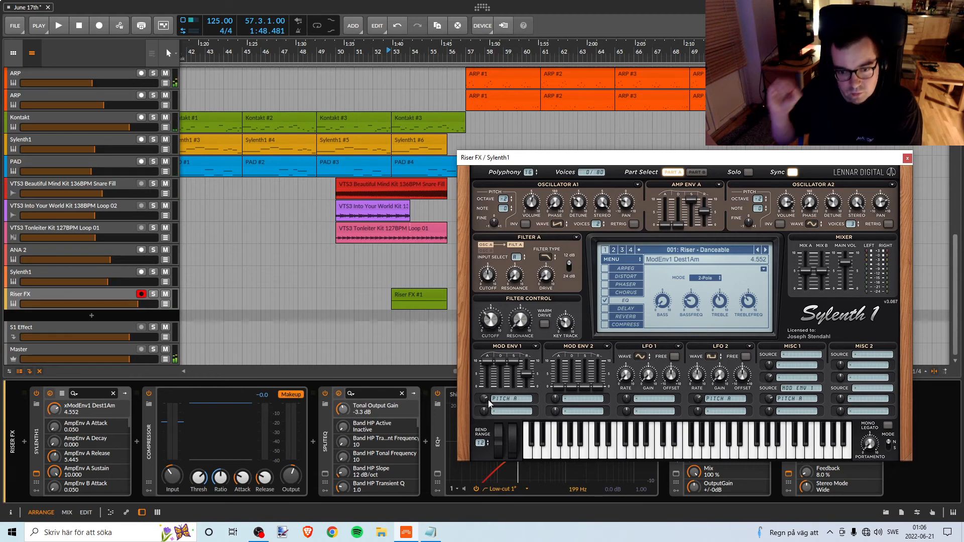
key(space)
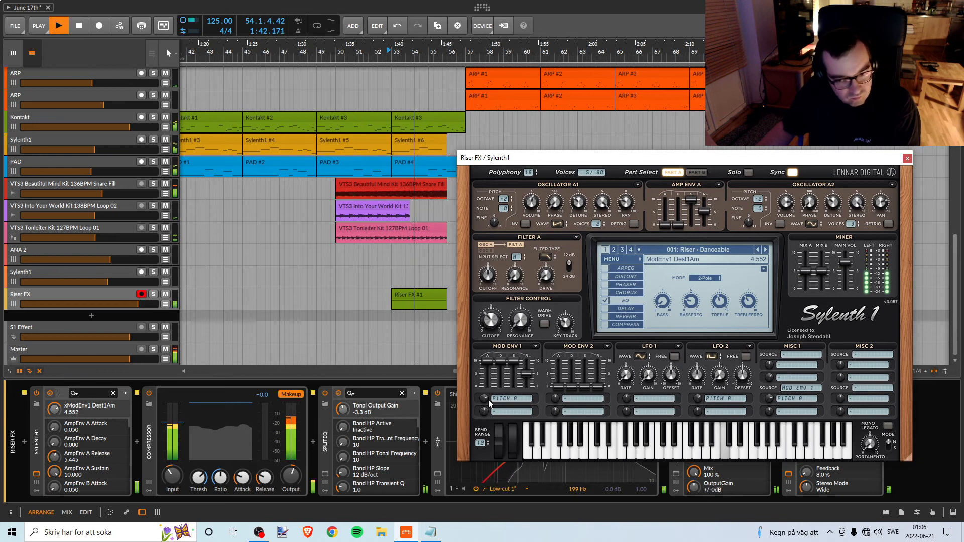
Enable Sylenth1's distortion effect, show its settings and set the playback start to bar 53.
click(604, 276)
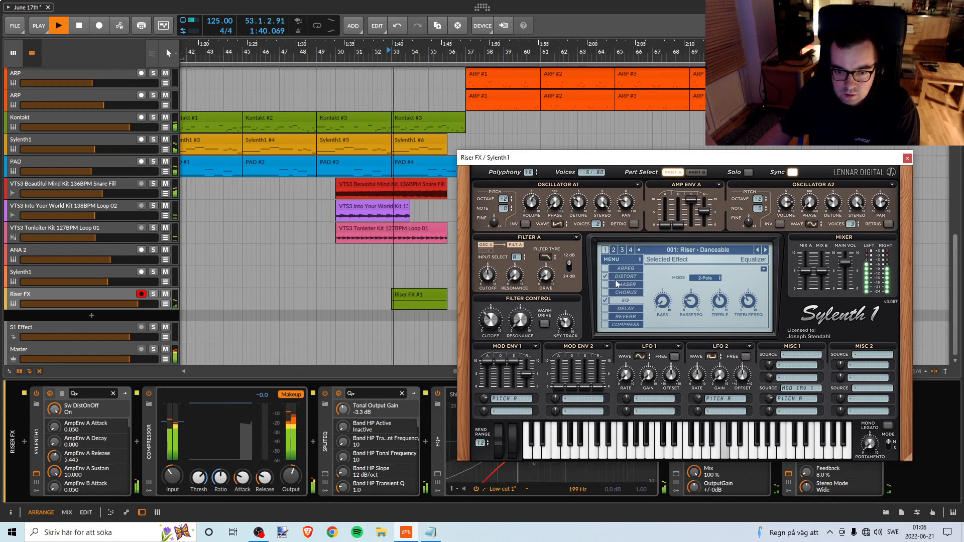
click(618, 276)
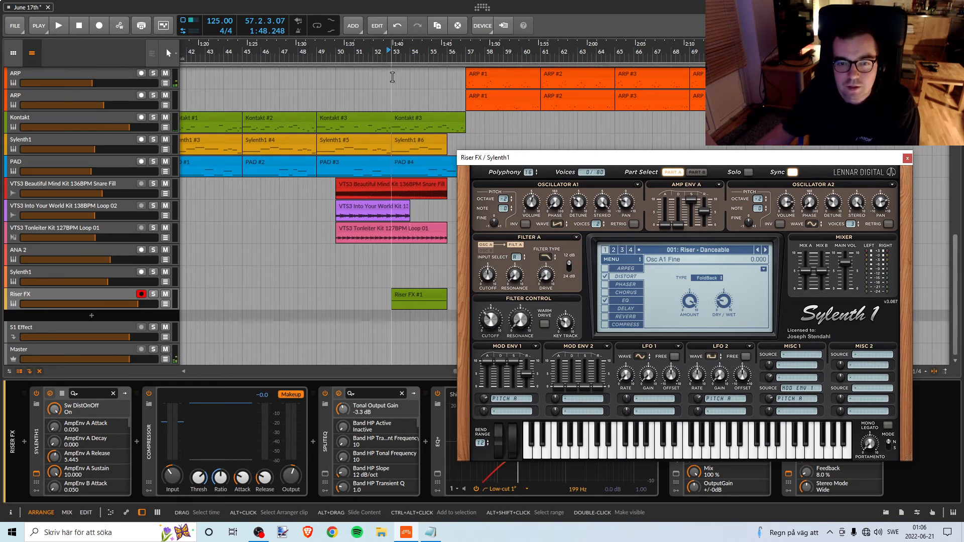
click(393, 57)
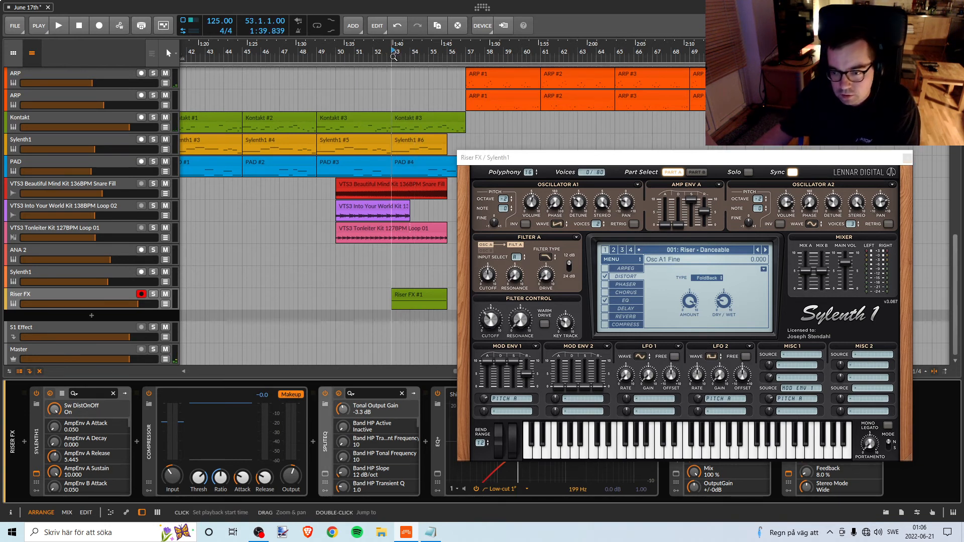
Close the Sylenth1 window and set Replika's mix to 90% / 10% and feedback to 10% while replaying the riser.
click(907, 158)
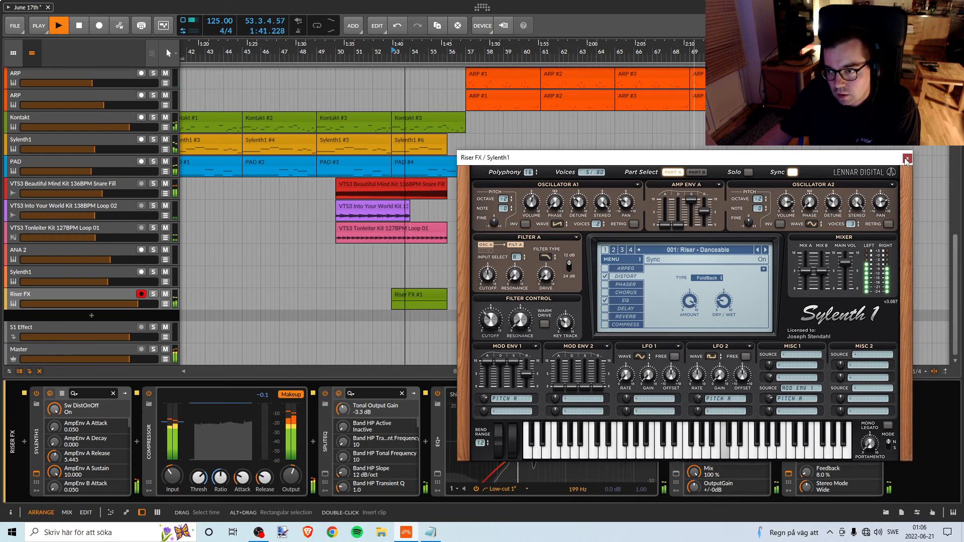
mouse_move(747, 315)
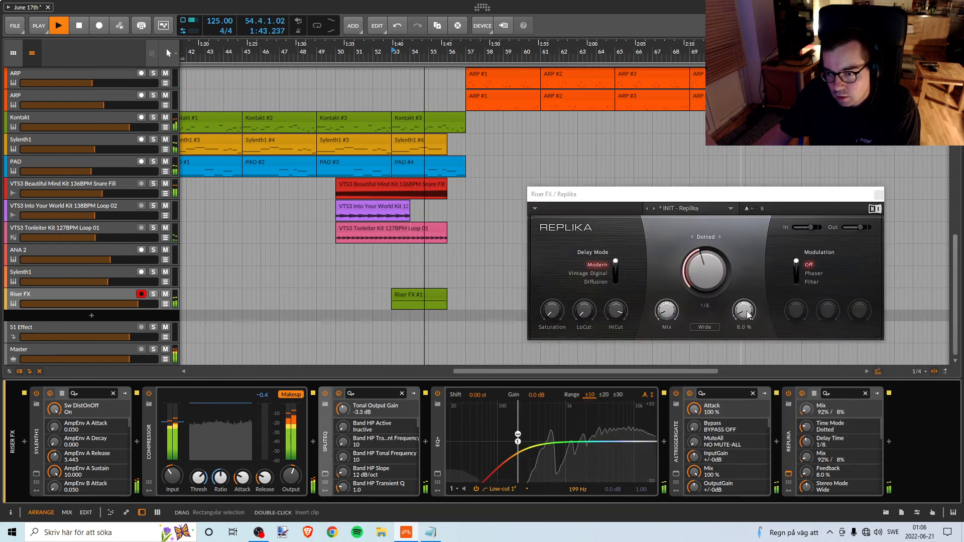
key(space)
mouse_move(673, 314)
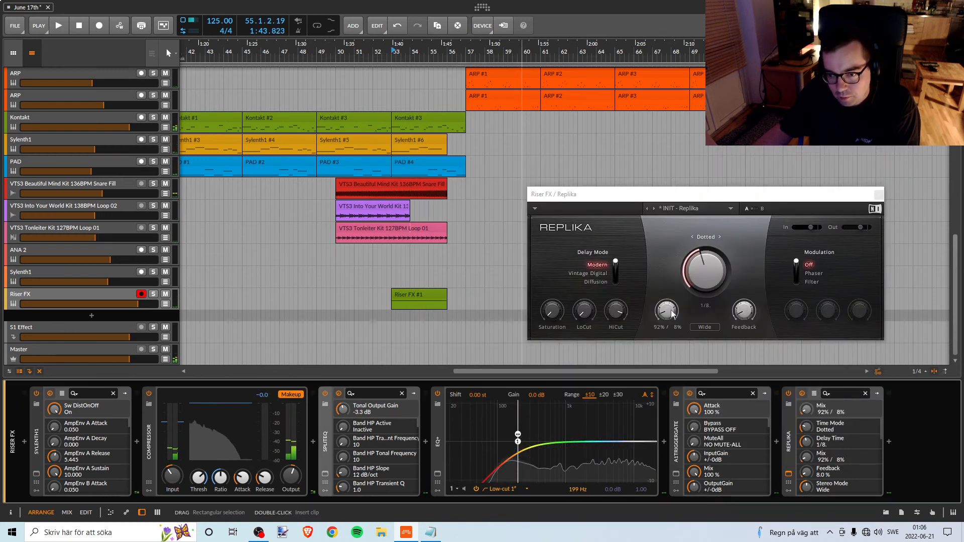
key(space)
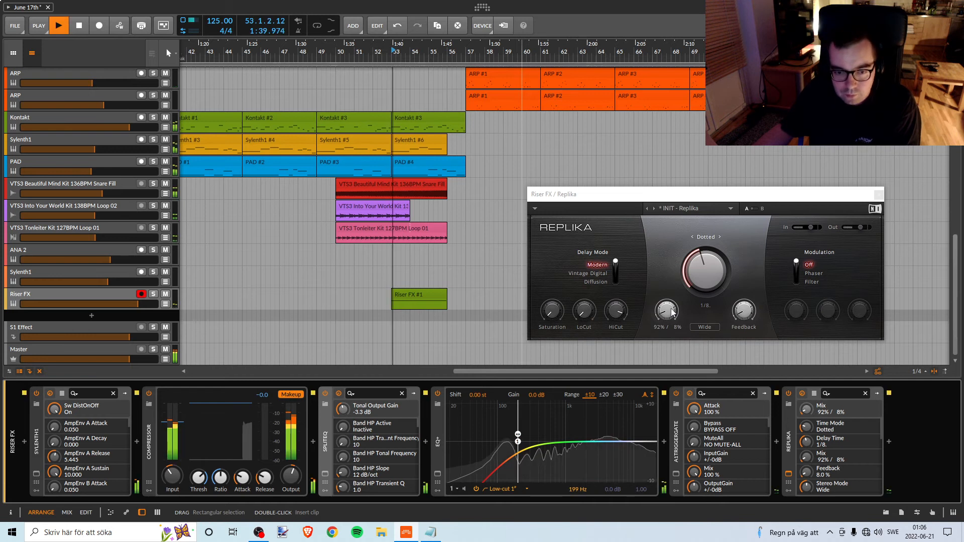
drag(673, 312, 673, 310)
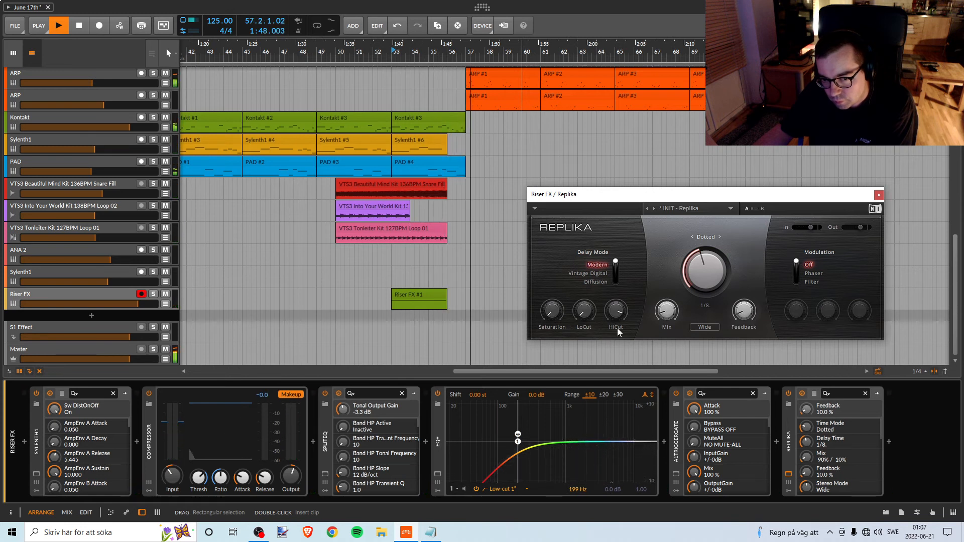
Try Replika's mix at 88% / 12% with feedback at 12% and 13% while replaying the riser.
drag(667, 317, 667, 320)
drag(743, 316, 743, 313)
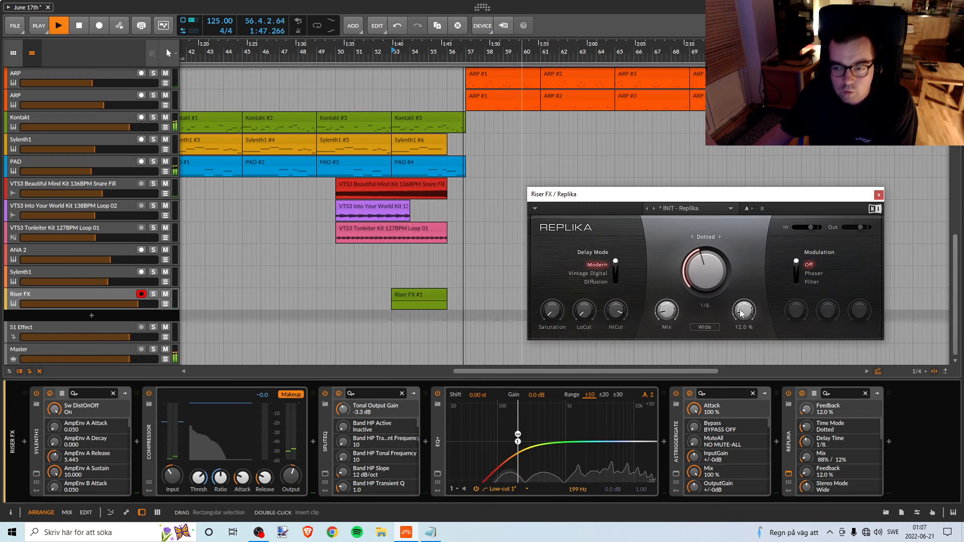
key(space)
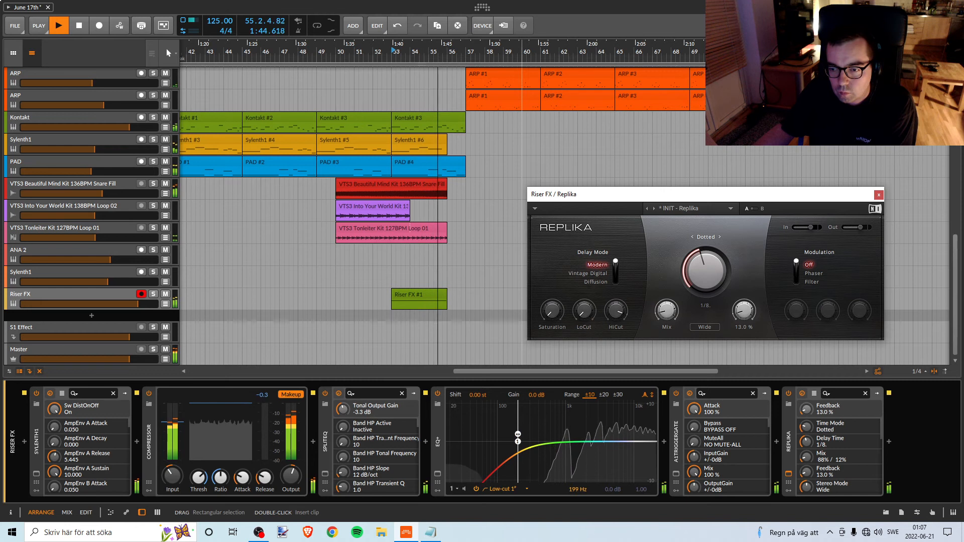
drag(735, 314, 735, 313)
key(space)
key(space)
key(space)
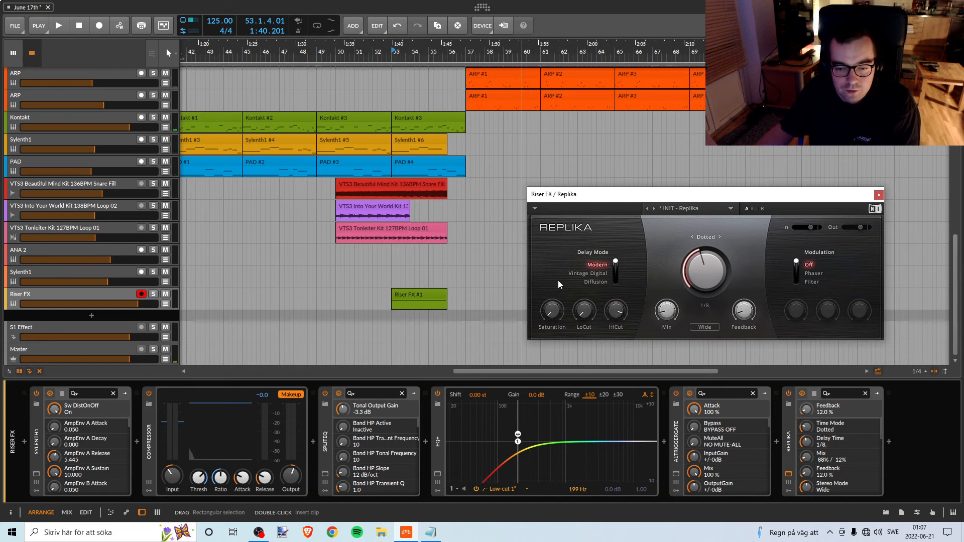
Try Replika's Vintage Digital delay mode on the riser.
mouse_move(595, 303)
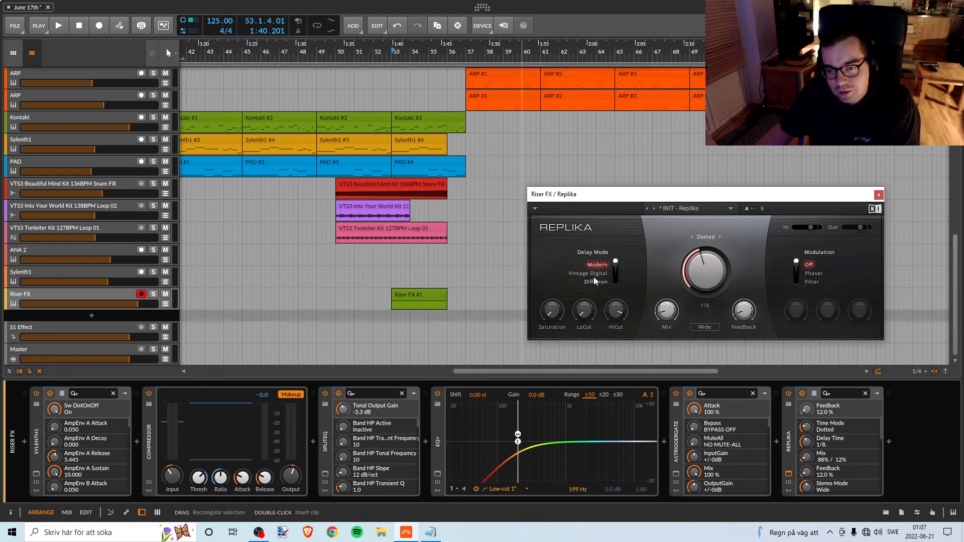
click(593, 273)
key(space)
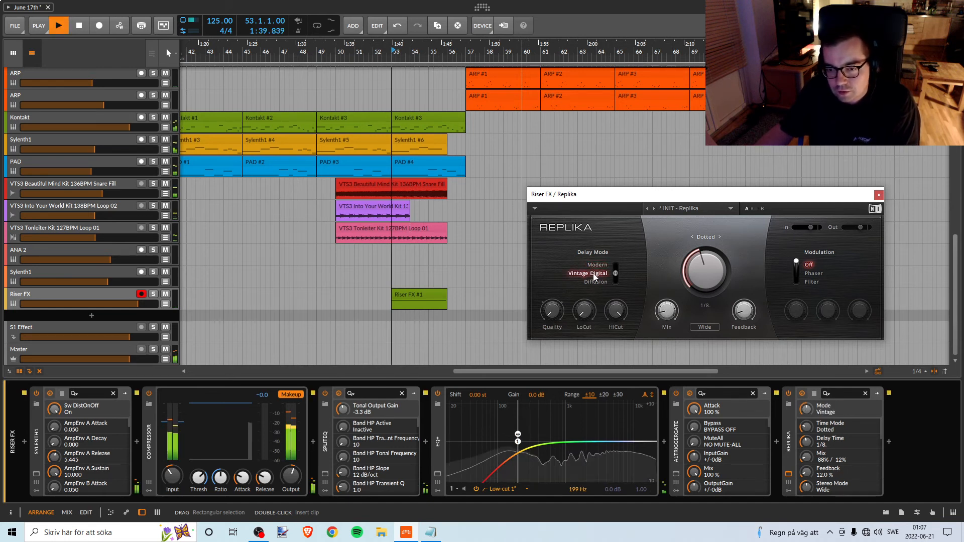
key(space)
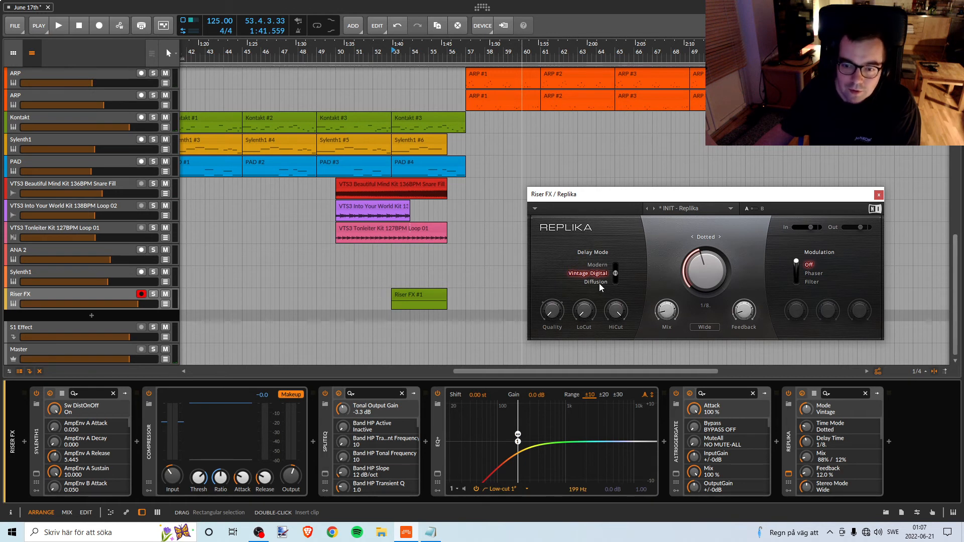
Switch Replika's delay mode to Diffusion and lower the feedback to 10% while auditioning the riser.
click(596, 282)
key(space)
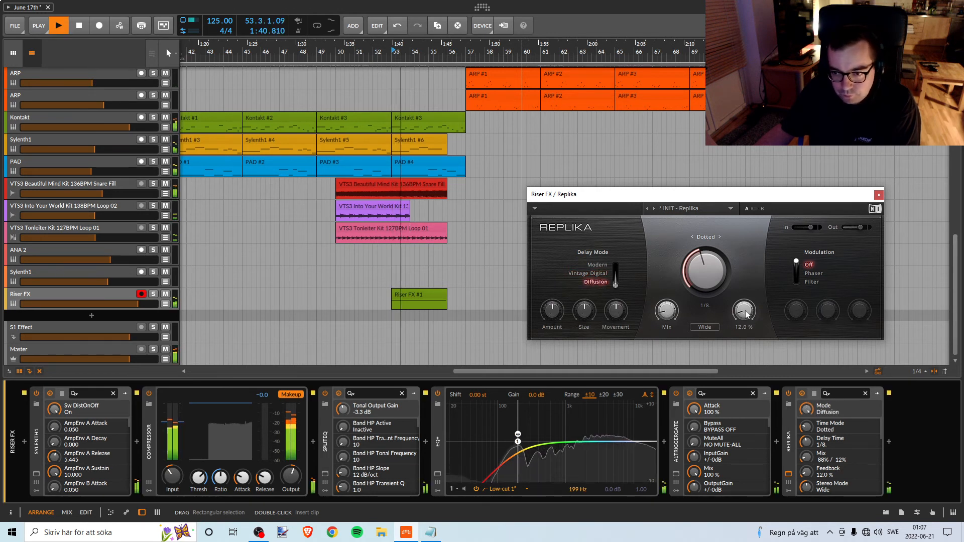
drag(746, 314, 746, 317)
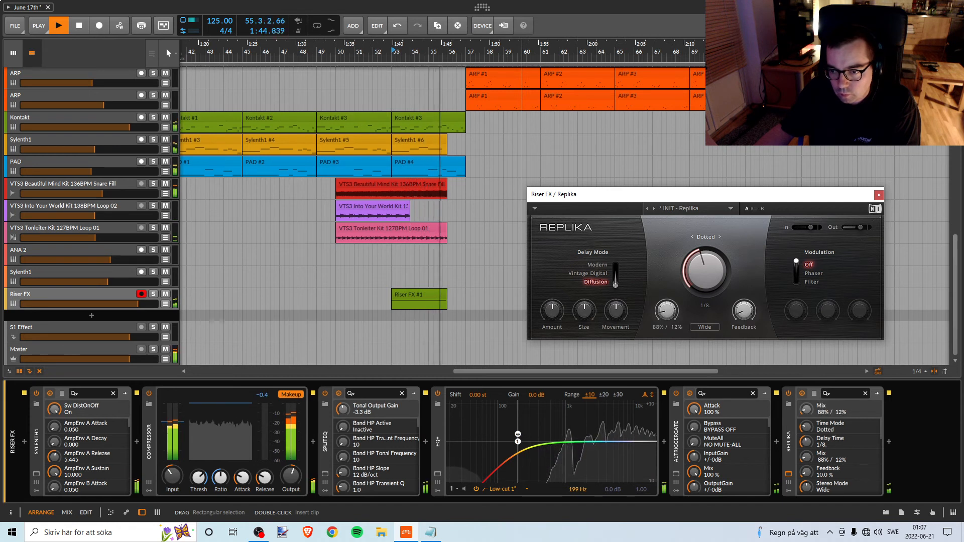
key(space)
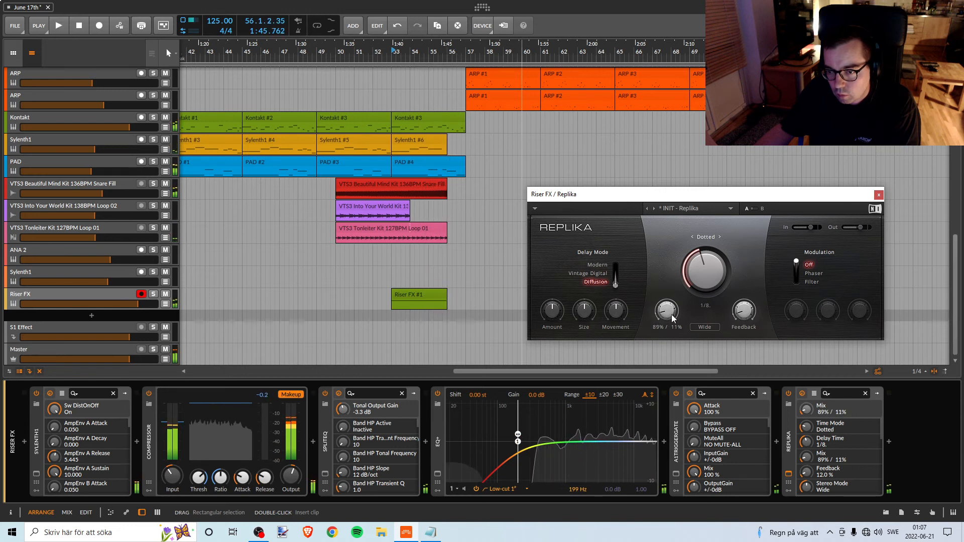
Fine-tune Replika's mix to 90% / 10% and feedback to 10% over repeated playback of the riser.
drag(743, 313, 743, 316)
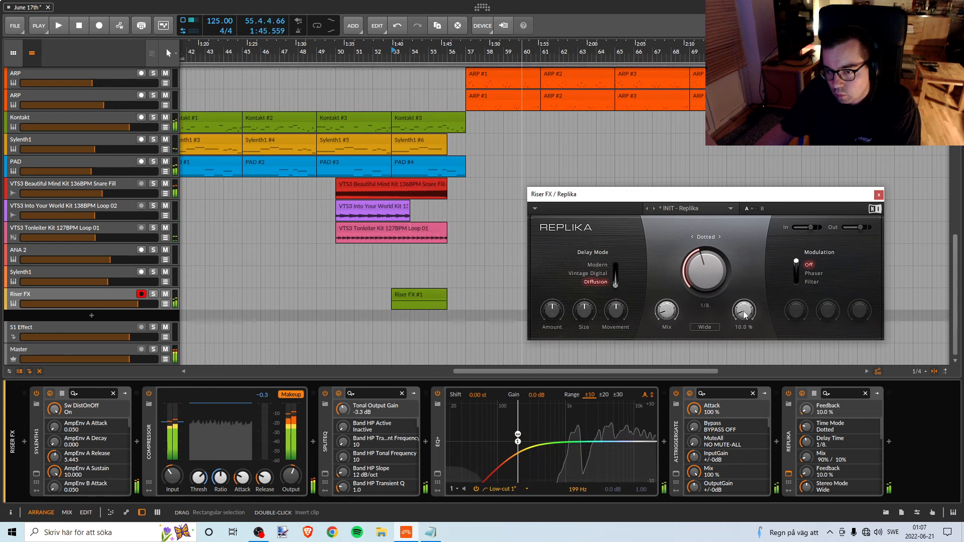
key(space)
click(666, 311)
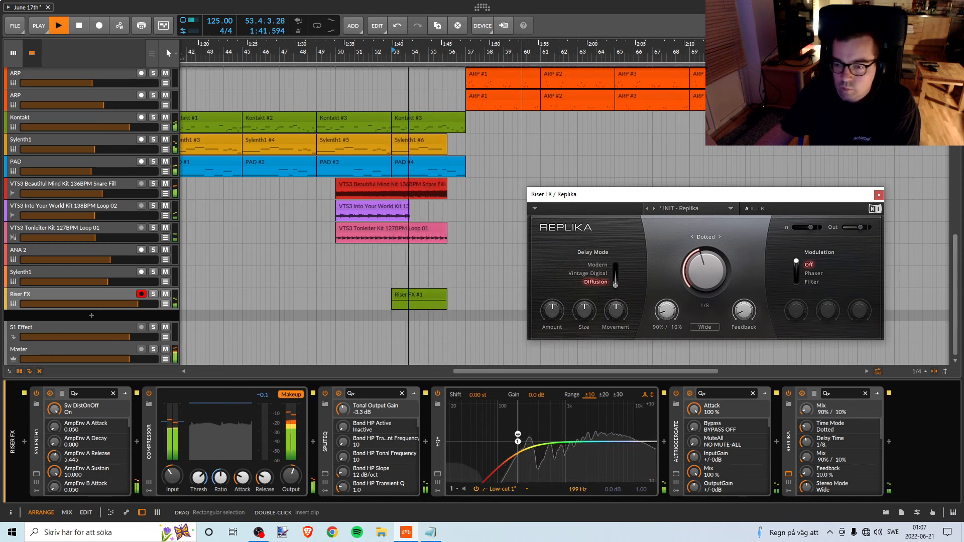
drag(666, 312, 666, 312)
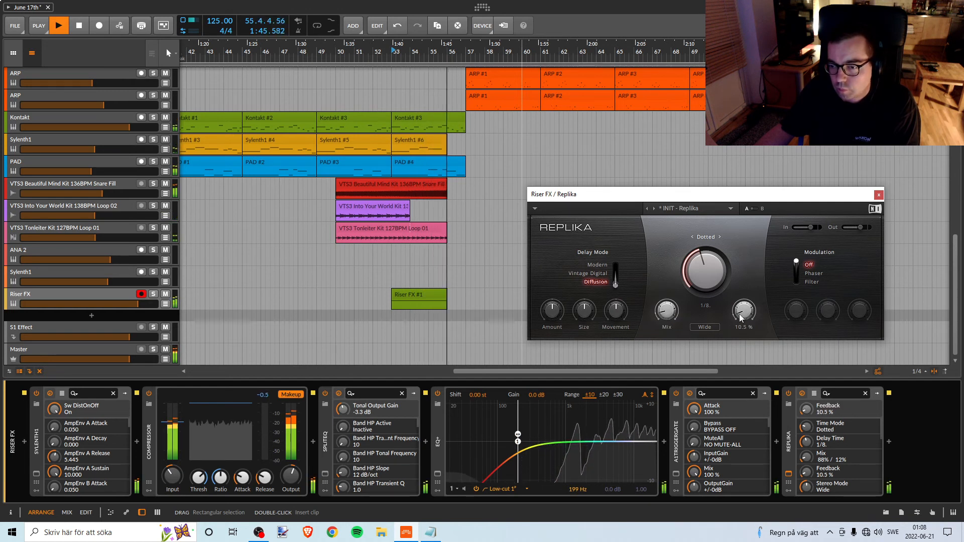
key(space)
key(space)
click(666, 311)
drag(744, 312, 744, 313)
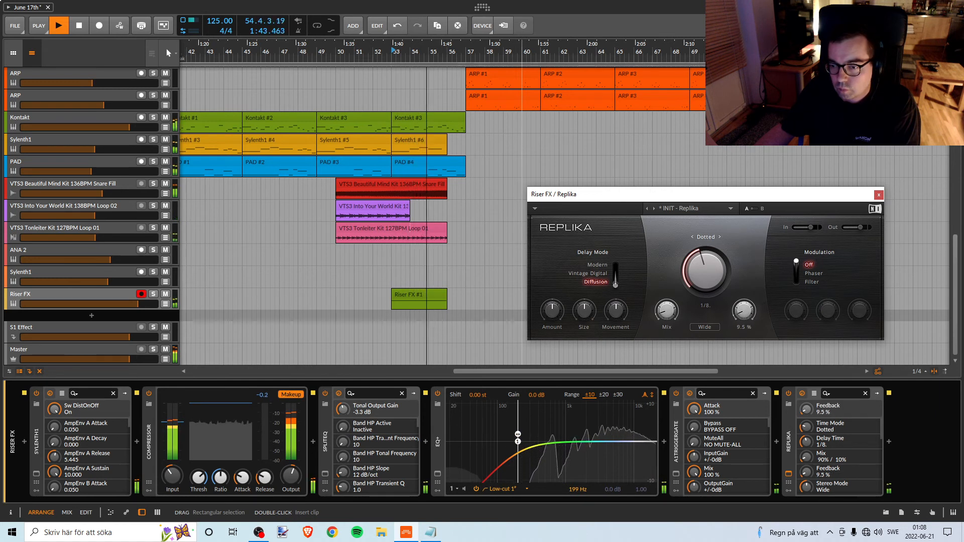
key(space)
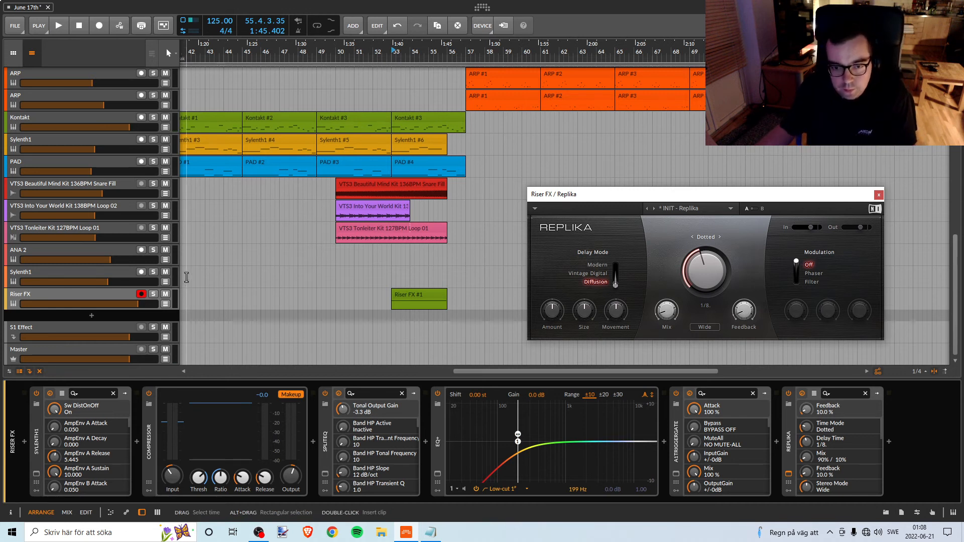
Set the playback start to bar 53 and audition the riser with the Diffusion delay.
click(389, 52)
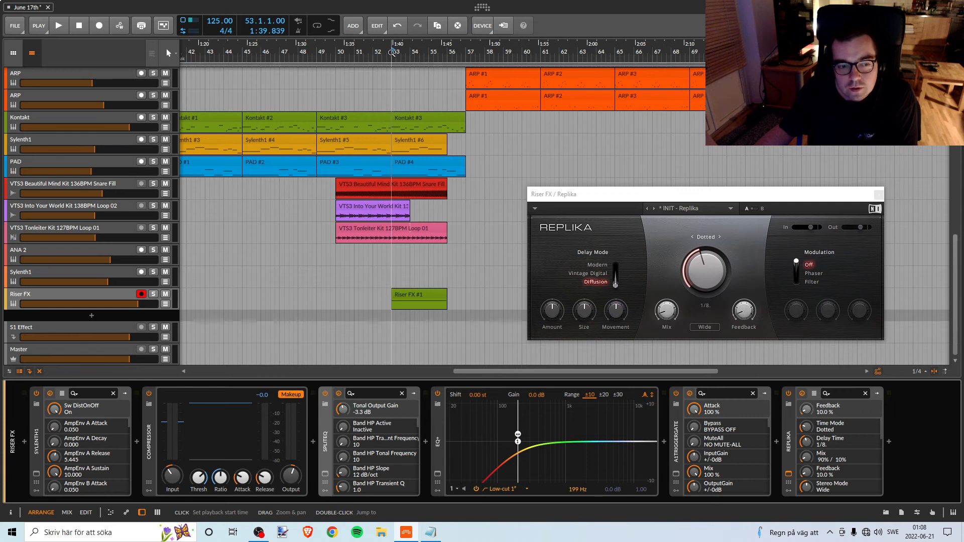
key(space)
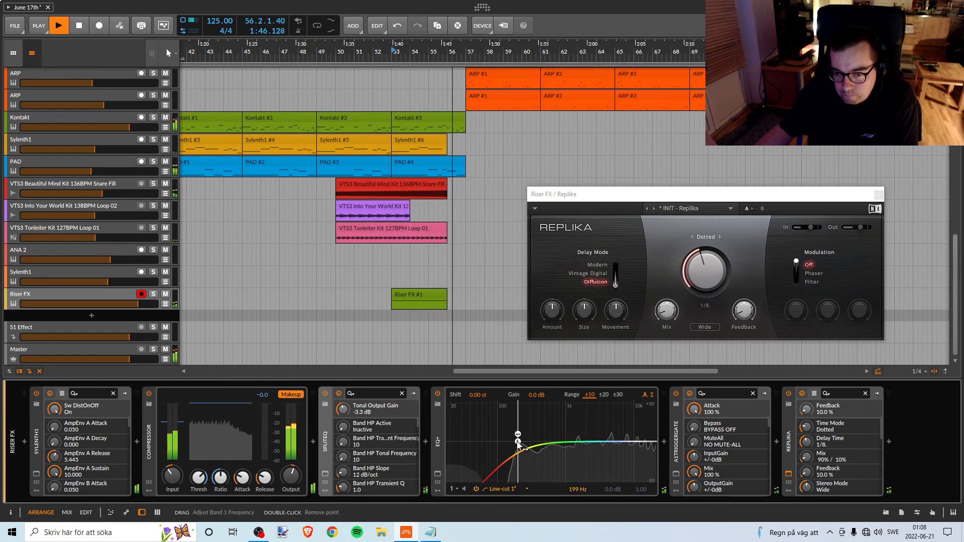
key(space)
key(space)
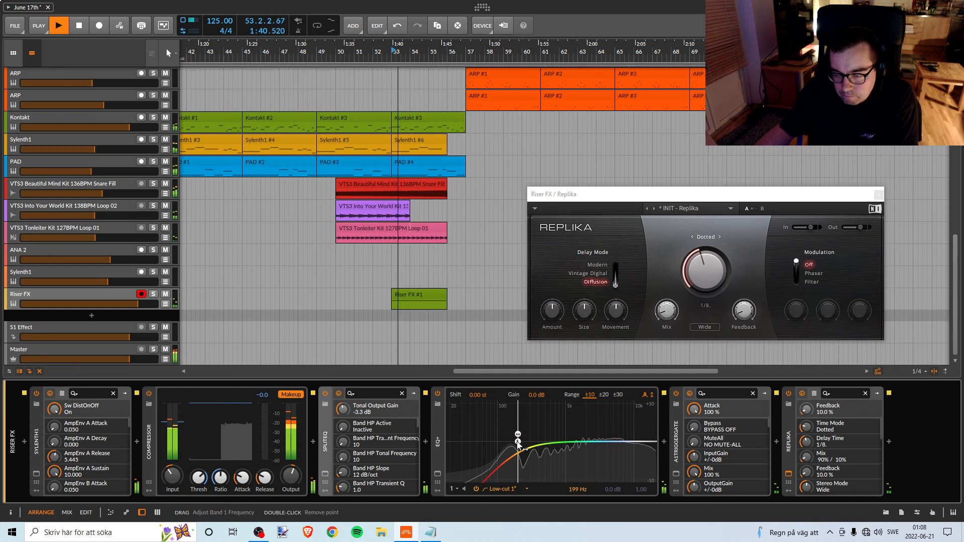
key(space)
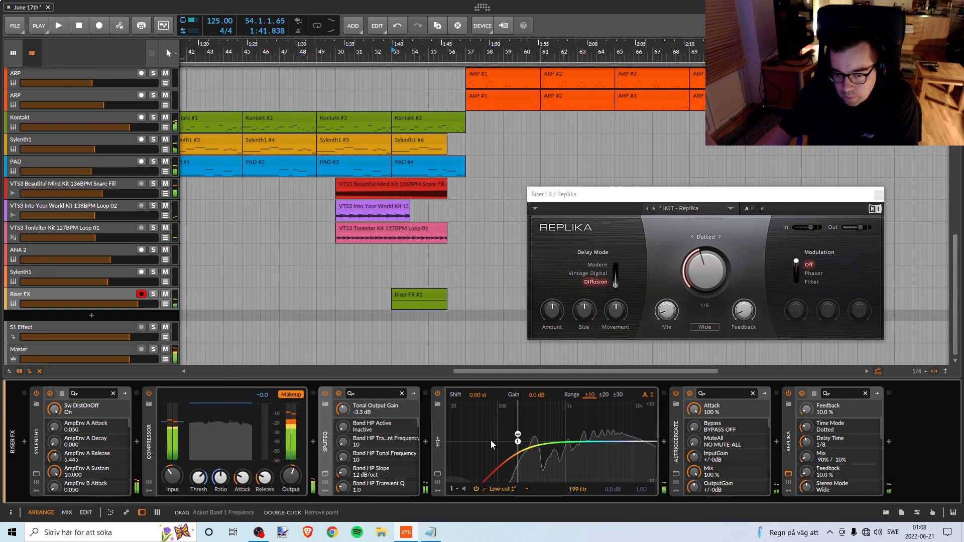
Show the A1TriggerGate settings on Riser FX and load the preset Groove Rhythm 01 + Echo.
click(676, 473)
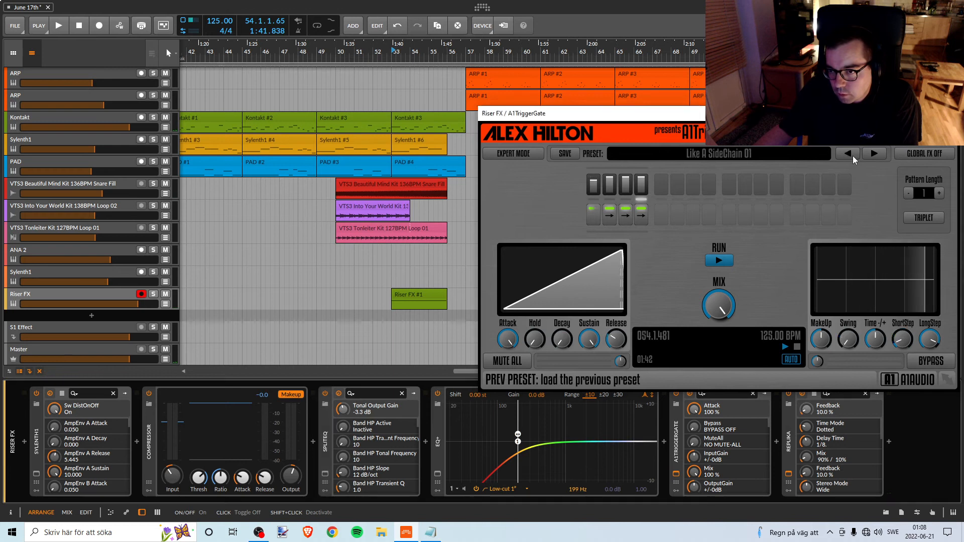
click(849, 153)
key(space)
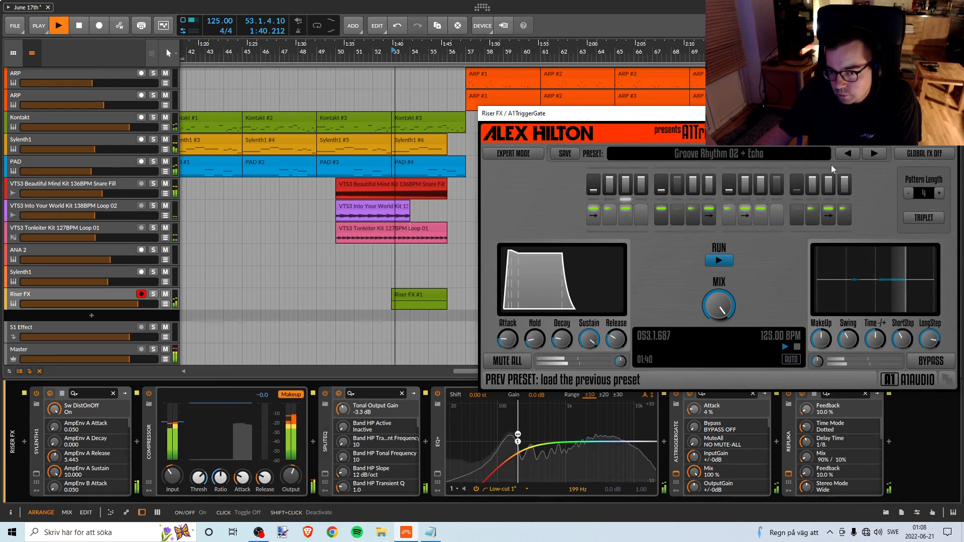
click(847, 153)
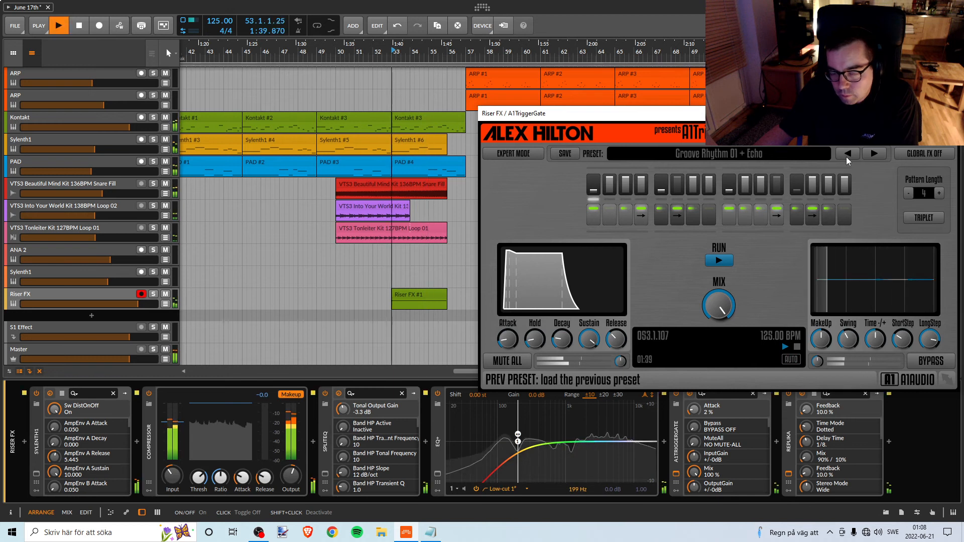
key(space)
Set A1TriggerGate's mix to 80% while replaying the riser.
drag(719, 304, 718, 320)
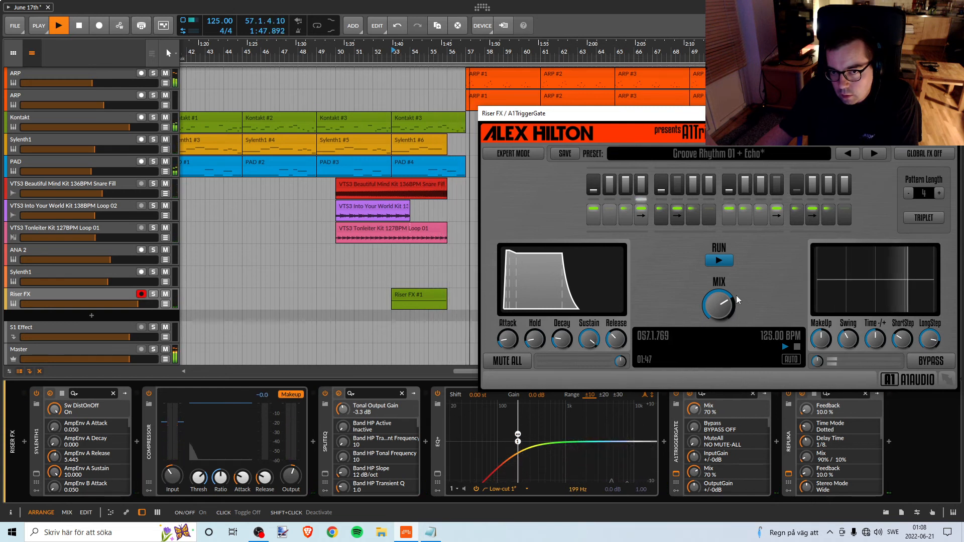
key(space)
key(space)
drag(719, 313, 719, 305)
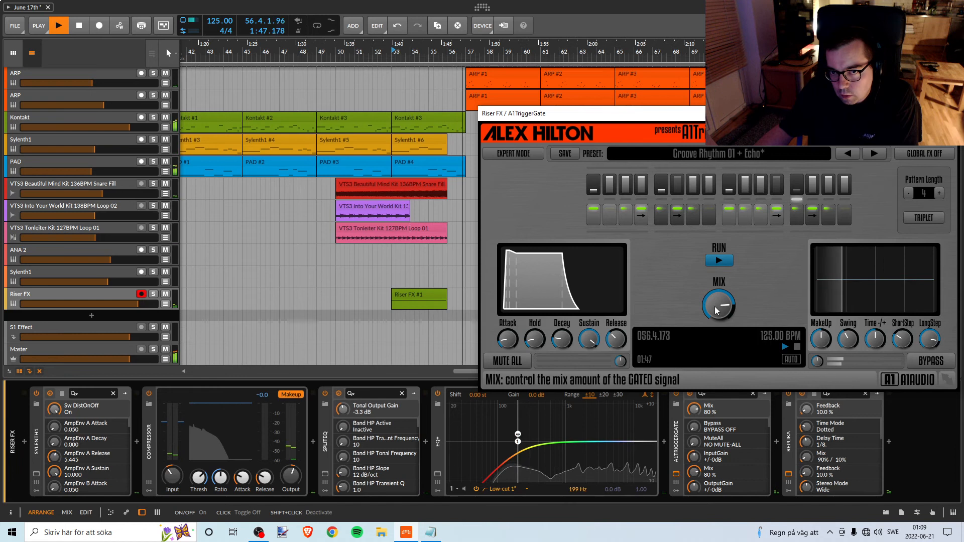
key(space)
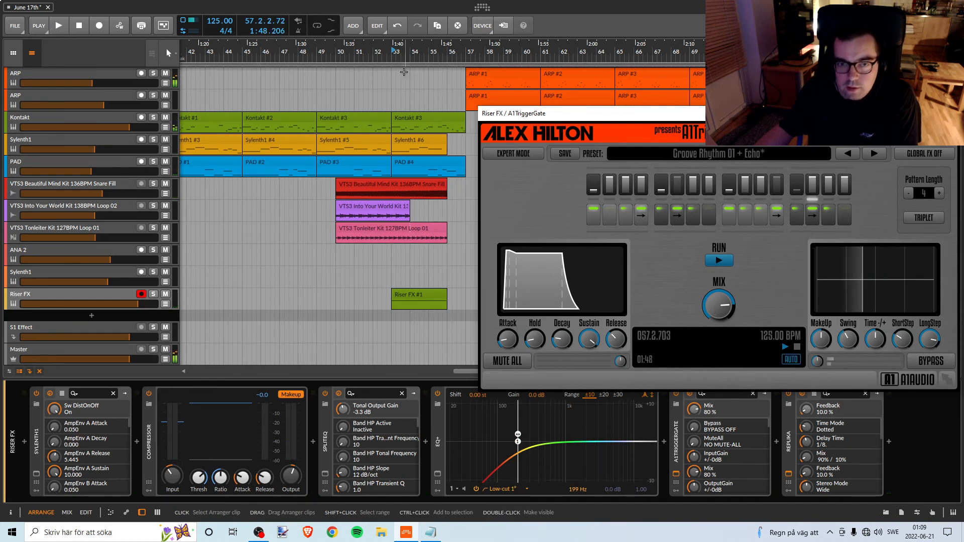
Set the playback start to bar 53 and lower A1TriggerGate's long step length to 74% while auditioning the riser.
click(394, 54)
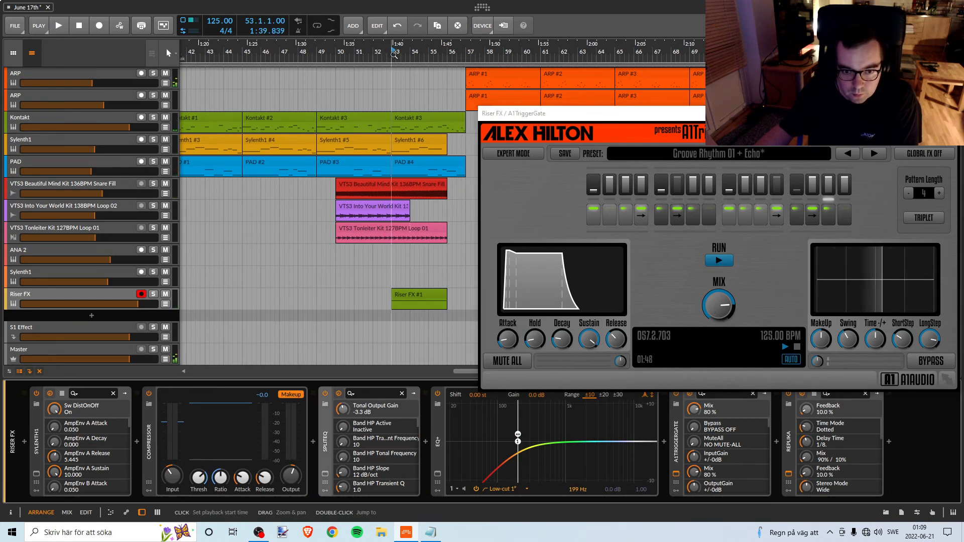
key(space)
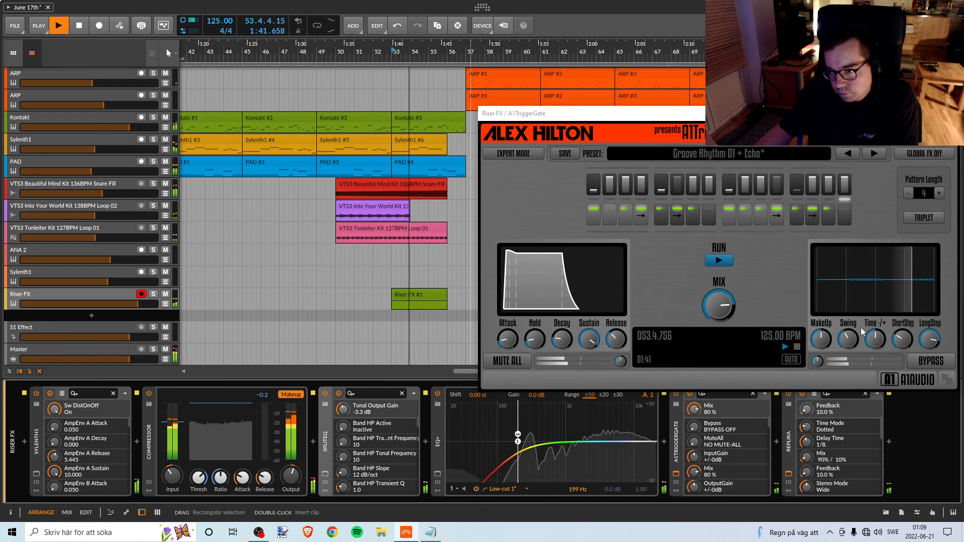
mouse_move(930, 340)
mouse_down()
mouse_move(902, 338)
mouse_move(902, 346)
mouse_move(930, 343)
mouse_move(929, 355)
mouse_up()
key(space)
key(space)
key(space)
key(space)
key(space)
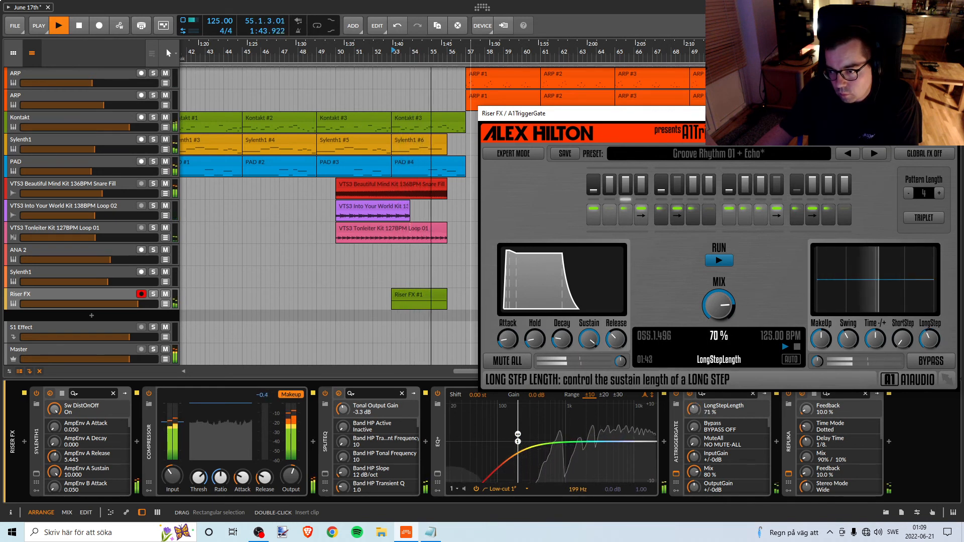
drag(929, 347, 929, 348)
Try A1TriggerGate's time offset at -20% during playback and return it to 0%.
key(space)
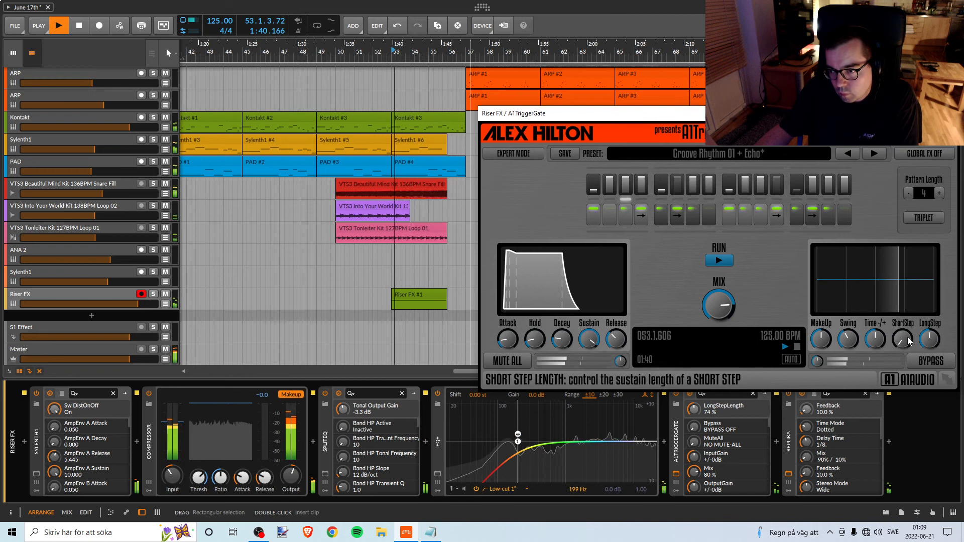
drag(875, 340, 875, 344)
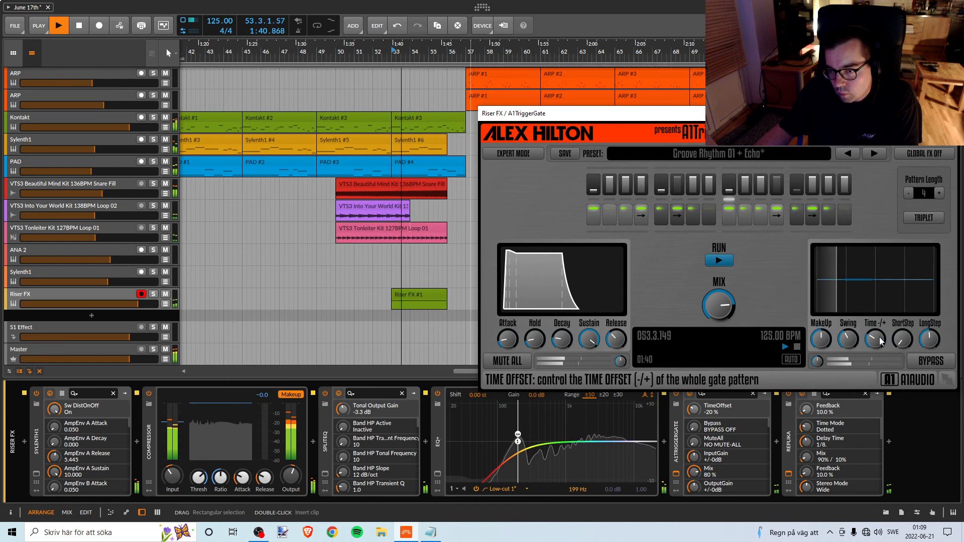
drag(880, 342, 880, 329)
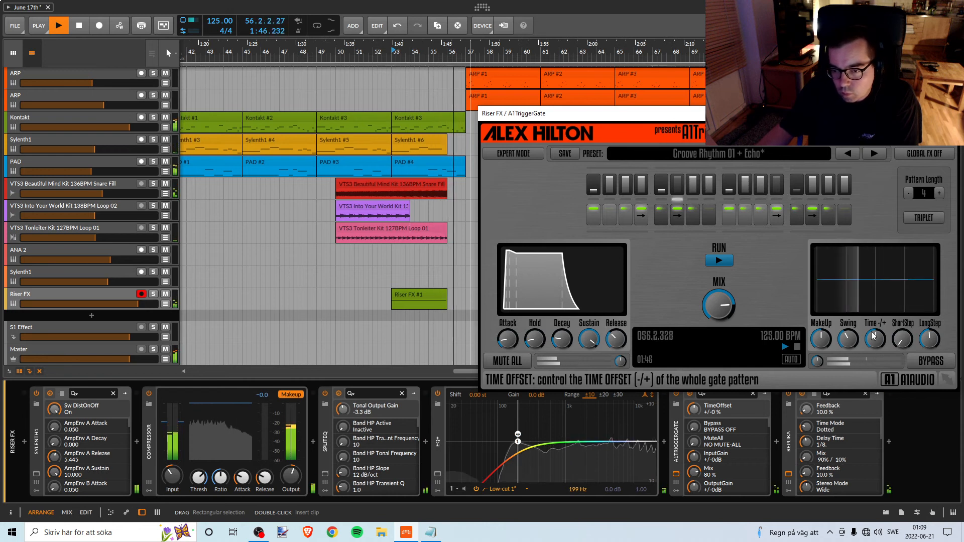
Try A1TriggerGate's release at 3% and a slightly adjusted sustain while auditioning the riser.
key(space)
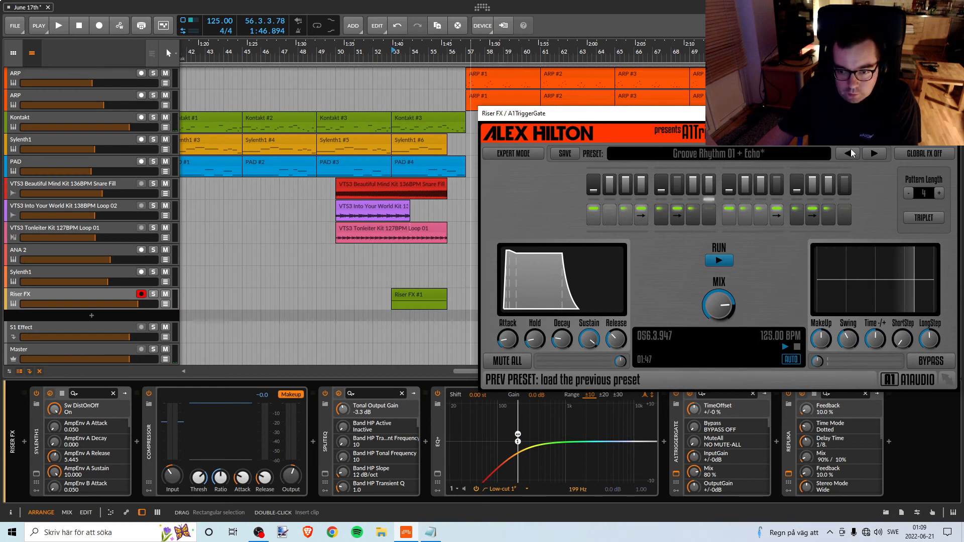
key(space)
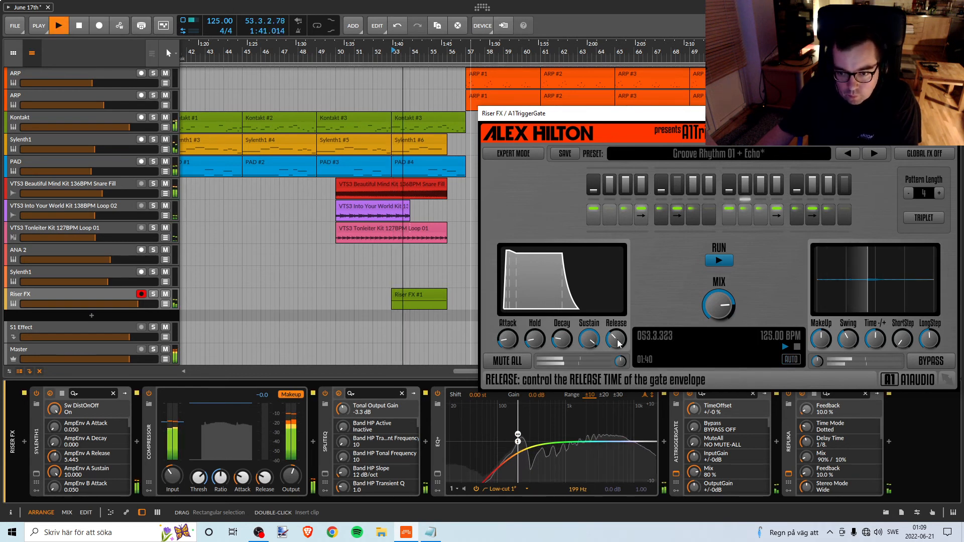
drag(609, 341, 609, 356)
key(space)
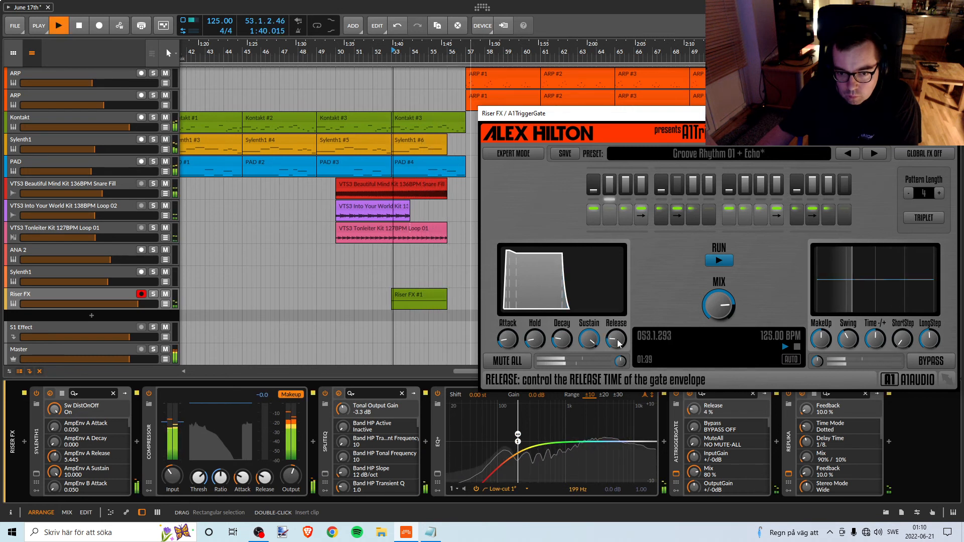
scroll(617, 343, down, 4)
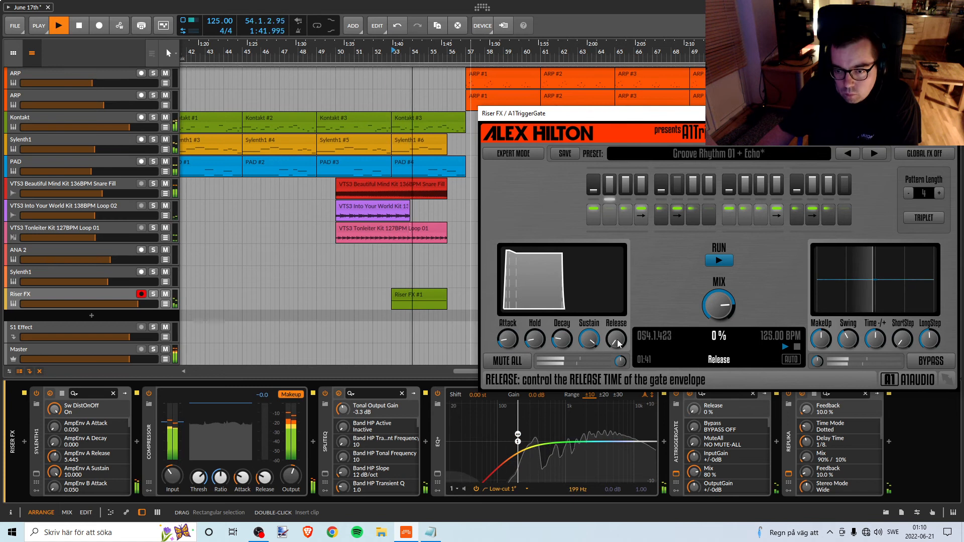
scroll(618, 344, up, 3)
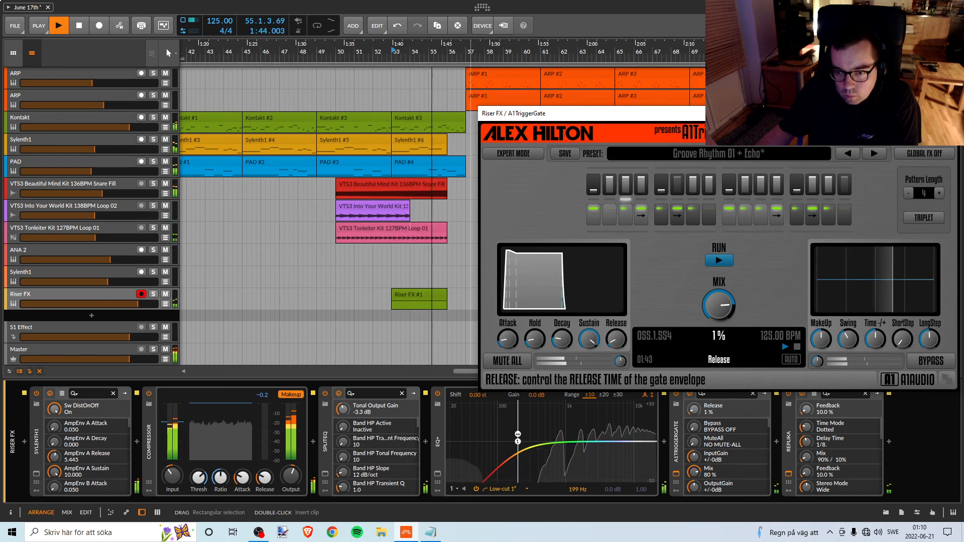
scroll(617, 344, up, 1)
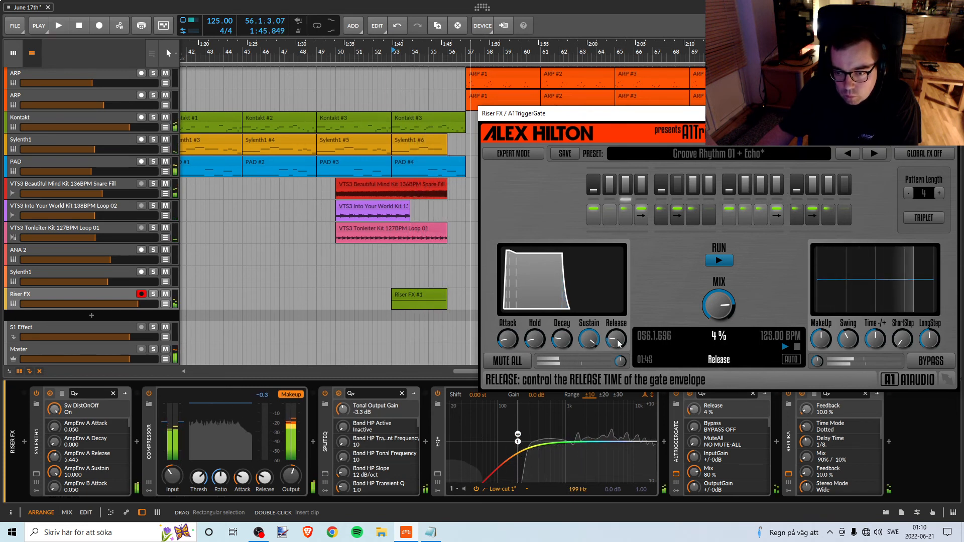
scroll(616, 343, down, 1)
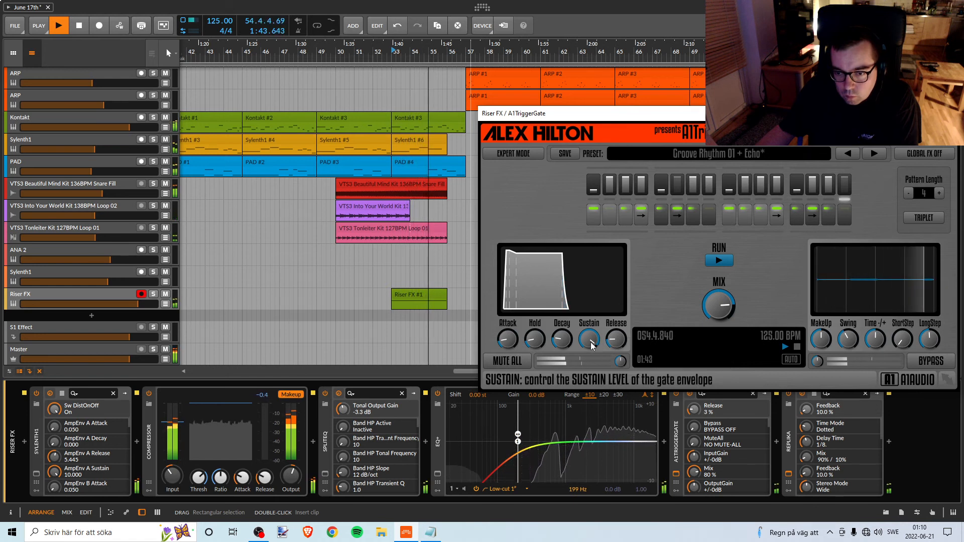
mouse_move(592, 345)
mouse_down()
mouse_move(592, 407)
mouse_move(593, 348)
mouse_up()
key(space)
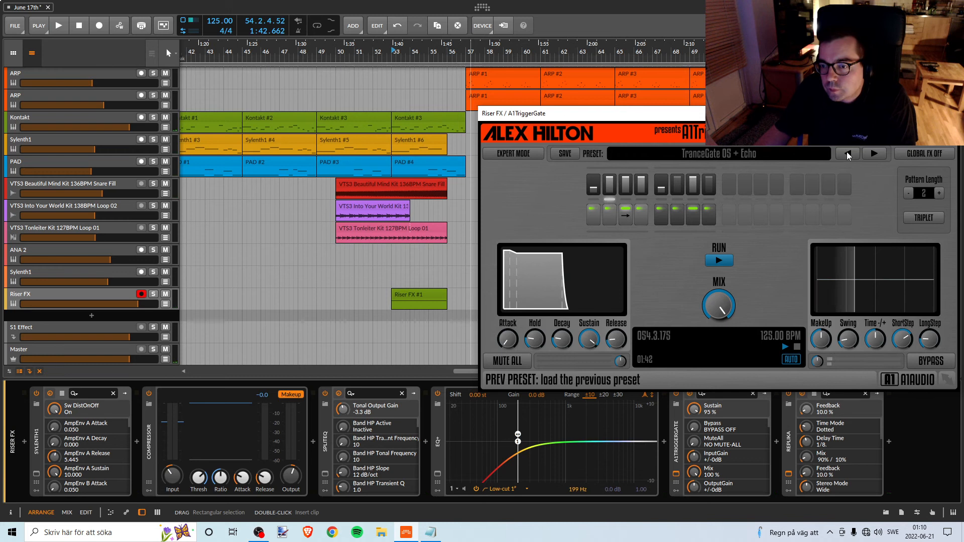
Audition A1TriggerGate's preset TranceGate 04 + Echo on the riser with the mix lowered to about 70%.
click(849, 153)
click(847, 153)
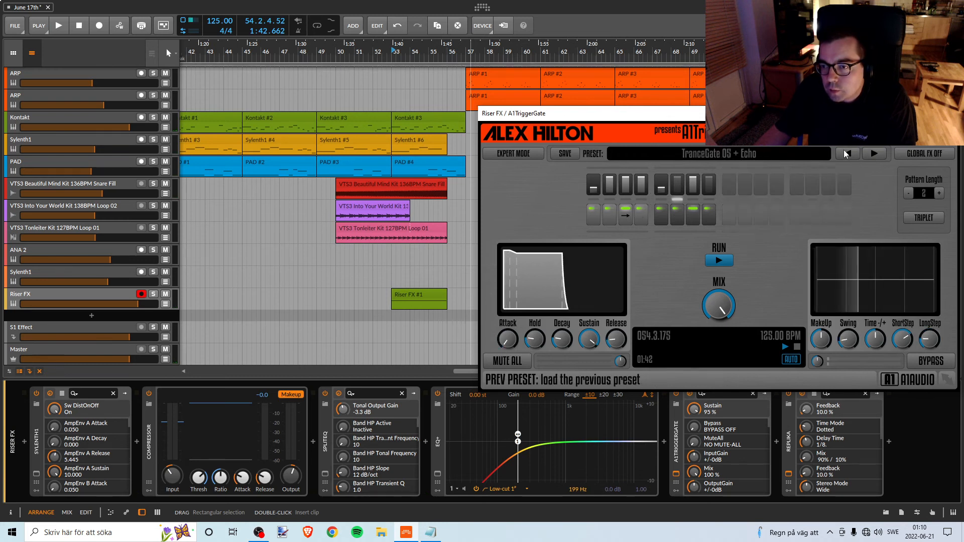
key(space)
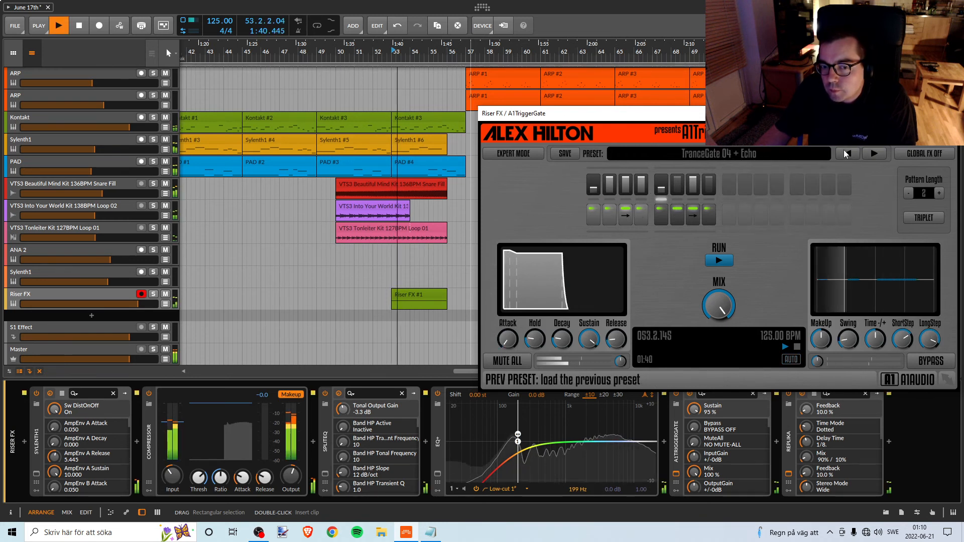
drag(719, 305, 718, 311)
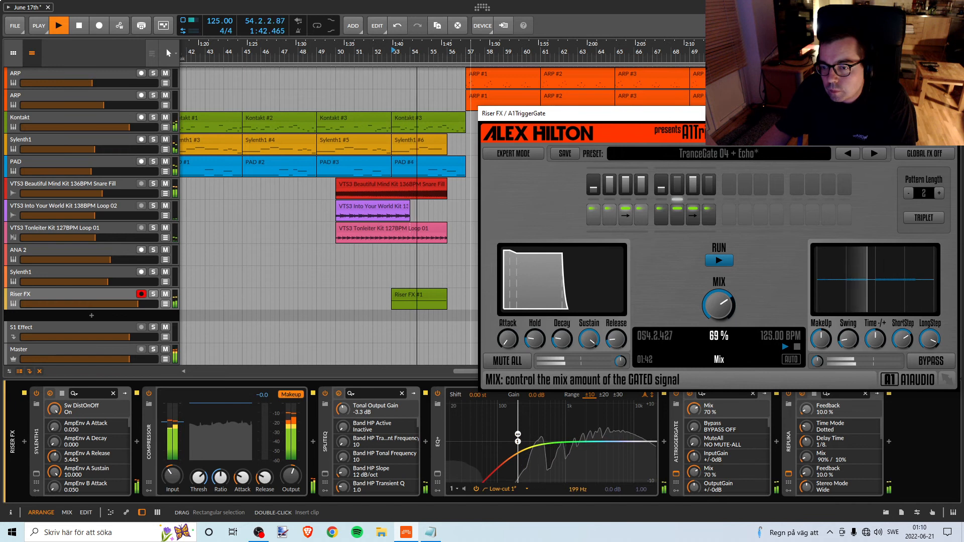
key(space)
Audition A1TriggerGate's presets from TranceGate 03 + Echo down to TranceGate 01 + Echo, playing the last one at a 68% mix.
click(848, 153)
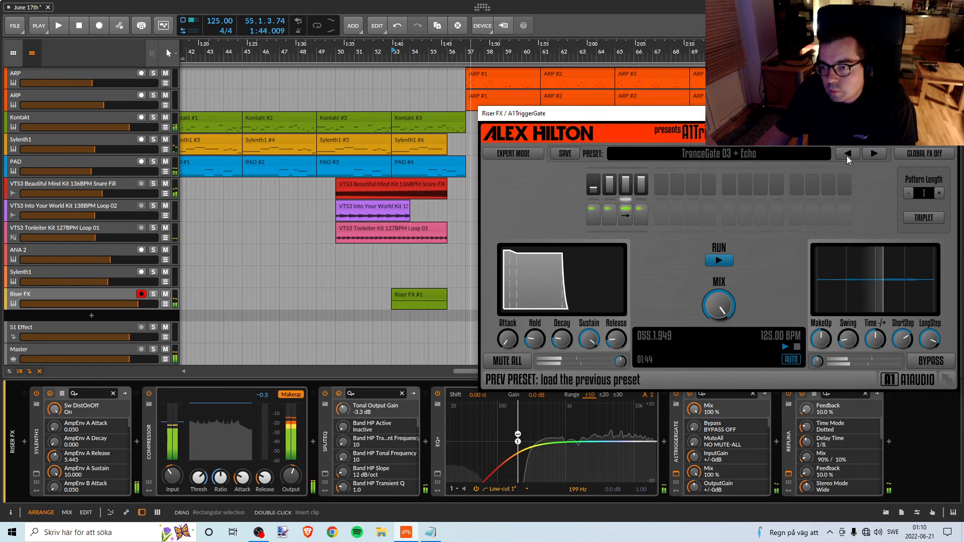
mouse_move(720, 304)
mouse_down()
mouse_move(709, 309)
mouse_move(718, 308)
mouse_move(720, 323)
mouse_move(722, 301)
mouse_up()
key(space)
key(space)
click(847, 154)
key(space)
click(848, 153)
key(space)
key(space)
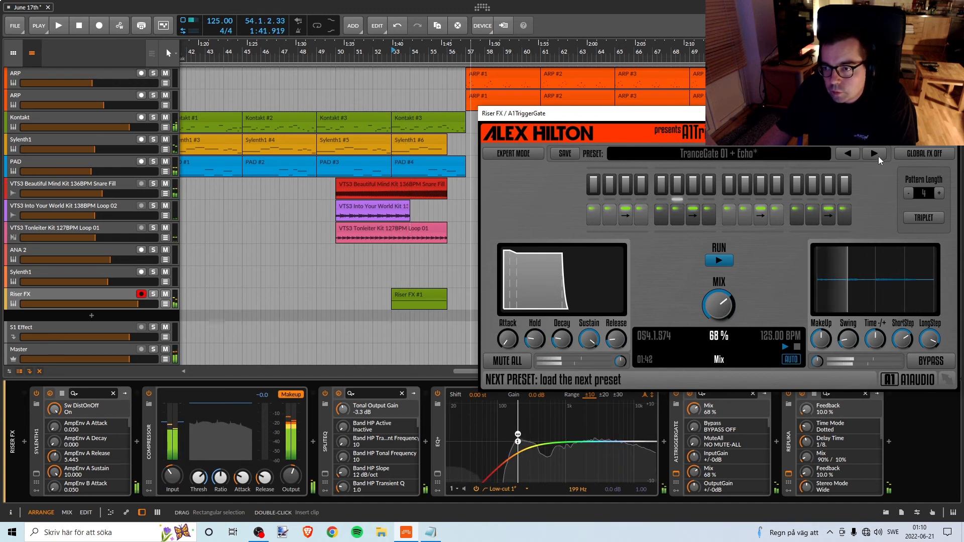
key(space)
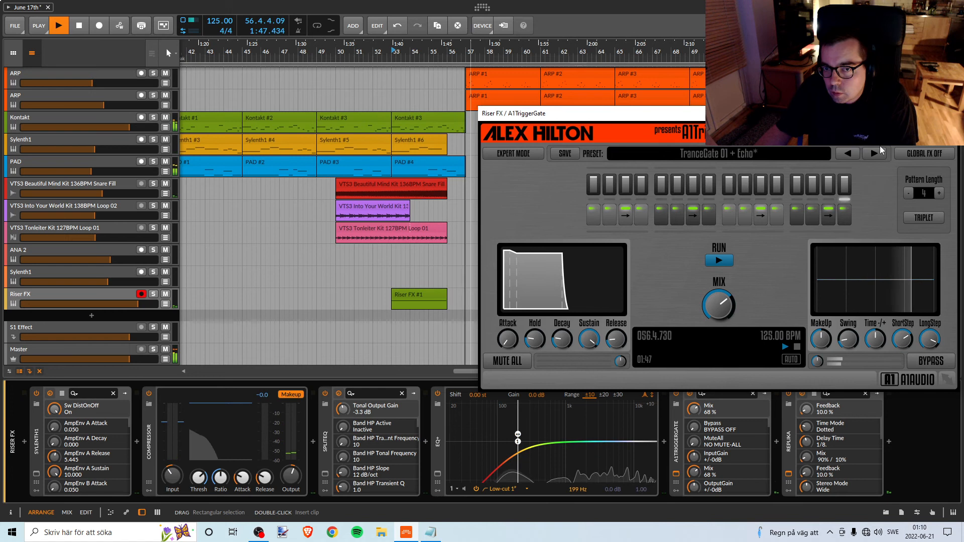
Reload A1TriggerGate's preset Groove Rhythm 01 + Echo and set its mix to 80% while replaying the riser.
key(space)
click(878, 151)
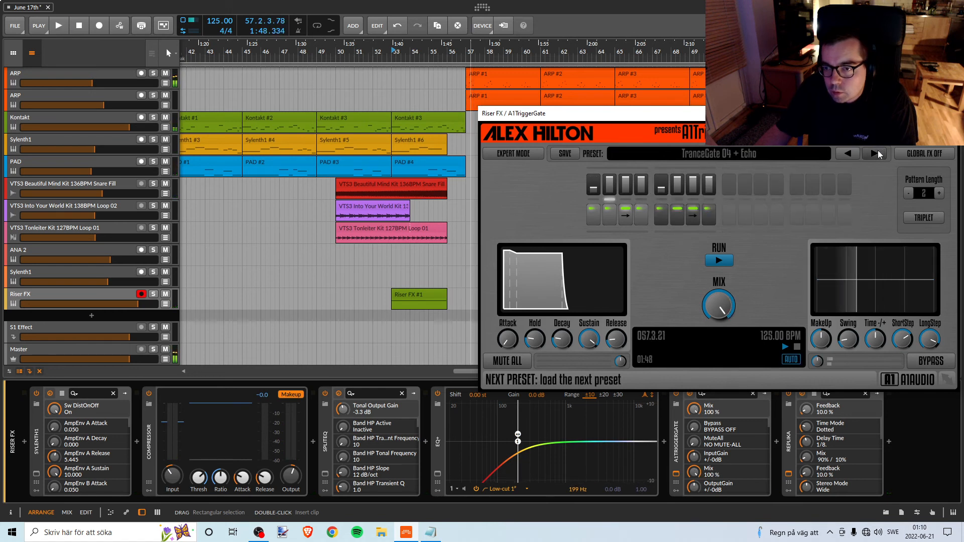
click(878, 153)
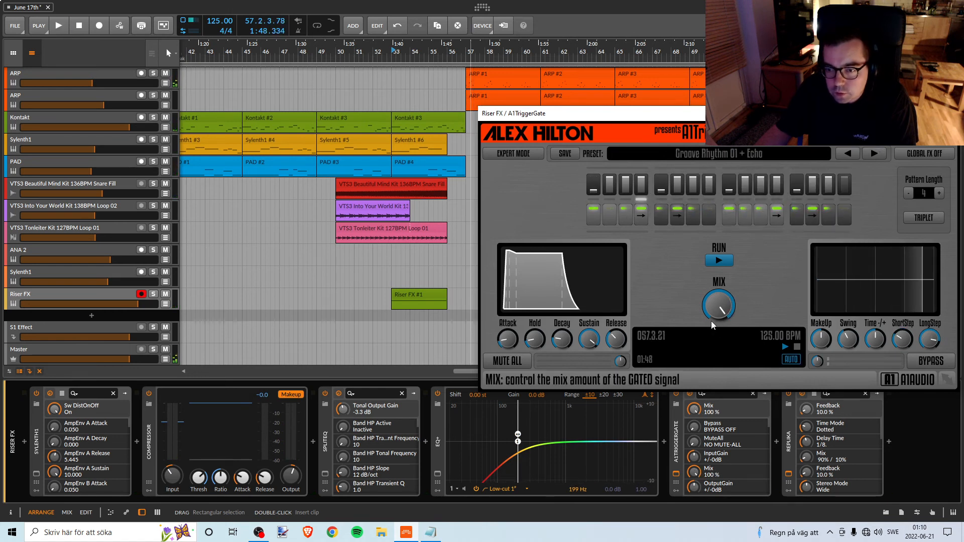
key(space)
drag(721, 308, 721, 329)
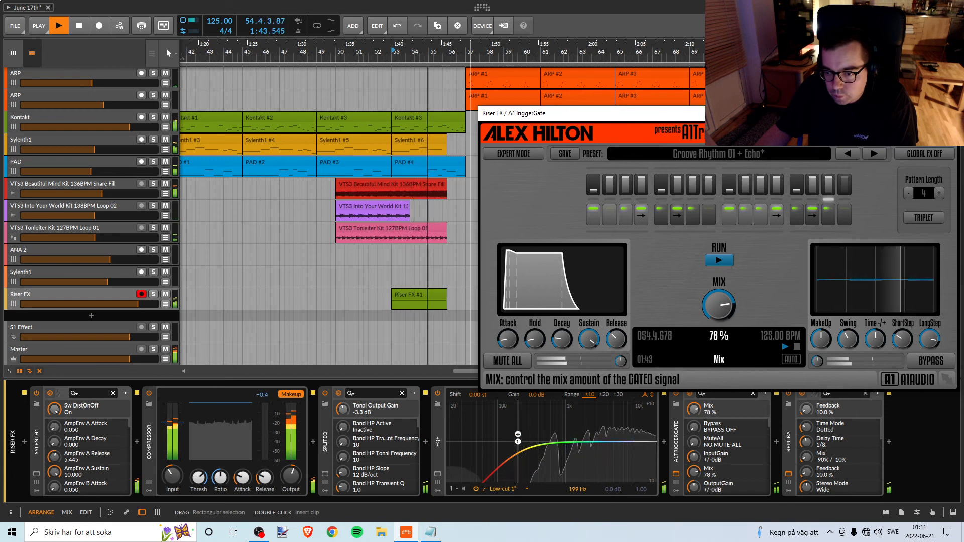
drag(721, 329, 721, 327)
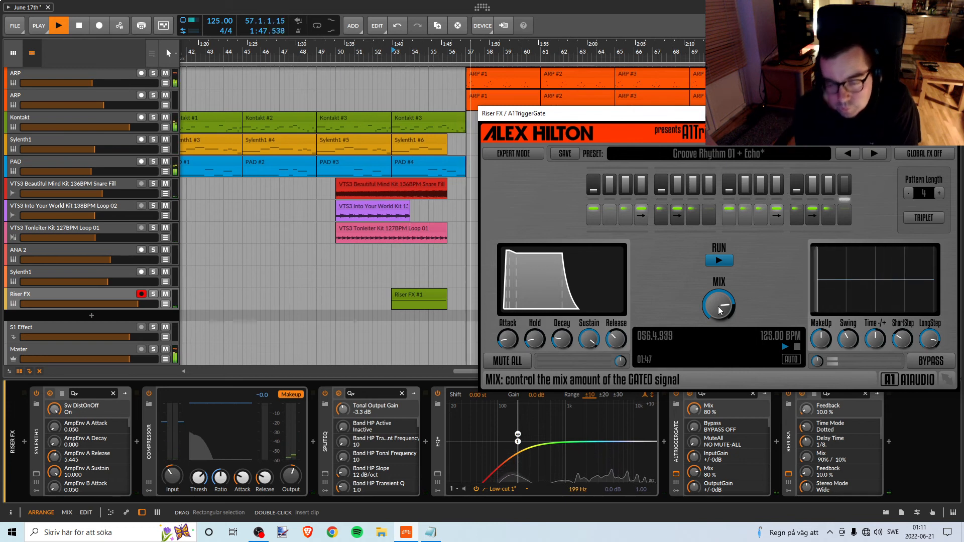
key(space)
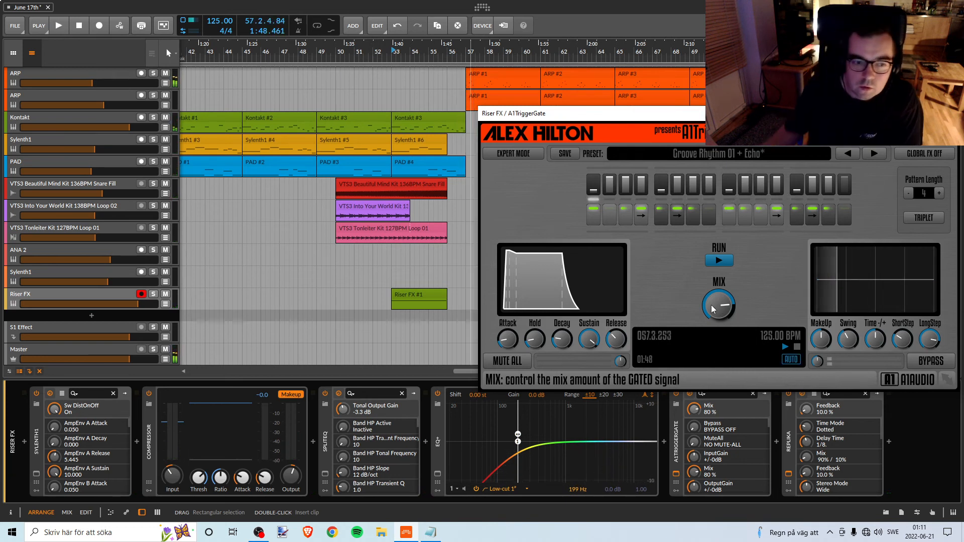
Solo the Riser FX track and listen to the riser on its own.
click(153, 294)
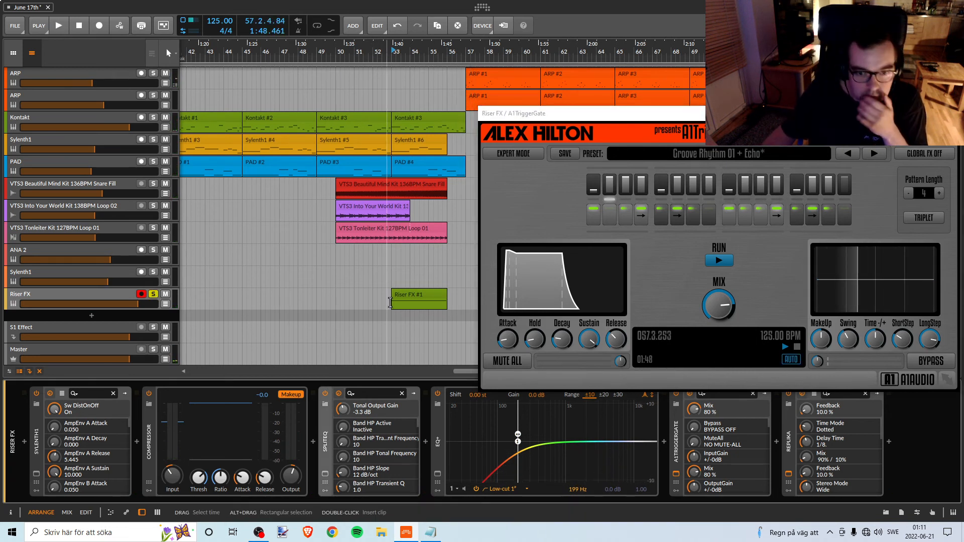
key(space)
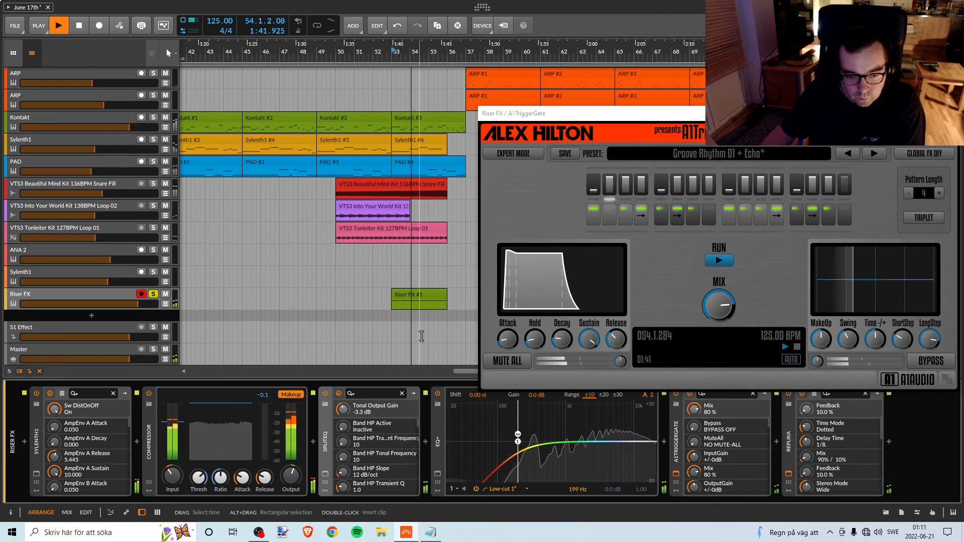
key(space)
Show Sylenth1 on Riser FX and compare the riser with its distortion switched off and back on.
click(36, 474)
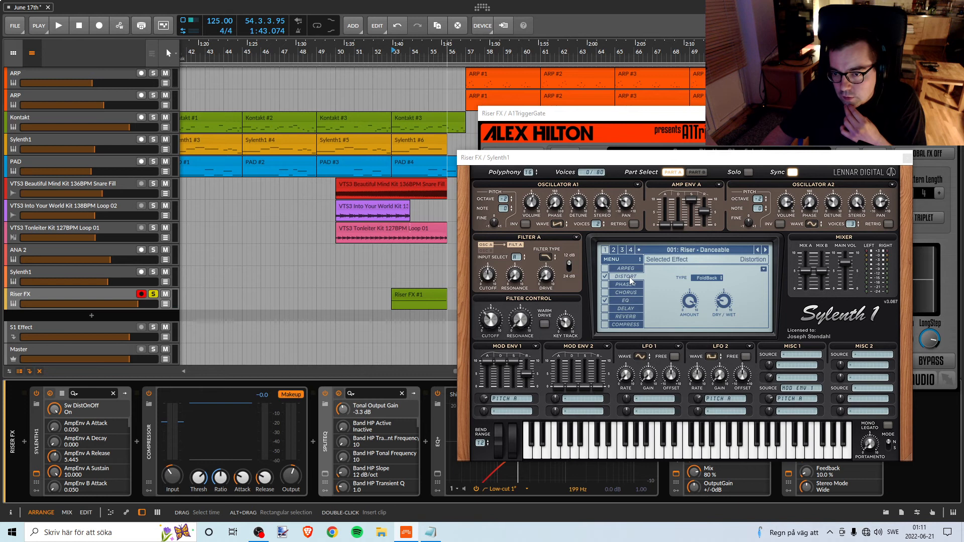
click(605, 276)
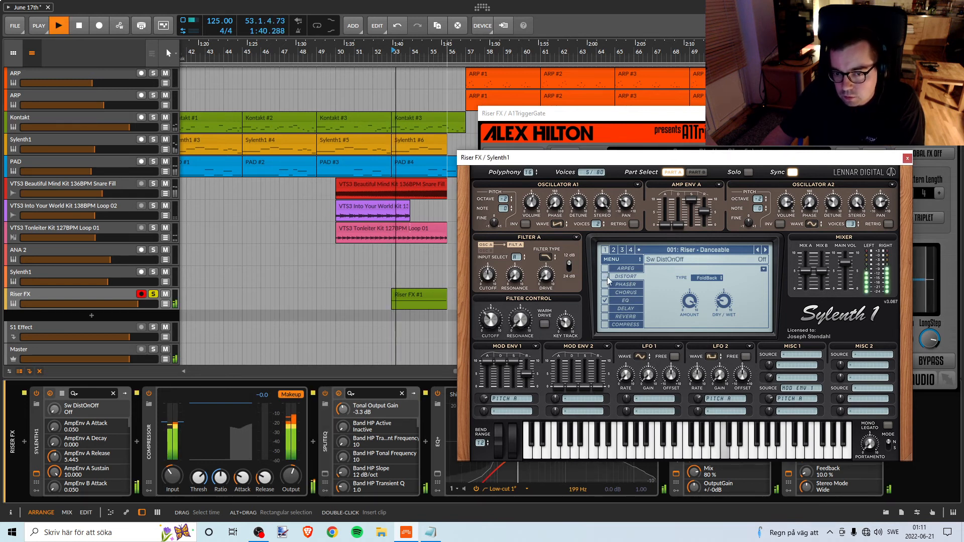
click(605, 276)
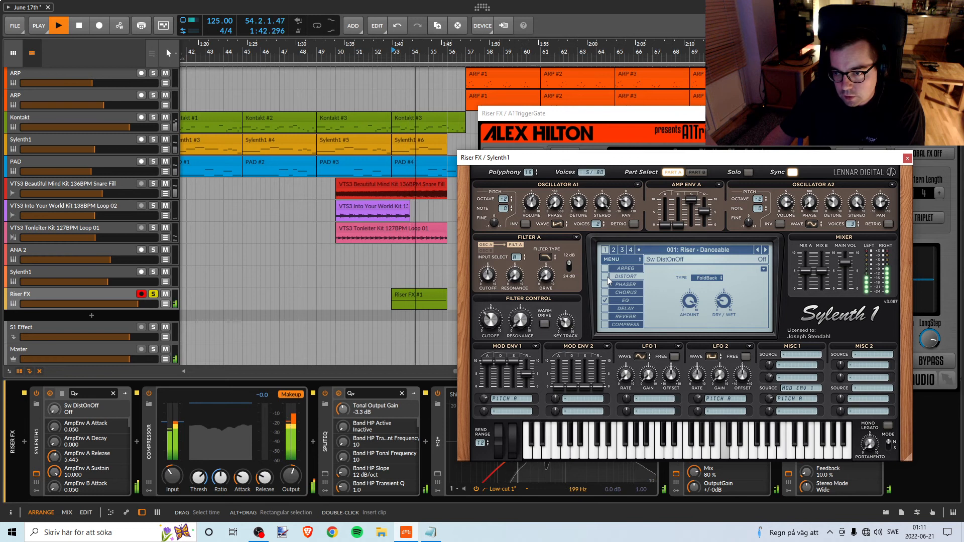
key(space)
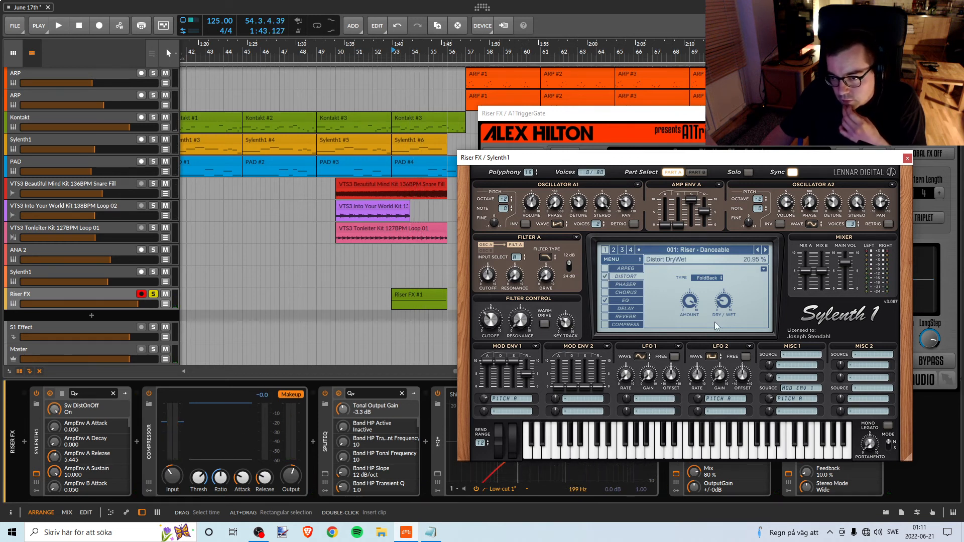
Try Sylenth1's distortion amount at 8.114 while replaying the soloed riser.
key(space)
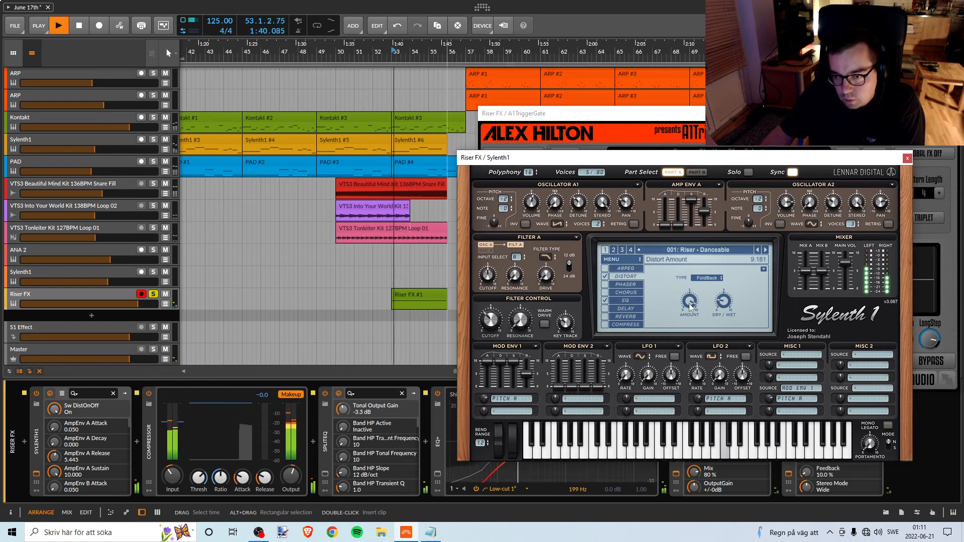
mouse_move(686, 303)
mouse_down()
mouse_move(676, 331)
mouse_move(680, 310)
mouse_up()
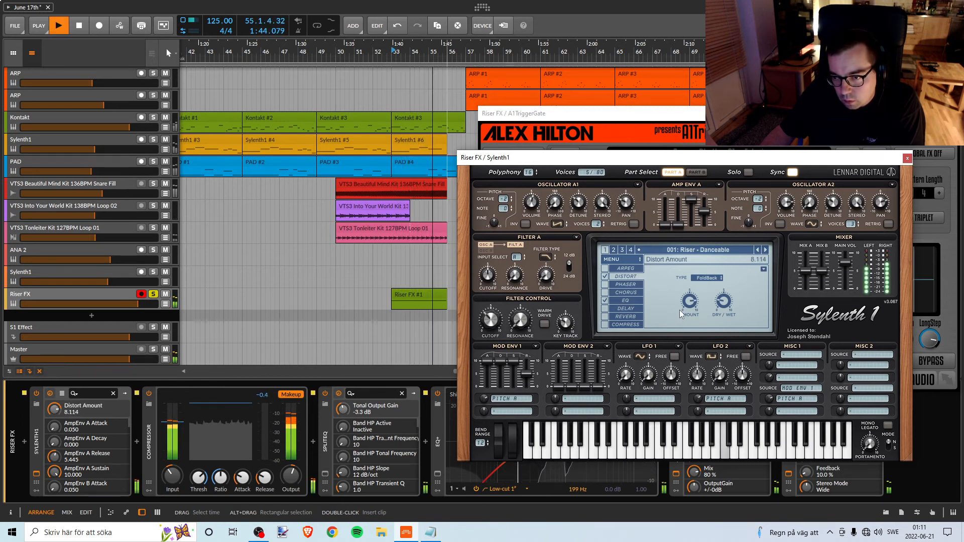
key(space)
key(space)
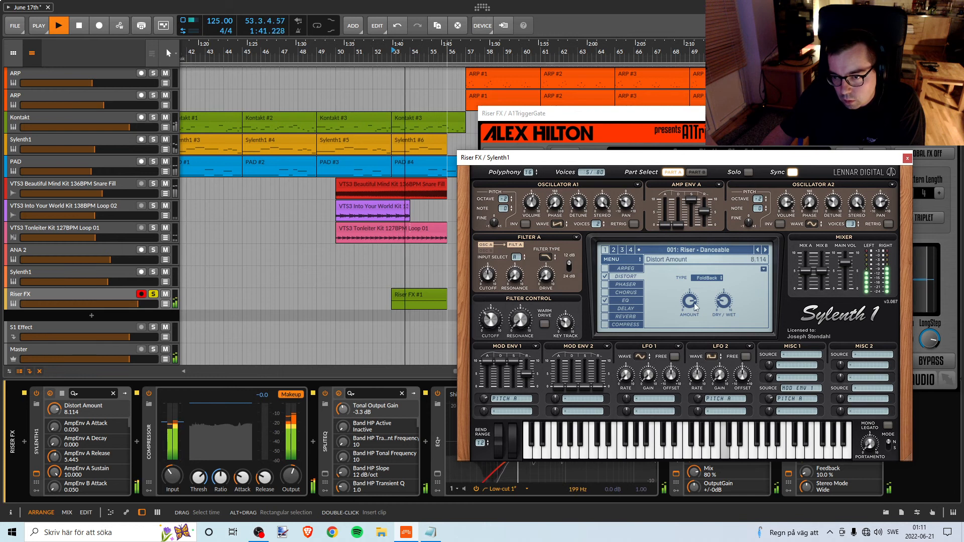
Unsolo Riser FX and set Sylenth1's distortion amount to 8.548 while replaying the riser with the full arrangement.
key(space)
click(154, 294)
key(space)
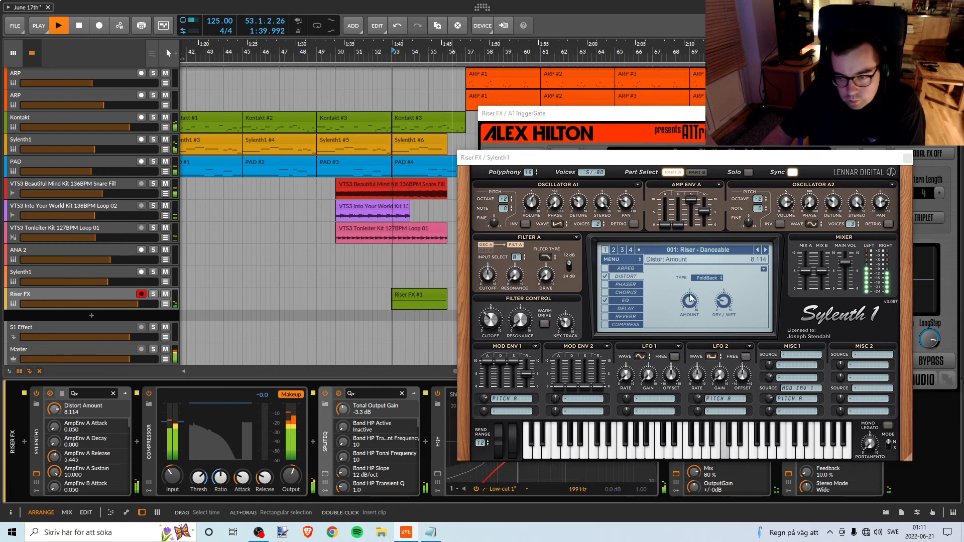
drag(689, 299, 691, 299)
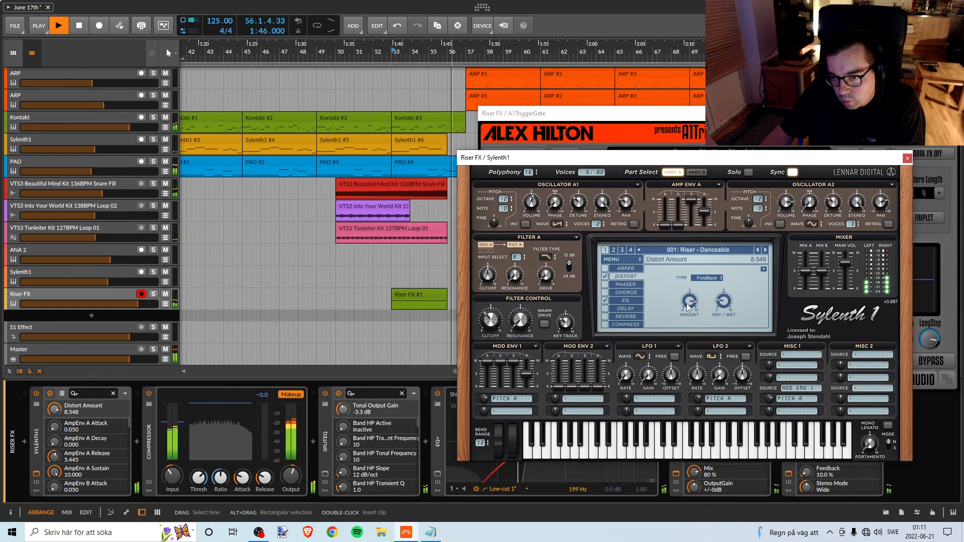
key(space)
key(space)
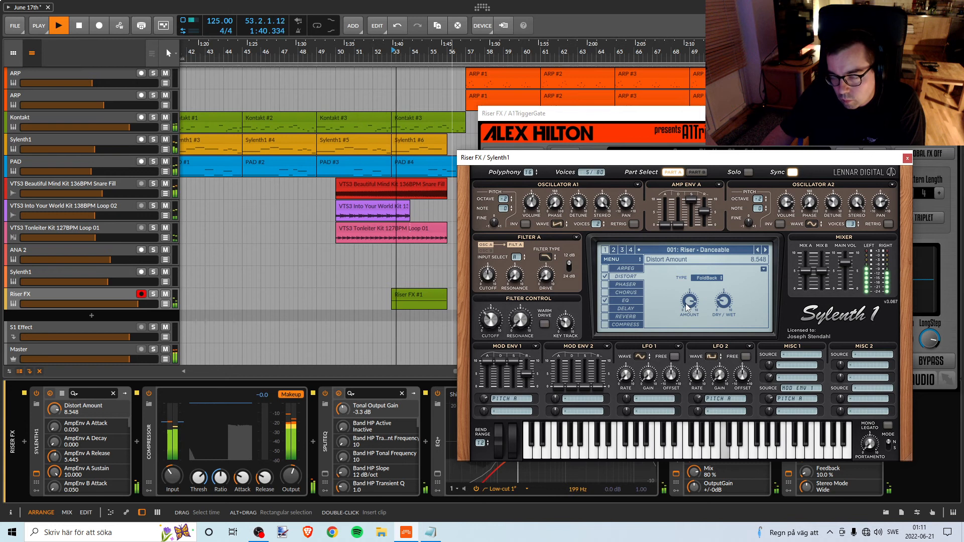
Set Sylenth1's main volume to 8.273 on Riser FX and replay the riser with the other tracks.
click(850, 263)
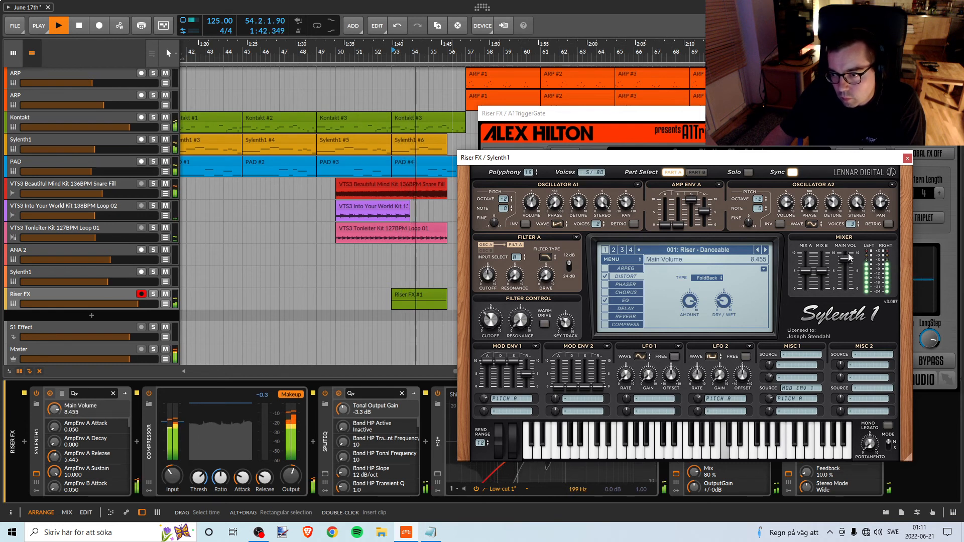
drag(847, 260, 847, 258)
key(space)
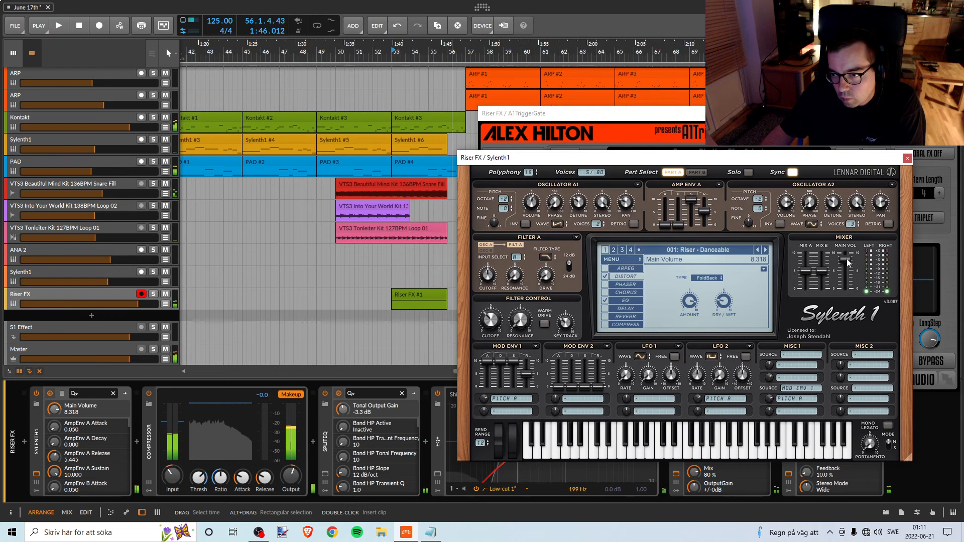
key(space)
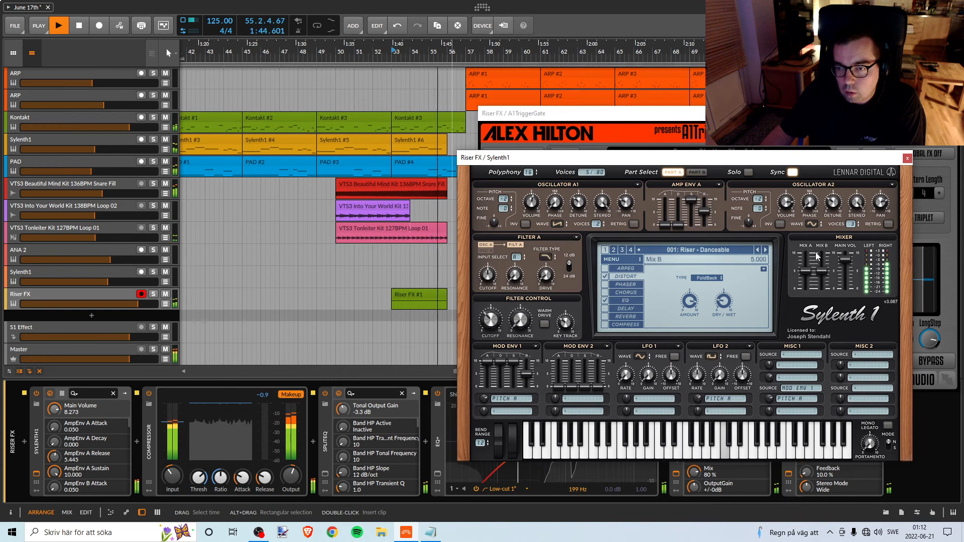
key(space)
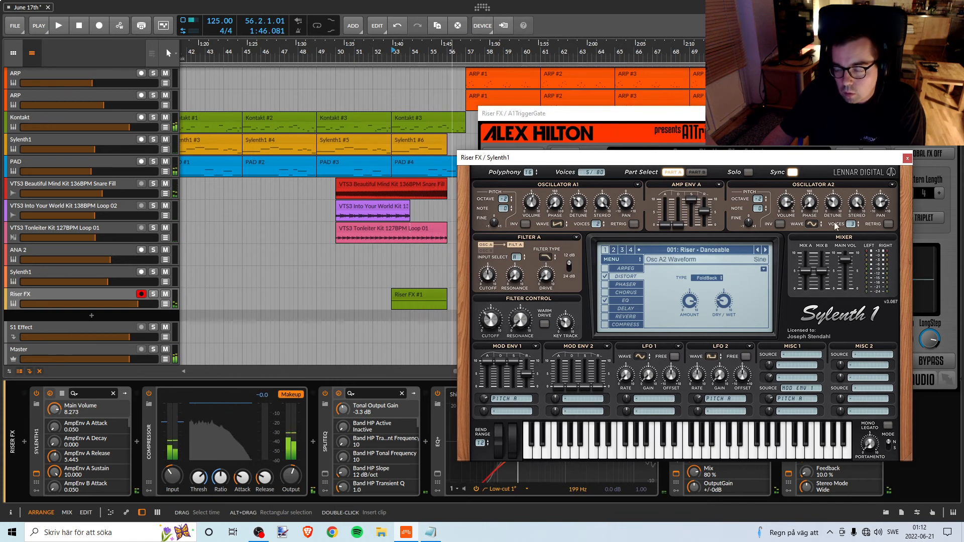
Close Riser FX's Sylenth1 and audition the lower Off Beat track from bar 53, first soloed and again with the full arrangement.
click(907, 160)
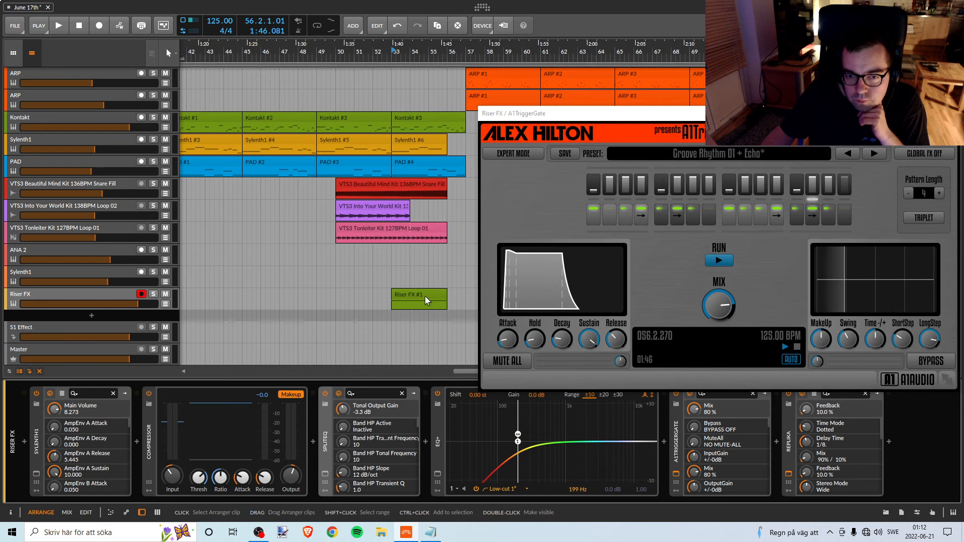
scroll(375, 233, up, 6)
scroll(378, 232, down, 6)
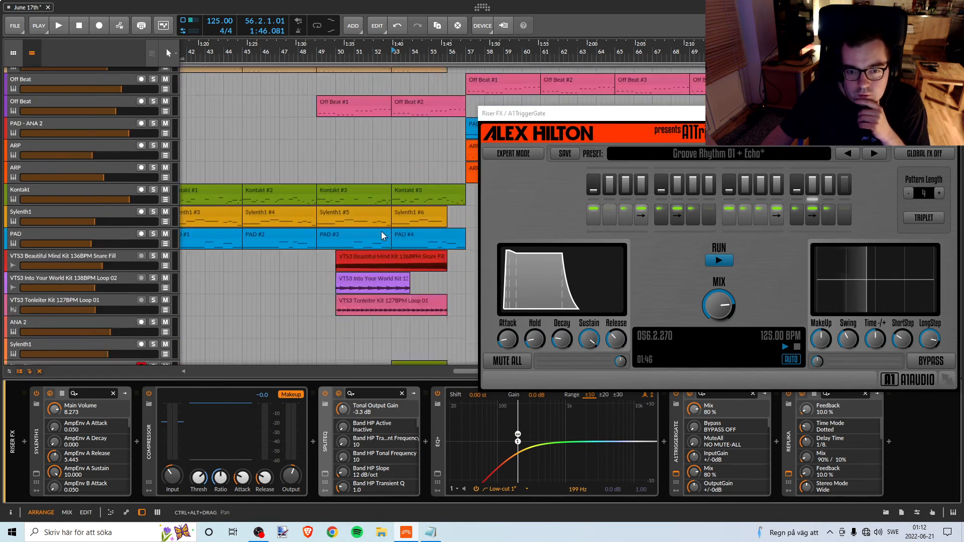
click(153, 101)
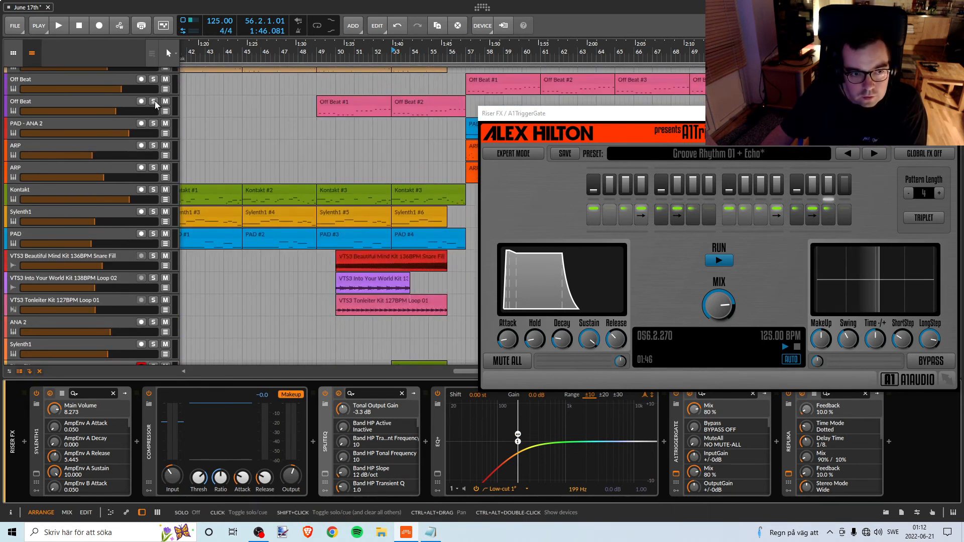
click(393, 54)
key(space)
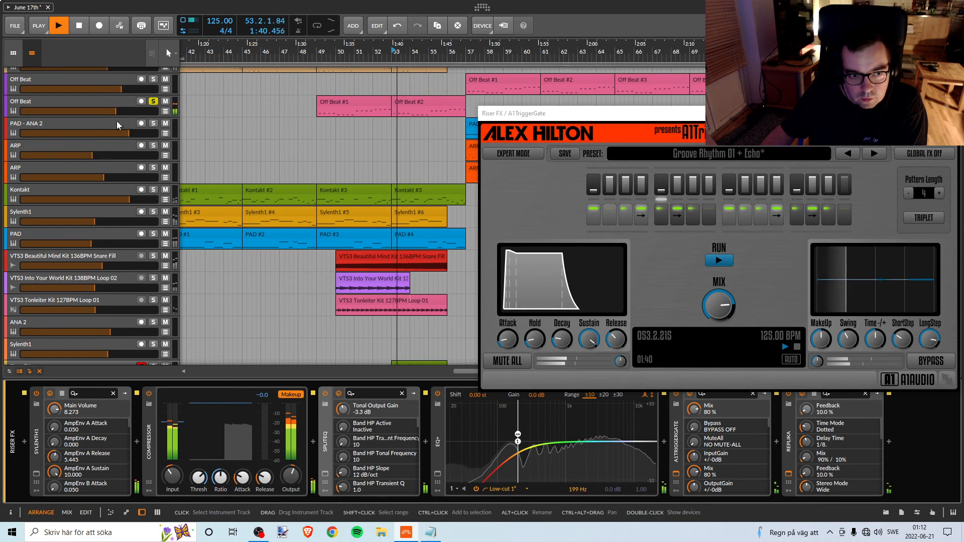
click(154, 102)
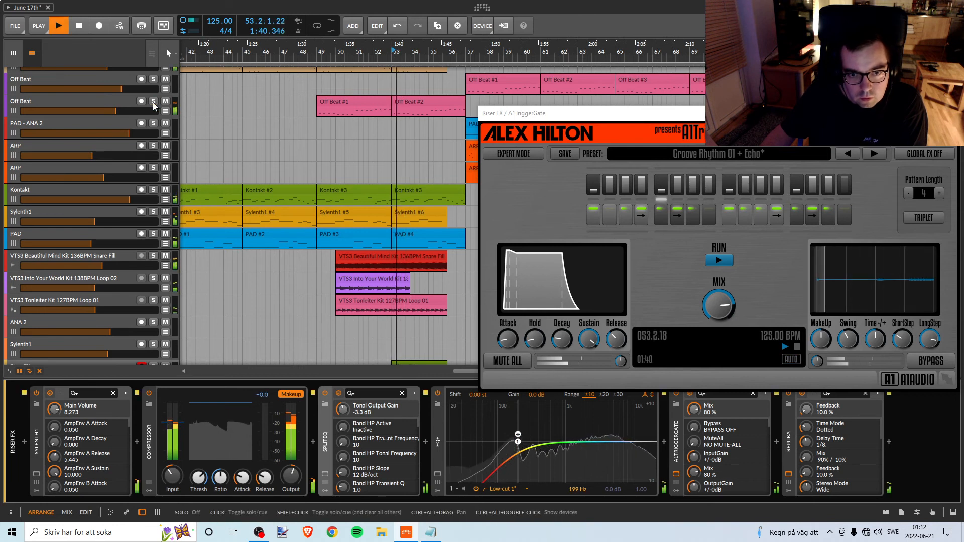
key(space)
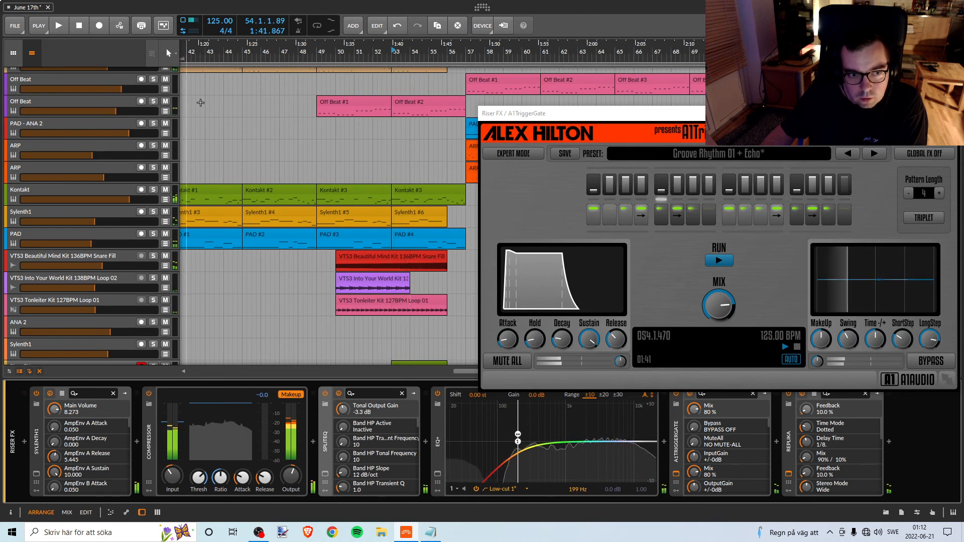
Select the lower Off Beat track to show its devices and replay the Break from bar 53.
click(160, 108)
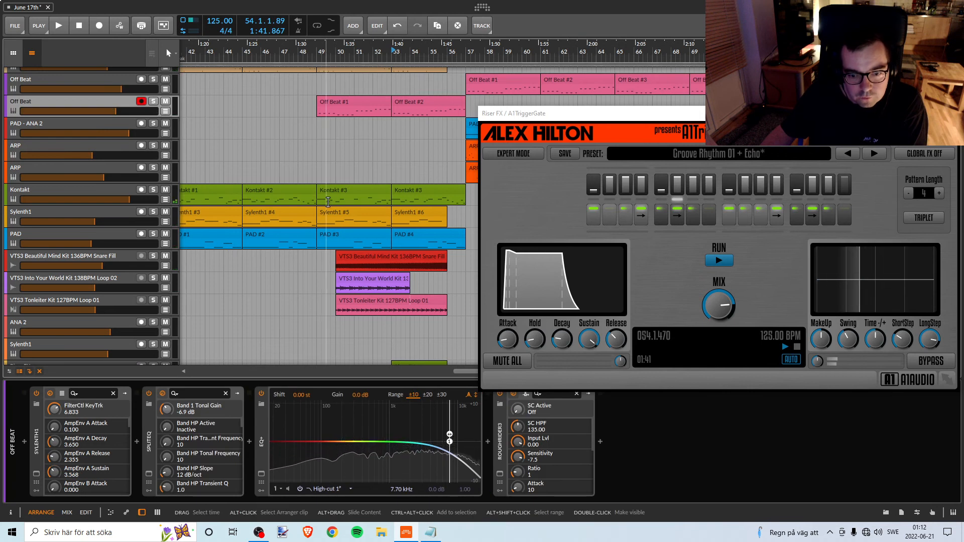
key(space)
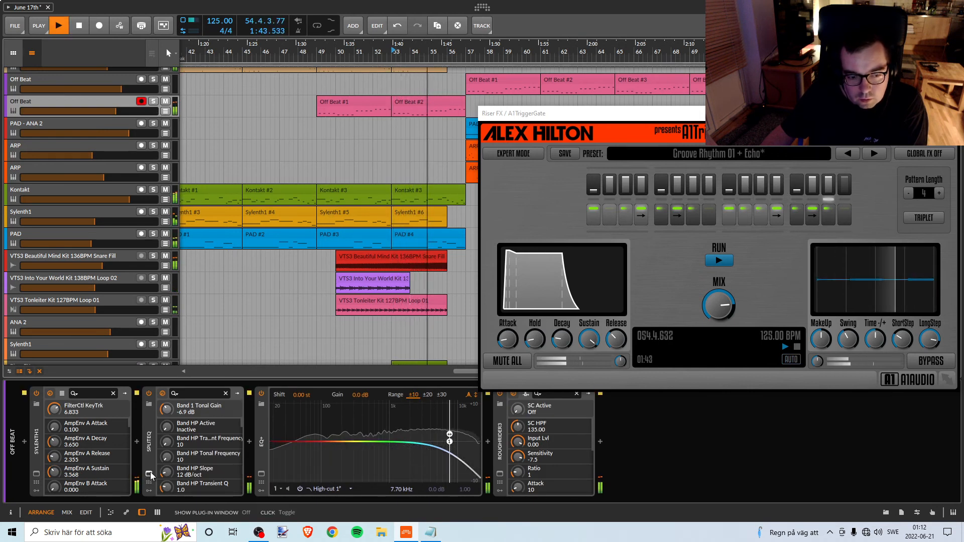
key(space)
Audition the Sylenth1 track soloed from bar 49, add the lower Off Beat track's solo to compare them, and unsolo both.
scroll(344, 321, up, 6)
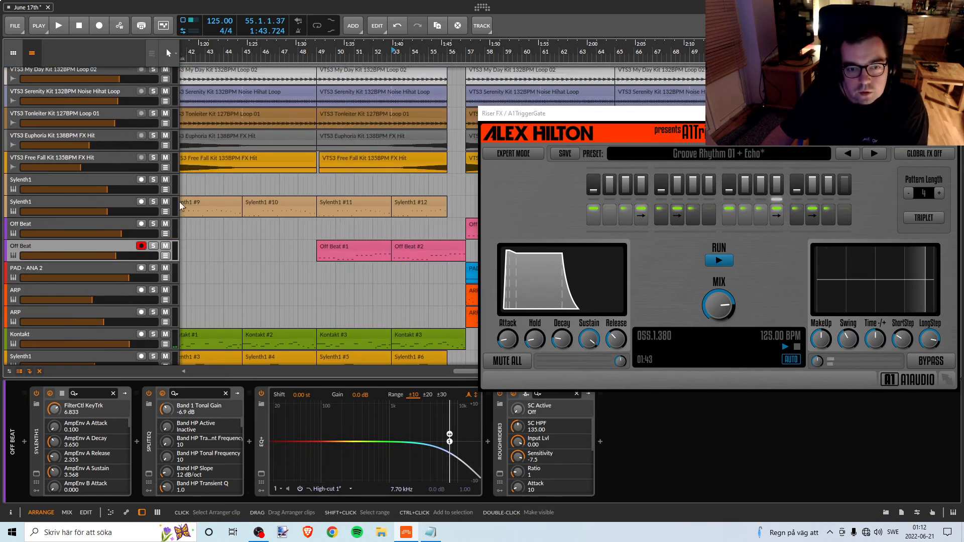
click(153, 202)
click(320, 60)
key(space)
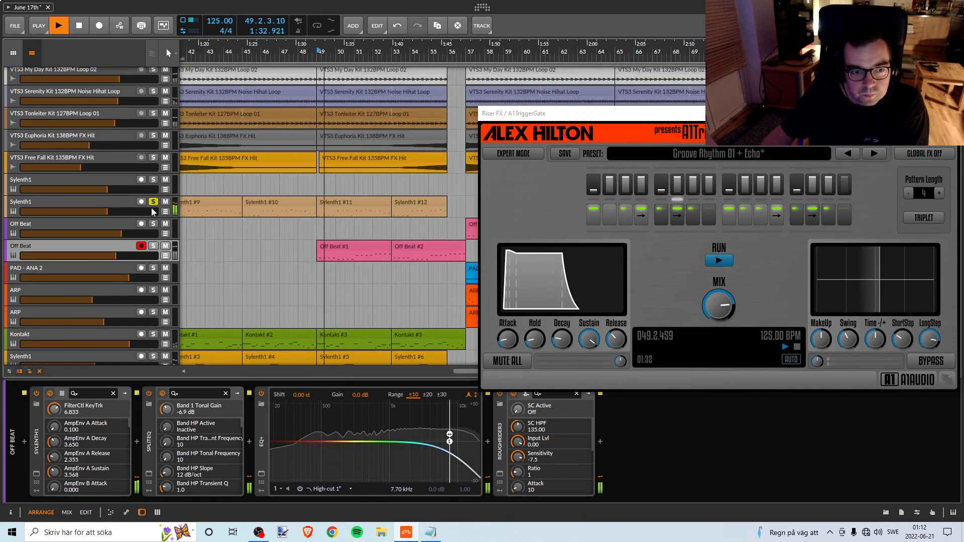
click(153, 246)
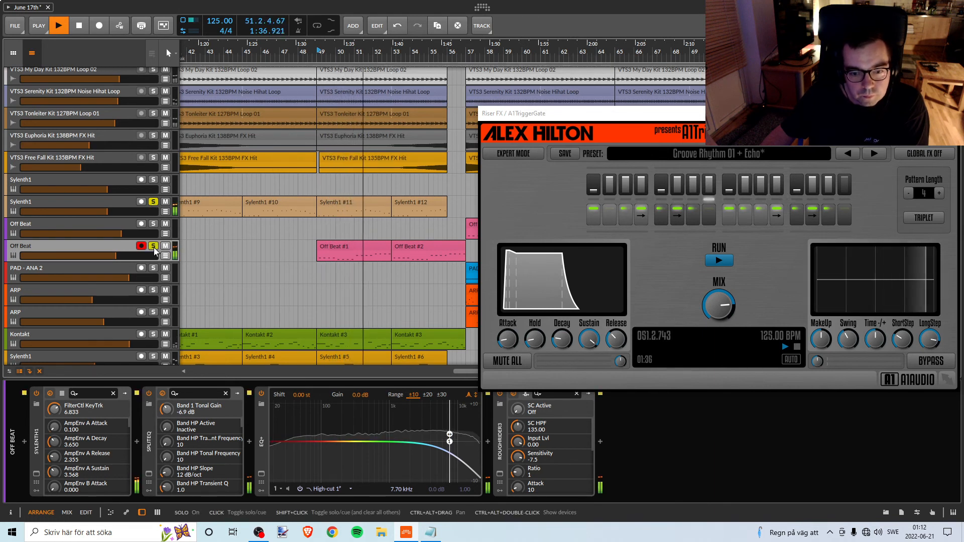
key(space)
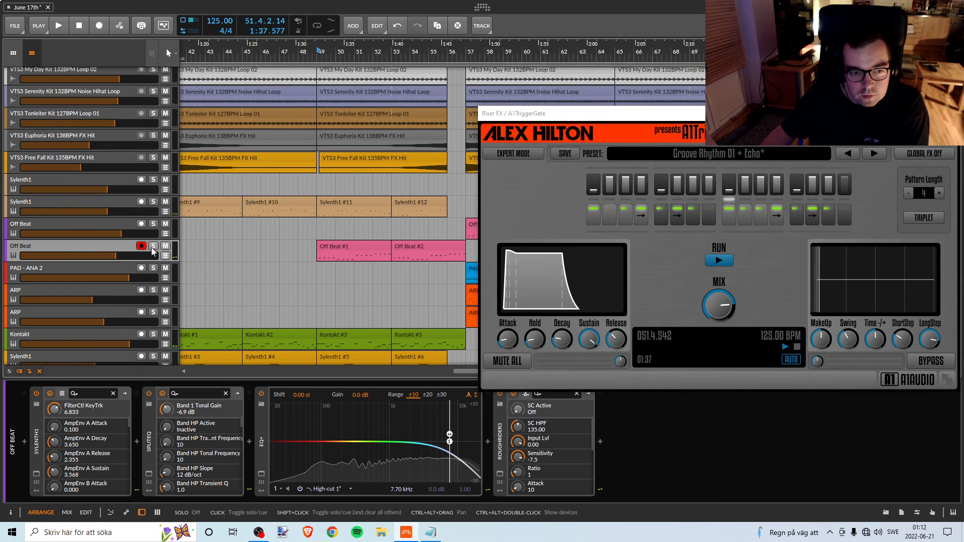
Set SplitEQ's band 3 tonal gain to -2.3 dB at 151 Hz on Off Beat while replaying from bar 49, and close its window.
key(space)
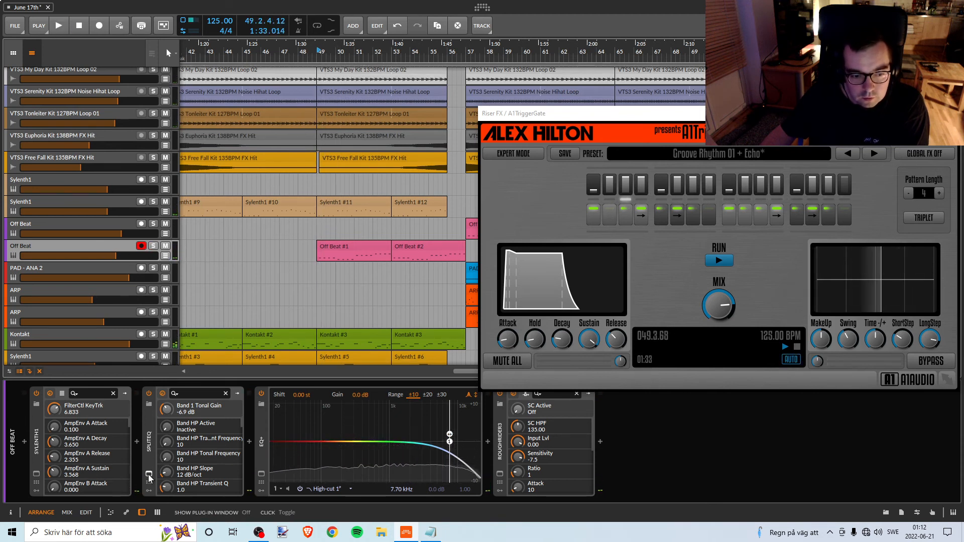
click(249, 395)
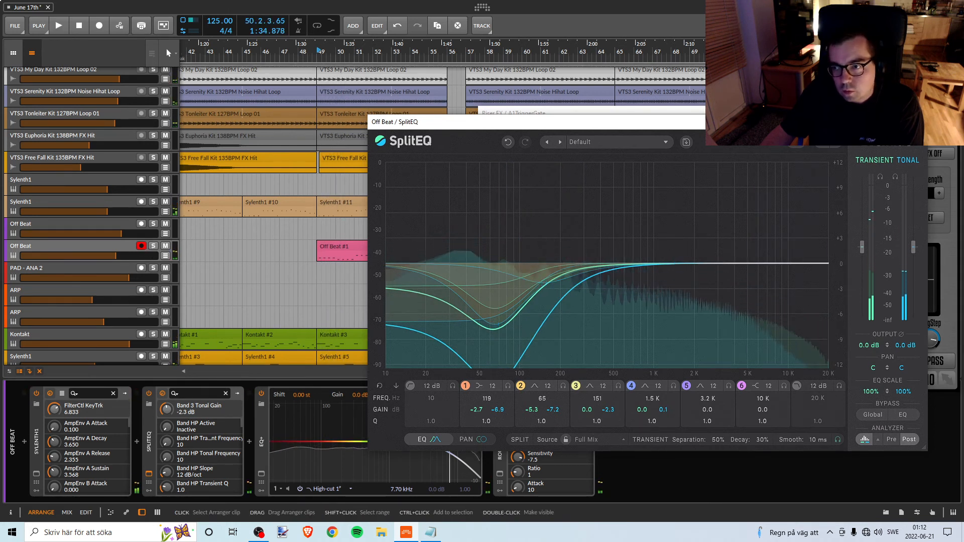
click(916, 122)
click(249, 442)
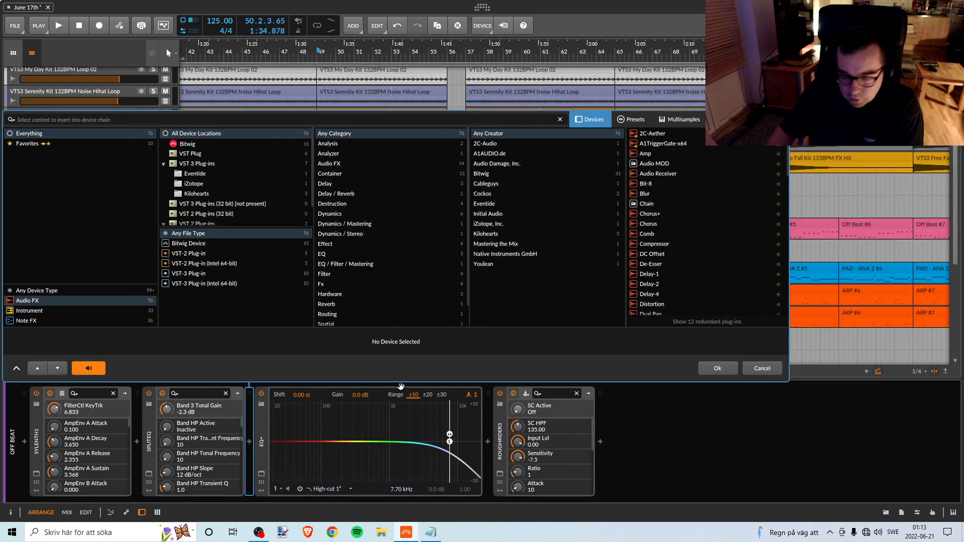
text(spl)
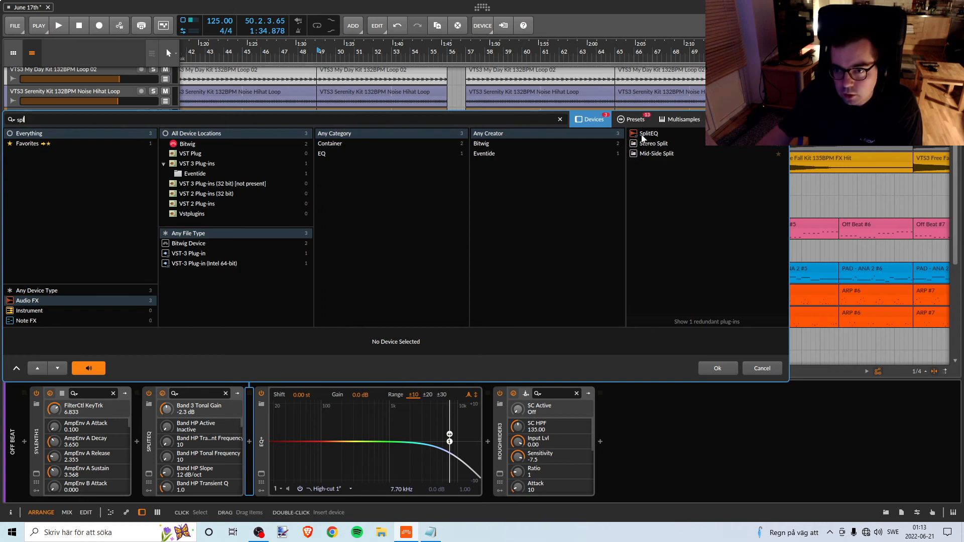
double_click(647, 133)
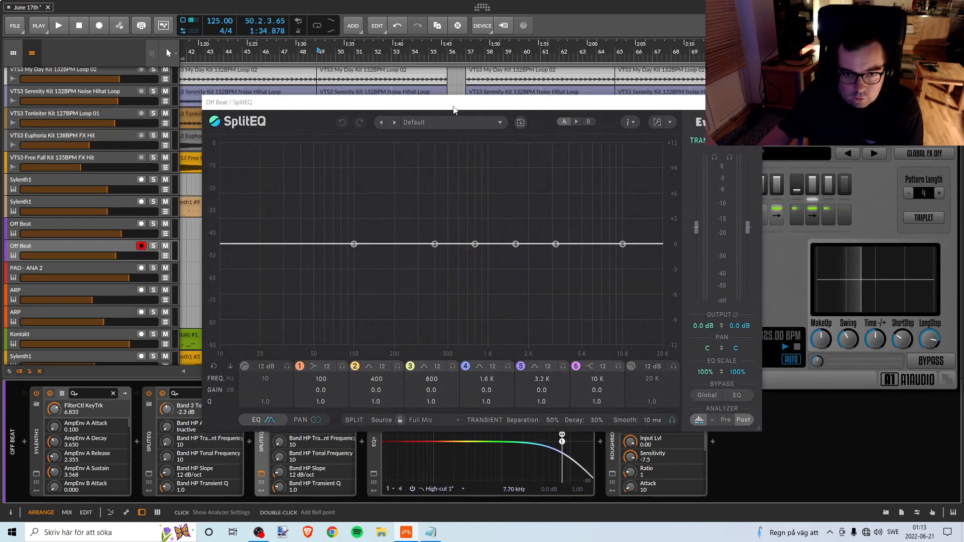
drag(453, 110, 608, 168)
Show the EQ settings of Sylenth1 on Off Beat and close the new SplitEQ's window.
click(36, 474)
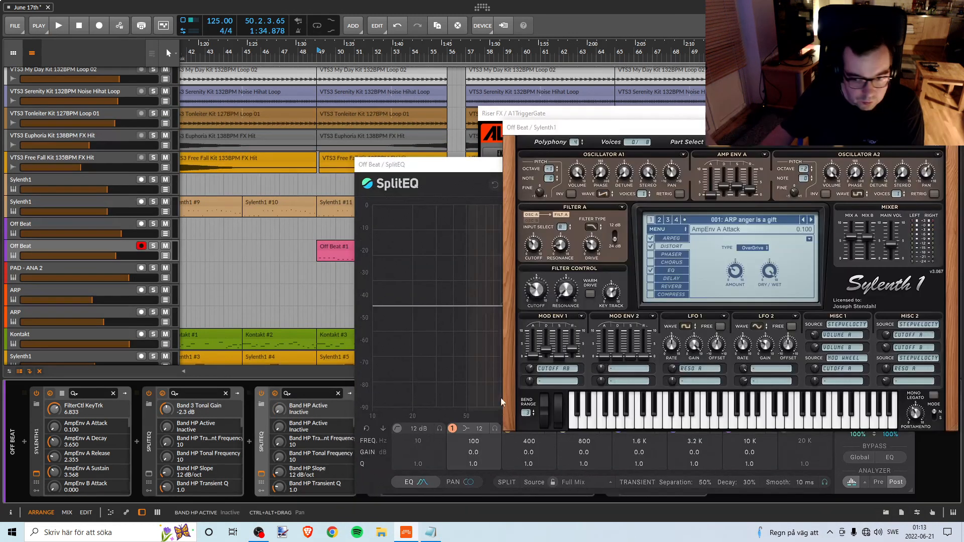
click(667, 271)
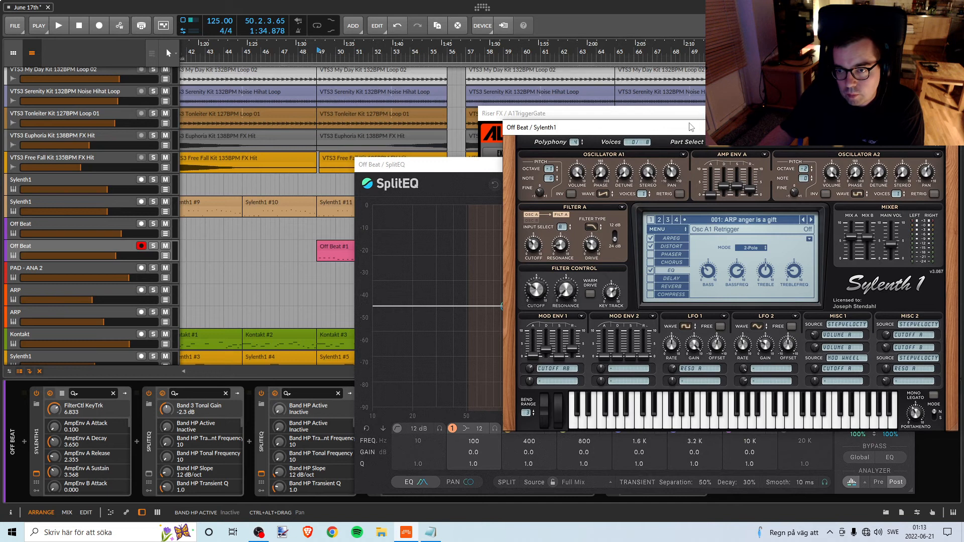
click(492, 166)
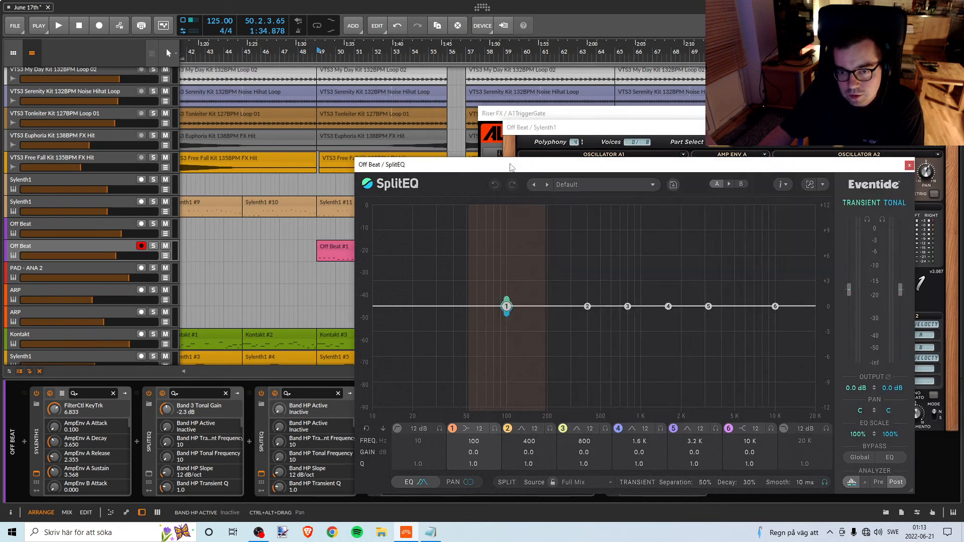
click(909, 166)
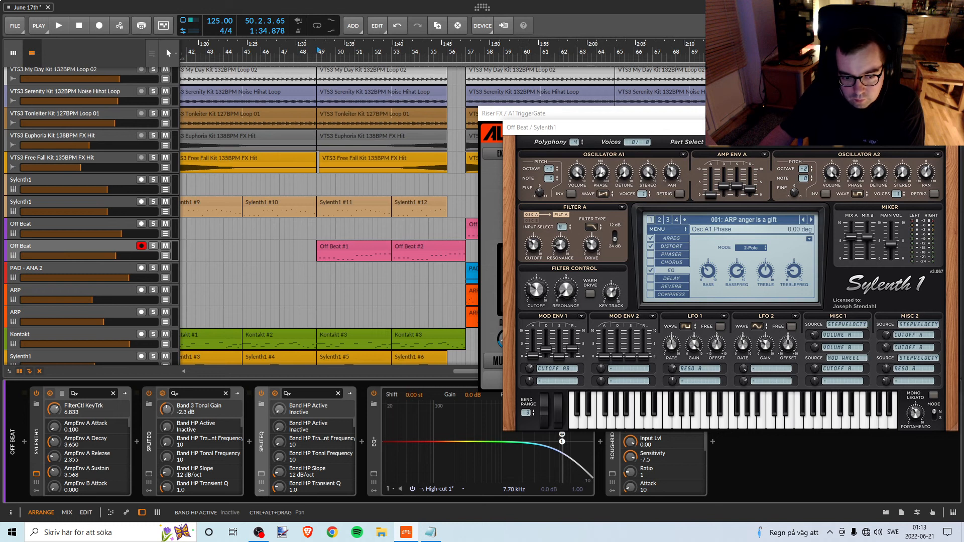
mouse_move(601, 130)
mouse_down()
mouse_move(604, 146)
mouse_move(589, 136)
mouse_up()
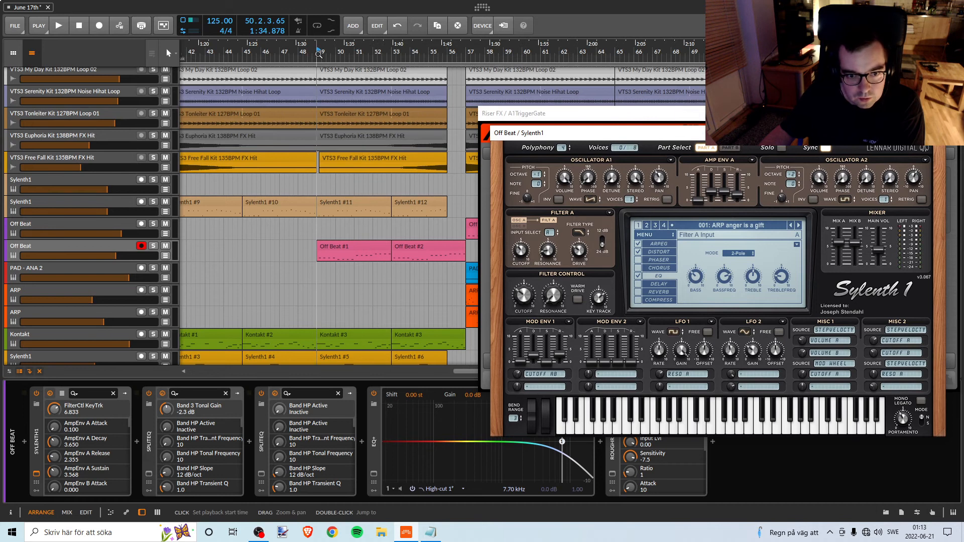
Try Sylenth1's EQ bass at 3.825 dB on Off Beat while replaying the Break from bar 49.
key(space)
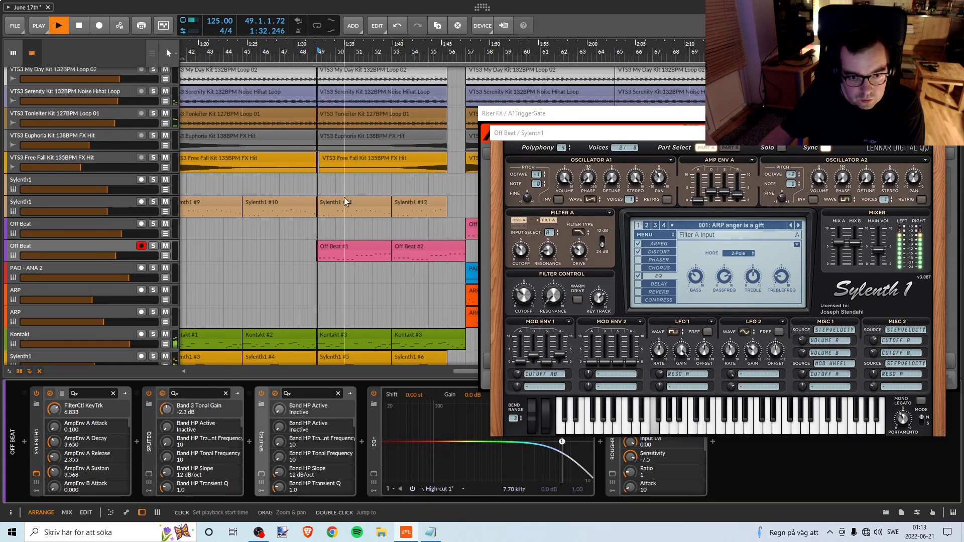
click(153, 246)
click(153, 246)
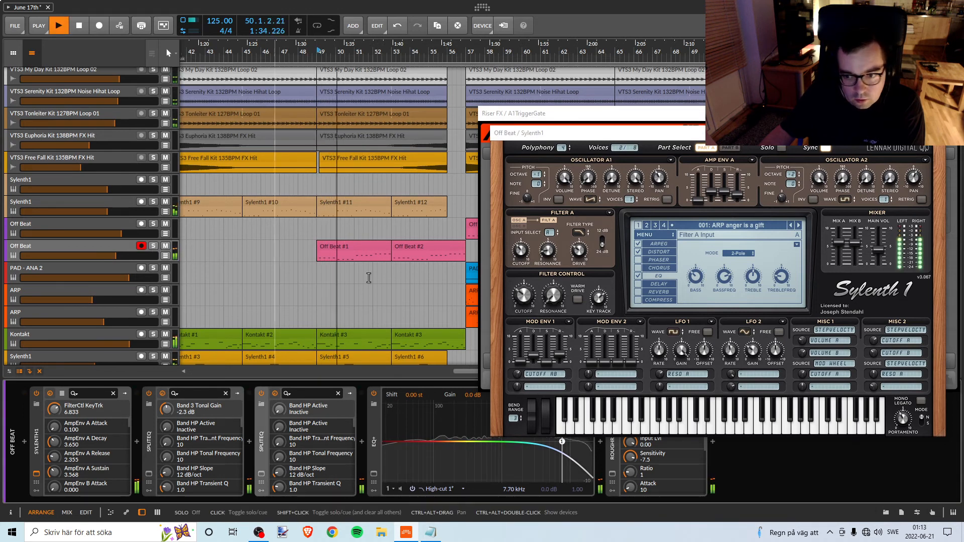
click(695, 277)
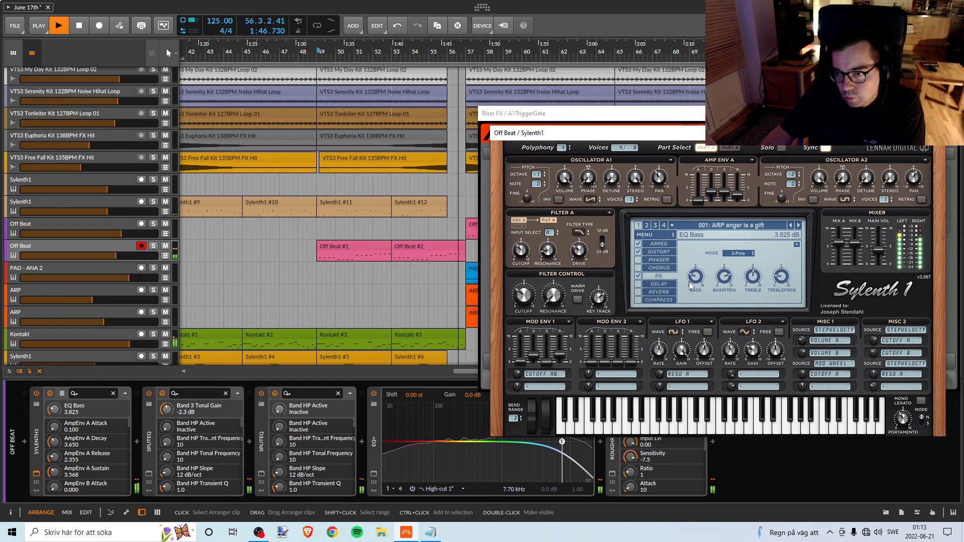
key(space)
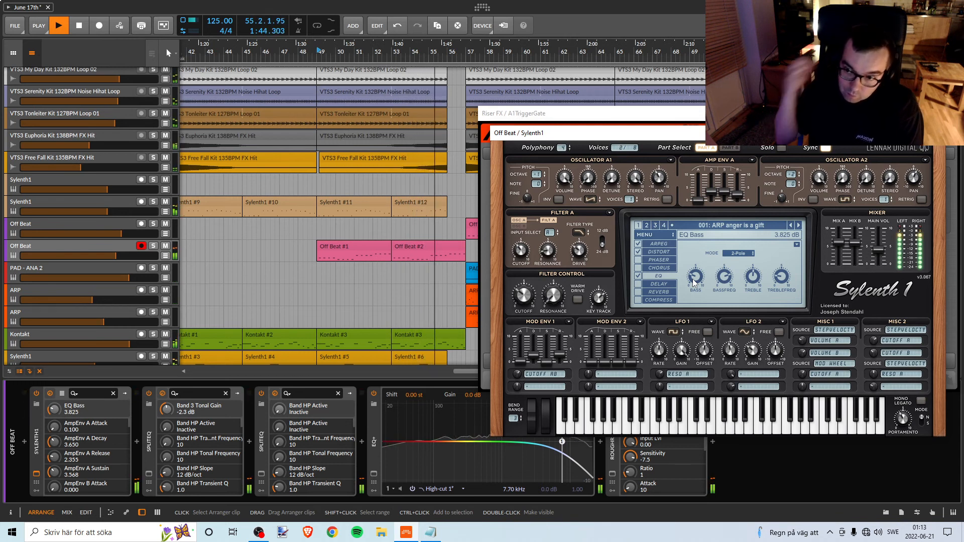
Set Sylenth1's EQ bass frequency to 108.49 Hz on Off Beat while replaying the Break from bar 49.
mouse_move(729, 277)
key(space)
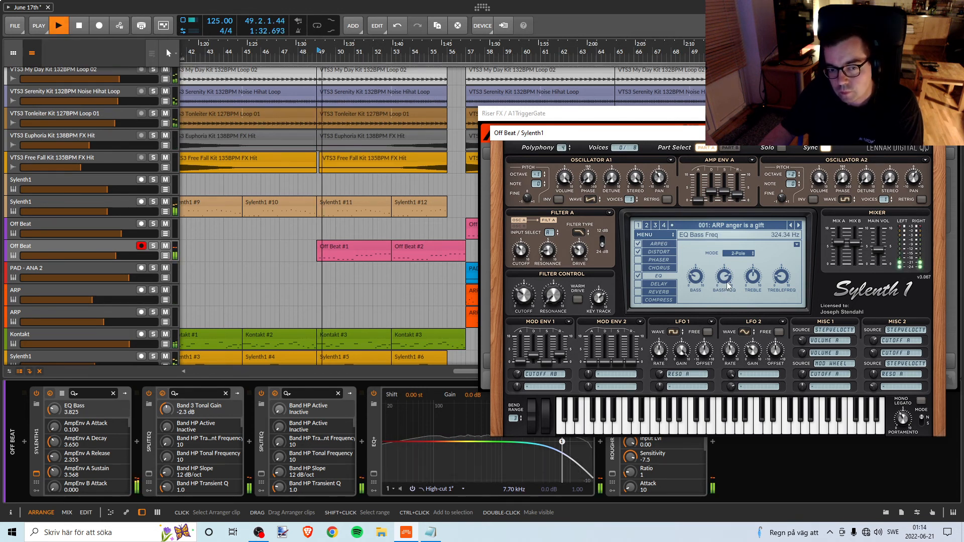
key(space)
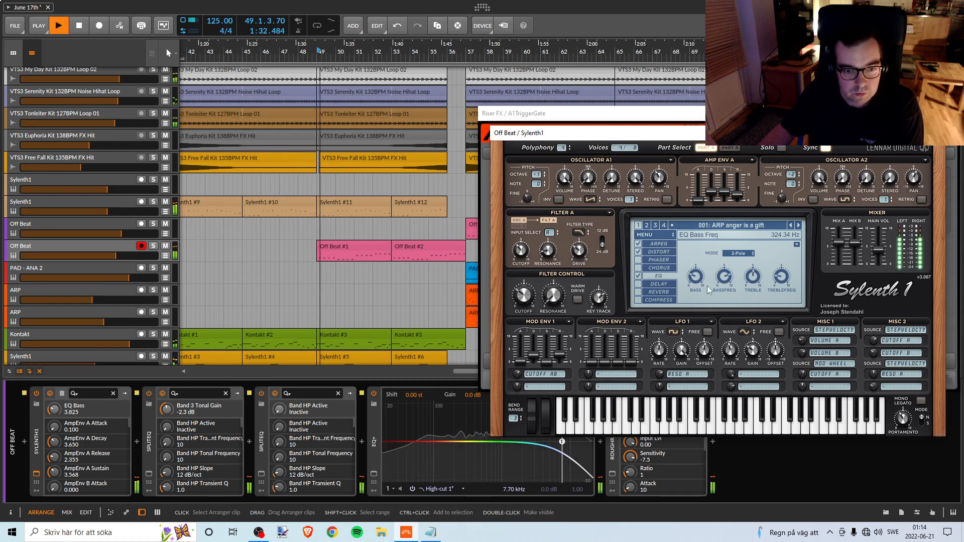
drag(725, 281, 722, 313)
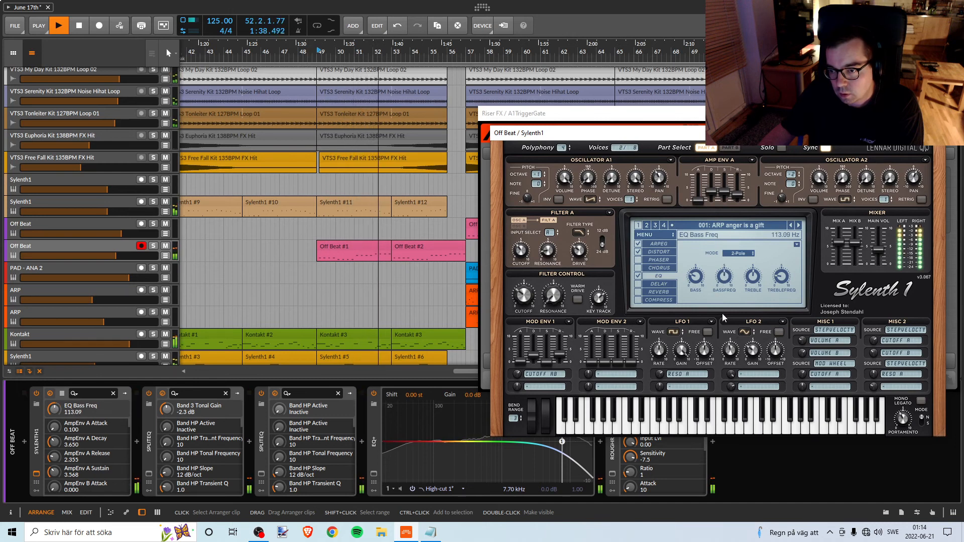
key(space)
key(space)
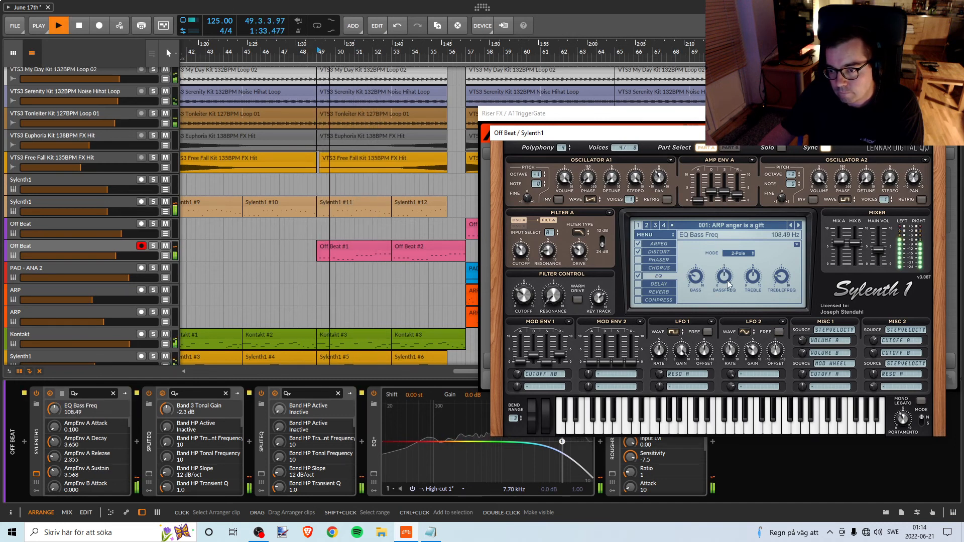
mouse_move(728, 283)
mouse_down()
mouse_move(733, 259)
mouse_move(735, 287)
mouse_up()
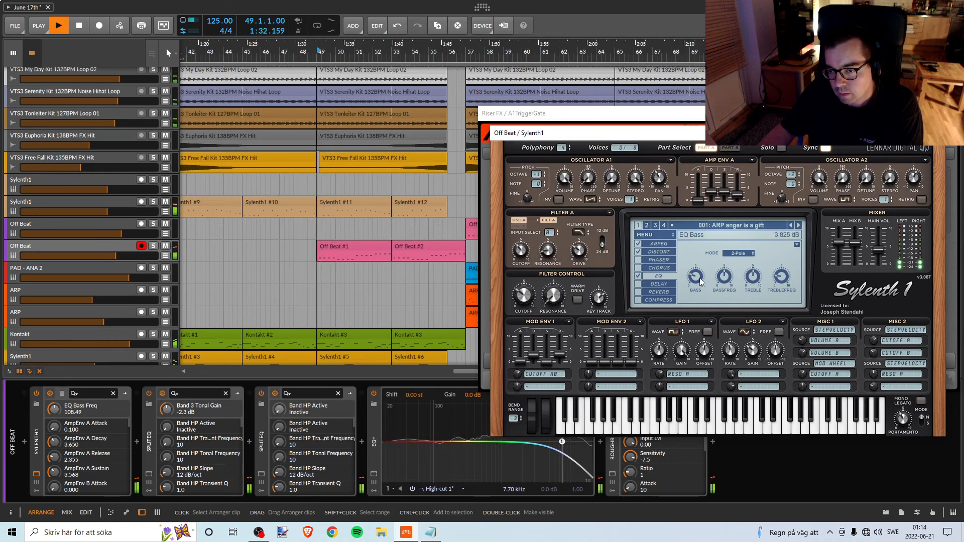
Set Sylenth1's EQ bass gain to 3.975 dB on Off Beat and replay the Break with the full arrangement.
drag(702, 282, 699, 276)
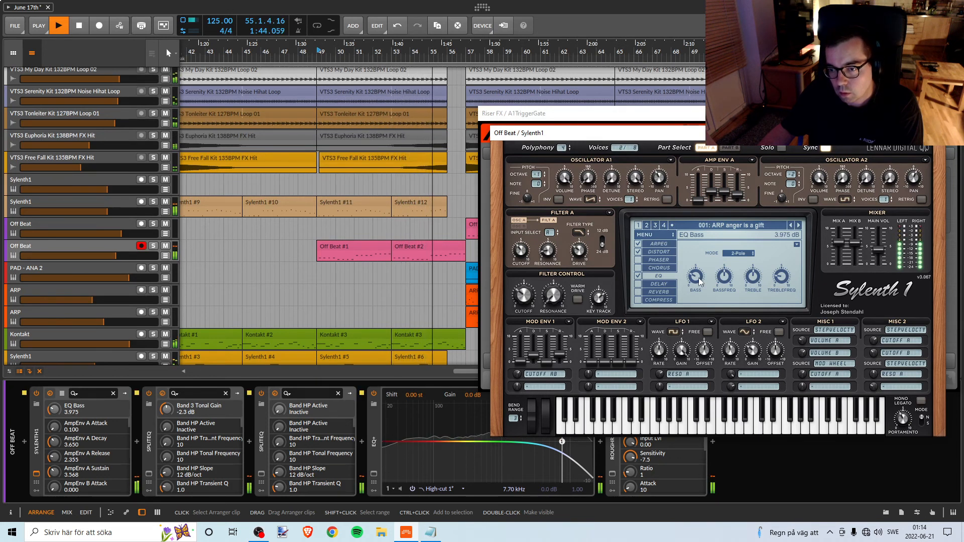
key(space)
key(space)
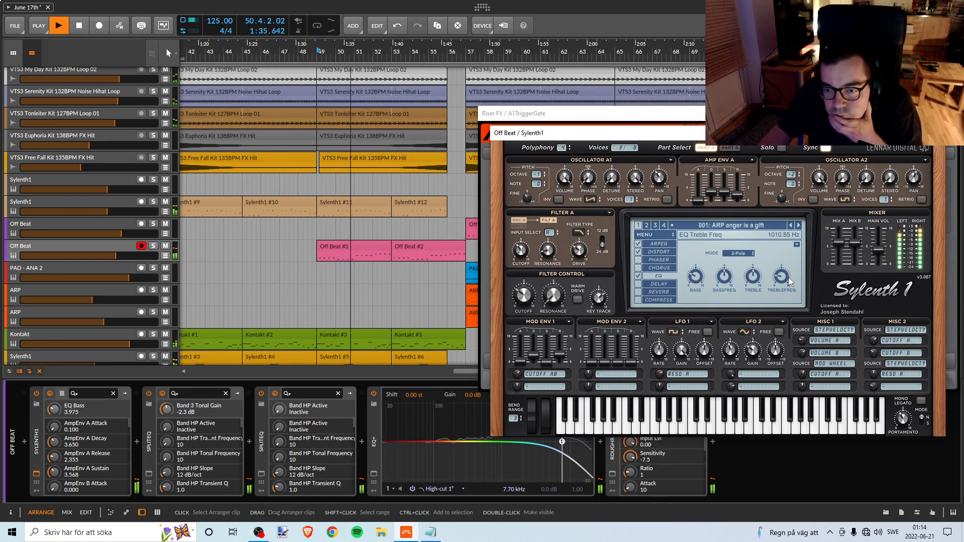
Set Filter A's slope to 12 dB in Off Beat's Sylenth1 and replay the Break from bar 49.
key(space)
click(603, 246)
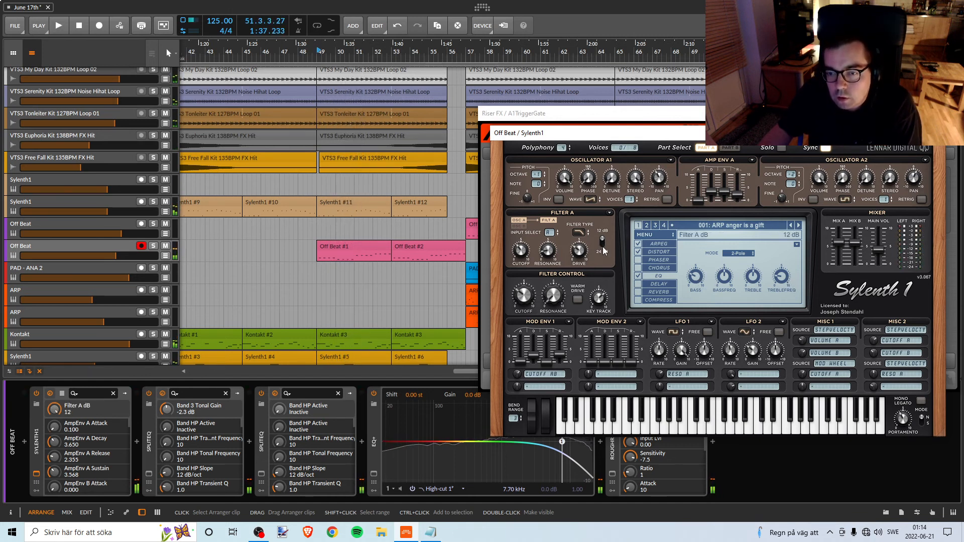
key(space)
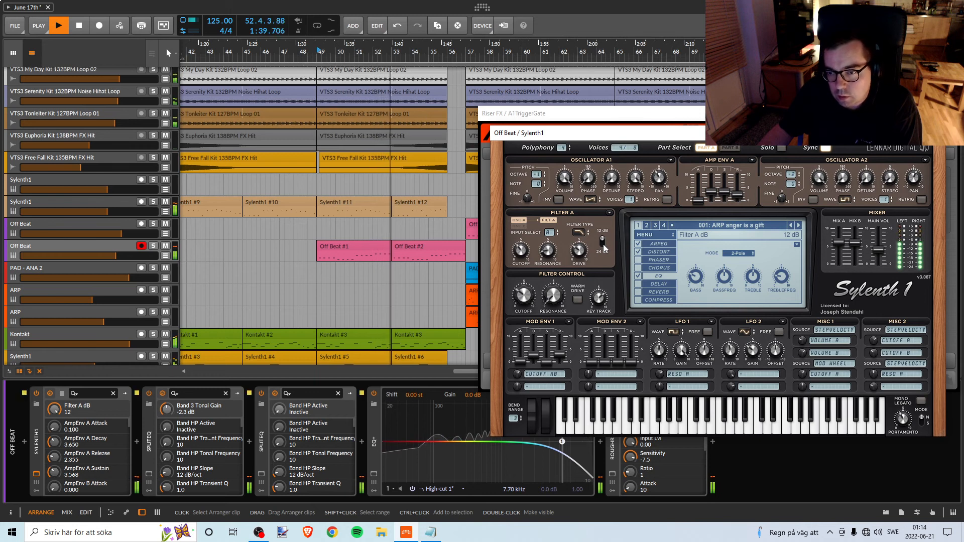
Set Filter A's slope to 24 dB and the filter key track to 6.933 in Off Beat's Sylenth1 while replaying the Break.
key(space)
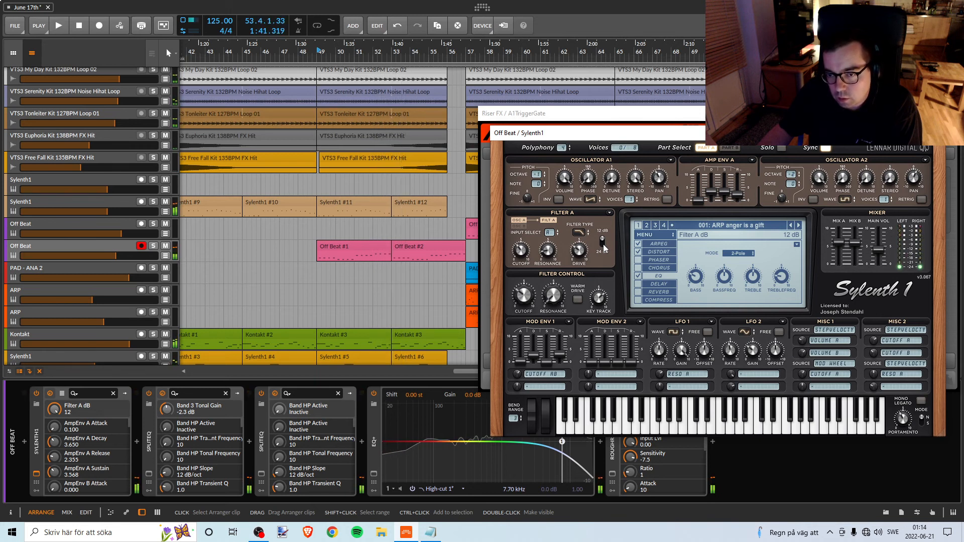
click(603, 244)
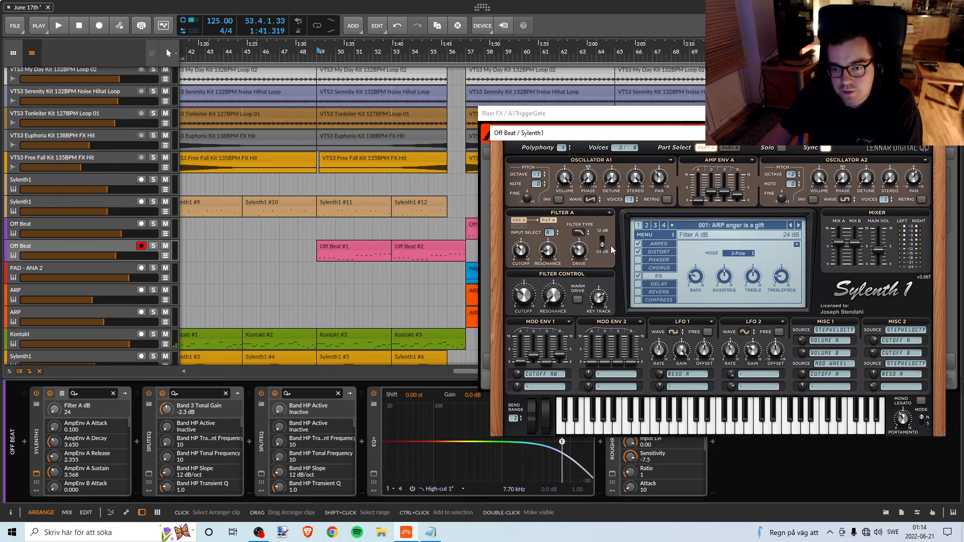
key(space)
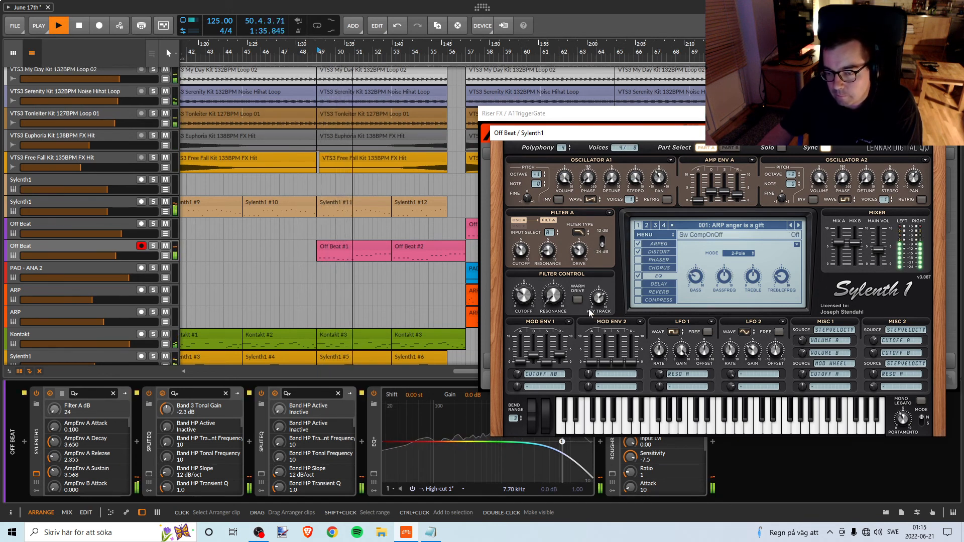
drag(601, 303, 582, 288)
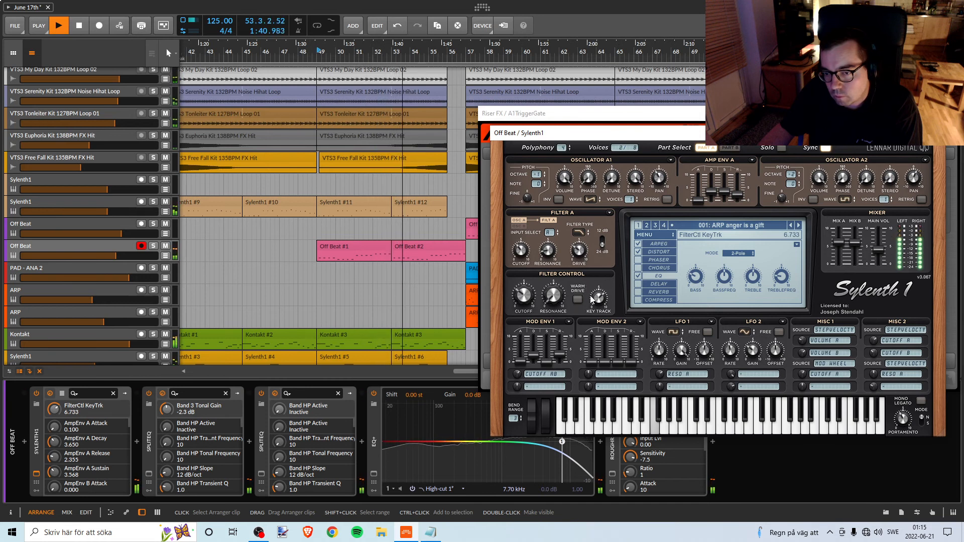
drag(591, 298, 593, 289)
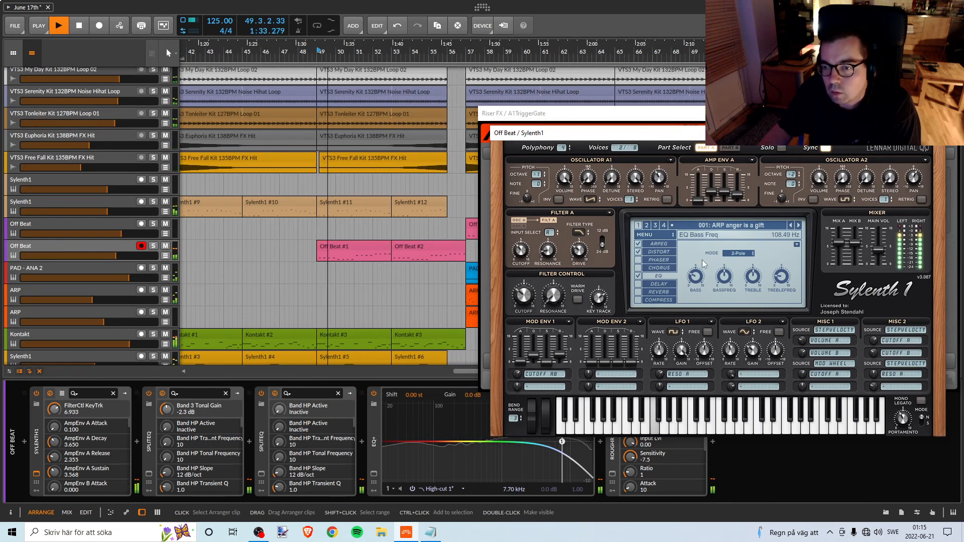
Try Sylenth1's EQ bass gain at 4.175 dB and at 4.725 dB on Off Beat while replaying the Break from bar 49.
drag(697, 276, 700, 274)
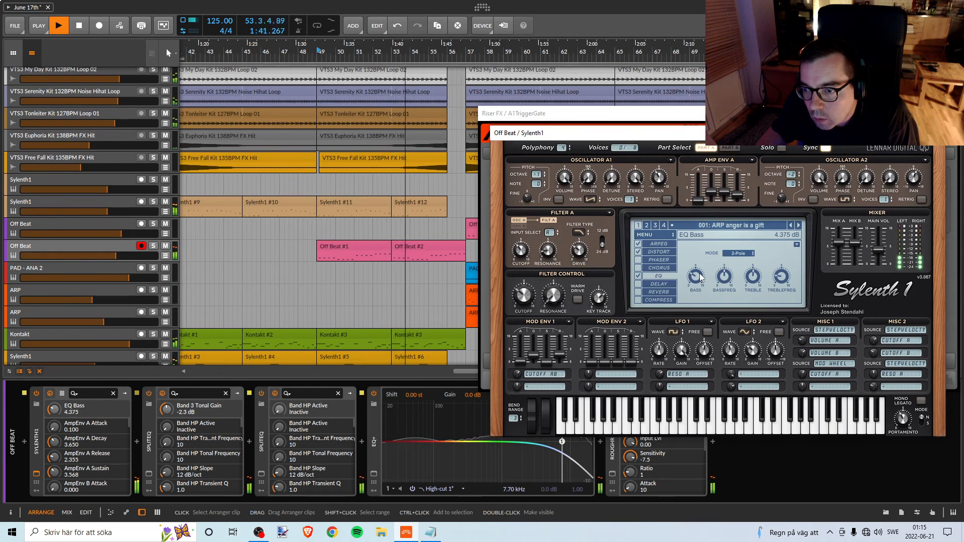
drag(700, 277, 701, 279)
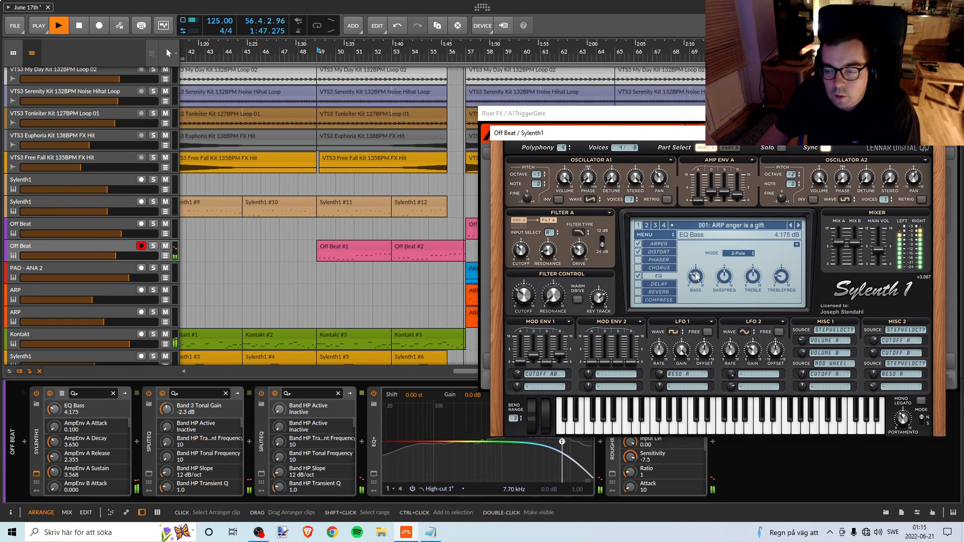
key(space)
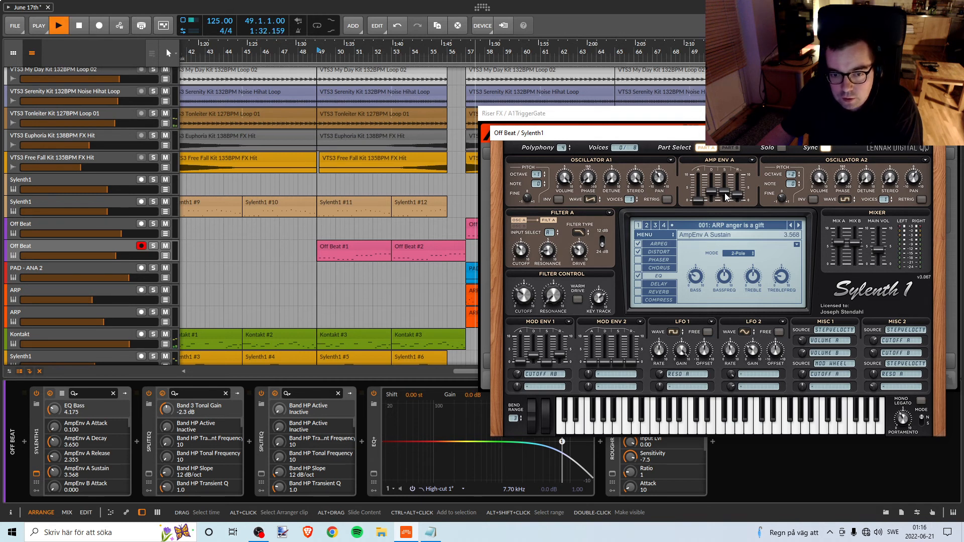
key(space)
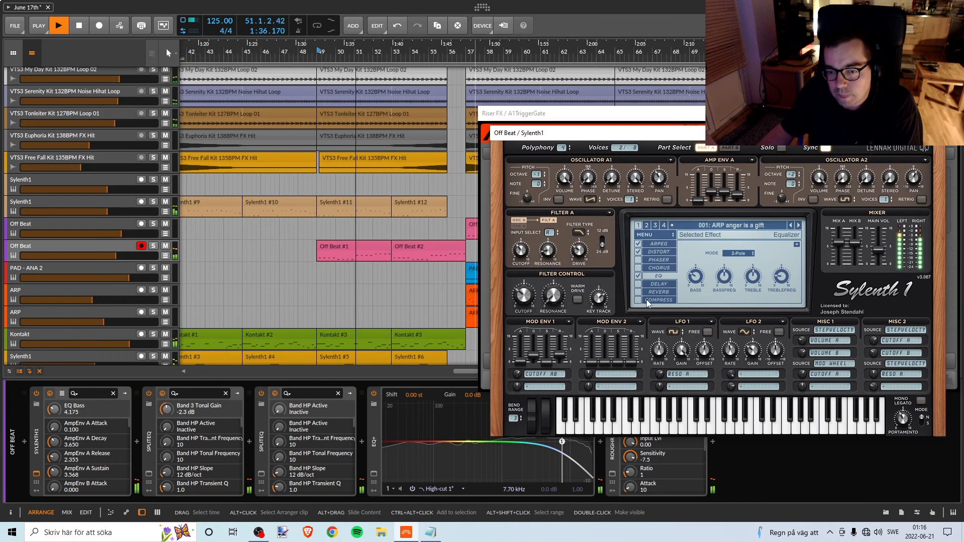
key(space)
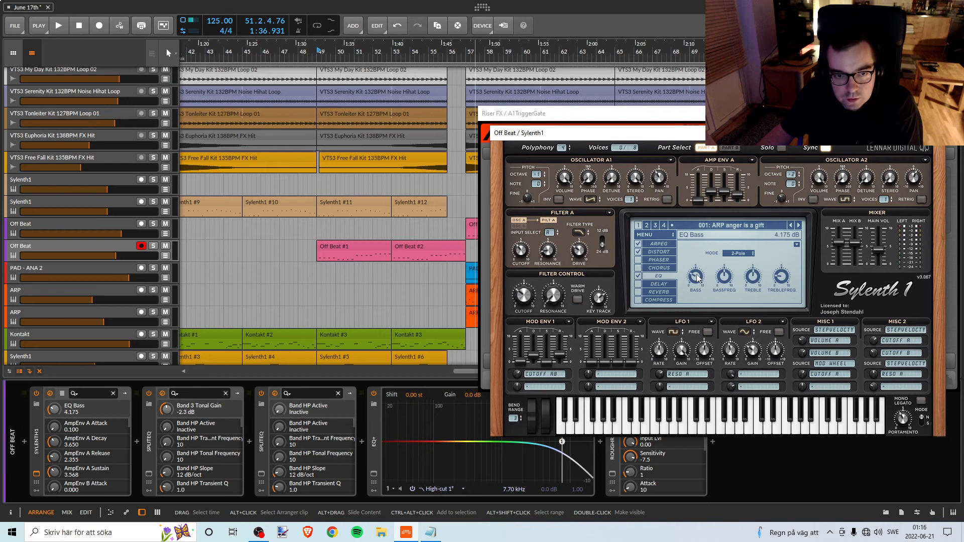
drag(698, 278, 700, 274)
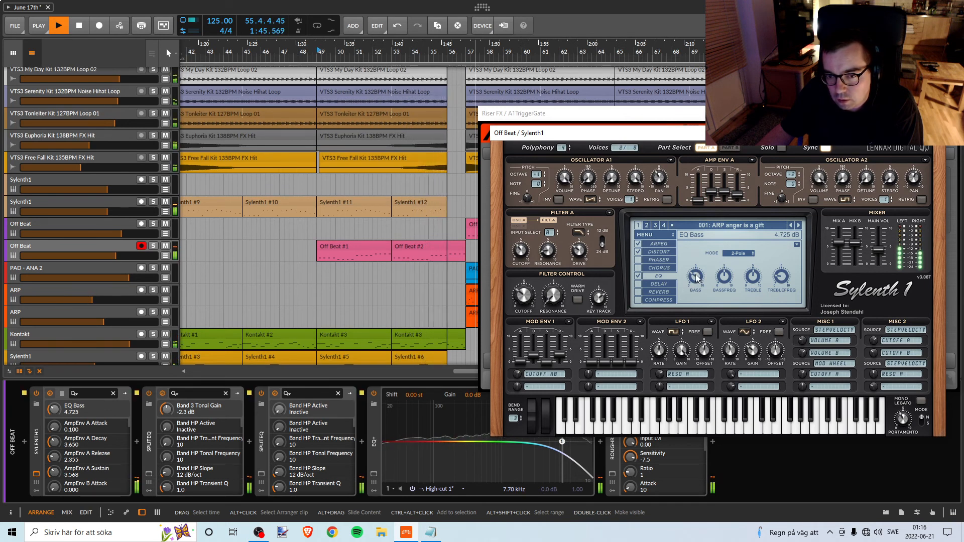
key(space)
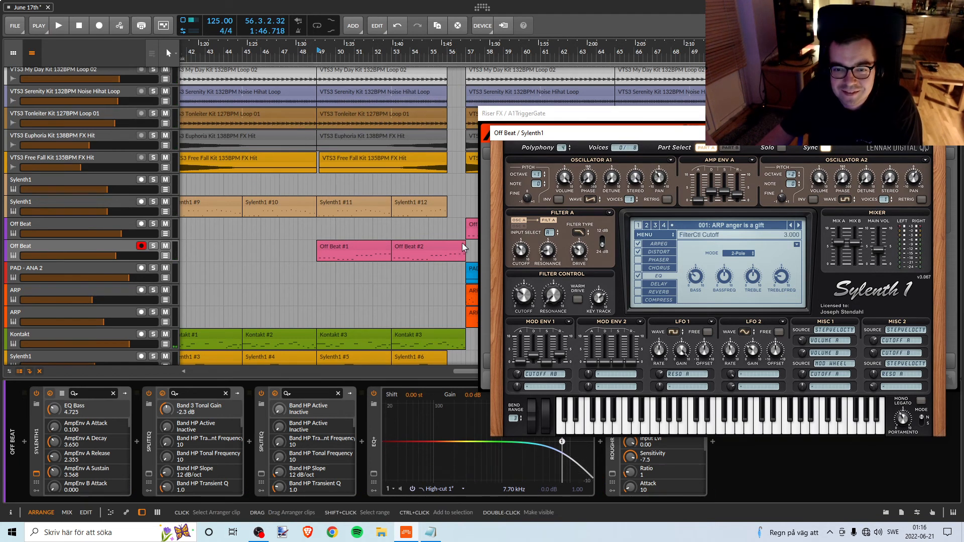
Try ending the second Off Beat clip at bar 56, audition the transition out of the Break, and undo the trim.
drag(463, 245, 447, 245)
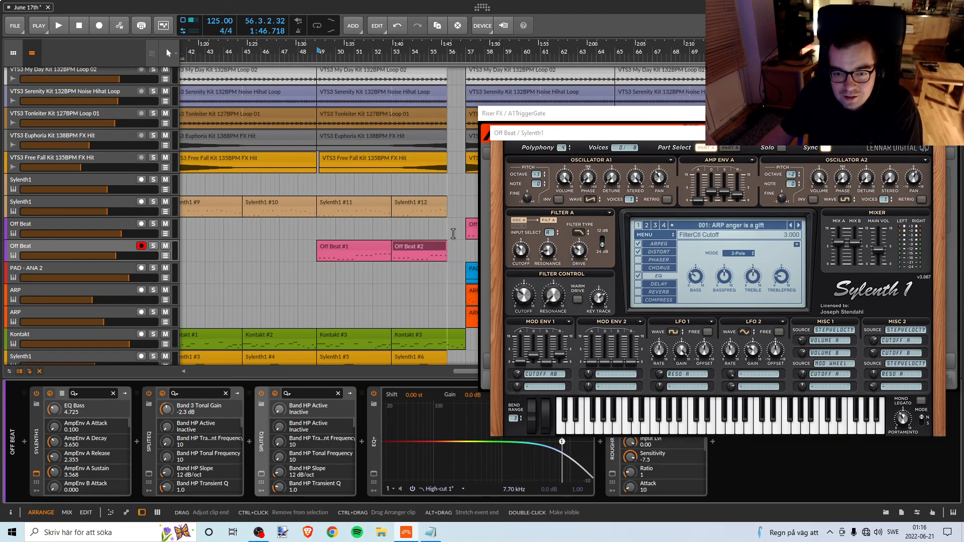
click(424, 57)
key(space)
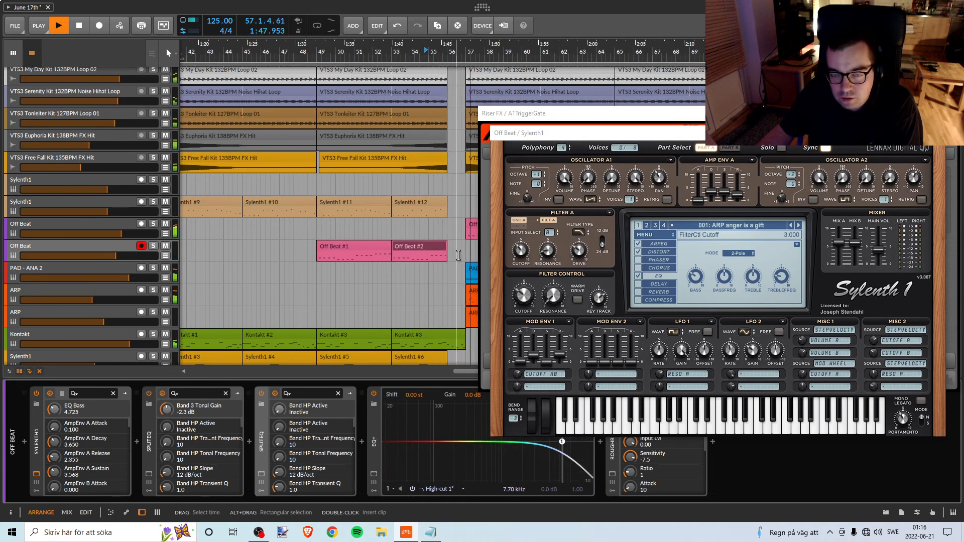
key(space)
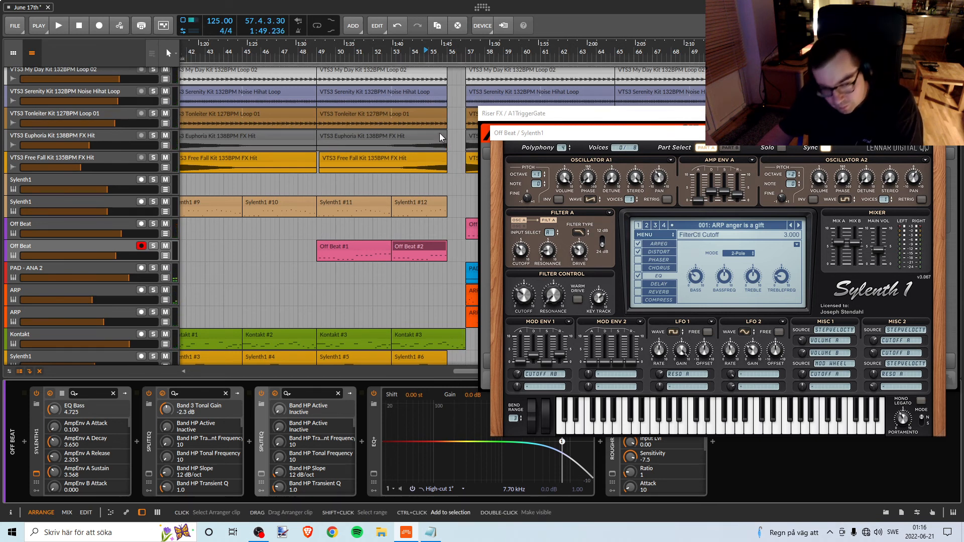
key(ctrl+z)
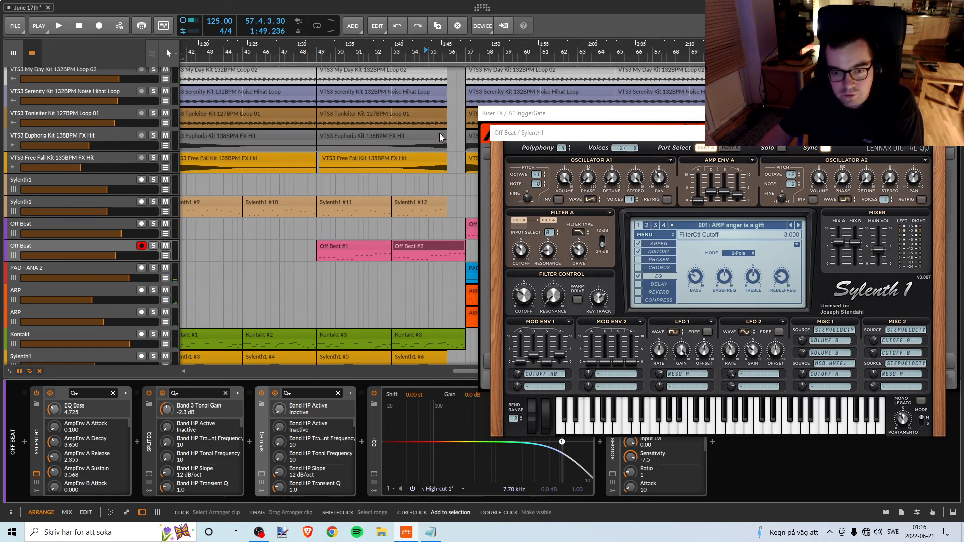
Play briefly from bar 49, open Off Beat's second SplitEQ, and arrange its window below with Sylenth1 in front.
click(318, 52)
key(space)
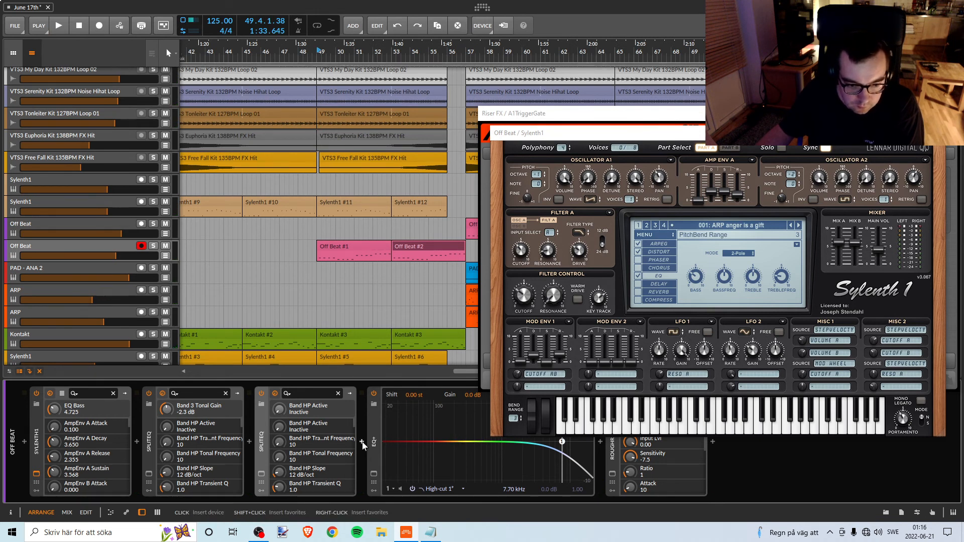
click(261, 473)
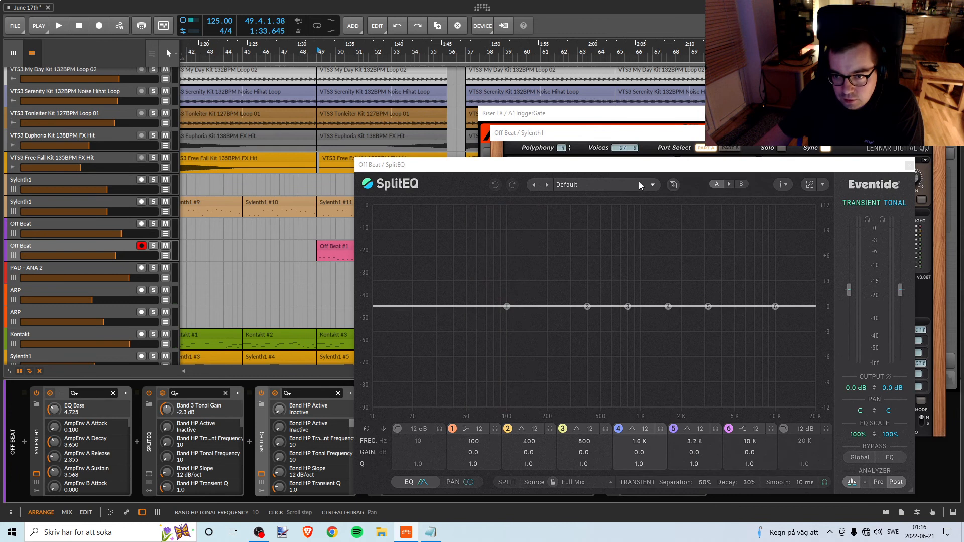
drag(668, 301, 689, 339)
click(663, 275)
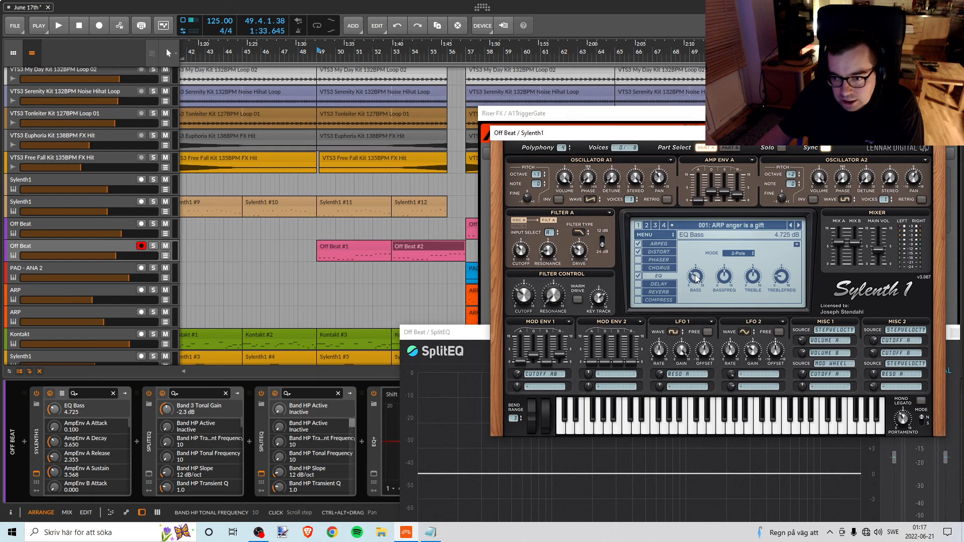
Try Off Beat's Sylenth1 with EQ bass at 4.975 dB and audition the filter's Warm Drive while replaying the Break.
key(space)
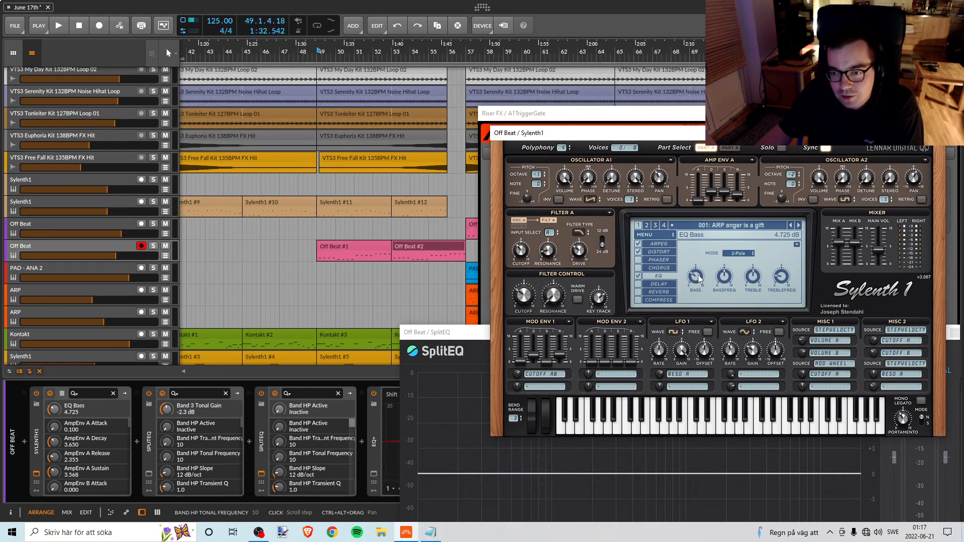
key(space)
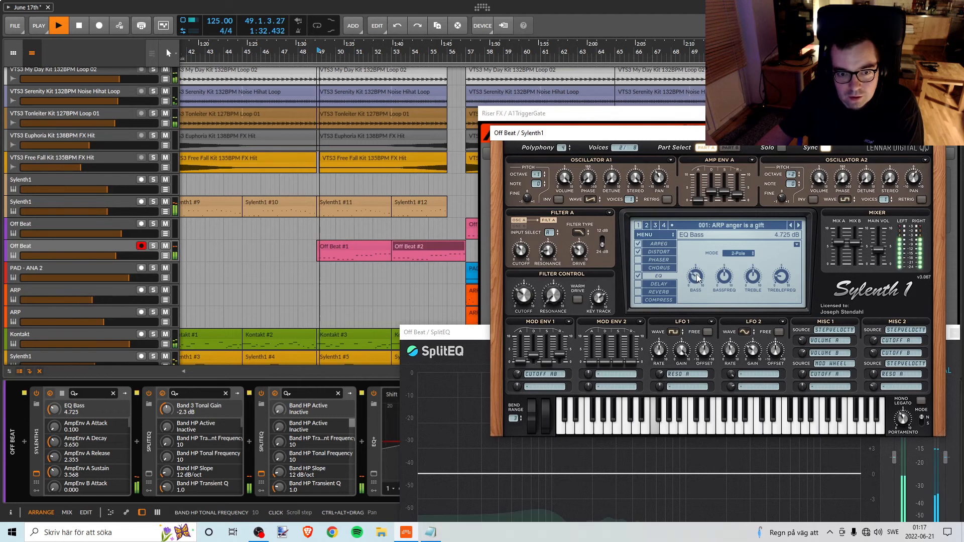
drag(698, 278, 698, 278)
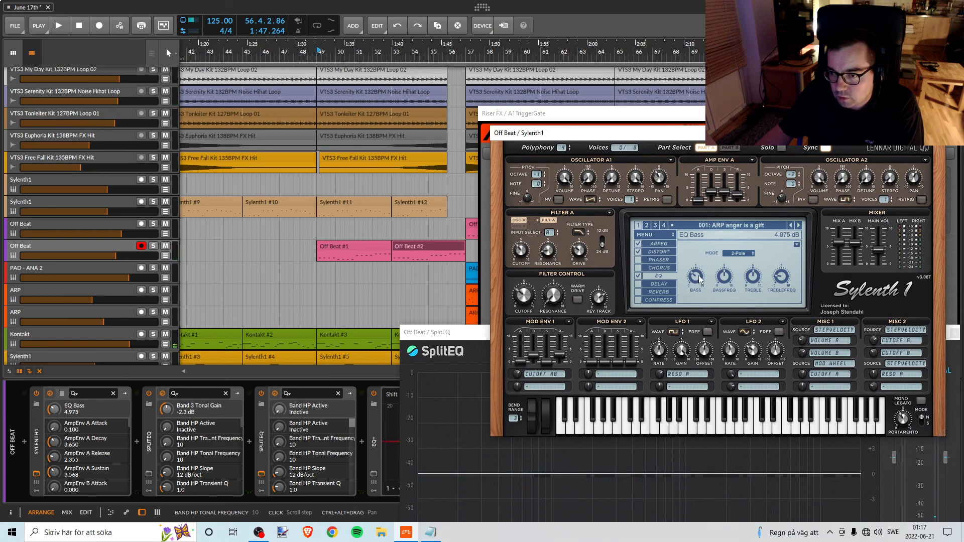
key(space)
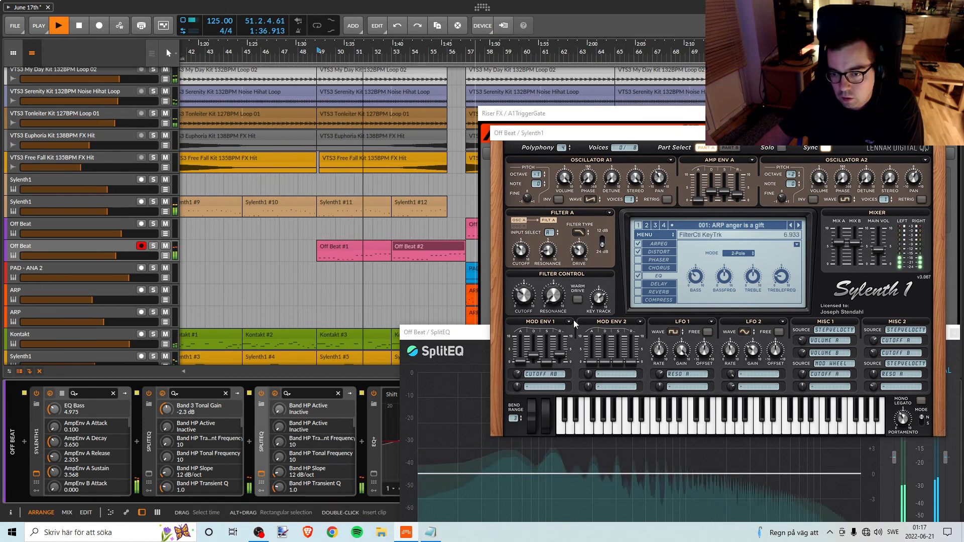
click(578, 300)
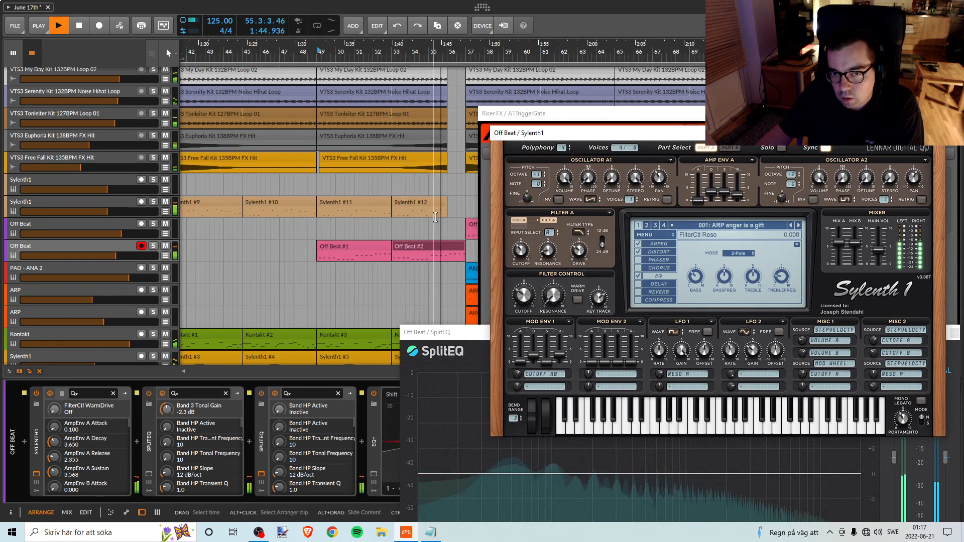
Lower Sylenth1's EQ bass gain to 4.725 dB on Off Beat and replay the Break from bar 49.
scroll(354, 229, up, 3)
scroll(354, 229, down, 5)
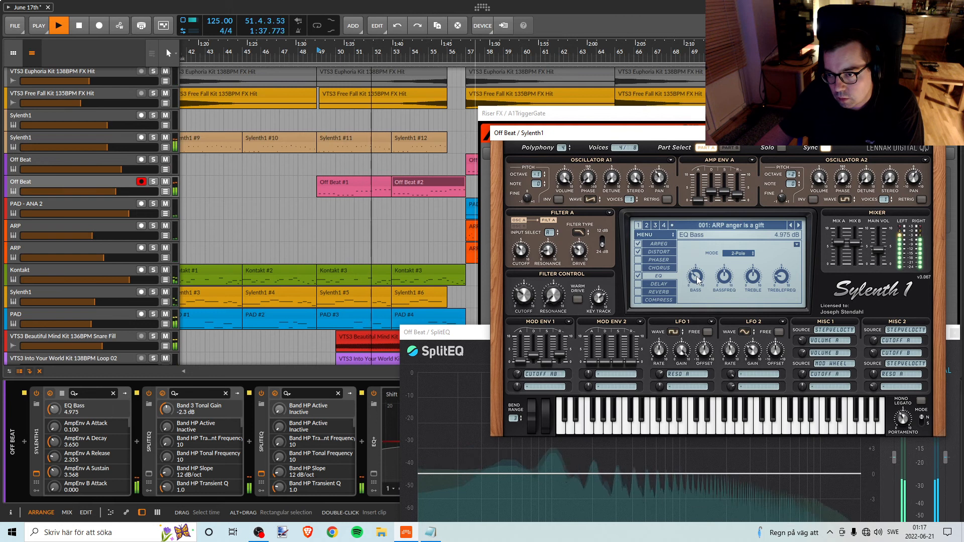
scroll(696, 279, down, 1)
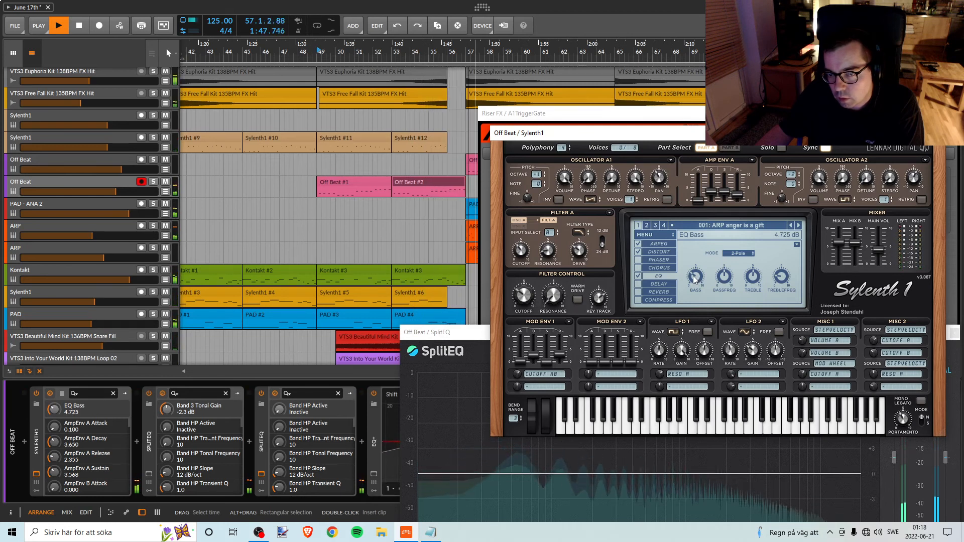
key(space)
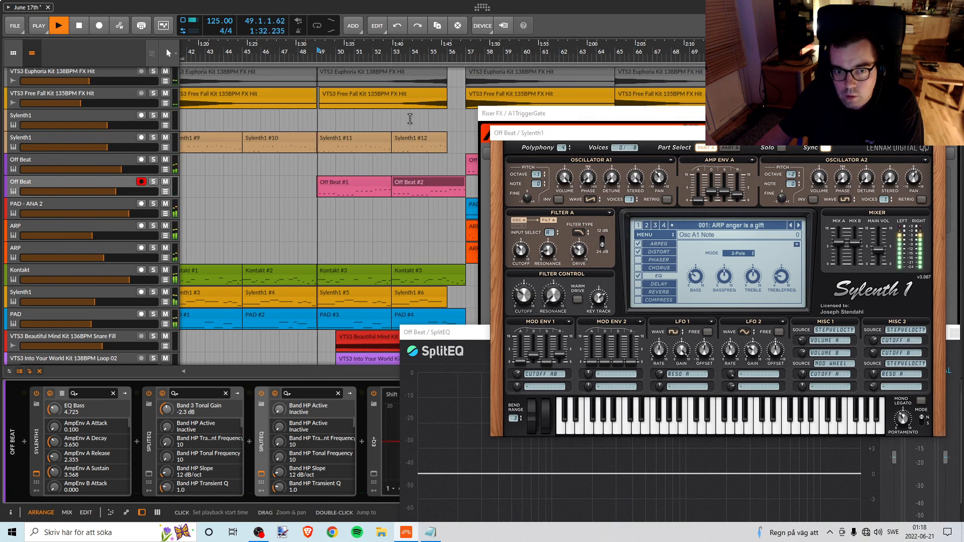
key(space)
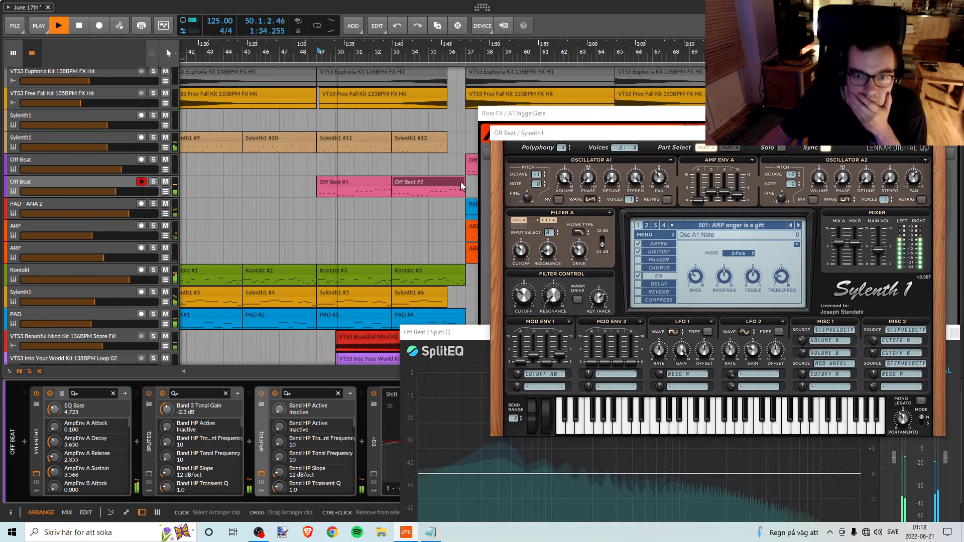
Shorten the second Off Beat clip to end at bar 56, check Sylenth1's EQ mode options, and replay from bar 49.
drag(465, 189, 446, 191)
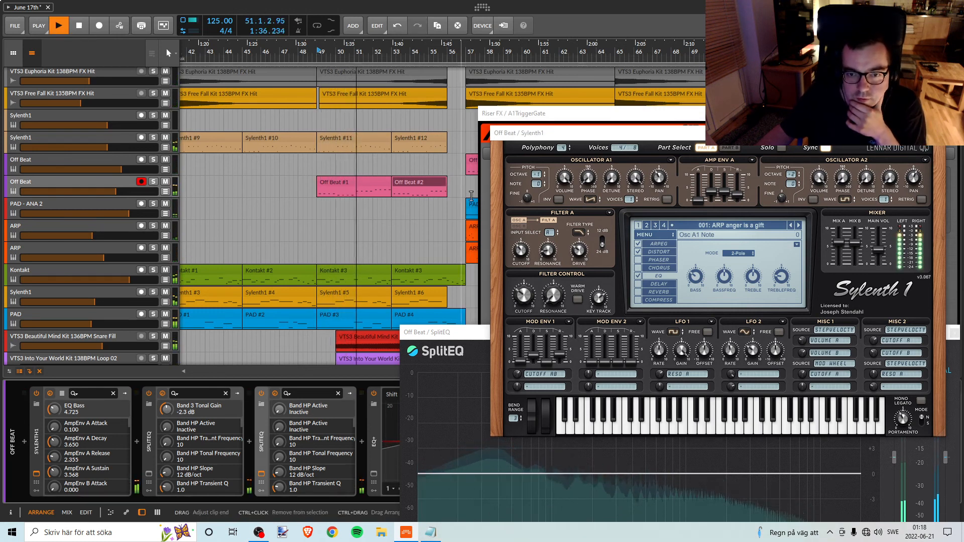
click(736, 254)
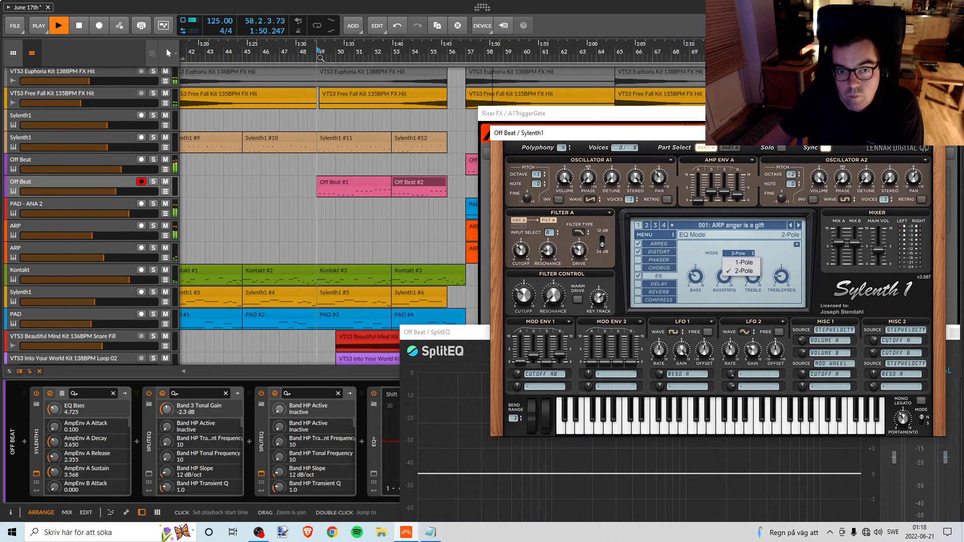
click(79, 29)
click(317, 53)
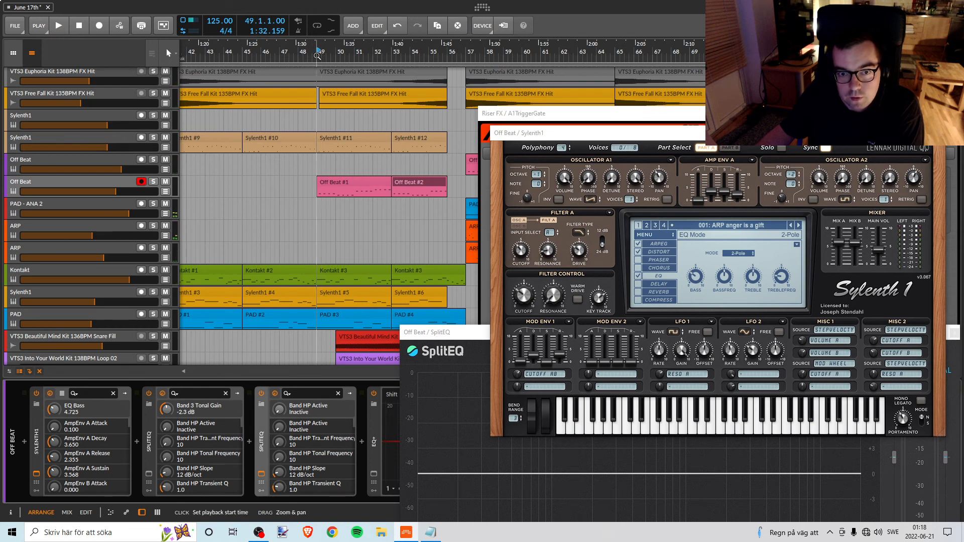
key(space)
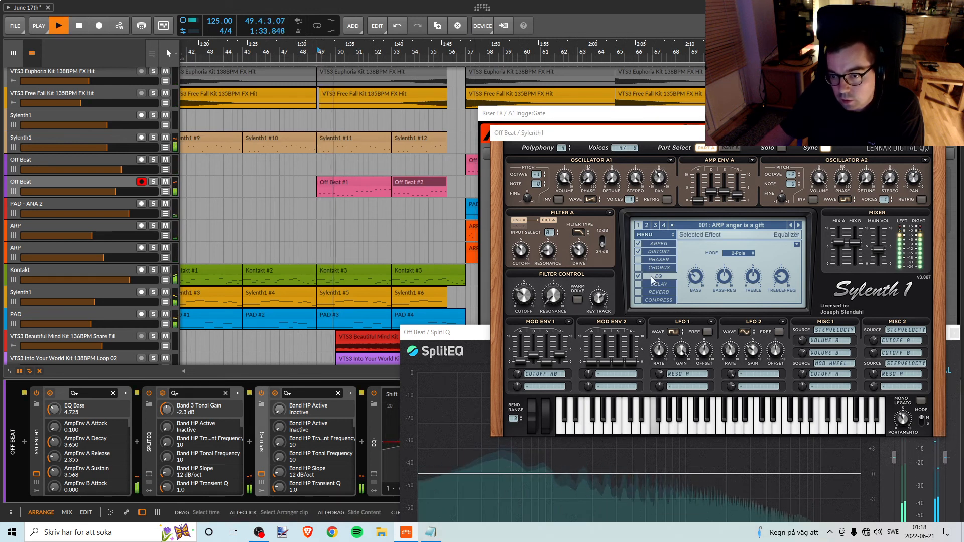
Set Sylenth1's EQ bass gain to 4.275 dB on Off Beat while the Break plays.
click(698, 281)
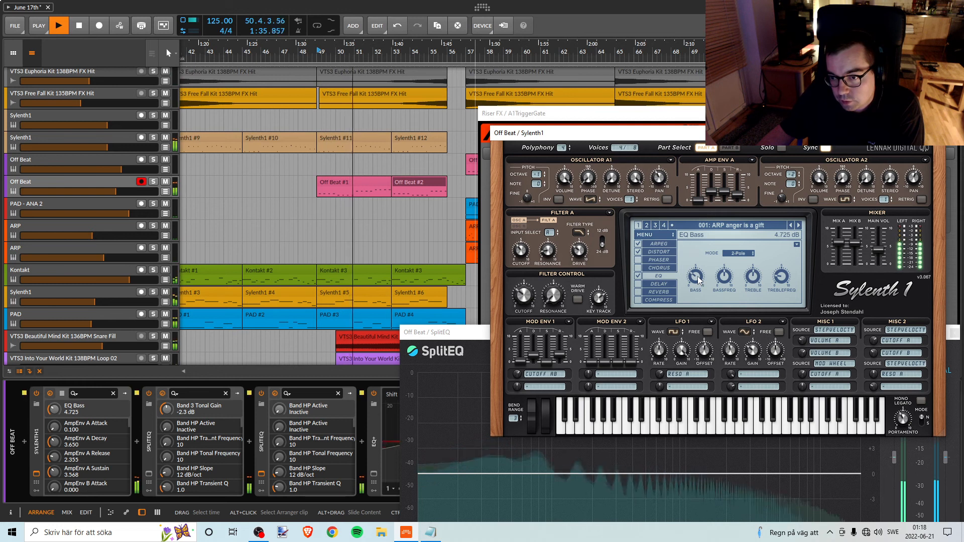
scroll(698, 281, down, 1)
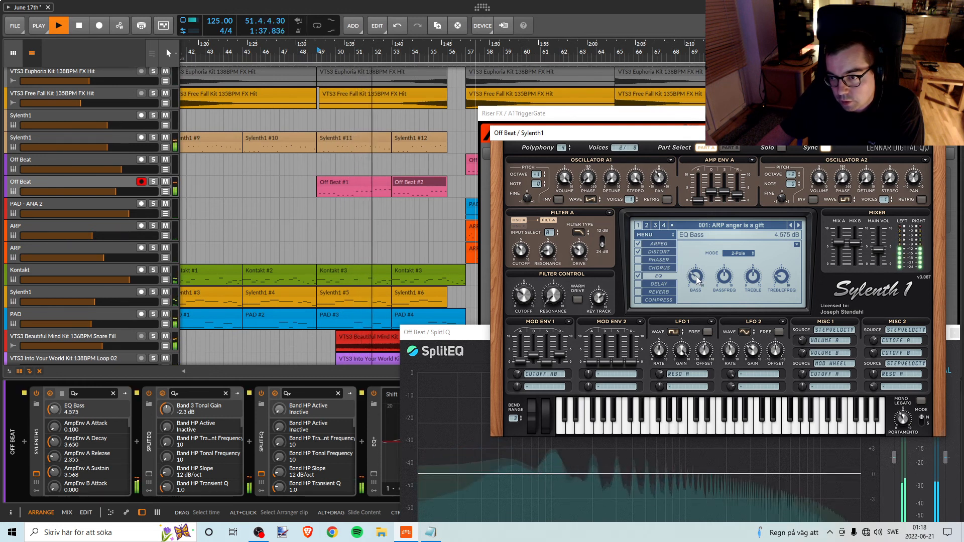
scroll(697, 279, down, 2)
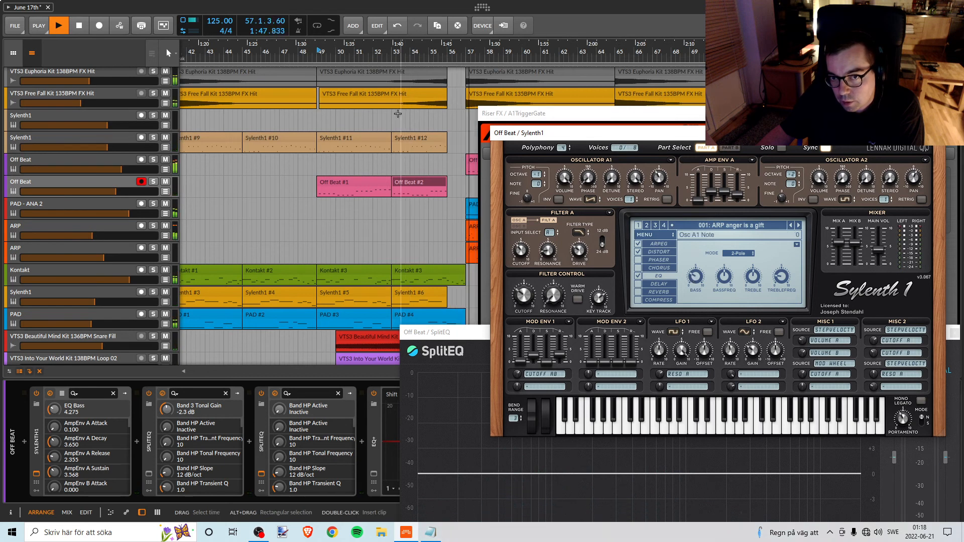
Set Sylenth1's EQ bass gain to 4.475 dB on Off Beat while replaying the Break from bar 49.
key(space)
click(322, 52)
key(space)
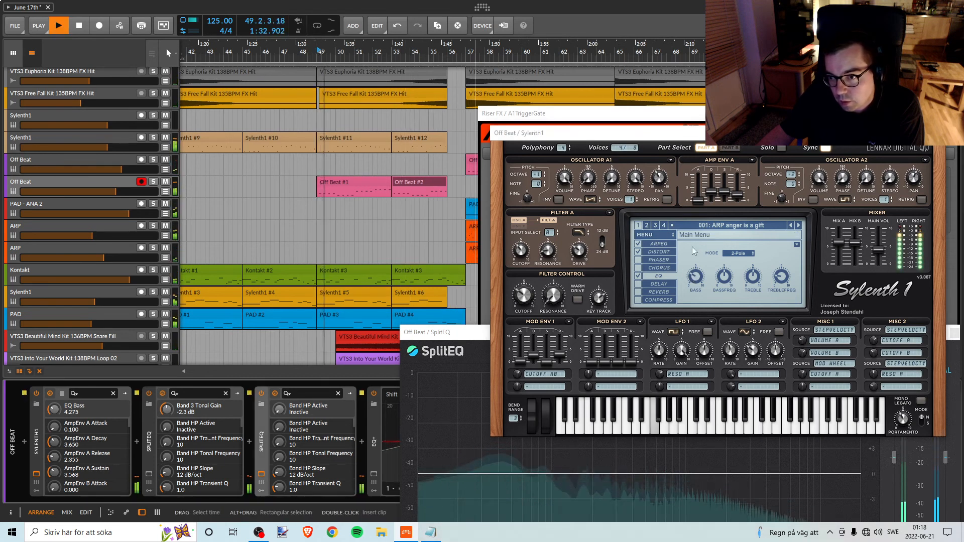
click(700, 277)
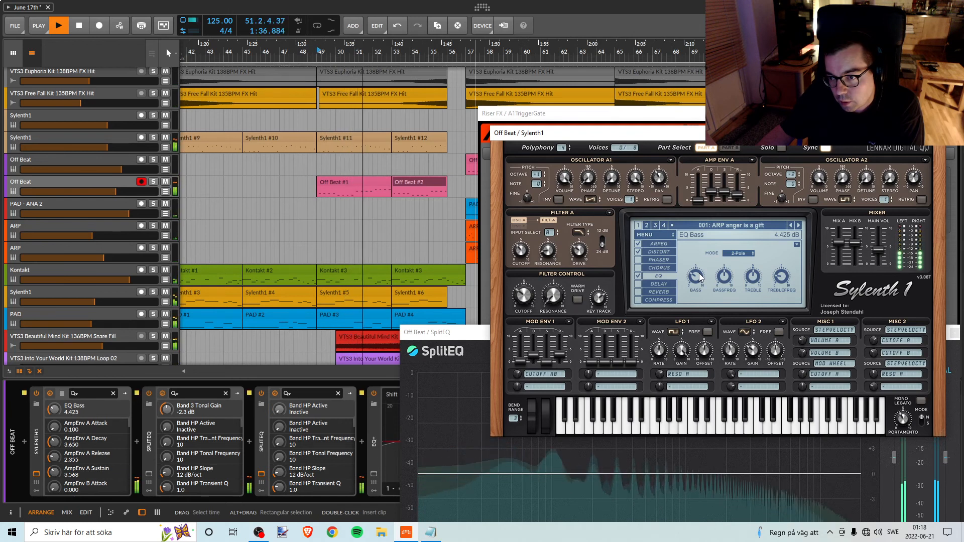
scroll(700, 277, up, 1)
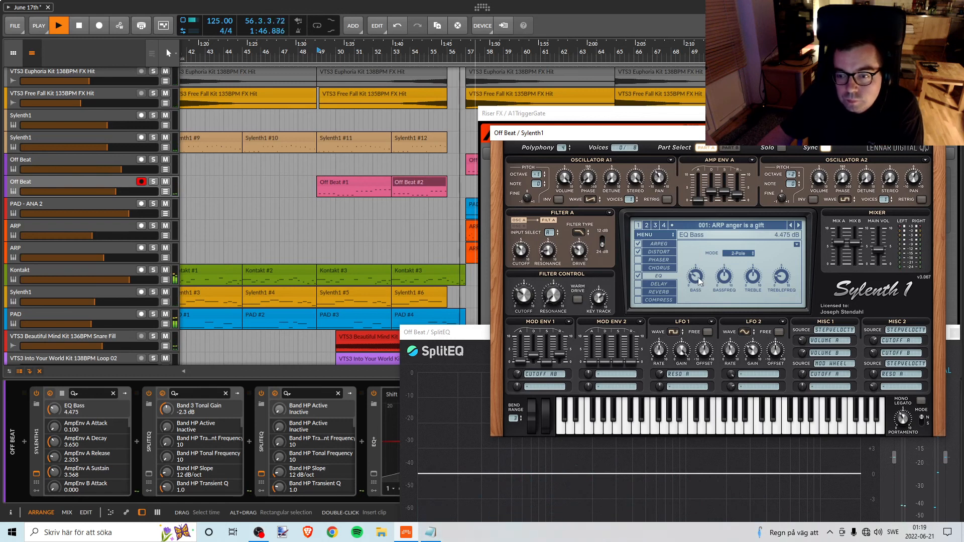
key(space)
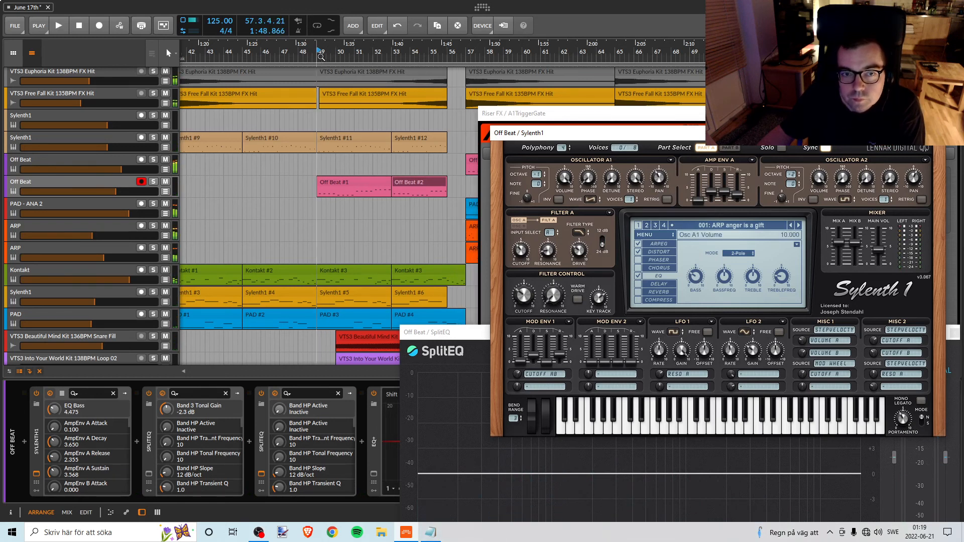
Close Off Beat's Sylenth1 window and position its SplitEQ window clear of the two Off Beat clips.
drag(631, 133, 464, 67)
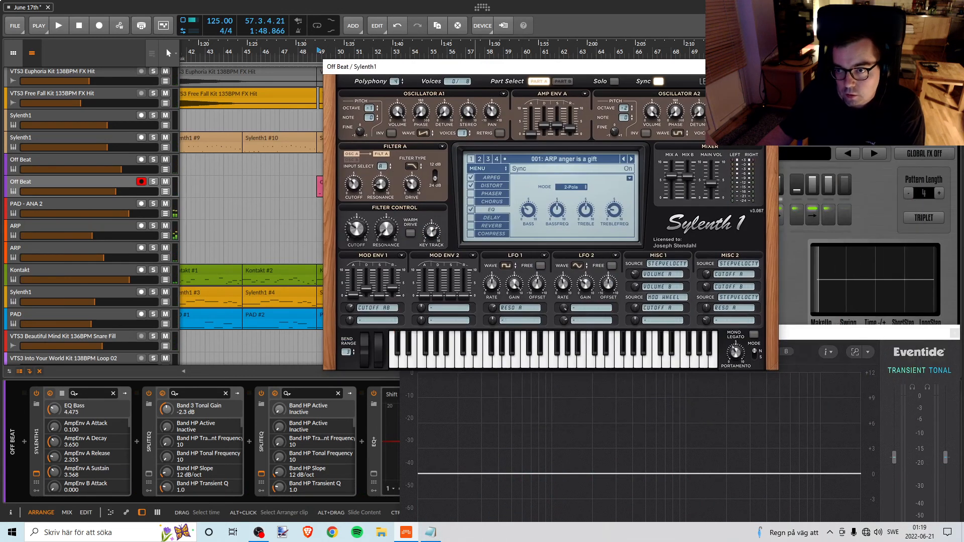
click(773, 66)
drag(519, 332, 486, 183)
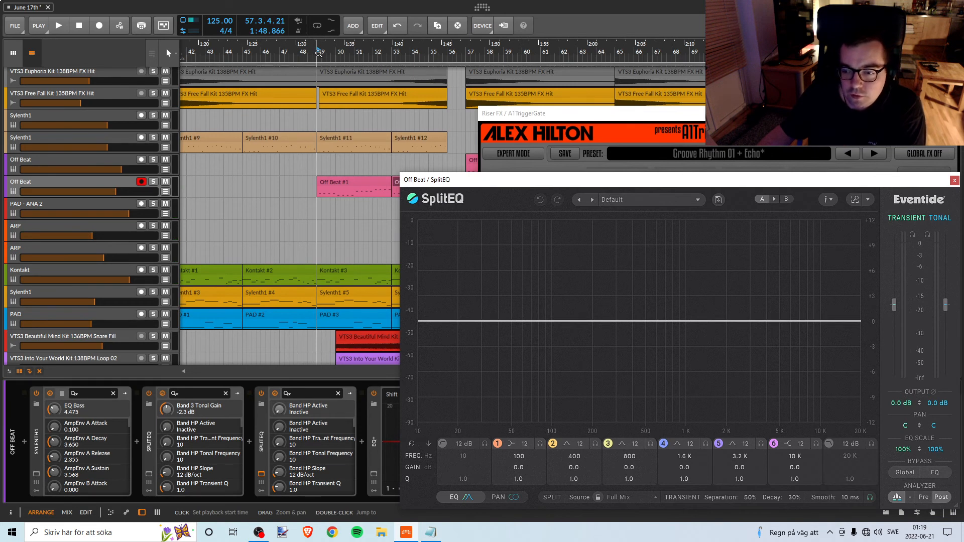
drag(413, 181, 481, 171)
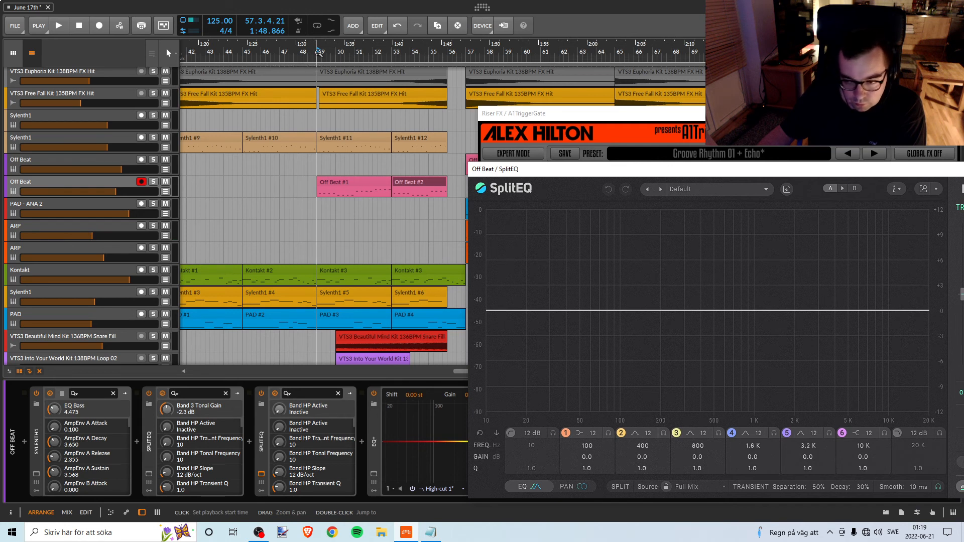
Cut the tonal gain of SplitEQ's band 2 to -5.8 dB at 154 Hz, comparing Off Beat soloed and in the full mix.
key(space)
click(152, 181)
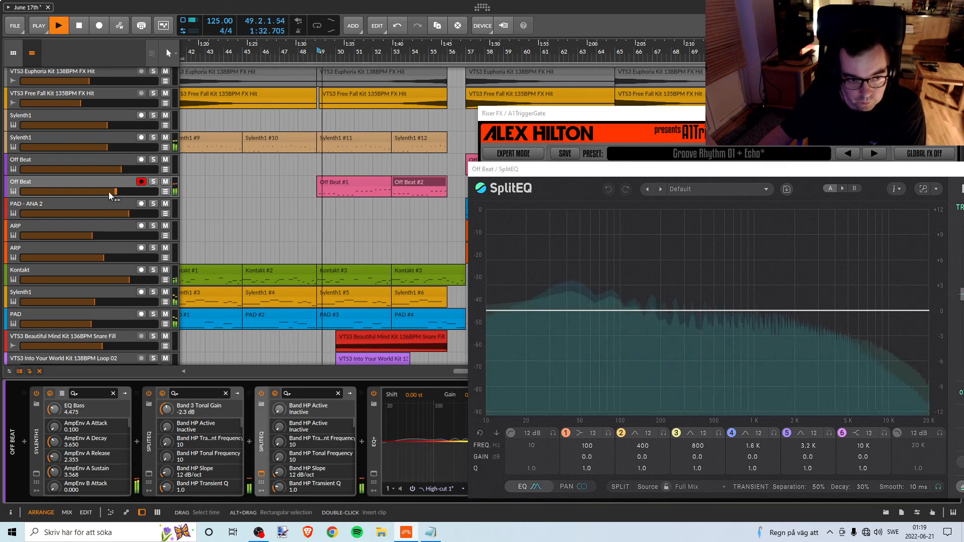
click(152, 182)
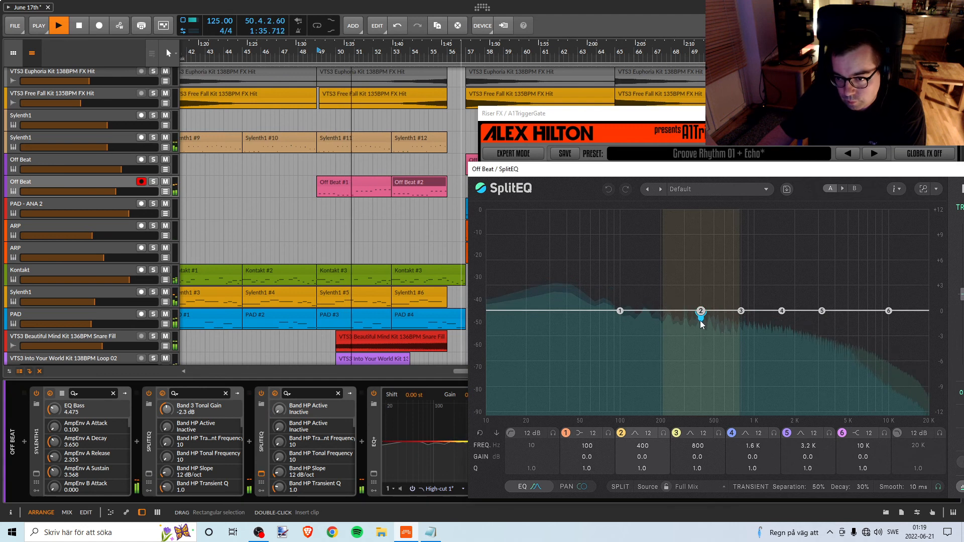
drag(702, 322, 638, 336)
key(space)
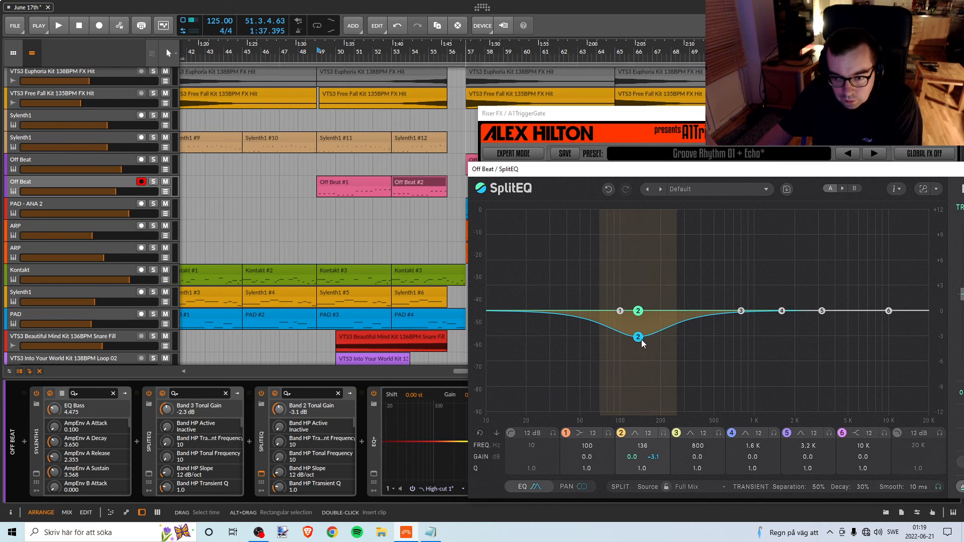
key(space)
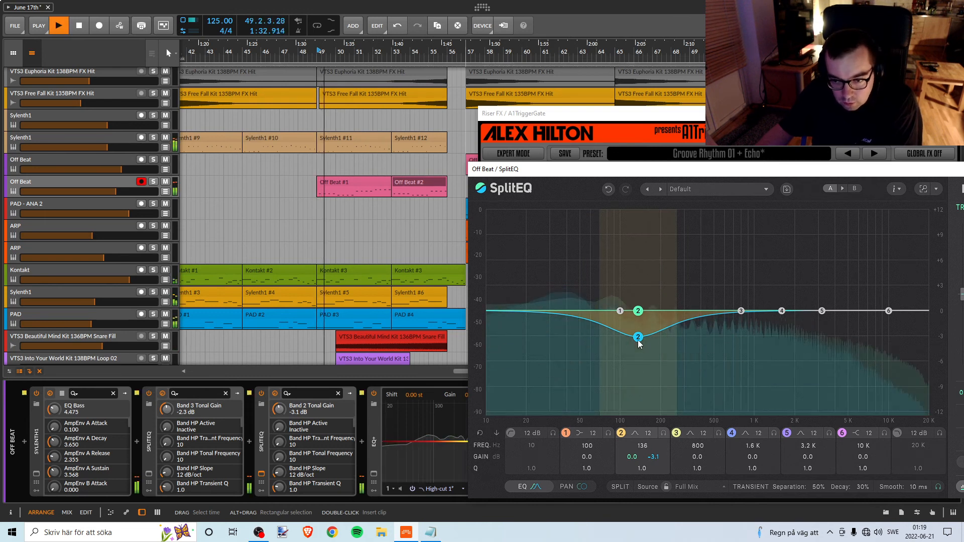
drag(638, 341, 645, 371)
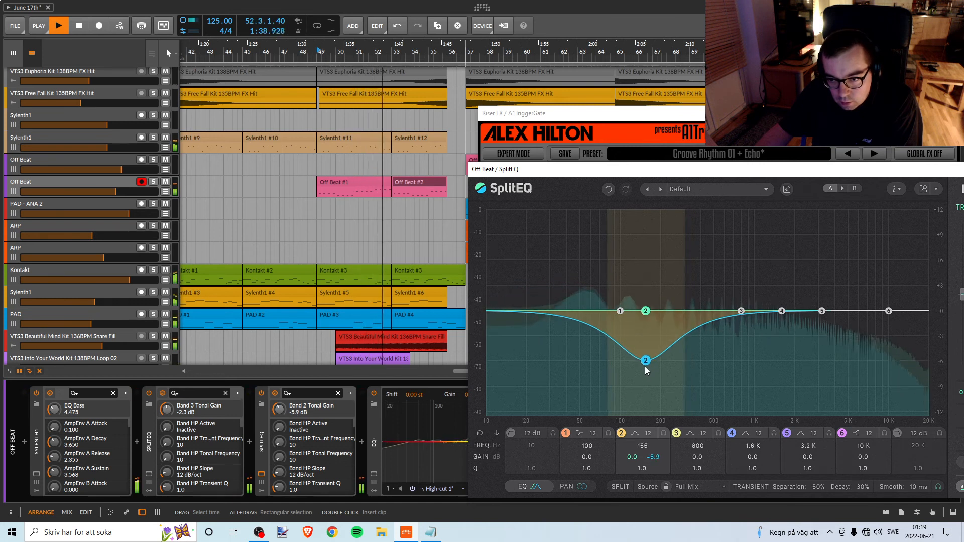
key(space)
click(153, 183)
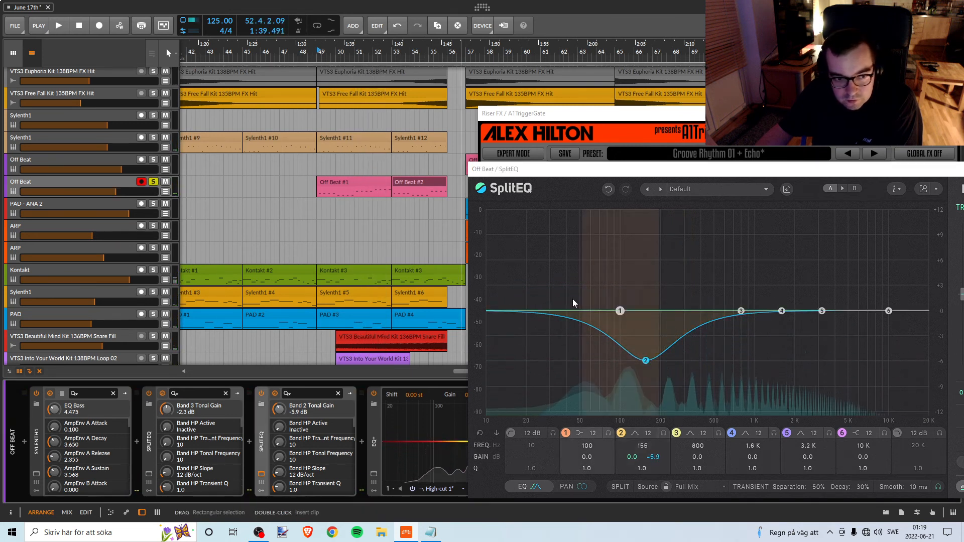
key(space)
drag(647, 363, 647, 363)
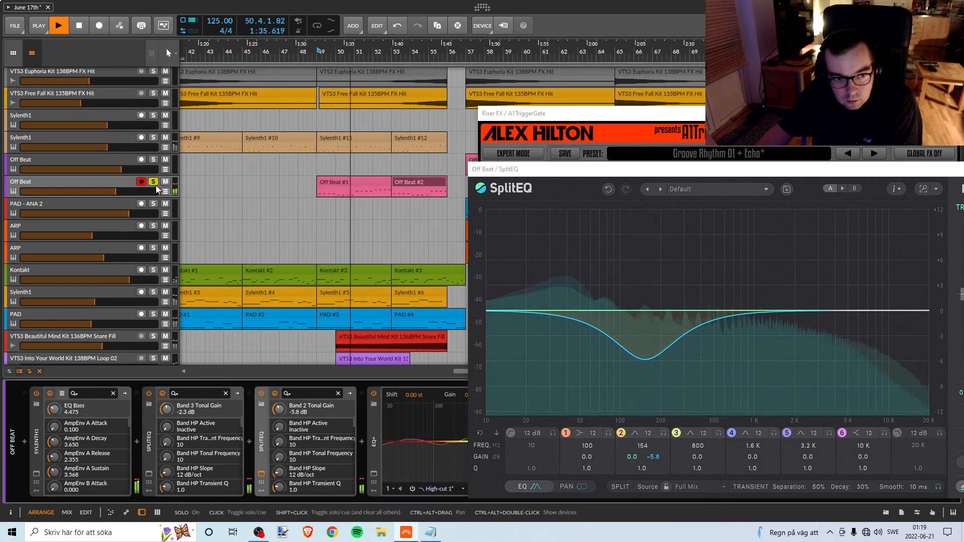
key(s)
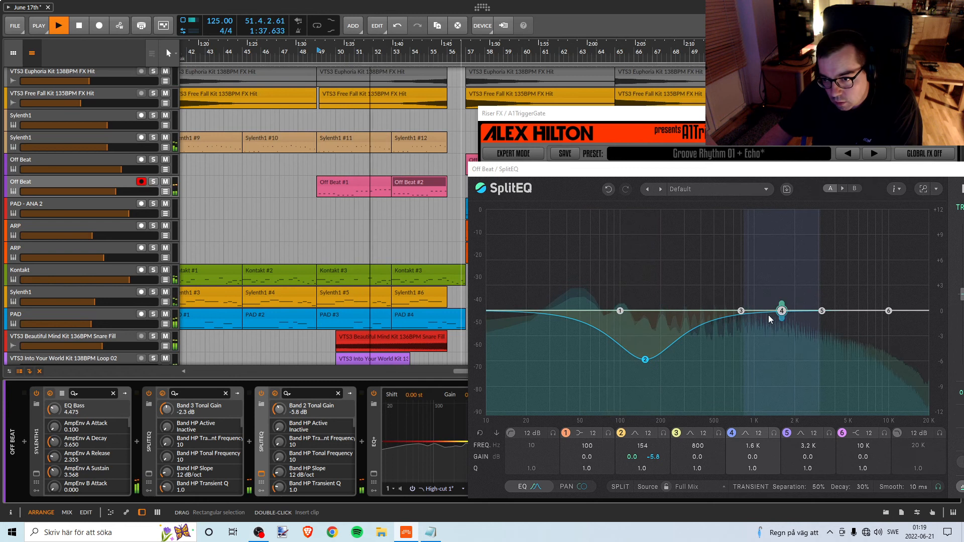
Add a -1.1 dB tonal cut at 347 Hz with SplitEQ's band 3 and activate band 1 at 101 Hz with 0.0 dB gain.
drag(742, 313, 692, 329)
drag(645, 311, 621, 310)
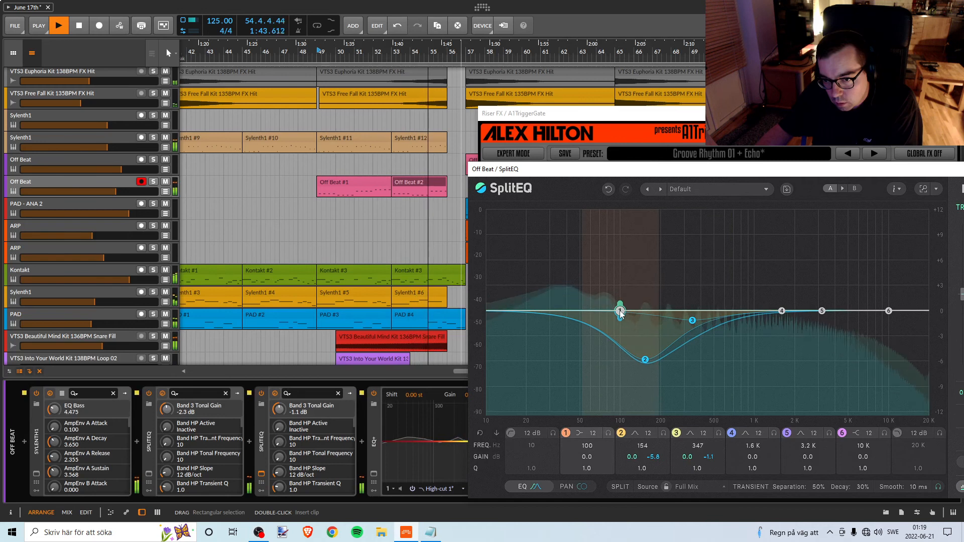
key(space)
key(space)
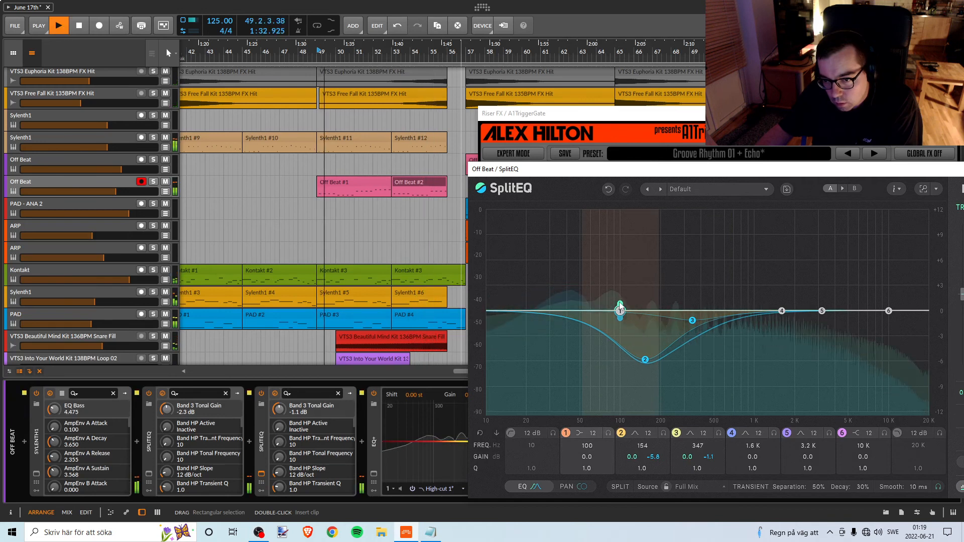
drag(621, 310, 621, 311)
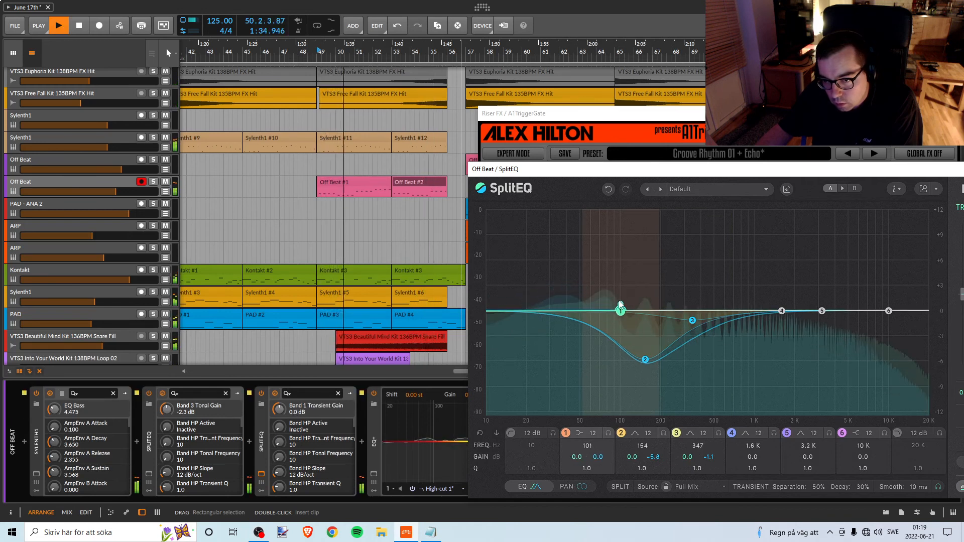
Move SplitEQ's band 3 to 153 Hz and set its transient gain to -4.5 dB while the Break plays.
drag(692, 311, 643, 355)
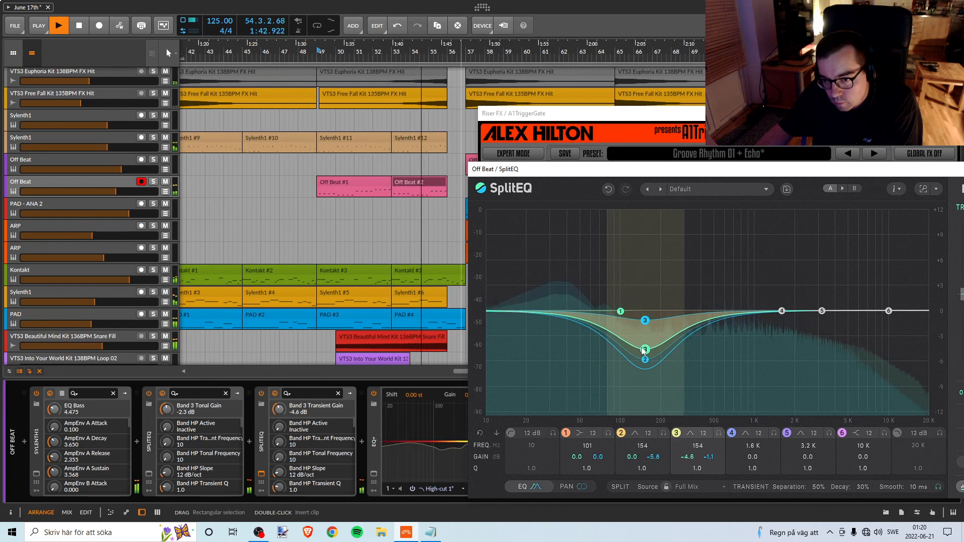
drag(643, 352, 643, 351)
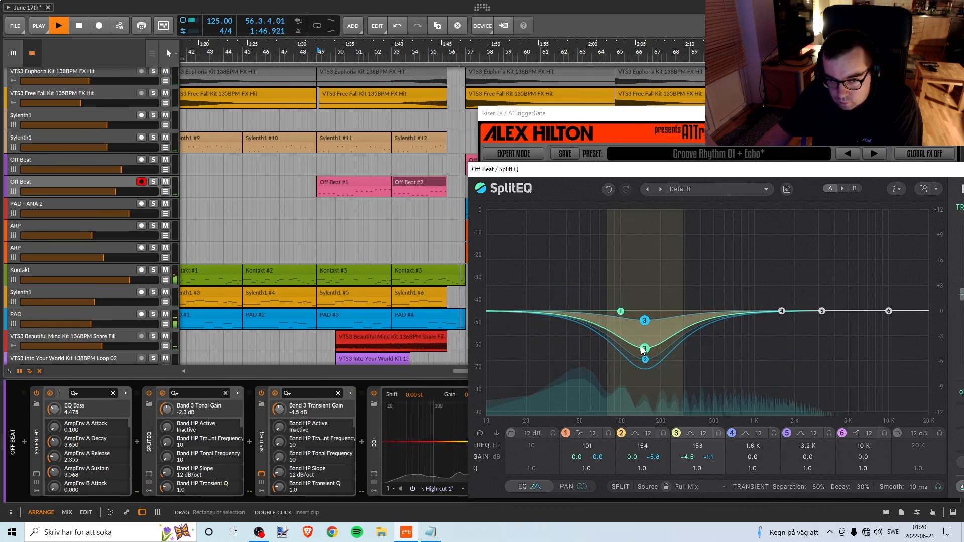
key(space)
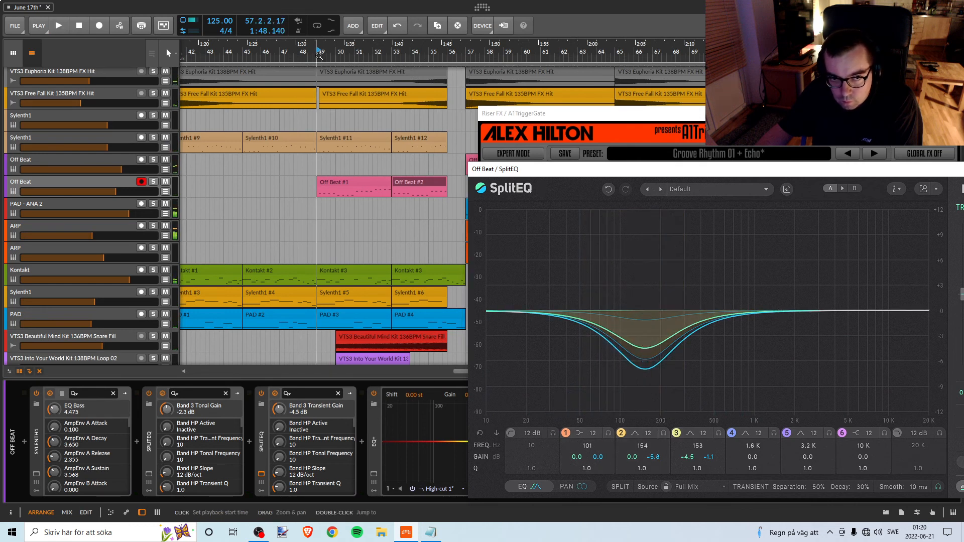
Replay the Break and fine-tune SplitEQ's tonal gains at 153 Hz to -5.4 dB on band 2 and -1.2 dB on band 3.
key(space)
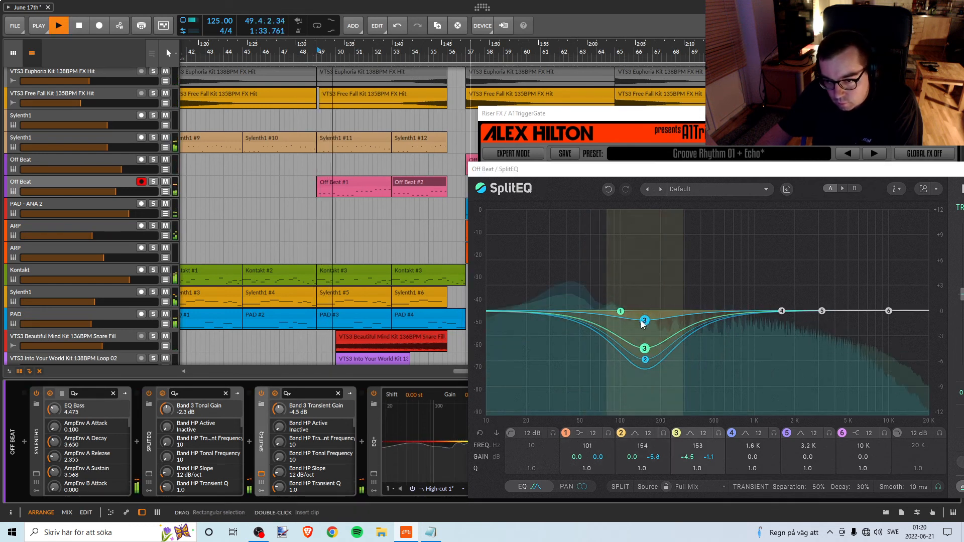
click(646, 362)
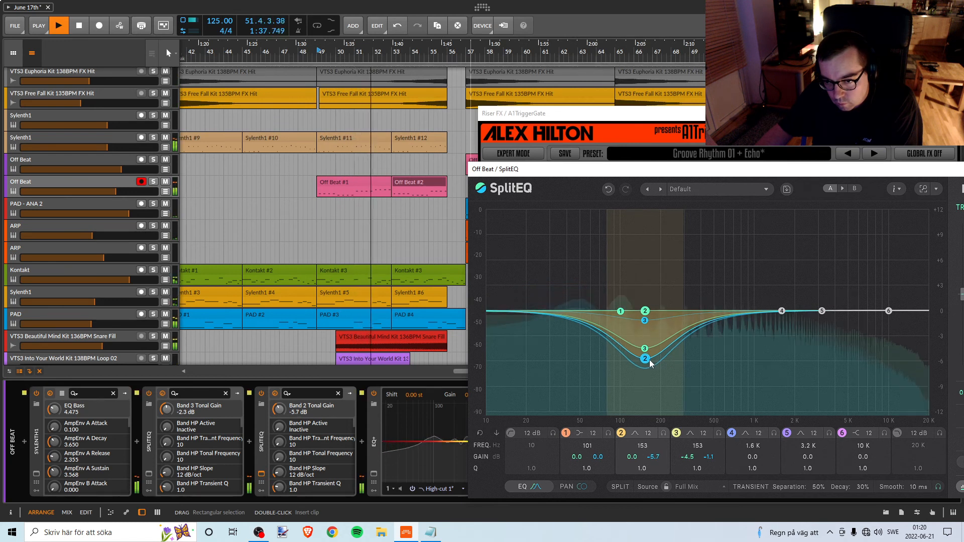
drag(650, 365, 650, 361)
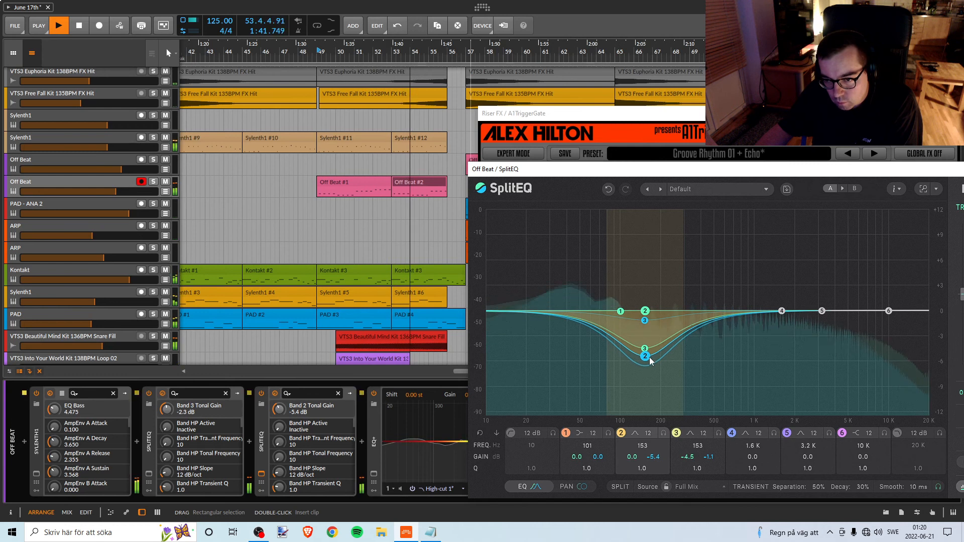
click(645, 322)
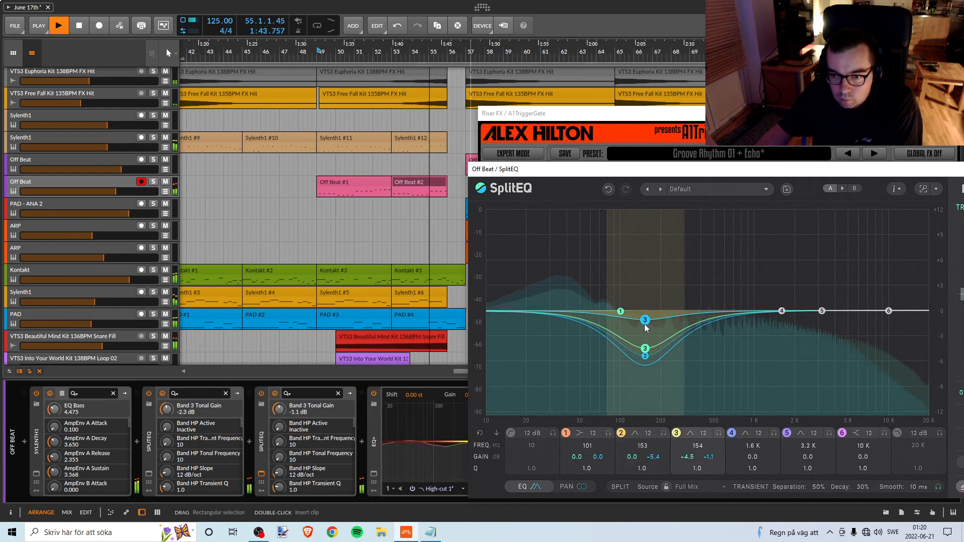
drag(645, 329, 645, 329)
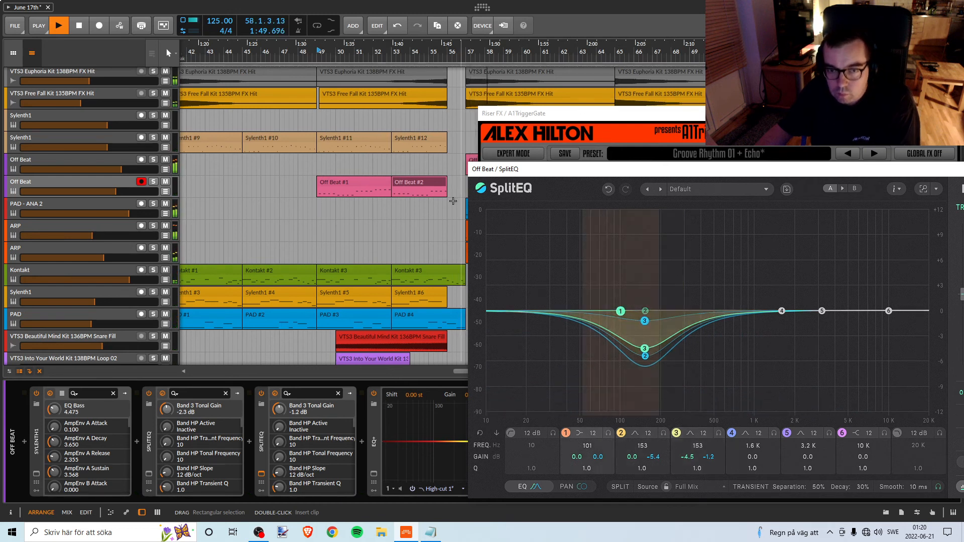
Save the project and reposition Off Beat's SplitEQ window so its output controls are accessible.
key(space)
click(15, 26)
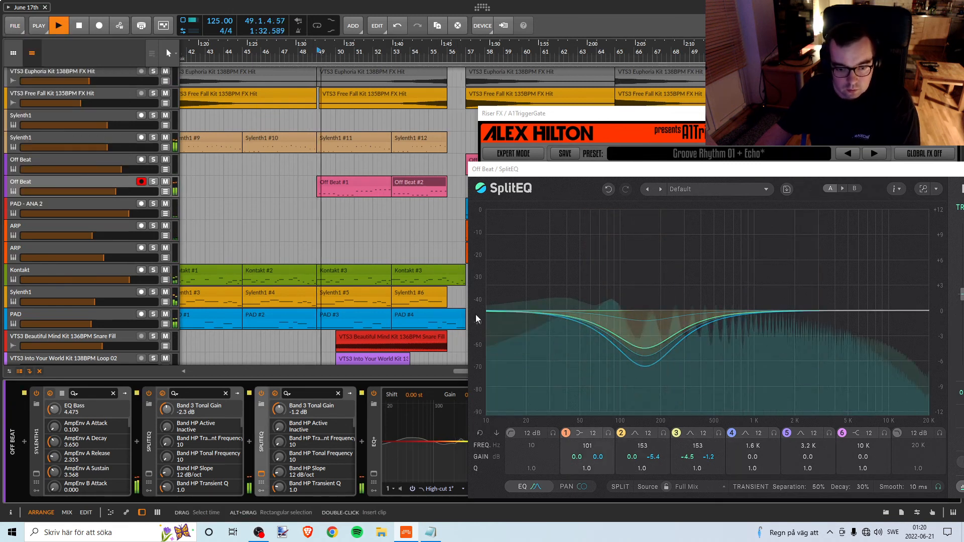
drag(521, 172, 380, 90)
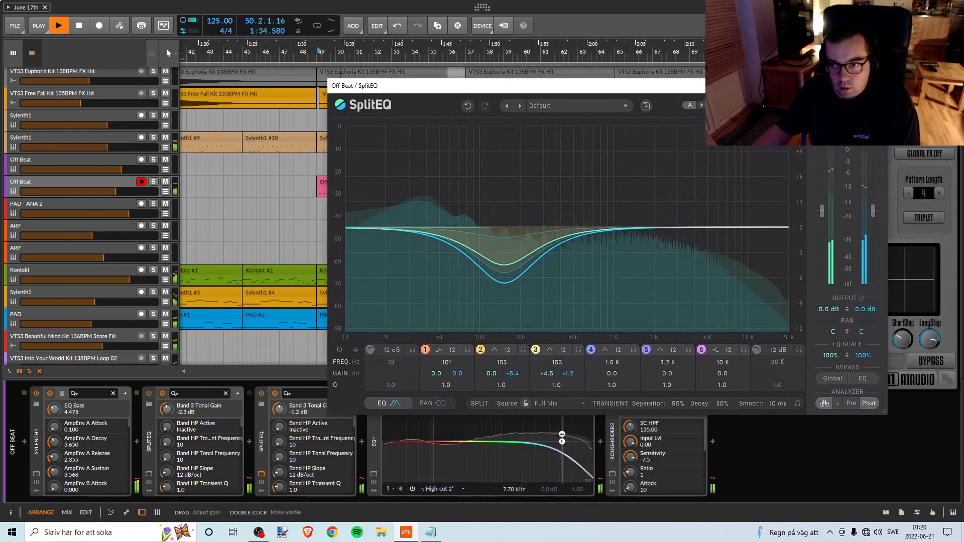
click(261, 474)
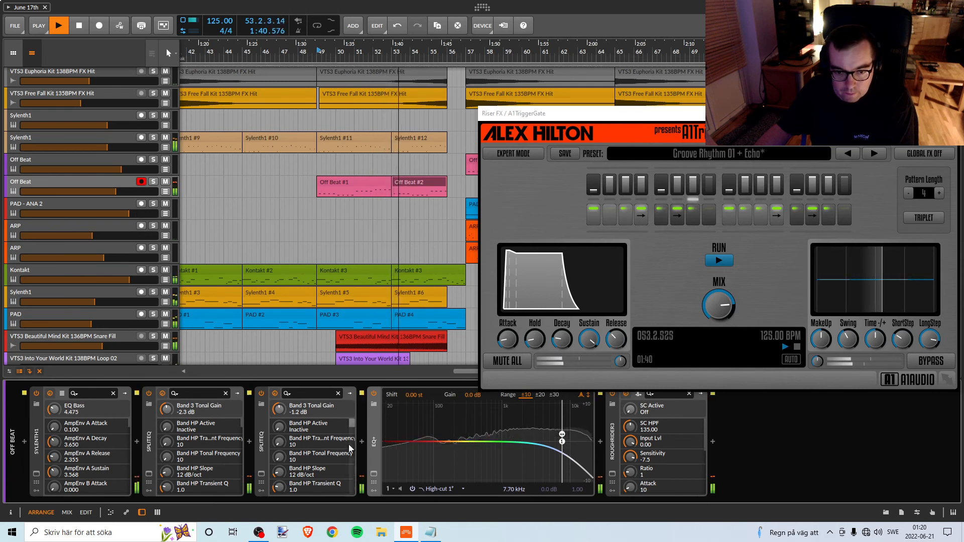
click(261, 474)
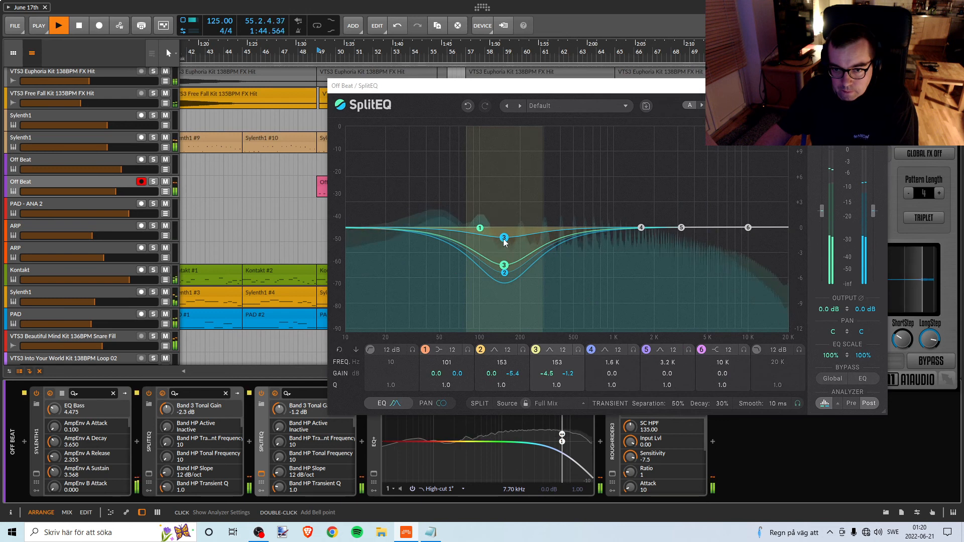
Shift SplitEQ's bands 2 and 3 to 147 Hz with band 2's tonal gain at -5.3 dB, and lower the tonal output to -1.8 dB.
drag(502, 240, 504, 244)
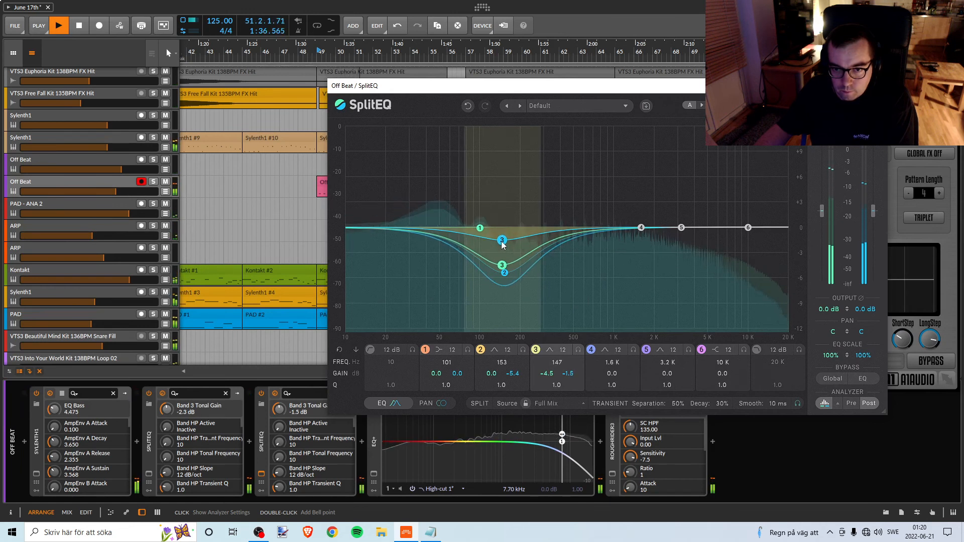
drag(502, 244, 503, 243)
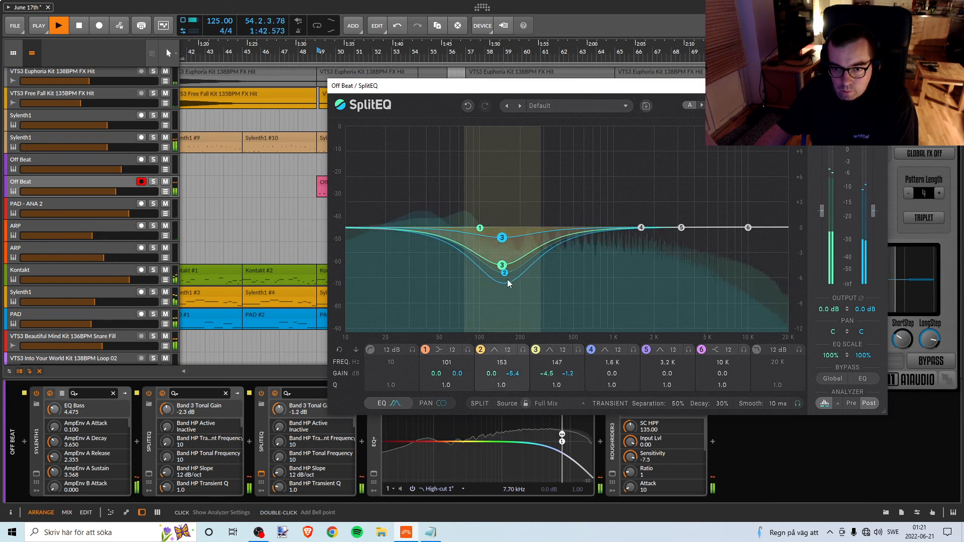
drag(505, 277, 501, 275)
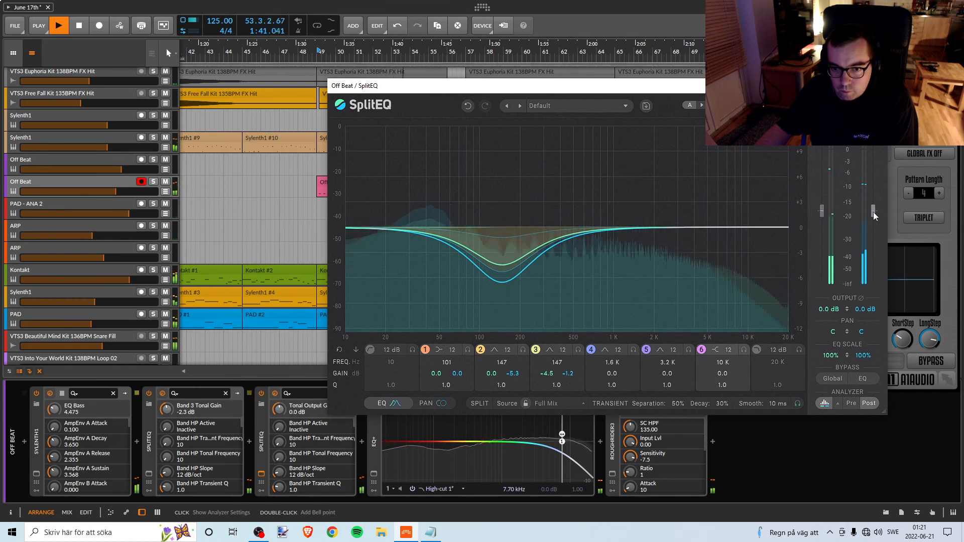
drag(874, 213, 874, 214)
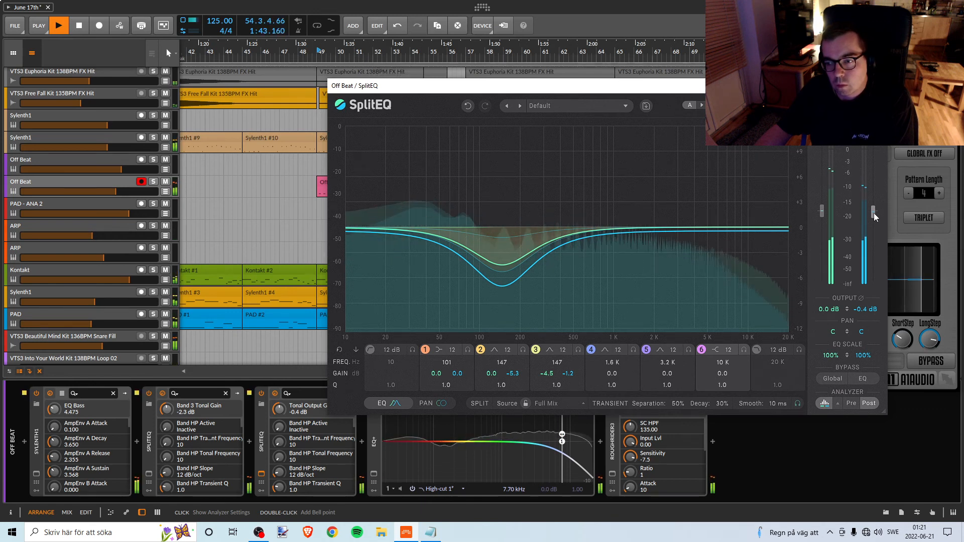
drag(870, 216, 869, 217)
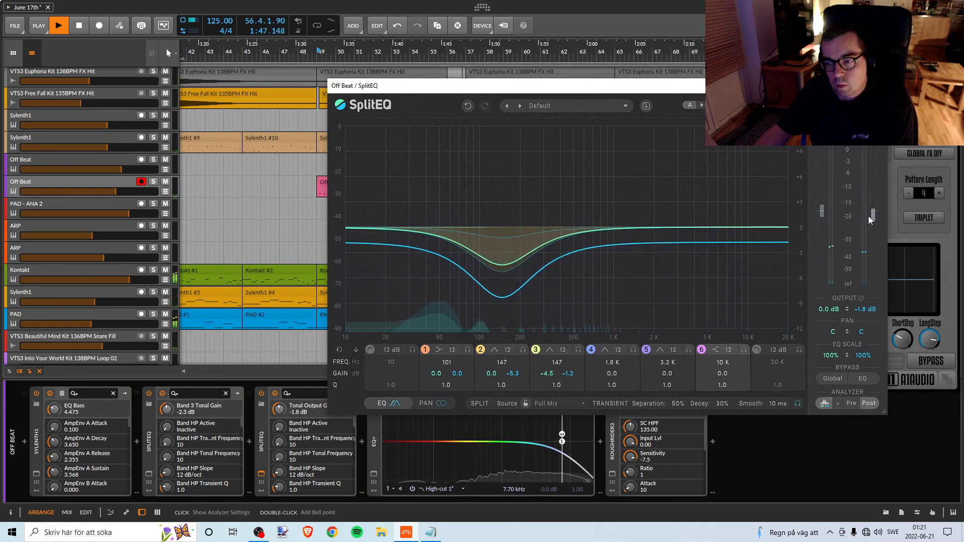
Replay the Break and set SplitEQ's transient output to -1.3 dB and its tonal output to -1.5 dB.
key(space)
key(space)
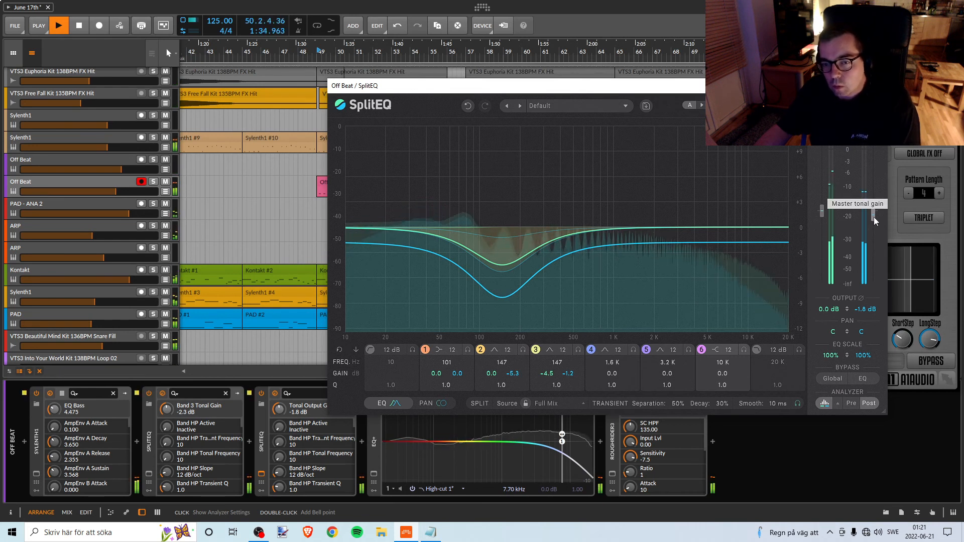
click(821, 214)
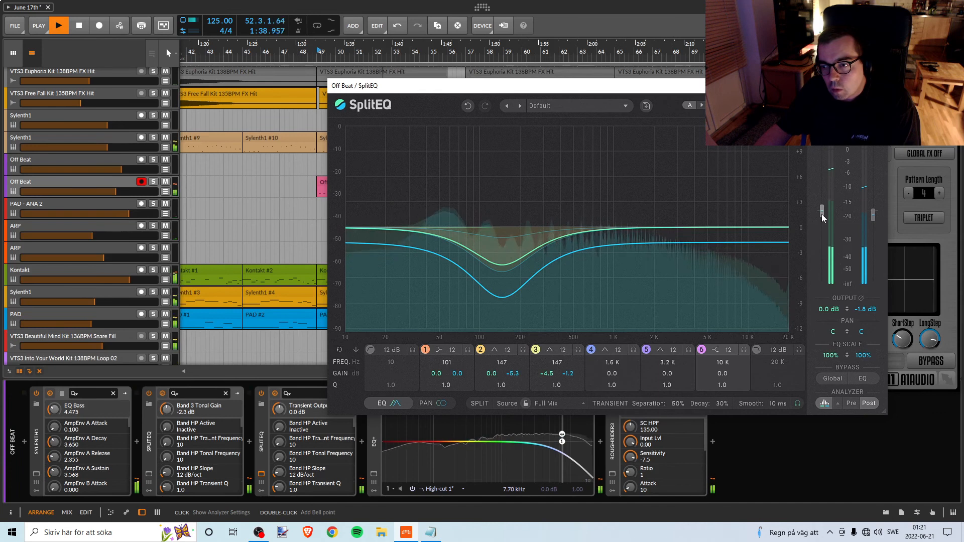
drag(821, 214, 818, 218)
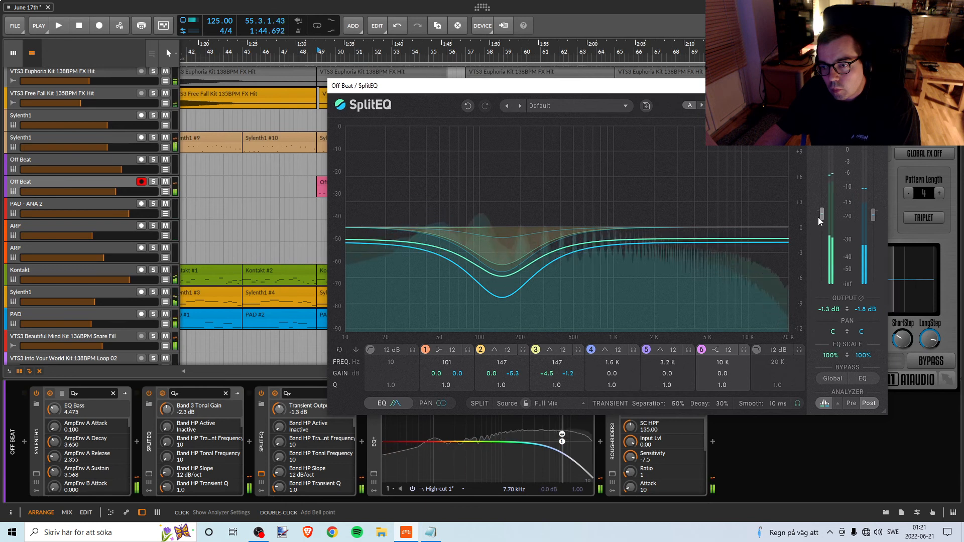
drag(818, 217, 876, 215)
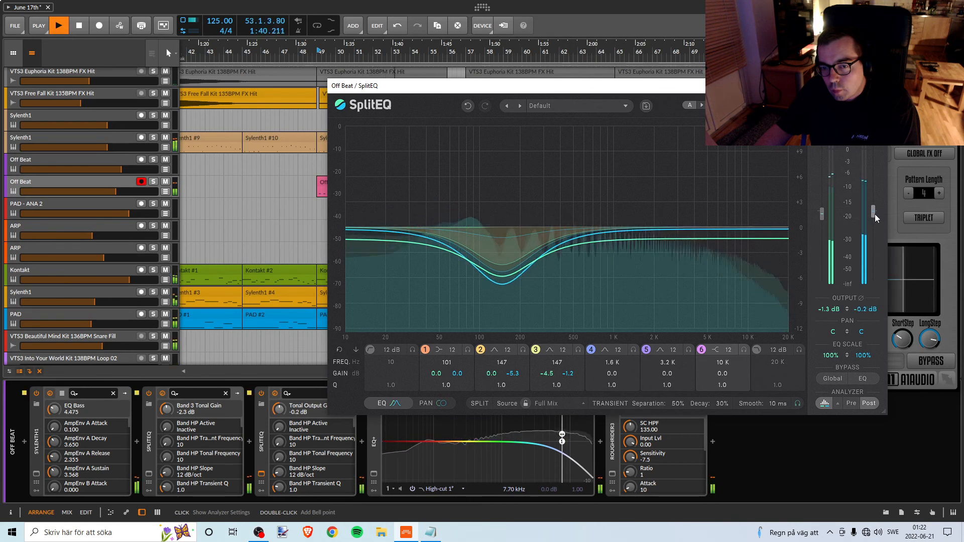
drag(875, 214, 875, 213)
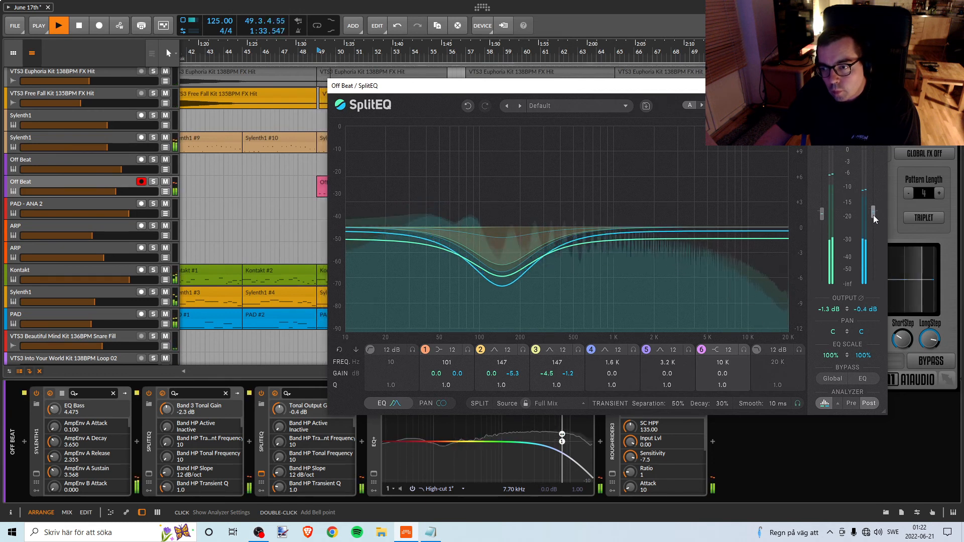
drag(873, 214, 871, 218)
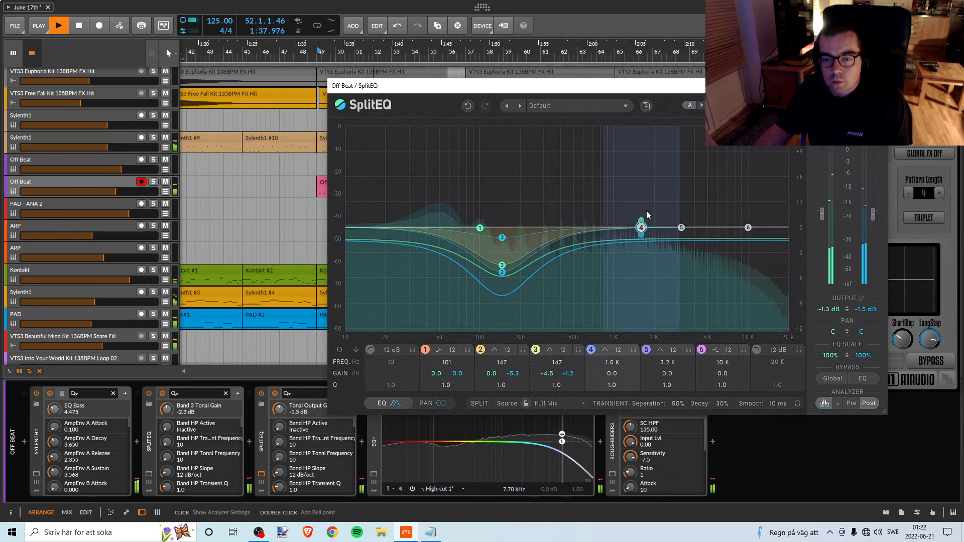
key(space)
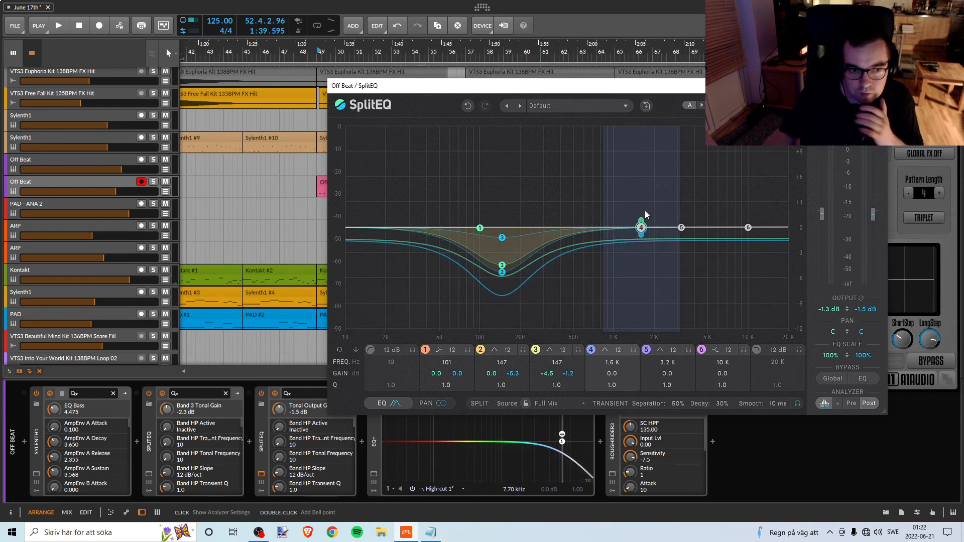
Save the project and close the open SplitEQ, A1TriggerGate and Replika plug-in windows.
click(16, 28)
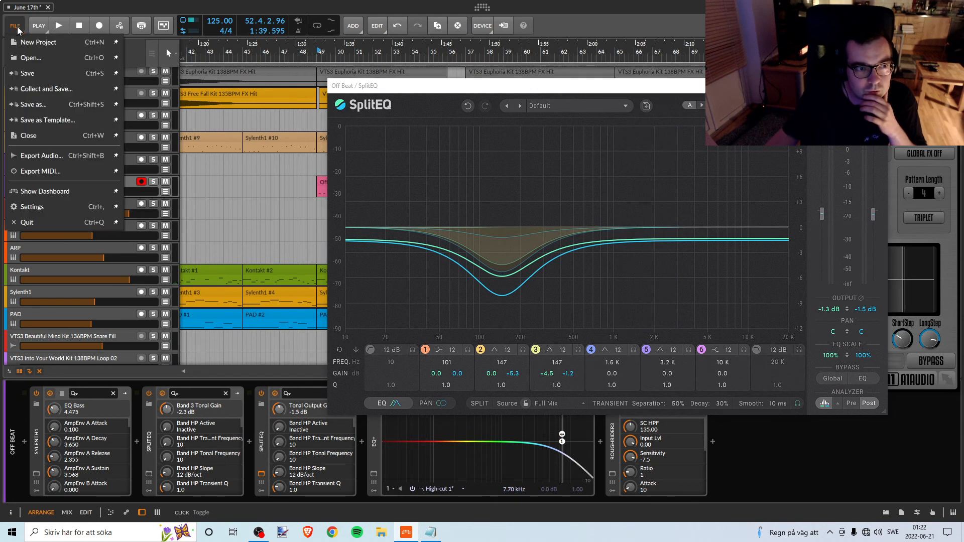
click(45, 73)
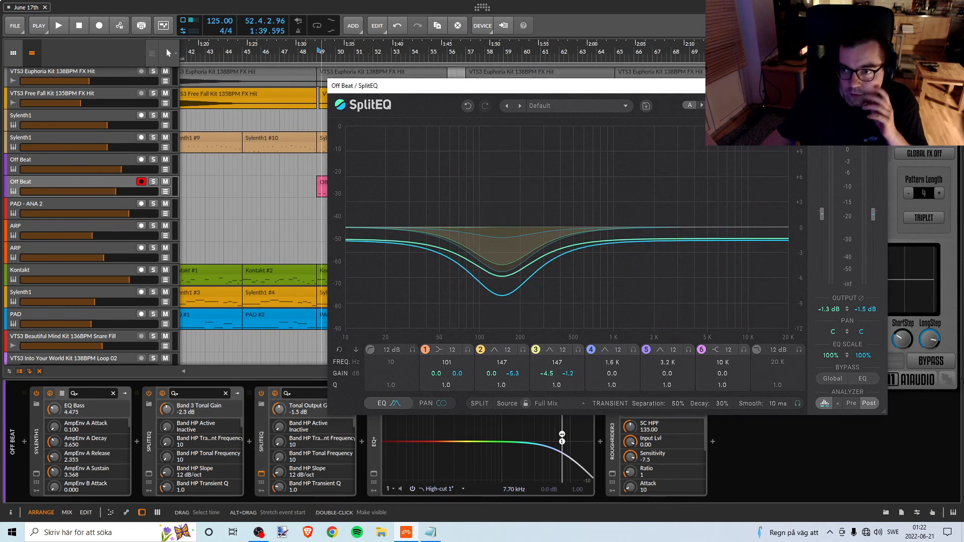
click(876, 85)
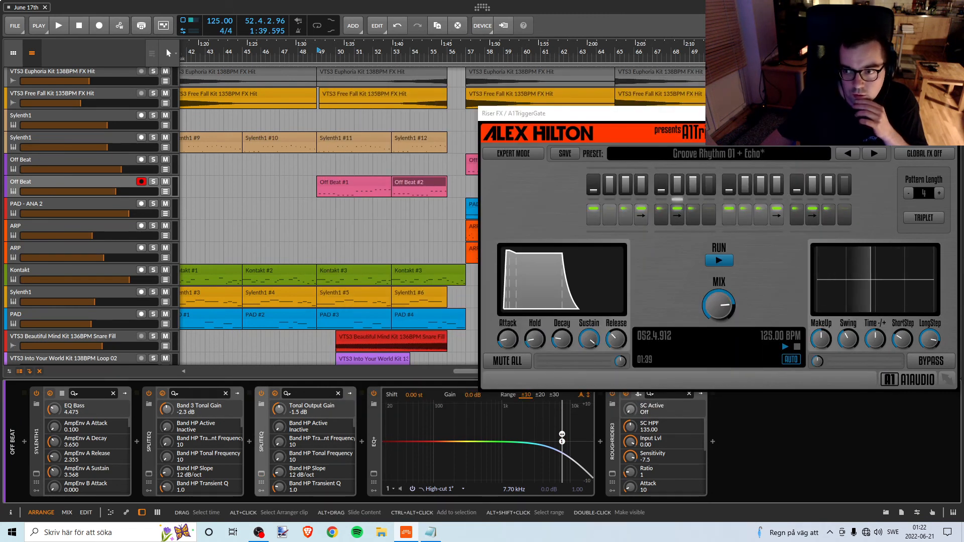
click(952, 114)
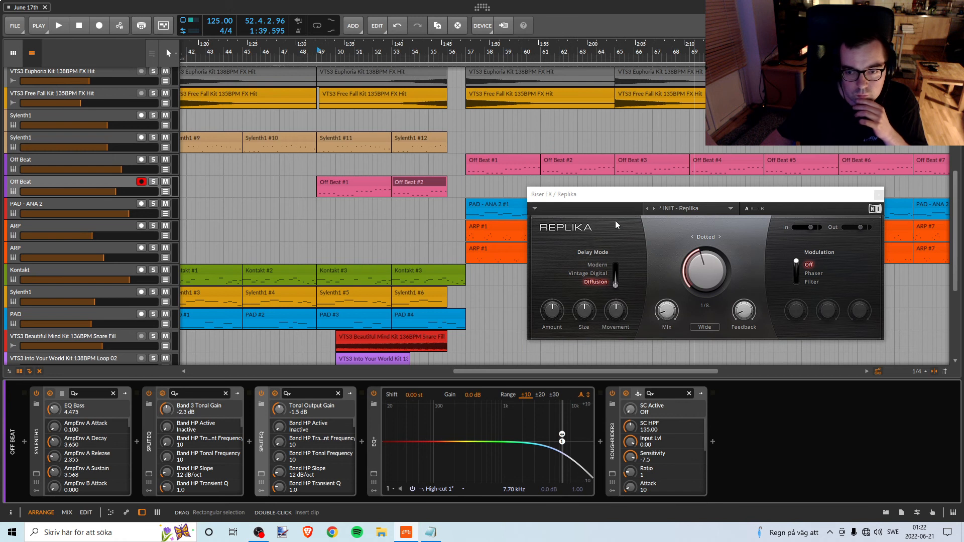
click(878, 194)
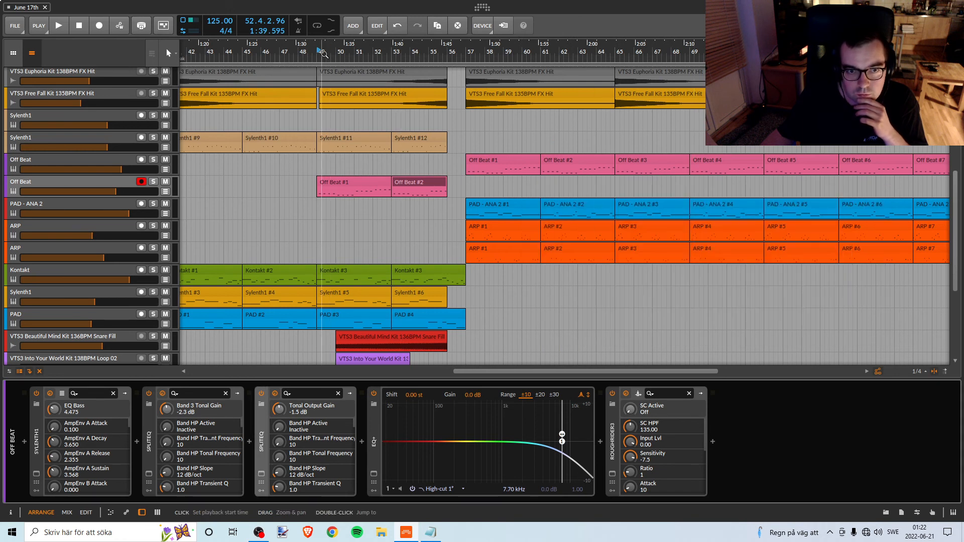
Play the arrangement from bar 31 and examine the tracks' clips and levels through the build-up and the Break.
drag(324, 54, 412, 62)
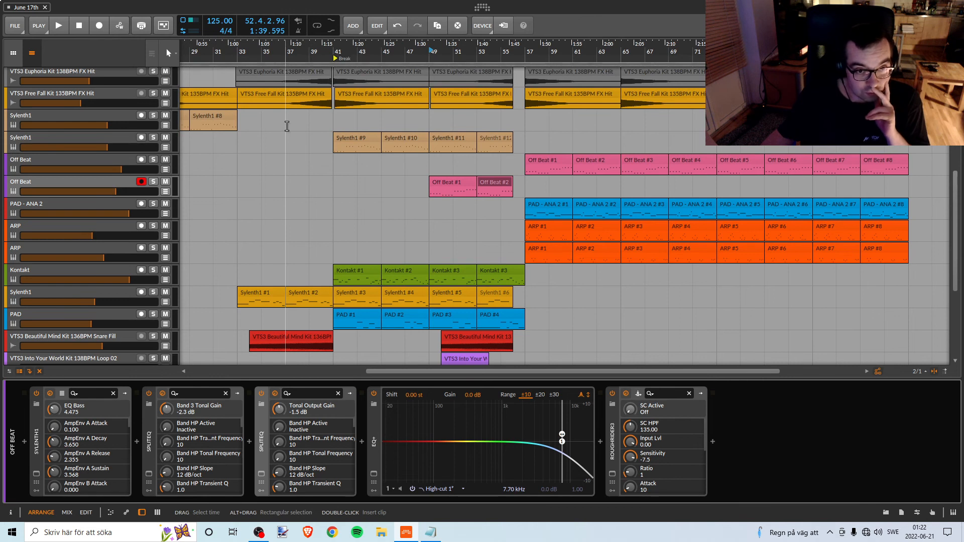
drag(246, 54, 218, 62)
scroll(237, 160, down, 3)
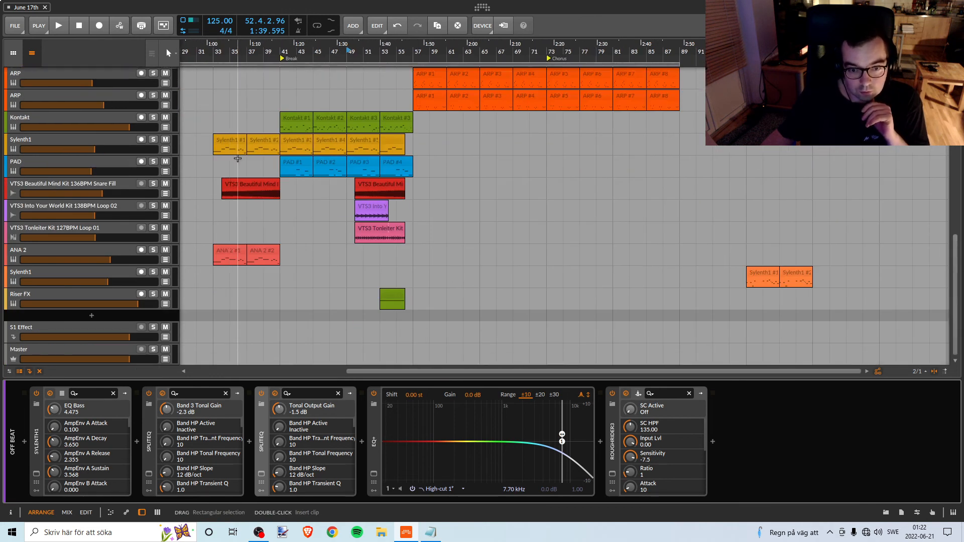
scroll(239, 159, up, 3)
scroll(239, 159, down, 5)
scroll(239, 159, up, 3)
scroll(239, 159, down, 2)
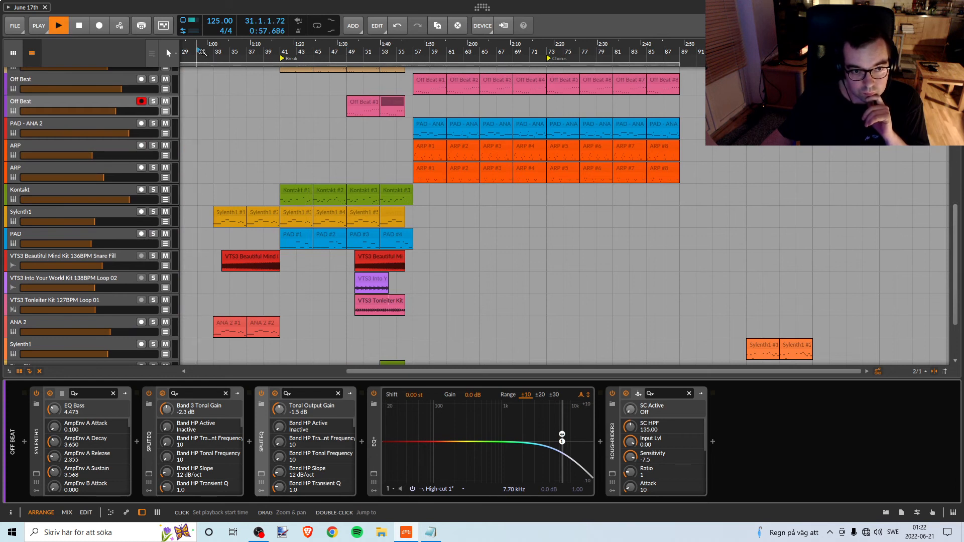
scroll(362, 251, up, 8)
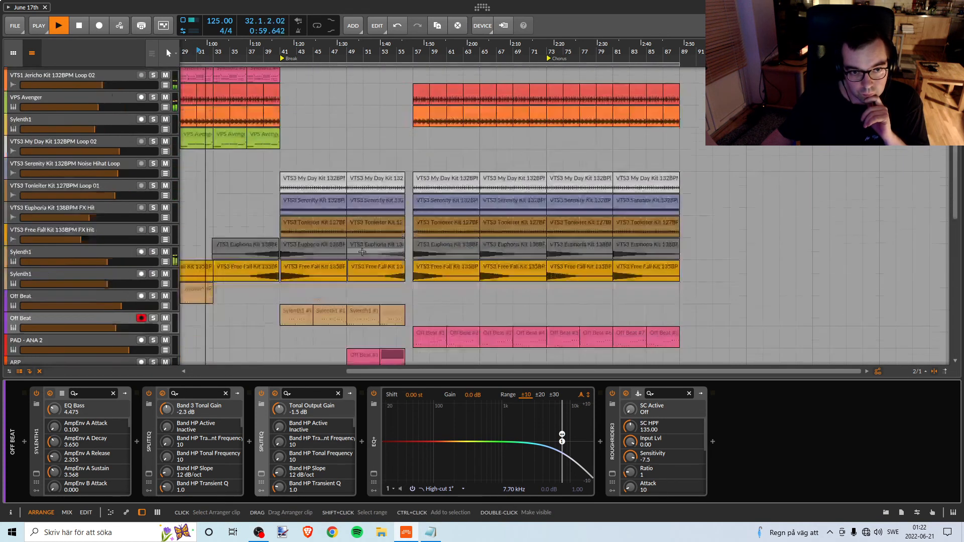
scroll(363, 250, down, 9)
scroll(363, 250, up, 3)
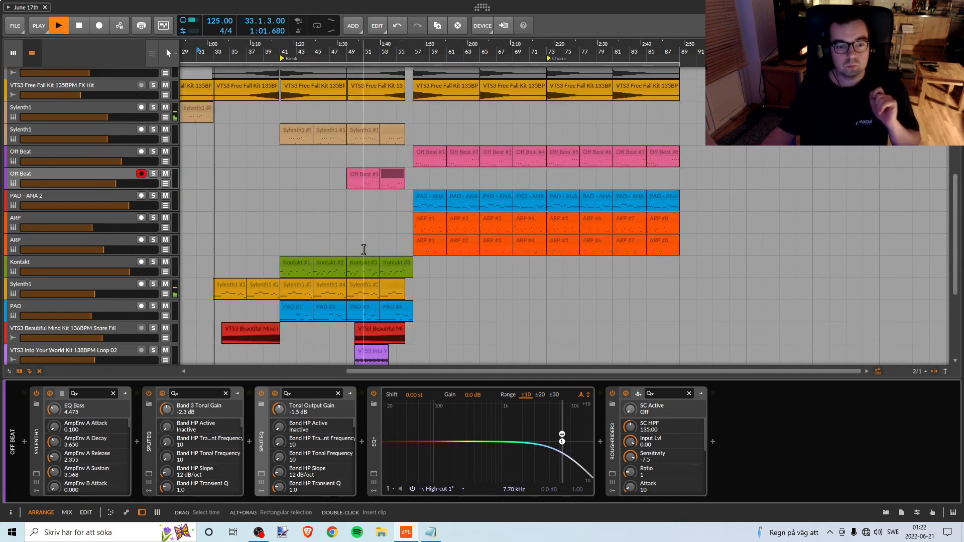
scroll(364, 250, down, 2)
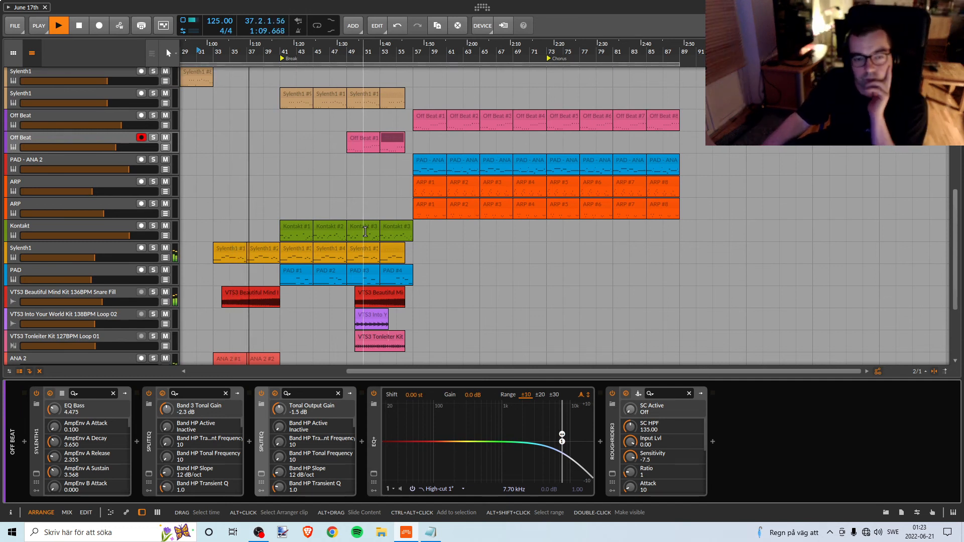
scroll(480, 289, down, 4)
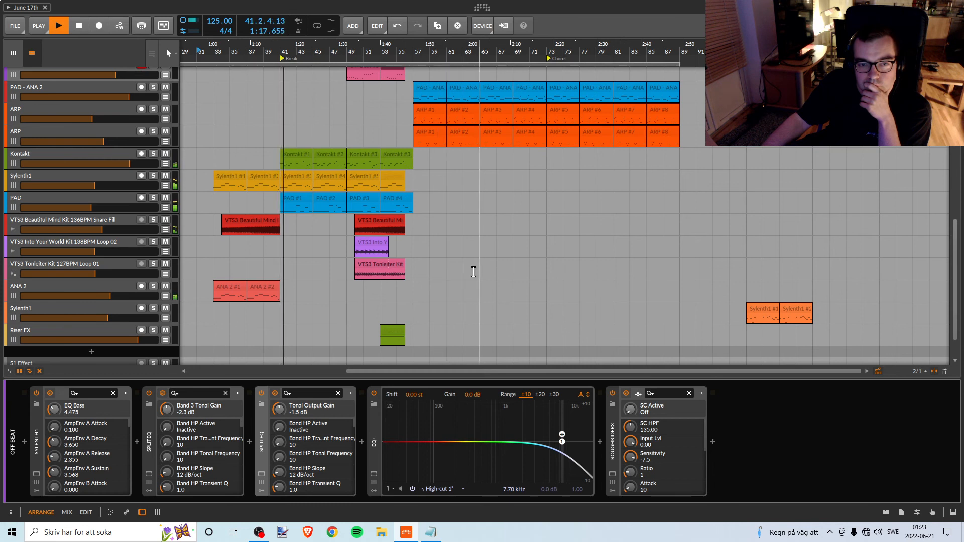
scroll(485, 264, up, 2)
scroll(487, 263, up, 12)
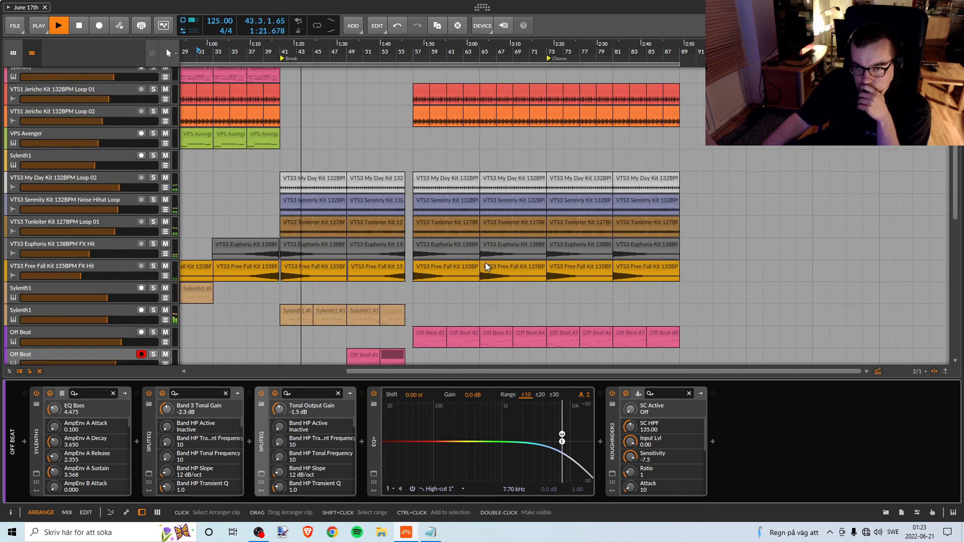
scroll(680, 221, down, 3)
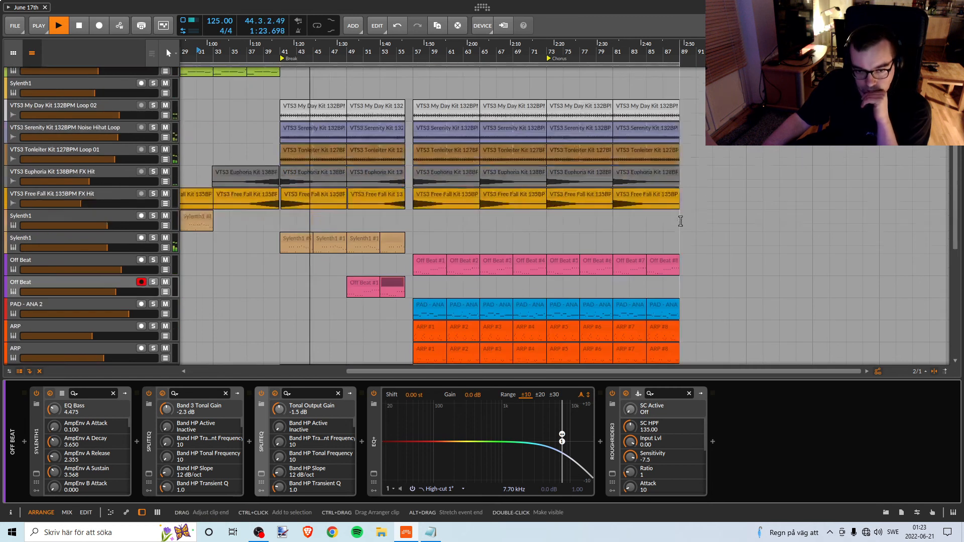
scroll(680, 222, down, 1)
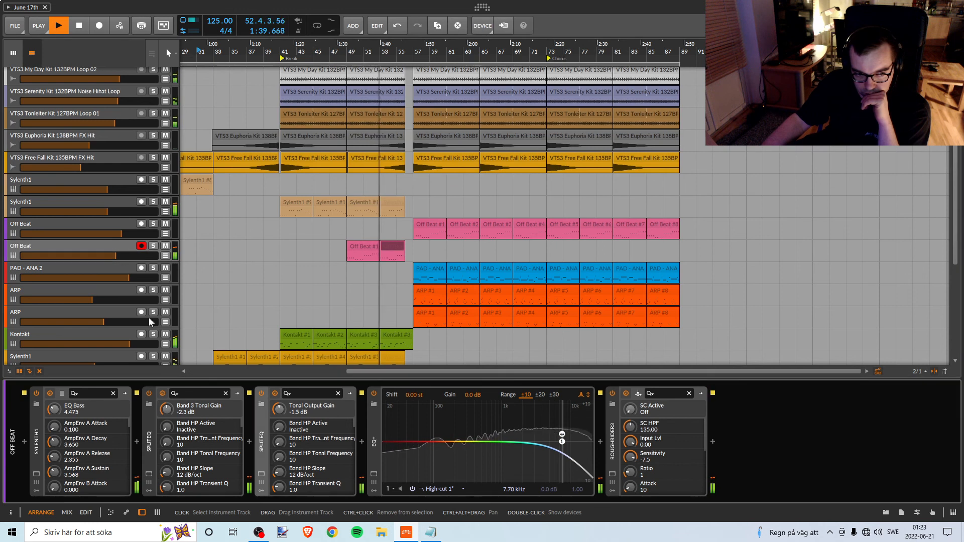
Open Off Beat's Sylenth1 window, place it clear of the Break's clips, and save the project.
click(36, 474)
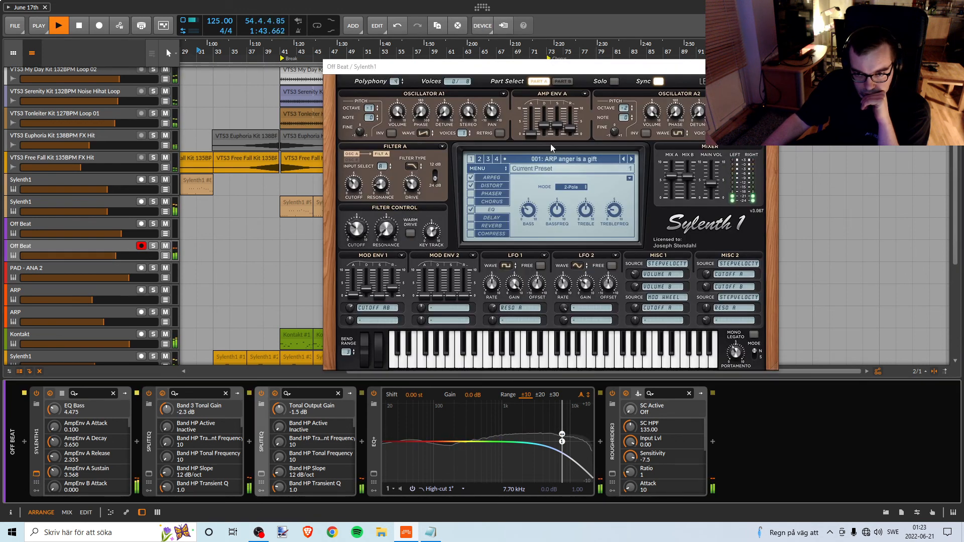
drag(582, 66, 760, 70)
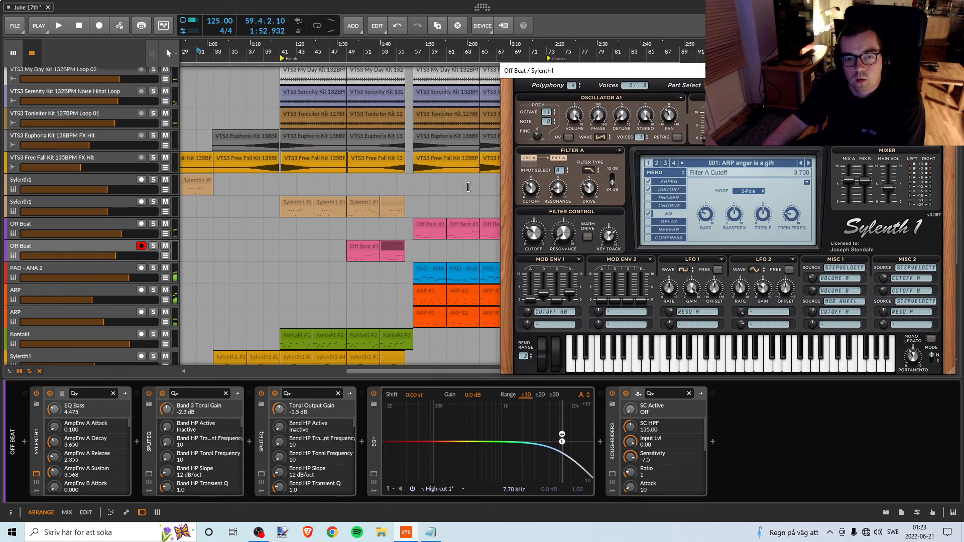
click(13, 26)
click(42, 75)
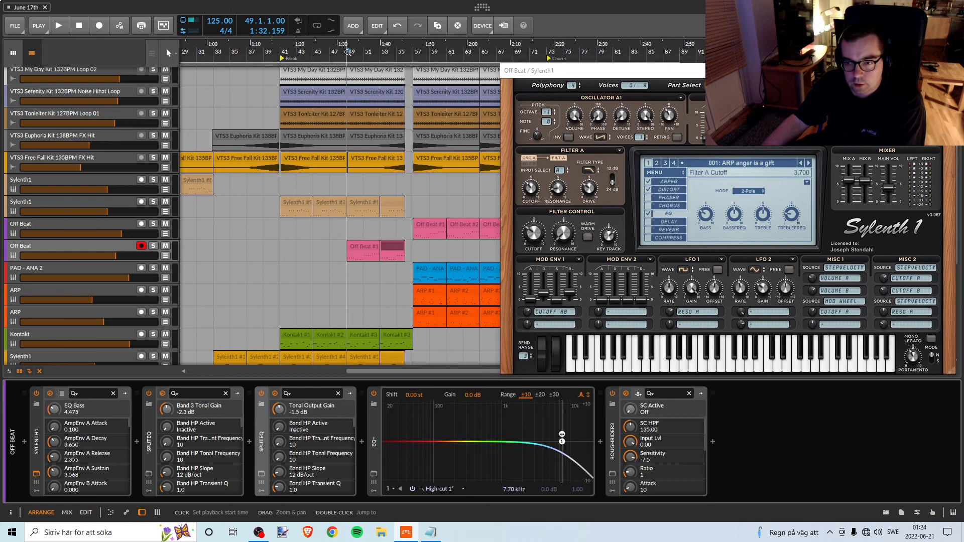
Replay from bar 49 and compare the Off Beat sound with Sylenth1's distortion switched off and back on.
key(space)
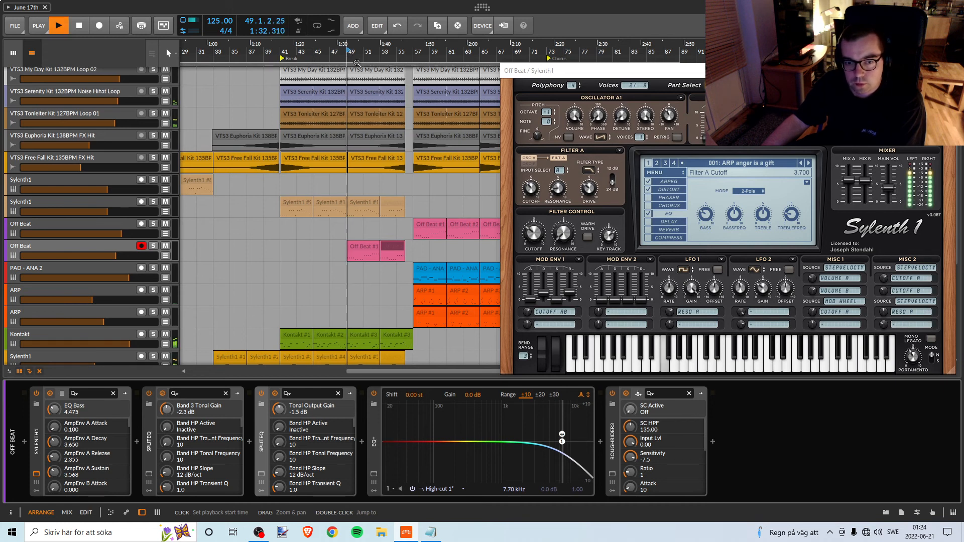
click(649, 189)
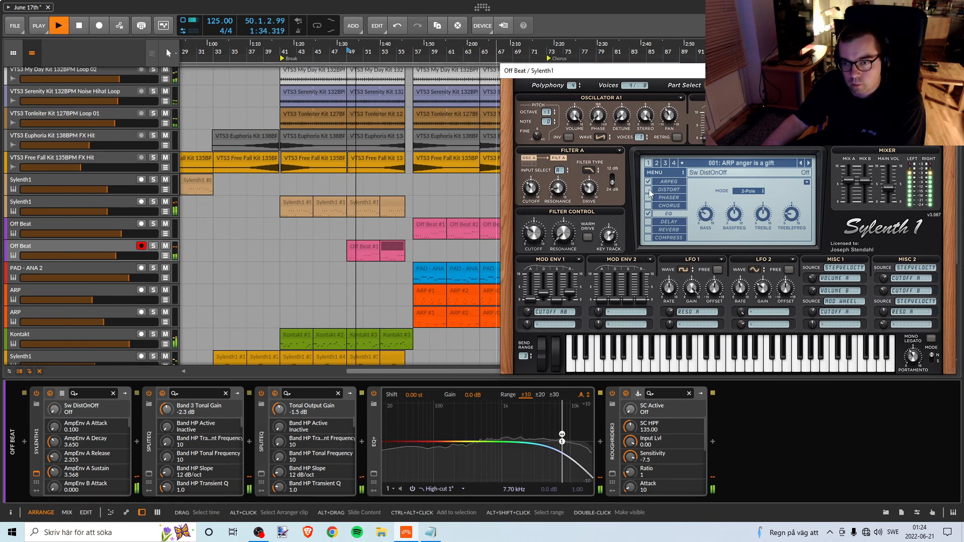
click(649, 189)
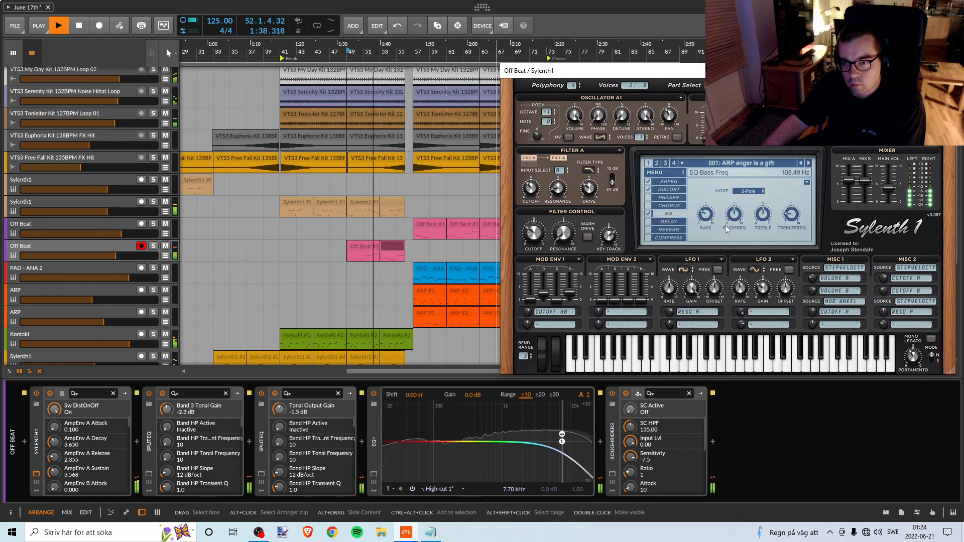
mouse_move(708, 214)
key(space)
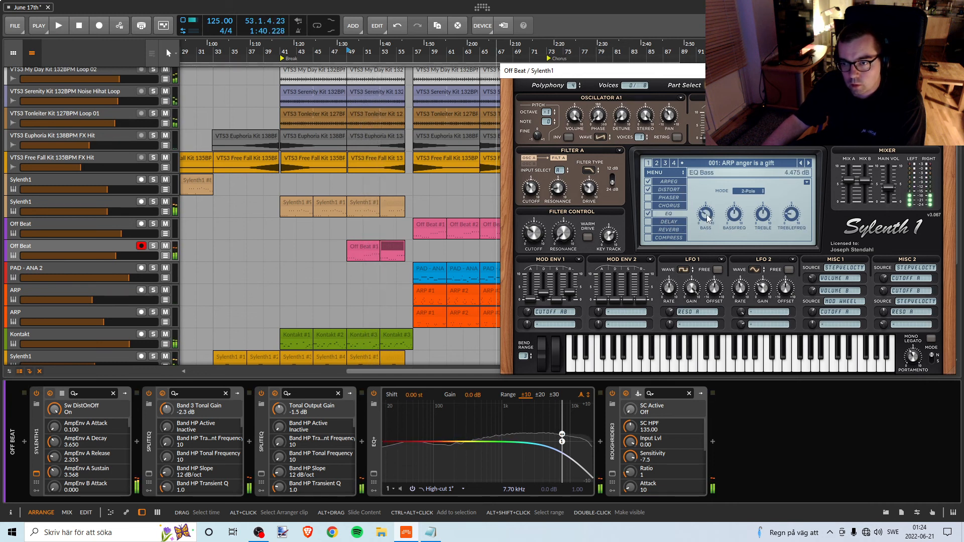
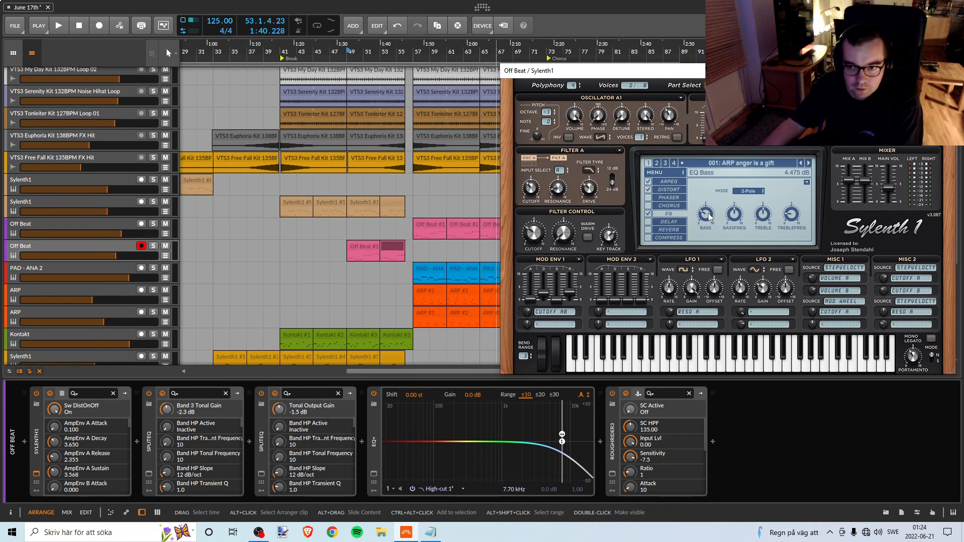
Replay the Break from bar 49 and raise Sylenth1's EQ Bass to 4.675 dB on the Off Beat track.
key(space)
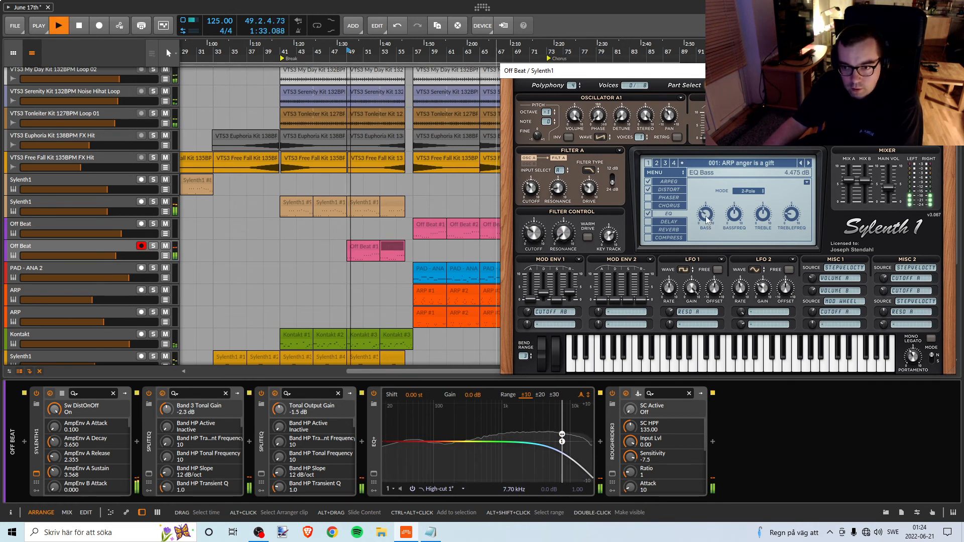
click(707, 212)
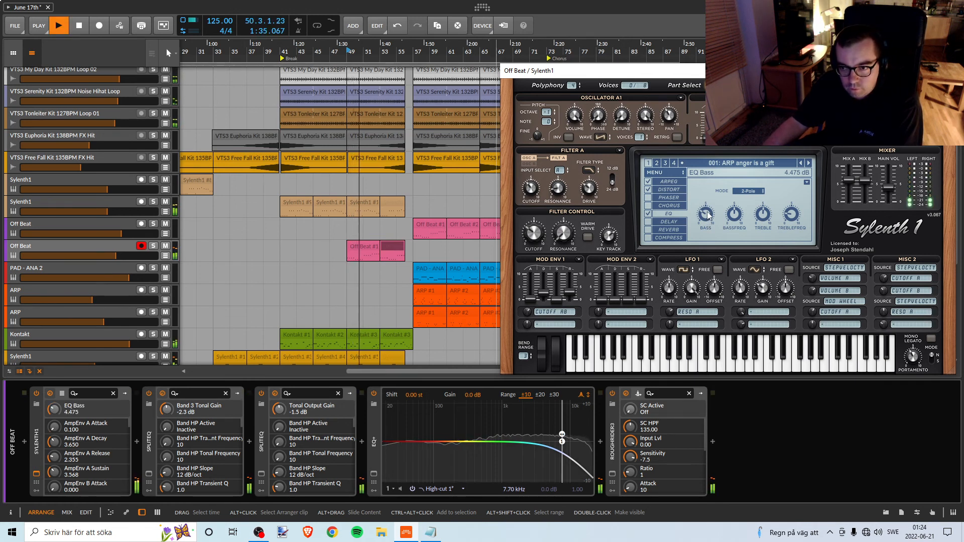
drag(707, 212, 709, 212)
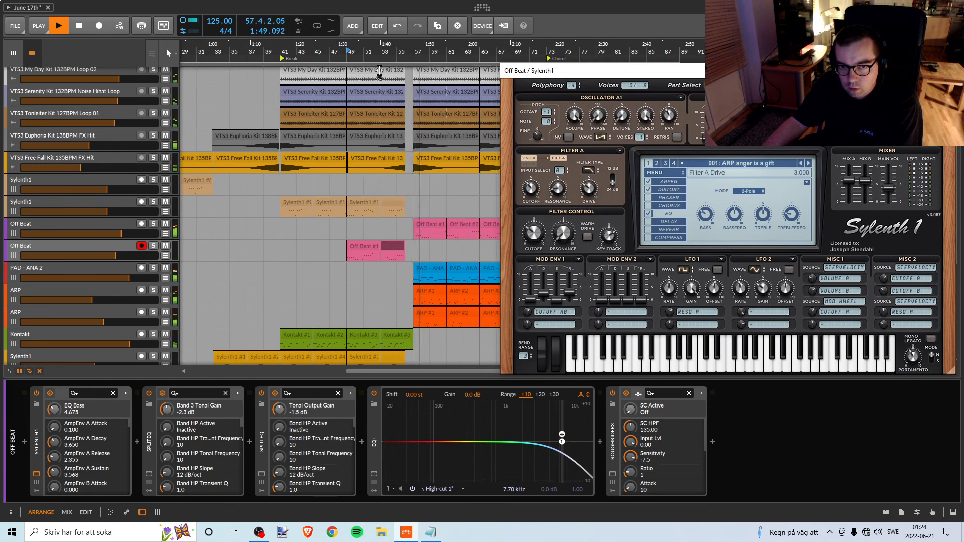
key(space)
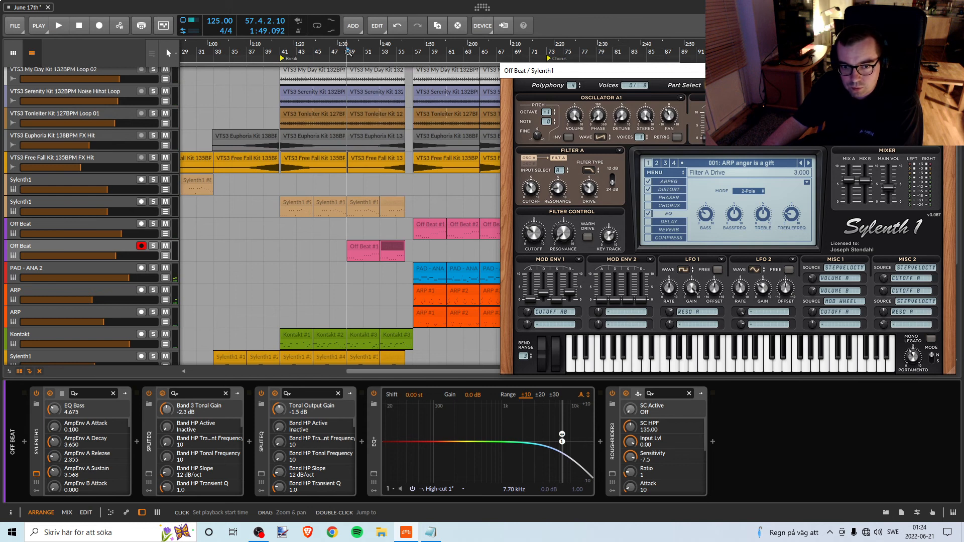
Raise Off Beat's Sylenth1 EQ Bass to 4.875 dB while replaying the Break from bar 49.
key(space)
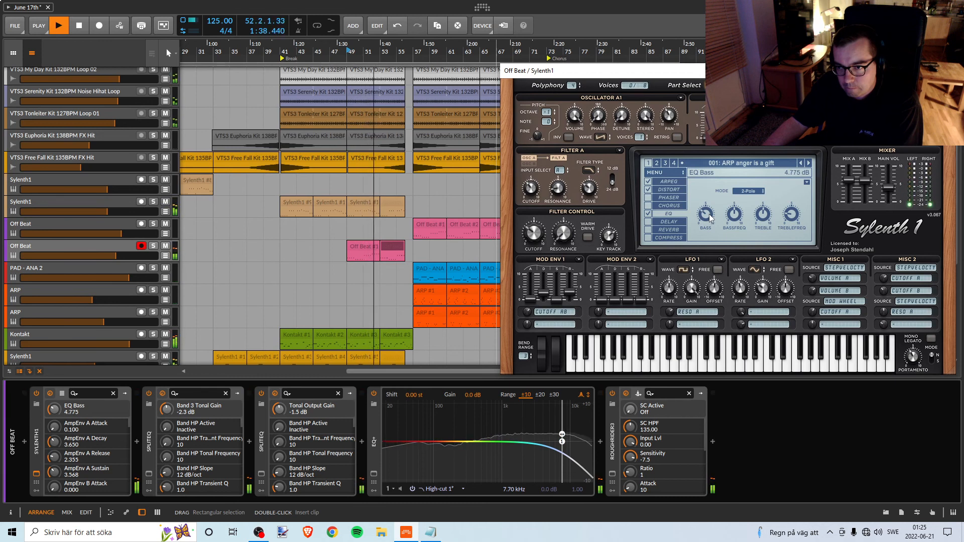
drag(709, 214, 709, 214)
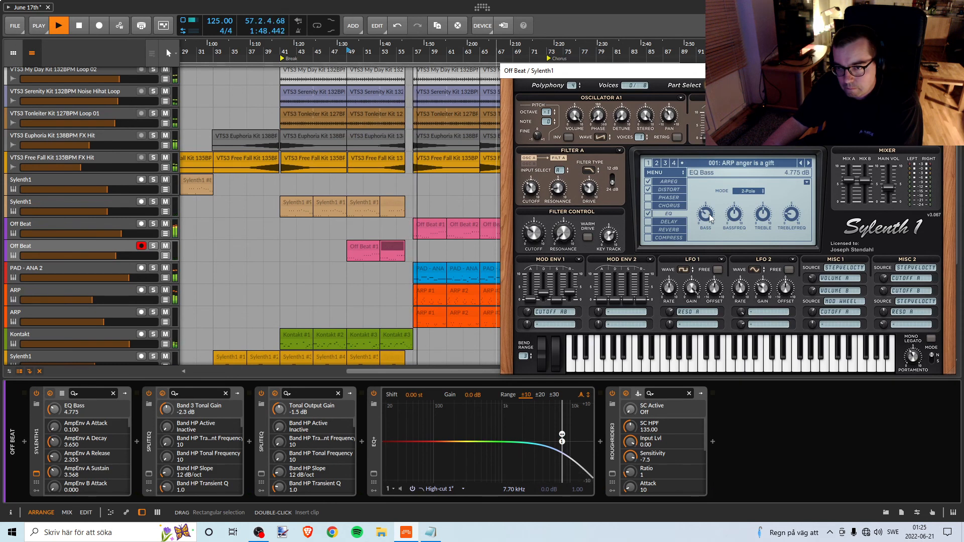
key(space)
key(space)
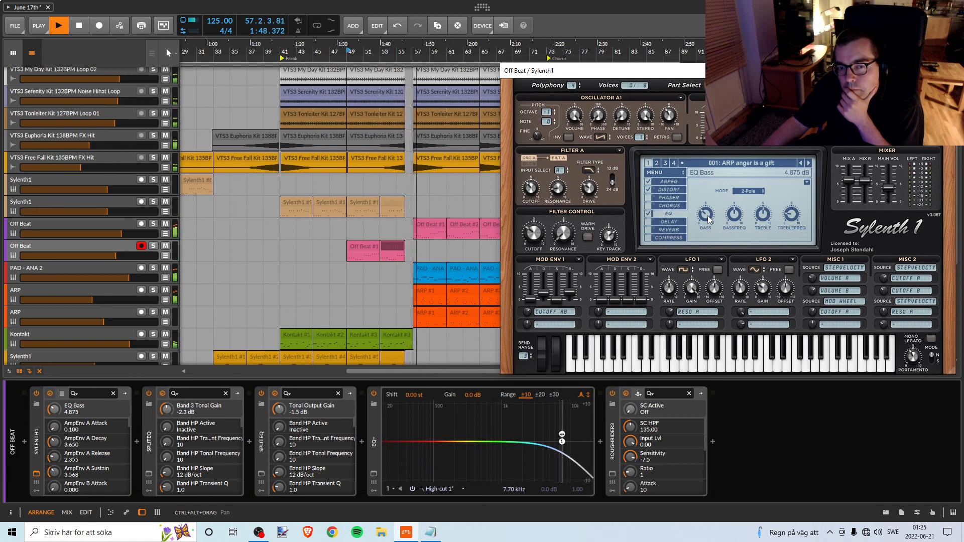
click(348, 54)
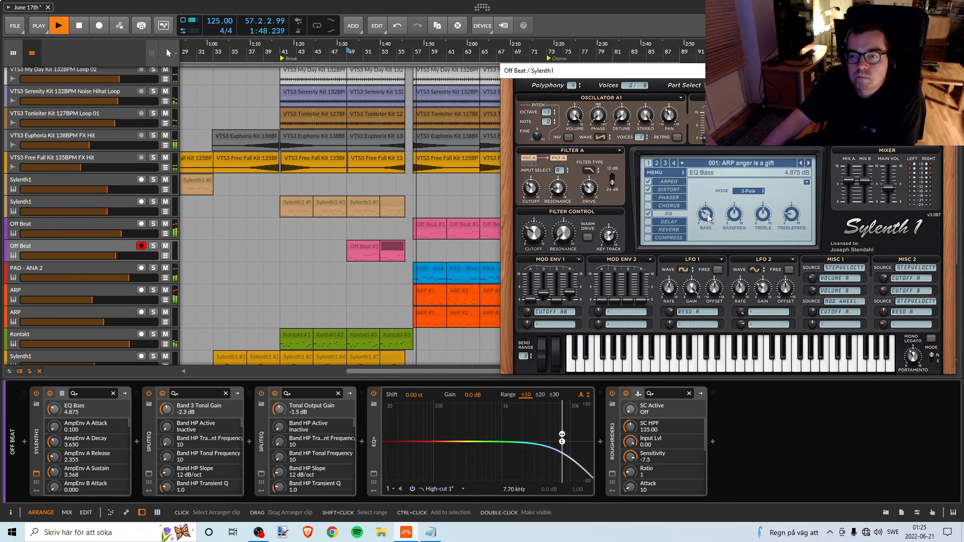
Lower Off Beat's Sylenth1 EQ Bass to 4.625 dB while the Break plays from bar 49.
key(space)
key(space)
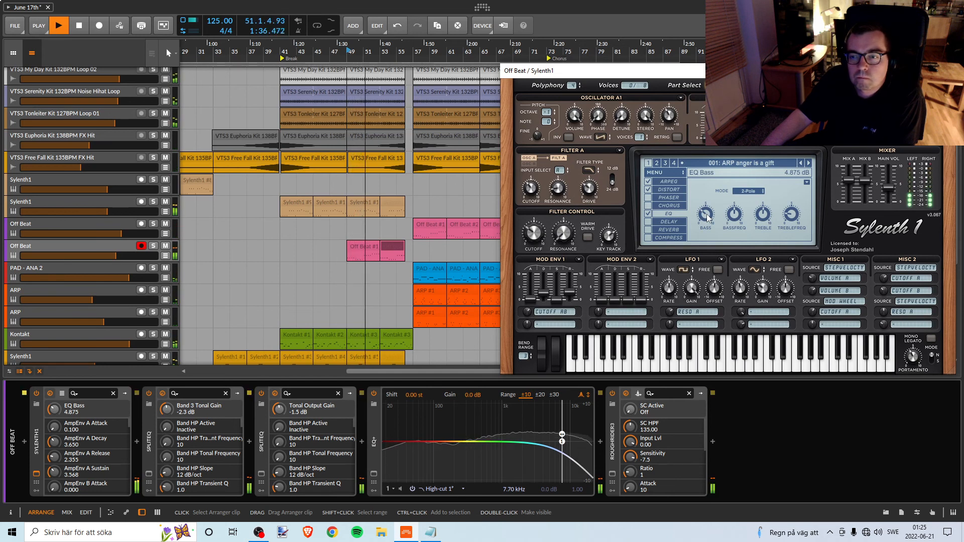
drag(707, 215, 706, 216)
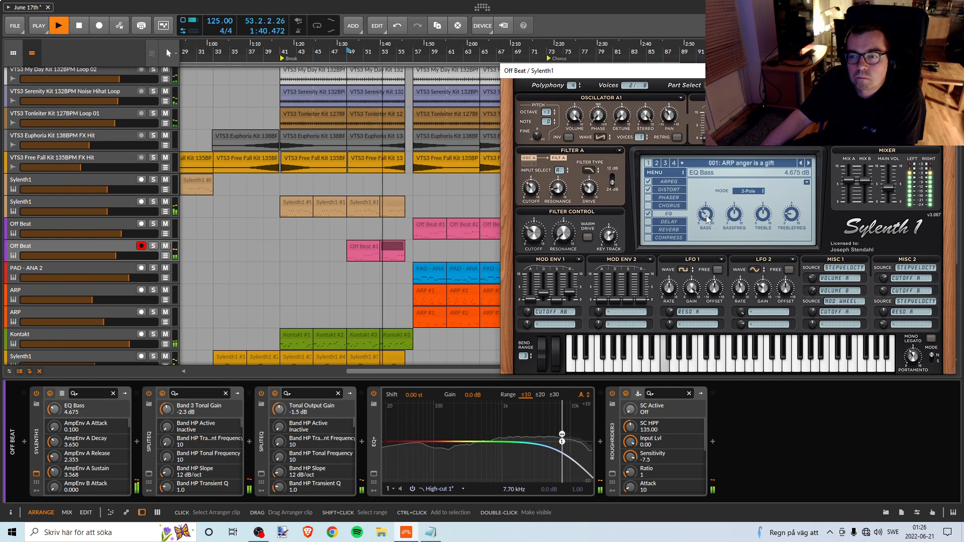
drag(706, 216, 707, 215)
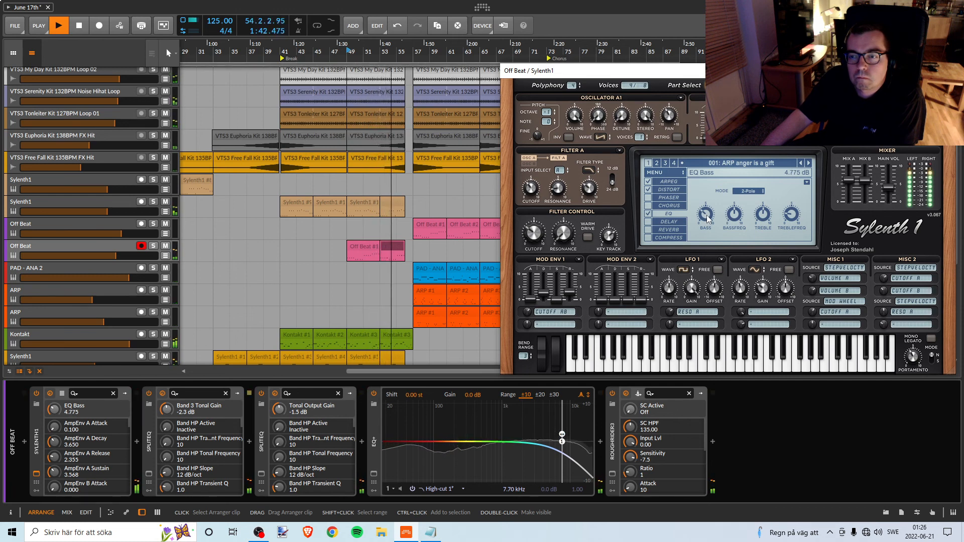
drag(707, 216, 706, 216)
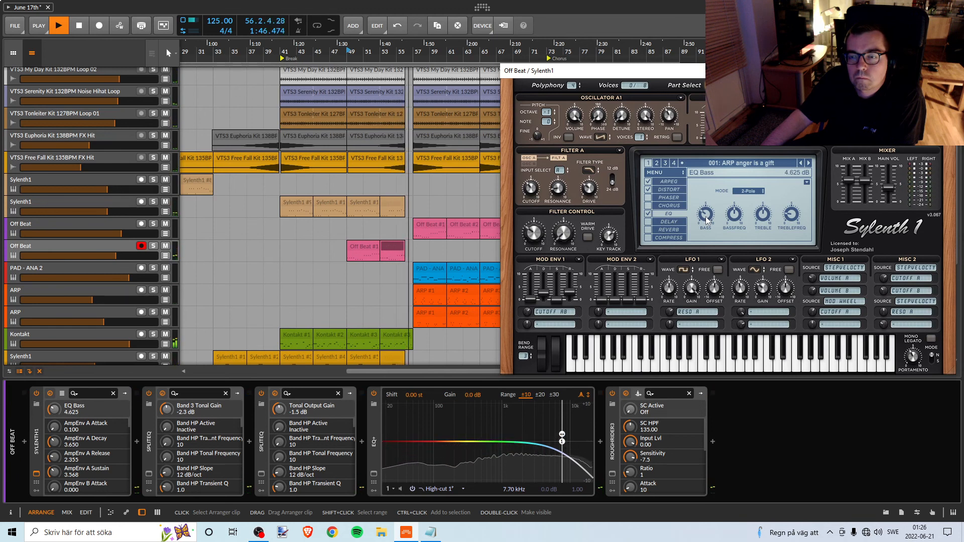
Replay from bar 49 and set Sylenth1's EQ Bass Freq to 65.86 Hz by ear.
key(space)
key(space)
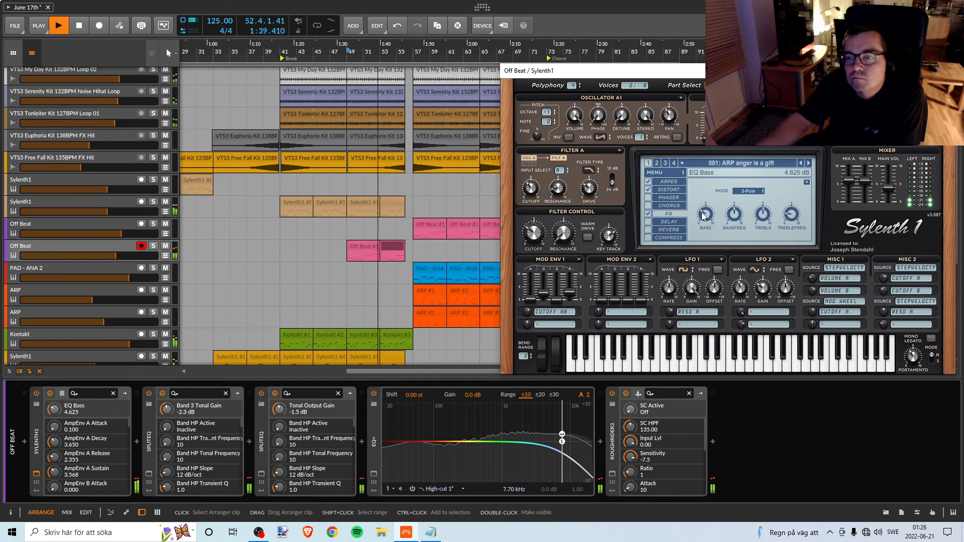
drag(736, 216, 730, 231)
key(space)
key(space)
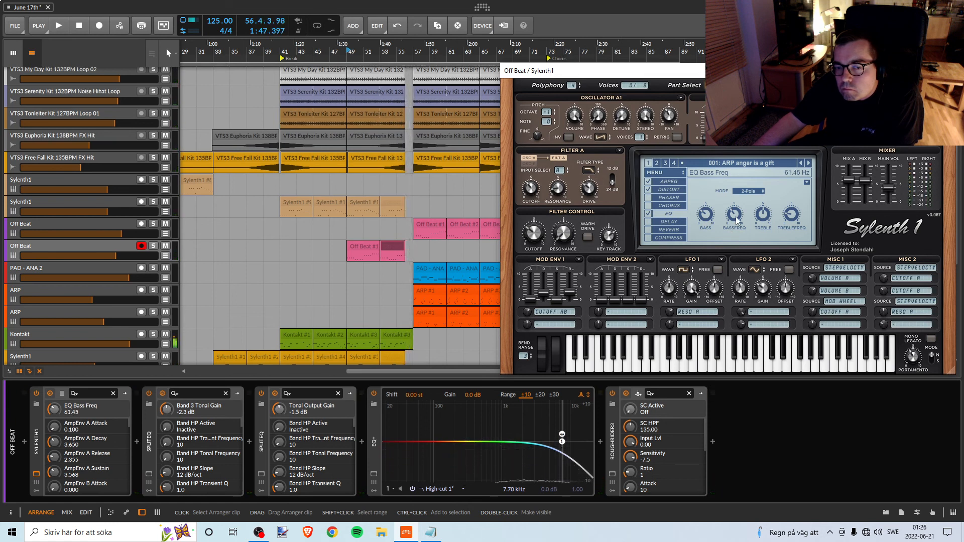
drag(736, 220, 736, 219)
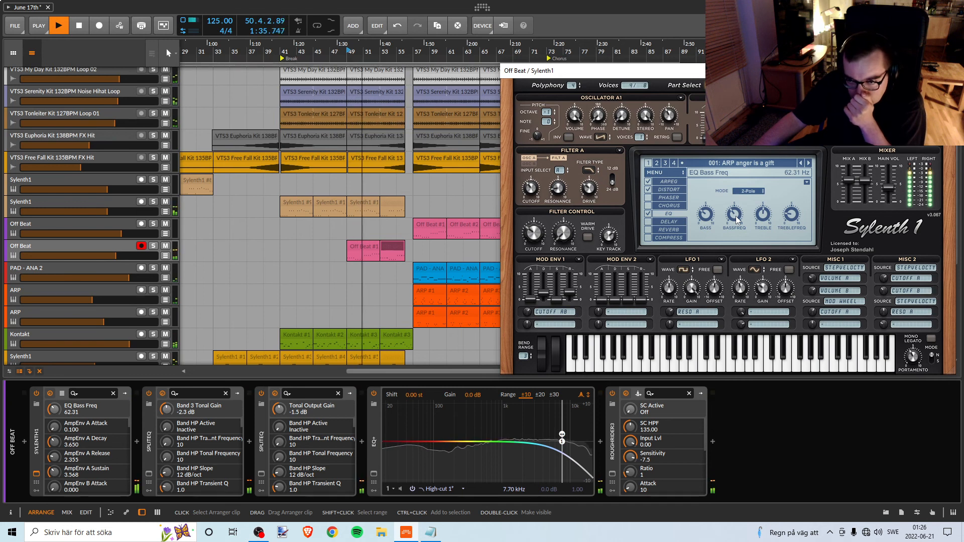
mouse_move(736, 219)
mouse_down()
mouse_move(728, 224)
mouse_move(737, 220)
mouse_up()
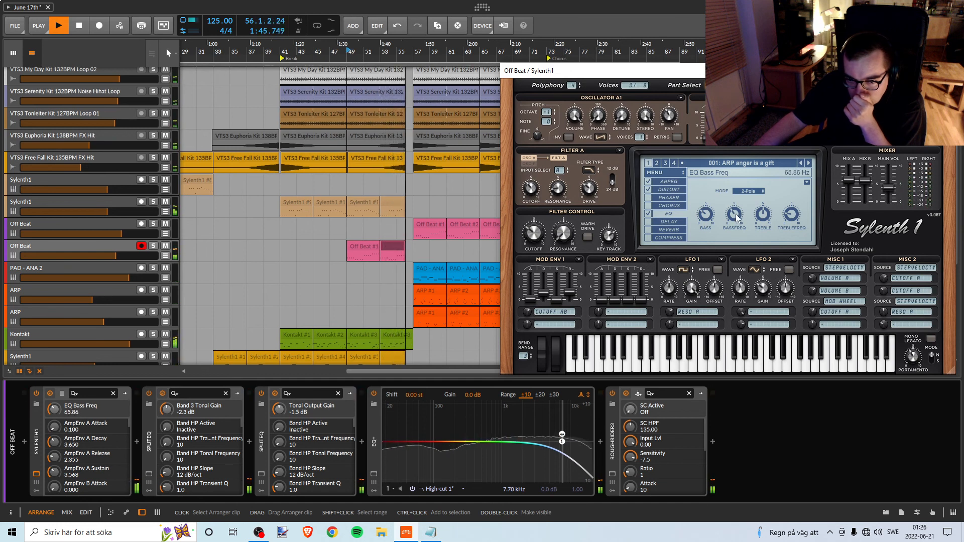
Replay from bar 49 and compare the Off Beat bass with Sylenth1's distortion off and on again.
key(space)
key(space)
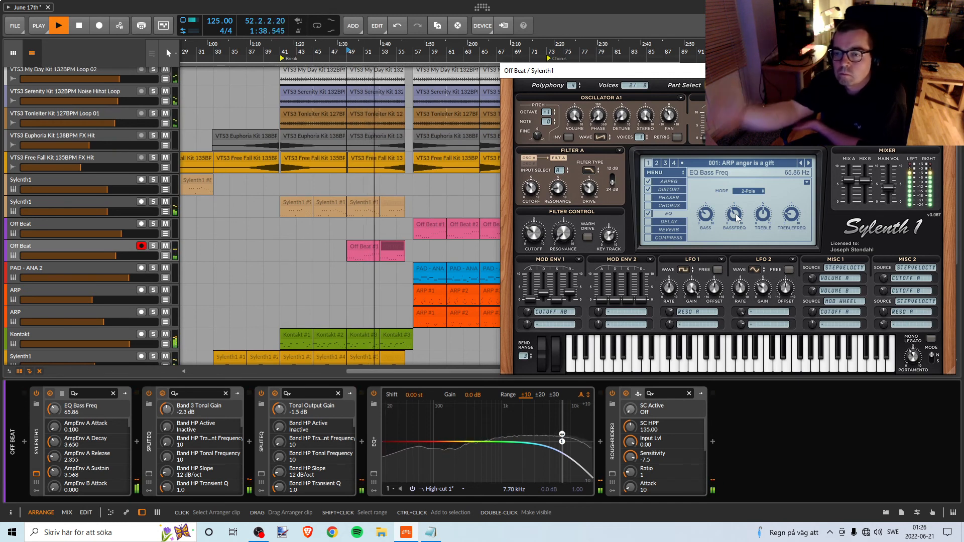
click(648, 190)
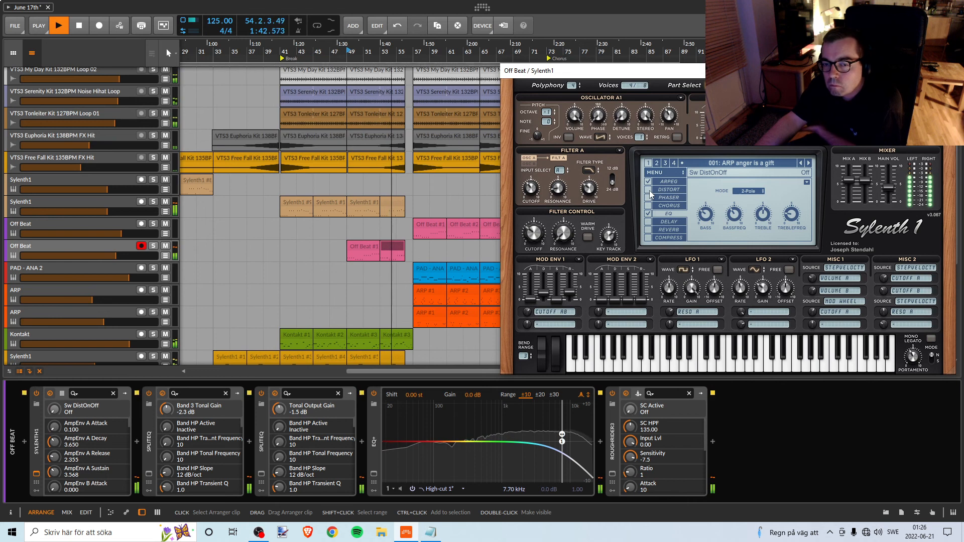
click(650, 191)
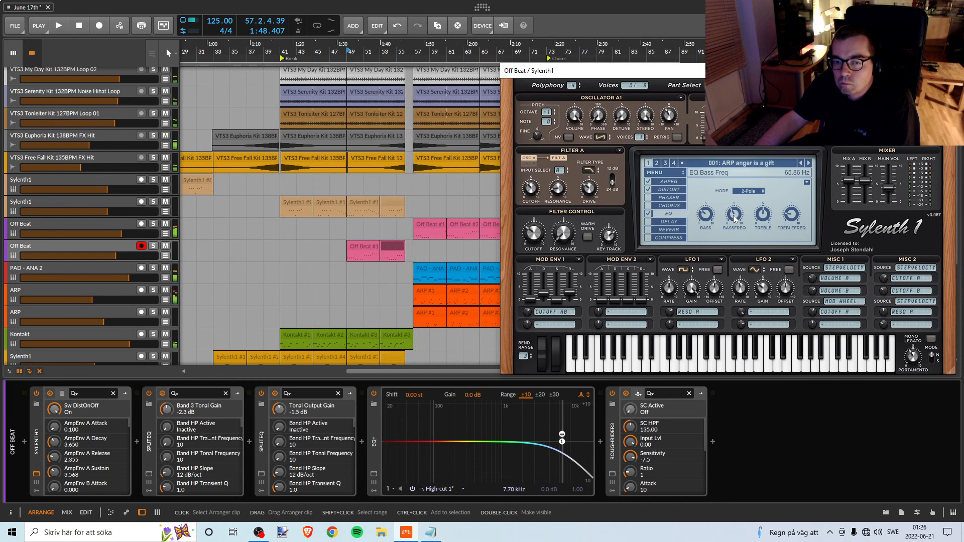
Lower Sylenth1's EQ Bass Freq to 64.95 Hz while the Break plays.
key(space)
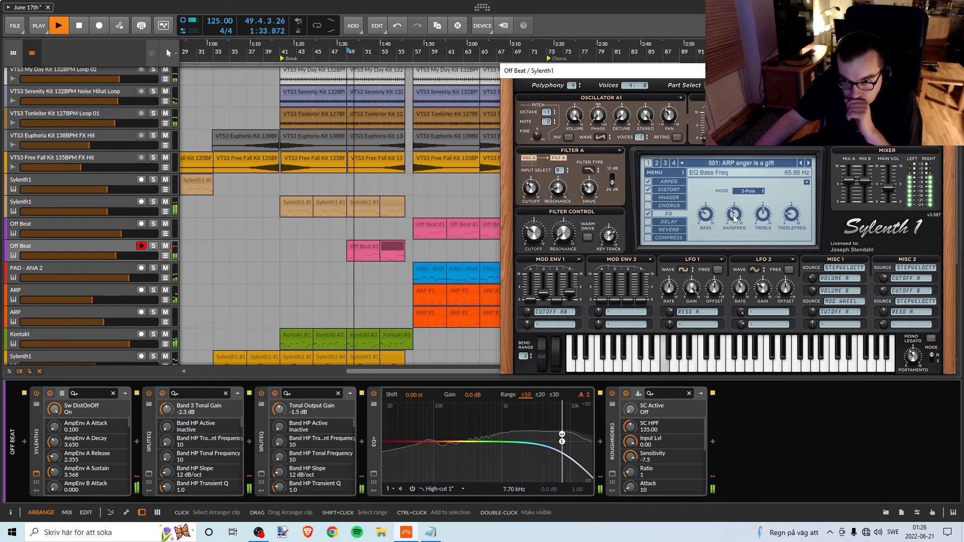
click(734, 219)
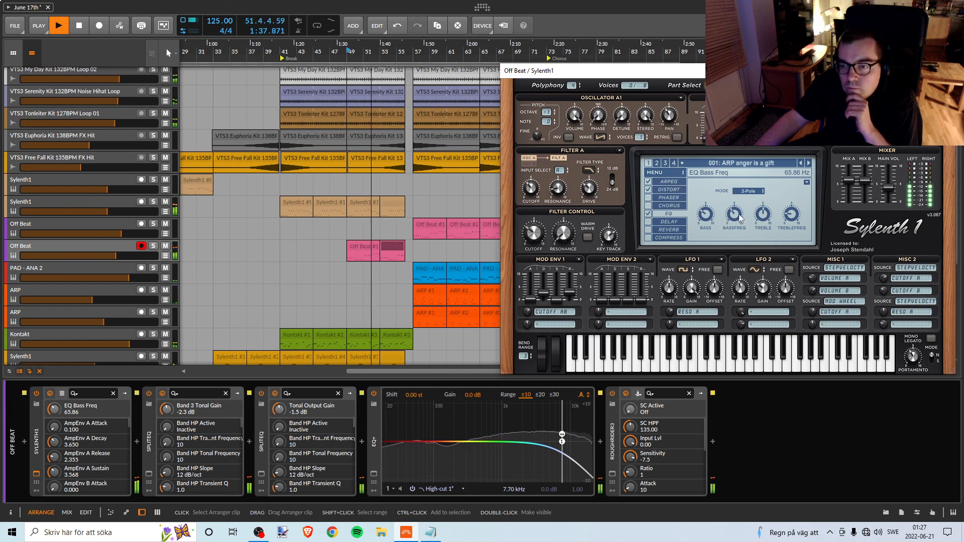
drag(737, 214, 737, 215)
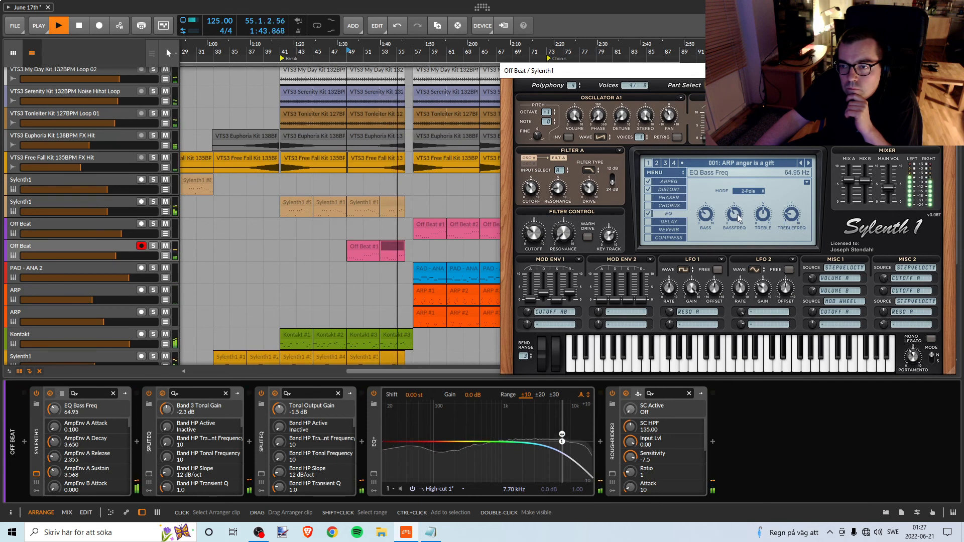
drag(737, 218, 739, 219)
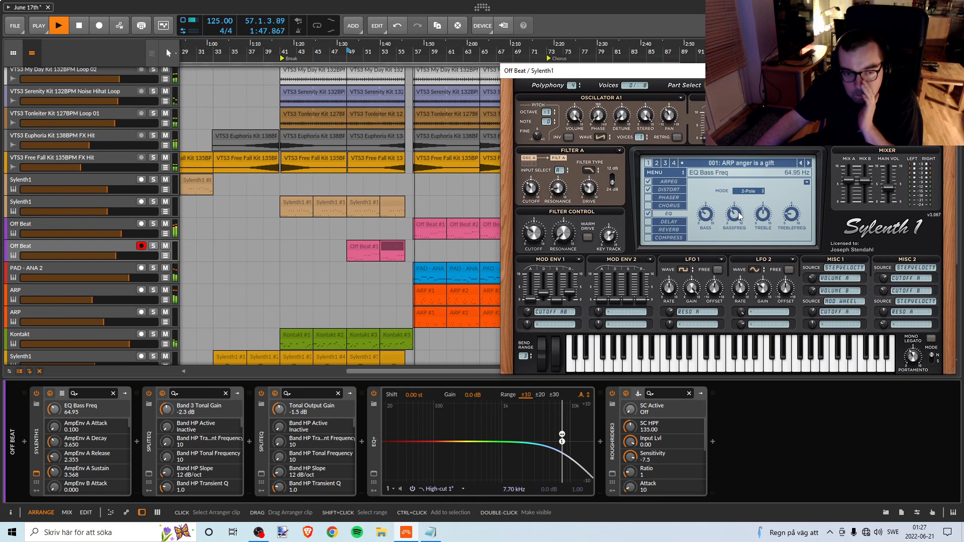
Restart playback from bar 49 and raise Sylenth1's EQ Bass Freq to 67.71 Hz.
key(space)
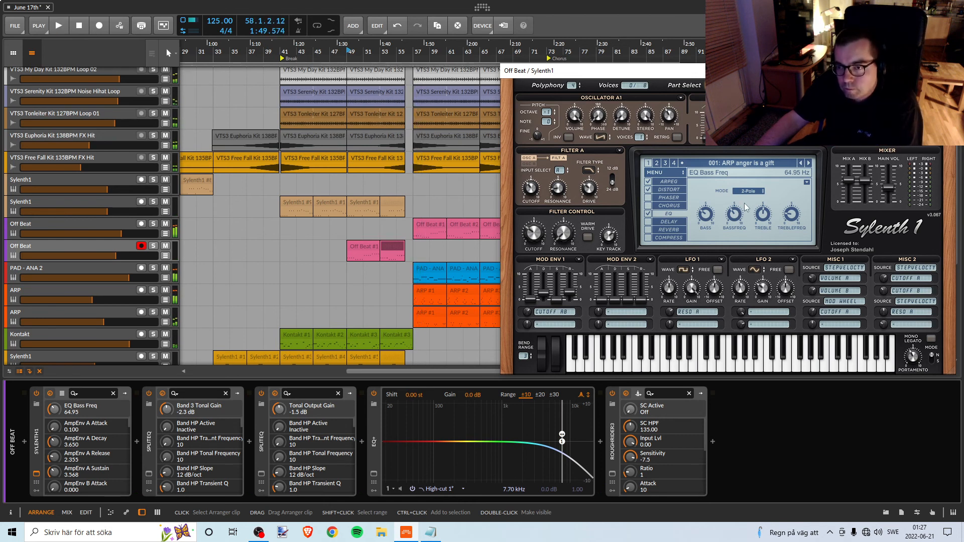
click(348, 53)
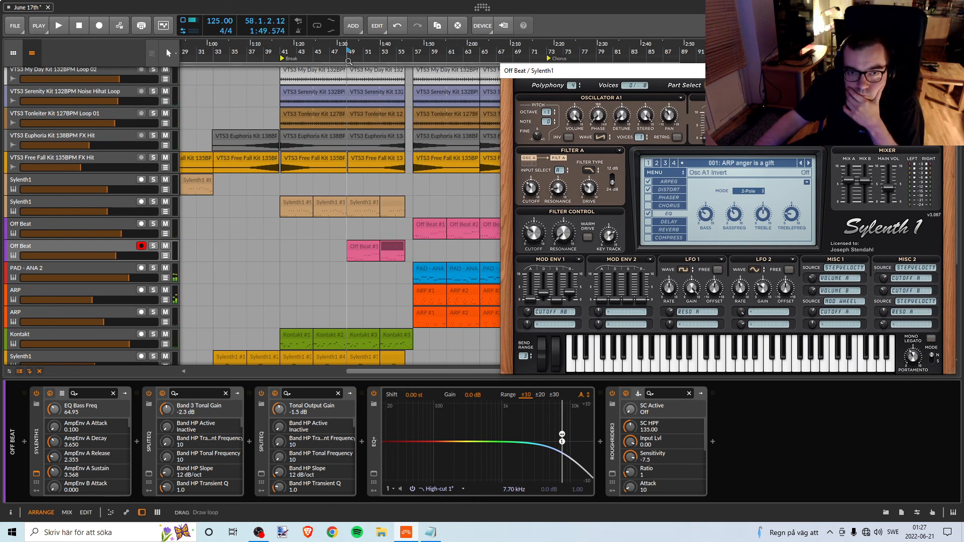
key(space)
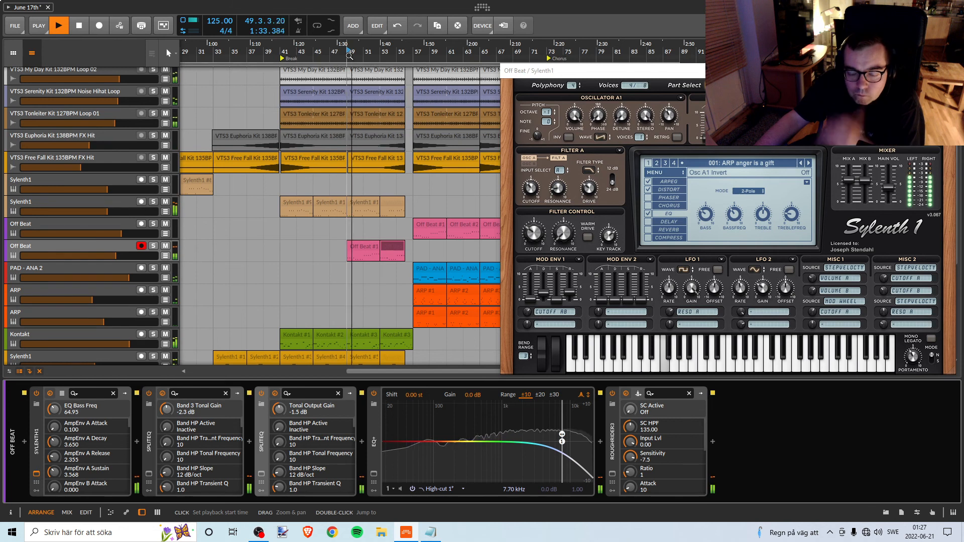
key(space)
key(space)
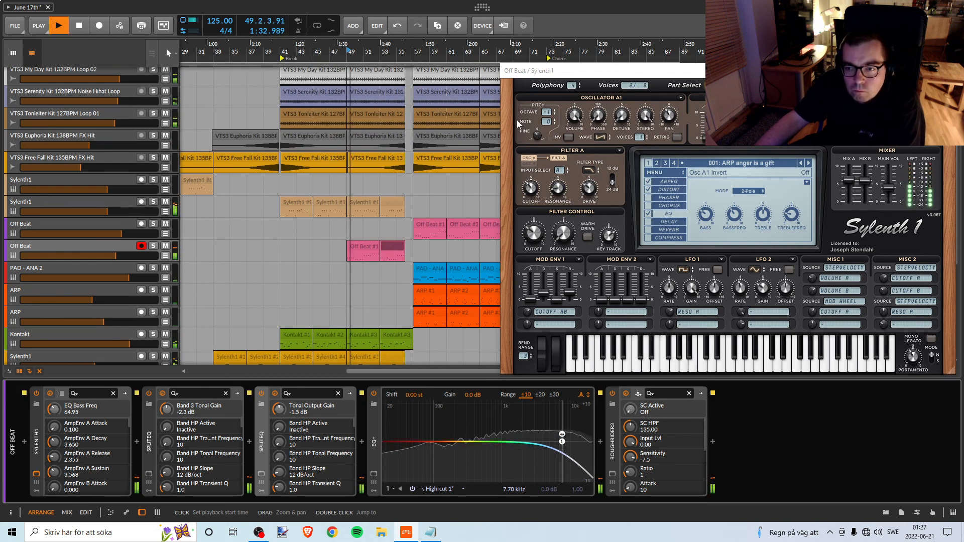
drag(734, 215, 737, 216)
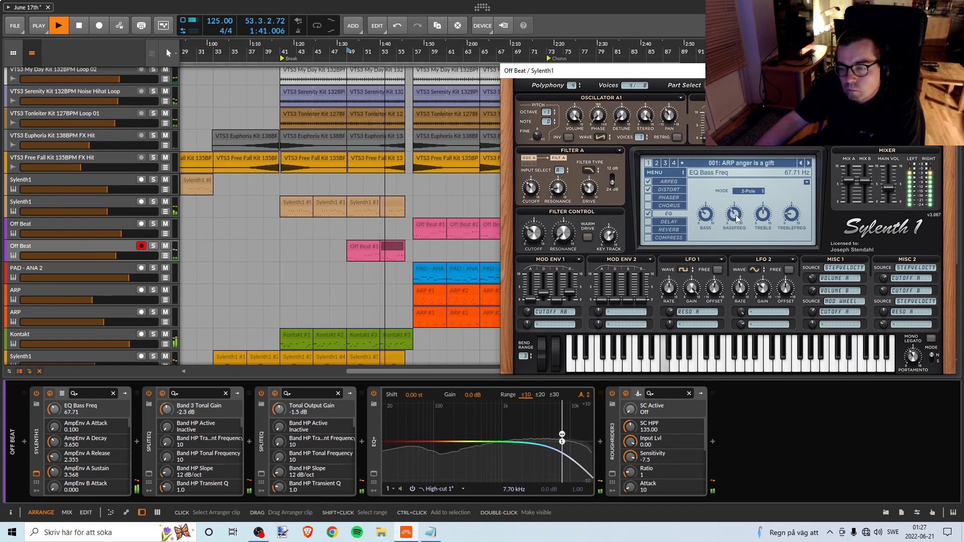
Replay from bar 49 and fine-tune Sylenth1's EQ Bass by ear, leaving it at 4.625 dB.
key(space)
key(space)
drag(707, 217, 706, 217)
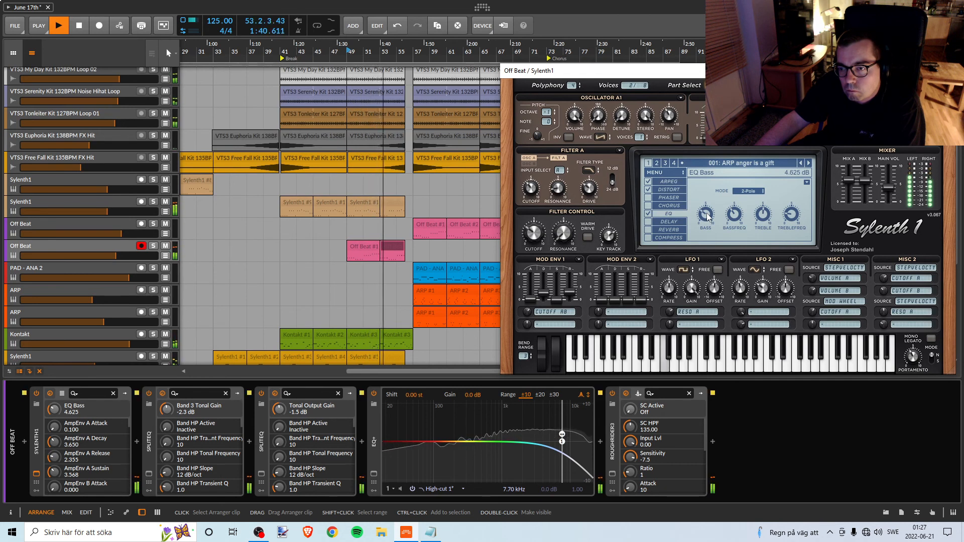
drag(706, 215, 707, 214)
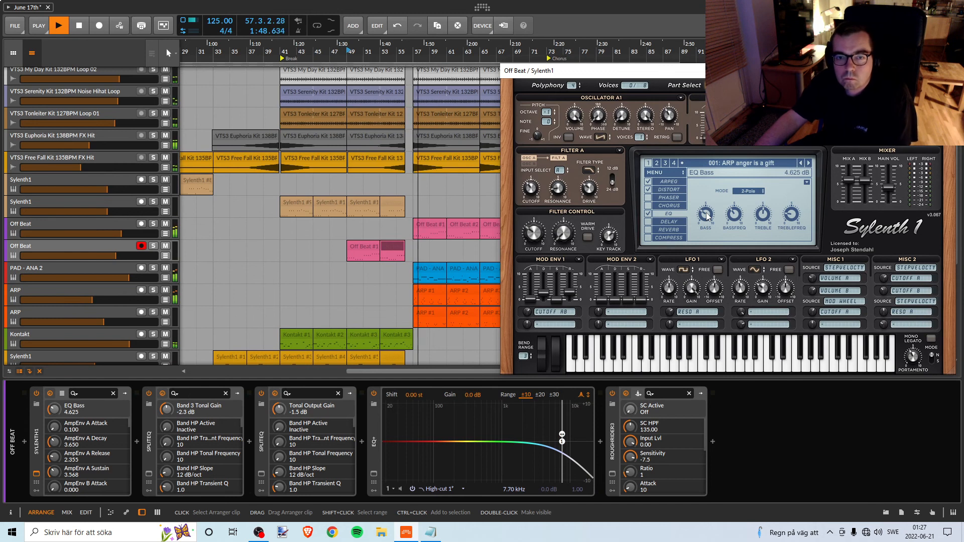
Listen to the Break again from bar 49 with the adjusted bass EQ, stop playback and save the project.
key(space)
key(space)
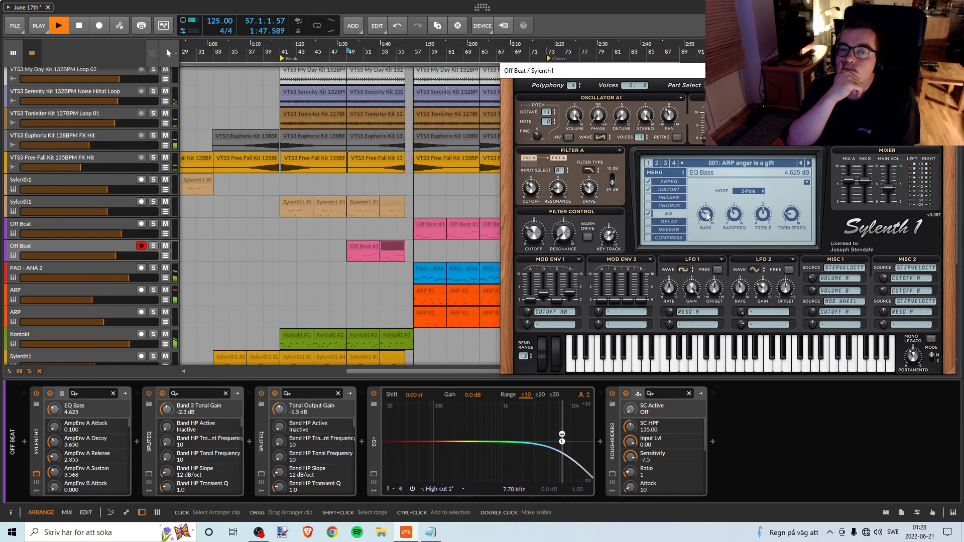
key(space)
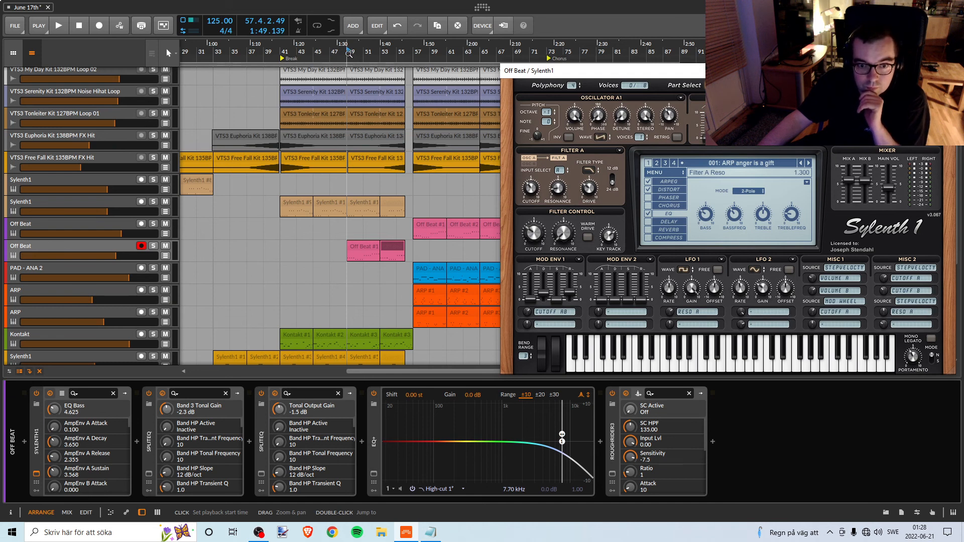
key(space)
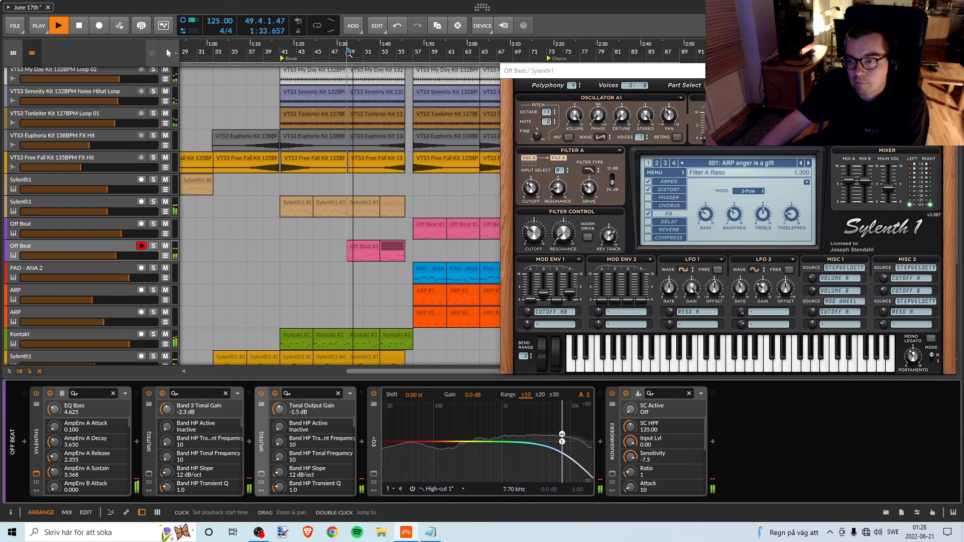
key(space)
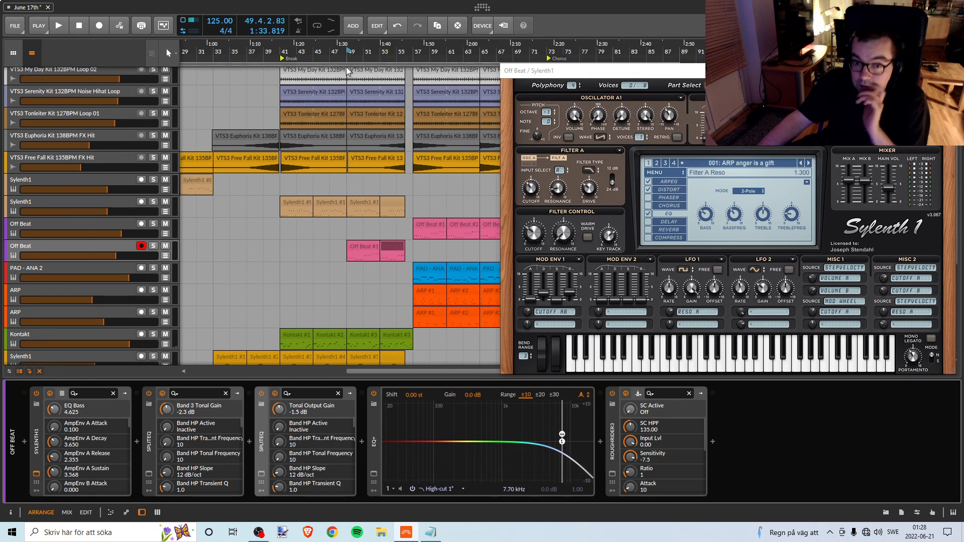
click(18, 26)
click(47, 73)
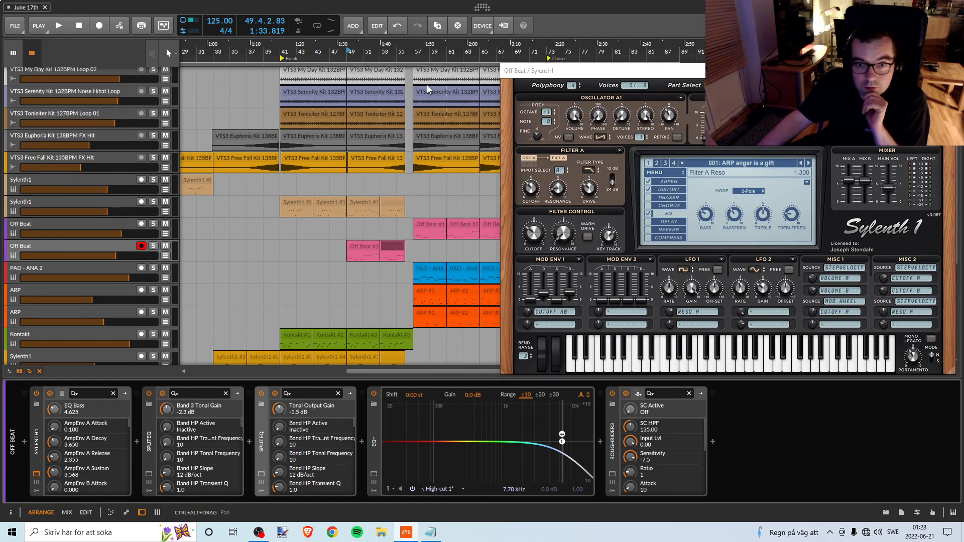
Close the Sylenth1 window and look over the whole arrangement across all tracks, from the Start marker through the Chorus.
scroll(392, 85, right, 2)
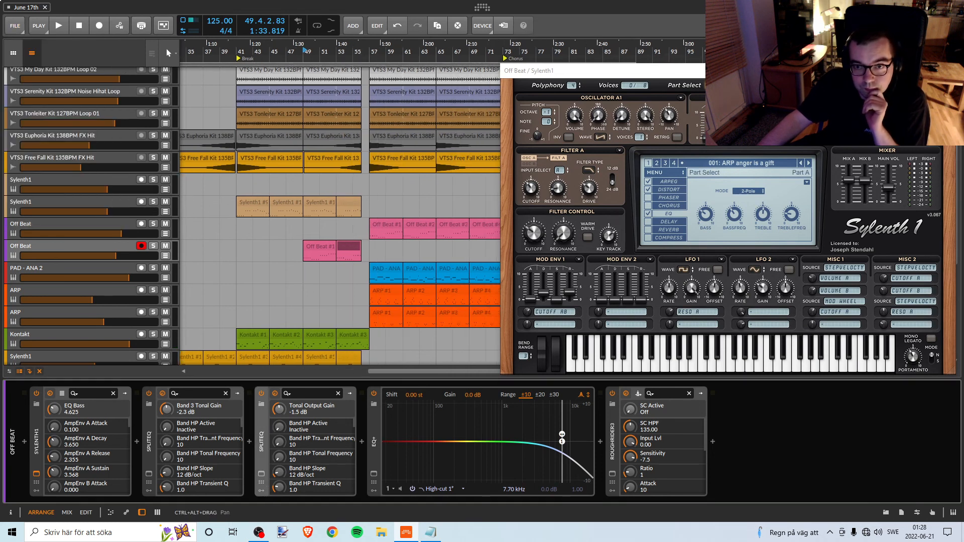
click(946, 71)
drag(485, 49, 540, 40)
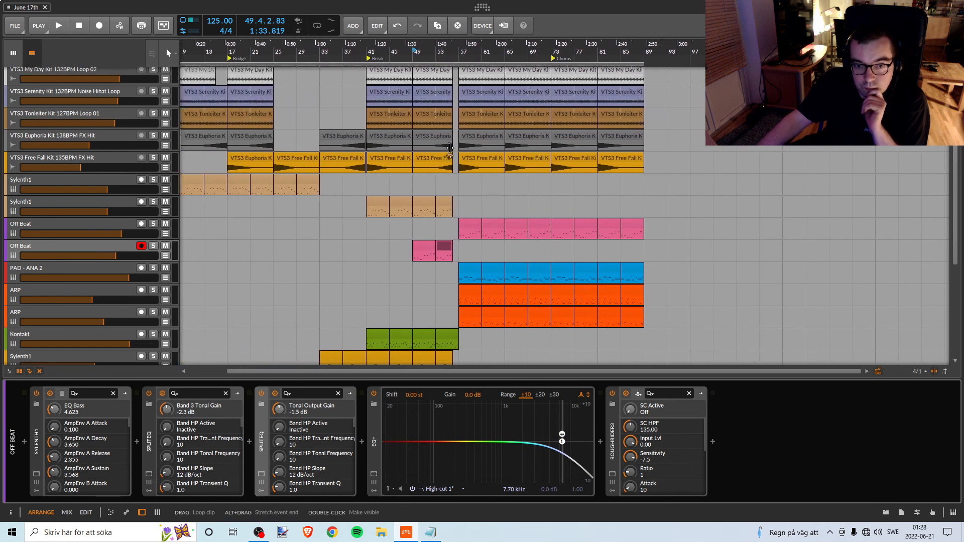
scroll(447, 139, up, 5)
scroll(447, 140, up, 2)
scroll(502, 131, left, 5)
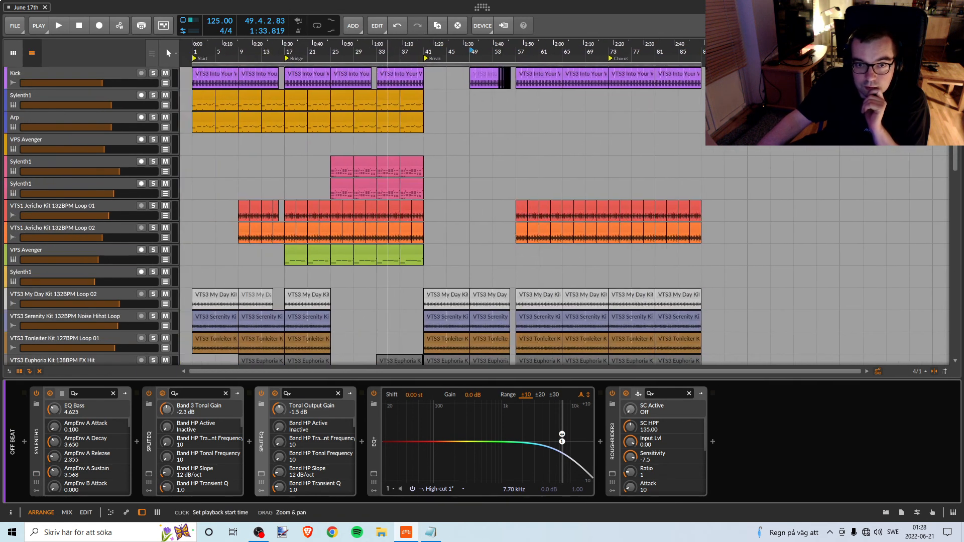
scroll(531, 127, down, 10)
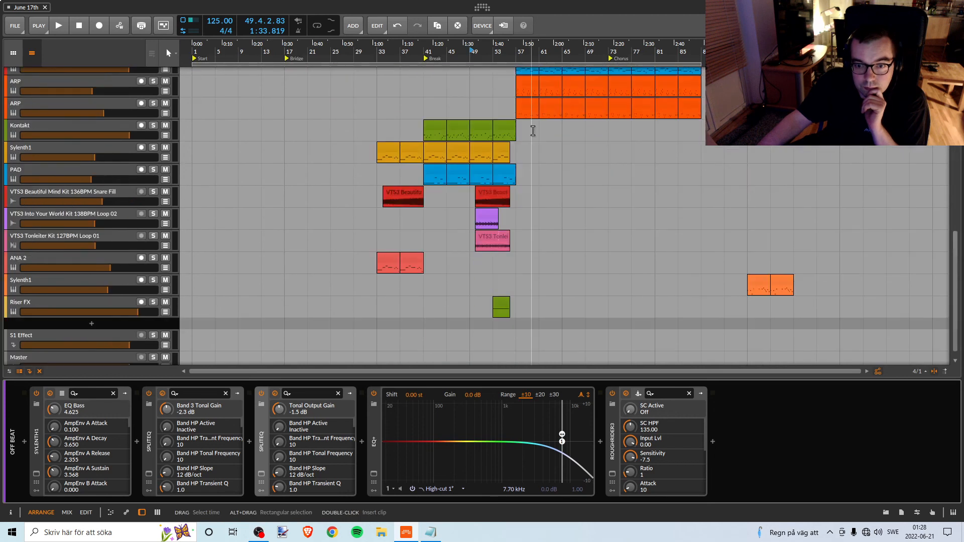
scroll(532, 129, up, 3)
scroll(534, 130, up, 4)
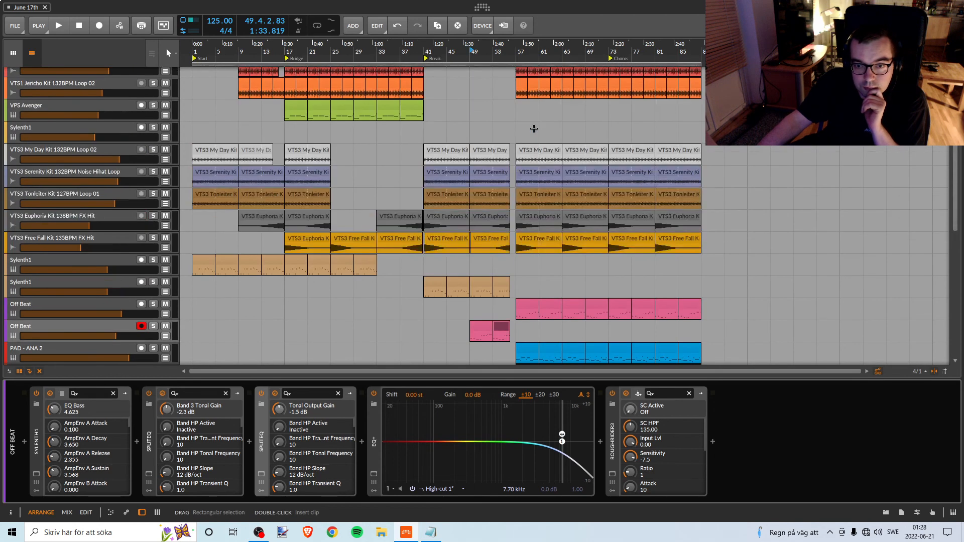
scroll(534, 129, up, 3)
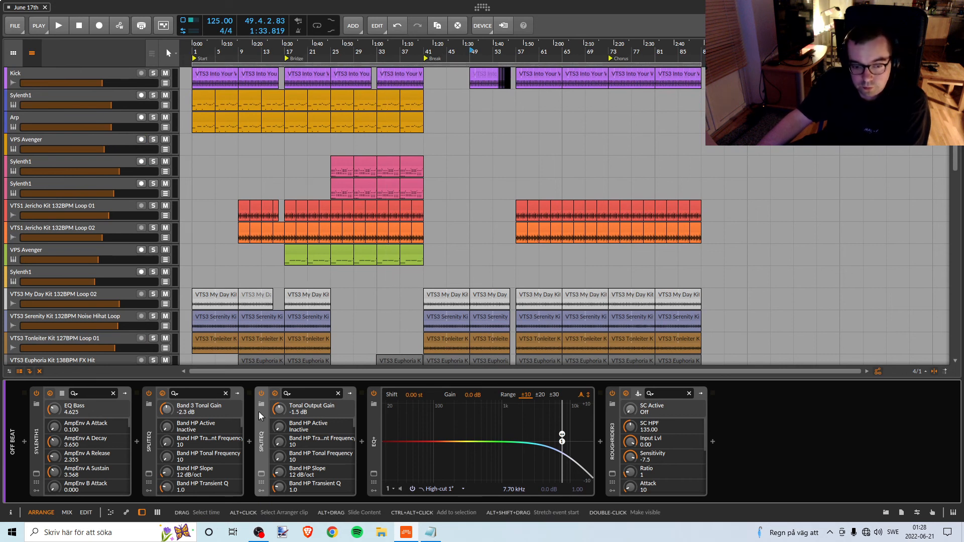
Check the running recording in OBS, return to the Bitwig arrangement and check the current time in the system calendar.
click(264, 537)
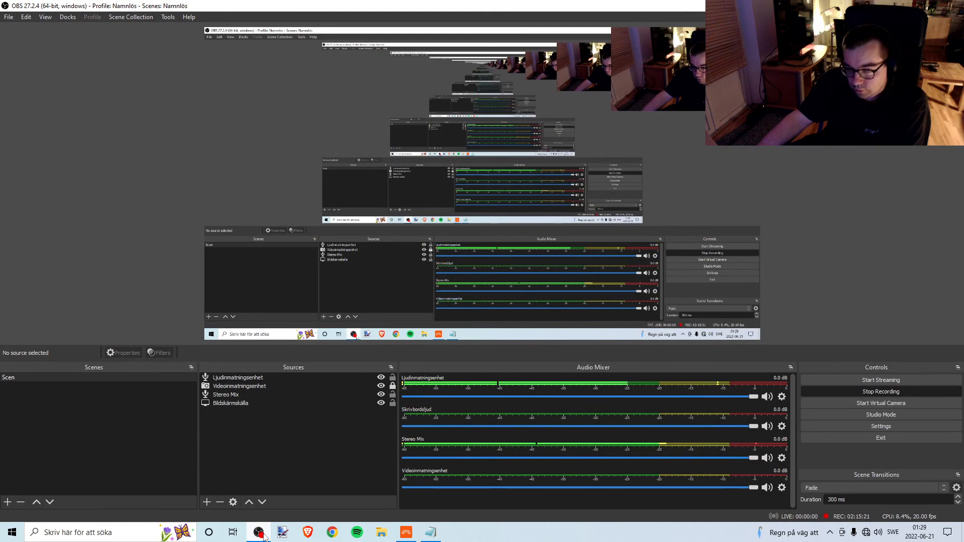
click(265, 537)
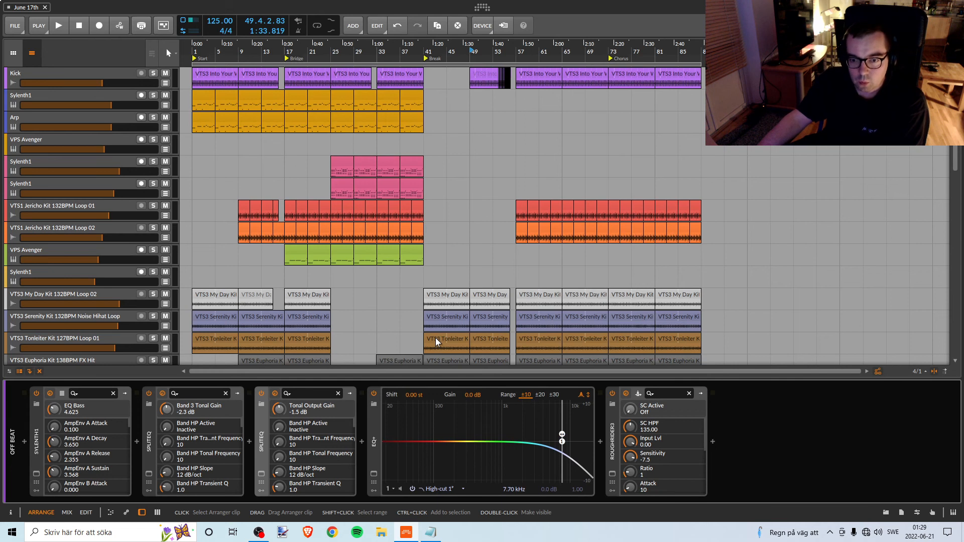
scroll(435, 338, down, 10)
scroll(446, 345, up, 6)
scroll(446, 345, up, 5)
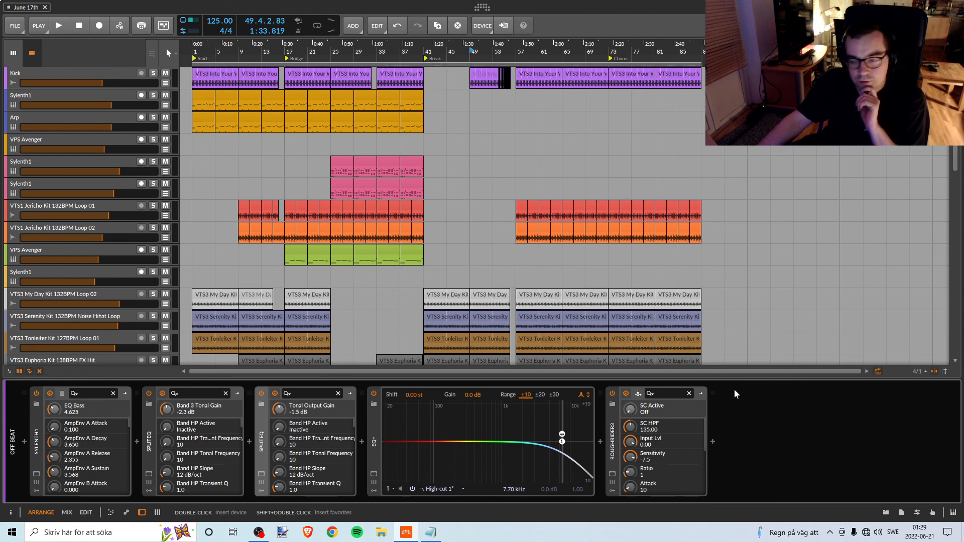
click(924, 532)
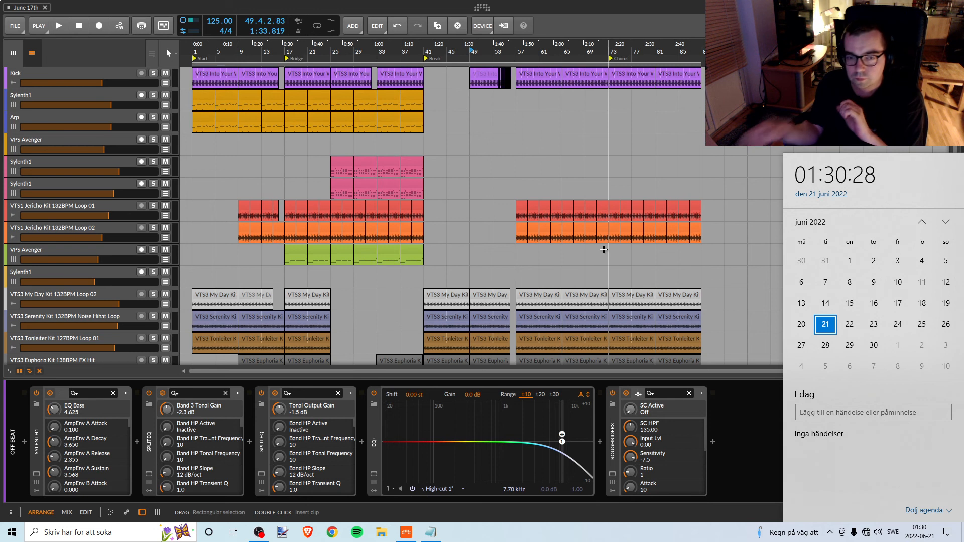
click(637, 28)
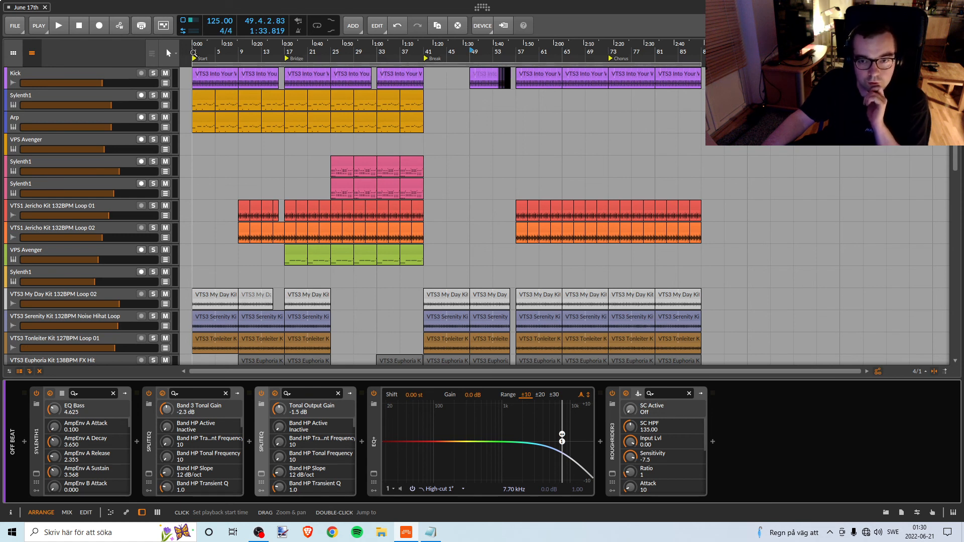
Play the whole track from bar 1 and examine the lower tracks during the section after the Break.
key(space)
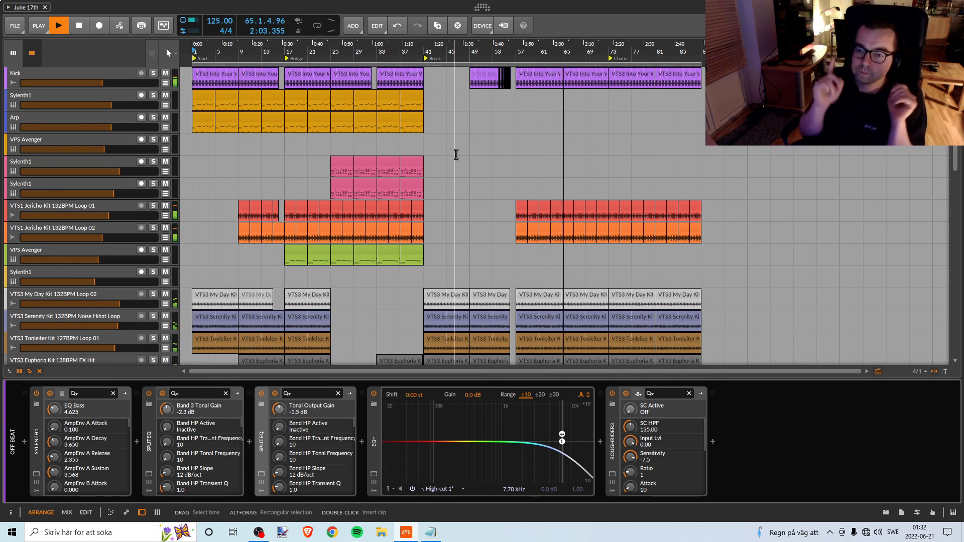
scroll(518, 192, down, 3)
scroll(517, 193, down, 12)
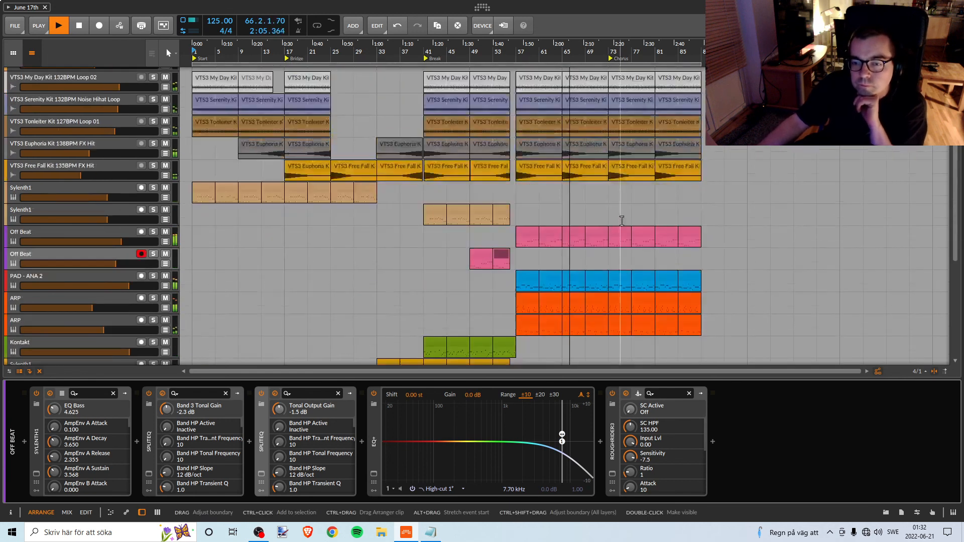
scroll(624, 230, up, 3)
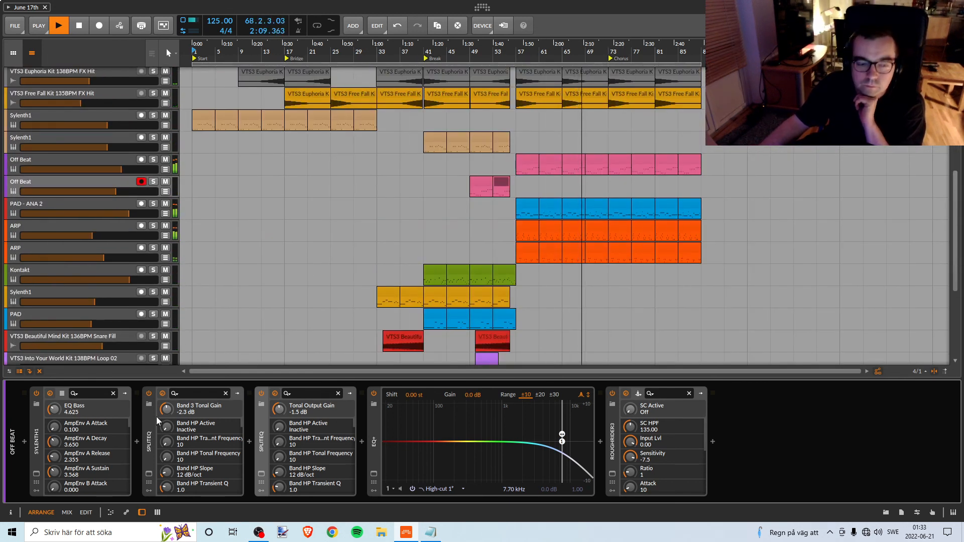
Check the channel levels in the mixer while the track plays, and return to the Kick track in the arrangement.
key(alt+2)
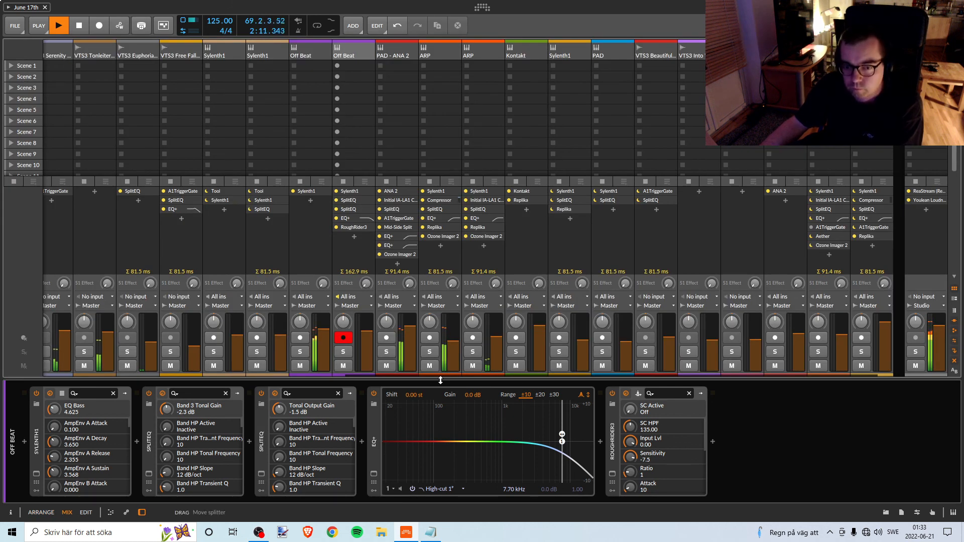
drag(439, 375, 698, 355)
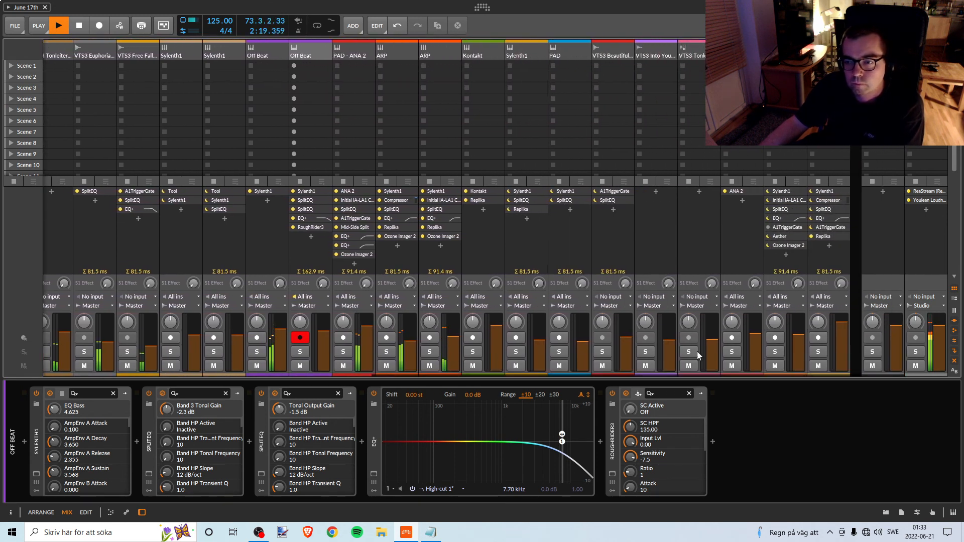
key(alt+1)
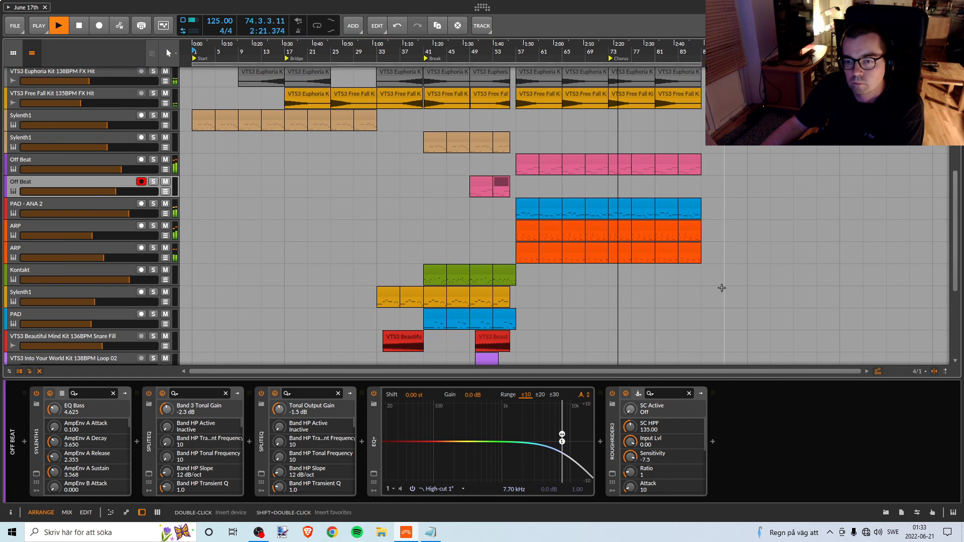
drag(957, 248, 957, 125)
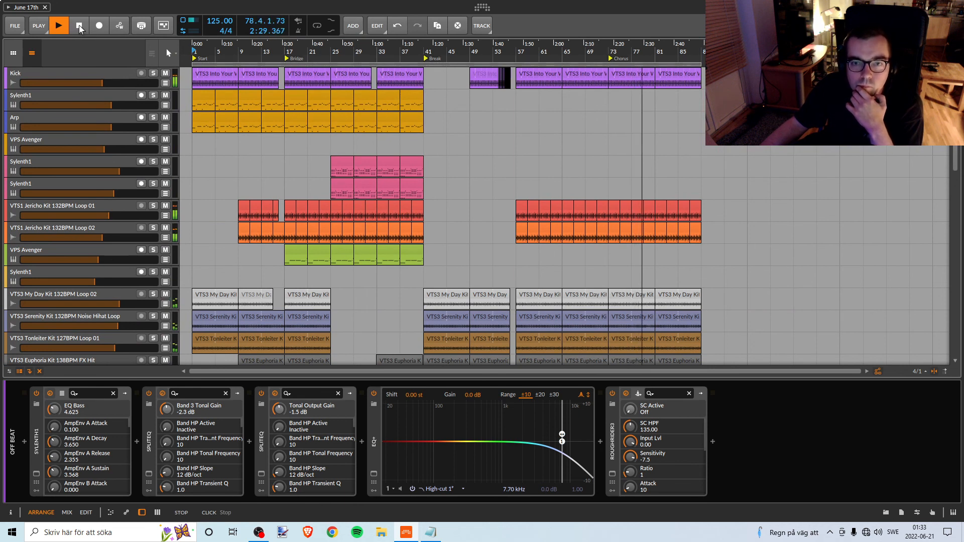
View the DSP Performance Graph during playback, close it and stop the track after the final clips.
click(481, 25)
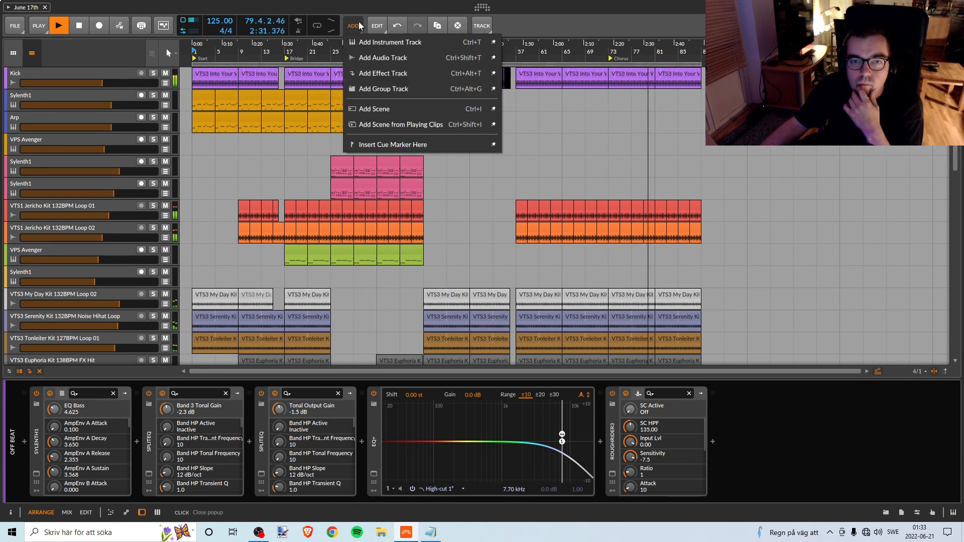
click(485, 28)
click(485, 28)
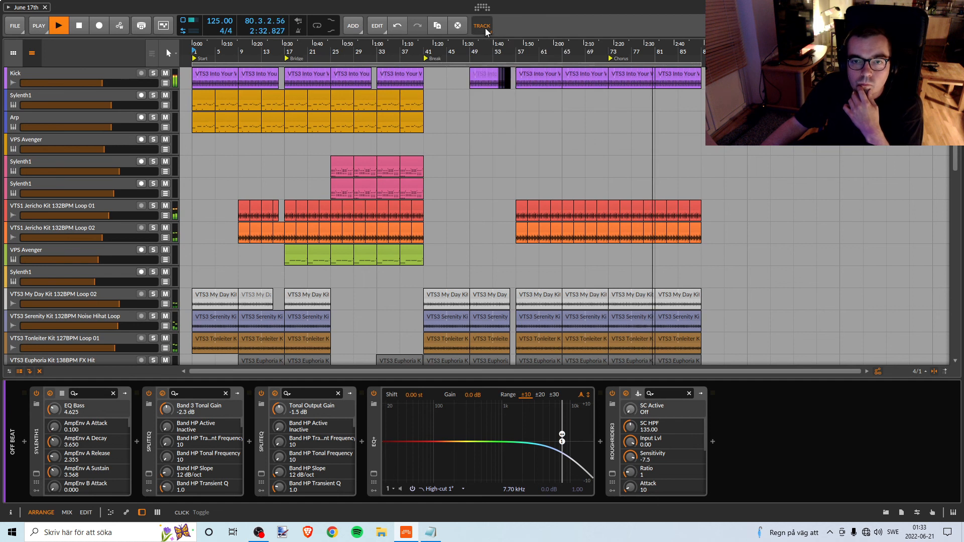
click(376, 30)
click(376, 30)
click(377, 26)
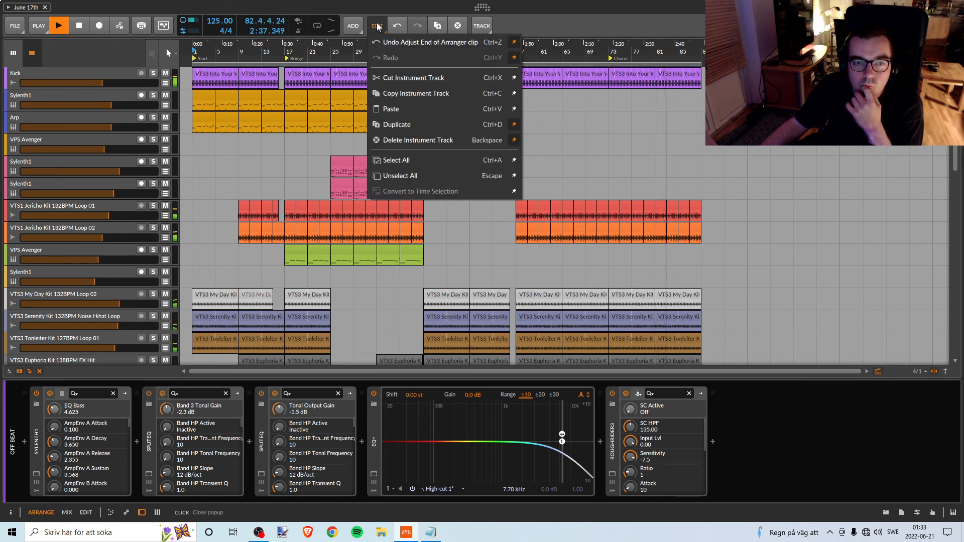
click(292, 3)
click(185, 21)
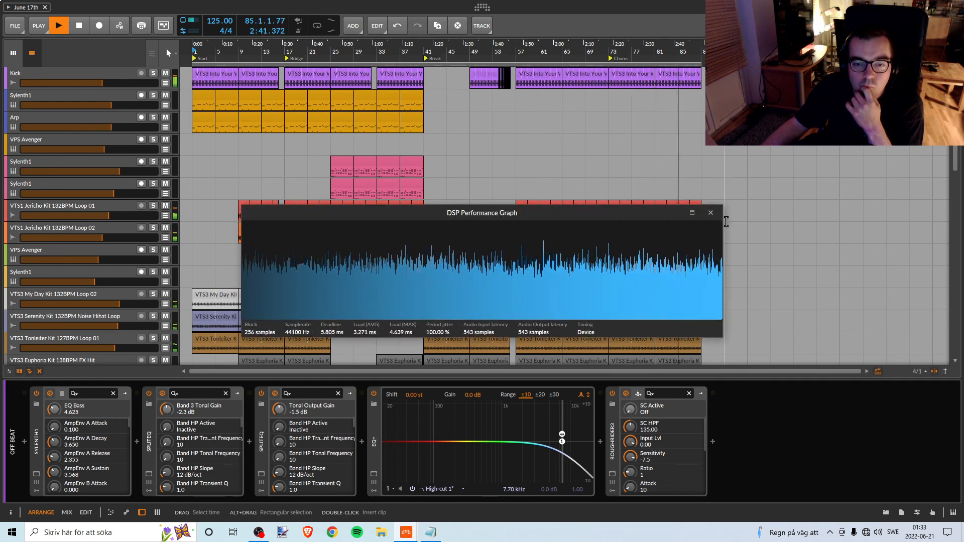
click(710, 212)
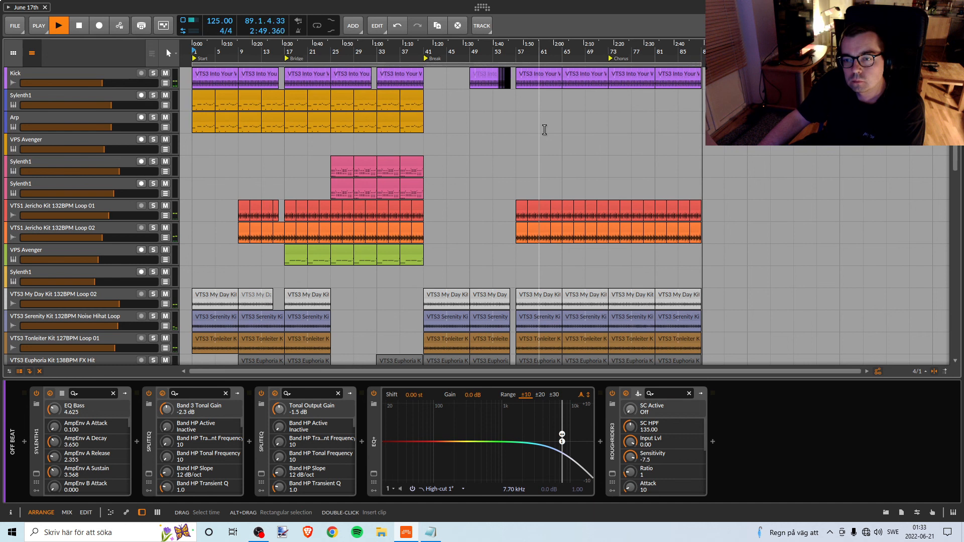
key(space)
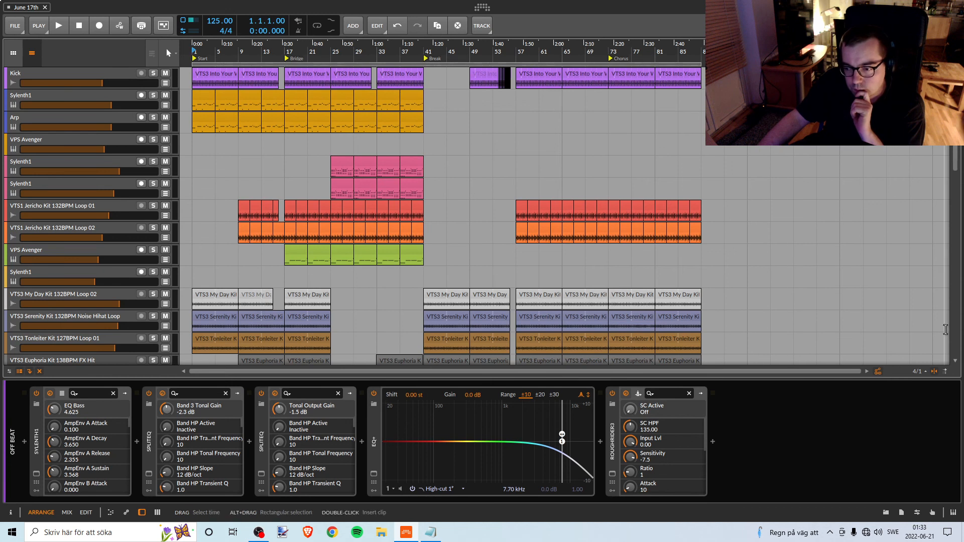
Examine all tracks of the arrangement between Kick and Master, including the separate Sylenth1 clips placed beyond the Chorus.
drag(954, 162, 952, 334)
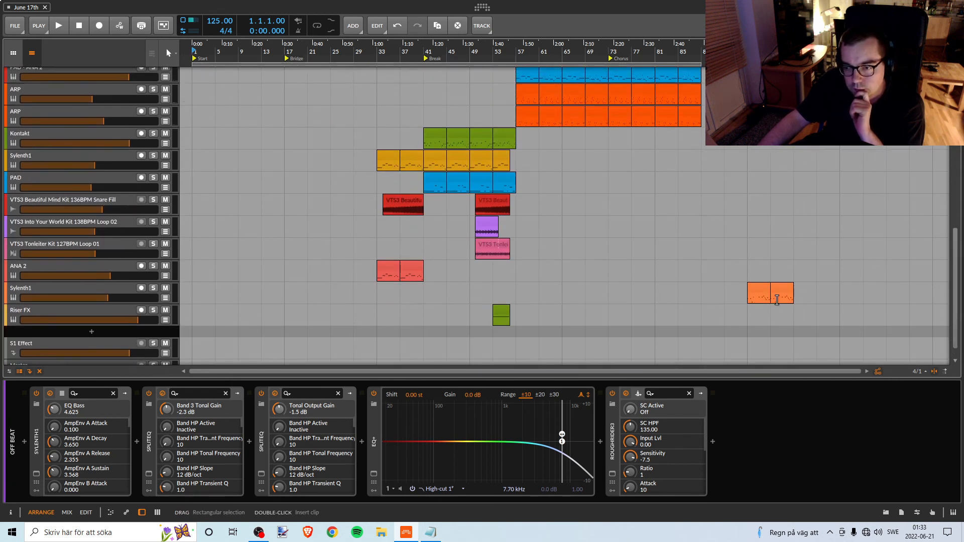
scroll(766, 296, up, 3)
scroll(774, 286, down, 4)
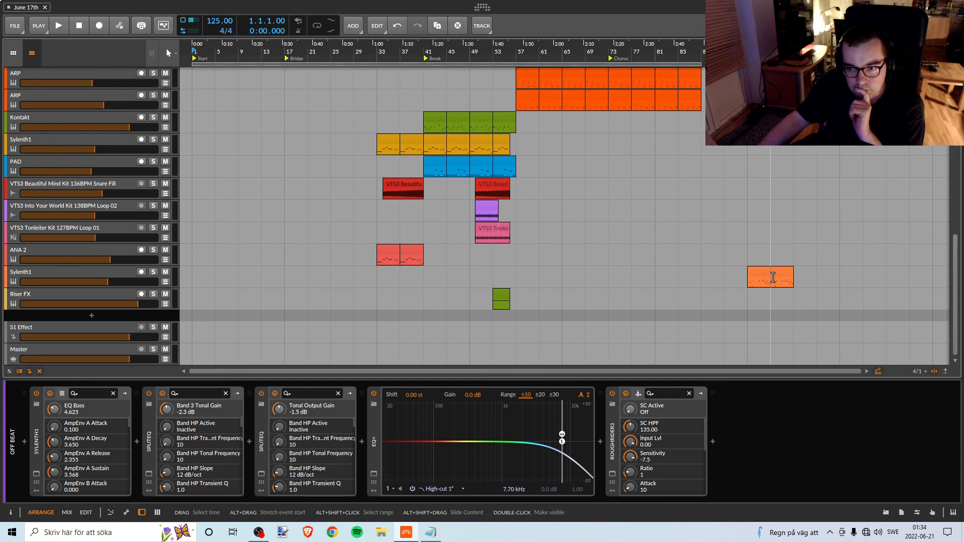
scroll(773, 277, up, 15)
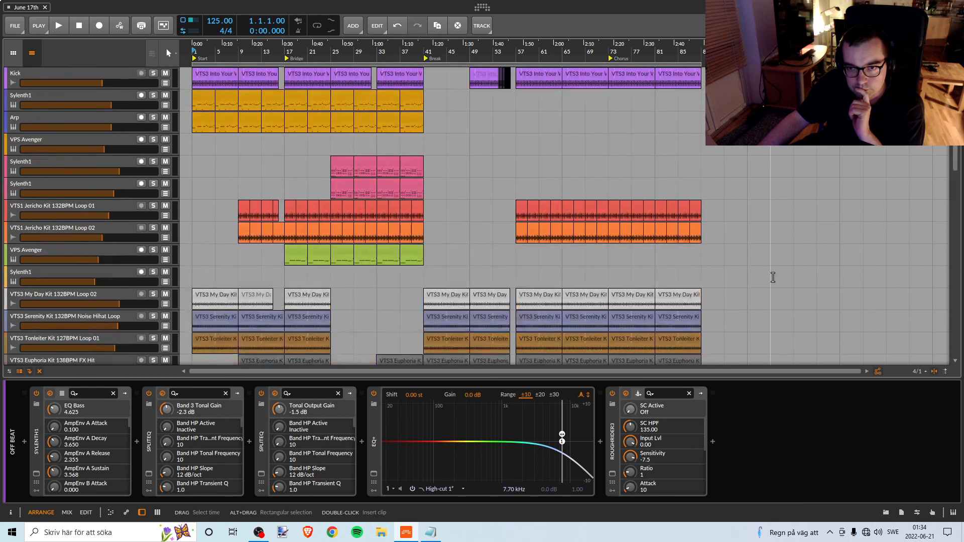
scroll(774, 274, down, 5)
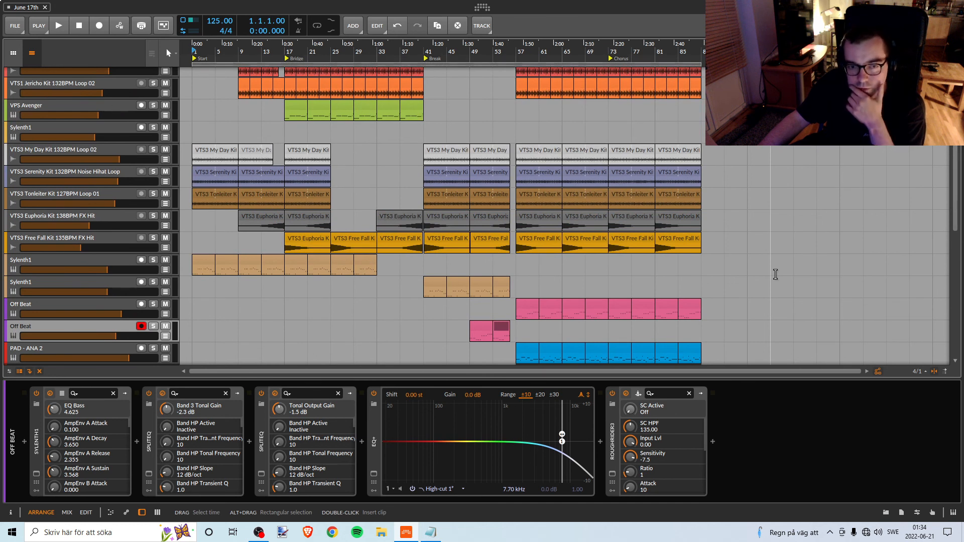
scroll(774, 273, down, 10)
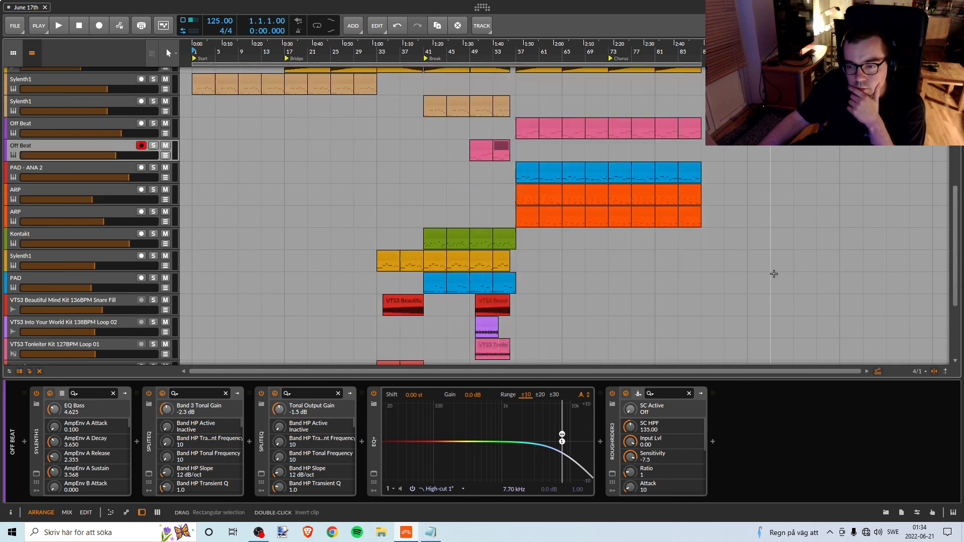
scroll(773, 272, up, 7)
scroll(773, 271, down, 8)
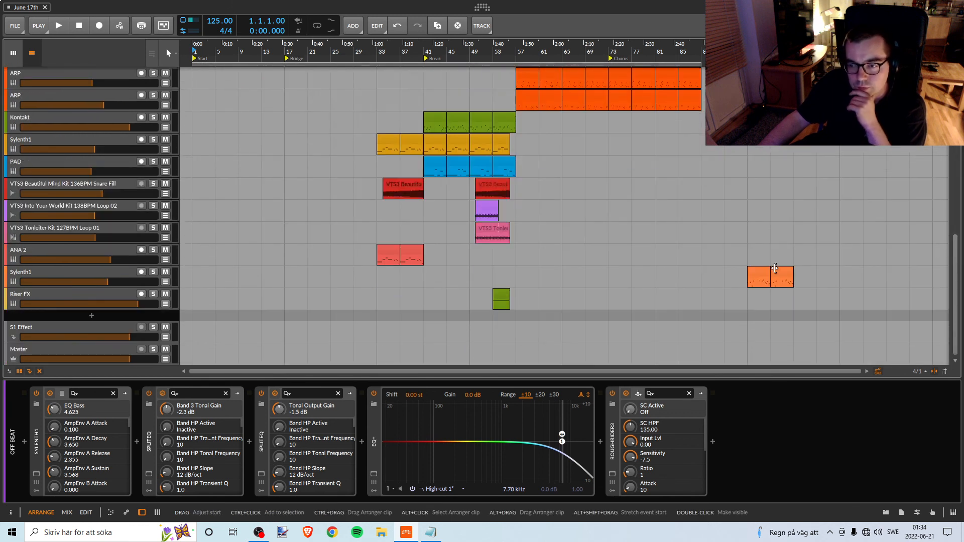
scroll(776, 273, up, 16)
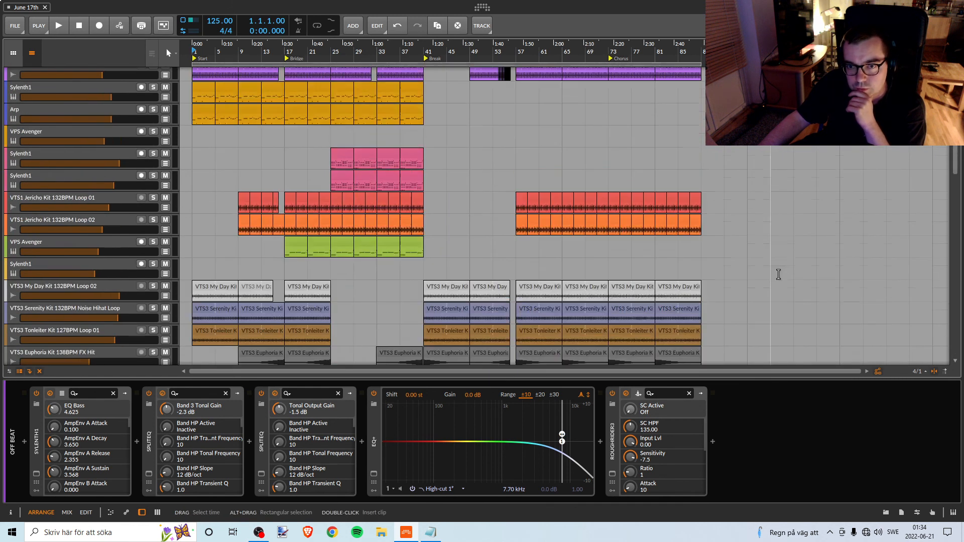
scroll(778, 274, up, 1)
scroll(776, 274, down, 4)
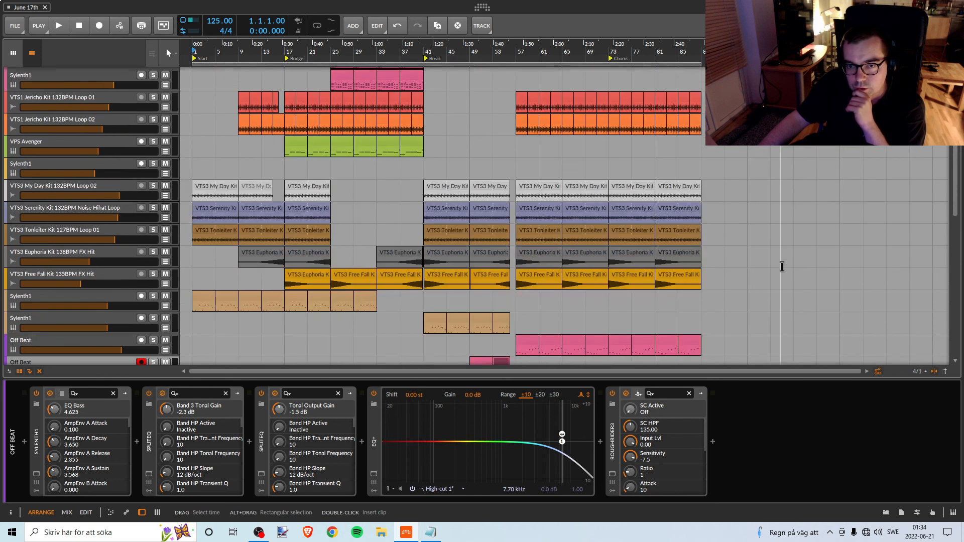
Listen to the Bridge, move playback to bar 25 and look over the tracks while they play.
scroll(780, 268, up, 4)
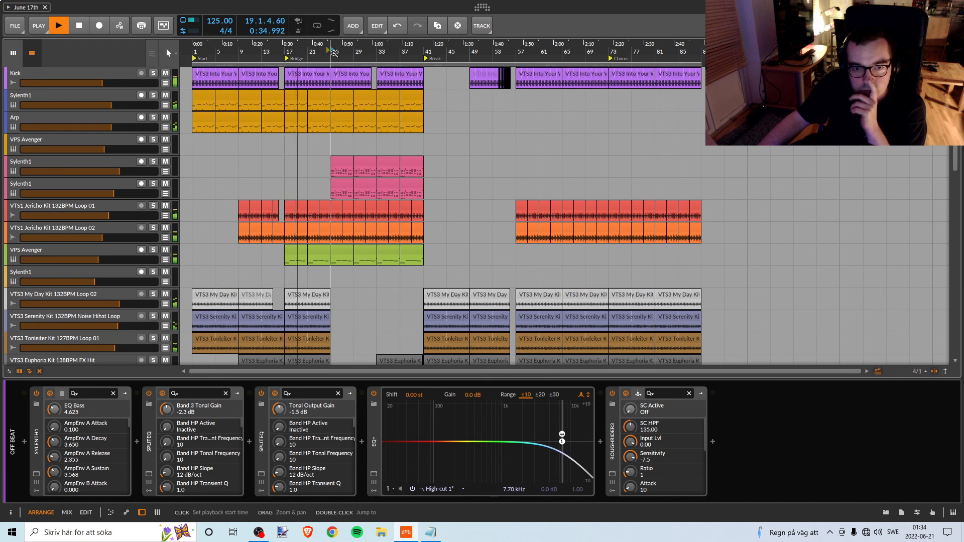
click(334, 53)
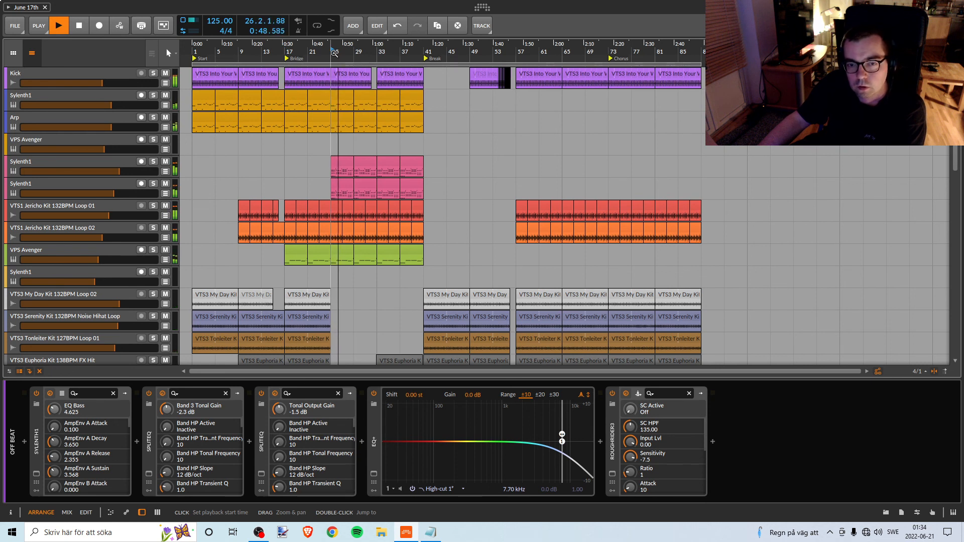
scroll(411, 142, down, 8)
scroll(413, 144, up, 4)
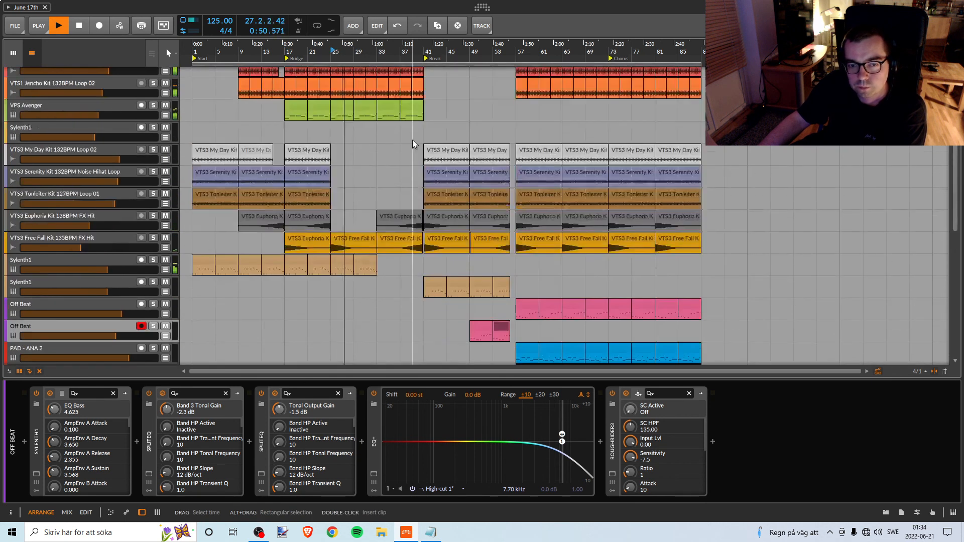
Listen on through the Bridge and check the Sylenth1 track that starts at bar 33 with its solo switched briefly.
scroll(412, 144, up, 5)
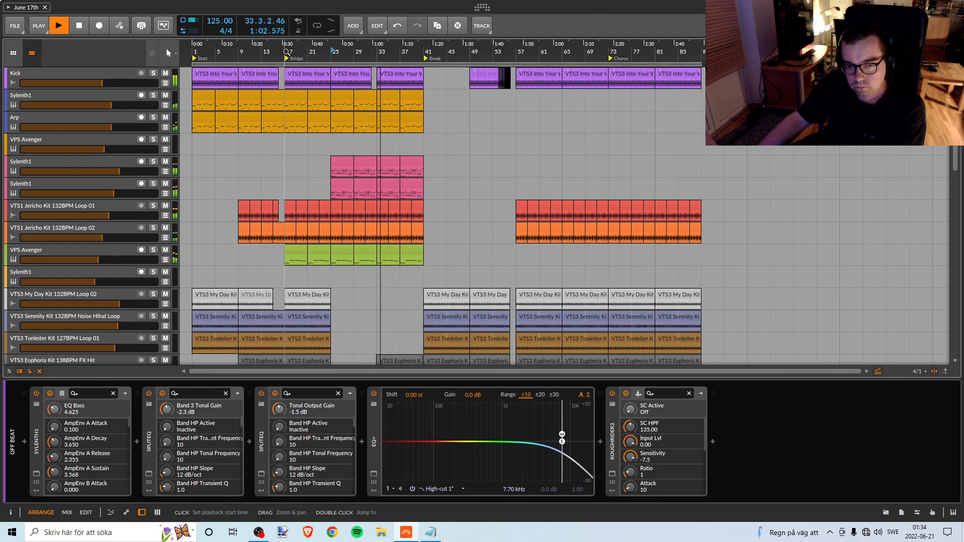
scroll(411, 164, down, 10)
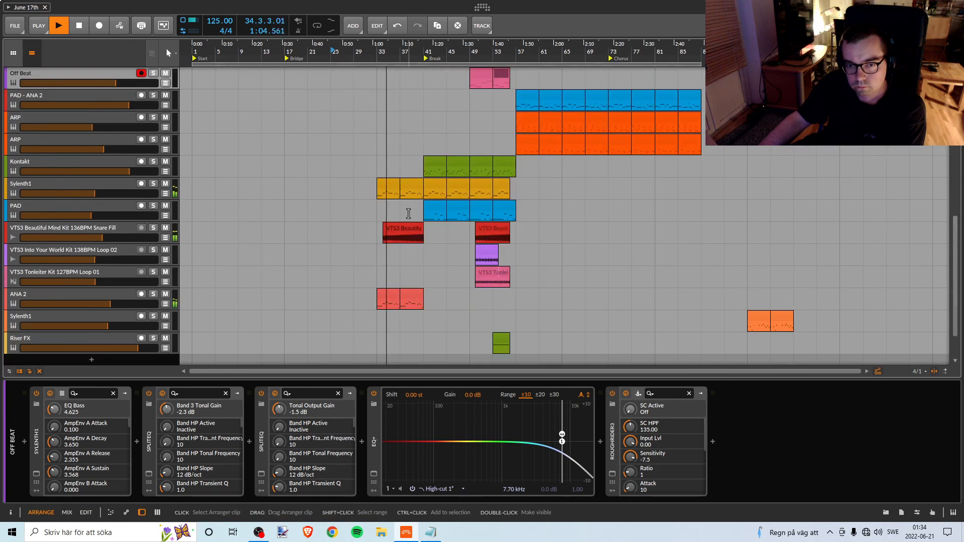
scroll(407, 221, up, 2)
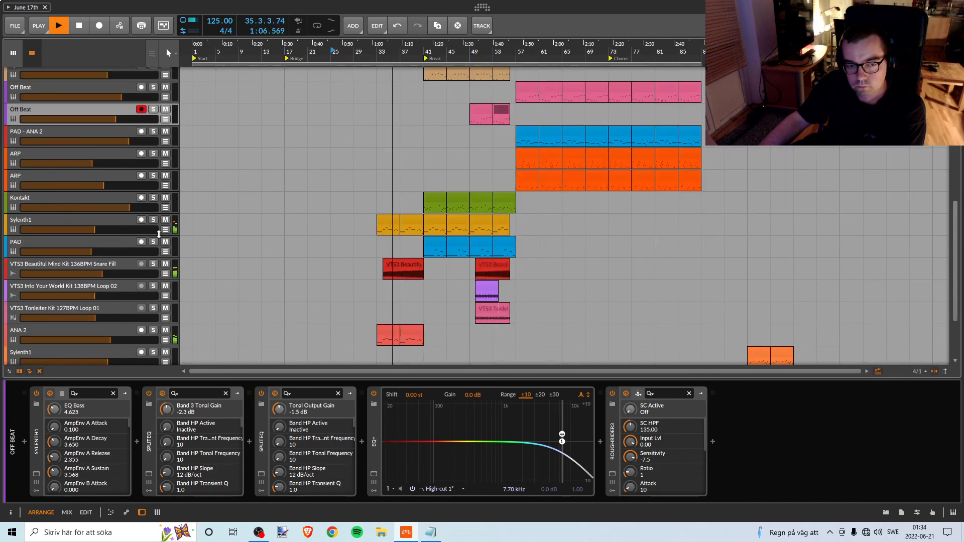
click(153, 219)
click(153, 219)
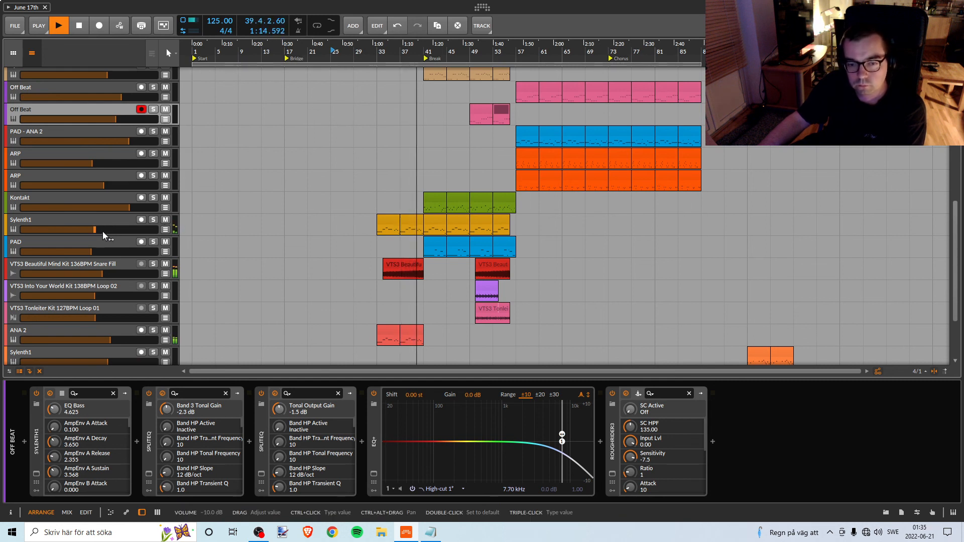
Replay from bar 33 and raise the volume of the yellow Sylenth1 track that starts there to -7.5 dB.
key(space)
key(space)
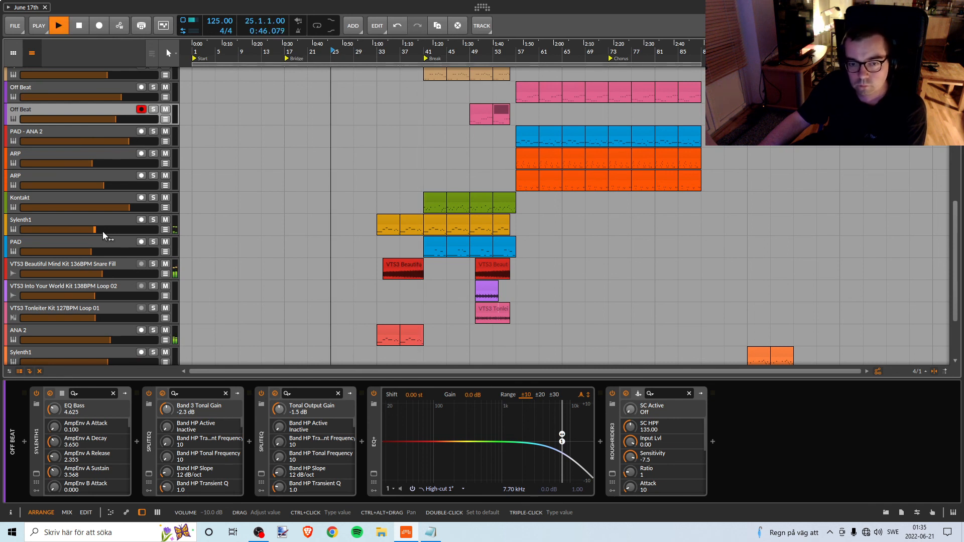
key(space)
click(376, 54)
key(space)
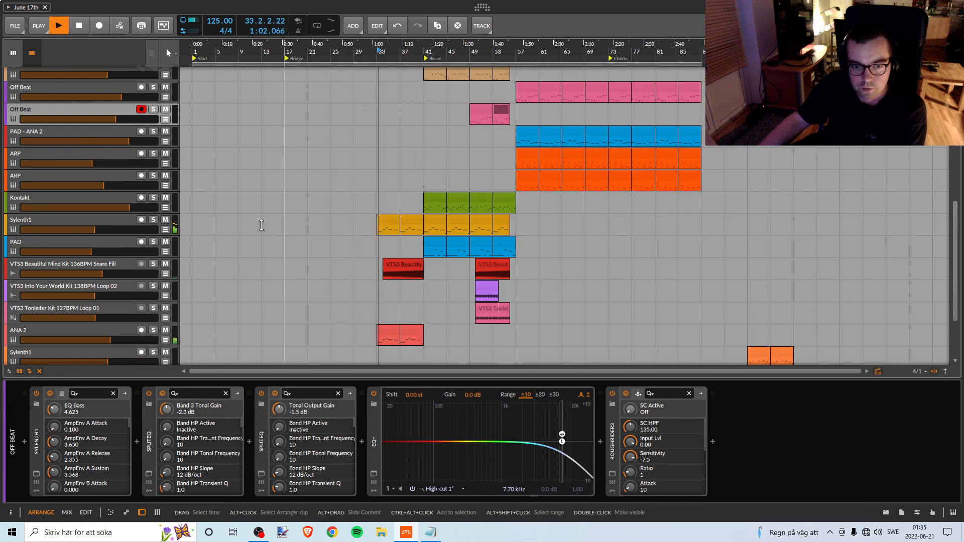
click(97, 229)
click(95, 229)
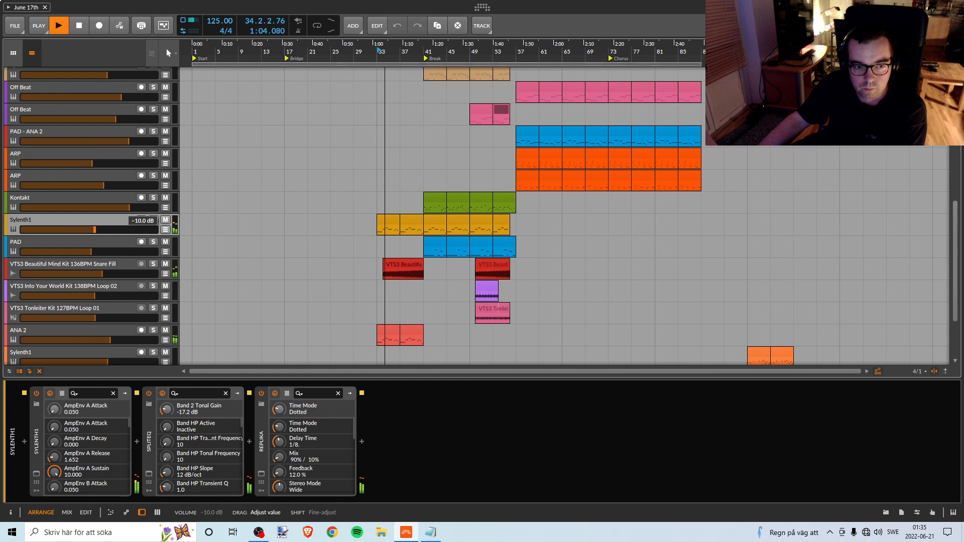
drag(95, 230, 96, 229)
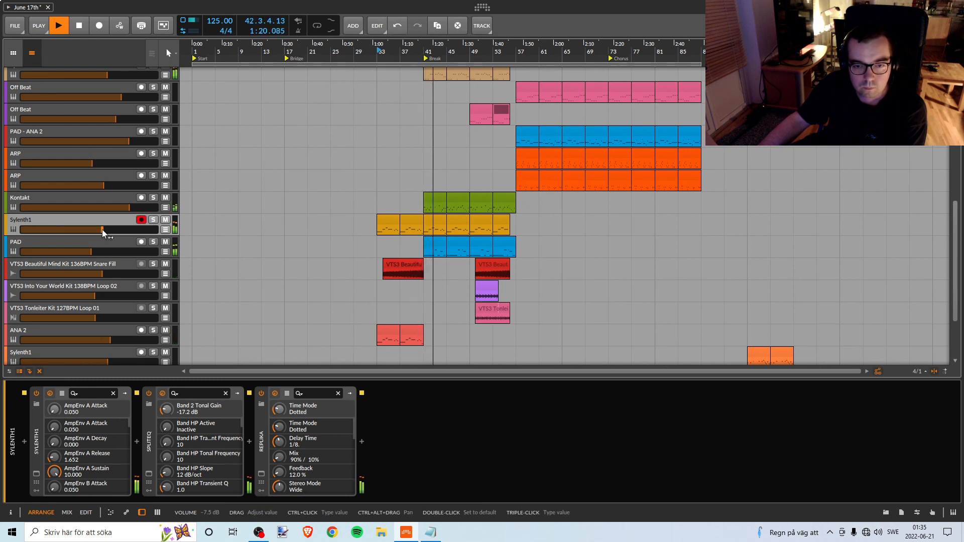
Look over the tracks playing in the Break, with the timeline enlarged around that section.
scroll(355, 206, up, 5)
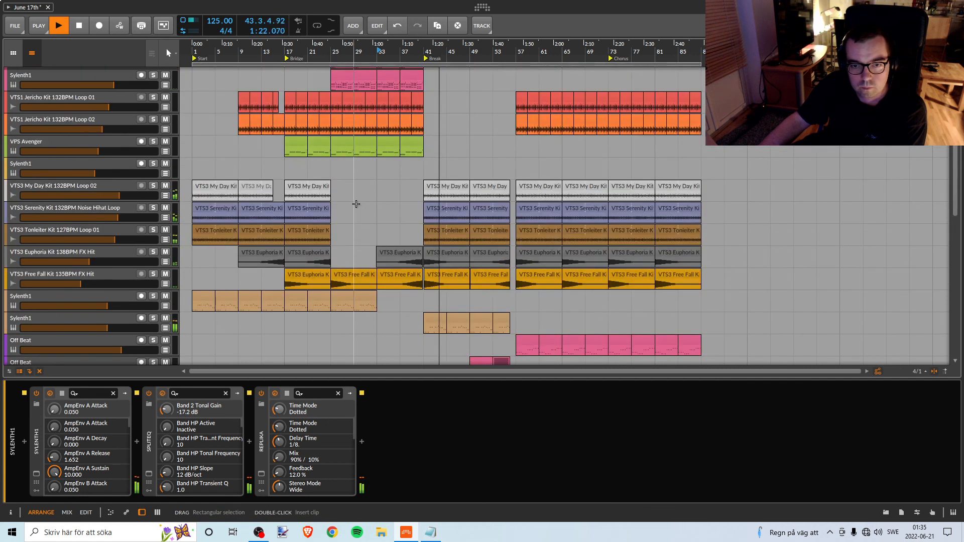
scroll(356, 203, down, 10)
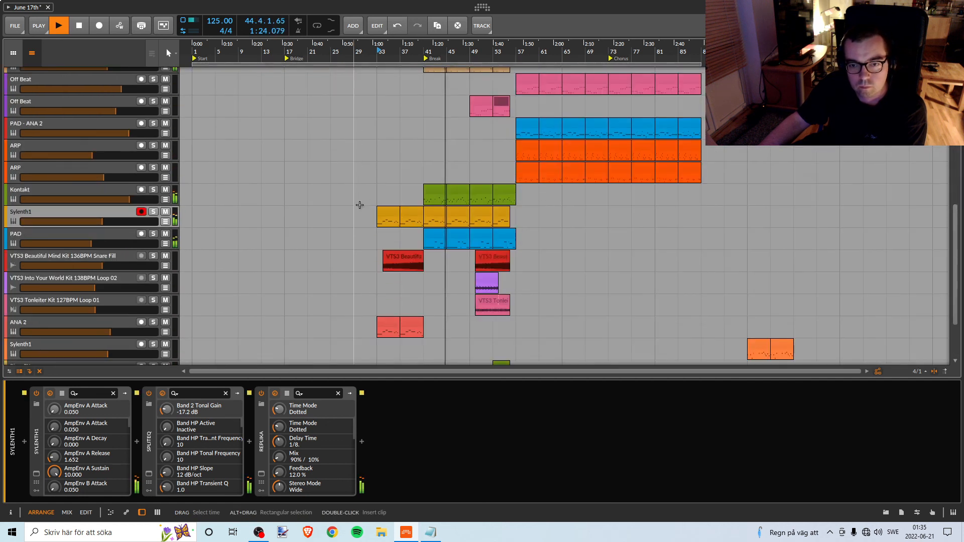
scroll(360, 205, up, 5)
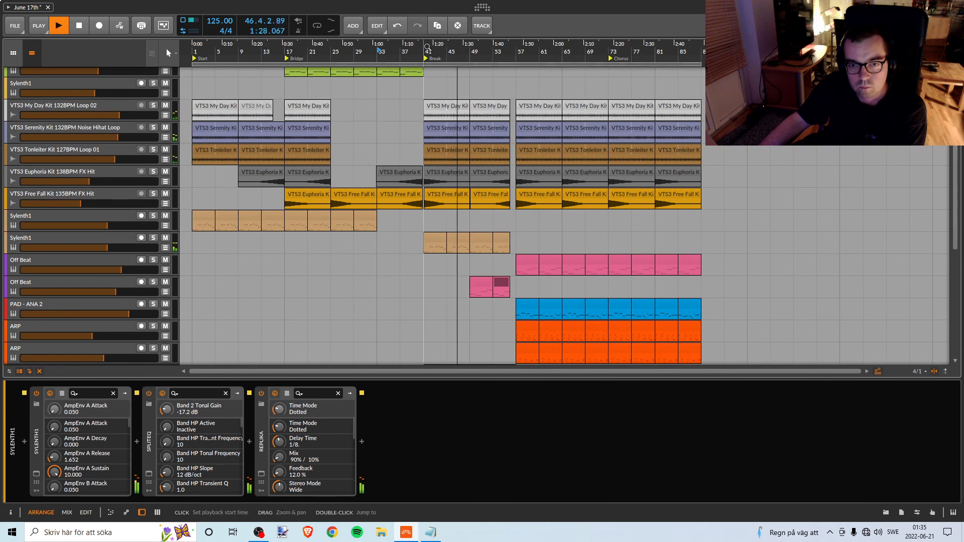
drag(428, 47, 366, 73)
scroll(421, 137, down, 2)
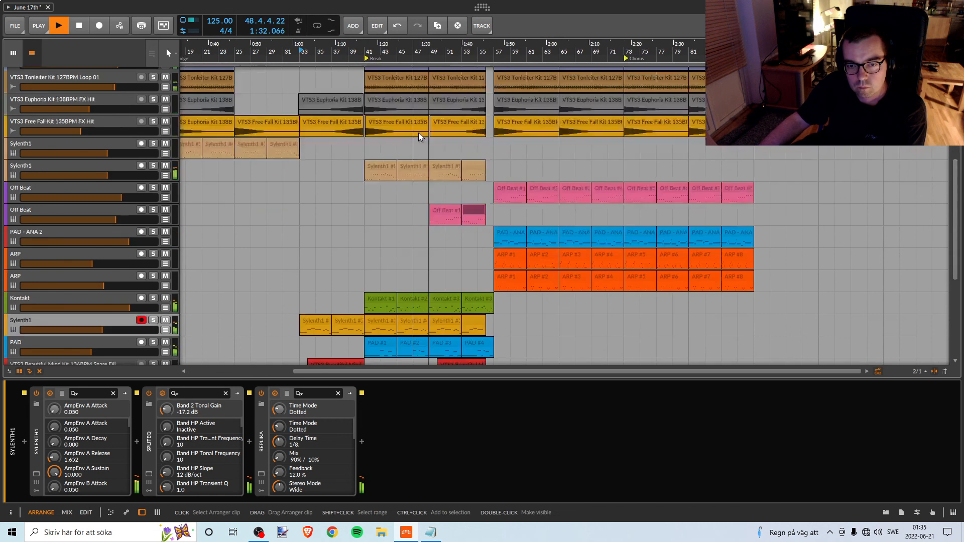
scroll(421, 138, down, 2)
scroll(420, 140, up, 3)
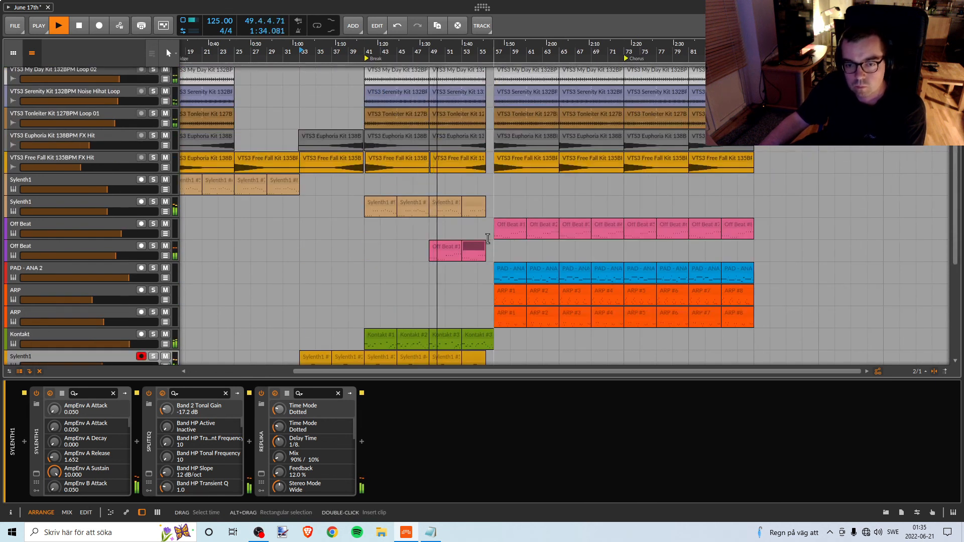
Select the Break's first Off Beat clip, listen from bar 49 into the following section and stop playback.
click(448, 247)
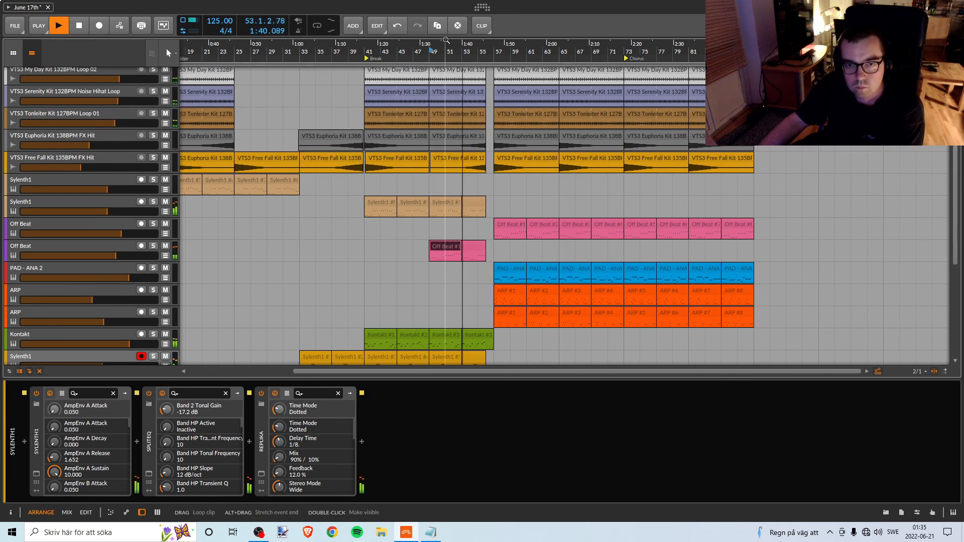
scroll(448, 204, up, 3)
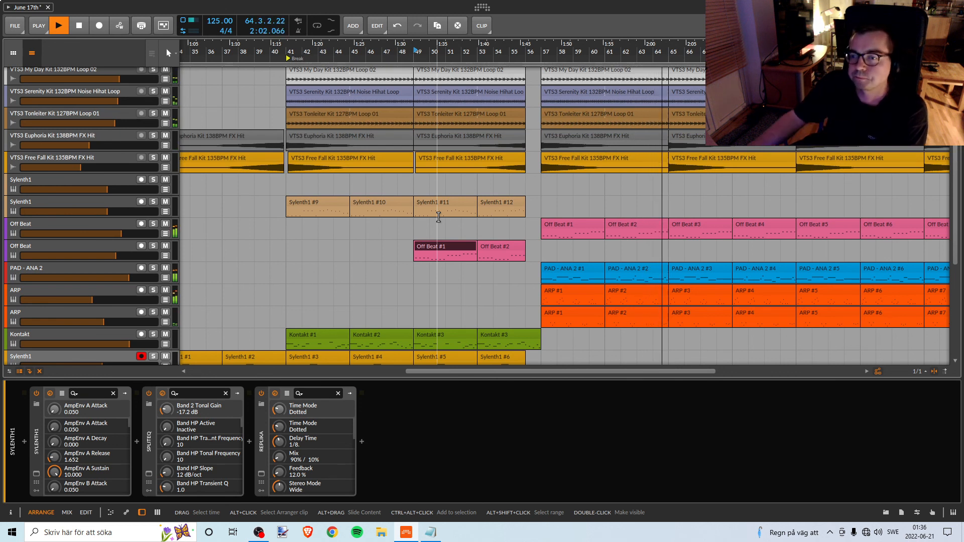
key(space)
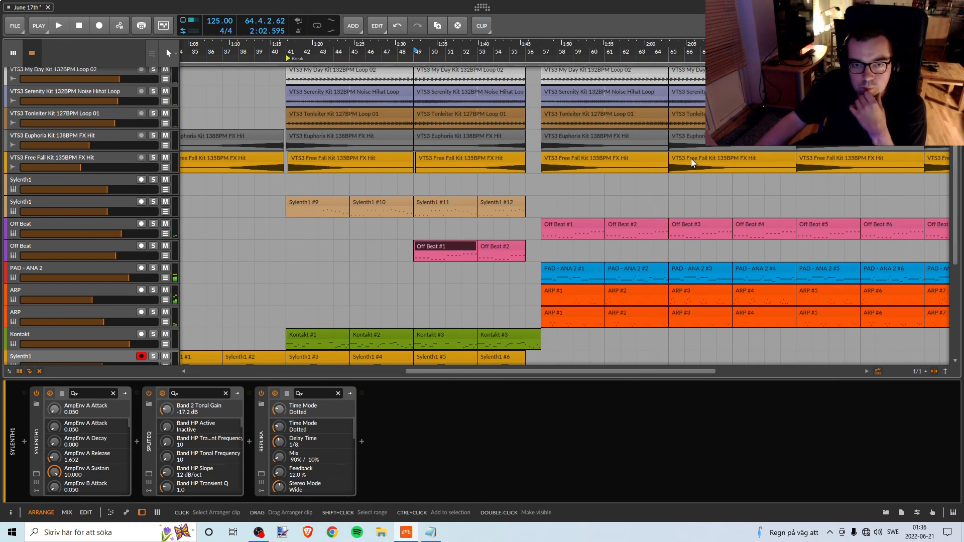
scroll(957, 165, up, 1)
drag(957, 166, 954, 178)
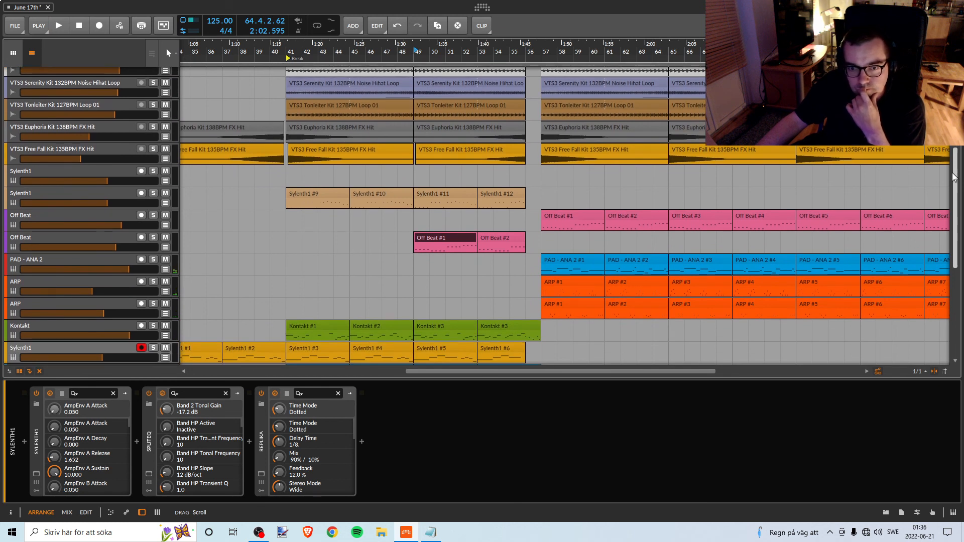
scroll(954, 190, up, 1)
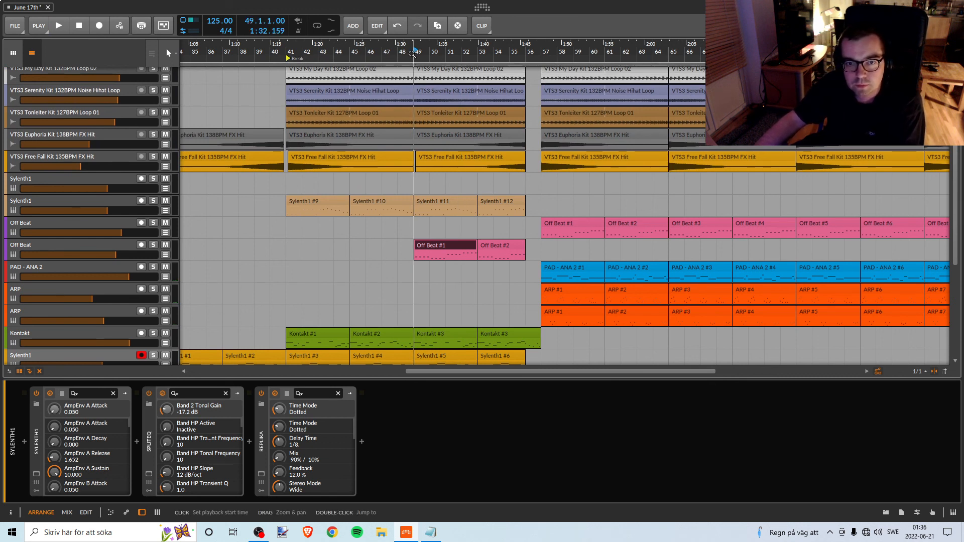
Compare the Break's Sylenth1 bass track soloed and in the full mix from bar 49, and replay from about bar 46.
click(151, 202)
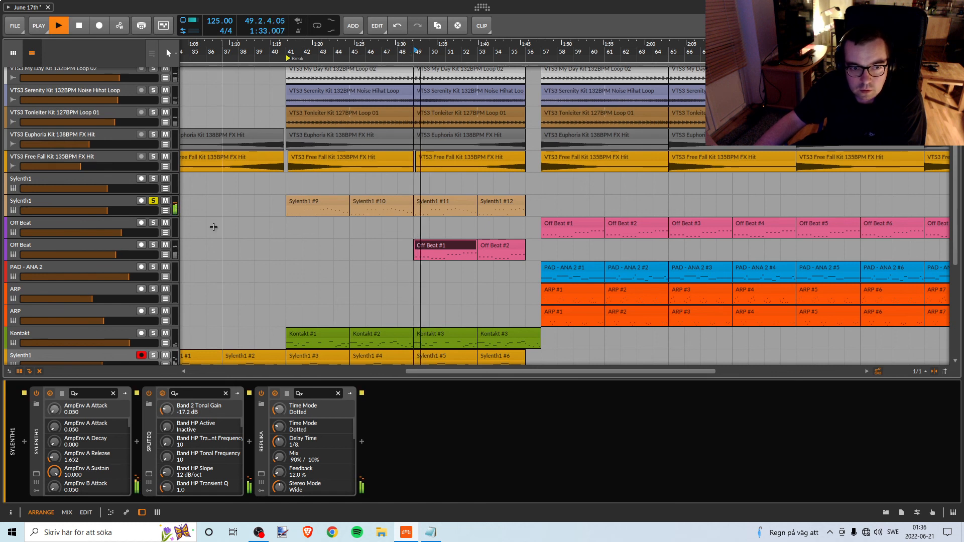
key(space)
click(153, 201)
key(space)
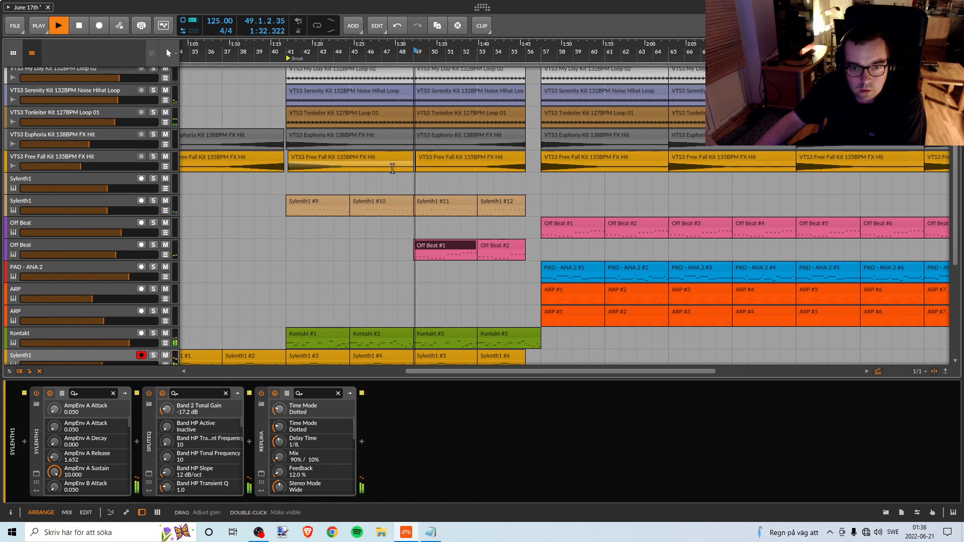
key(space)
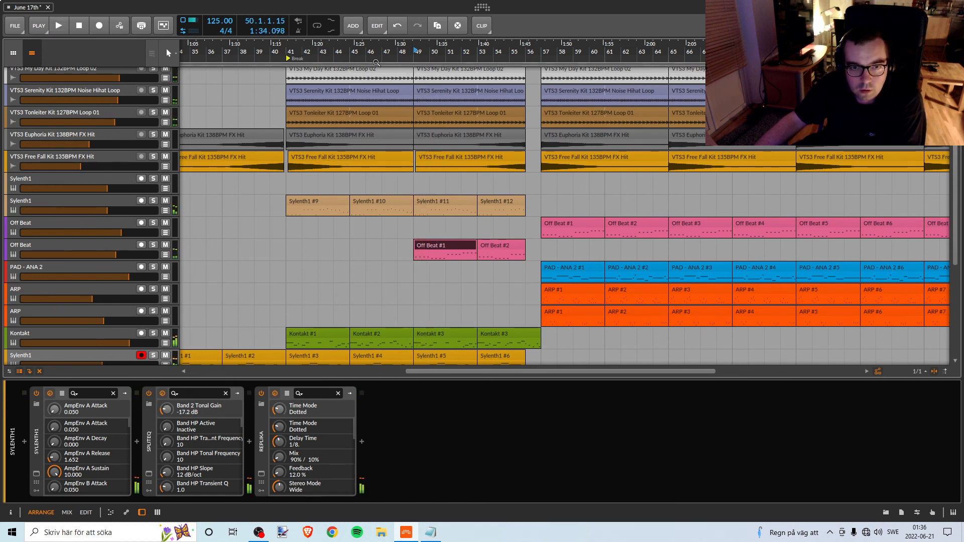
click(365, 52)
key(space)
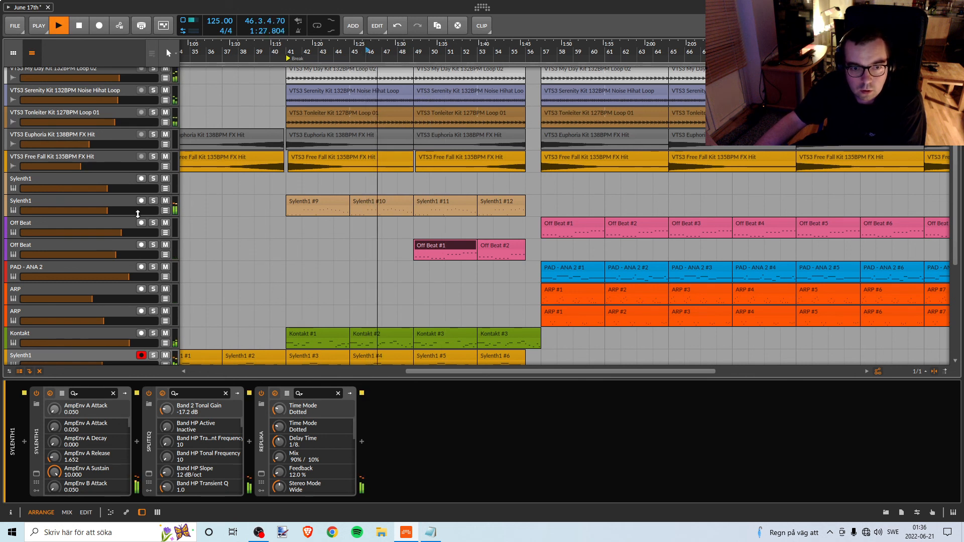
In SplitEQ on the Break's Sylenth1 bass track, set band 2 to 248 Hz with -8.5 dB tonal and -5.9 dB transient gain.
click(97, 200)
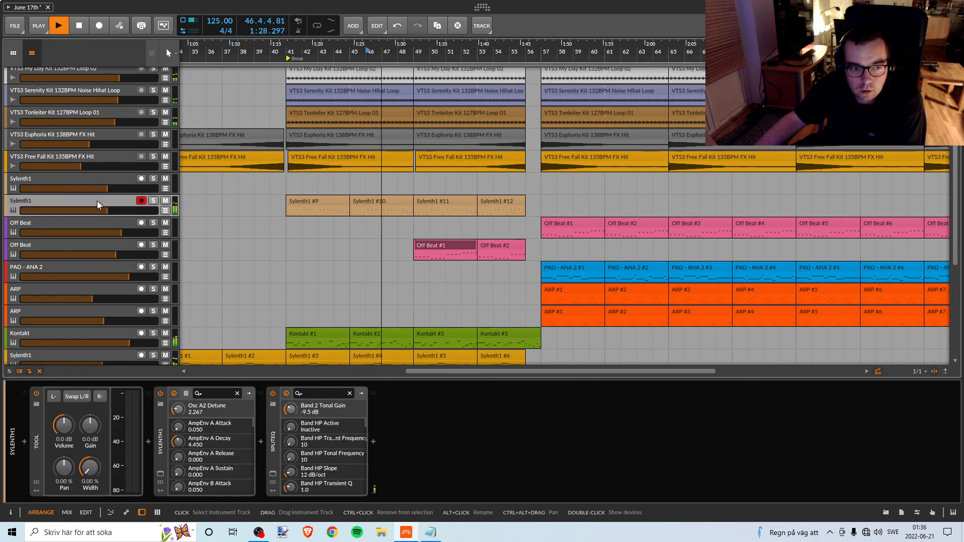
click(273, 473)
drag(549, 138, 649, 134)
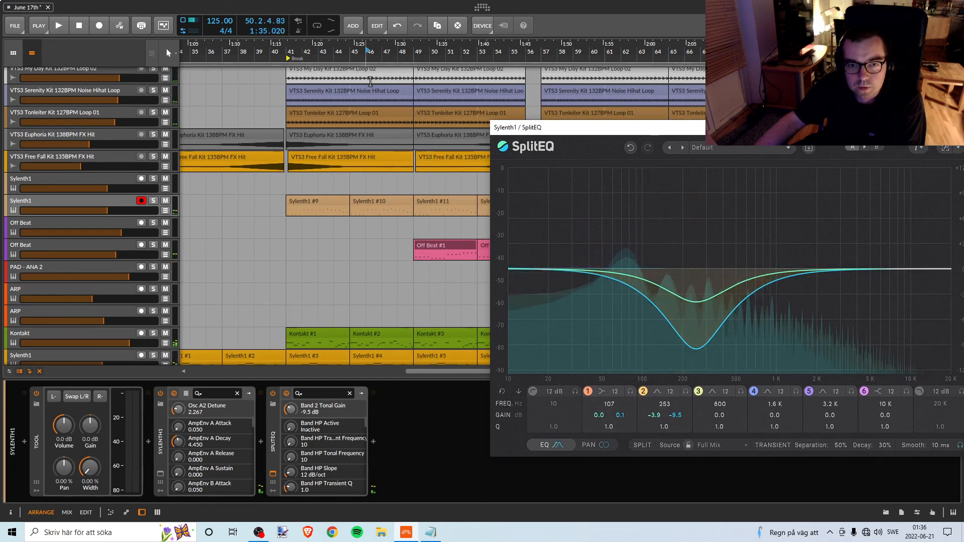
click(354, 55)
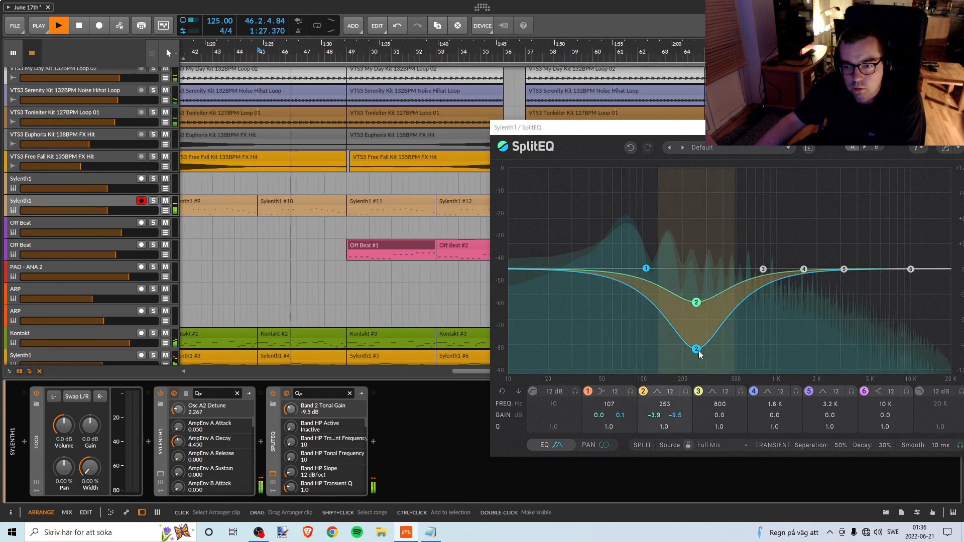
drag(697, 349, 698, 348)
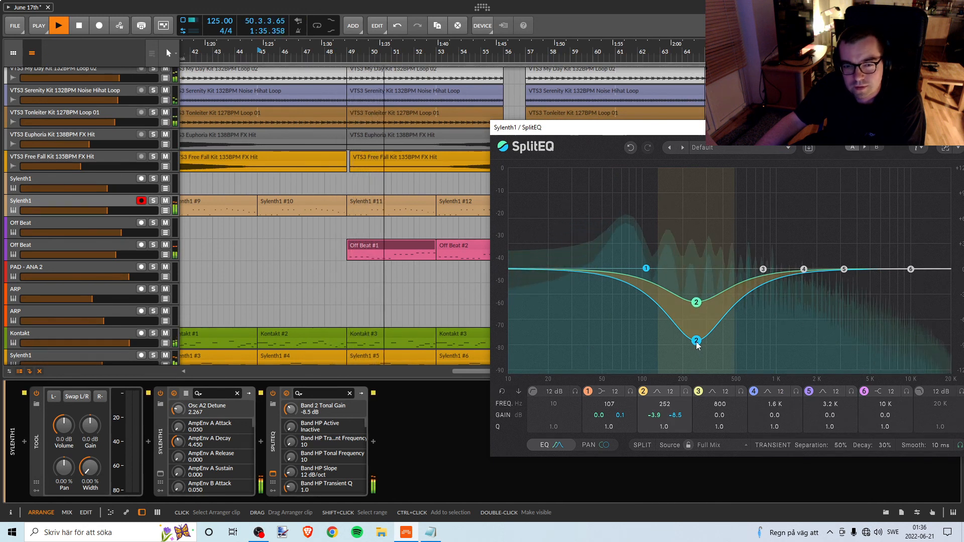
drag(699, 304, 697, 321)
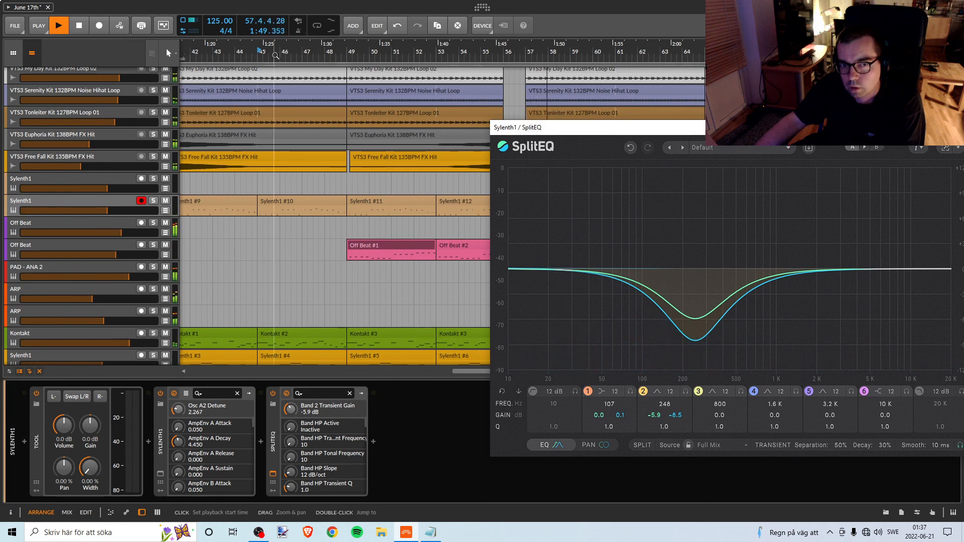
Listen to the Break from bar 41, check the Sylenth1 bass track's solo and save the project.
drag(275, 53, 356, 46)
key(space)
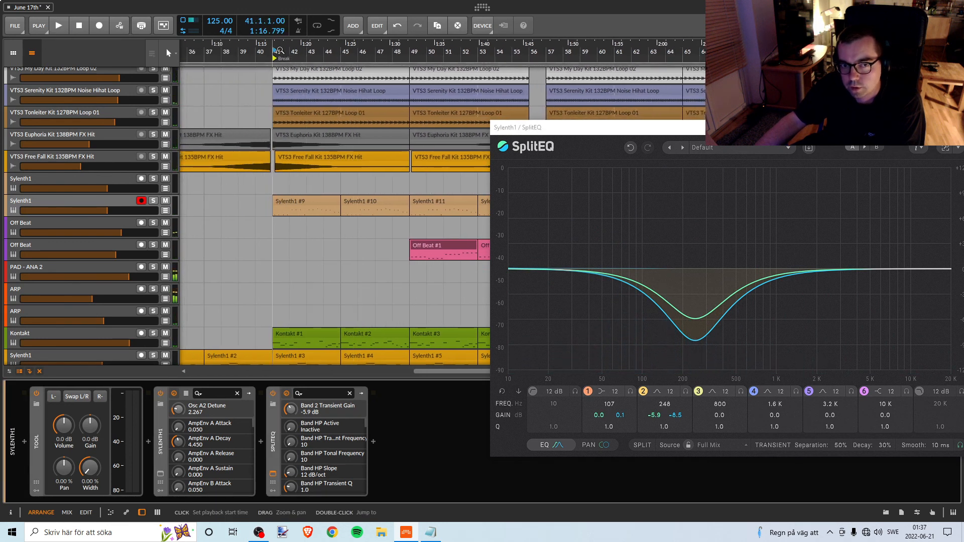
key(space)
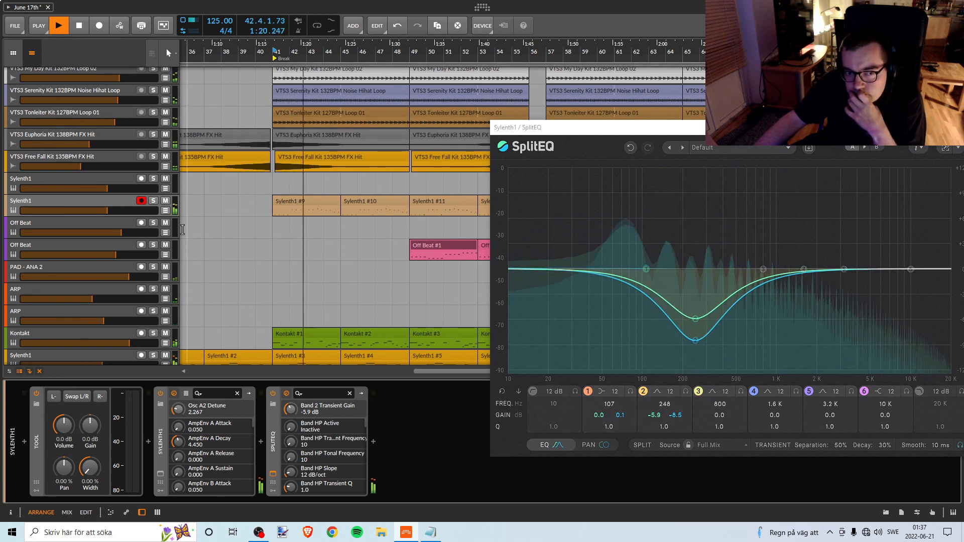
click(154, 201)
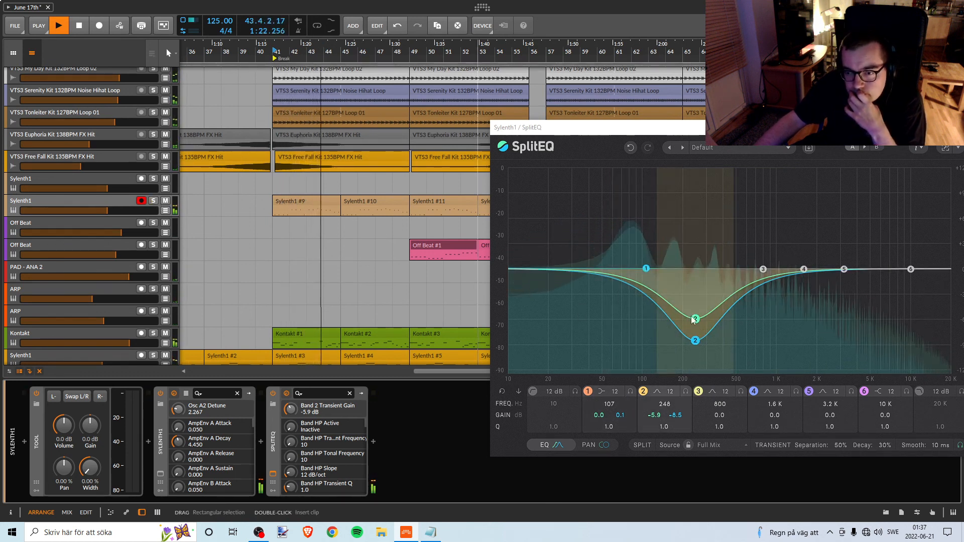
key(space)
click(14, 28)
click(38, 70)
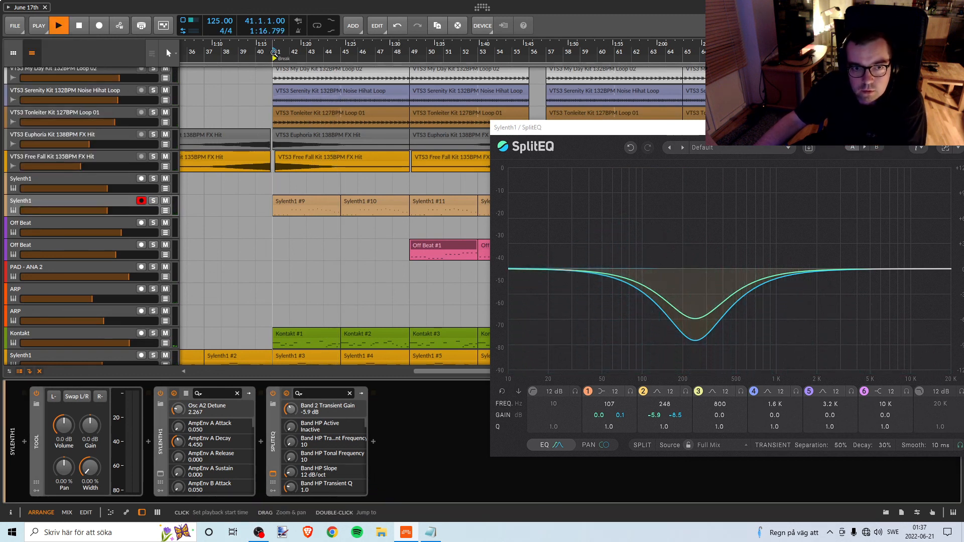
Replay the Break, set SplitEQ band 2 to 246 Hz with -6.5 dB transient gain, and save the project.
key(space)
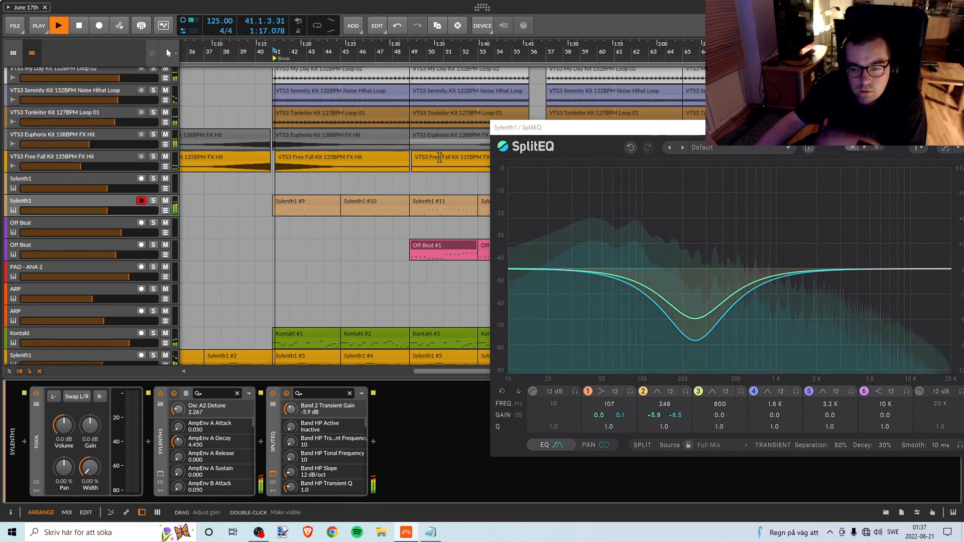
click(696, 321)
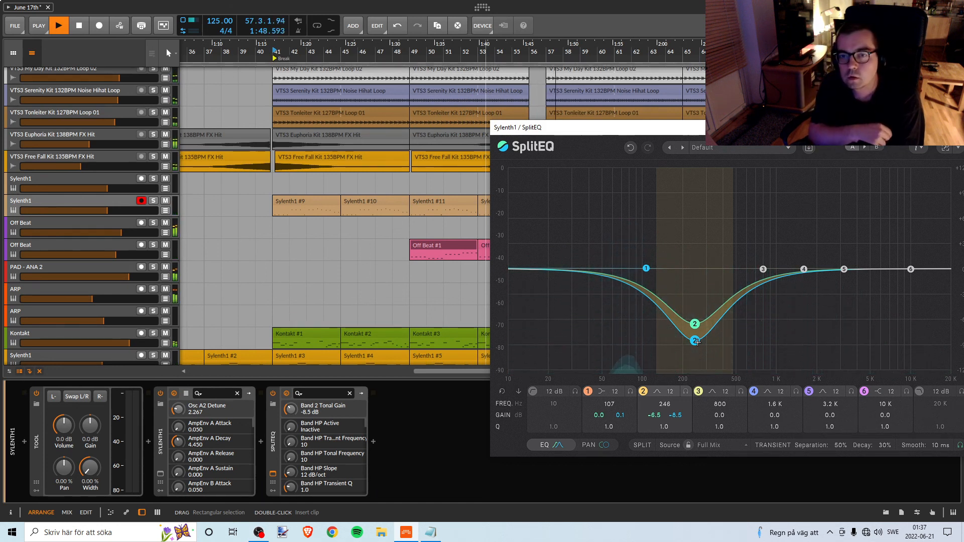
click(21, 26)
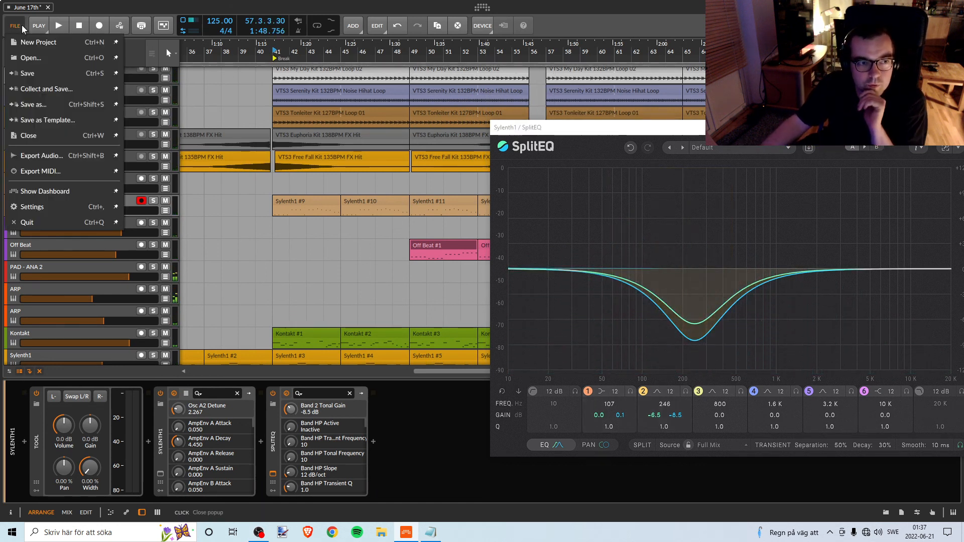
click(30, 74)
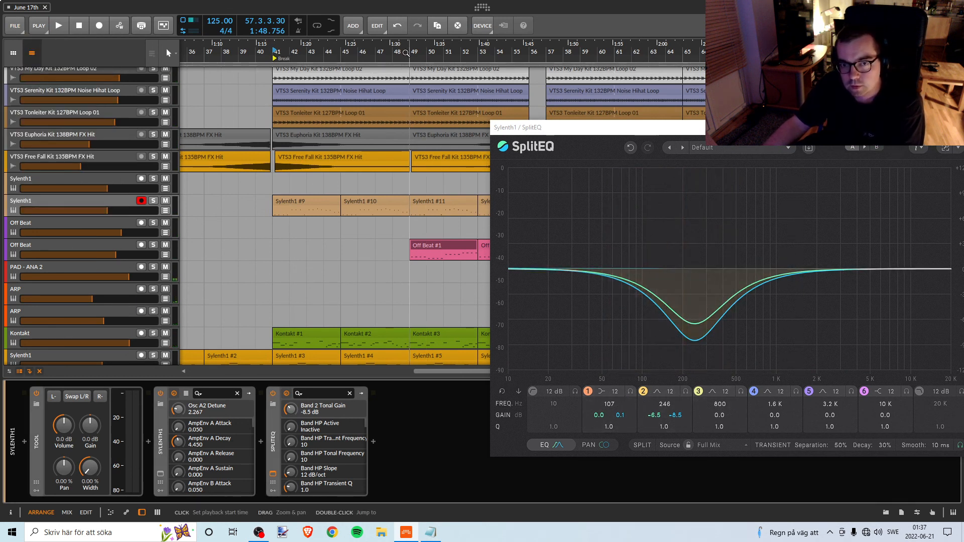
Play the Break from bar 49 in the full mix and save the project.
key(space)
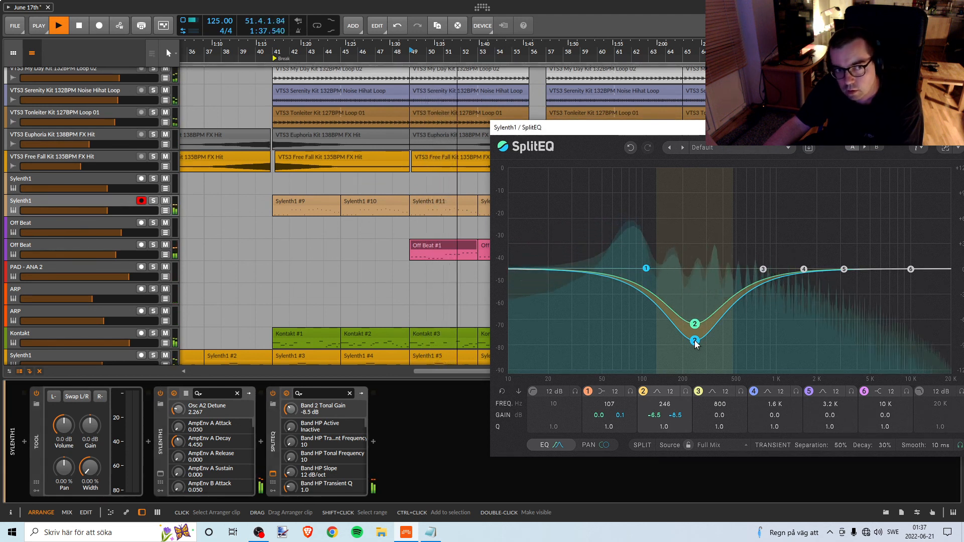
click(24, 30)
click(47, 78)
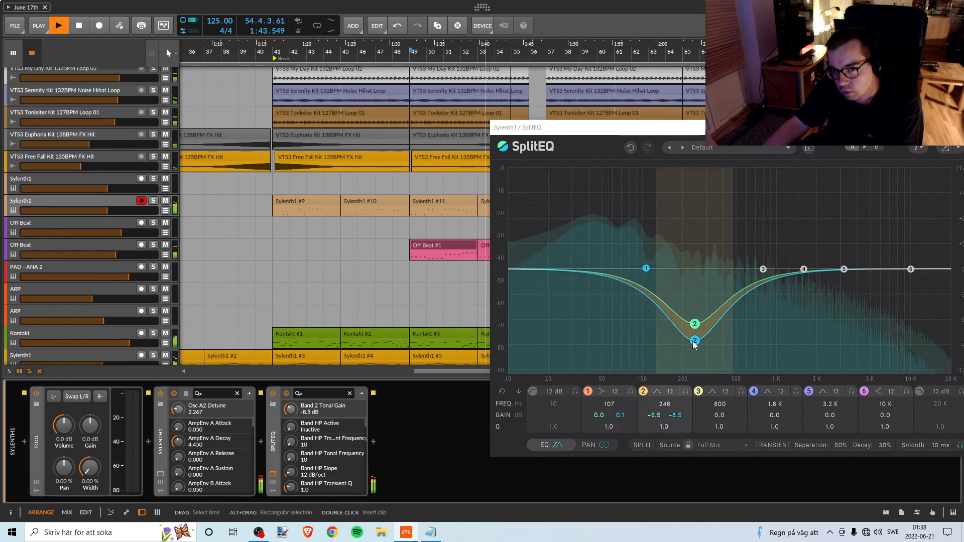
Replay from bar 49 and set SplitEQ band 2 on the Break's Sylenth1 track to 252 Hz with -8.1 dB tonal gain.
key(space)
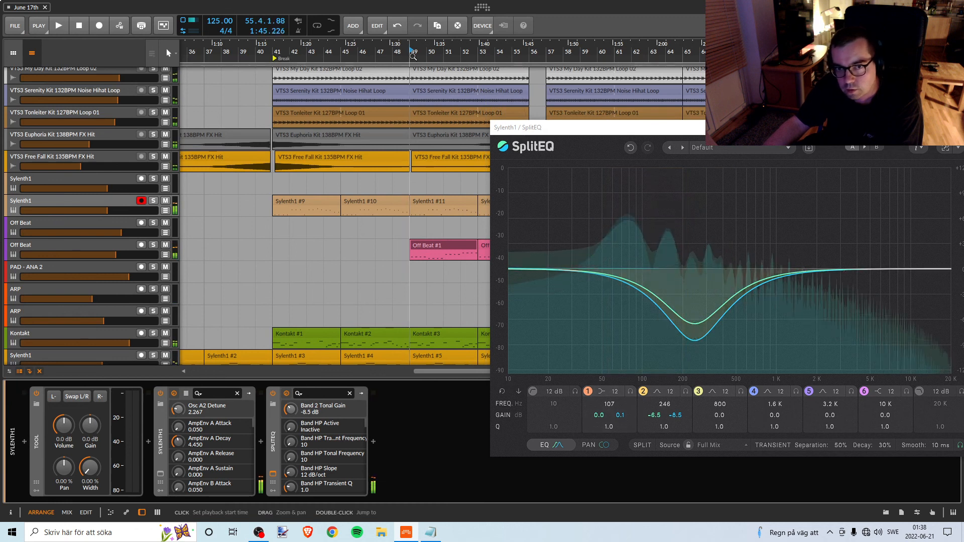
key(space)
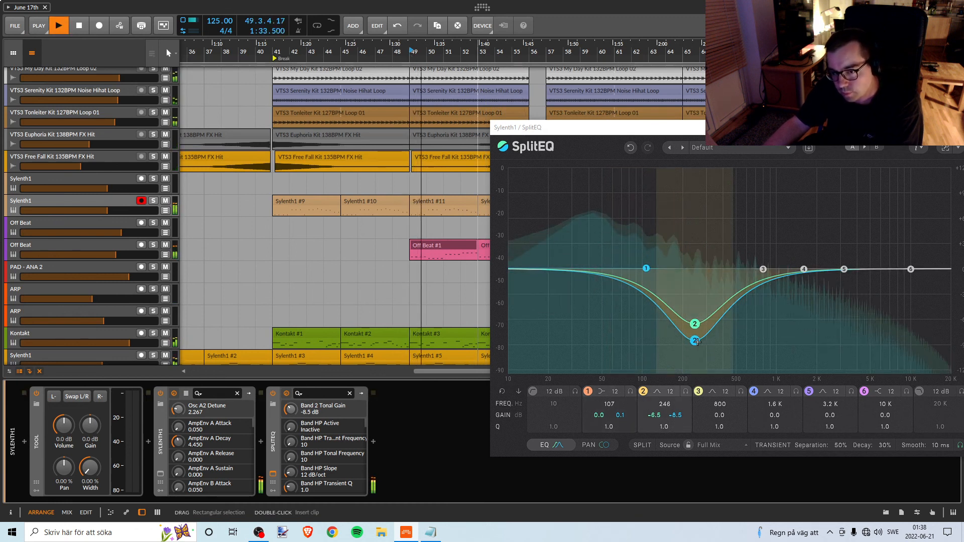
drag(697, 342, 701, 340)
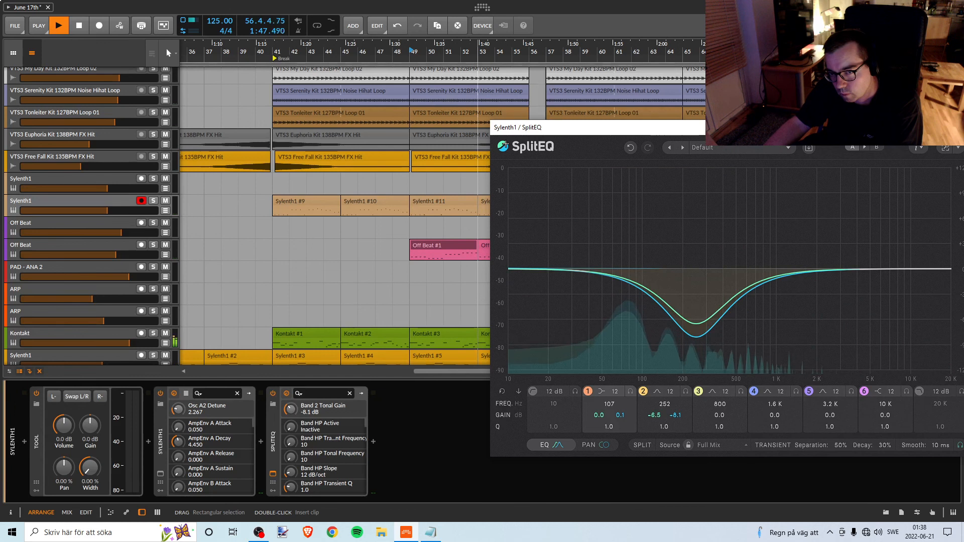
Play the Break from bar 41, set SplitEQ band 2 to 248 Hz with -7.0 dB transient gain, and close the plug-in window.
click(274, 50)
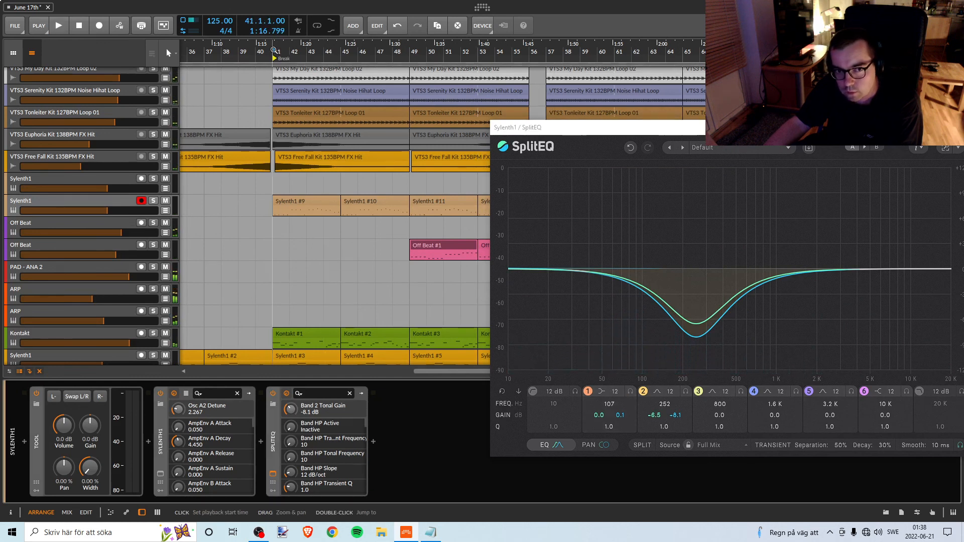
key(space)
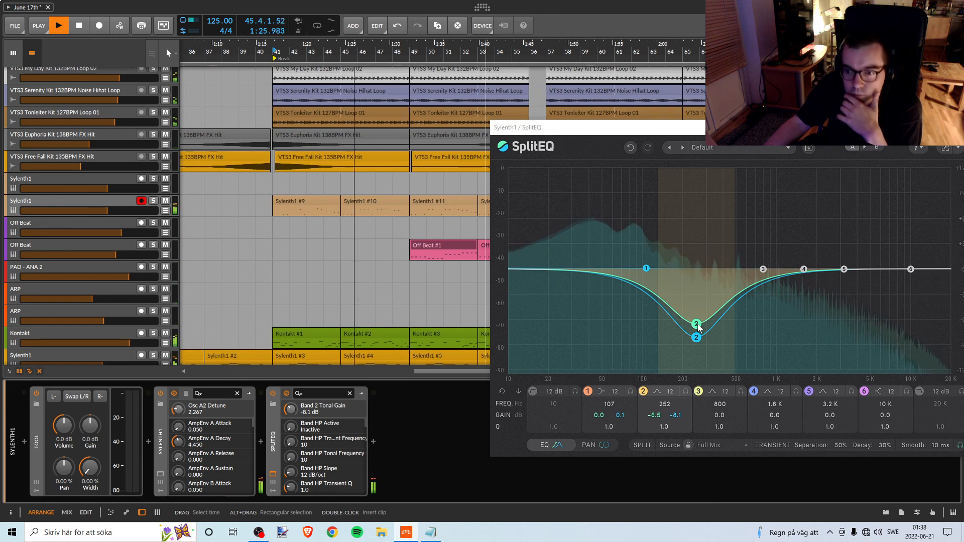
drag(698, 325, 697, 329)
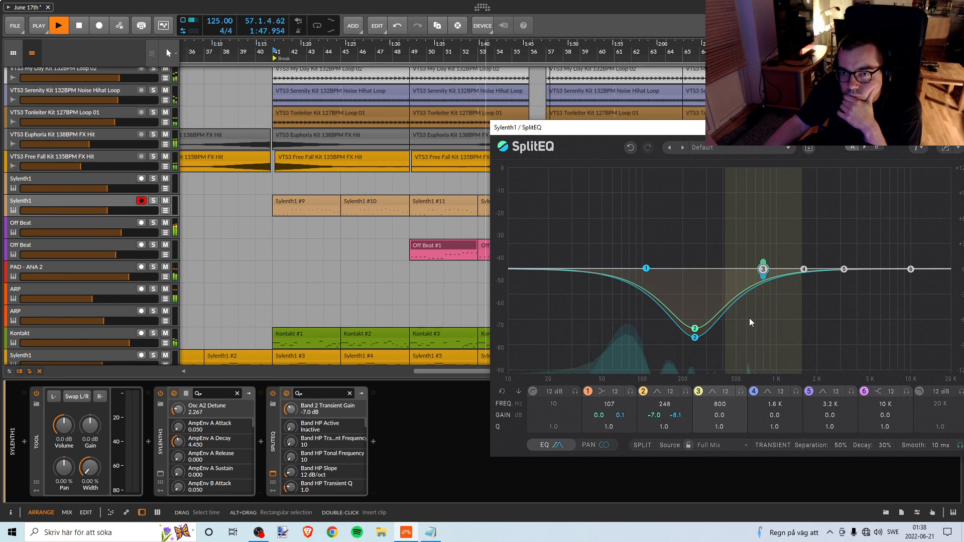
click(946, 148)
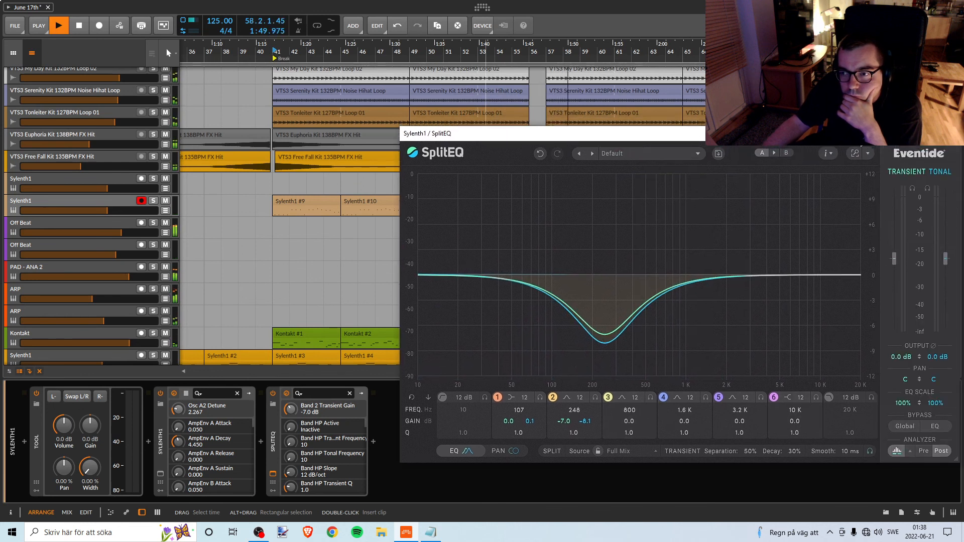
click(957, 146)
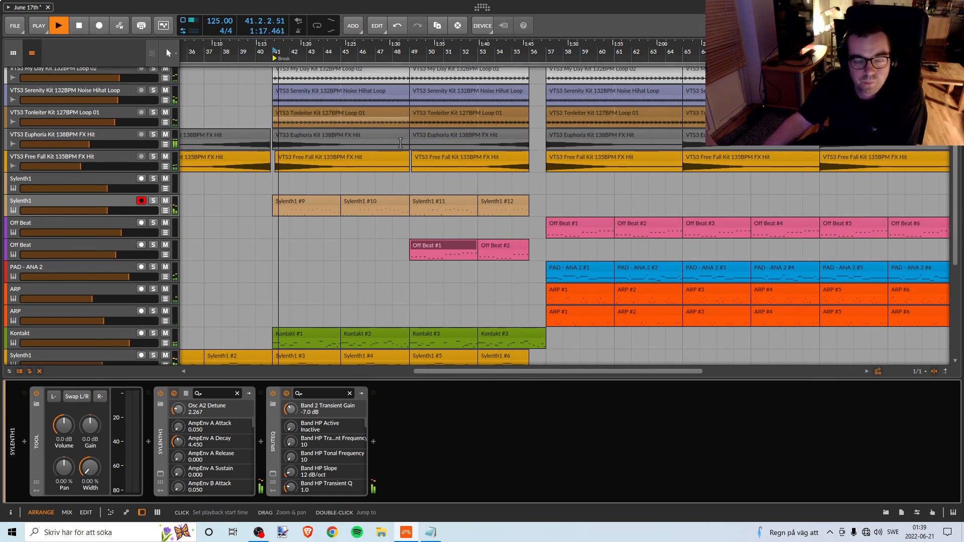
Stop playback and add an EQ+ after SplitEQ on the Break's Sylenth1 track, with band 1 set to Low-cut 1.
scroll(455, 223, up, 3)
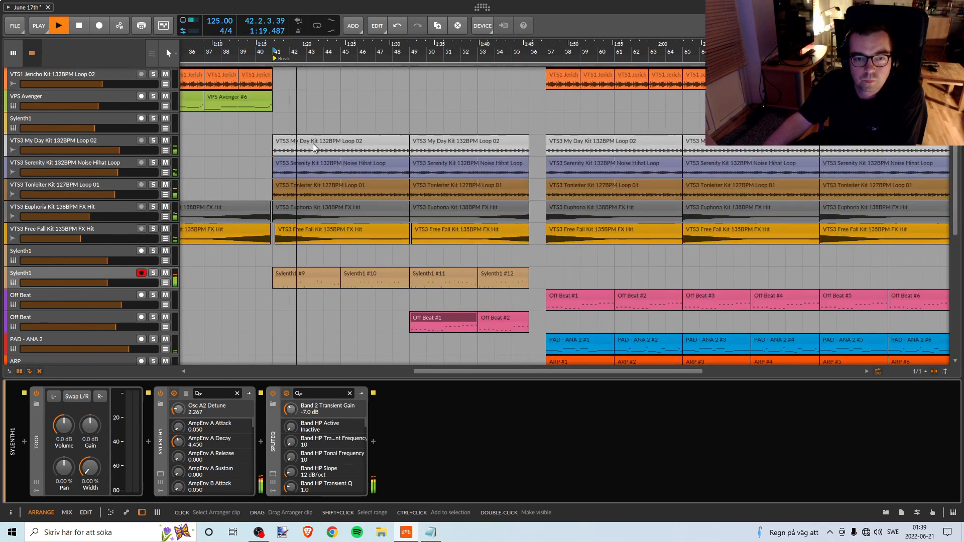
scroll(428, 203, down, 3)
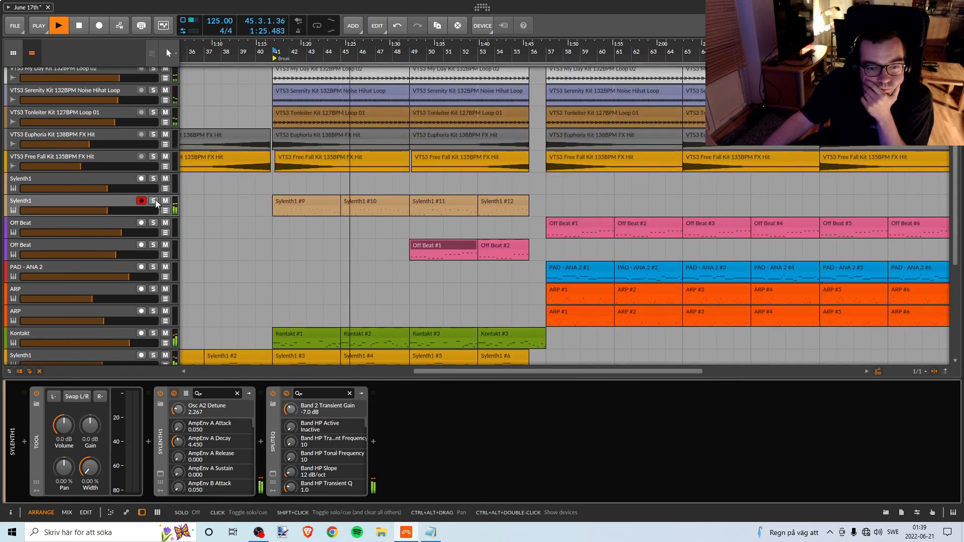
key(space)
click(374, 441)
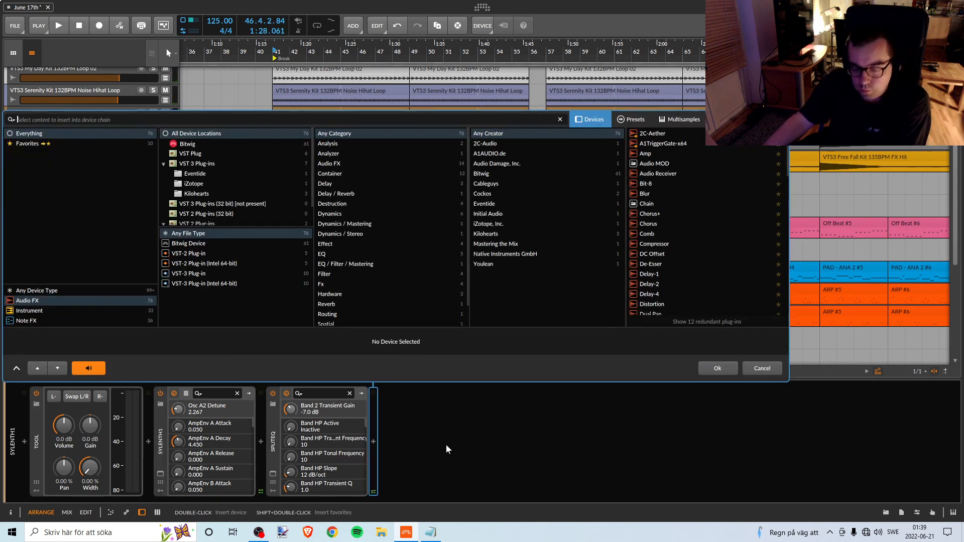
text(eq)
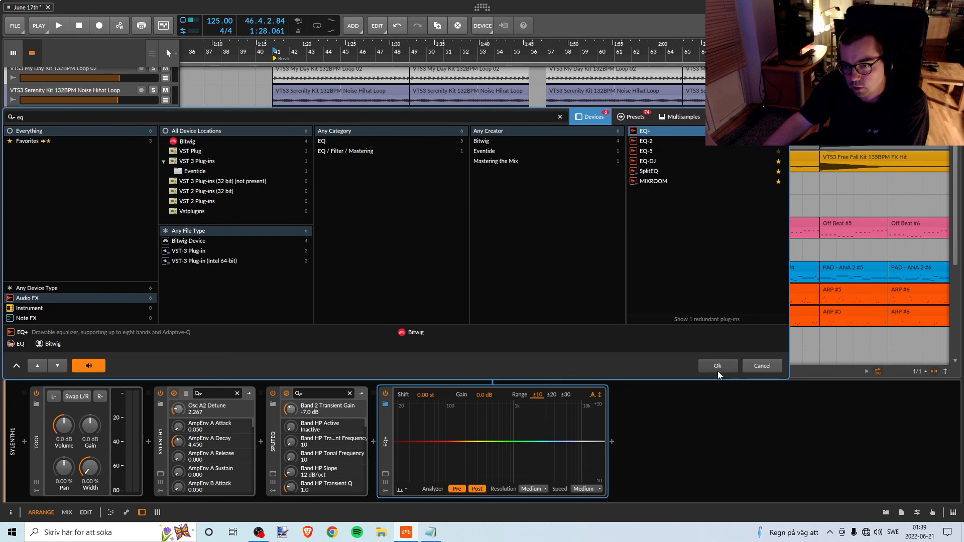
click(717, 368)
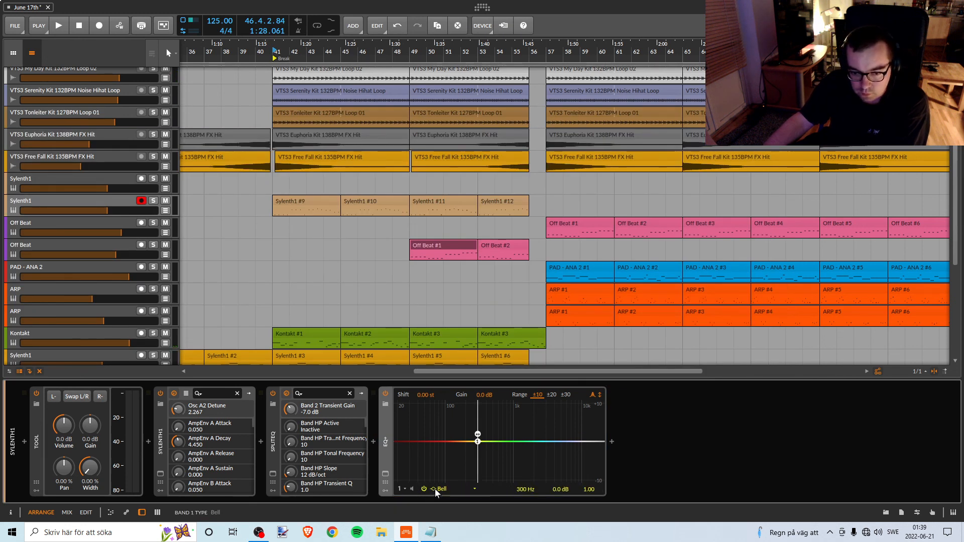
click(435, 489)
click(455, 340)
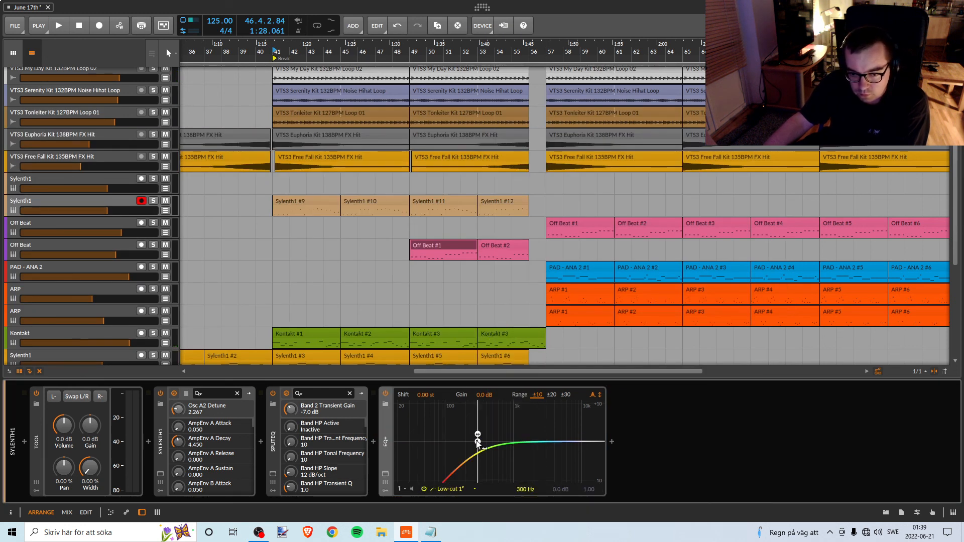
Set the EQ+ low-cut frequency to 101 Hz in the expanded view while playing the Break from bar 41, and collapse the view.
key(space)
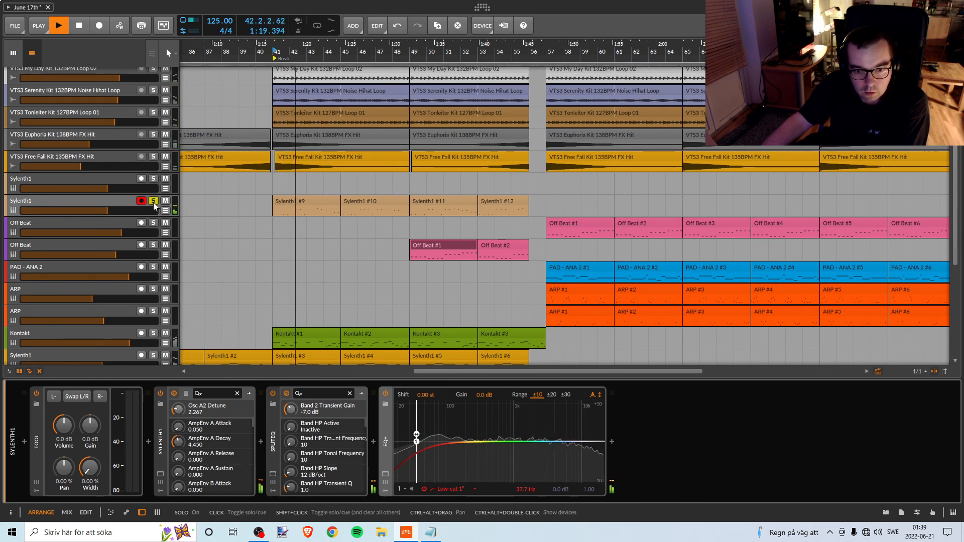
drag(416, 441, 449, 444)
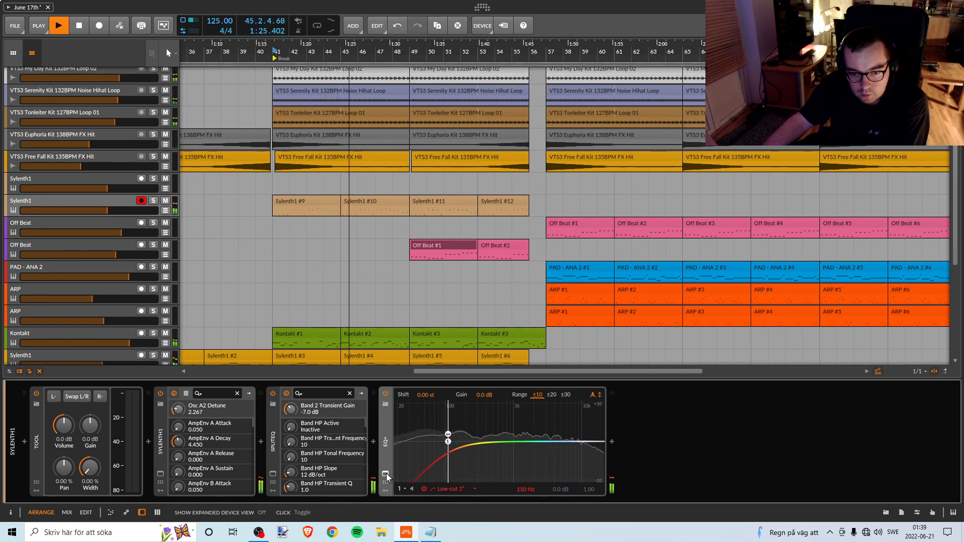
click(386, 473)
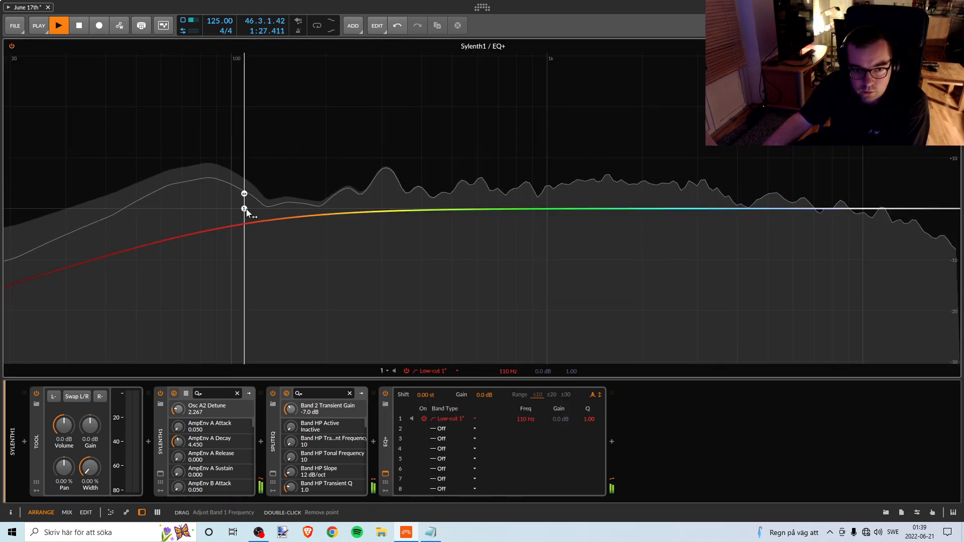
drag(246, 209, 233, 211)
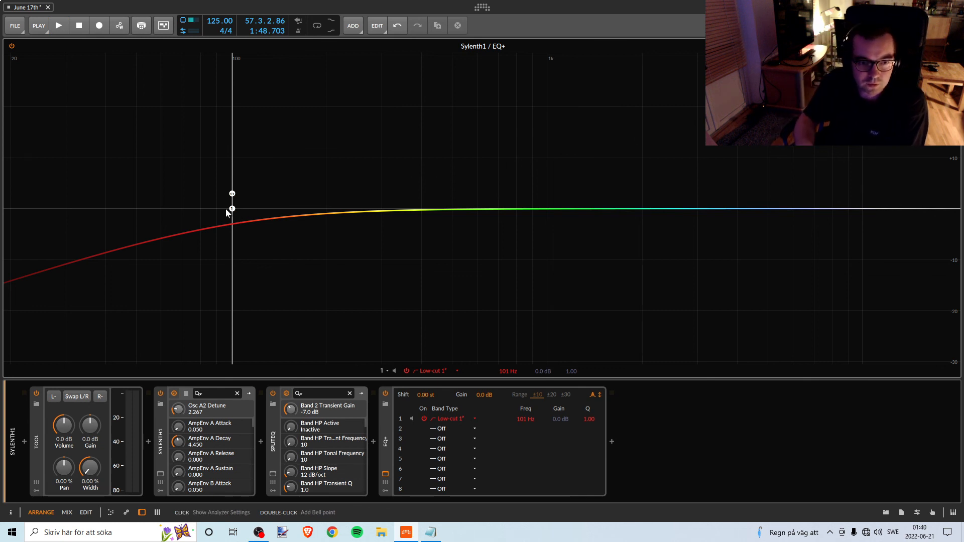
key(space)
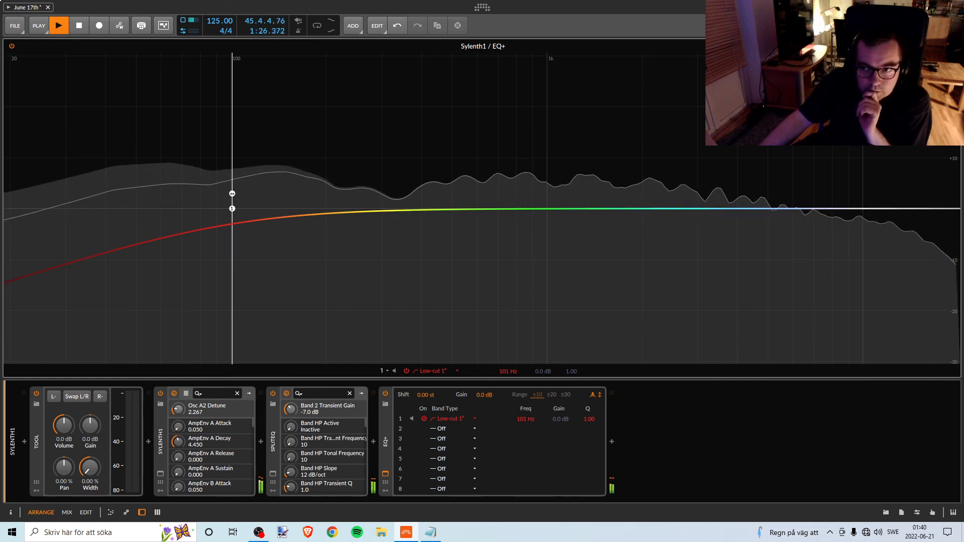
click(385, 473)
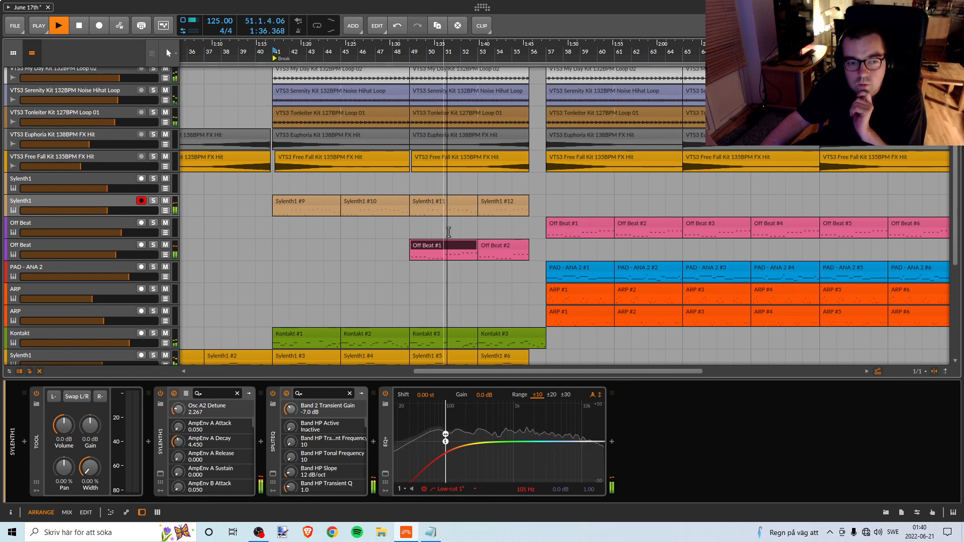
Lower the Break's Off Beat track volume to slightly below -4.0 dB while playing from bar 49, and stop playback.
click(118, 245)
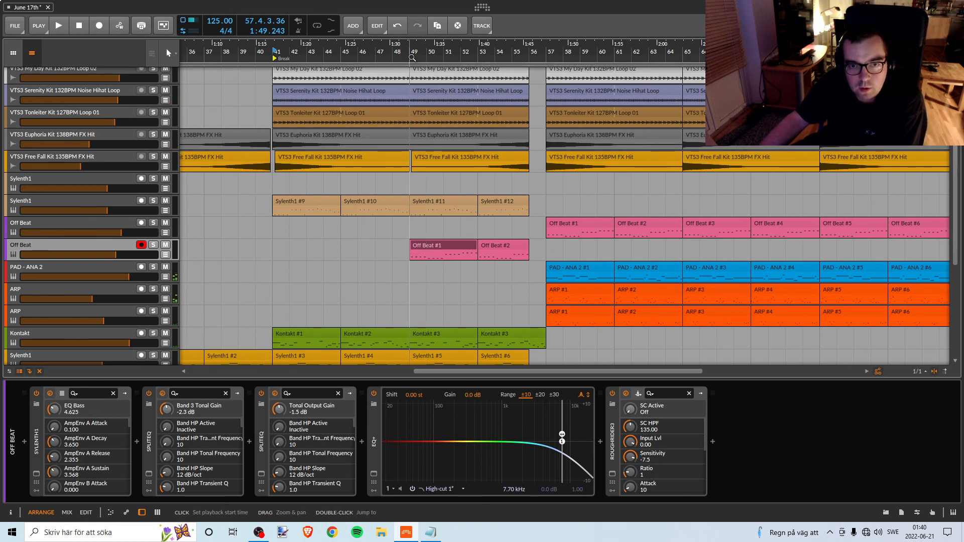
mouse_move(120, 254)
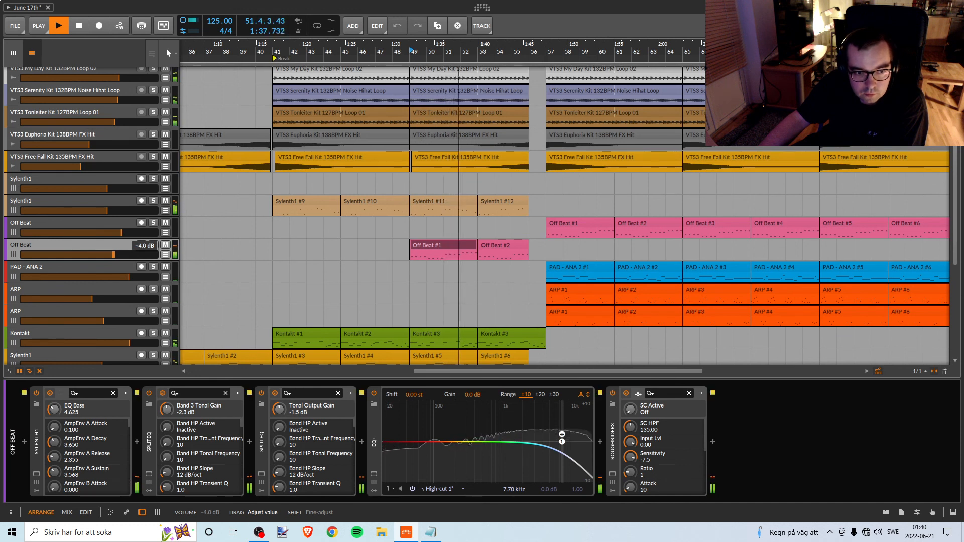
drag(114, 255, 113, 254)
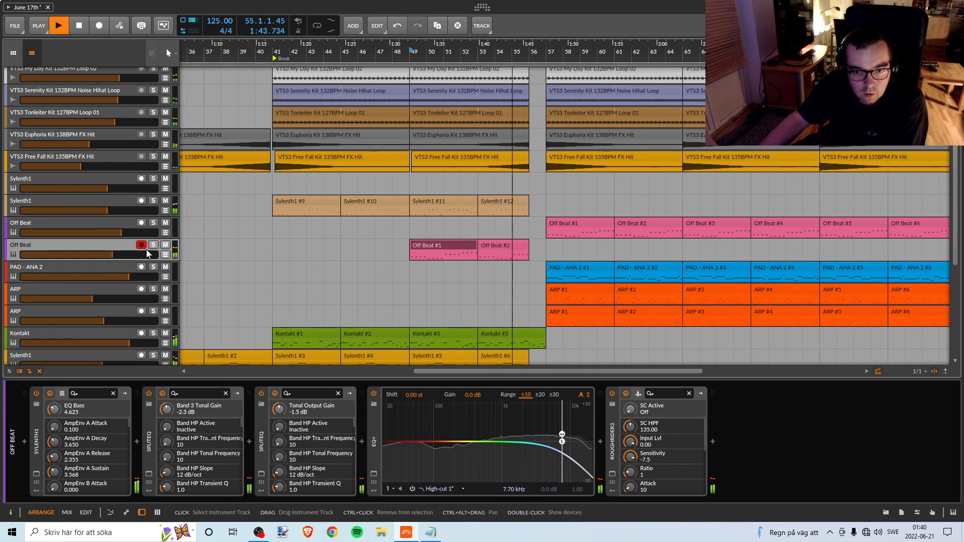
scroll(319, 261, up, 6)
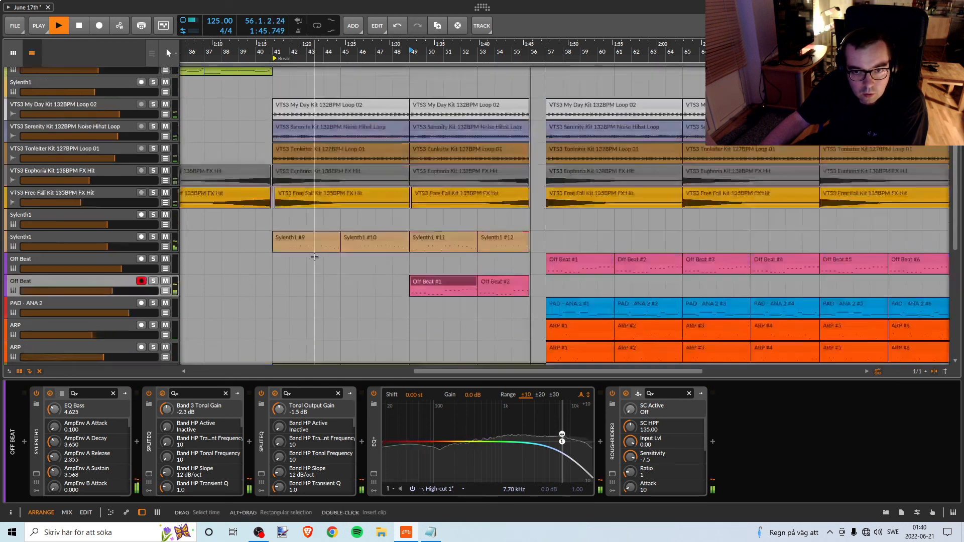
scroll(318, 261, down, 4)
key(space)
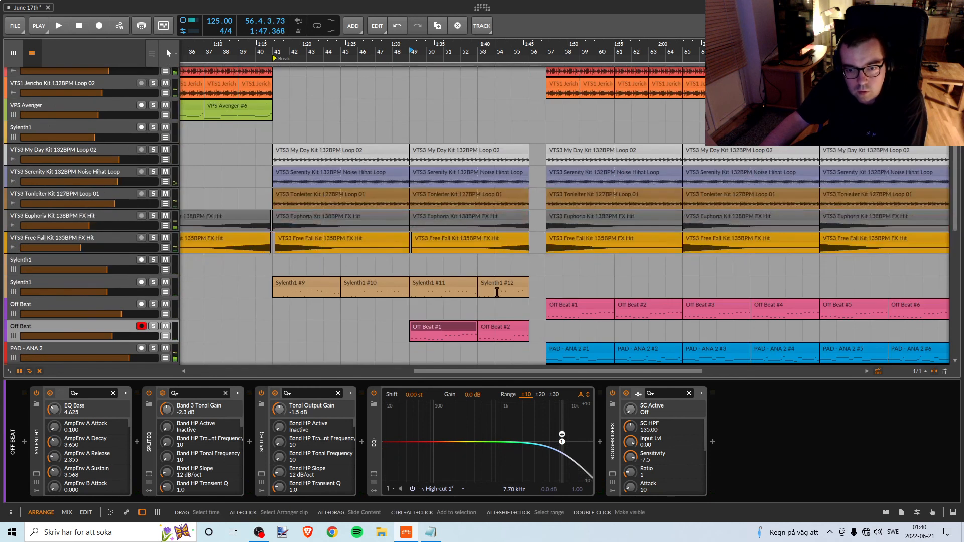
Shorten the Break's Off Beat #2 clip to end at bar 55 and play from bar 49, comparing it with the Kick track.
scroll(527, 298, up, 4)
click(504, 134)
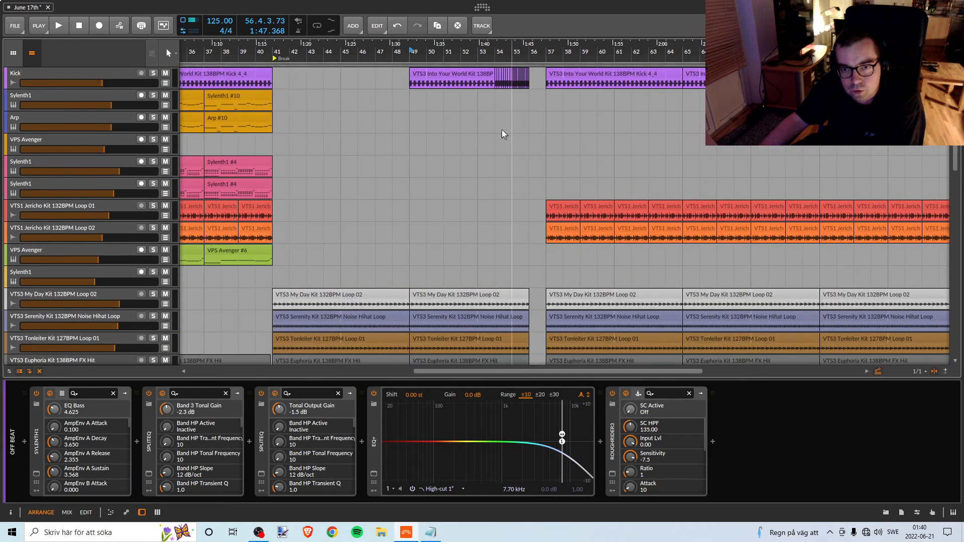
scroll(512, 199, down, 5)
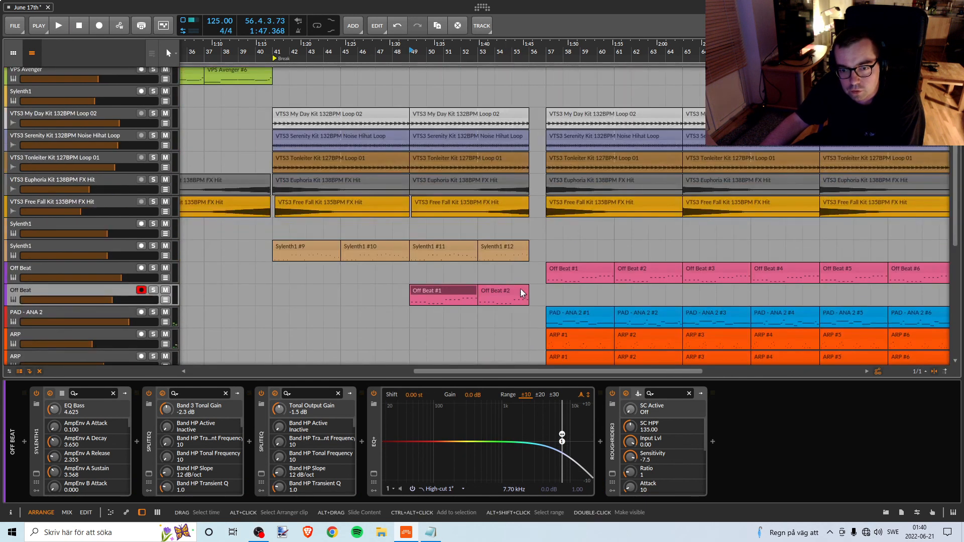
click(520, 290)
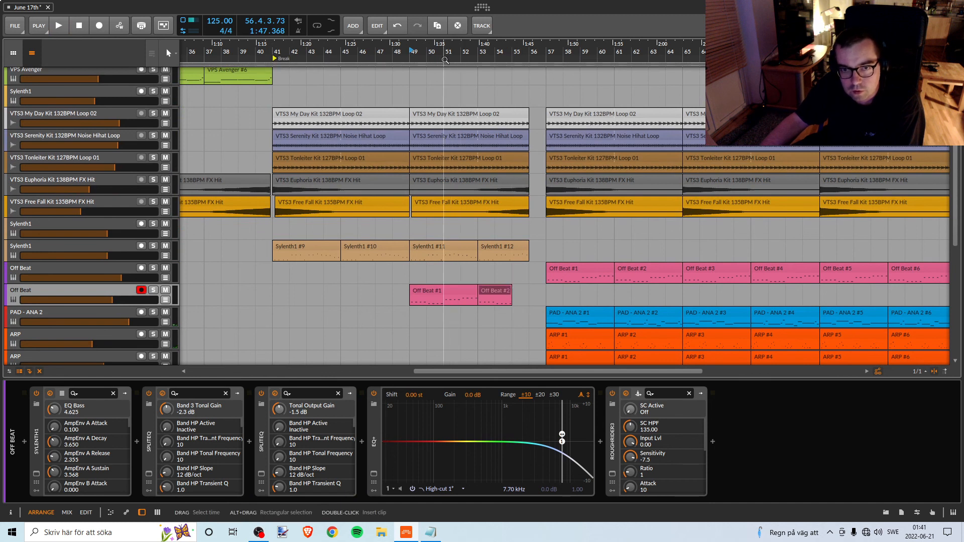
scroll(517, 280, up, 5)
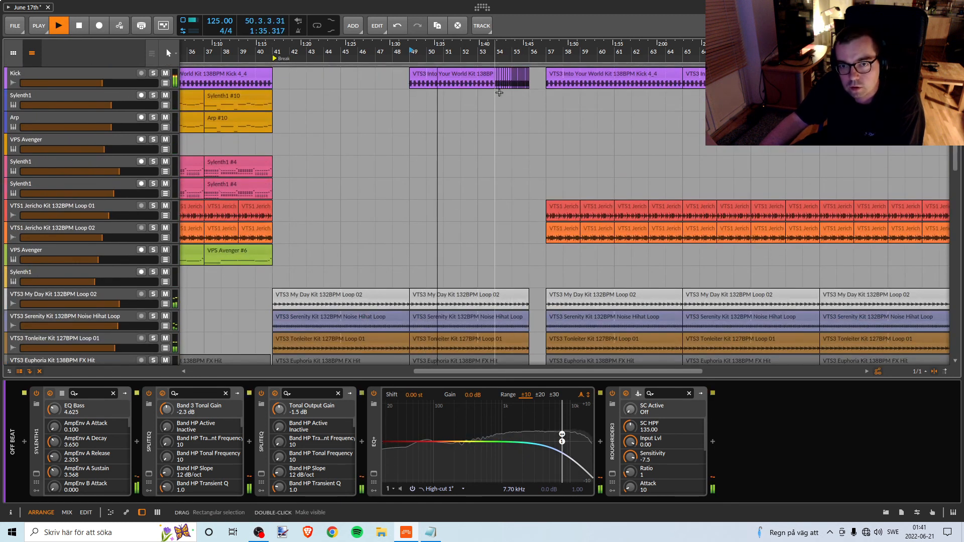
scroll(507, 186, down, 1)
scroll(507, 186, down, 5)
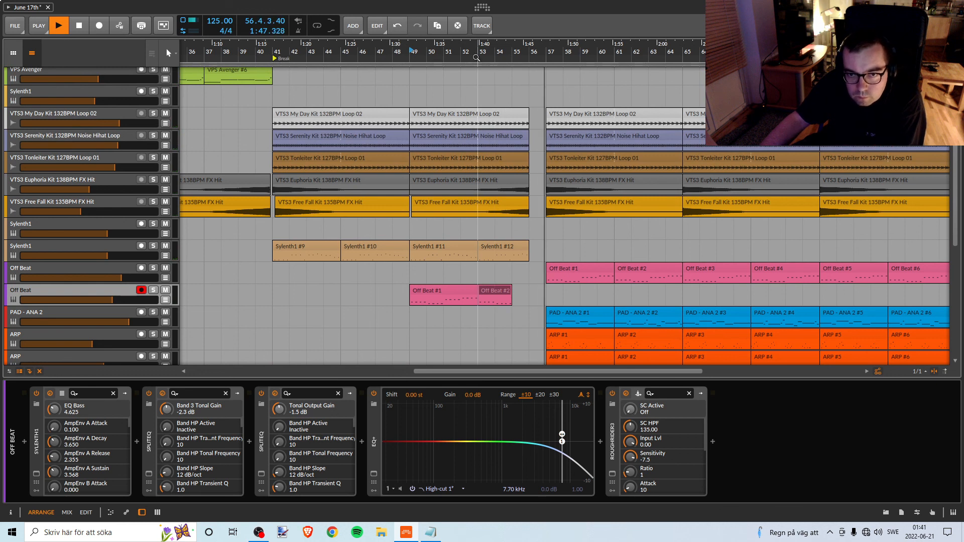
Play from bar 53, shorten the Break's Off Beat #2 clip to end at bar 54, and replay from bar 49.
key(space)
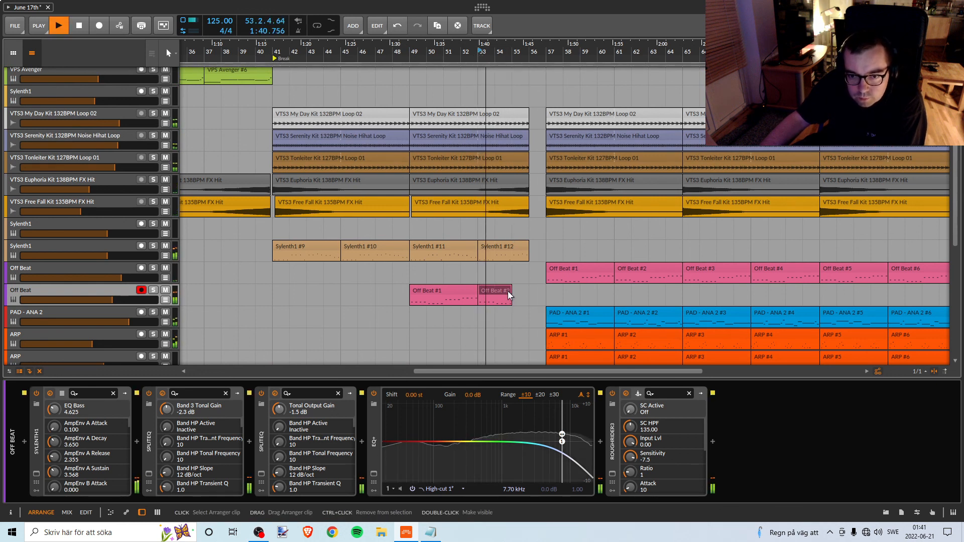
drag(509, 291, 498, 292)
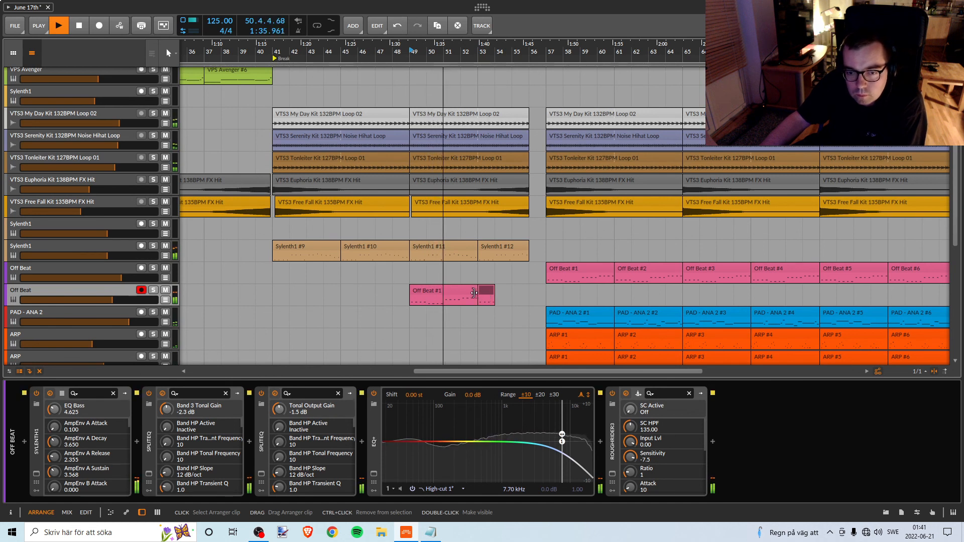
click(486, 293)
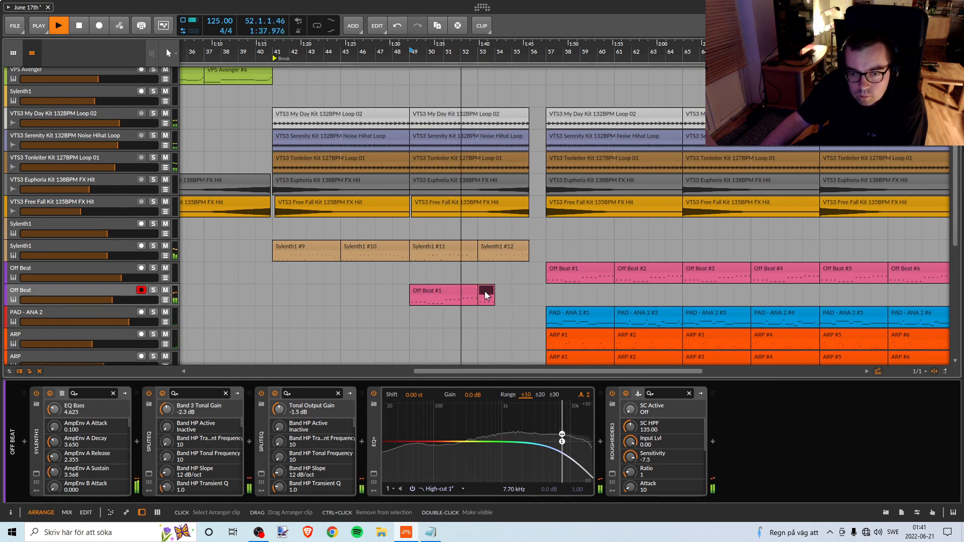
Try the Break without the Off Beat #2 clip from bar 49, and undo both the deletion and the shortening to bar 54.
key(Delete)
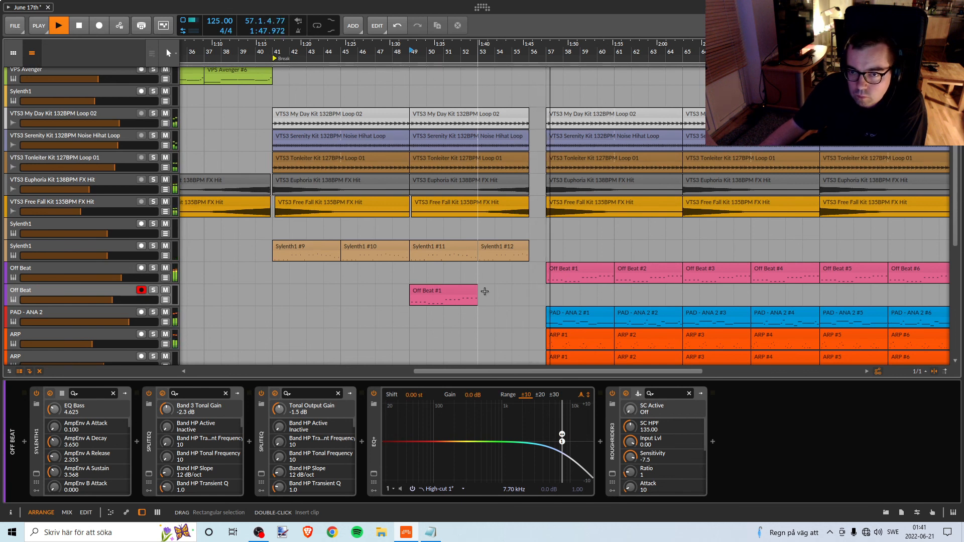
key(space)
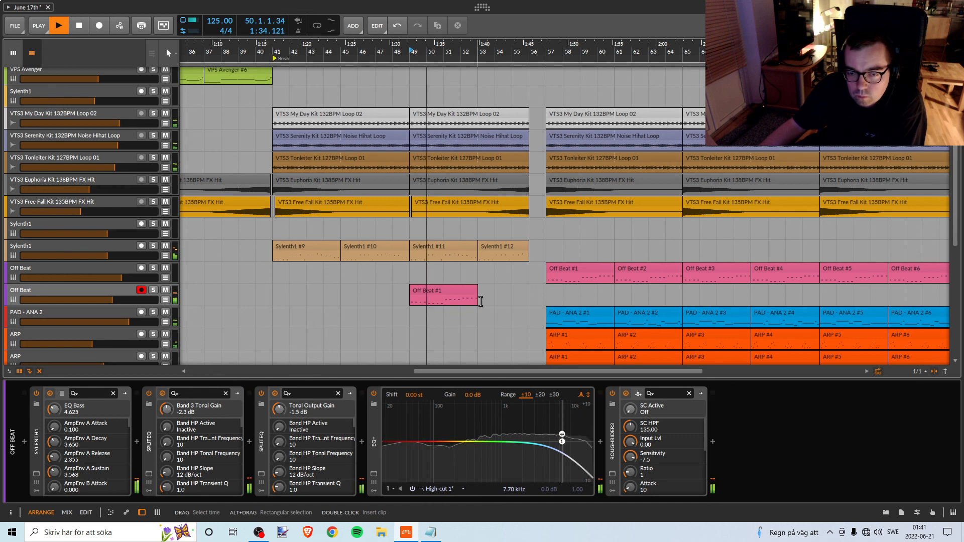
click(471, 295)
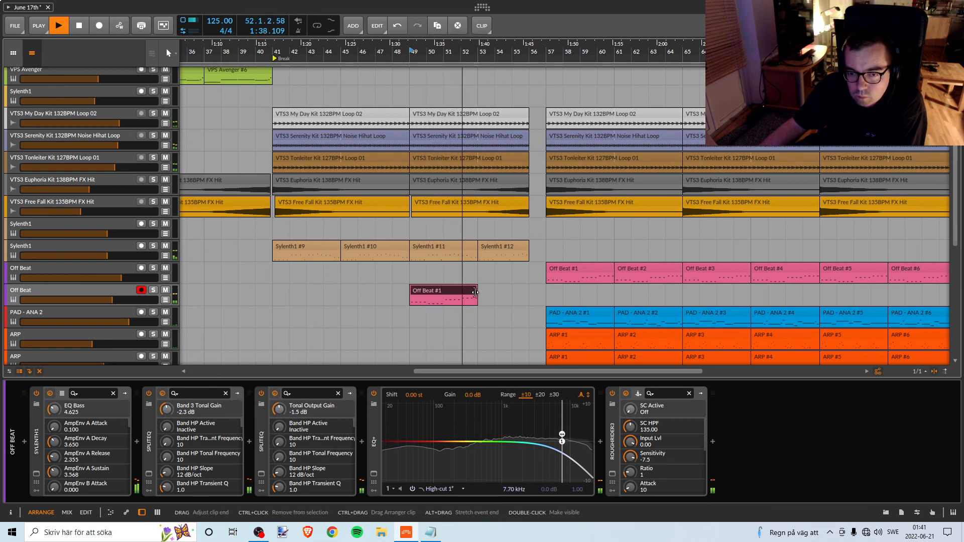
key(ctrl+z)
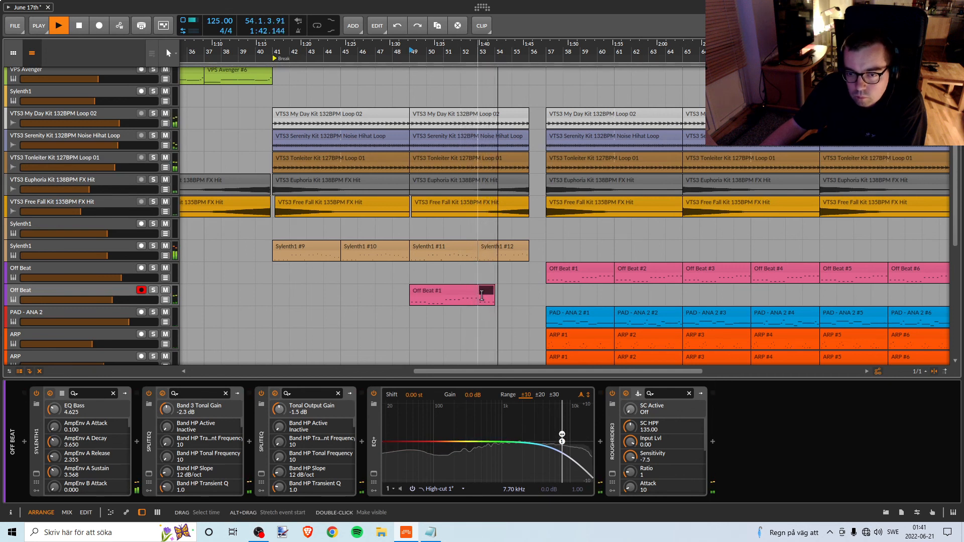
key(ctrl+z)
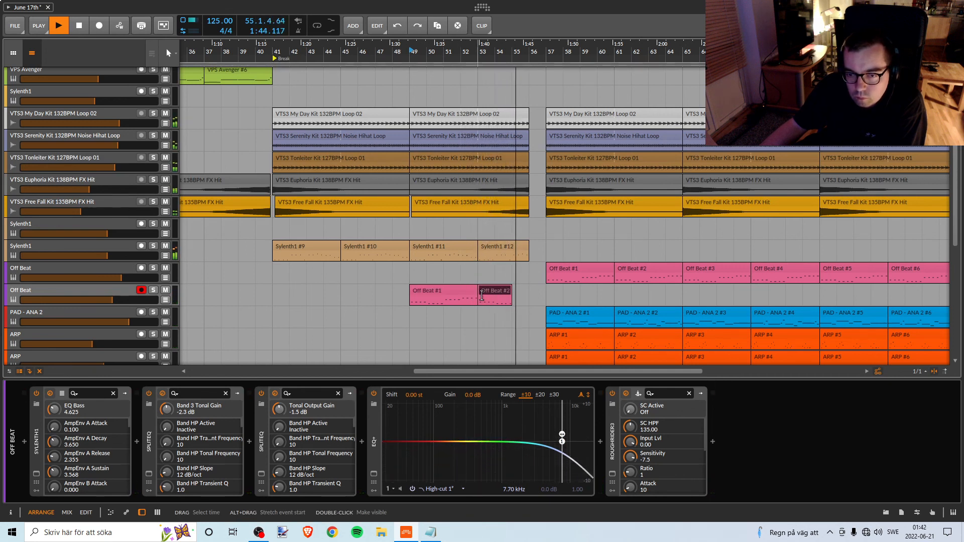
Play the Break from bars 53 and 49, delete its Off Beat #2 clip, and replay from bar 49 with Off Beat #1 selected.
key(space)
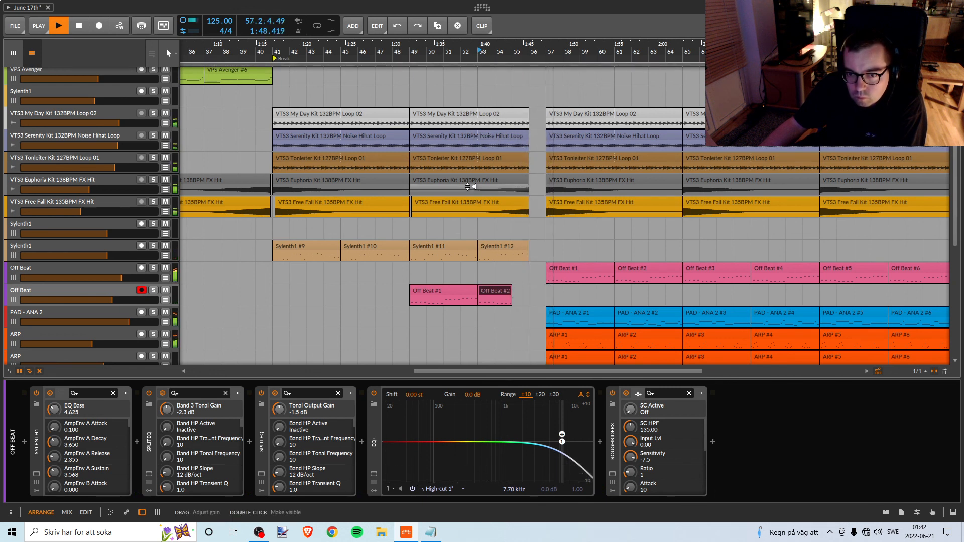
key(space)
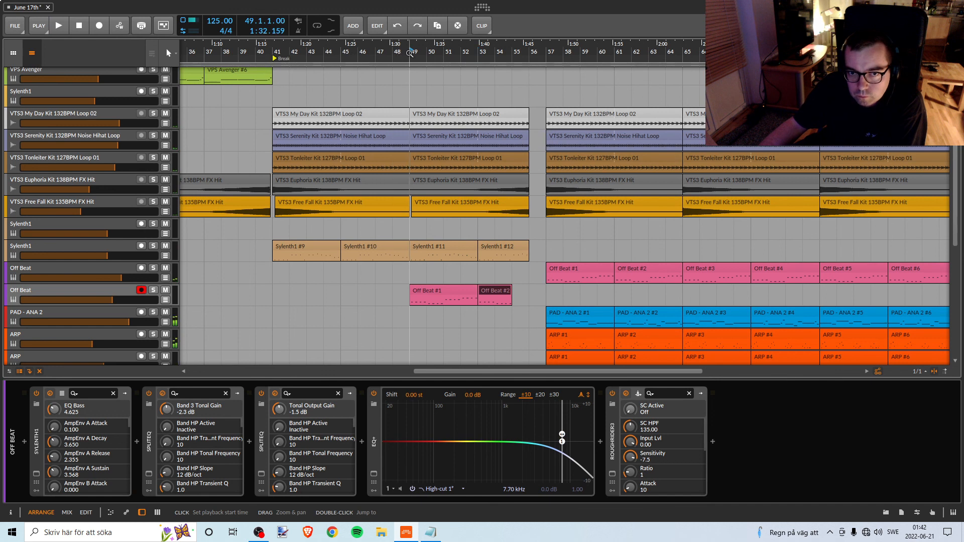
key(space)
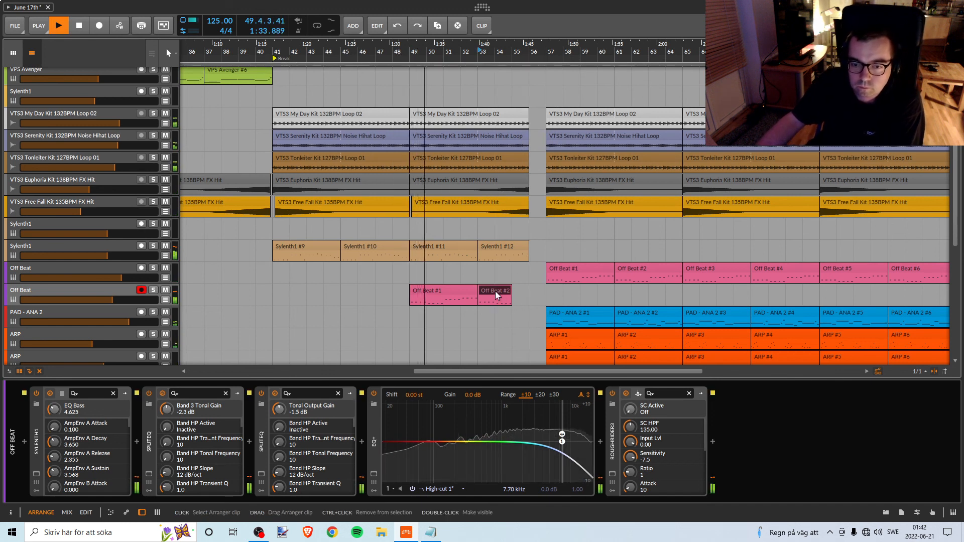
key(Delete)
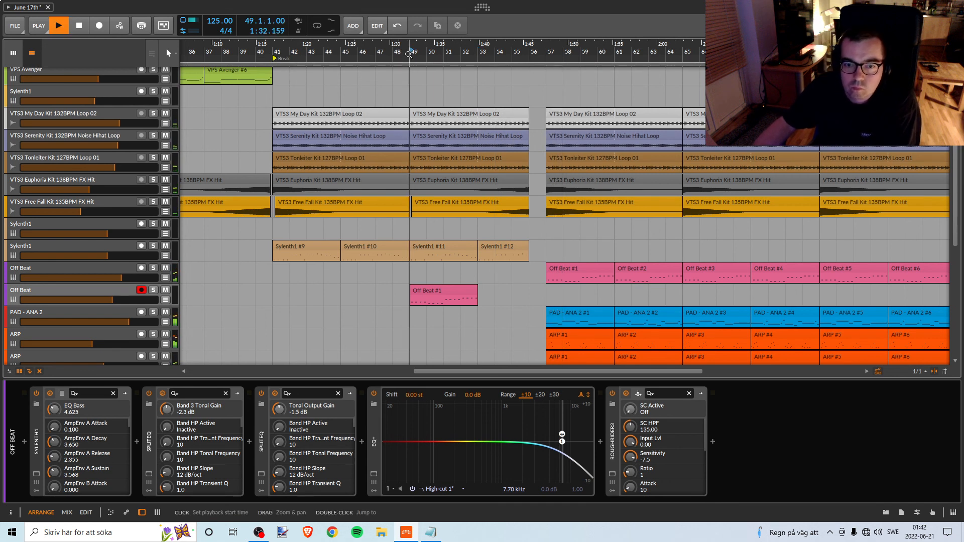
click(469, 289)
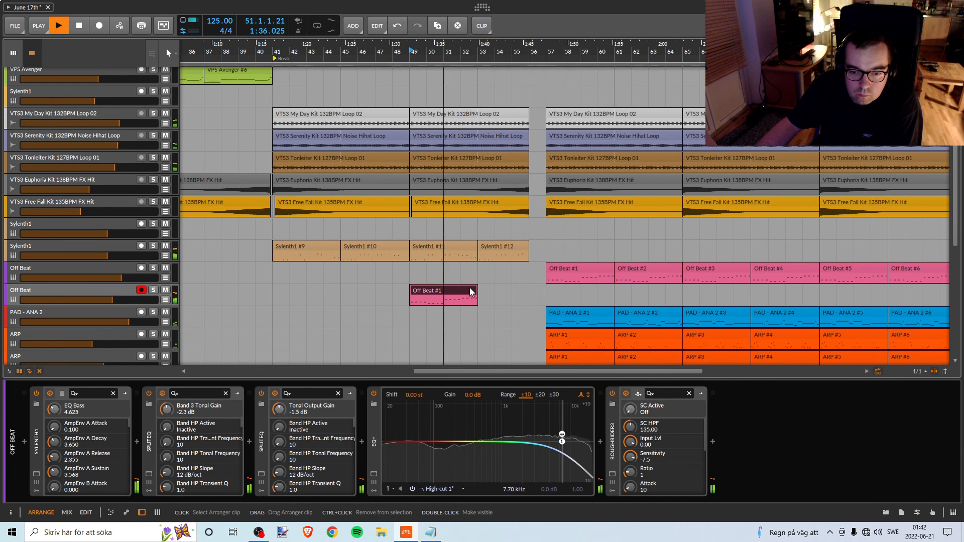
Check the Break's Off Beat track in the expanded EQ+ view and the second SplitEQ window while replaying from bar 49.
click(377, 474)
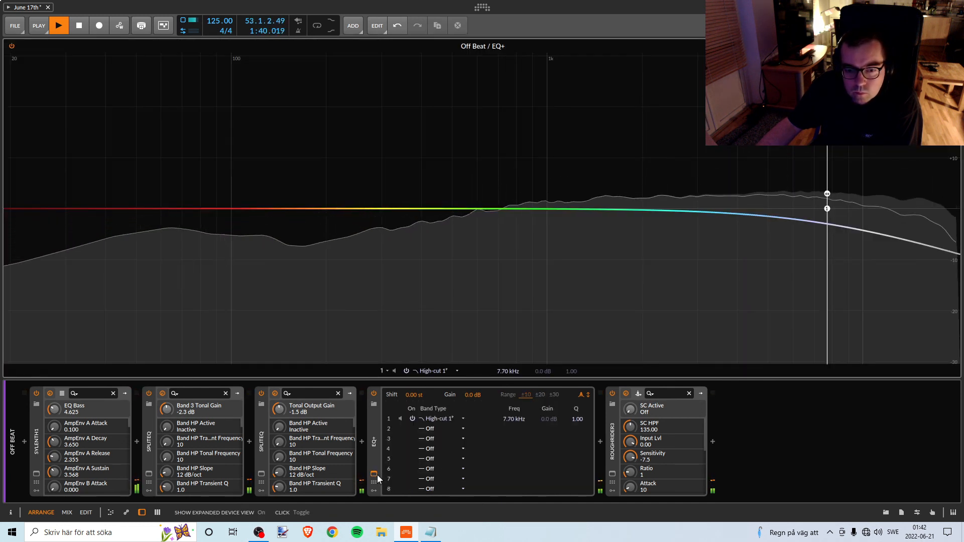
click(377, 474)
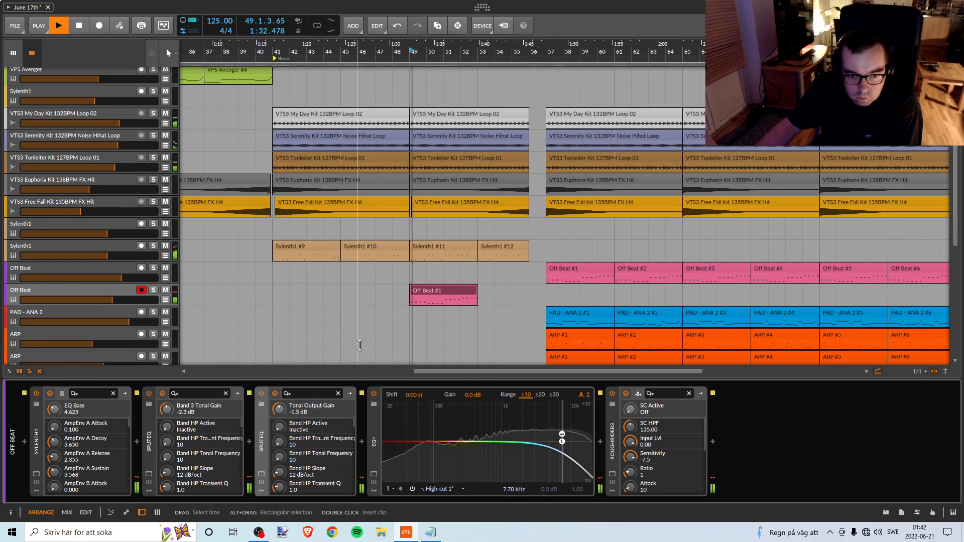
click(261, 474)
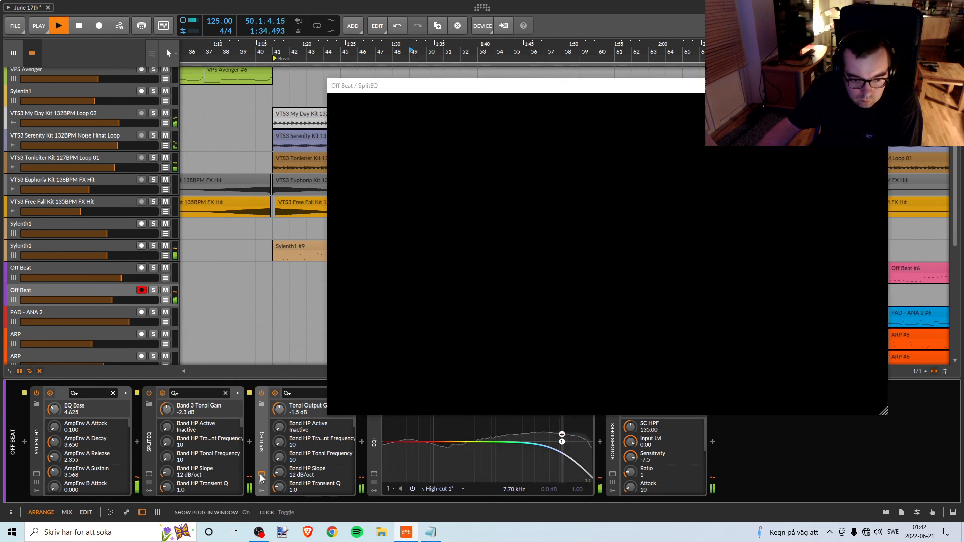
click(877, 86)
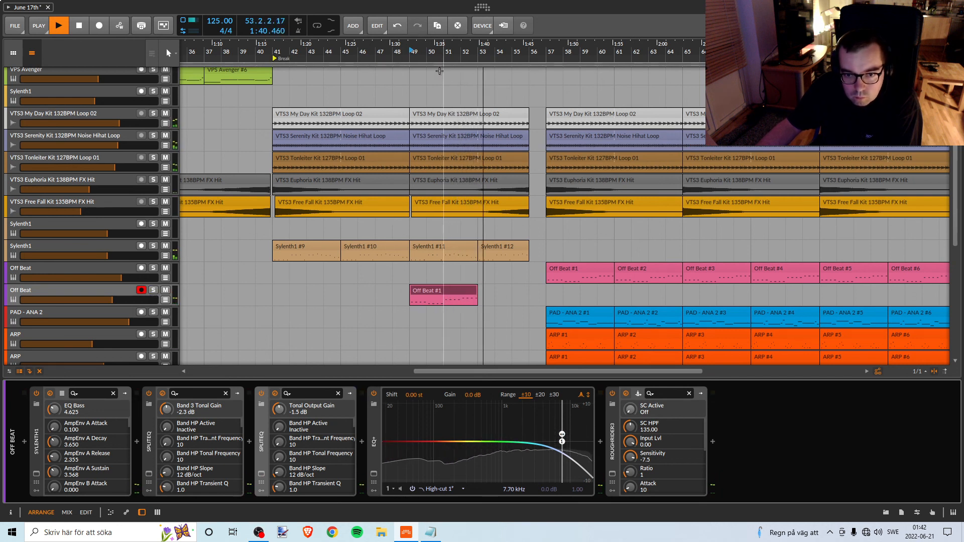
key(space)
key(space)
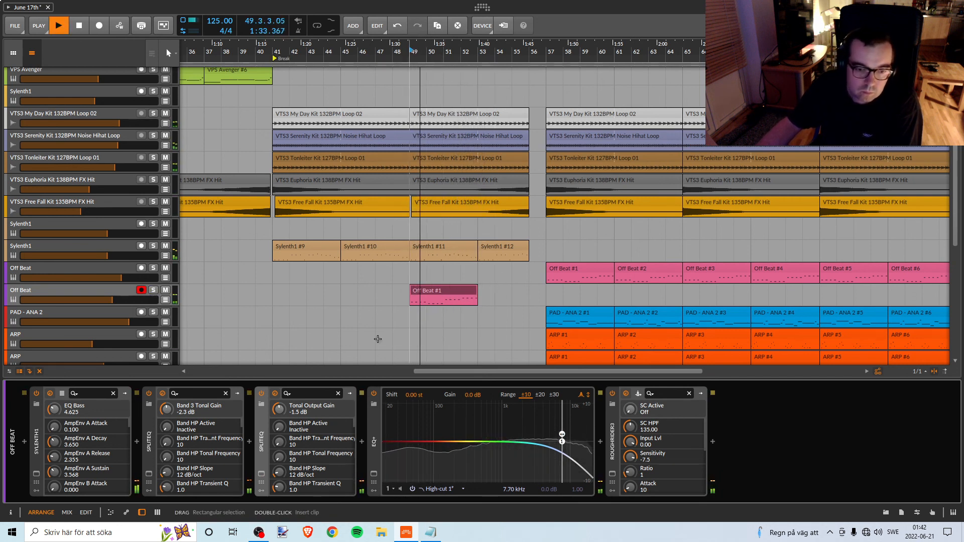
Open the Break's Off Beat Sylenth1 and set its main volume to 4.268 while playing from bar 49.
click(37, 474)
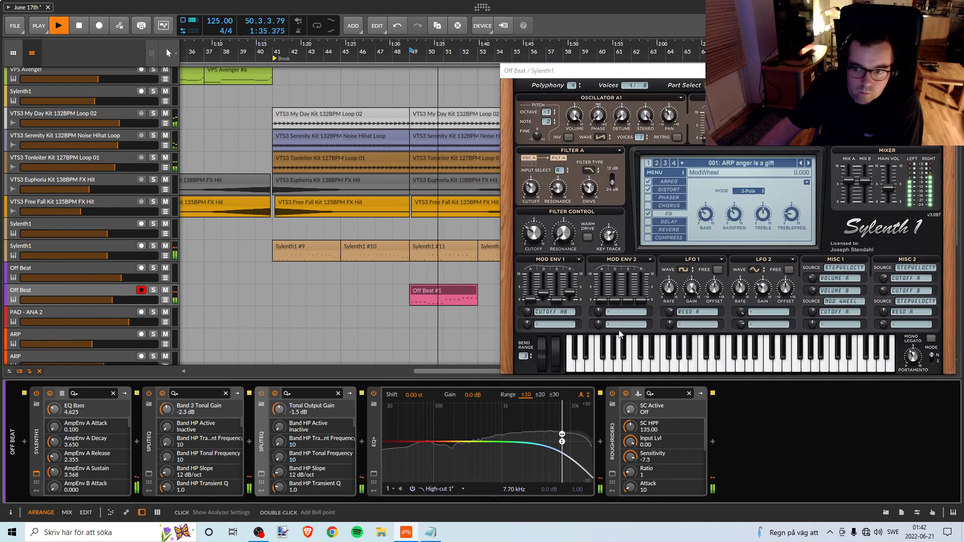
click(892, 195)
drag(892, 195, 893, 191)
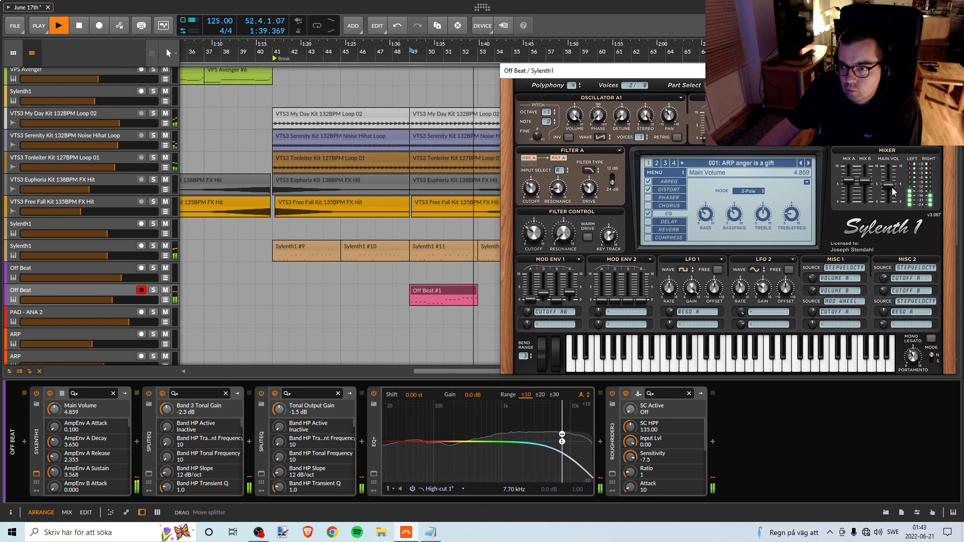
key(space)
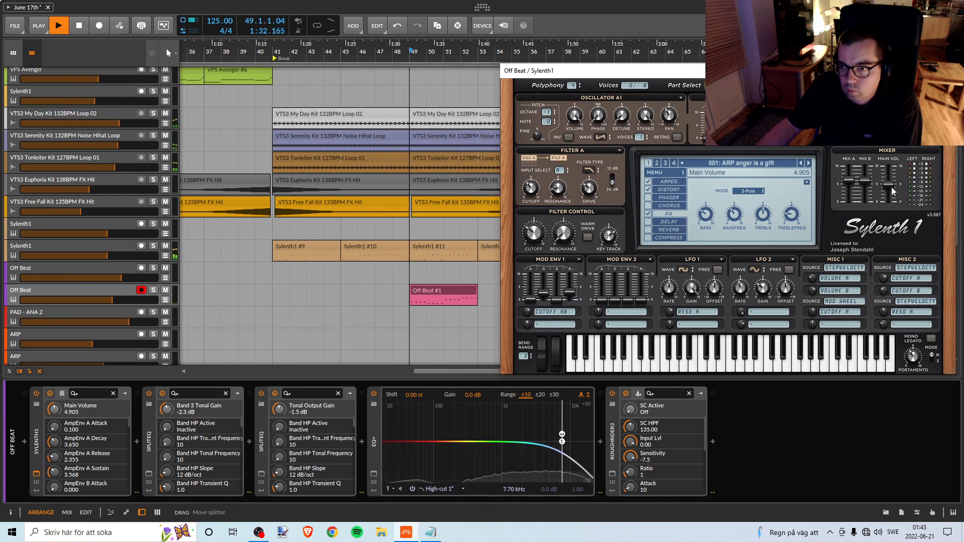
key(space)
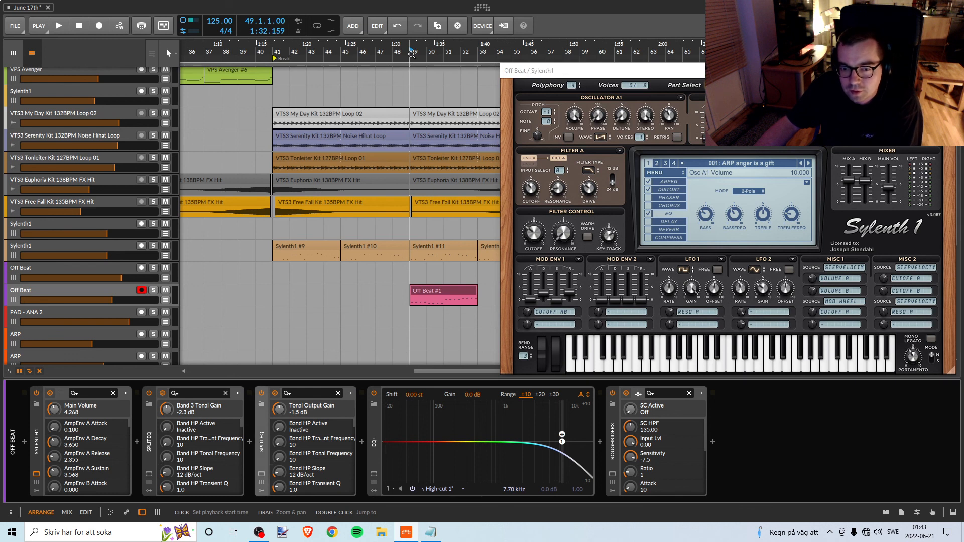
Fine-tune the Off Beat Sylenth1's main volume to 4.041 while replaying from bar 49, and close the plug-in window.
key(space)
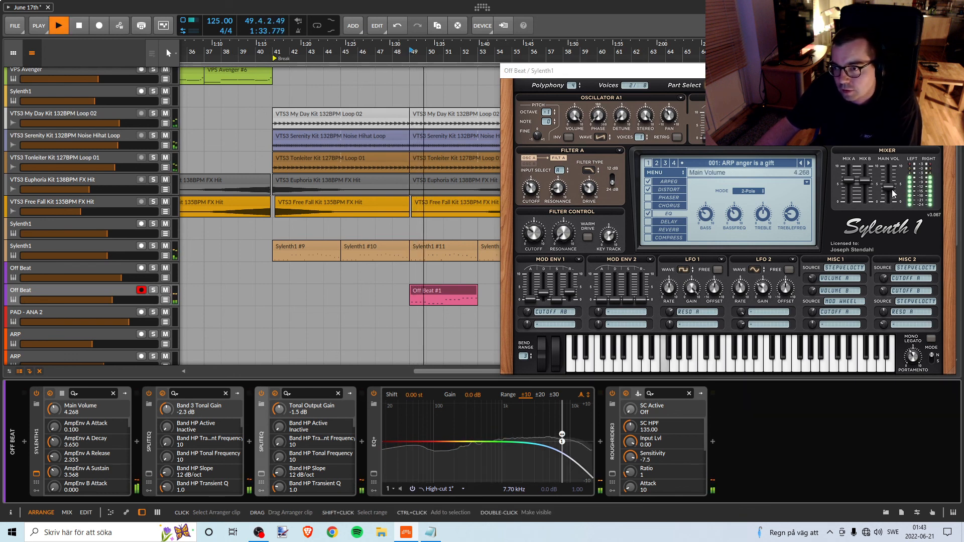
drag(890, 188, 890, 189)
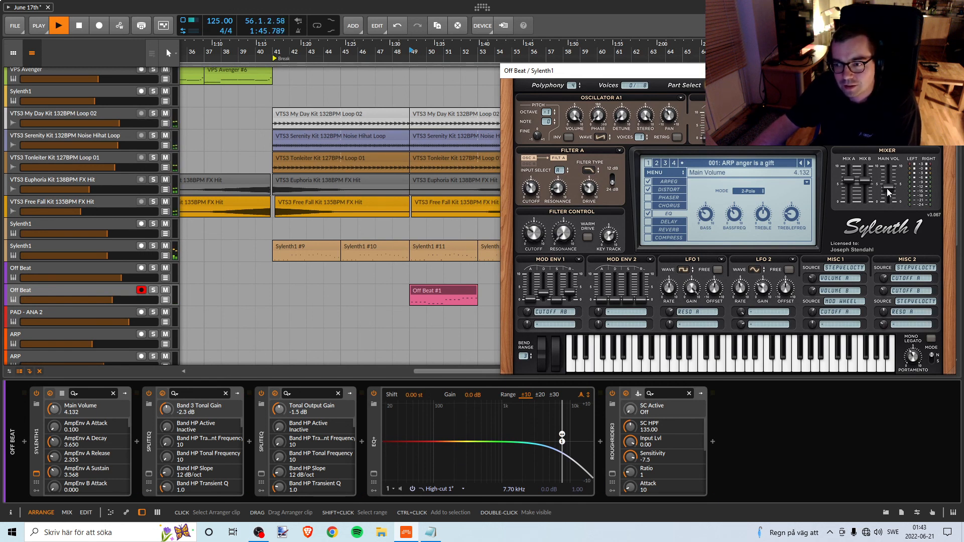
click(411, 52)
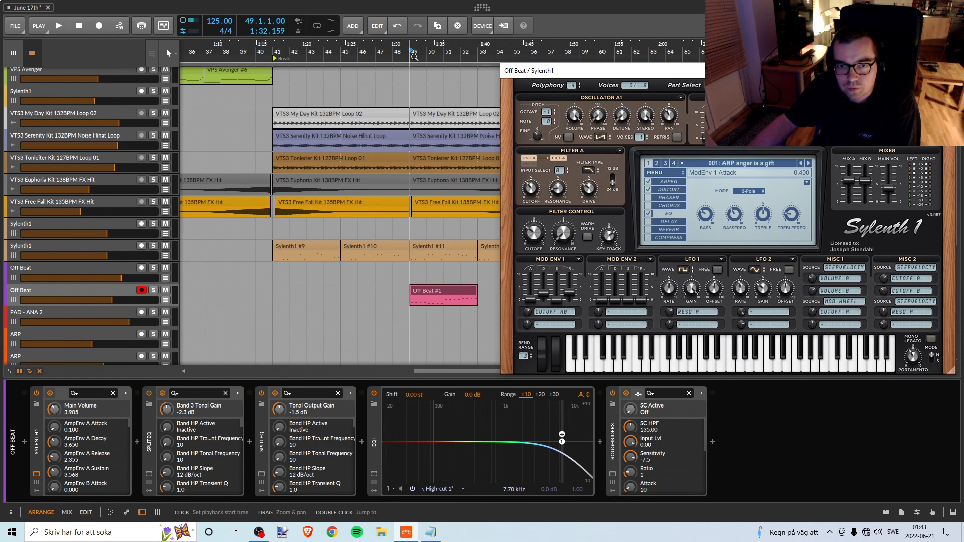
key(space)
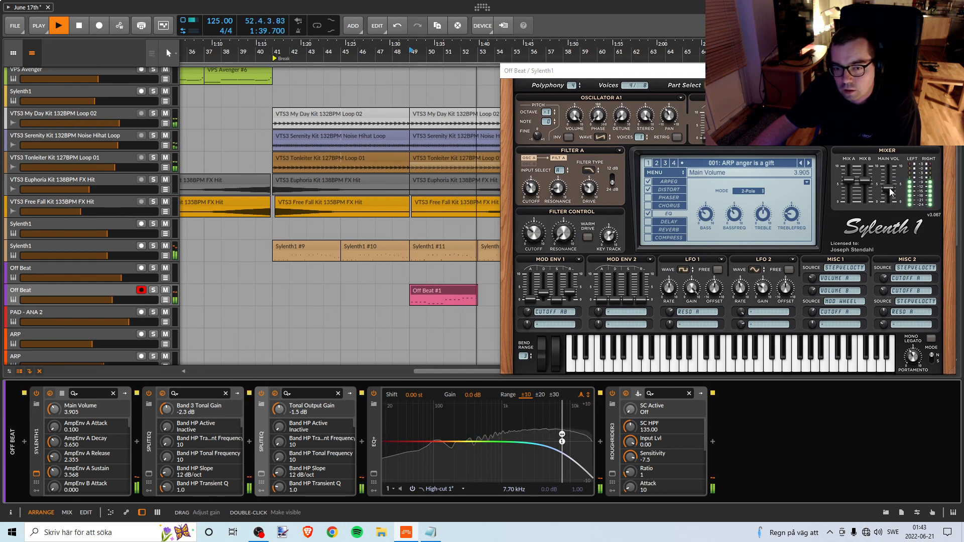
drag(889, 189, 890, 188)
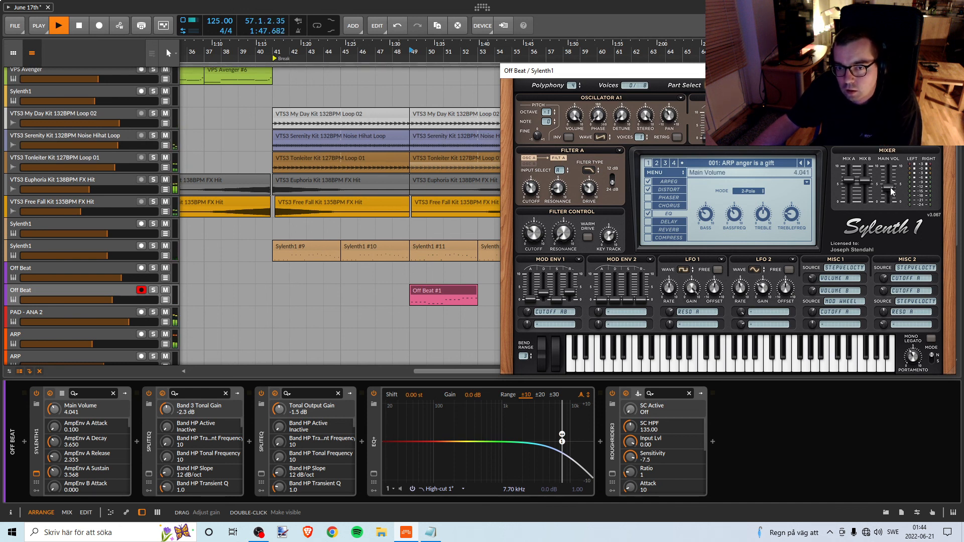
drag(545, 71, 458, 63)
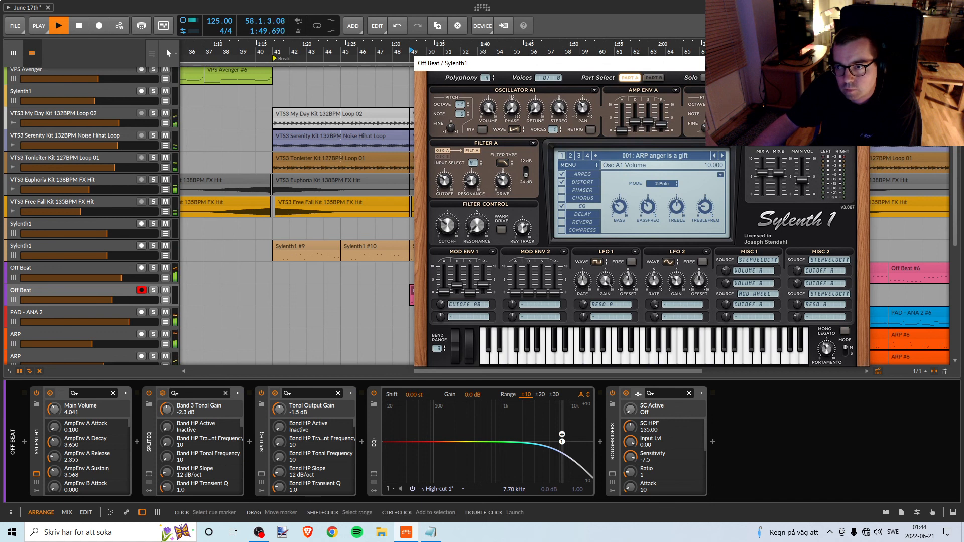
click(857, 62)
Examine the Break's clips on the lower tracks, from the ARP tracks down to Riser FX, during playback.
scroll(539, 160, down, 4)
scroll(540, 157, down, 4)
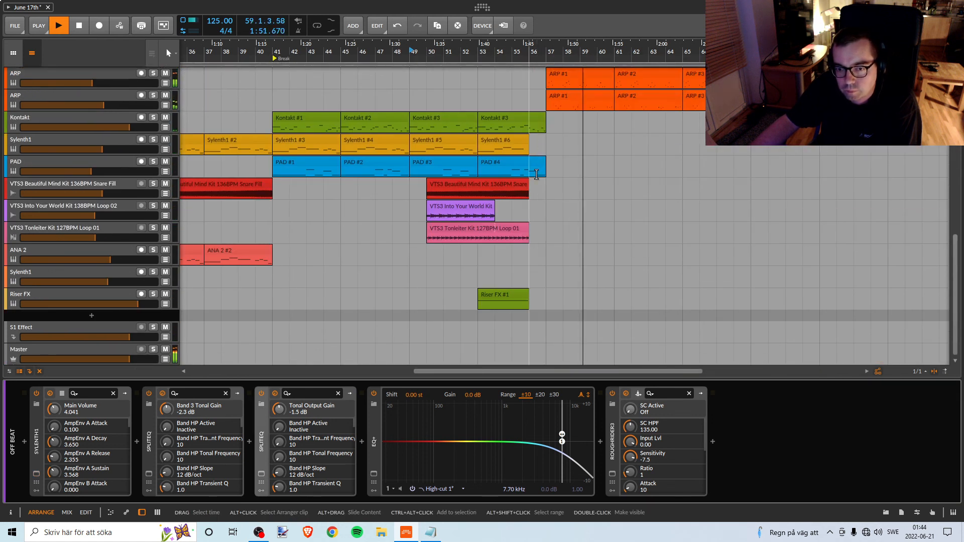
scroll(537, 171, up, 2)
scroll(535, 174, up, 3)
scroll(536, 174, down, 5)
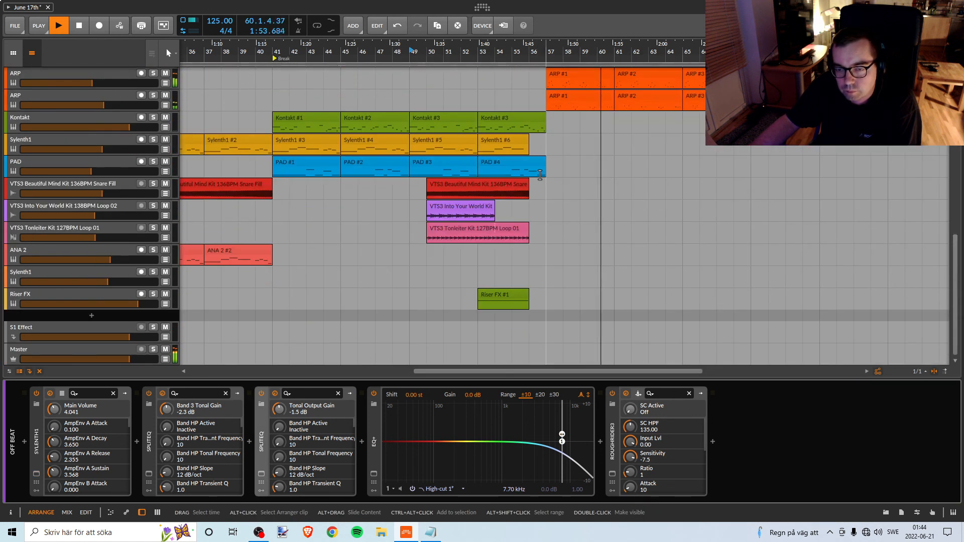
scroll(537, 174, up, 2)
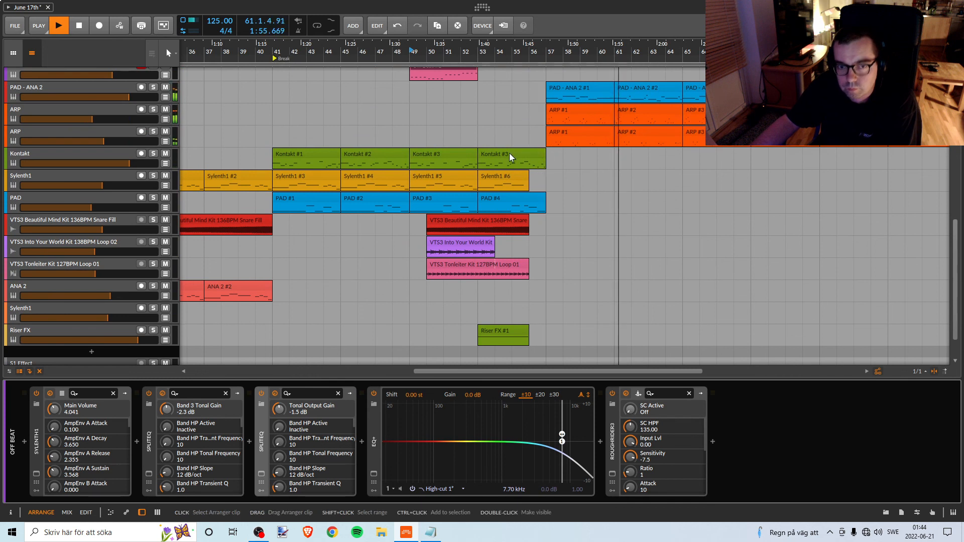
scroll(508, 150, up, 10)
scroll(507, 138, down, 10)
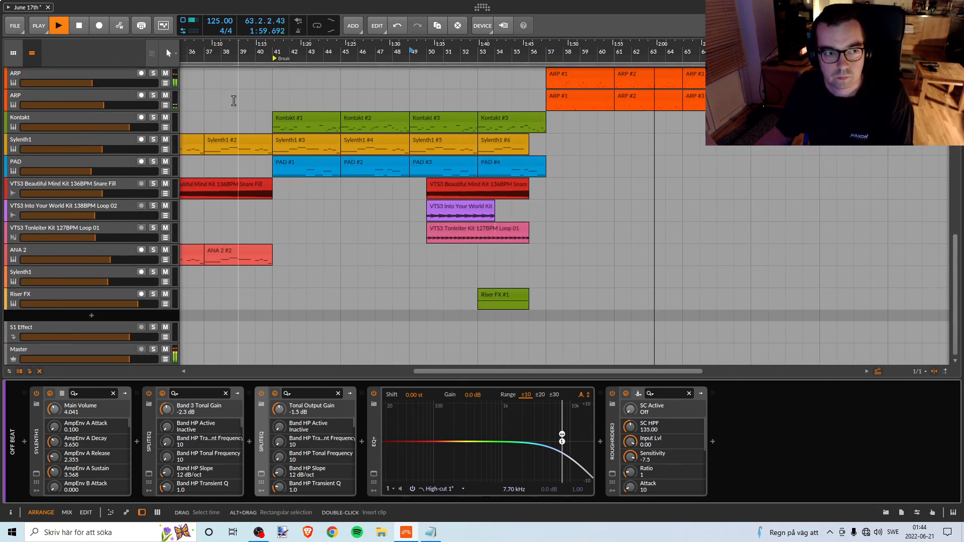
Stop playback and save the project.
key(space)
click(19, 30)
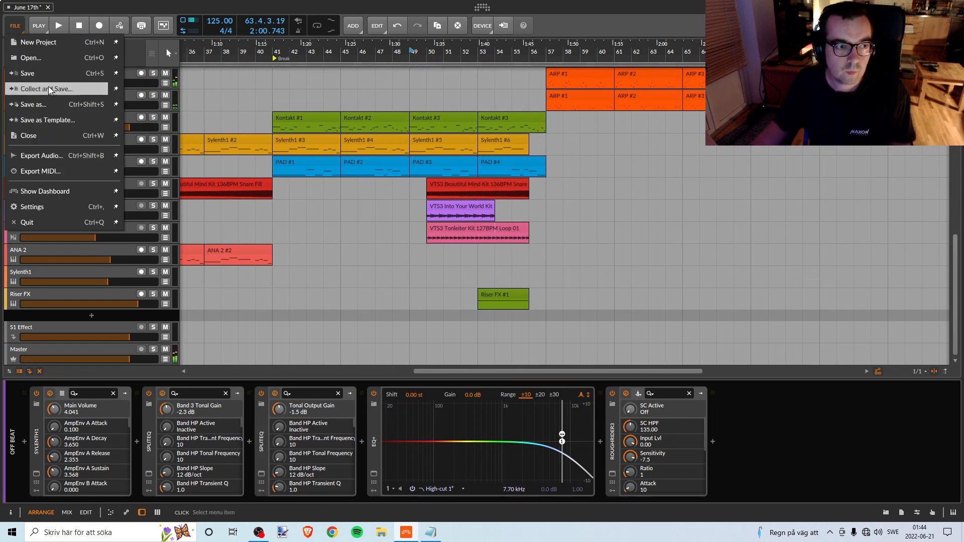
click(39, 74)
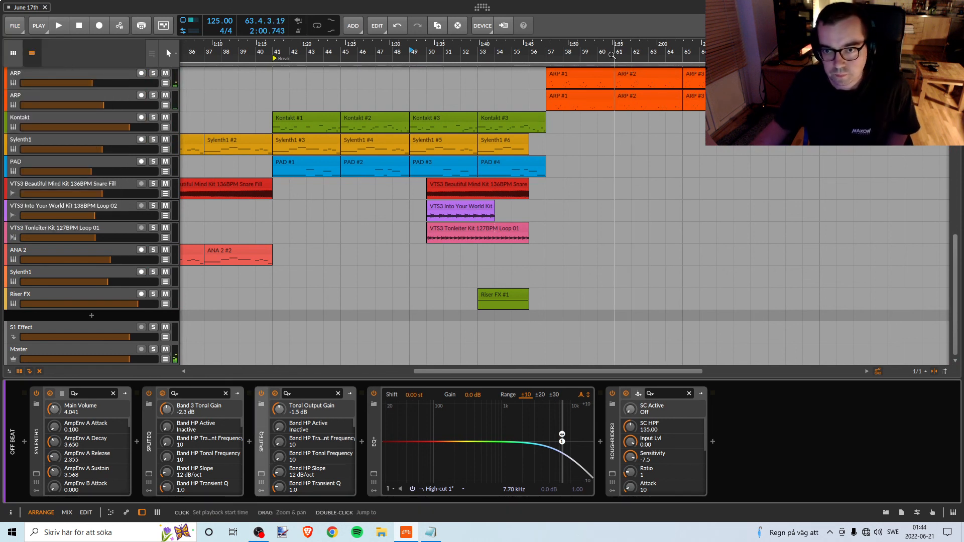
Play from bar 57, listen to the PAD - ANA 2 track in solo, and turn its solo off.
drag(612, 55, 456, 99)
scroll(502, 122, up, 5)
scroll(538, 148, up, 5)
scroll(558, 146, down, 15)
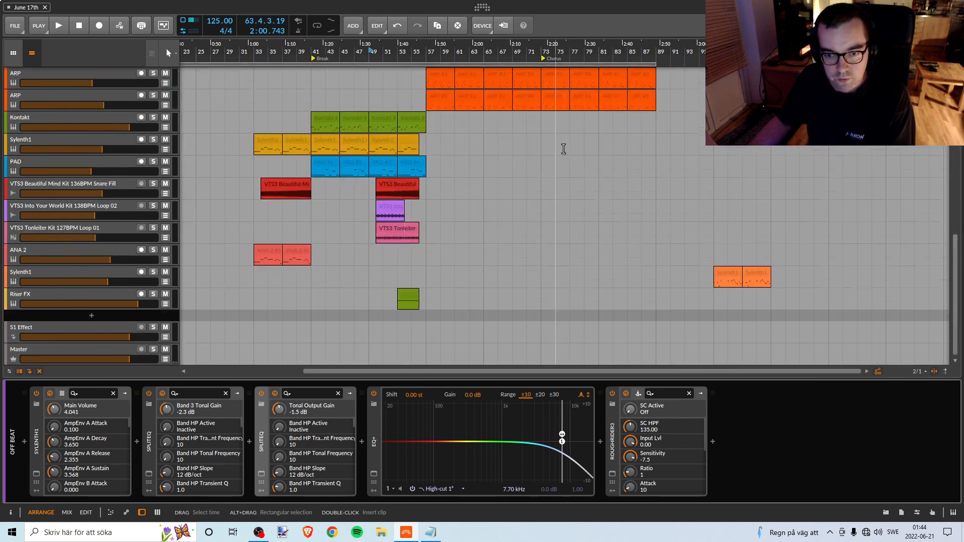
scroll(515, 267, up, 10)
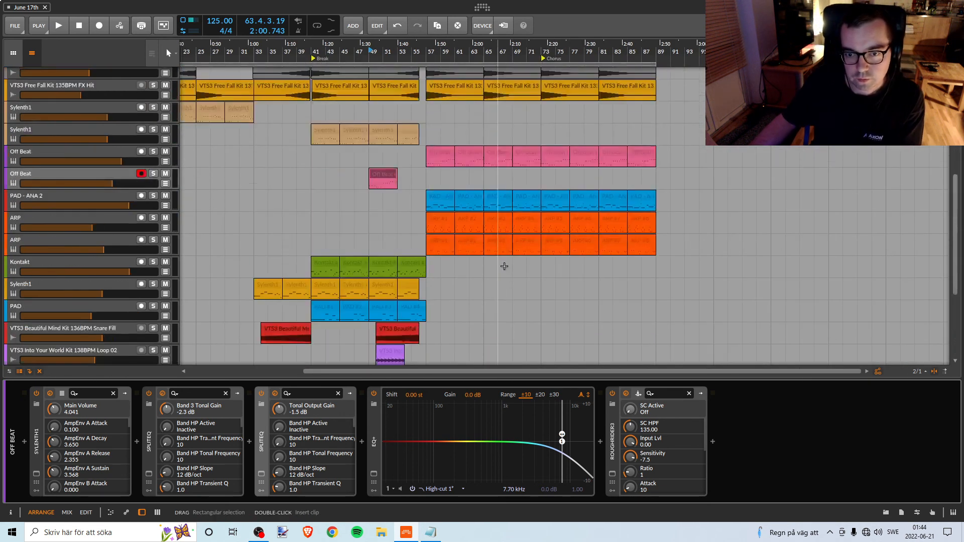
click(153, 268)
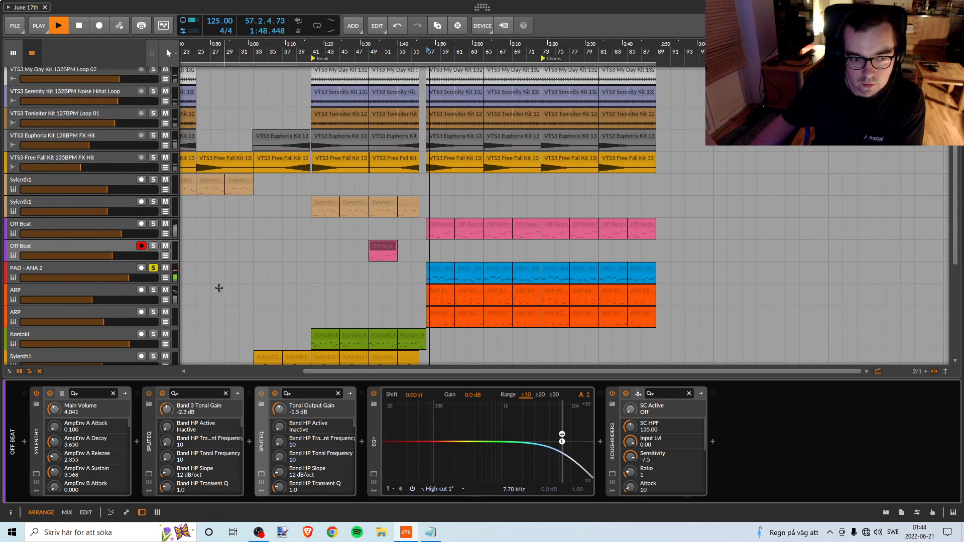
click(154, 268)
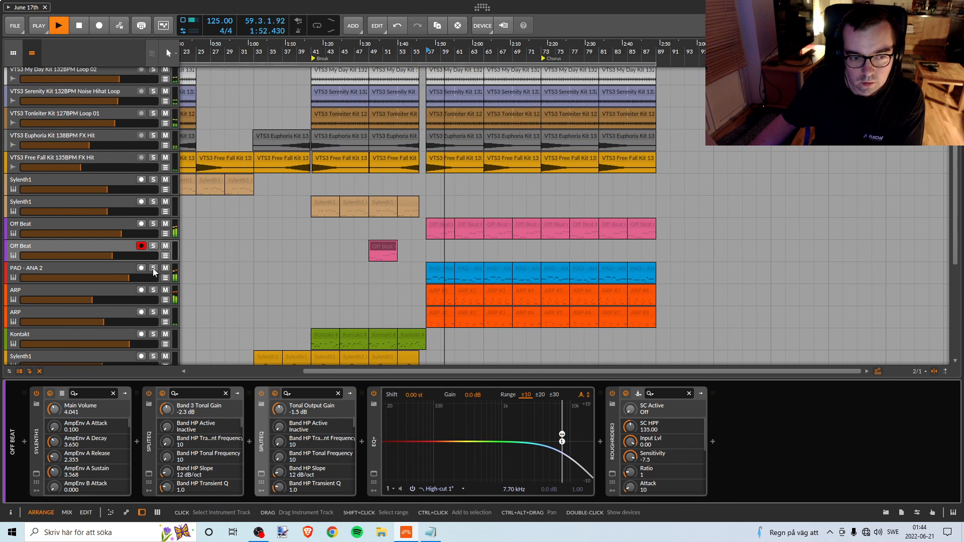
Select the PAD - ANA 2 track, compare it in solo and within the full mix, and stop playback.
click(129, 269)
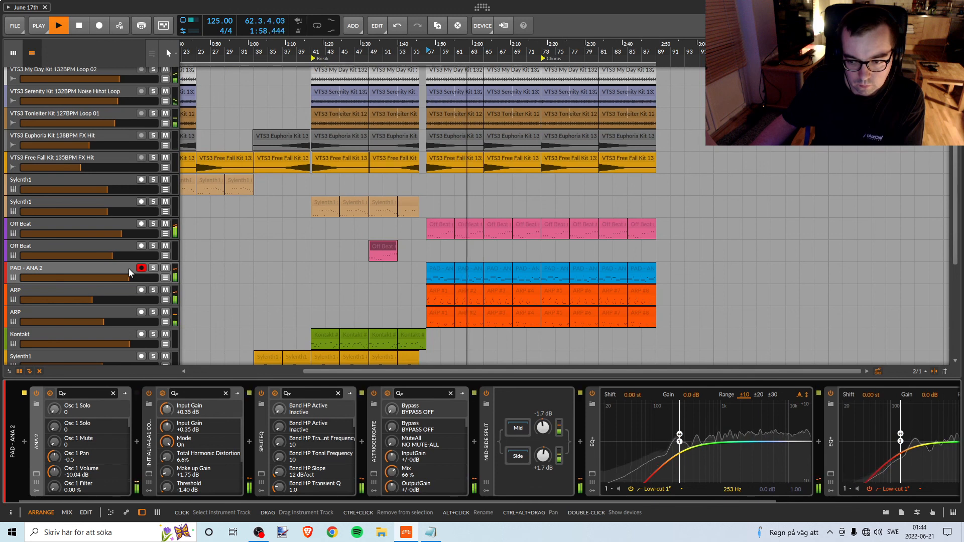
click(157, 271)
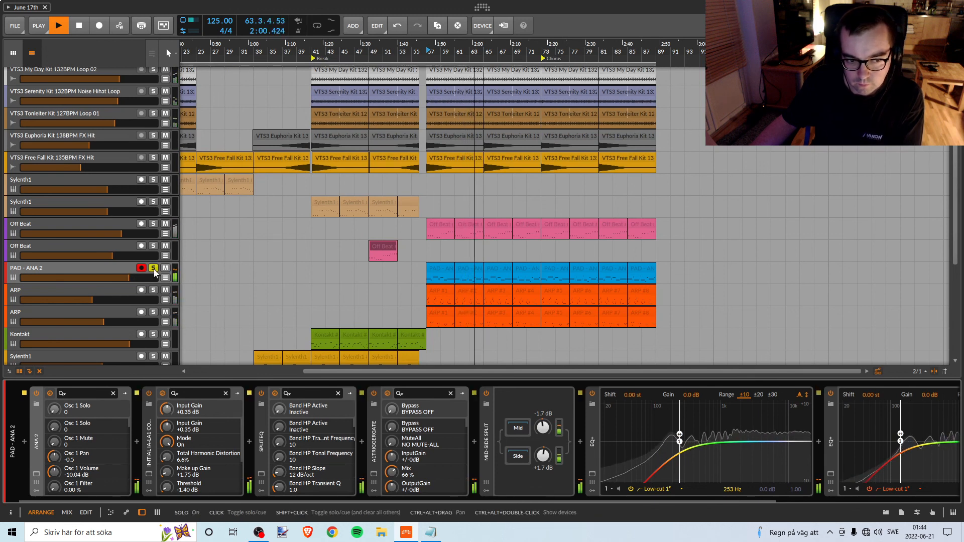
click(152, 270)
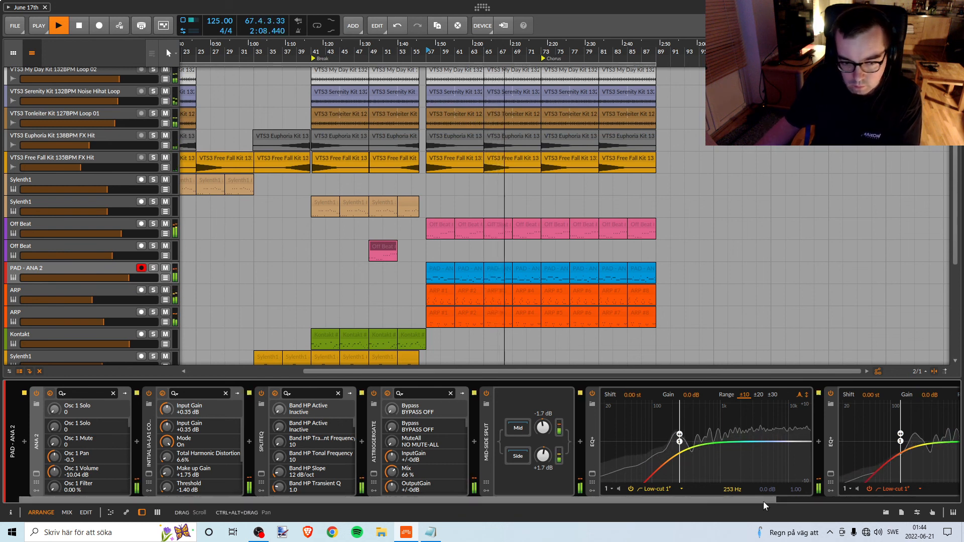
drag(763, 501, 454, 457)
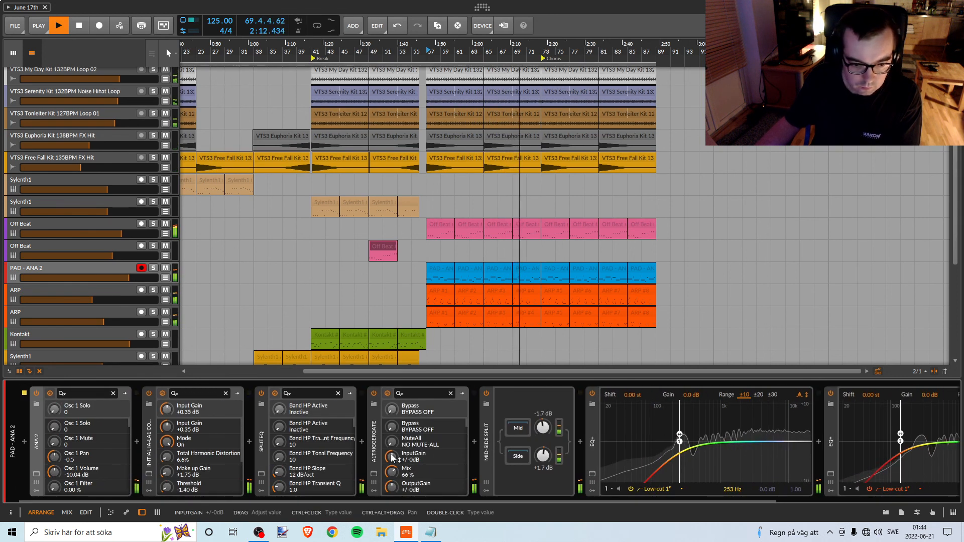
key(space)
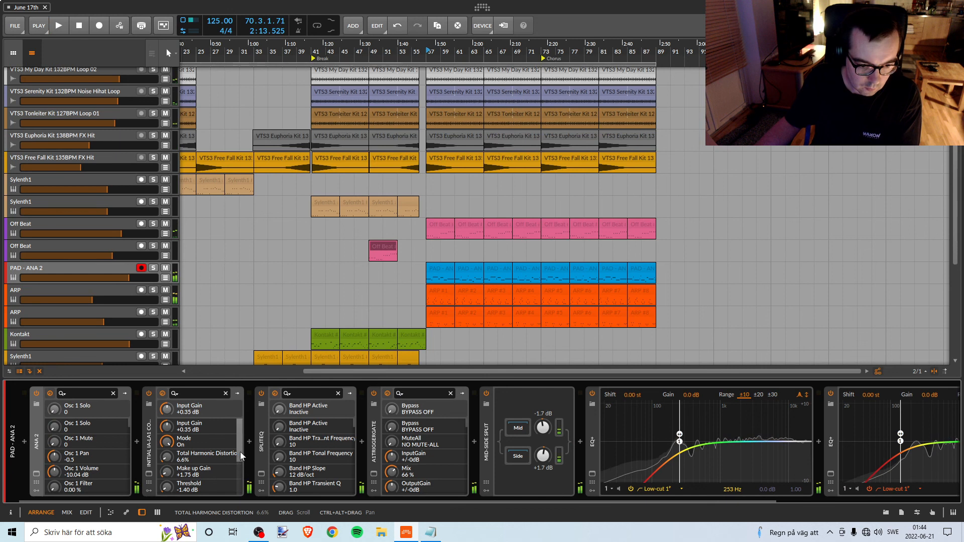
Inspect the PAD - ANA 2 track's SplitEQ bands while replaying from bar 57, close the plug-in window, and stop playback.
click(261, 474)
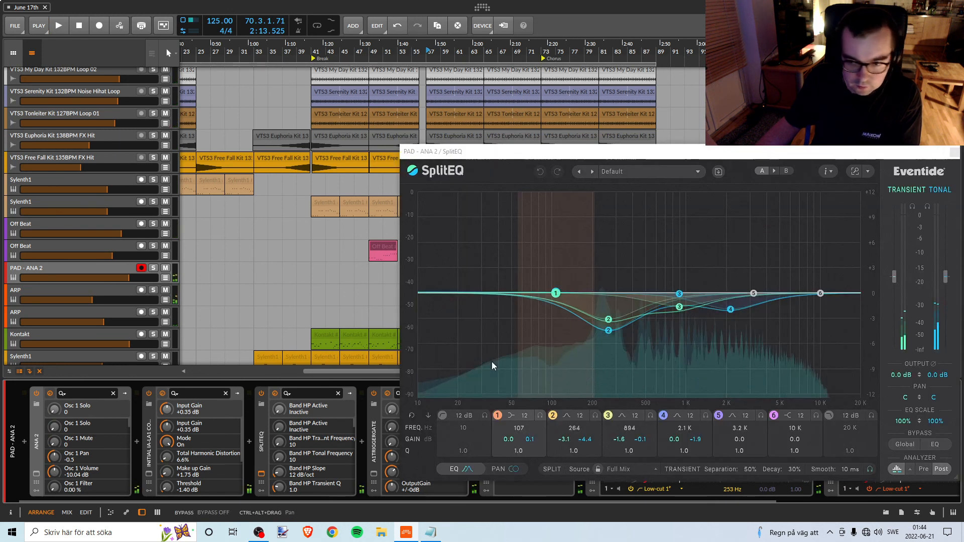
key(space)
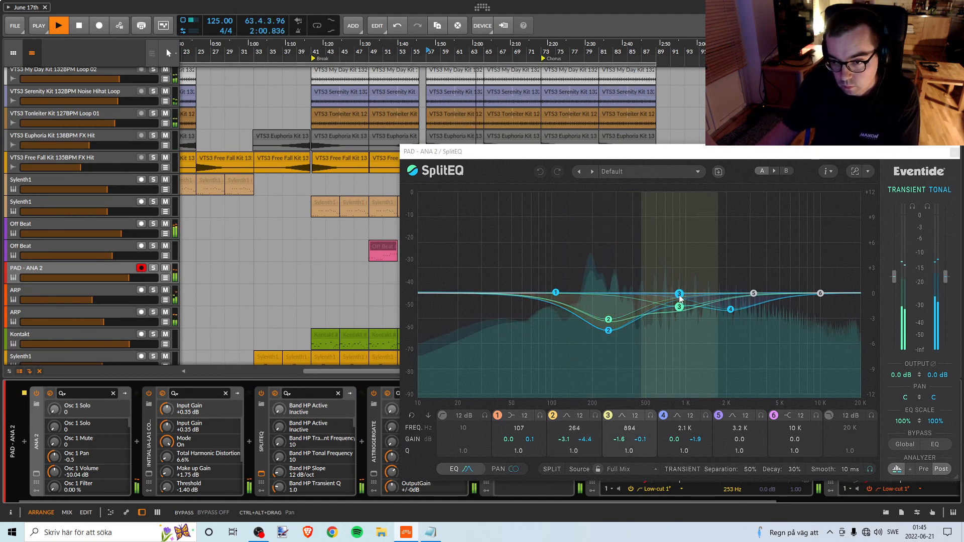
click(953, 151)
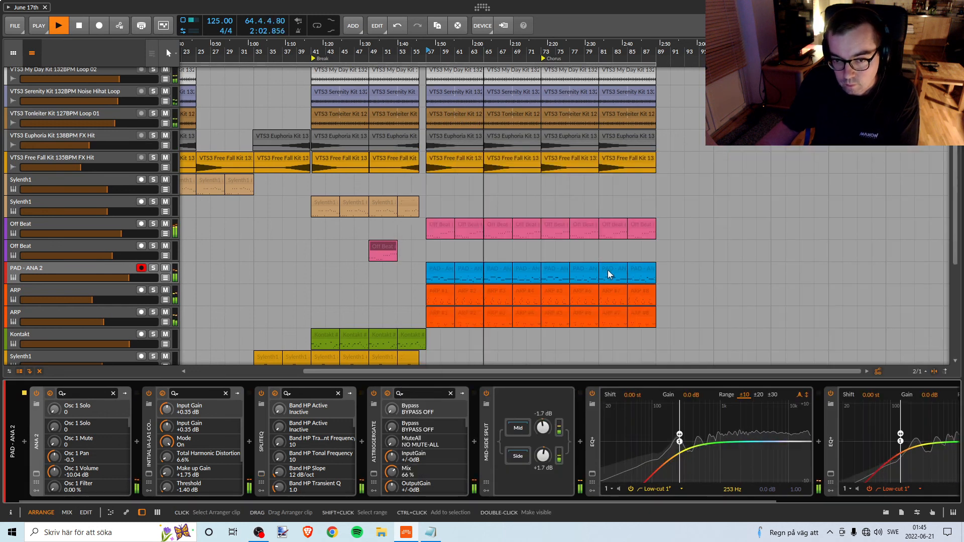
key(space)
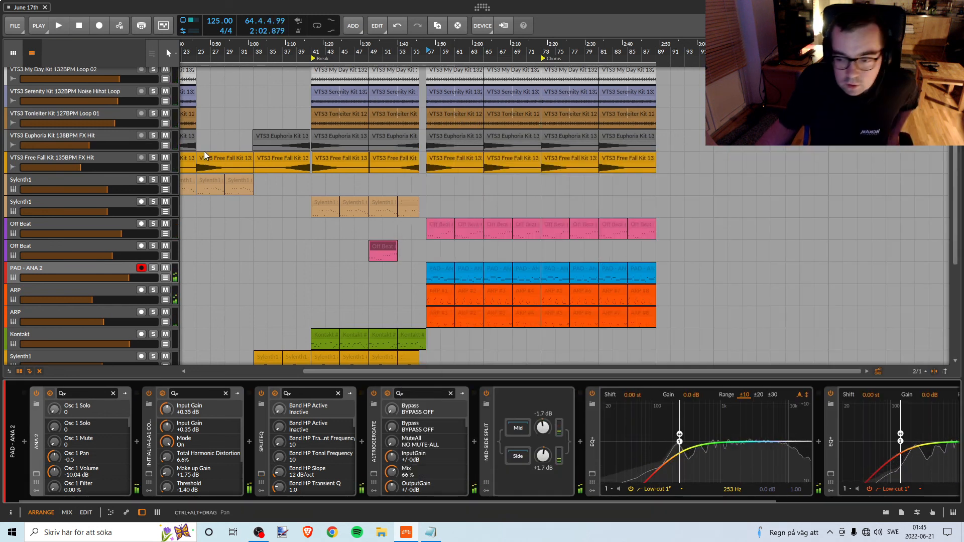
Return the playhead to bar 1 and save the project.
drag(331, 52, 488, 60)
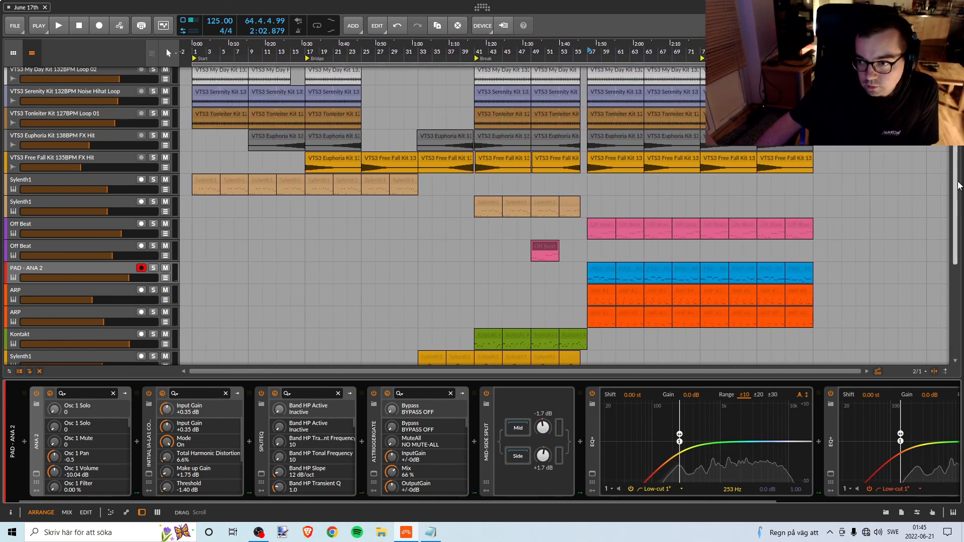
drag(956, 188, 952, 83)
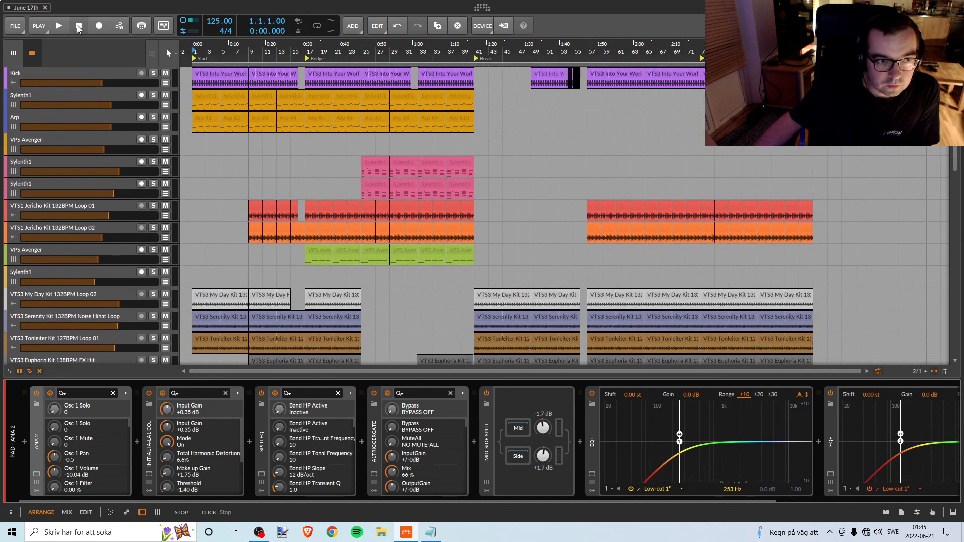
click(7, 28)
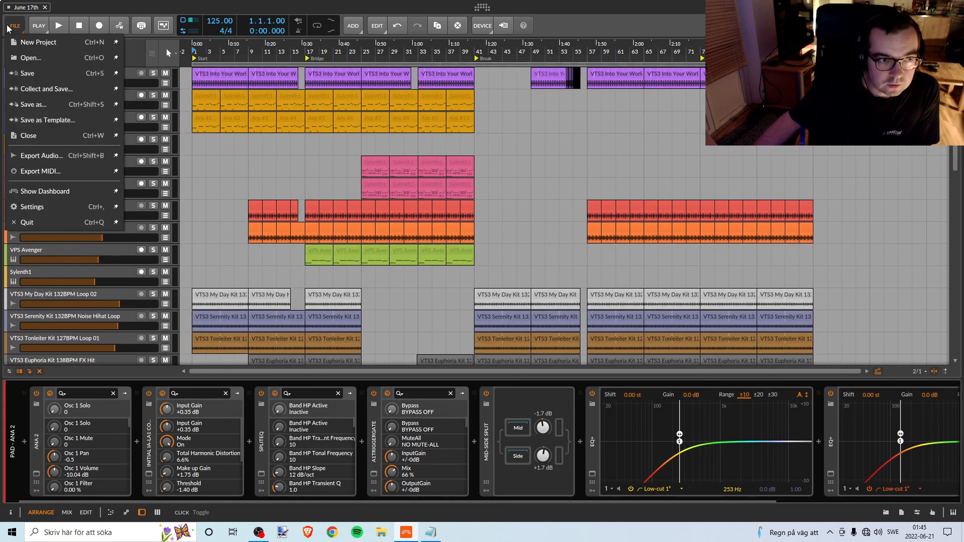
click(36, 74)
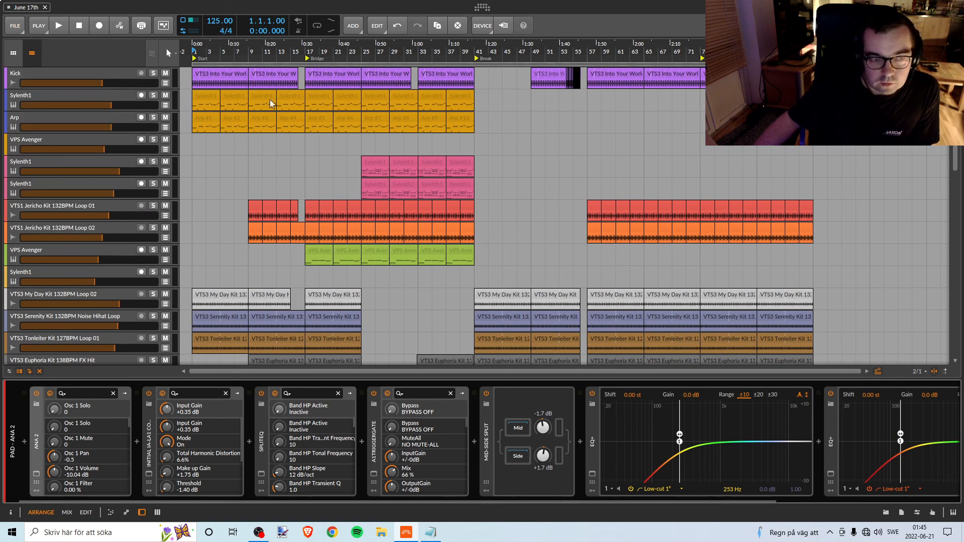
Check the recording status in OBS and return to the Bitwig Studio project.
click(258, 534)
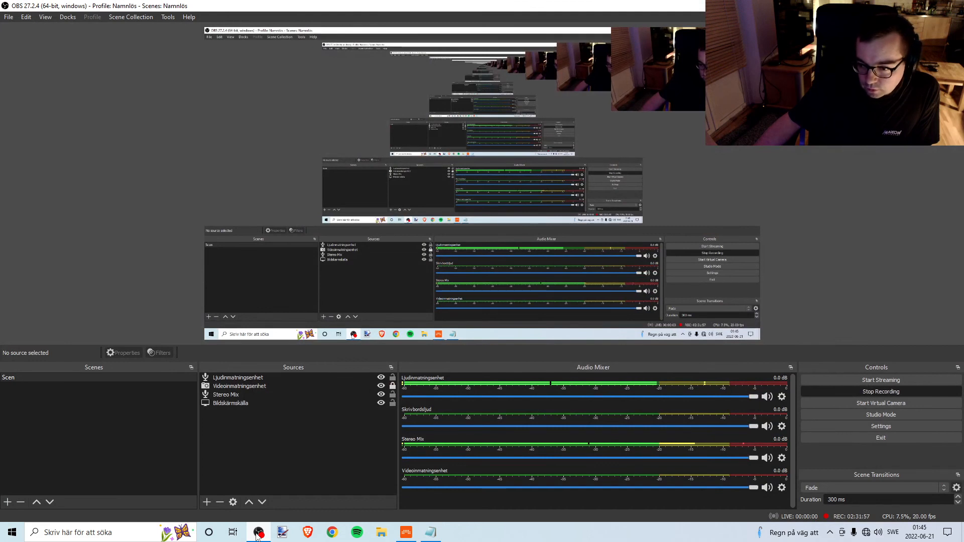
click(258, 534)
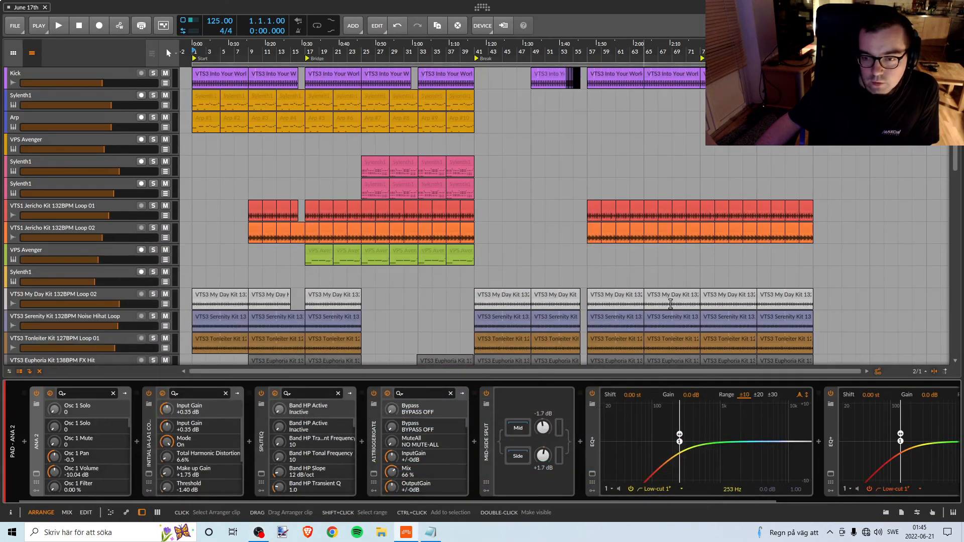
Review the whole arrangement from the Kick track down to Riser FX, including the separate Sylenth1 clips after bar 97.
scroll(939, 236, down, 5)
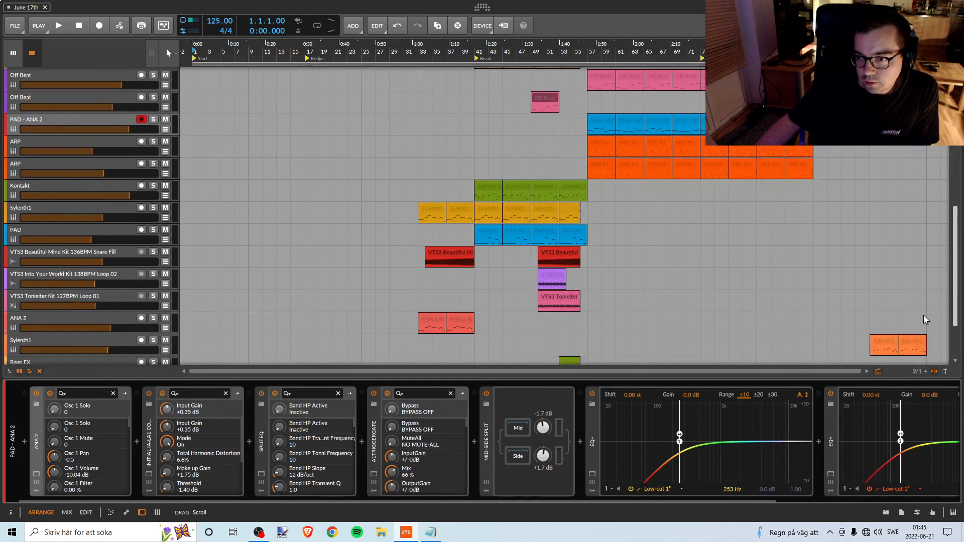
scroll(926, 336, down, 6)
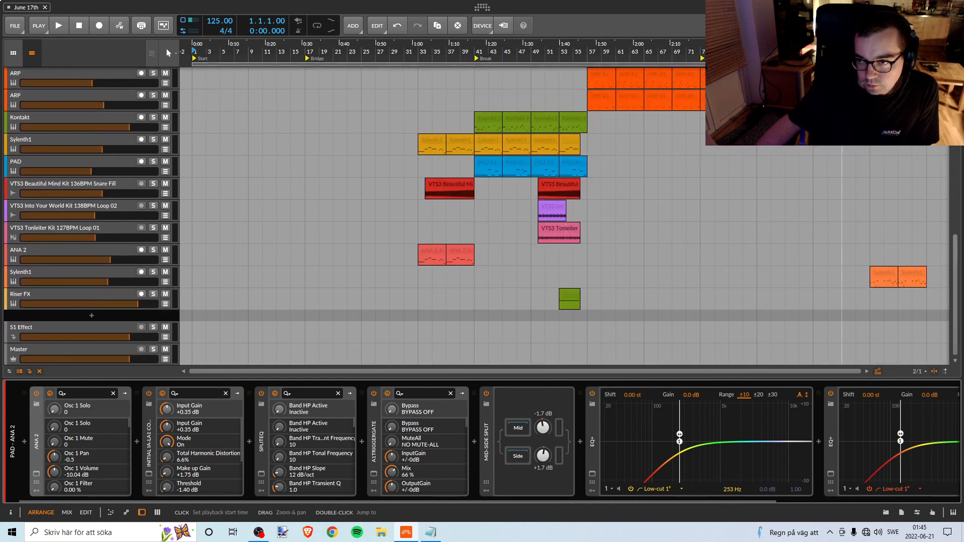
scroll(839, 322, down, 3)
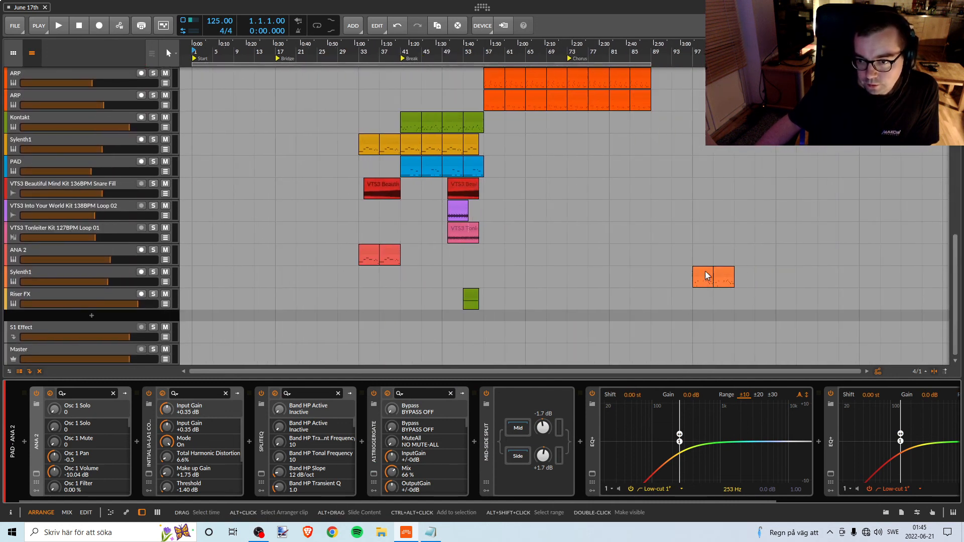
scroll(673, 275, up, 8)
scroll(697, 279, down, 8)
scroll(696, 279, up, 2)
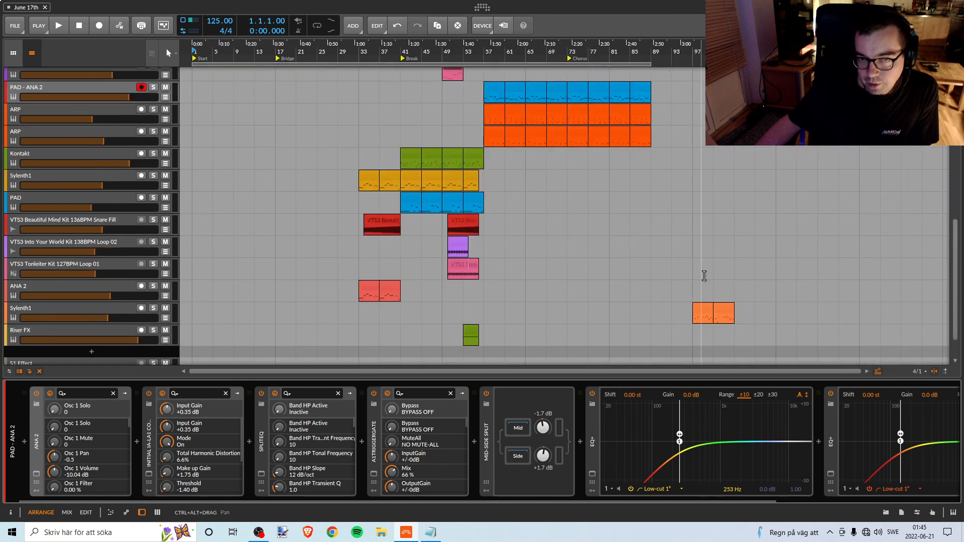
scroll(708, 331, up, 4)
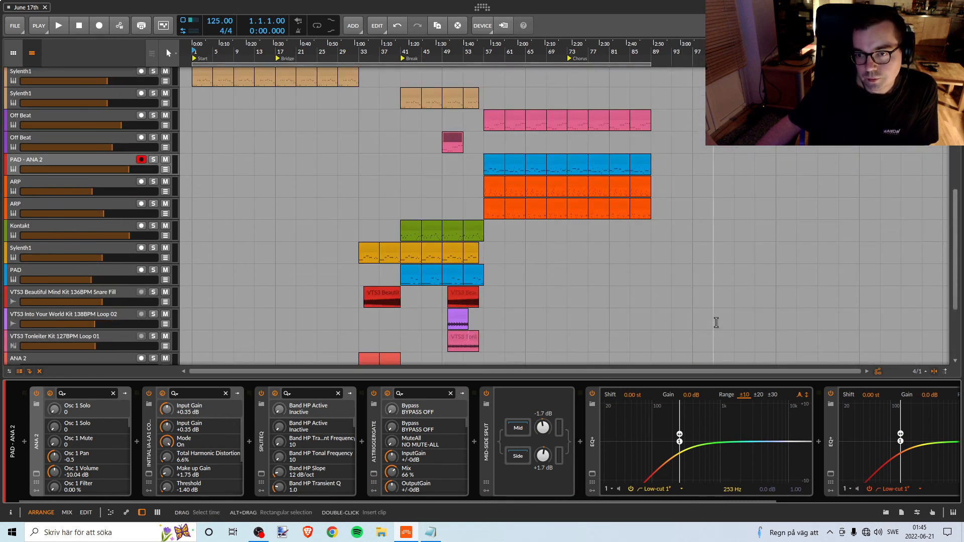
scroll(715, 323, down, 2)
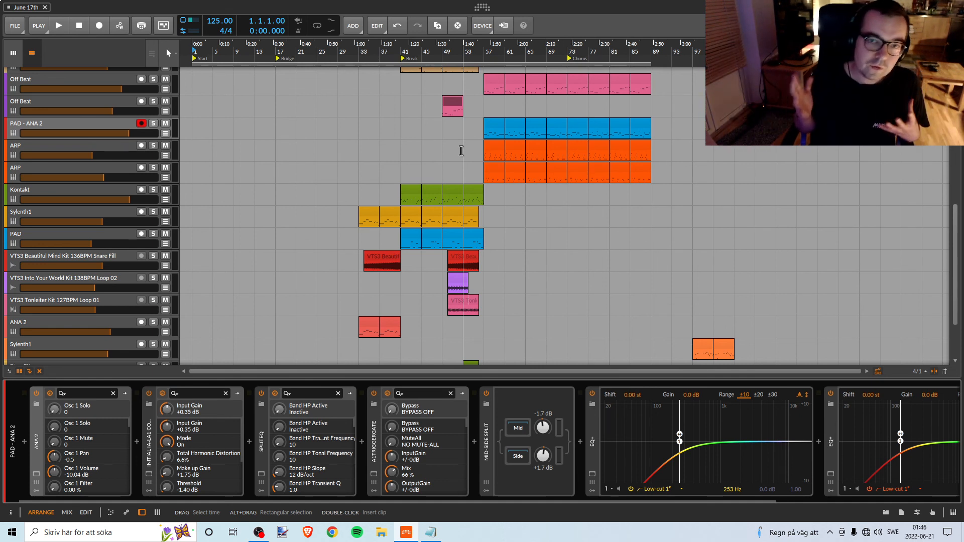
scroll(502, 145, up, 10)
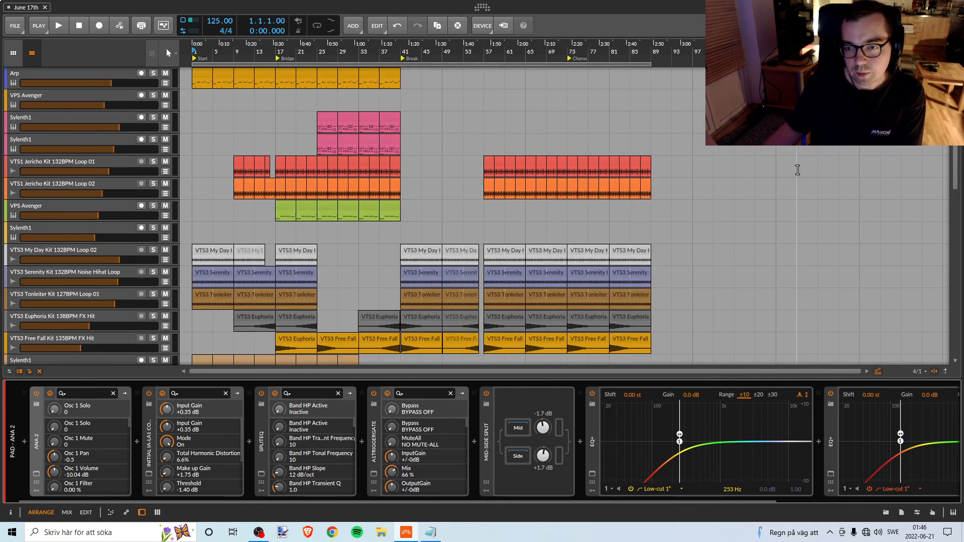
scroll(402, 181, down, 3)
scroll(426, 171, up, 5)
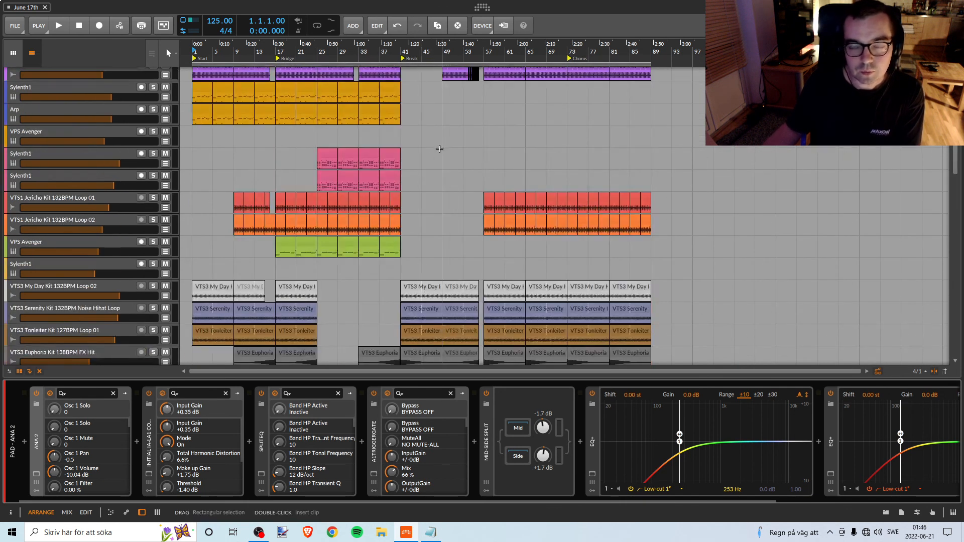
scroll(402, 151, down, 6)
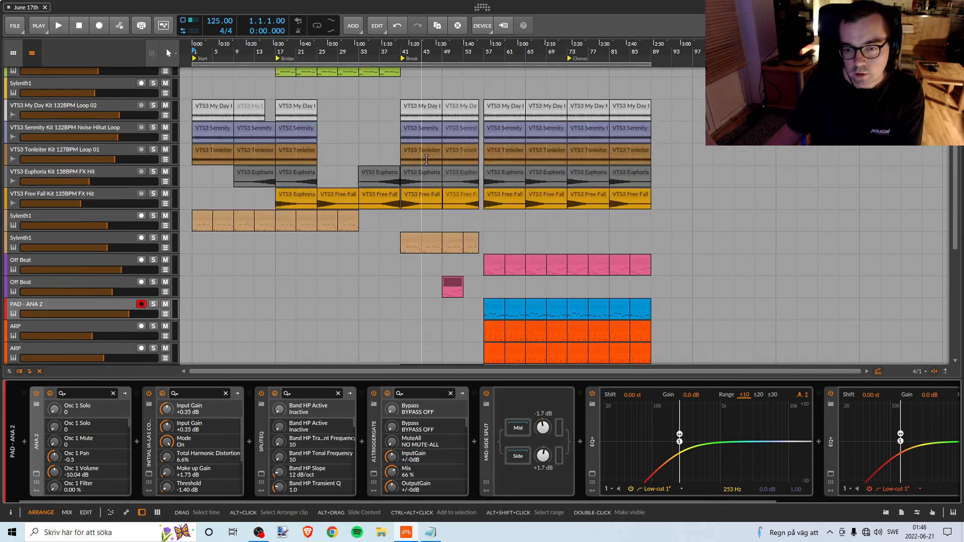
scroll(426, 160, down, 8)
scroll(425, 195, up, 12)
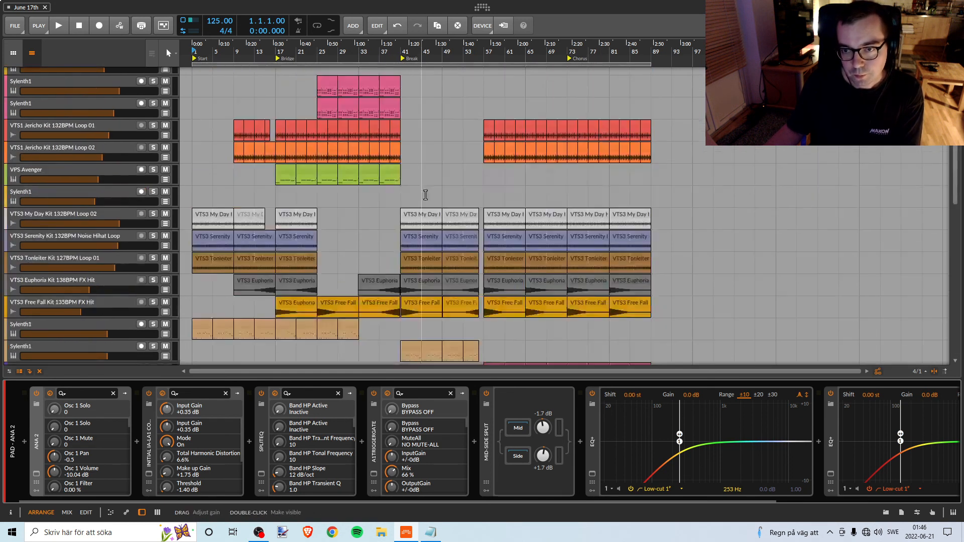
scroll(425, 195, down, 12)
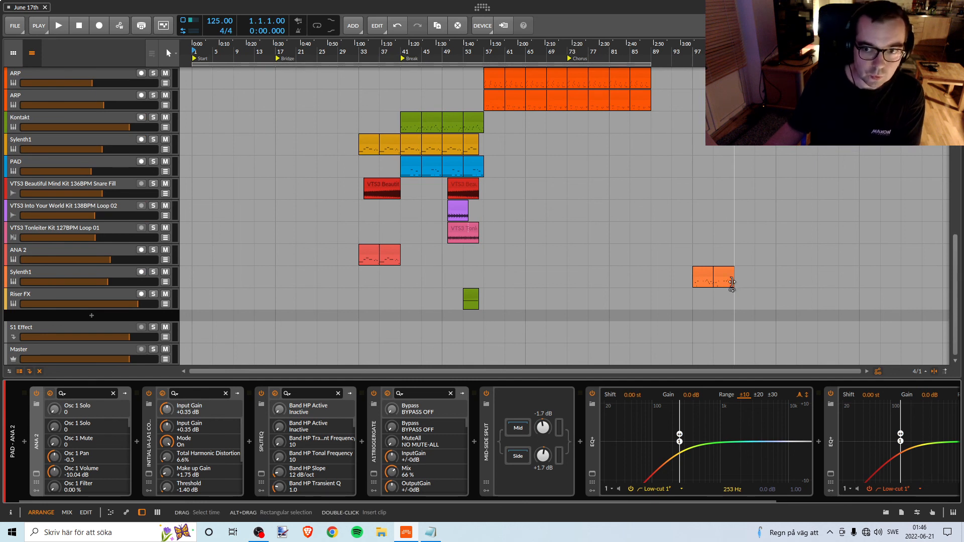
scroll(430, 267, up, 15)
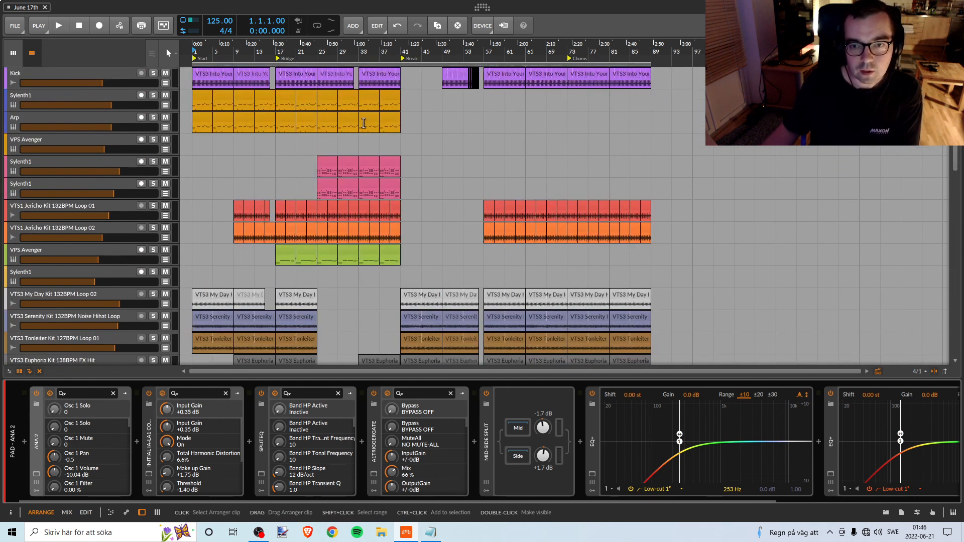
Save the project and switch to OBS.
click(15, 26)
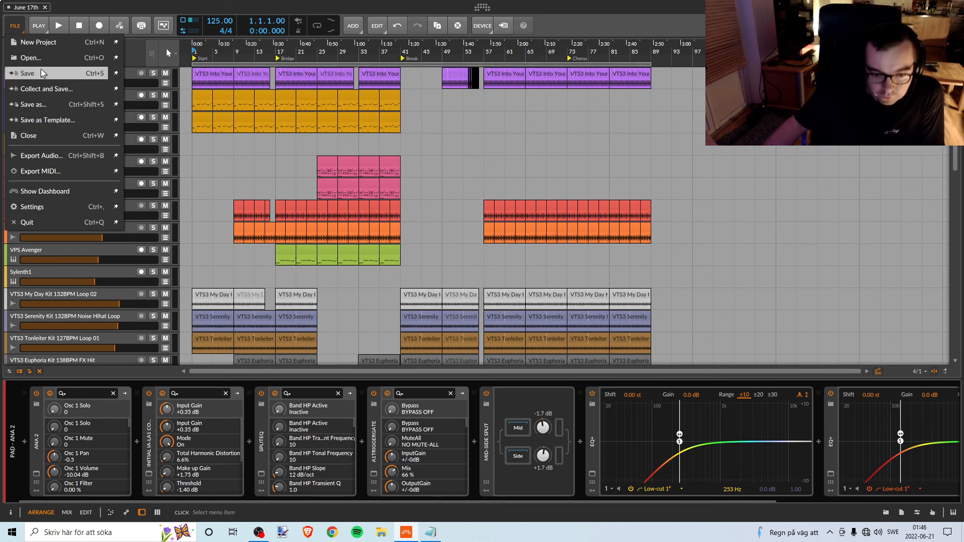
click(259, 532)
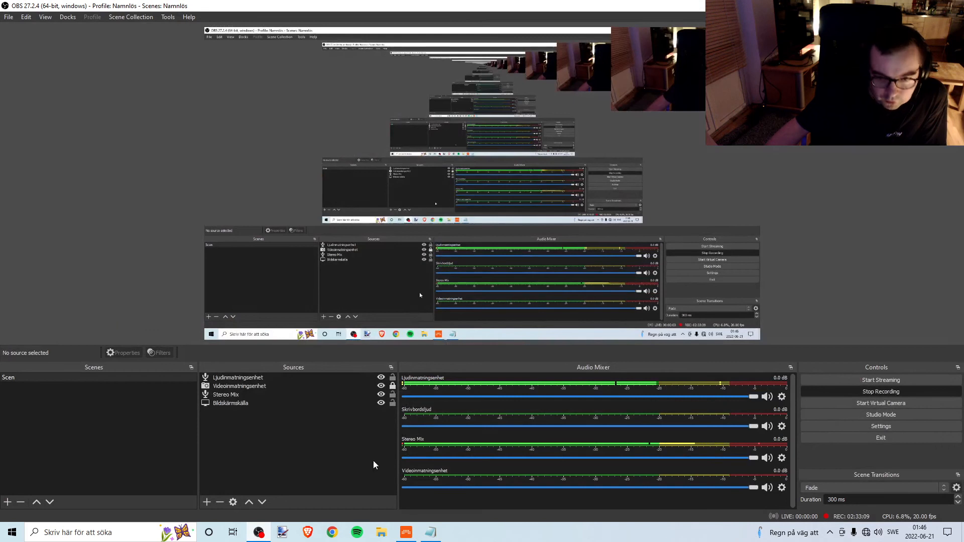